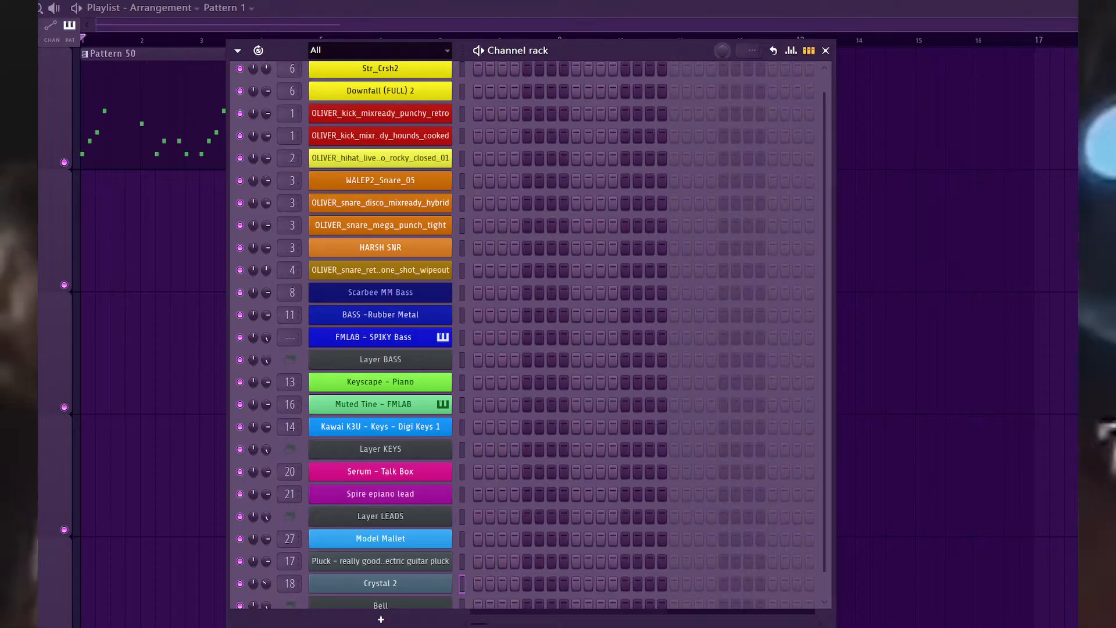
Reposition the channel rack over the playlist and look through its list of drum, bass, keys and lead channels.
key(space)
key(space)
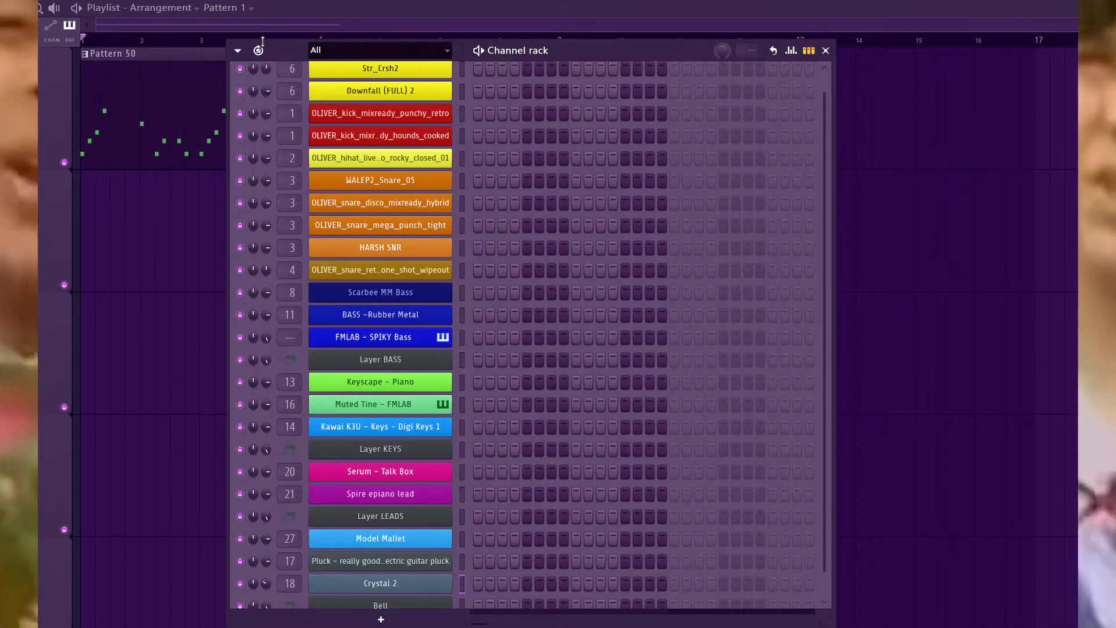
drag(593, 41, 597, 66)
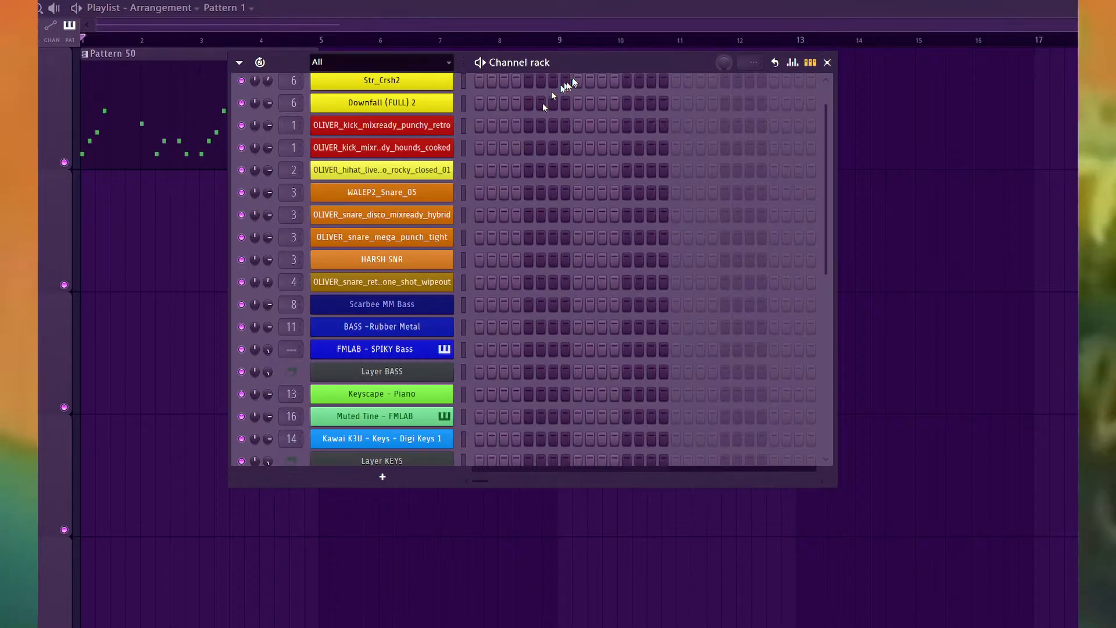
drag(494, 62, 449, 60)
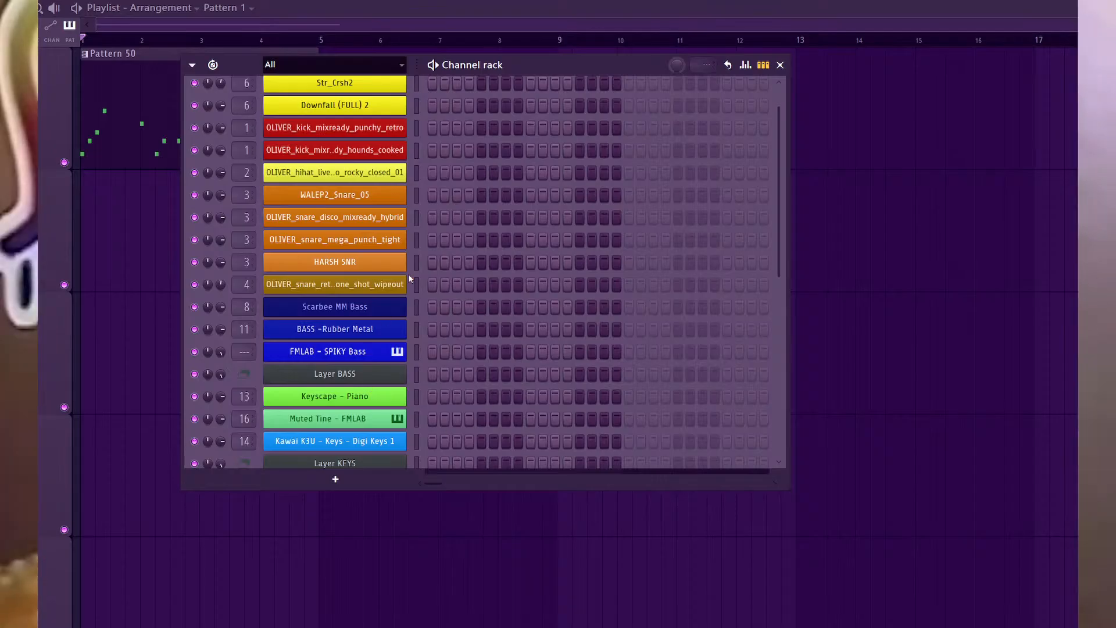
scroll(405, 272, down, 4)
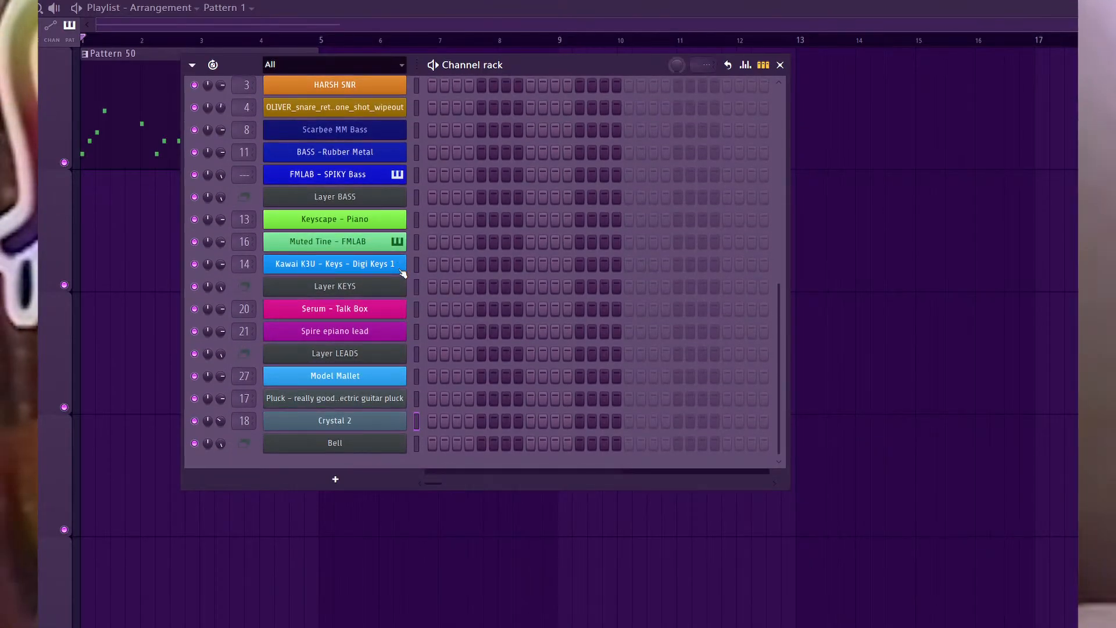
scroll(402, 272, up, 4)
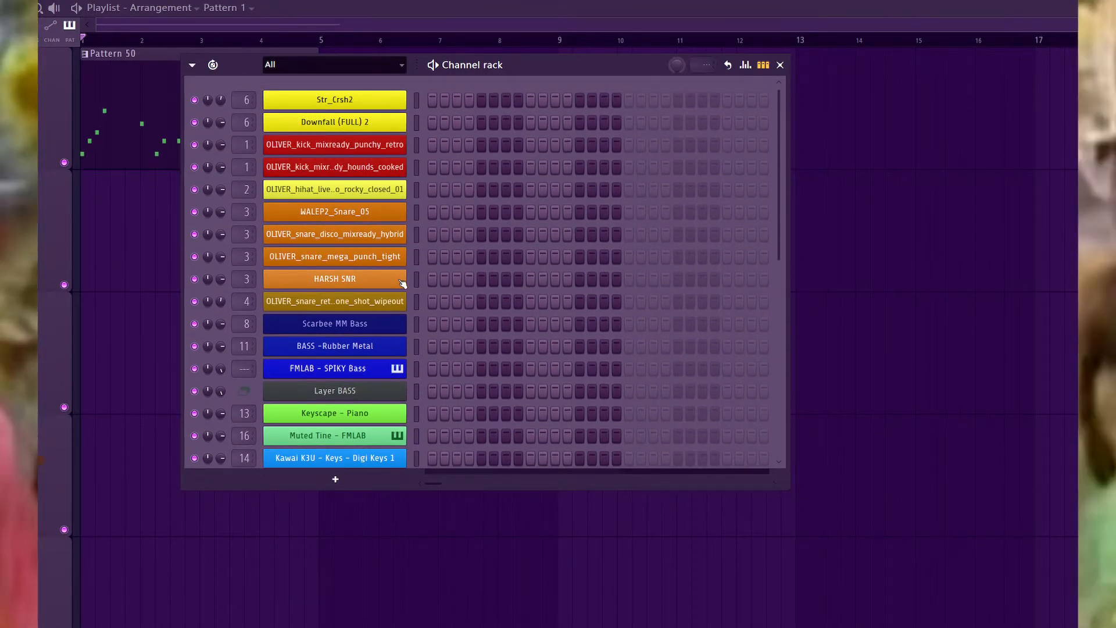
scroll(402, 283, down, 4)
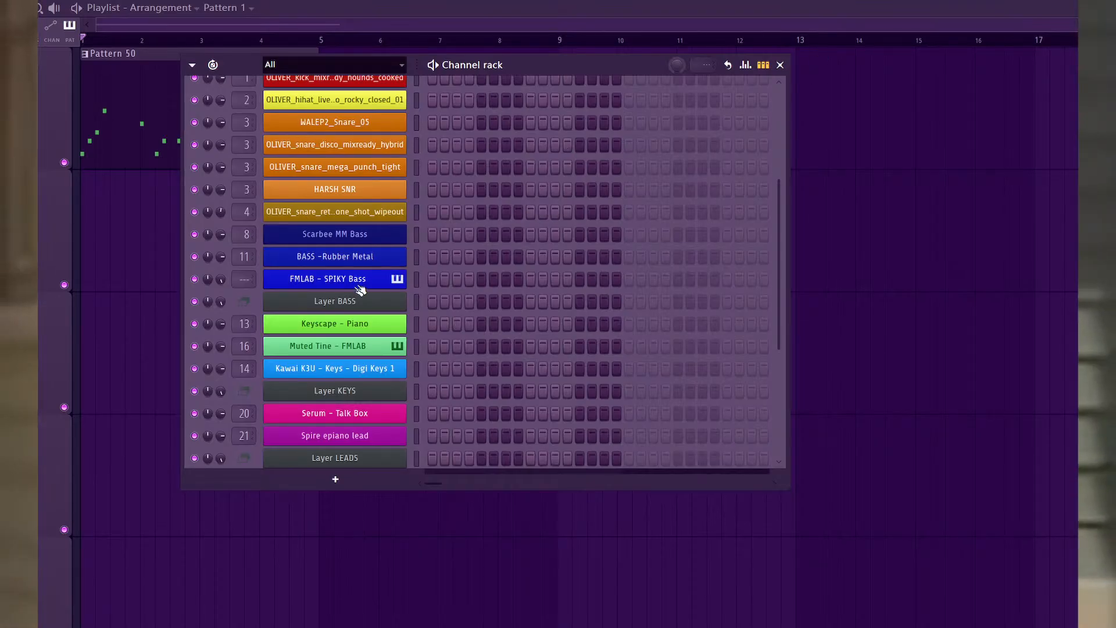
scroll(362, 290, up, 2)
Add a Serum instrument to the channel rack and move its plugin window fully into view.
scroll(354, 294, down, 5)
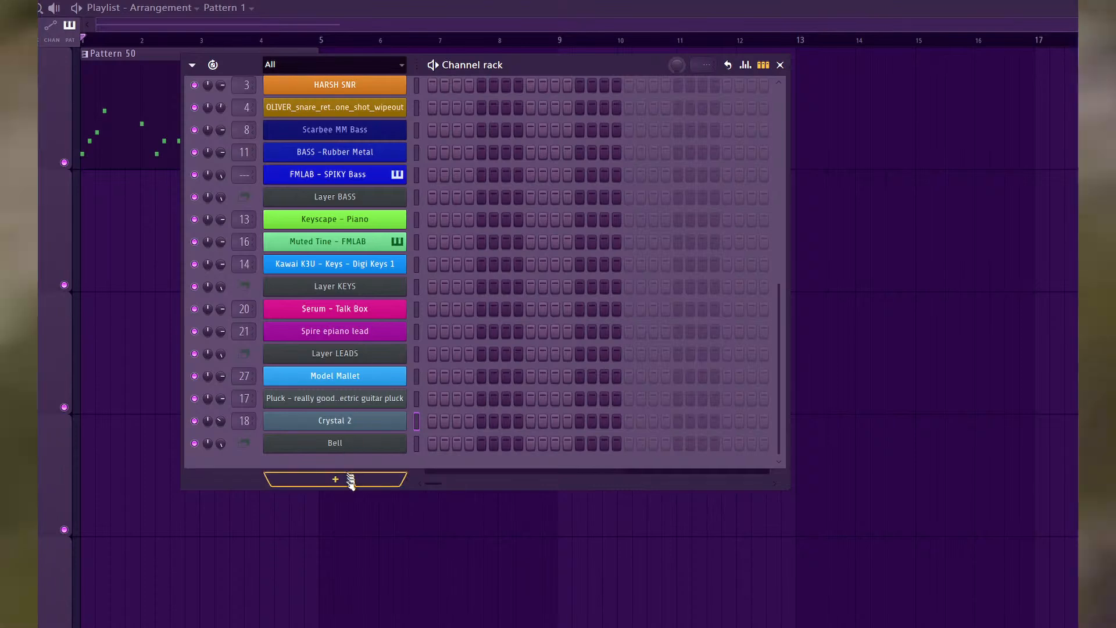
click(351, 480)
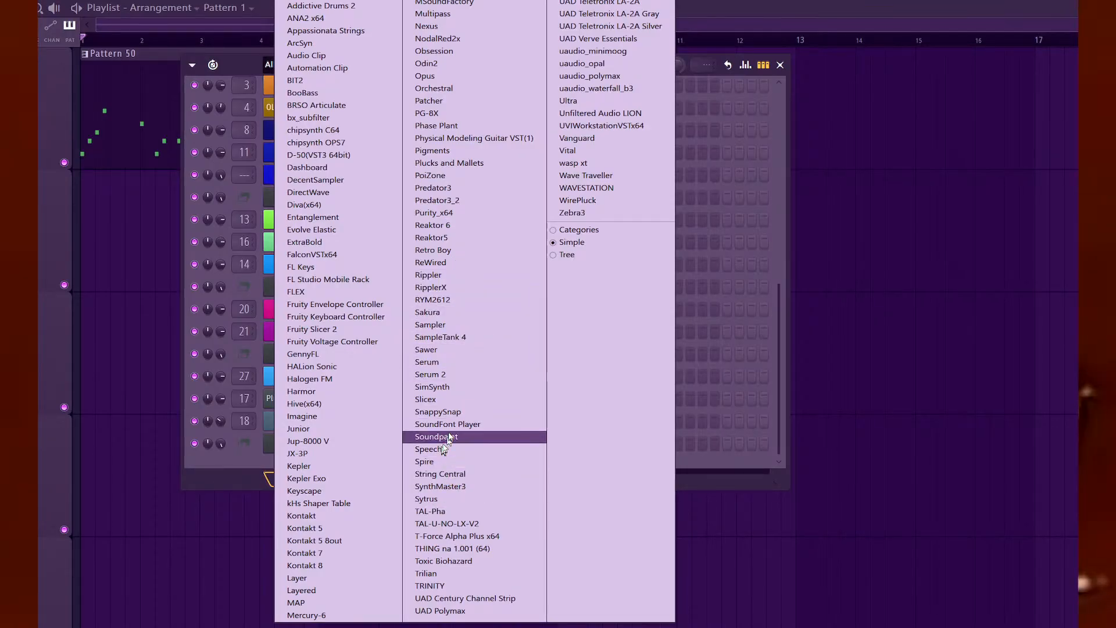
click(447, 362)
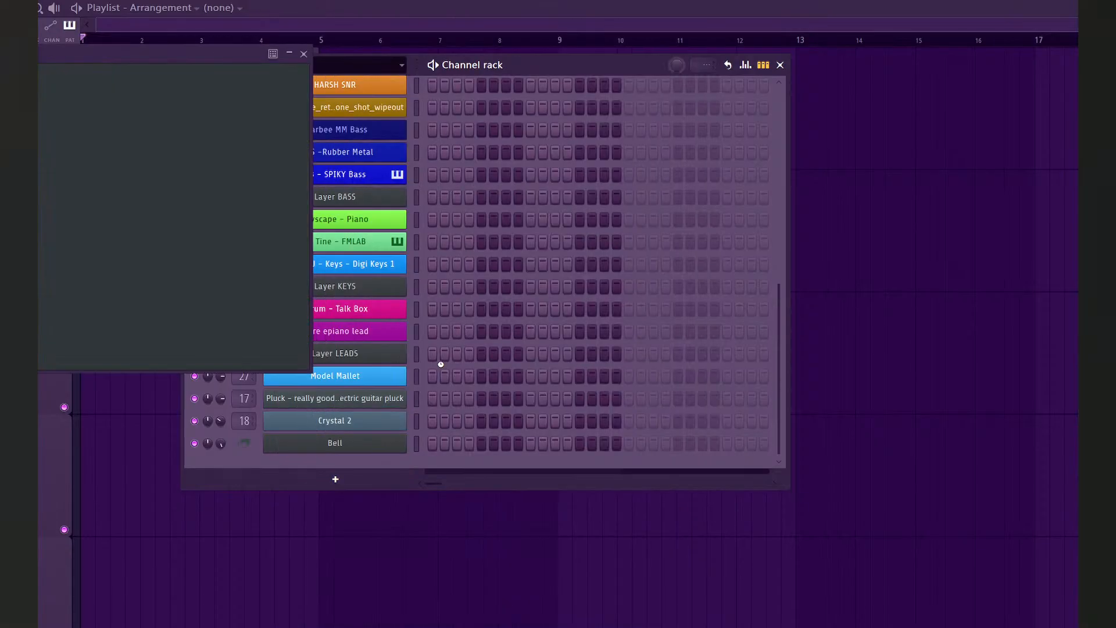
drag(139, 54, 497, 93)
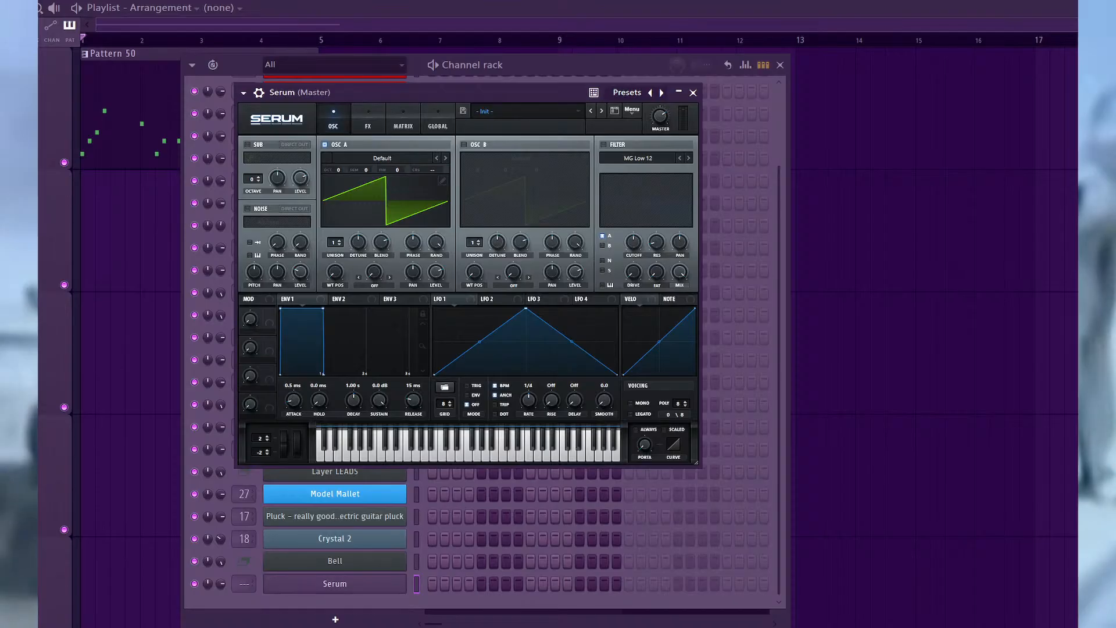
drag(419, 93, 430, 98)
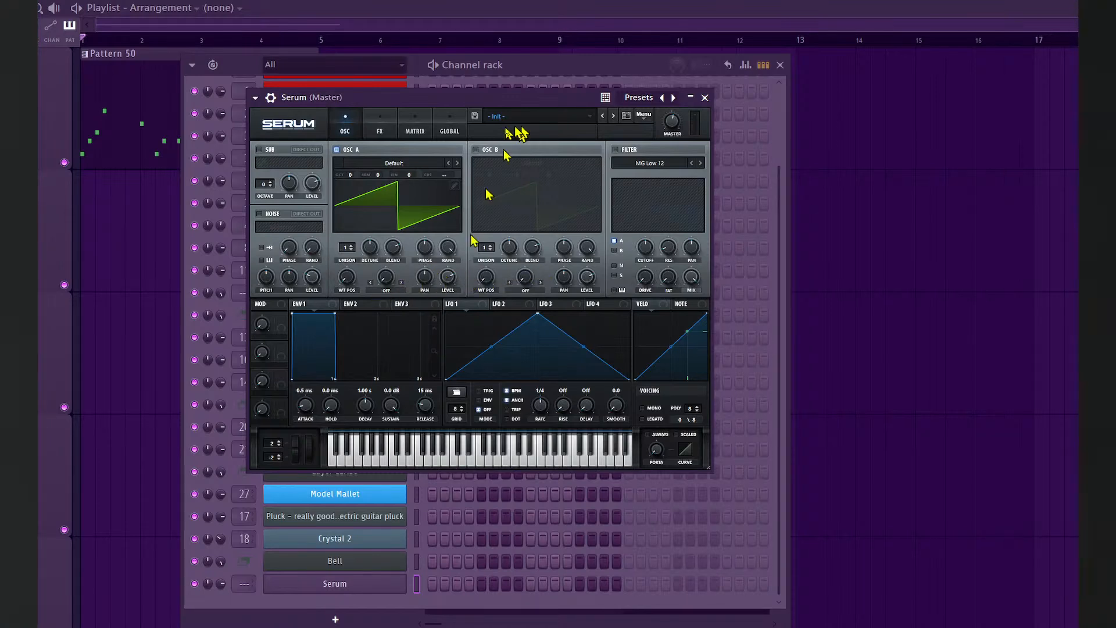
Turn on oscillator B in Serum and set oscillator A's warp mode to FM (From B).
click(475, 150)
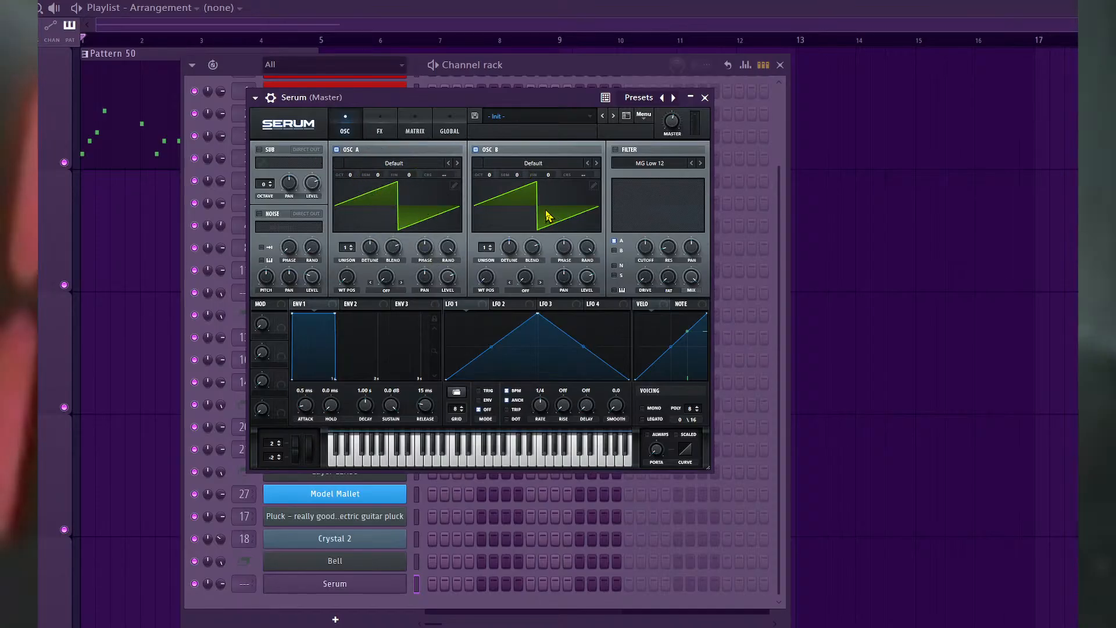
click(385, 290)
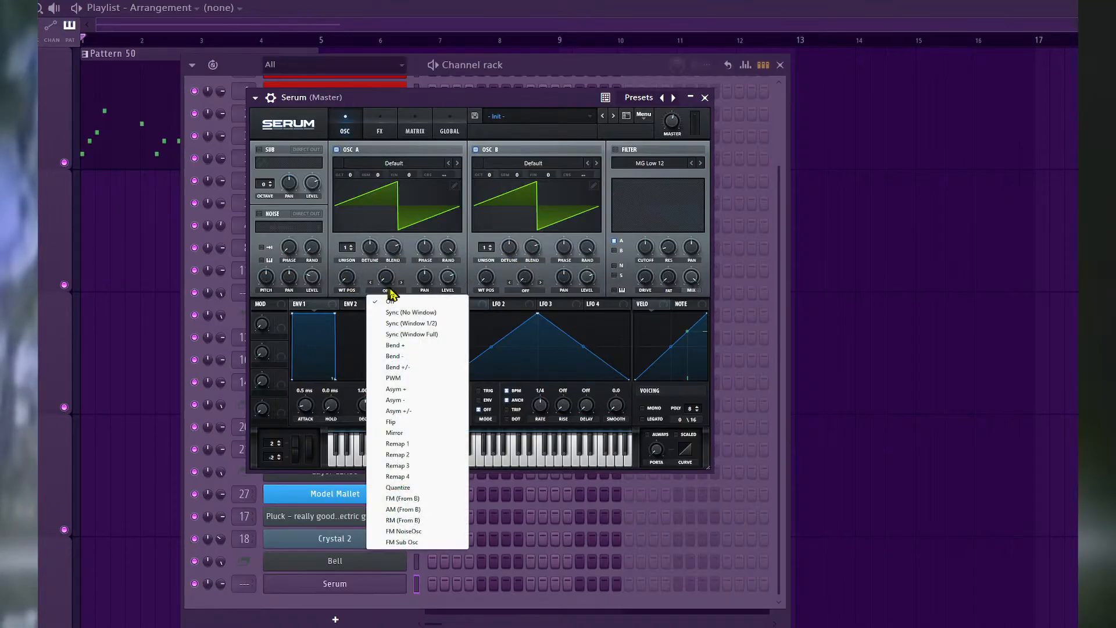
click(411, 498)
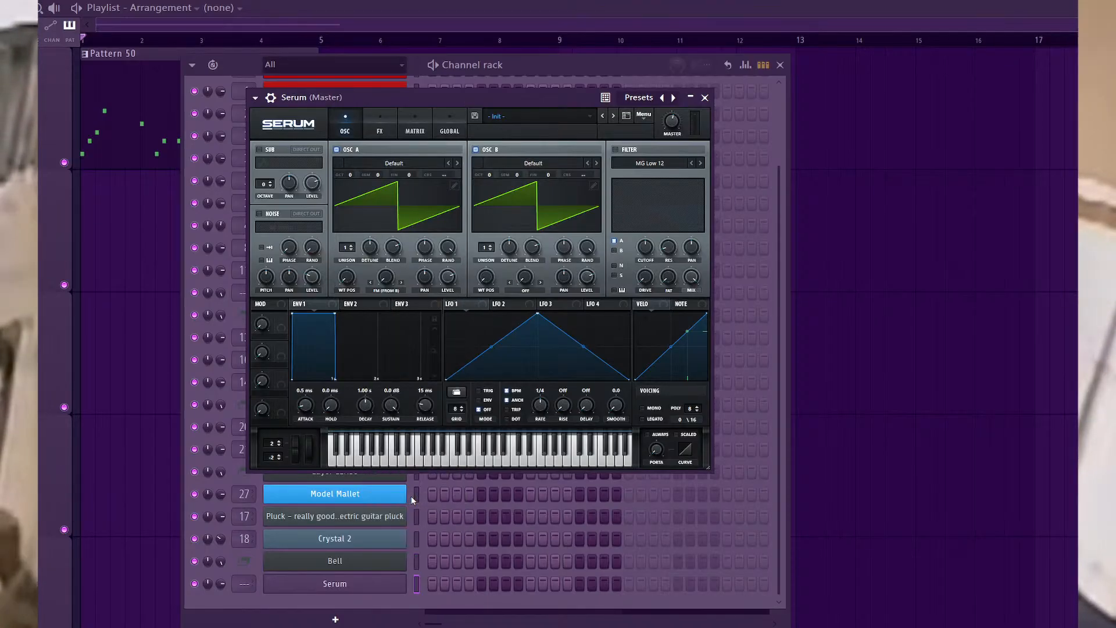
Try different FM warp amounts on oscillator A with both oscillators on the Default wavetable.
drag(386, 279, 354, 280)
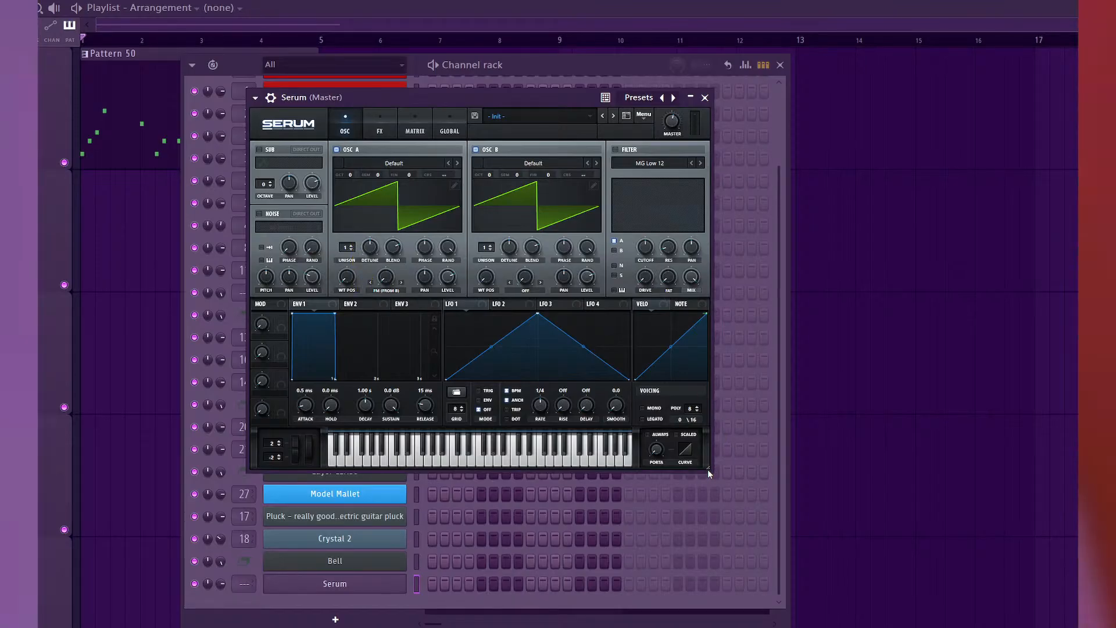
drag(707, 473, 717, 474)
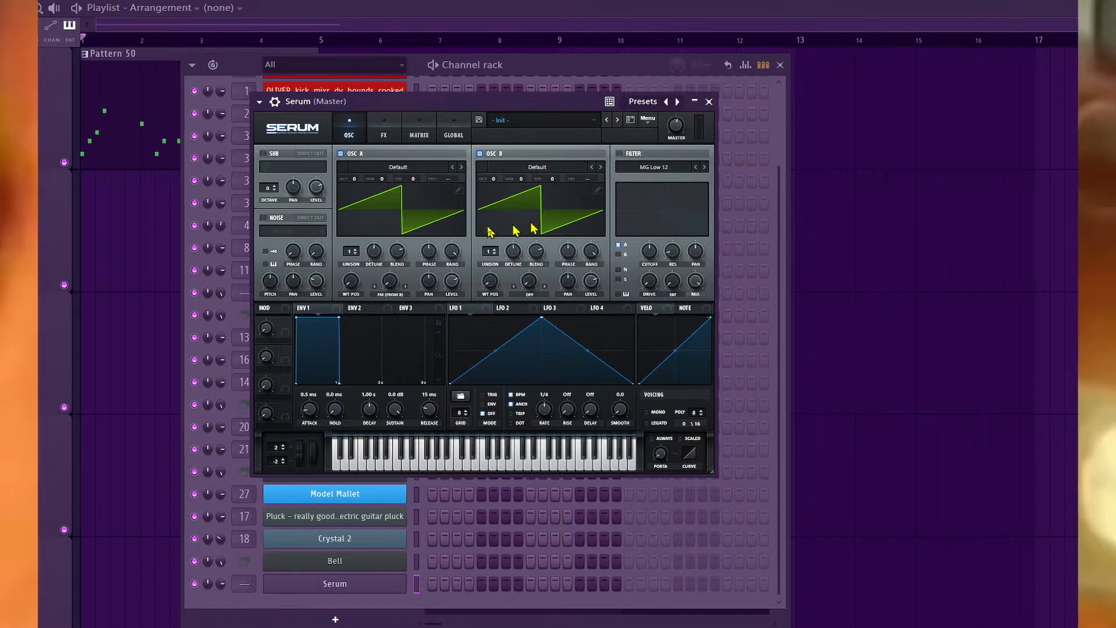
drag(390, 282, 381, 268)
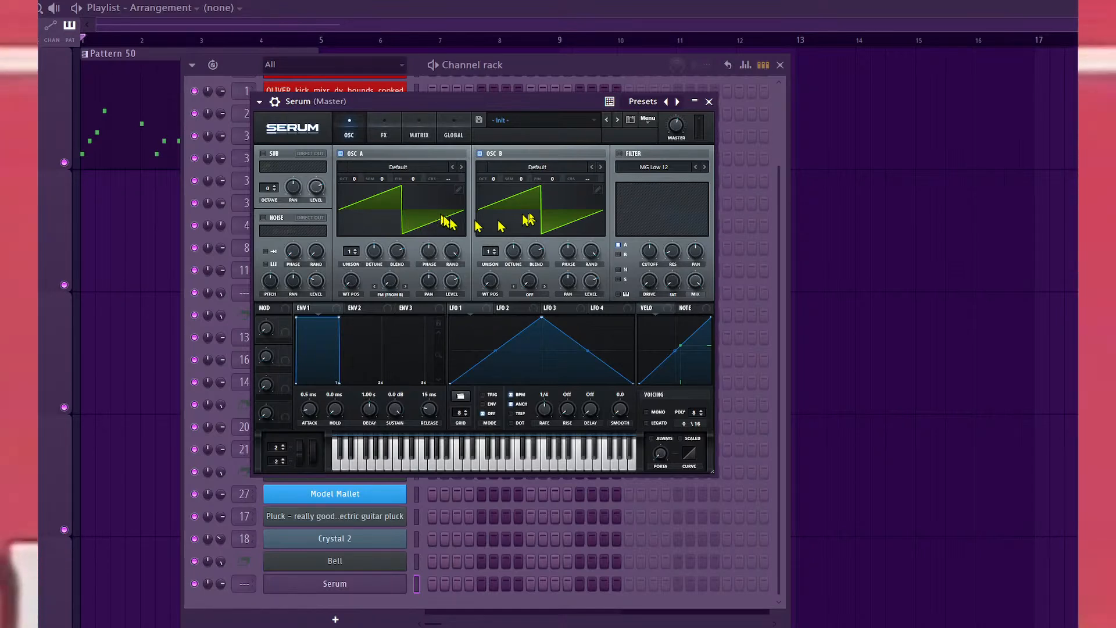
Advance oscillator B's wavetable through 4088 to Acid, trying oscillator A's FM warp with each, up to 52% on Acid.
click(602, 168)
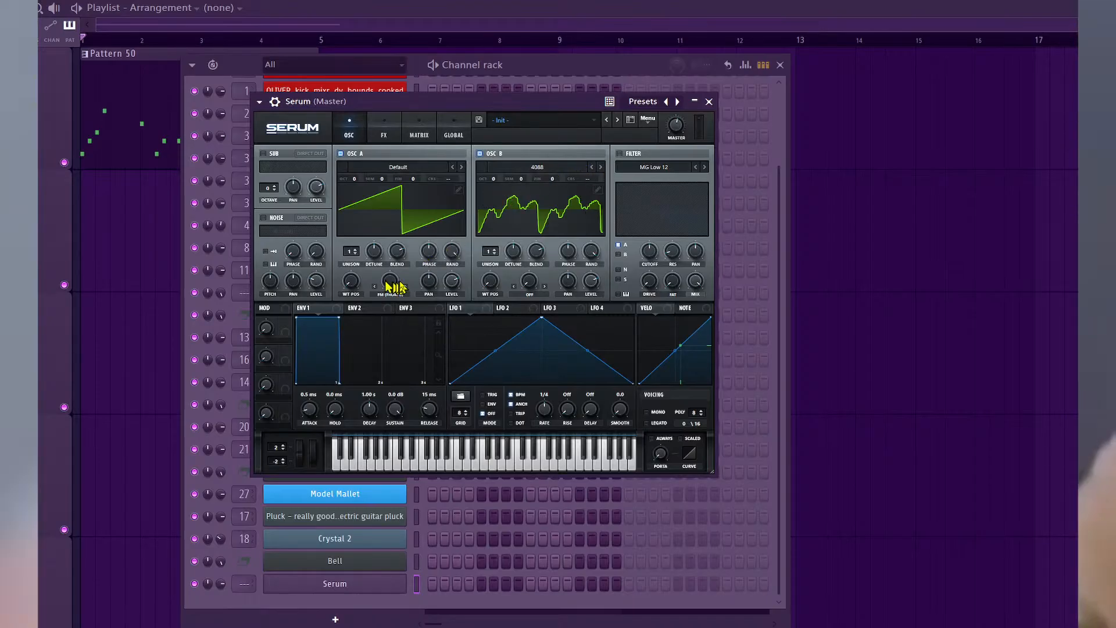
drag(391, 281, 390, 274)
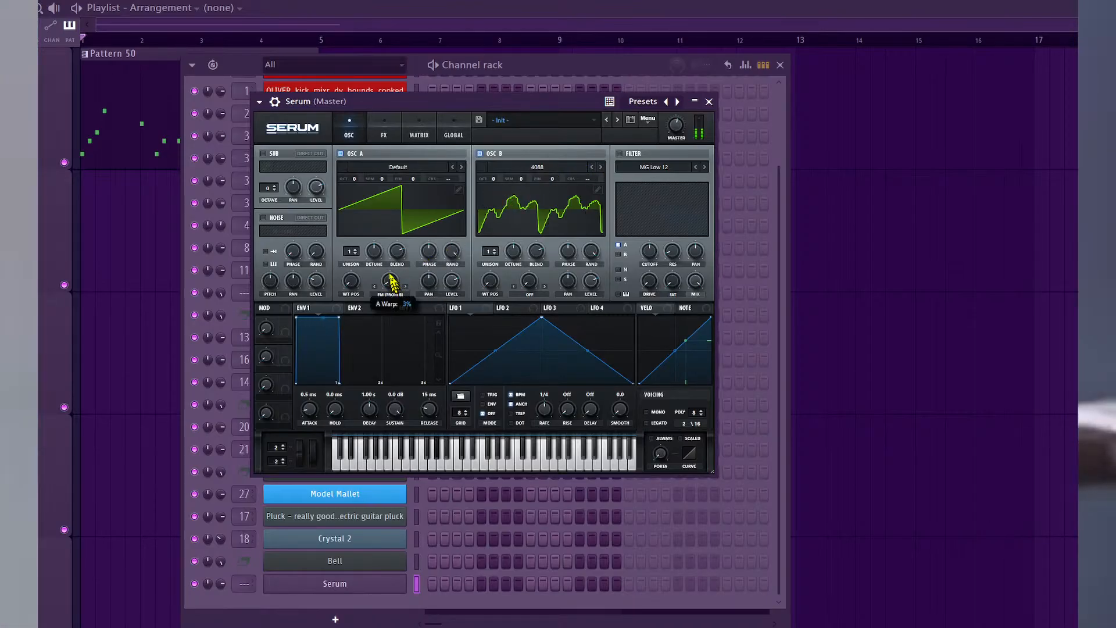
mouse_move(373, 208)
mouse_down()
mouse_move(373, 157)
mouse_move(370, 215)
mouse_up()
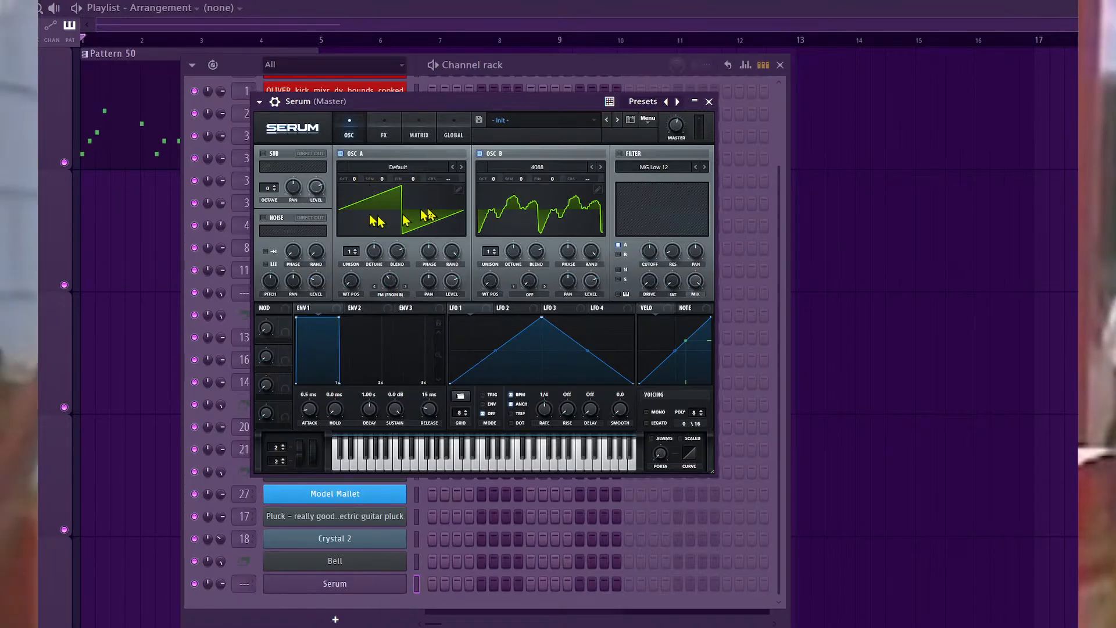
click(600, 167)
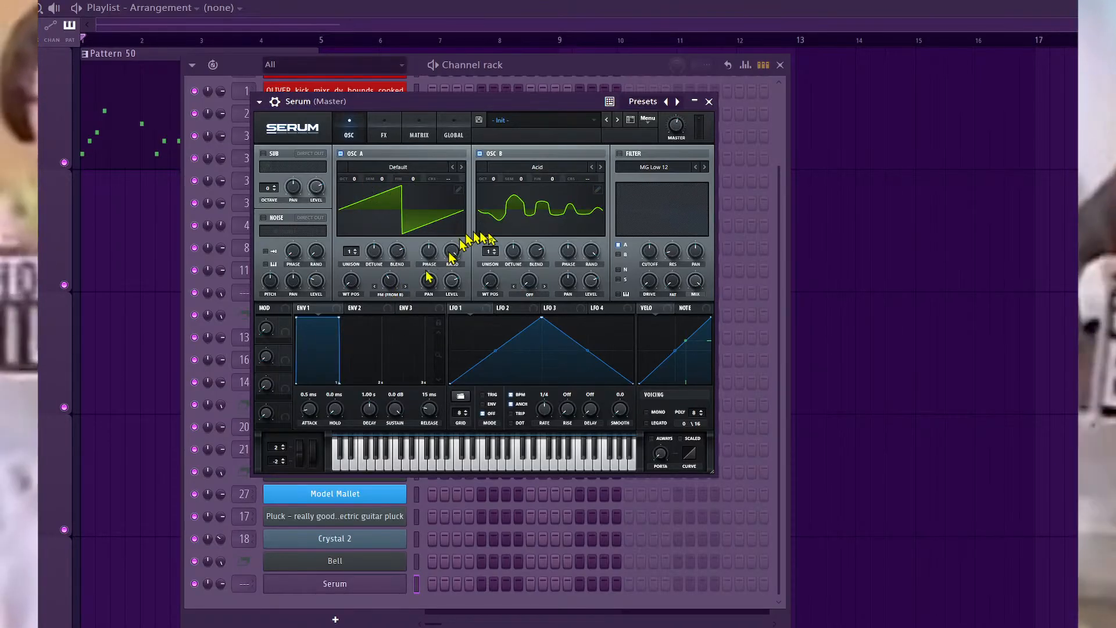
drag(390, 277, 383, 254)
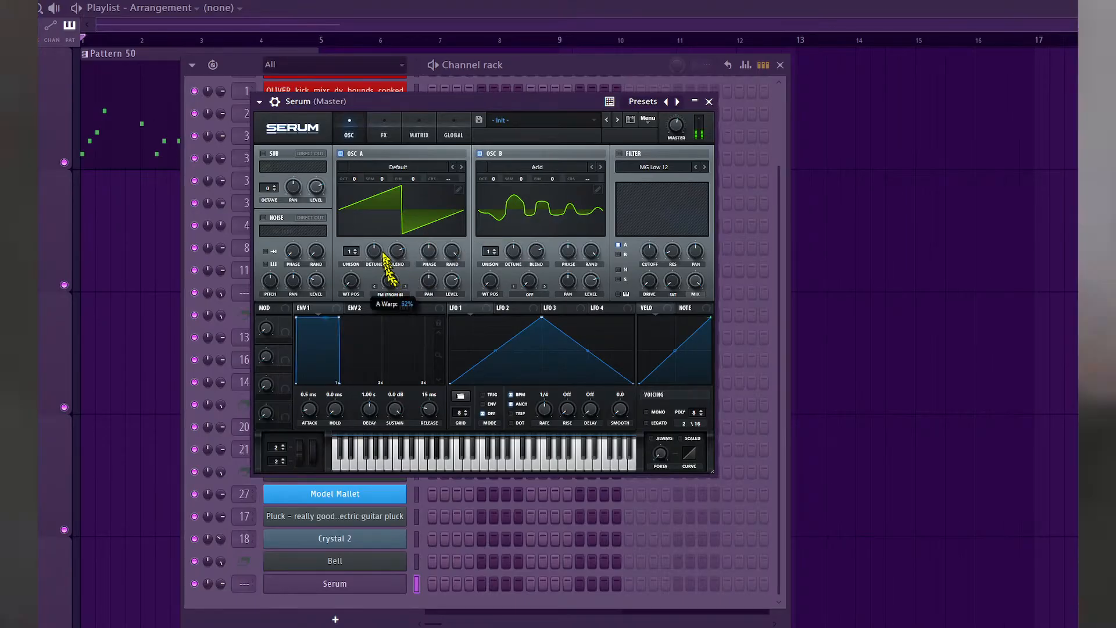
Audition each oscillator on its own by switching oscillator A off and on, then oscillator B off and on.
click(340, 154)
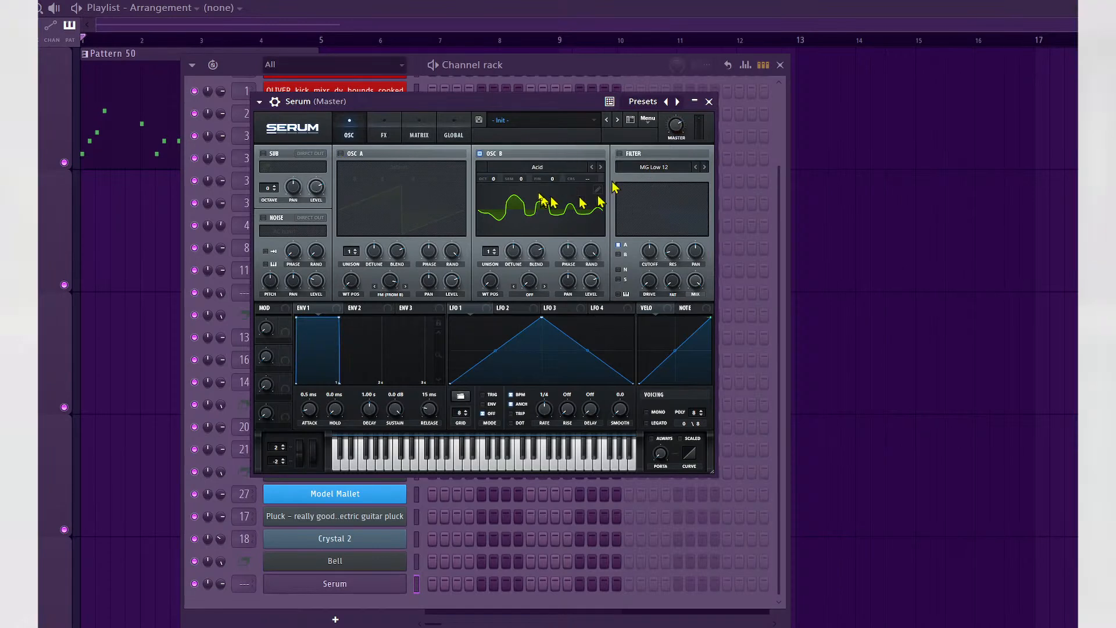
drag(676, 128, 675, 92)
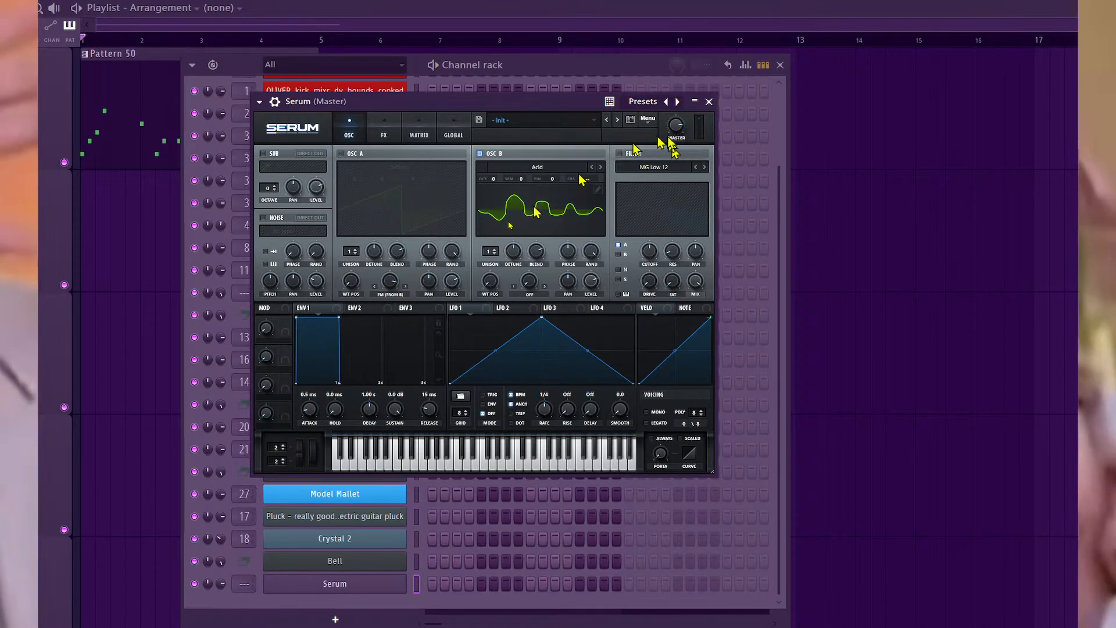
click(341, 154)
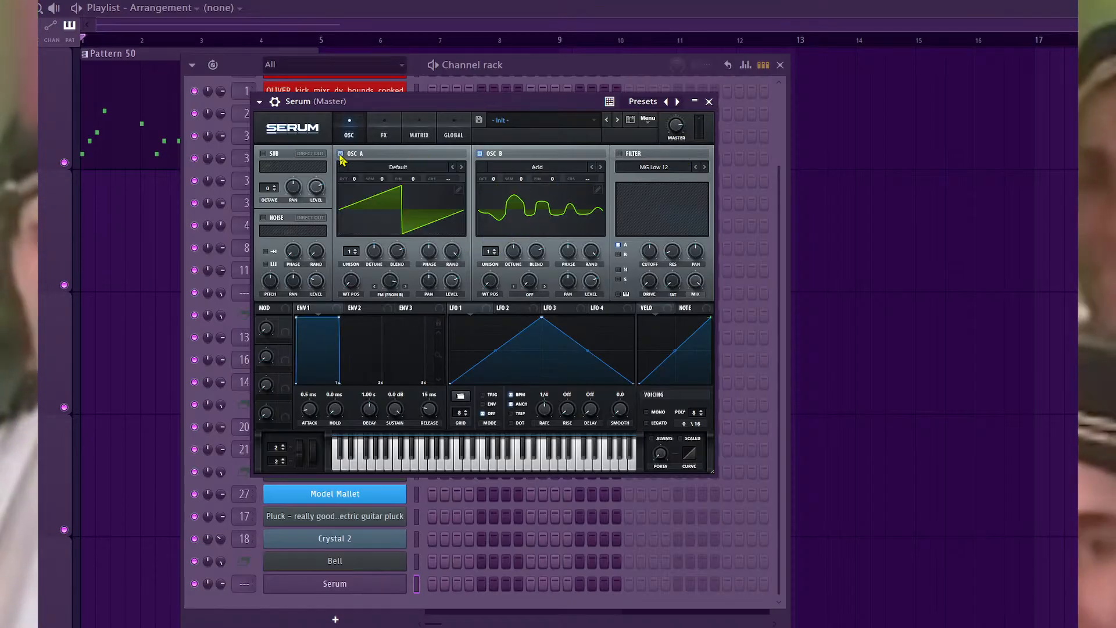
click(480, 153)
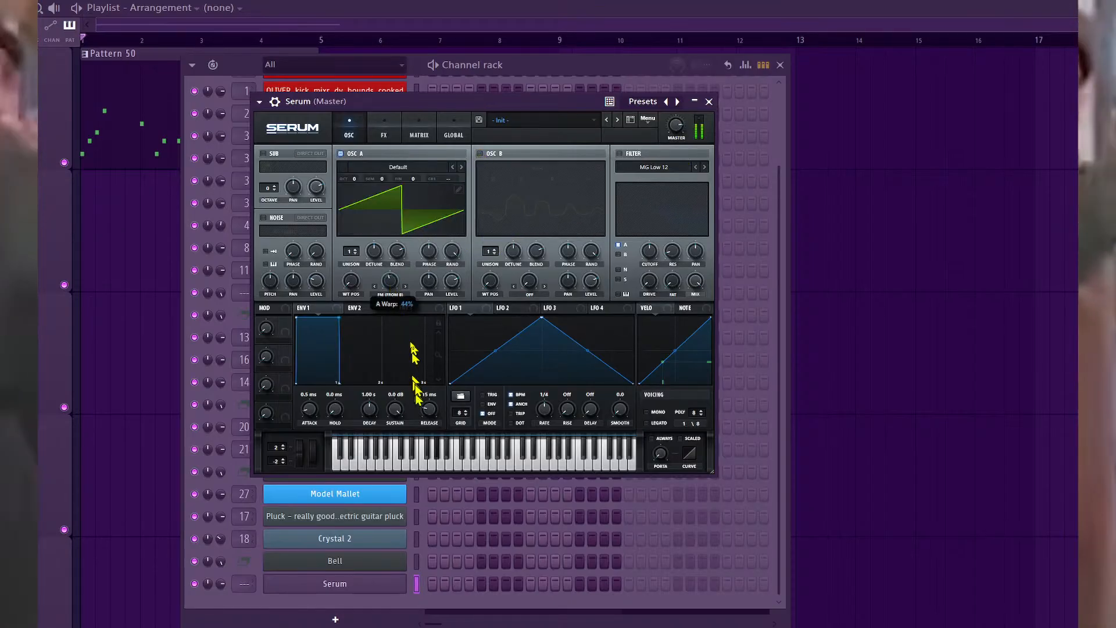
click(479, 154)
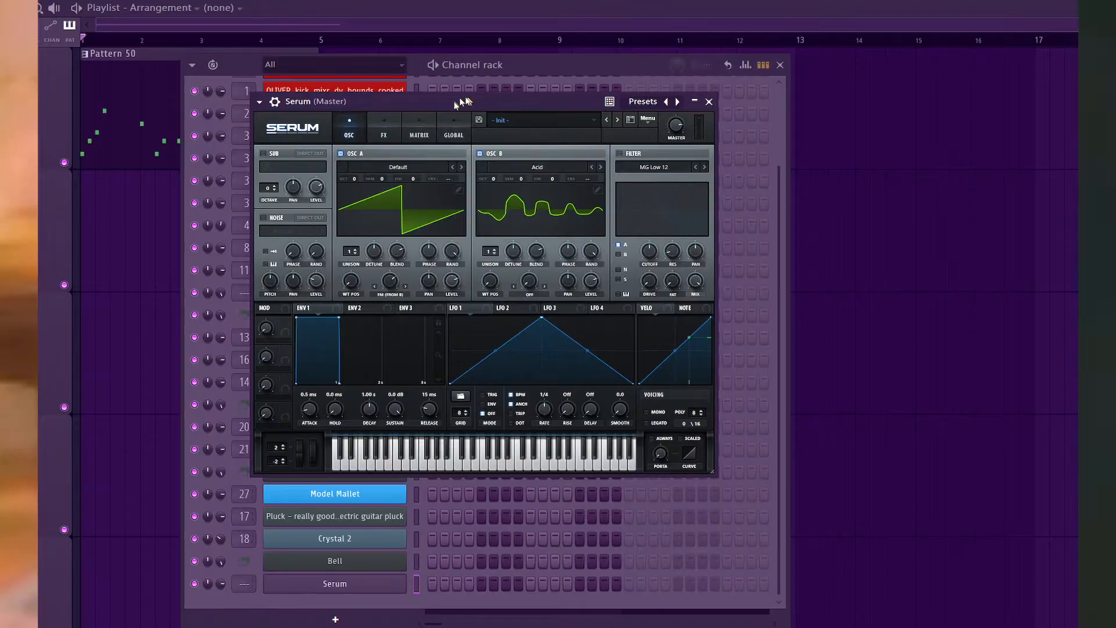
Move the Serum window aside and bring the channel rack to the front.
drag(456, 103, 697, 112)
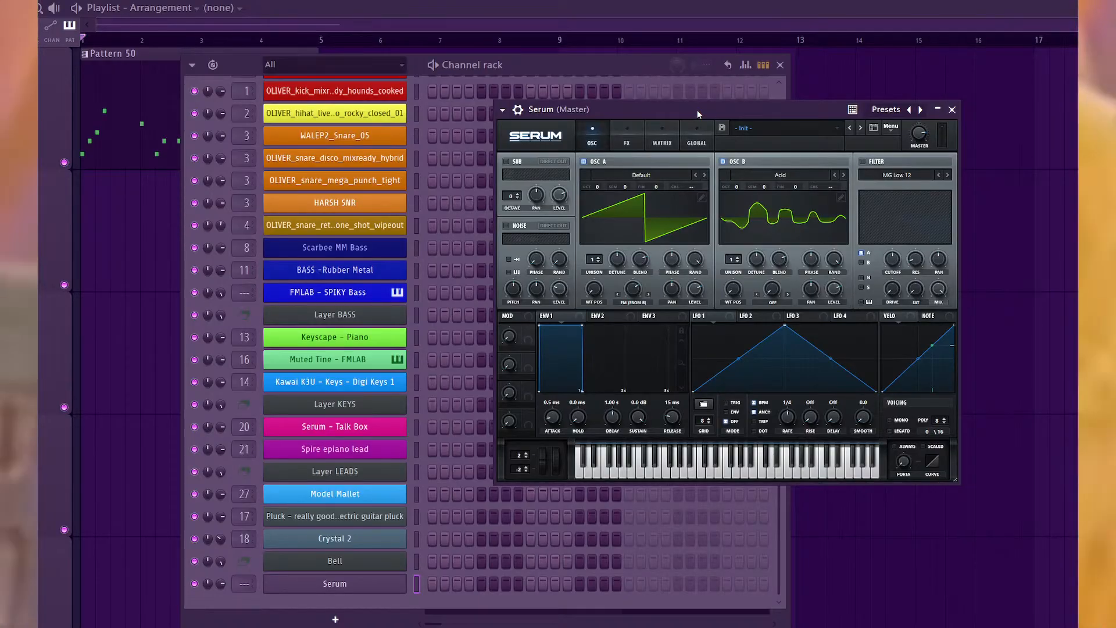
click(552, 64)
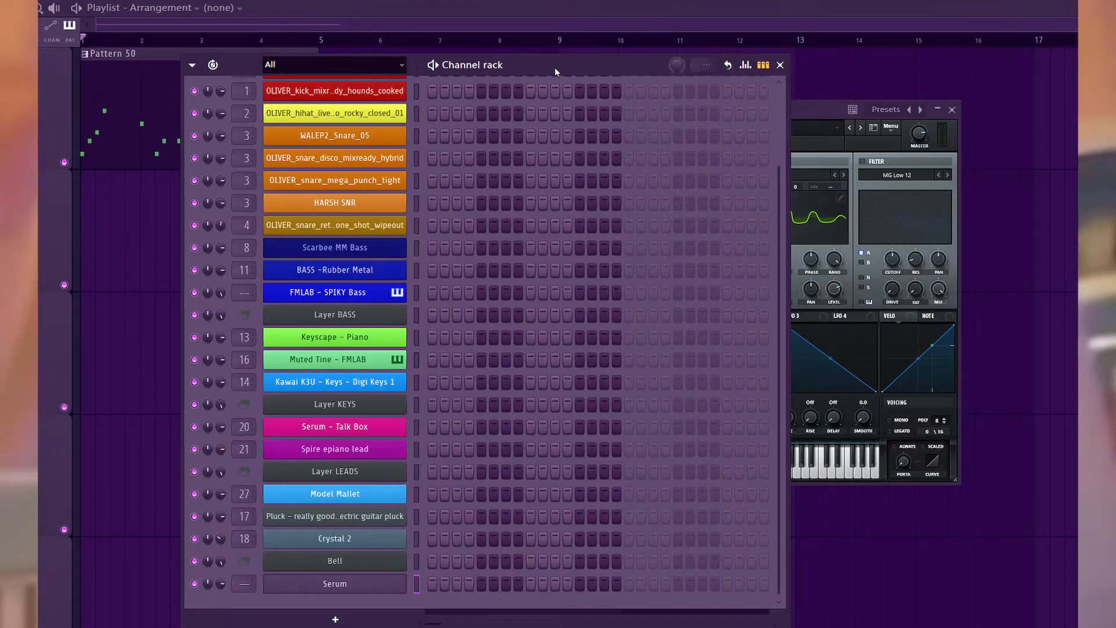
drag(588, 72, 585, 60)
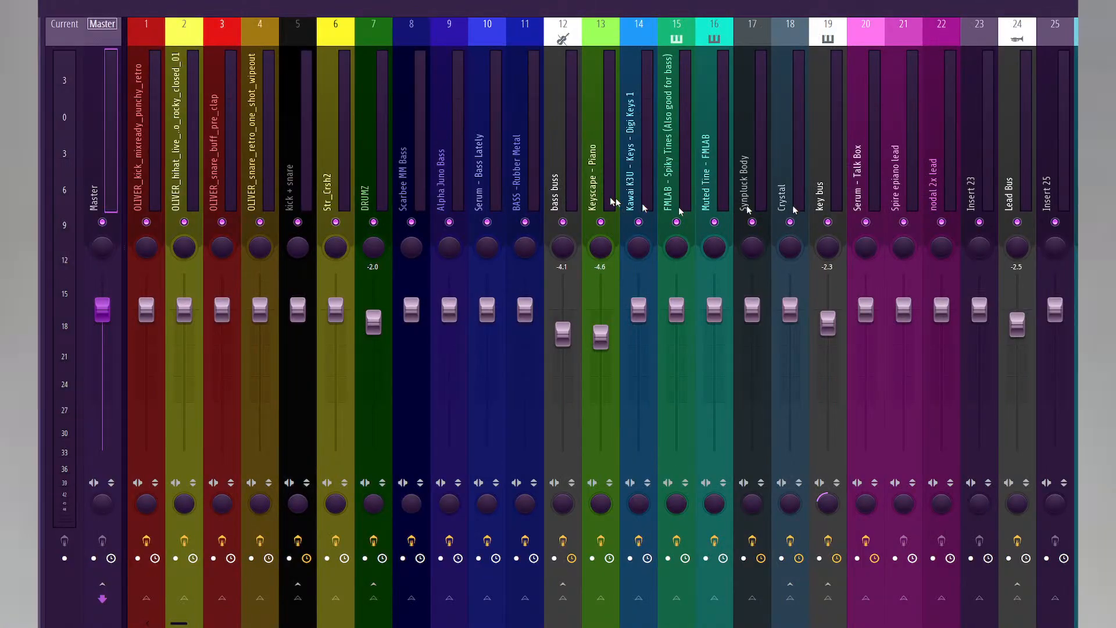
Inspect the key bus and Crystal mixer tracks, including Crystal's MMorph effect, and return to the playlist.
click(824, 192)
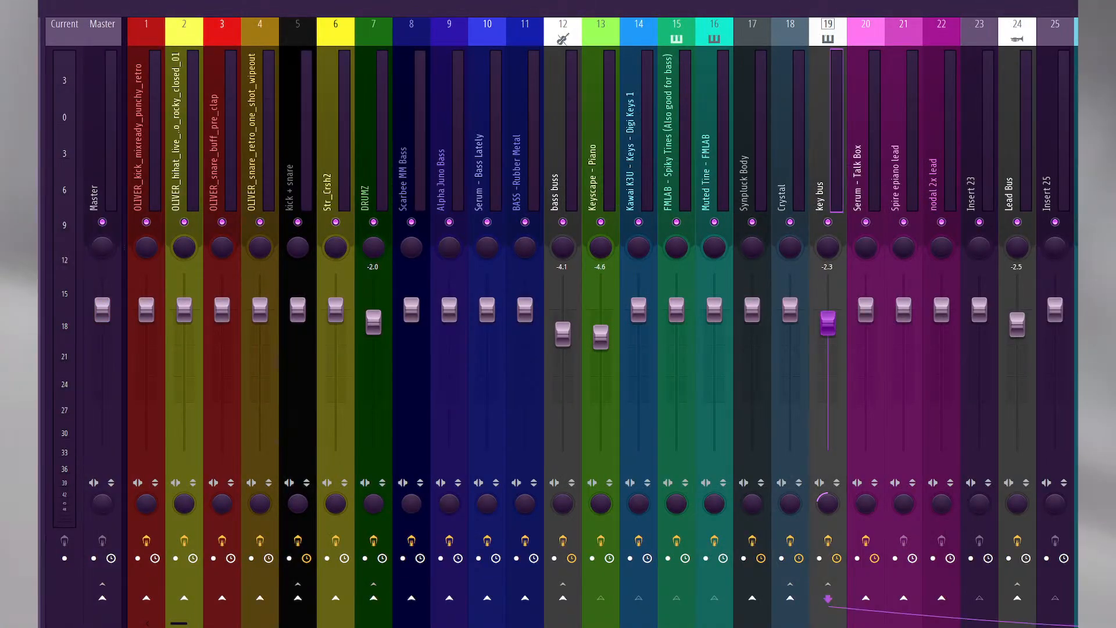
click(789, 168)
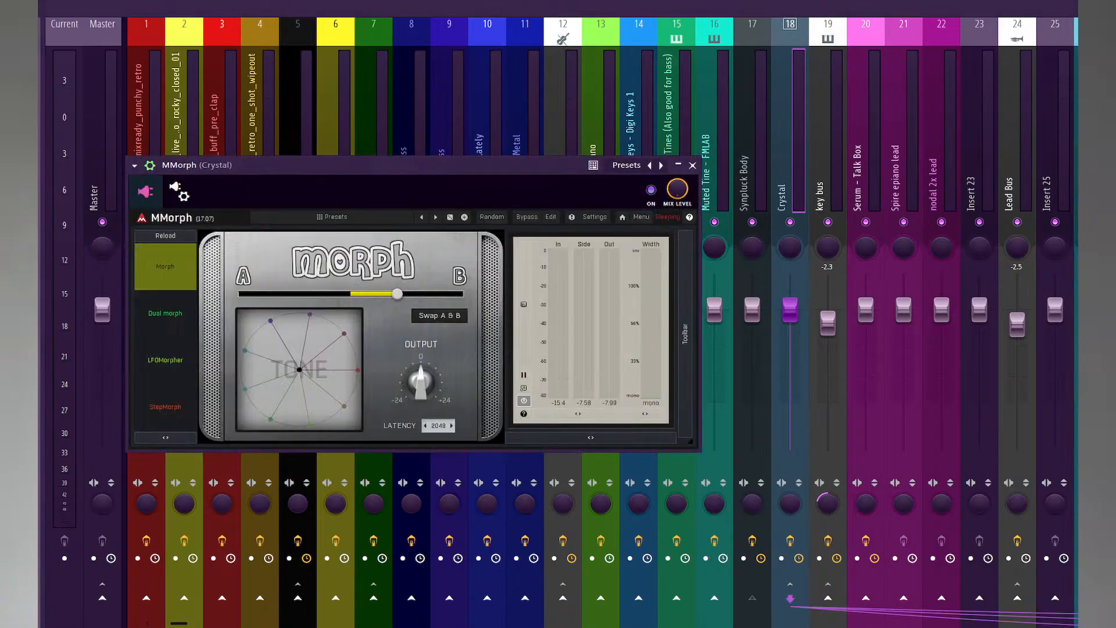
click(40, 86)
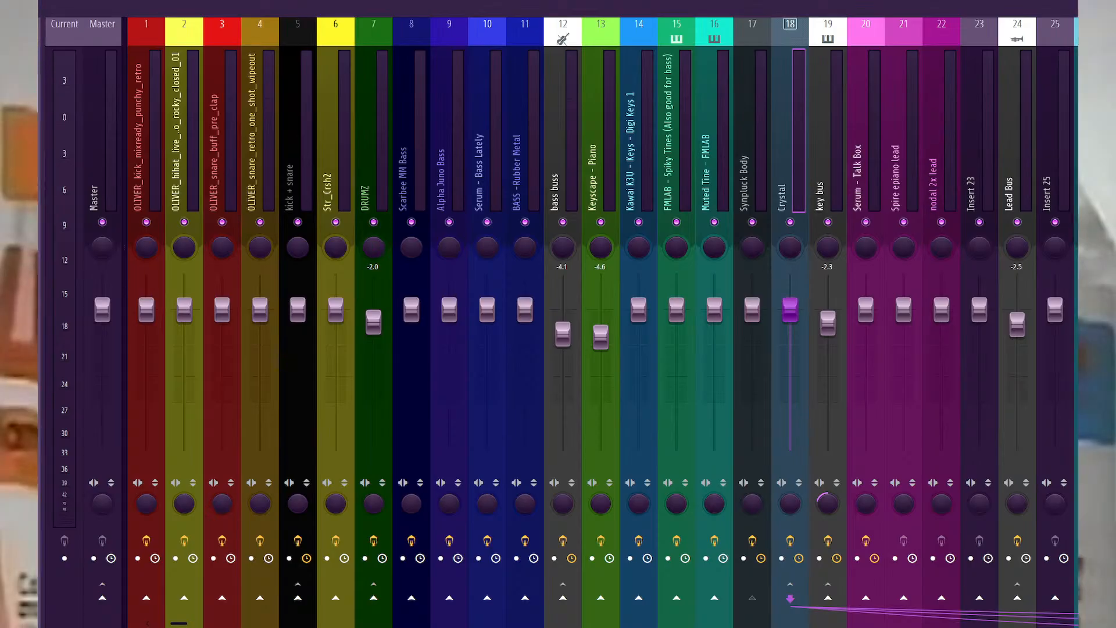
key(F6)
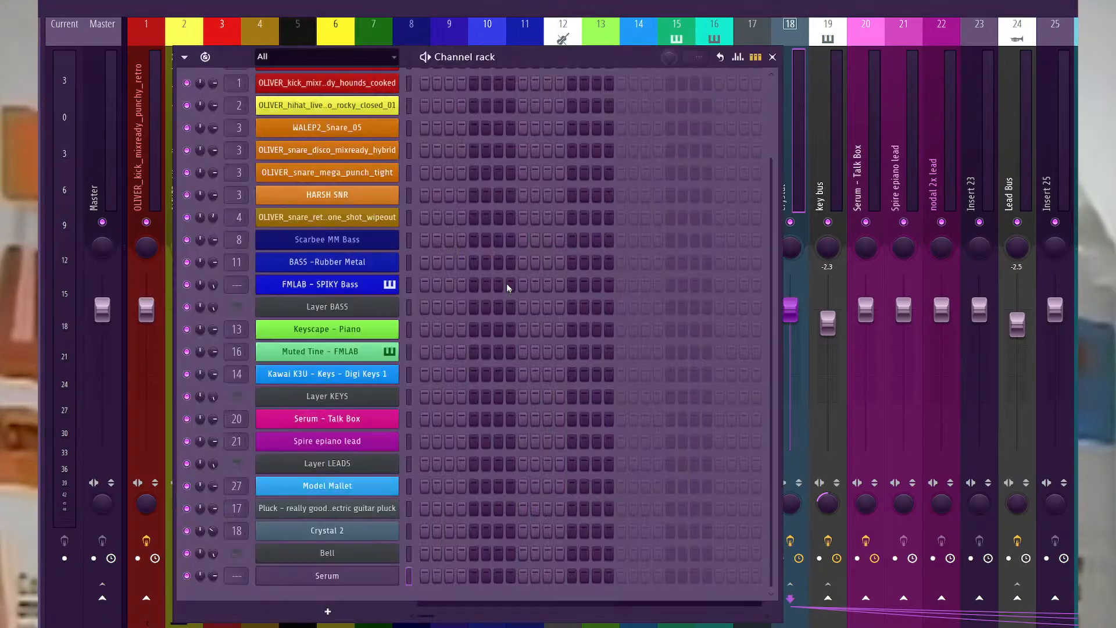
key(F5)
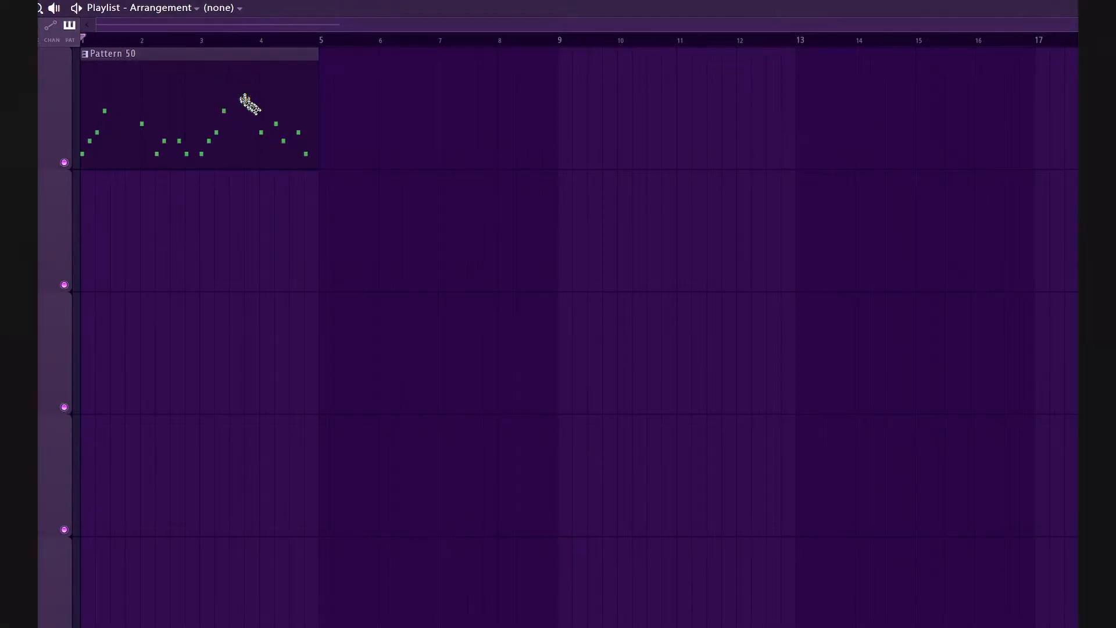
Play Pattern 50, check the Inst Track in the mixer, and raise the Crystal mixer track's level to 2.7.
key(space)
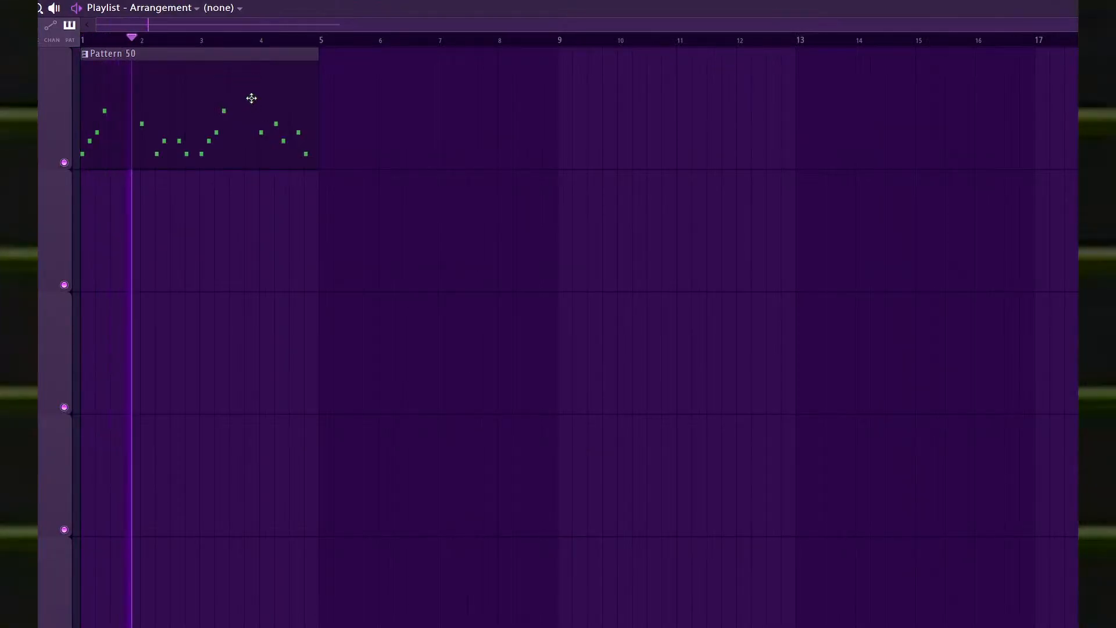
key(F9)
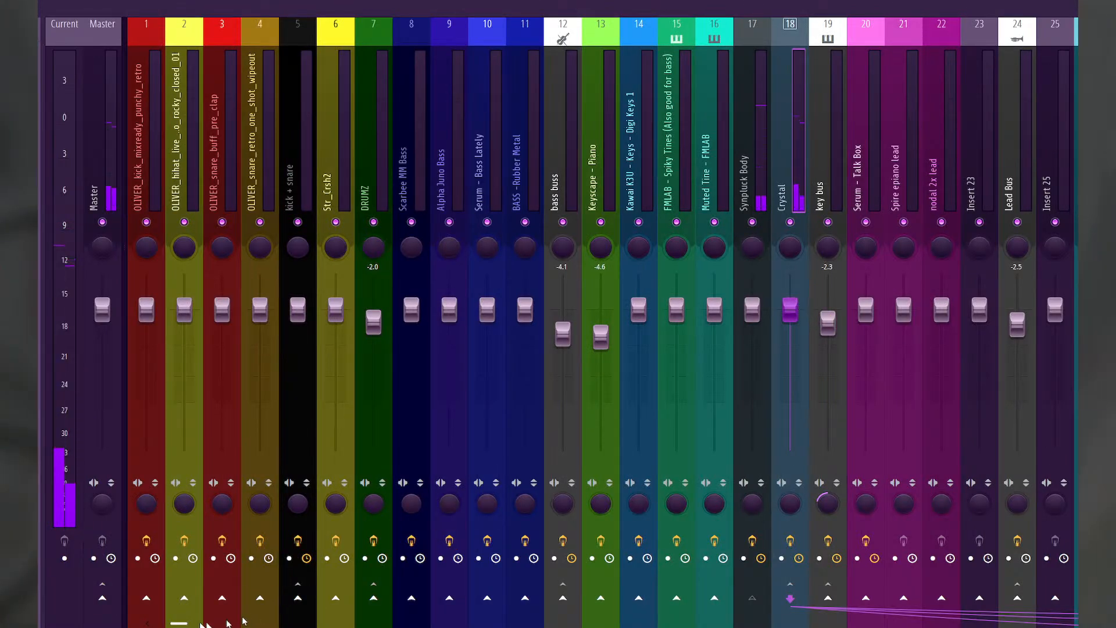
drag(203, 623, 431, 623)
click(633, 314)
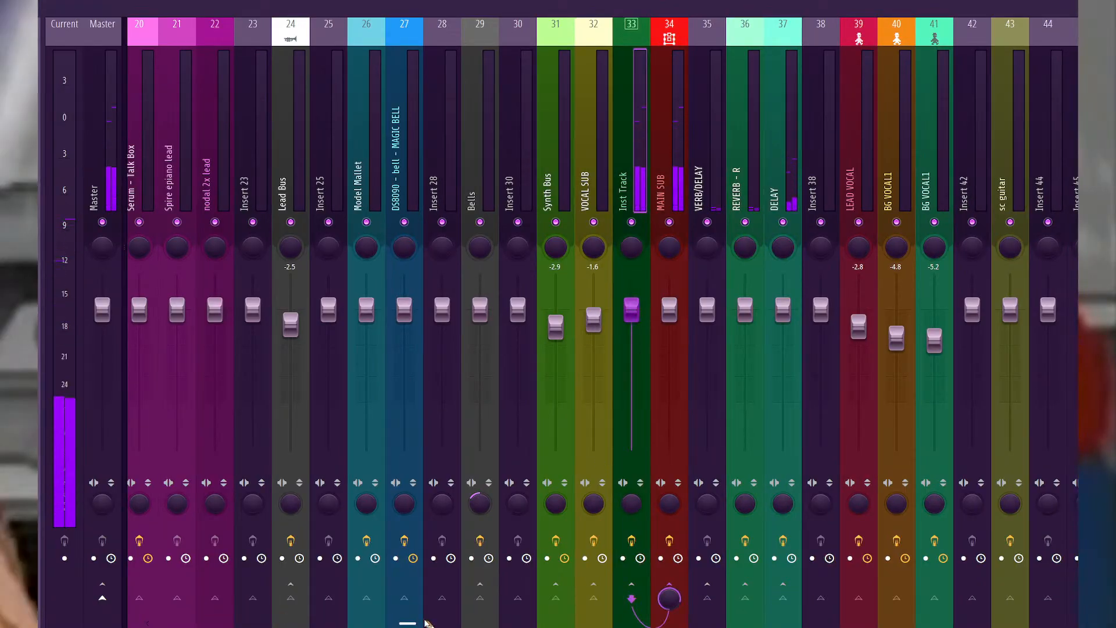
drag(425, 622, 179, 613)
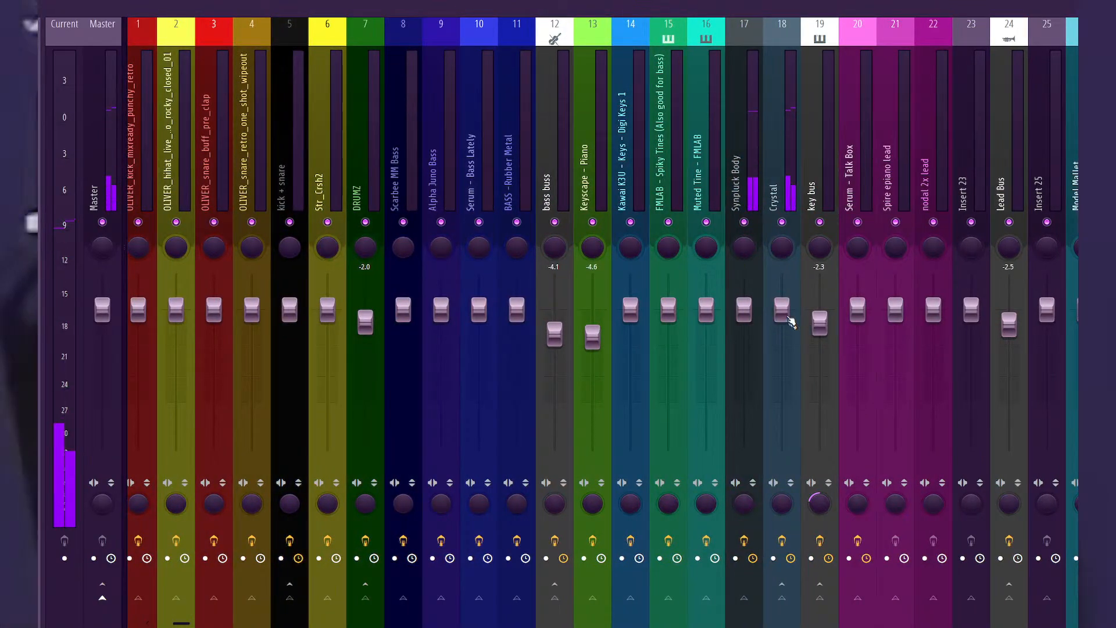
mouse_move(781, 310)
mouse_down()
mouse_move(782, 273)
mouse_move(781, 292)
mouse_up()
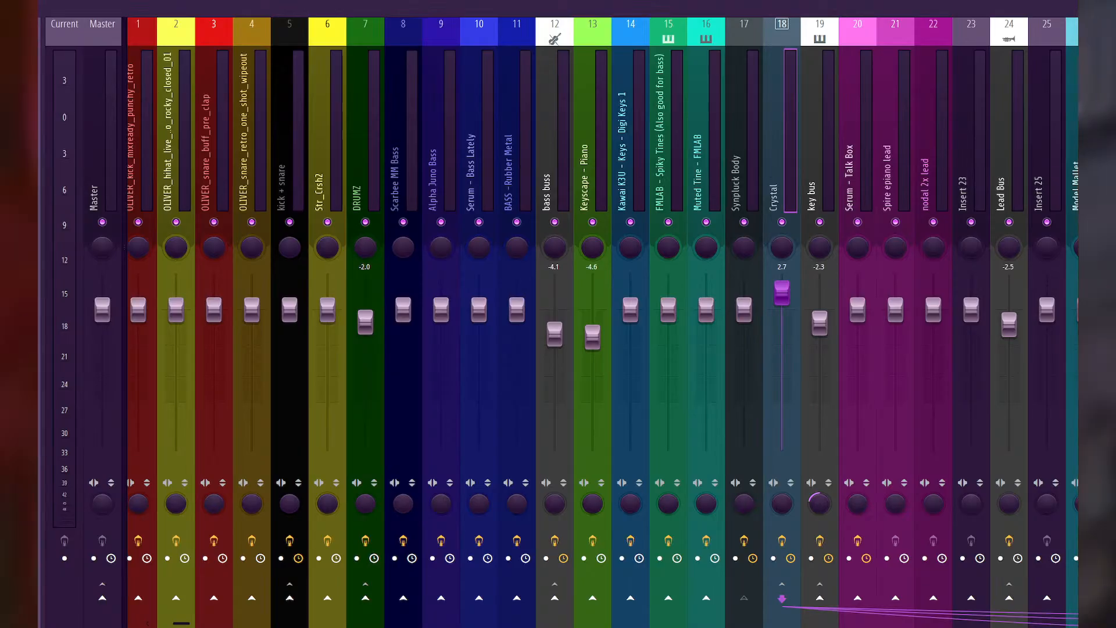
Audition Crystal's MMorph effect at the A end and view Pattern 50's notes in the playlist before returning to the mixer.
drag(384, 168, 530, 119)
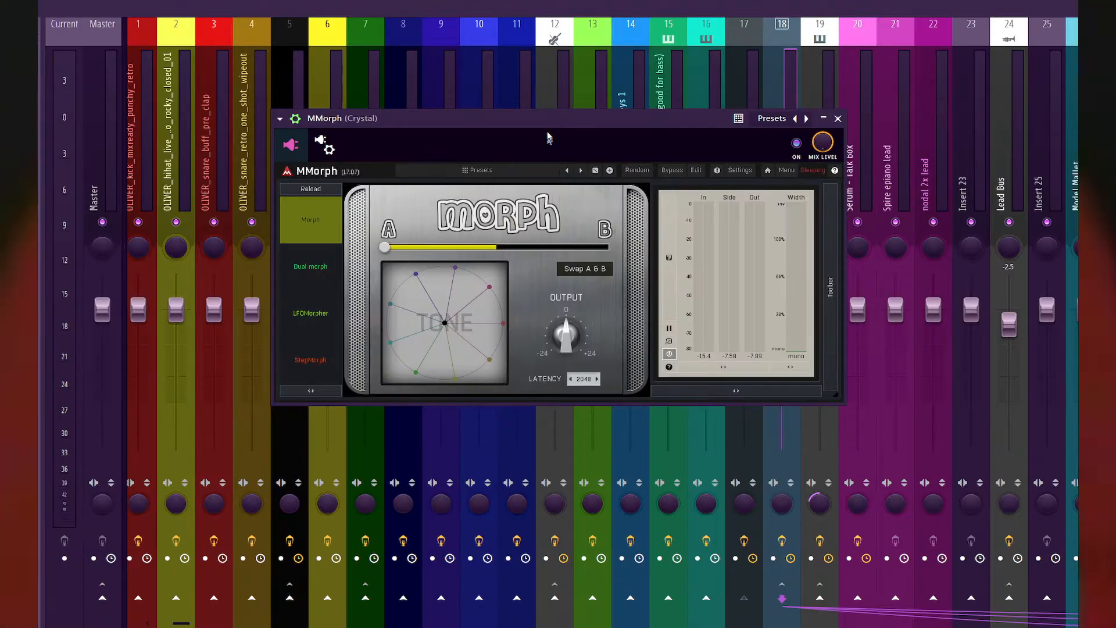
key(space)
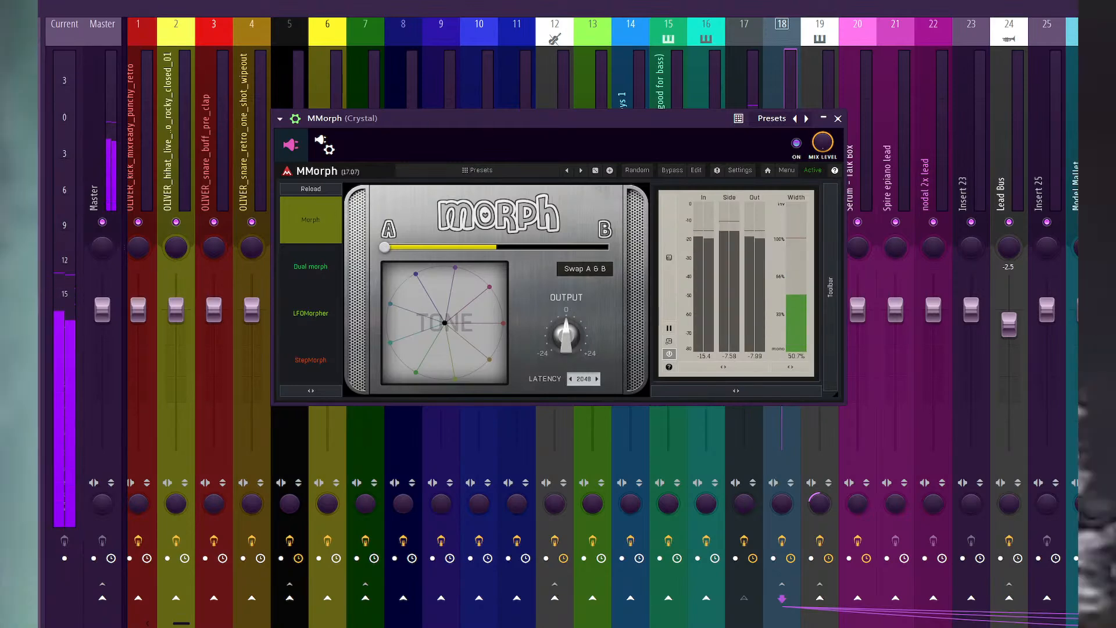
key(F5)
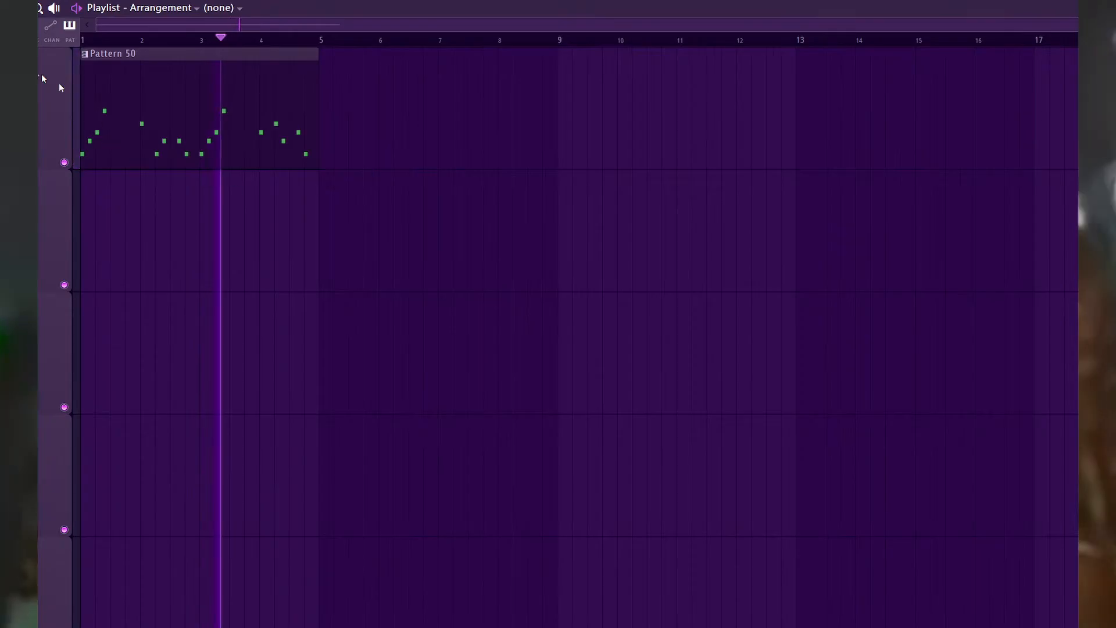
drag(98, 38, 629, 241)
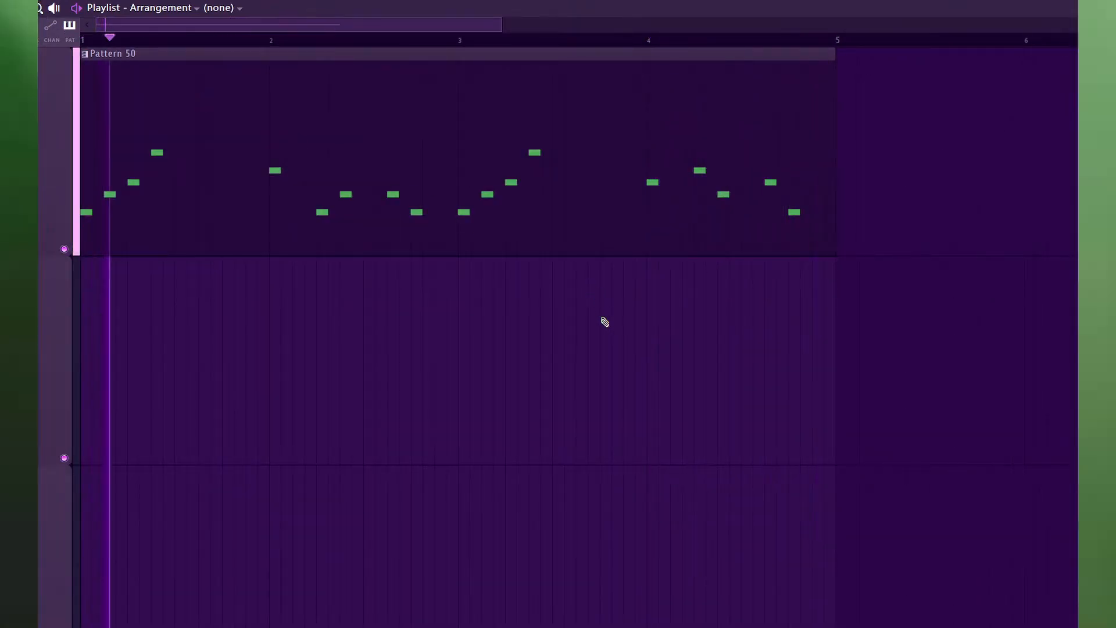
key(F9)
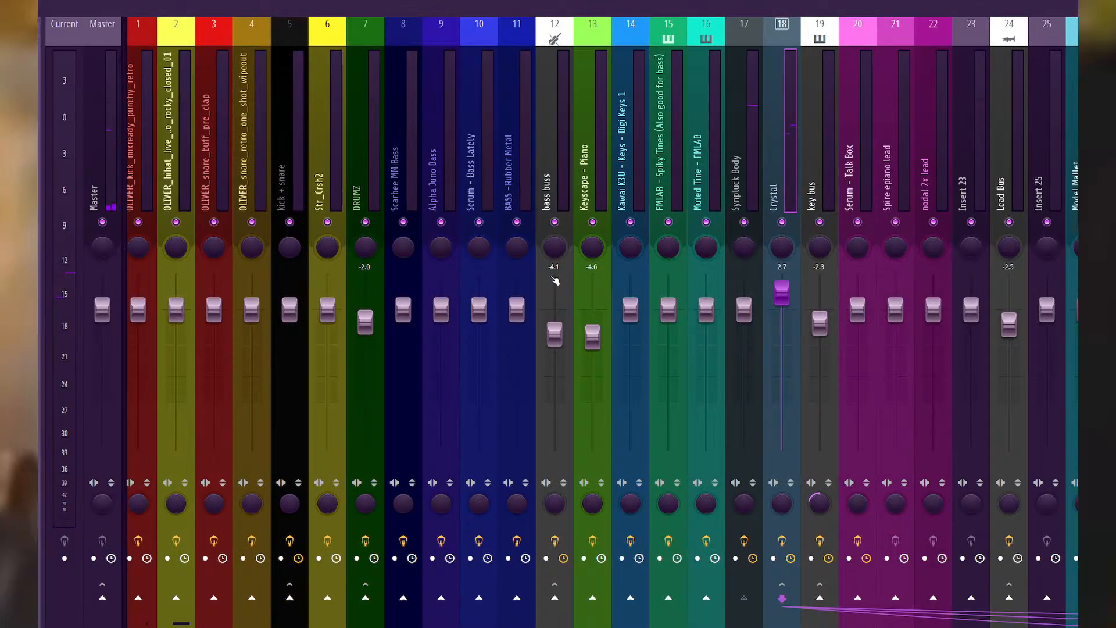
Open the Crystal 2 channel's FLEX instrument and play the pattern while viewing its settings.
key(F6)
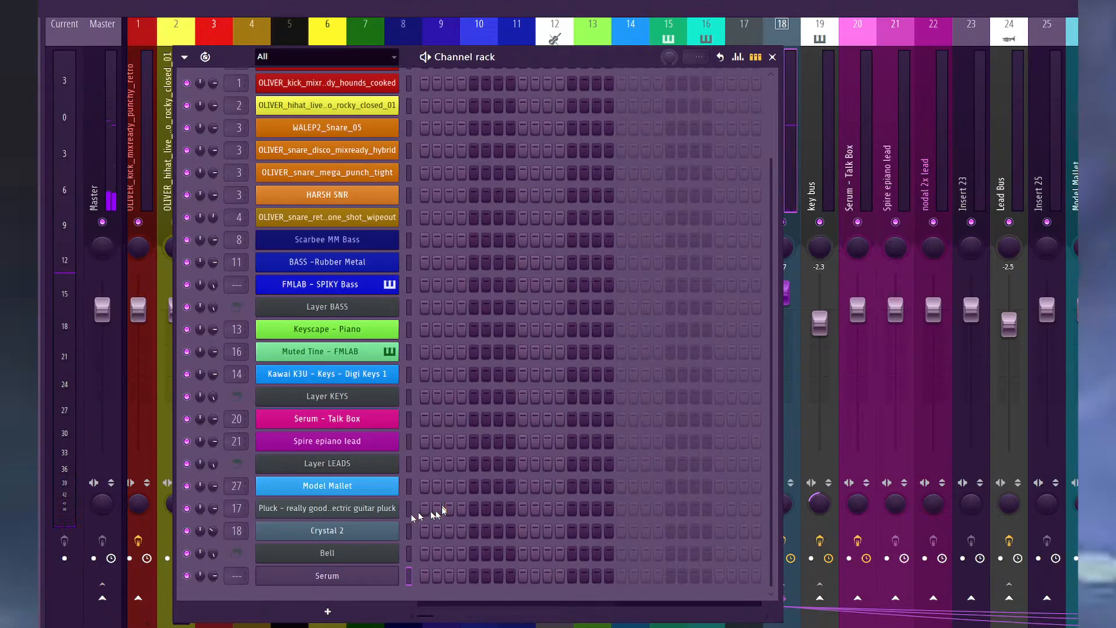
click(377, 531)
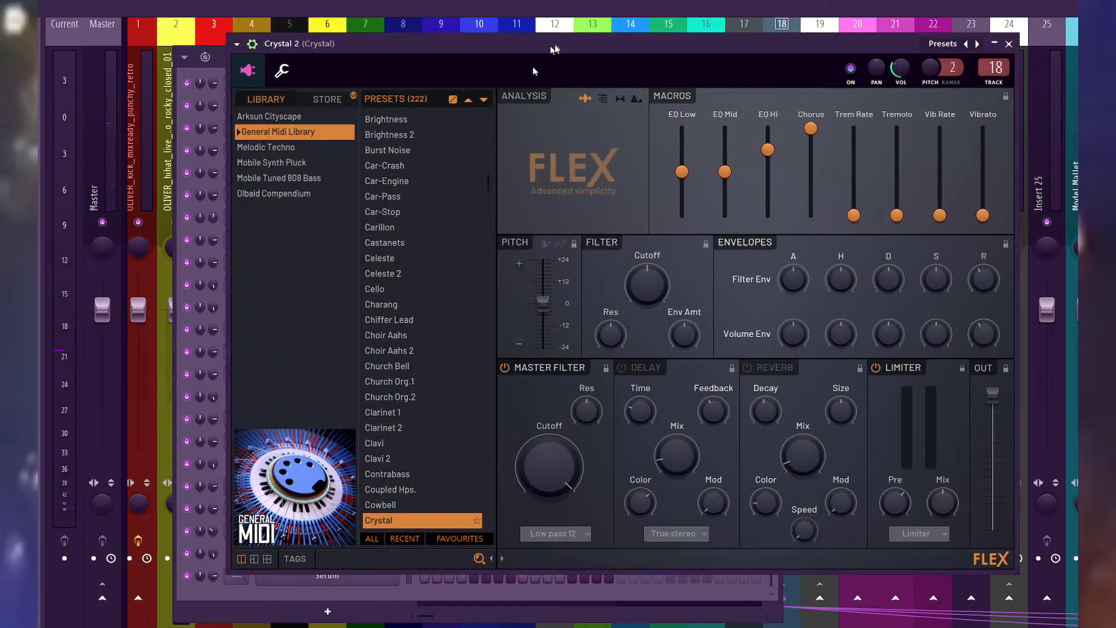
drag(556, 44, 532, 50)
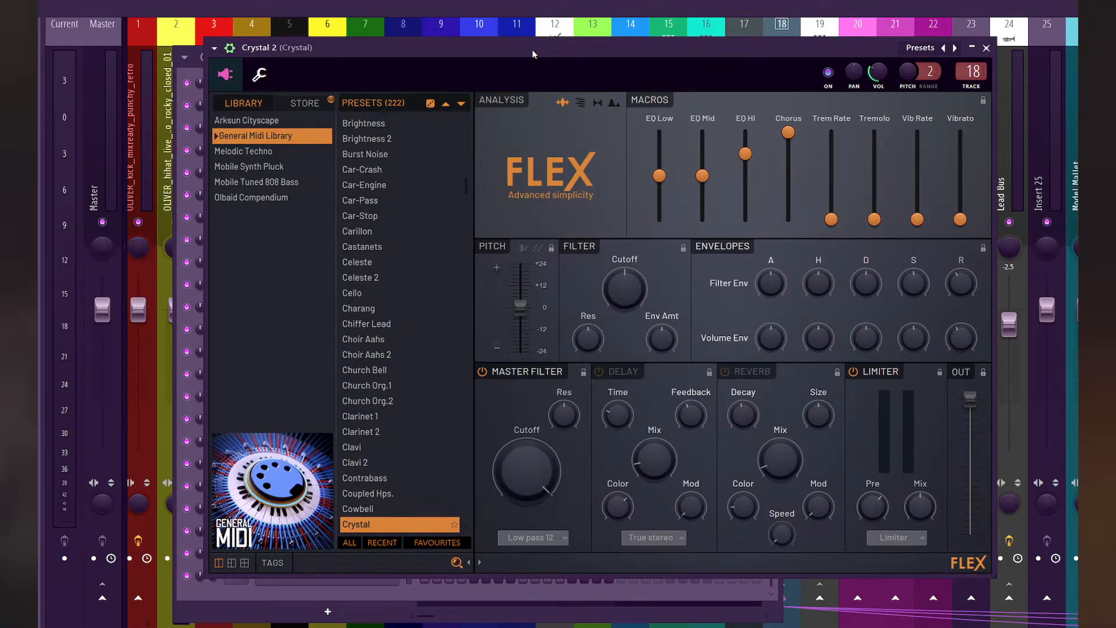
key(space)
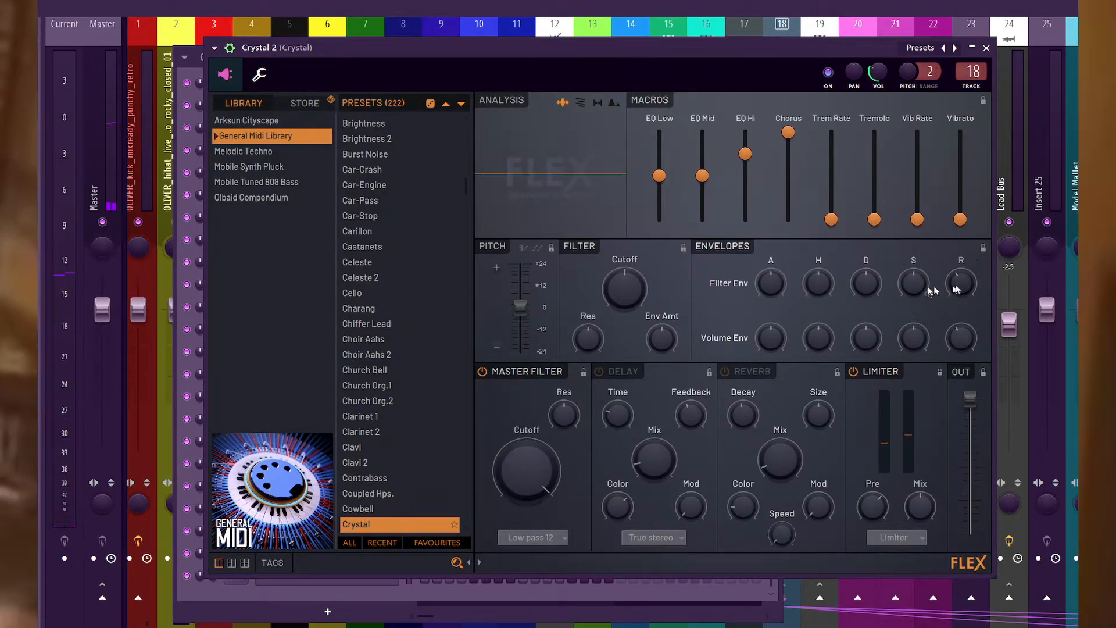
Try different release times on Crystal 2's filter and volume envelopes during playback, restoring both settings.
drag(959, 284, 959, 232)
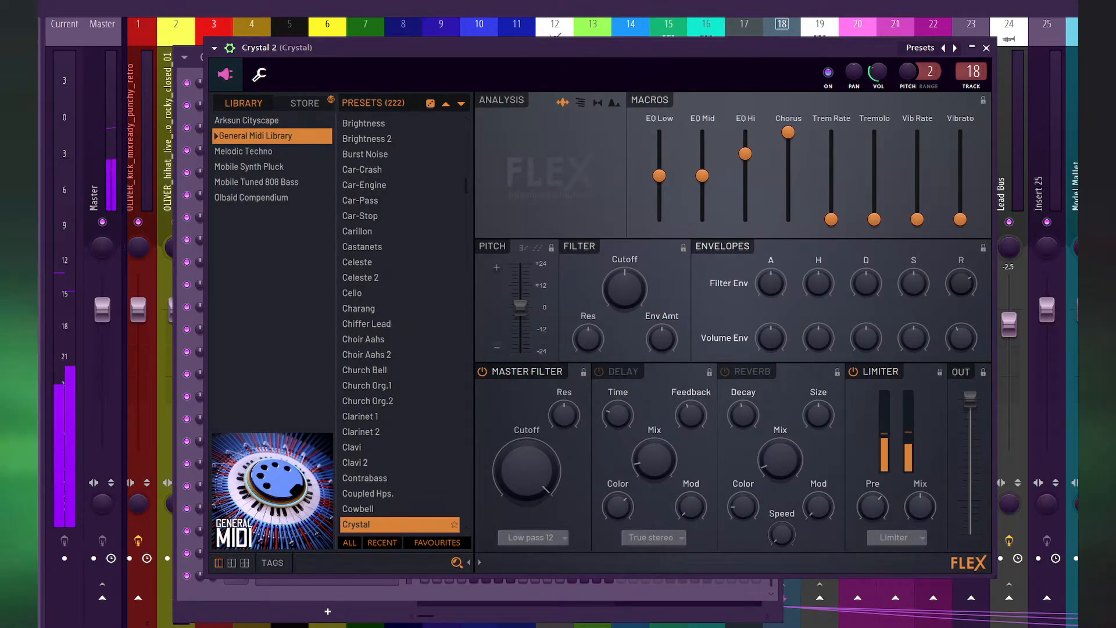
mouse_move(960, 284)
mouse_down()
mouse_move(960, 325)
mouse_move(961, 297)
mouse_up()
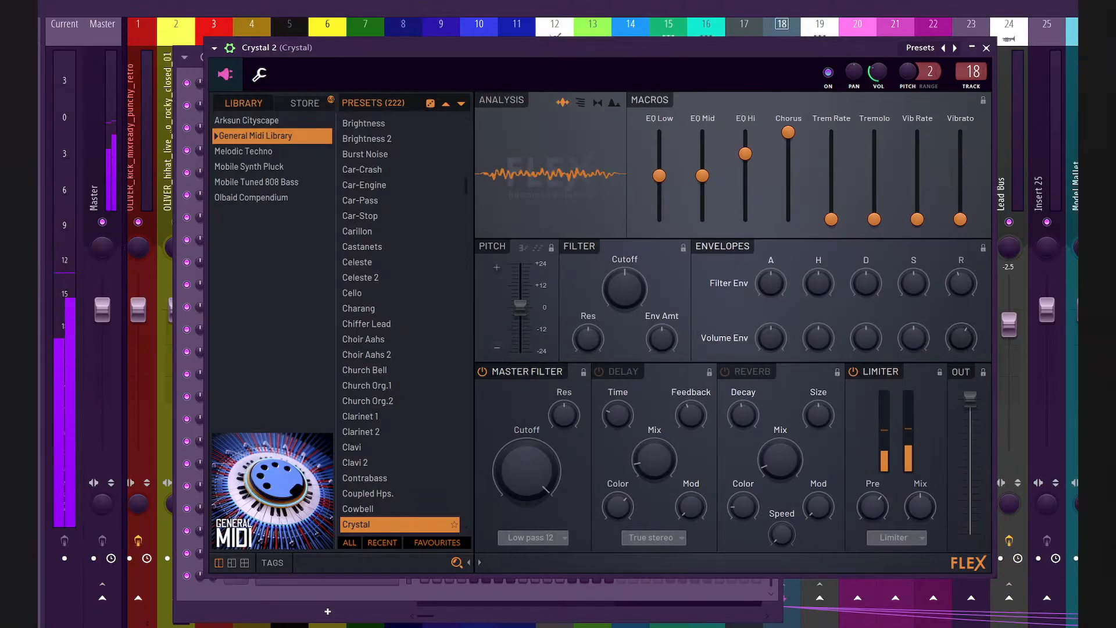
drag(961, 338, 963, 345)
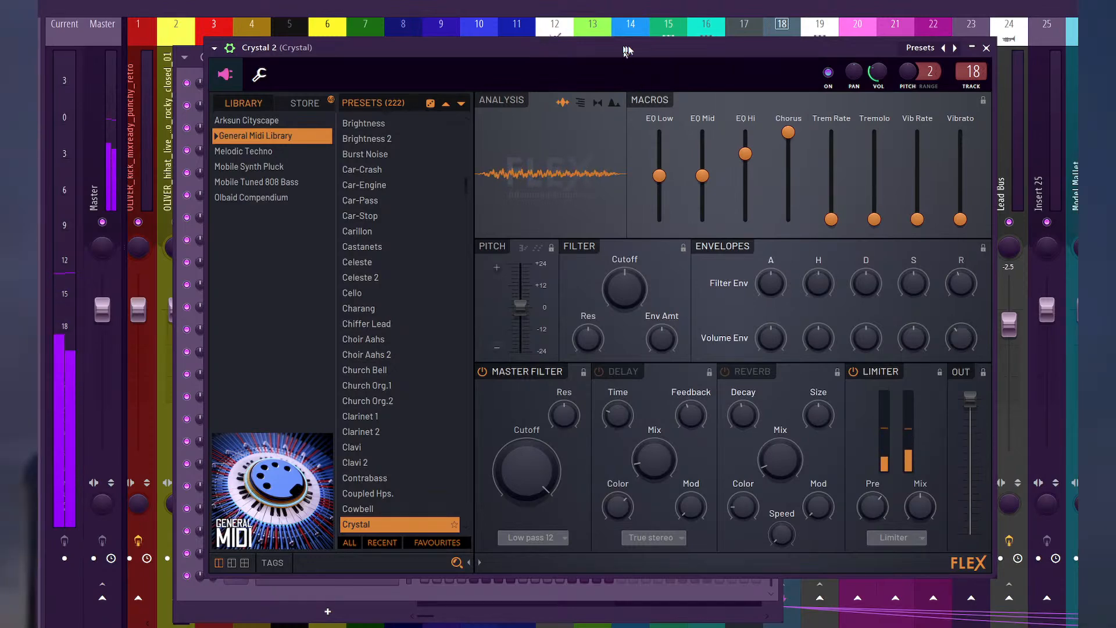
Audition Crystal's MMorph effect with the morph fully at B and return to the channel rack.
key(F6)
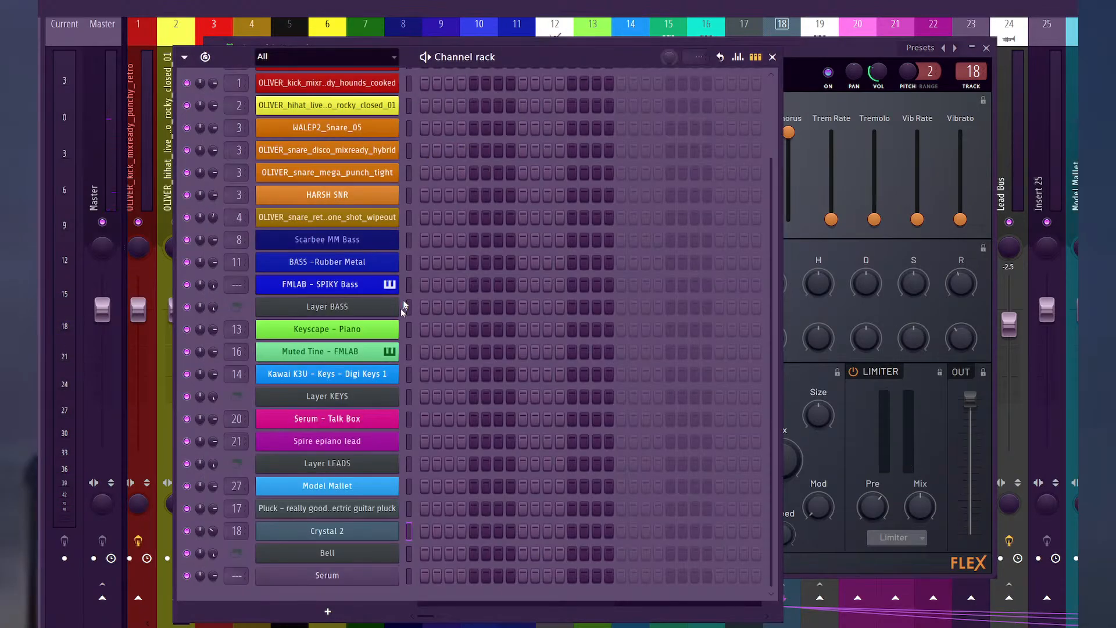
key(F9)
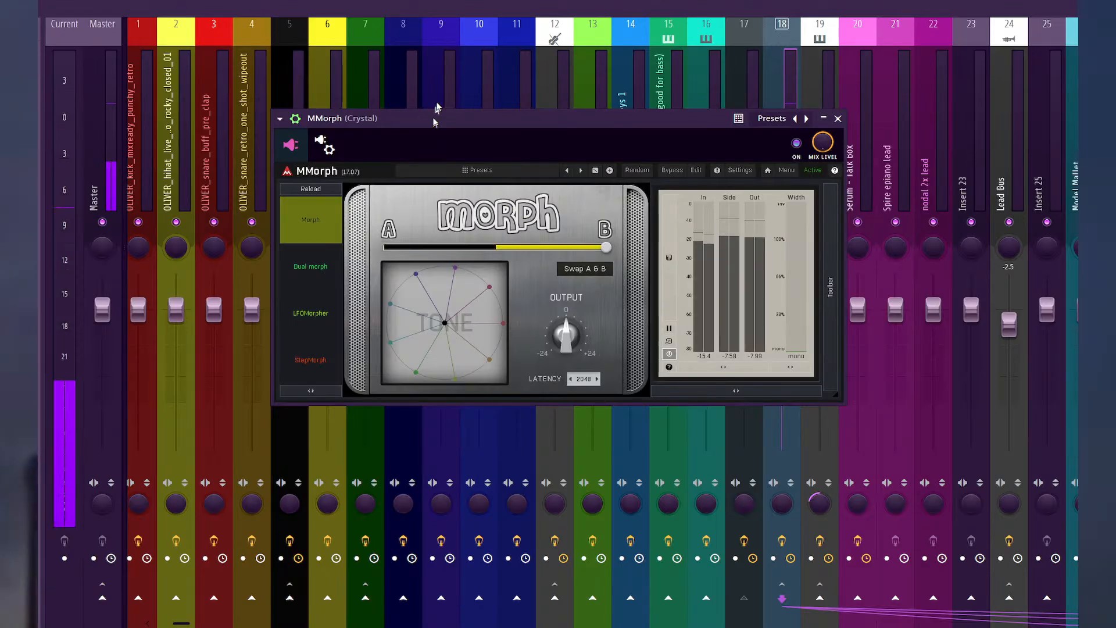
key(F6)
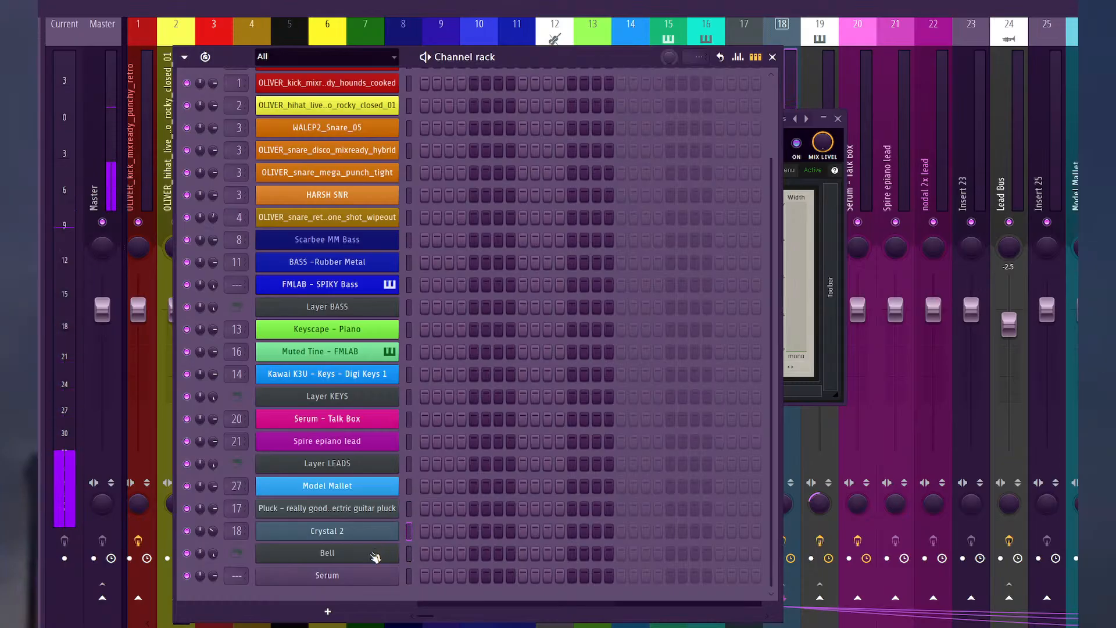
Examine the electric guitar Pluck channel's Synpluck Body preset in FLEX and return to the channel rack.
click(382, 514)
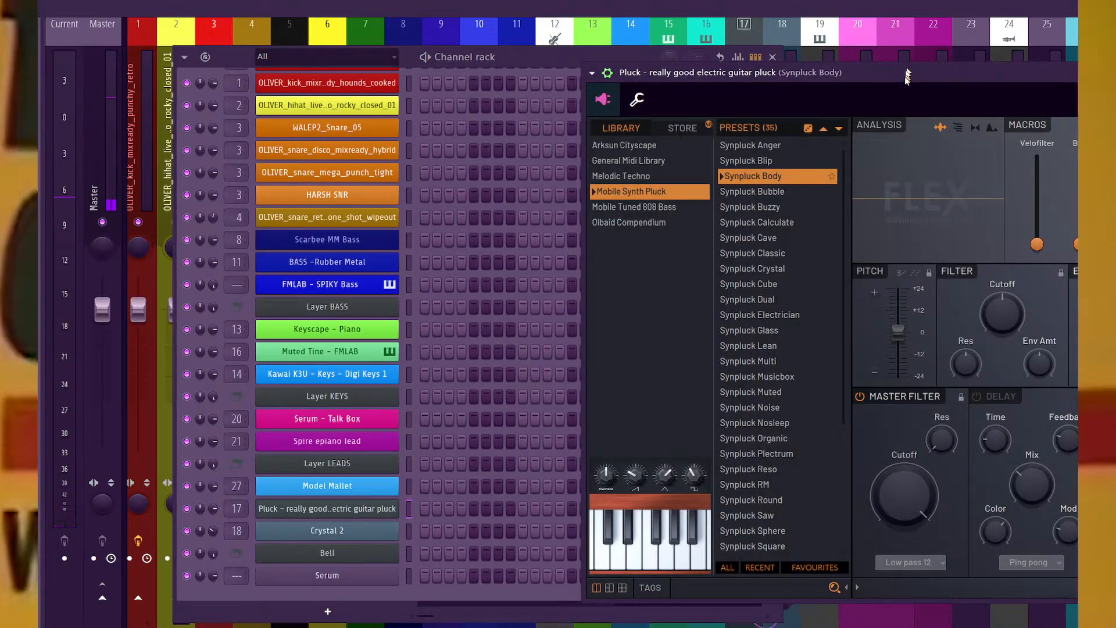
drag(913, 50, 495, 51)
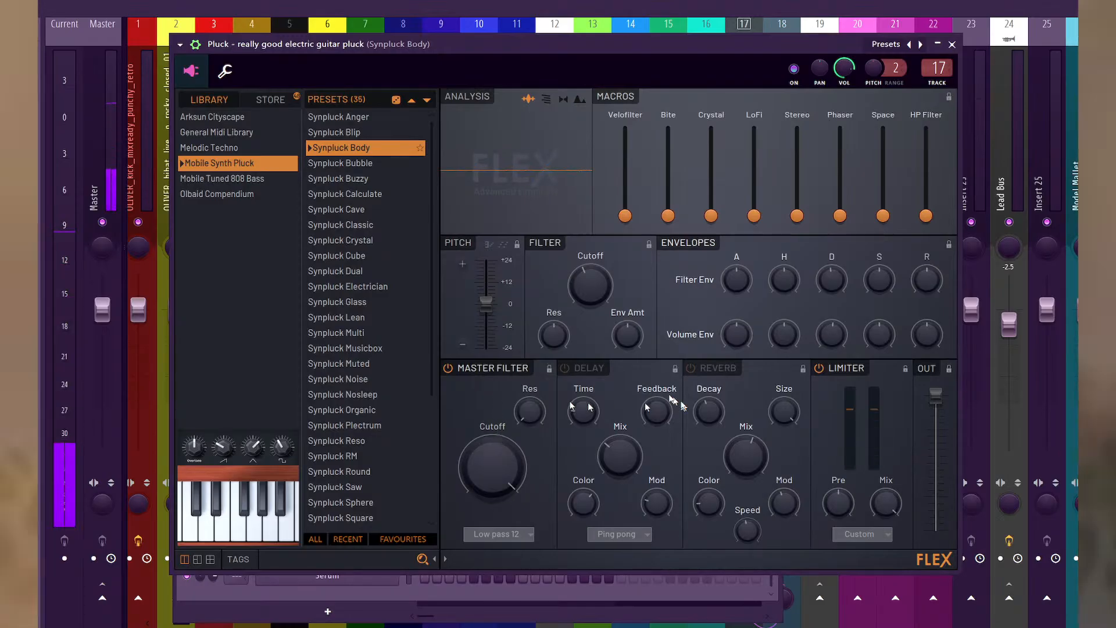
drag(620, 49, 880, 58)
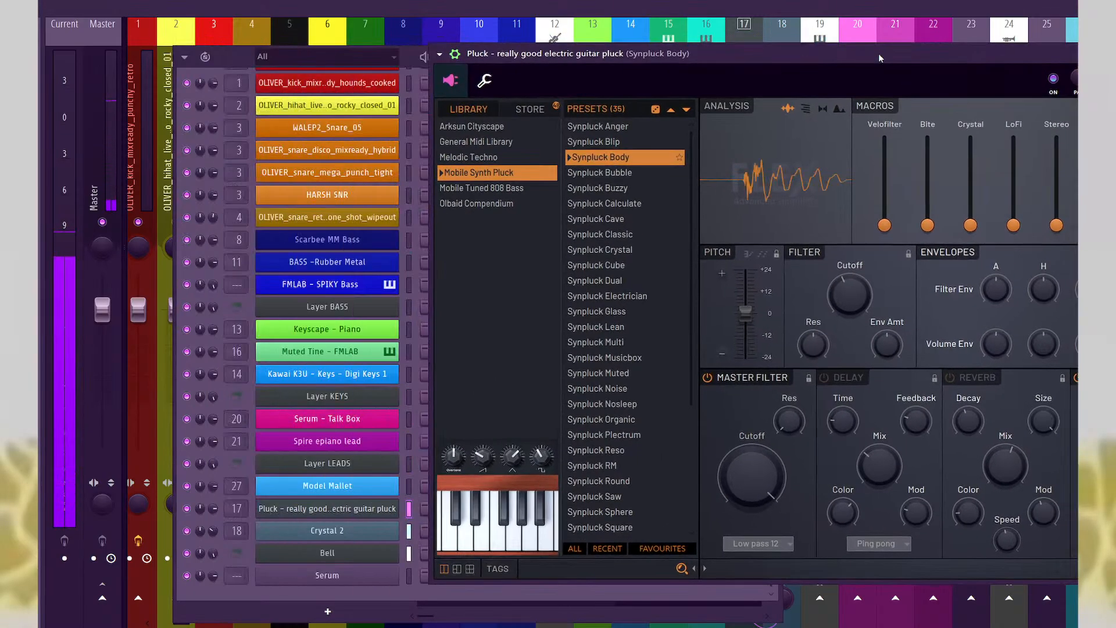
click(239, 59)
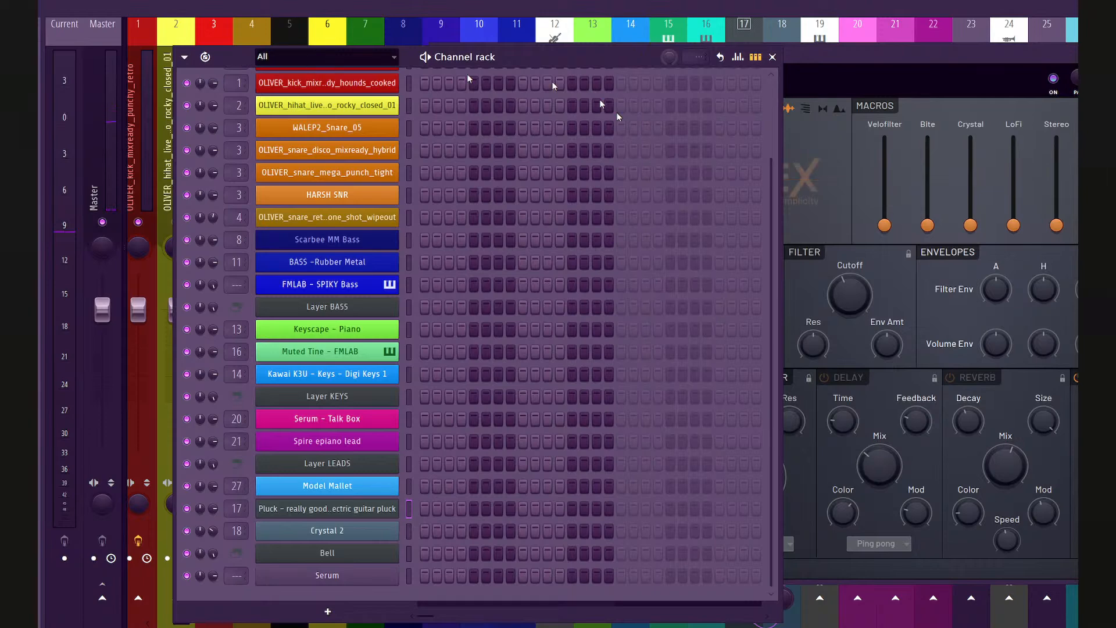
Open the Crystal mixer track's MMorph effect and centre its morph slider between A and B.
key(F6)
key(F9)
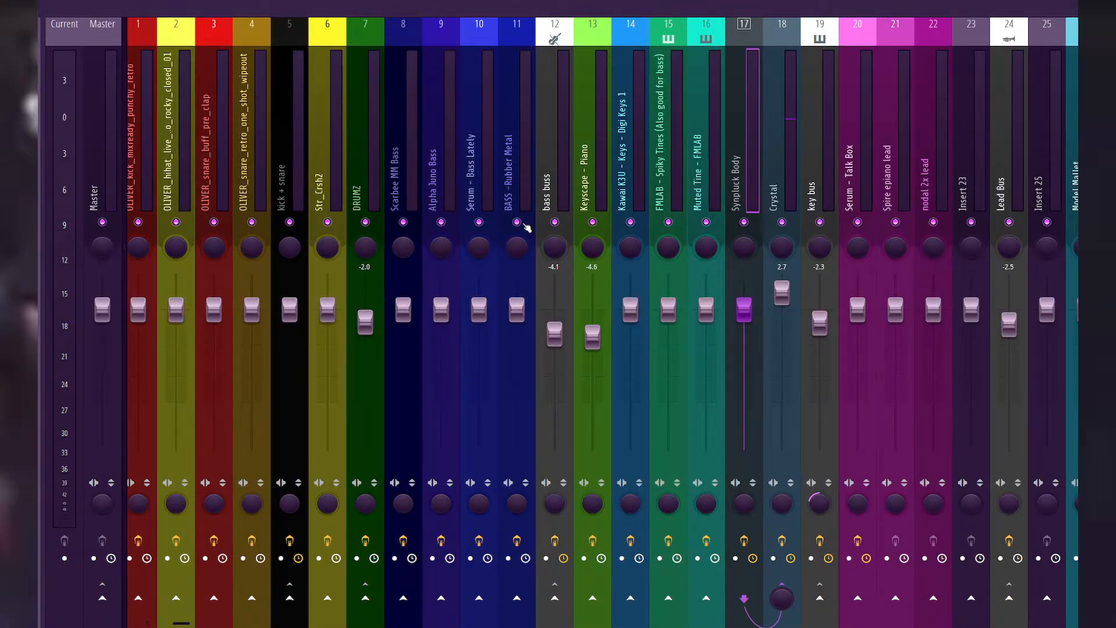
click(775, 195)
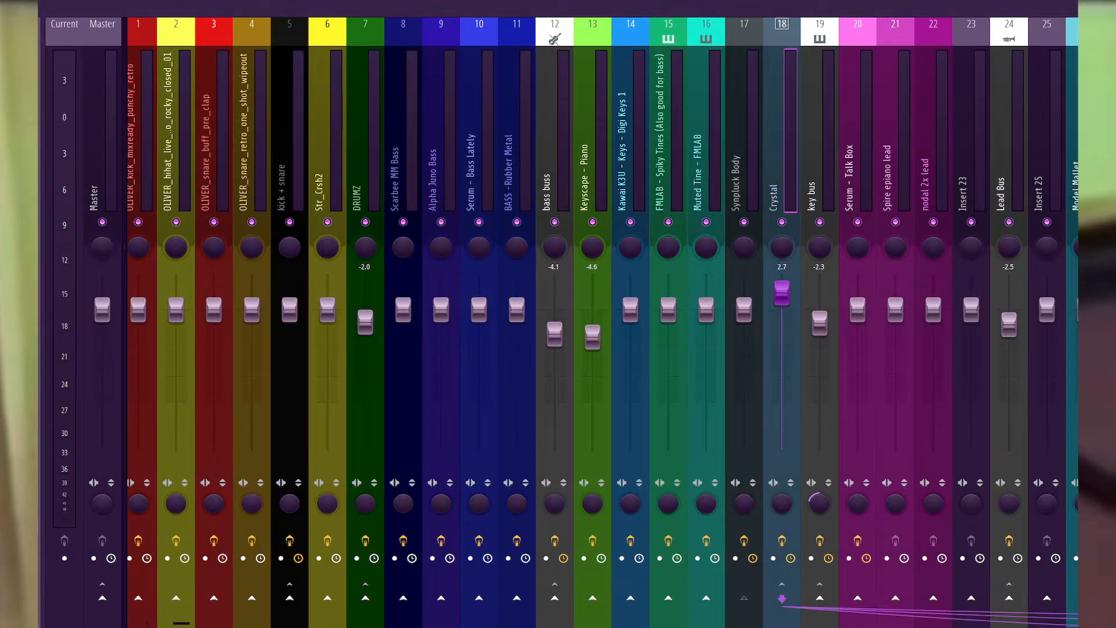
click(1104, 87)
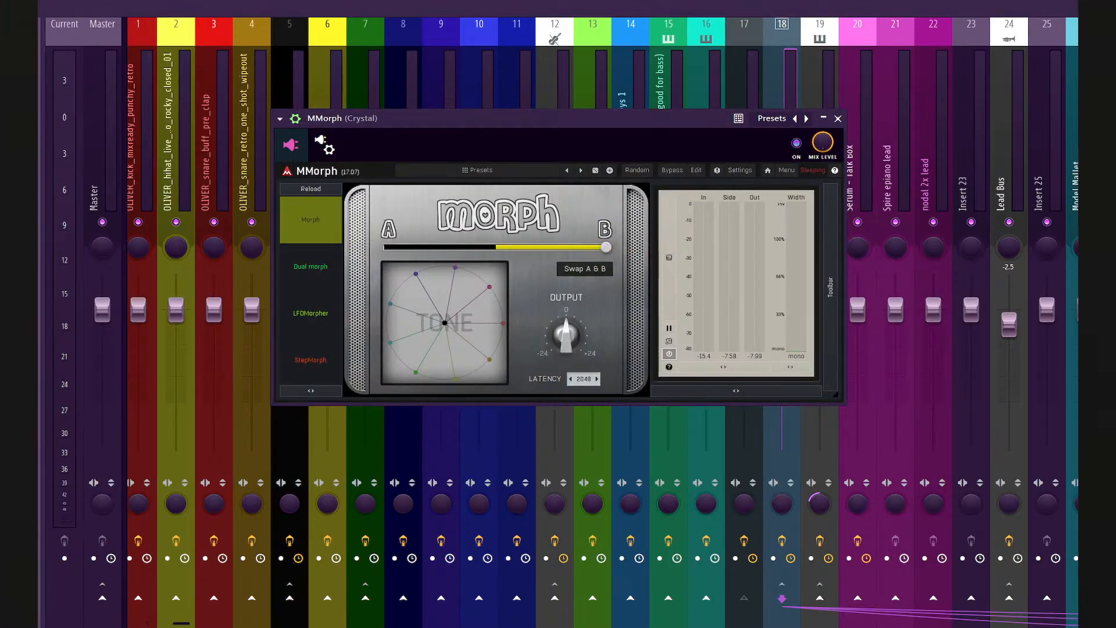
drag(529, 248, 519, 248)
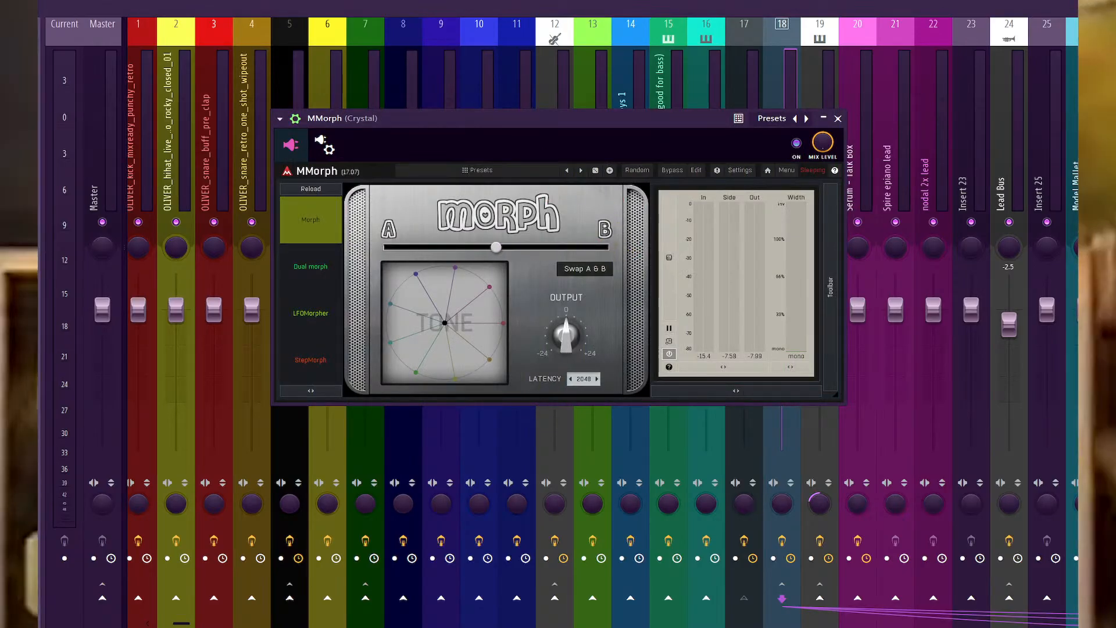
Sweep MMorph's morph slider between A and B during playback and bring it back to the centre.
key(space)
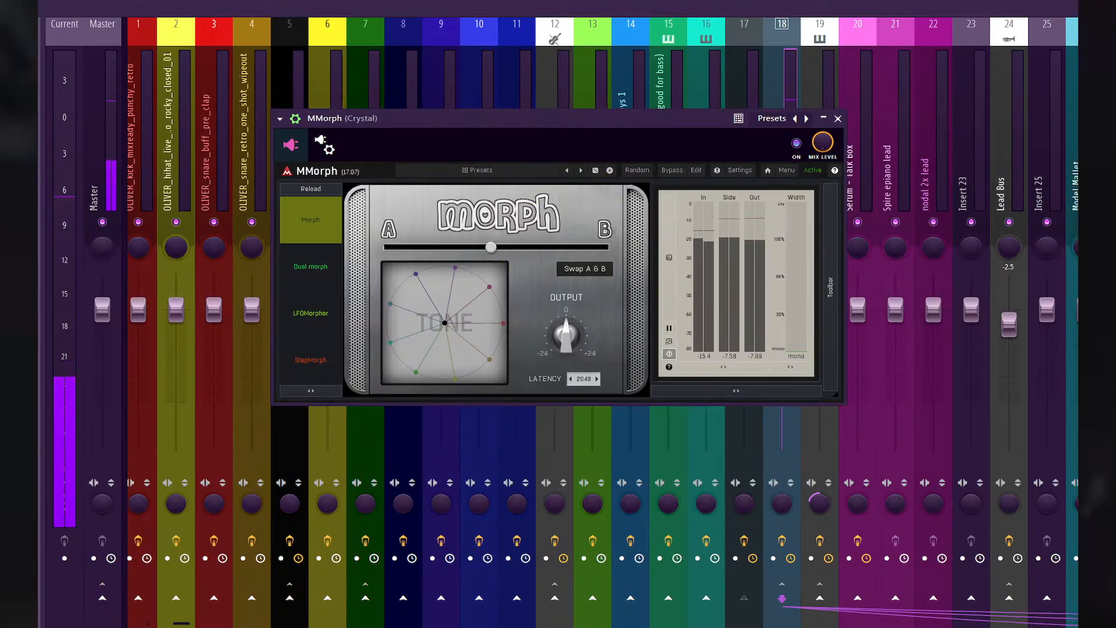
drag(491, 247, 384, 247)
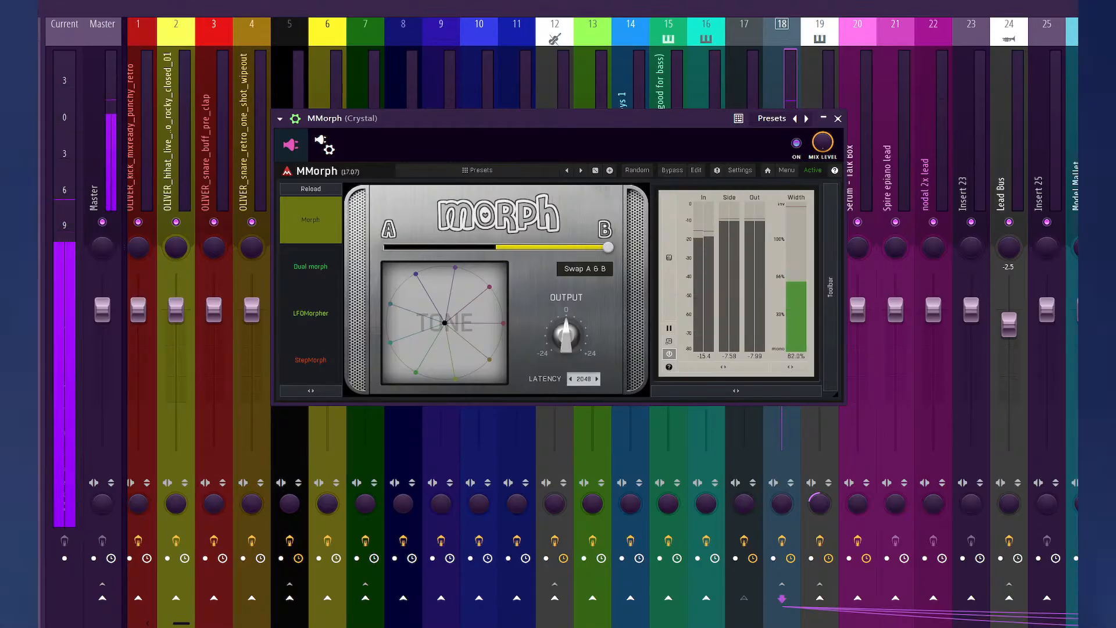
drag(608, 247, 497, 247)
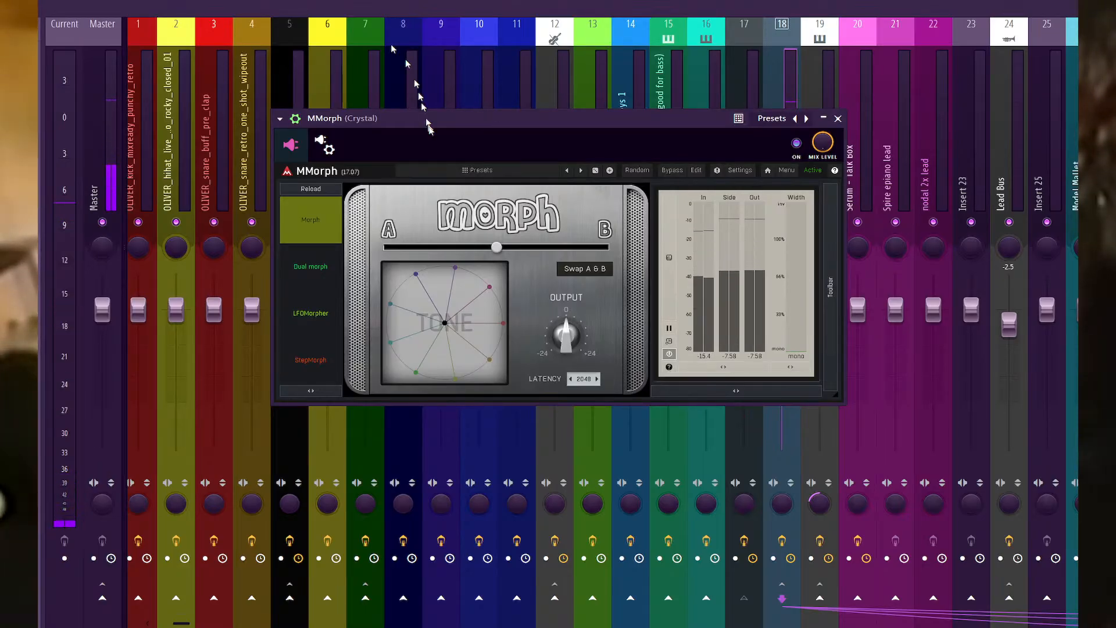
Set MMorph's morph slider slightly under halfway from the centre toward B.
drag(496, 247, 544, 247)
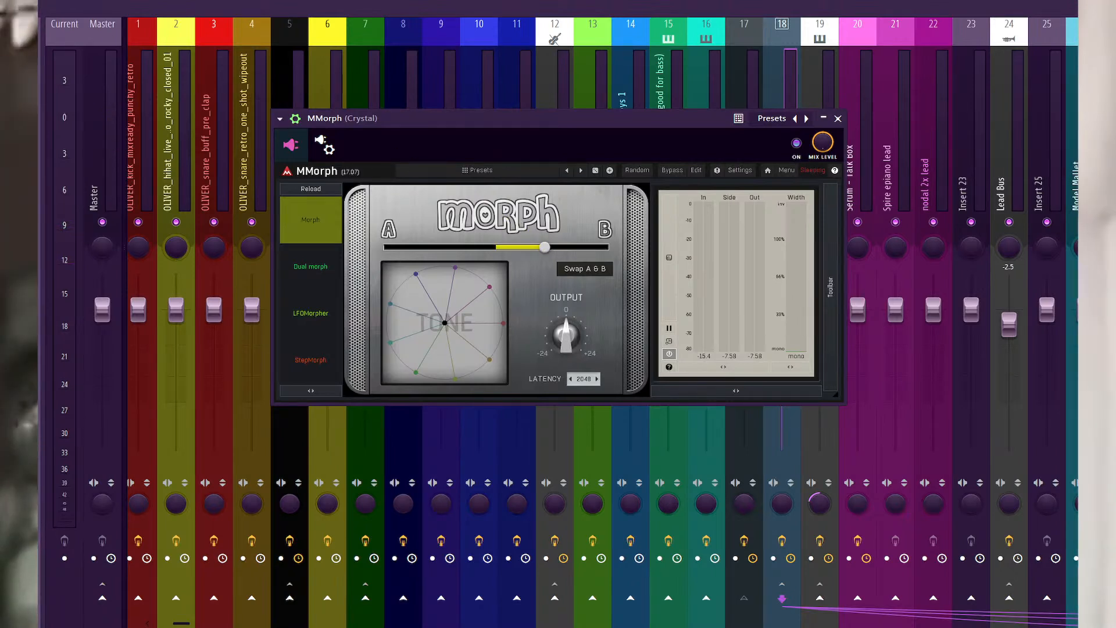
key(space)
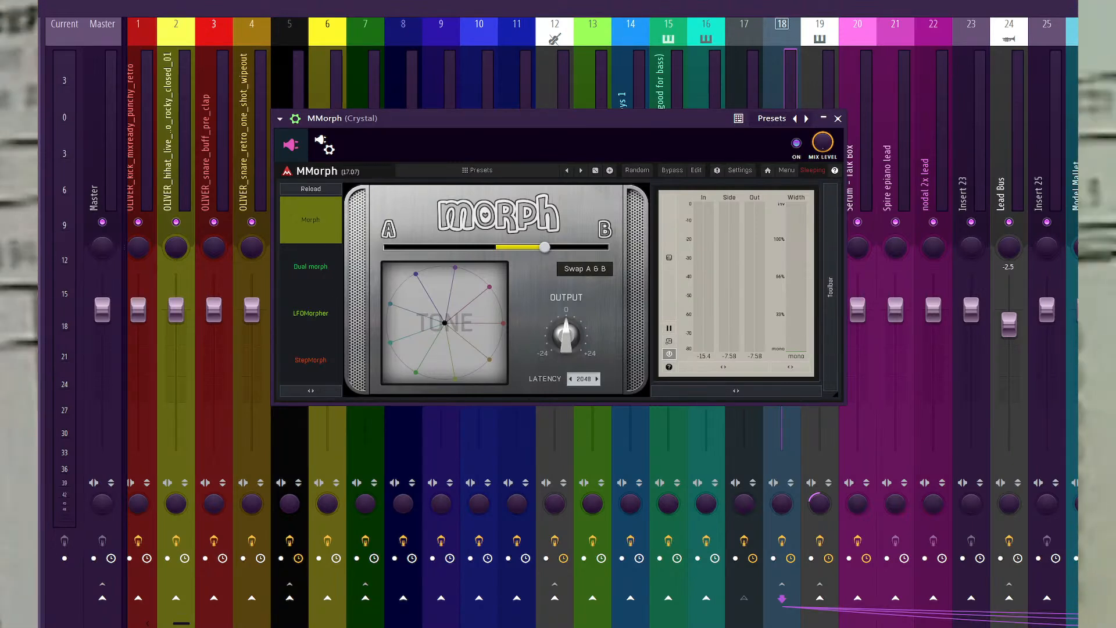
mouse_move(545, 247)
mouse_down()
mouse_move(384, 247)
mouse_move(608, 247)
mouse_move(515, 247)
mouse_move(552, 247)
mouse_move(542, 247)
mouse_up()
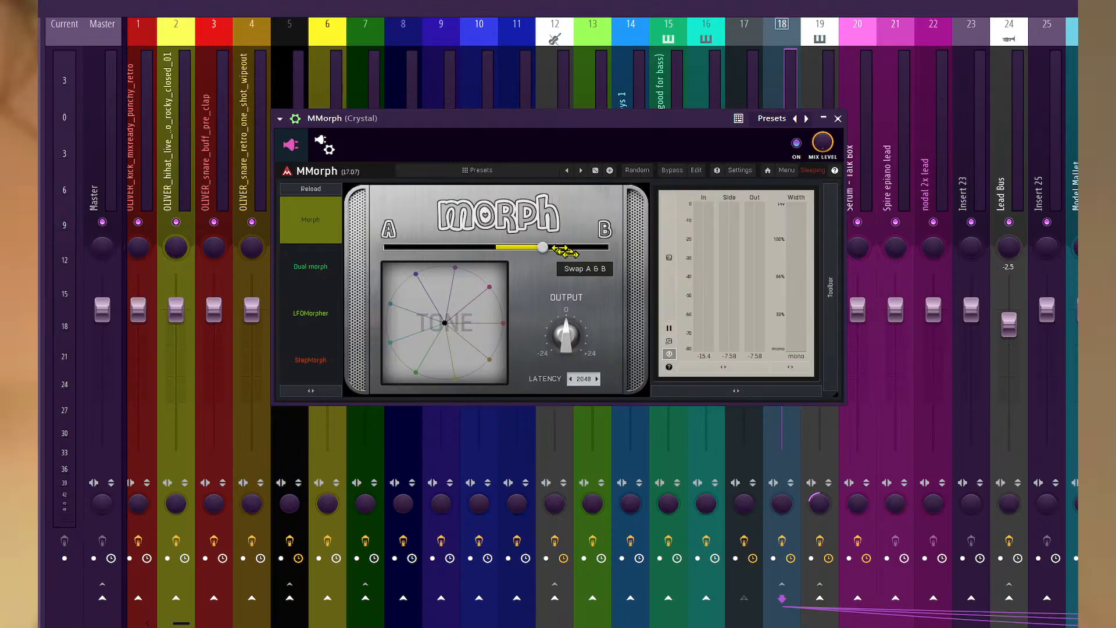
drag(564, 251, 542, 248)
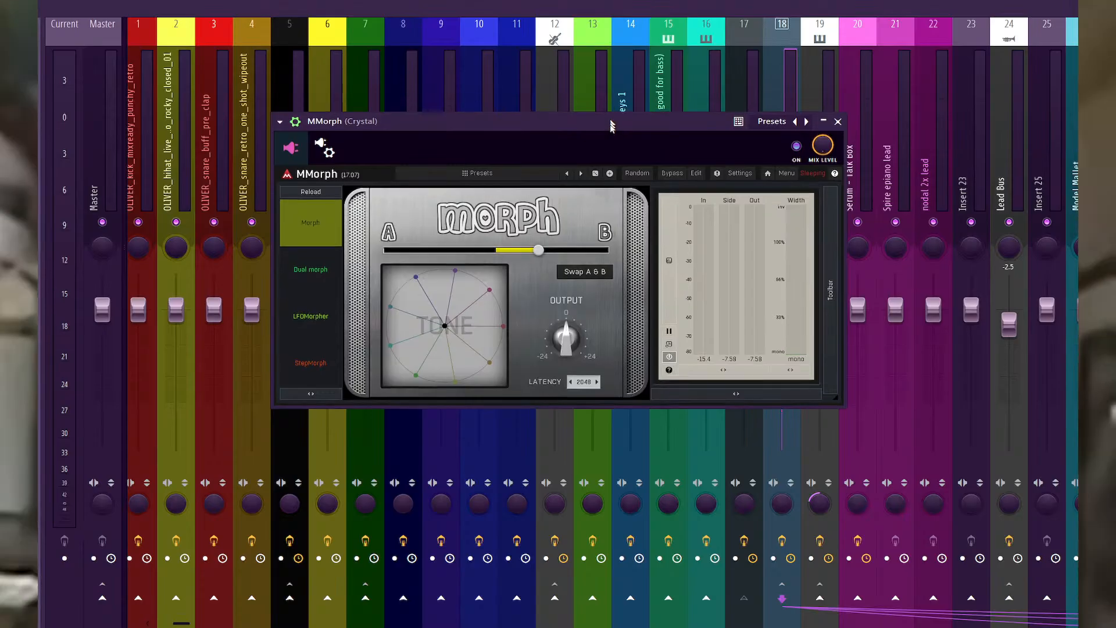
Delete the Keyscape - Piano channel from the channel rack.
key(F6)
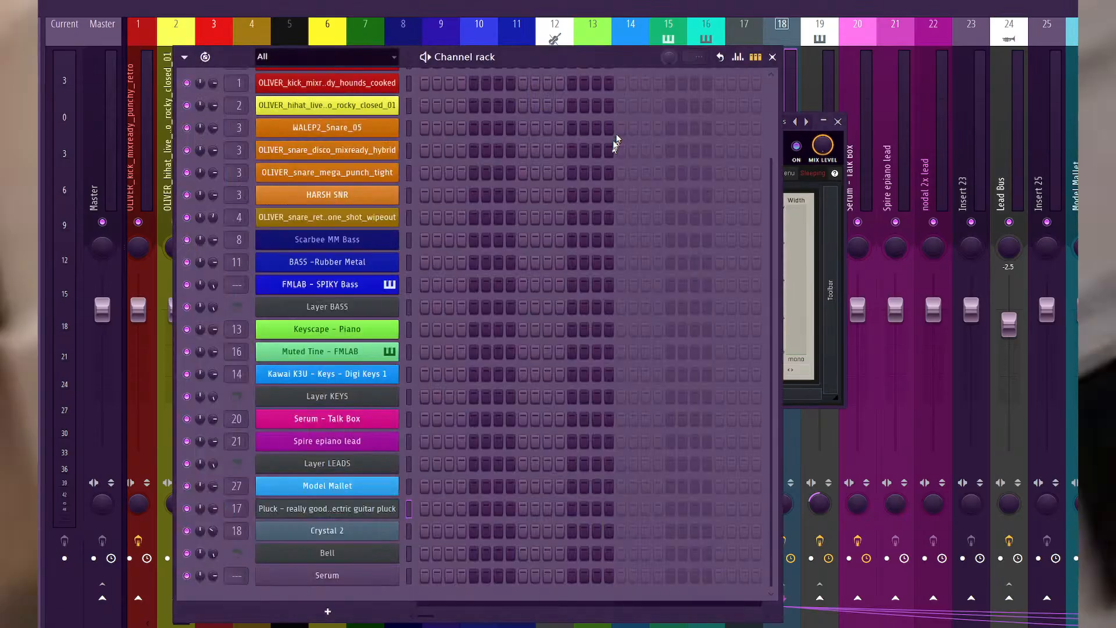
click(409, 374)
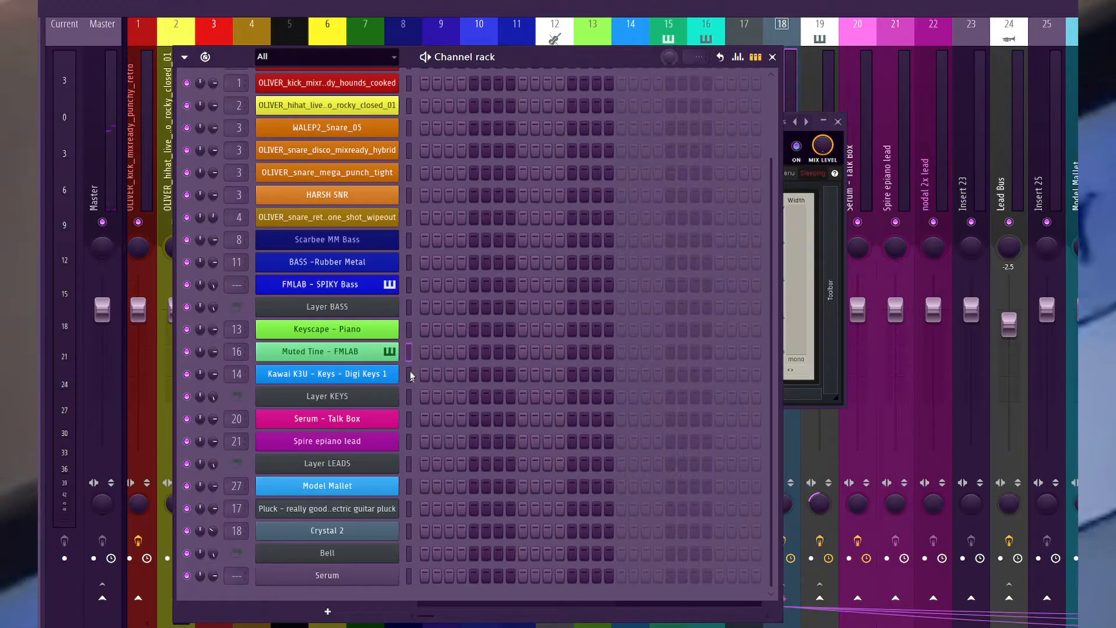
right_click(347, 330)
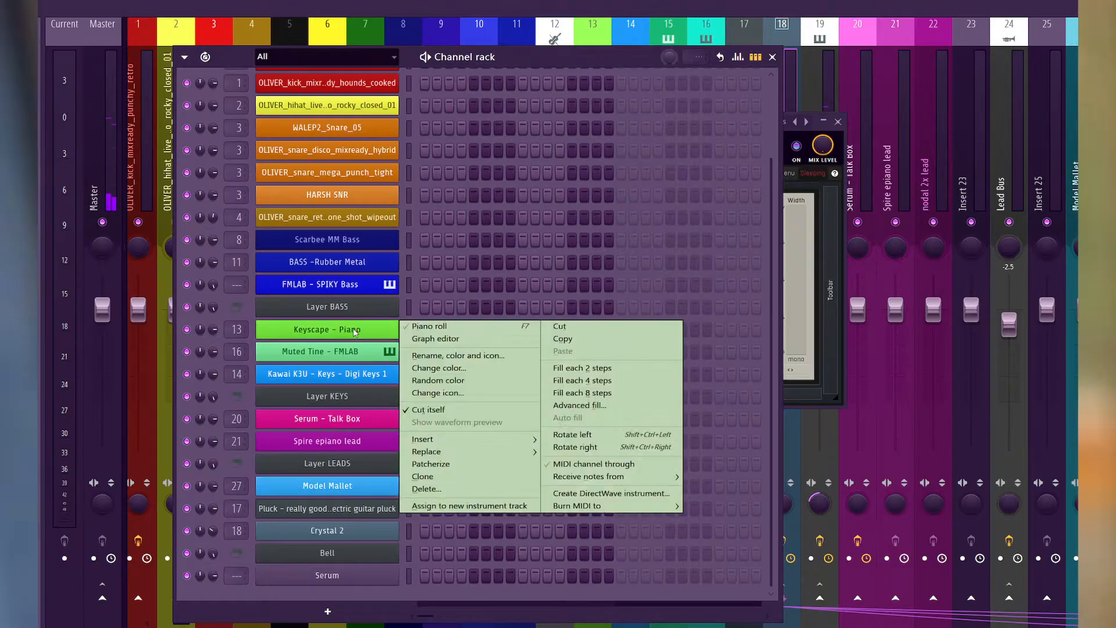
click(426, 487)
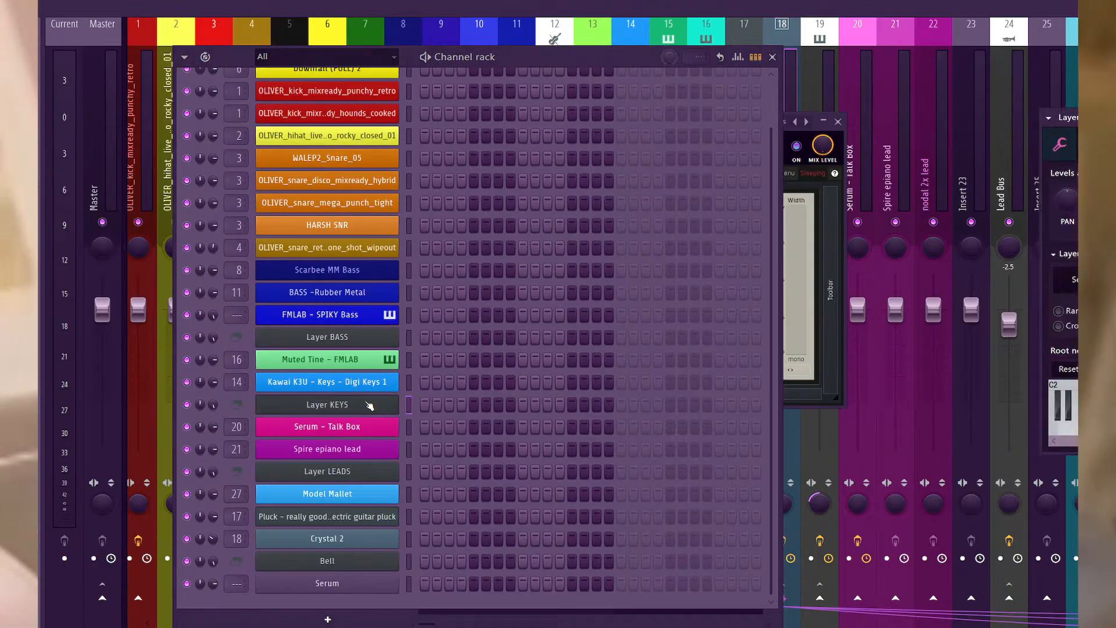
Open the Layer KEYS channel's settings and place its window clear of the channel names.
click(369, 402)
drag(483, 146, 464, 146)
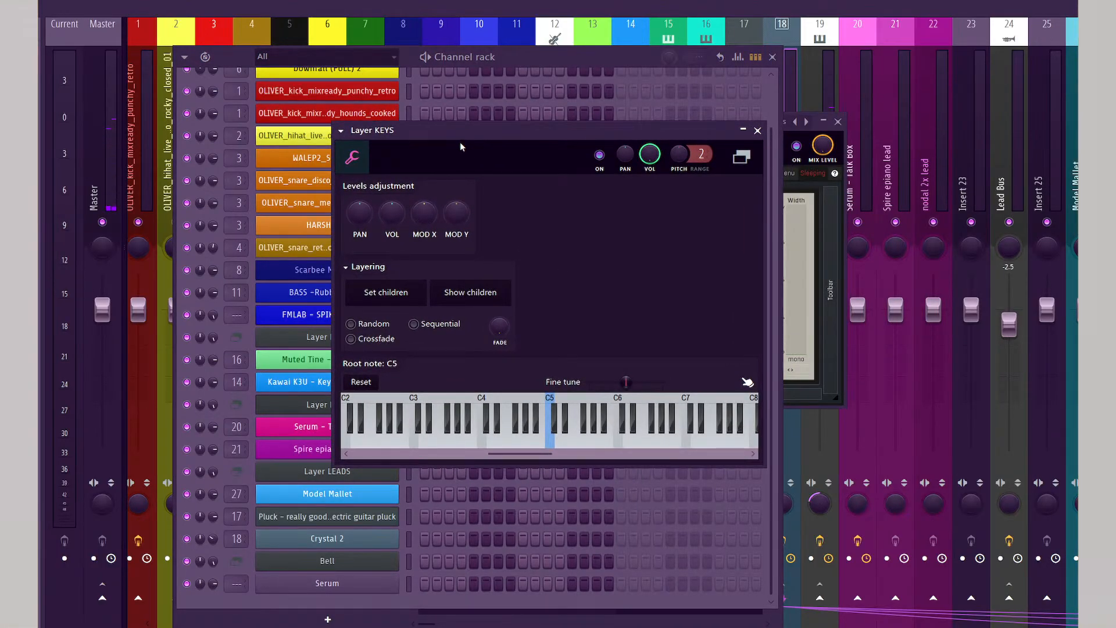
drag(456, 134, 592, 123)
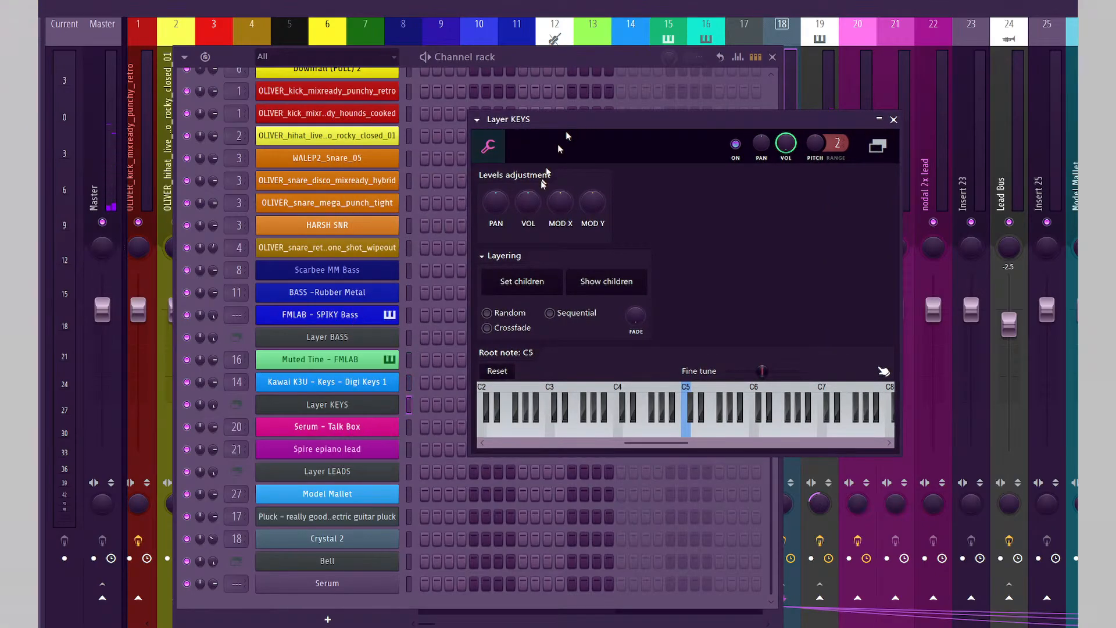
click(410, 362)
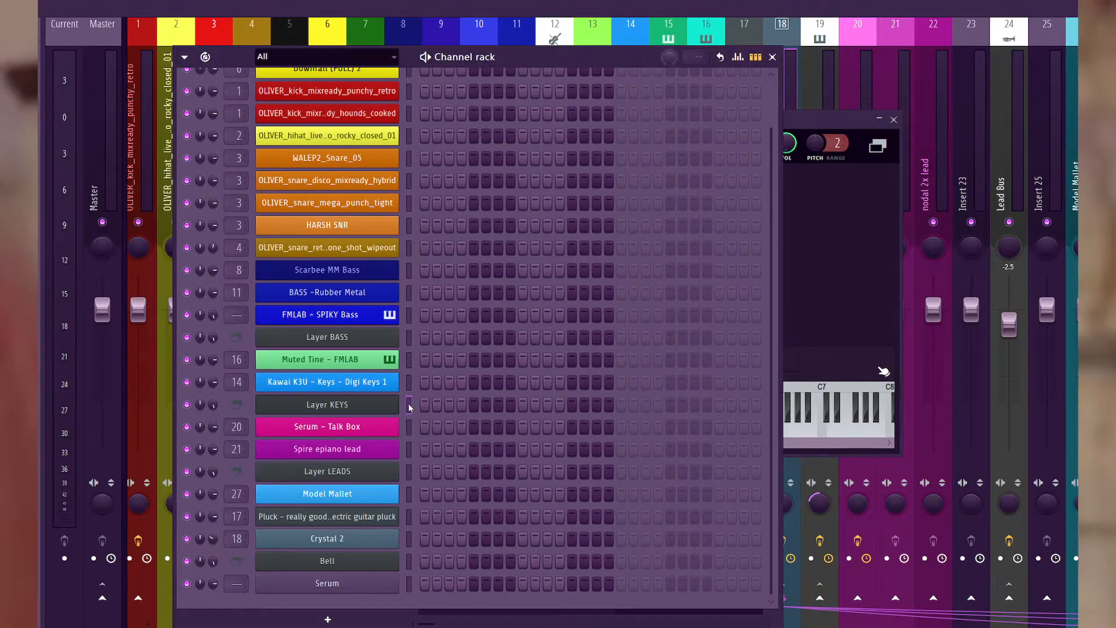
click(837, 231)
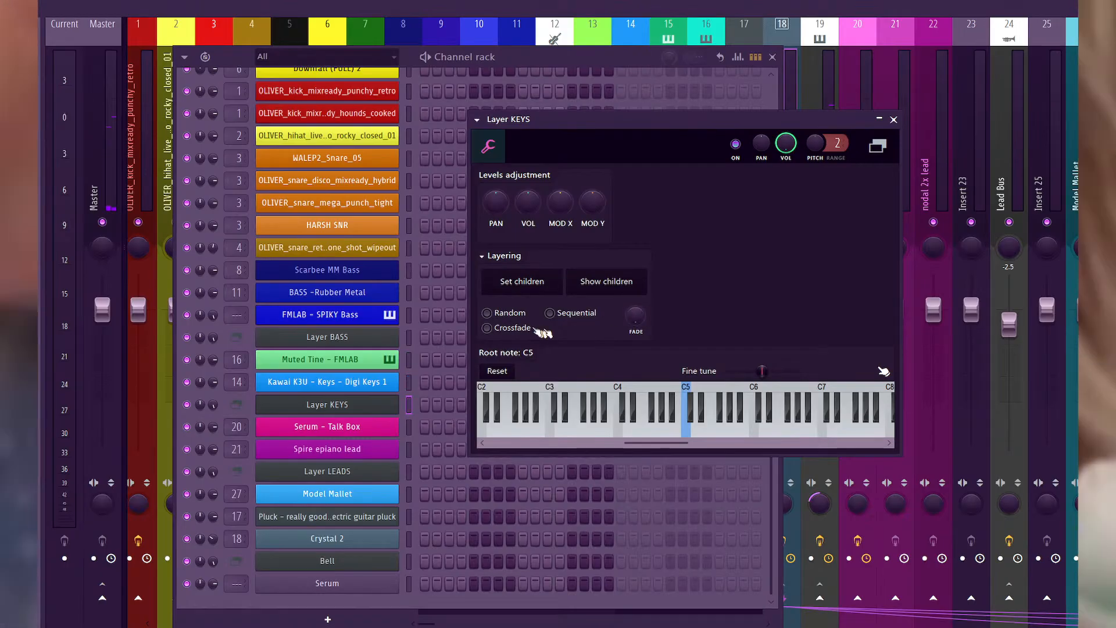
Enable Crossfade layering for Layer KEYS and set its Fade knob to about halfway.
click(489, 329)
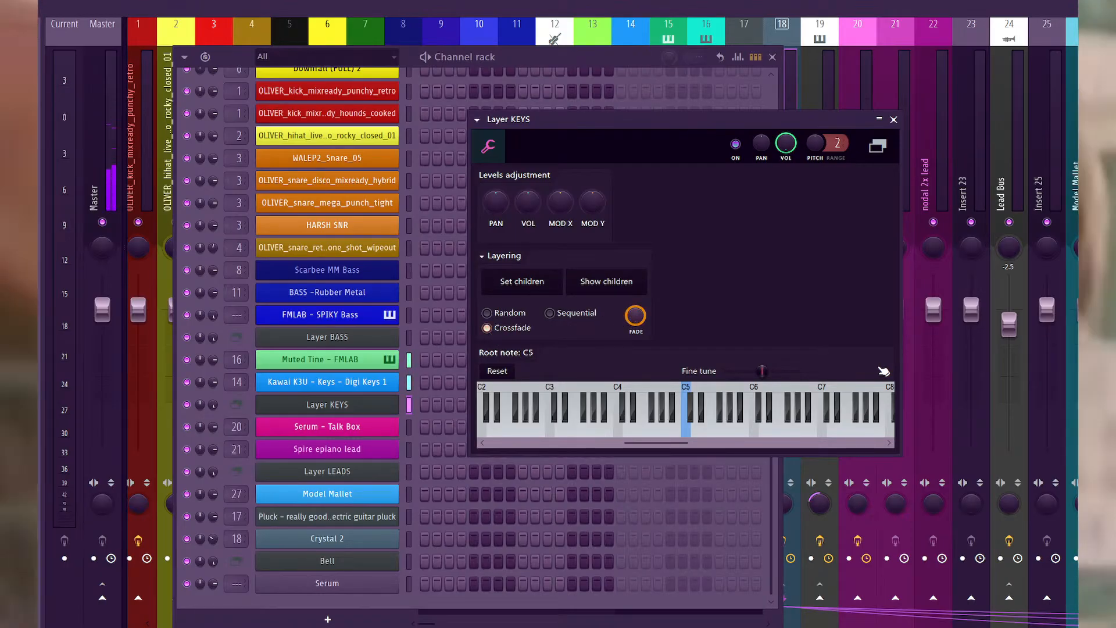
drag(633, 306, 633, 345)
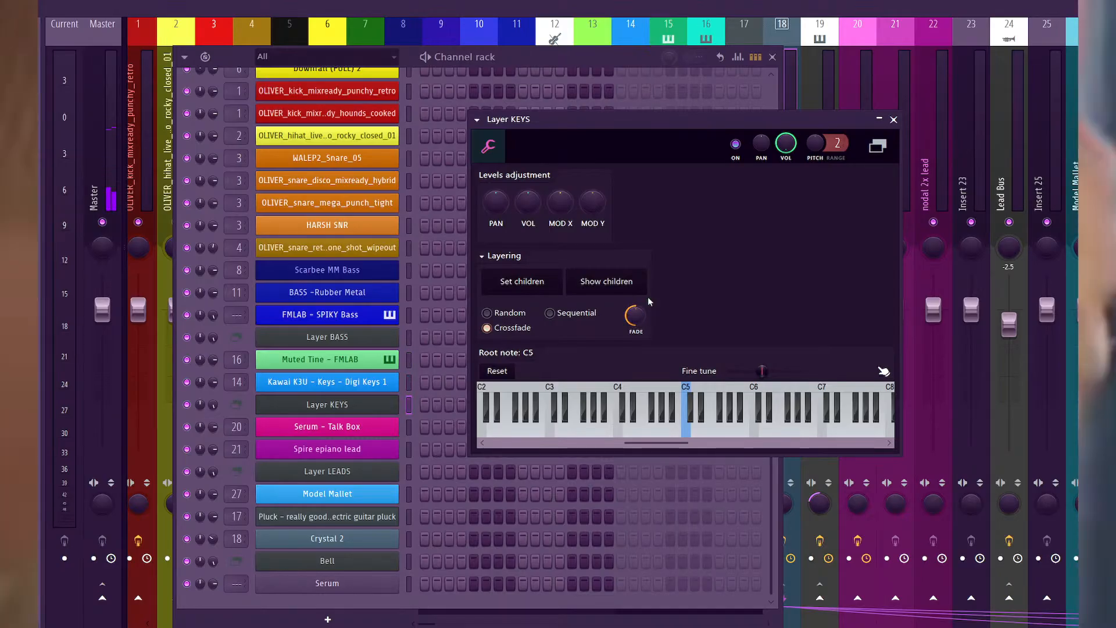
drag(648, 302, 635, 247)
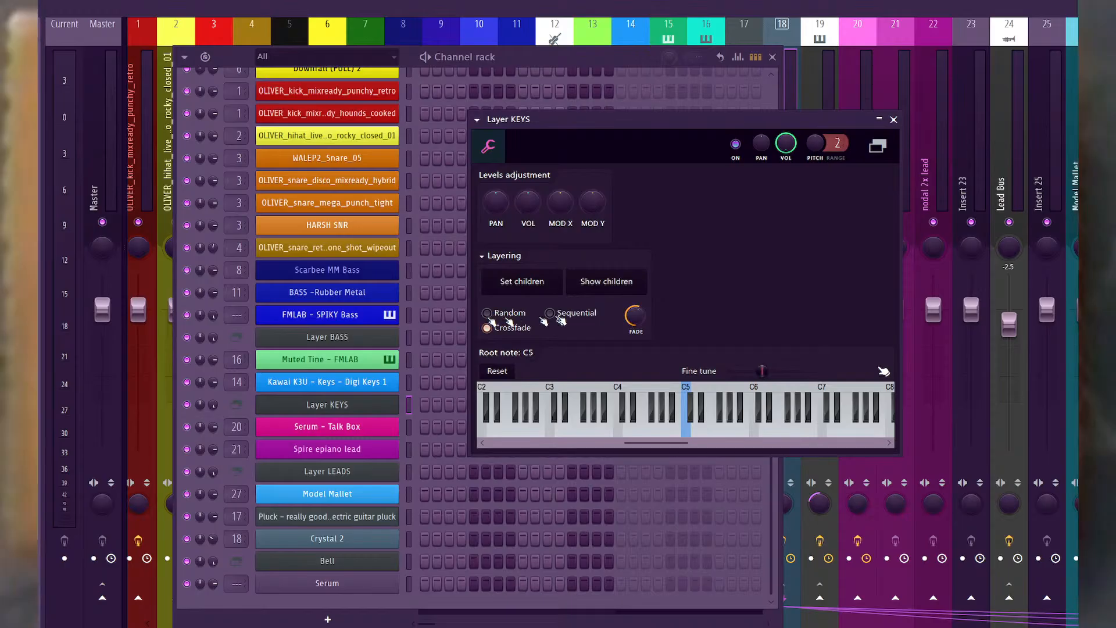
Try Random layering on Layer KEYS, switch it to Sequential and turn the Fade knob down to its minimum.
click(550, 314)
click(494, 327)
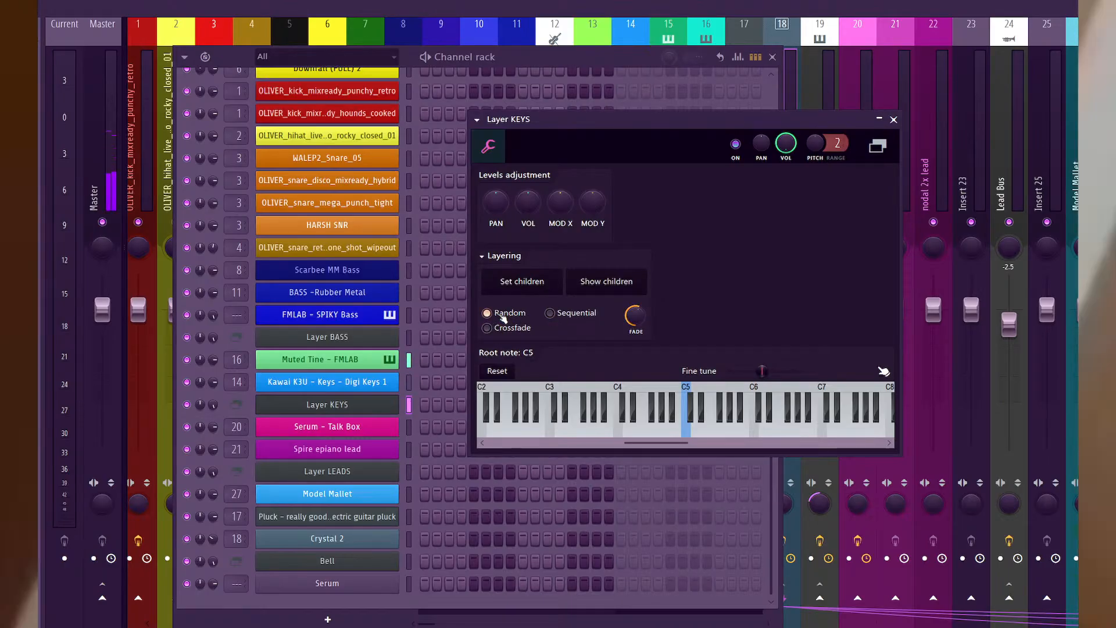
click(550, 314)
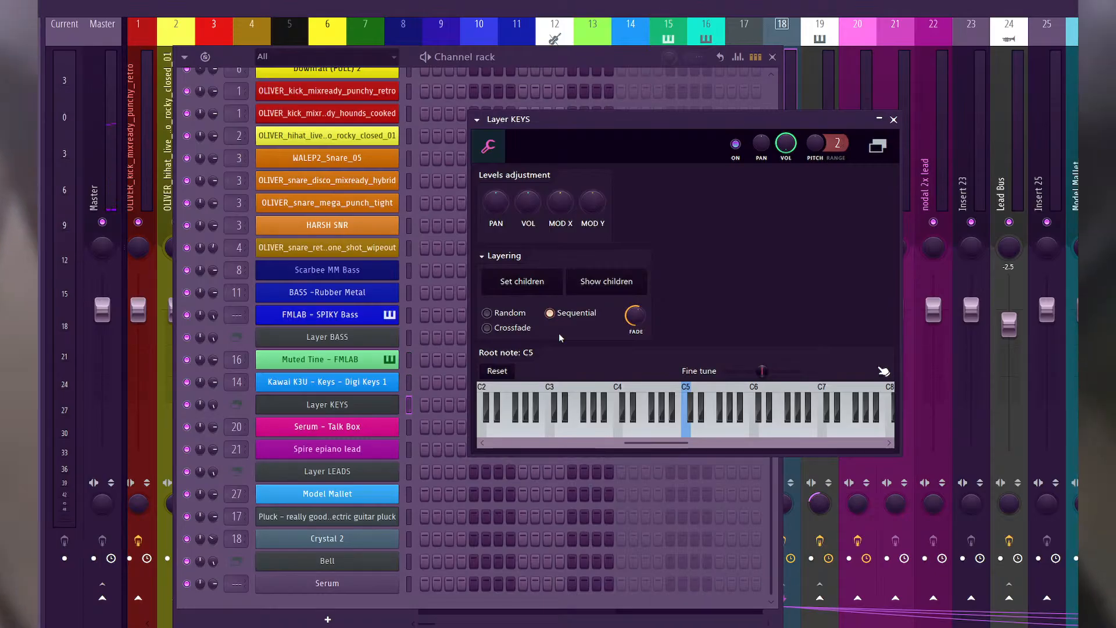
drag(635, 315, 635, 337)
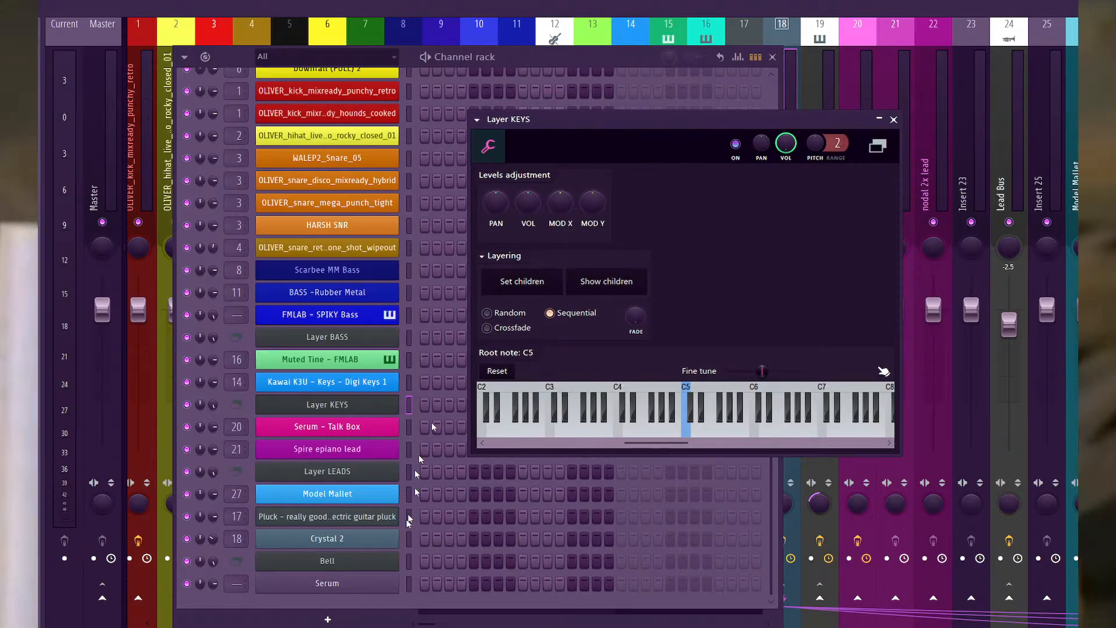
Play the Bell layer through the Crystal track's MMorph and set the morph slider just under halfway from the centre toward B.
click(412, 567)
key(F9)
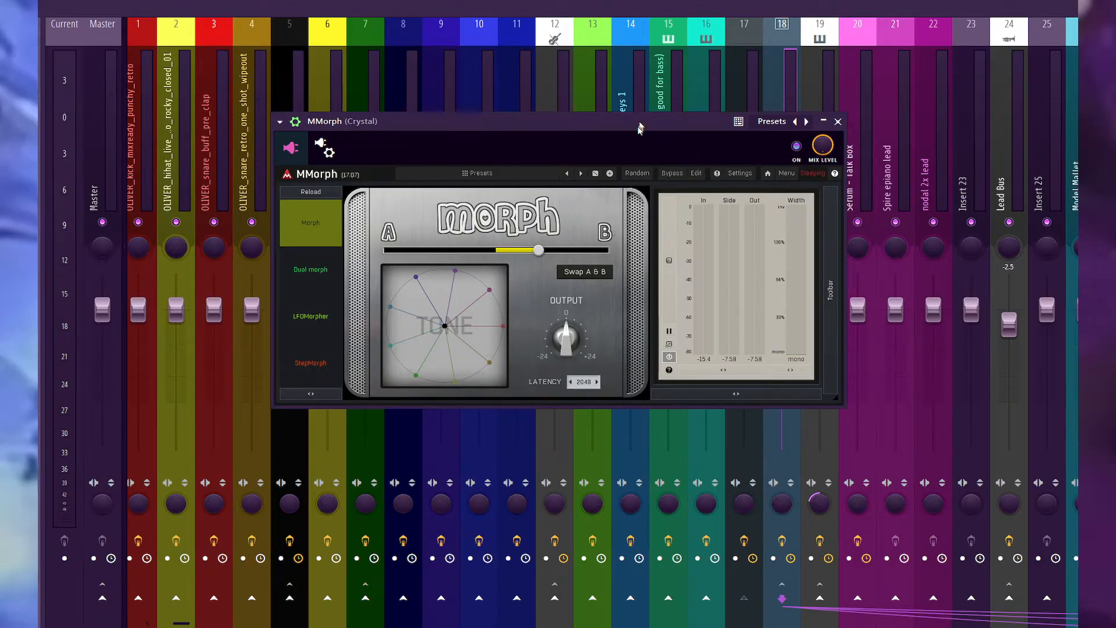
key(space)
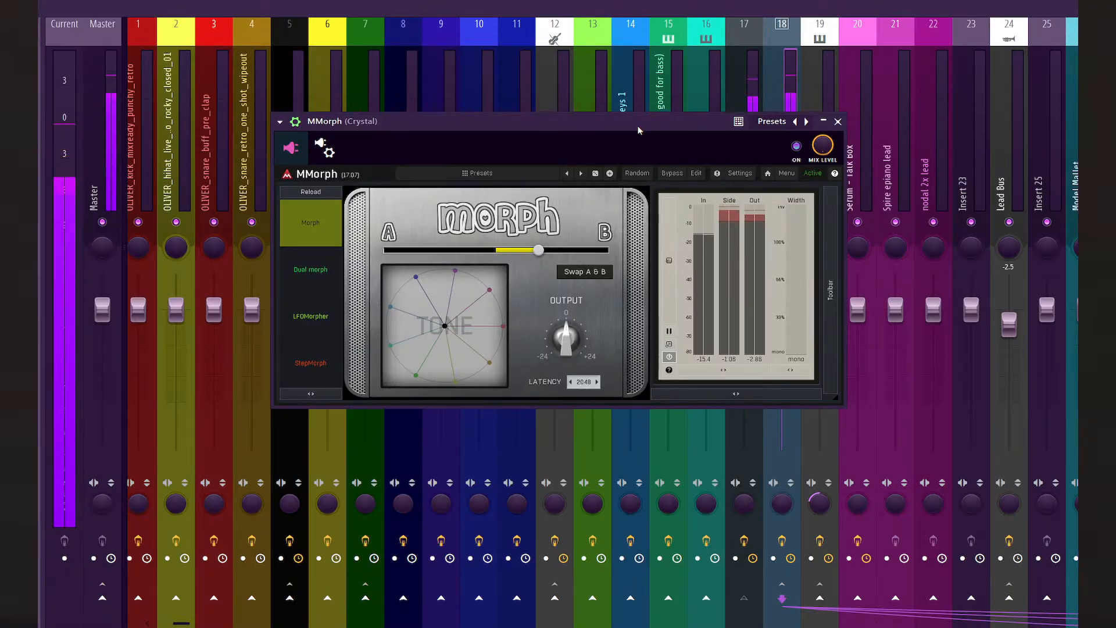
key(space)
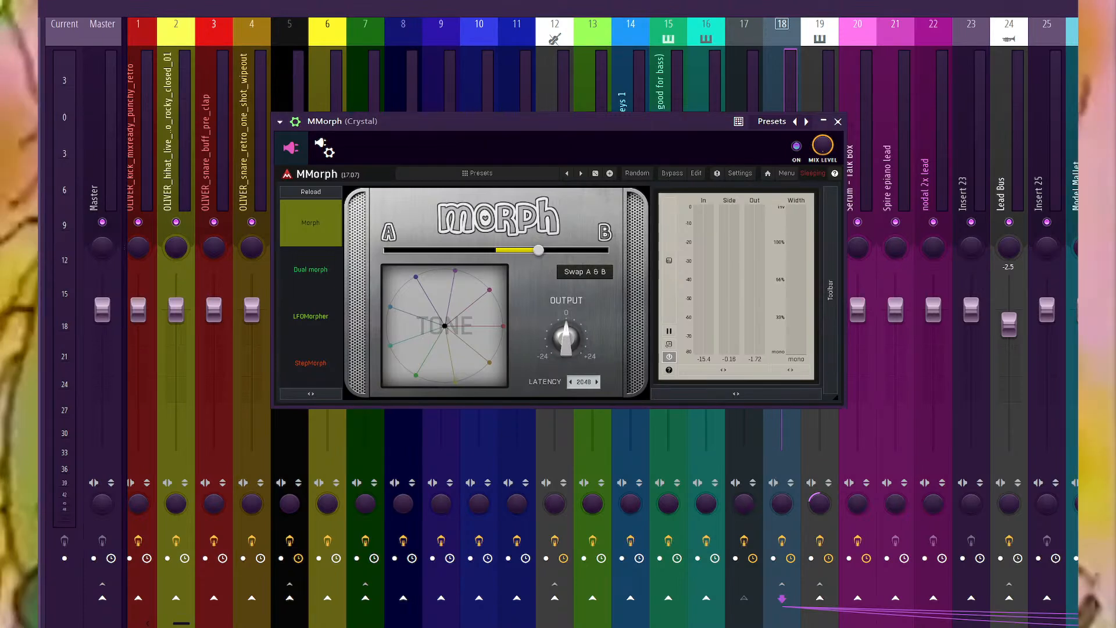
key(space)
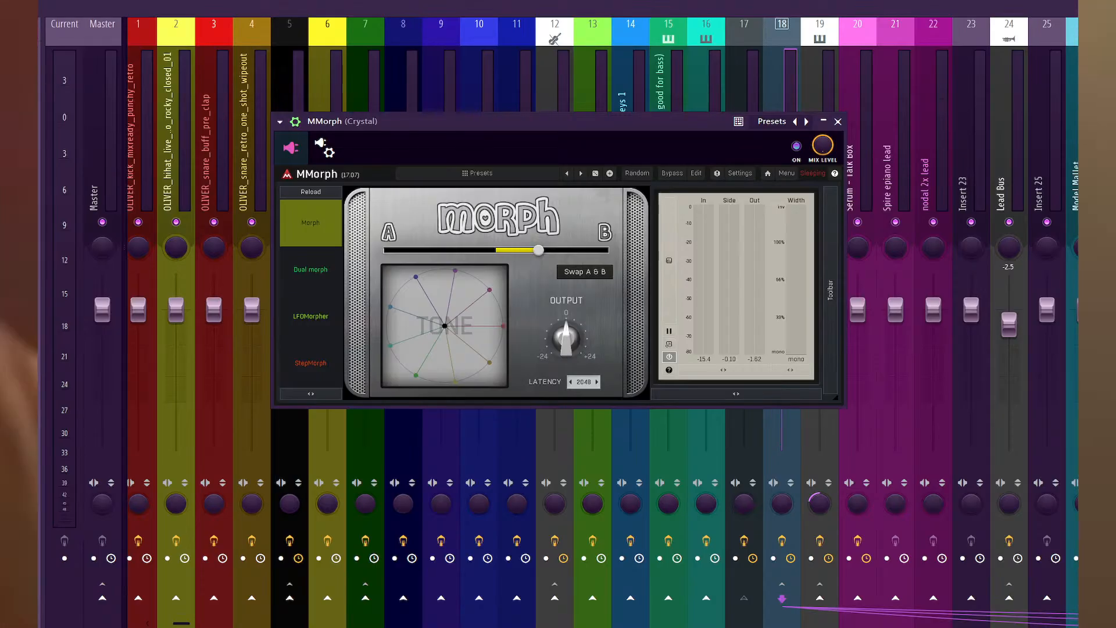
key(space)
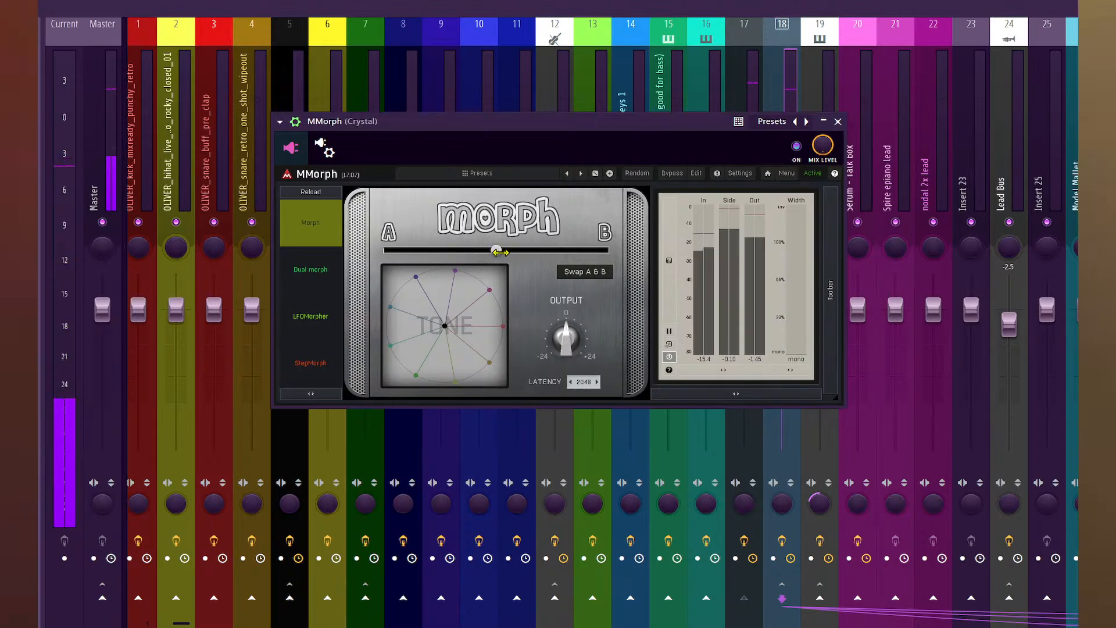
drag(495, 250, 546, 250)
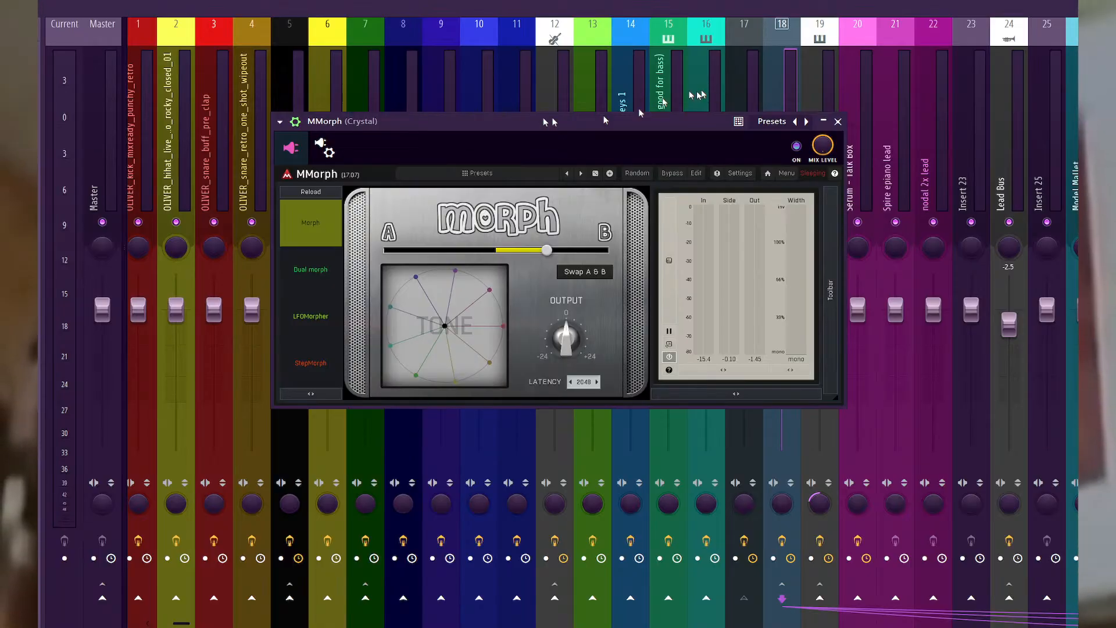
Delete the Serum channel below Bell from the channel rack.
key(F6)
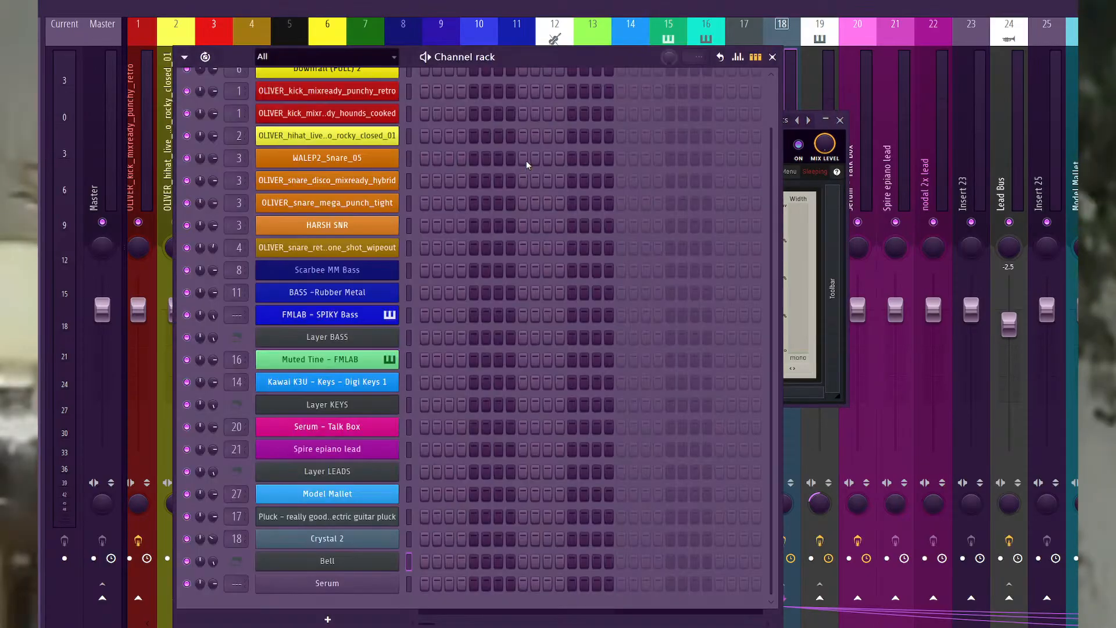
right_click(370, 593)
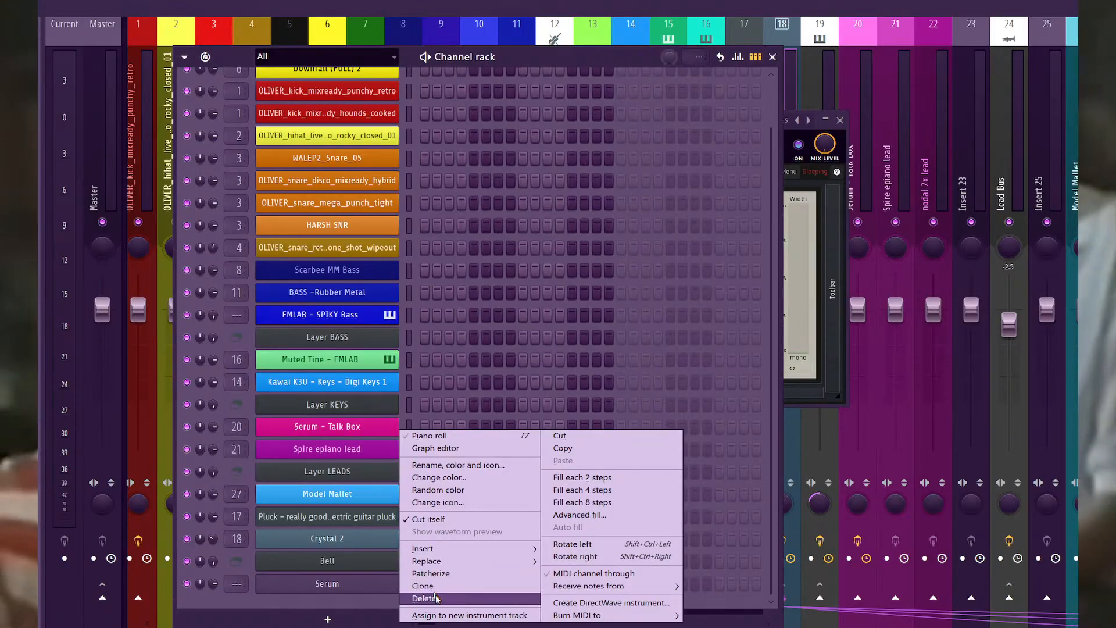
click(425, 596)
Select the Synpluck Body mixer track to check its routing and return to the channel rack.
click(894, 10)
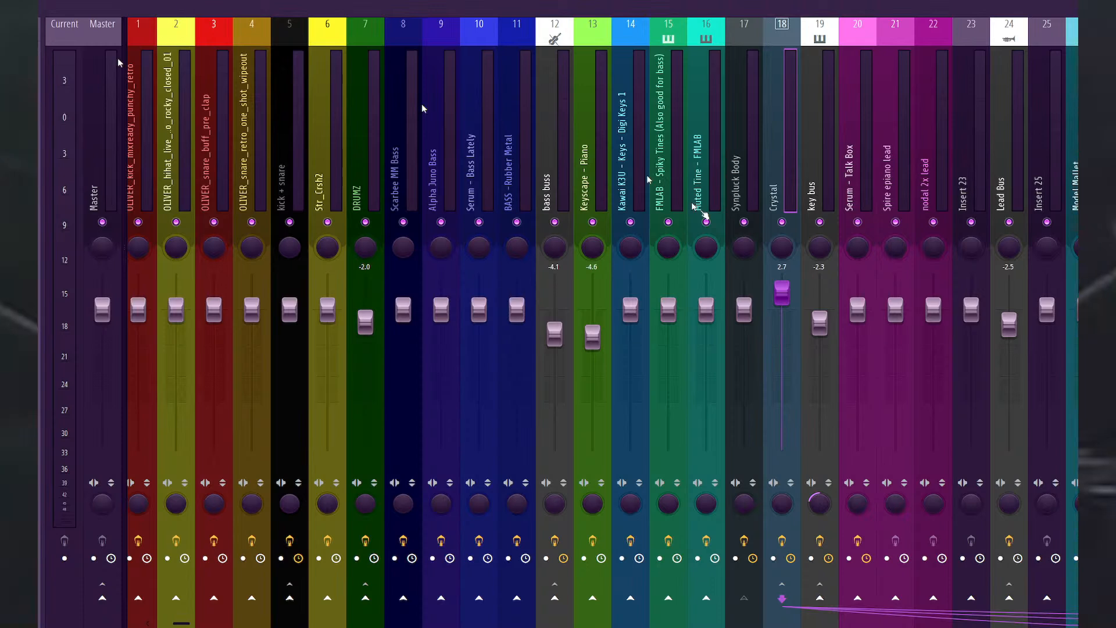
click(757, 236)
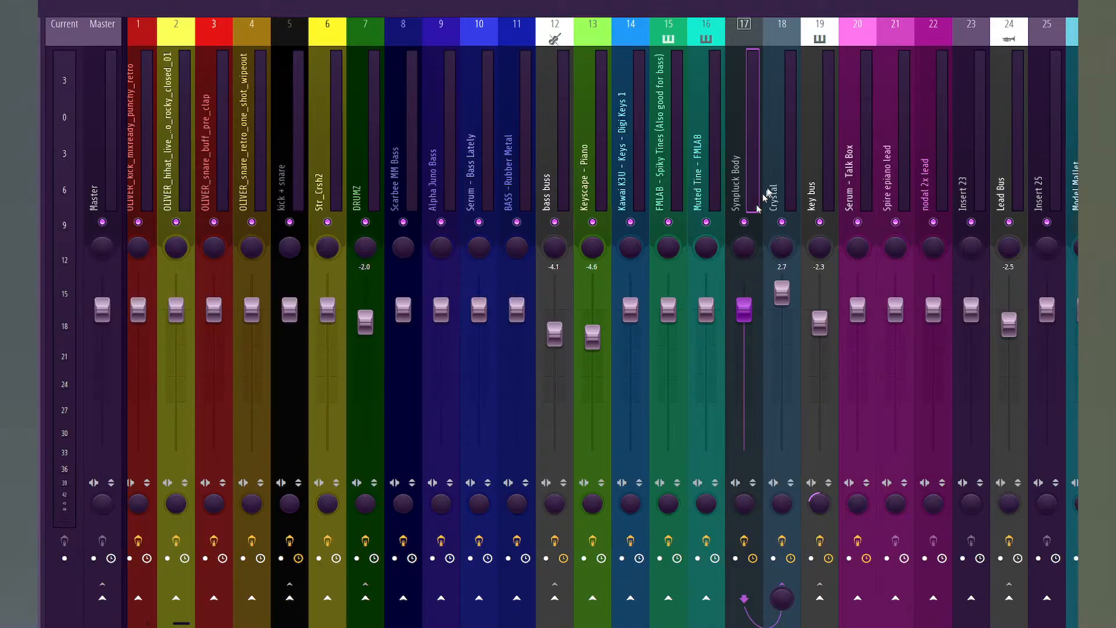
key(F6)
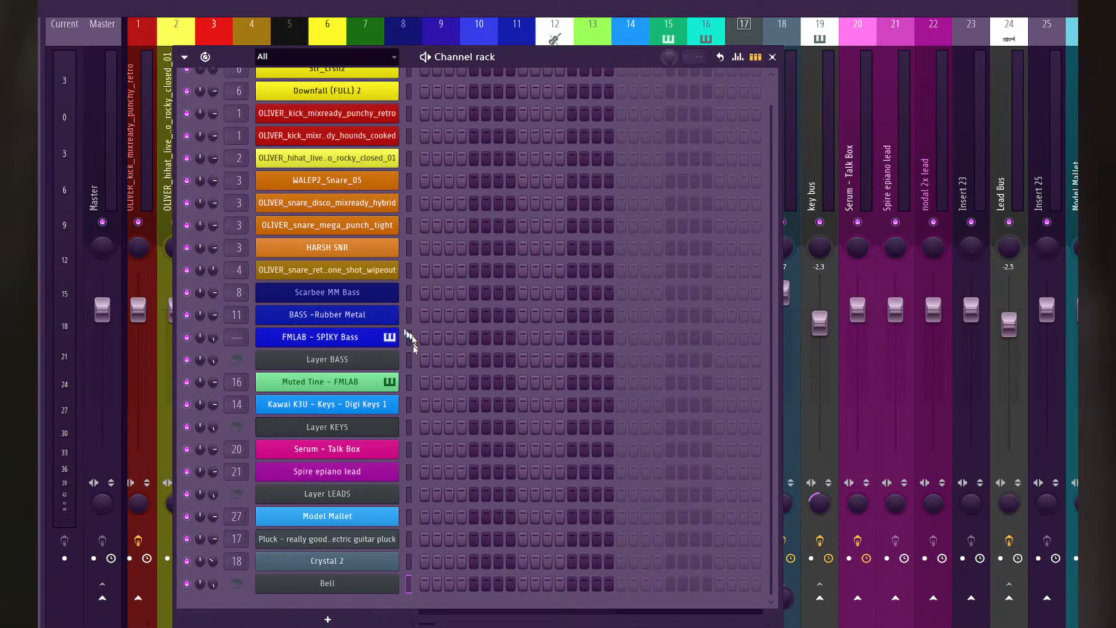
Audition the Kawai K3U and Muted Tine channels and look through the program library in Muted Tine's FM Lab instrument.
click(407, 407)
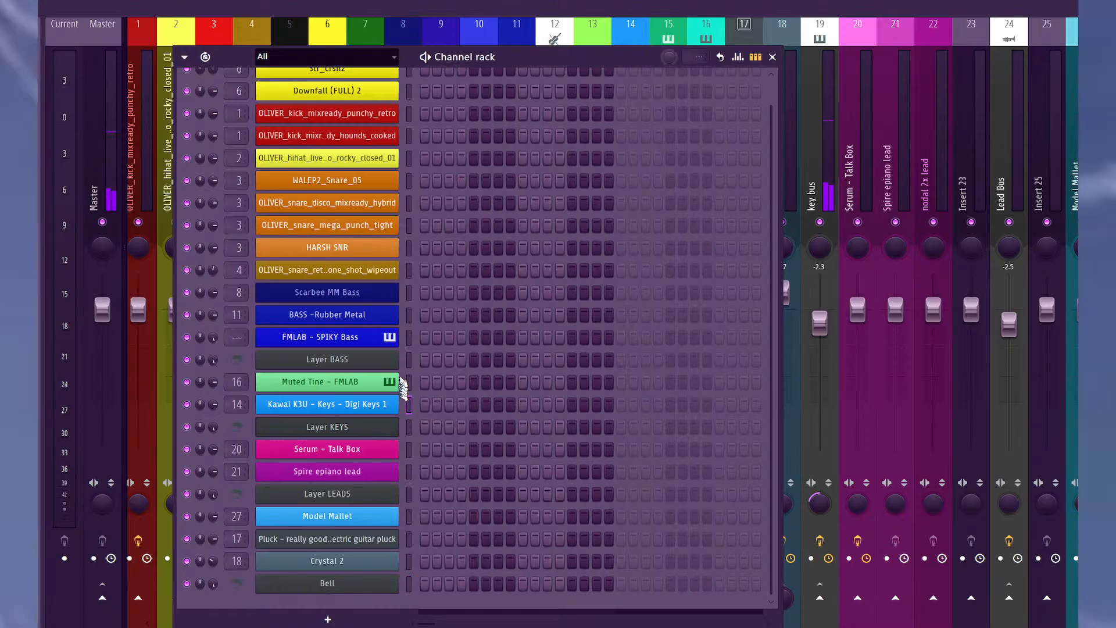
click(407, 382)
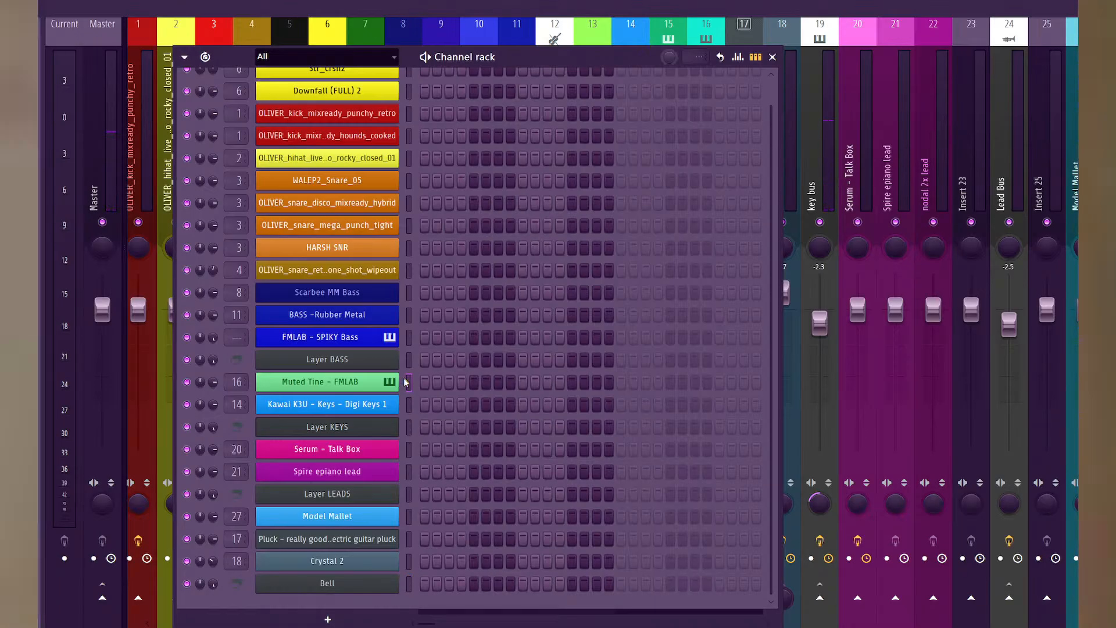
click(371, 384)
scroll(707, 461, down, 4)
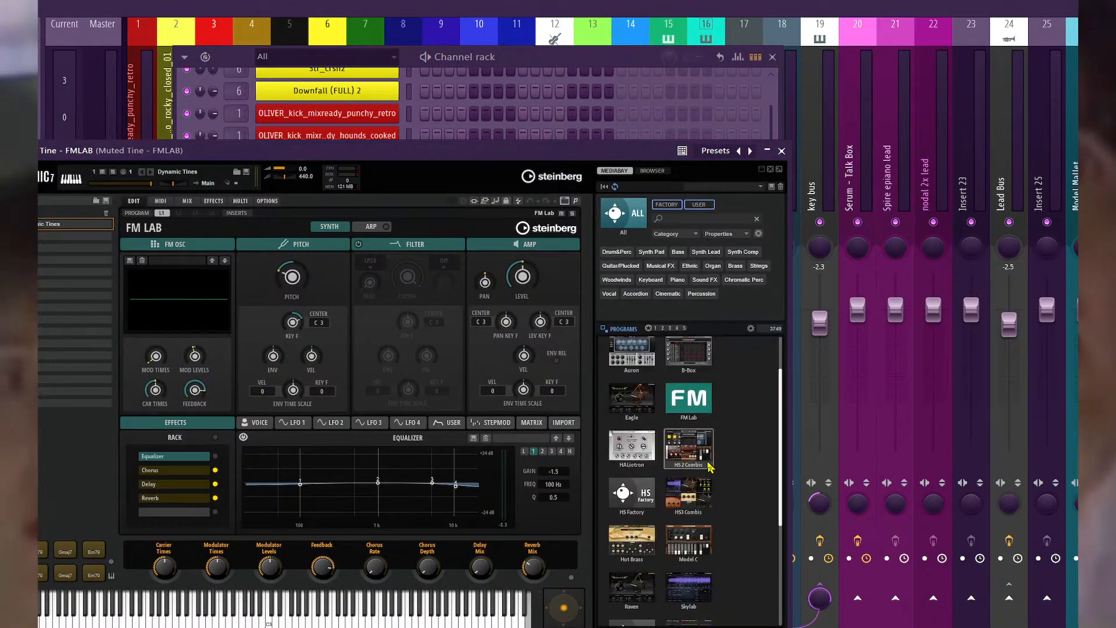
scroll(698, 407, up, 4)
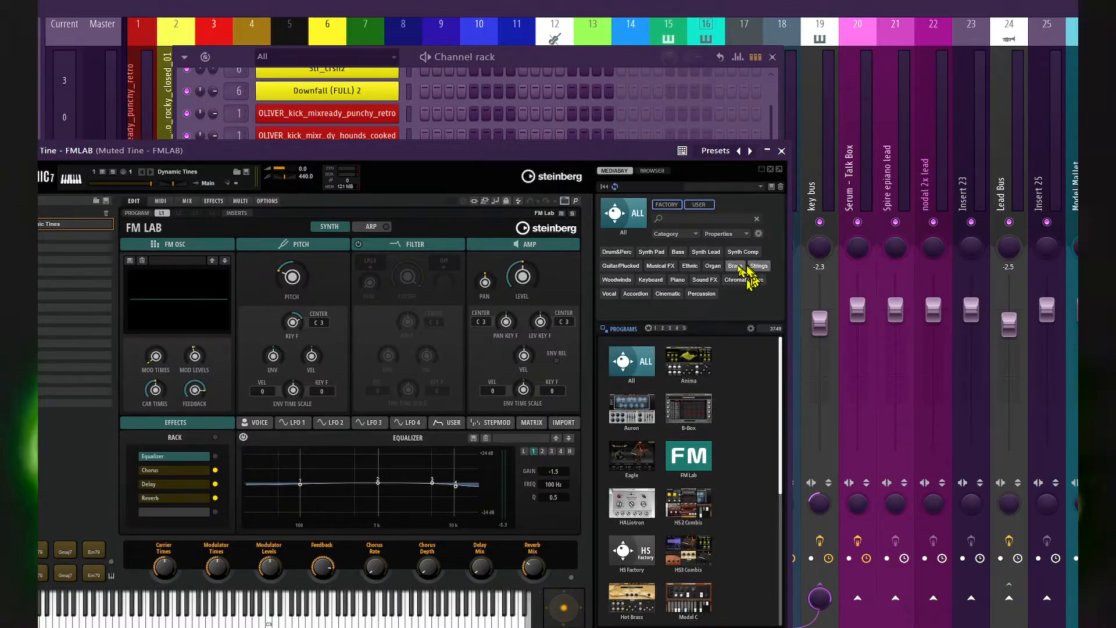
click(781, 151)
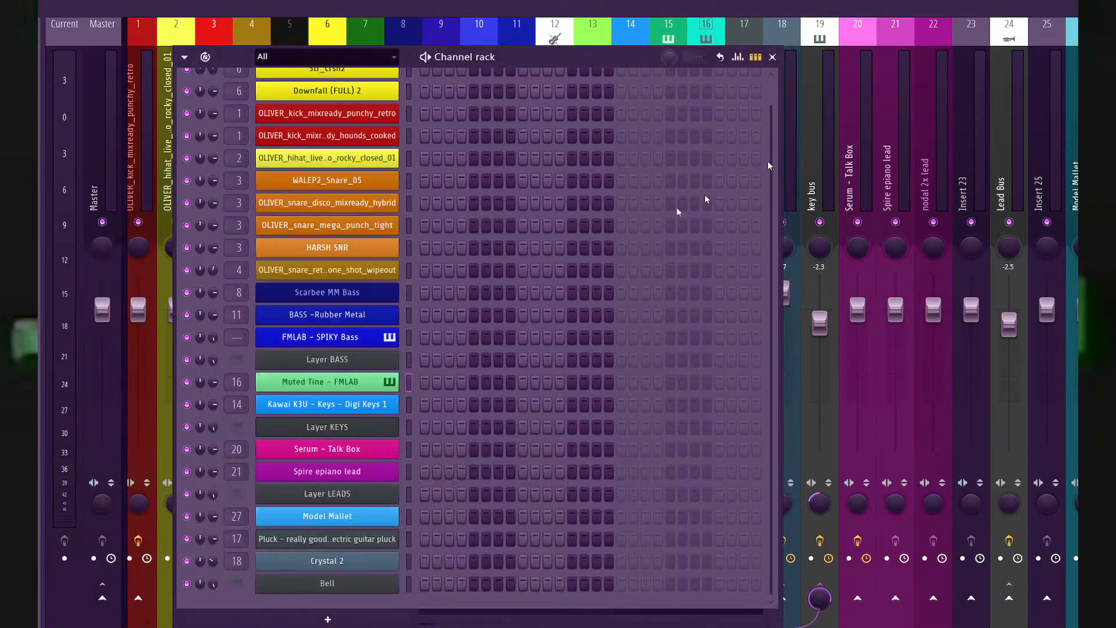
Replace the Muted Tine - FMLAB channel's instrument with Serum.
right_click(398, 379)
mouse_move(499, 503)
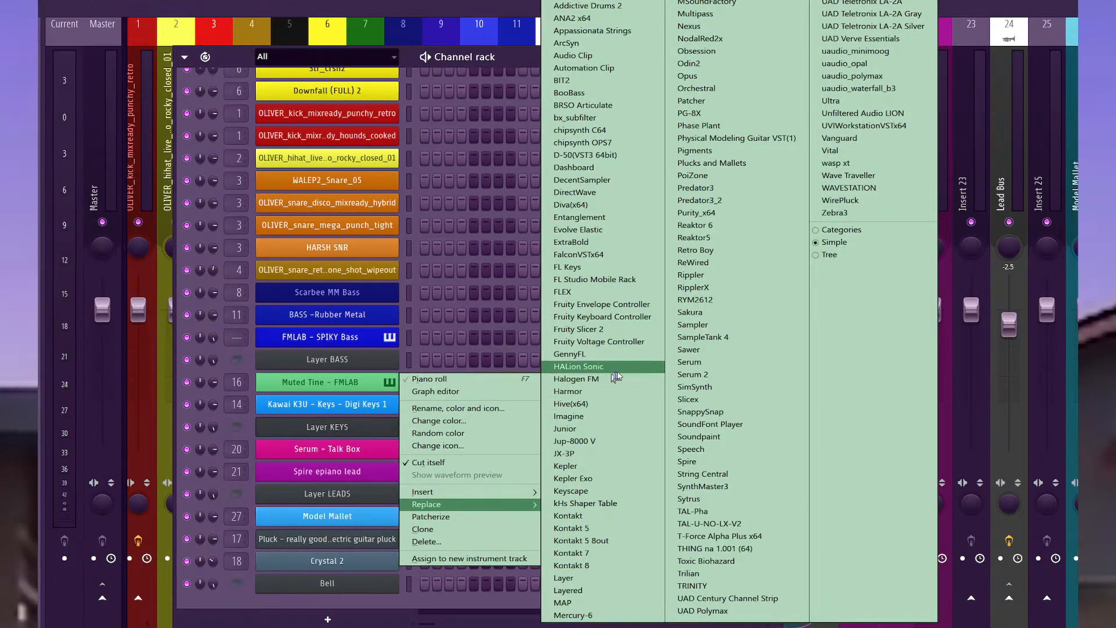
click(706, 364)
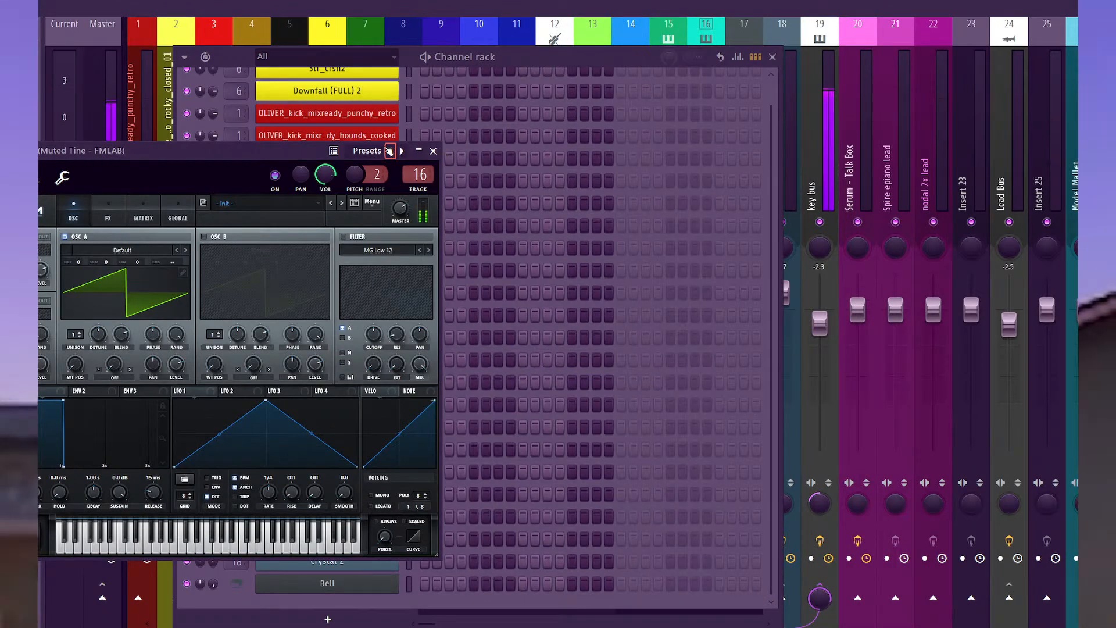
Load the d50 HUGE Glass preset in Serum and move the plugin window fully into view.
click(375, 152)
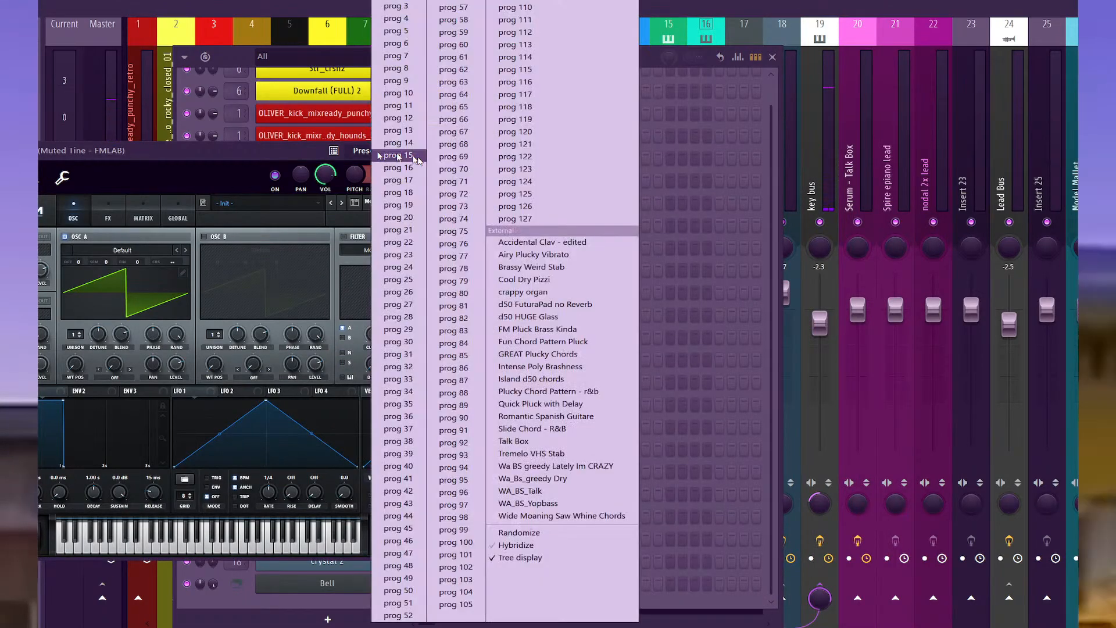
click(547, 317)
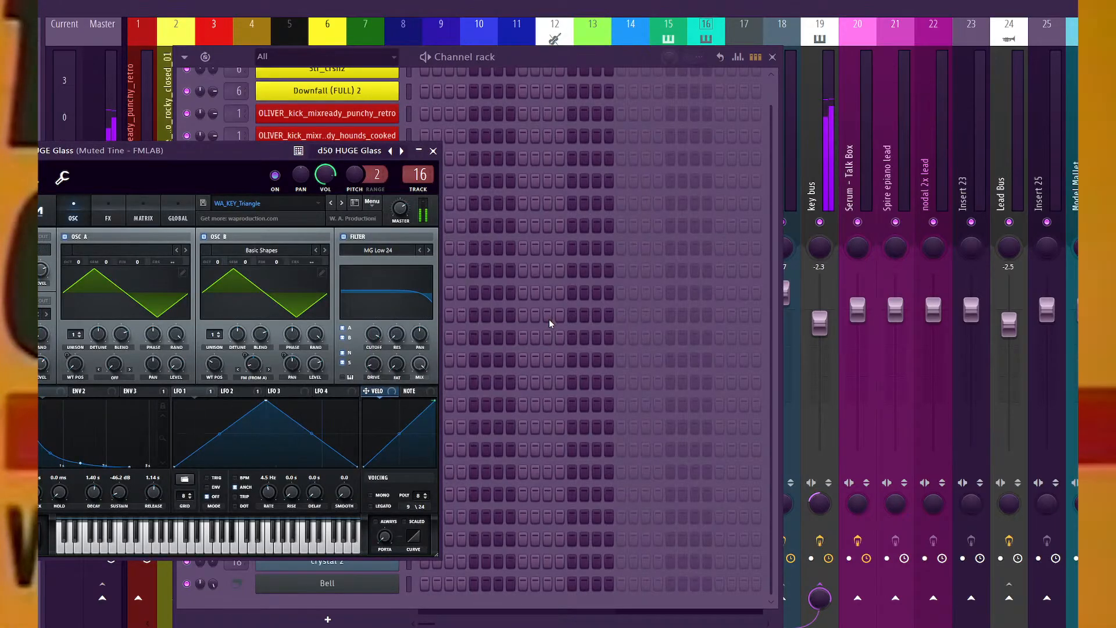
drag(256, 158, 354, 127)
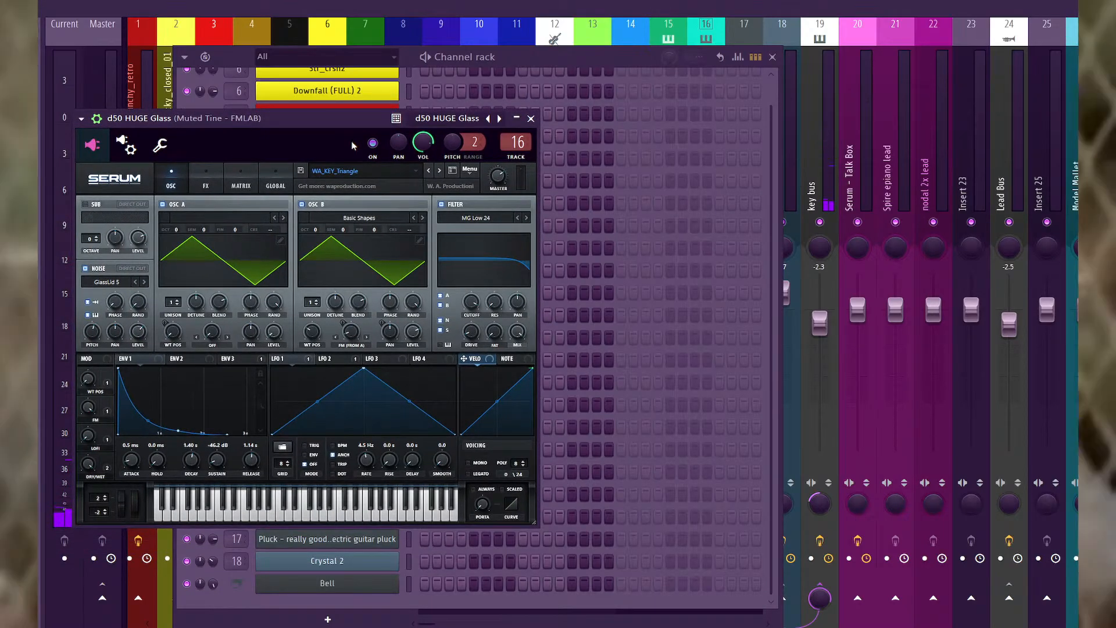
Look over Serum's effects for d50 HUGE Glass and shorten the Envelope 1 release to 123 ms.
click(205, 189)
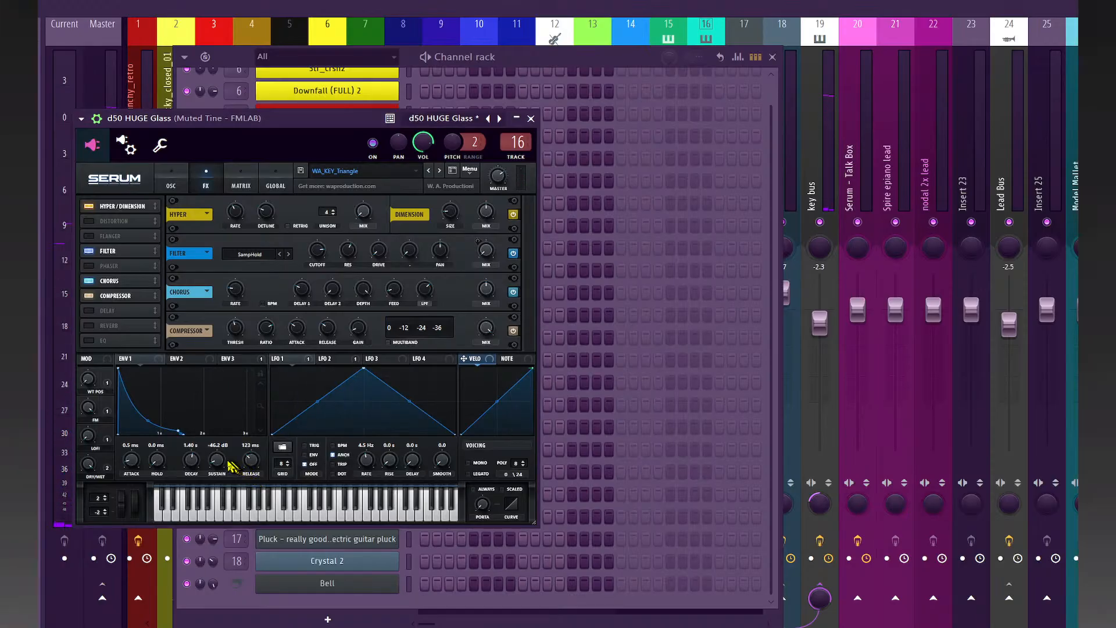
click(531, 118)
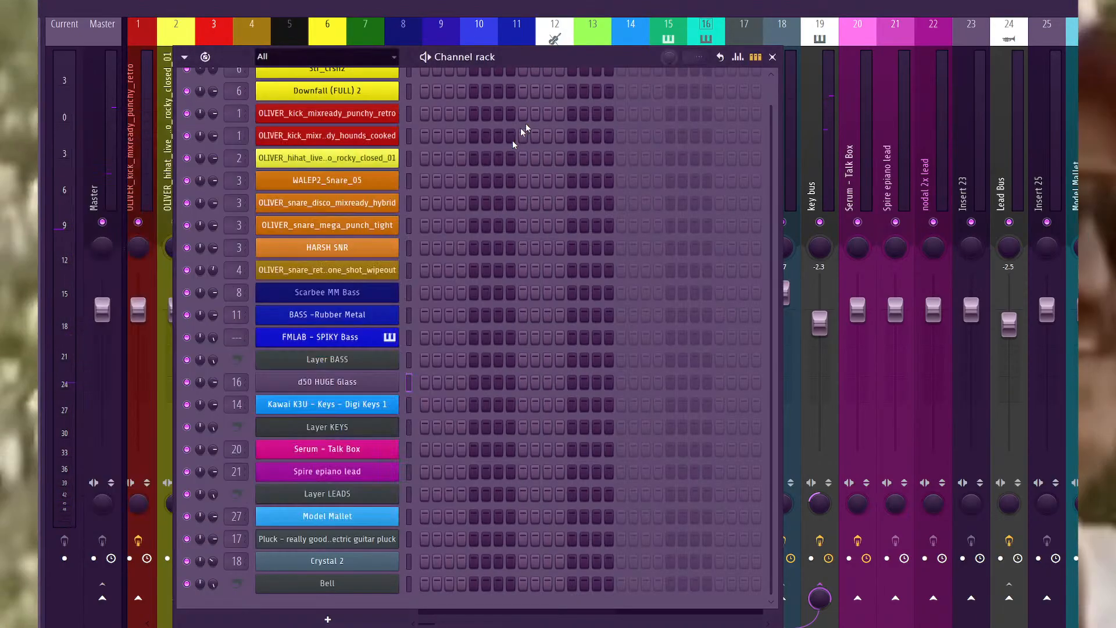
Open the Kawai K3U instrument, shift its window up slightly to look over the controls, and close it.
click(386, 405)
click(39, 53)
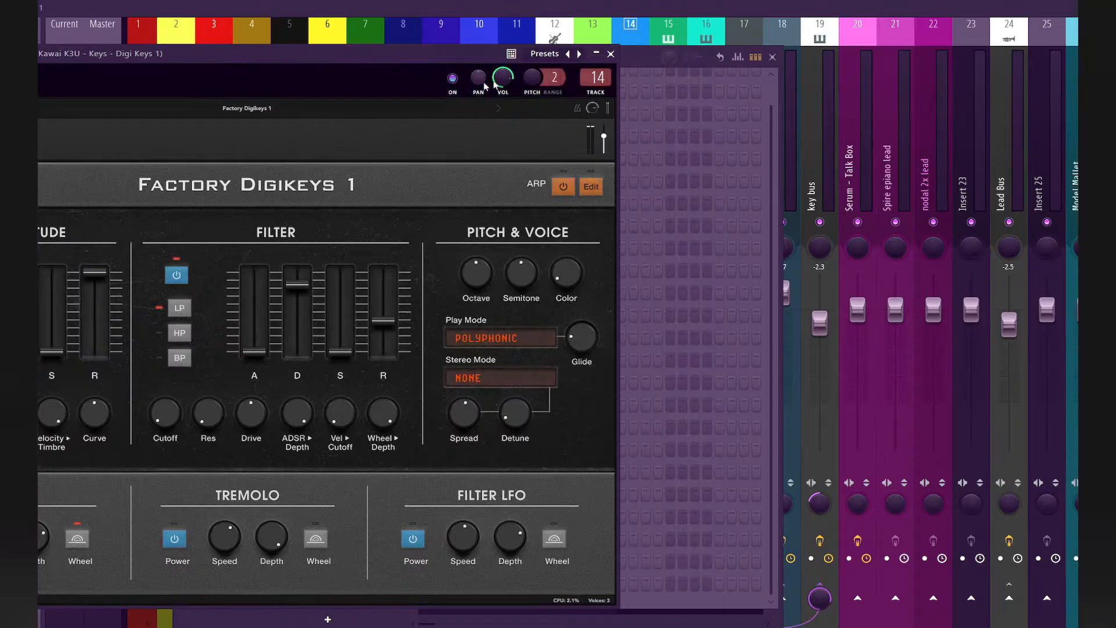
drag(505, 85, 503, 51)
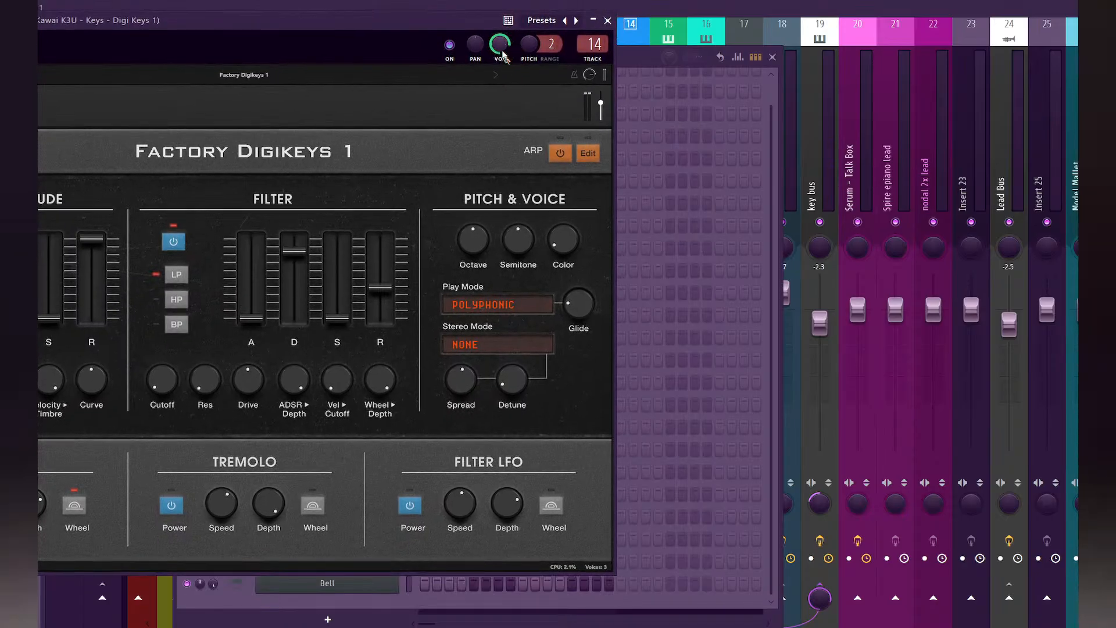
click(606, 21)
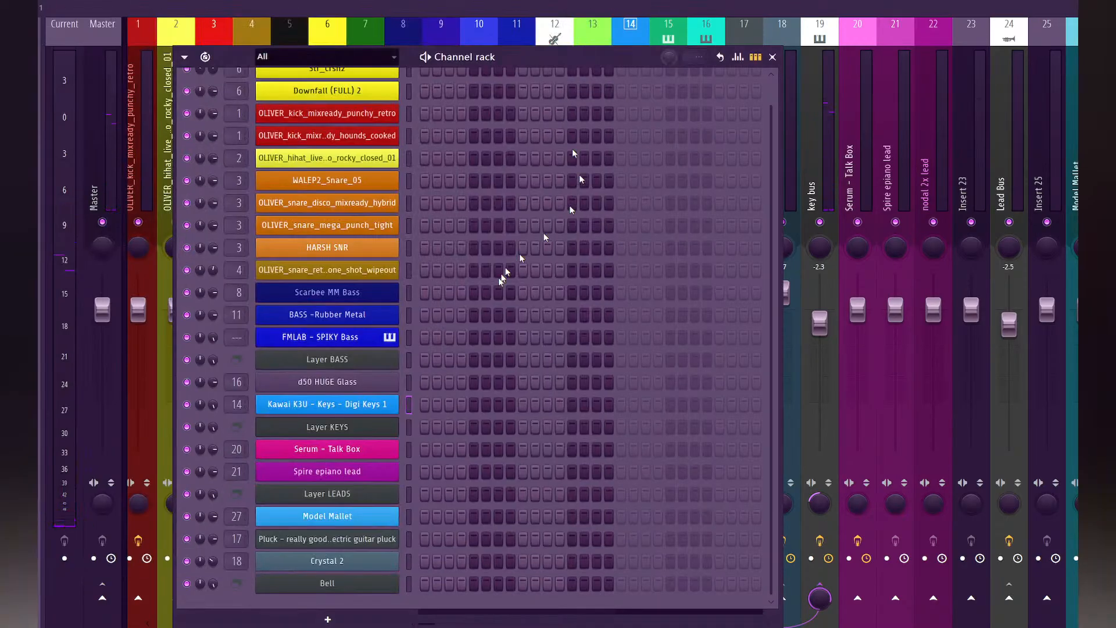
Audition the d50 HUGE Glass and Kawai K3U channels separately and raise the Kawai K3U's octave.
click(410, 382)
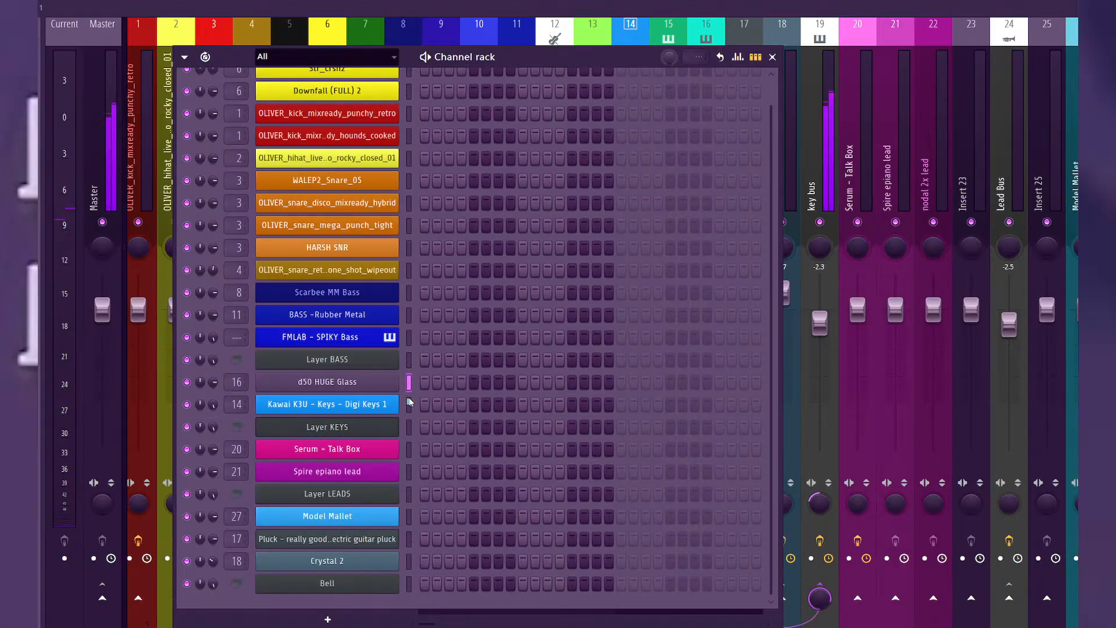
click(410, 405)
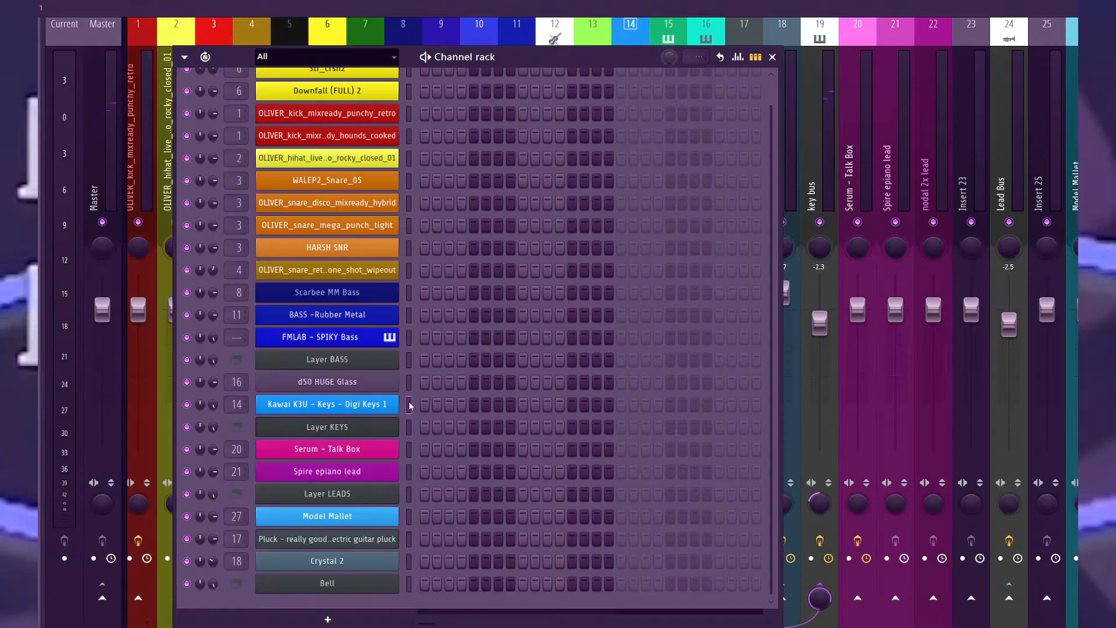
click(385, 407)
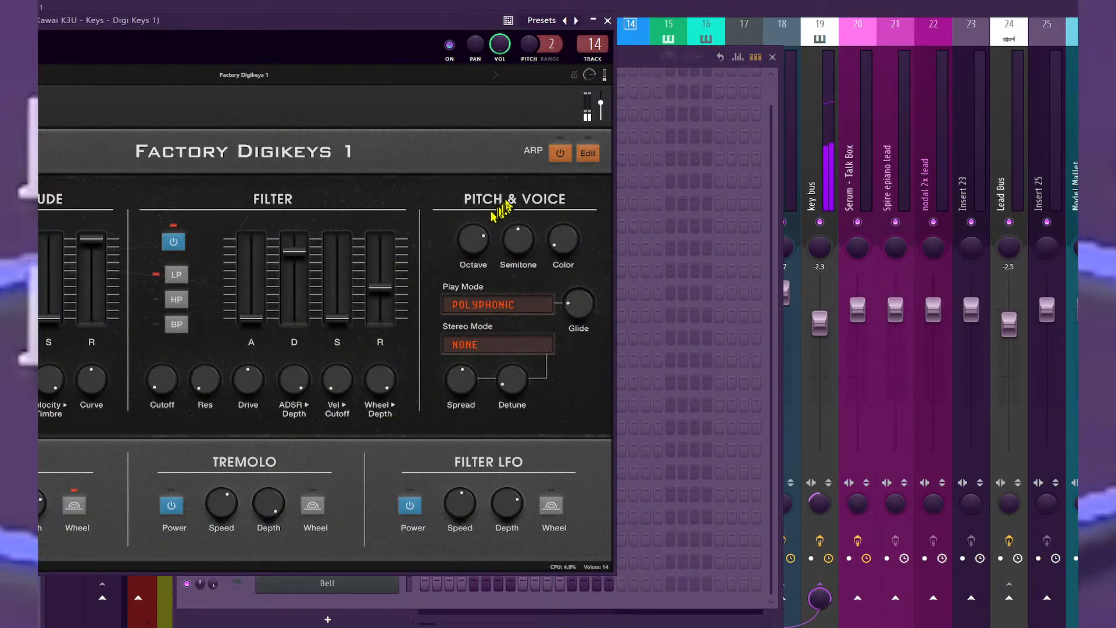
click(607, 21)
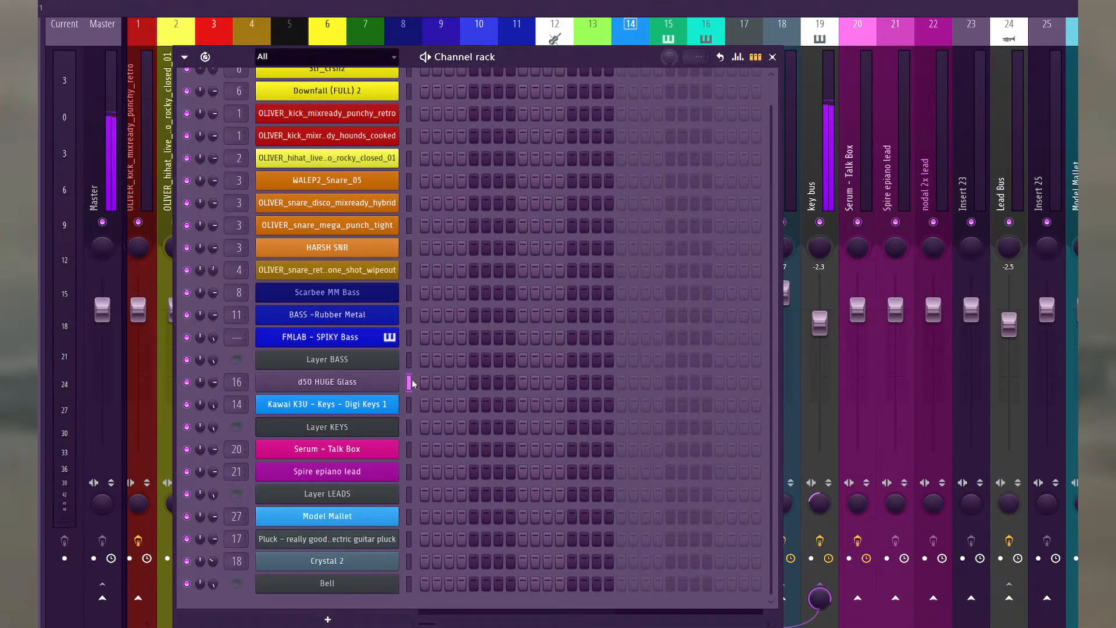
Select the Layer KEYS channel and look at its layering settings.
click(411, 405)
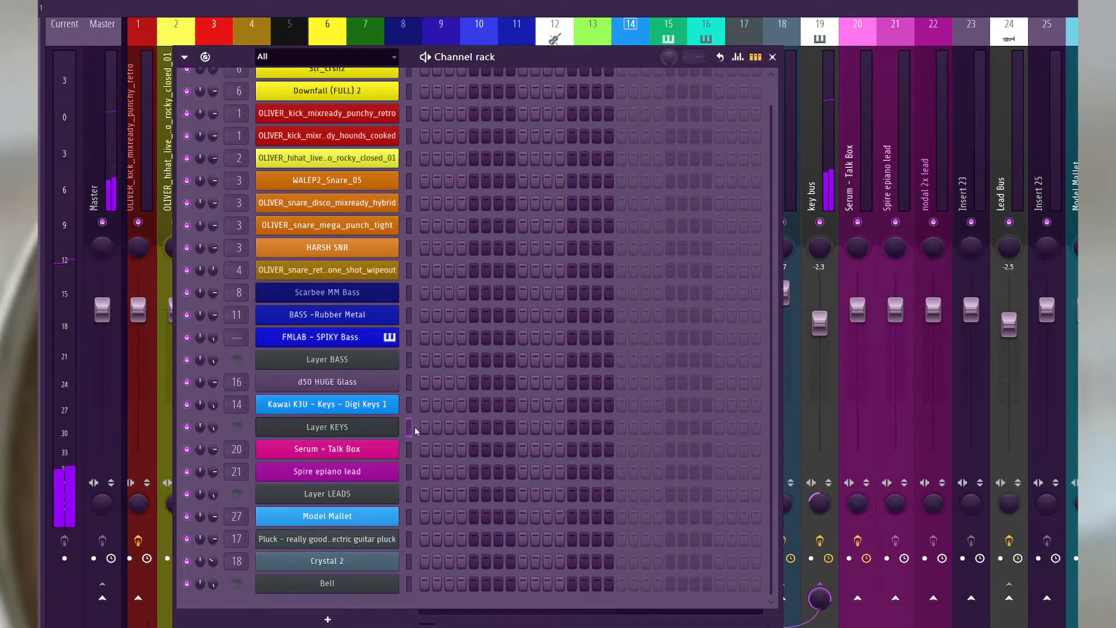
click(391, 429)
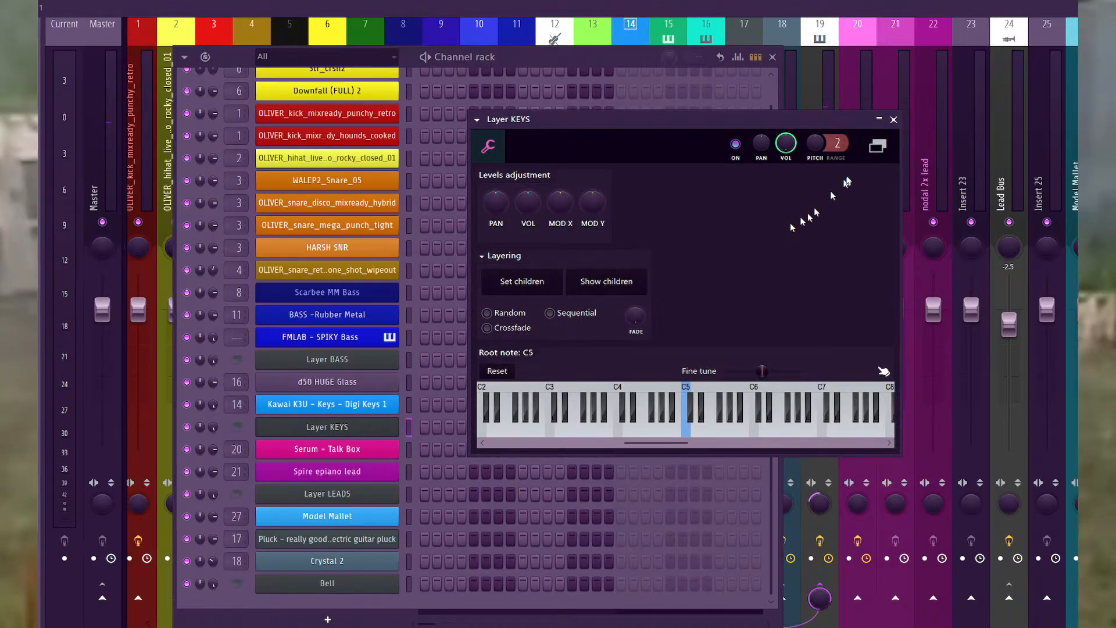
click(894, 121)
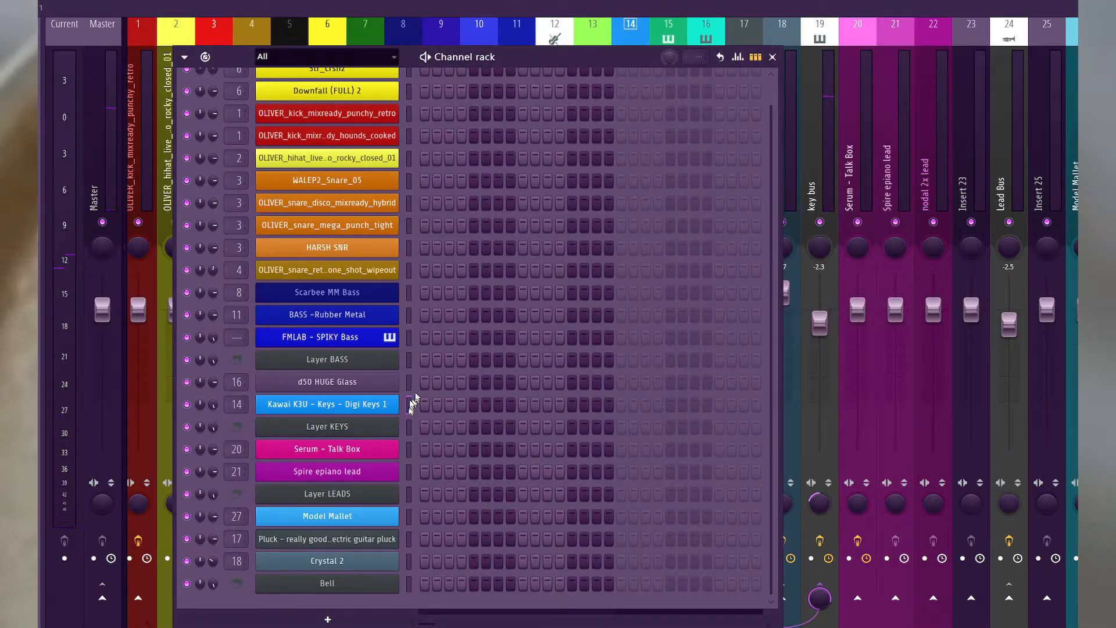
Give the d50 HUGE Glass channel a random color.
right_click(378, 383)
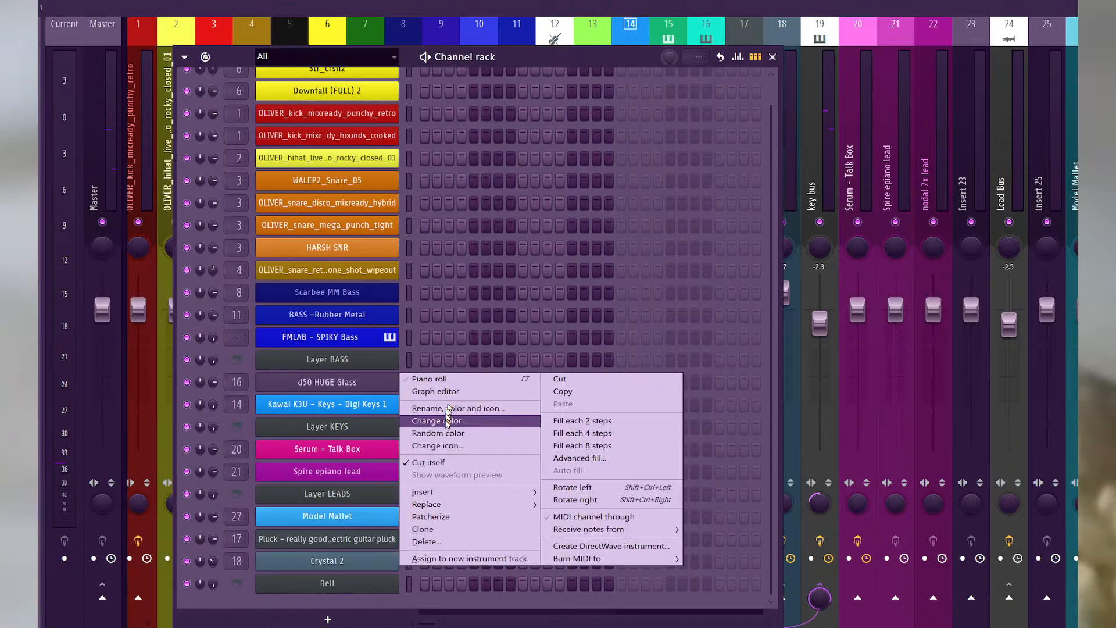
click(447, 438)
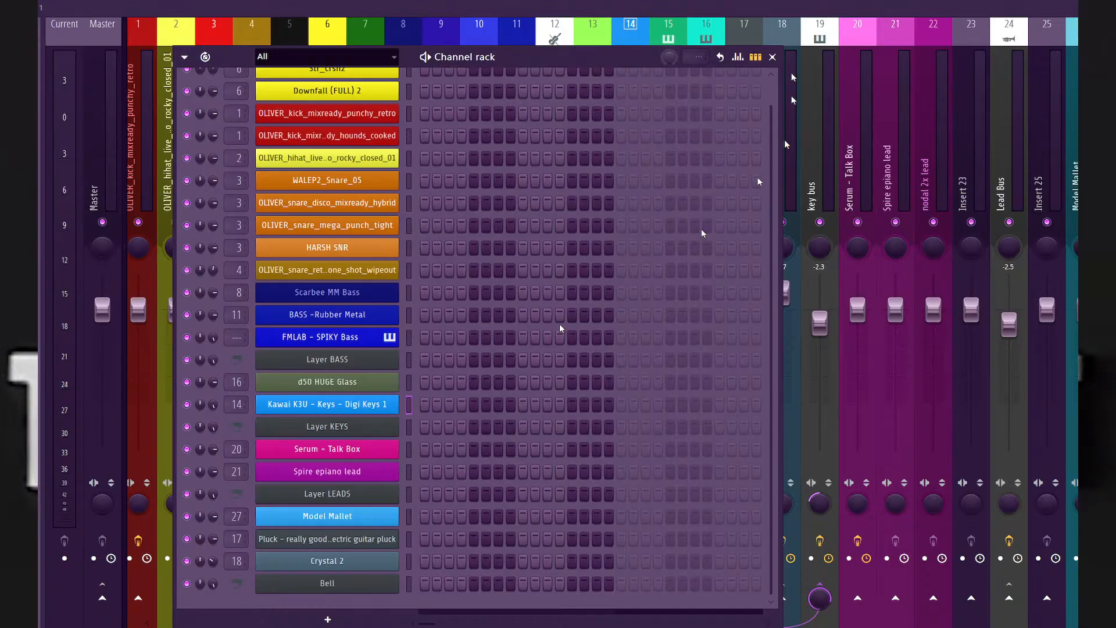
Reset the Keyscape - Piano mixer track (insert 13) to its default state.
click(772, 56)
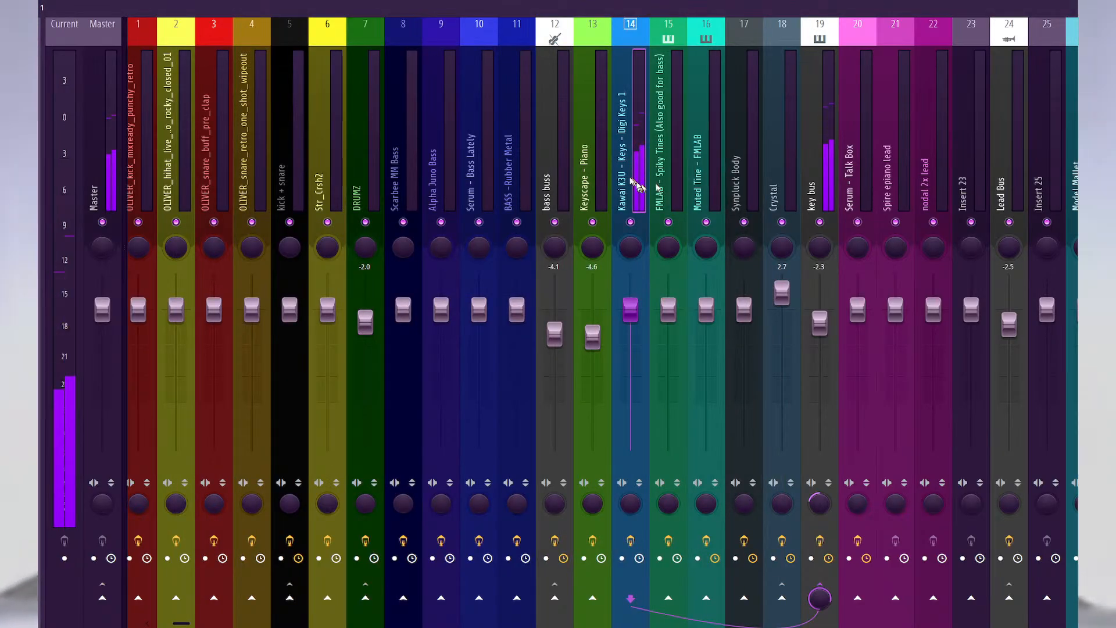
right_click(593, 179)
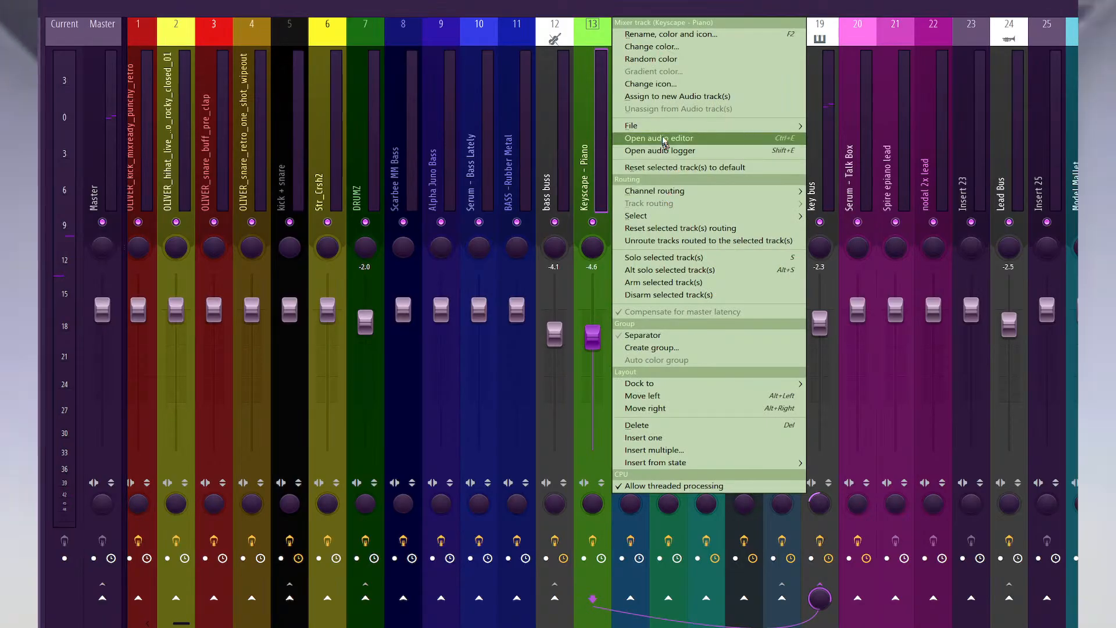
click(663, 167)
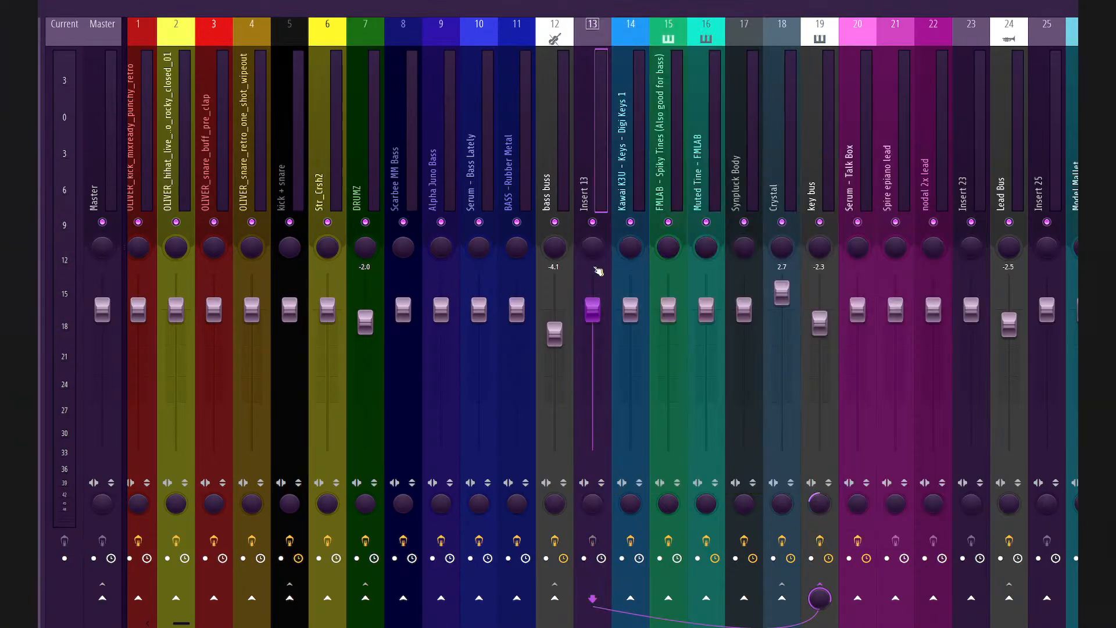
Link the d50 HUGE Glass channel to mixer track 13, passing on its name and color.
key(F6)
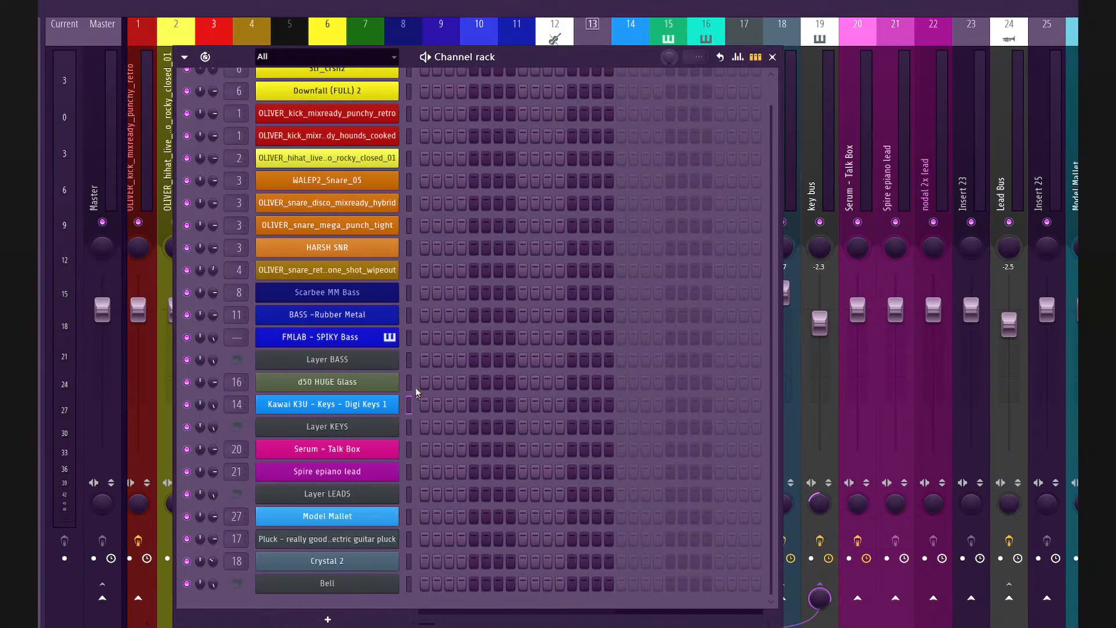
key(F6)
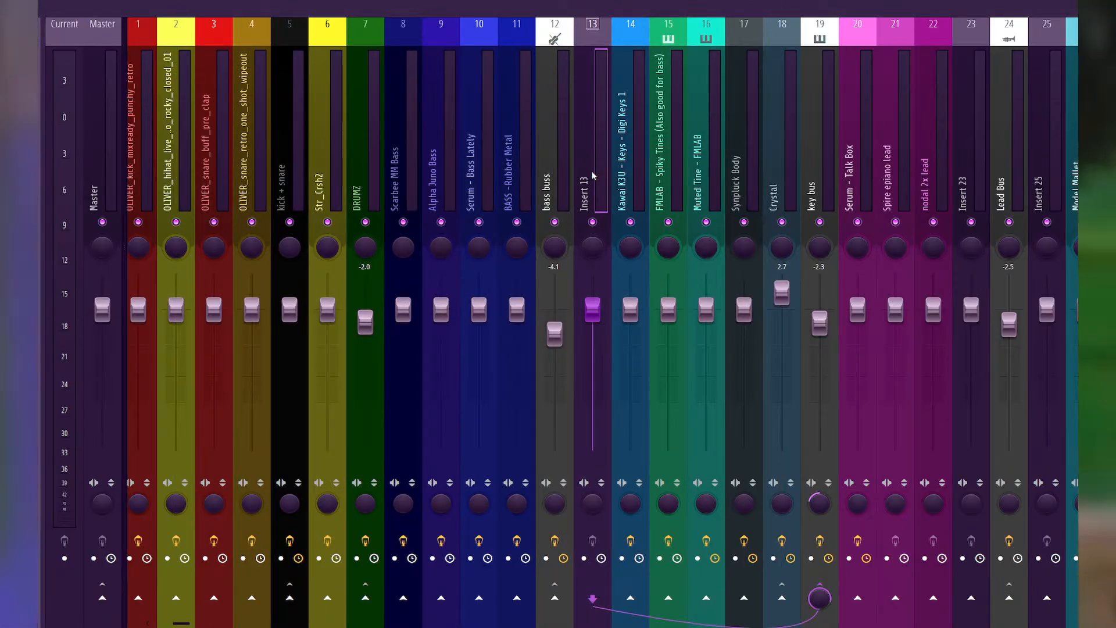
key(ctrl+l)
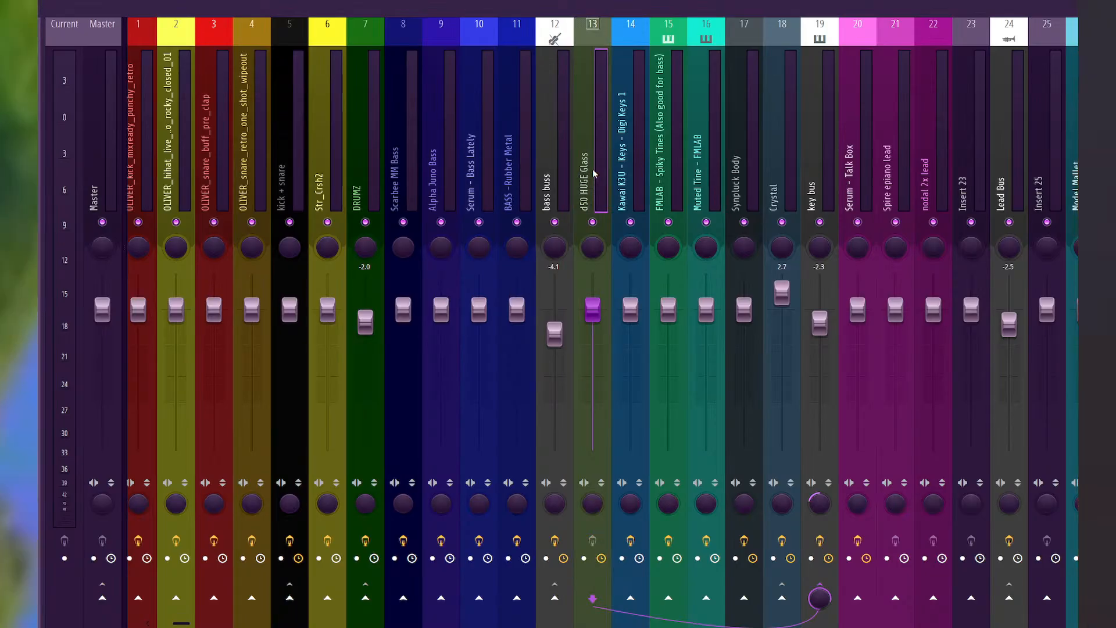
Check the Kawai K3U mixer track and select the Layer KEYS channel to play both sounds together.
click(624, 177)
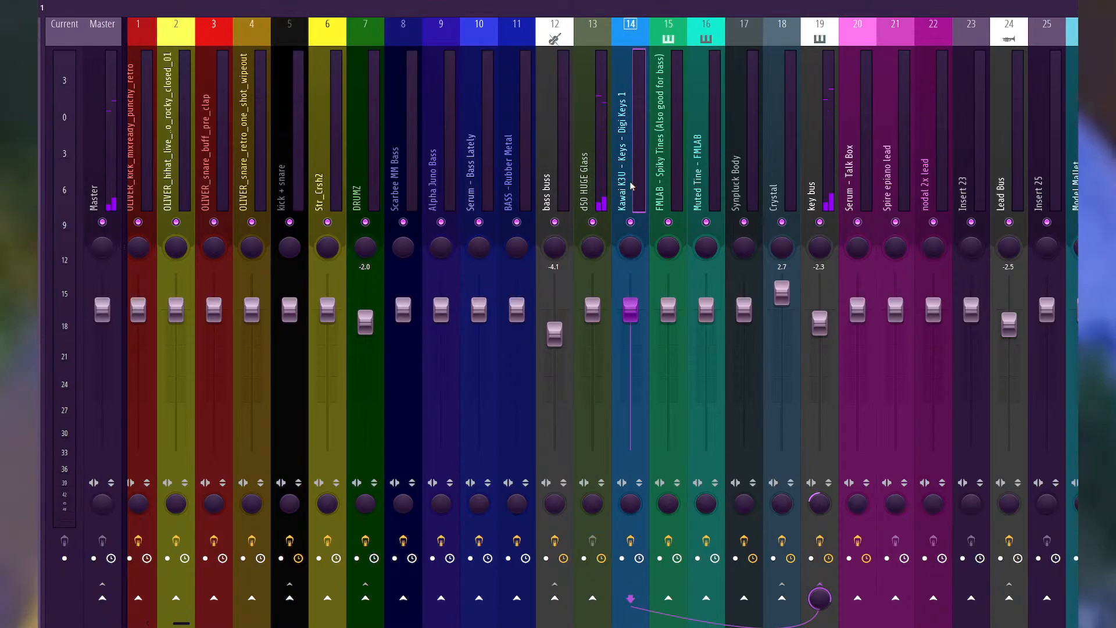
key(F6)
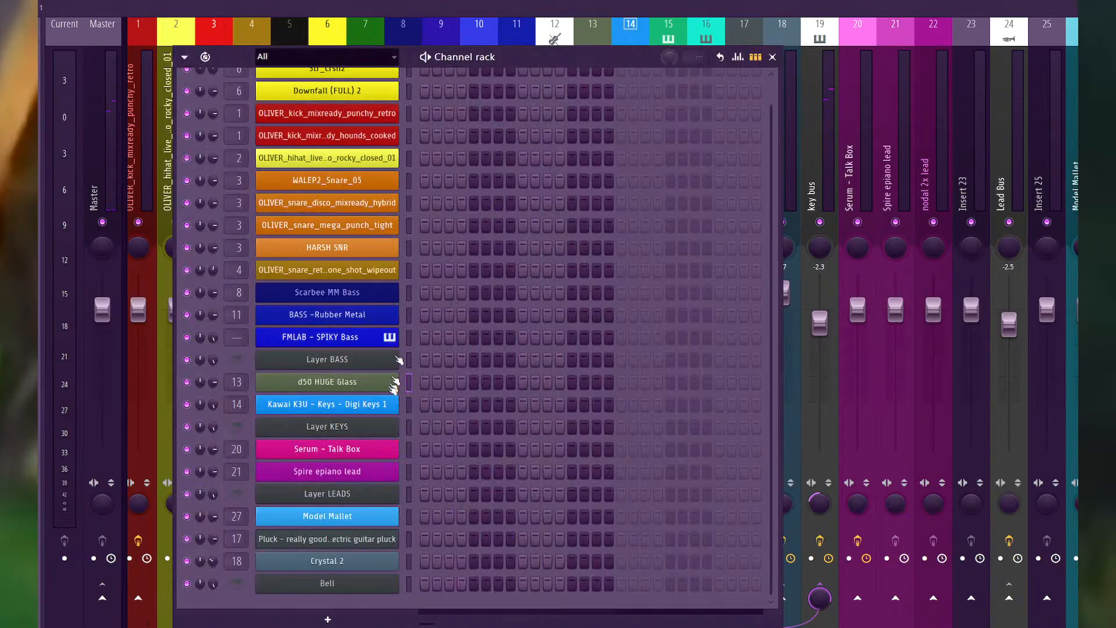
click(409, 428)
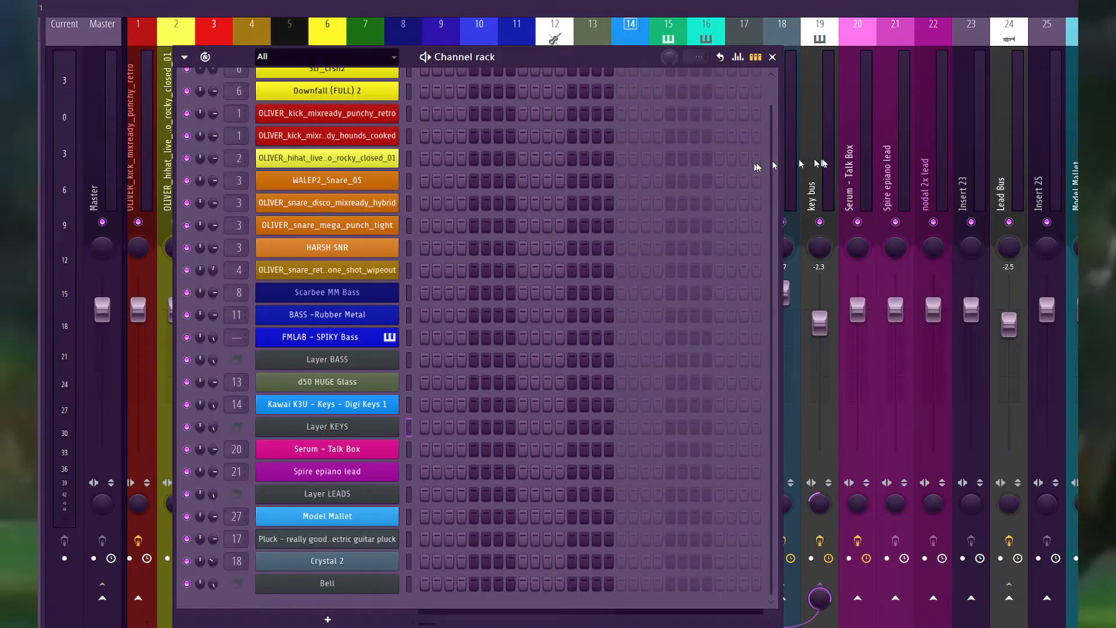
Load the MMorph effect on the Kawai K3U mixer track (insert 14).
key(F6)
key(F6)
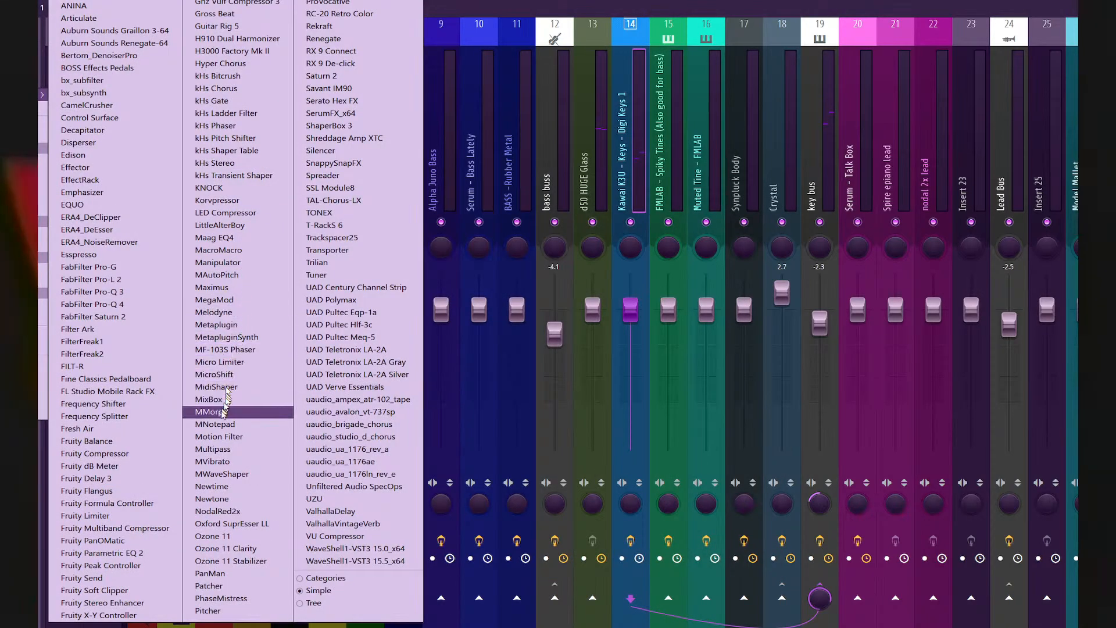
click(223, 411)
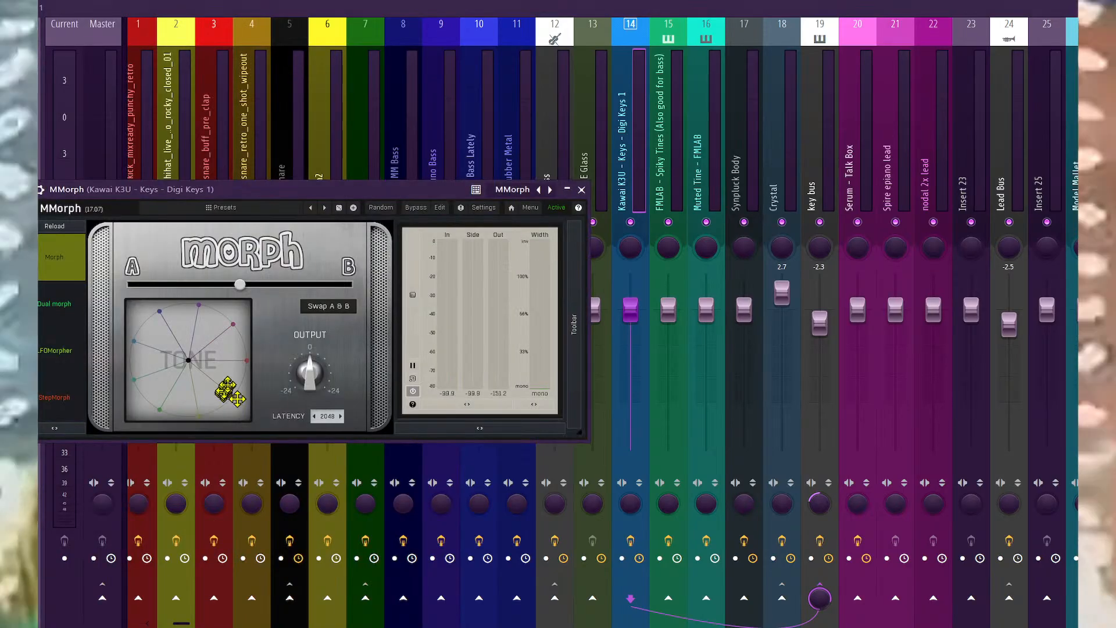
Compare the routing of the d50 HUGE Glass and Kawai K3U mixer tracks, and remove d50 HUGE Glass's send to the key bus.
click(603, 144)
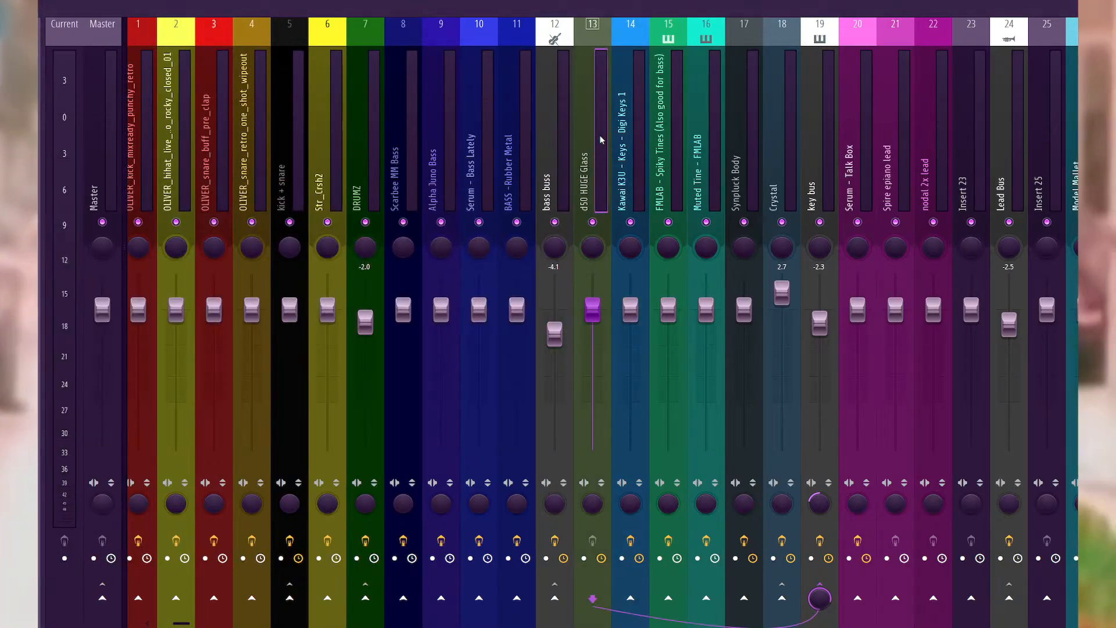
click(637, 152)
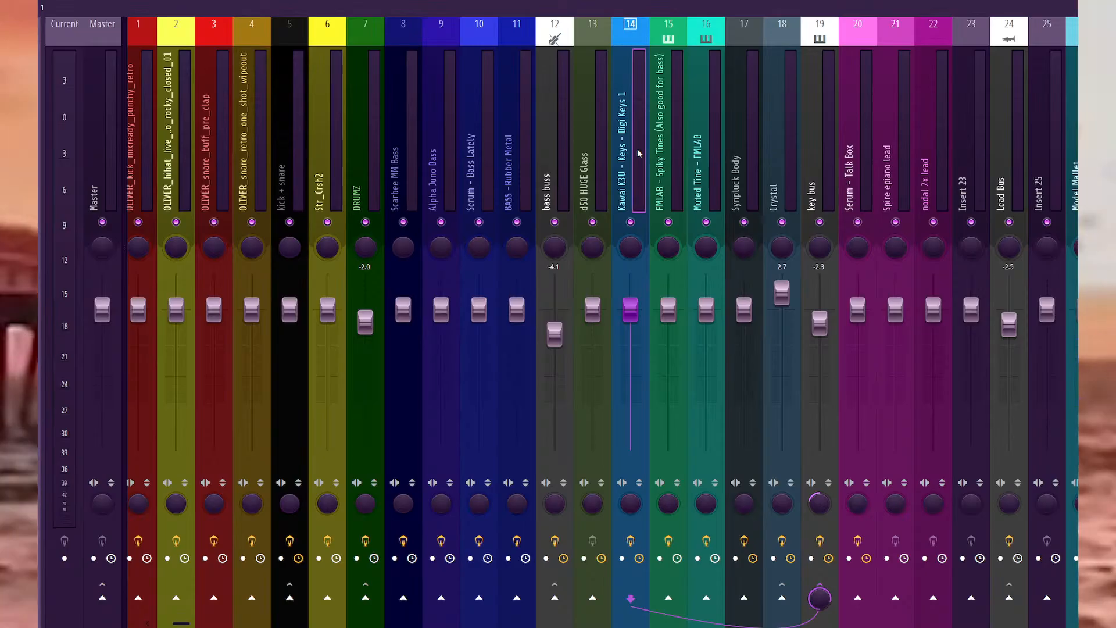
click(594, 154)
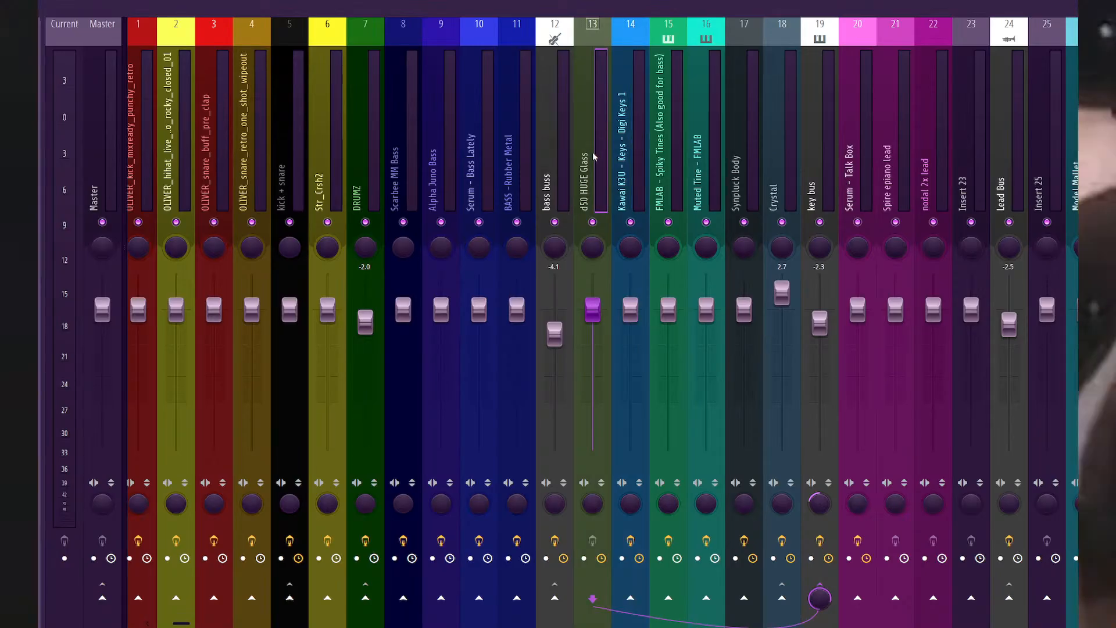
click(820, 598)
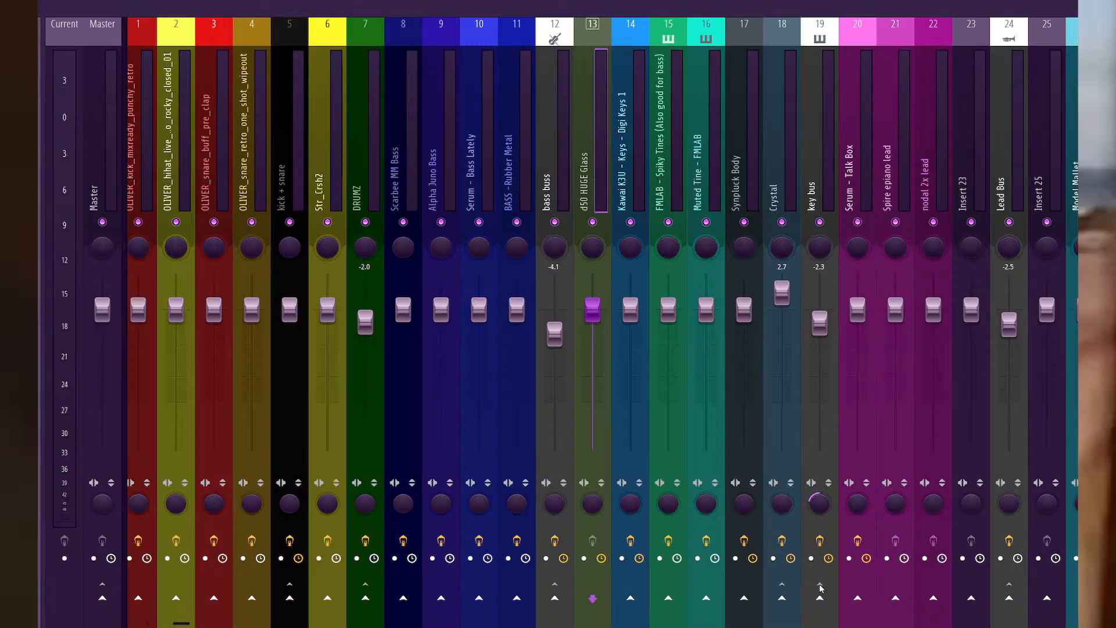
Check the key bus, and sidechain the d50 HUGE Glass mixer track to the Kawai K3U track.
key(F6)
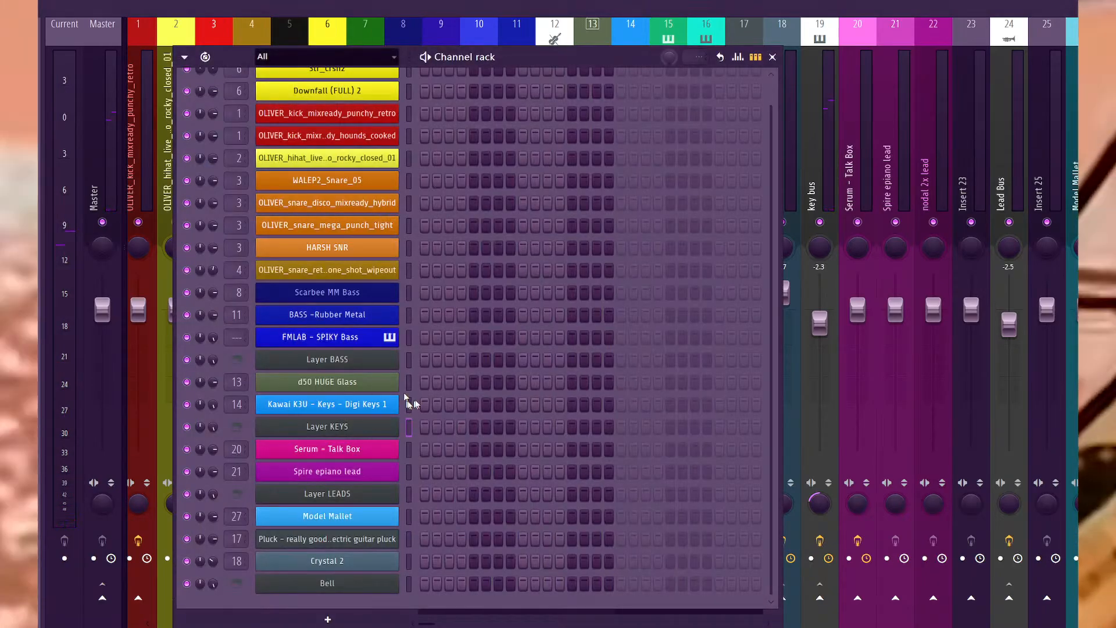
click(826, 146)
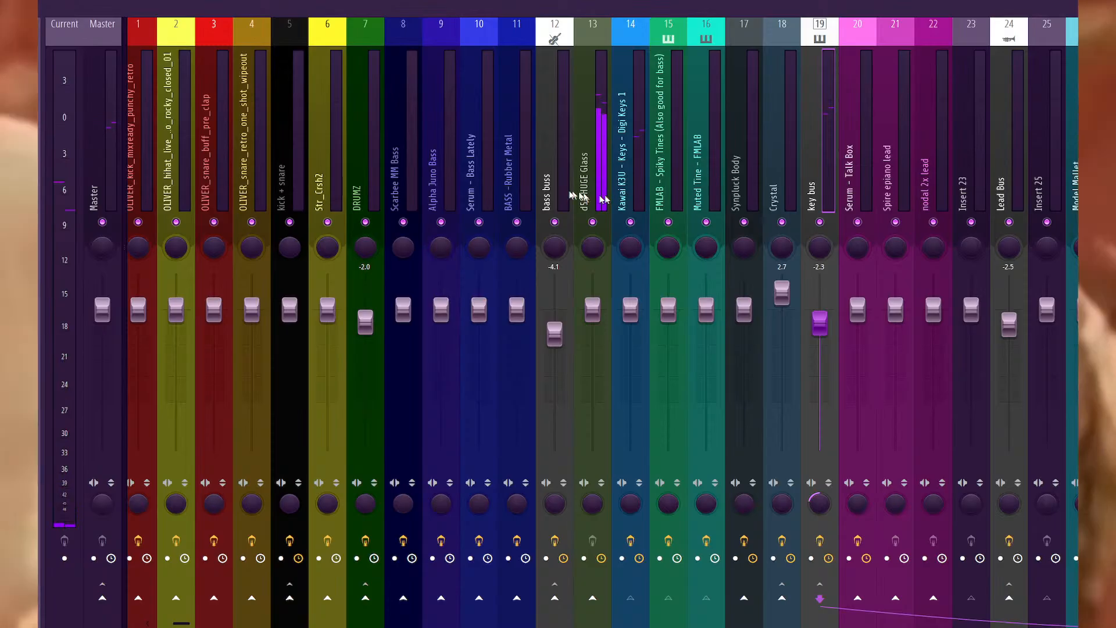
click(607, 173)
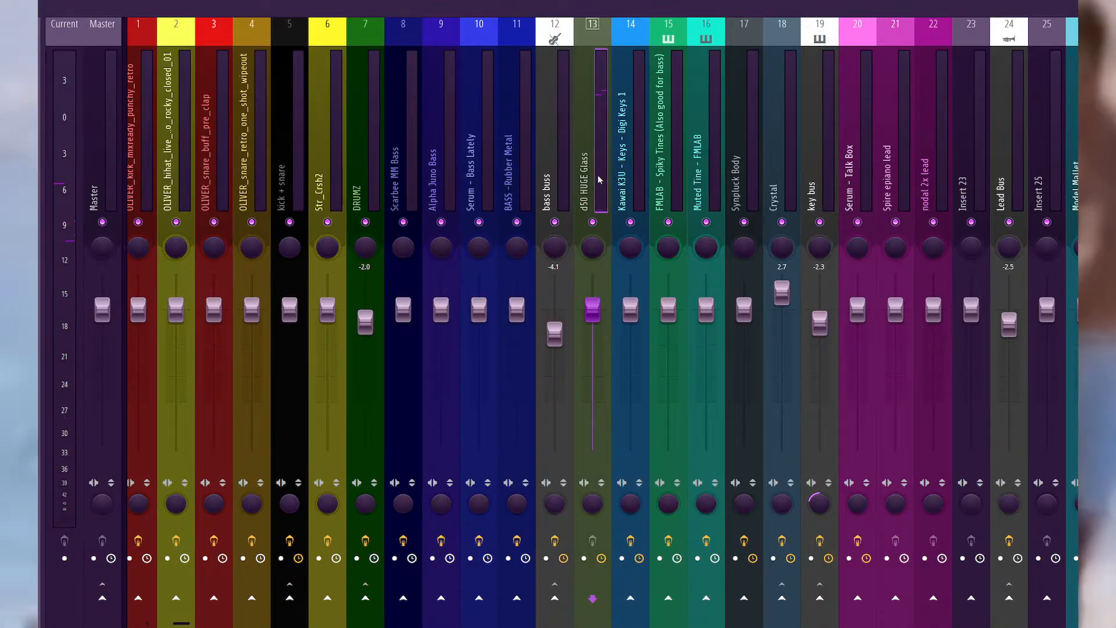
right_click(630, 598)
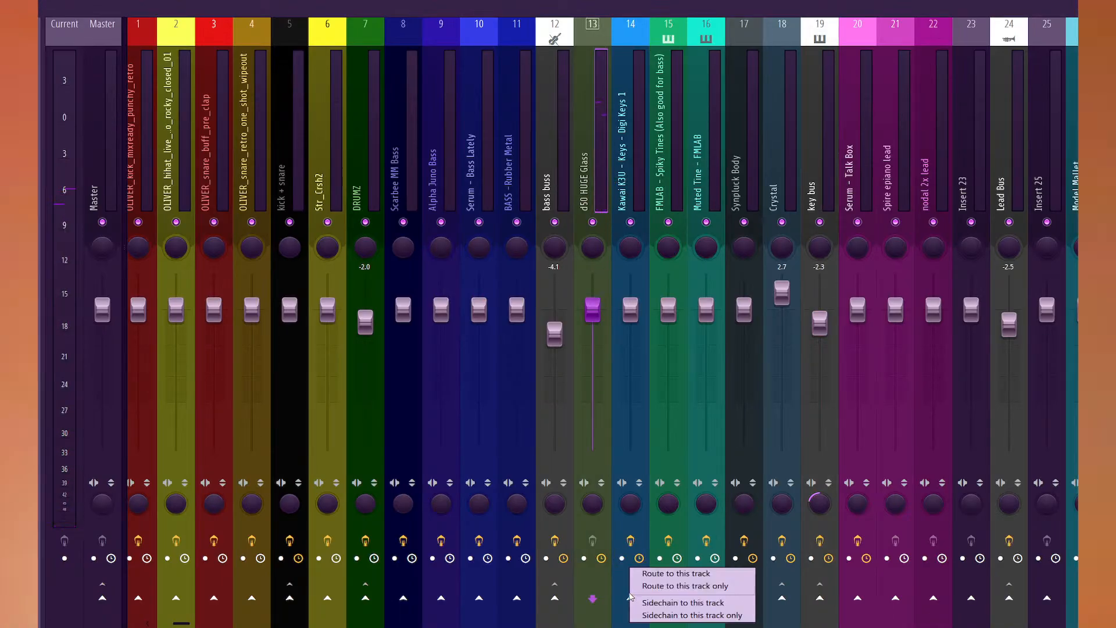
click(668, 604)
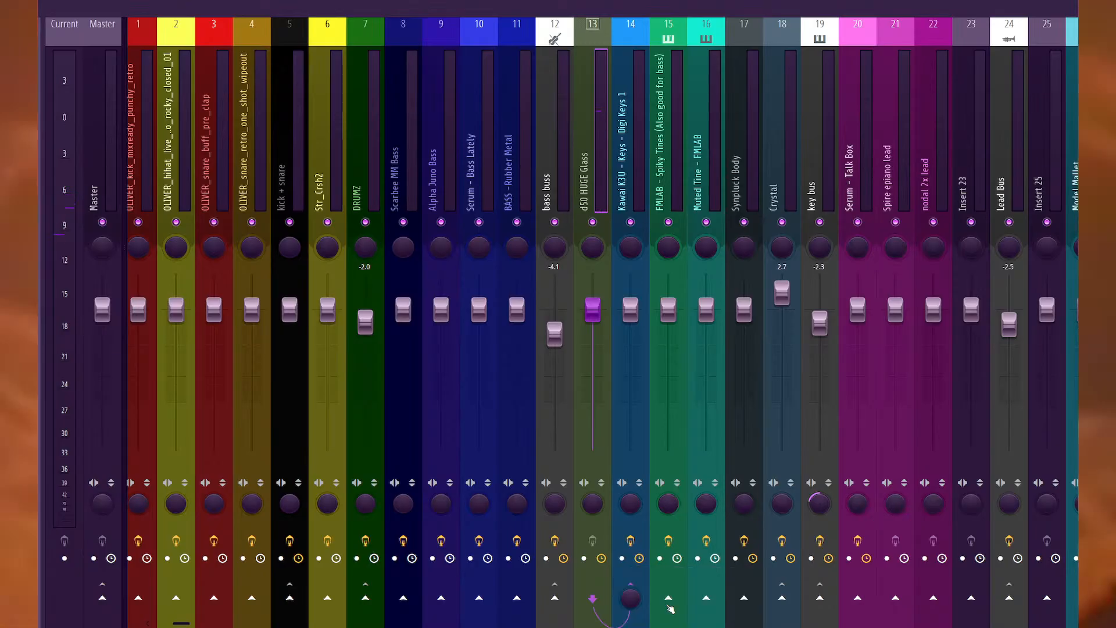
click(632, 181)
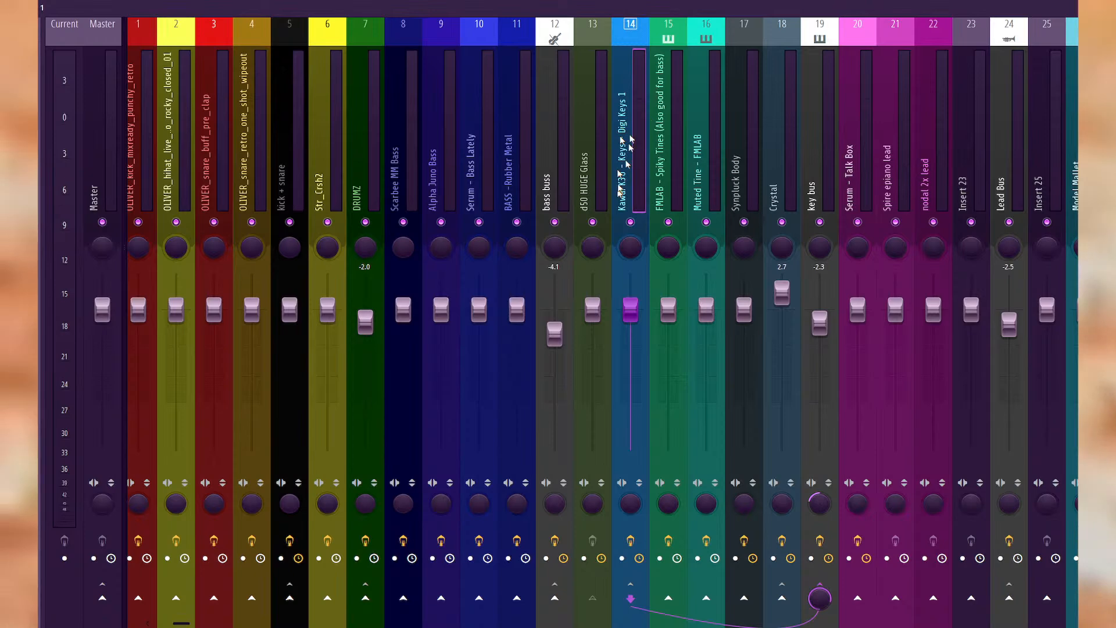
Route the d50 HUGE Glass track into MMorph's sidechain input in the processing connections of the Kawai K3U instance.
key(F6)
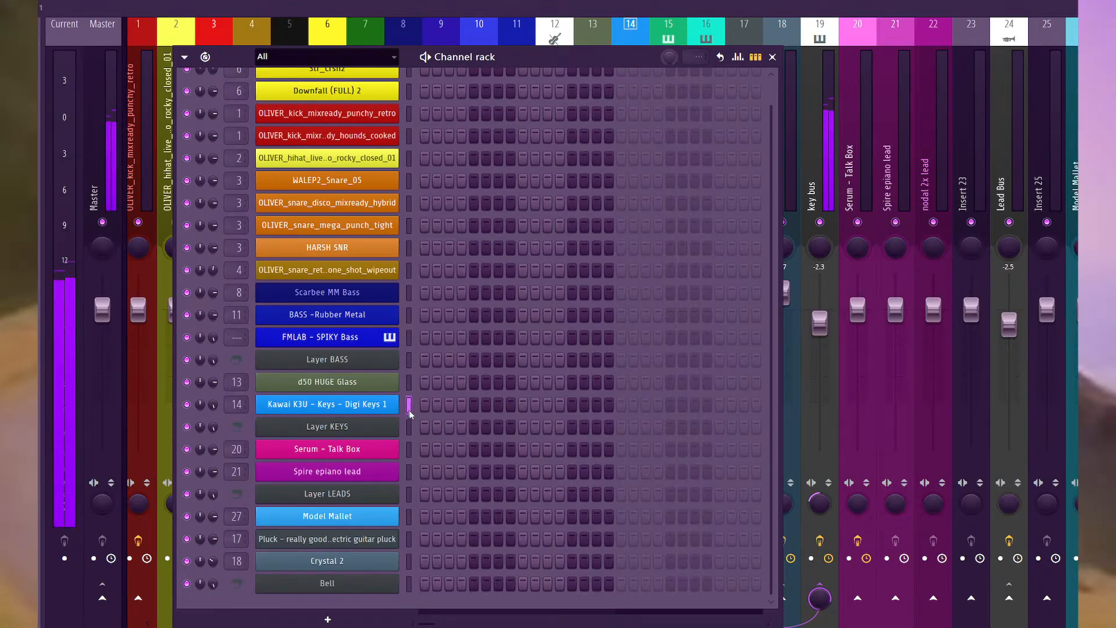
click(39, 123)
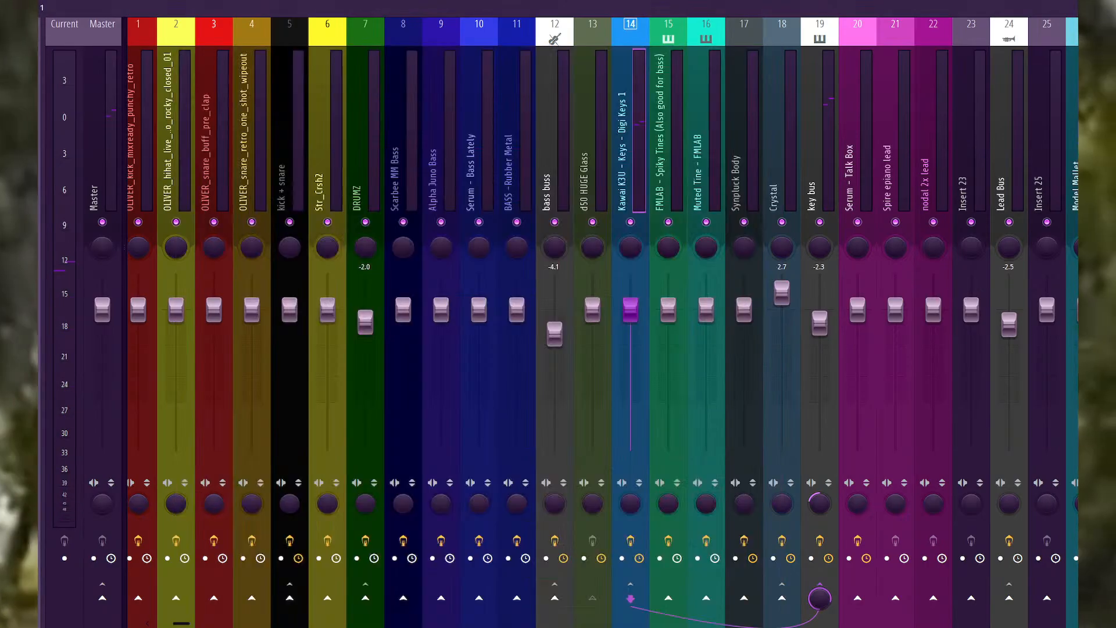
drag(308, 186, 369, 153)
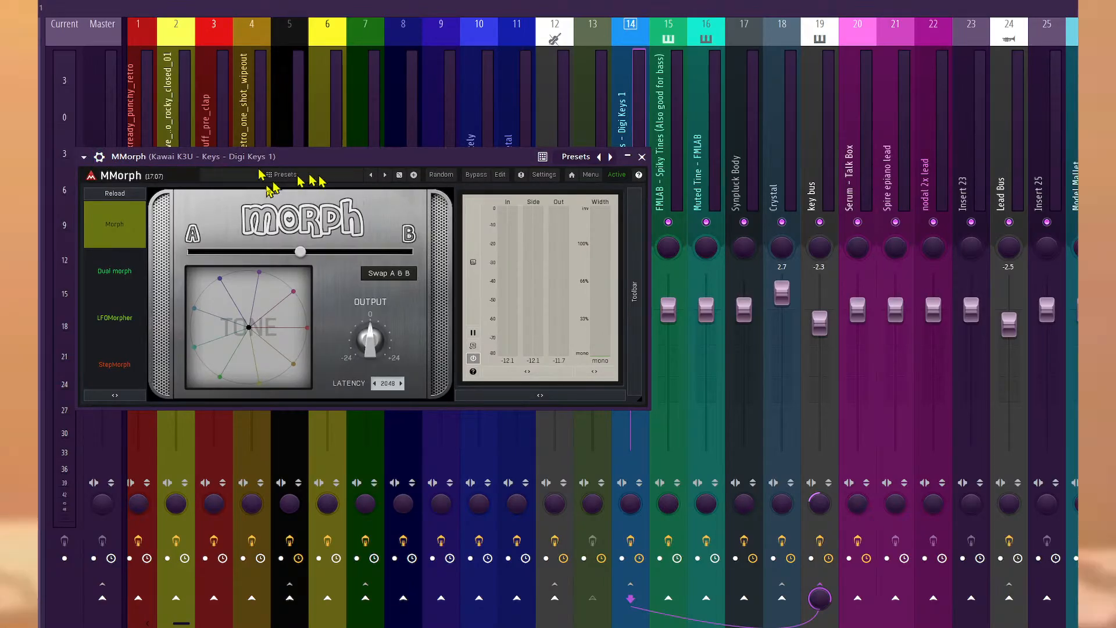
click(107, 158)
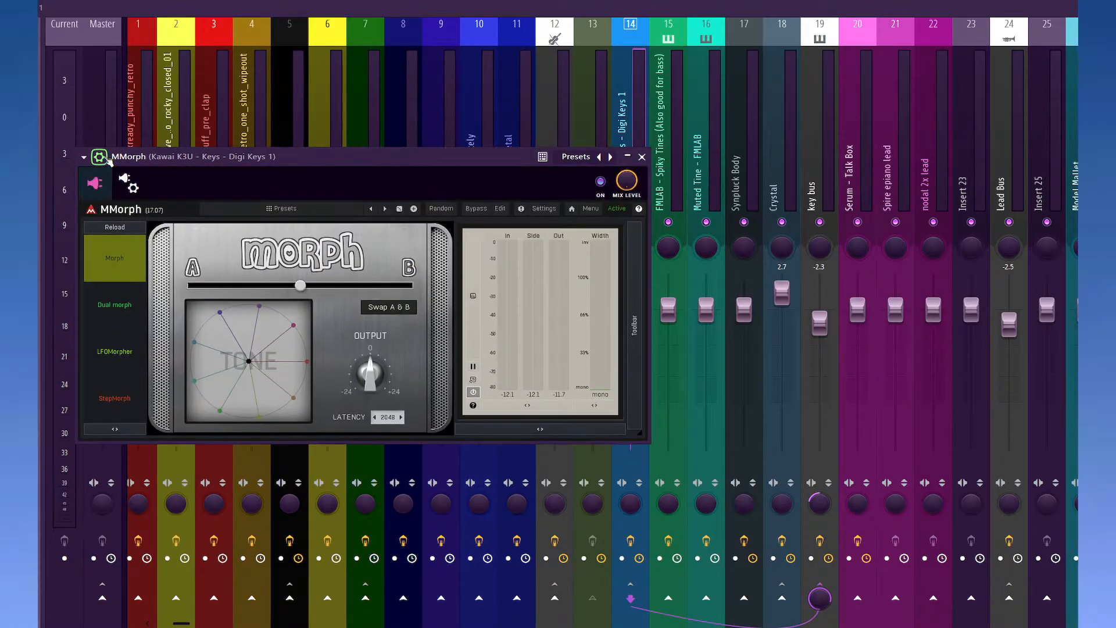
click(129, 183)
click(149, 215)
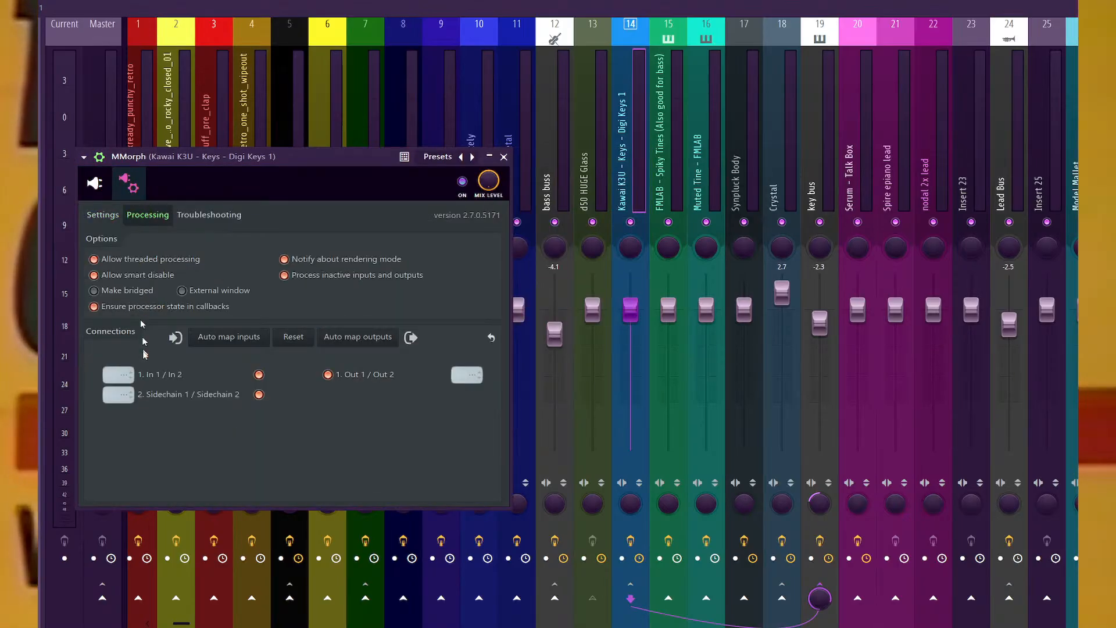
click(122, 395)
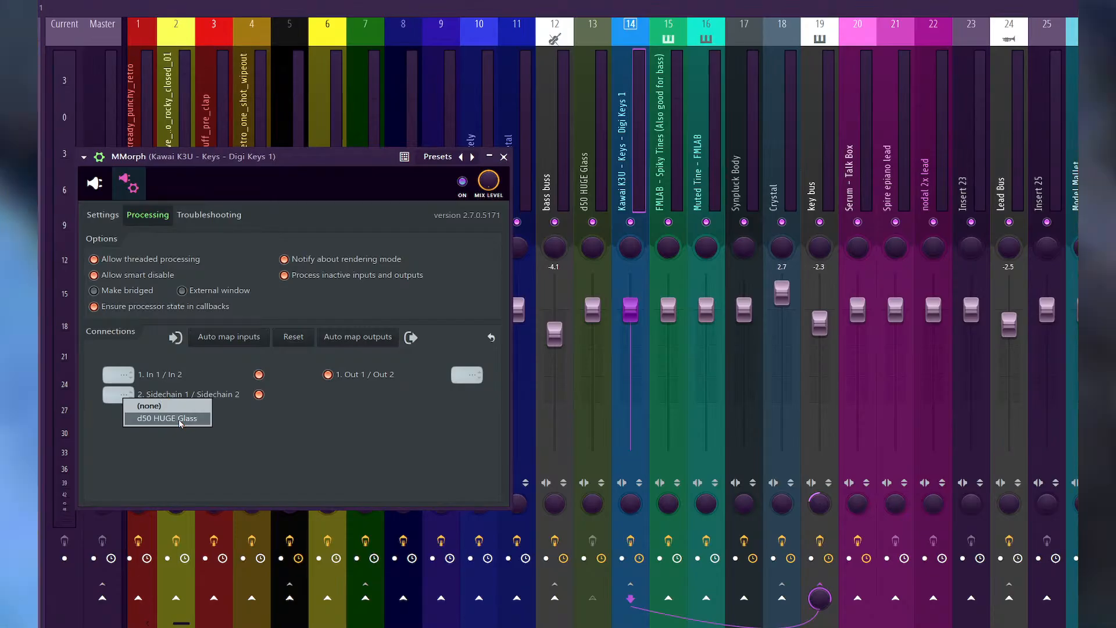
click(180, 419)
click(99, 192)
Check the d50 HUGE Glass channel on its own, and select the Layer KEYS channel to play both sounds together.
key(F6)
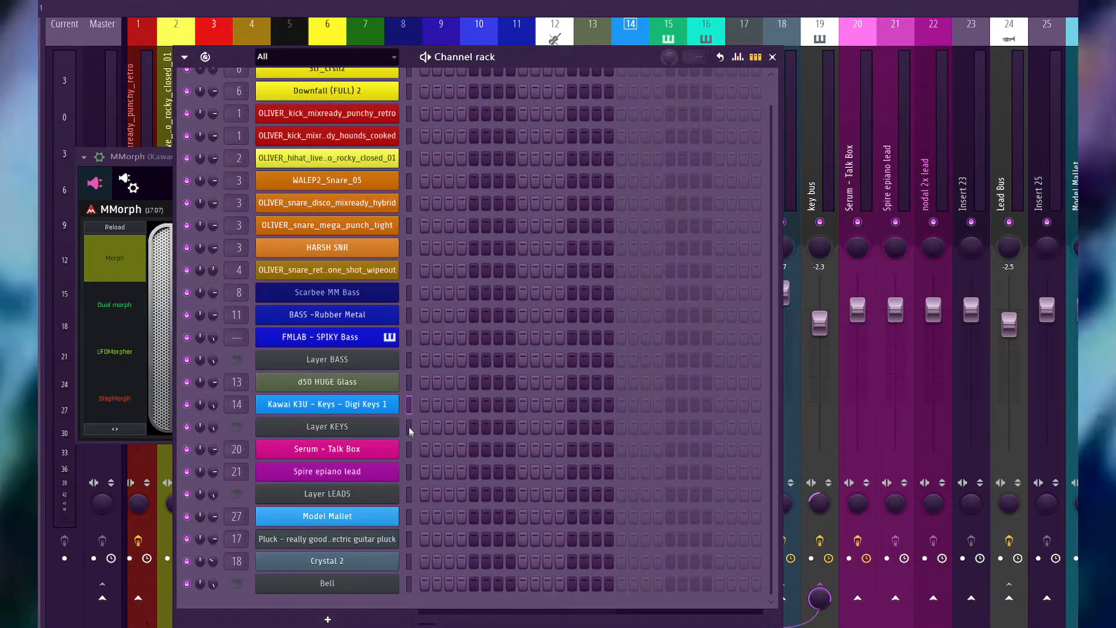
click(414, 382)
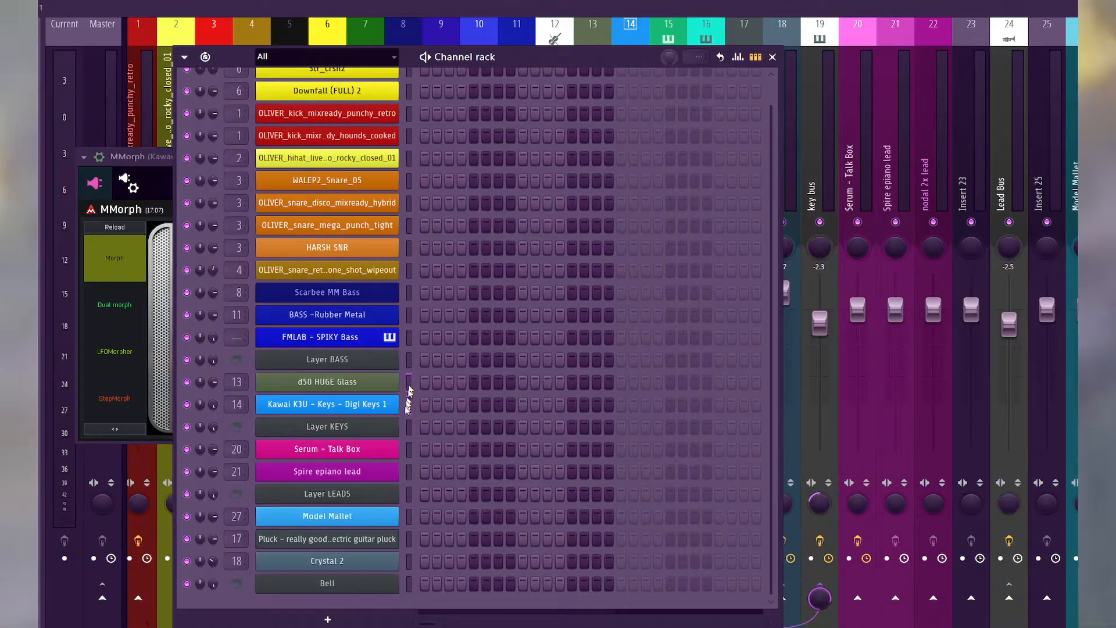
click(408, 428)
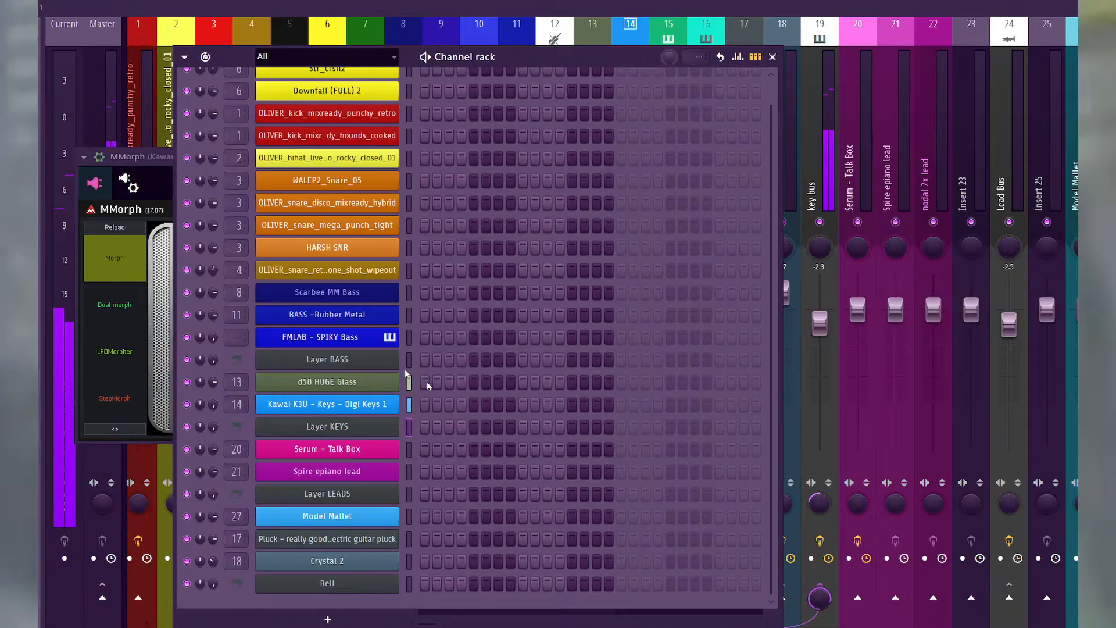
Sweep MMorph's slider between A and B and move the Tone pad point, leaving both near the centre.
click(163, 191)
drag(306, 171, 313, 189)
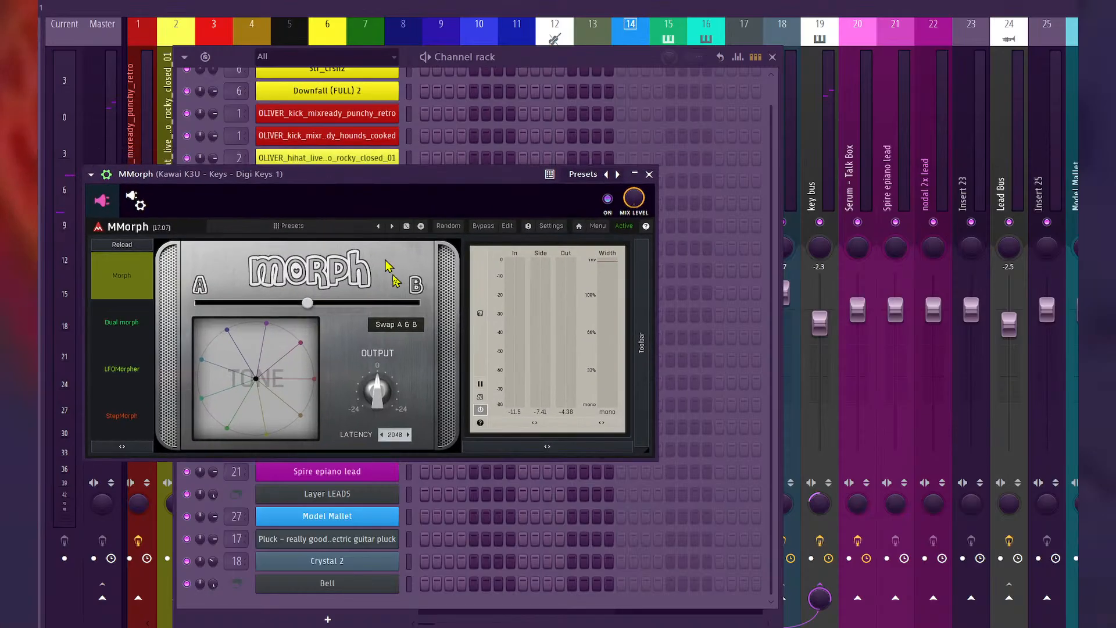
mouse_move(309, 305)
mouse_down()
mouse_move(196, 303)
mouse_move(419, 303)
mouse_move(308, 304)
mouse_up()
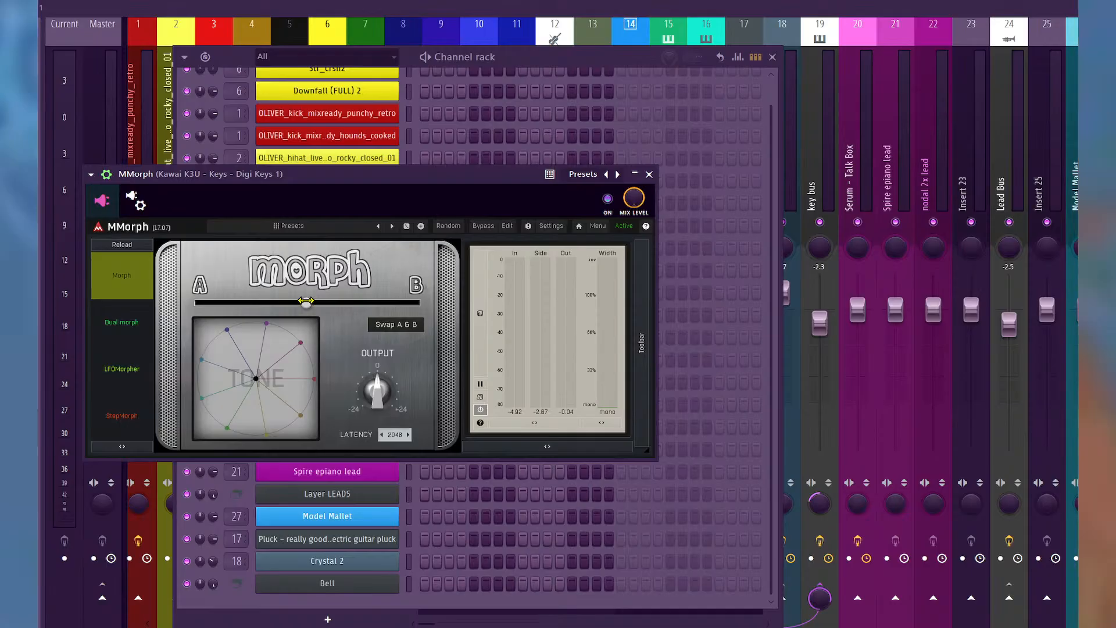
drag(305, 301, 257, 379)
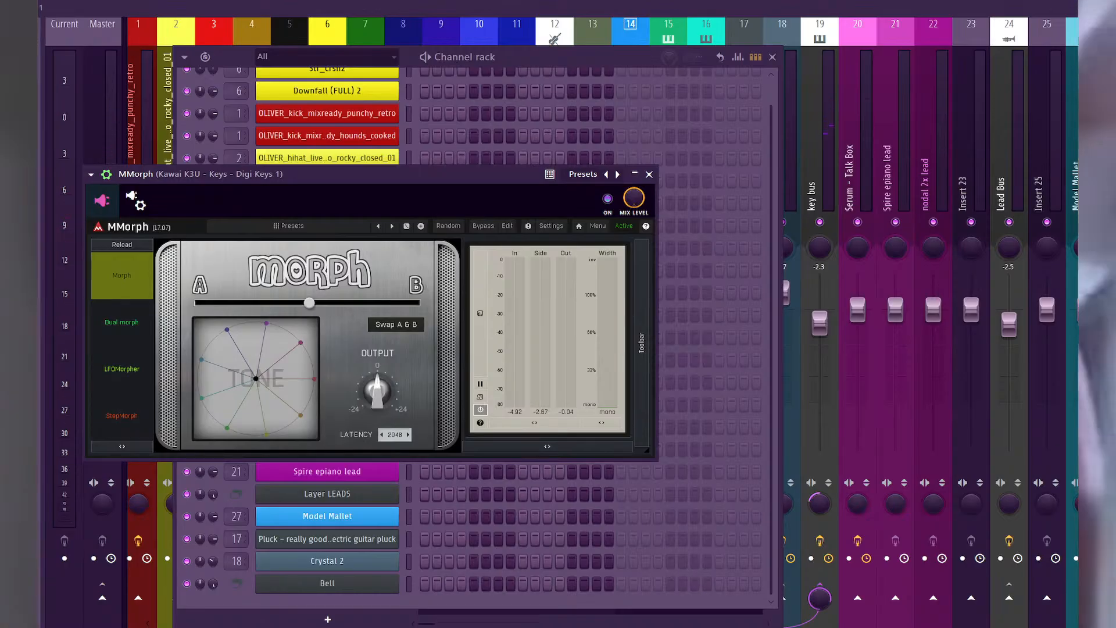
drag(256, 378, 228, 332)
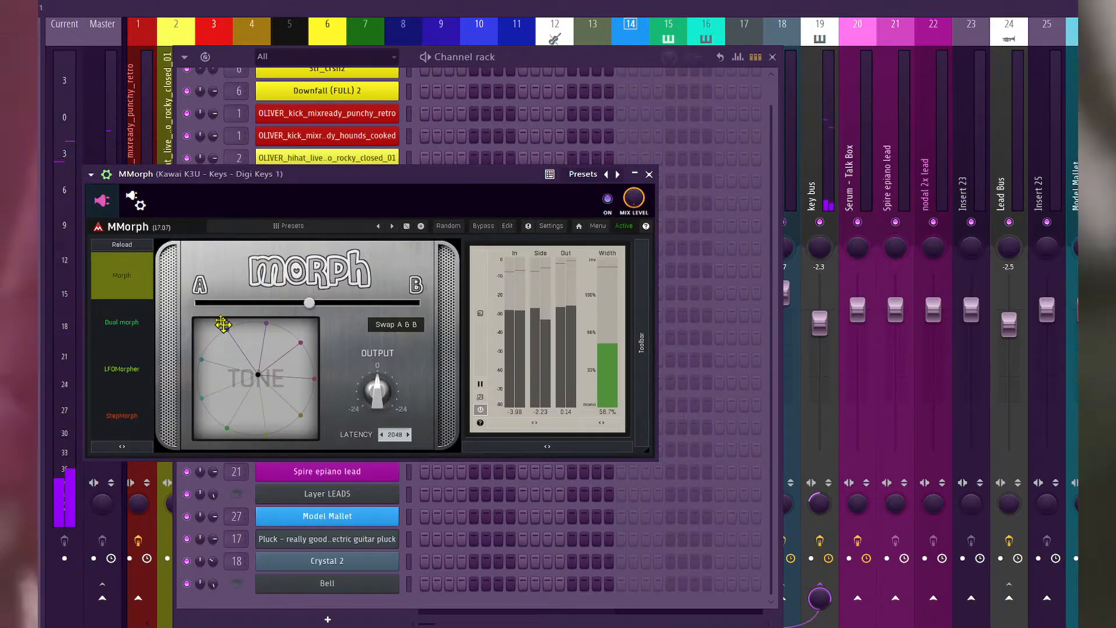
Try swapping sources A and B and changing the output level in MMorph.
click(399, 329)
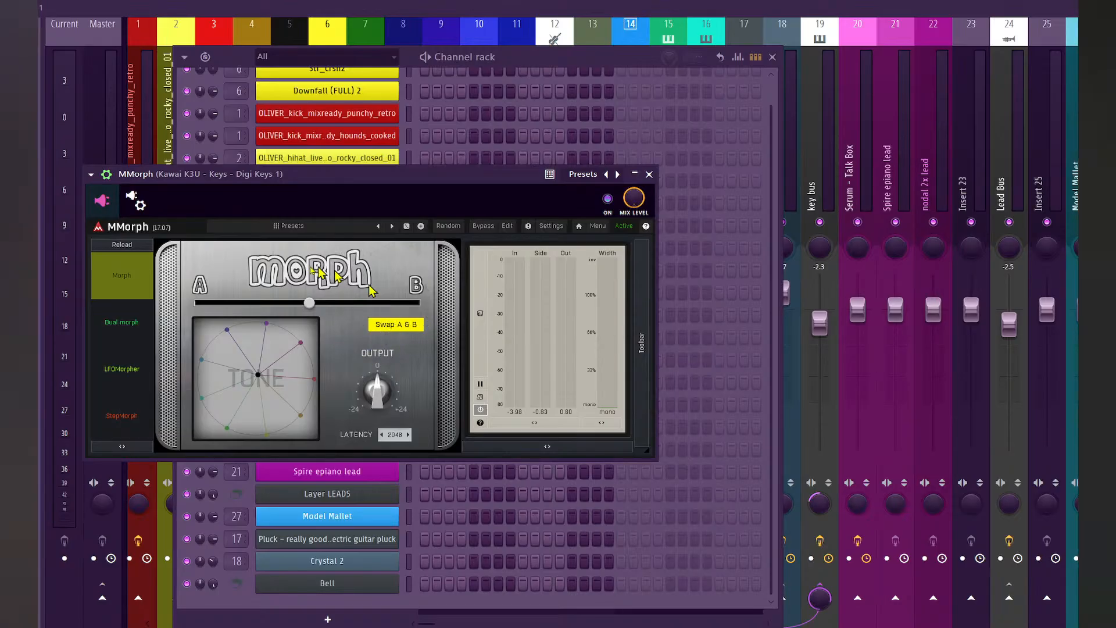
click(392, 330)
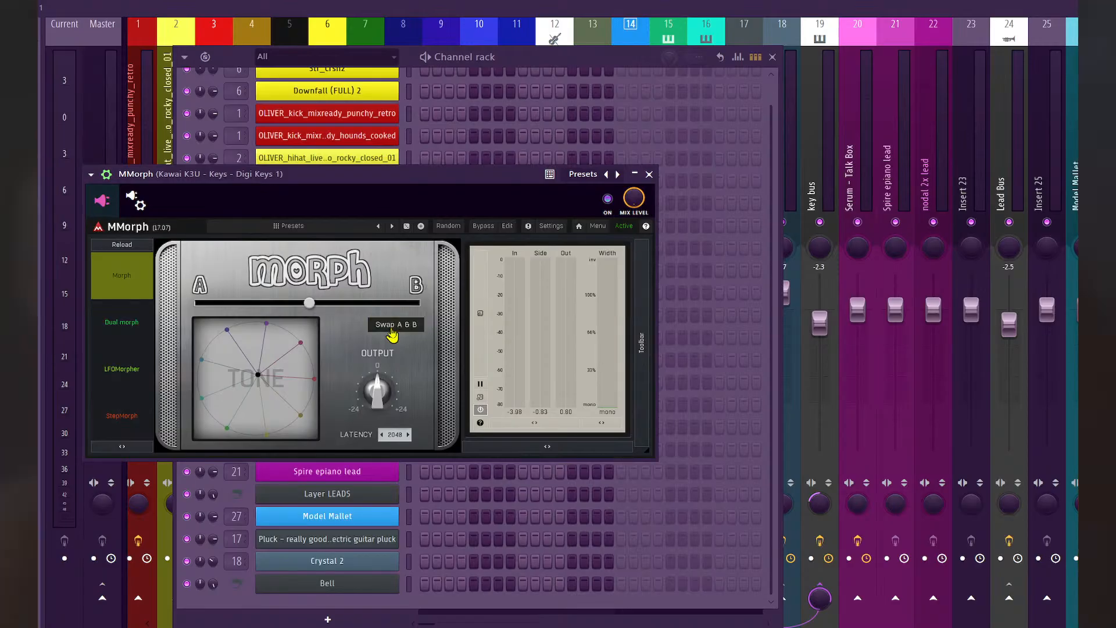
mouse_move(377, 392)
mouse_down()
mouse_move(378, 465)
mouse_move(378, 319)
mouse_move(377, 392)
mouse_up()
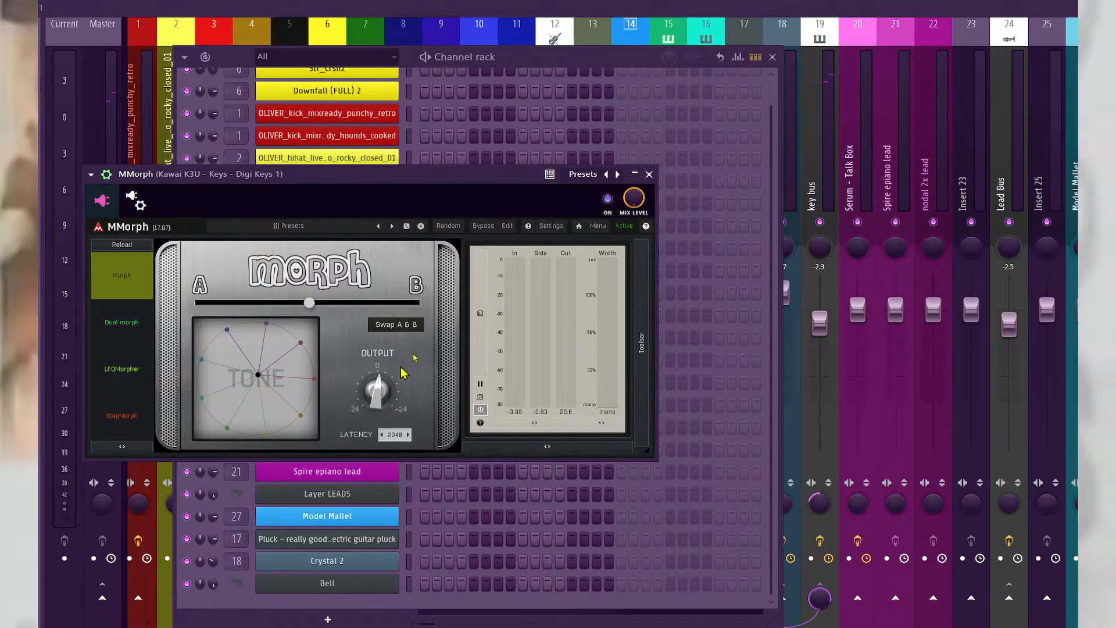
Move the key bus mixer track to insert 15, directly after the Kawai K3U track.
click(541, 16)
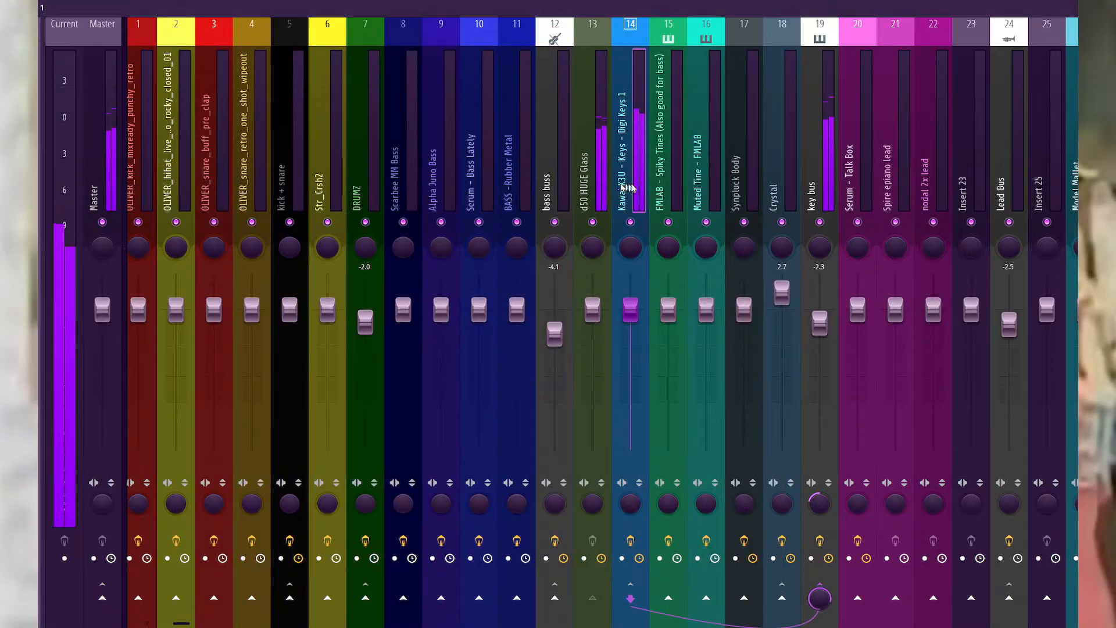
click(814, 166)
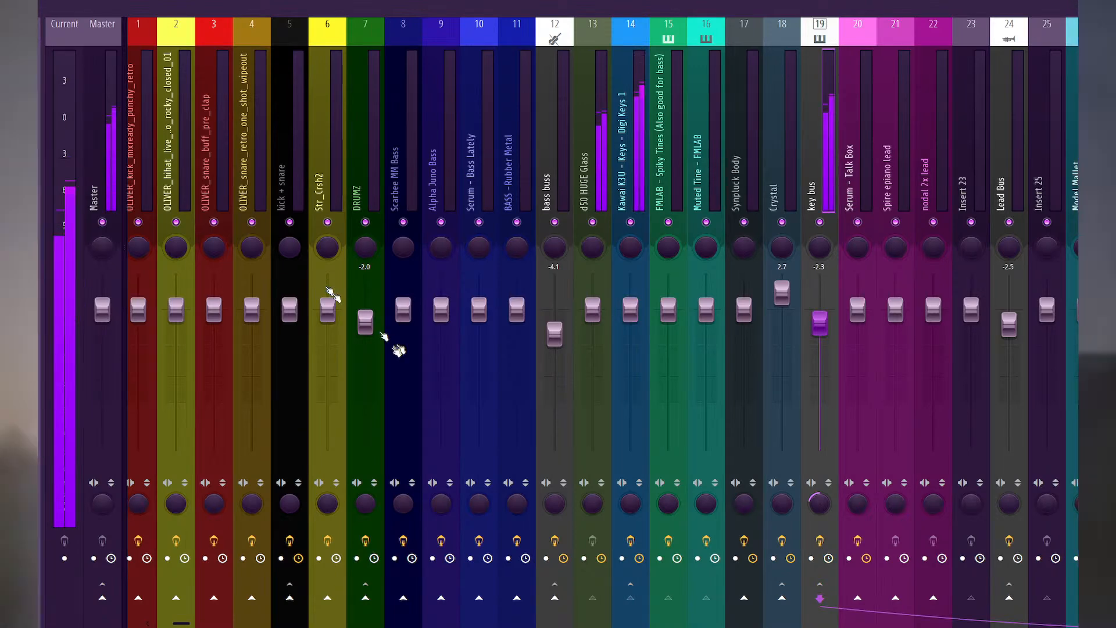
key(F6)
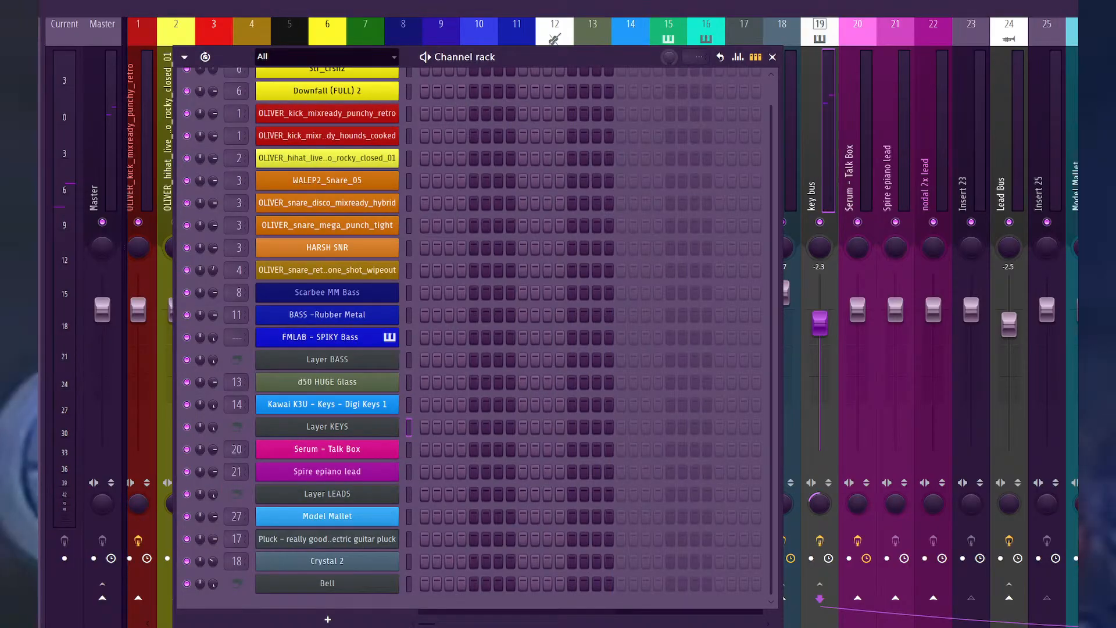
key(F6)
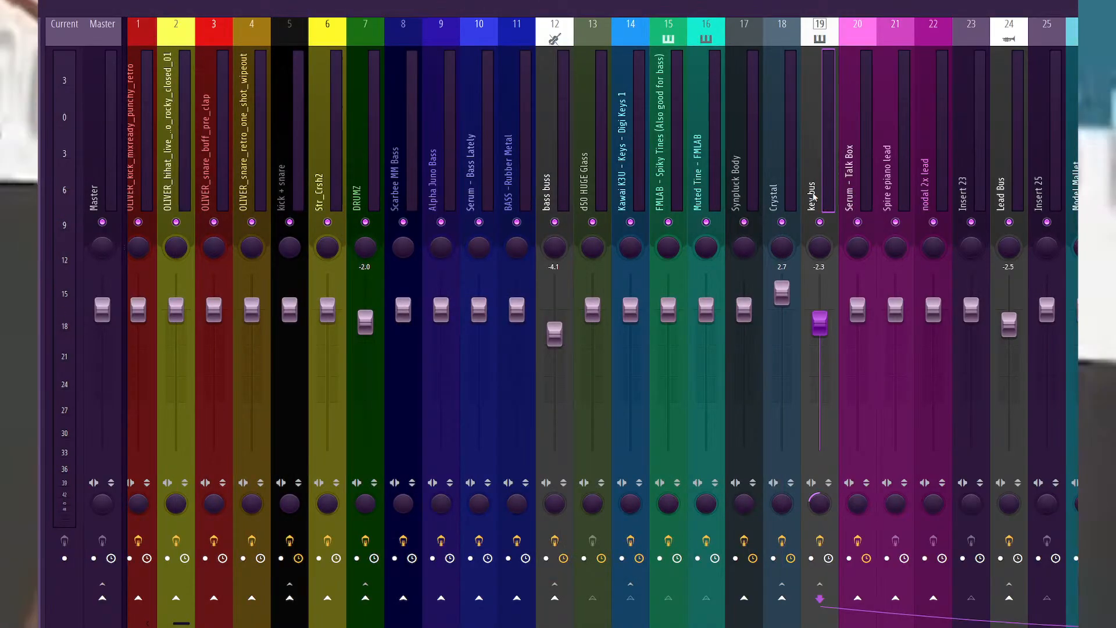
drag(813, 198, 668, 186)
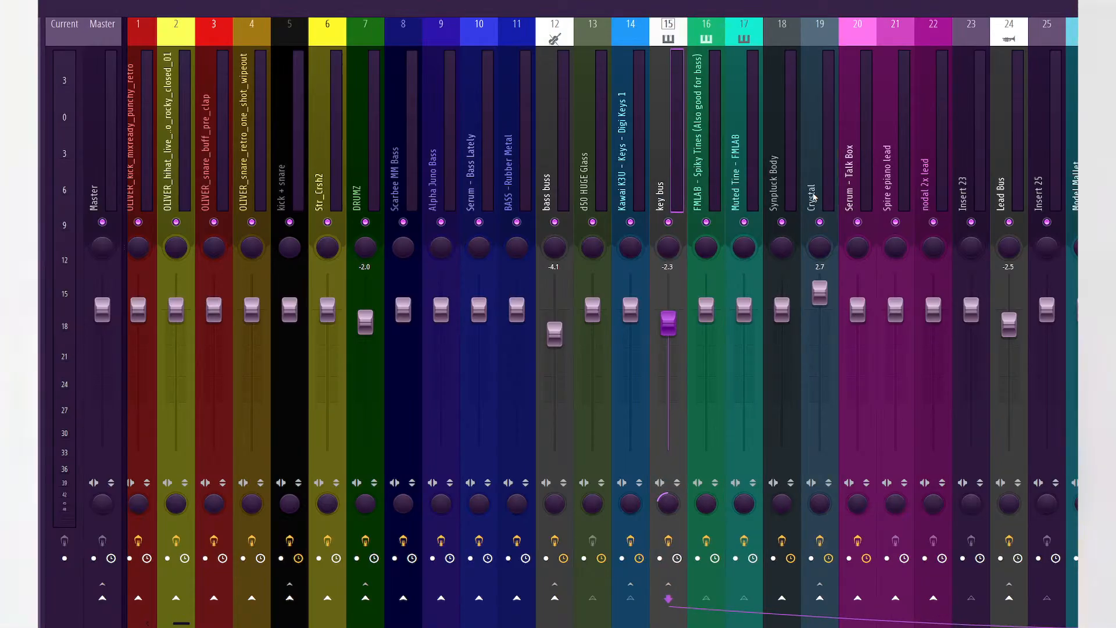
Set MMorph's output to 0.00 dB on the Kawai K3U track, and check the key bus and Layer KEYS selection.
click(630, 142)
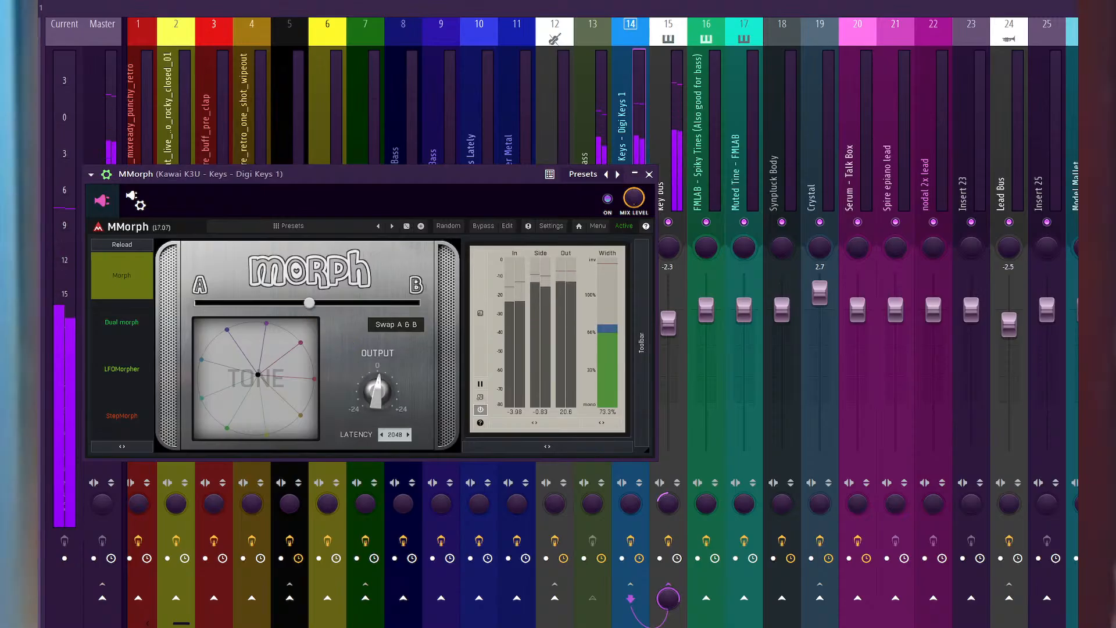
drag(377, 390, 377, 420)
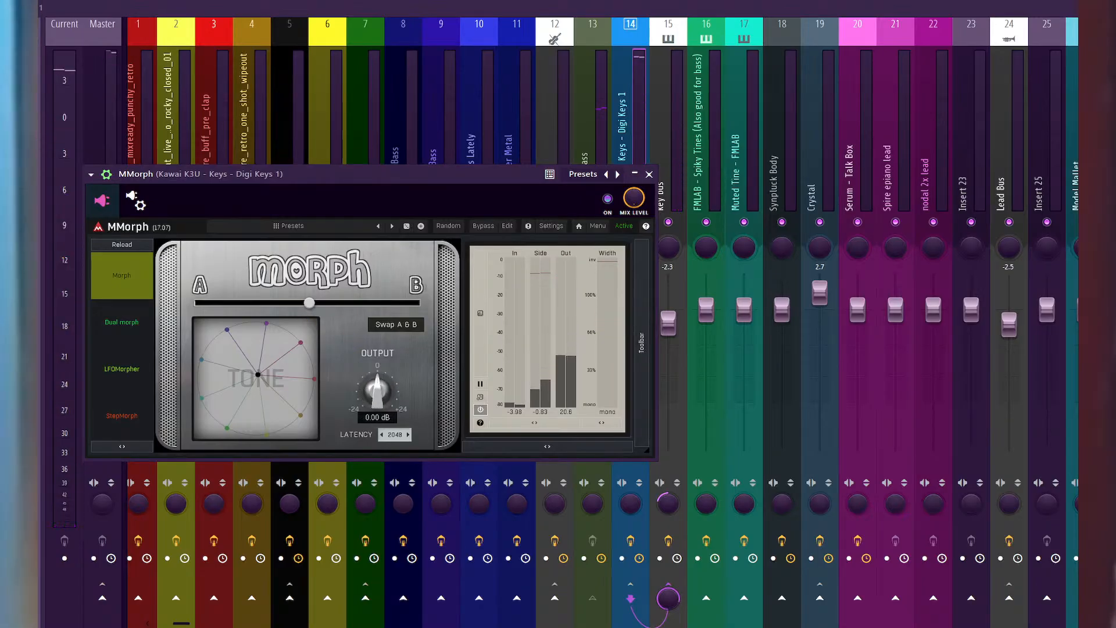
click(730, 151)
click(664, 149)
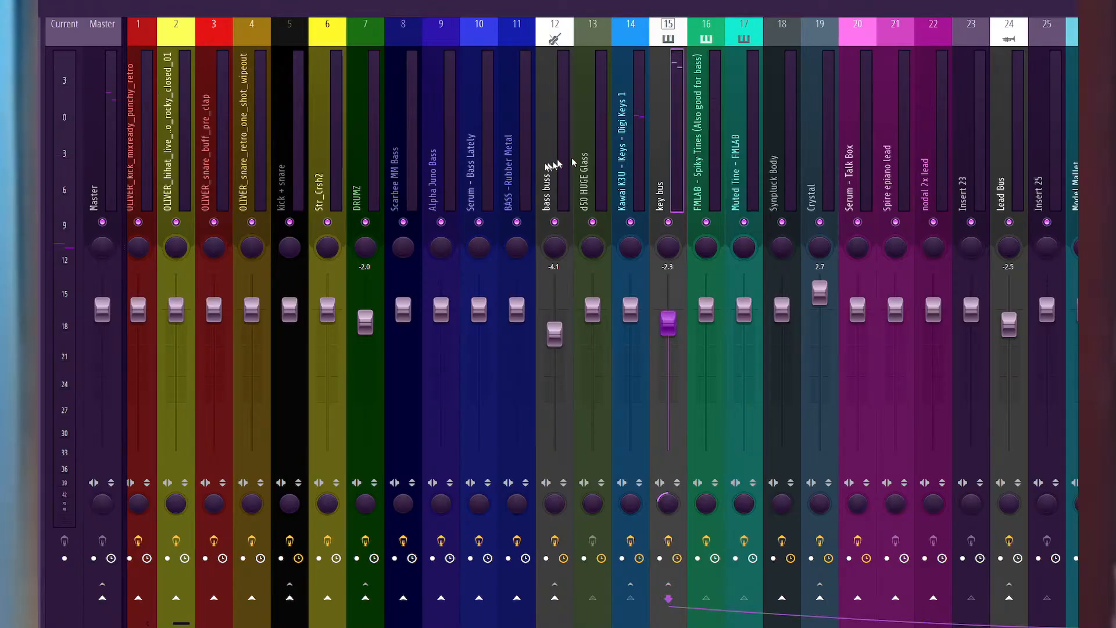
key(F6)
click(409, 427)
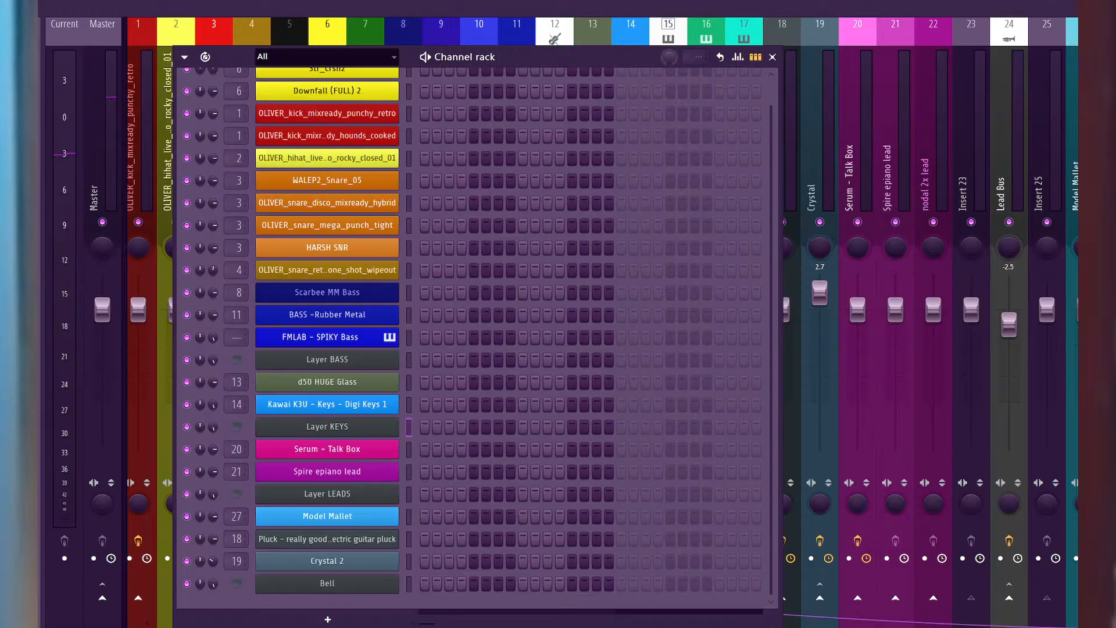
Try the MMorph latency values 2048, 512 and 256 while playing the layered keys.
click(694, 10)
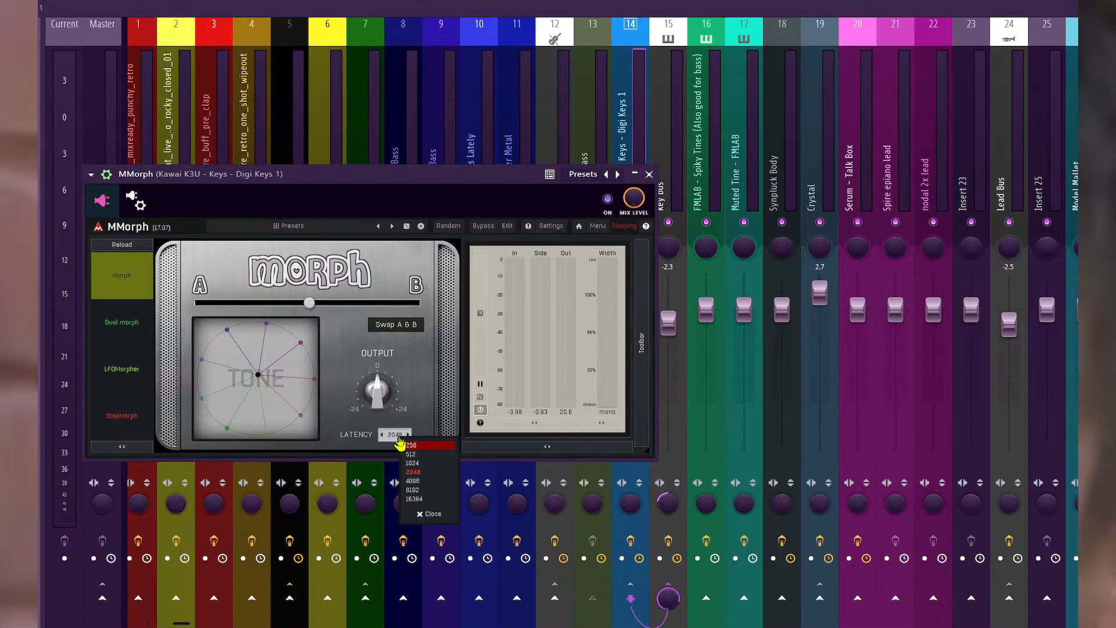
click(420, 472)
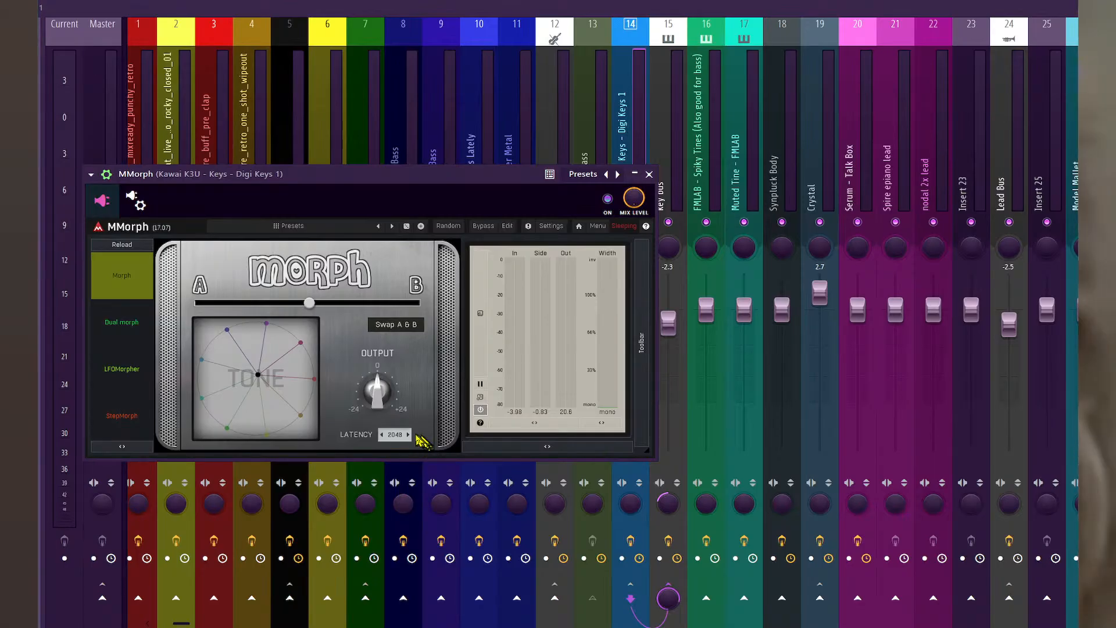
key(space)
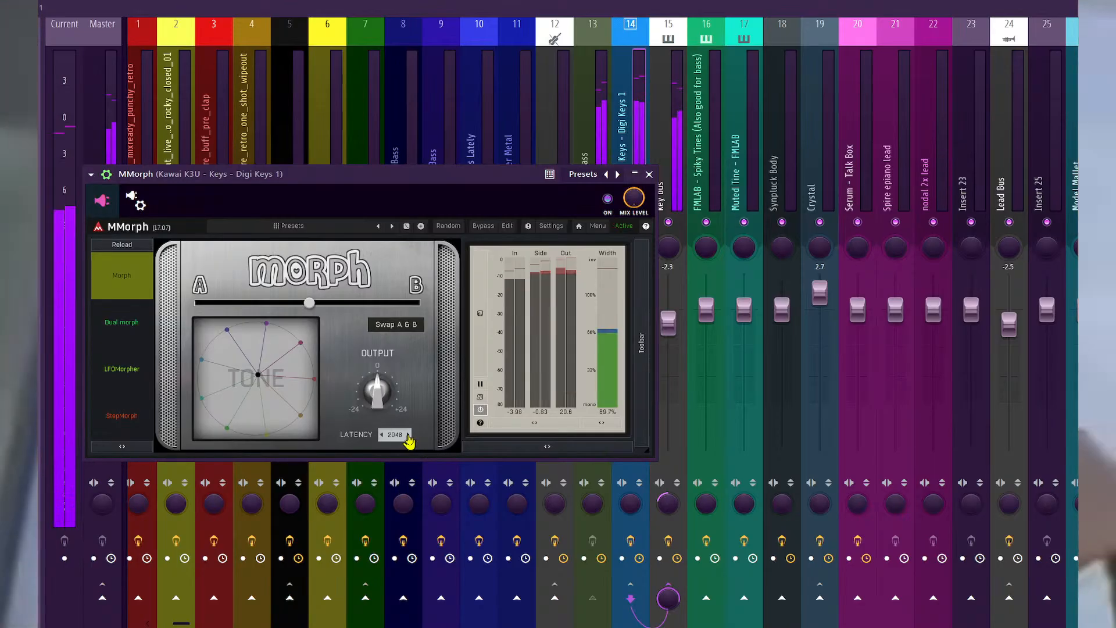
click(395, 434)
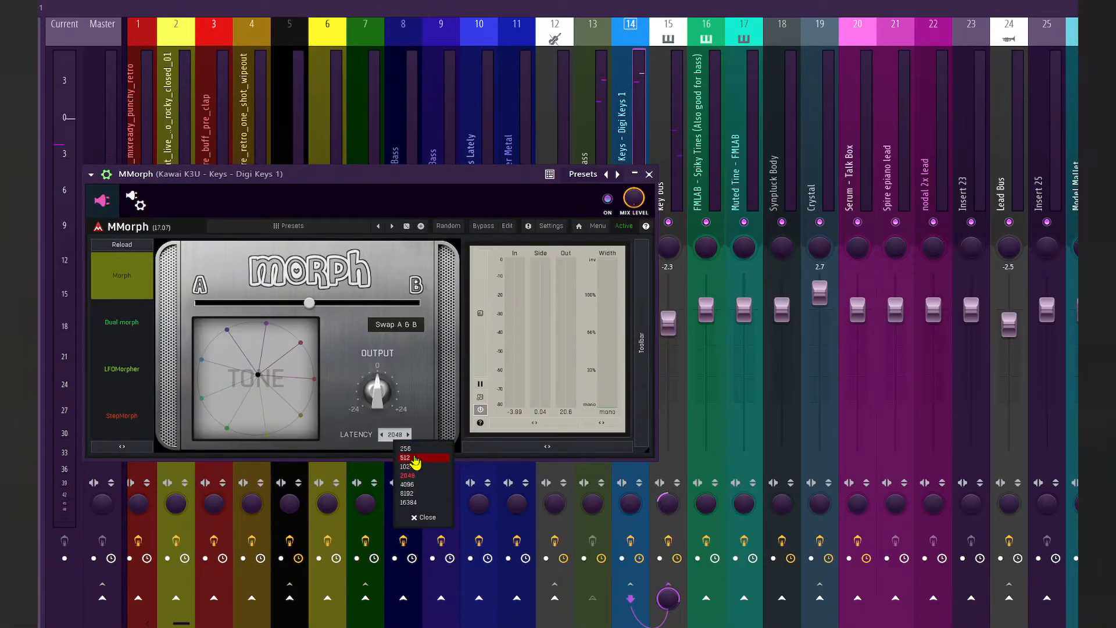
click(415, 459)
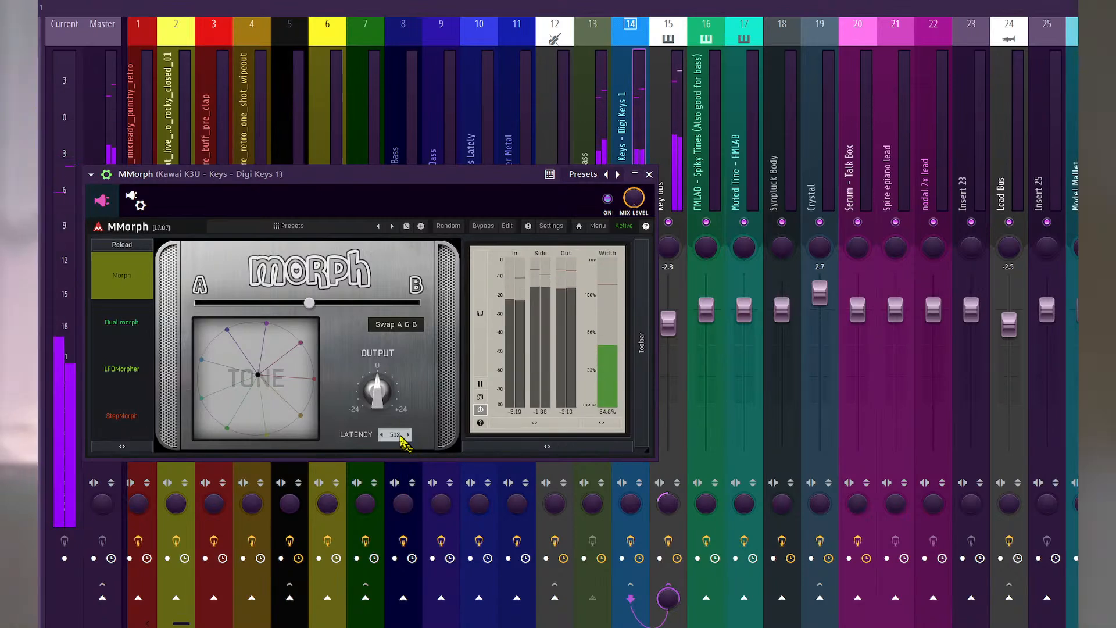
click(400, 437)
click(412, 443)
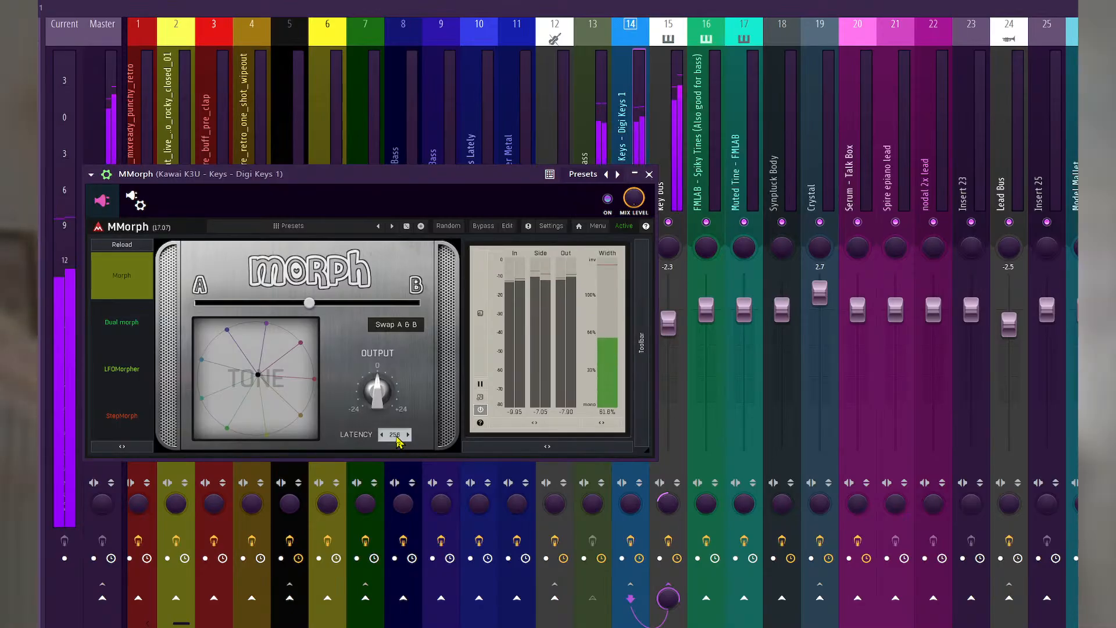
Compare the 2048 and 16384 latency values in MMorph, and set the latency to 4096.
click(399, 437)
click(413, 472)
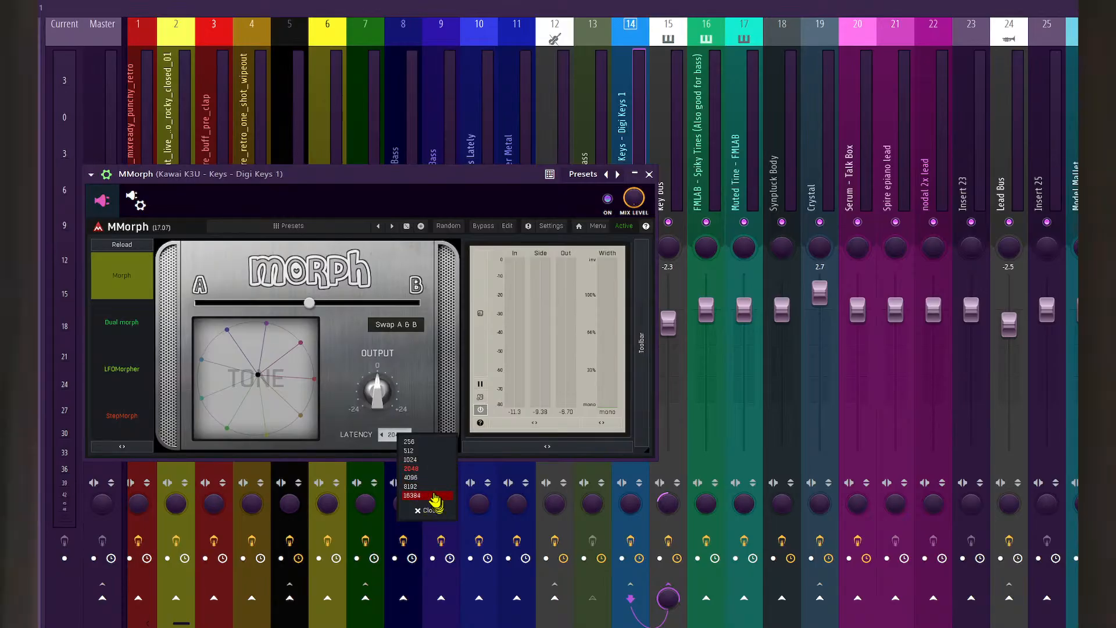
click(434, 495)
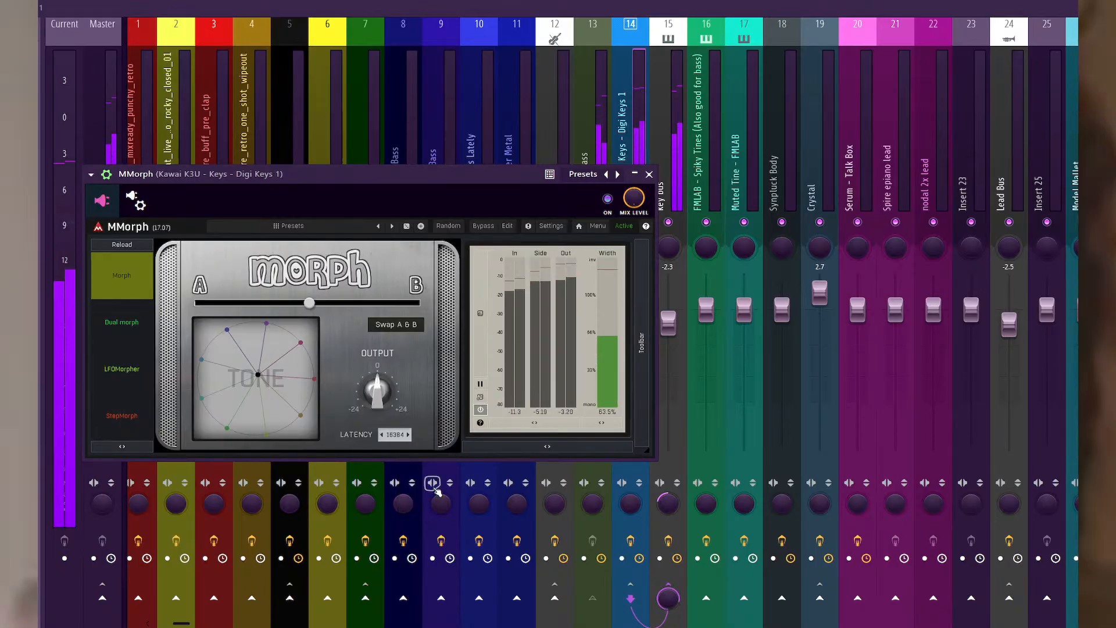
click(401, 436)
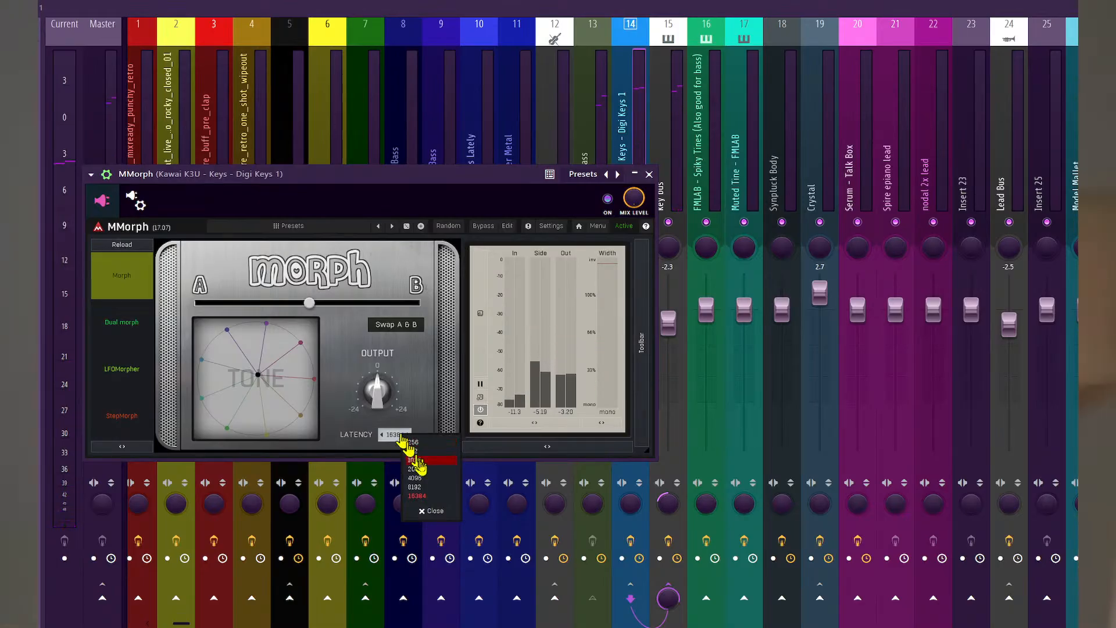
click(415, 478)
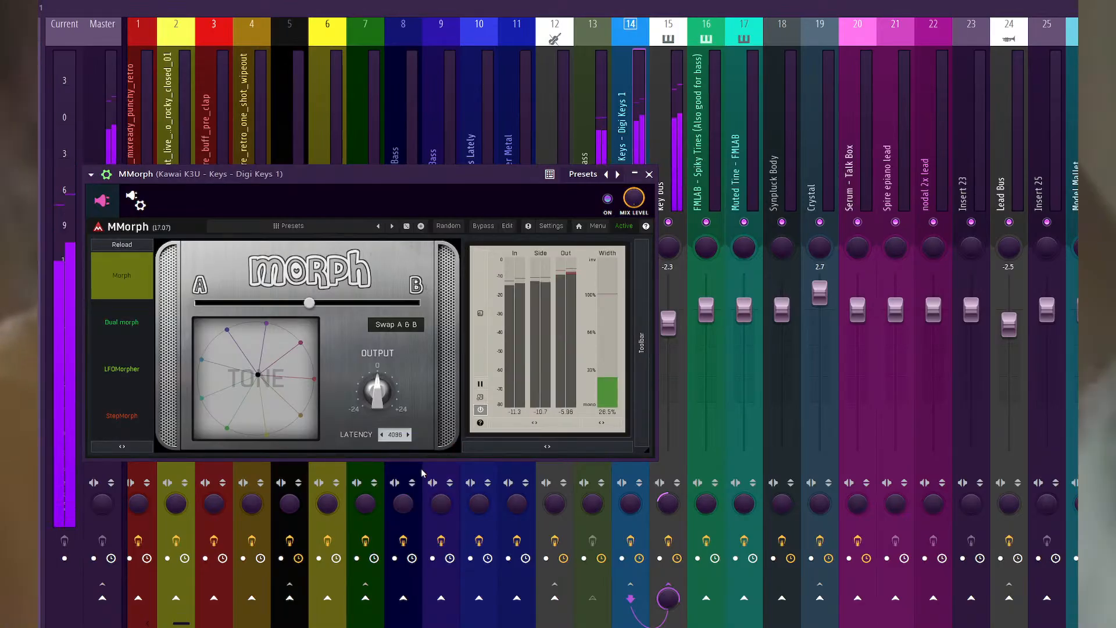
Compare the 2048 and 1024 latency values in MMorph while playing the layered keys, and set the latency to 2048.
click(401, 435)
click(423, 468)
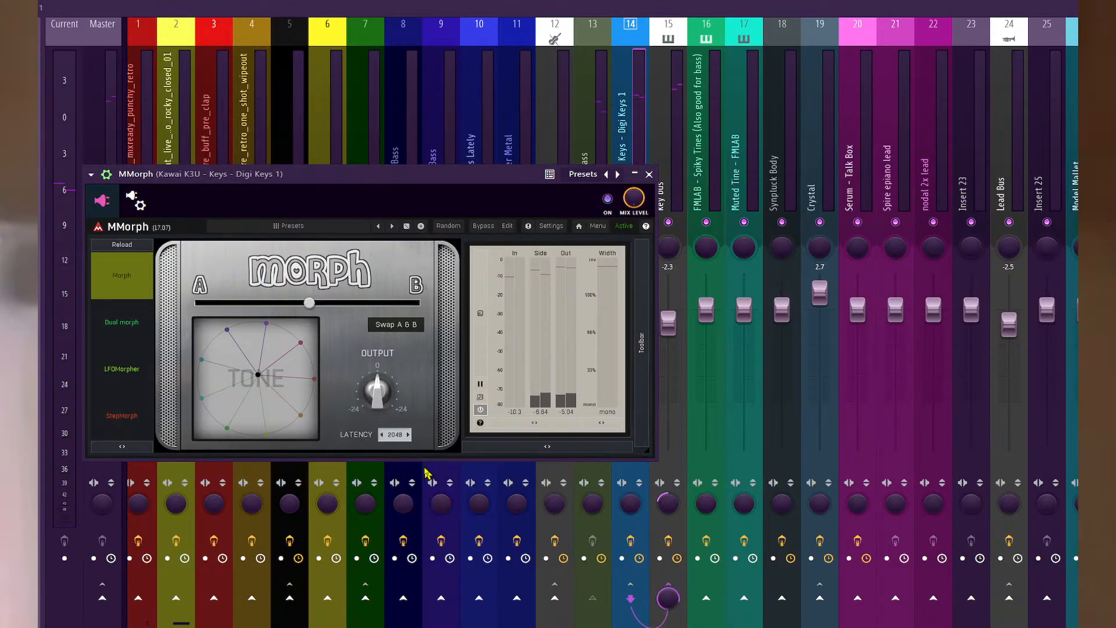
click(401, 436)
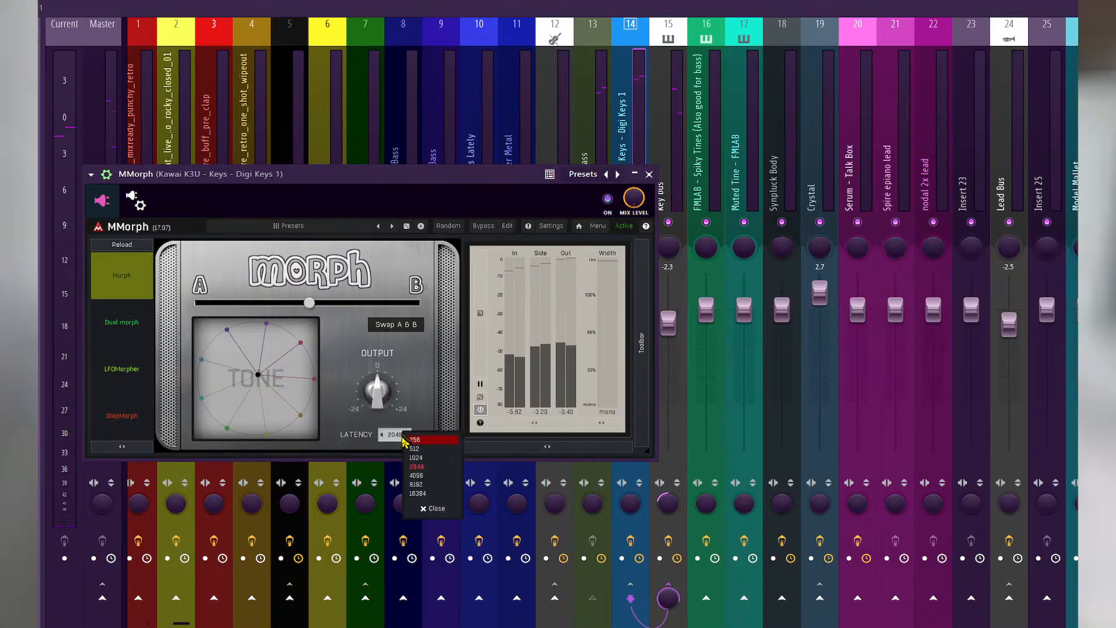
click(426, 459)
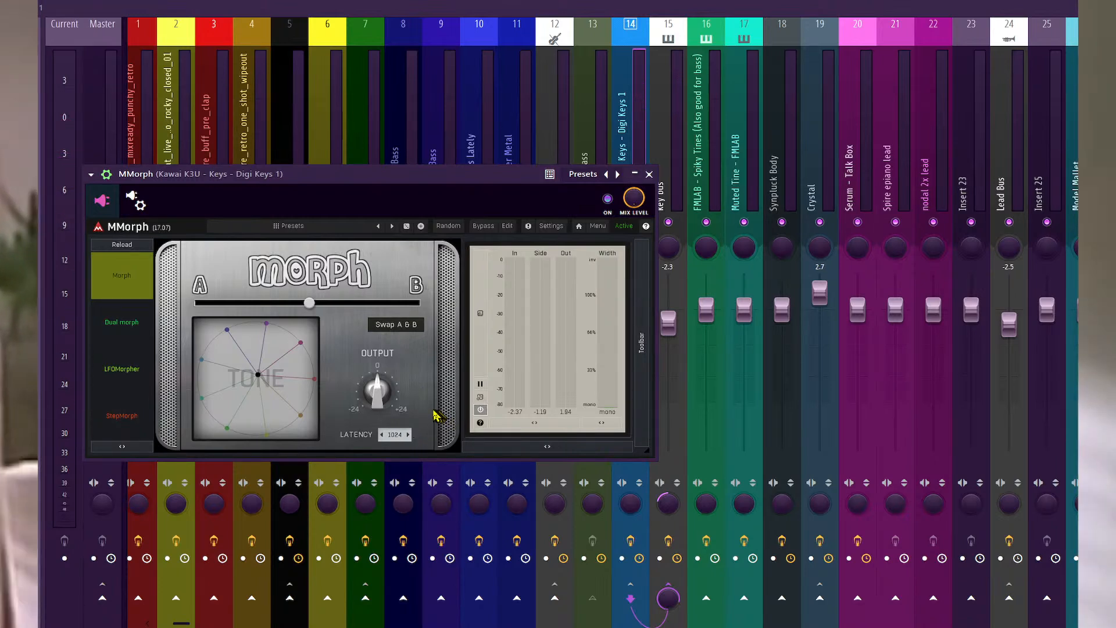
click(407, 434)
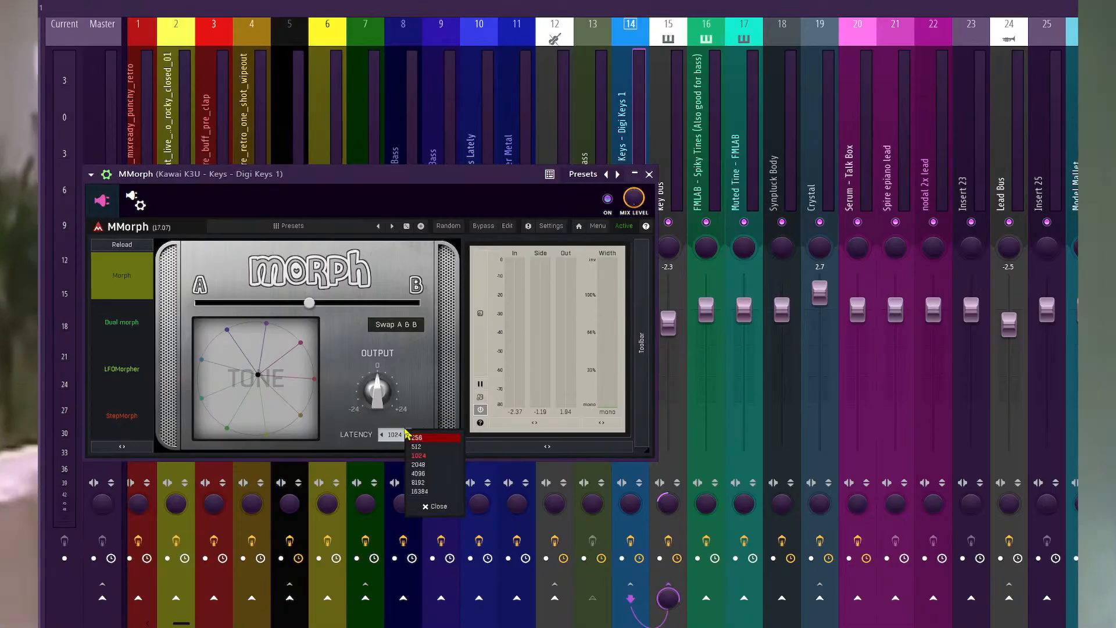
click(426, 465)
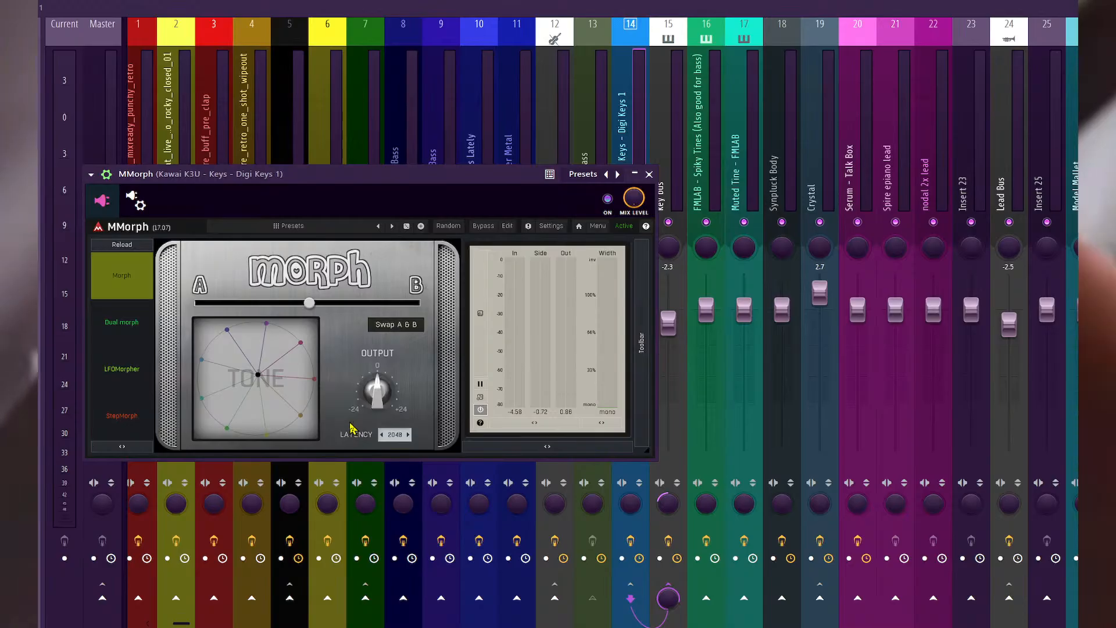
key(space)
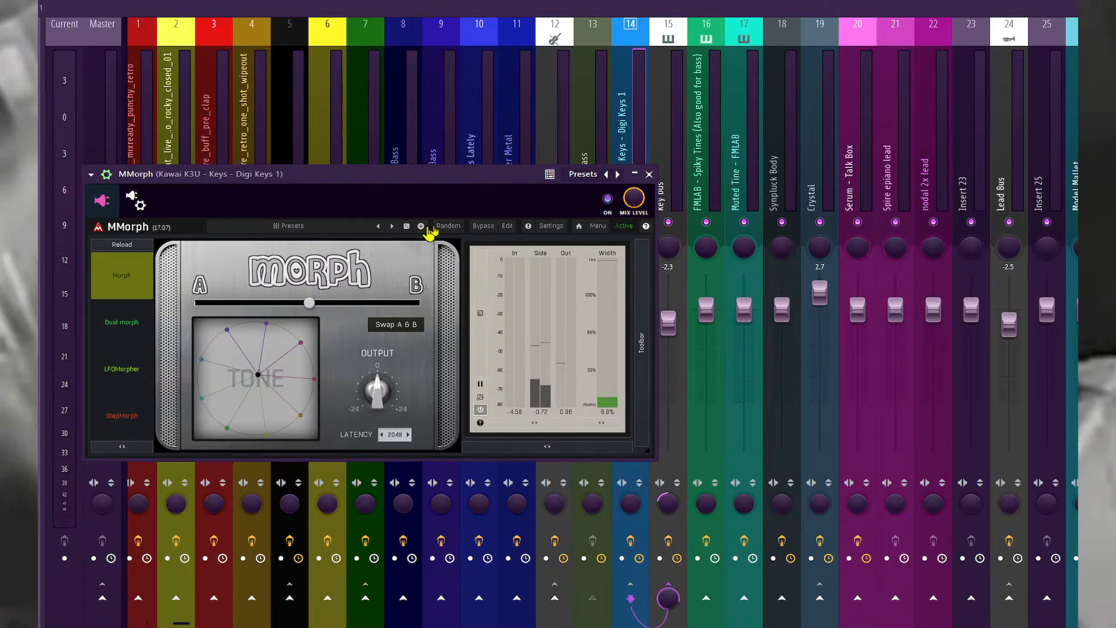
Try LR encoding in MMorph's global edit settings while playing the keys, and disable it again.
click(506, 226)
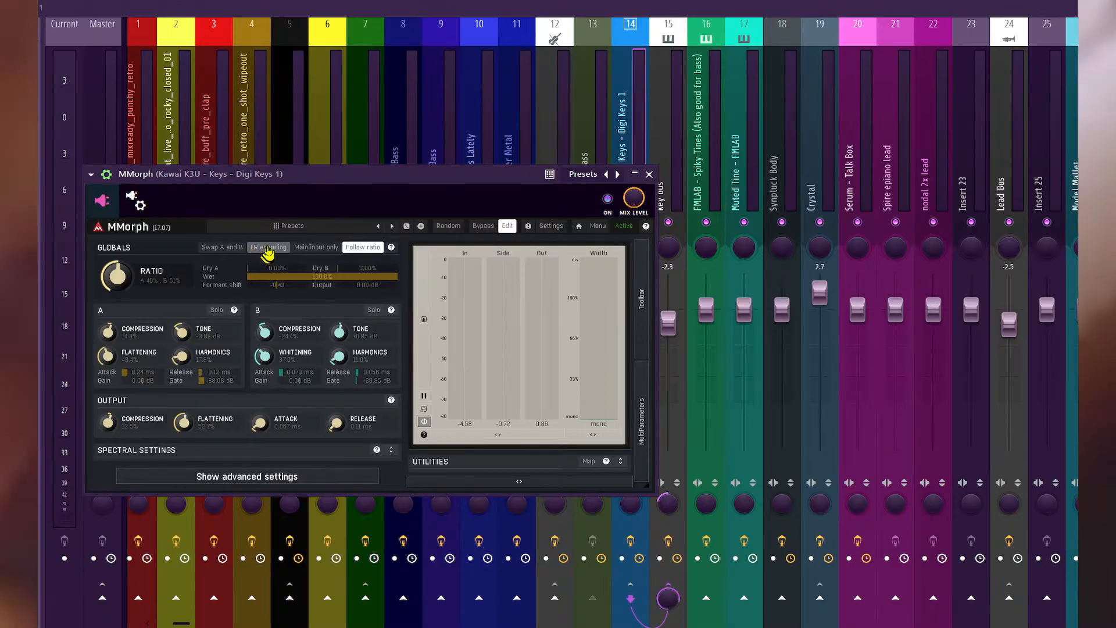
key(space)
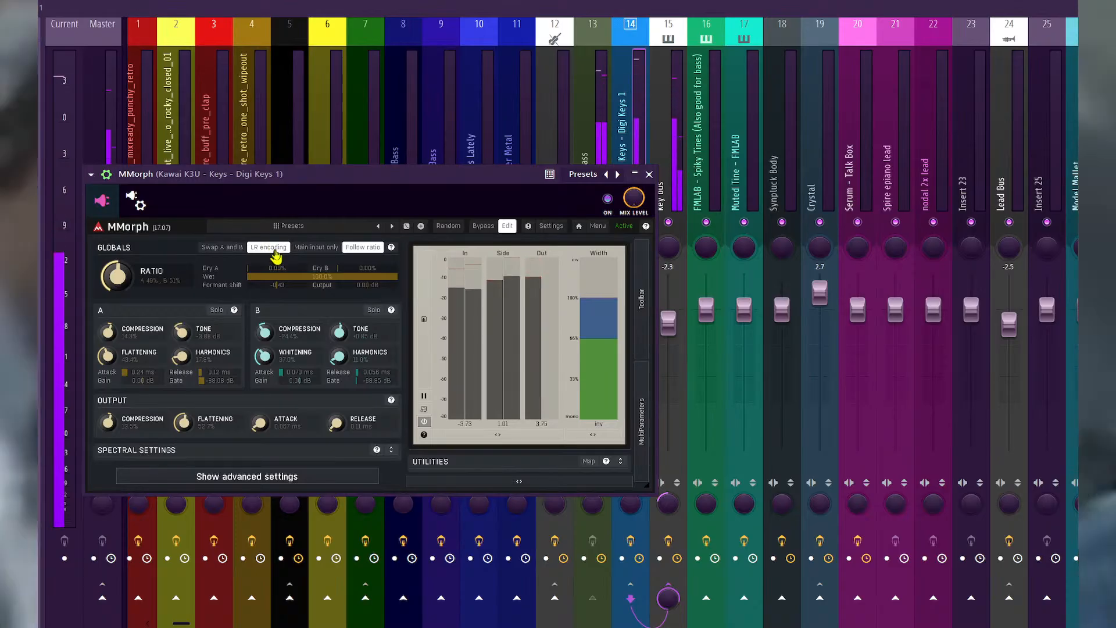
click(275, 255)
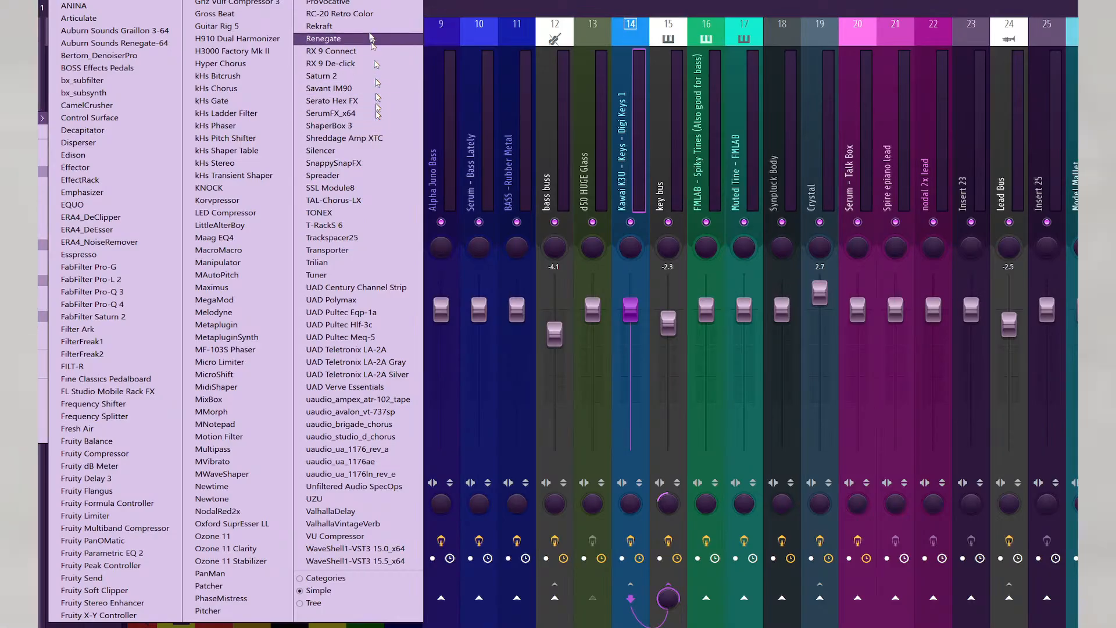
Add a stereo imaging effect and TAL-Chorus-LX to the Kawai K3U mixer track, and close their windows.
click(349, 189)
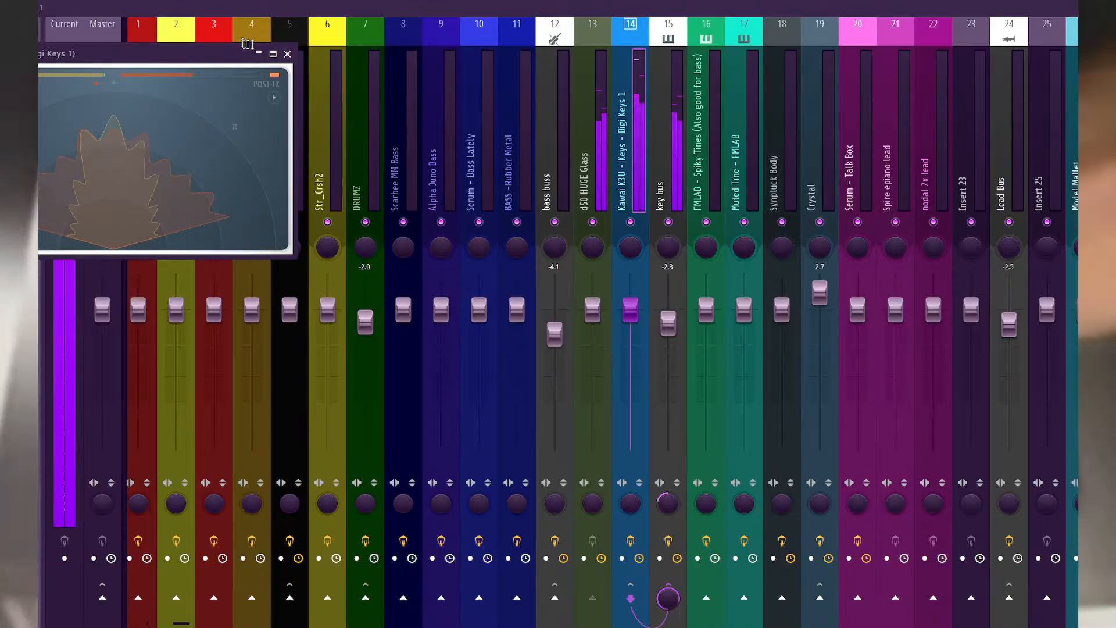
click(287, 54)
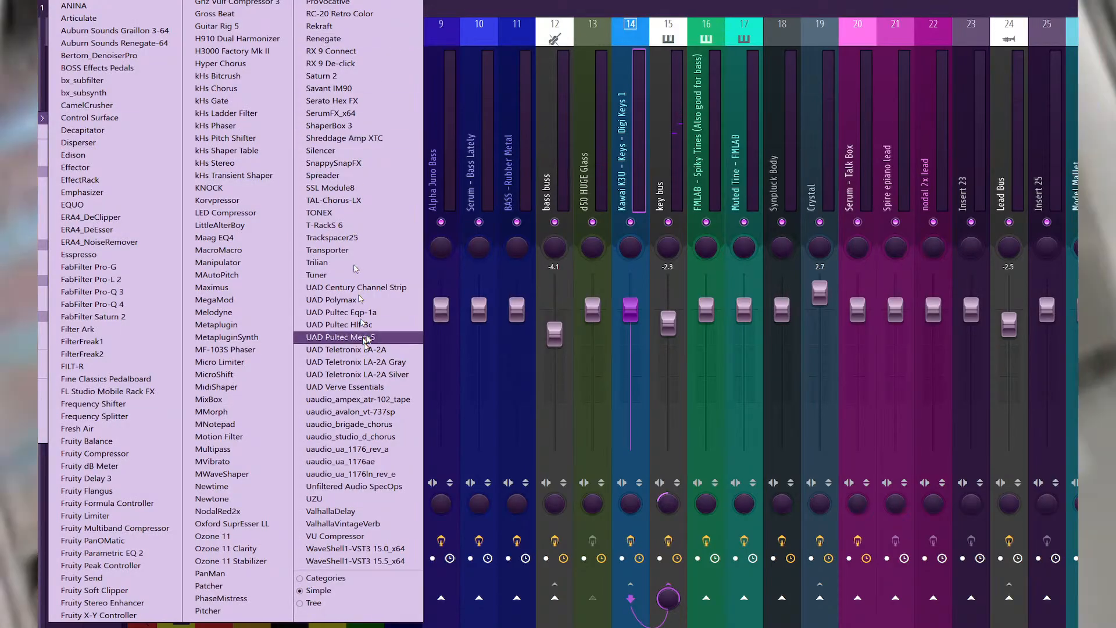
click(362, 200)
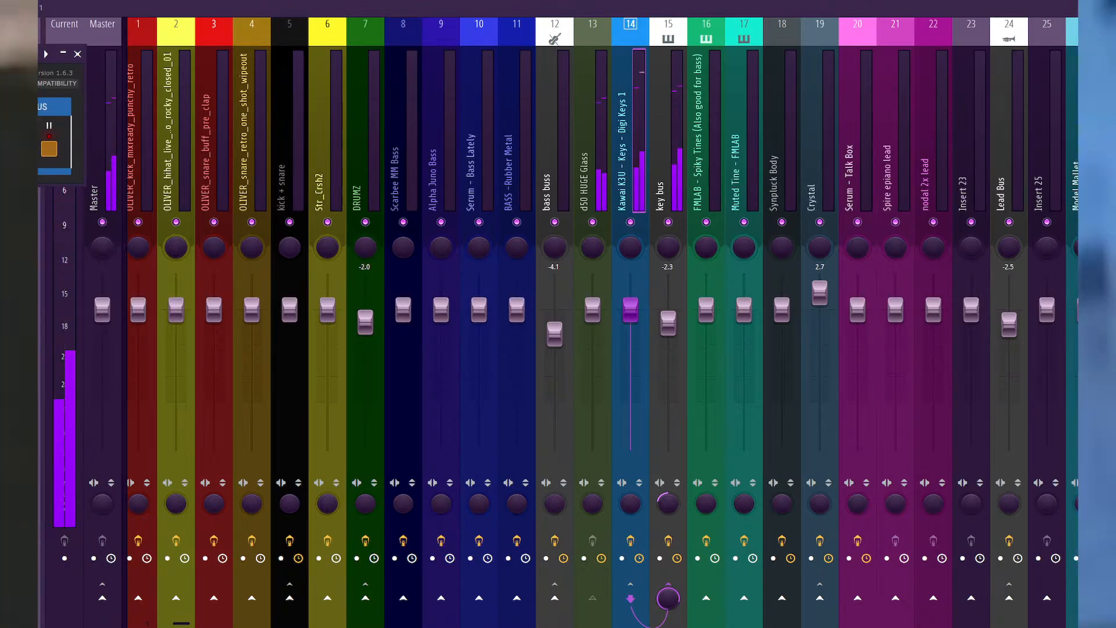
click(78, 53)
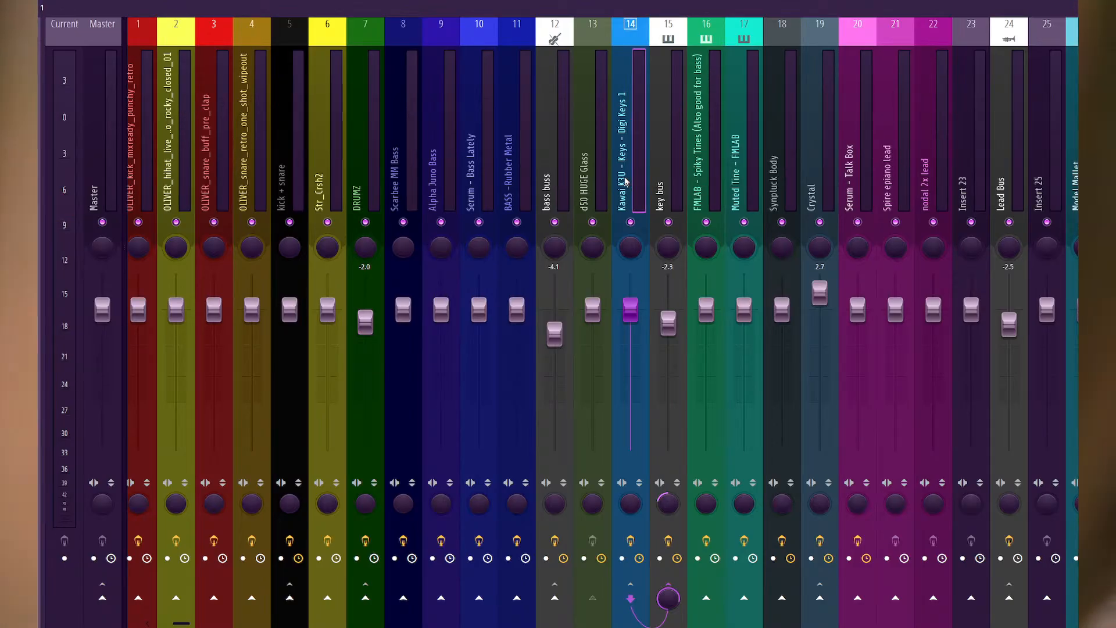
Check the d50 HUGE Glass routing into the Kawai K3U track and MMorph's sidechain input connection.
click(595, 171)
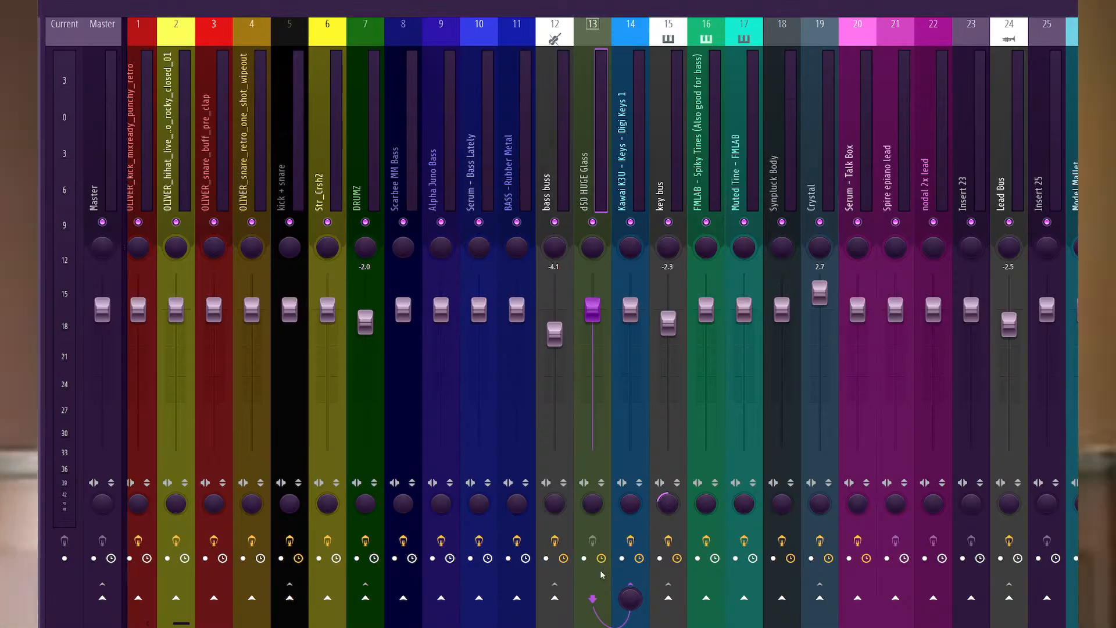
click(631, 183)
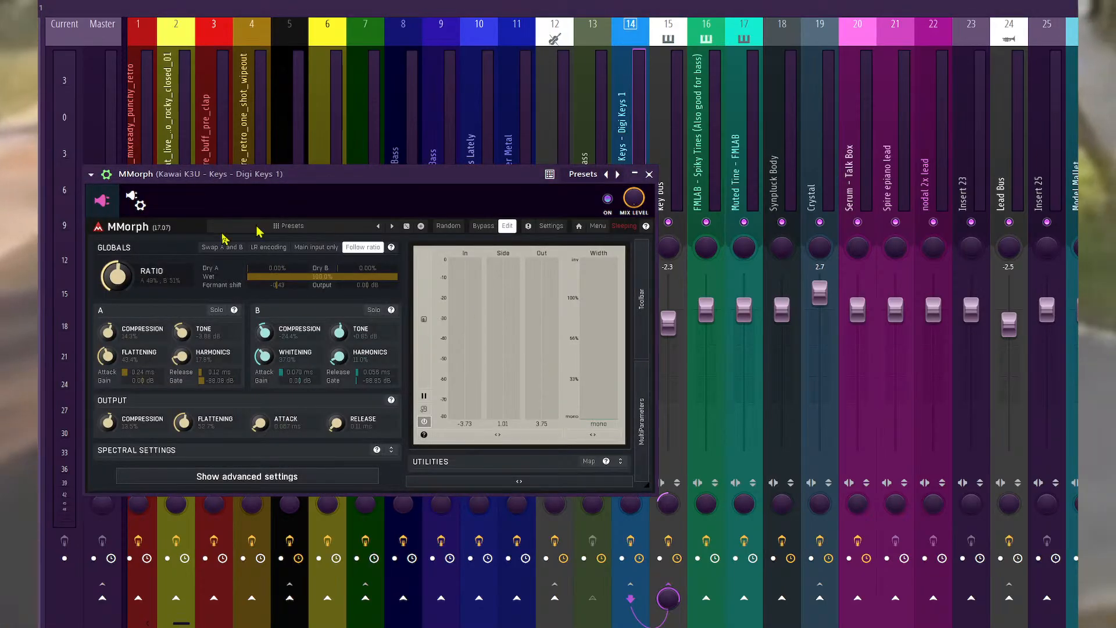
click(143, 198)
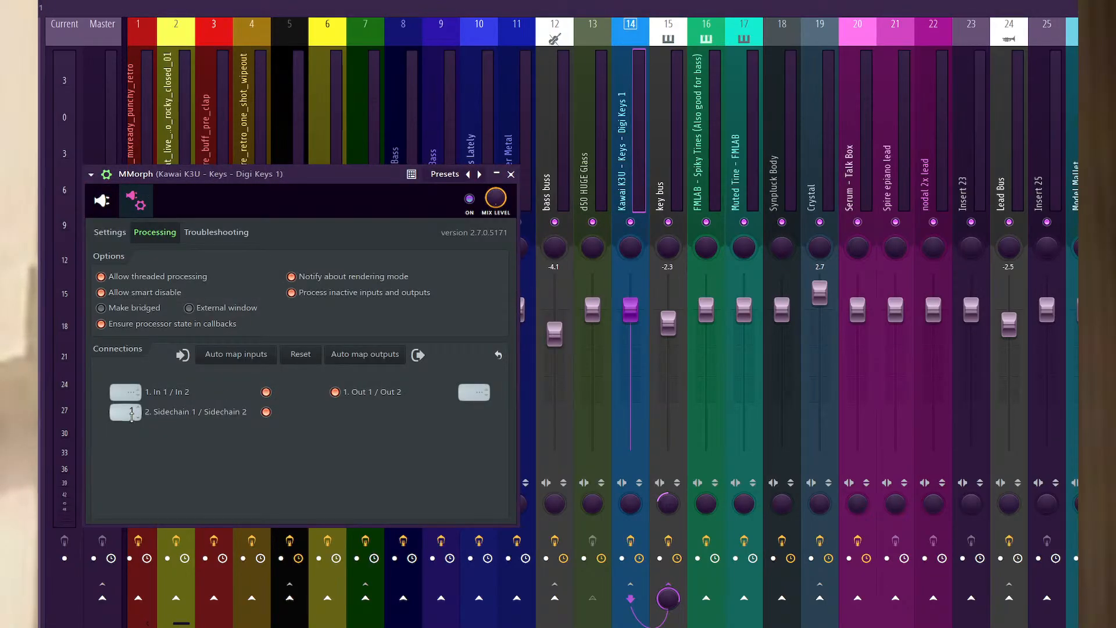
click(102, 200)
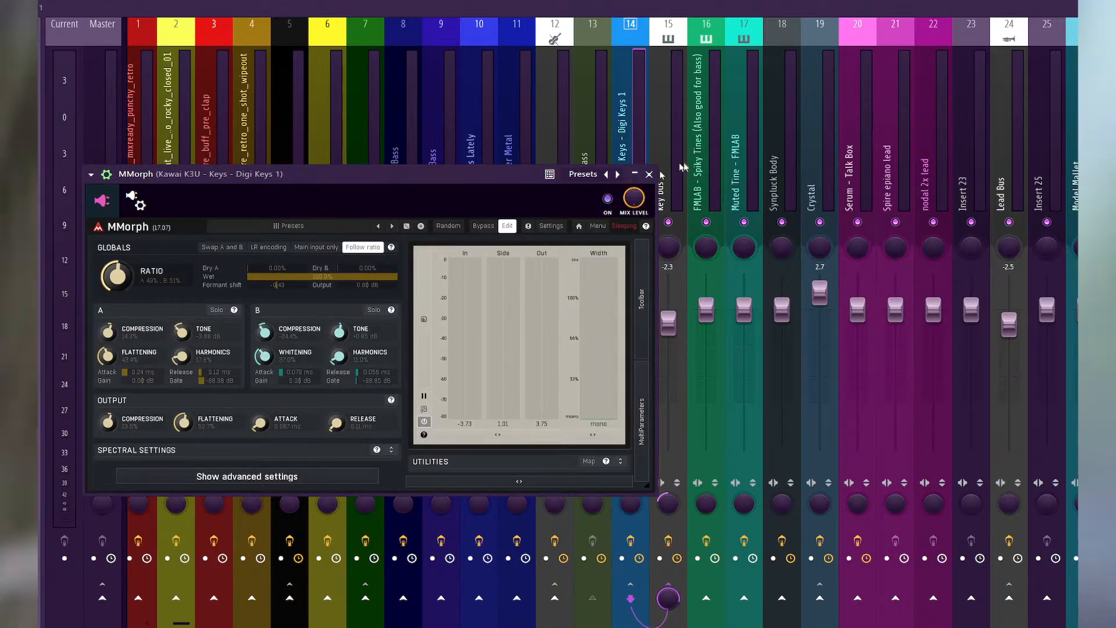
click(649, 174)
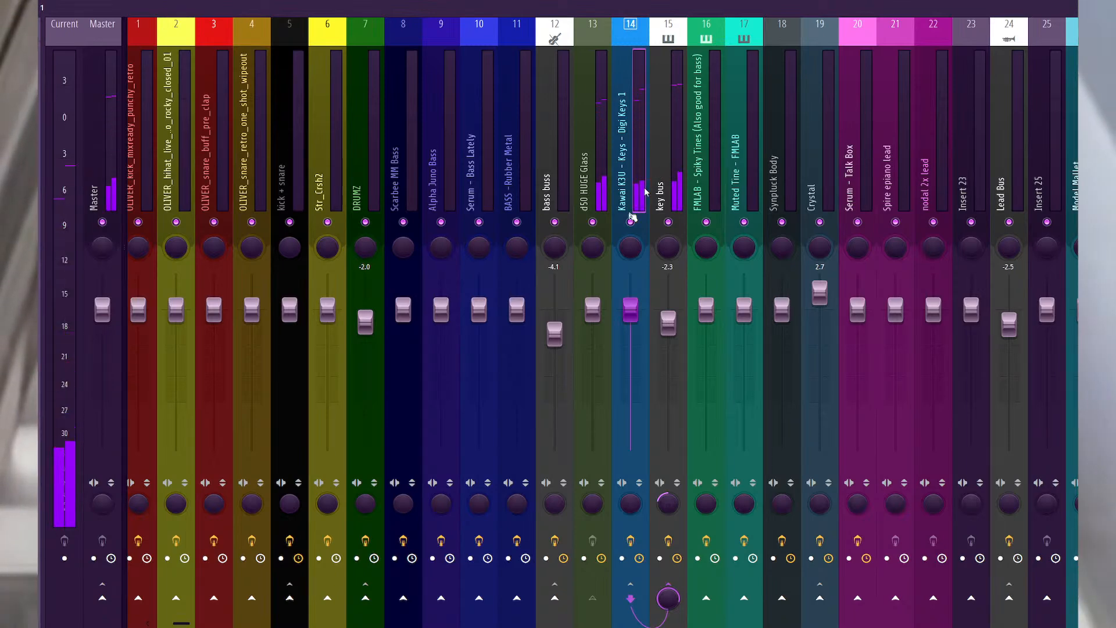
Set the envelope 1 release of d50 HUGE Glass to 1.52 s, and enable its delay and reverb effects in Serum.
key(F6)
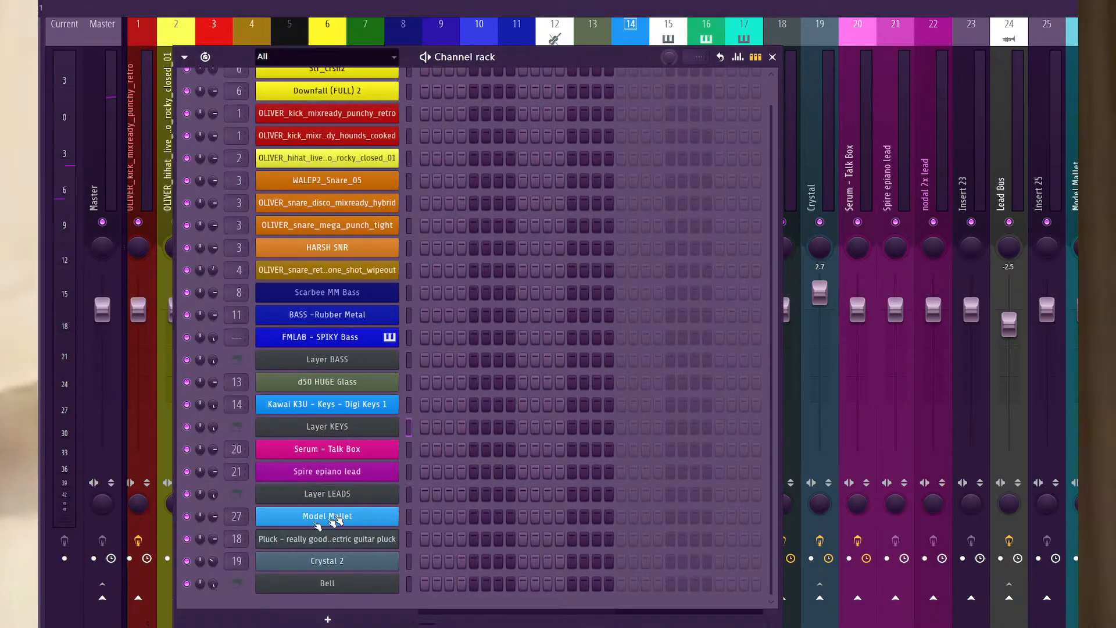
click(374, 383)
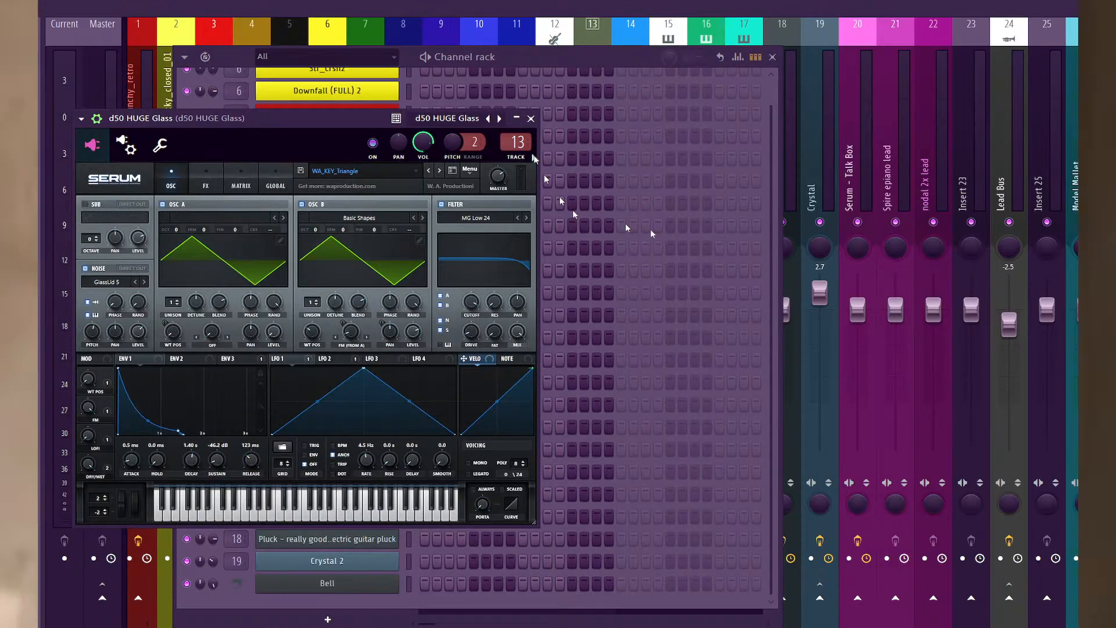
drag(251, 459, 249, 437)
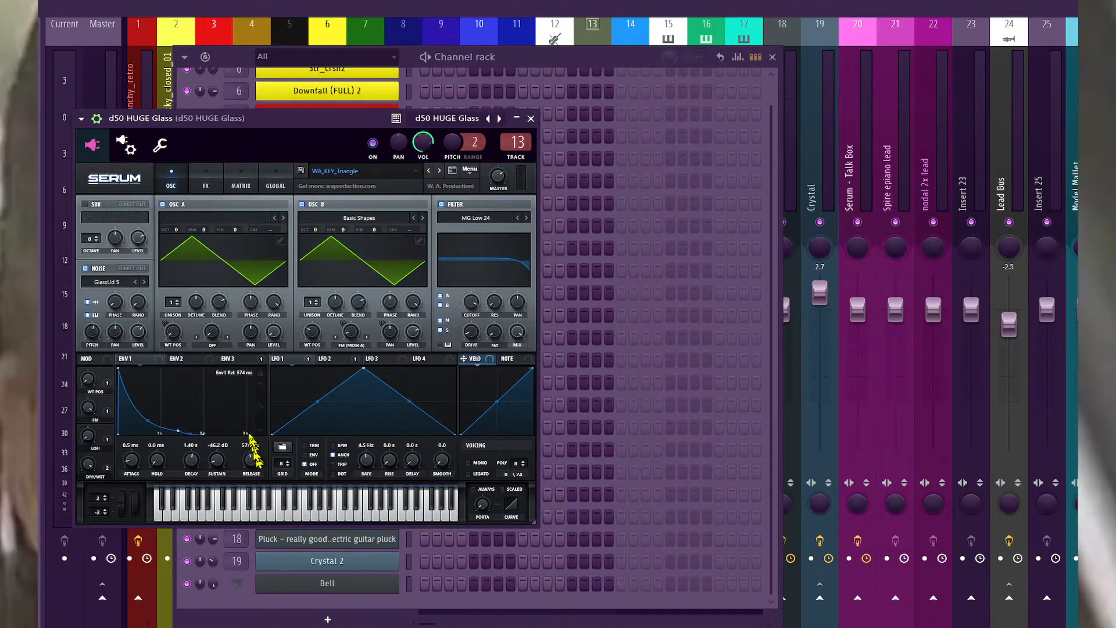
click(206, 185)
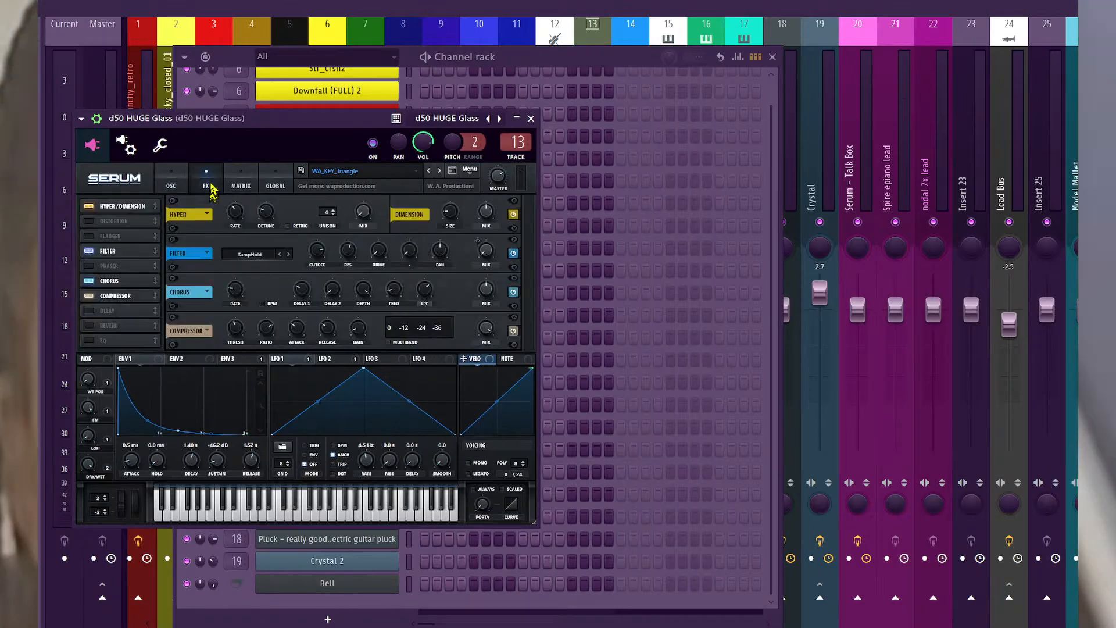
click(89, 311)
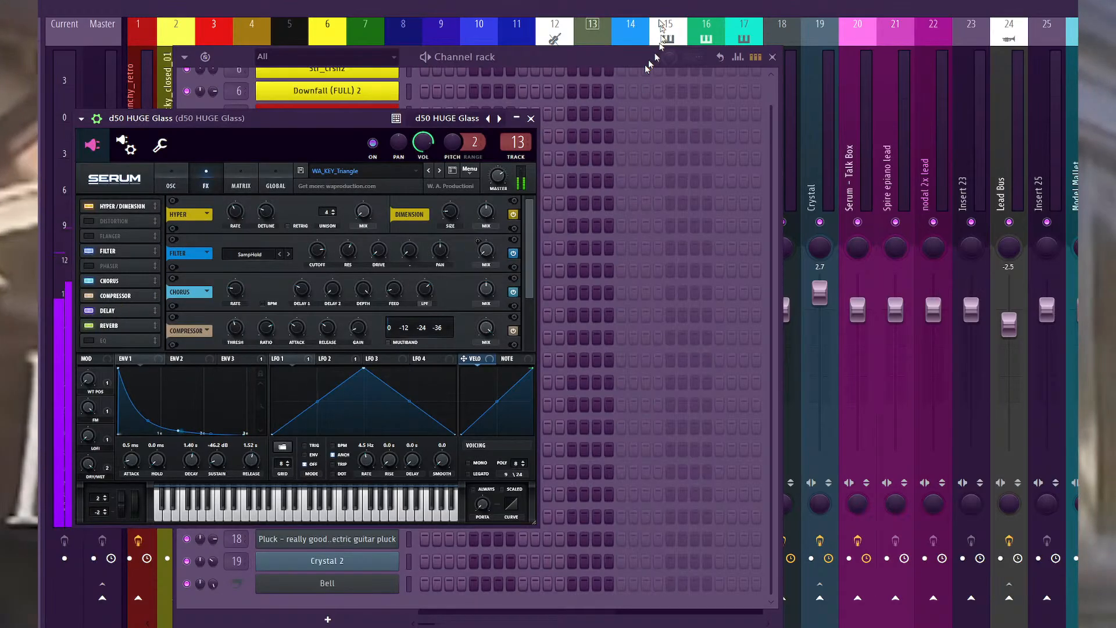
Move the channel rack clear of the Serum window, and reopen MMorph's simple morph view on the Kawai K3U track.
click(357, 609)
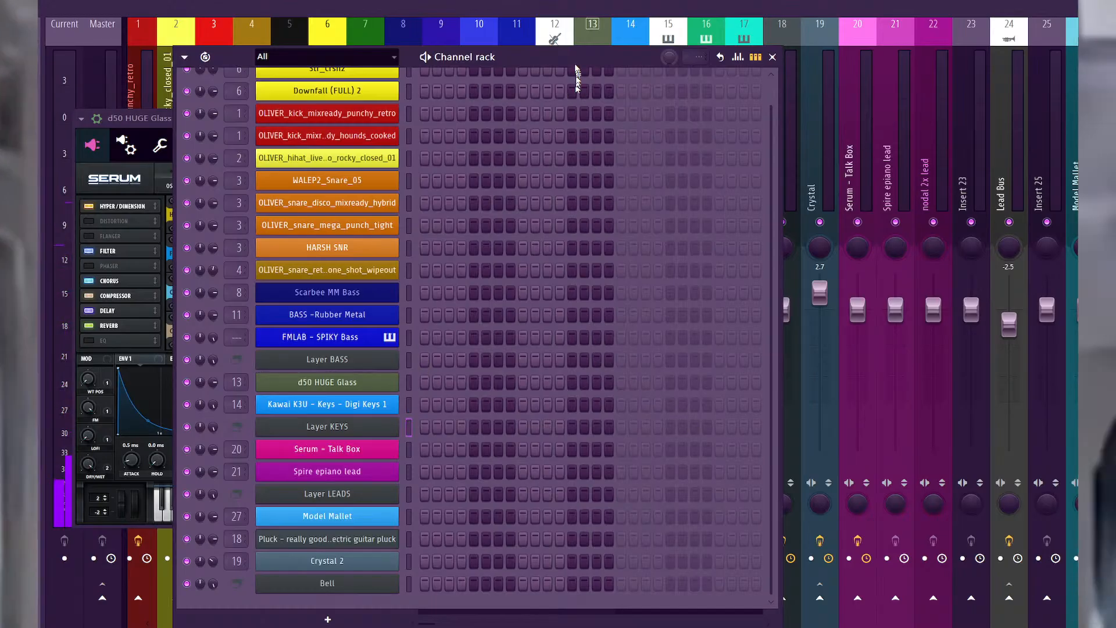
drag(578, 58, 1064, 79)
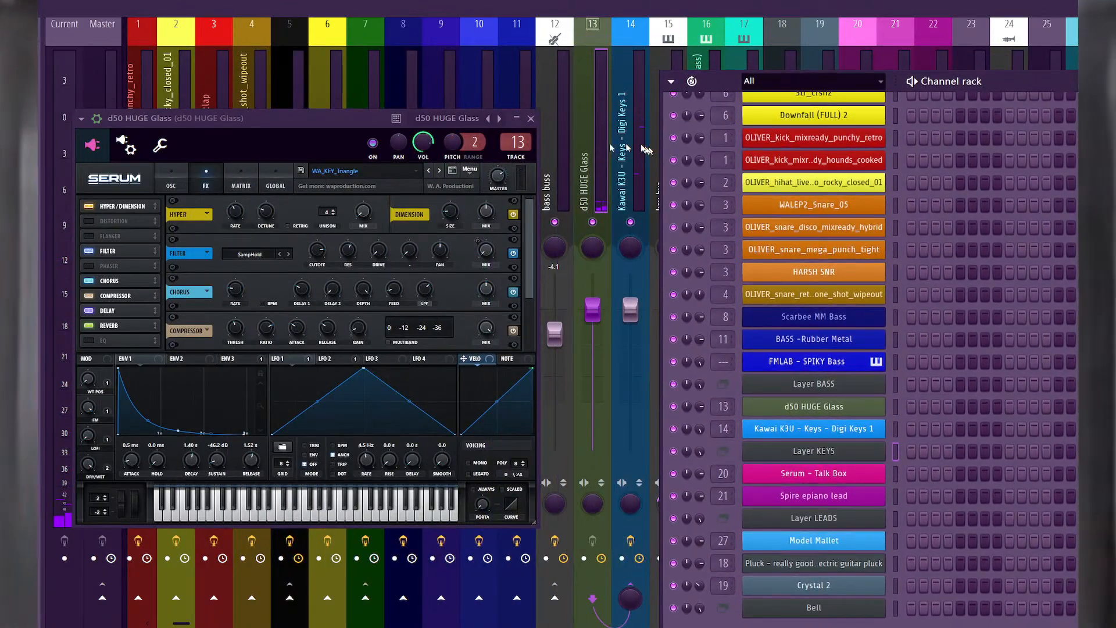
click(572, 146)
click(598, 152)
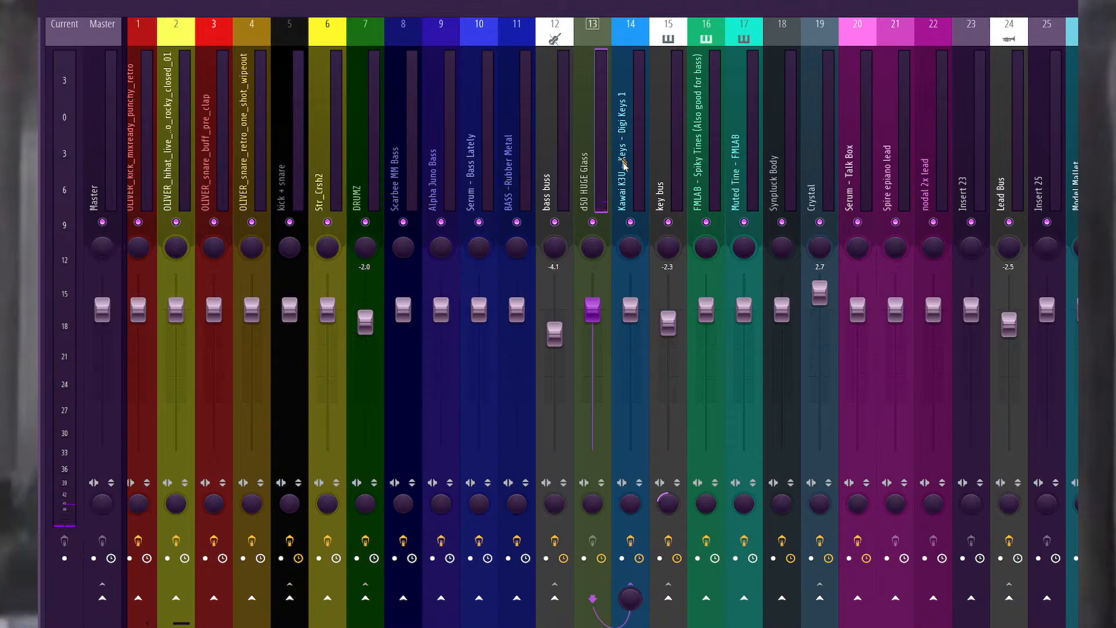
click(625, 167)
click(1104, 87)
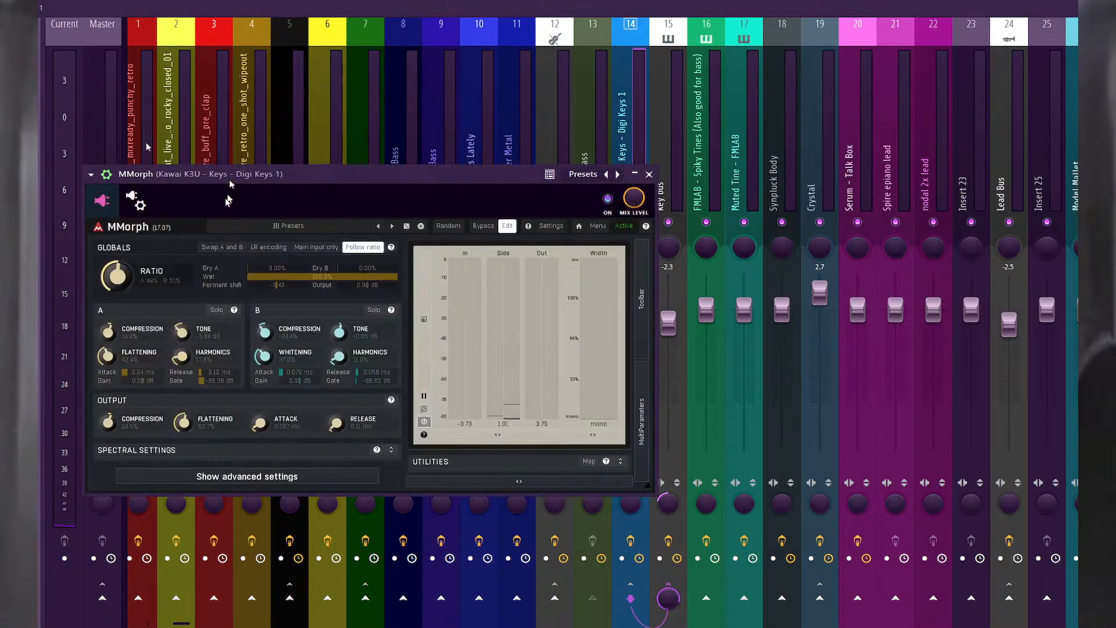
click(506, 226)
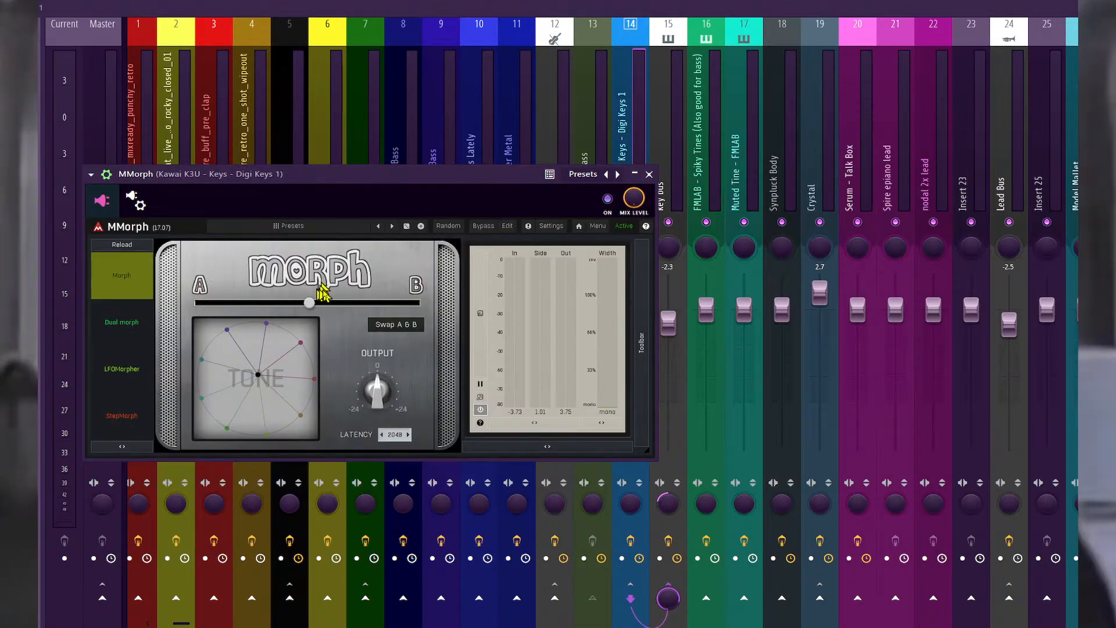
Sweep MMorph's morph slider between A and B while playing, leave it slightly past centre towards B, and reposition the MMorph window.
drag(314, 298, 195, 302)
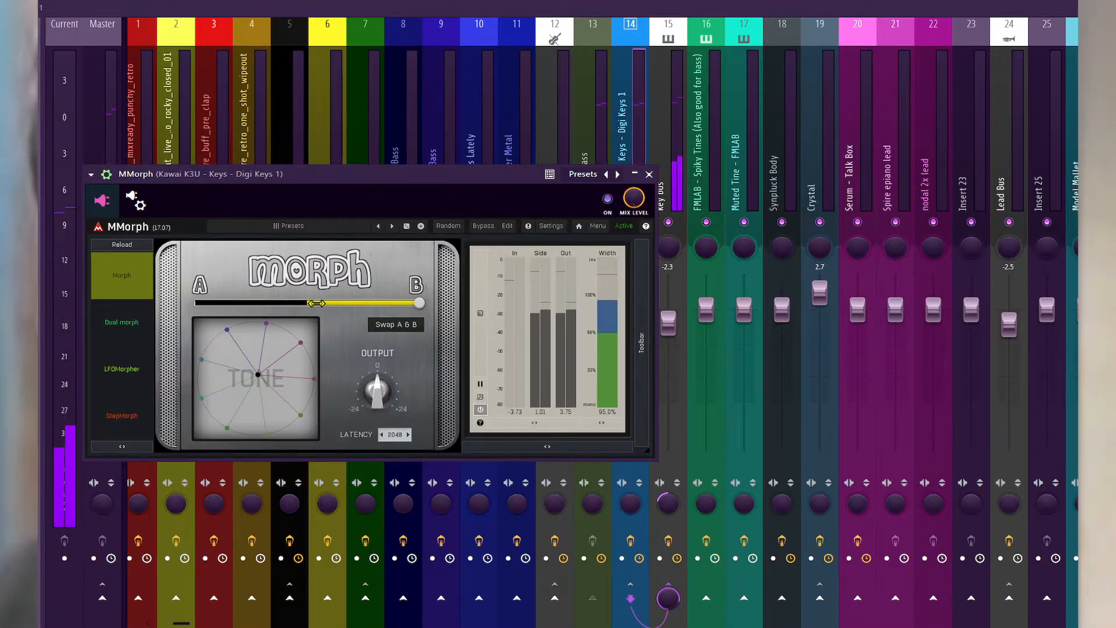
drag(419, 303, 358, 303)
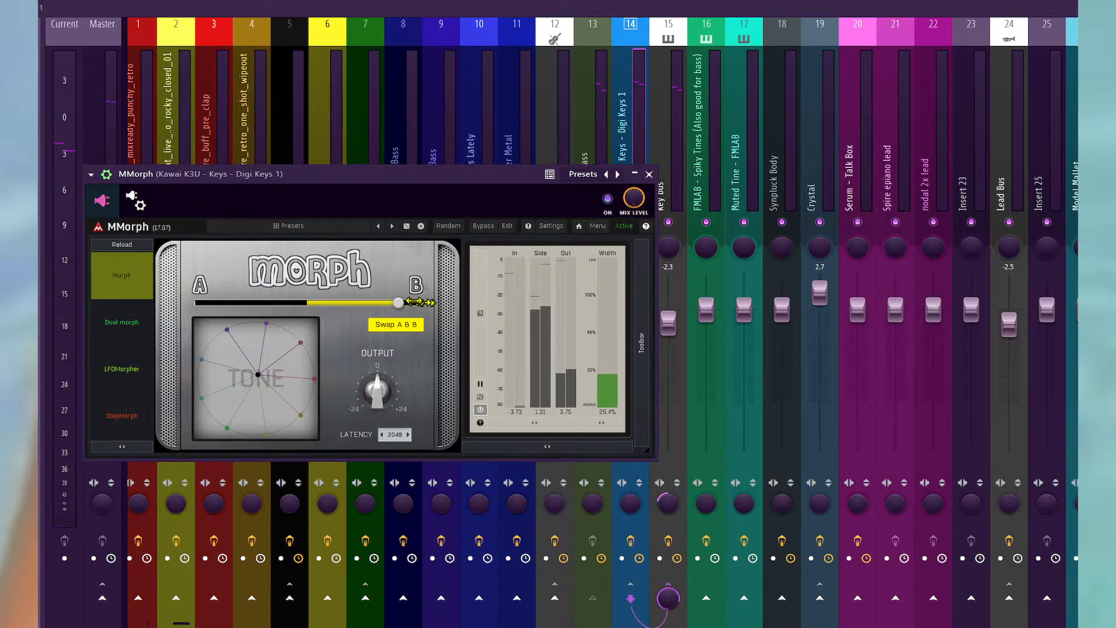
drag(368, 306, 266, 305)
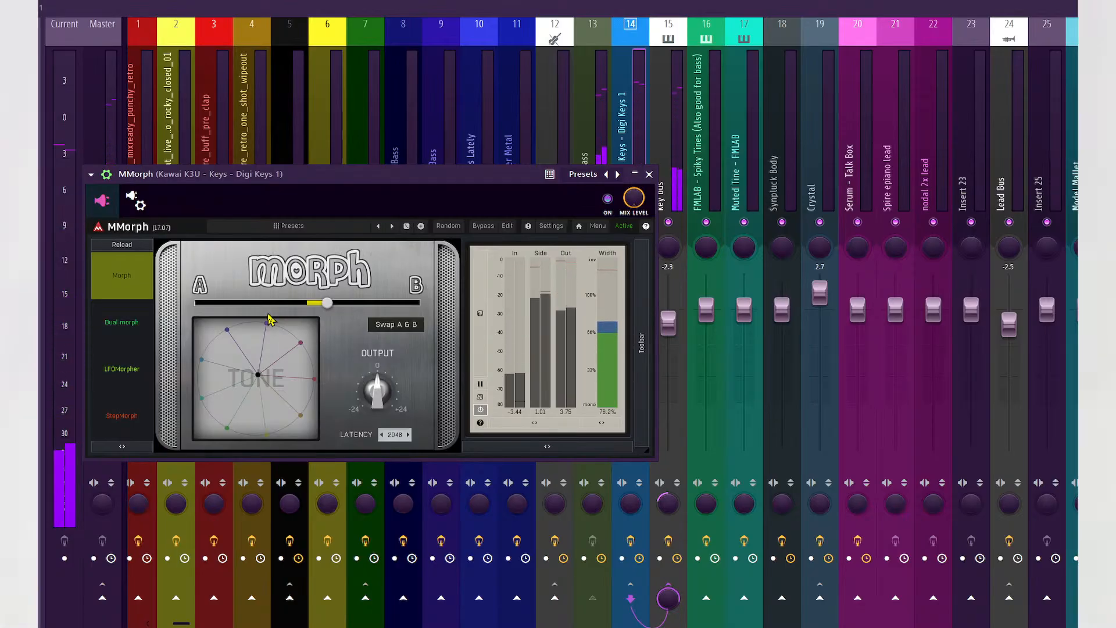
drag(324, 180, 364, 181)
Turn off the reverb in the Serum effects of d50 HUGE Glass.
key(F6)
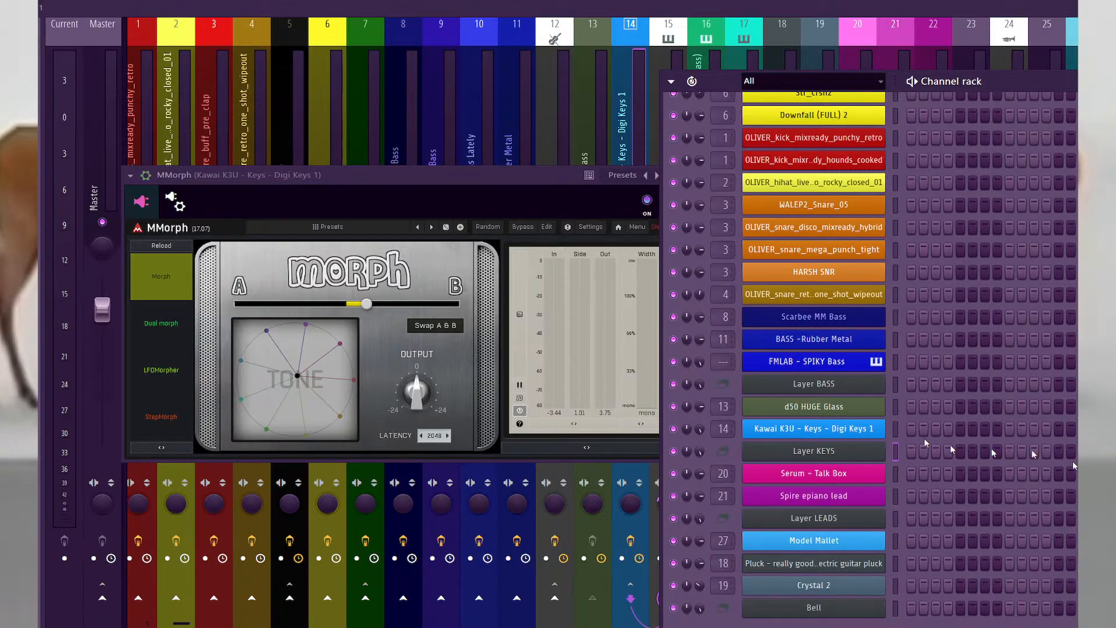
click(861, 412)
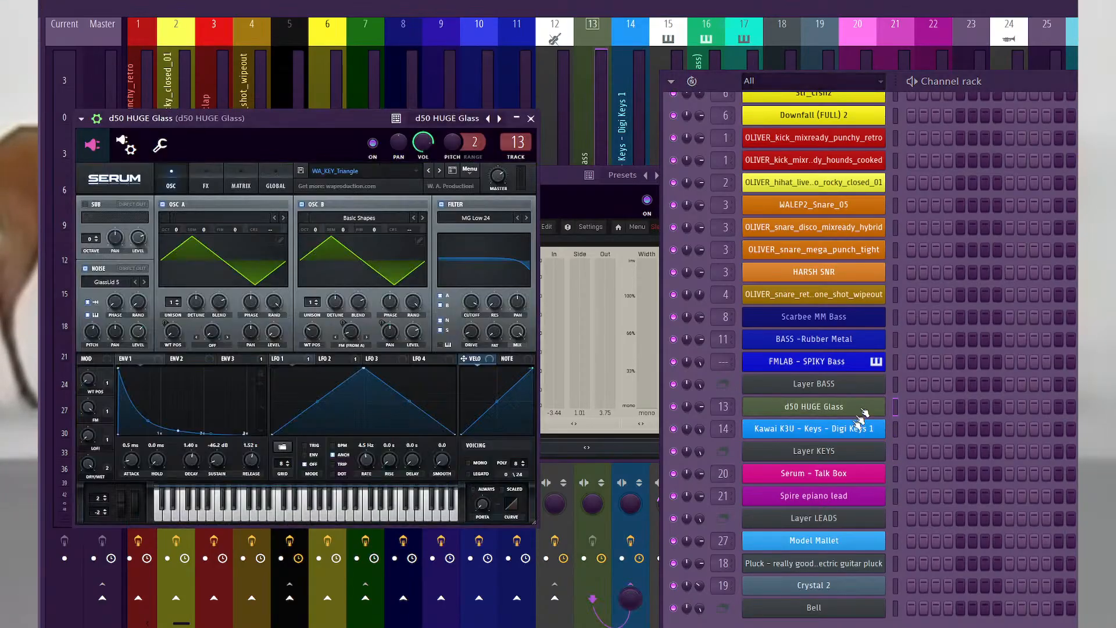
click(206, 185)
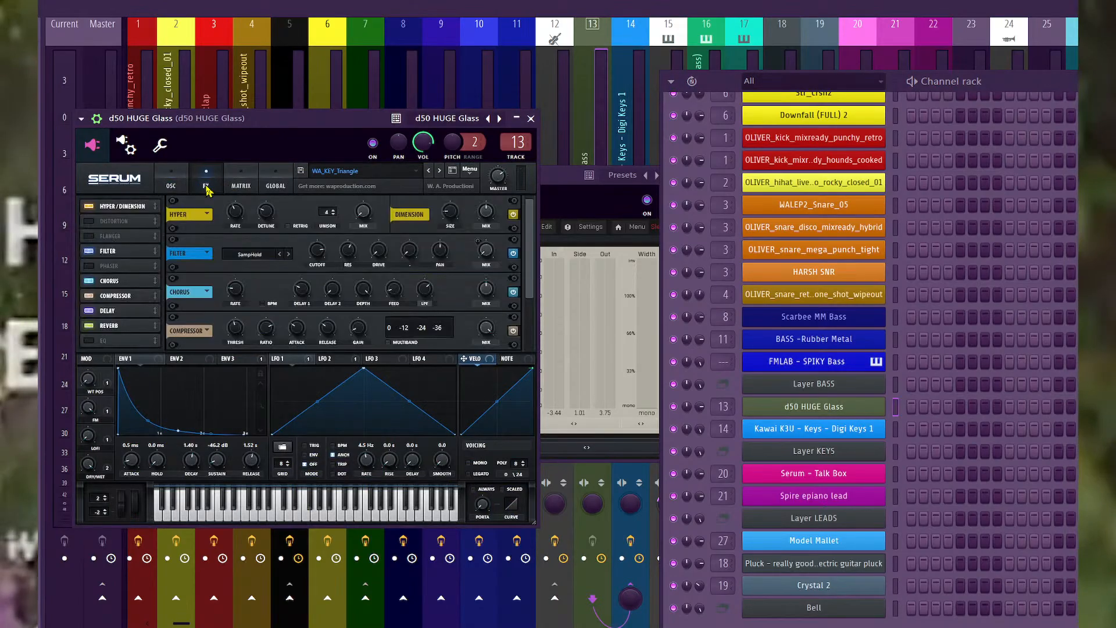
click(87, 325)
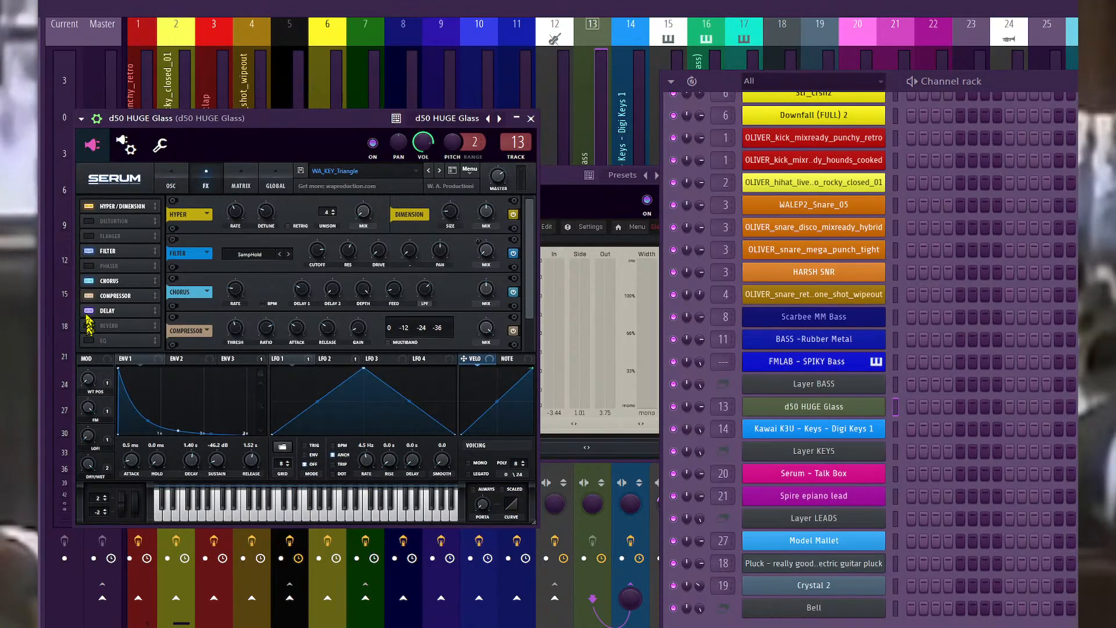
Turn off the delay in the Serum effects of d50 HUGE Glass, and return to Serum's oscillator page.
click(86, 312)
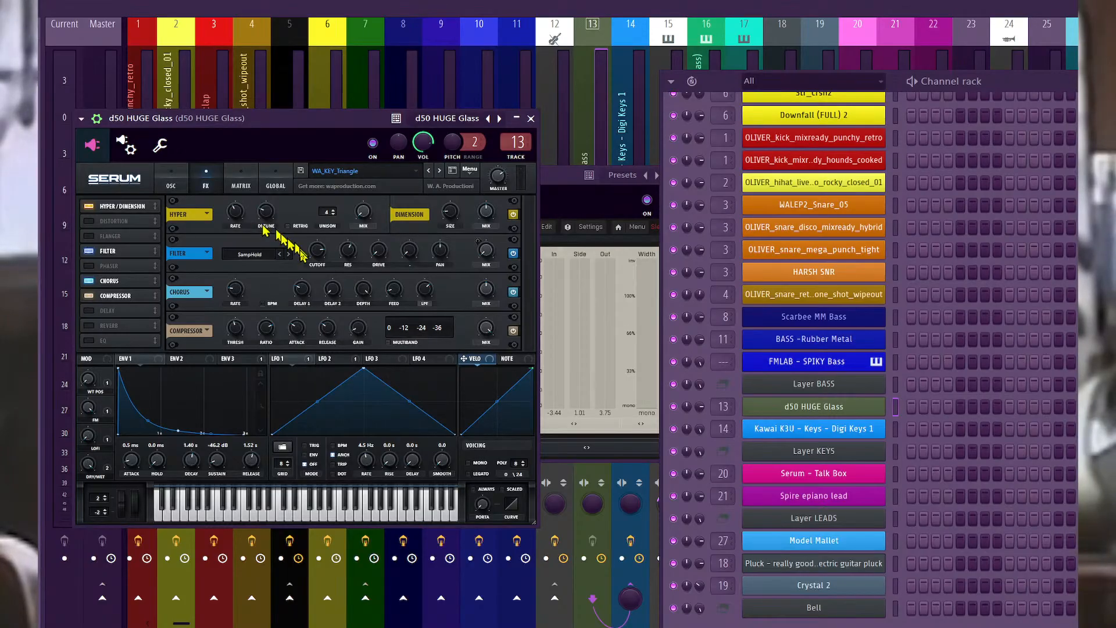
click(170, 179)
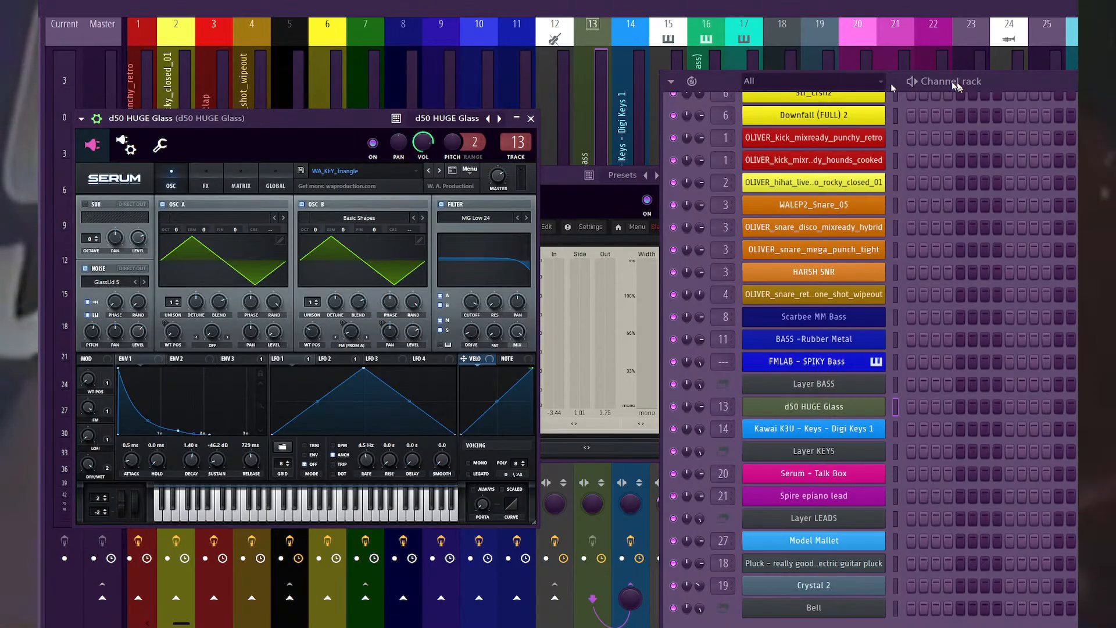
Arrange the channel rack beside the Serum window, and advance Serum's preset on d50 HUGE Glass to WA_LD_Noisy.
drag(1009, 75, 707, 42)
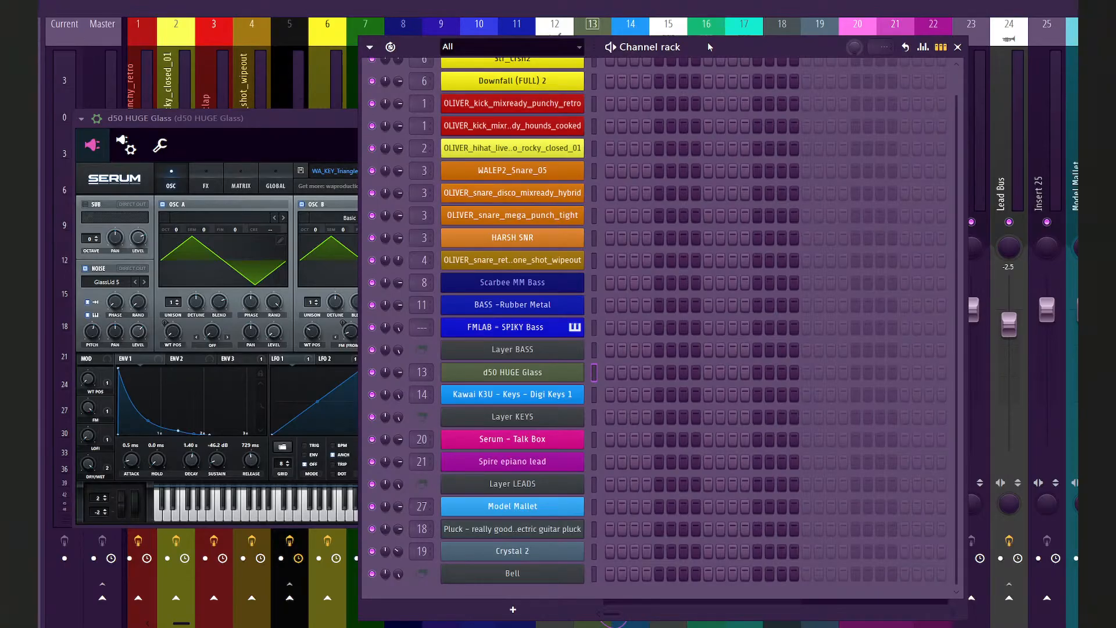
drag(294, 123, 172, 120)
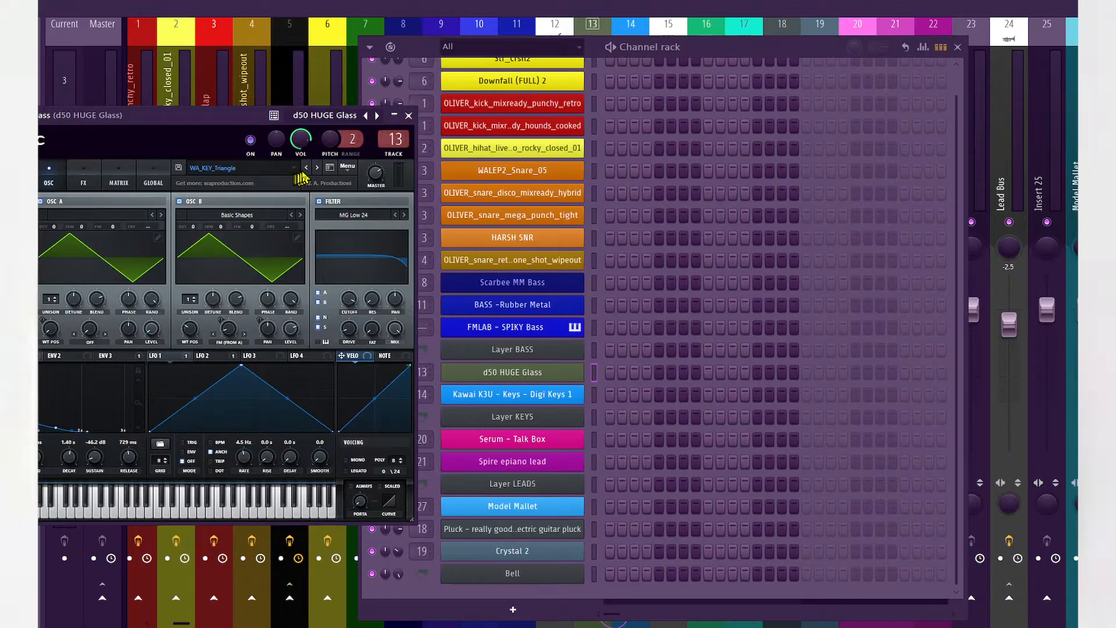
click(317, 168)
click(317, 167)
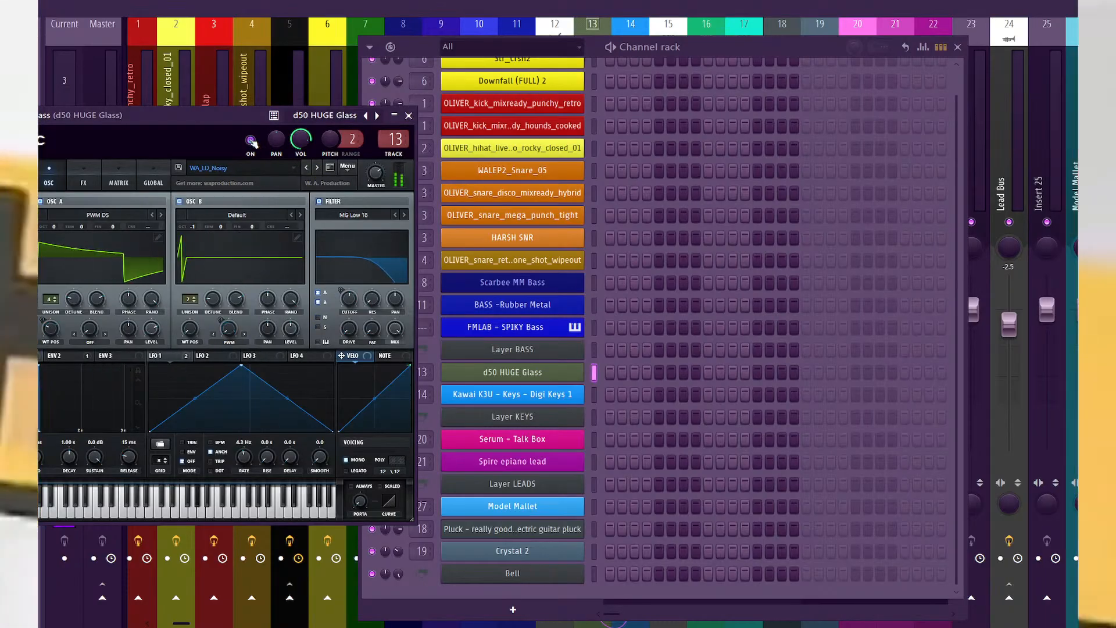
Advance the Kawai K3U channel's presets to Drumulation - Shaker, and select the Layer KEYS channel for playing.
click(563, 394)
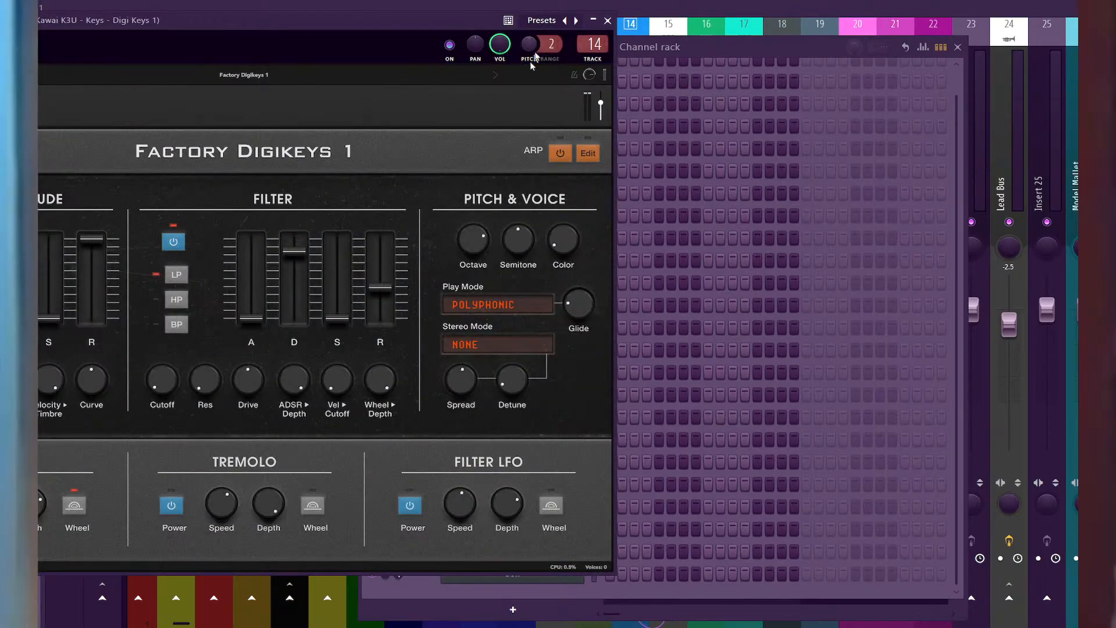
click(576, 21)
click(576, 21)
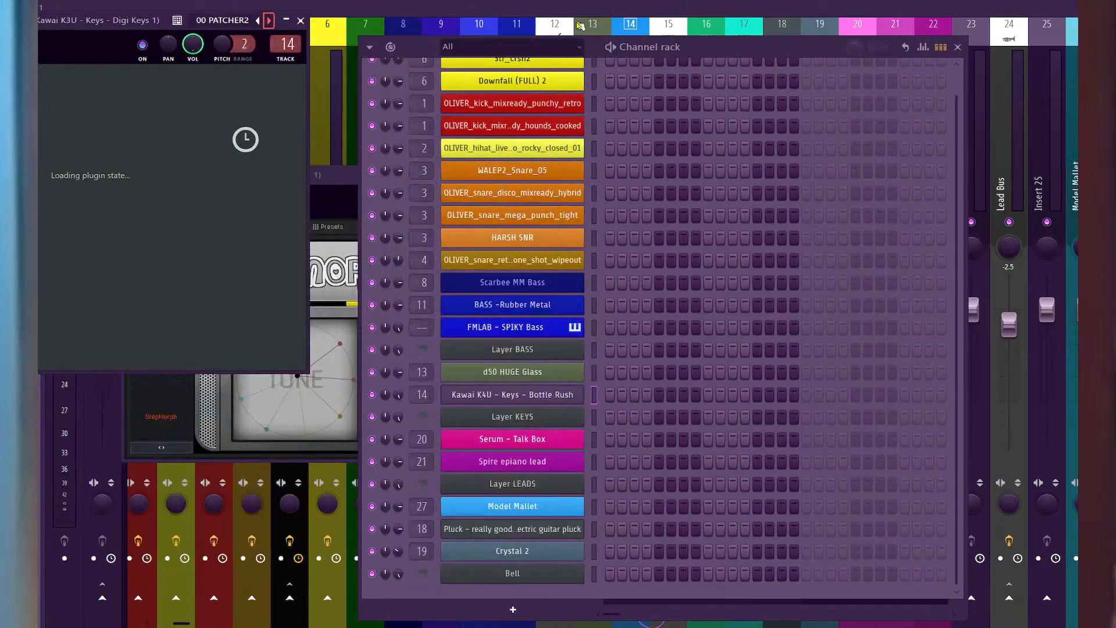
click(576, 21)
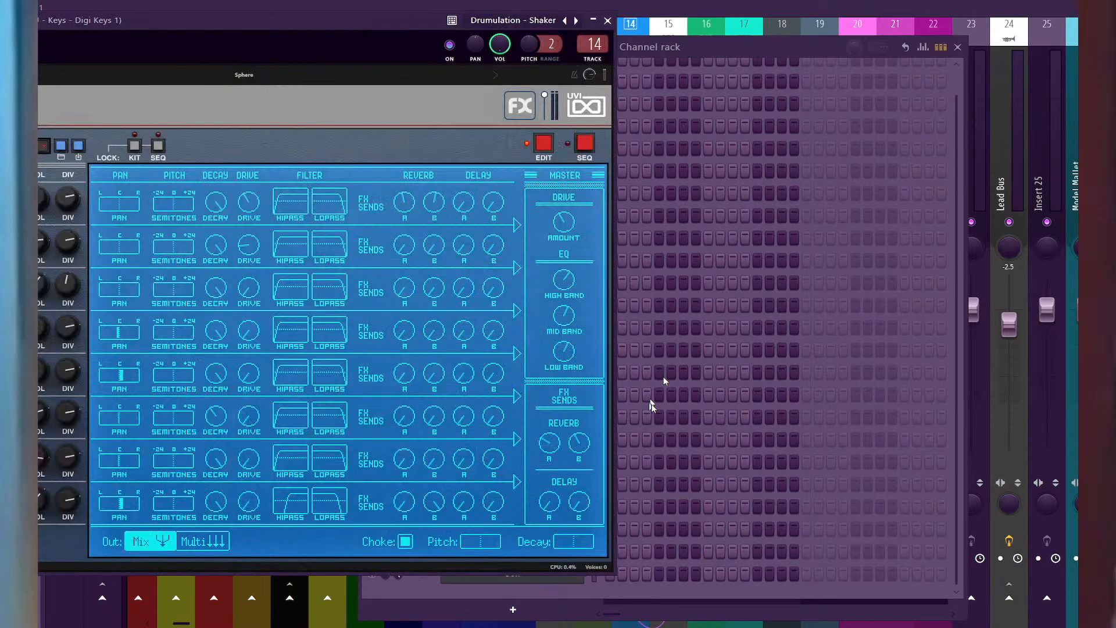
click(700, 54)
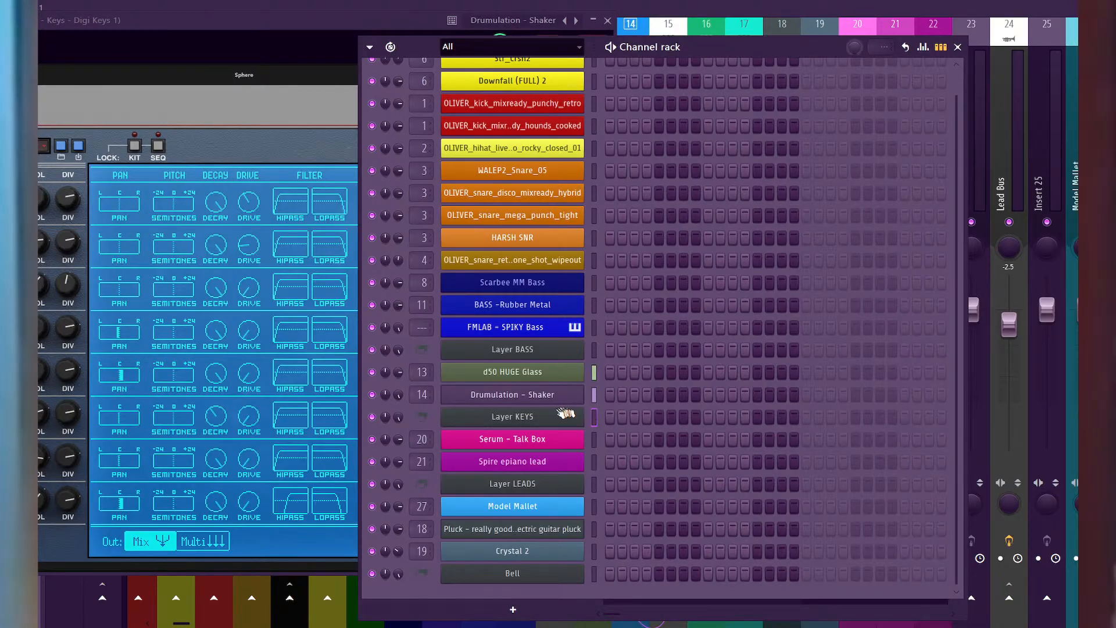
Reopen MMorph on the Kawai K3U mixer track and sweep the morph slider between A and B, leaving it about a quarter of the way from A.
click(889, 13)
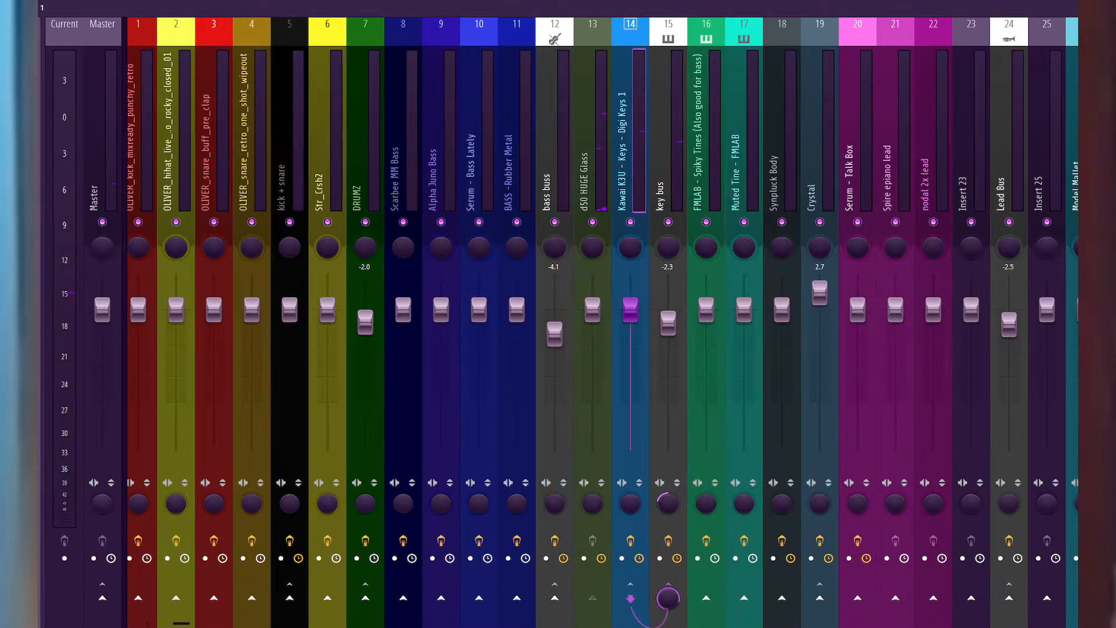
click(1075, 175)
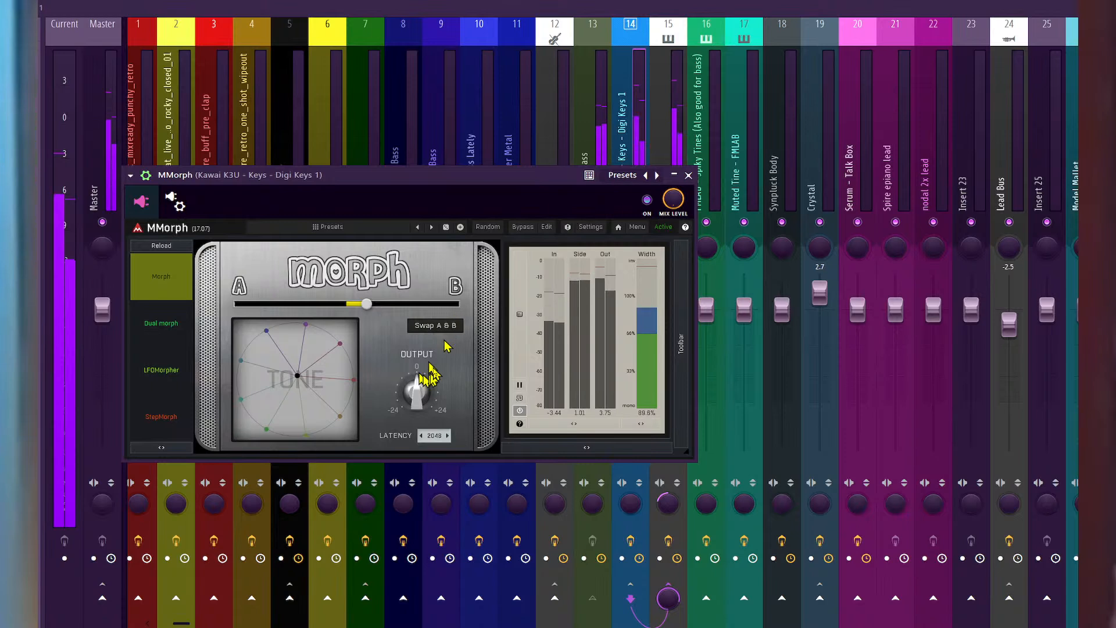
drag(366, 304, 235, 304)
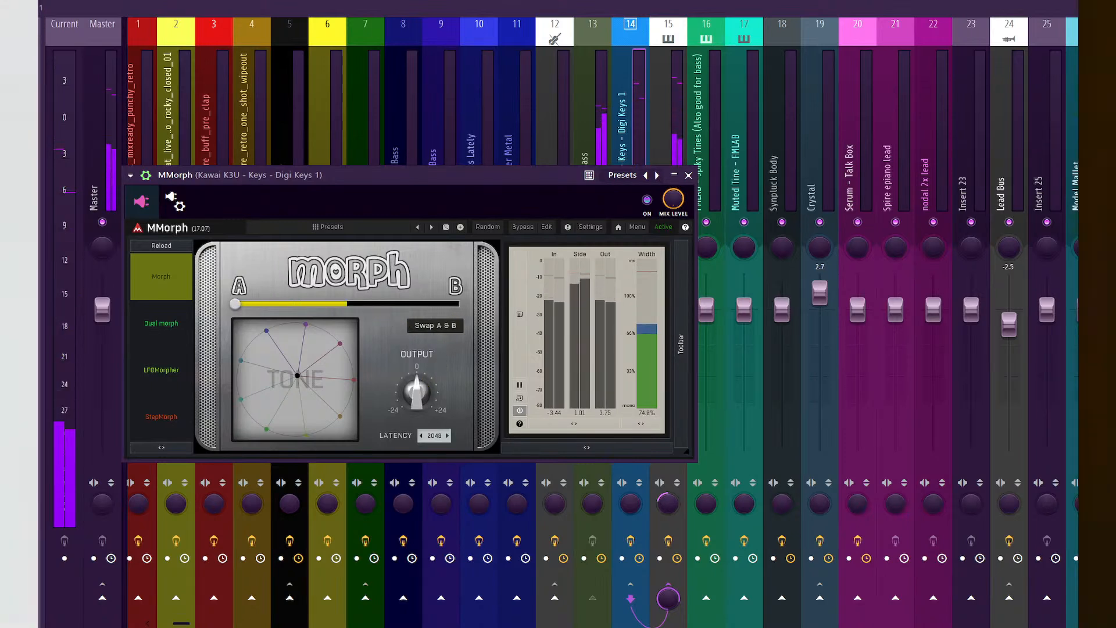
drag(235, 303, 459, 303)
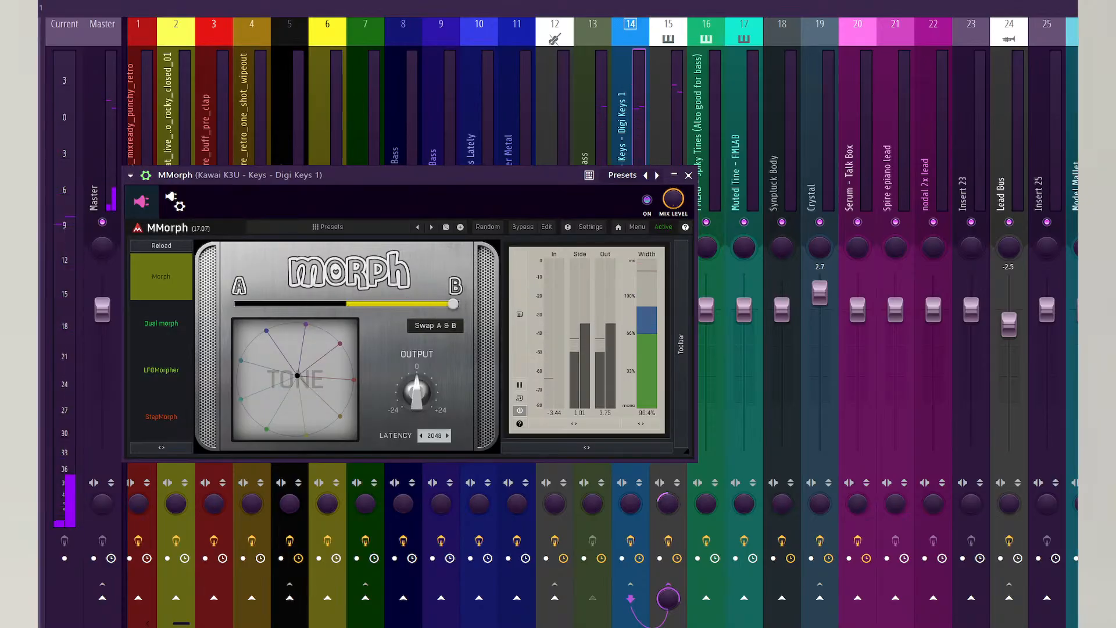
drag(452, 303, 398, 305)
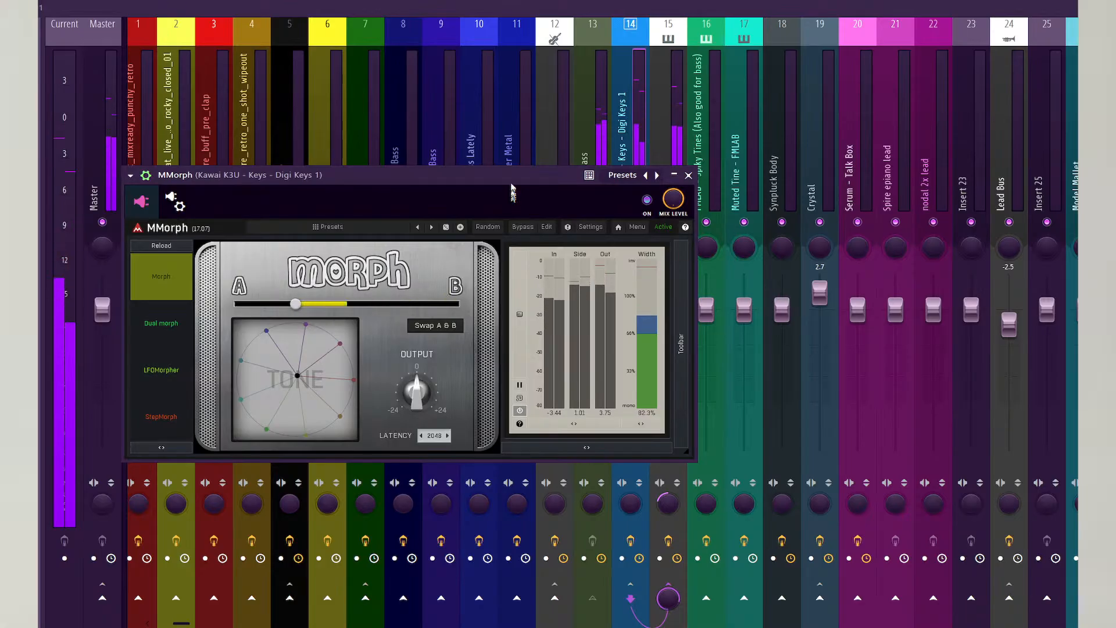
Advance the Drumulation - Shaker channel to the DS77 - bell - discovery preset, and reselect Layer KEYS.
key(F6)
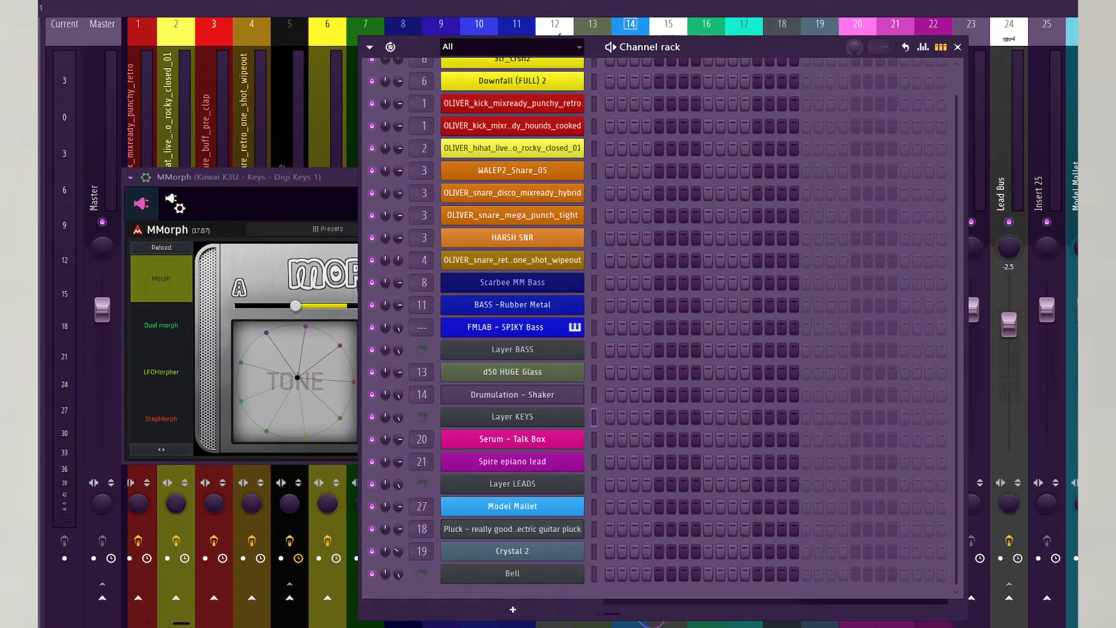
click(567, 404)
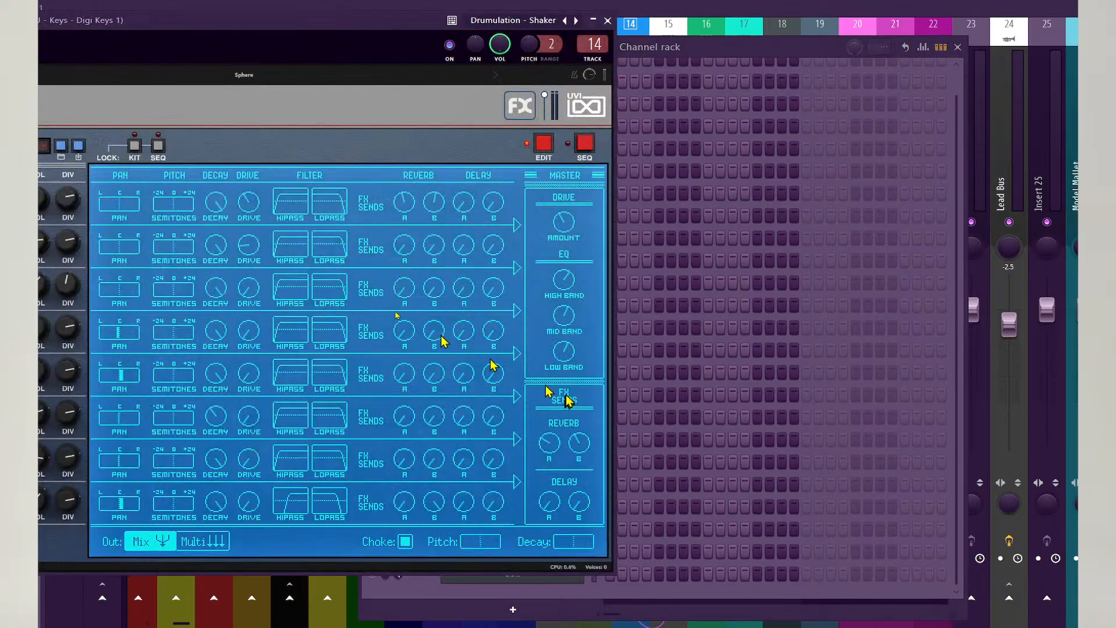
click(576, 22)
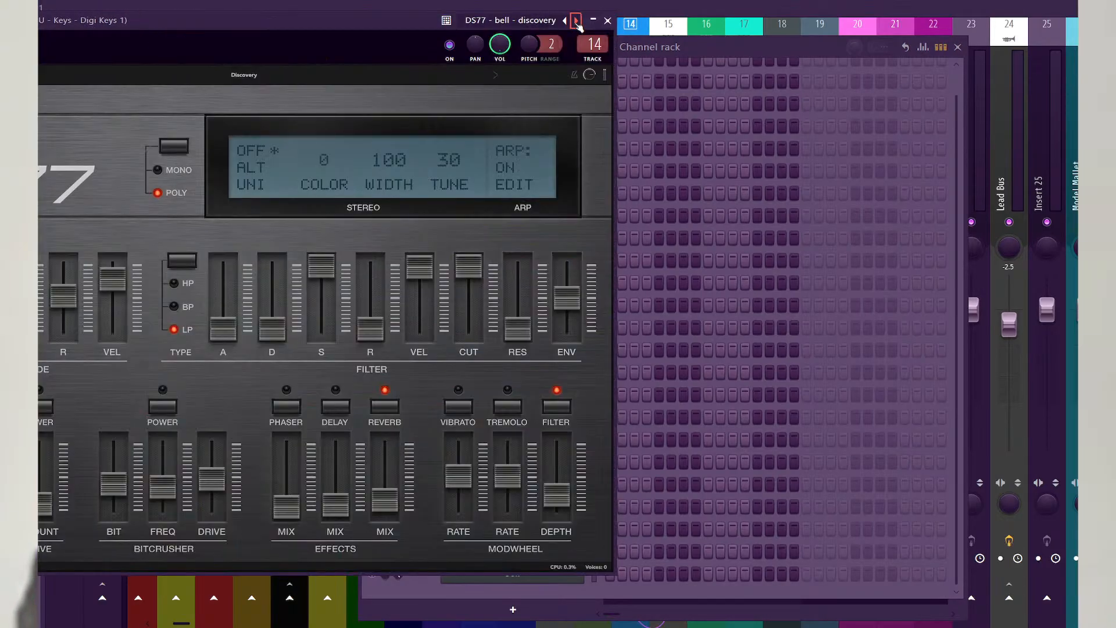
click(706, 53)
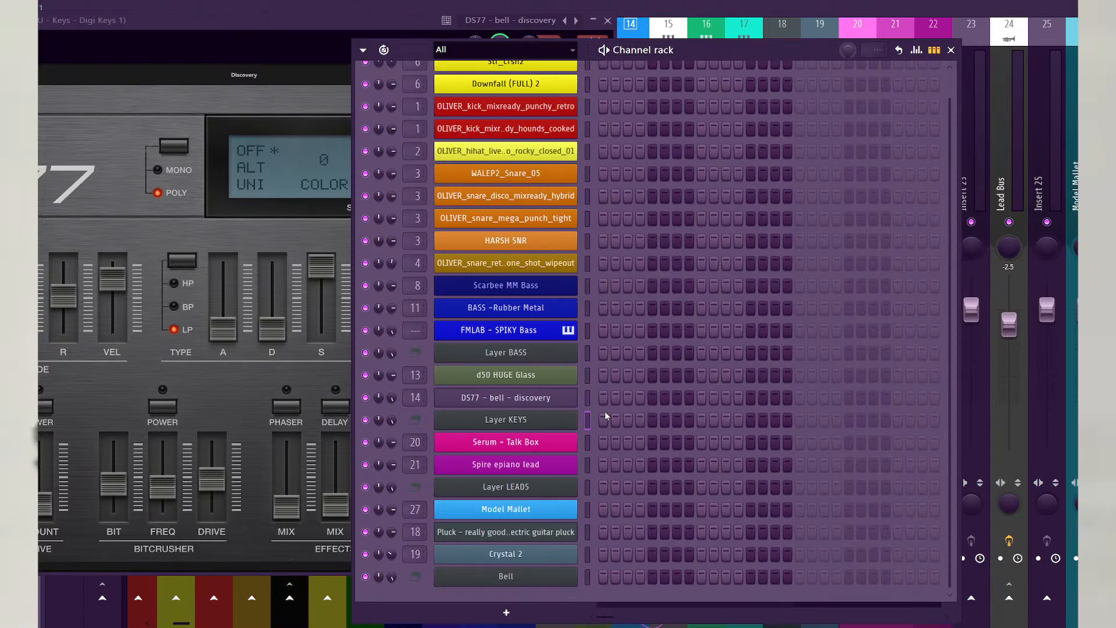
Return to MMorph, shift its window aside, and move the morph slider fully to B while playing.
click(699, 6)
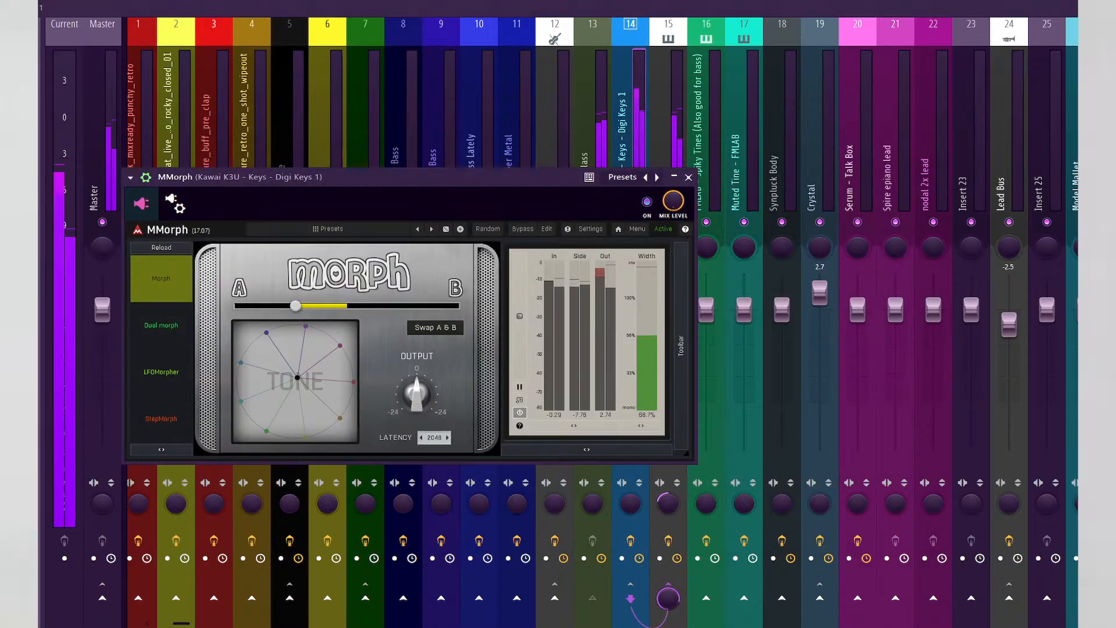
drag(373, 182, 463, 182)
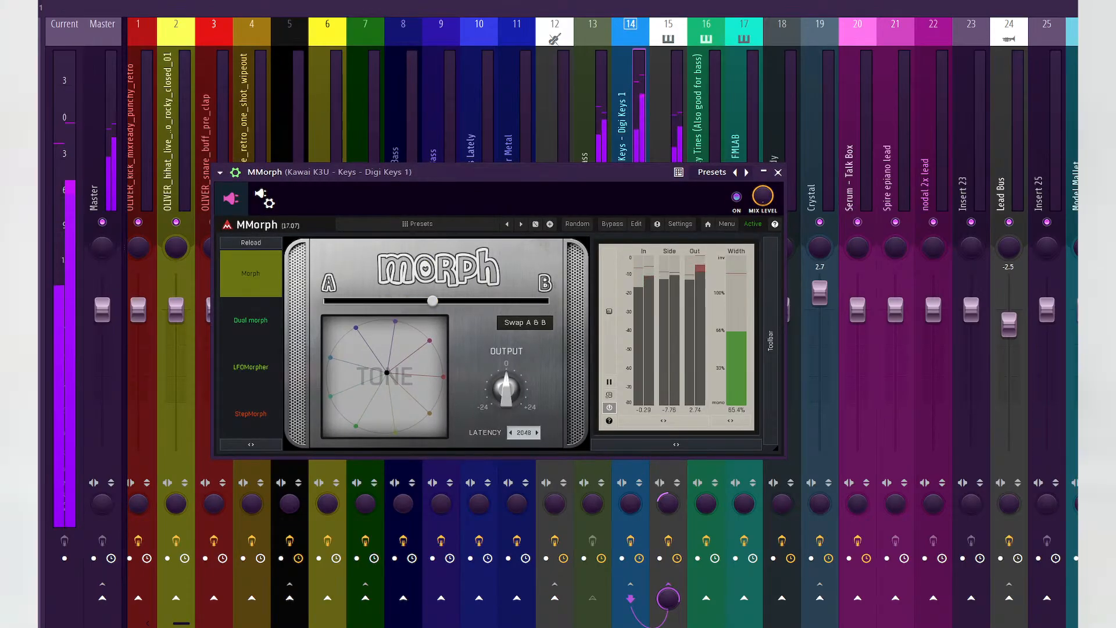
drag(432, 301, 548, 300)
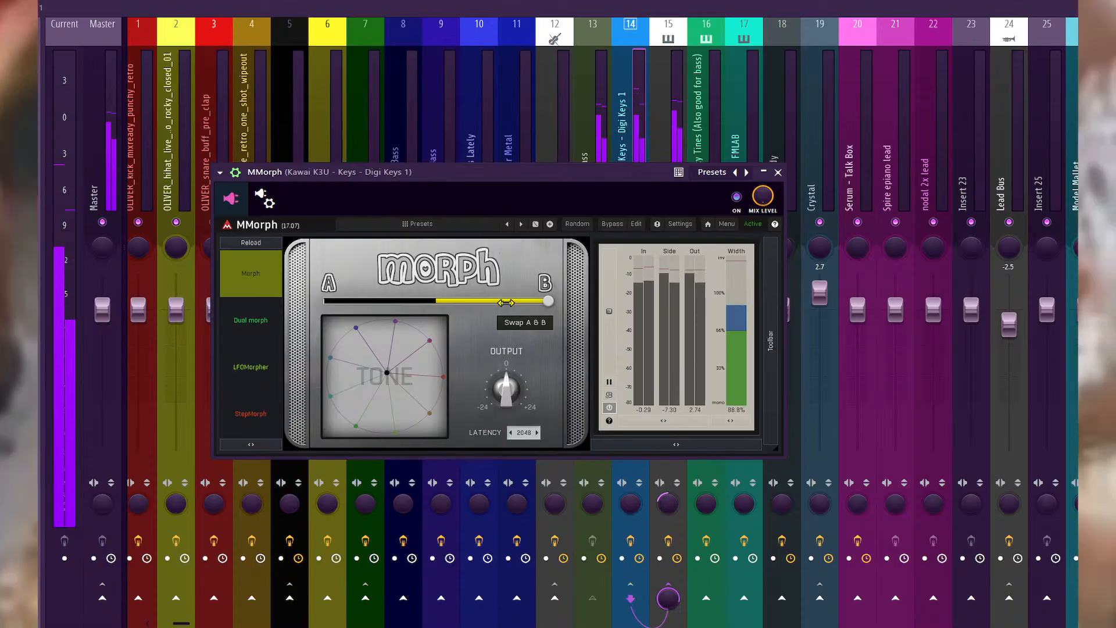
Step through further Serum presets on the d50 HUGE Glass channel, and load the external preset WA_BS_Talk.
key(F6)
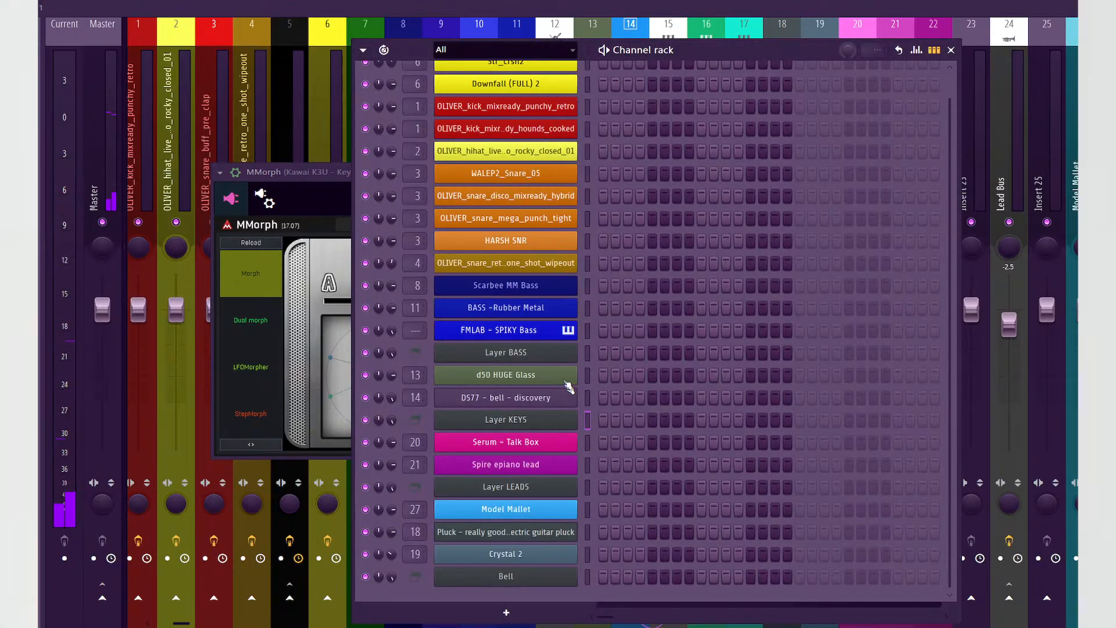
click(567, 375)
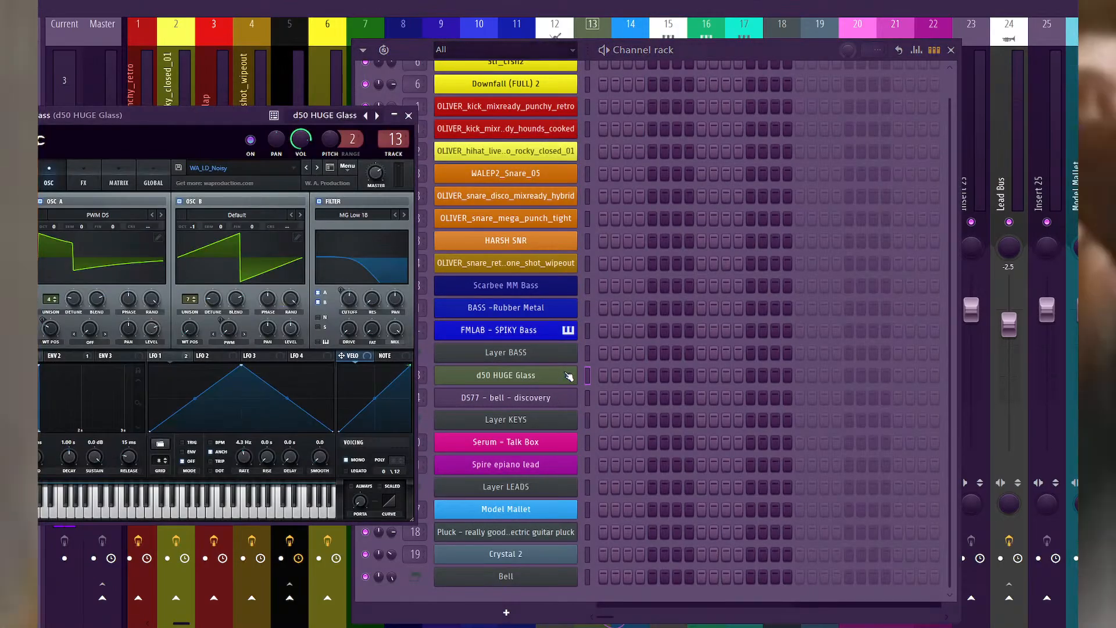
click(316, 168)
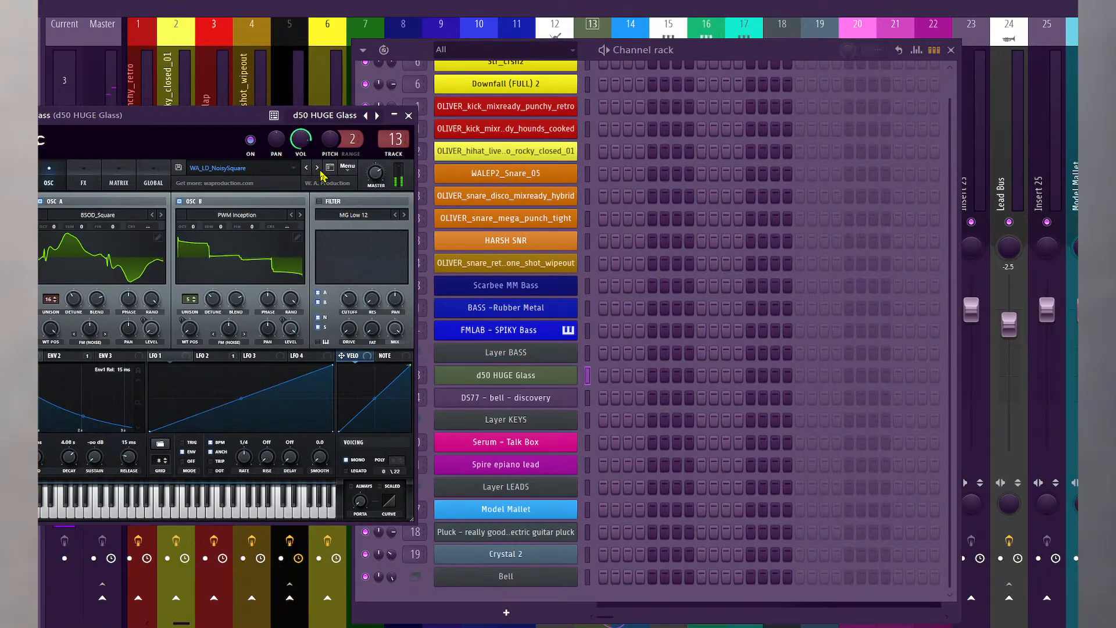
click(317, 168)
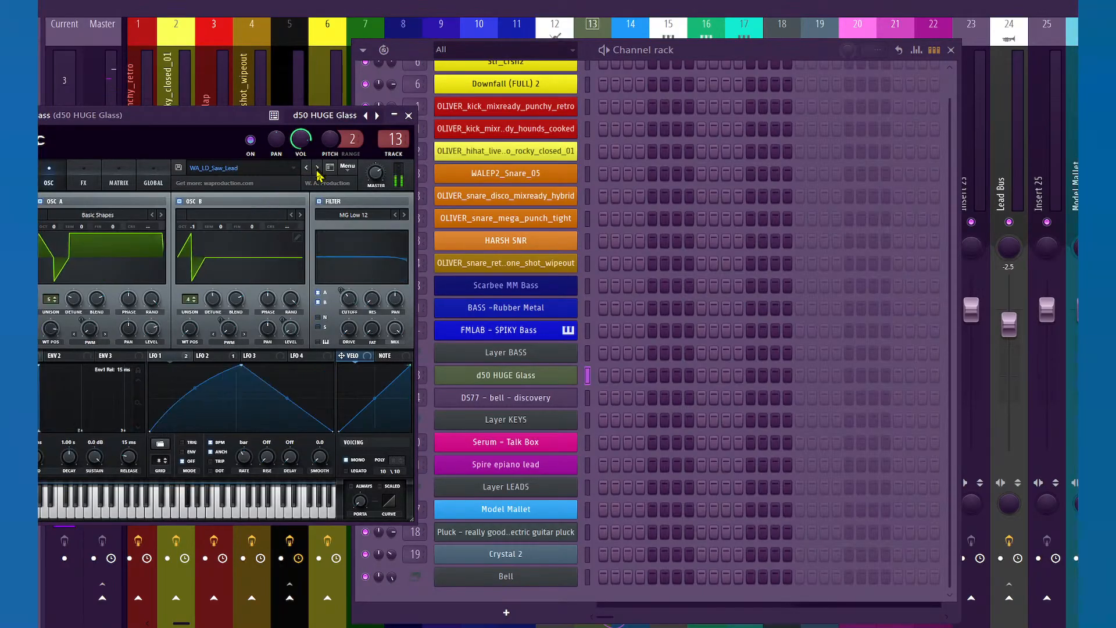
click(342, 121)
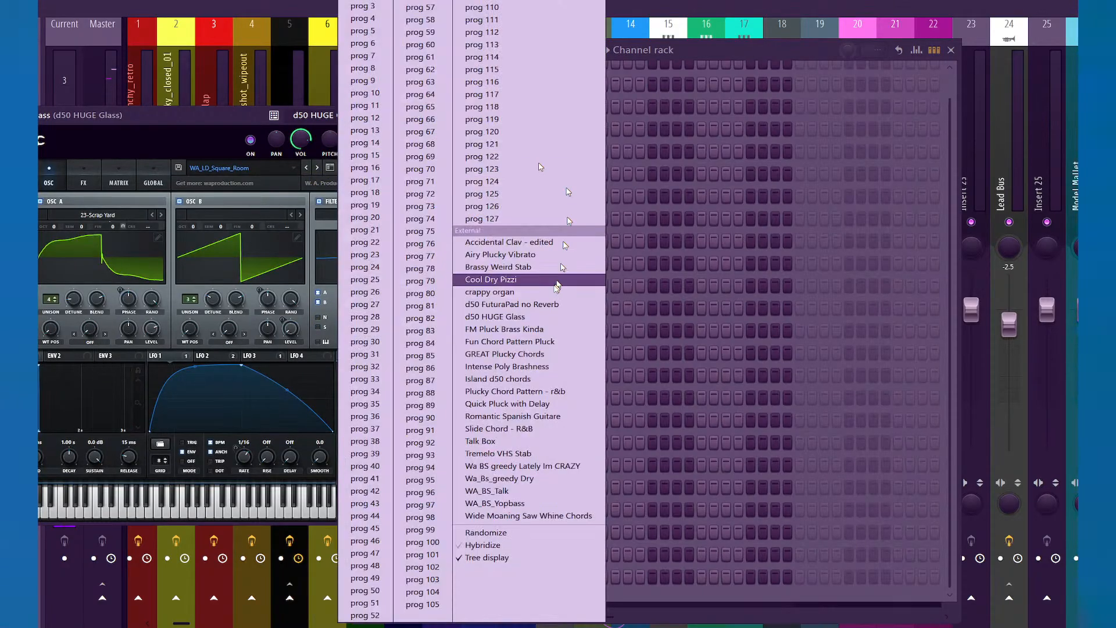
click(511, 491)
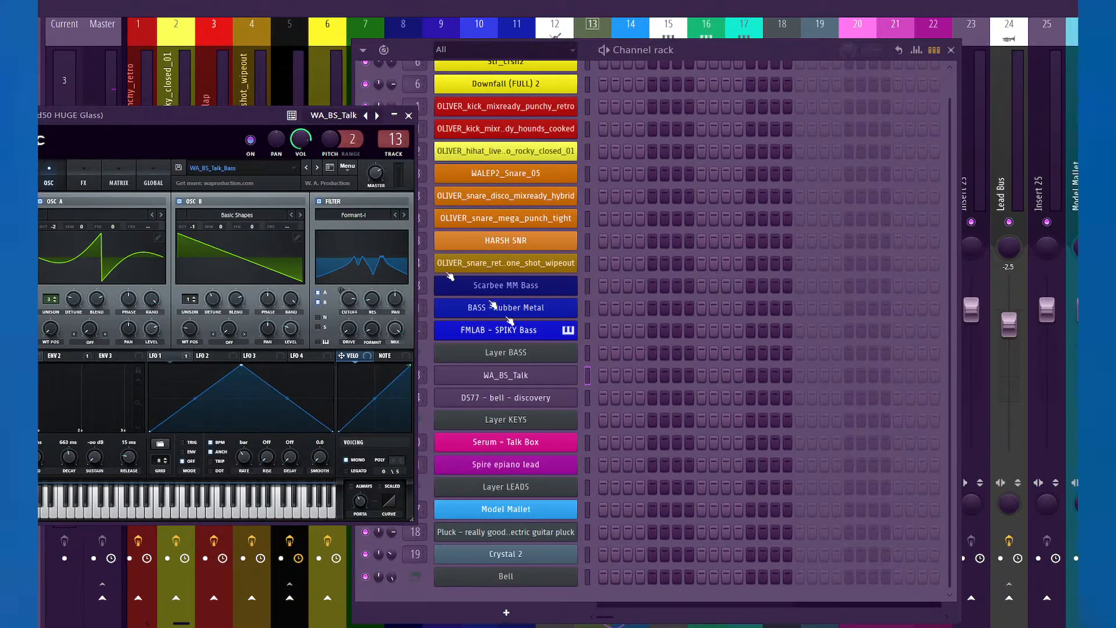
Reopen MMorph on mixer track 14 and sweep the morph slider back from B during playing, leaving it slightly past centre towards B.
click(540, 26)
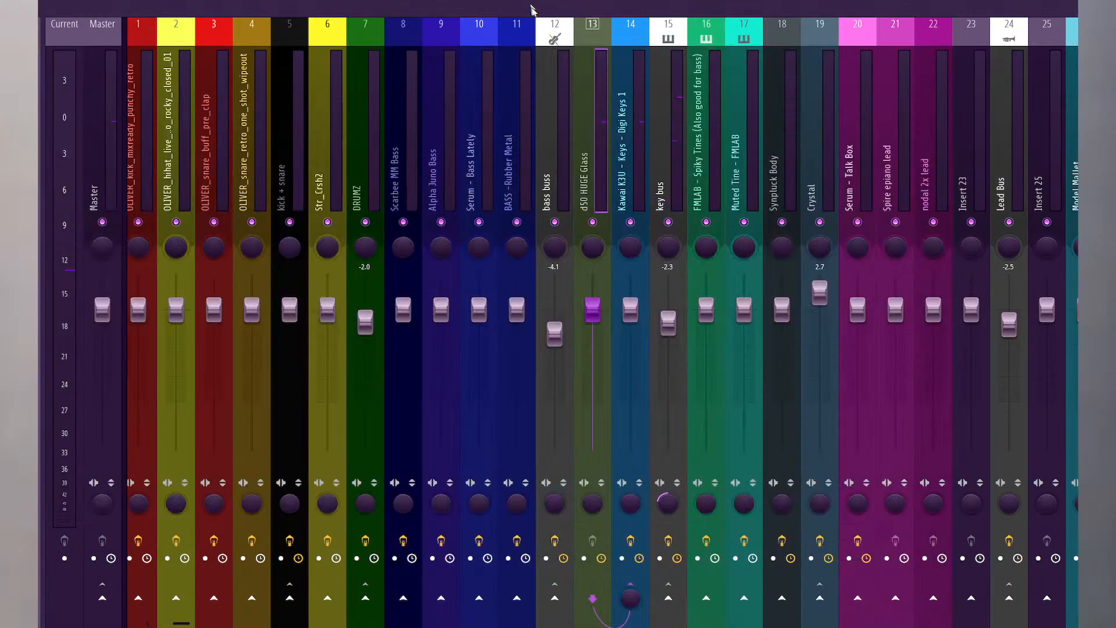
click(635, 184)
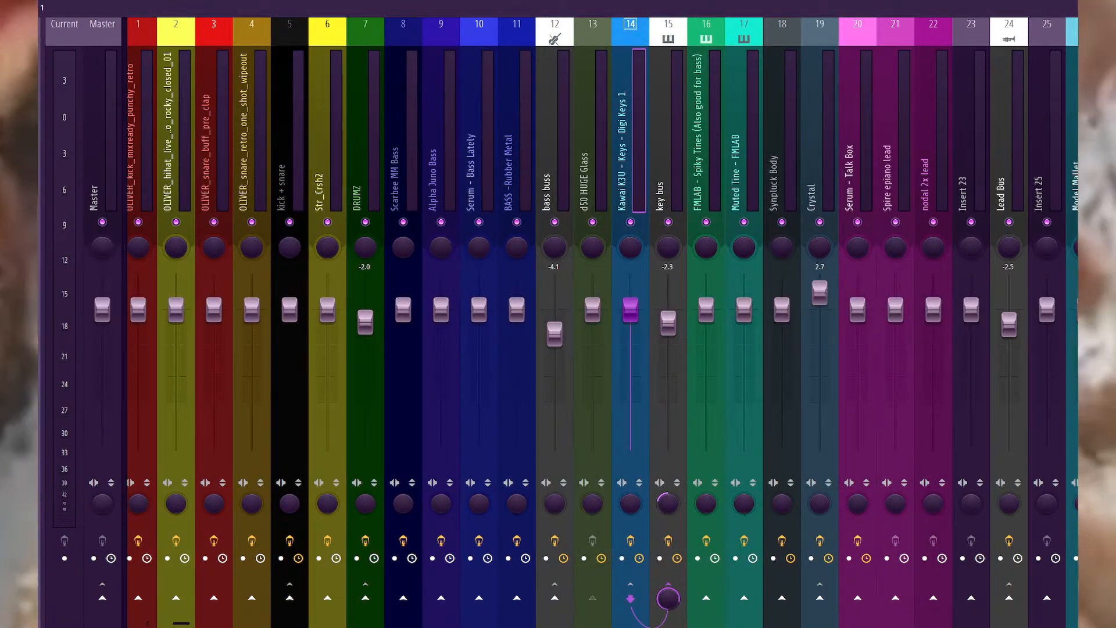
click(1075, 93)
key(space)
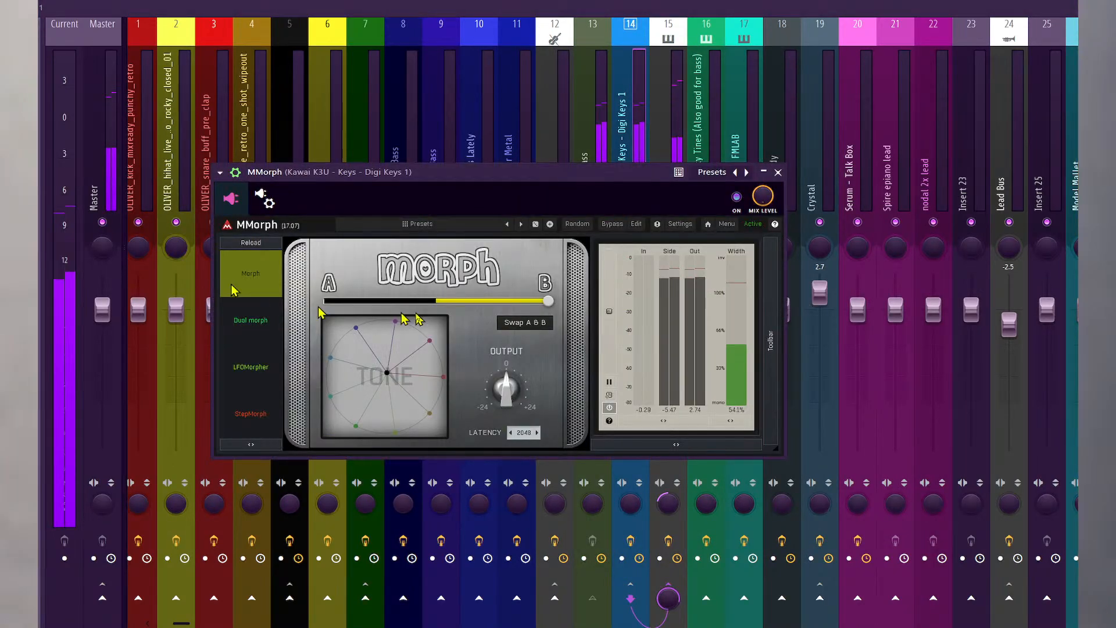
double_click(548, 300)
key(Escape)
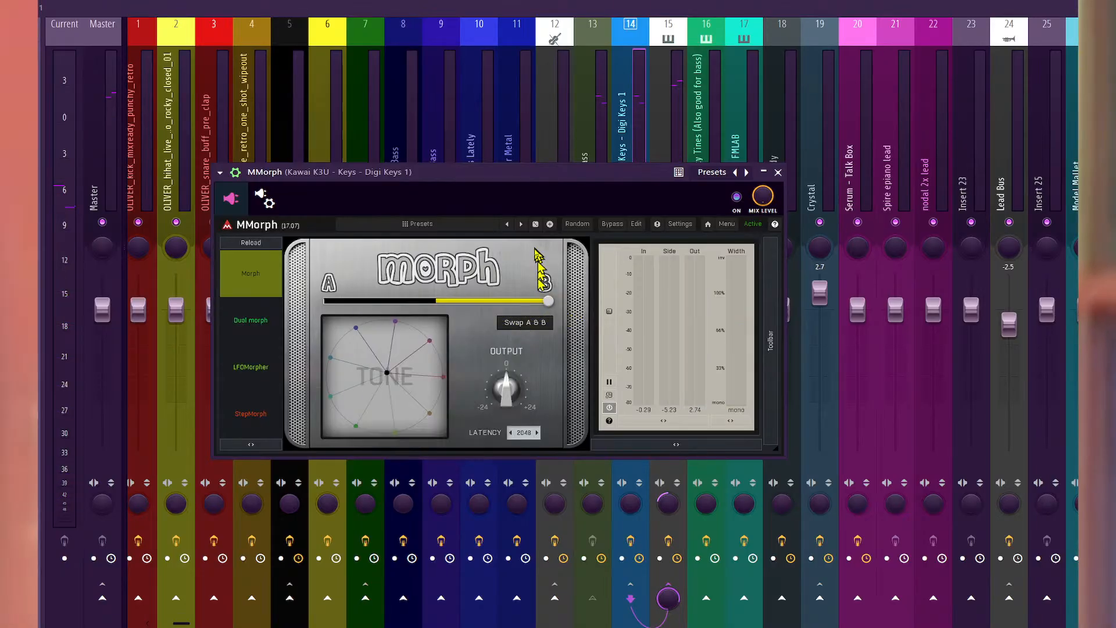
key(space)
drag(548, 301, 511, 300)
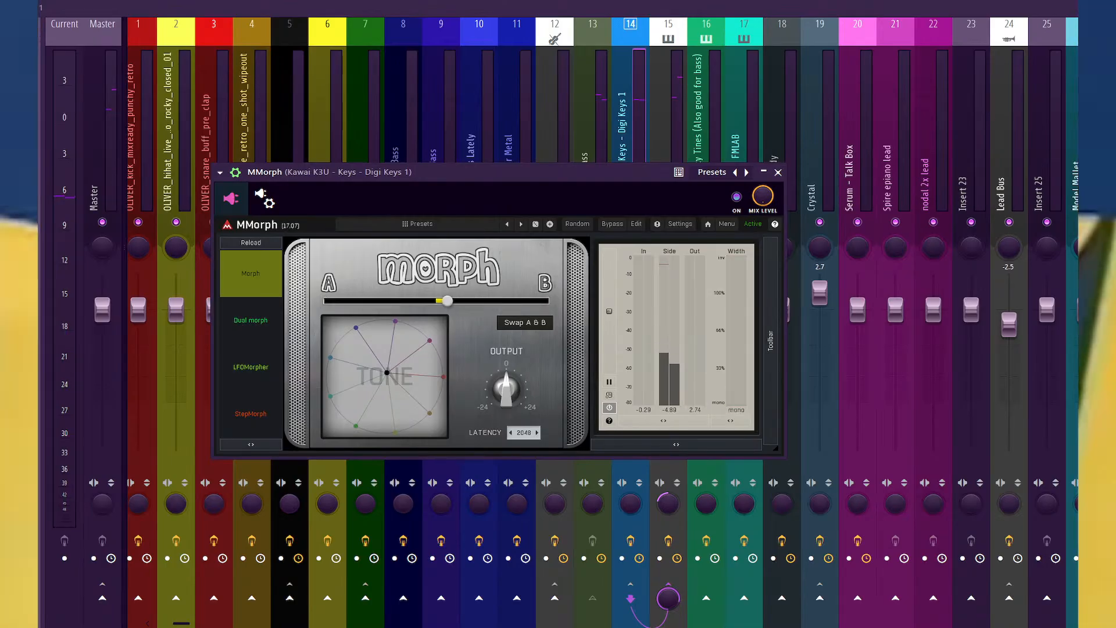
Select Layer KEYS in the channel rack, and bring the MMorph window back to the front.
key(F6)
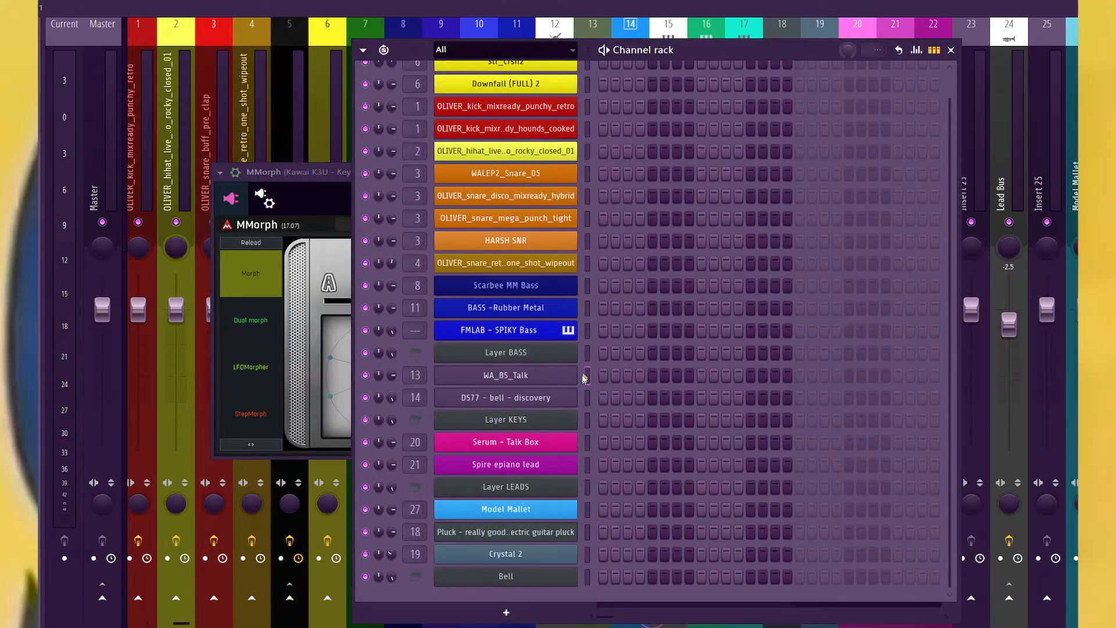
click(587, 420)
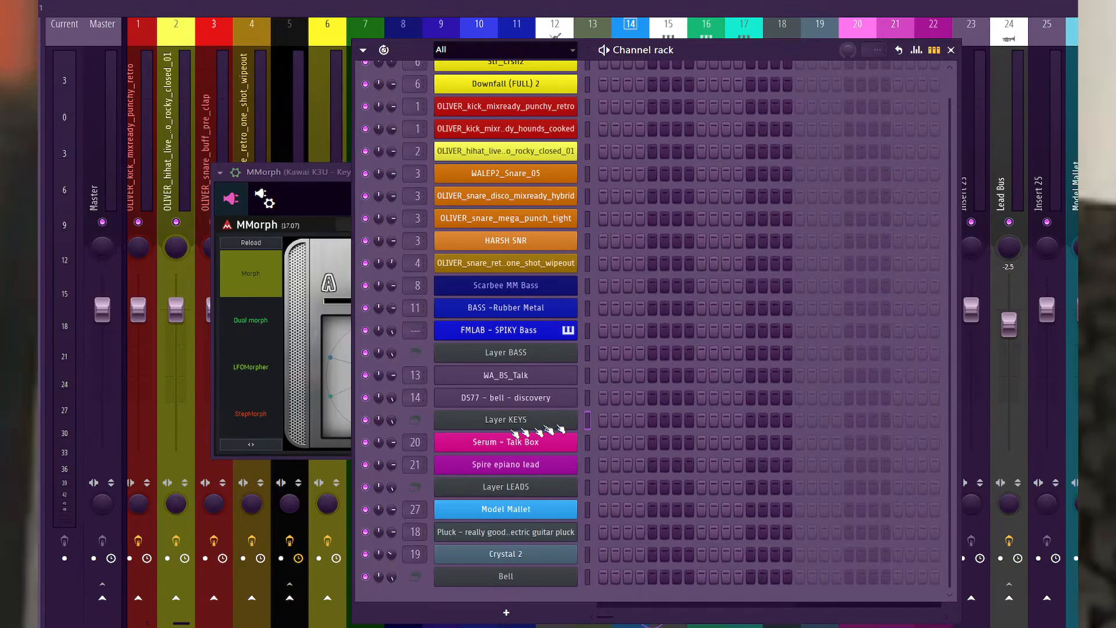
click(308, 218)
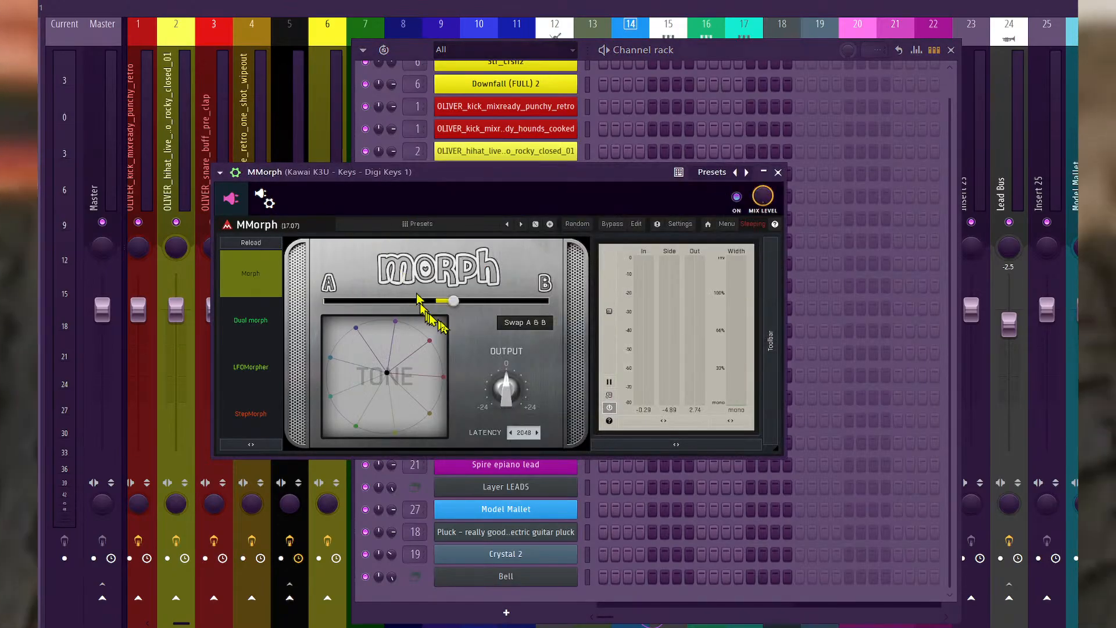
During playing, sweep MMorph's morph slider fully to B and back almost to A.
key(space)
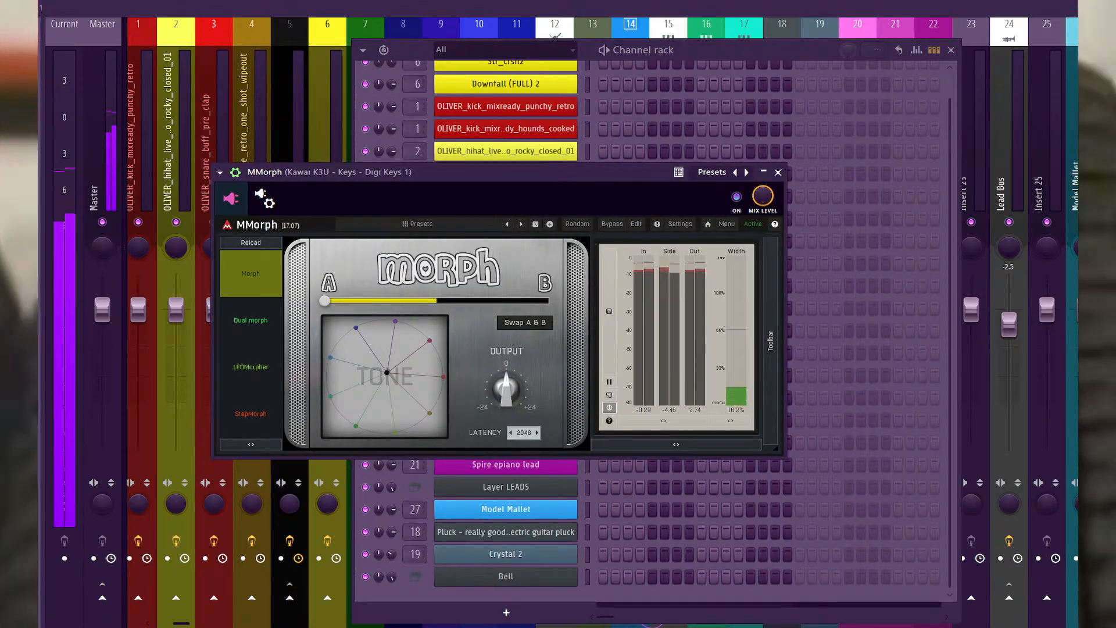
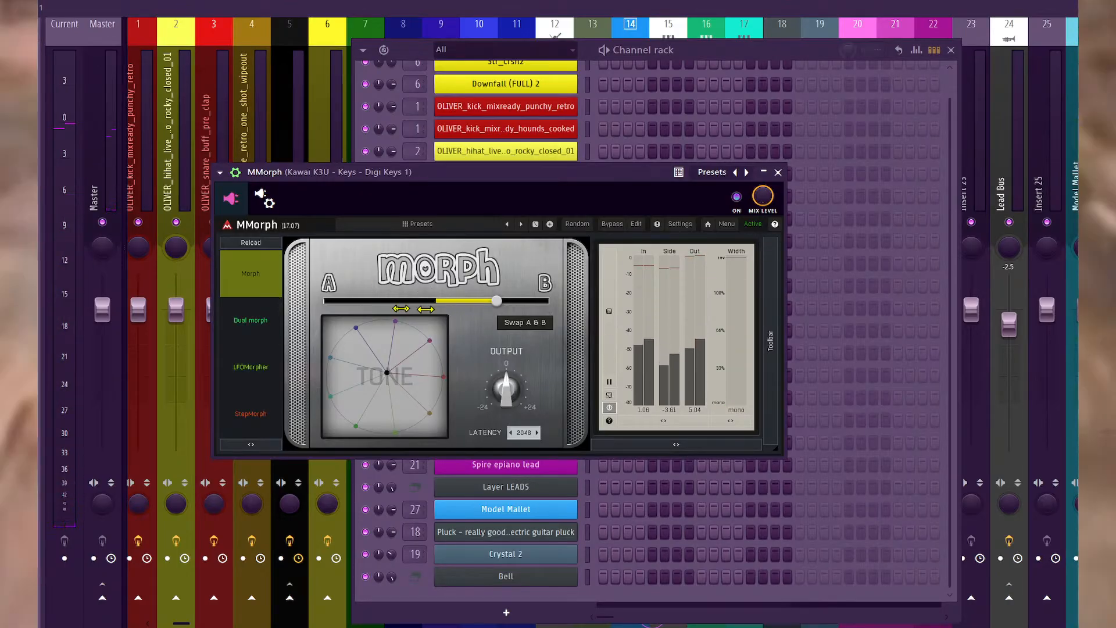
drag(496, 301, 548, 301)
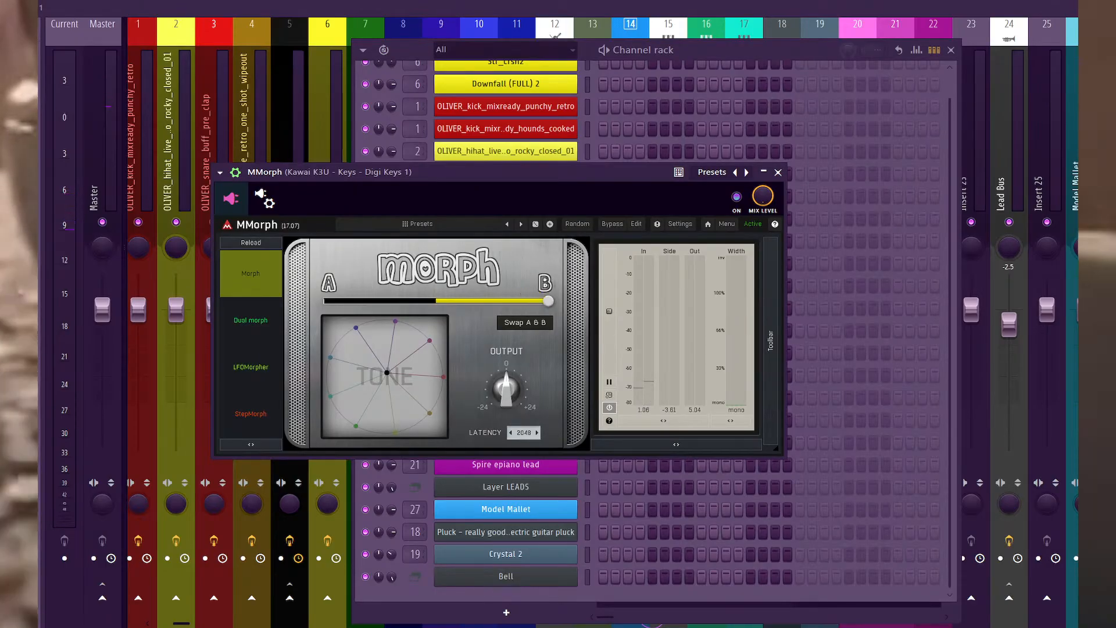
drag(548, 300, 333, 300)
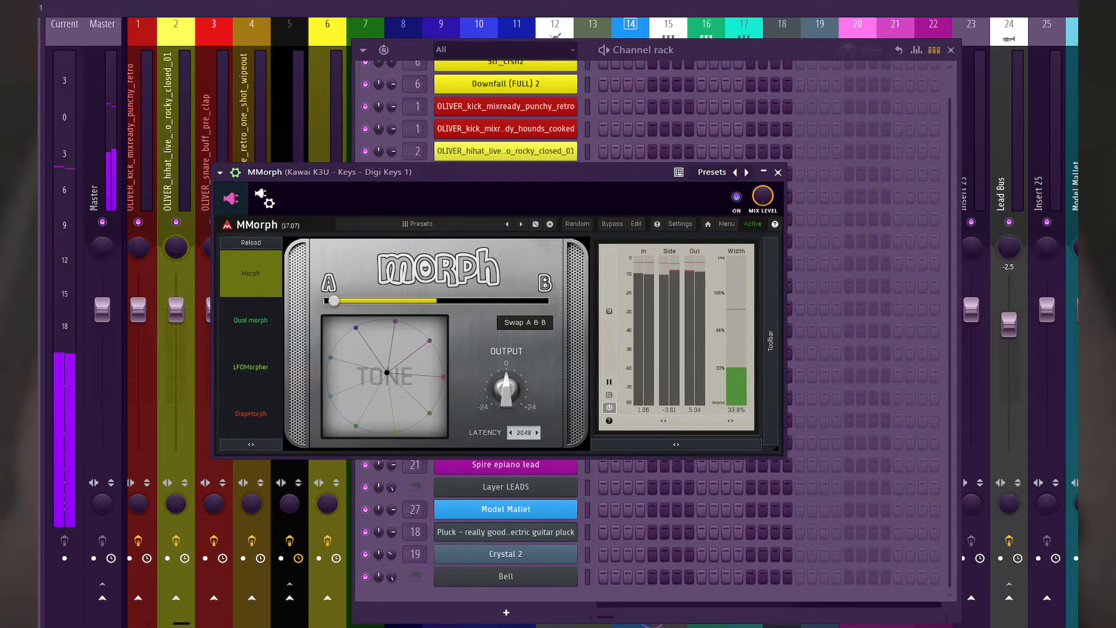
Open the DS77 - bell - discovery channel, select Layer KEYS, and lower the DS77's amplitude release slider to minimum.
click(733, 58)
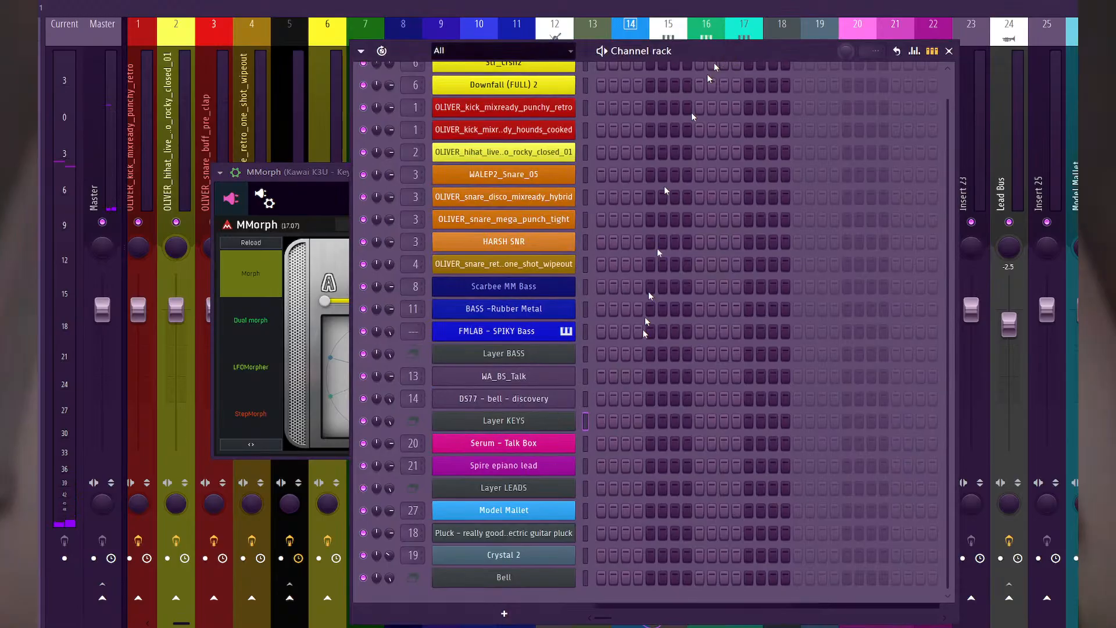
click(542, 402)
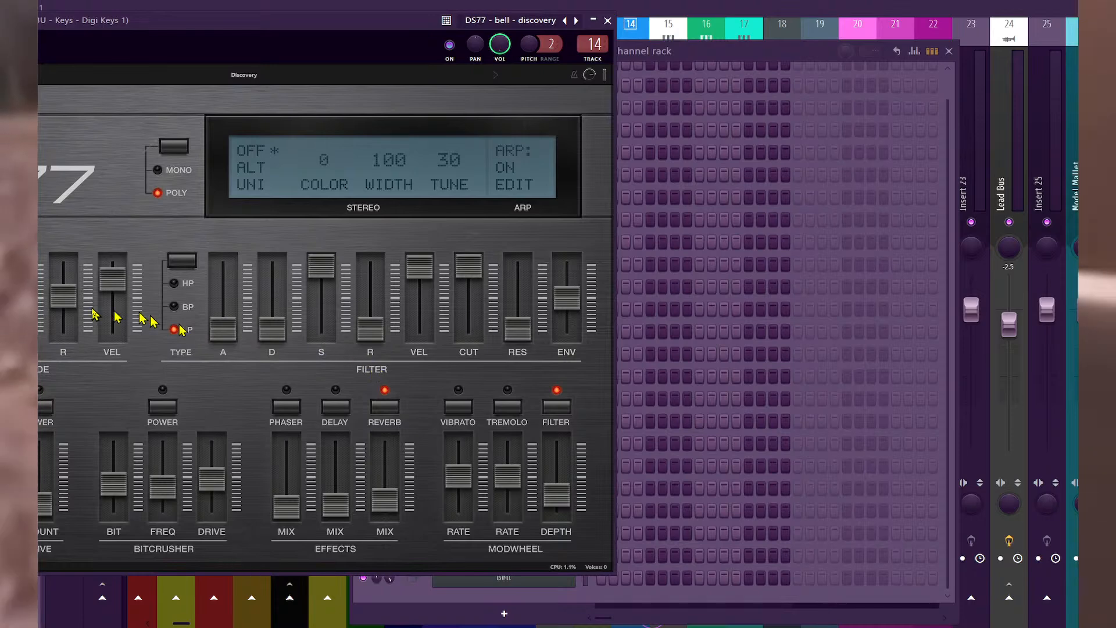
click(729, 55)
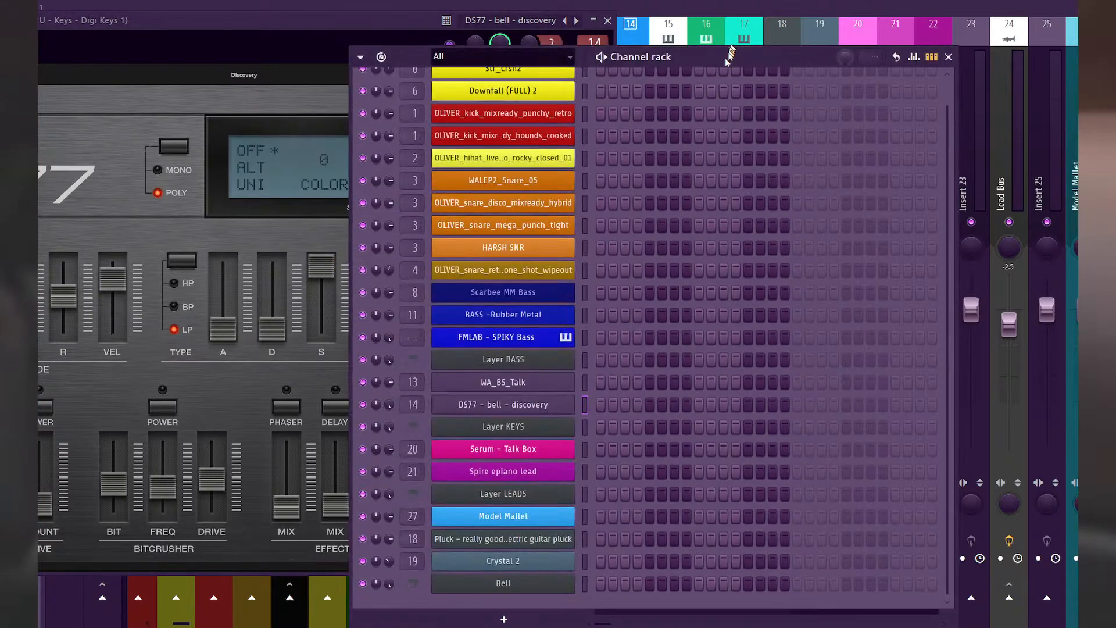
click(586, 427)
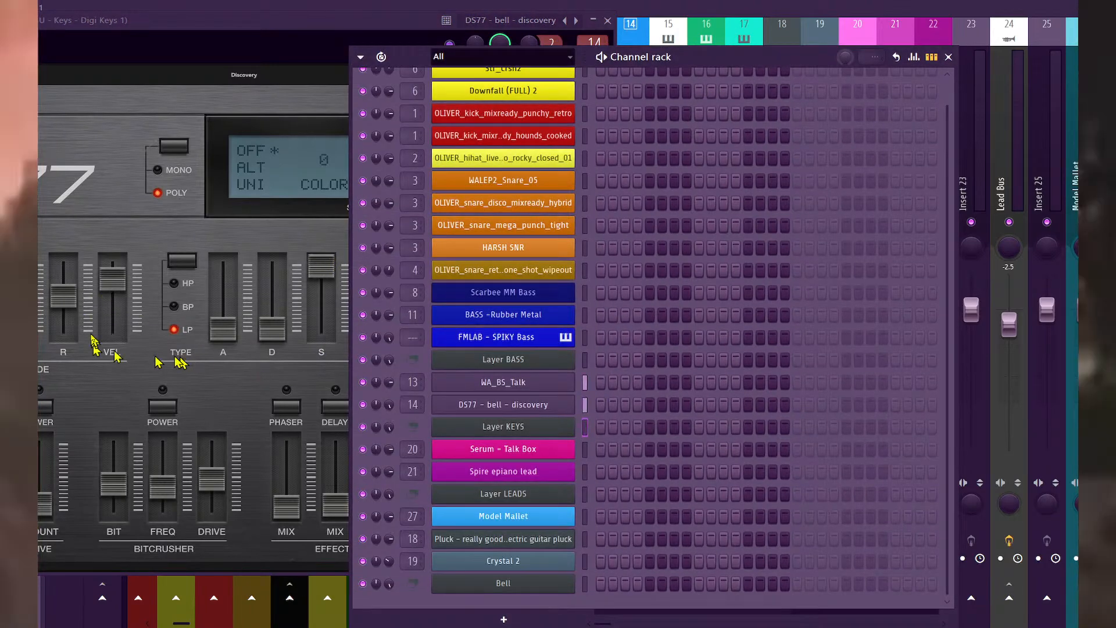
drag(63, 297, 68, 407)
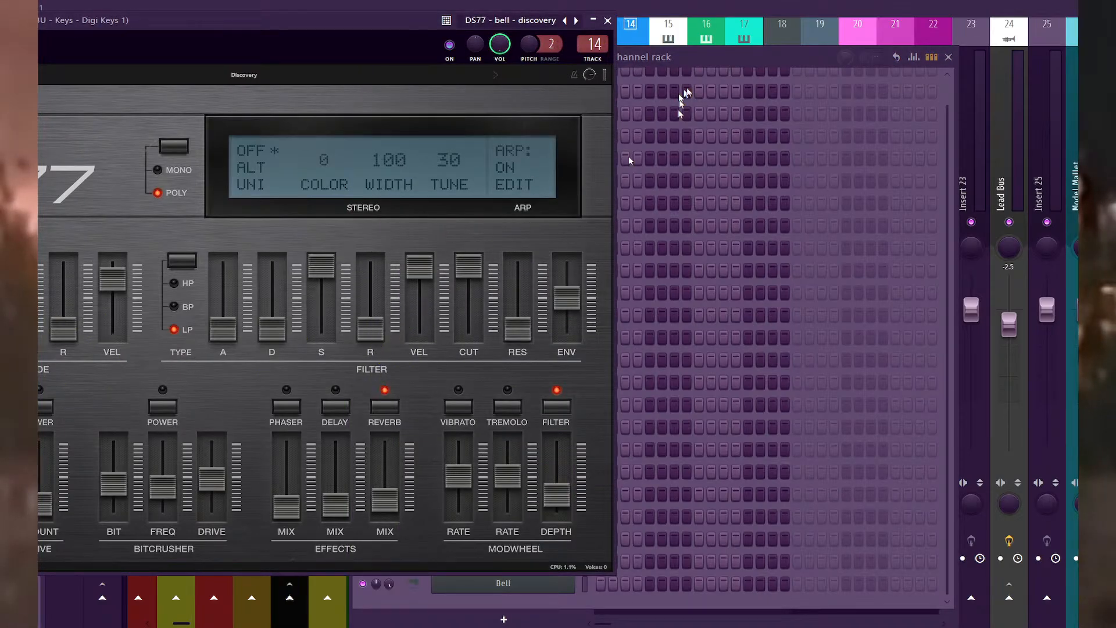
Reselect Layer KEYS in the channel rack, and return to the DS77 to lower its reverb mix to minimum.
click(700, 54)
click(584, 427)
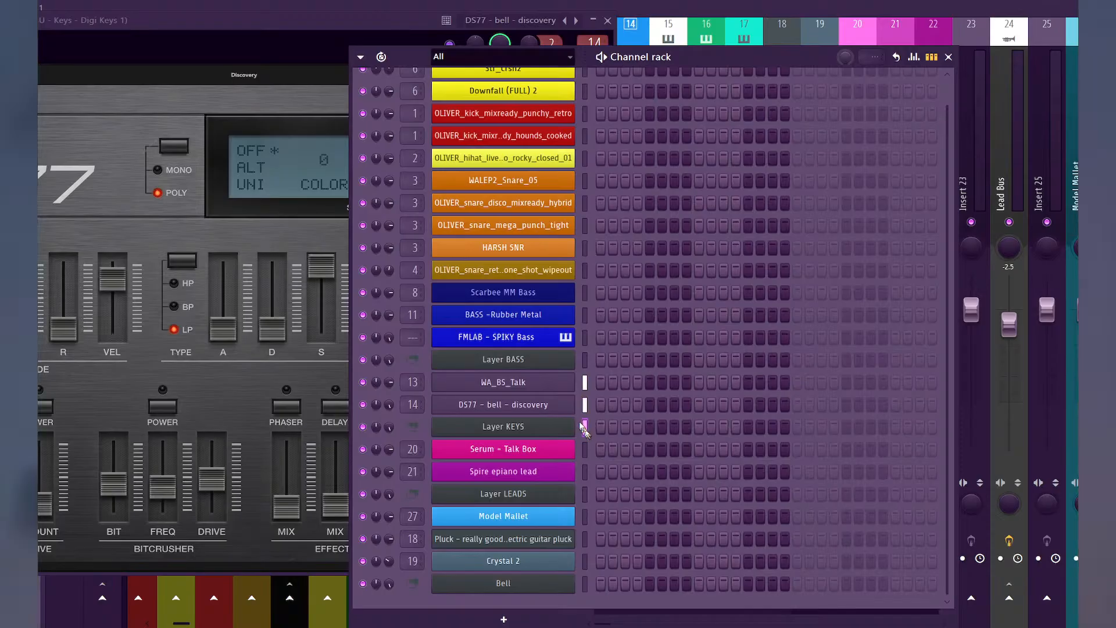
click(175, 31)
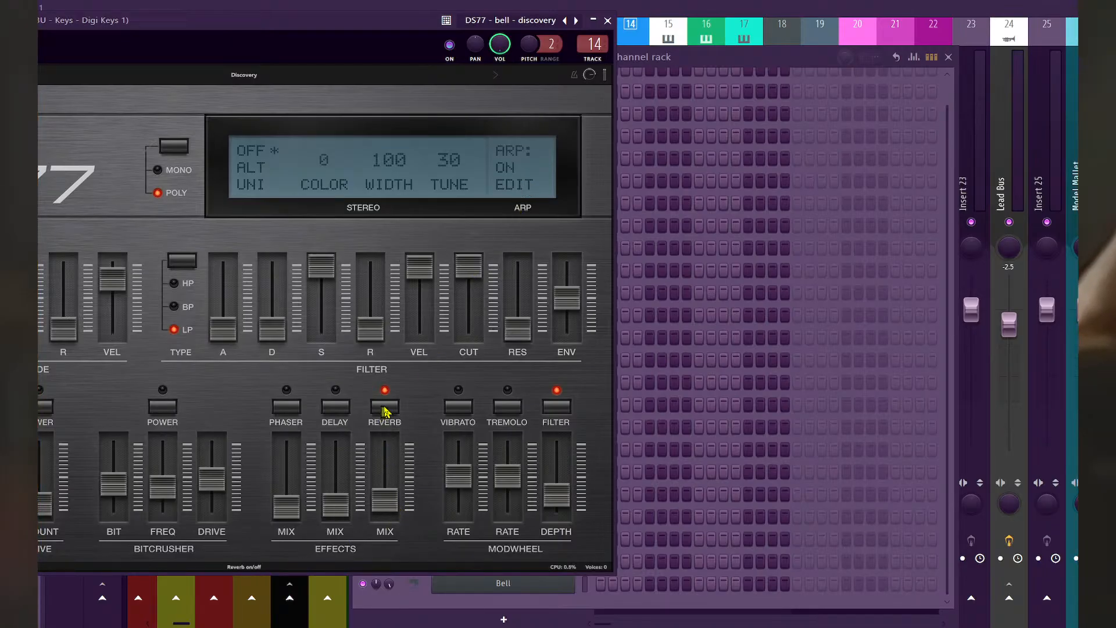
drag(386, 510, 388, 548)
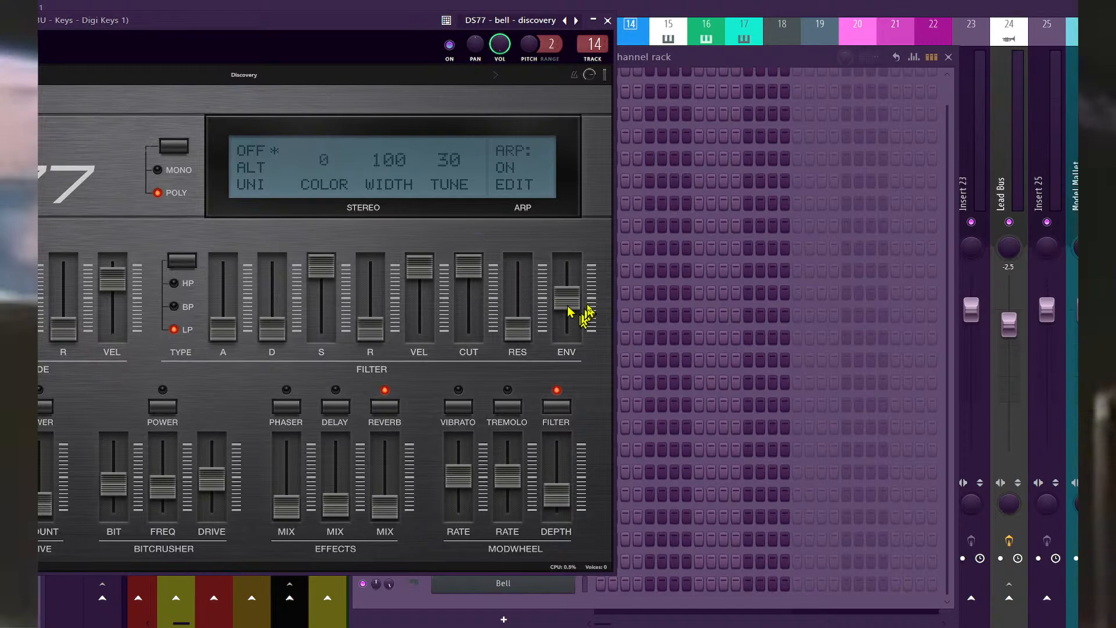
Reshape the DS77 filter with maximum envelope amount, 0% sustain, a fairly long decay, velocity around halfway, and 0% resonance.
drag(575, 308, 567, 170)
drag(322, 264, 309, 433)
drag(276, 329, 281, 274)
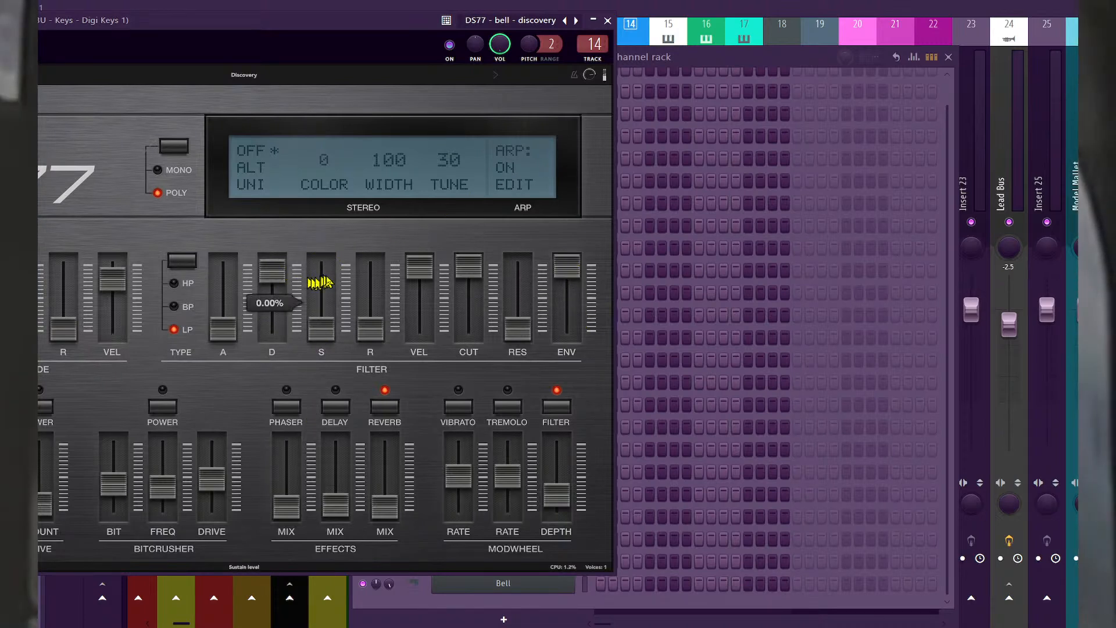
drag(420, 268, 479, 219)
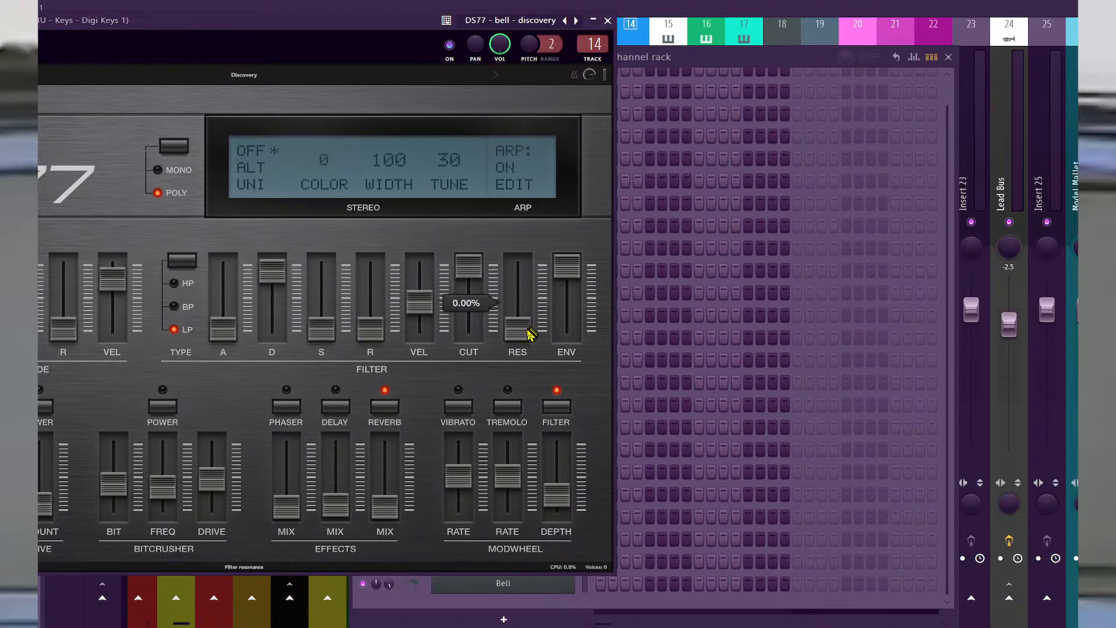
drag(521, 332, 523, 392)
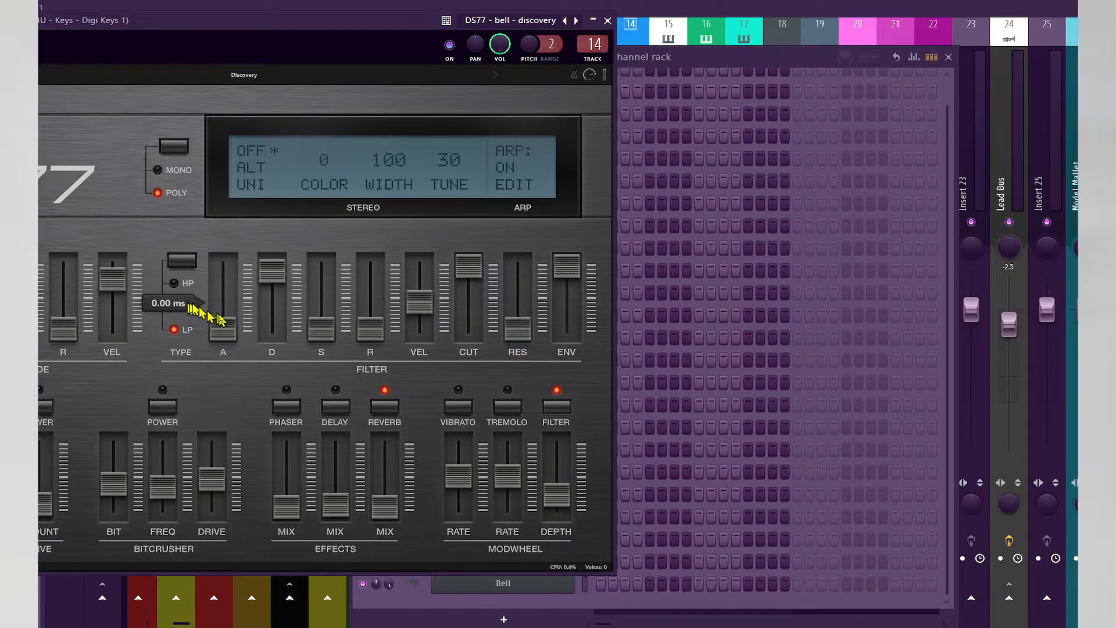
drag(274, 269, 274, 295)
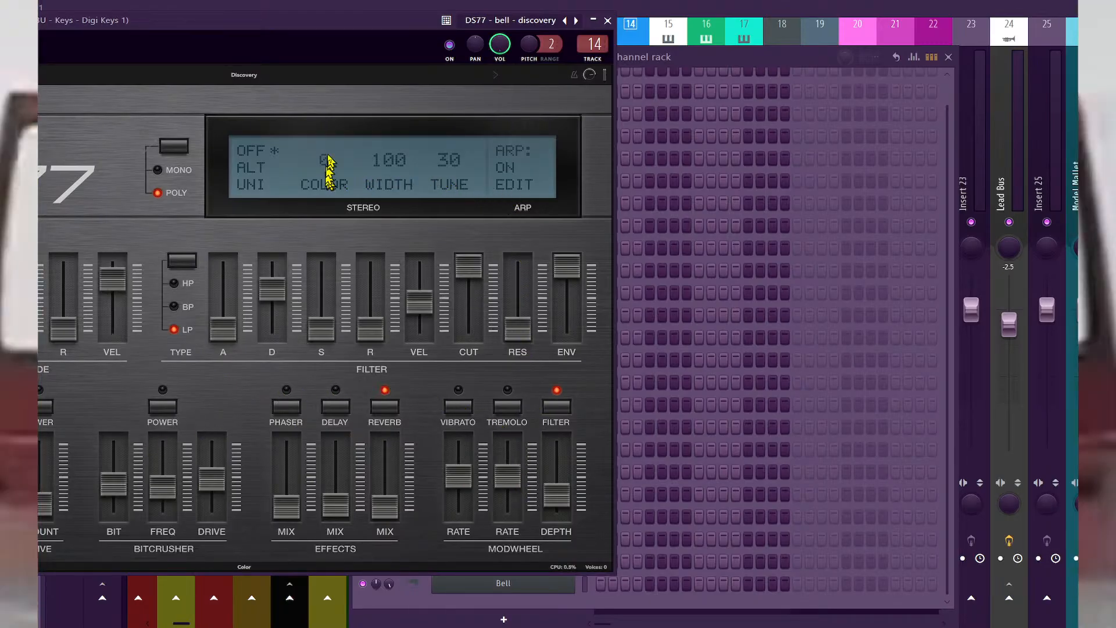
Adjust the DS77's stereo Color to 1.
drag(326, 155, 328, 160)
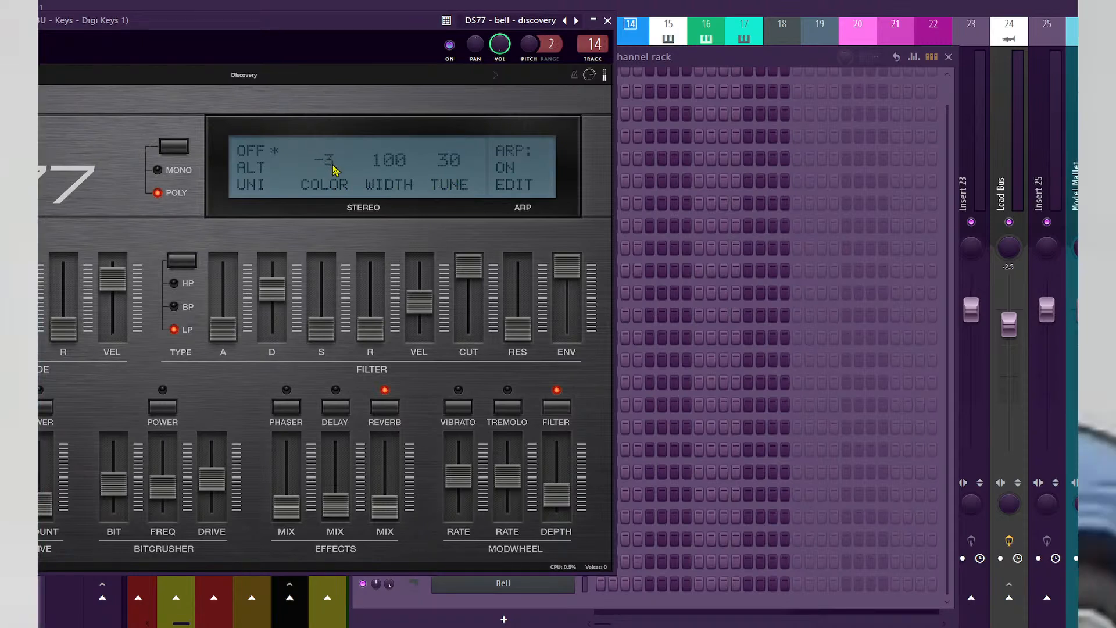
drag(342, 223, 352, 150)
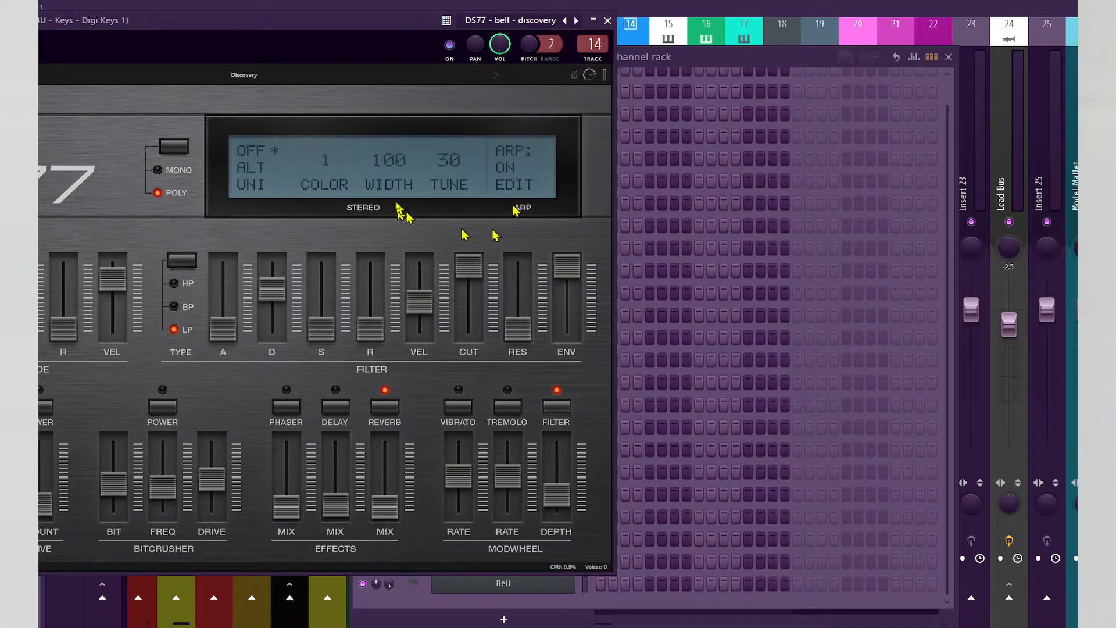
Return to MMorph, move the morph slider fully to B during playing, and bring up the channel rack.
click(157, 171)
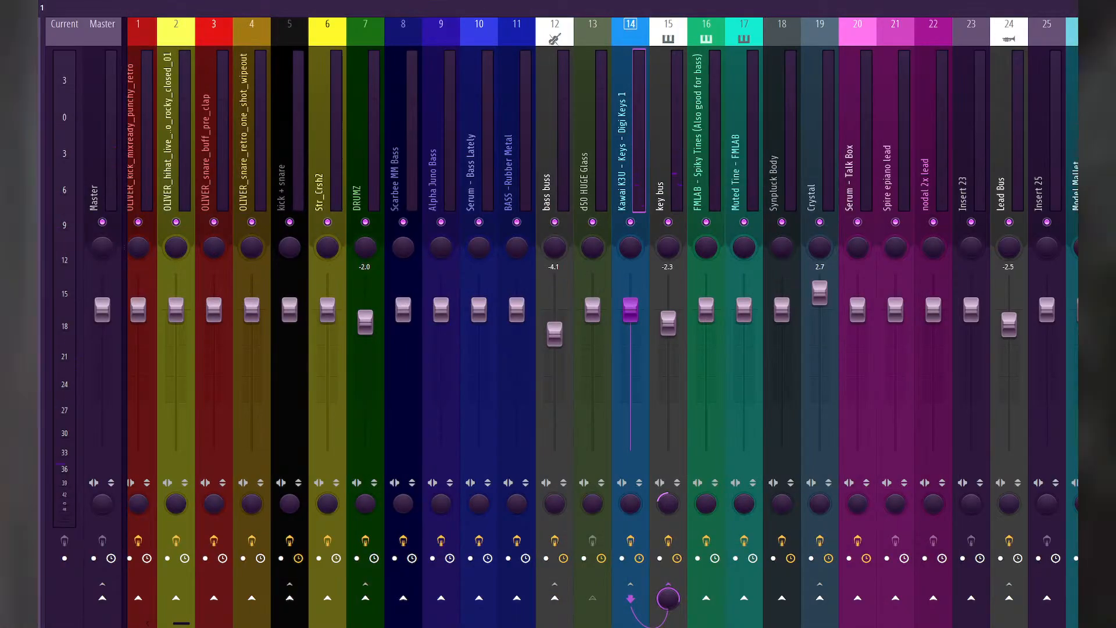
drag(325, 301, 548, 301)
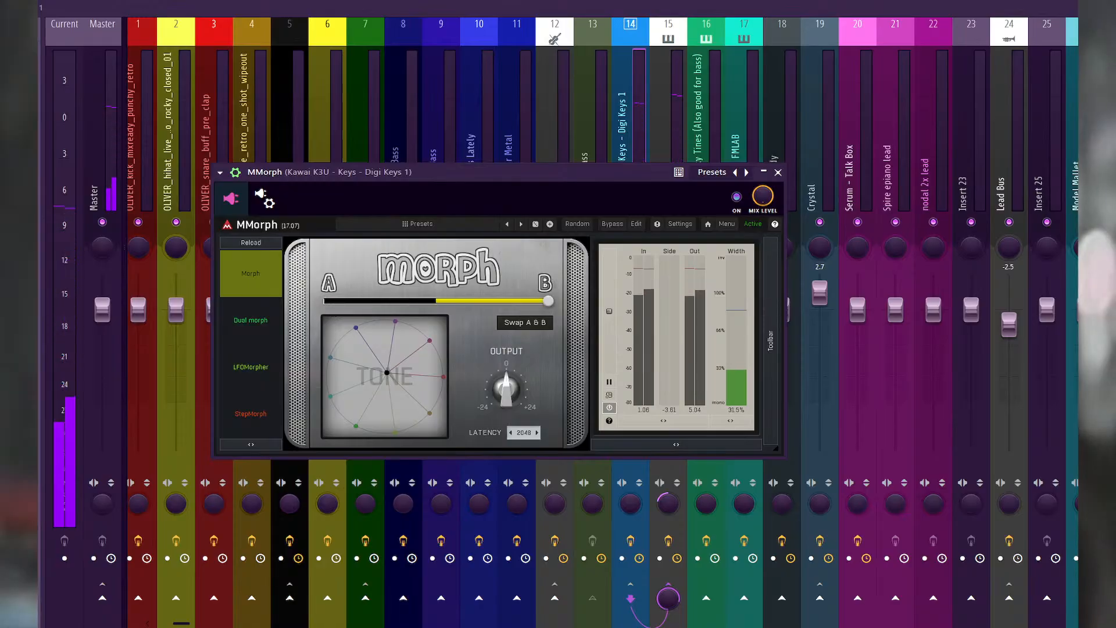
key(F6)
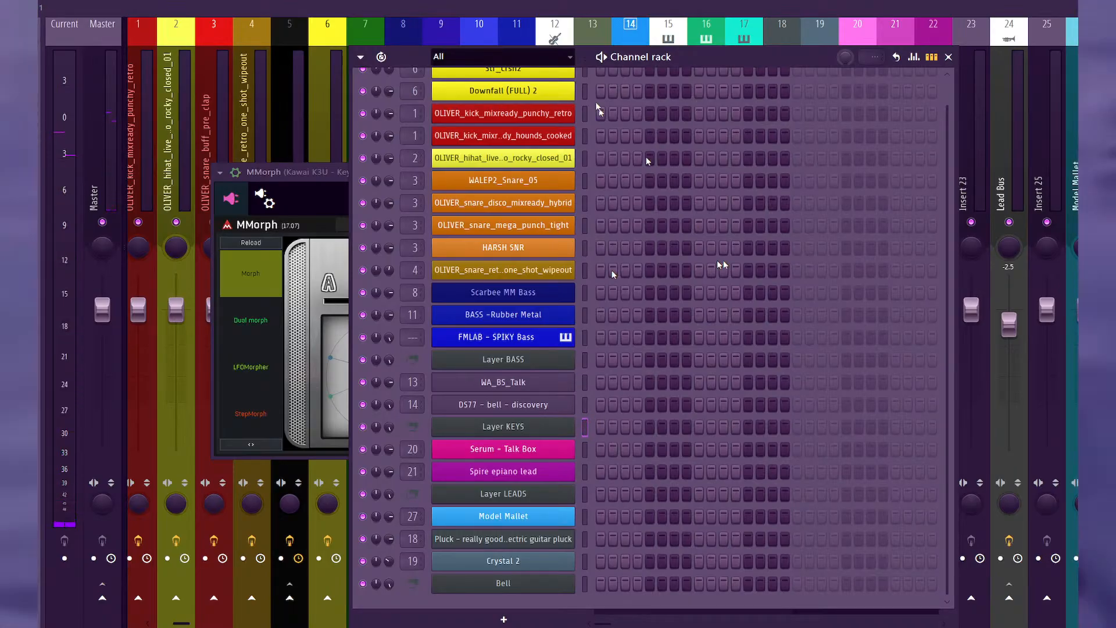
Turn on Swap A & B in MMorph, and settle the morph slider about a quarter of the way from A to B.
click(302, 251)
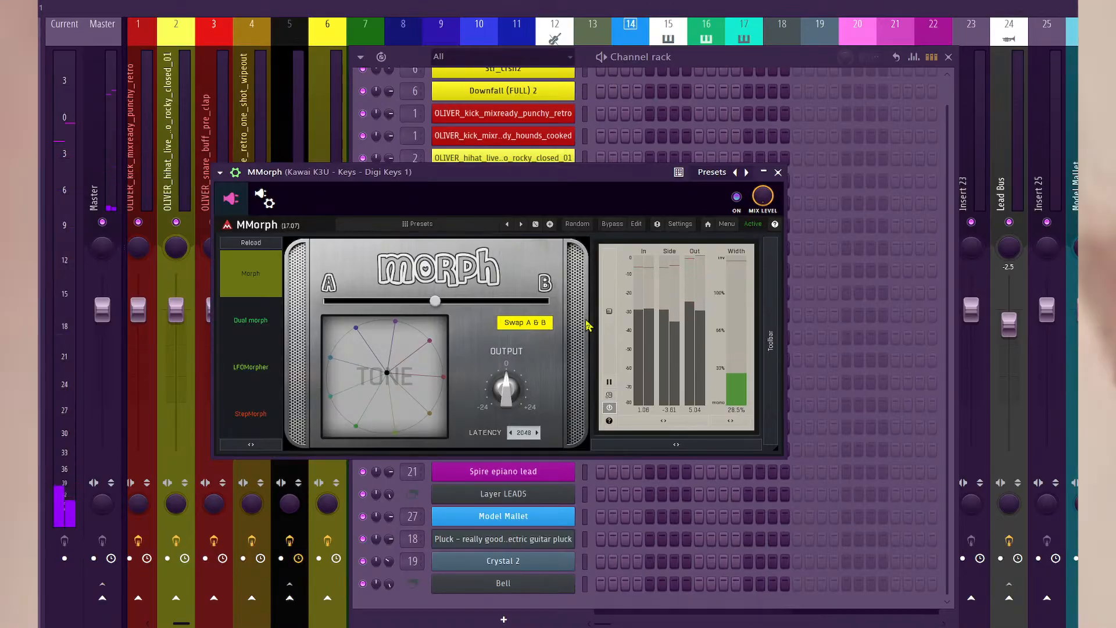
drag(434, 301, 401, 300)
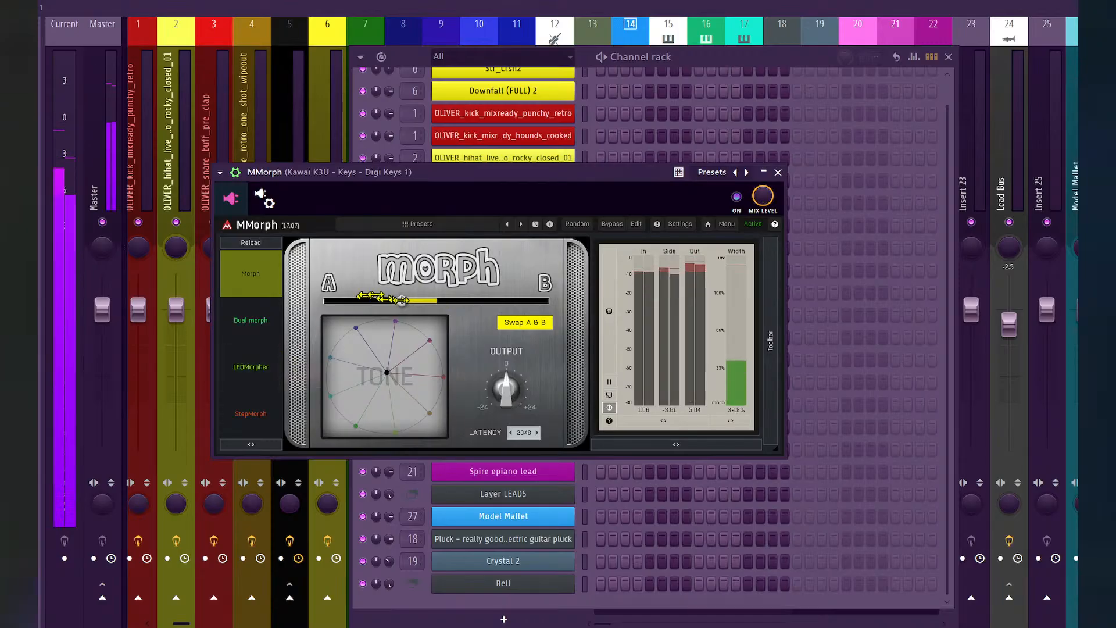
mouse_move(402, 301)
mouse_down()
mouse_move(325, 301)
mouse_move(403, 301)
mouse_up()
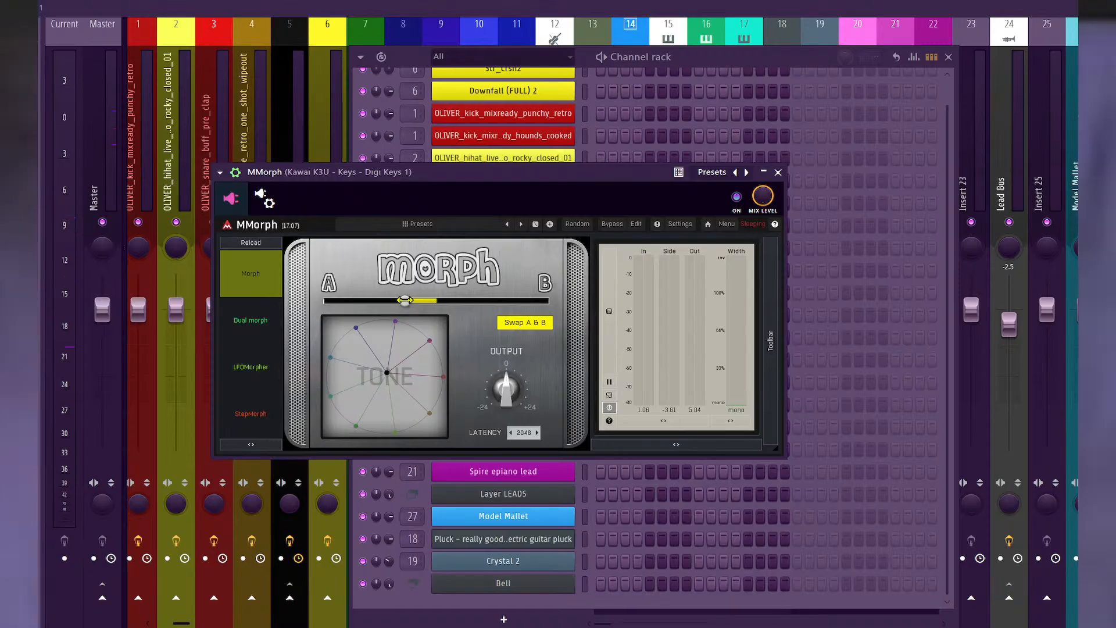
mouse_move(405, 301)
mouse_down()
mouse_move(324, 300)
mouse_move(547, 301)
mouse_move(333, 300)
mouse_move(521, 300)
mouse_move(388, 302)
mouse_up()
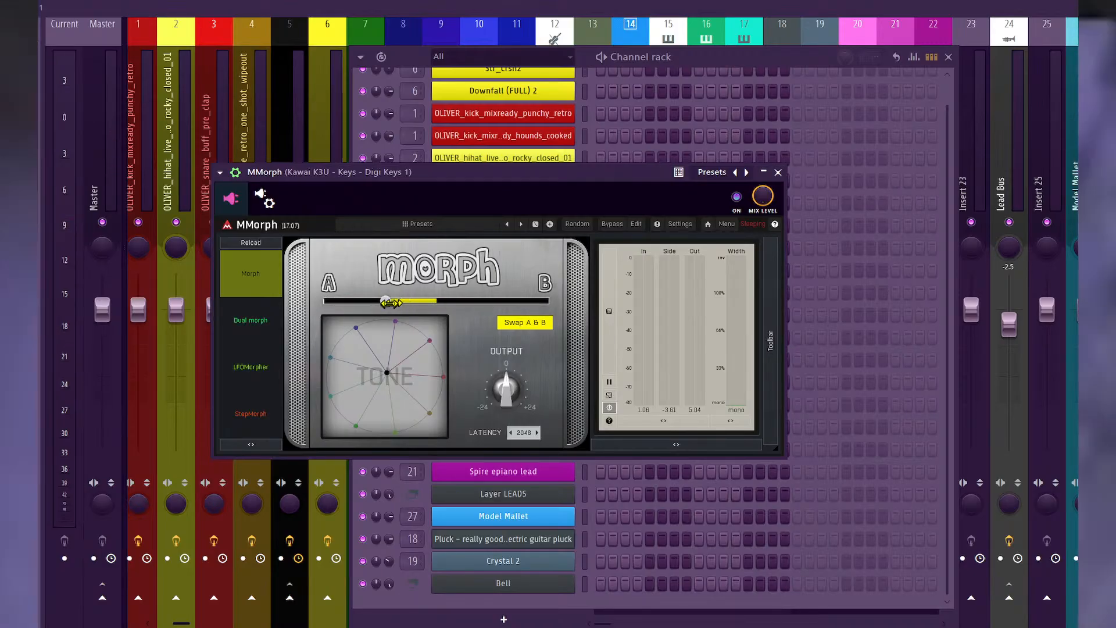
Assign MMorph's morph slider to the modulator Mod 1.
right_click(386, 301)
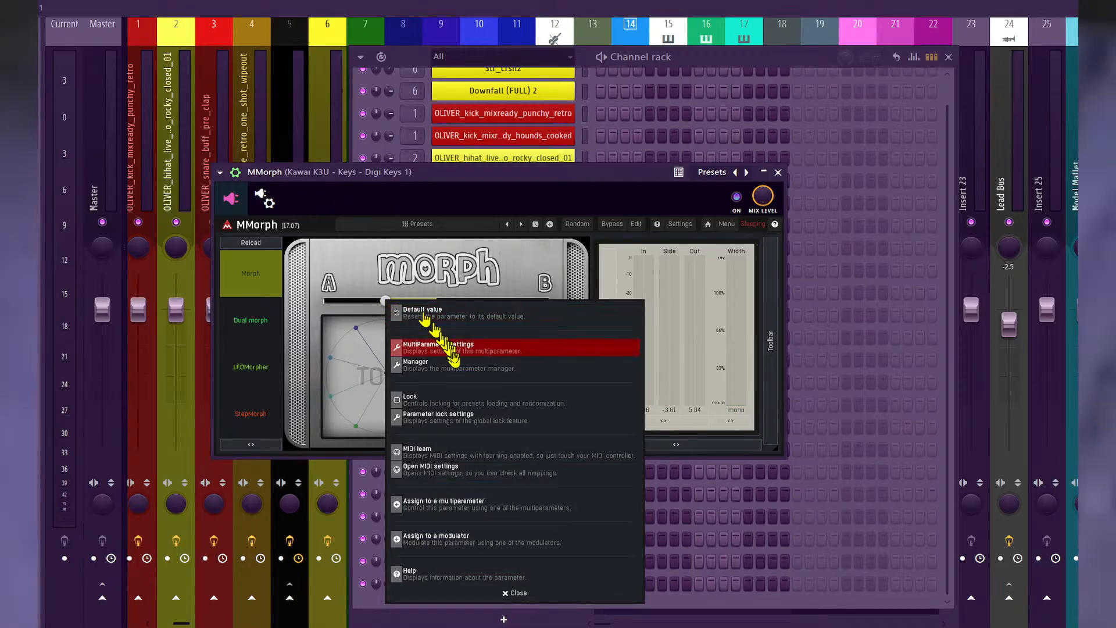
click(447, 542)
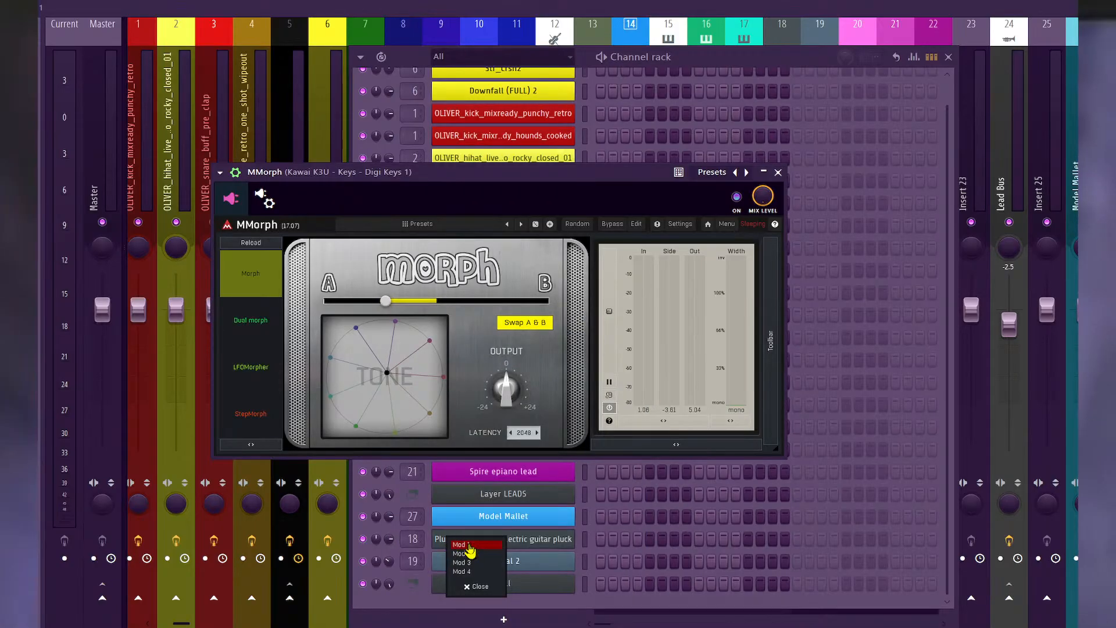
click(468, 545)
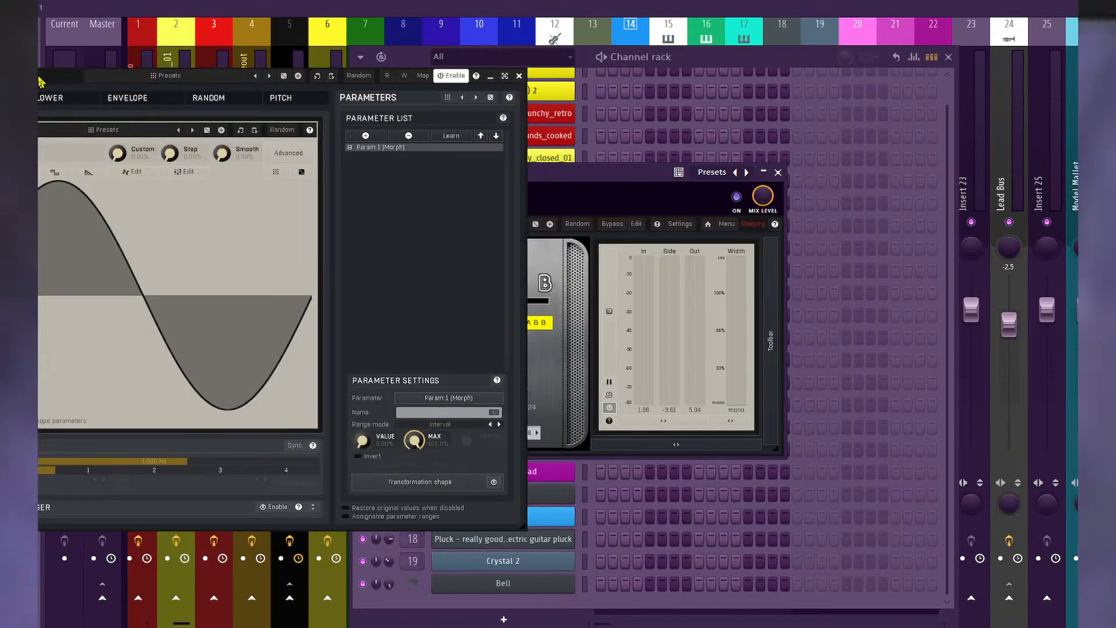
Move the Modulator 1 window clear of the morph slider, and try a faster and then a slower modulation frequency.
drag(41, 81, 605, 111)
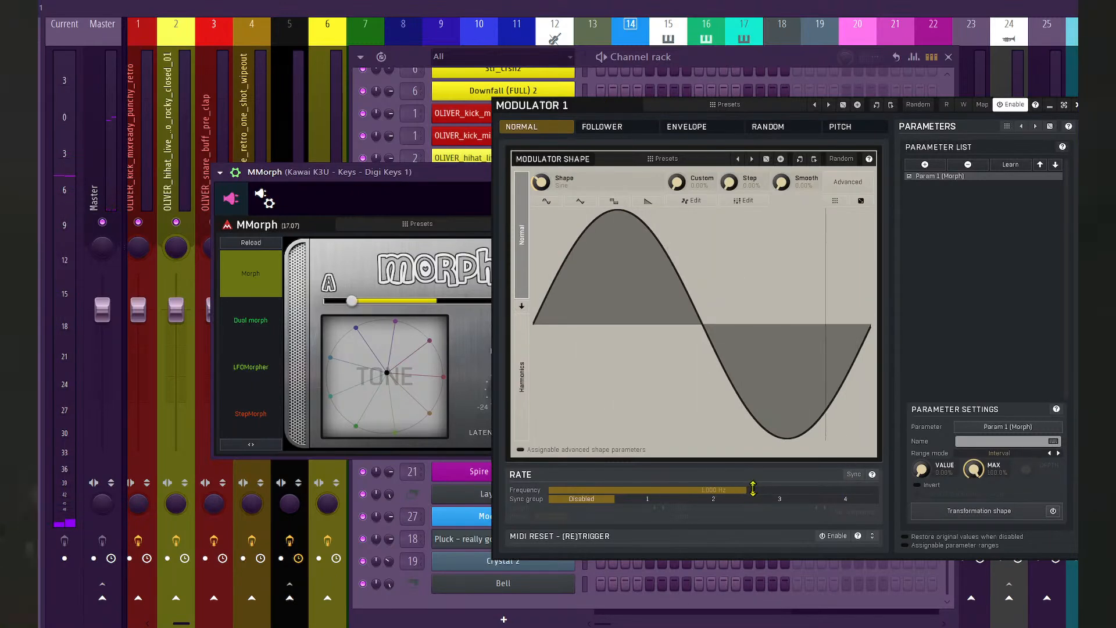
drag(752, 489, 752, 463)
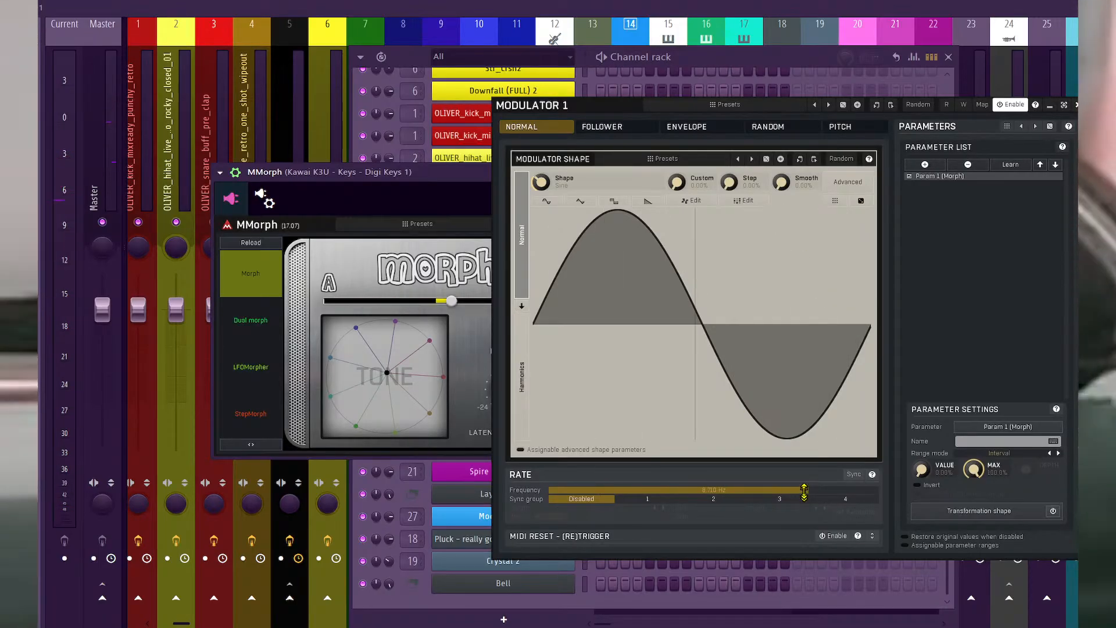
drag(804, 492, 725, 492)
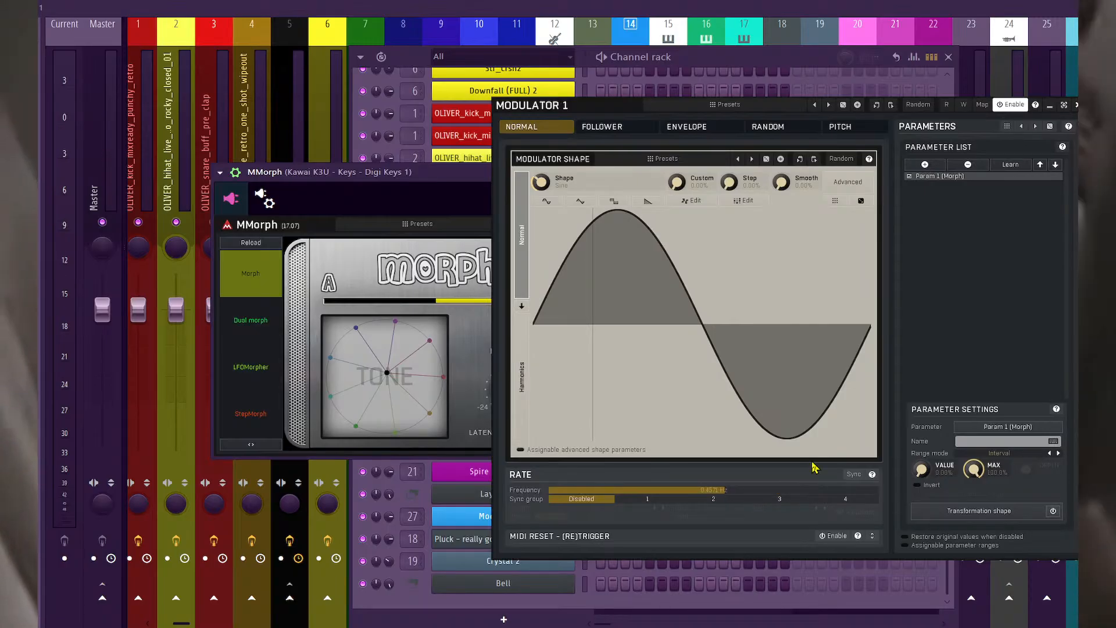
Switch Modulator 1 to Envelope mode, enable its custom ADSR shape, and move the attack curve's peak to time zero.
click(686, 133)
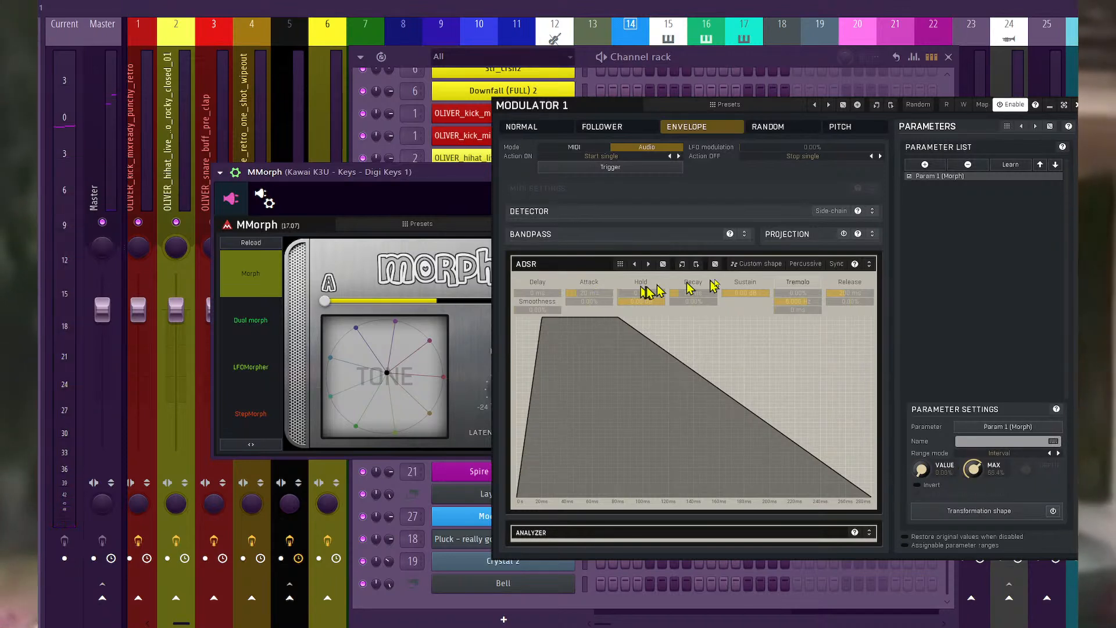
click(756, 265)
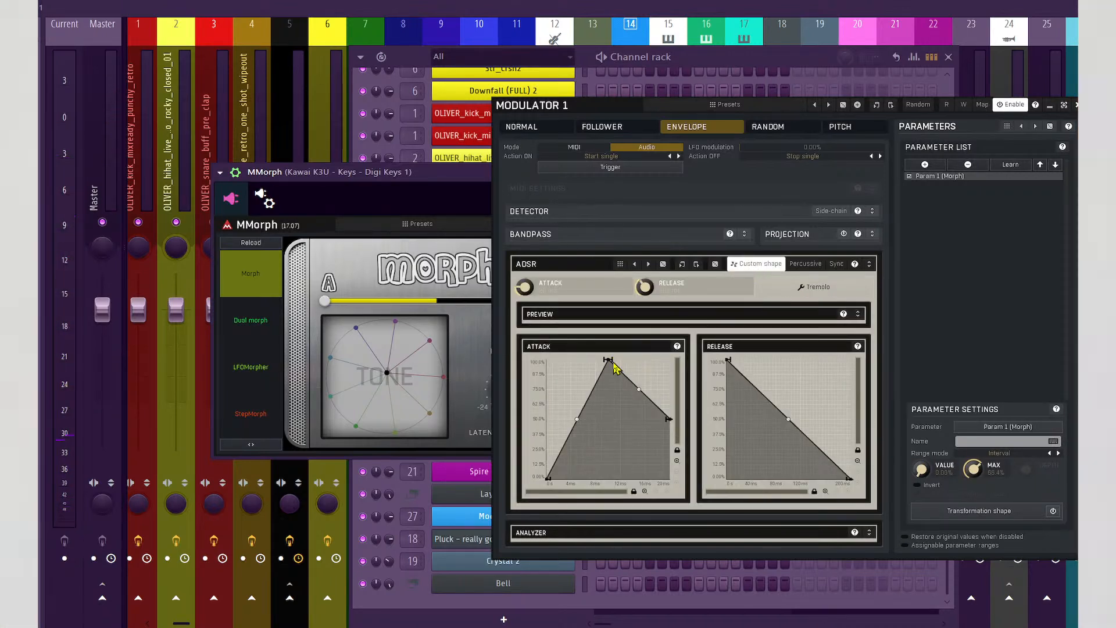
drag(610, 361, 510, 372)
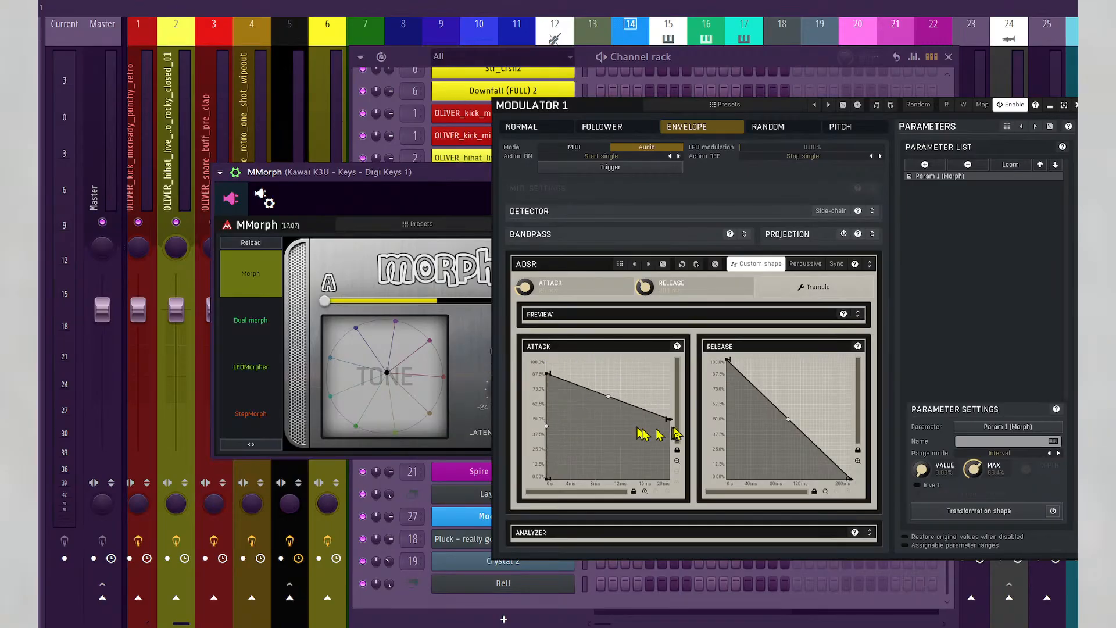
Shape the attack curve to start at 100% and decay to zero, and bend both the attack and release curves downward.
drag(670, 417, 663, 497)
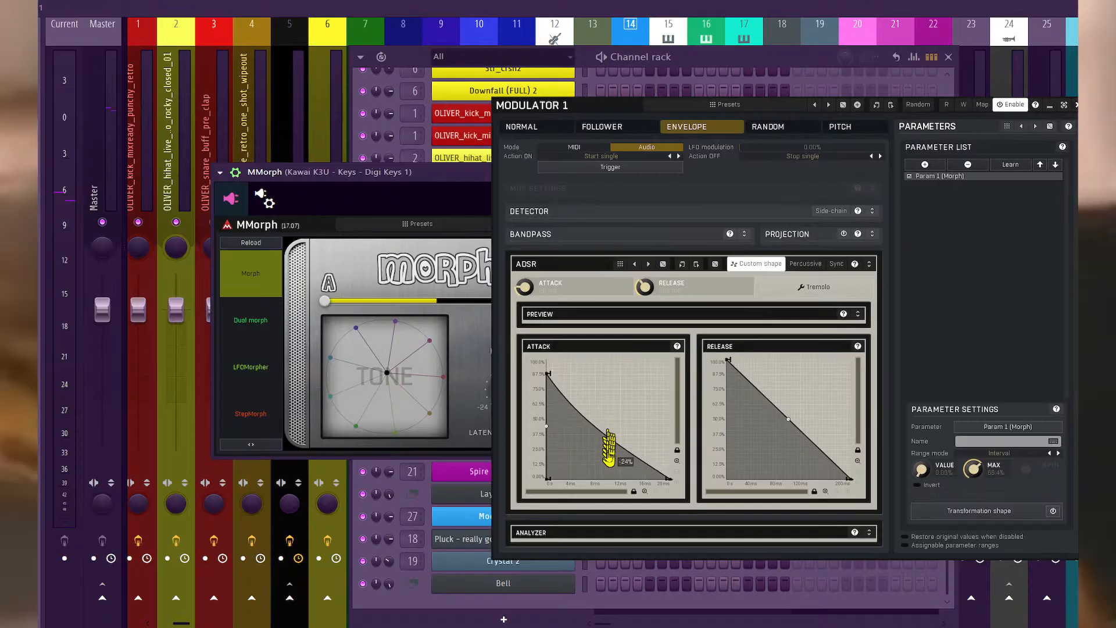
drag(608, 448, 610, 472)
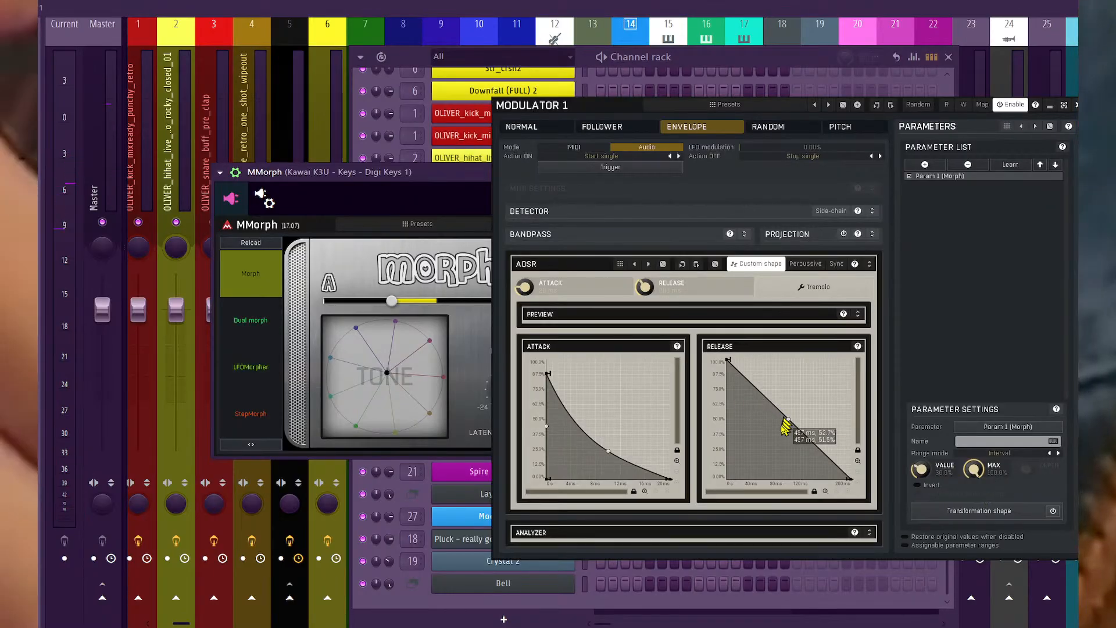
drag(788, 427, 791, 487)
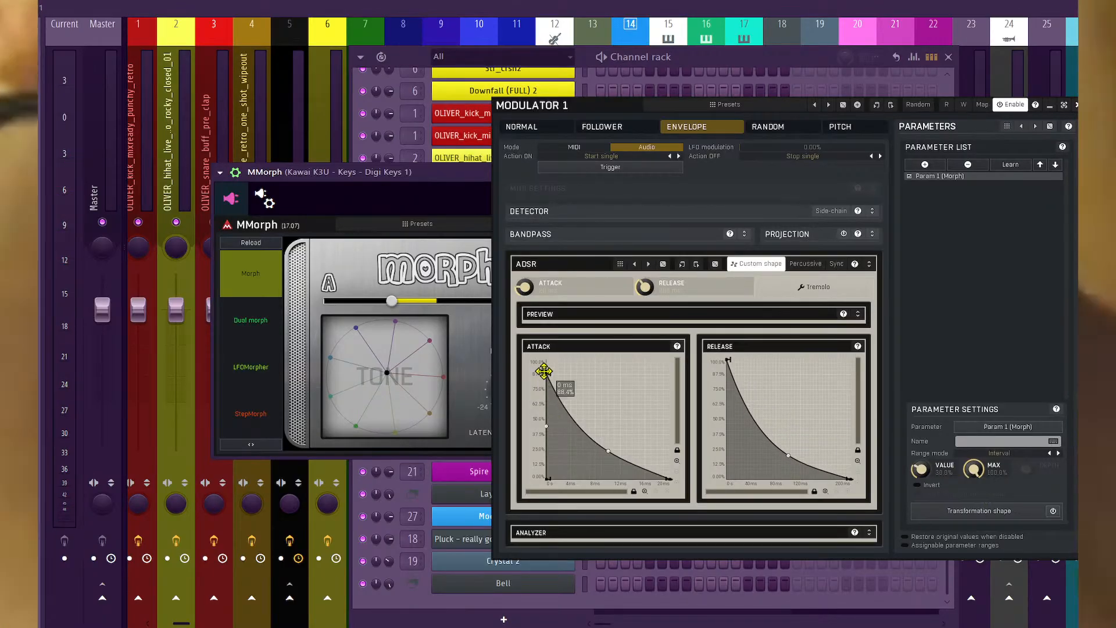
drag(543, 371, 542, 356)
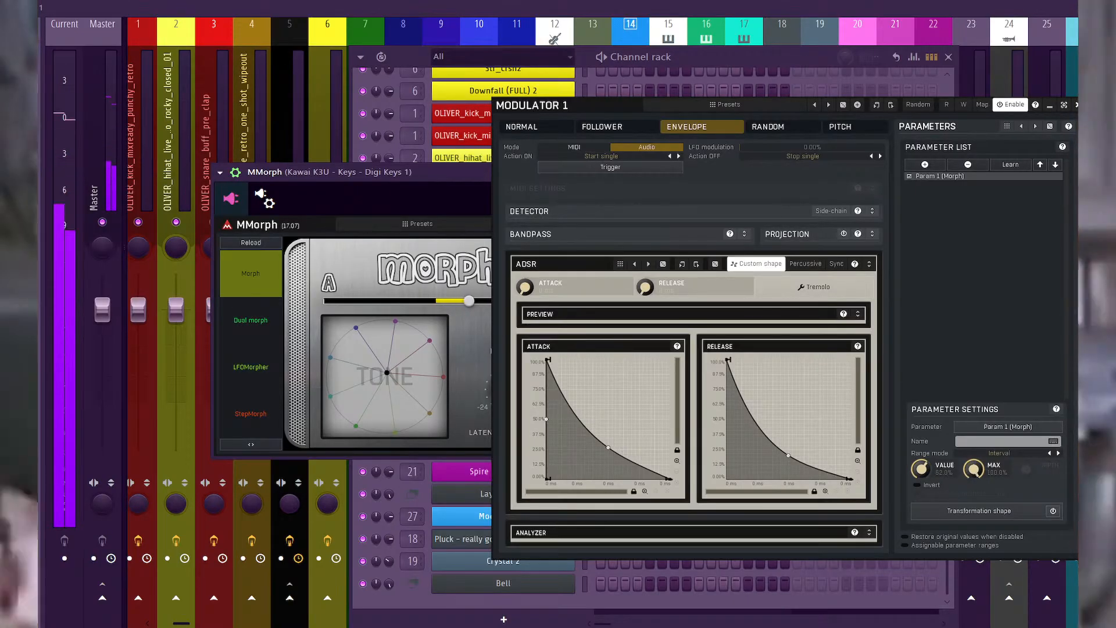
Set the morph parameter's modulation range to a Value of about 20% and a Max of about 39%.
drag(973, 469, 973, 552)
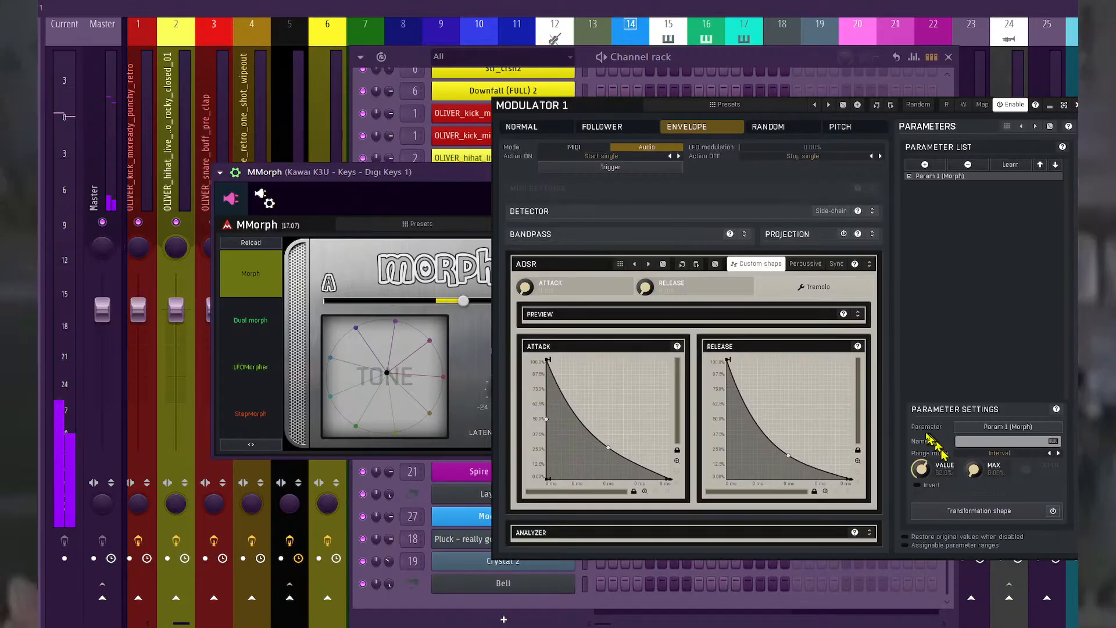
drag(921, 468, 921, 500)
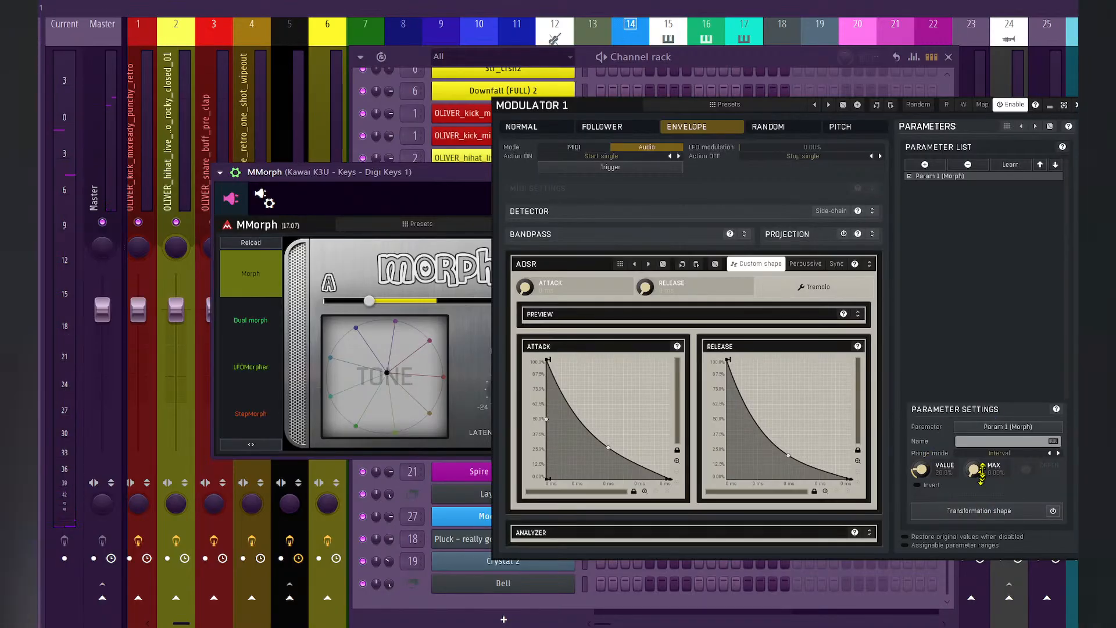
drag(981, 472, 962, 490)
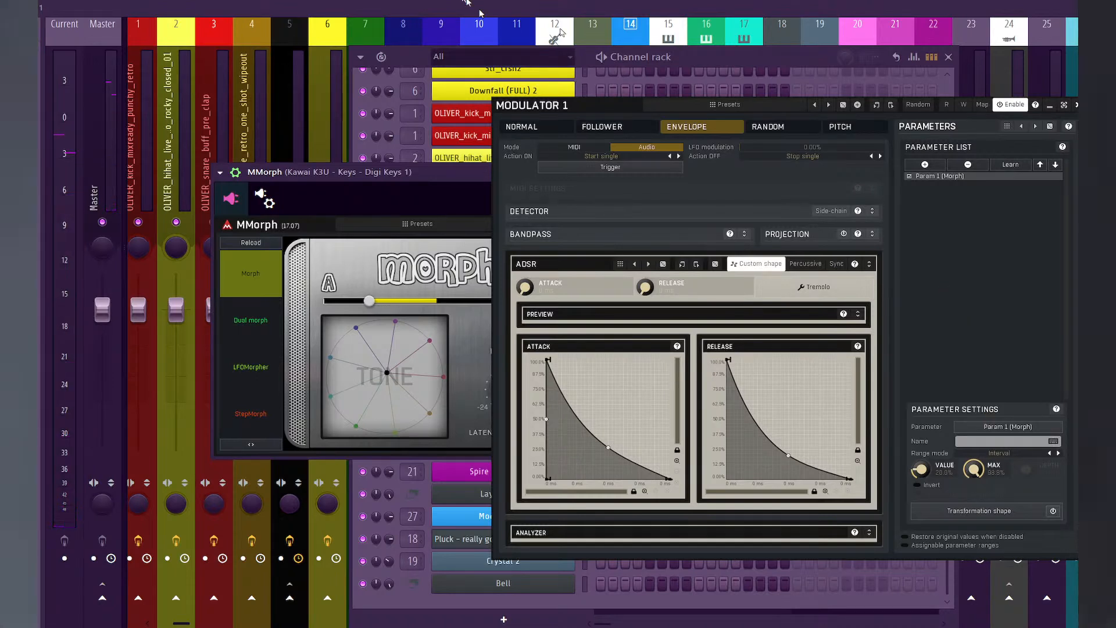
Reset the envelope to a percussive custom shape, start its attack curve at the peak, and bend the release curve downward.
click(754, 265)
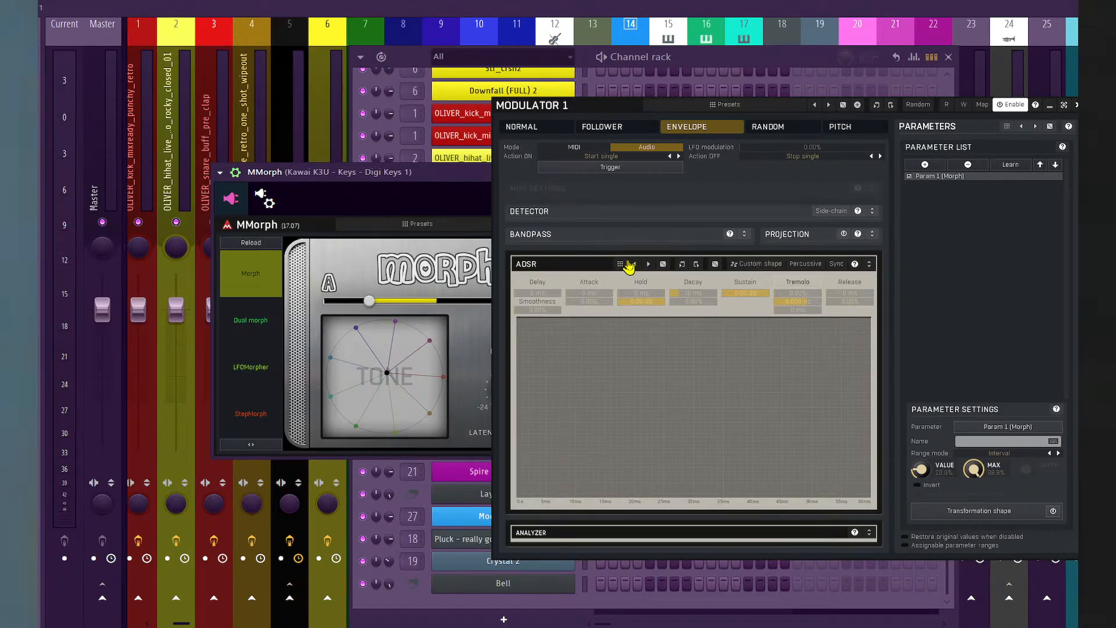
click(632, 264)
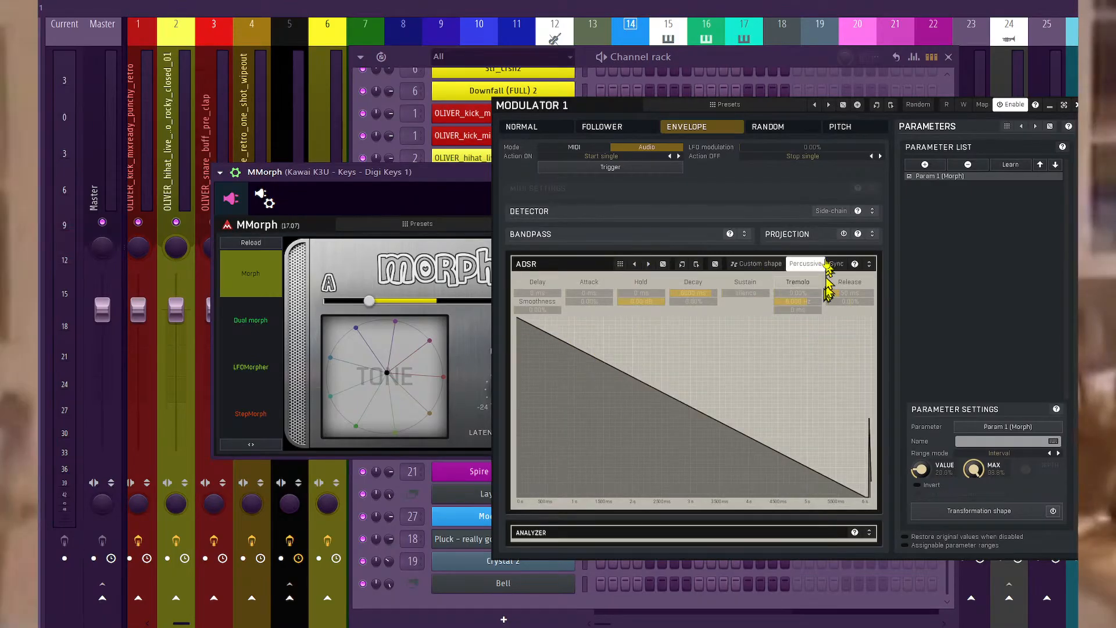
click(755, 264)
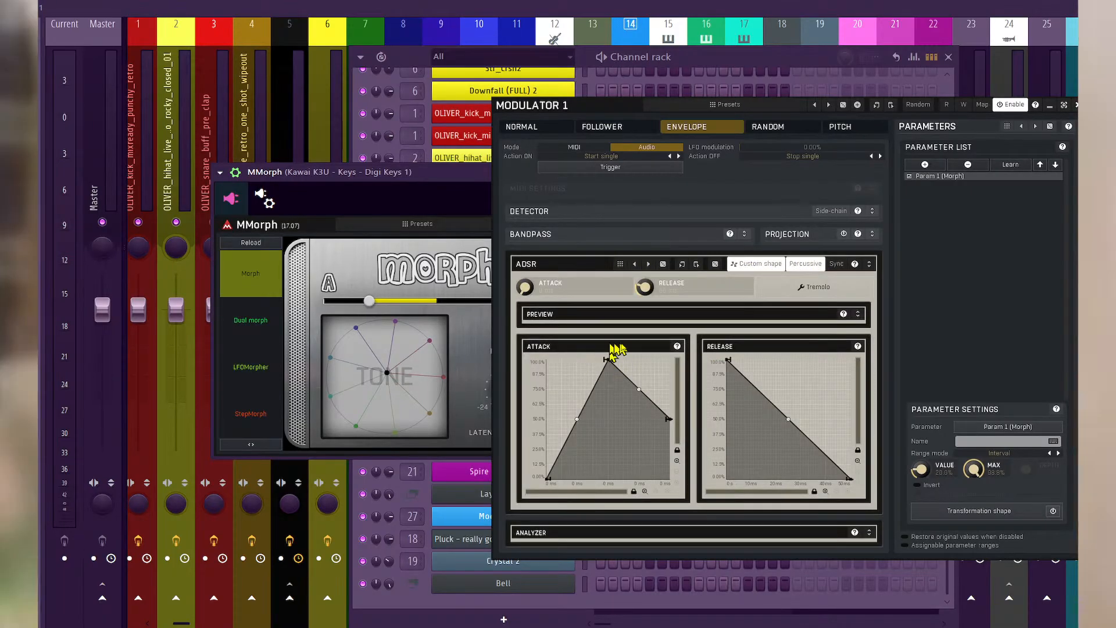
drag(607, 359, 520, 359)
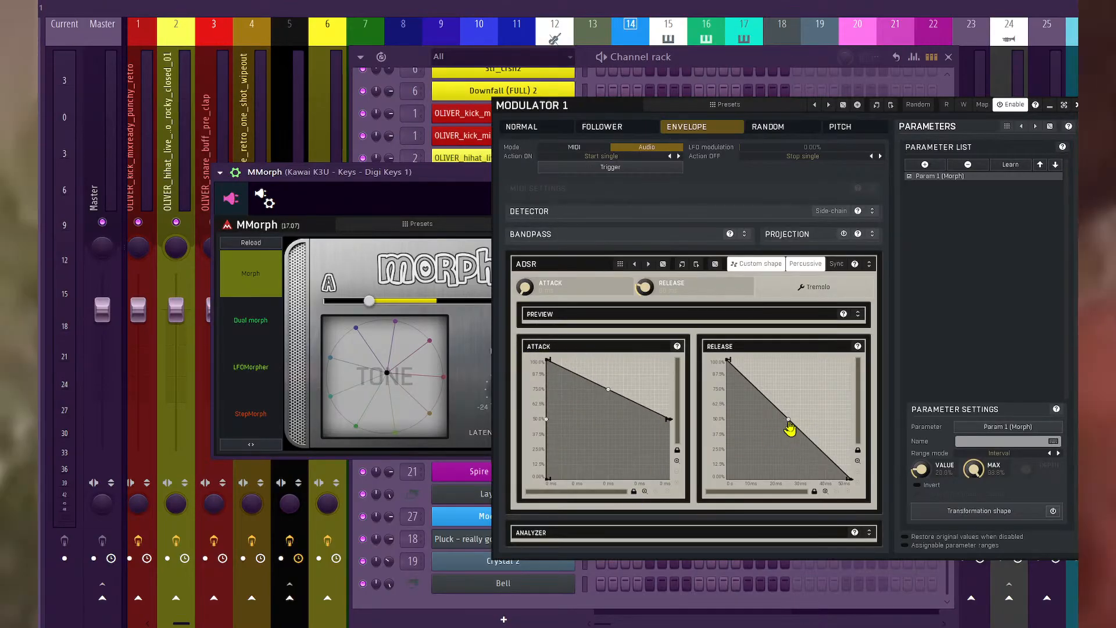
drag(789, 427, 793, 477)
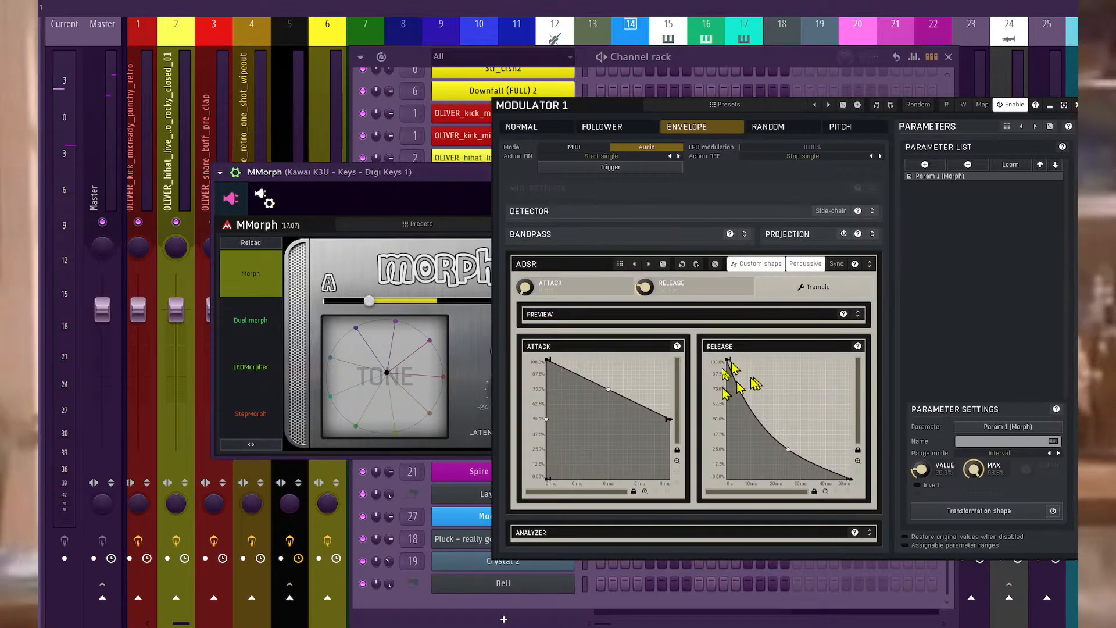
Switch Modulator 1 to Follower mode and close the modulator and MMorph windows.
click(602, 127)
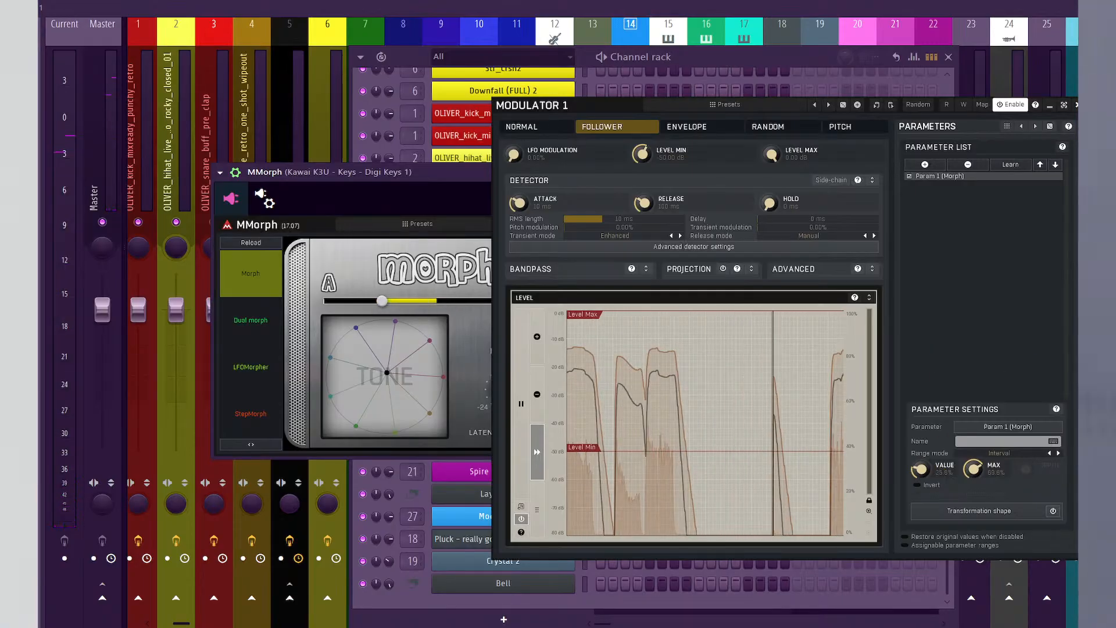
click(1076, 105)
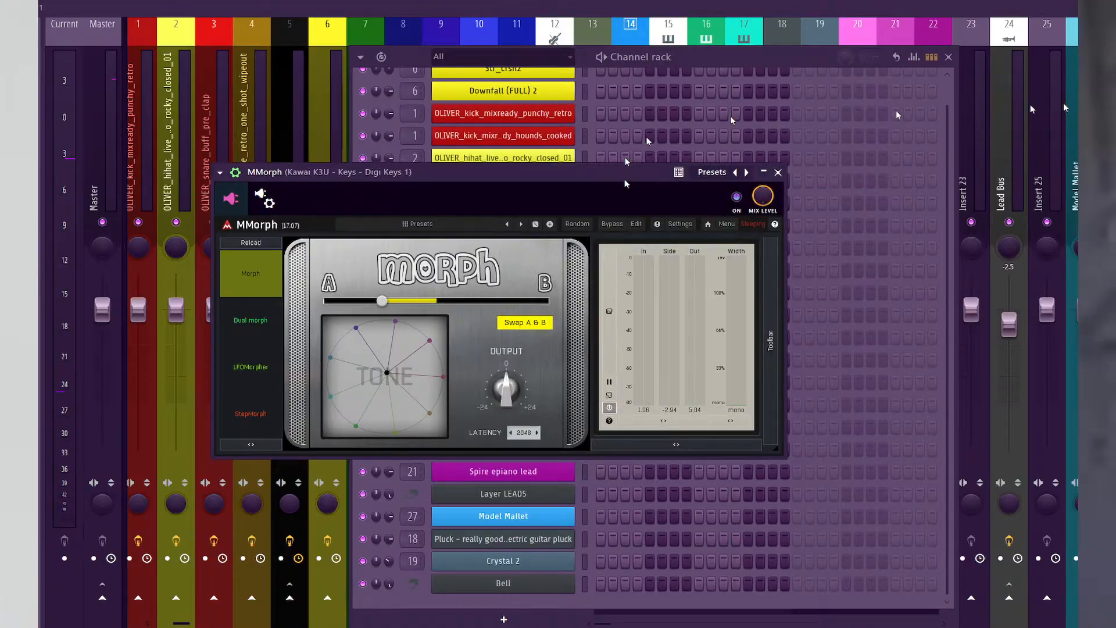
click(778, 173)
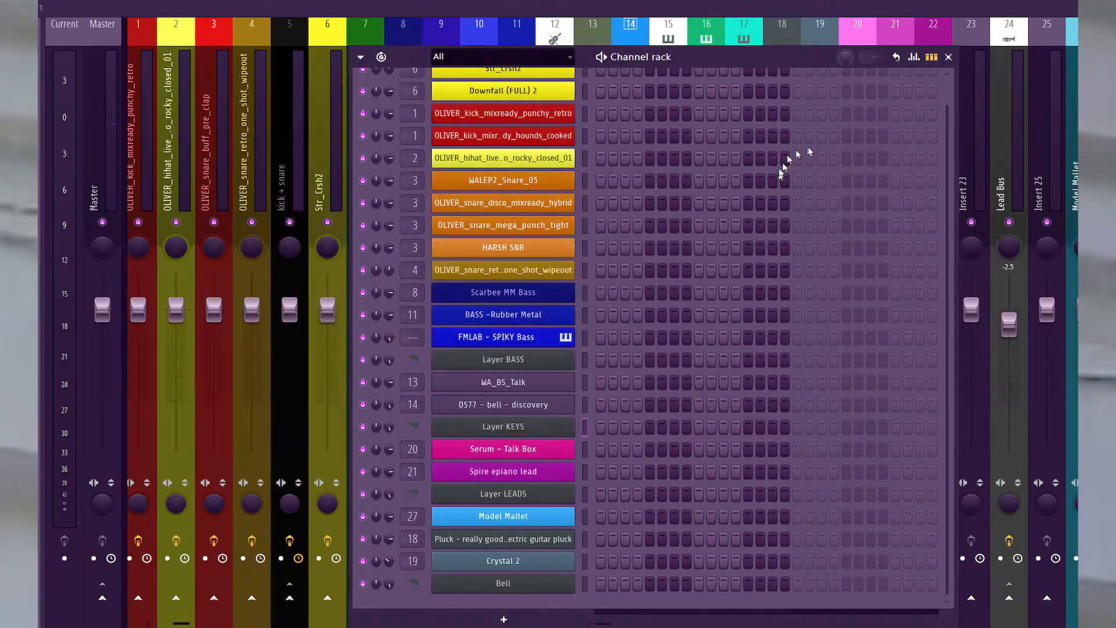
Delete the DS77 - bell - discovery, WA_BS_Talk and Layer BASS channels from the channel rack.
right_click(539, 410)
click(601, 564)
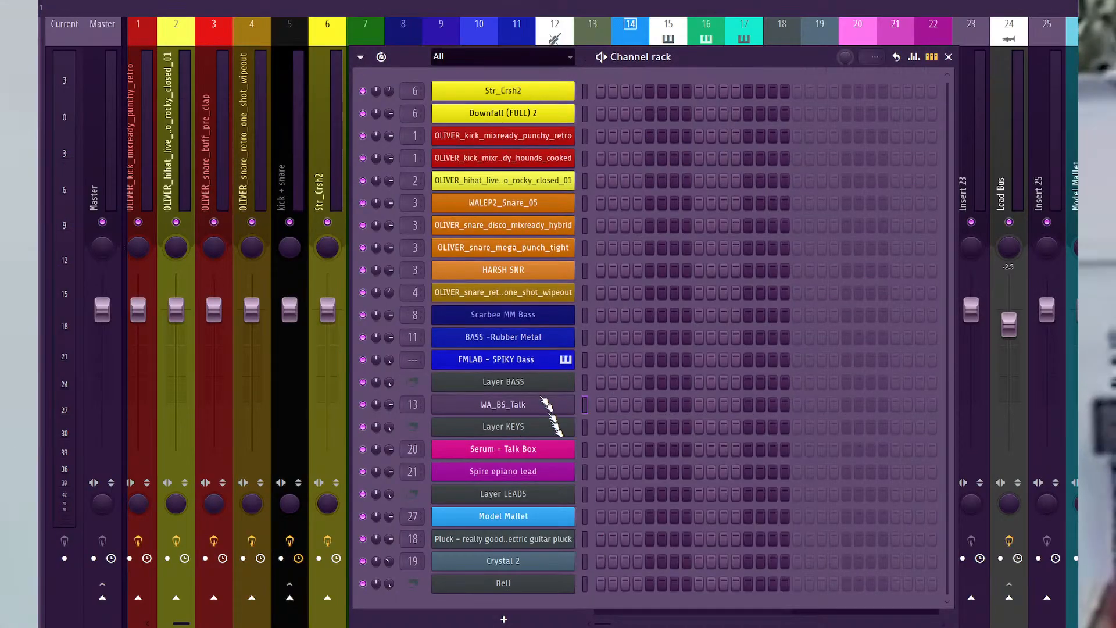
right_click(537, 410)
click(601, 564)
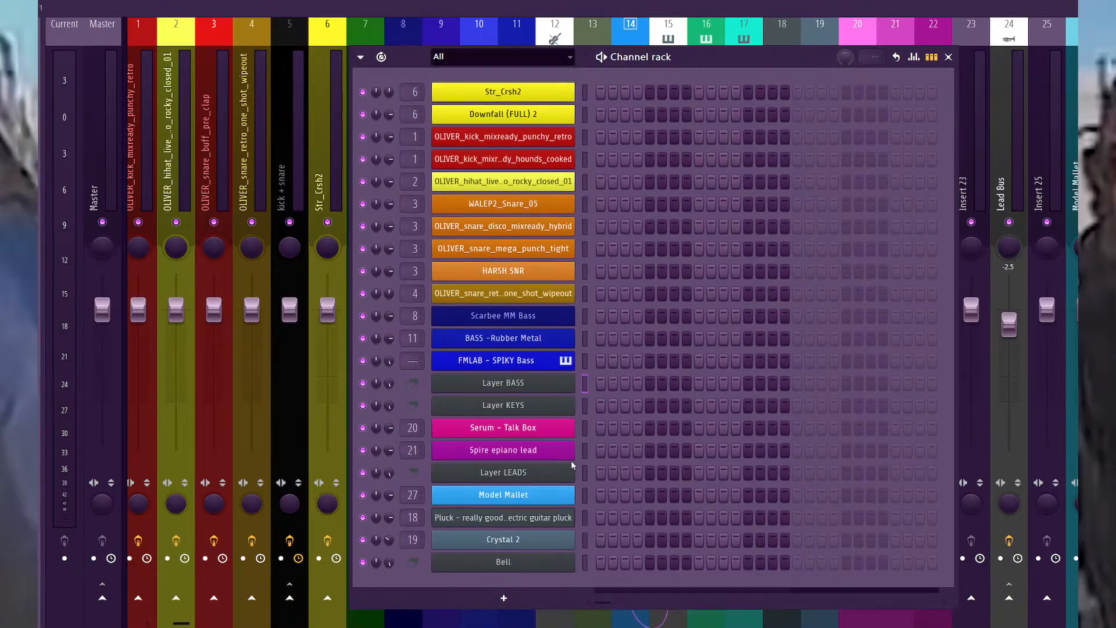
right_click(526, 387)
click(601, 564)
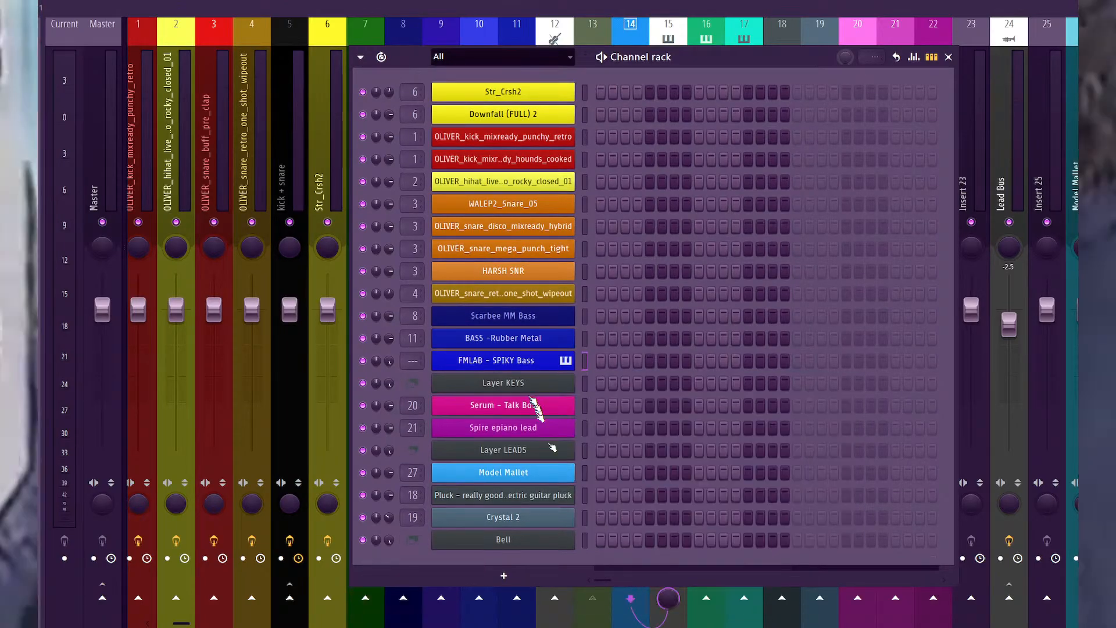
Play the playlist arrangement, and open MMorph on the Crystal mixer track.
key(F6)
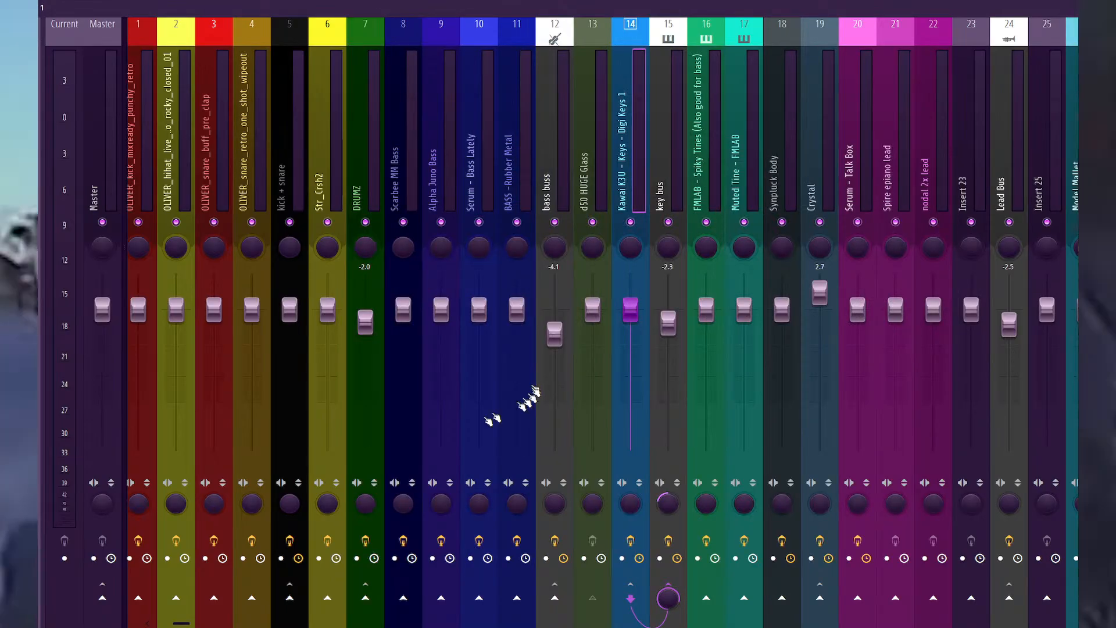
key(F6)
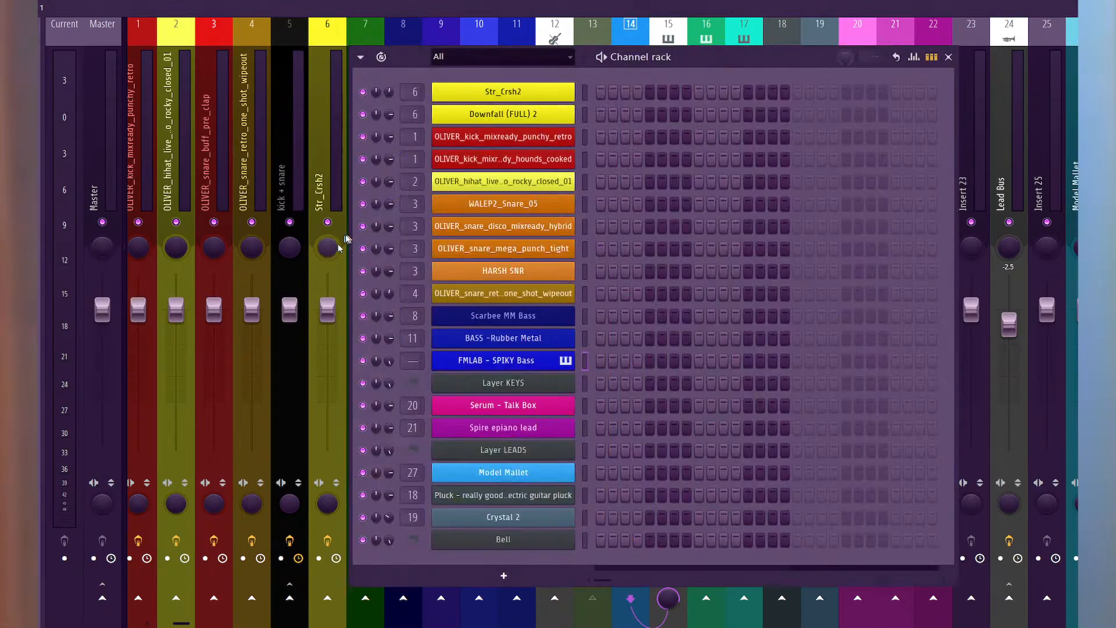
key(F5)
key(space)
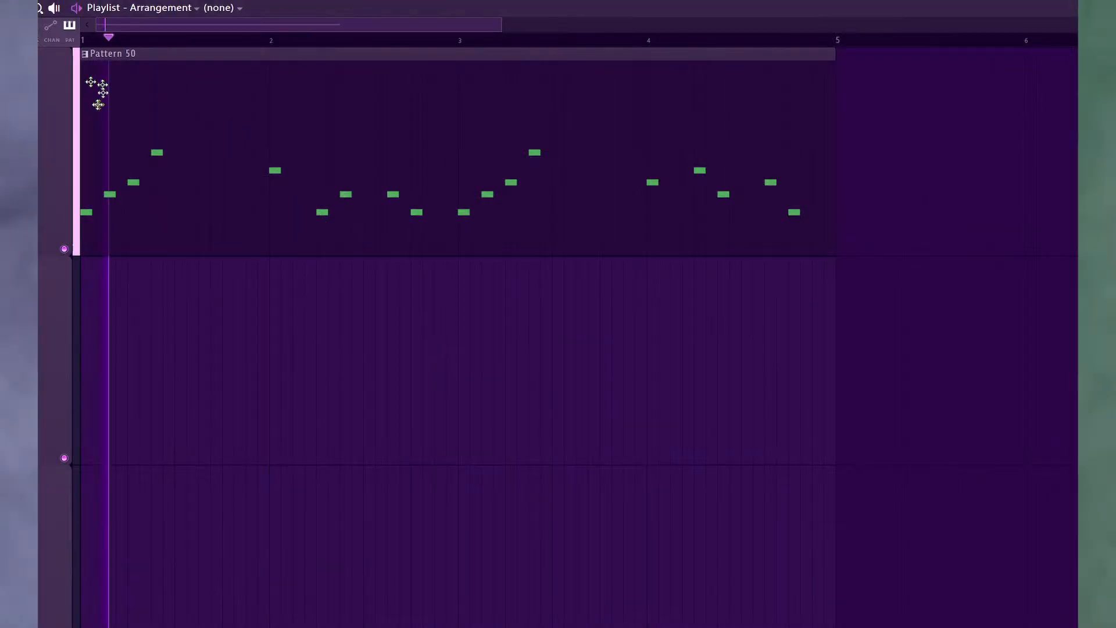
key(F9)
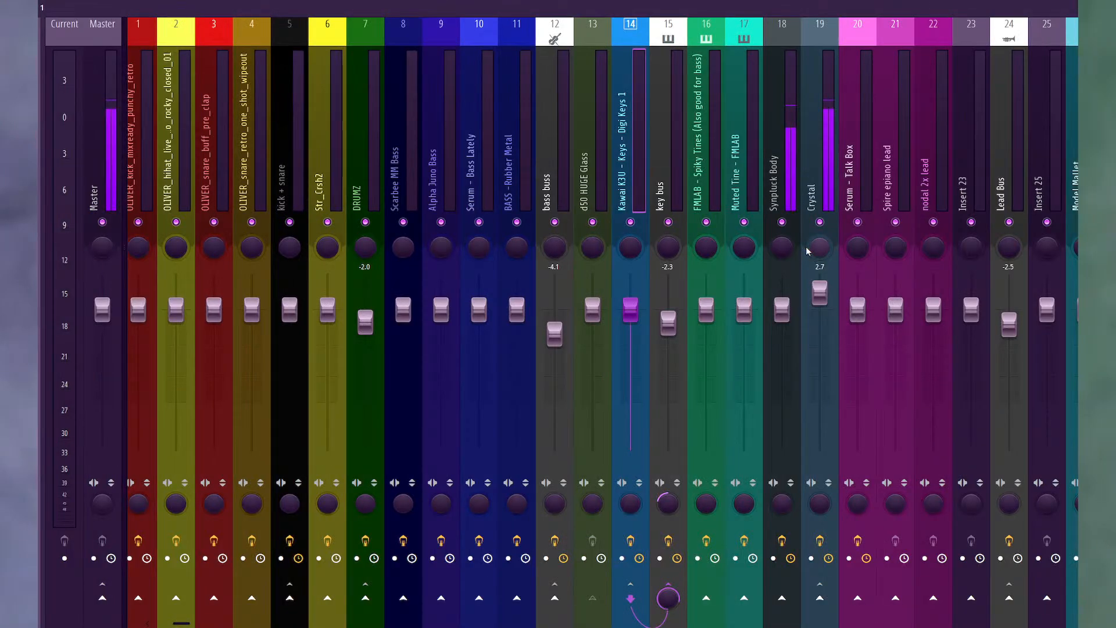
click(820, 223)
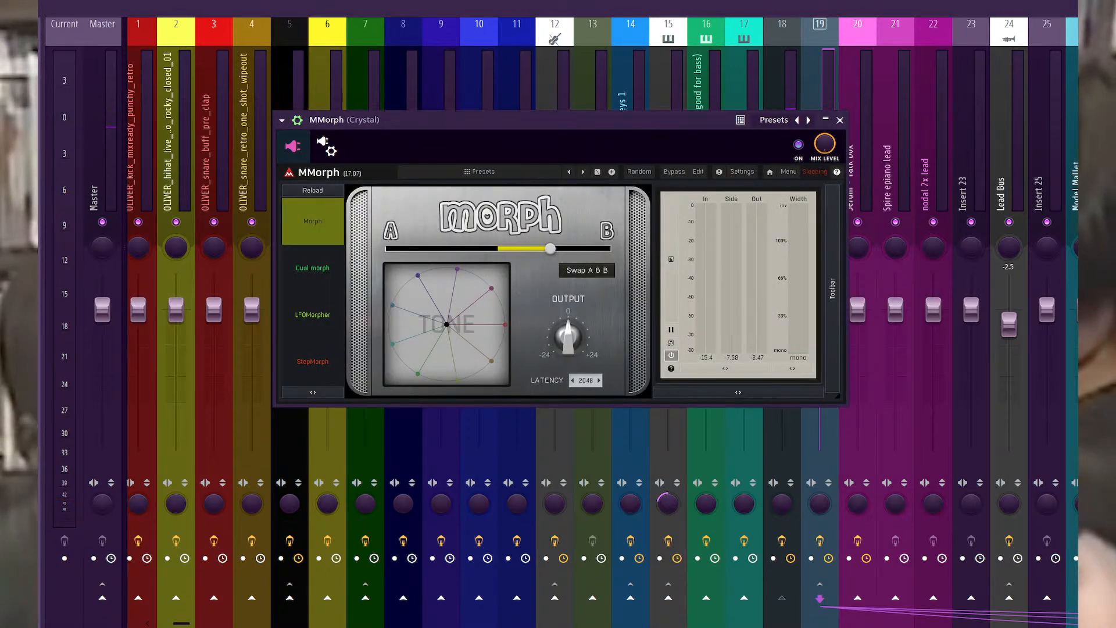
During playback, bring the Crystal track's morph slider back from B to about 70%, and shift the MMorph window slightly.
key(space)
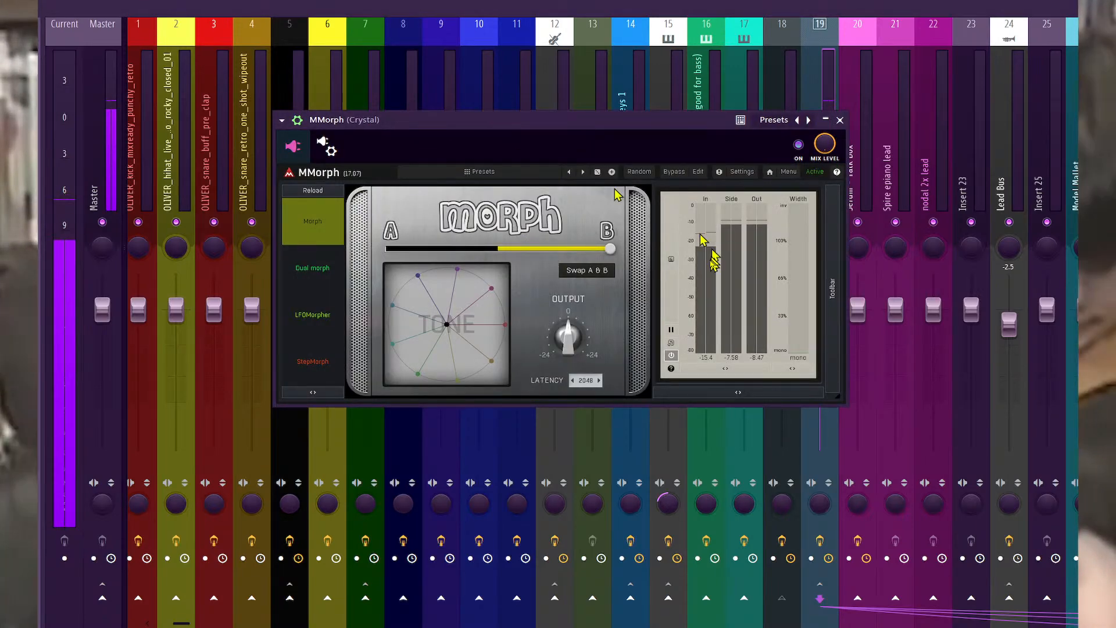
drag(610, 249, 541, 249)
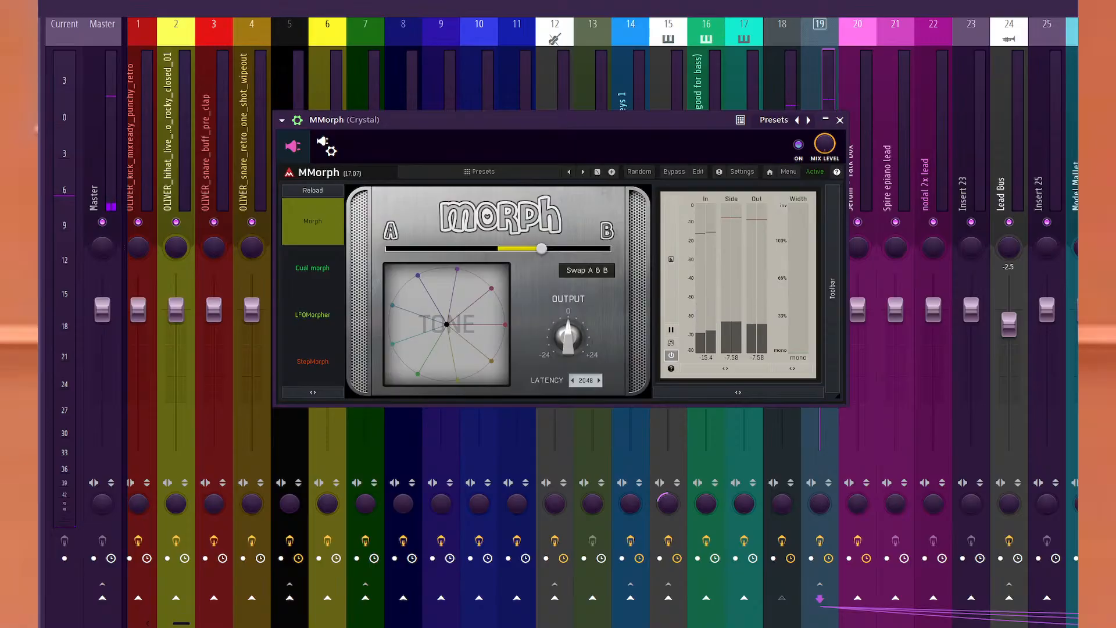
drag(460, 131, 450, 133)
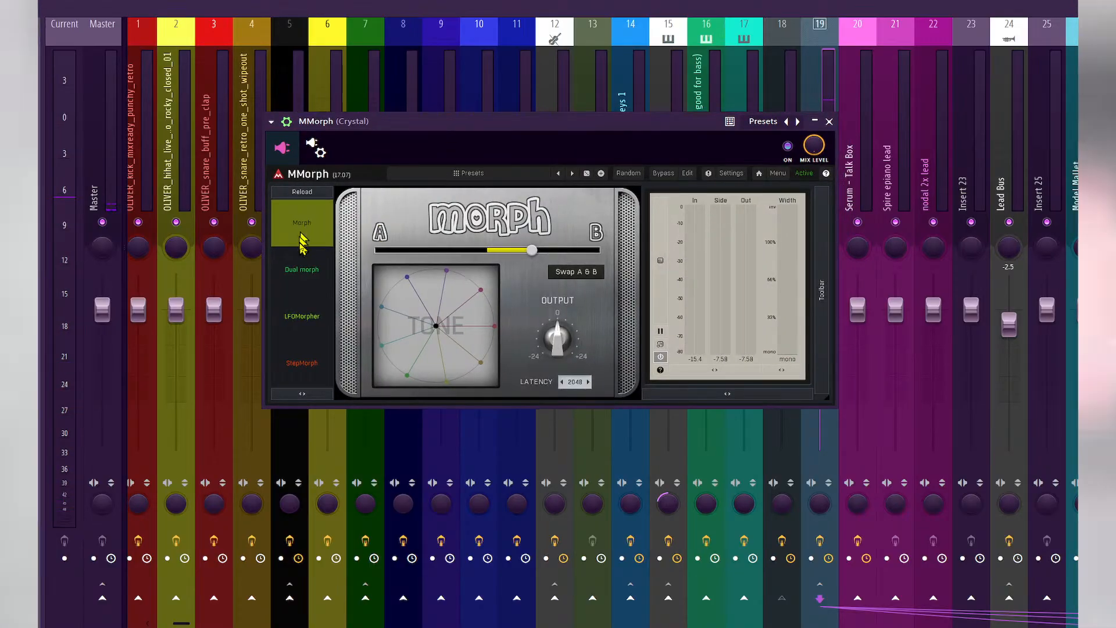
Switch MMorph to Dual Morph, and during playback try a 100% dry range, the slider toward AB, and a lower dry range.
click(302, 271)
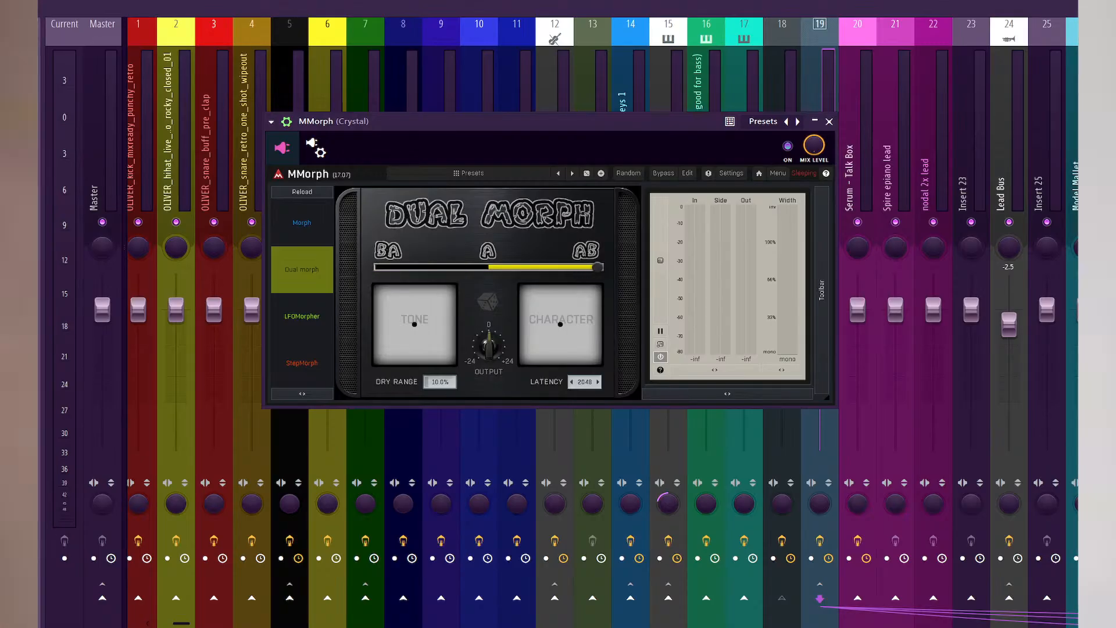
key(space)
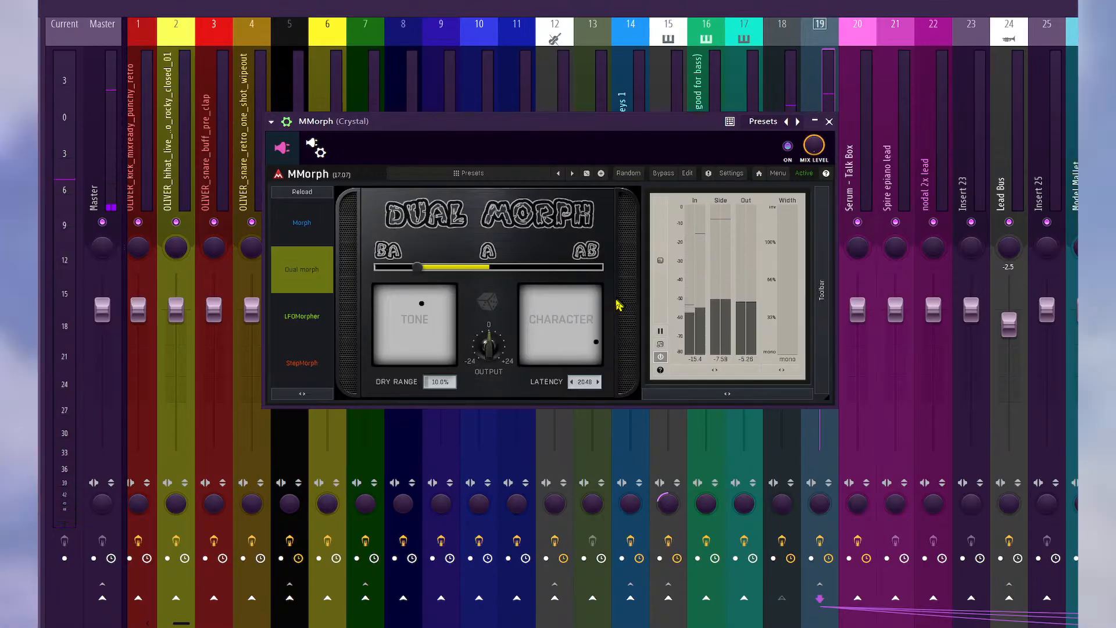
drag(431, 382, 431, 326)
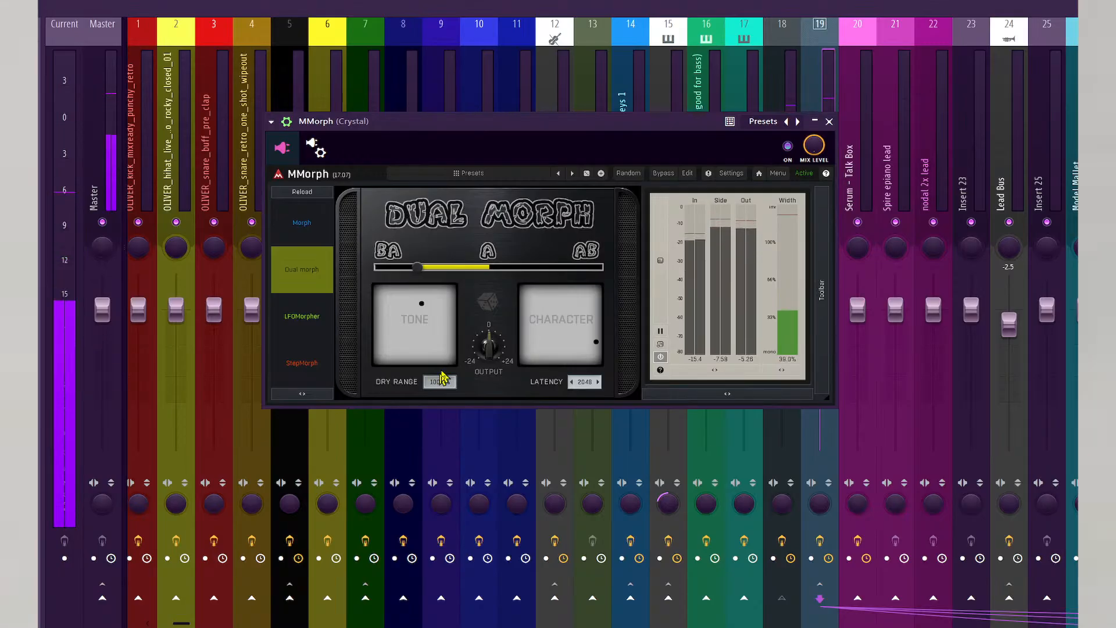
drag(427, 264, 564, 267)
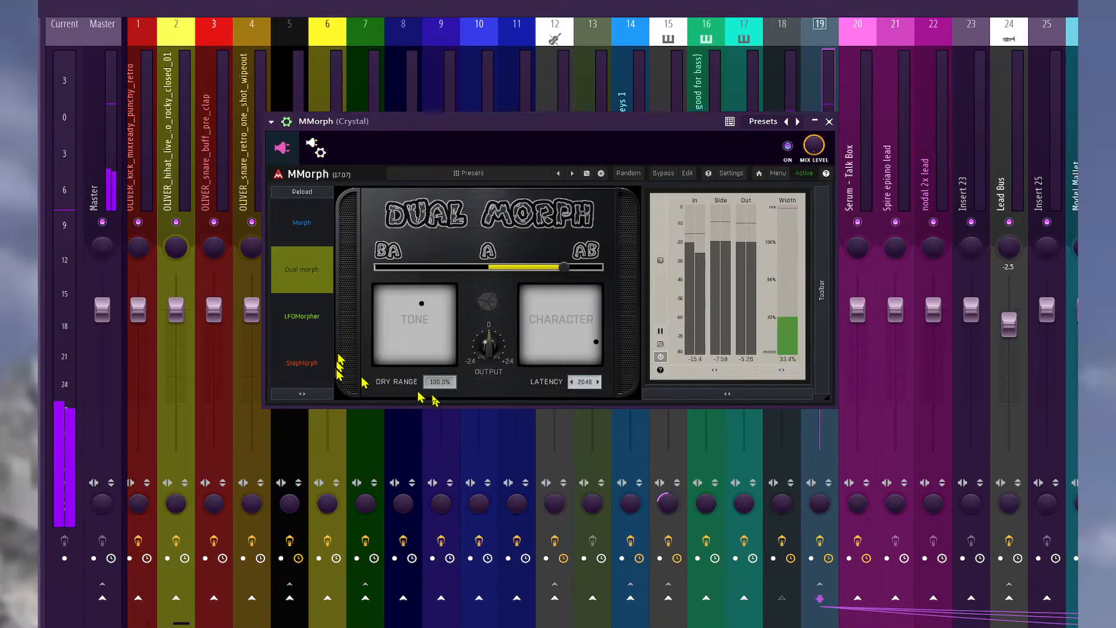
drag(439, 382, 440, 412)
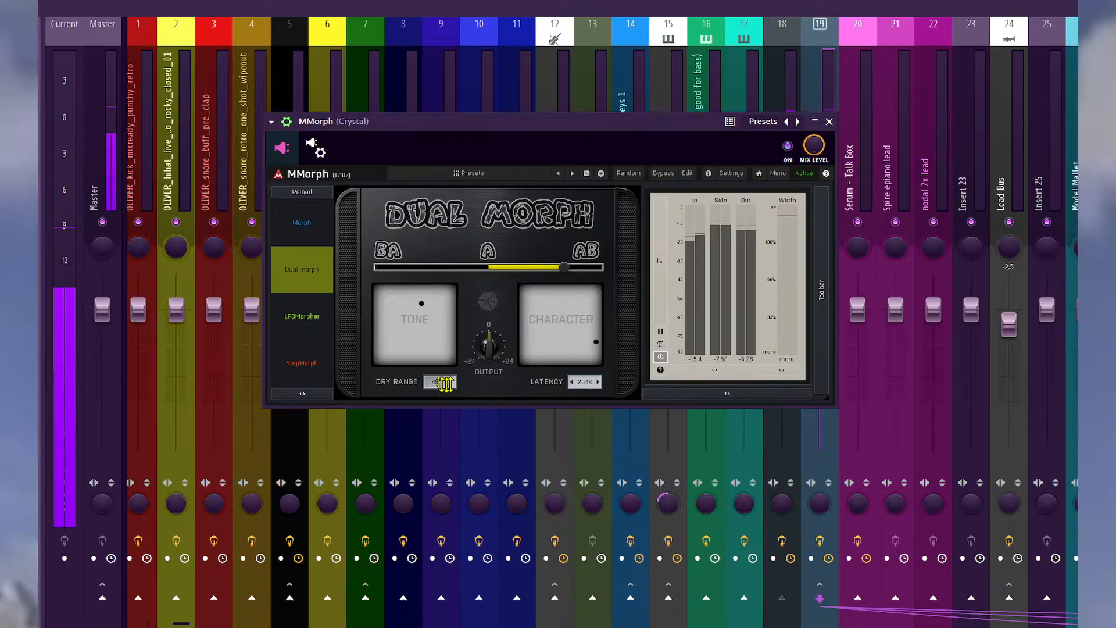
Switch MMorph to LFOMorpher, and during playback use a 1/2 LFO sync with A and B swapped.
click(312, 323)
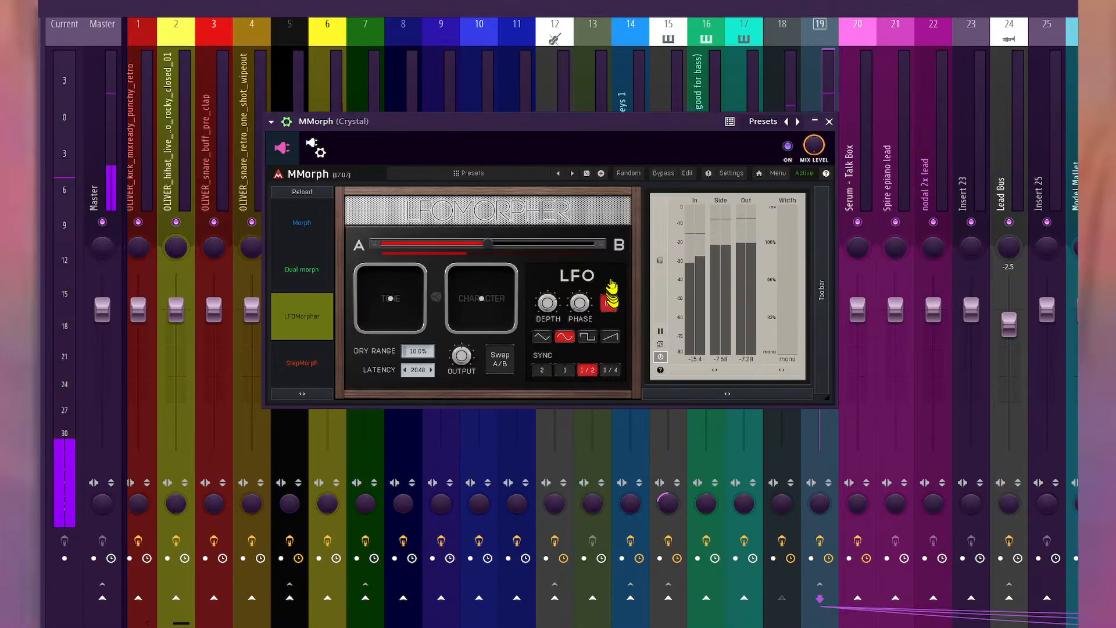
click(587, 370)
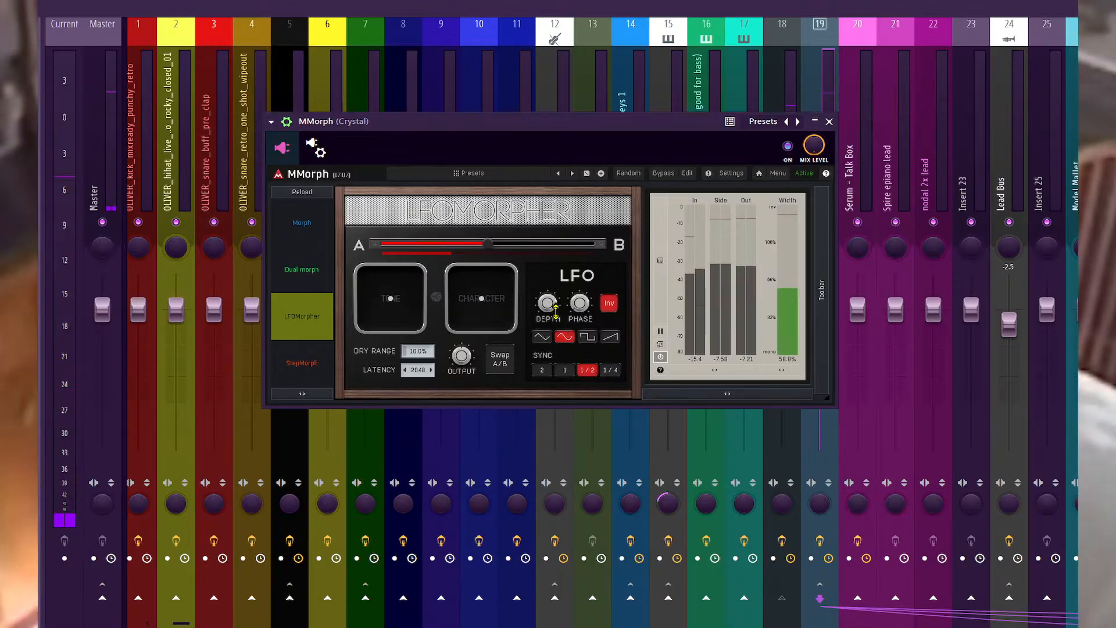
click(504, 367)
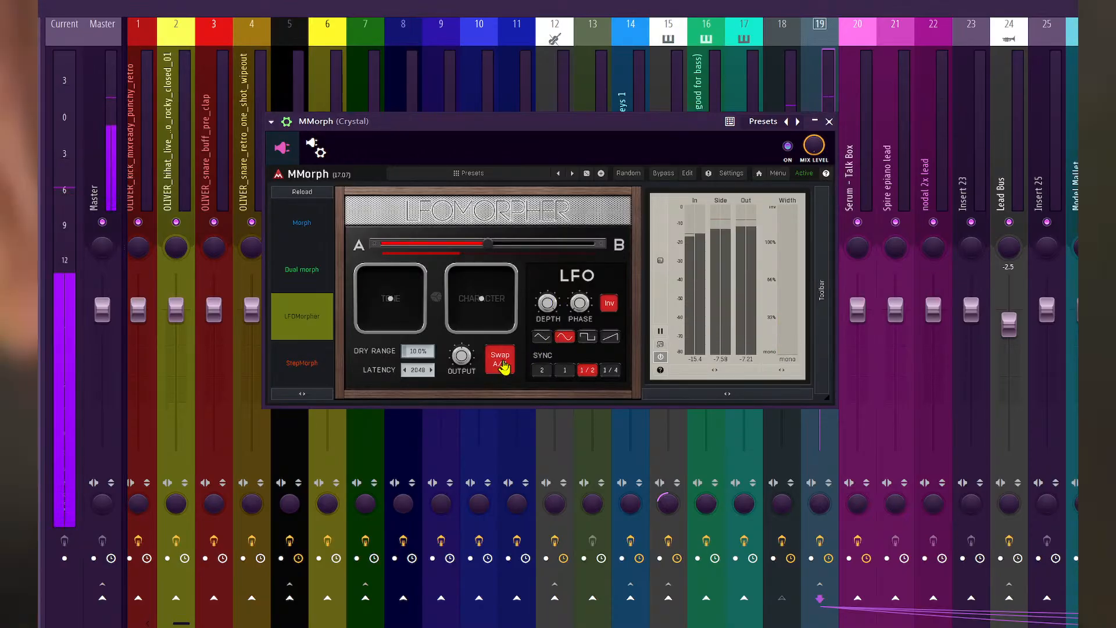
During playback, compare LFOMorpher's LFO sync rates 1/4, 1 and 2, ending on 1/4.
click(610, 370)
right_click(609, 371)
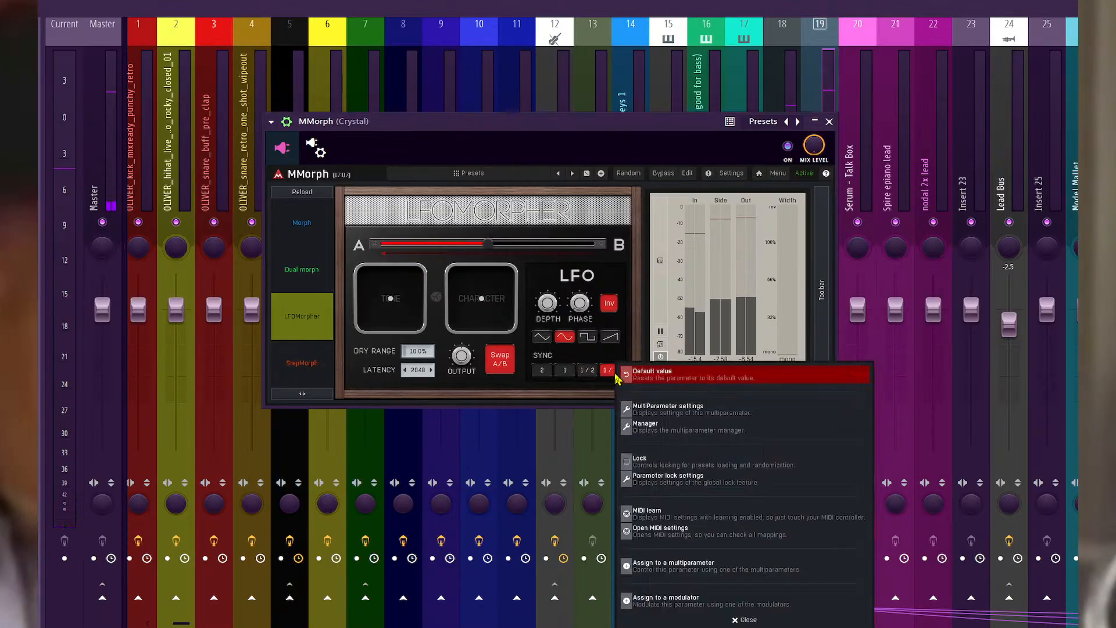
click(614, 377)
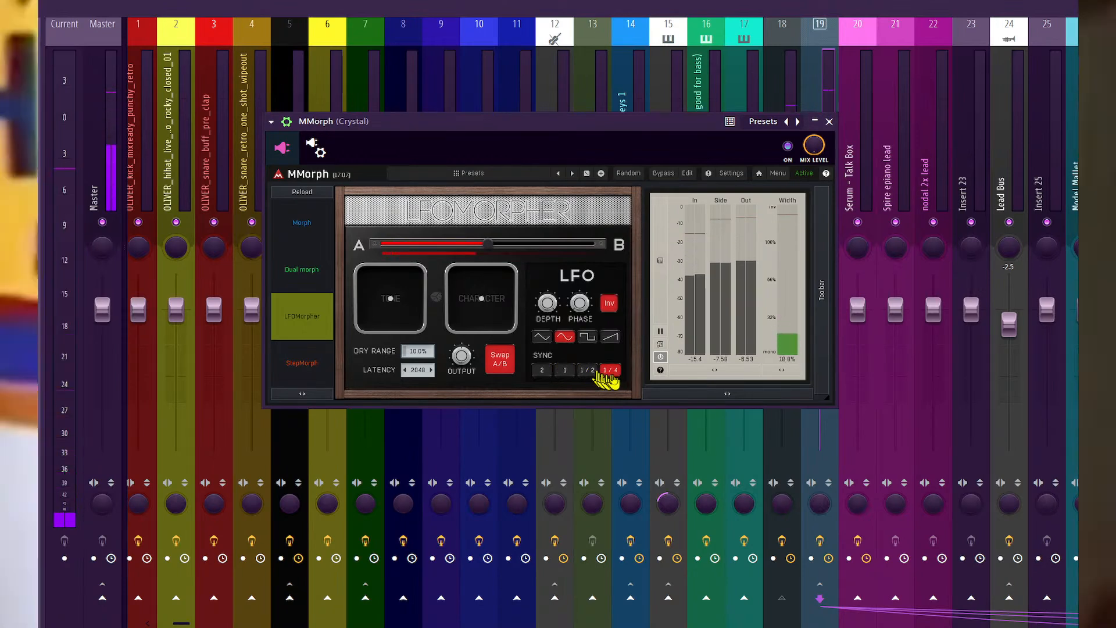
click(564, 370)
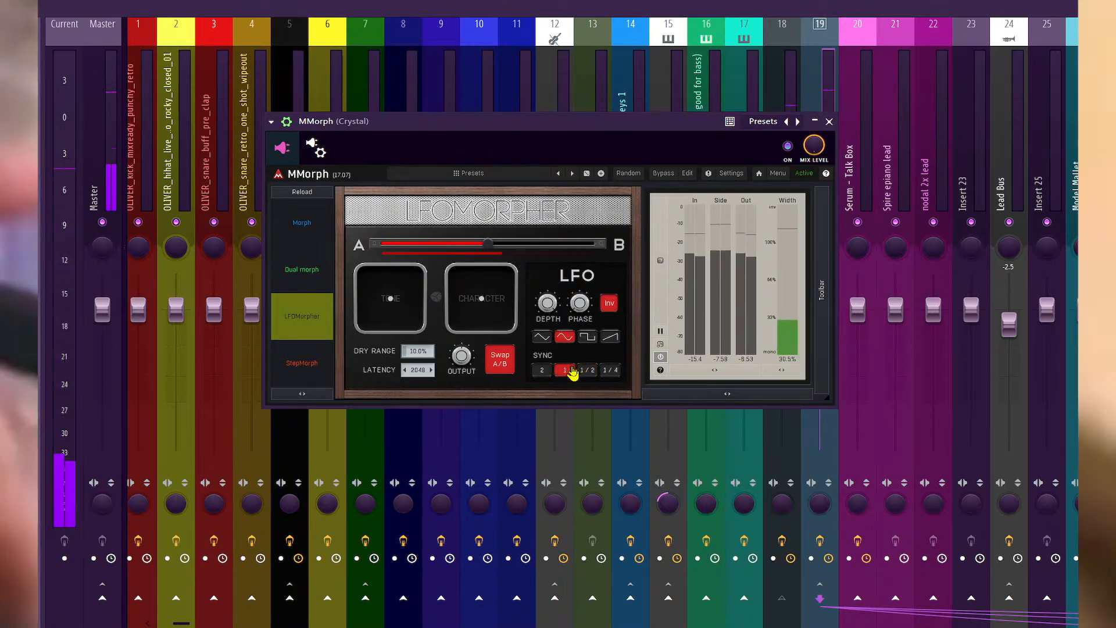
click(542, 372)
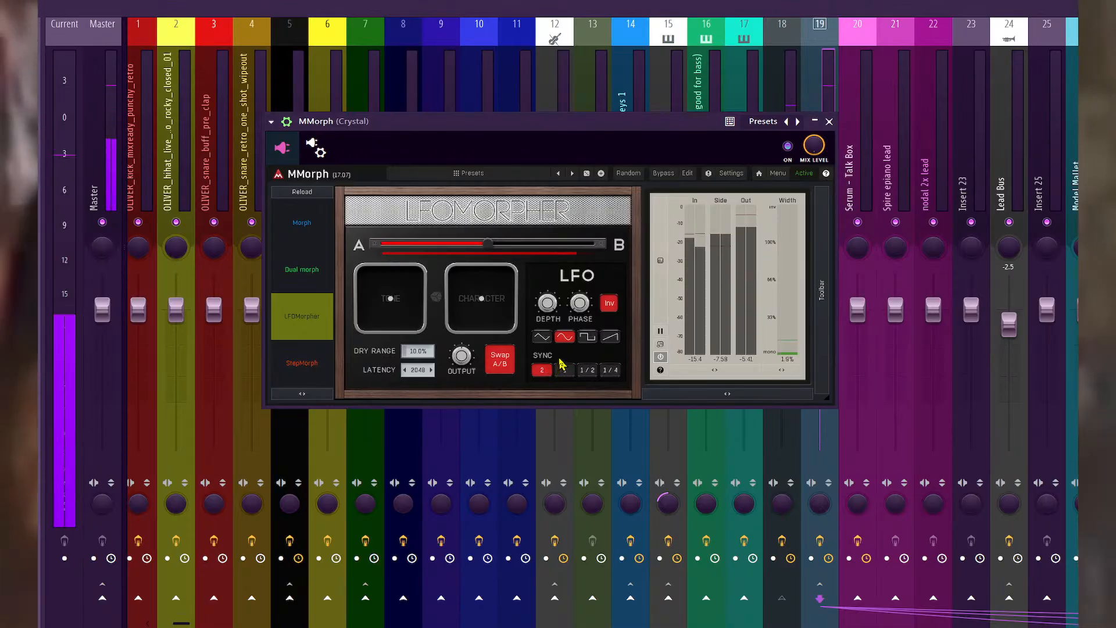
click(611, 371)
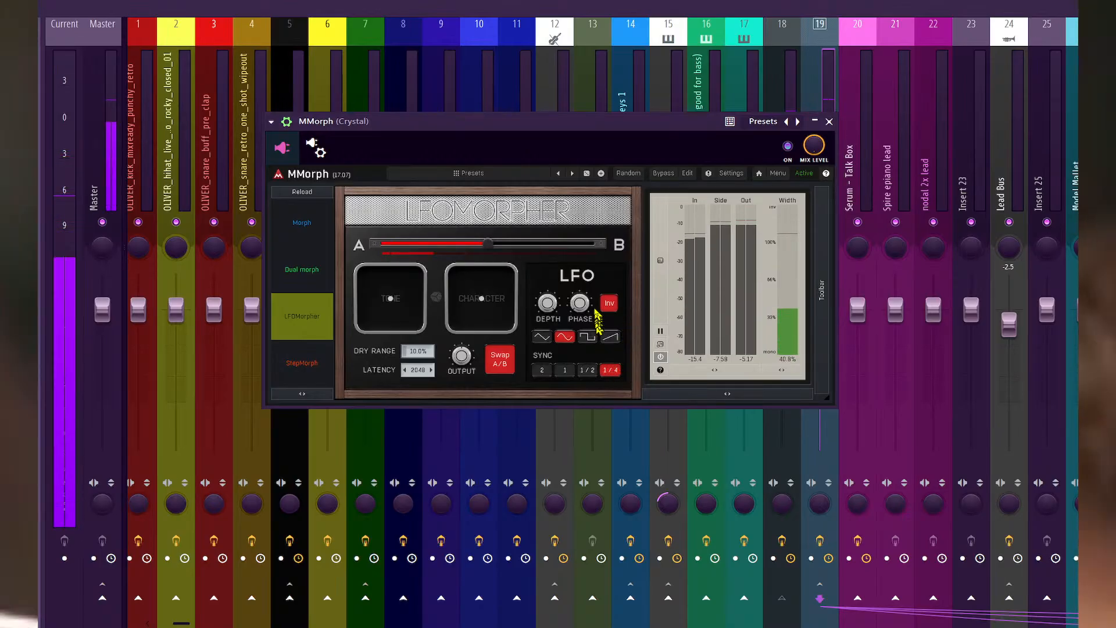
Look briefly at the StepMorph device, then return MMorph to Morph and move its slider about three quarters of the way toward B.
click(321, 363)
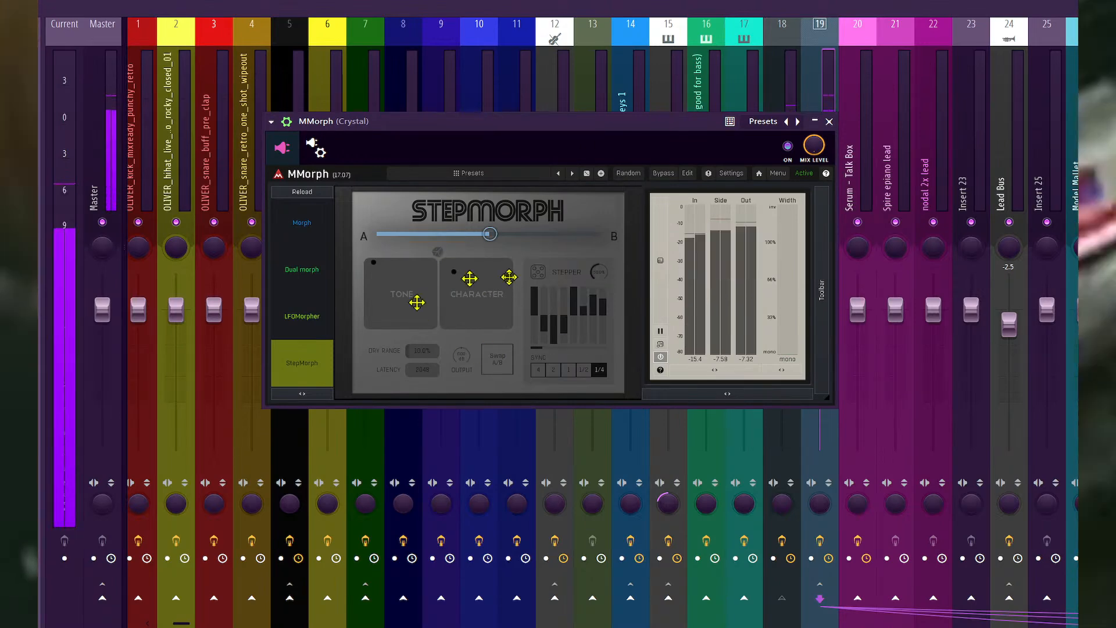
click(296, 228)
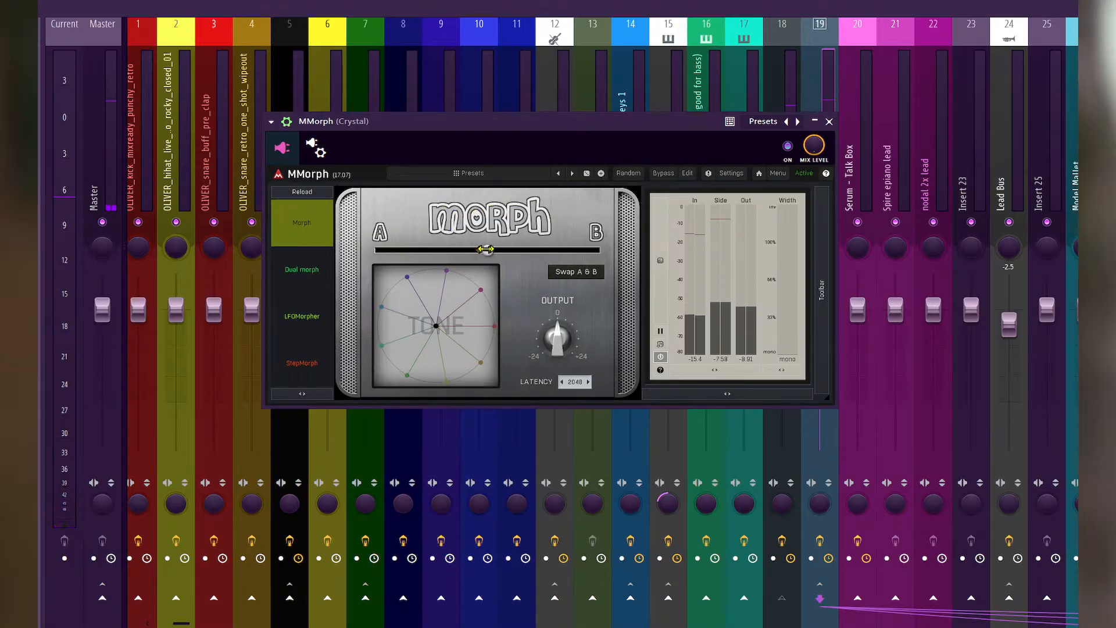
drag(484, 253, 548, 250)
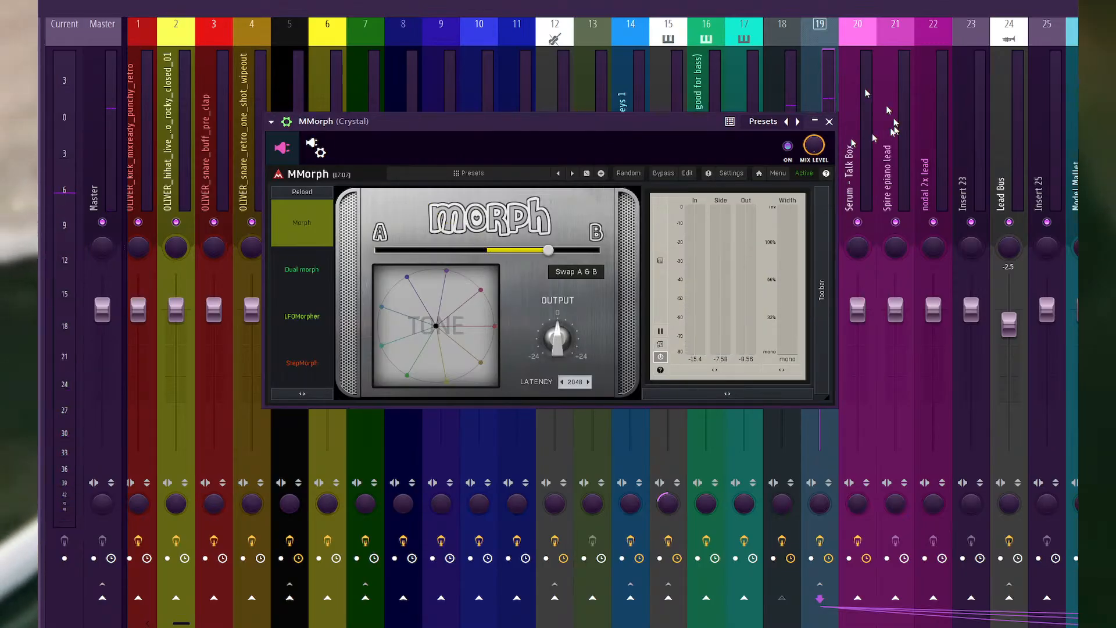
Compare MMorph's Morph device with its detailed edit view, and in the edit view lower the global Ratio.
click(687, 174)
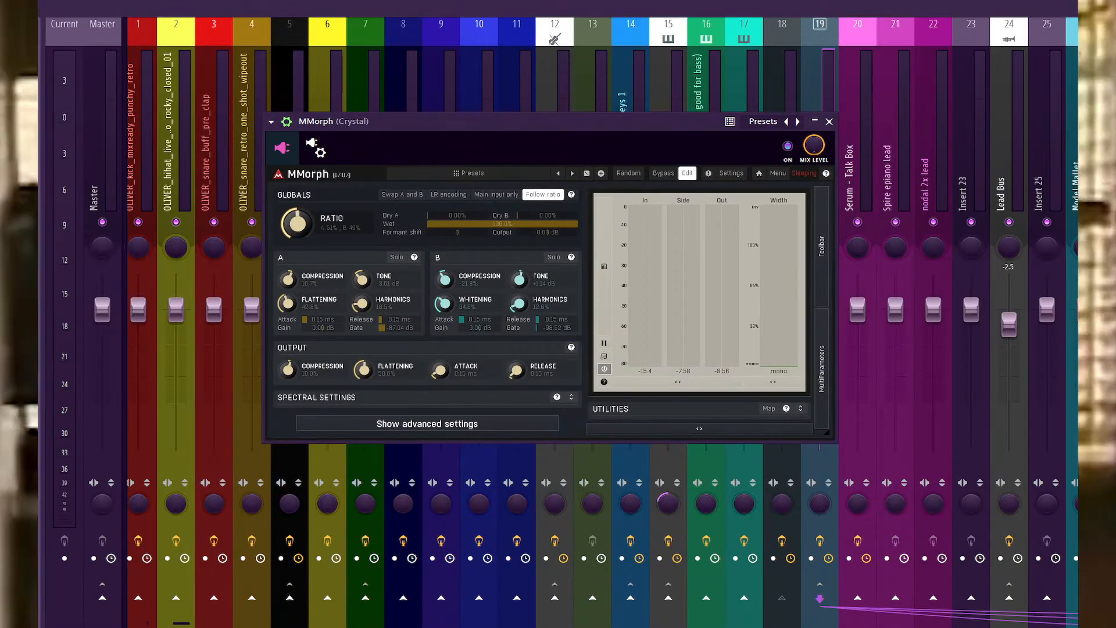
click(688, 173)
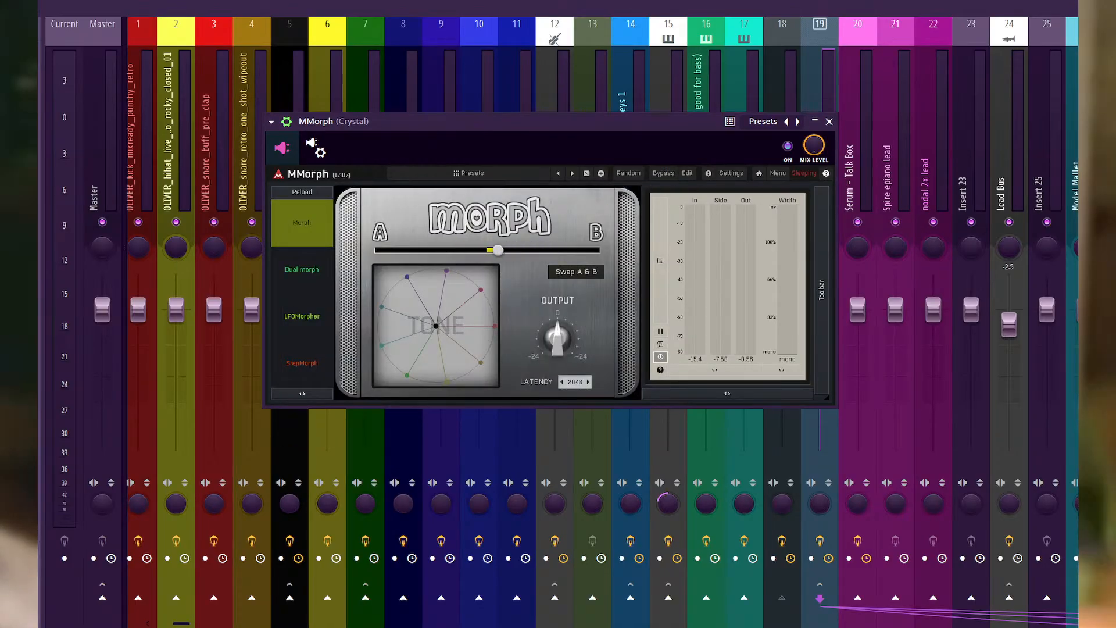
click(687, 173)
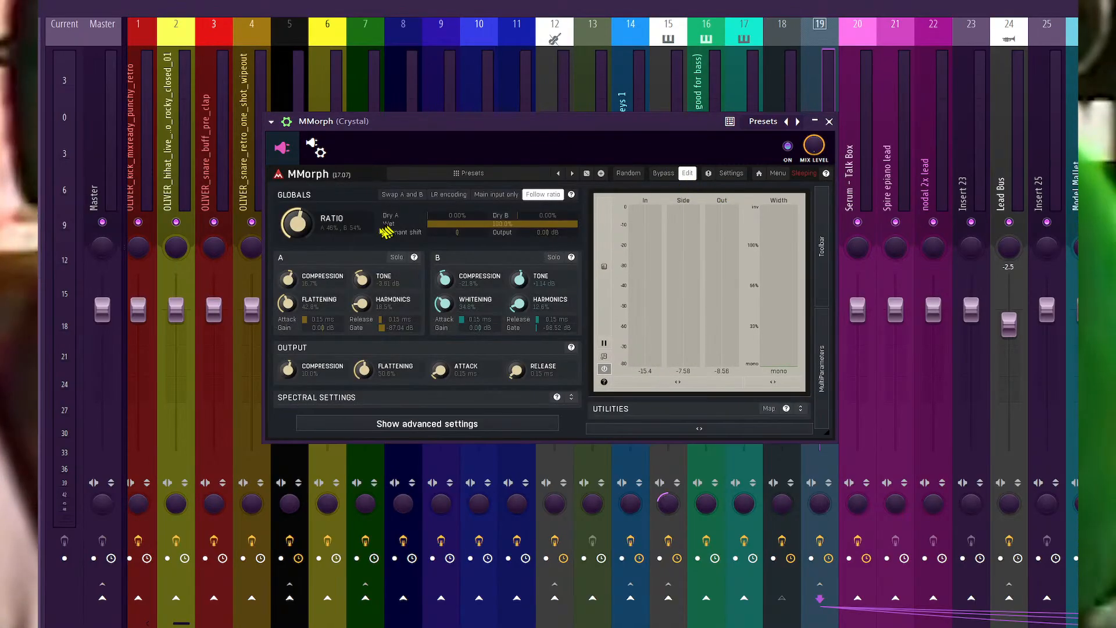
drag(300, 221, 299, 290)
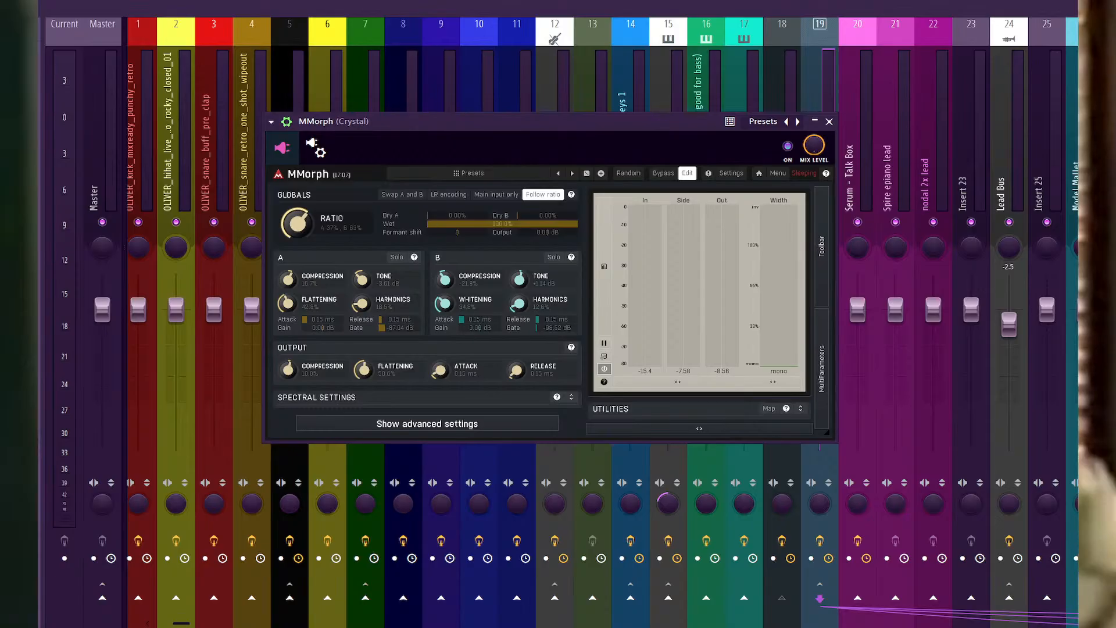
Raise MMorph's Dry A level and select the Bell channel for playing.
drag(436, 216, 452, 216)
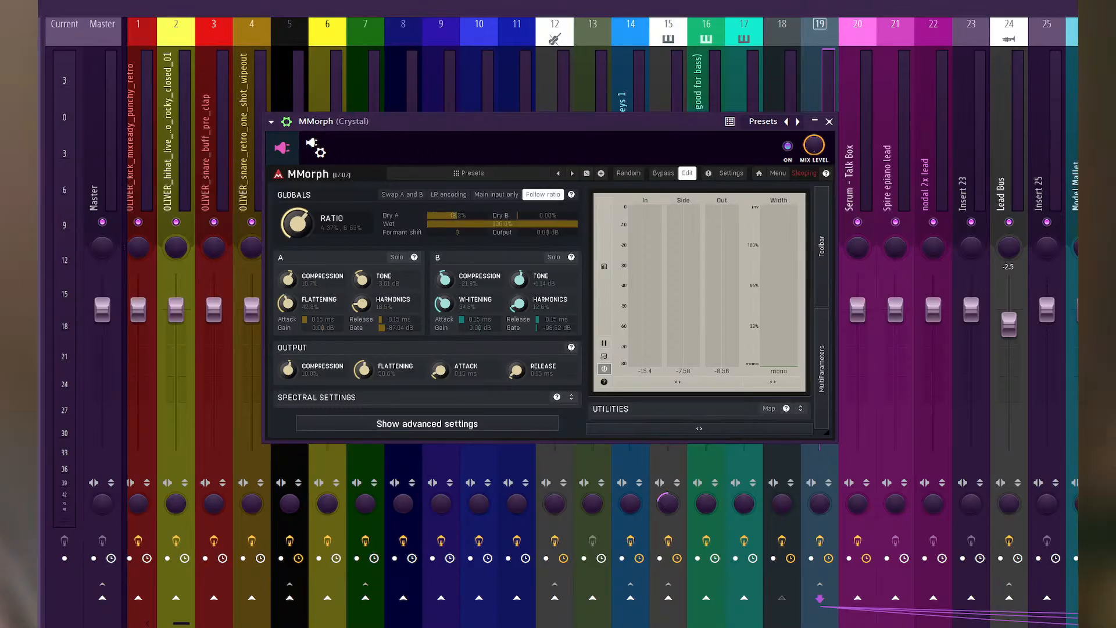
key(F6)
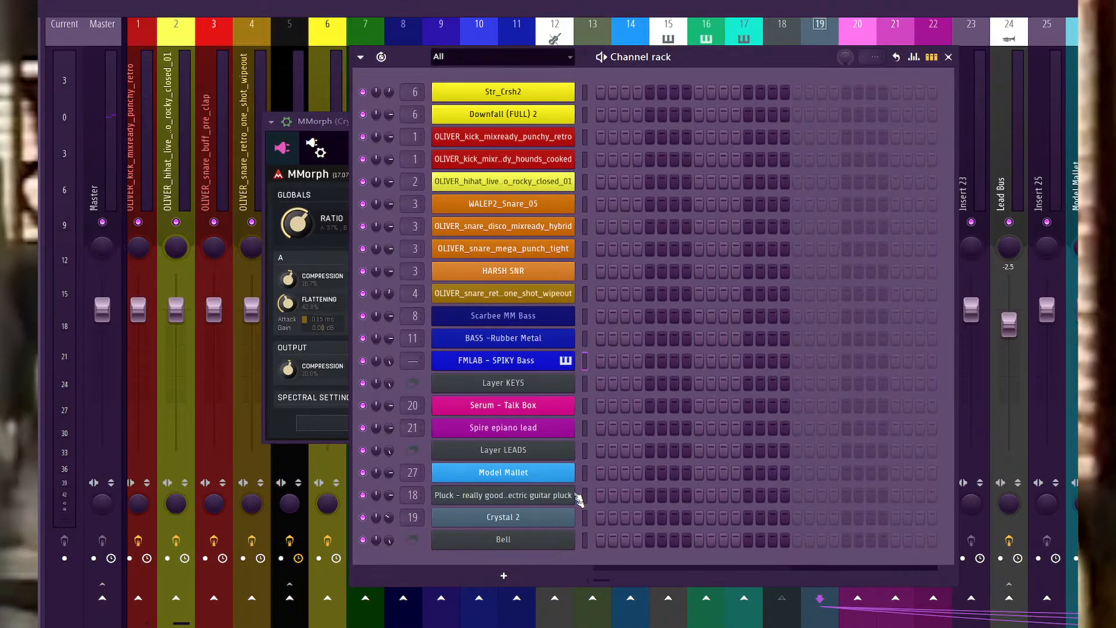
click(585, 539)
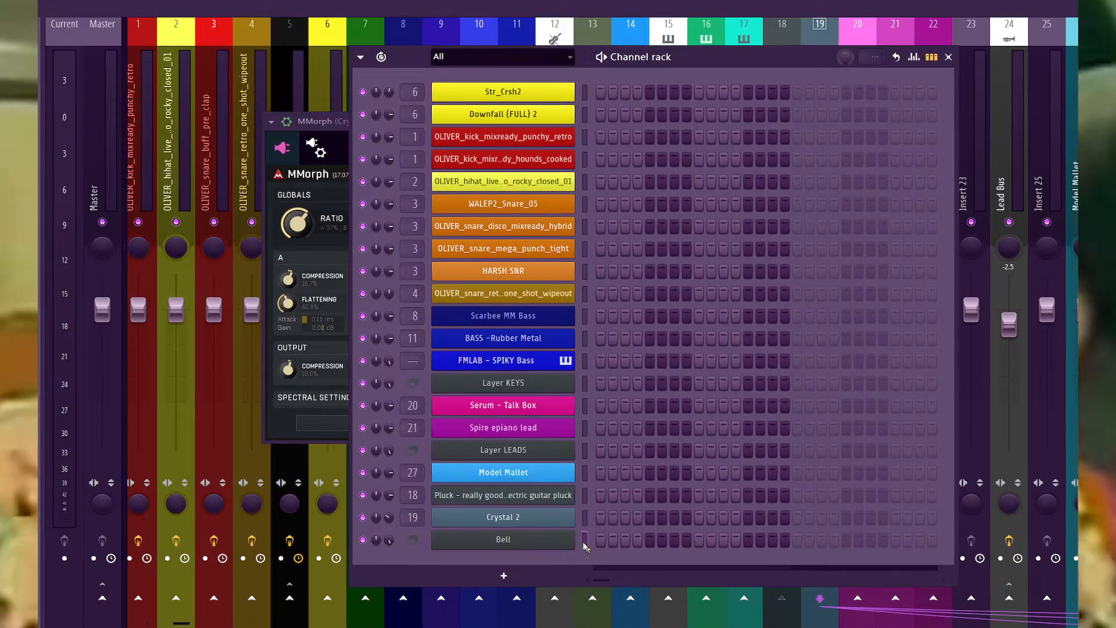
click(329, 140)
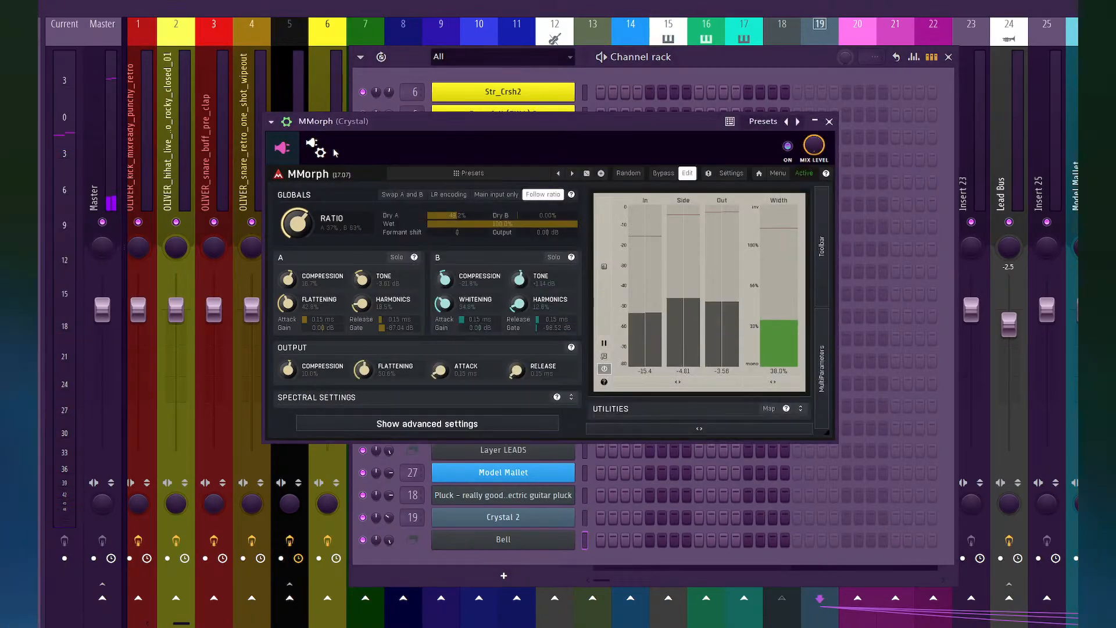
Reset MMorph's Dry A level to 0% and try out the Dry B level.
double_click(451, 215)
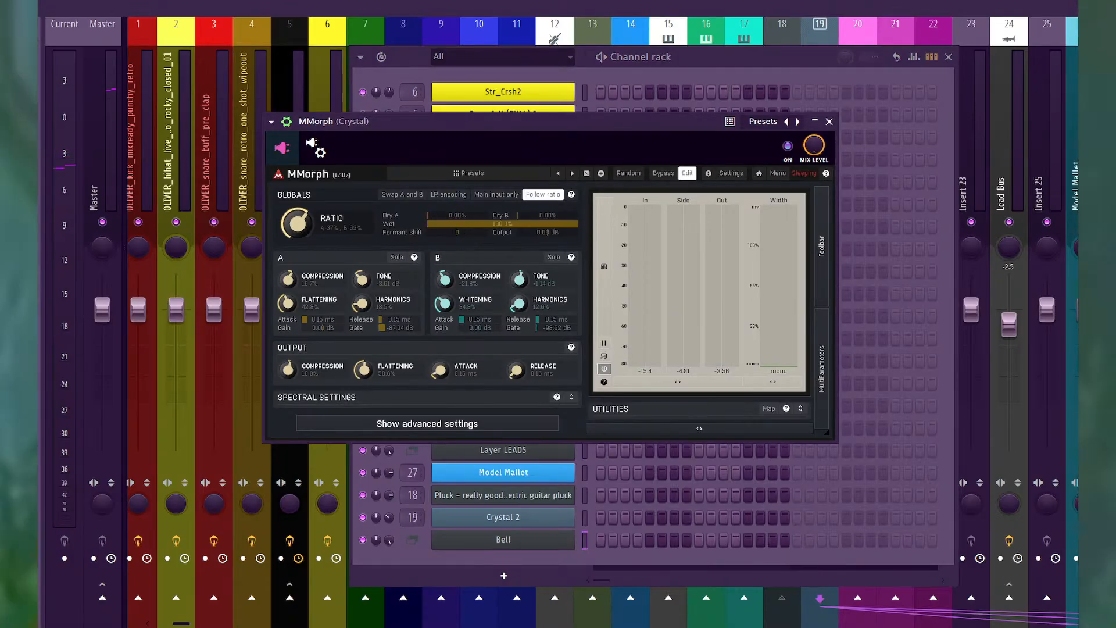
mouse_move(451, 215)
mouse_down()
mouse_move(487, 215)
mouse_move(456, 215)
mouse_up()
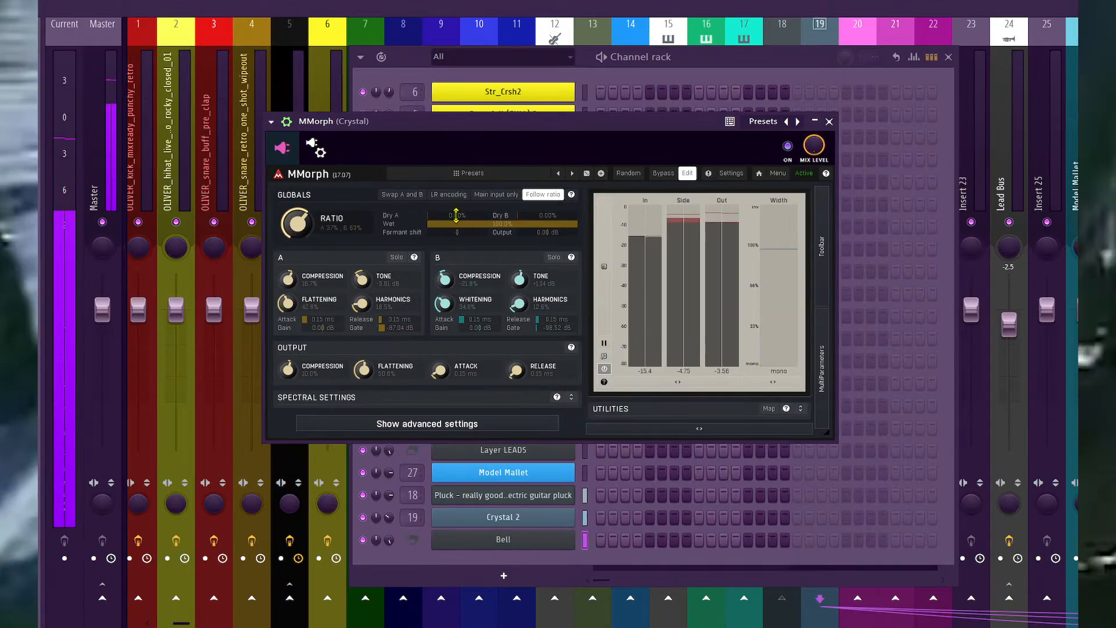
mouse_move(533, 214)
mouse_down()
mouse_move(577, 215)
mouse_move(517, 215)
mouse_up()
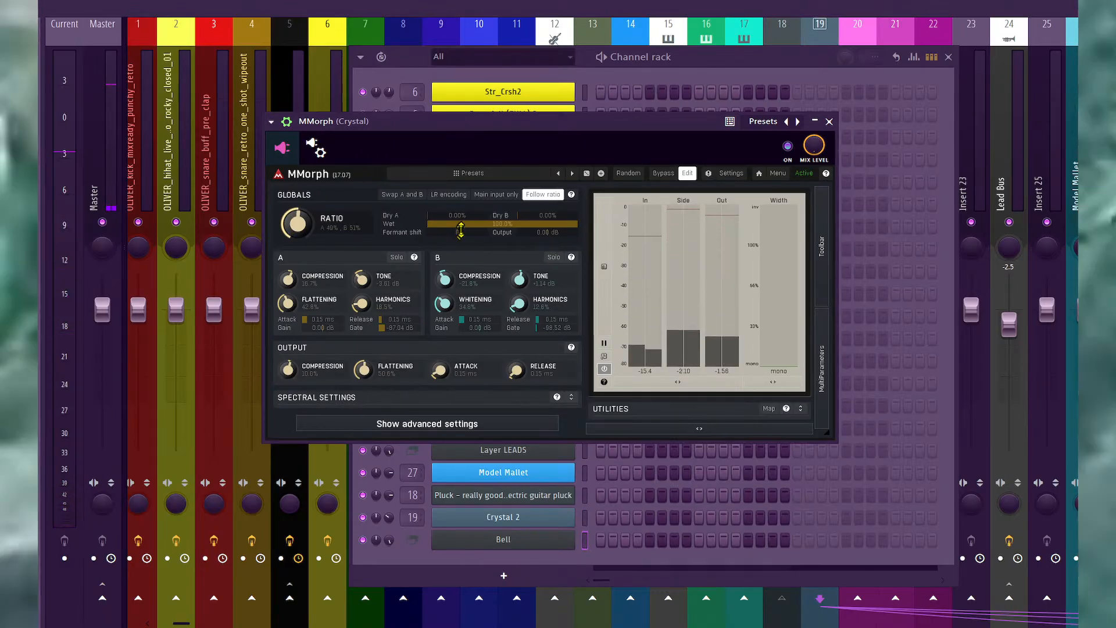
Try a lower formant shift in the global settings and reset it to 0.
mouse_move(461, 230)
mouse_down()
mouse_move(460, 215)
mouse_move(460, 244)
mouse_up()
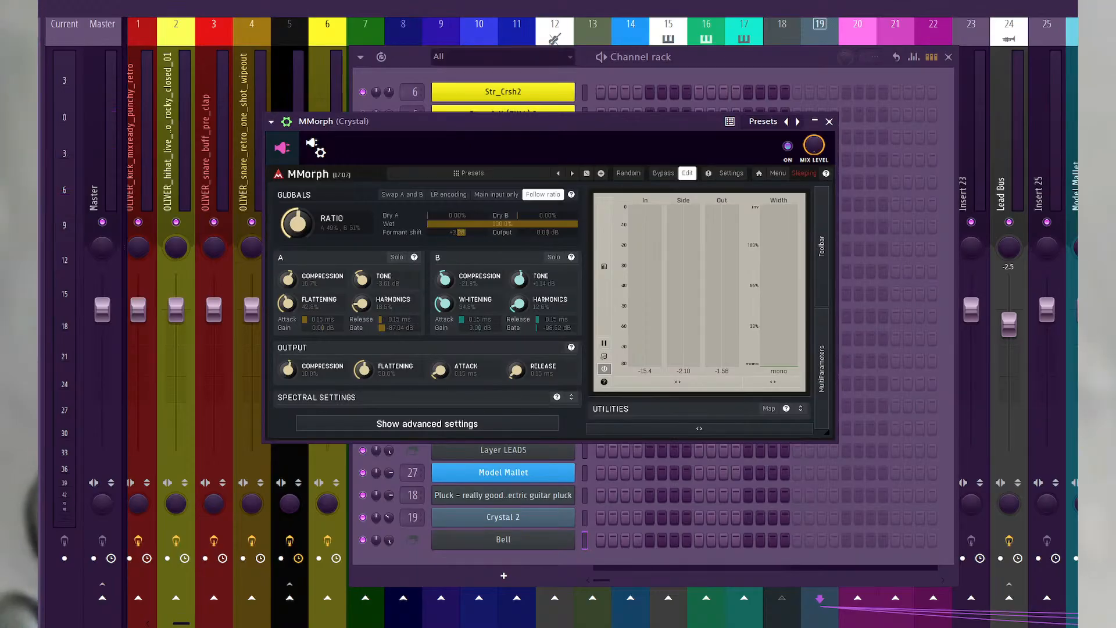
mouse_move(460, 229)
mouse_down()
mouse_move(460, 215)
mouse_move(460, 255)
mouse_move(460, 230)
mouse_up()
right_click(460, 231)
click(465, 242)
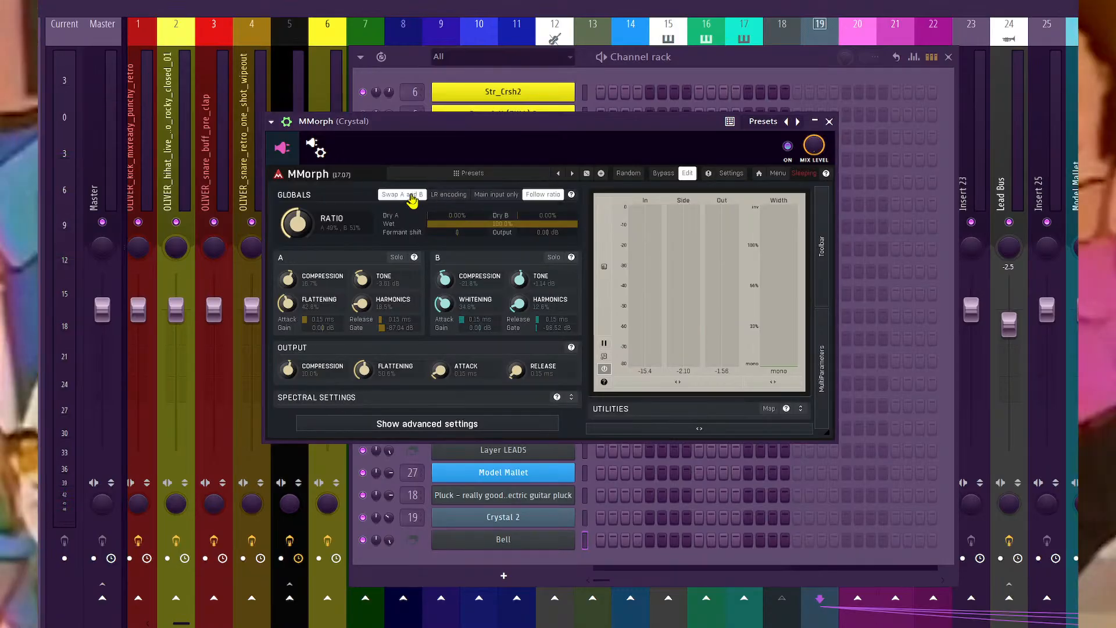
Play the sound with LR encoding enabled, and switch from that mode to Main input only.
key(space)
click(451, 194)
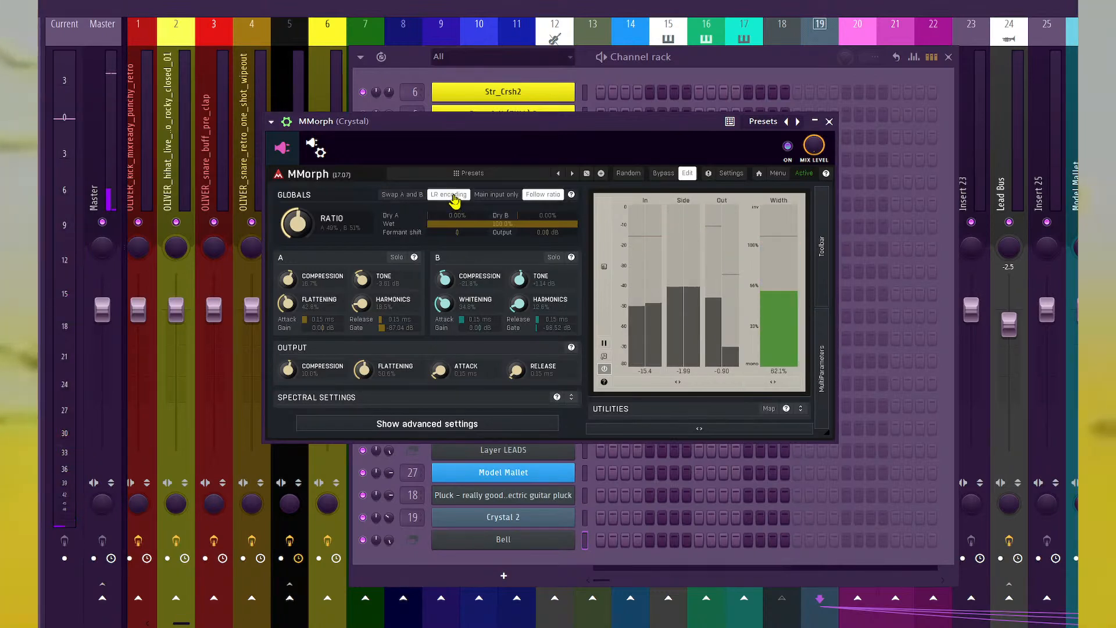
click(453, 197)
click(495, 198)
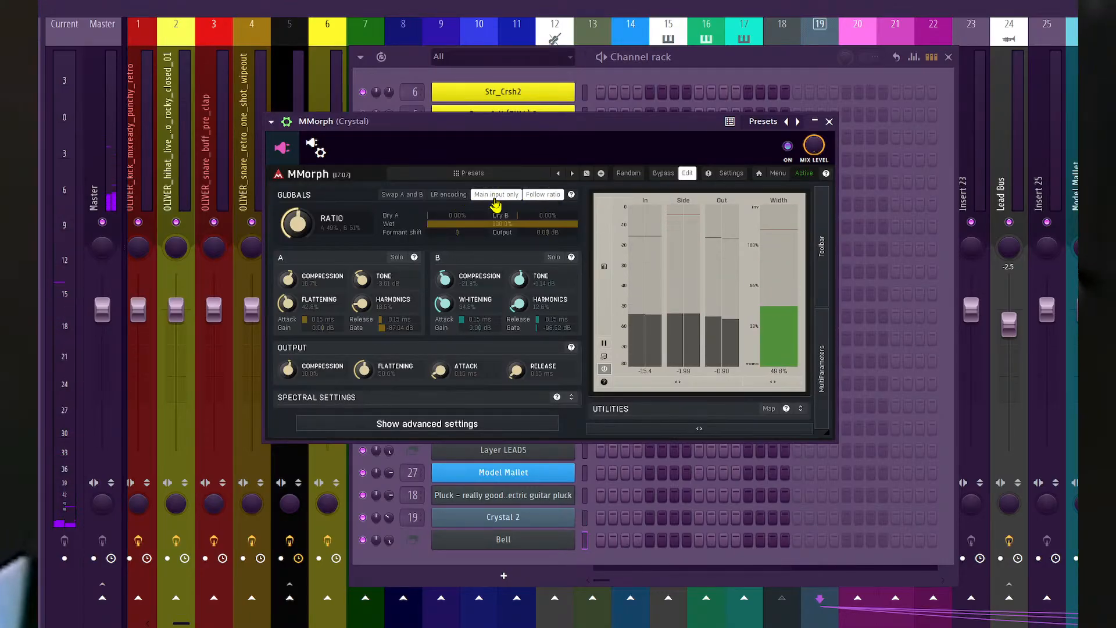
Check the Kawai Digi Keys mixer track and go back to the Crystal track.
click(485, 14)
click(621, 169)
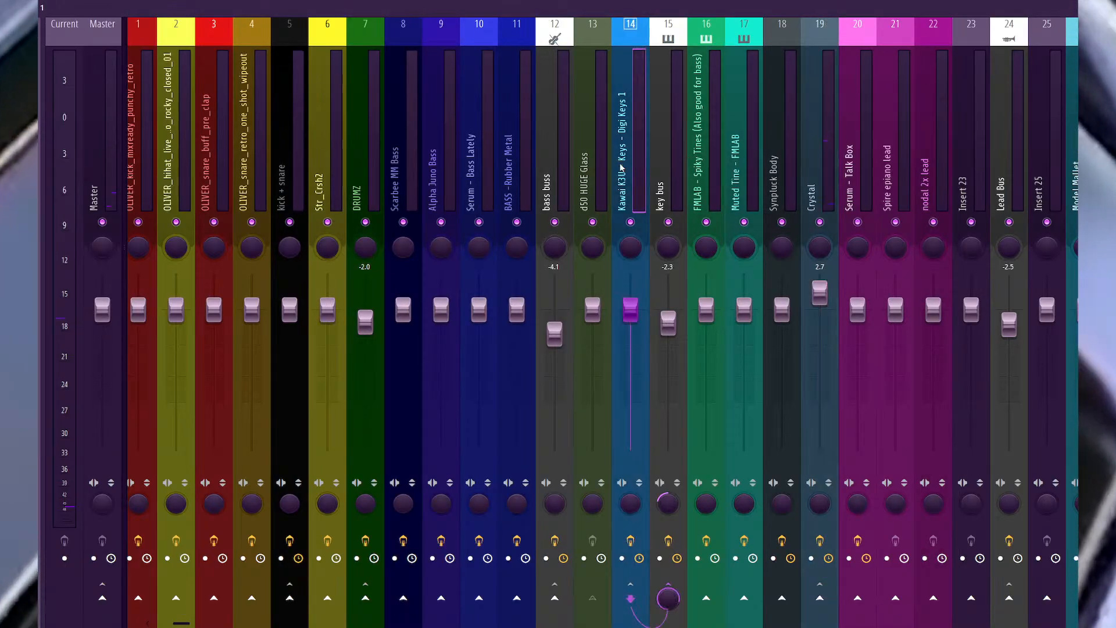
click(824, 171)
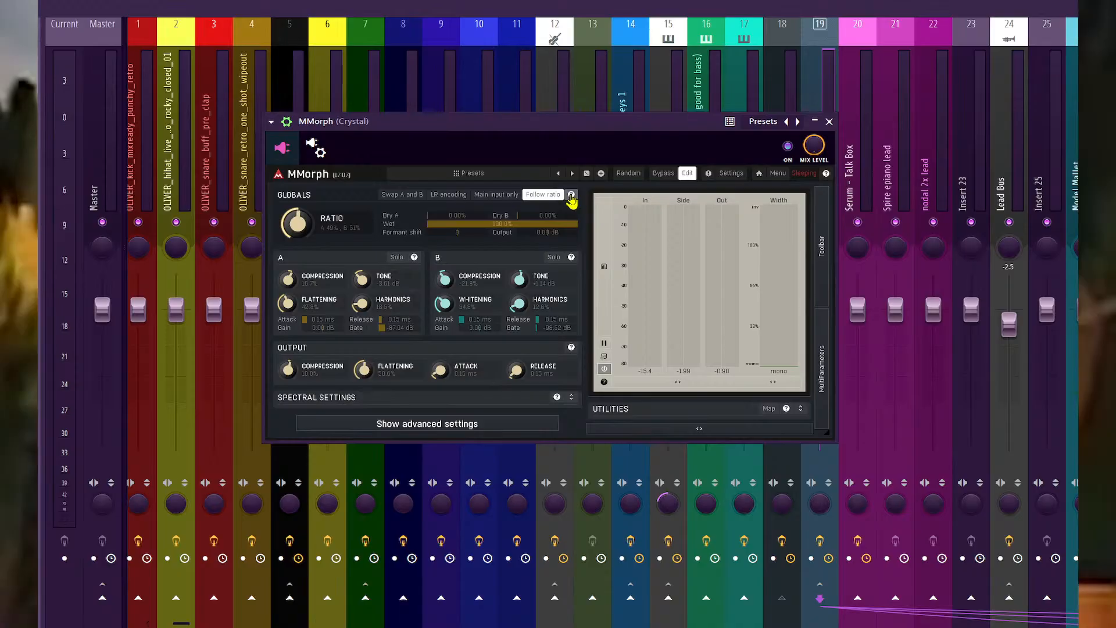
Read the help for the Globals panel, and view the simplified Morph screen before returning to the edit view.
click(571, 195)
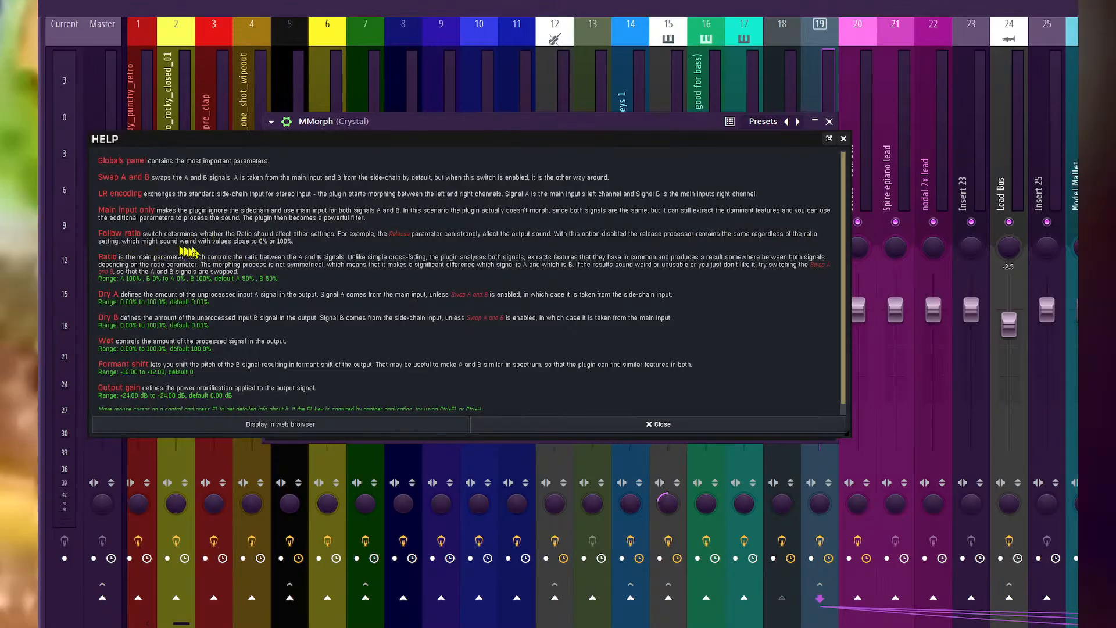
click(652, 424)
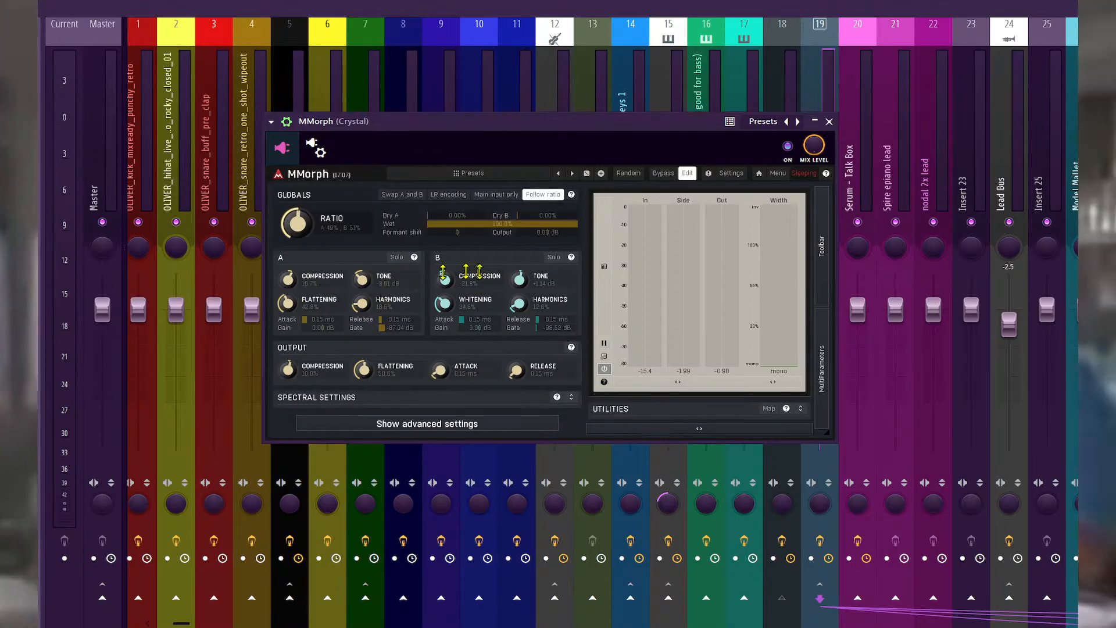
click(685, 173)
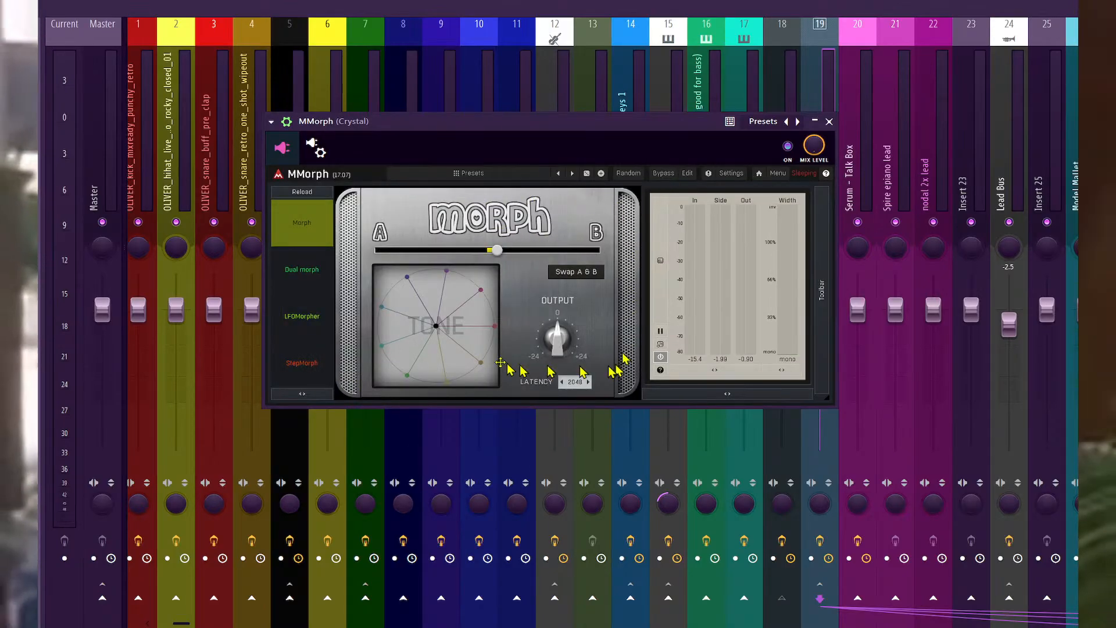
click(689, 174)
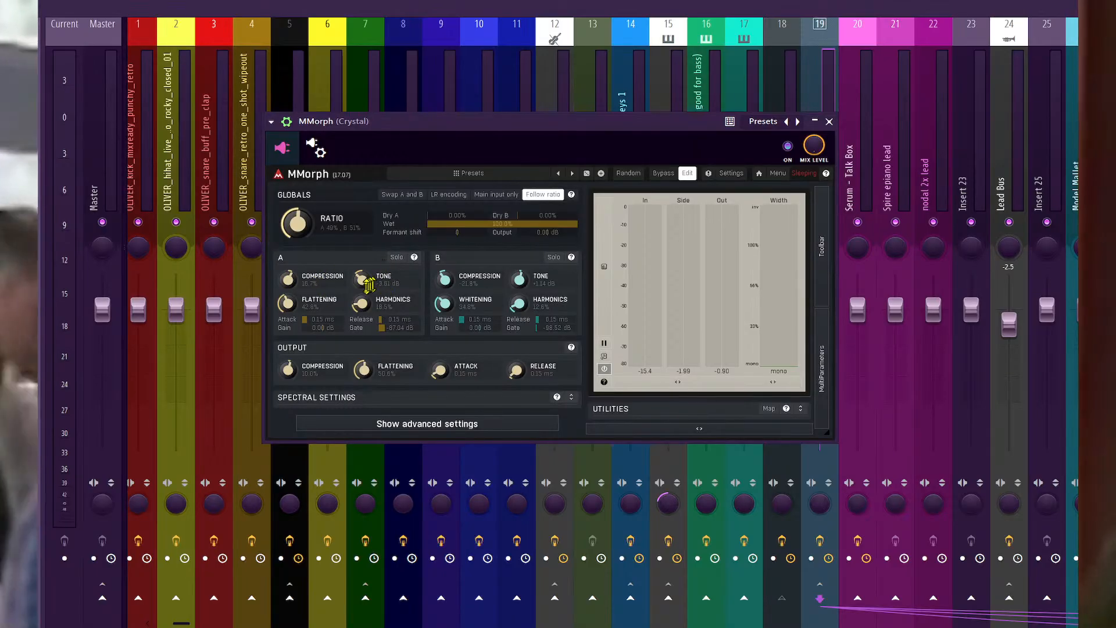
Set the morph ratio to A 100%, B 0% and raise signal A's compression to about 51%.
mouse_move(302, 227)
mouse_down()
mouse_move(302, 285)
mouse_move(288, 227)
mouse_up()
key(space)
drag(288, 280, 287, 187)
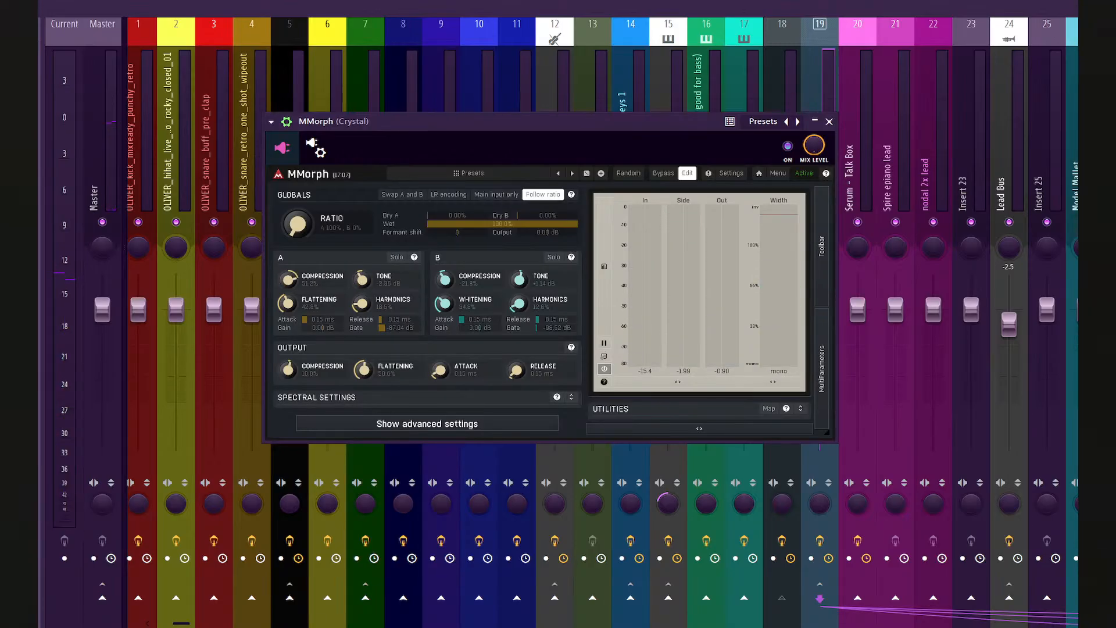
Raise signal A's tone to about 4.2 dB while auditioning the ratio fully on A.
drag(362, 280, 362, 259)
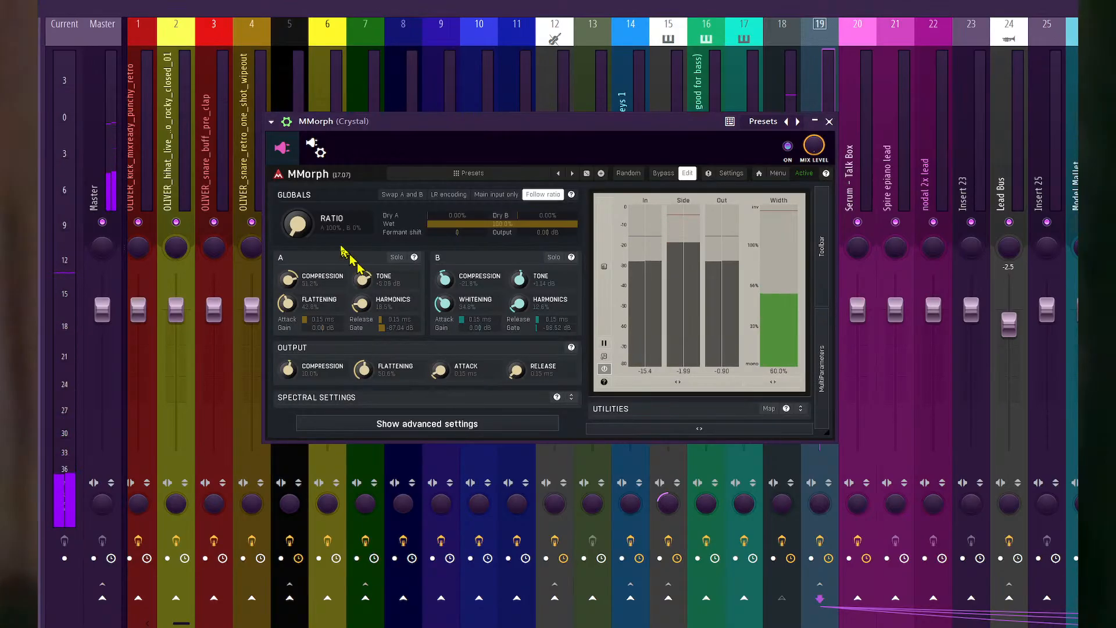
drag(297, 224, 297, 183)
drag(362, 280, 362, 257)
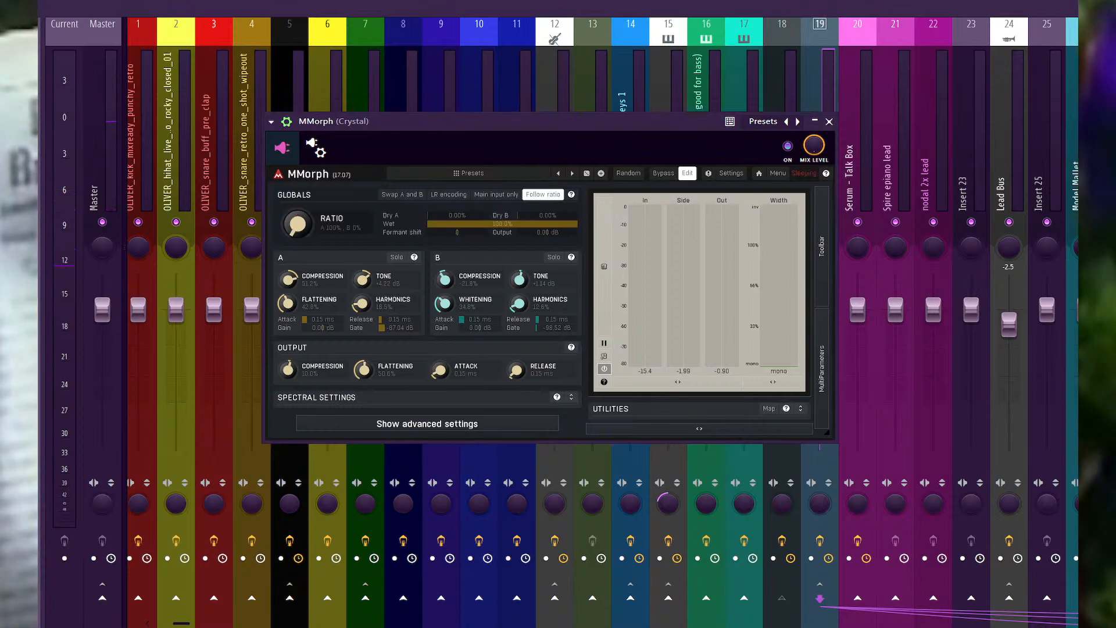
With the ratio at about A 66%, B 34%, set signal A's compression to 100% and lower its tone.
mouse_move(297, 223)
mouse_down()
mouse_move(297, 251)
mouse_move(297, 232)
mouse_up()
drag(288, 279, 288, 325)
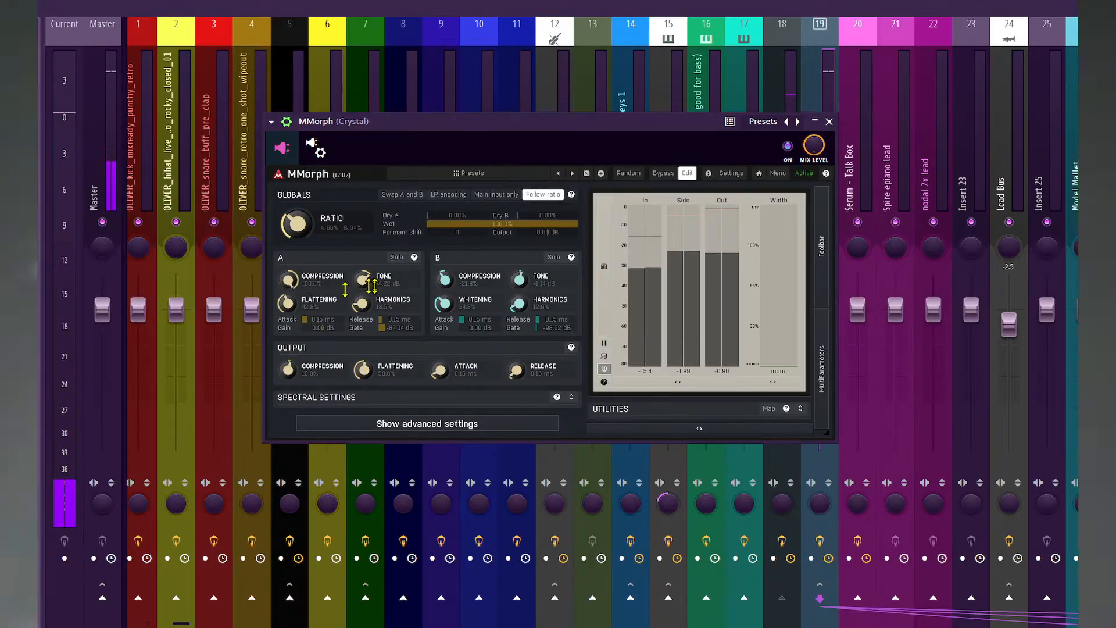
drag(363, 282, 370, 325)
drag(370, 279, 370, 264)
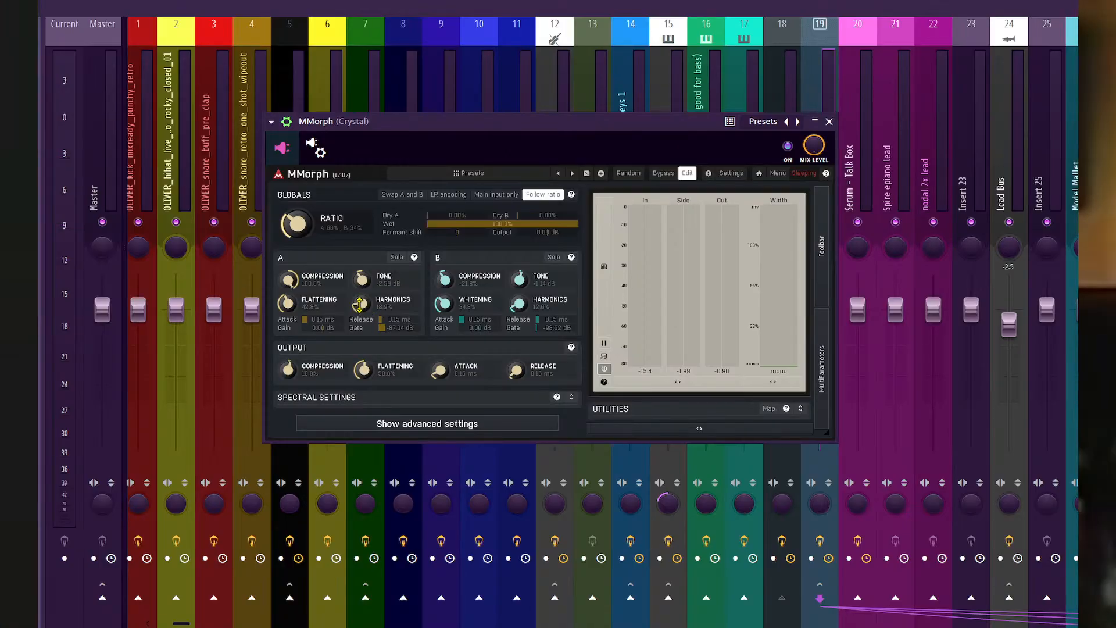
Raise the harmonics of signals A and B to 100%, and set signal B's whitening to about 66%.
drag(360, 304, 359, 232)
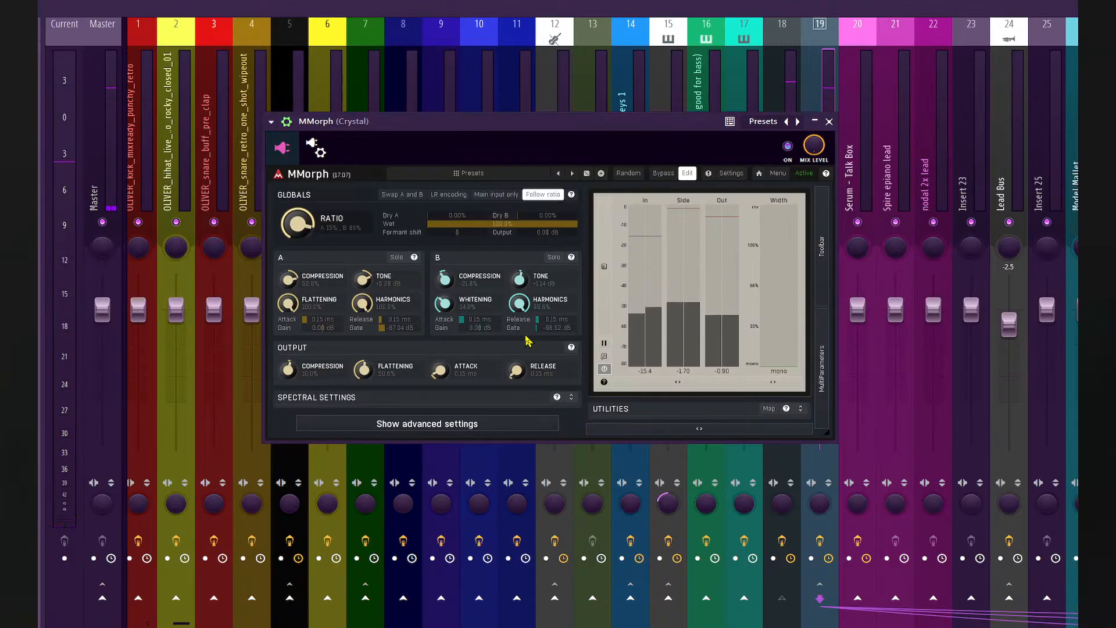
mouse_move(513, 298)
mouse_down()
mouse_move(513, 395)
mouse_move(514, 299)
mouse_up()
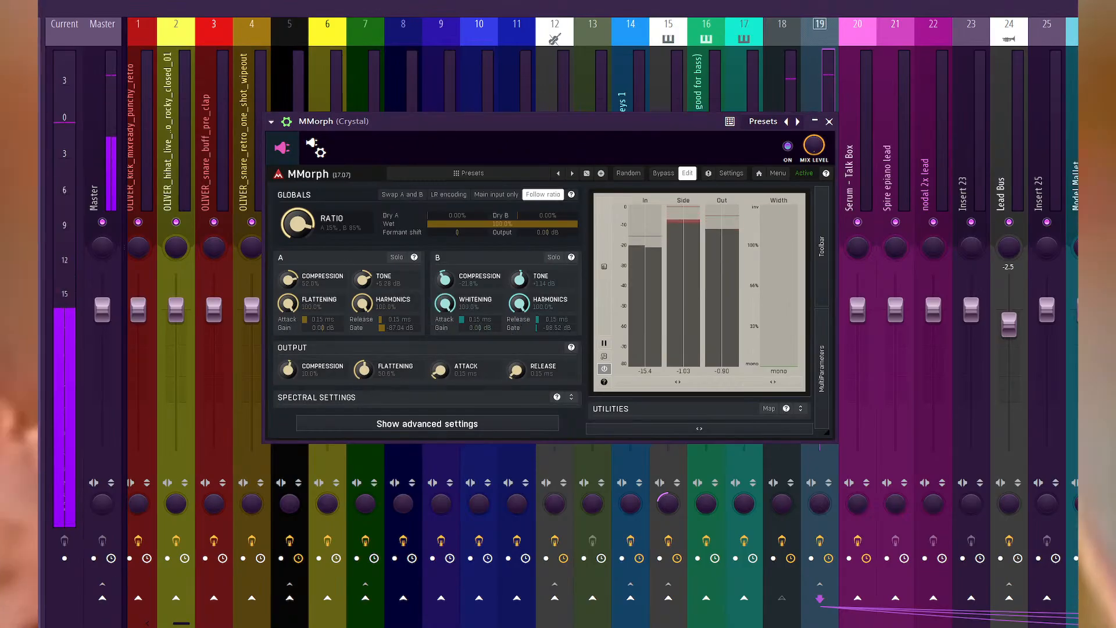
drag(444, 299, 444, 264)
key(space)
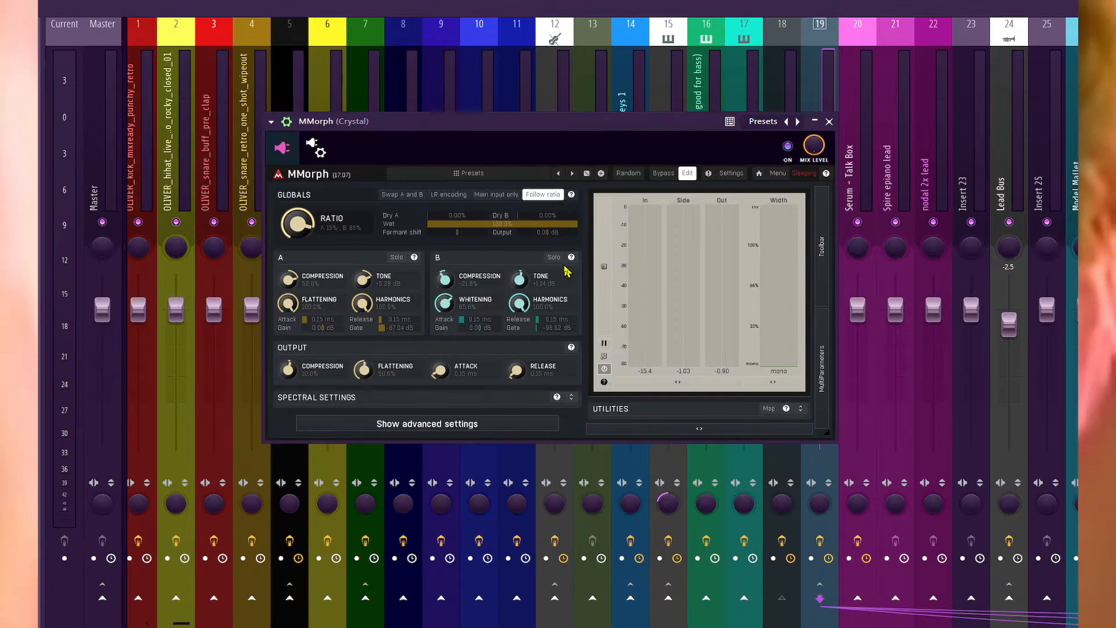
Read the help descriptions of the parameters in the A and B signal panels.
click(414, 258)
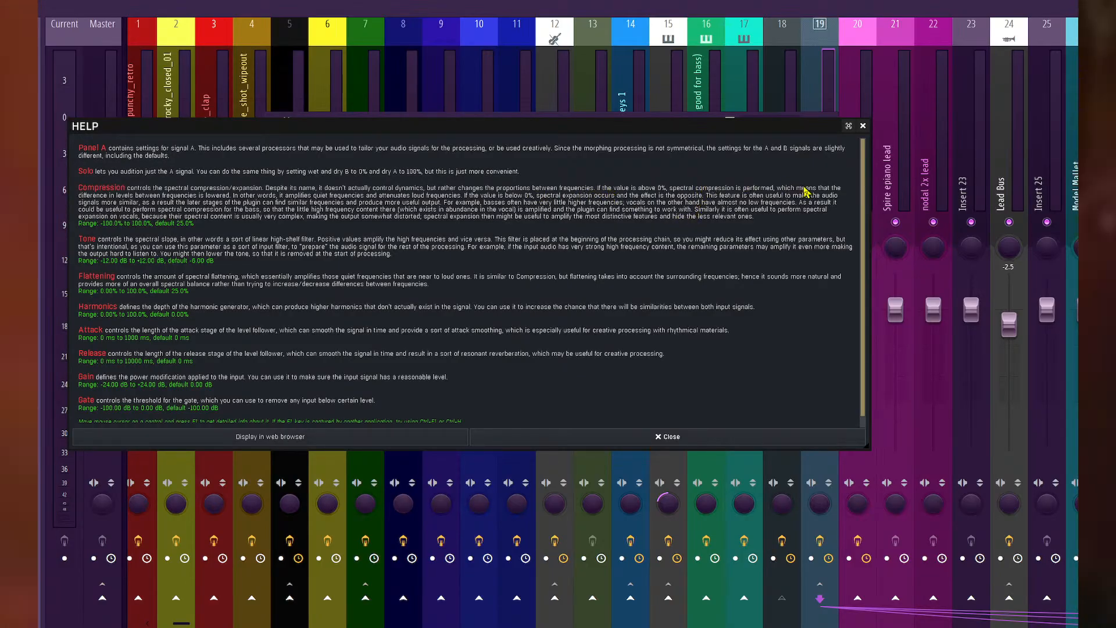
scroll(578, 210, down, 1)
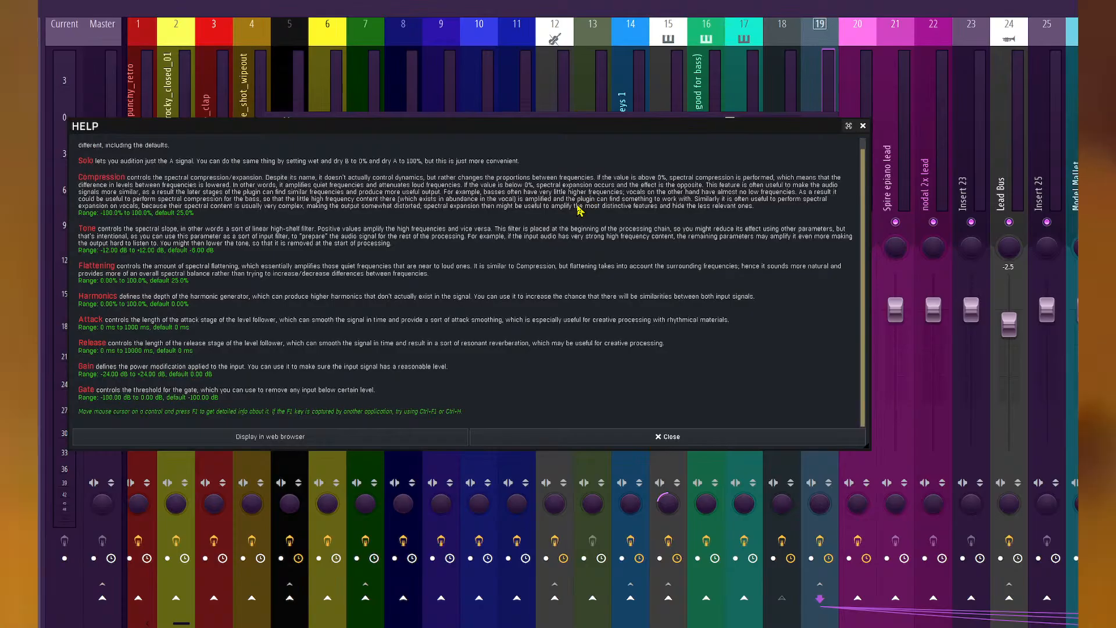
scroll(256, 349, up, 1)
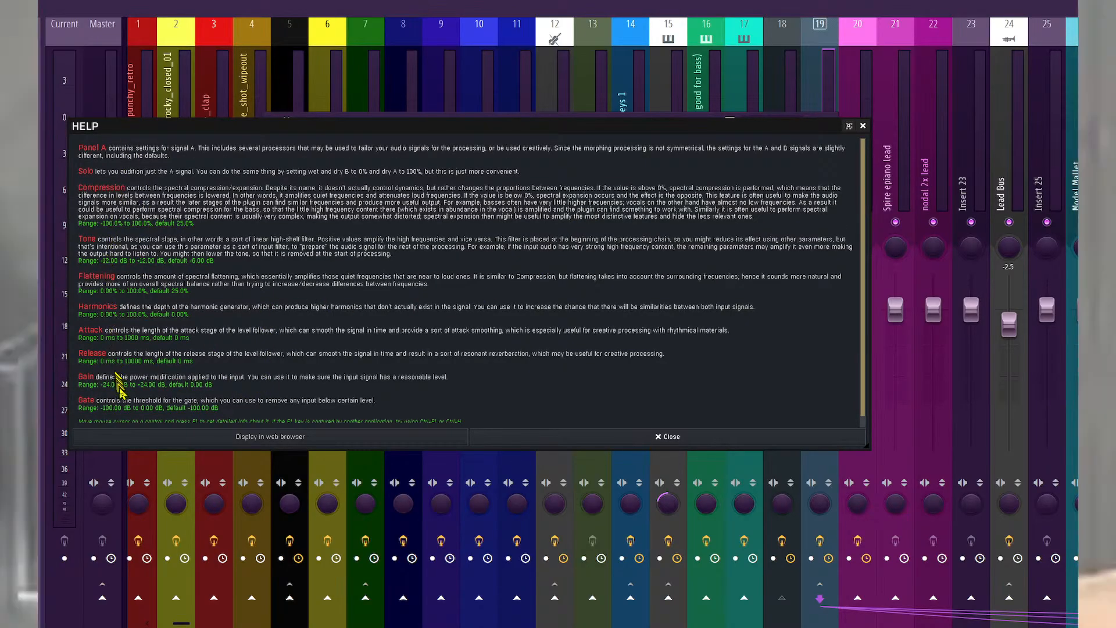
click(860, 127)
key(F1)
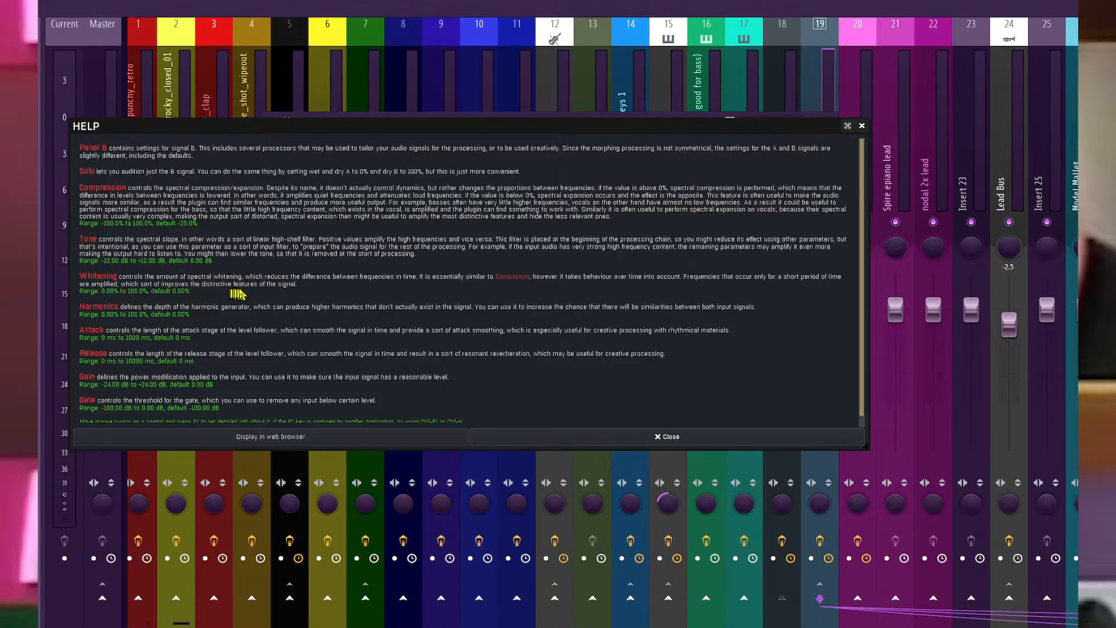
click(666, 439)
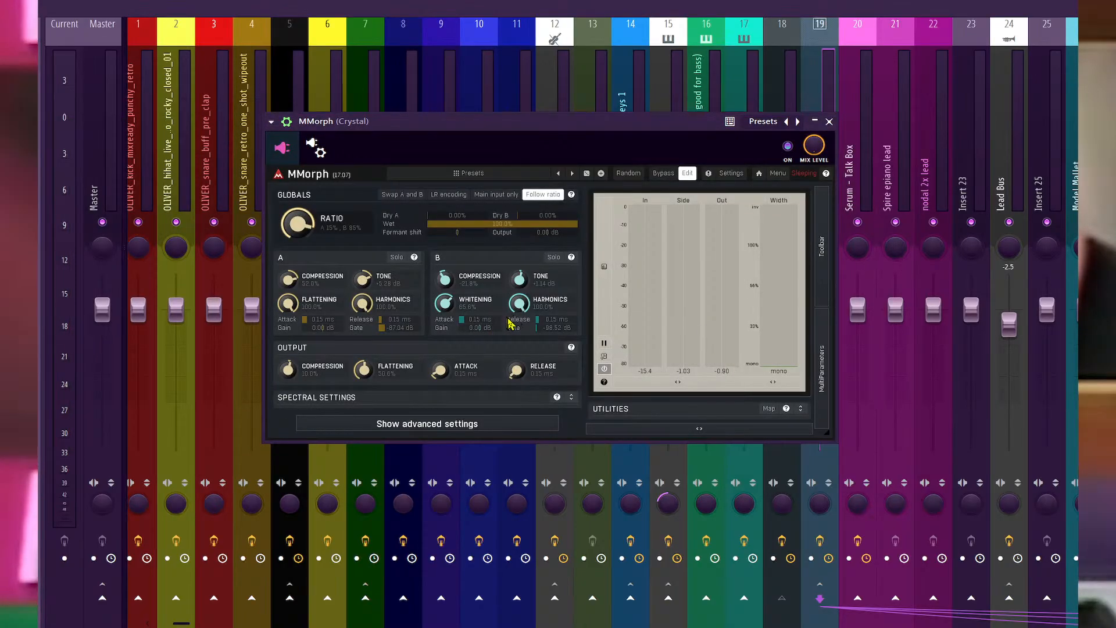
Lower signal B's harmonics to 0%, and audition its whitening at 0% before setting it to 100%.
drag(444, 303, 444, 372)
key(space)
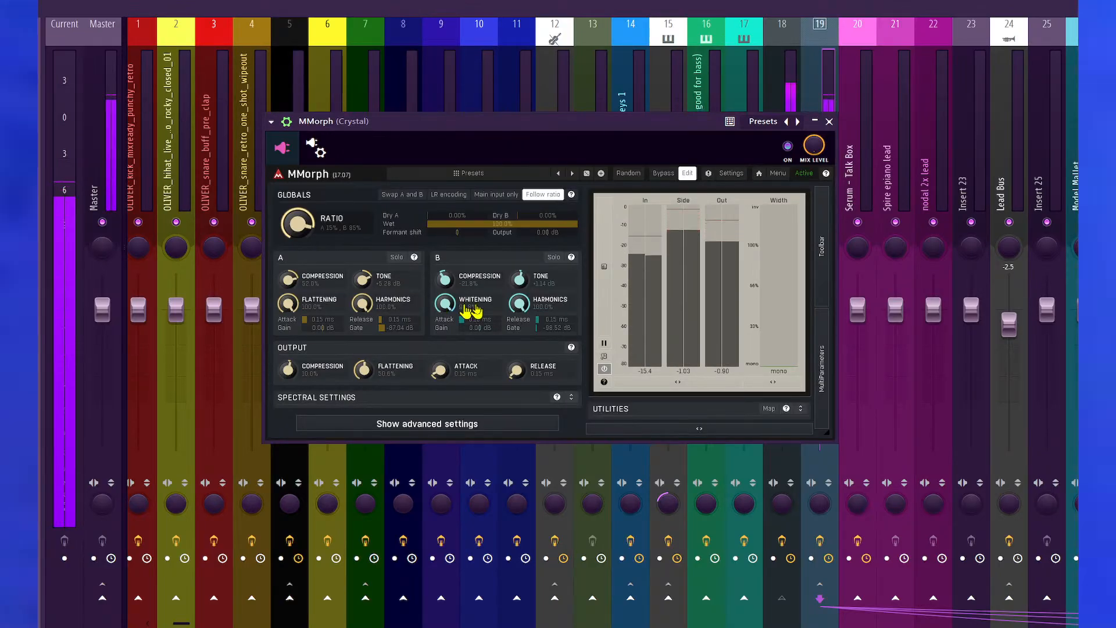
drag(444, 303, 445, 372)
drag(519, 304, 519, 372)
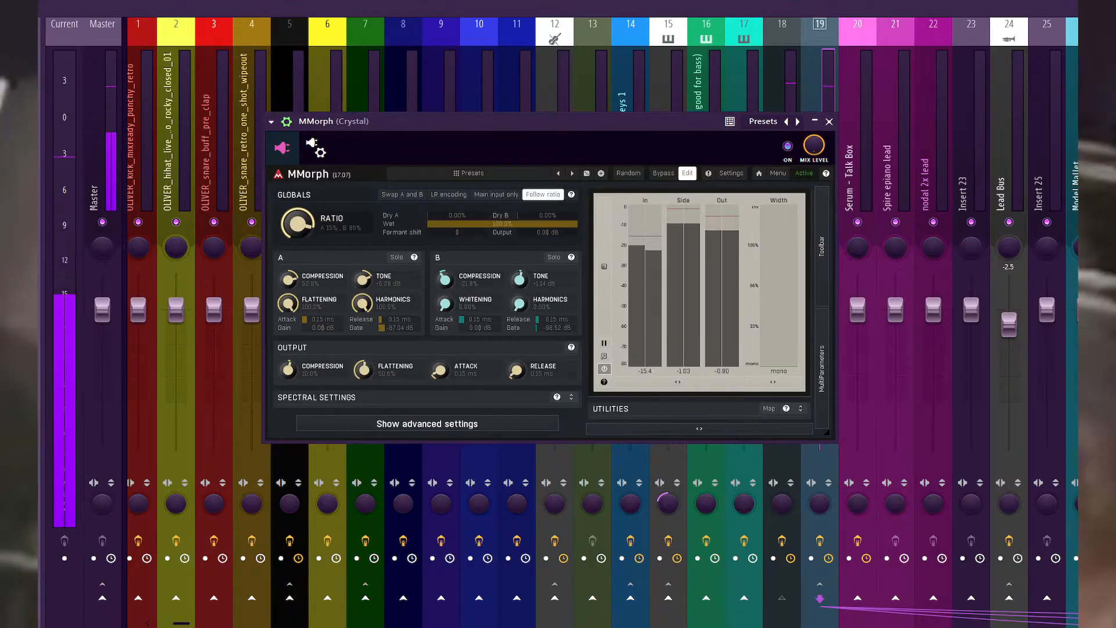
drag(445, 303, 444, 232)
key(space)
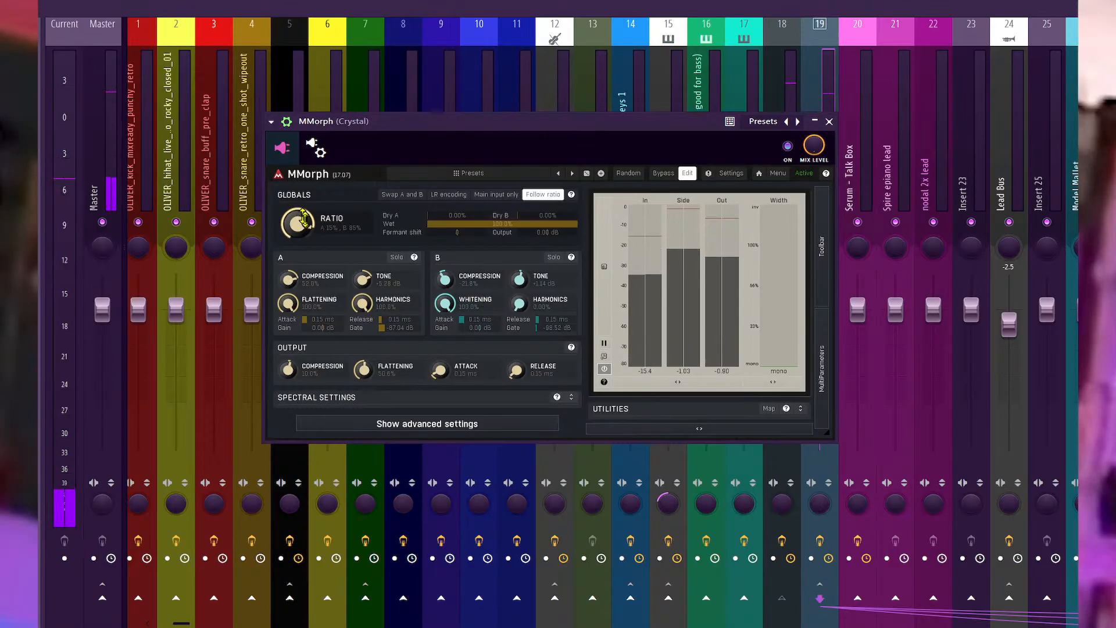
Set the morph ratio to about A 17%, B 83% and bring signal B's compression close to 0%.
drag(304, 218, 304, 200)
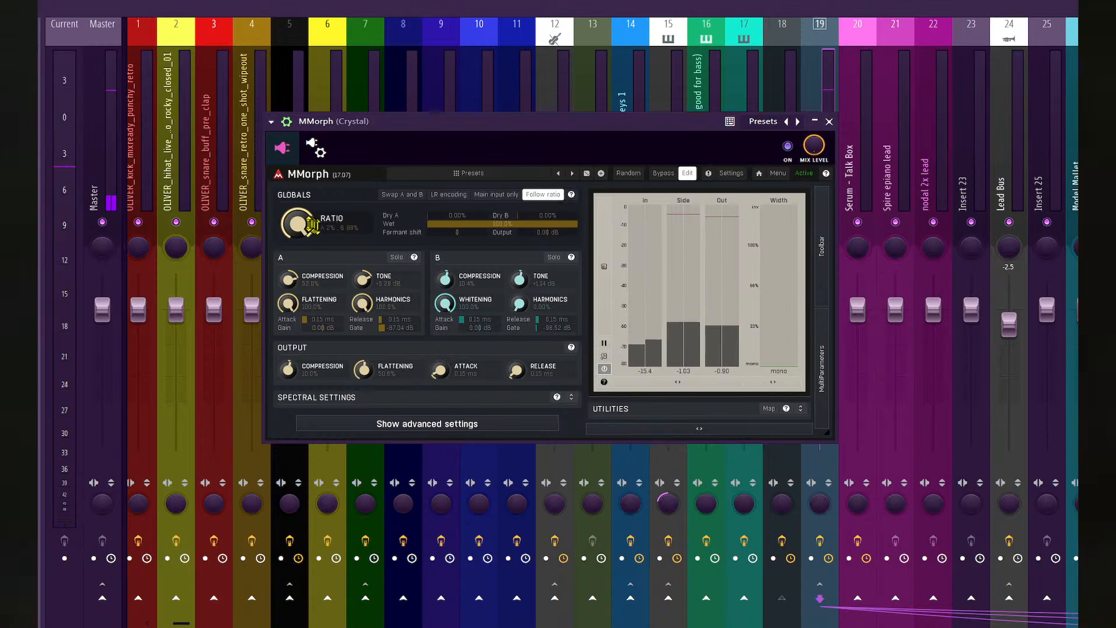
drag(312, 223, 313, 244)
drag(445, 280, 437, 305)
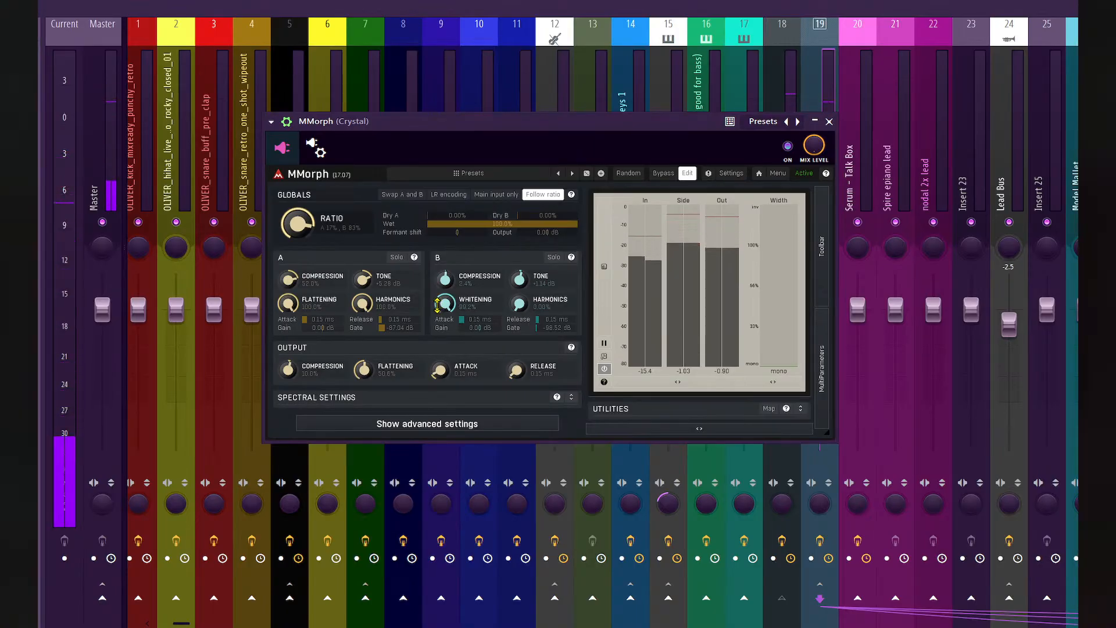
Show the spectral settings, audition a long output attack, and set it to 0 ms.
click(571, 398)
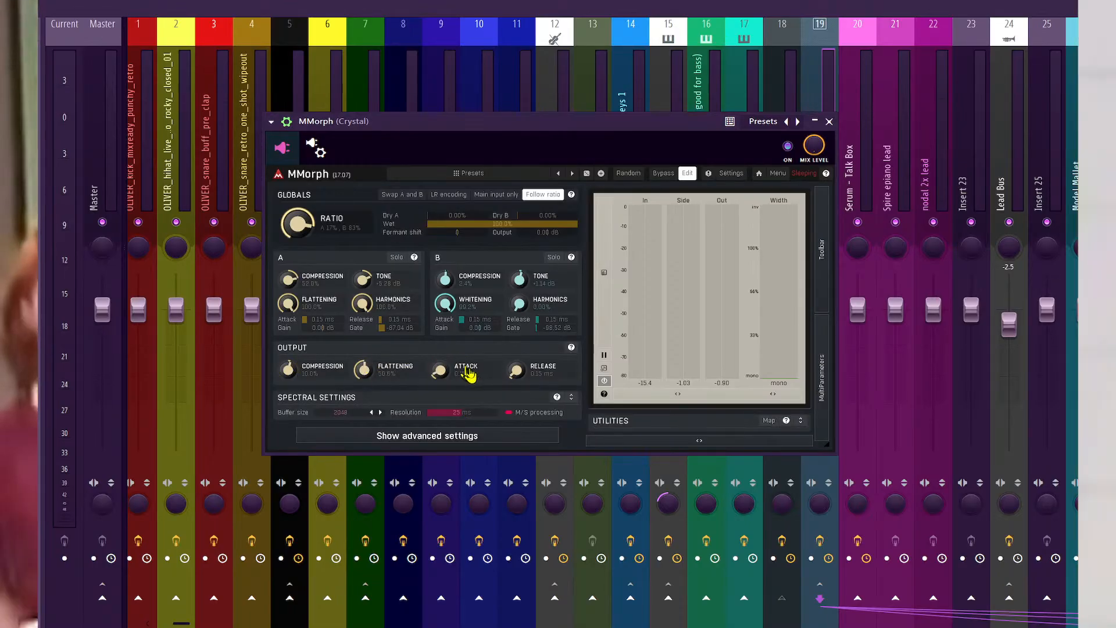
drag(447, 372, 447, 302)
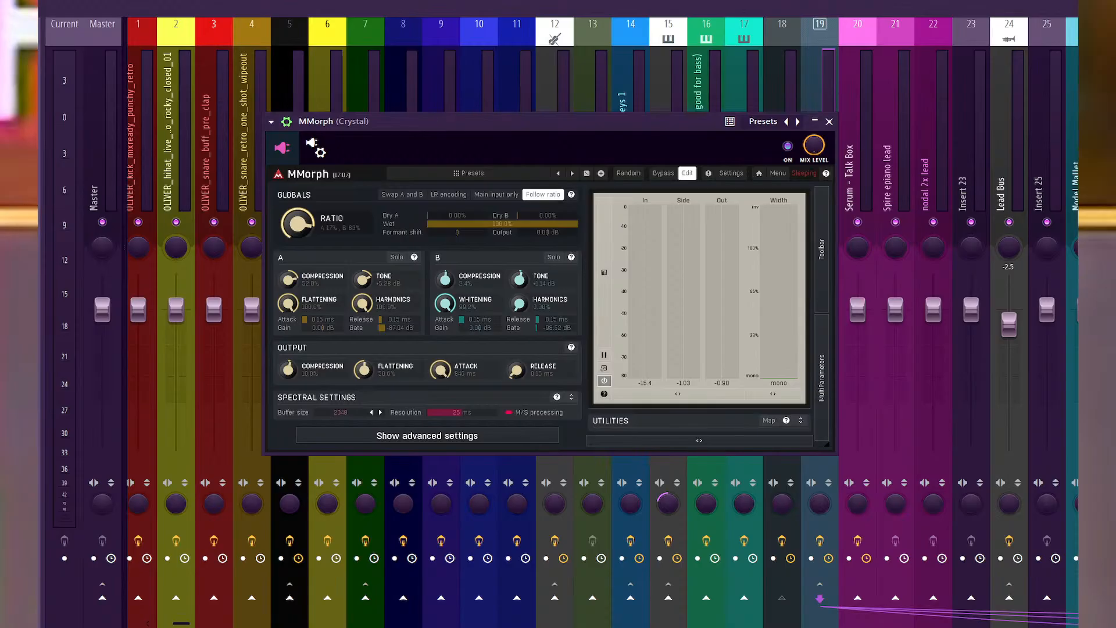
key(space)
drag(447, 372, 447, 453)
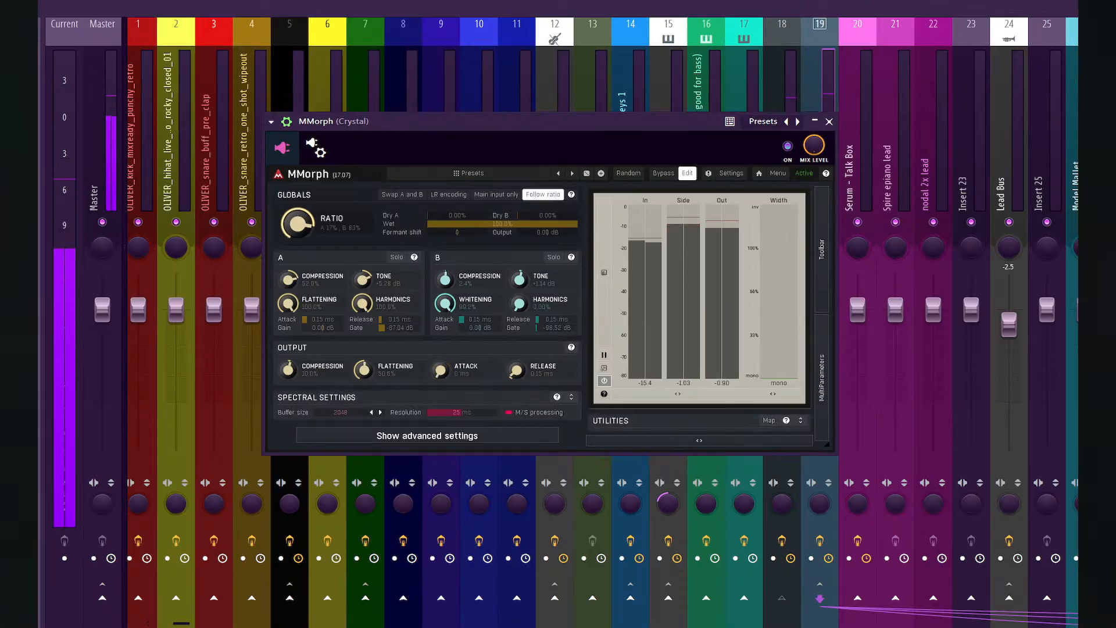
Audition the output section's release at a very long time and bring it back down to 0 ms.
drag(521, 373, 521, 262)
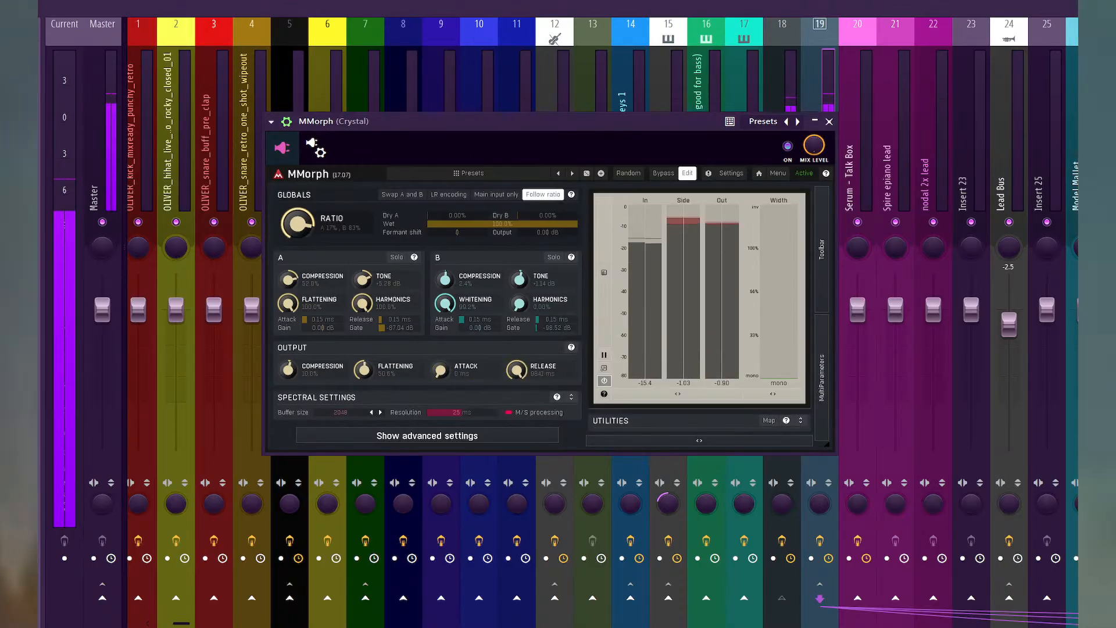
drag(517, 370, 517, 407)
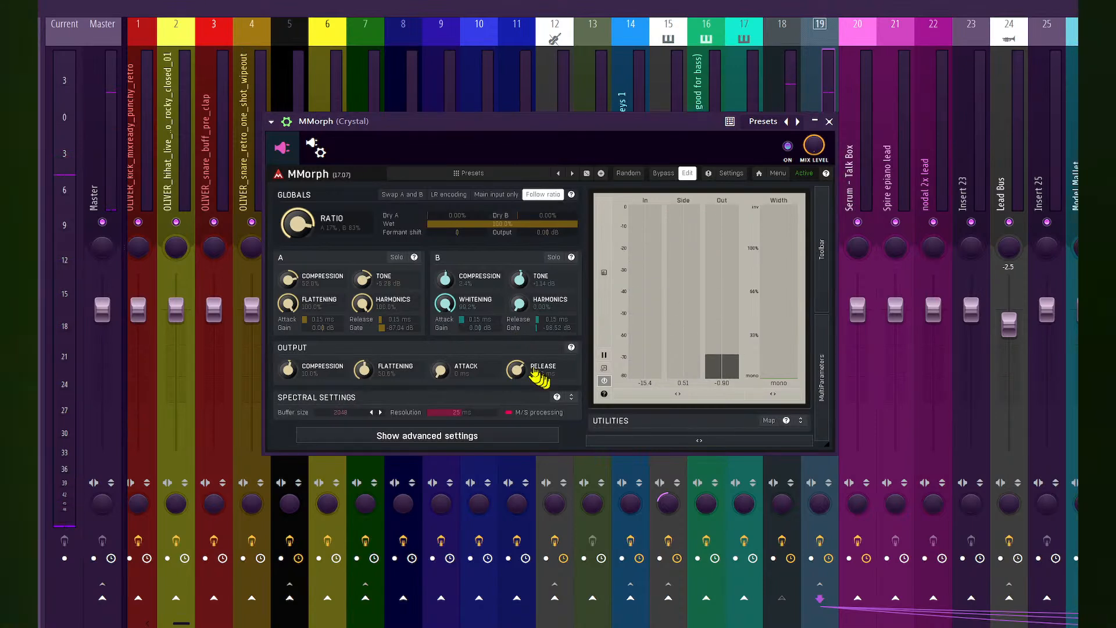
drag(516, 369, 515, 407)
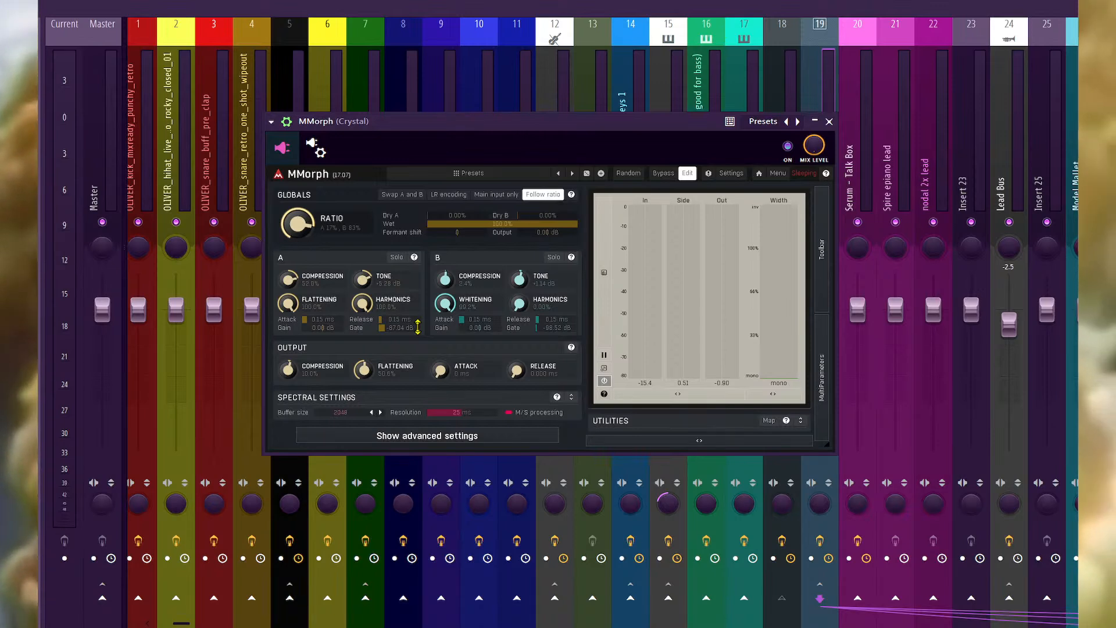
Return to the simple Morph view and look over the available latency values.
click(686, 173)
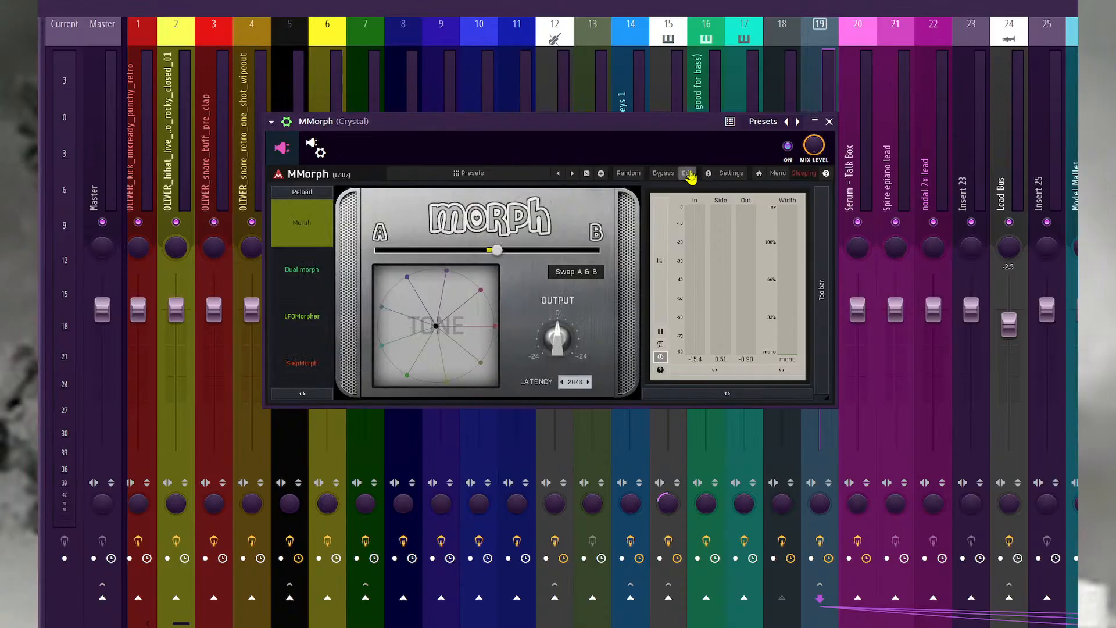
click(575, 382)
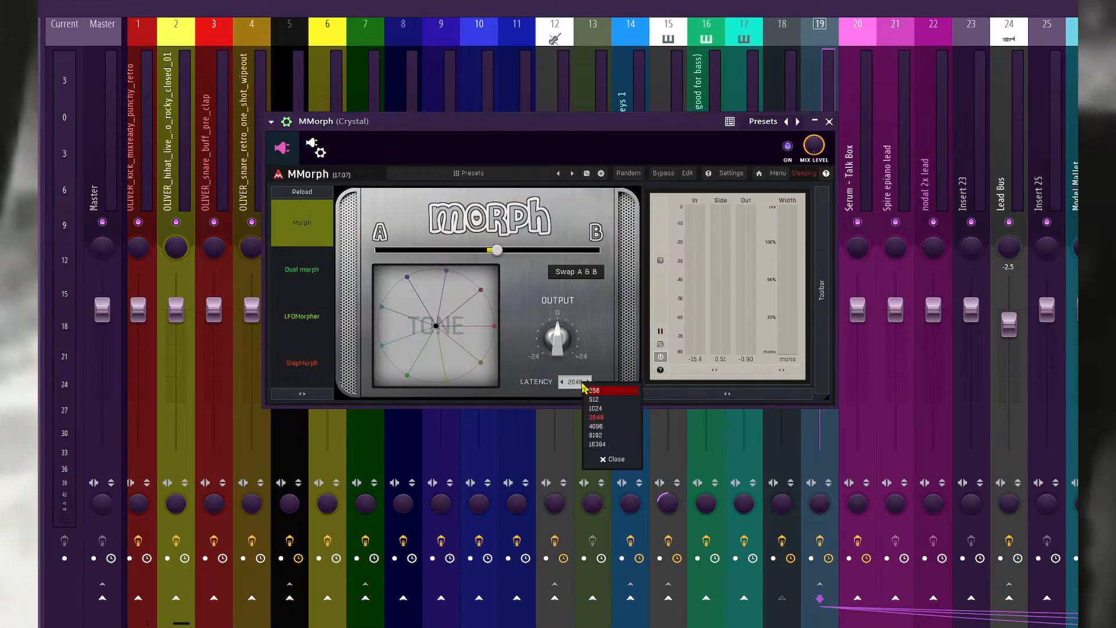
click(602, 327)
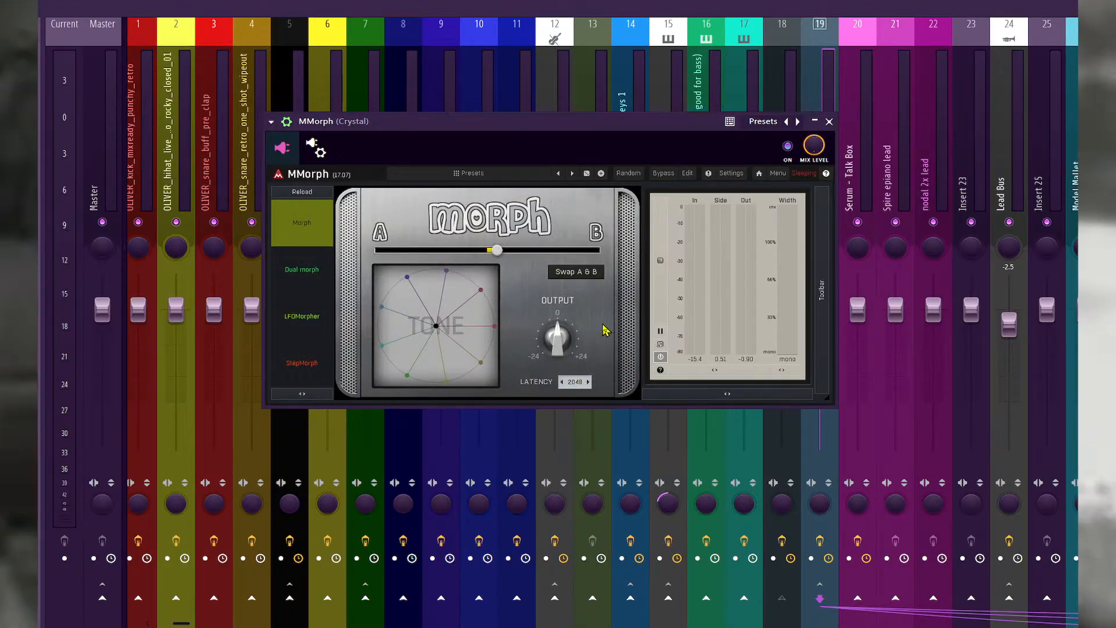
Audition the morph with latency 16384 and restore it to 2048.
click(577, 383)
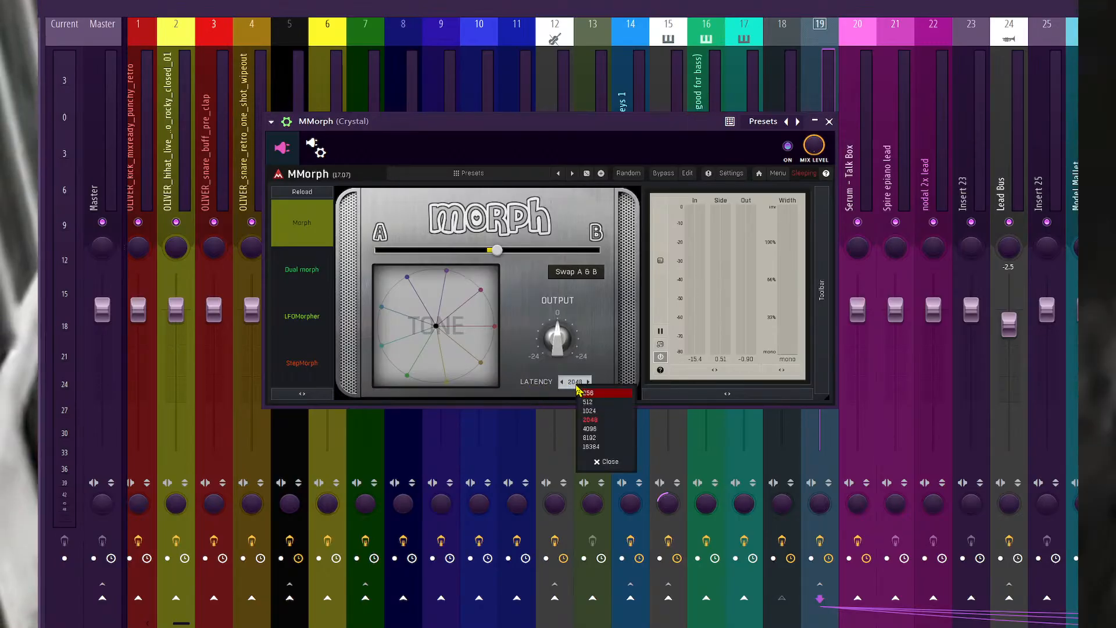
click(605, 446)
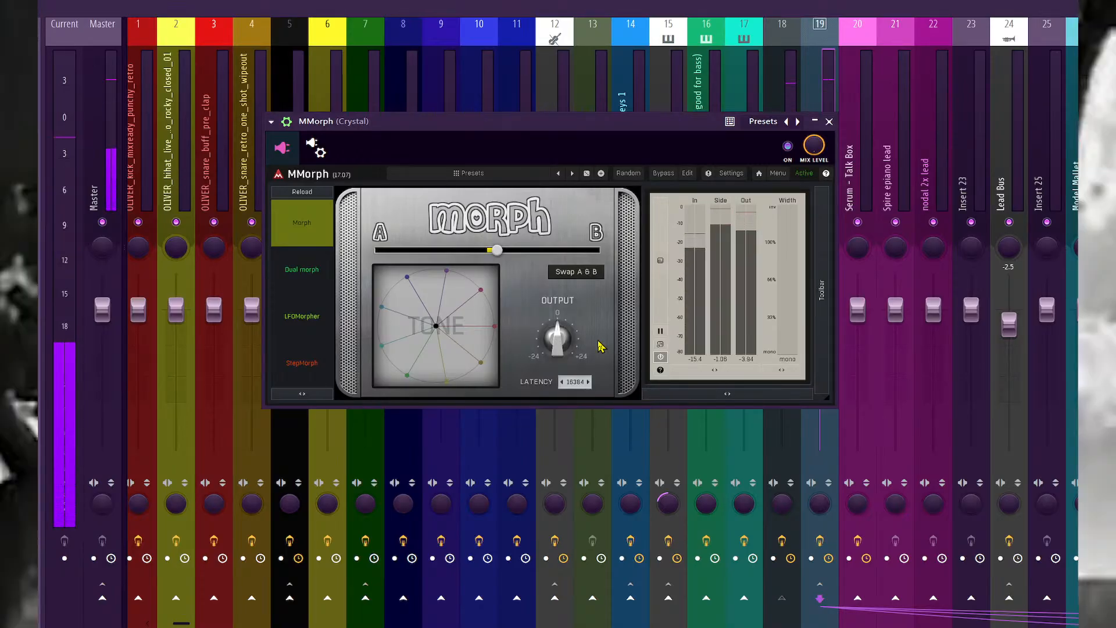
click(583, 382)
click(594, 414)
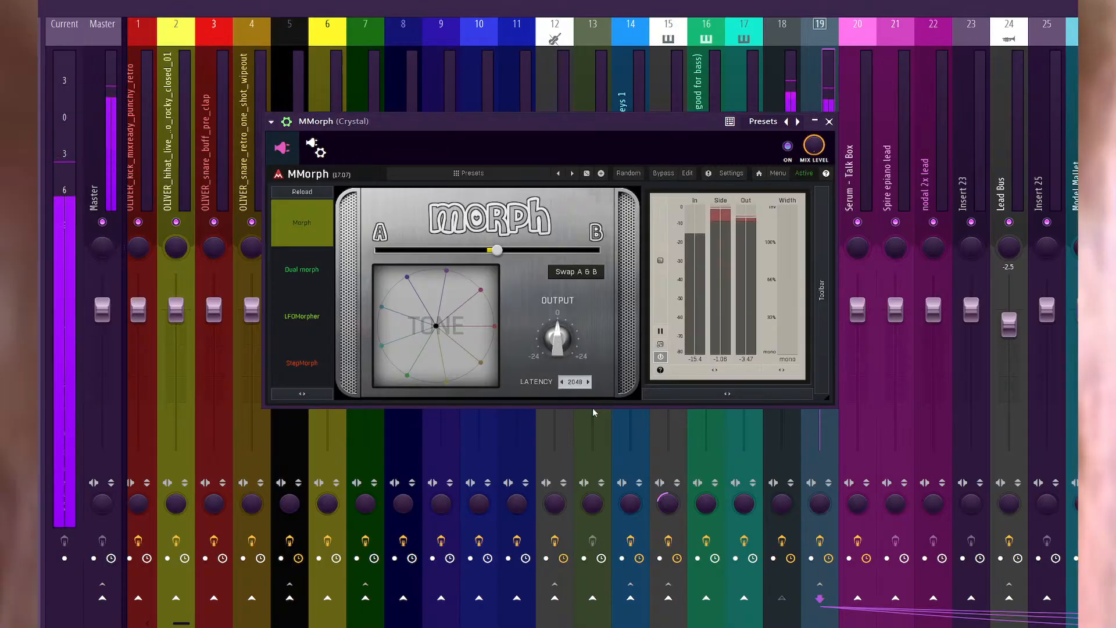
key(space)
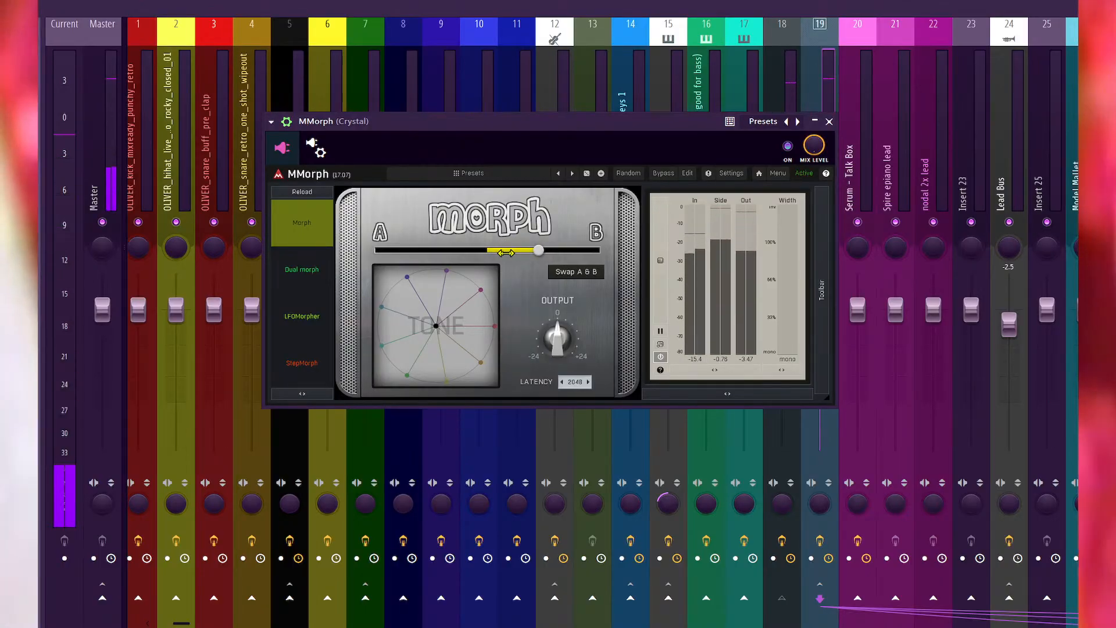
Examine the plugin wrapper's Settings and Processing pages, including the sidechain input connection.
click(319, 149)
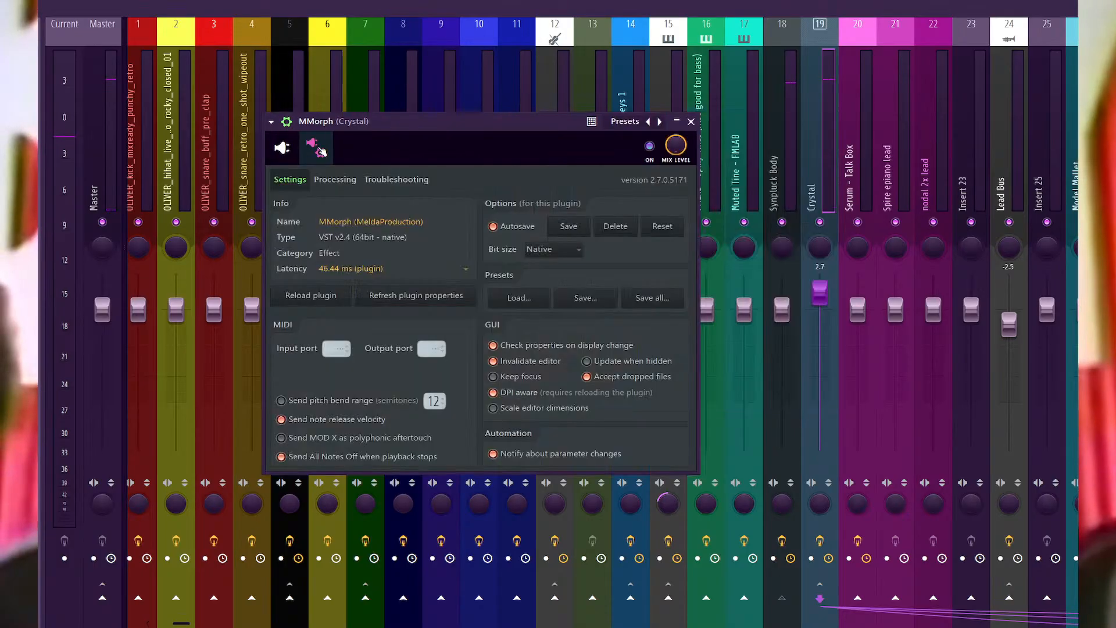
click(334, 181)
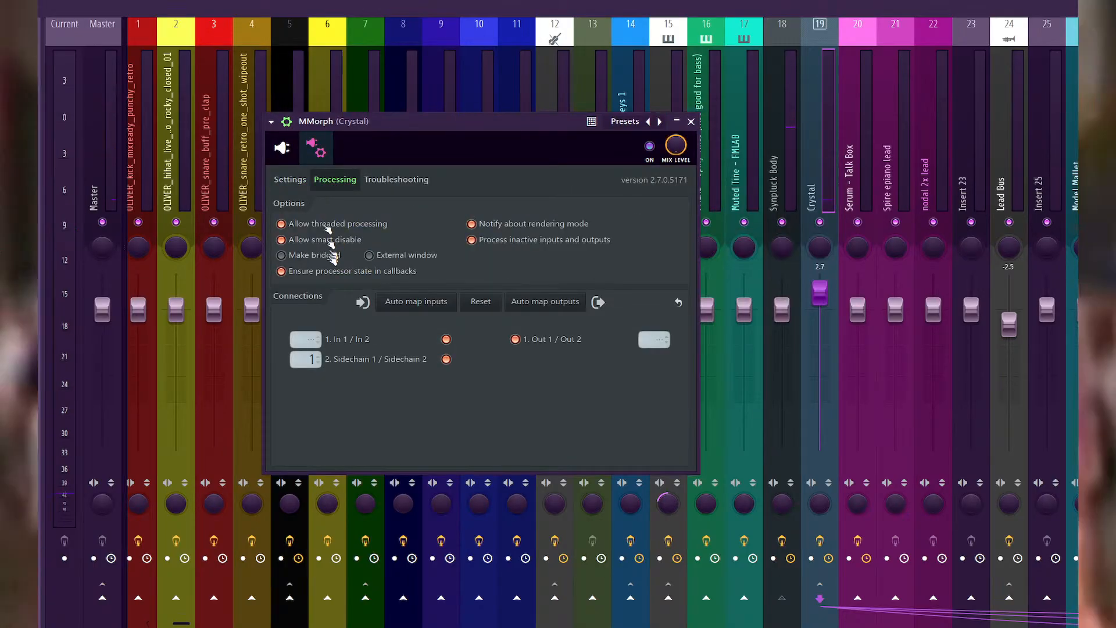
click(384, 187)
click(334, 180)
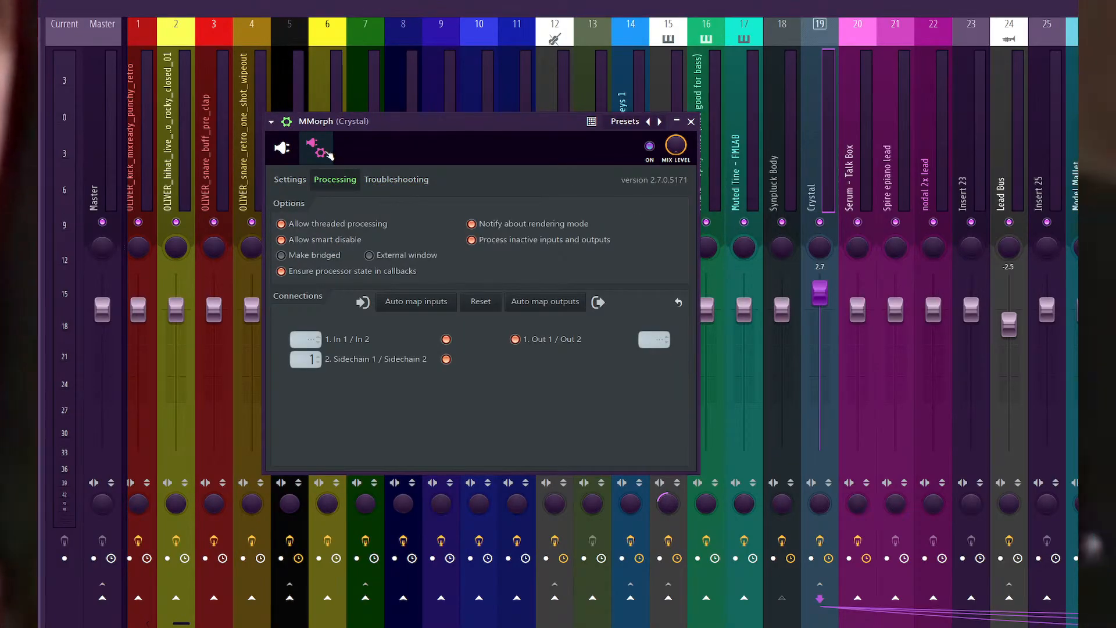
click(296, 180)
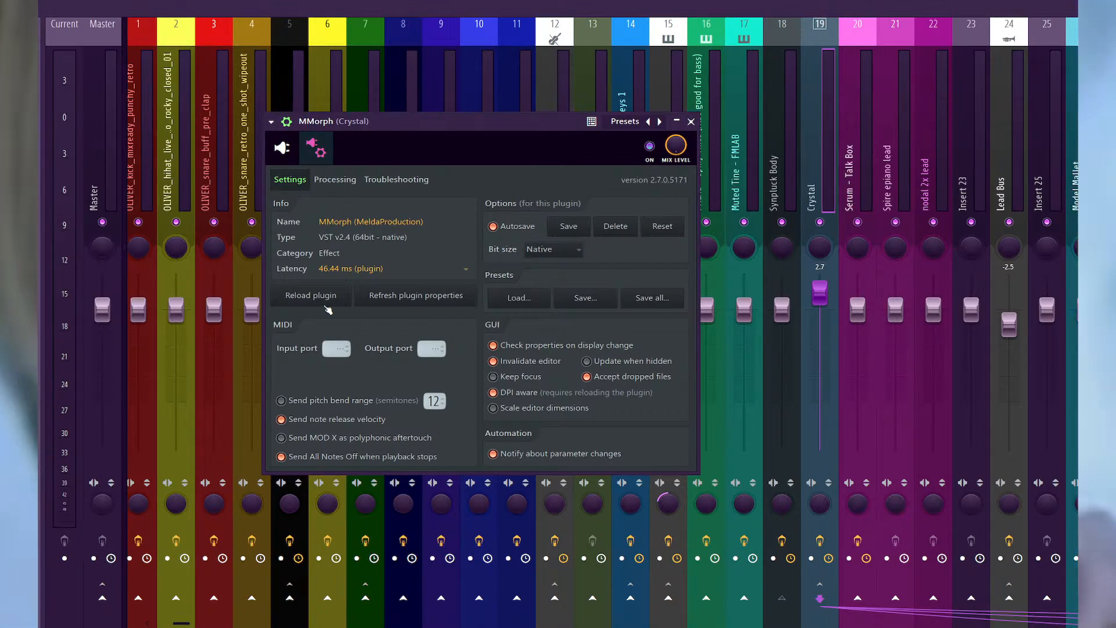
Assign the Sidechain 1 / Sidechain 2 input to 1 in the wrapper's connections and return to the plugin interface.
click(336, 181)
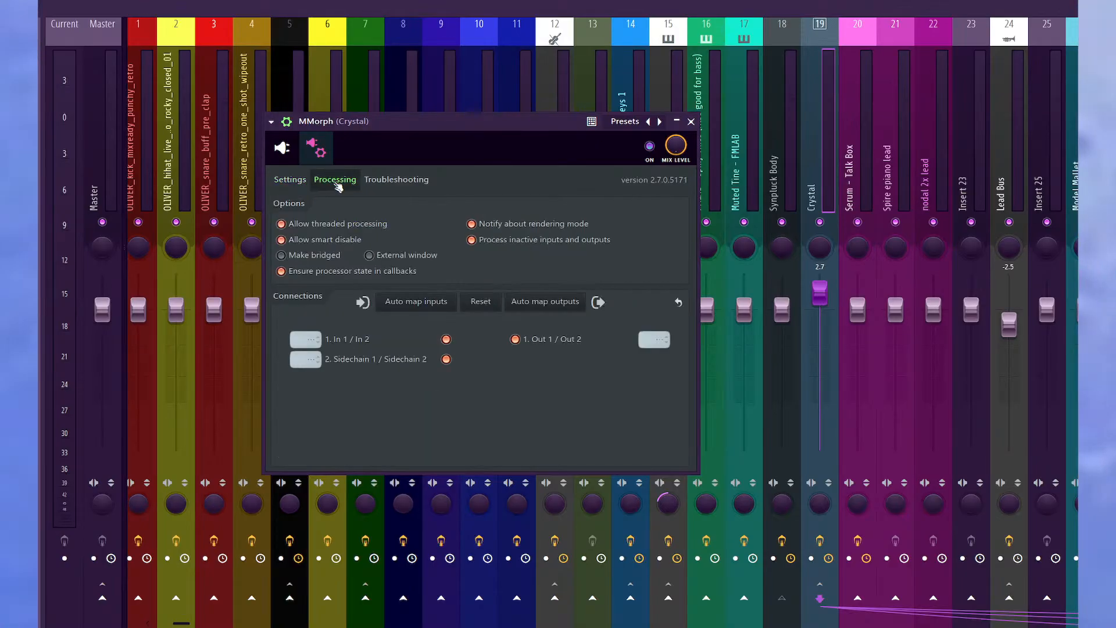
click(308, 360)
click(351, 381)
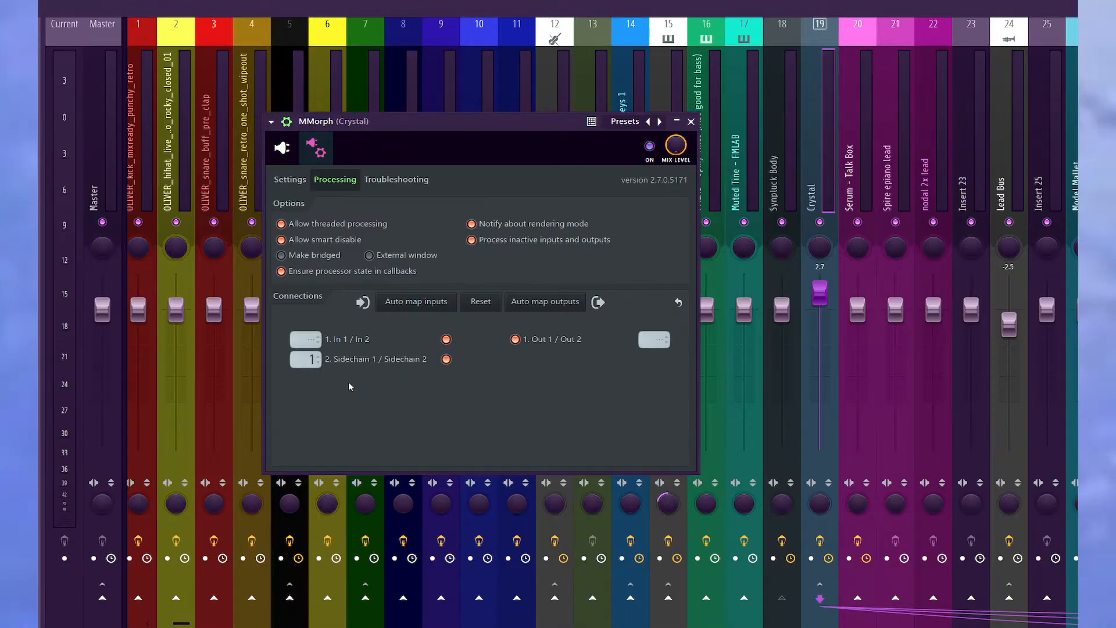
click(281, 148)
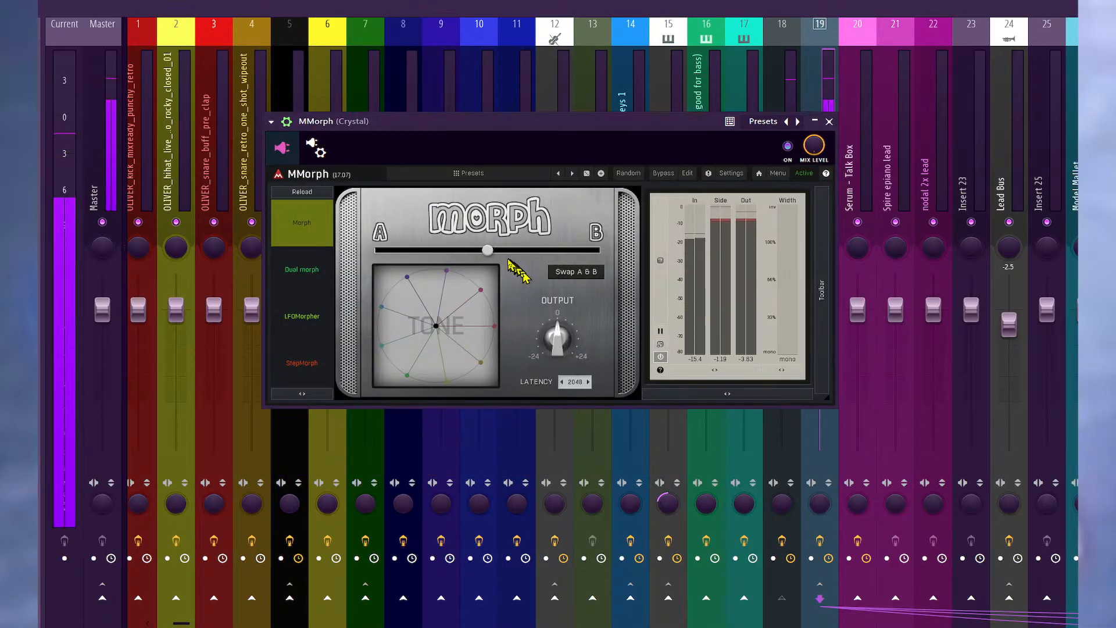
Shift the morph slider toward B, raise the output level slightly, and close the plugin window.
drag(487, 250, 531, 250)
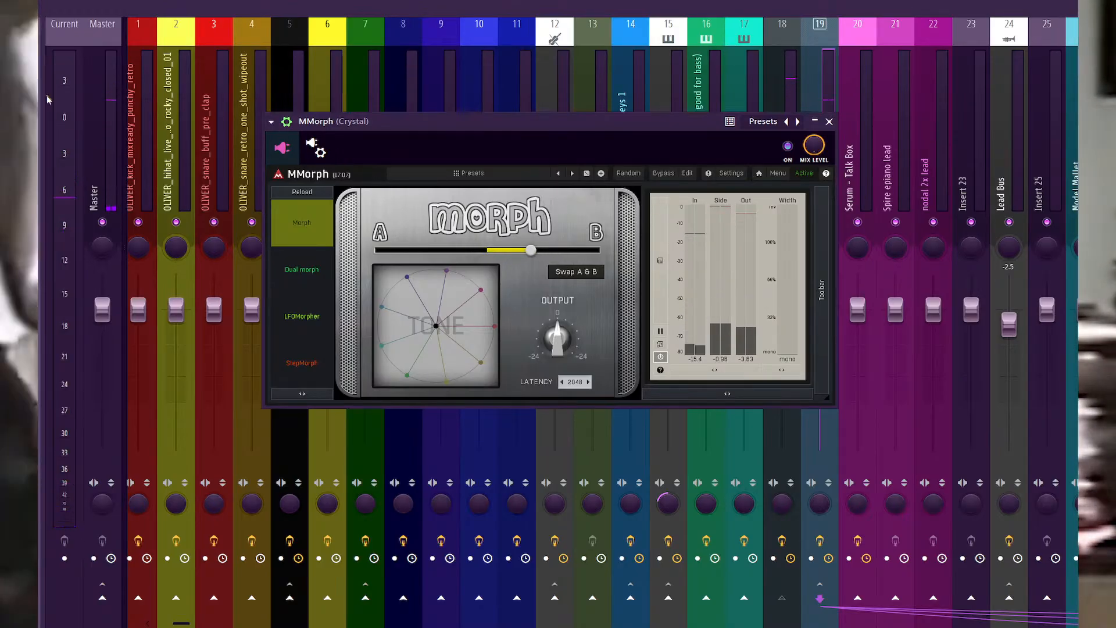
click(828, 122)
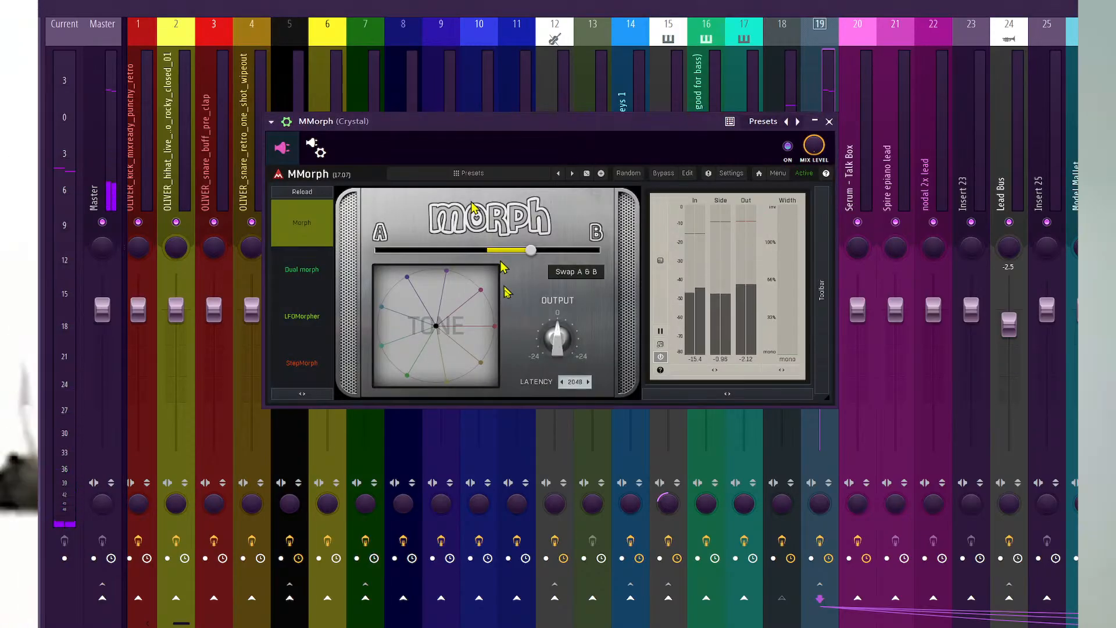
drag(557, 339, 557, 386)
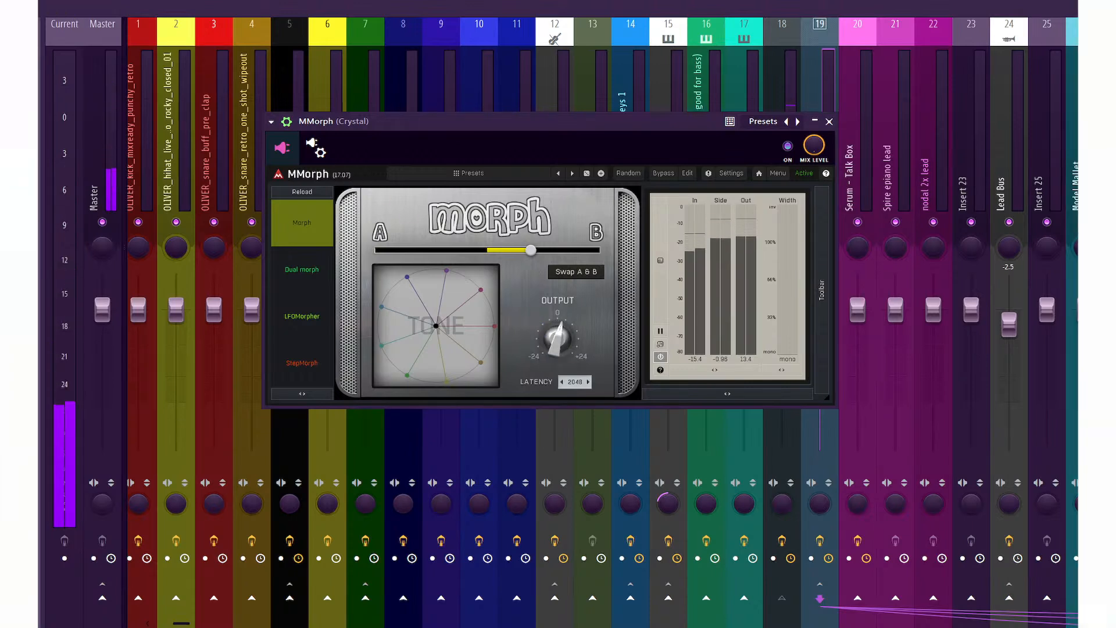
click(829, 122)
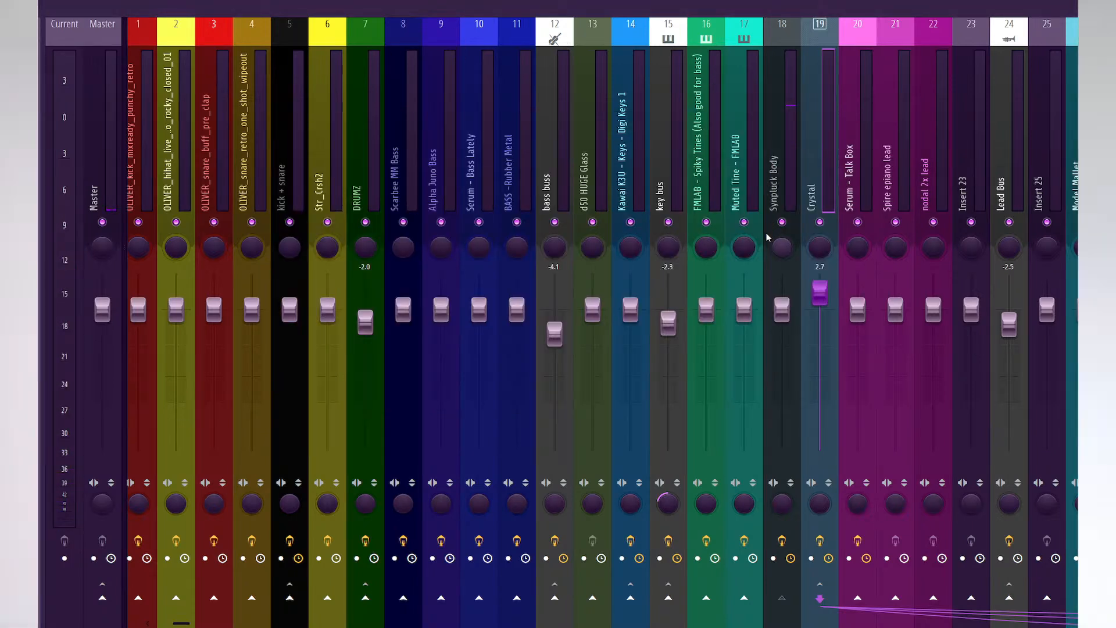
Examine how the key bus and Crystal mixer tracks are routed and glance at the channel rack.
click(671, 177)
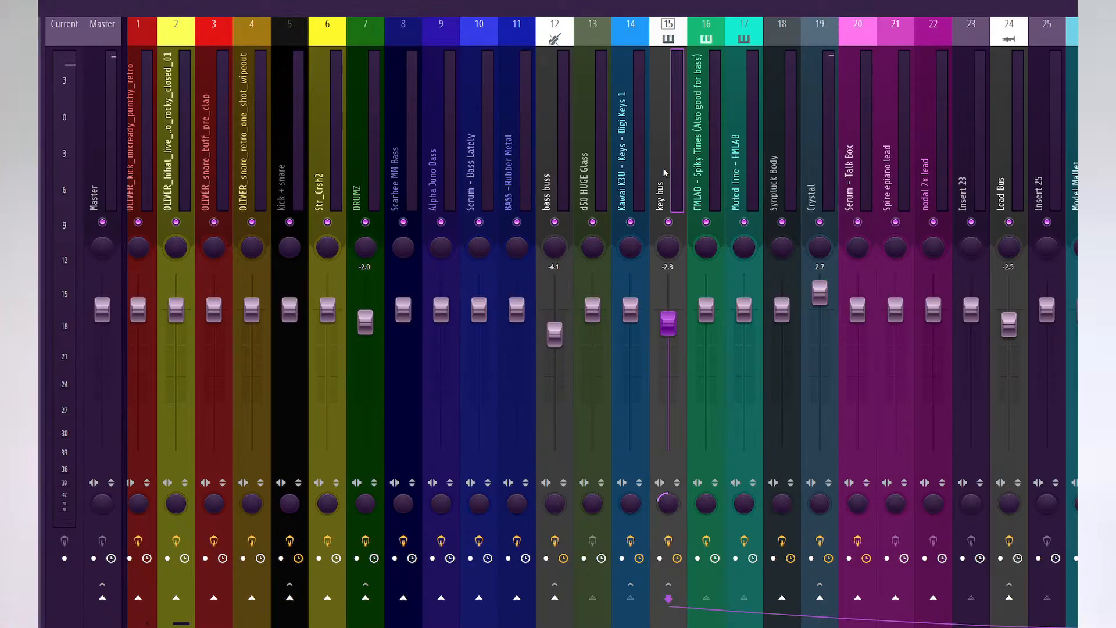
click(805, 162)
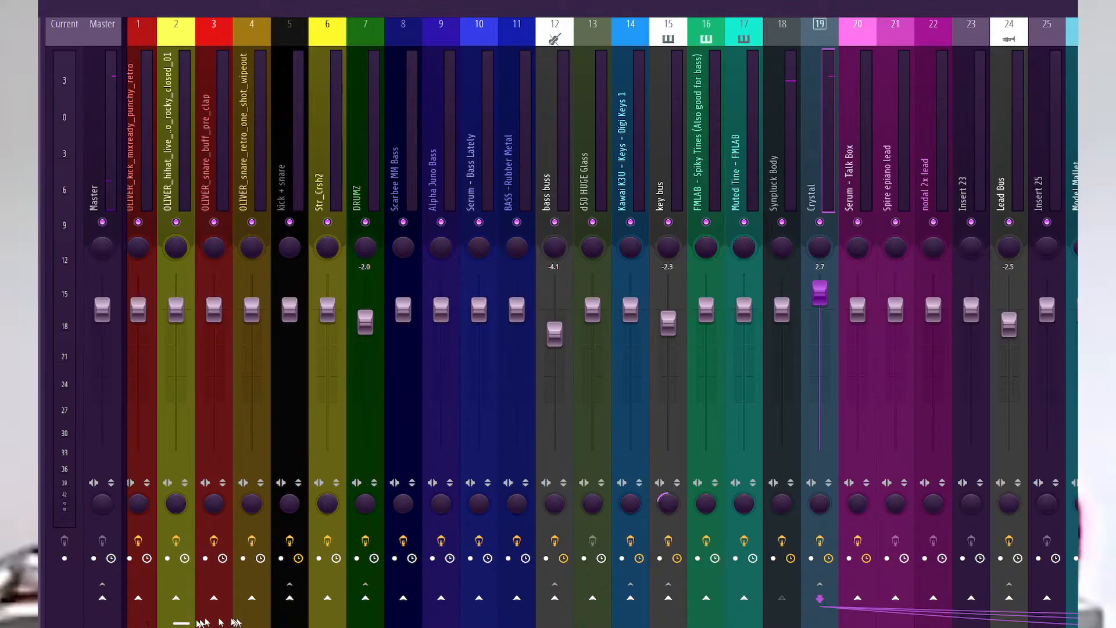
drag(182, 623, 319, 623)
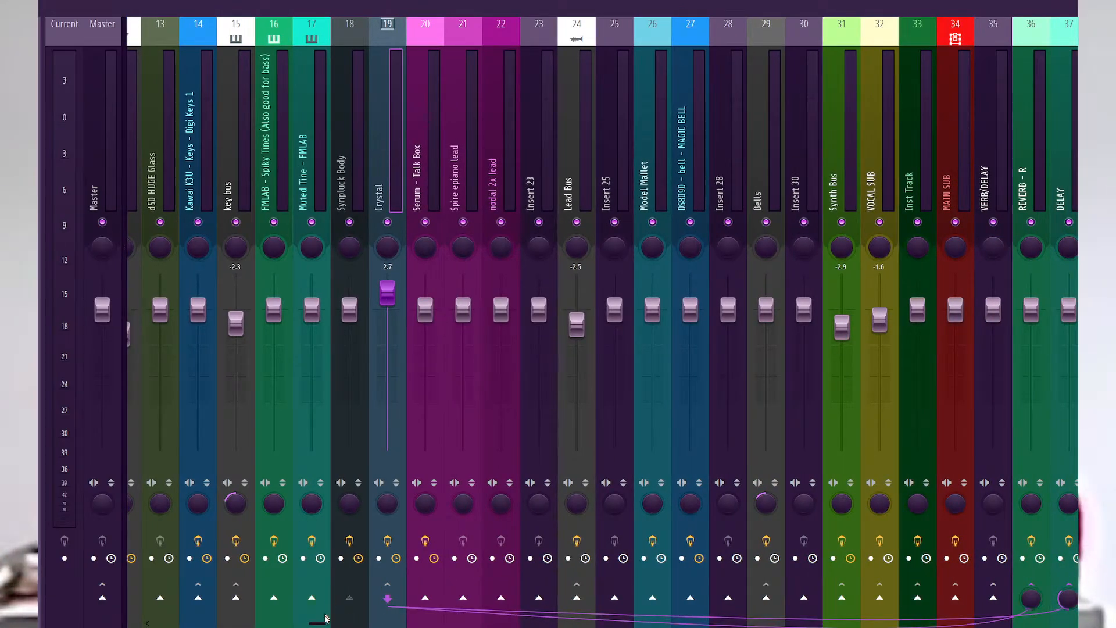
drag(319, 623, 247, 623)
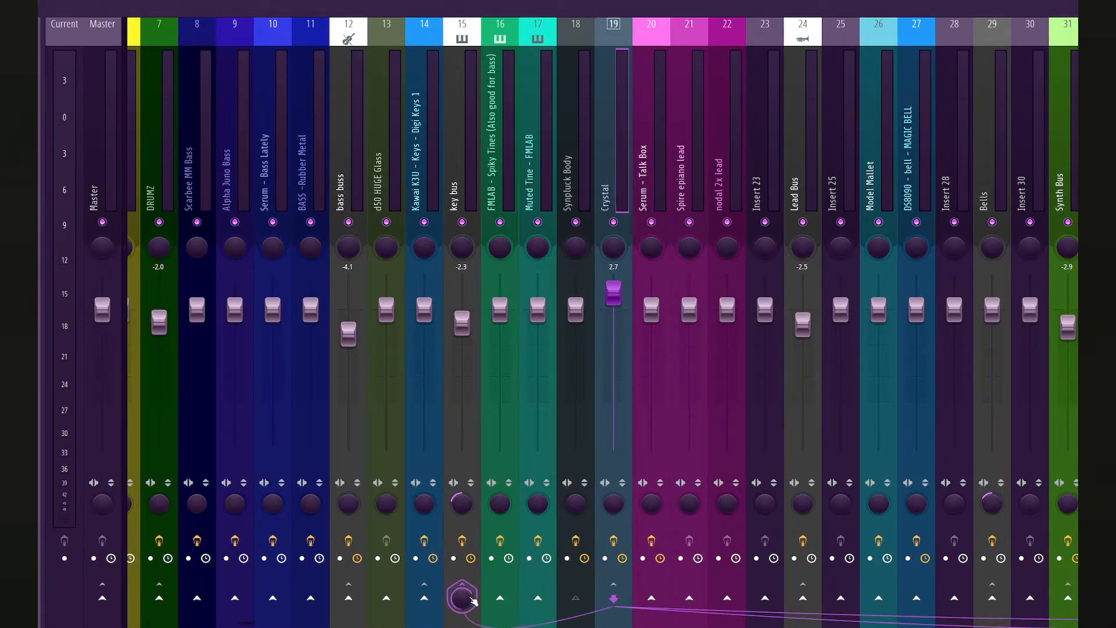
click(465, 145)
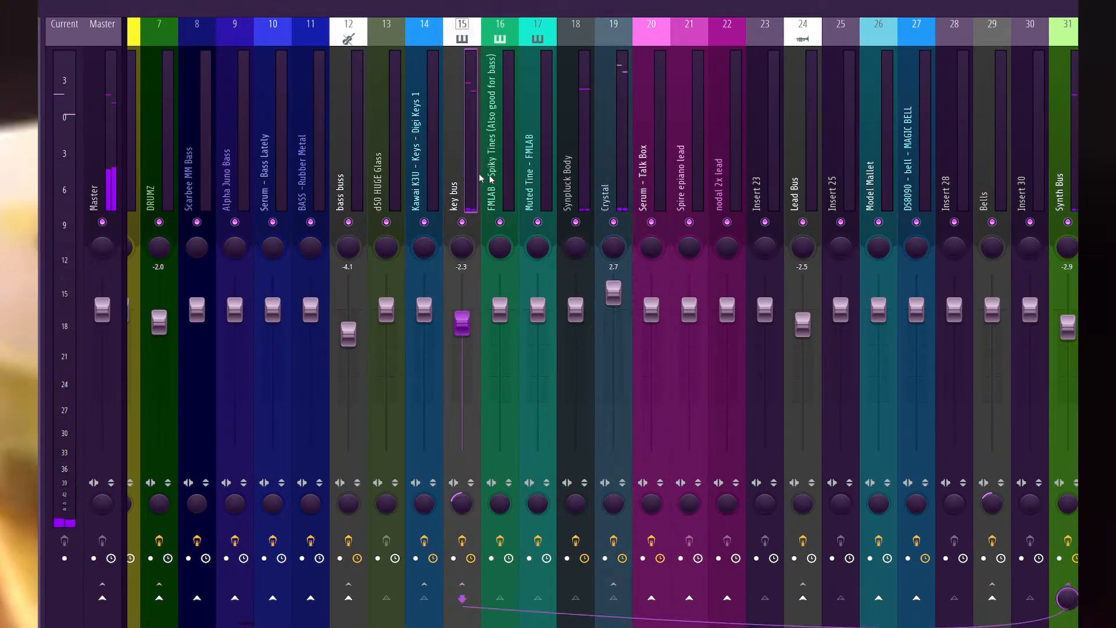
key(F6)
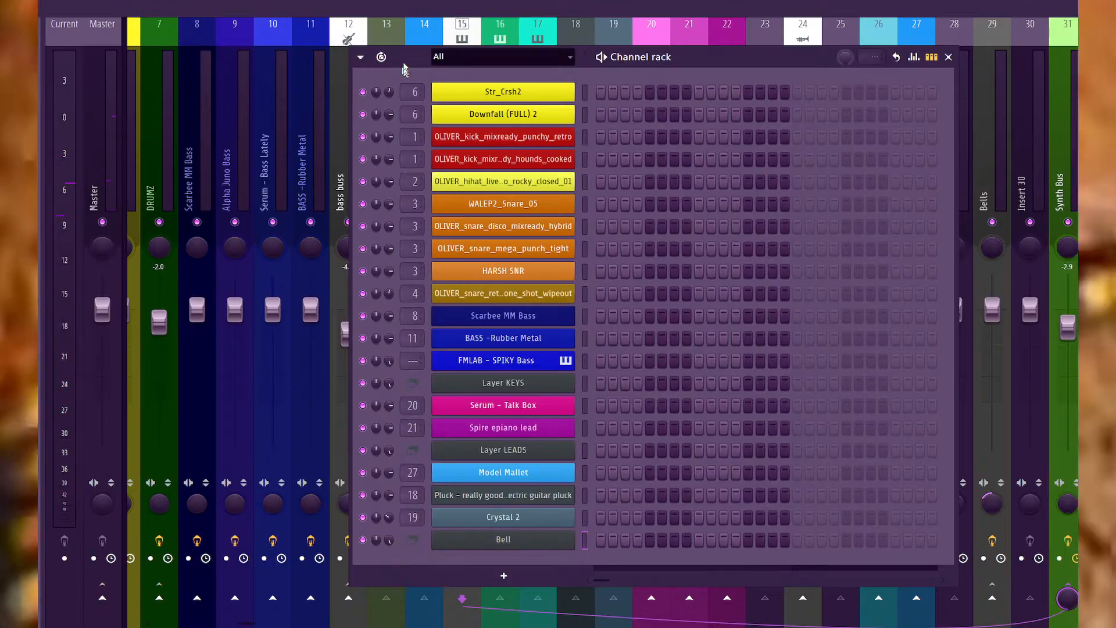
click(573, 8)
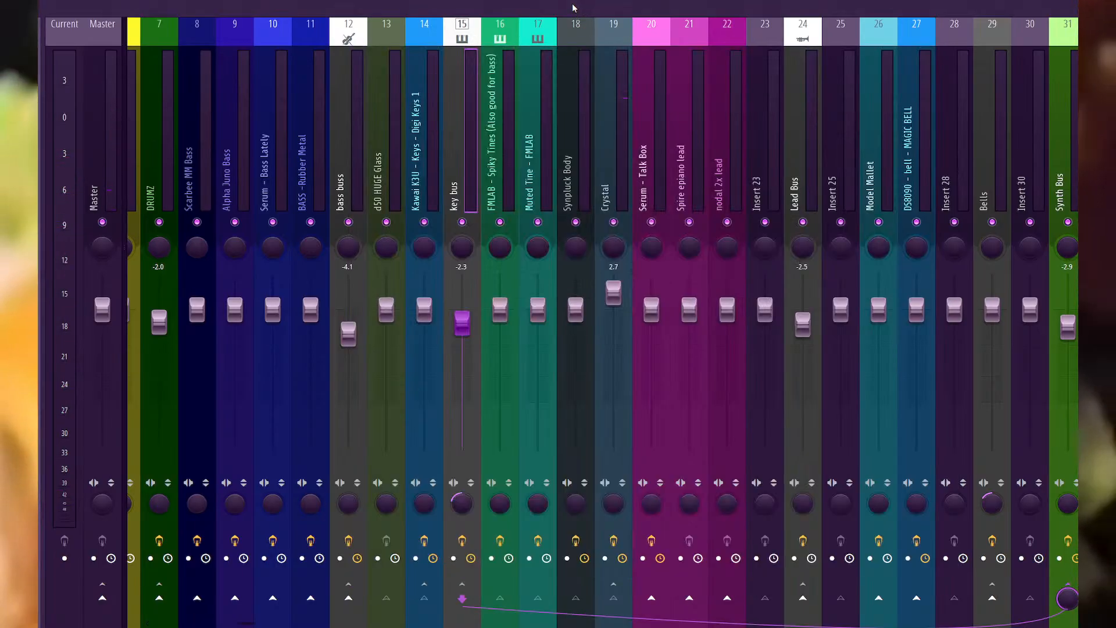
Reopen MMorph on the Crystal track, raise its output level further, and bring up the Playlist.
click(619, 180)
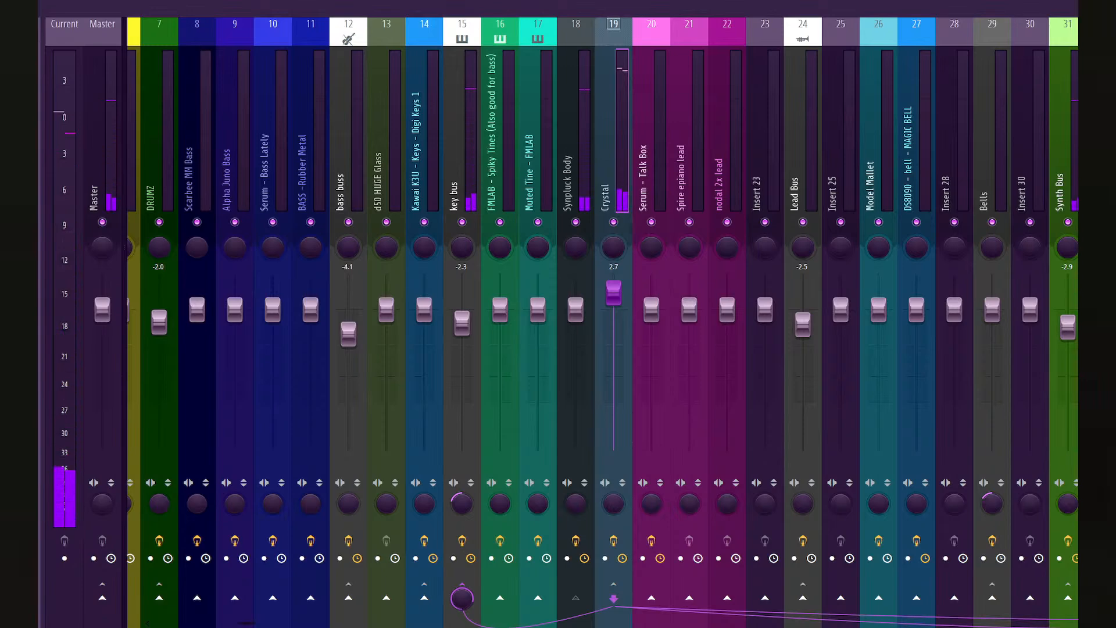
drag(558, 336, 557, 256)
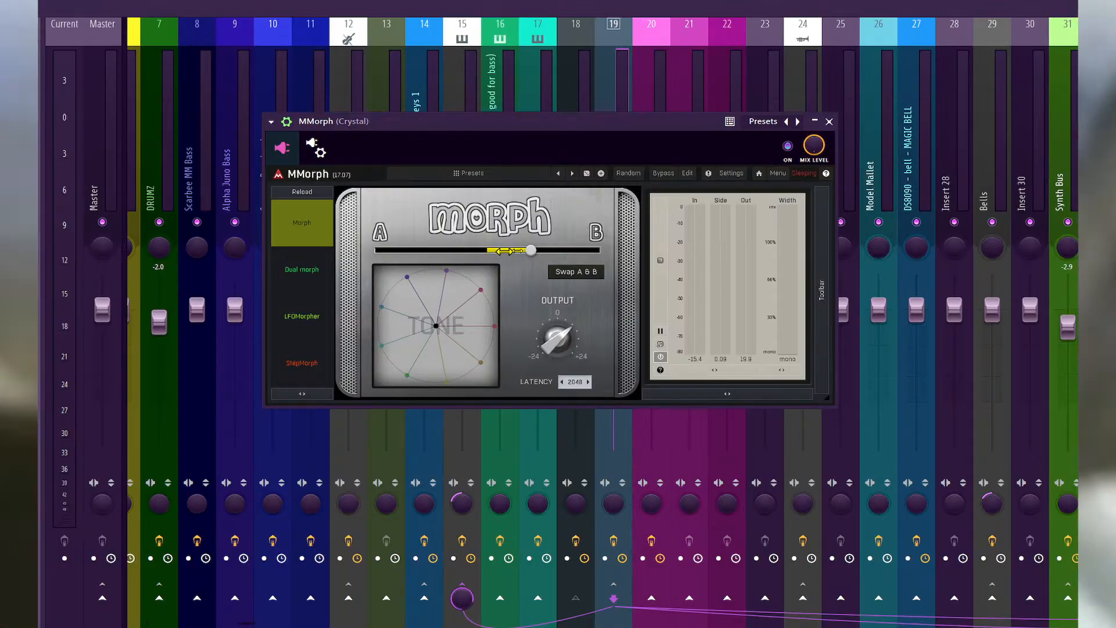
drag(623, 121, 638, 118)
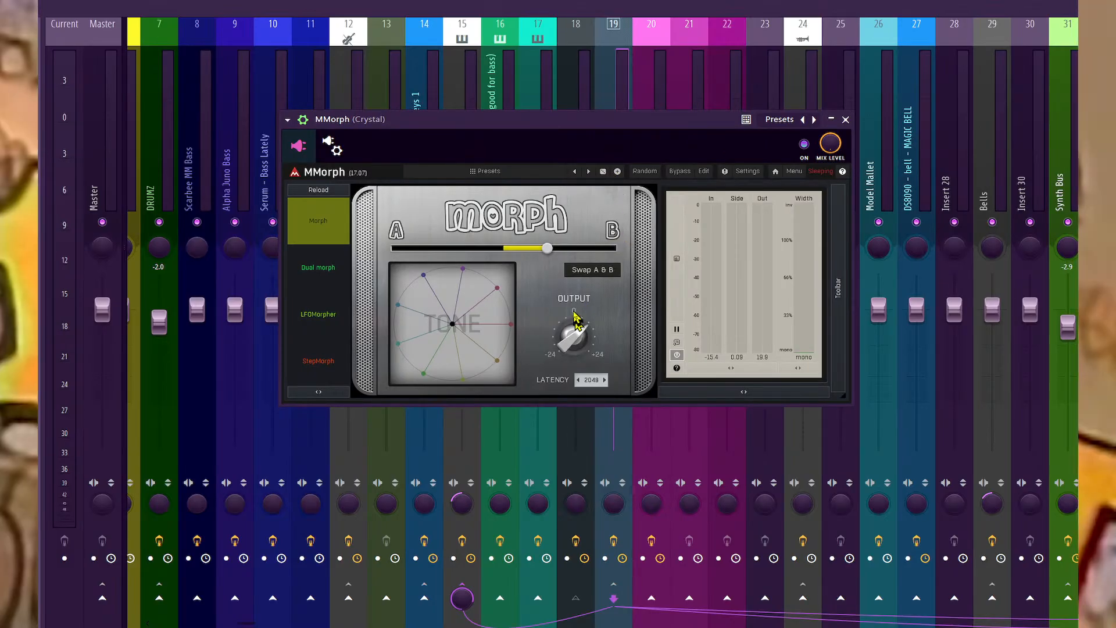
key(F6)
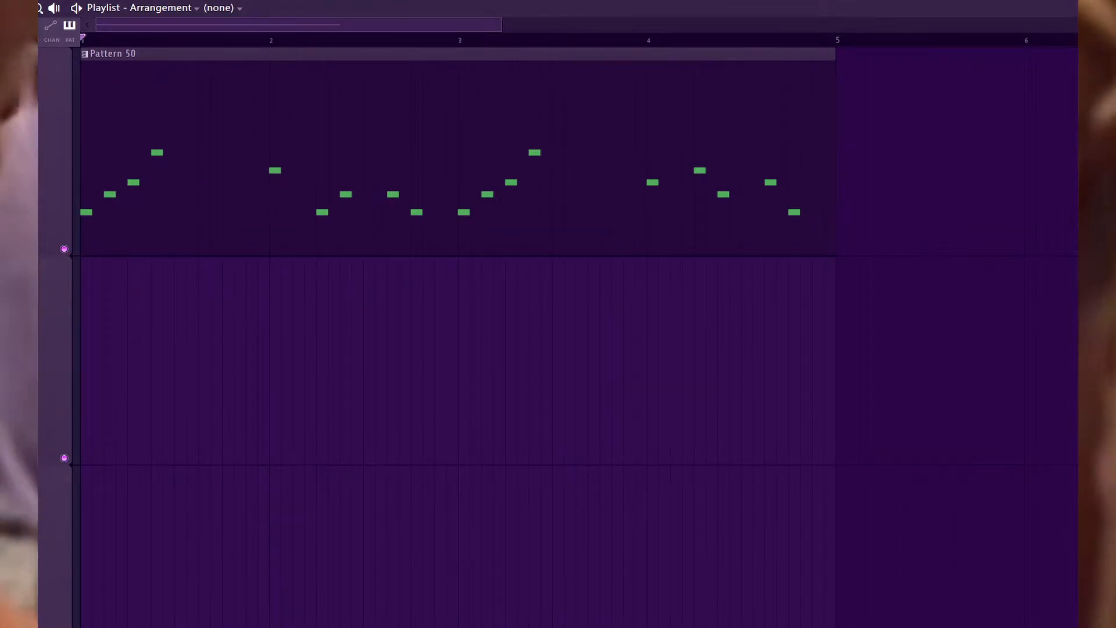
Place the OLIVER_127_drum_loop_hiphop_rnb_mixready_sinking_ships loop at bar 1 on the Playlist track below Pattern 50.
key(F4)
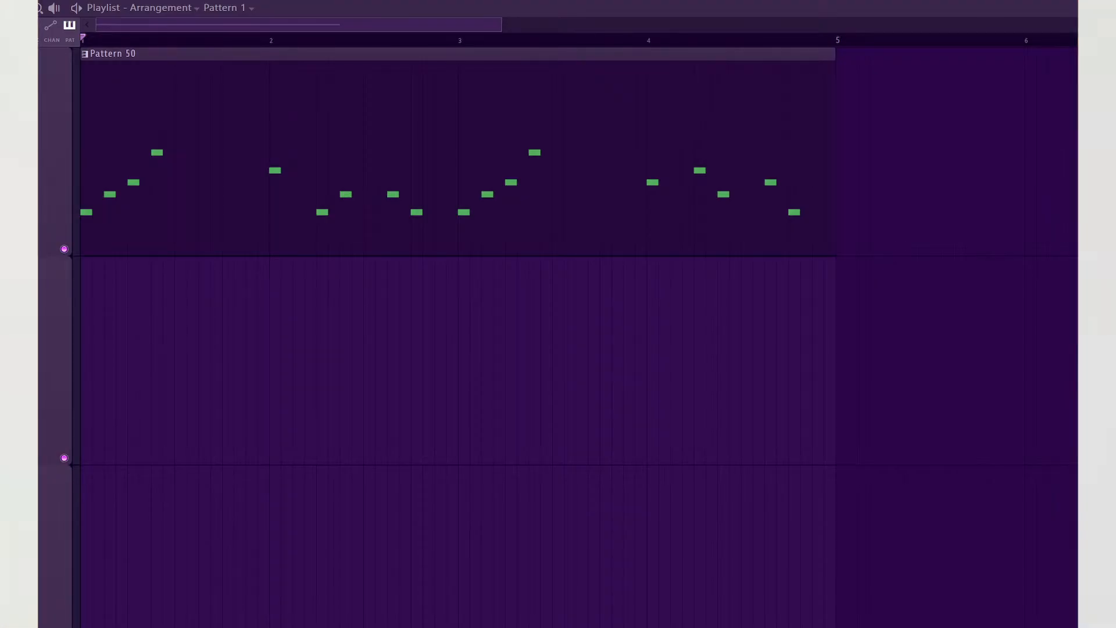
drag(175, 348, 304, 331)
drag(455, 26, 740, 26)
drag(786, 268, 690, 250)
key(ctrl+z)
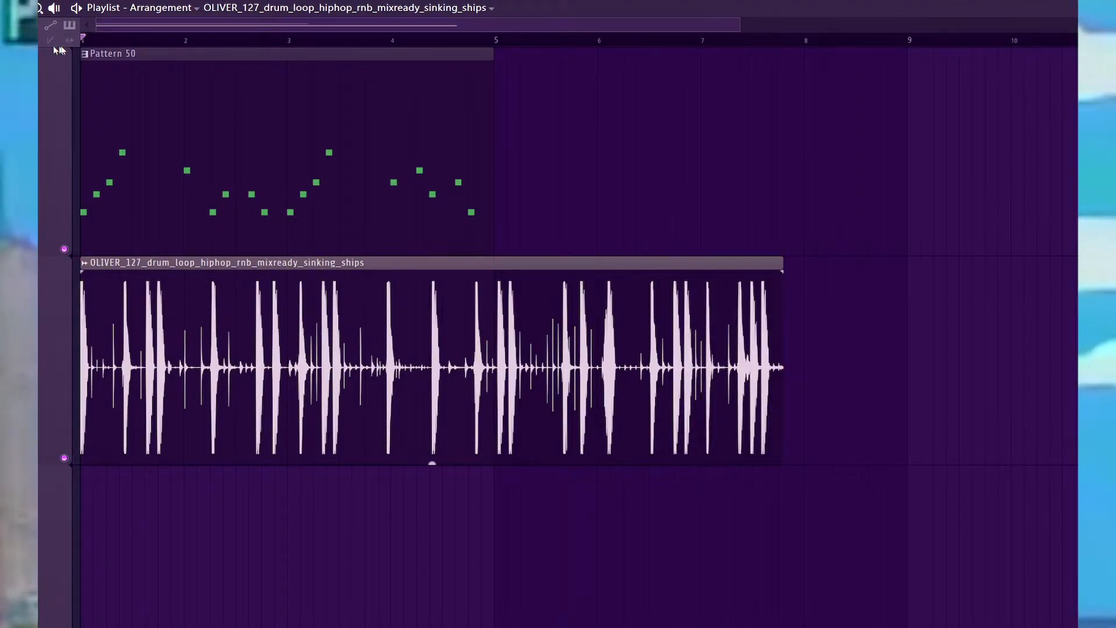
Stretch the OLIVER_127 drum loop clip so that it ends exactly at bar 5, level with Pattern 50.
drag(782, 355, 489, 358)
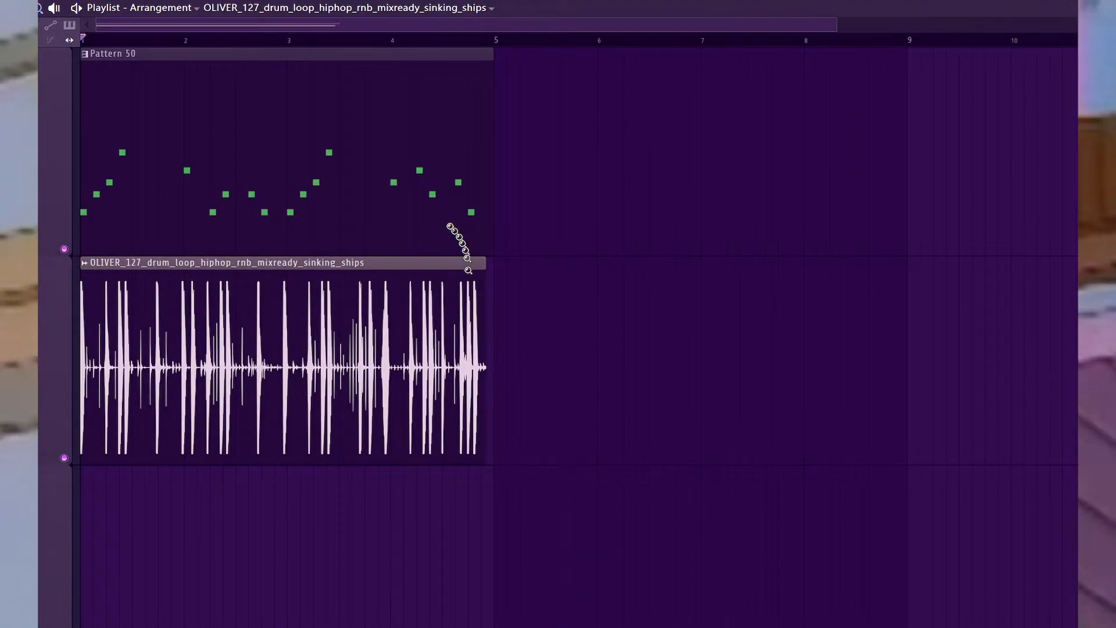
drag(456, 236, 552, 366)
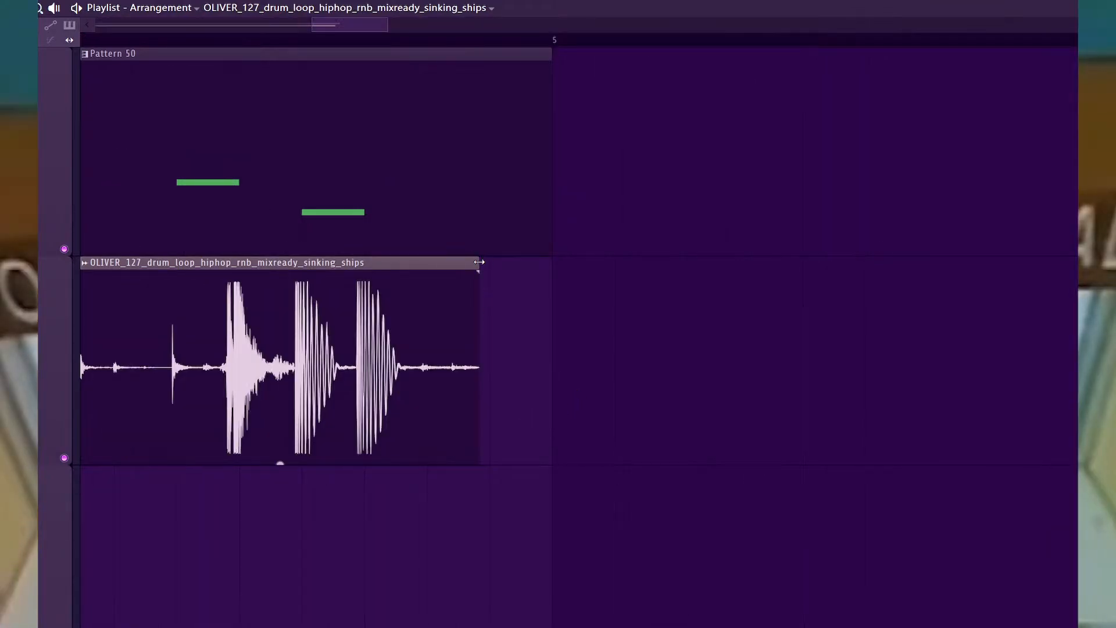
drag(479, 262, 548, 301)
drag(323, 33, 264, 27)
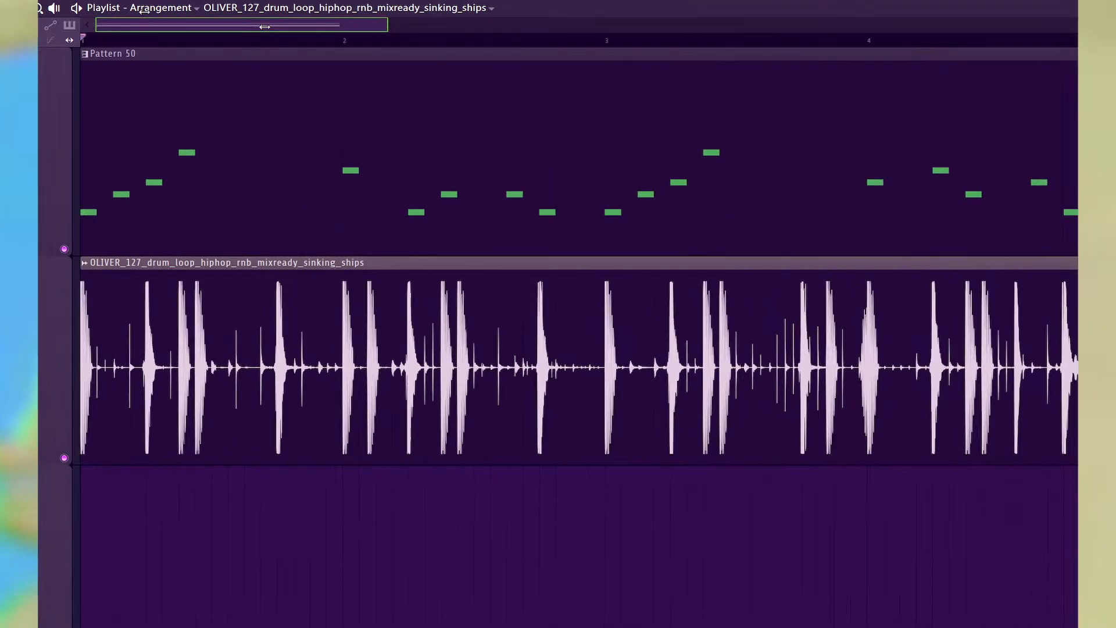
Lower the drum loop's channel volume and audition the loop together with Pattern 50.
double_click(277, 294)
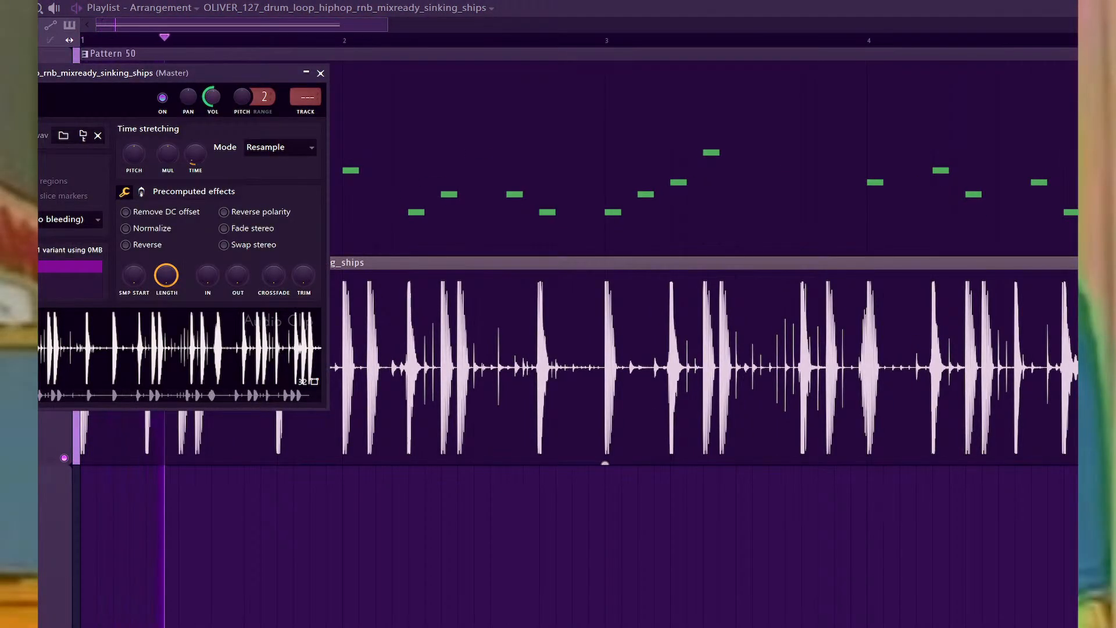
click(320, 73)
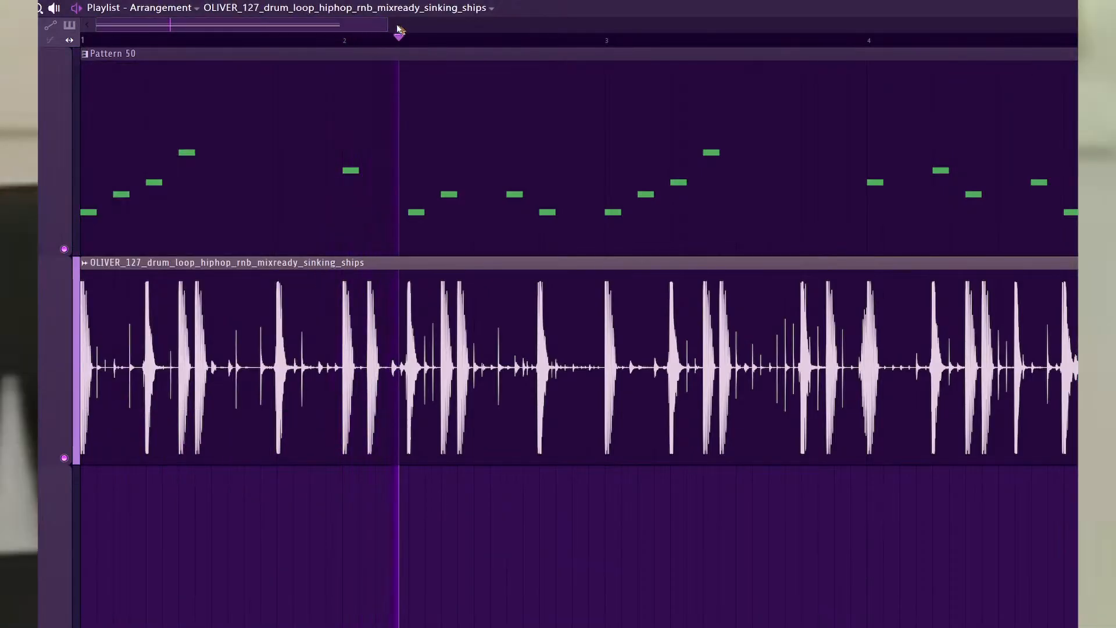
drag(386, 24, 808, 25)
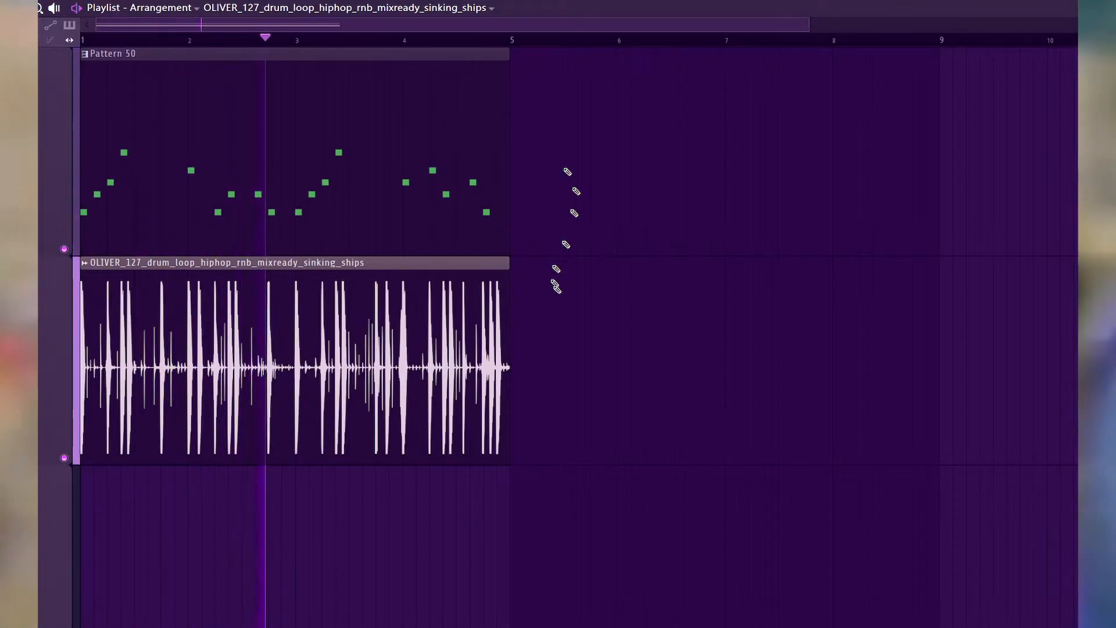
key(space)
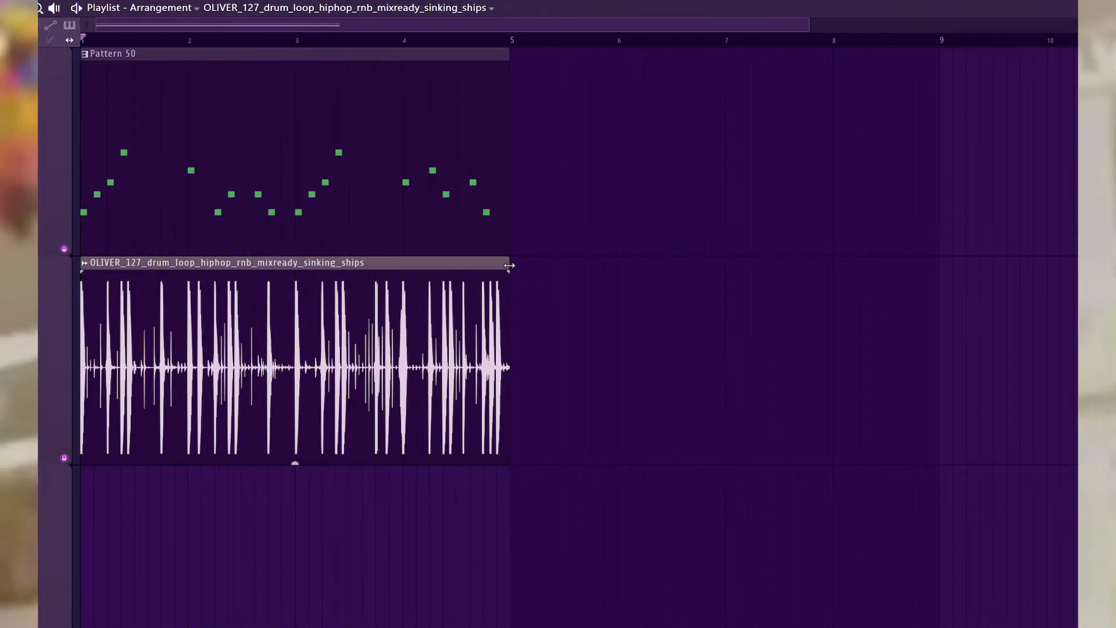
Stretch the drum loop to end at bar 9 and add a second Pattern 50 clip at bar 5.
drag(506, 276, 938, 291)
key(space)
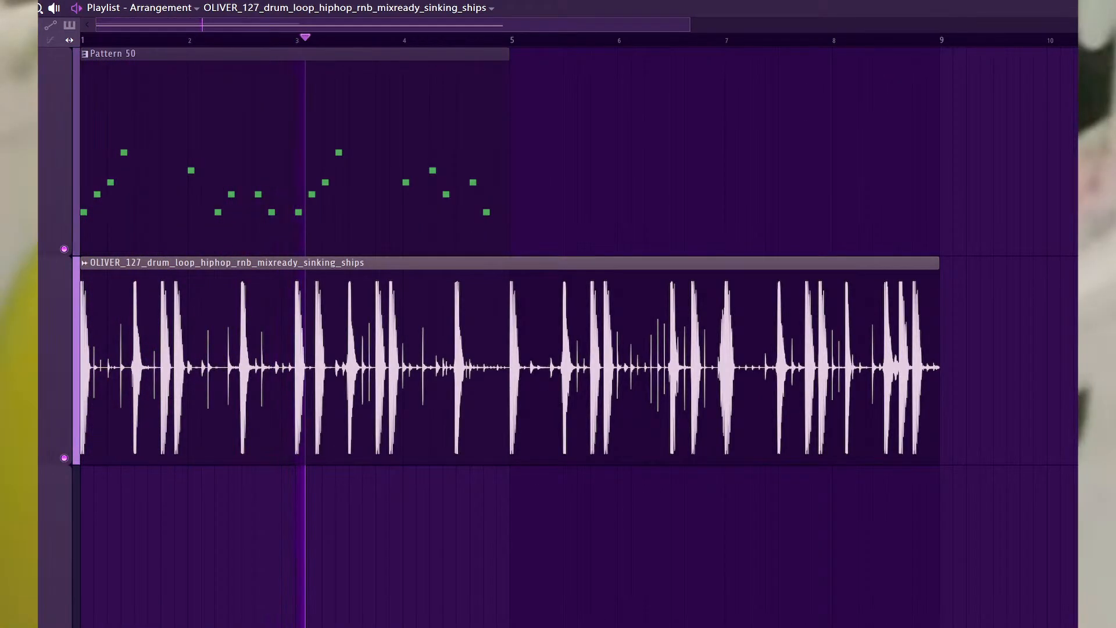
click(466, 129)
click(520, 134)
drag(623, 130, 611, 133)
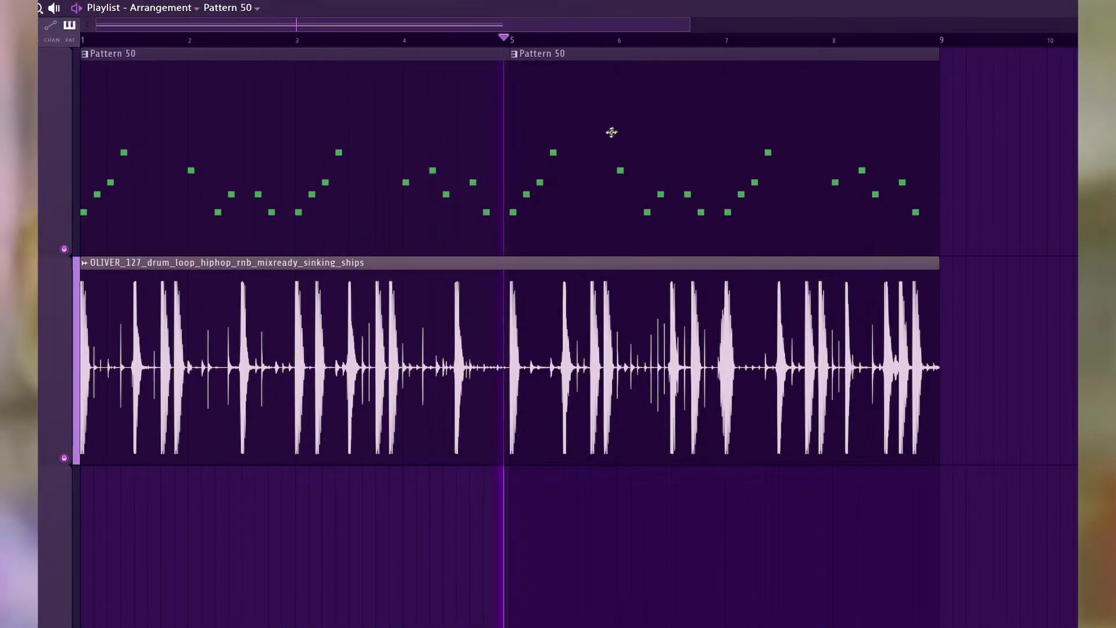
Stop playback and fine-tune the drum loop's volume in its audio clip channel settings.
click(511, 344)
key(space)
double_click(291, 347)
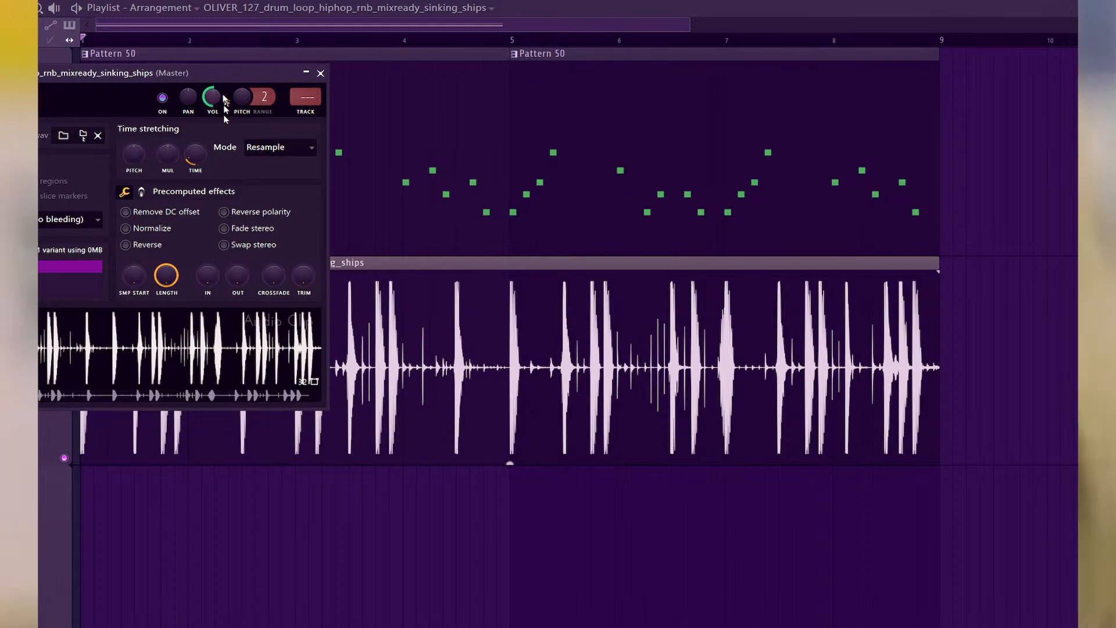
click(320, 73)
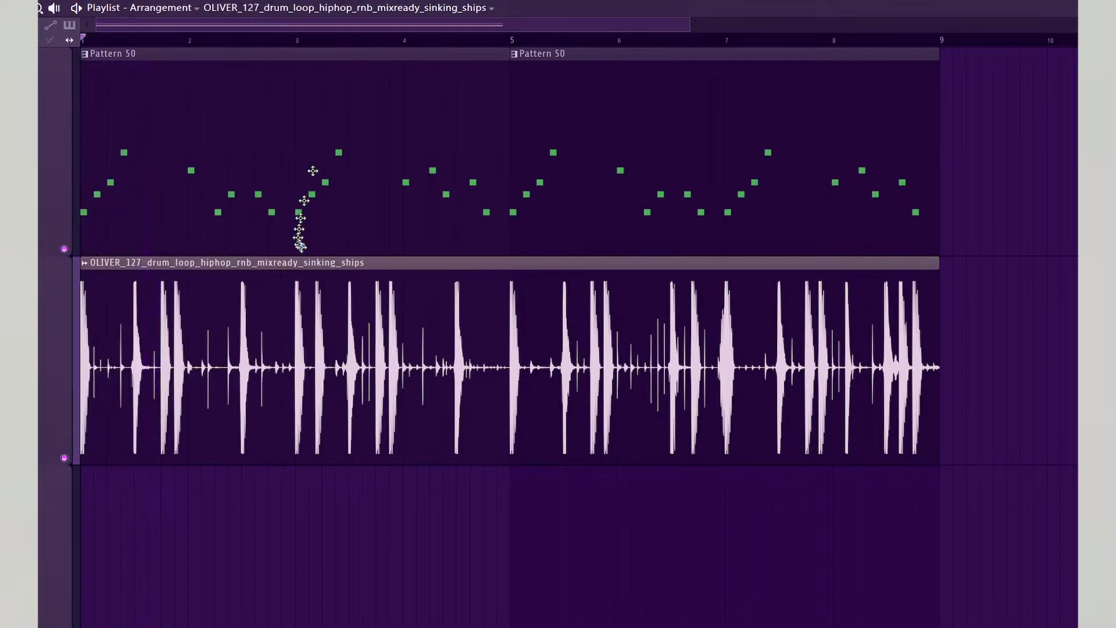
Show all channels in the Channel rack by setting its group filter to All.
key(F6)
click(485, 56)
click(473, 81)
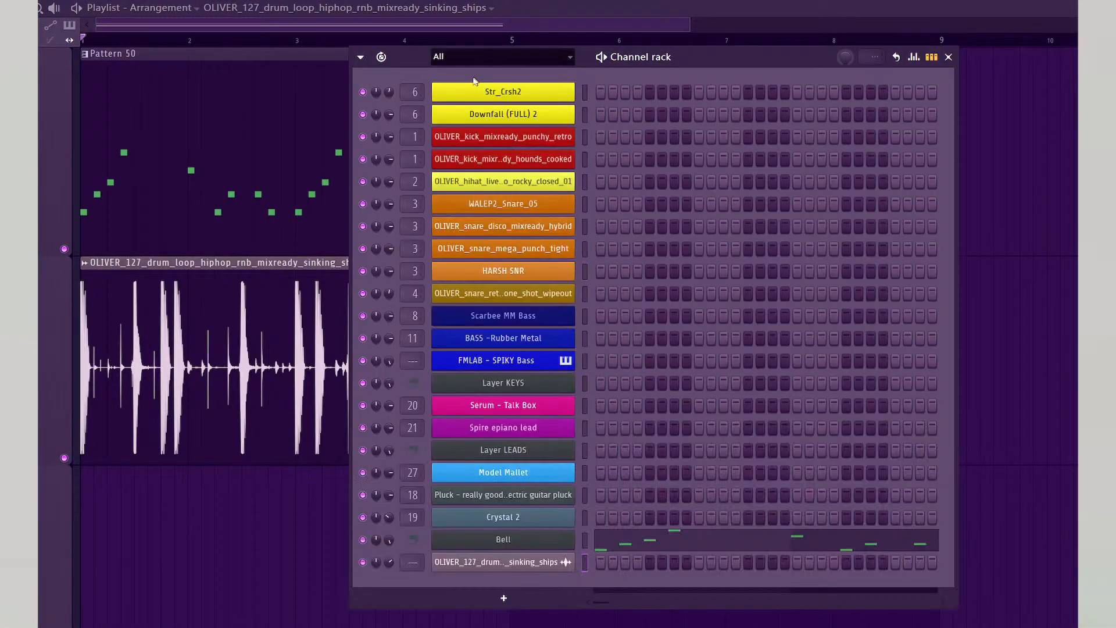
Reset mixer tracks 10 (Serum - Bass Lately) and 11 (BASS -Rubber Metal) to the Default state.
key(F9)
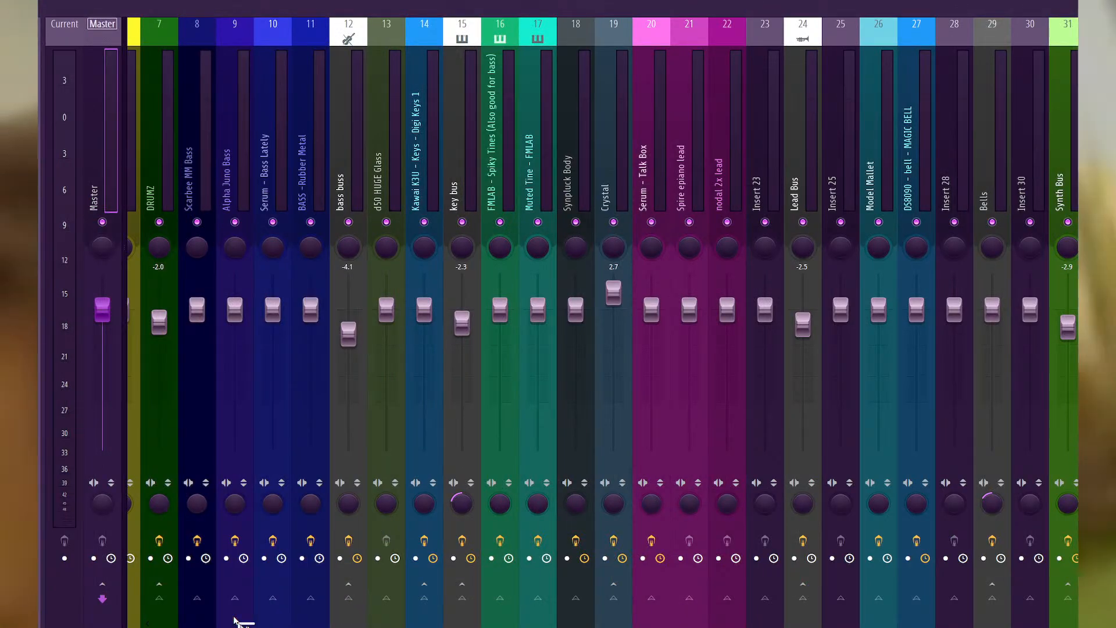
drag(242, 621, 154, 617)
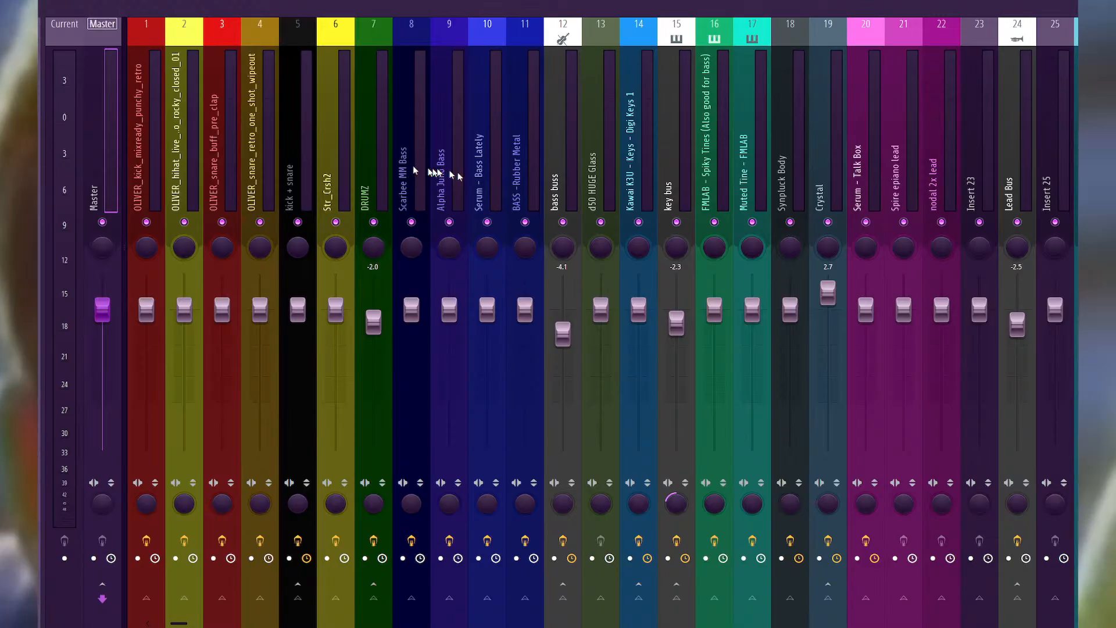
right_click(487, 174)
mouse_move(563, 125)
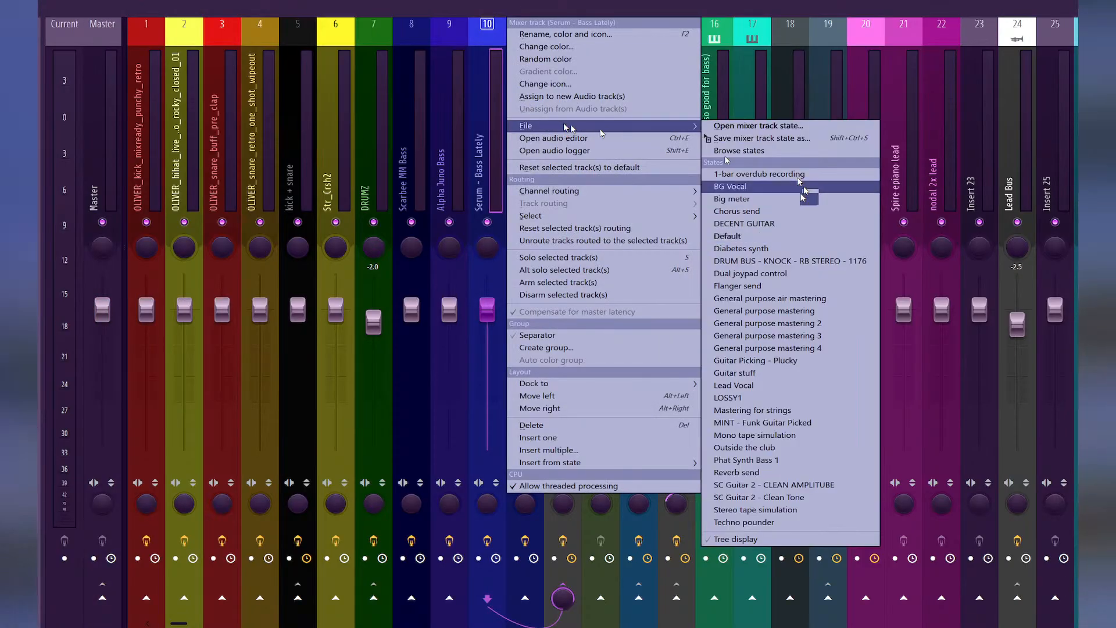
click(765, 236)
right_click(526, 168)
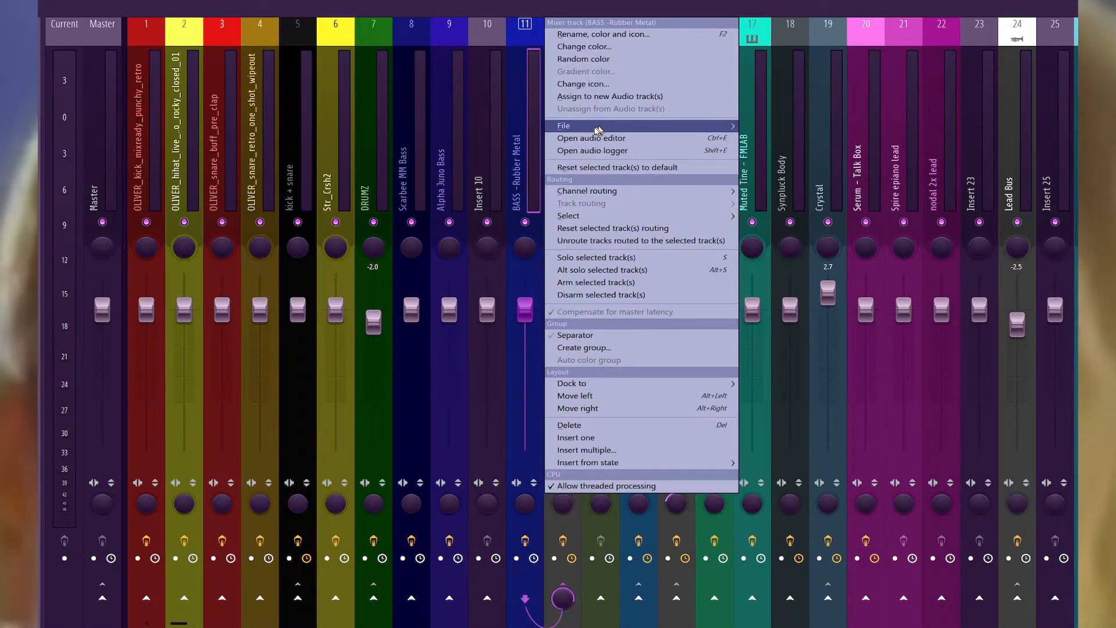
mouse_move(598, 125)
click(877, 230)
Move the emptied mixer tracks 10 and 11 ahead of the DRUMZ track, into slots 7 and 8.
click(483, 187)
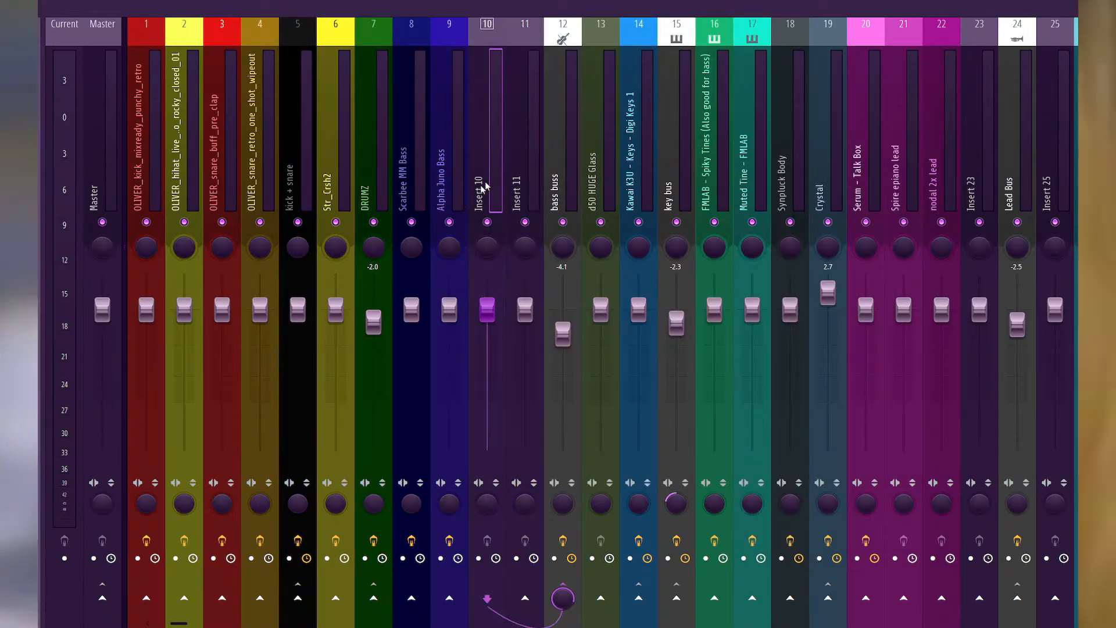
key(alt+Left)
key(alt+Left)
key(alt+Left)
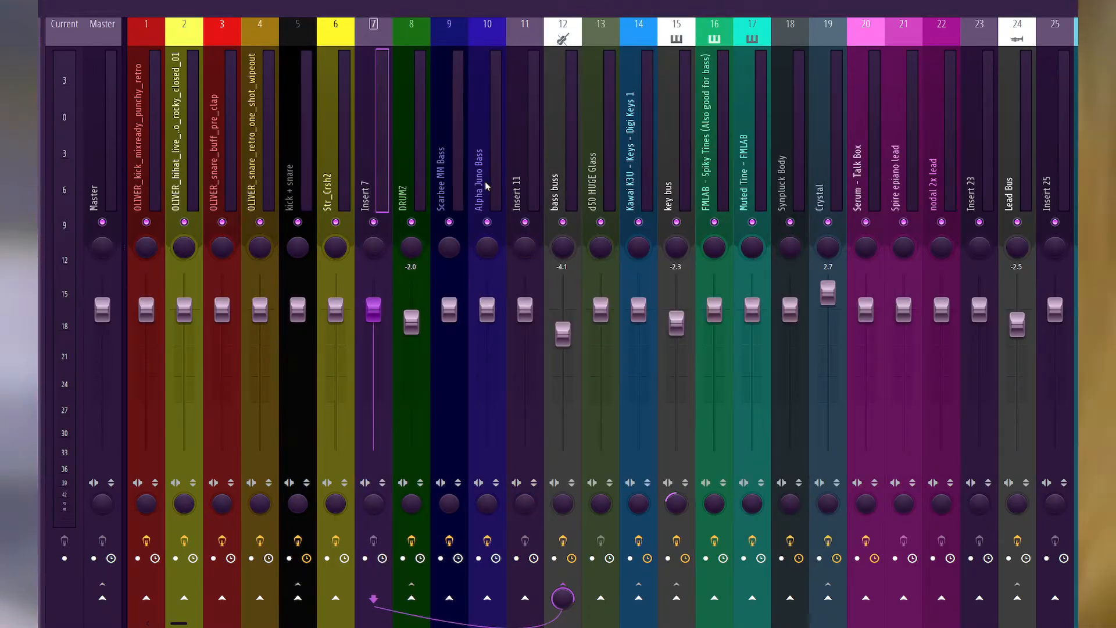
key(Right)
key(Right)
key(Right)
key(Right)
key(alt+Left)
key(alt+Left)
key(alt+Left)
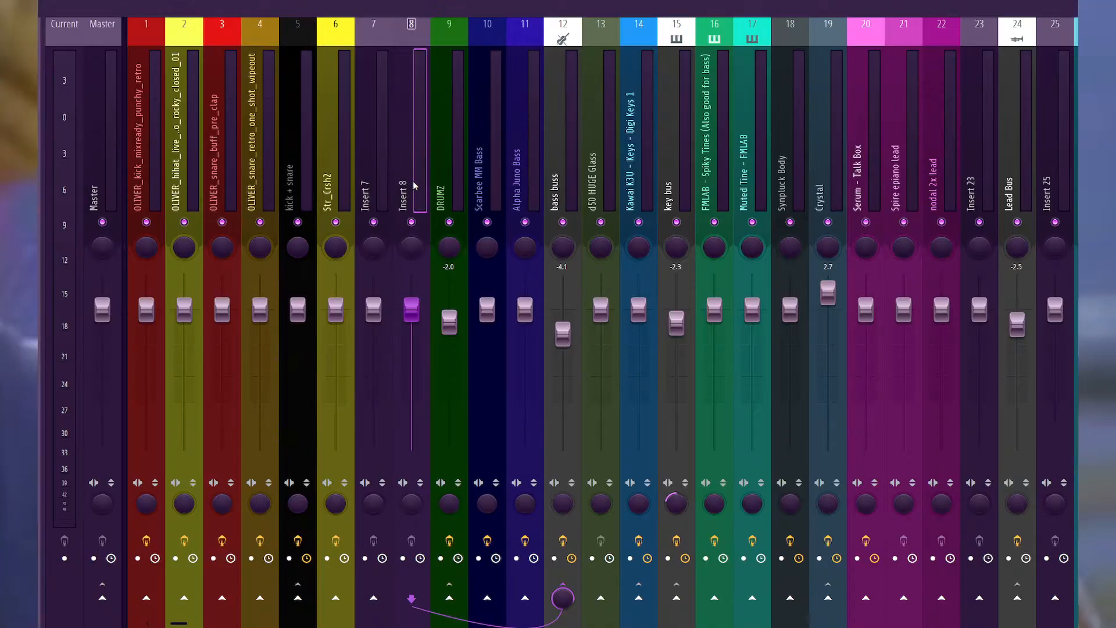
Route the OLIVER_127 drum loop to mixer track 8 and check its assignment in the Channel rack.
key(ctrl+l)
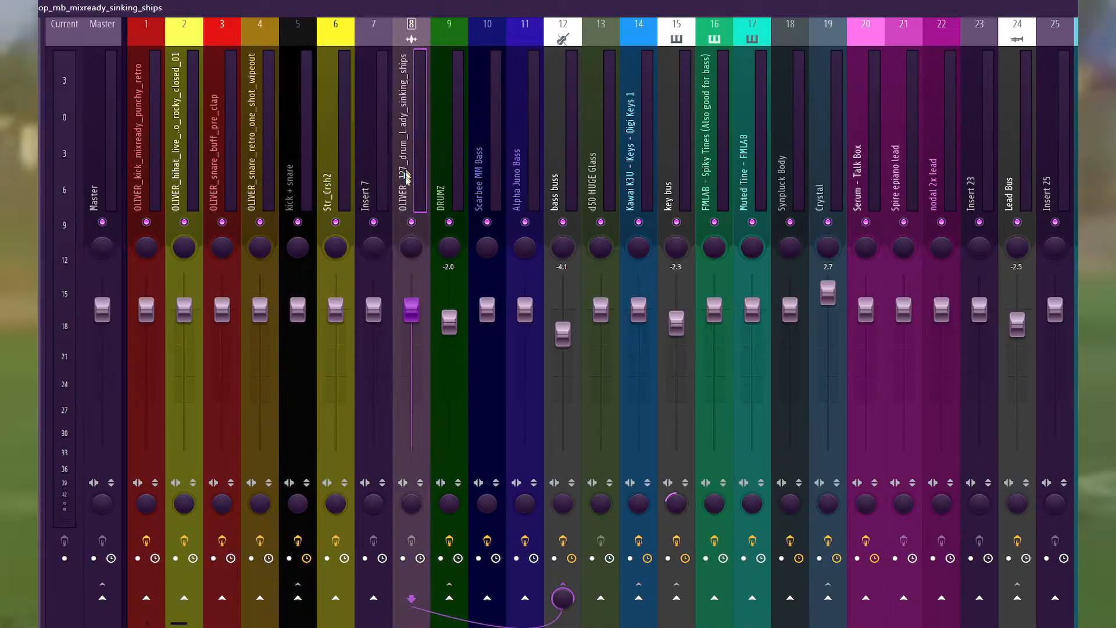
key(F6)
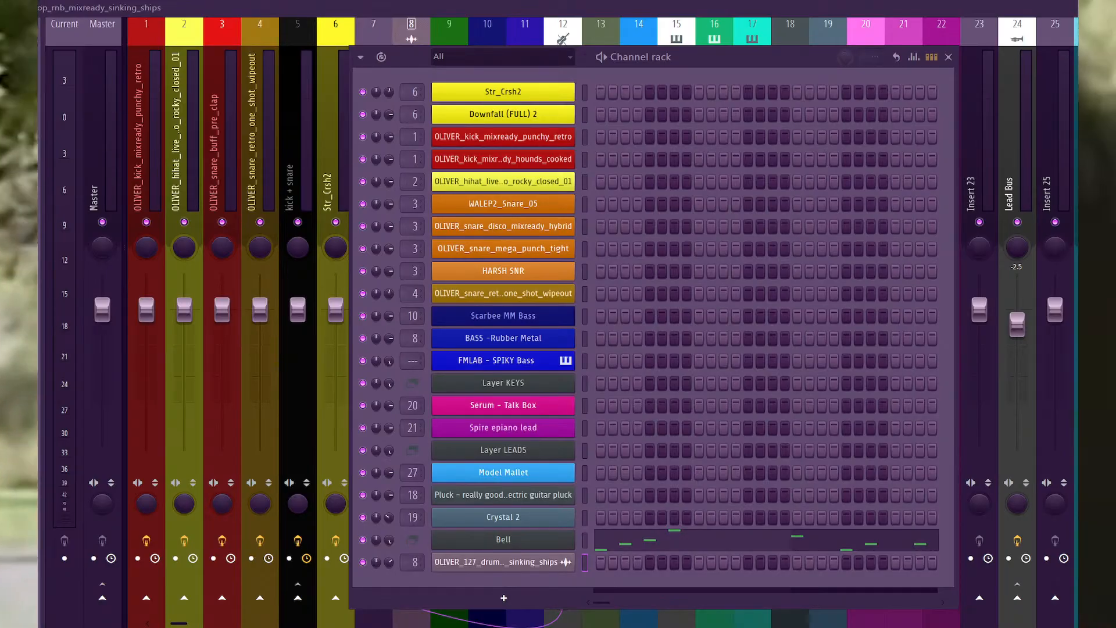
key(space)
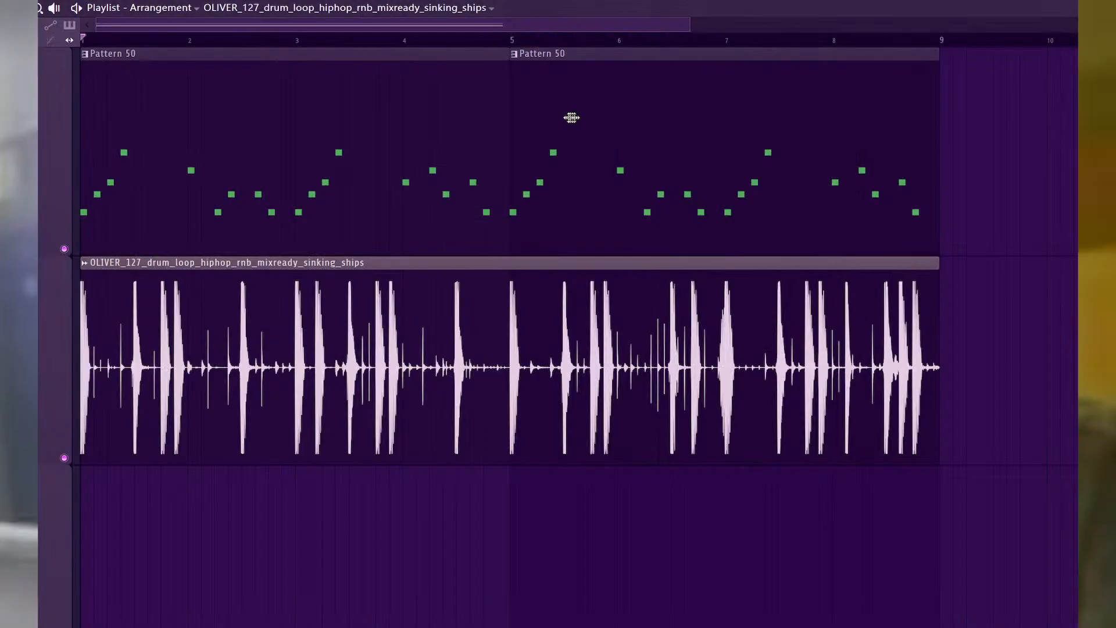
Add the OLIVER_95_percussion_loop_acoustic_agogos_E loop on the third Playlist track and stretch it to end at bar 5.
drag(216, 290, 169, 549)
drag(247, 529, 165, 526)
drag(662, 469, 504, 517)
right_click(707, 475)
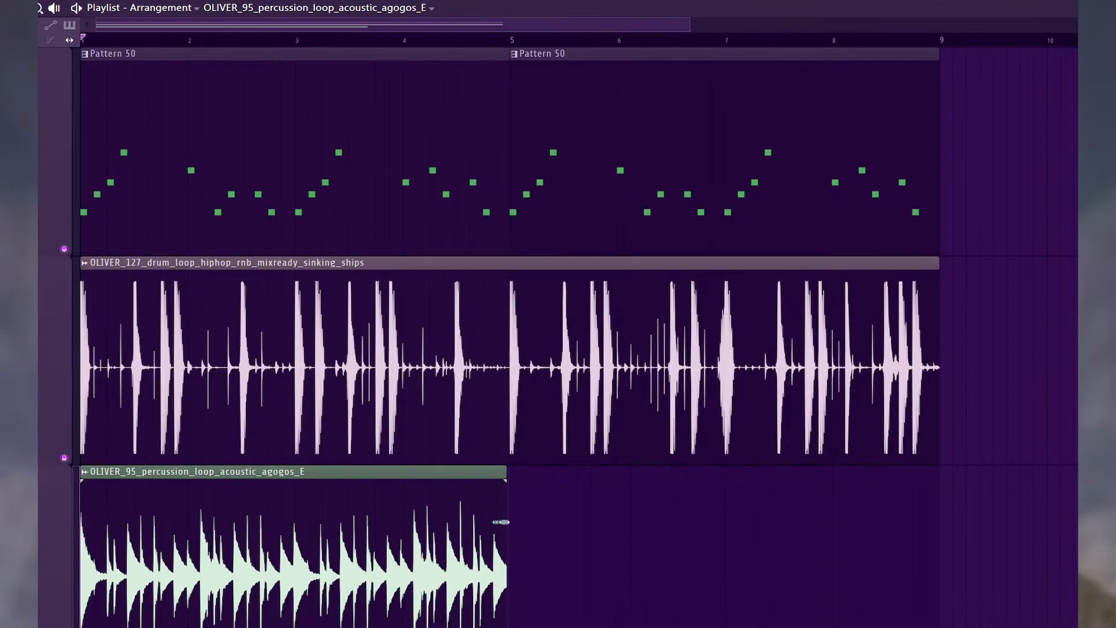
mouse_move(504, 521)
mouse_down()
mouse_move(480, 521)
mouse_move(506, 528)
mouse_move(508, 507)
mouse_up()
Lower the agogos loop's channel volume and audition it against the drum loop.
double_click(407, 510)
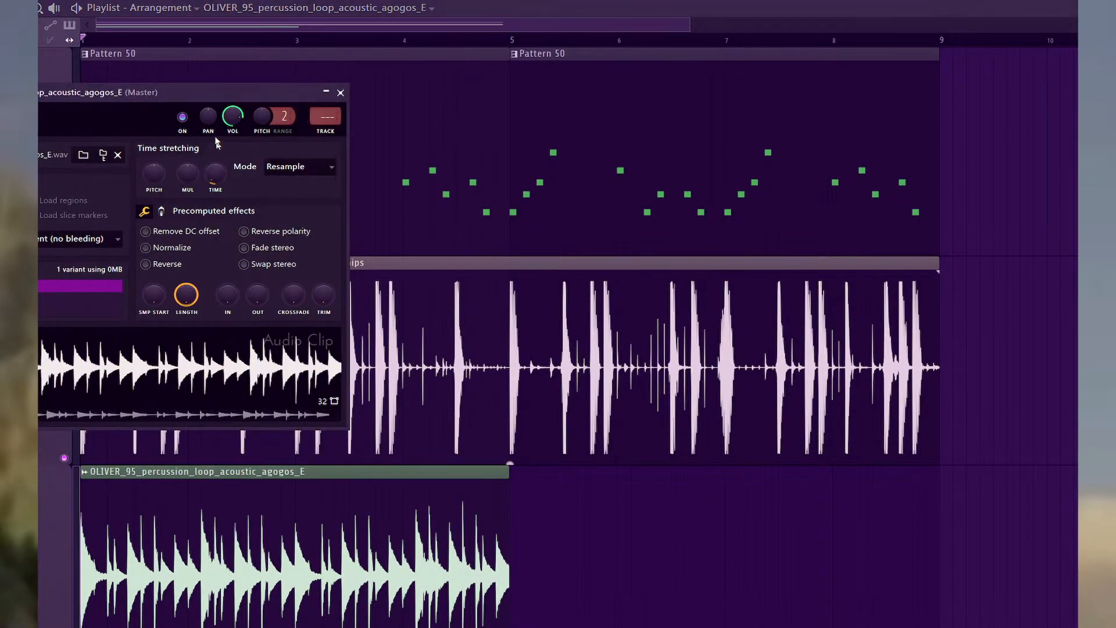
key(space)
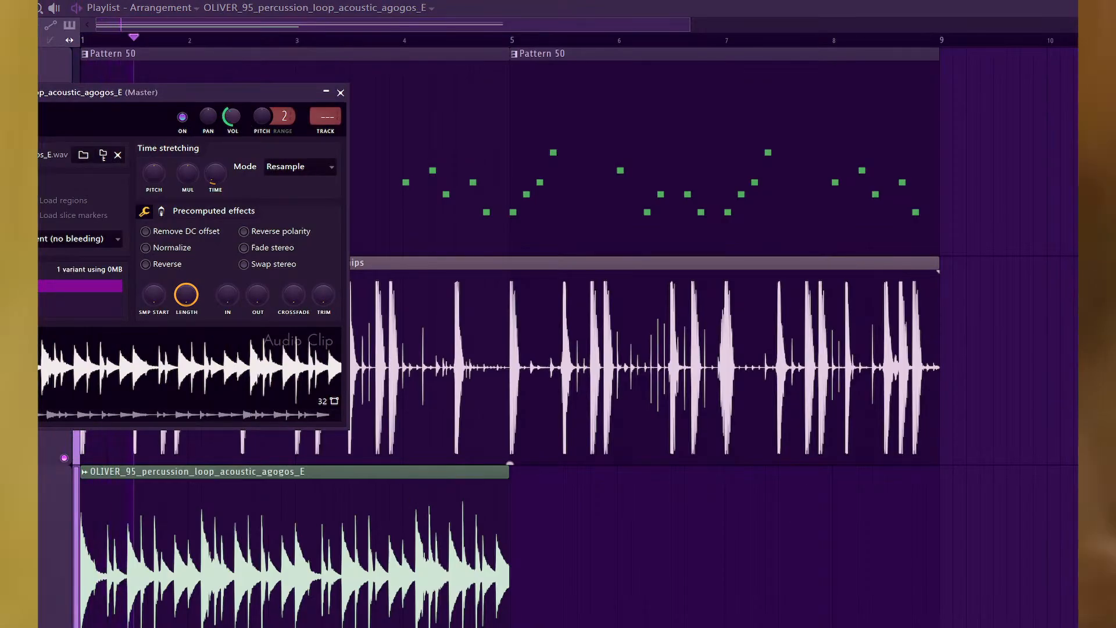
click(341, 92)
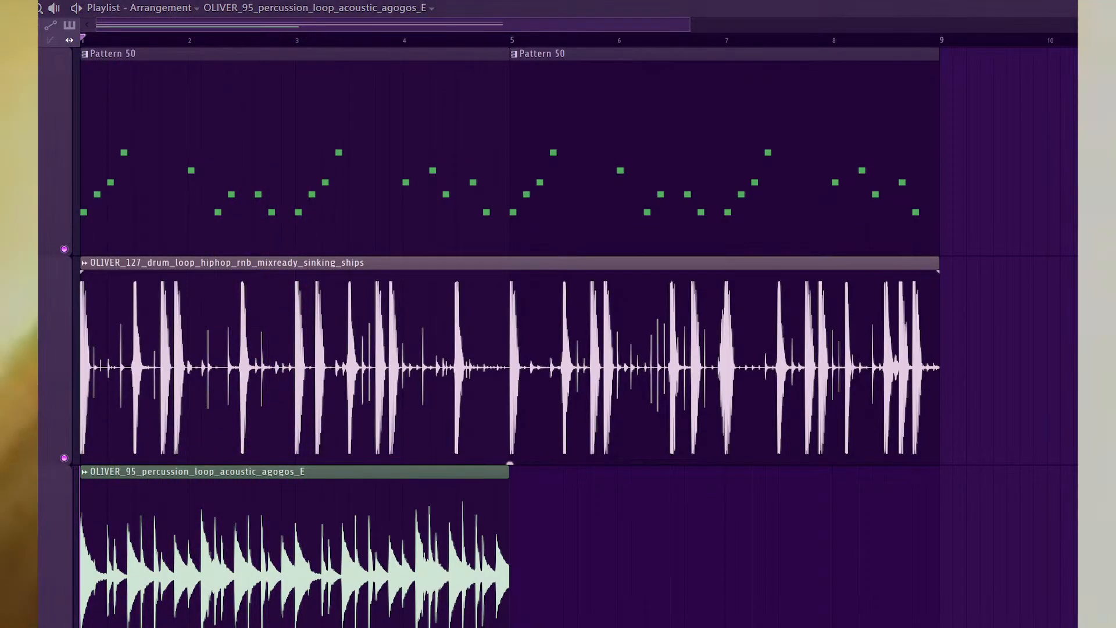
Replace the agogos clip with the OLIVER_105_percussion_loop_acoustic_disco_enhancer loop and stretch it to end at bar 9.
drag(57, 279, 158, 514)
drag(613, 473, 939, 602)
drag(899, 446, 965, 543)
drag(722, 343, 687, 369)
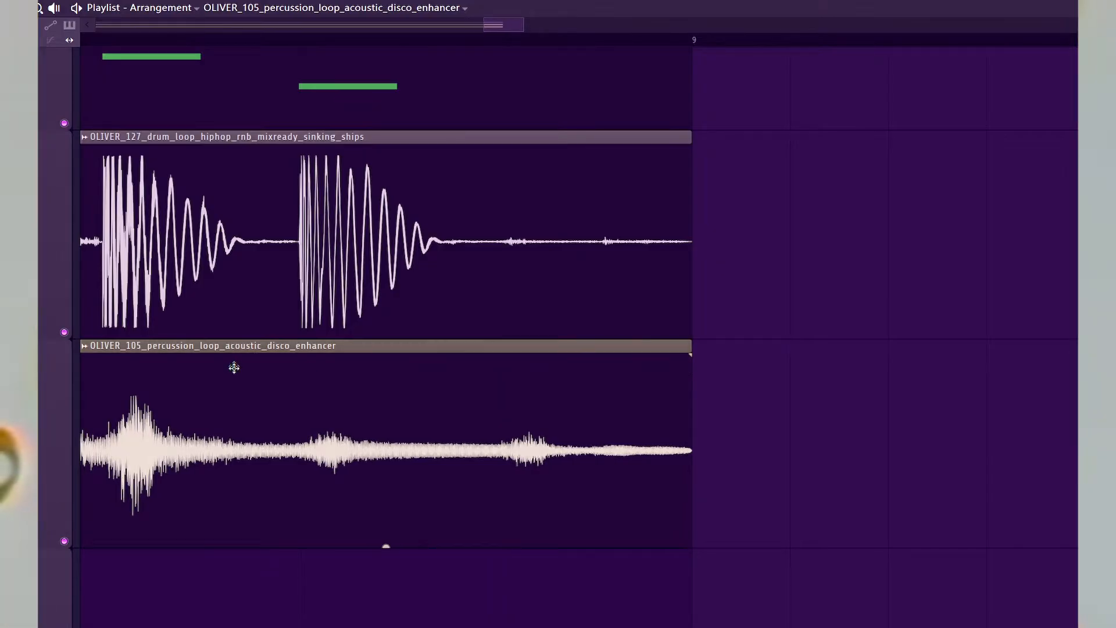
Adjust the disco enhancer loop's channel volume and play it back with the drum loop and Pattern 50.
click(234, 346)
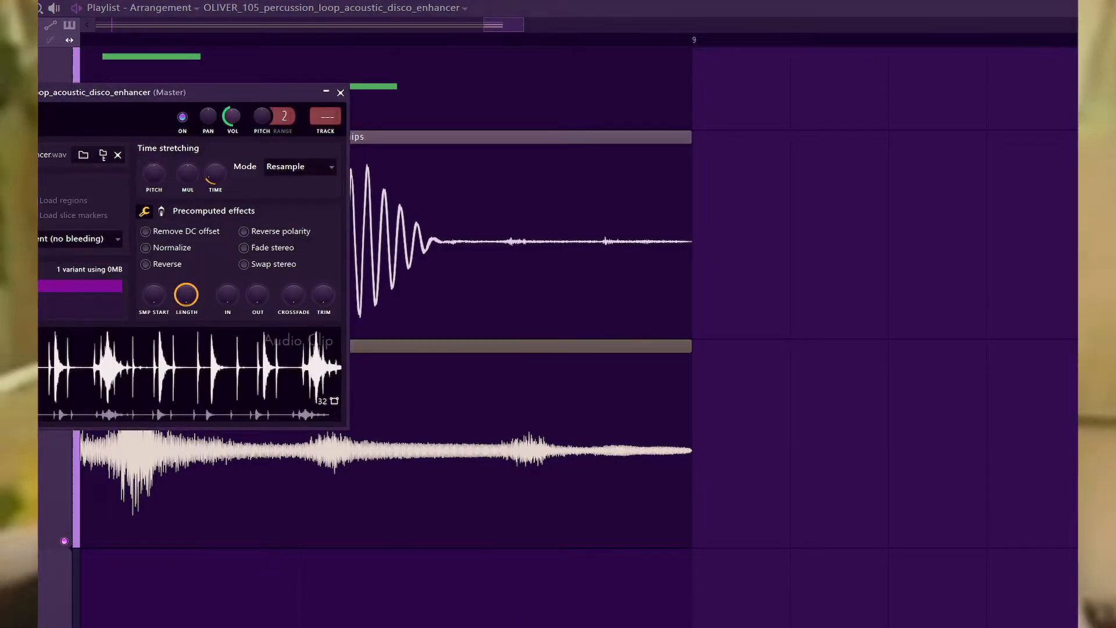
drag(232, 116, 233, 109)
drag(487, 22, 110, 41)
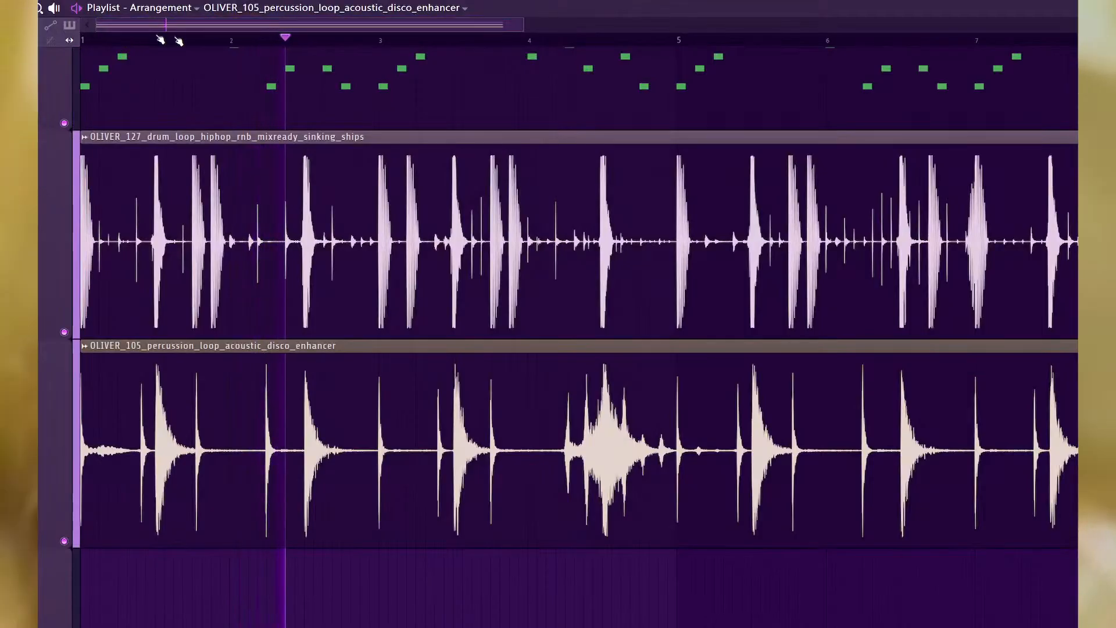
click(40, 9)
click(473, 190)
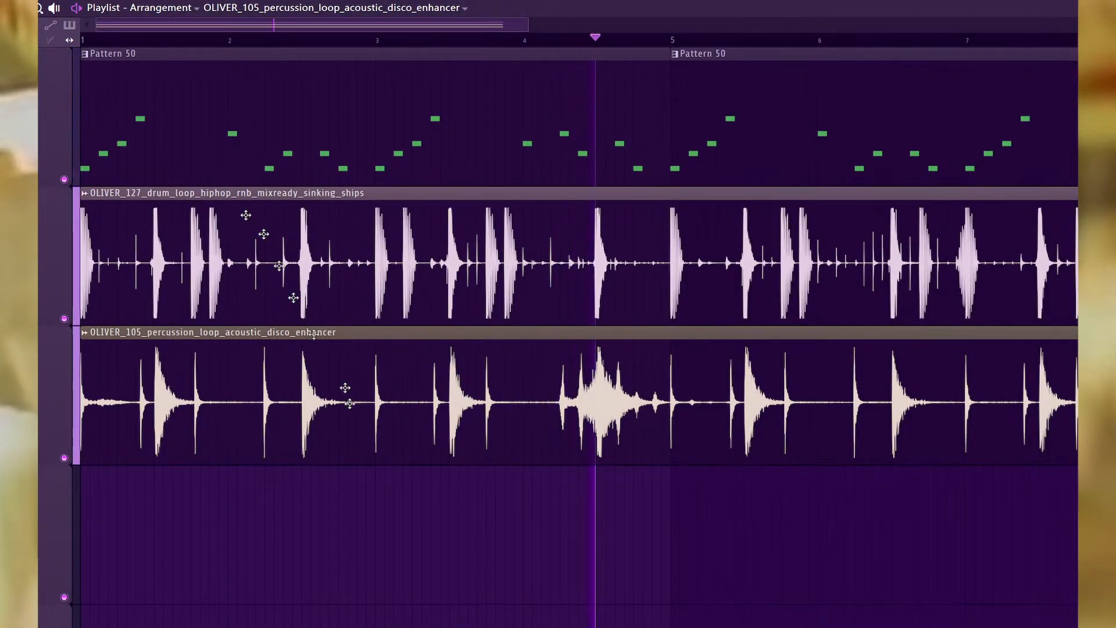
key(space)
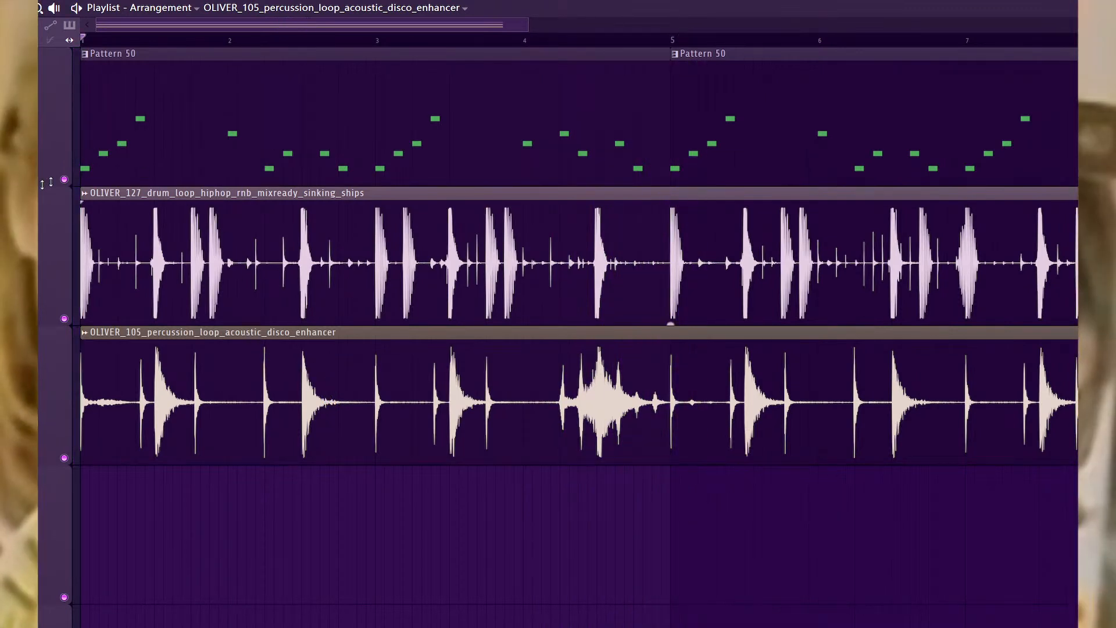
Mute the Pattern 50 Playlist track and stretch the OLIVER_95_percussion_loop_weird_misc_morphed clip to end at bar 3.
click(64, 180)
key(F6)
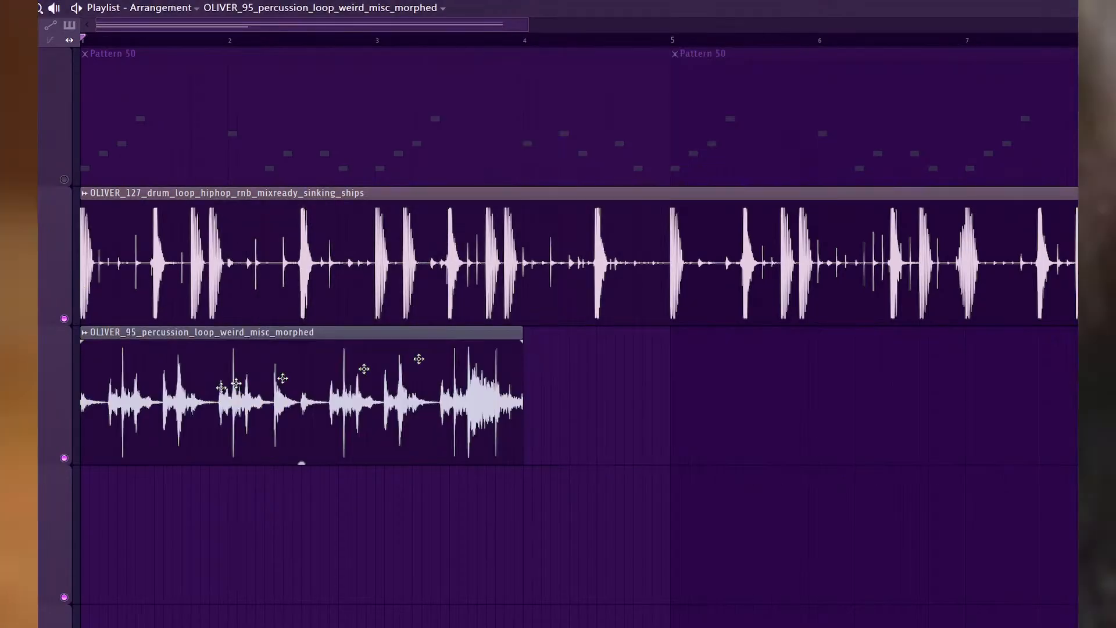
drag(523, 346, 377, 446)
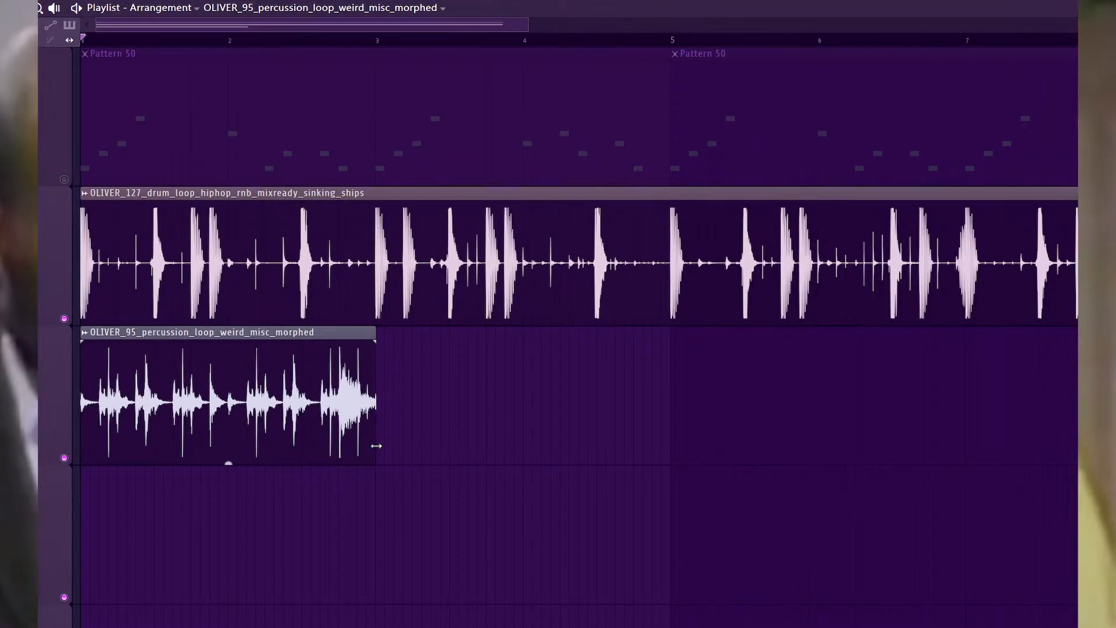
Fine-tune the OLIVER_95_percussion_loop_weird_misc_morphed clip's stretched end to land exactly on bar 3 and audition it with the drum loop.
drag(275, 228, 479, 512)
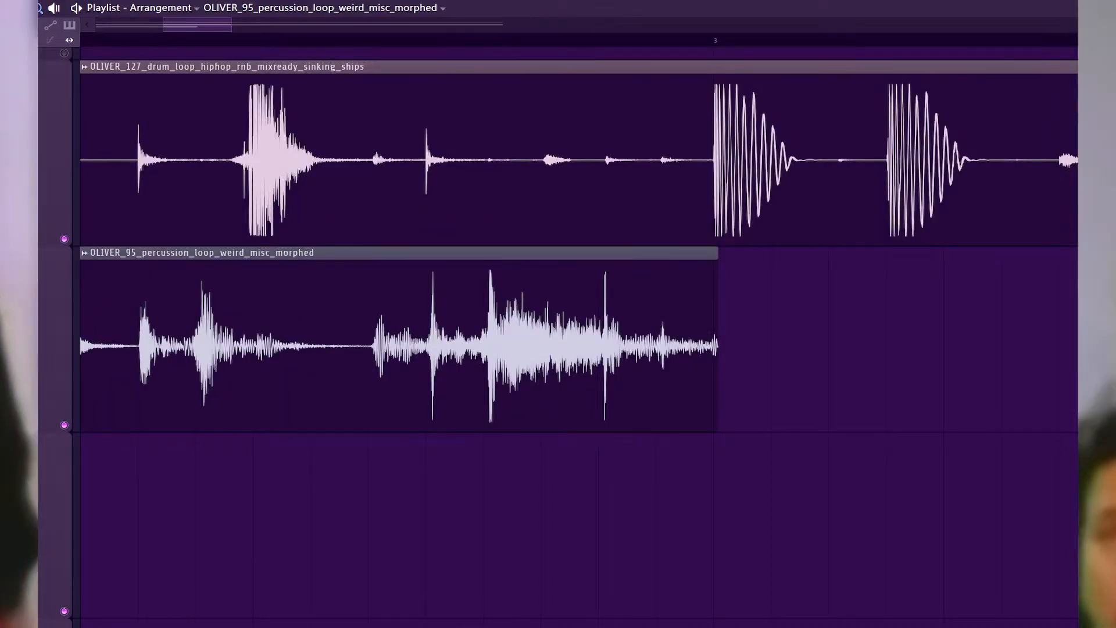
mouse_move(719, 254)
mouse_down()
mouse_move(688, 258)
mouse_move(715, 275)
mouse_up()
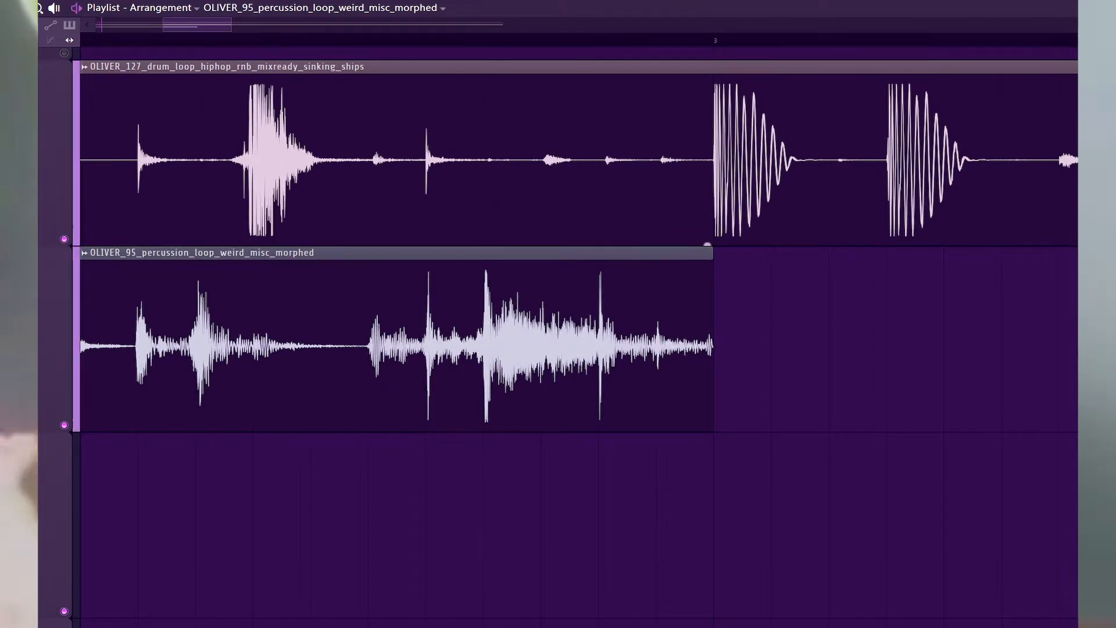
ctrl+right_click(426, 207)
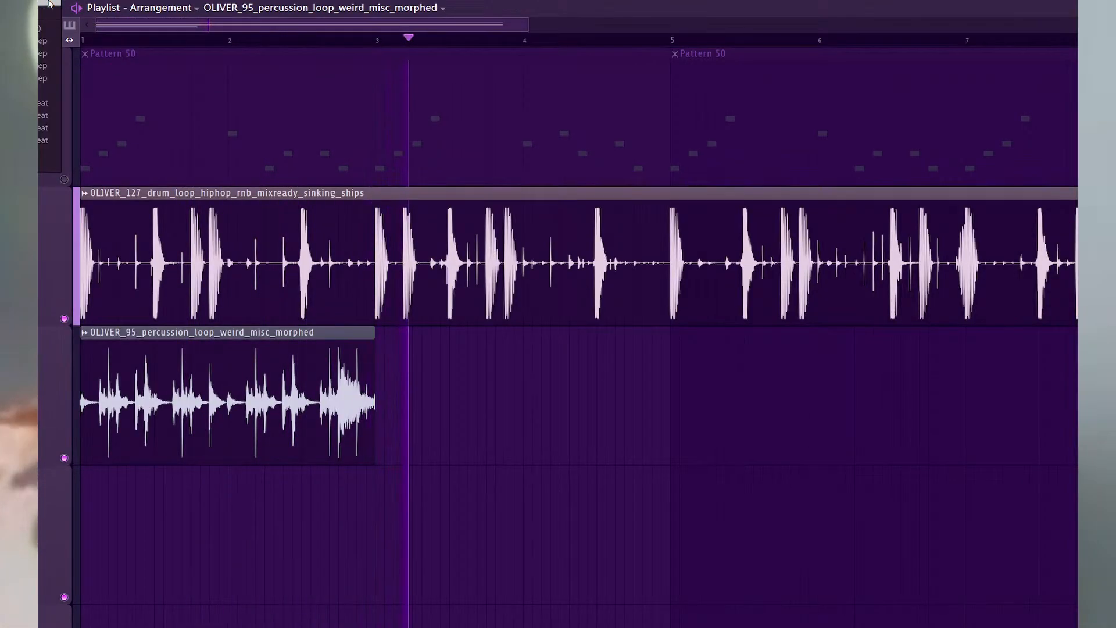
key(space)
Place copies of the weird_misc_morphed clip back to back at bars 3, 5 and 7 of its Playlist track.
click(388, 366)
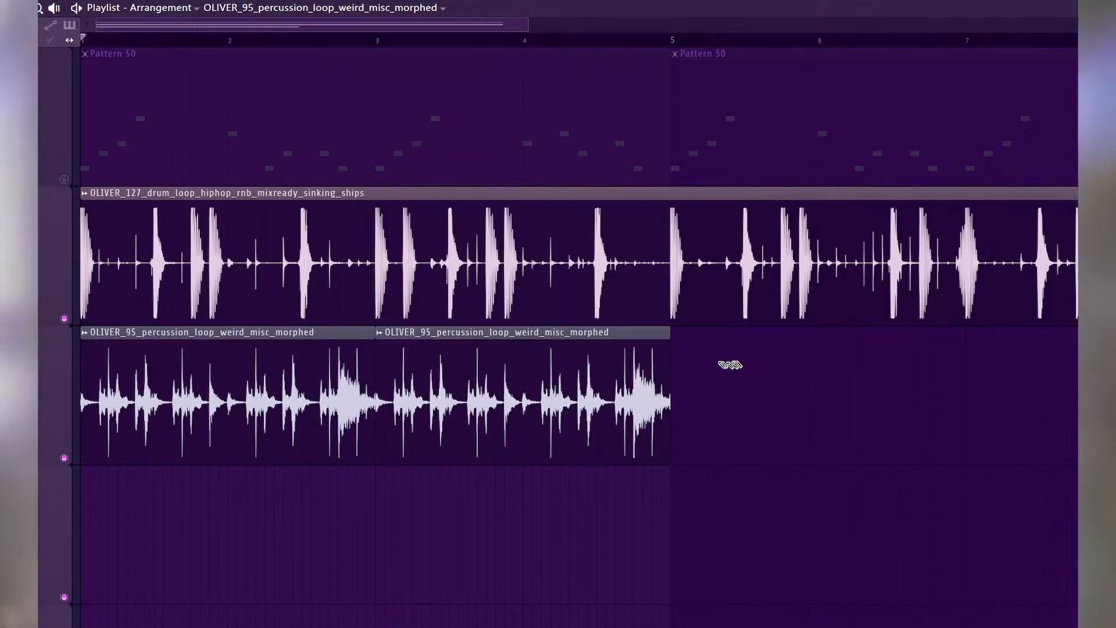
click(732, 365)
drag(757, 363, 747, 366)
click(1023, 359)
drag(1023, 359, 970, 358)
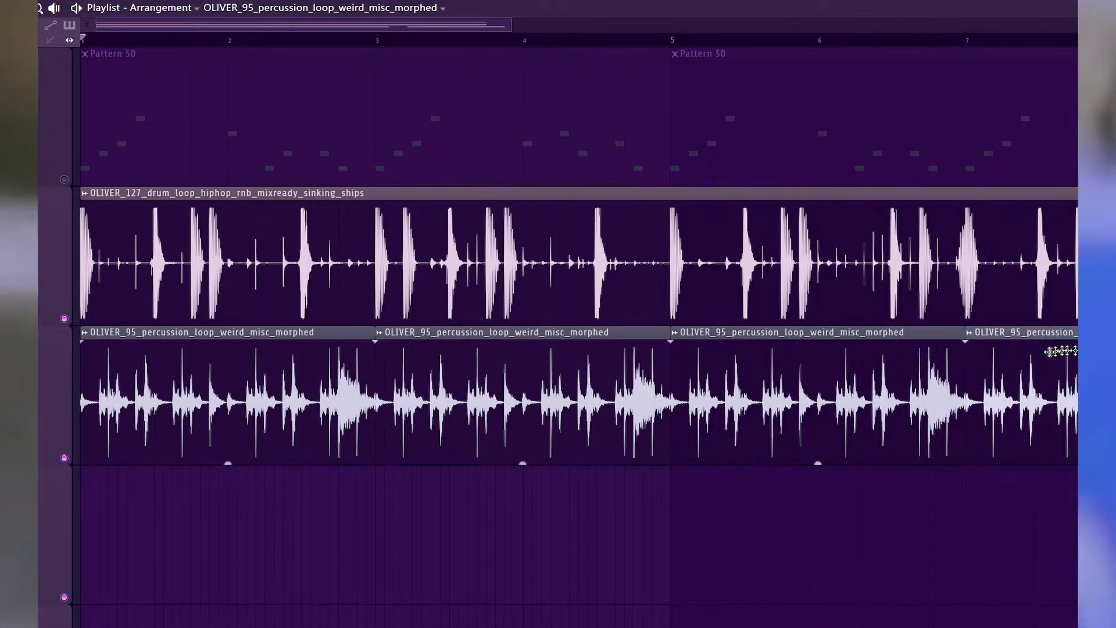
Assign random colors to the weird_misc_morphed channel until it is teal.
key(F6)
right_click(563, 114)
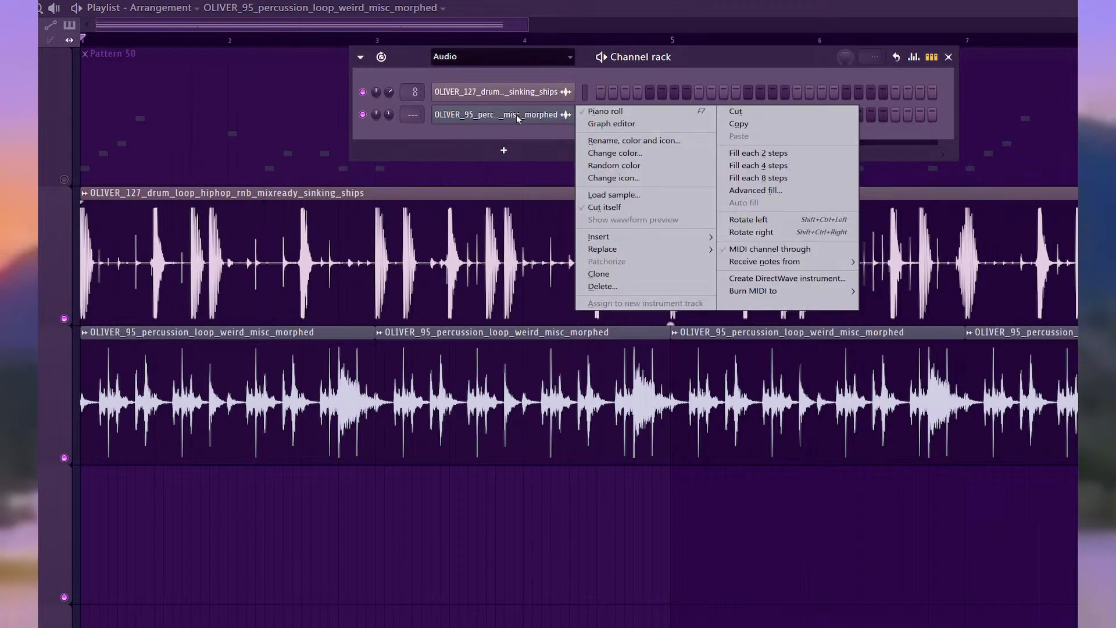
click(614, 165)
right_click(555, 115)
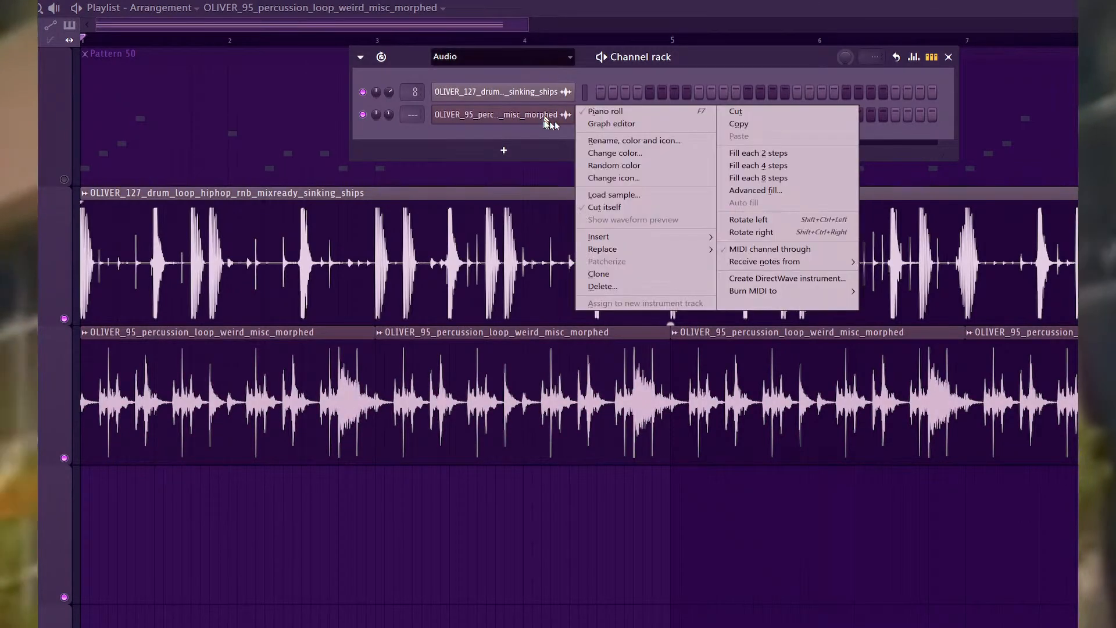
click(612, 167)
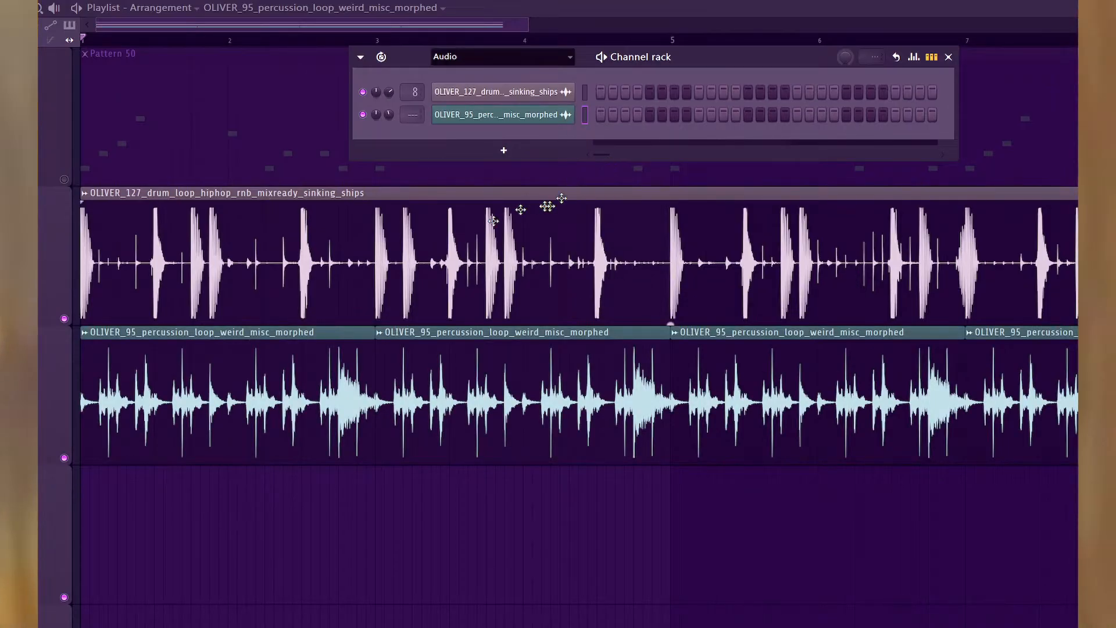
key(F6)
Link the weird_misc_morphed channel to mixer insert 7 and sidechain that insert to the drum loop's insert 8.
key(F9)
click(375, 163)
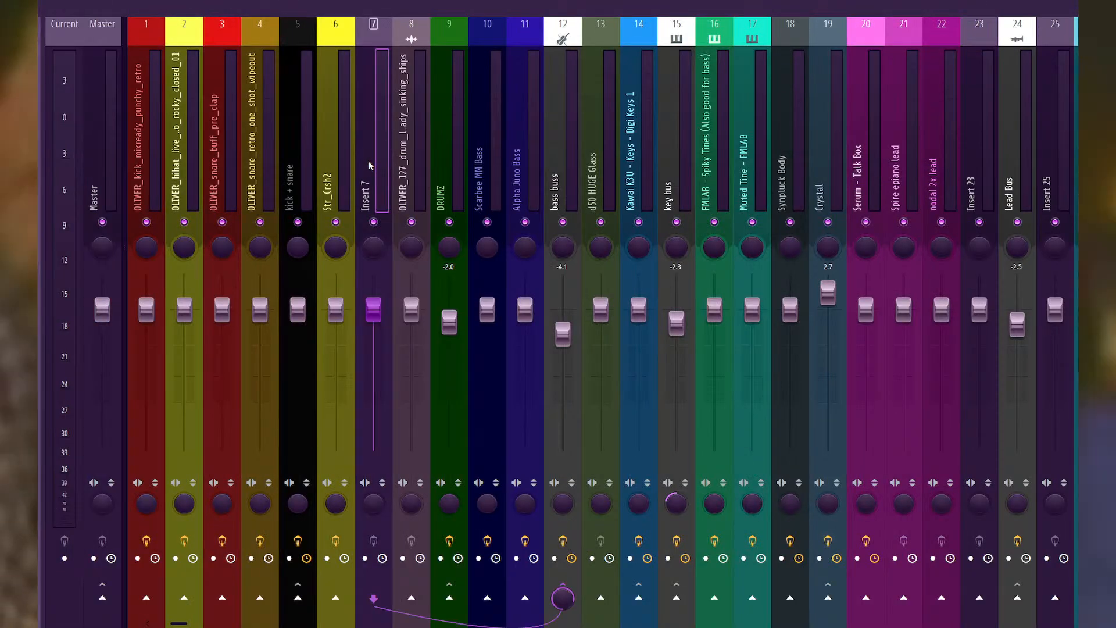
key(ctrl+l)
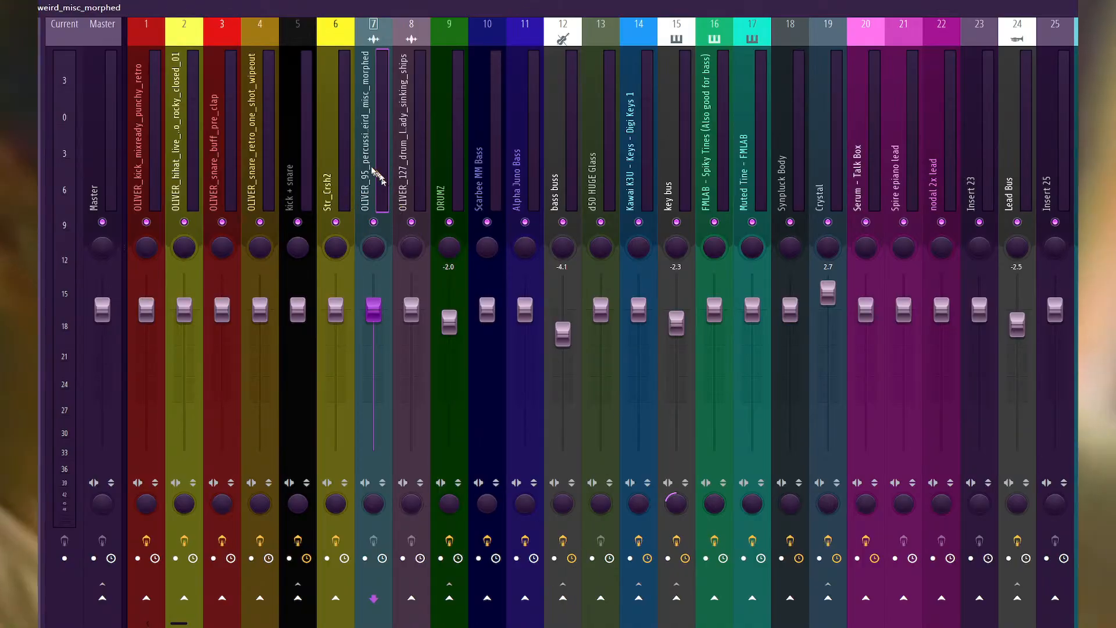
right_click(420, 605)
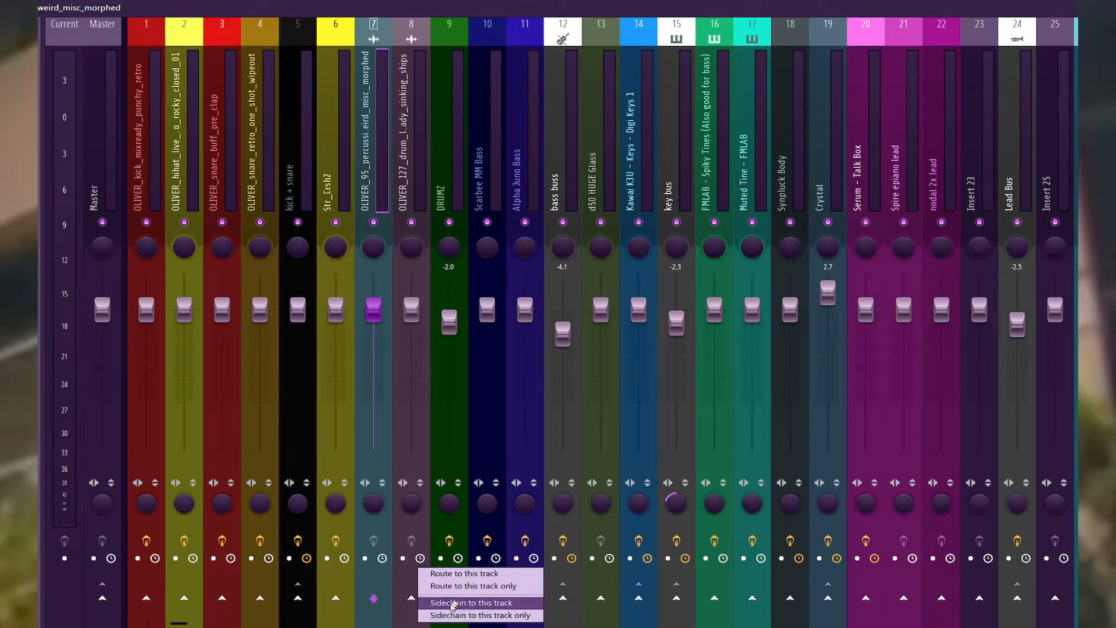
click(452, 604)
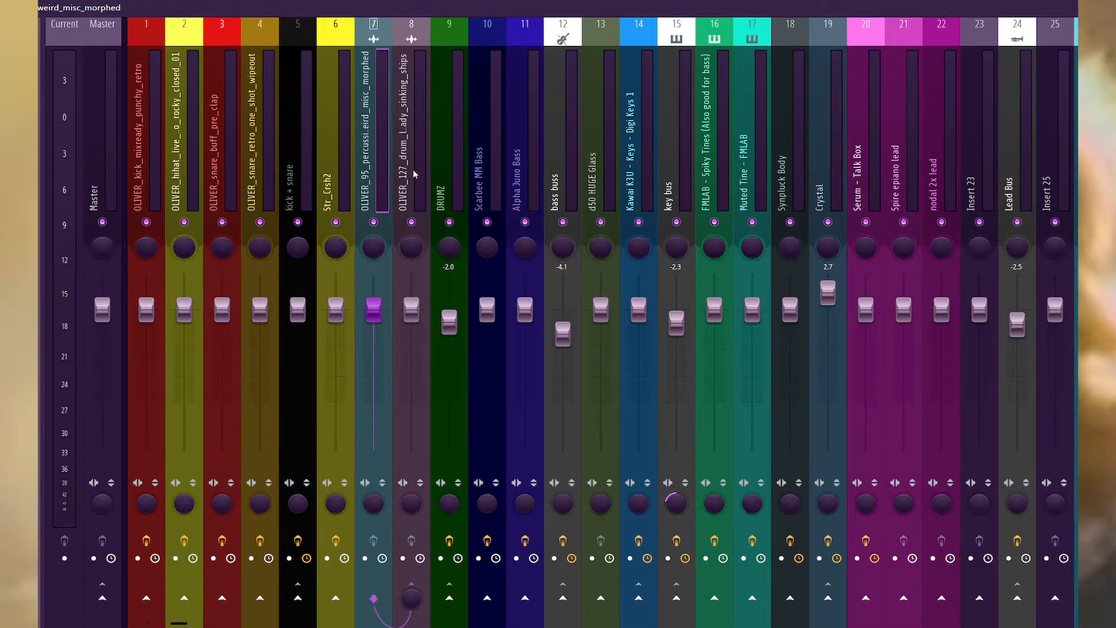
Load MMorph on the drum loop's mixer insert 8 and switch from its processing settings to the main interface.
click(415, 173)
click(42, 83)
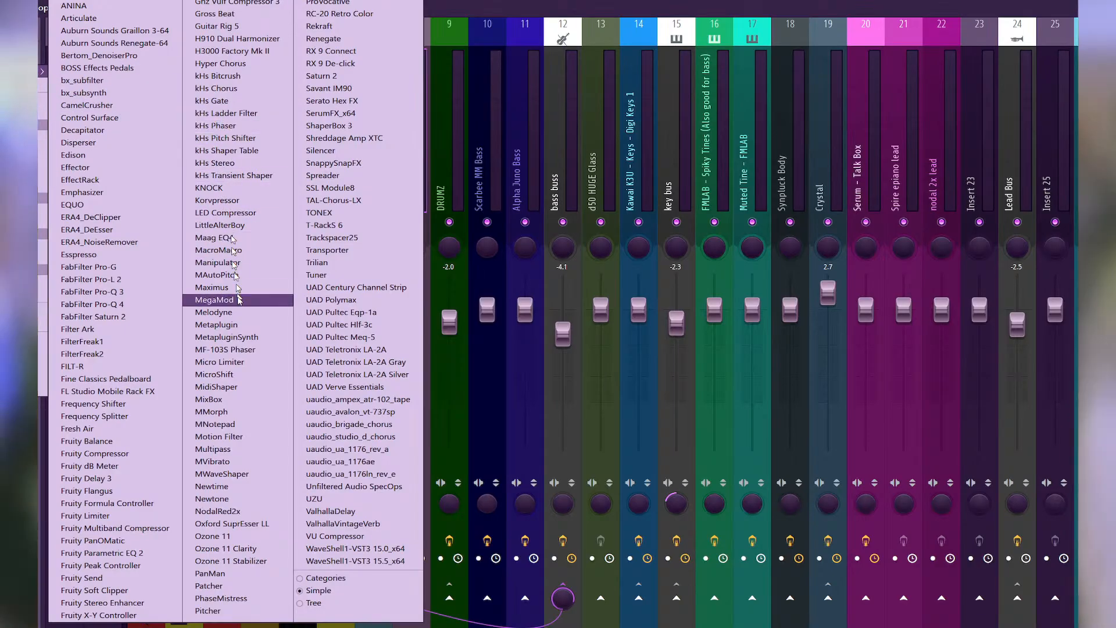
click(226, 414)
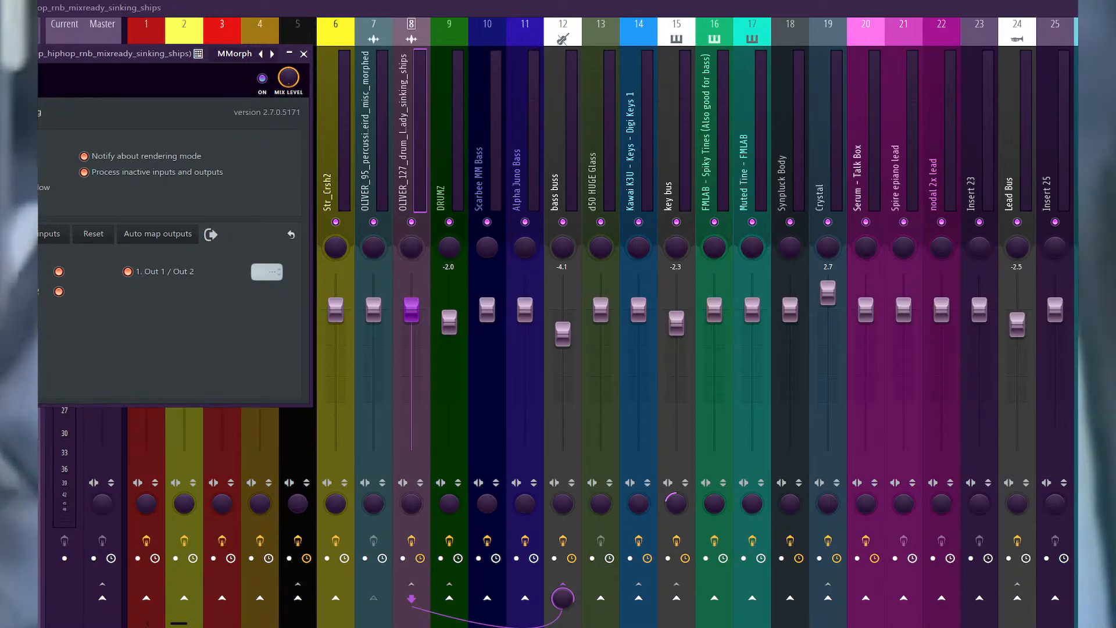
click(38, 73)
drag(119, 53, 184, 99)
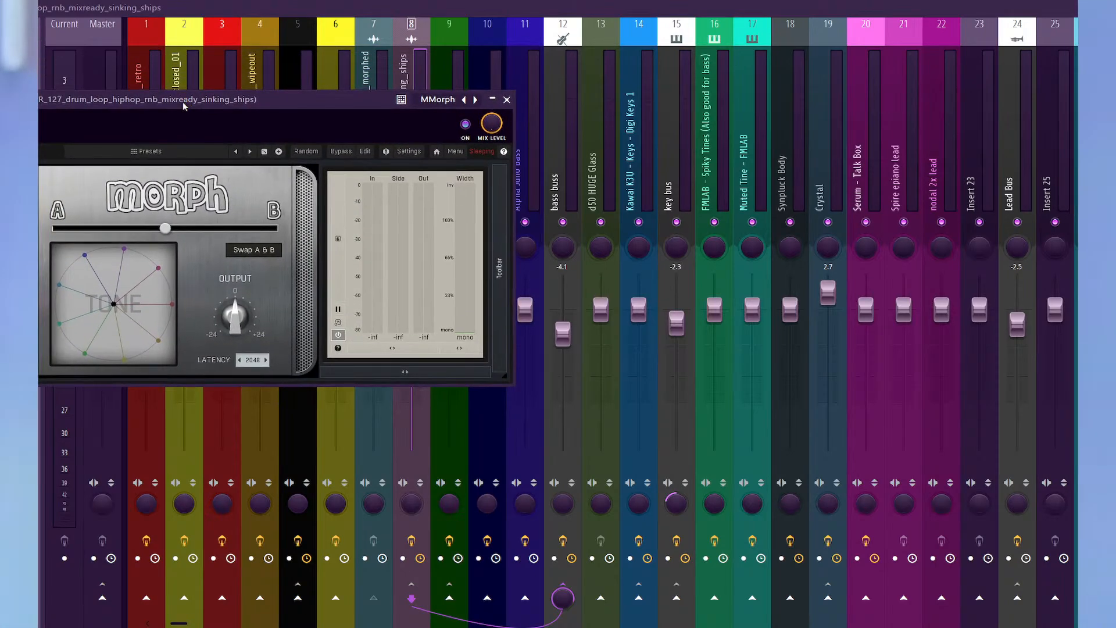
Play the loops while sweeping MMorph's morph slider to B, toward A and back to the centre.
key(space)
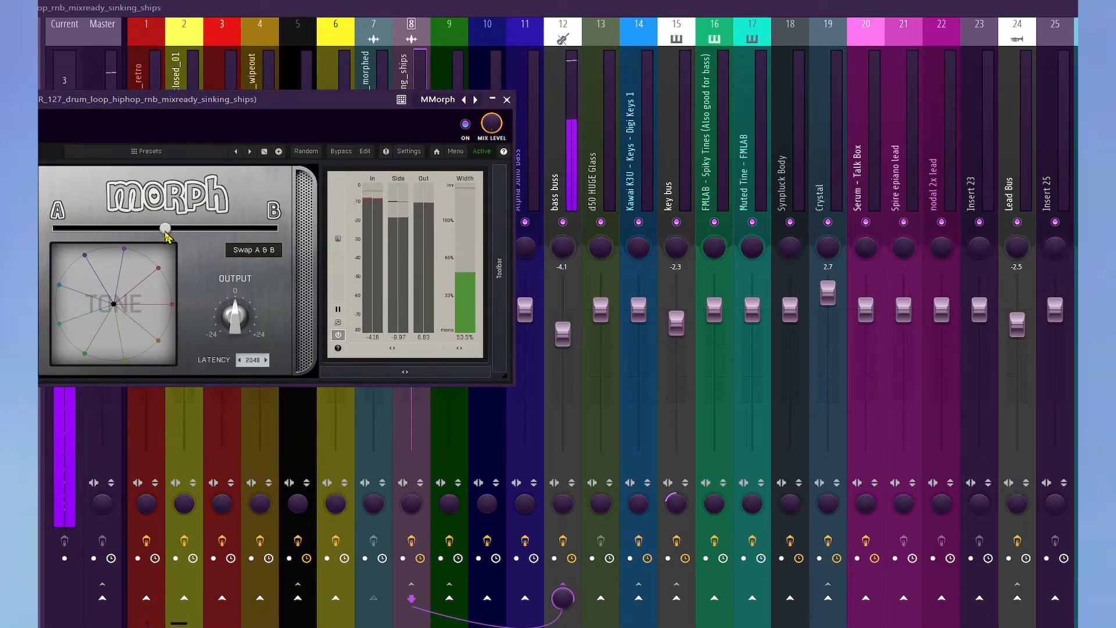
drag(166, 228, 277, 228)
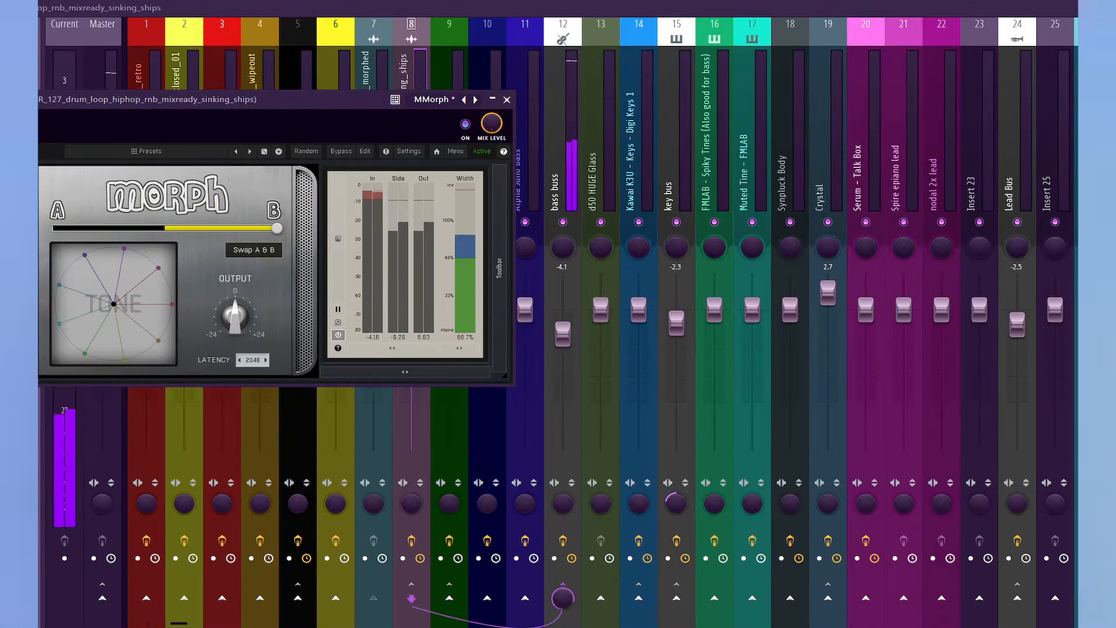
drag(278, 229, 126, 229)
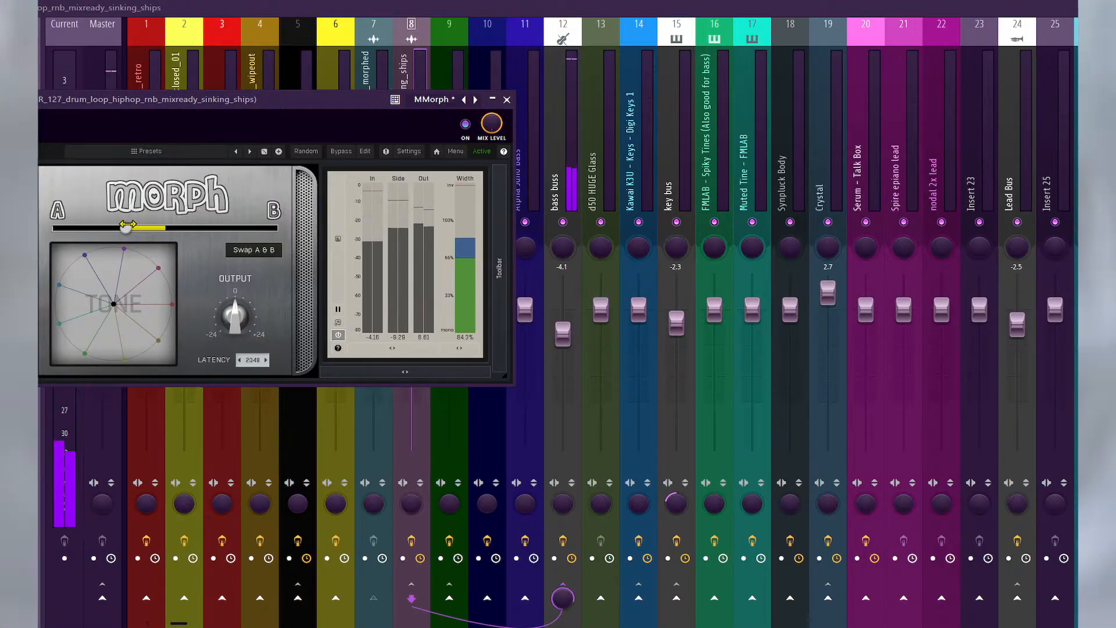
drag(273, 101, 393, 124)
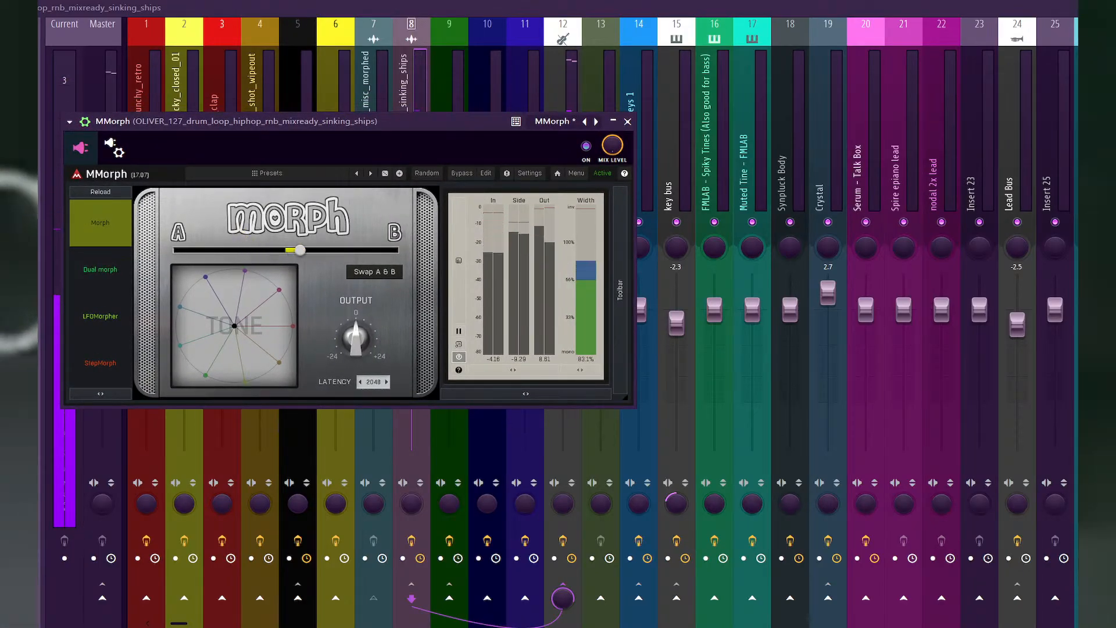
drag(333, 249, 349, 250)
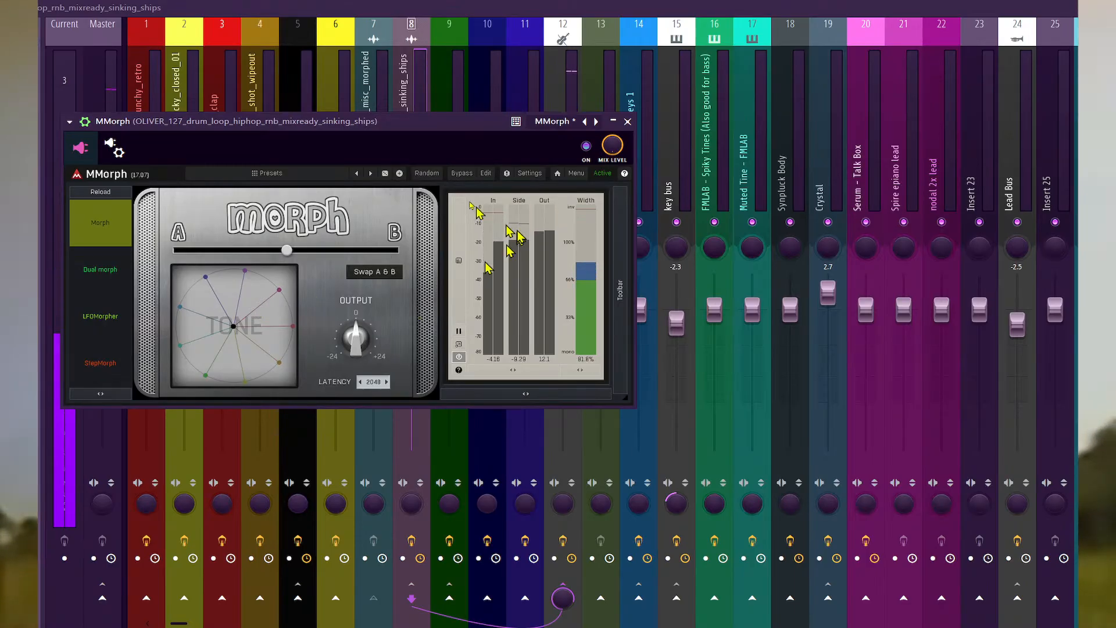
drag(433, 127, 482, 130)
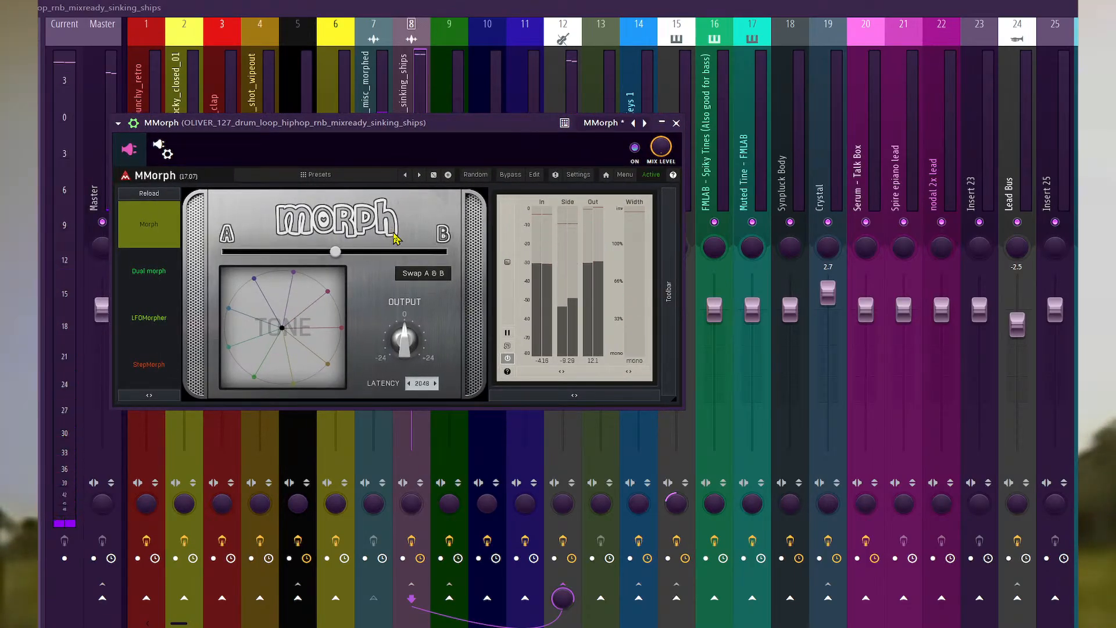
Compare MMorph latency settings of 512 and 4096 during playback and return the latency to 2048.
click(423, 383)
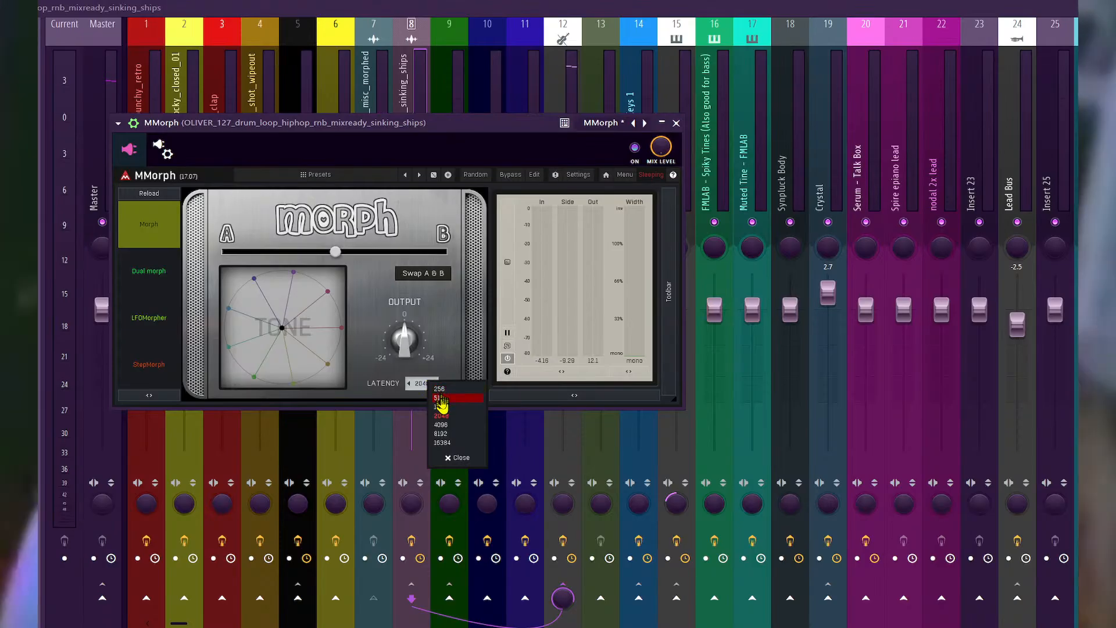
click(441, 399)
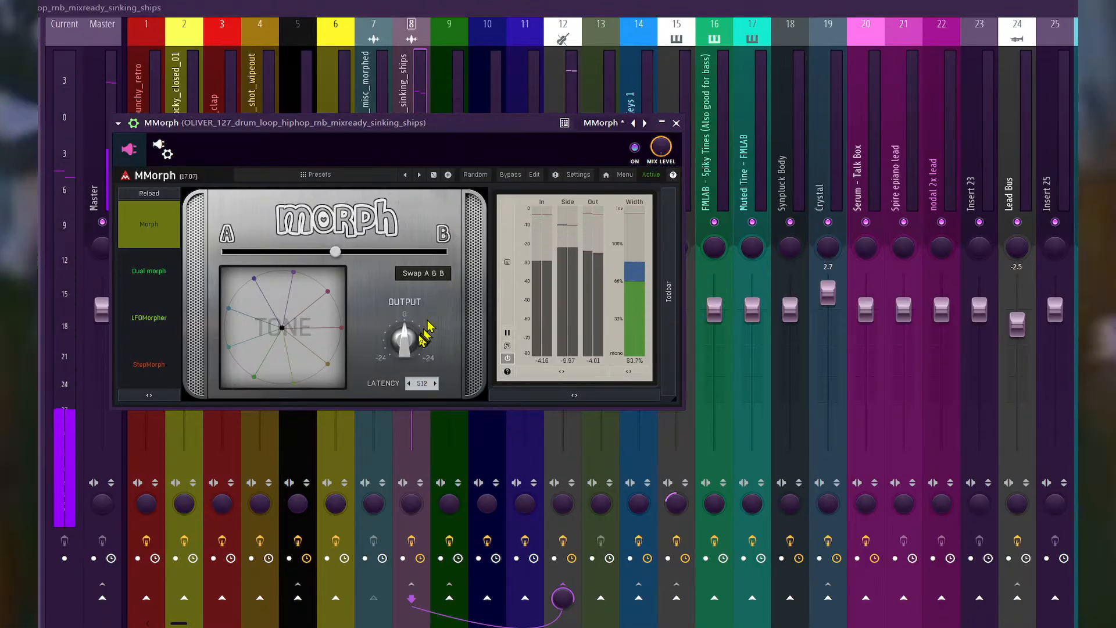
click(424, 383)
click(453, 429)
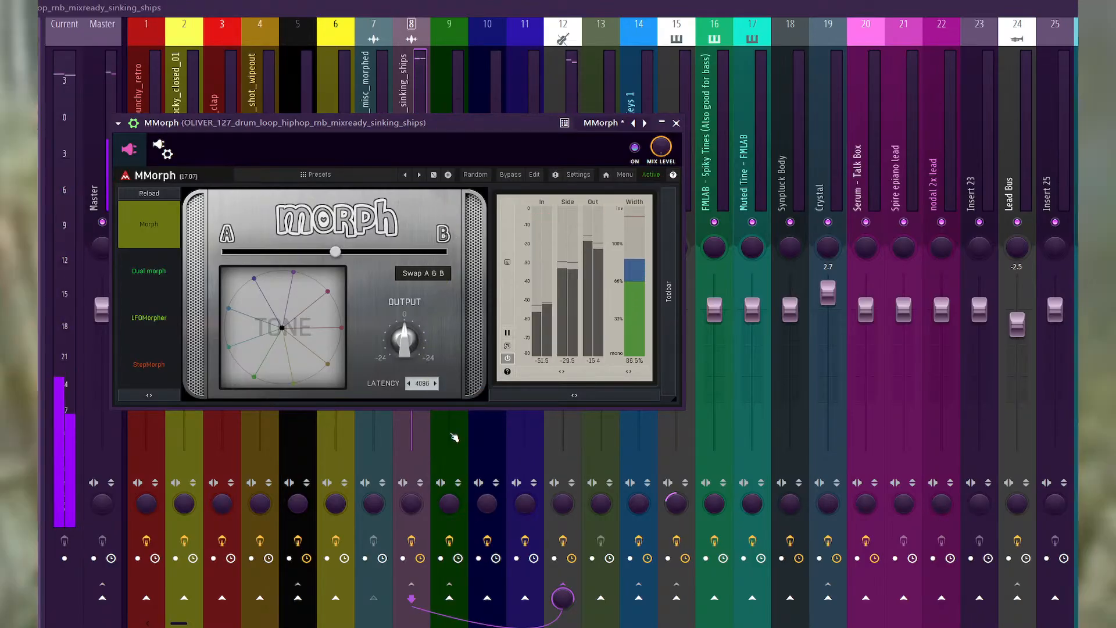
click(426, 384)
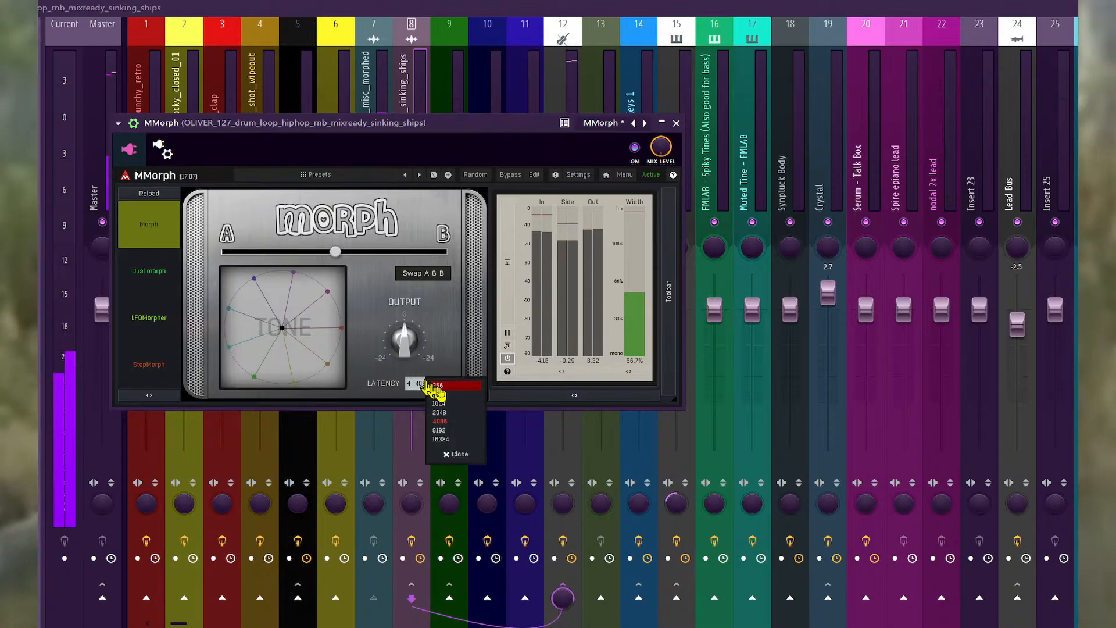
click(445, 412)
click(423, 384)
click(438, 412)
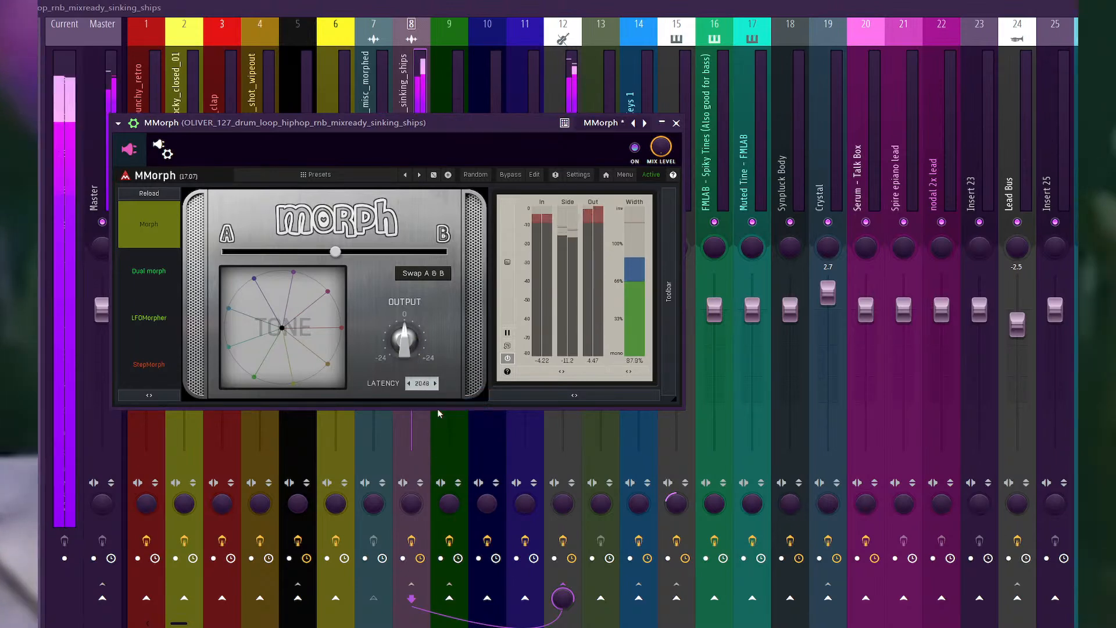
Audition MMorph's Dual morph device, and switch to LFOMorpher and play the loops through it.
click(161, 270)
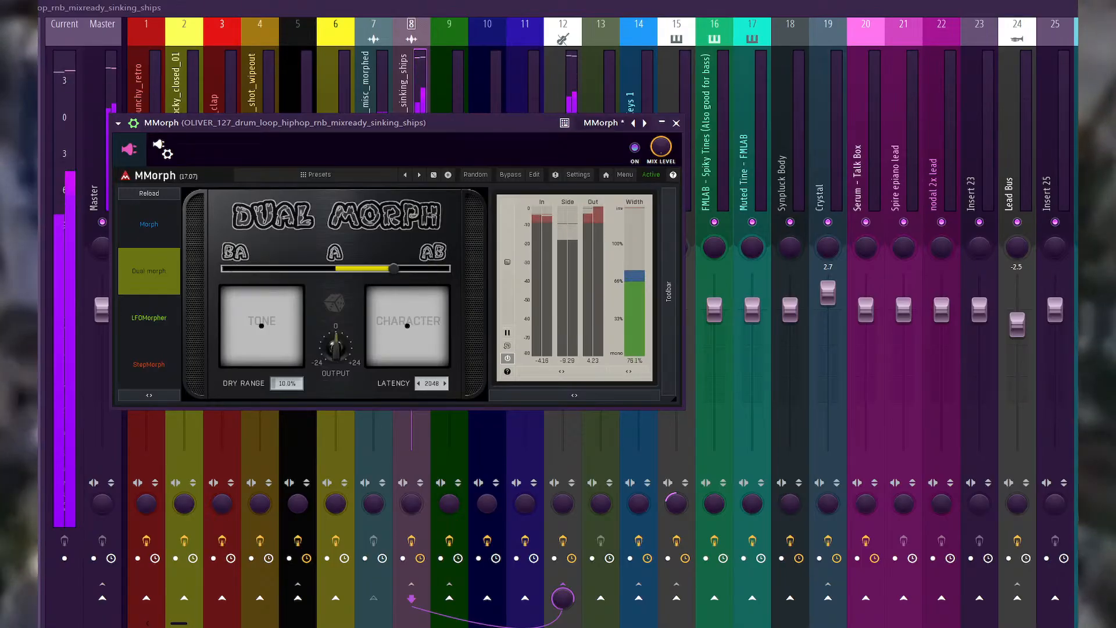
drag(447, 130, 447, 127)
key(space)
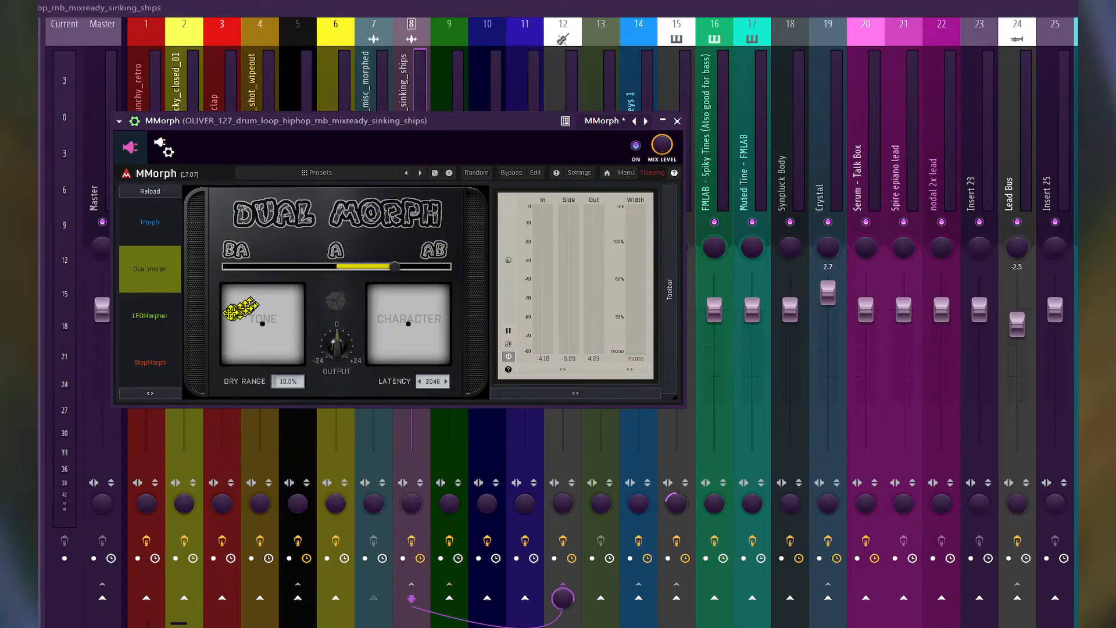
click(150, 336)
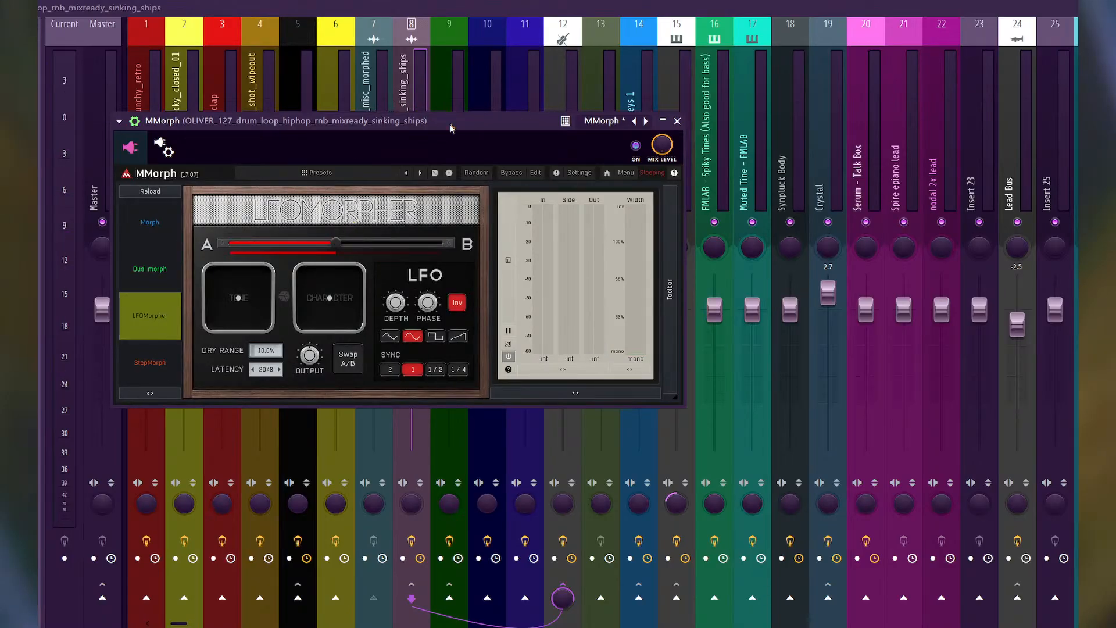
key(space)
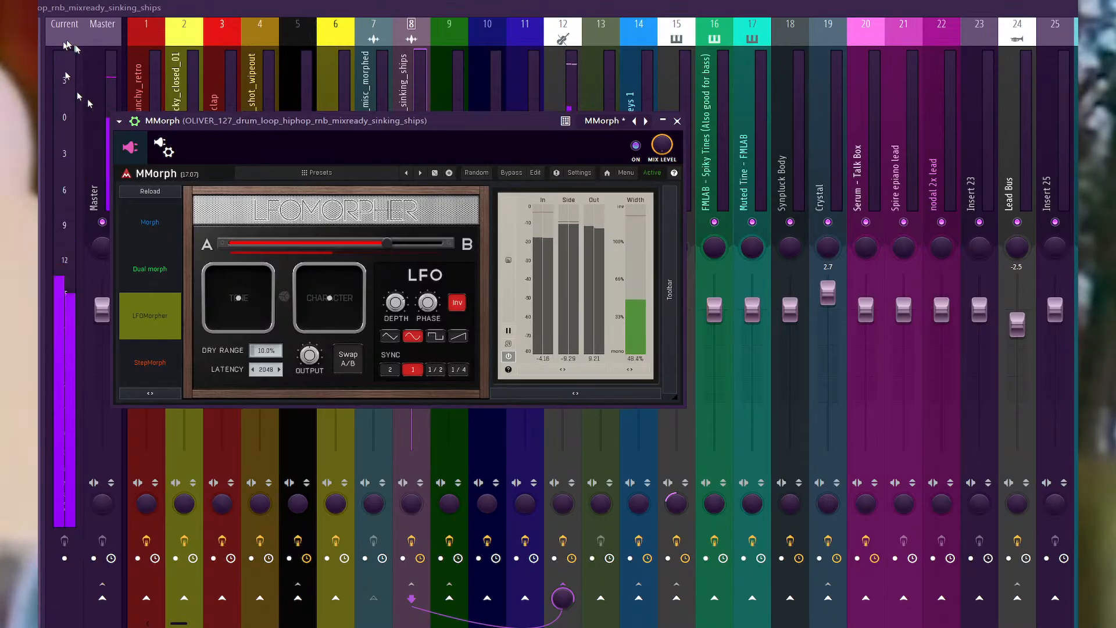
Unmute the Pattern 50 Playlist track and play it together with the morphed loops.
key(F5)
key(space)
click(64, 180)
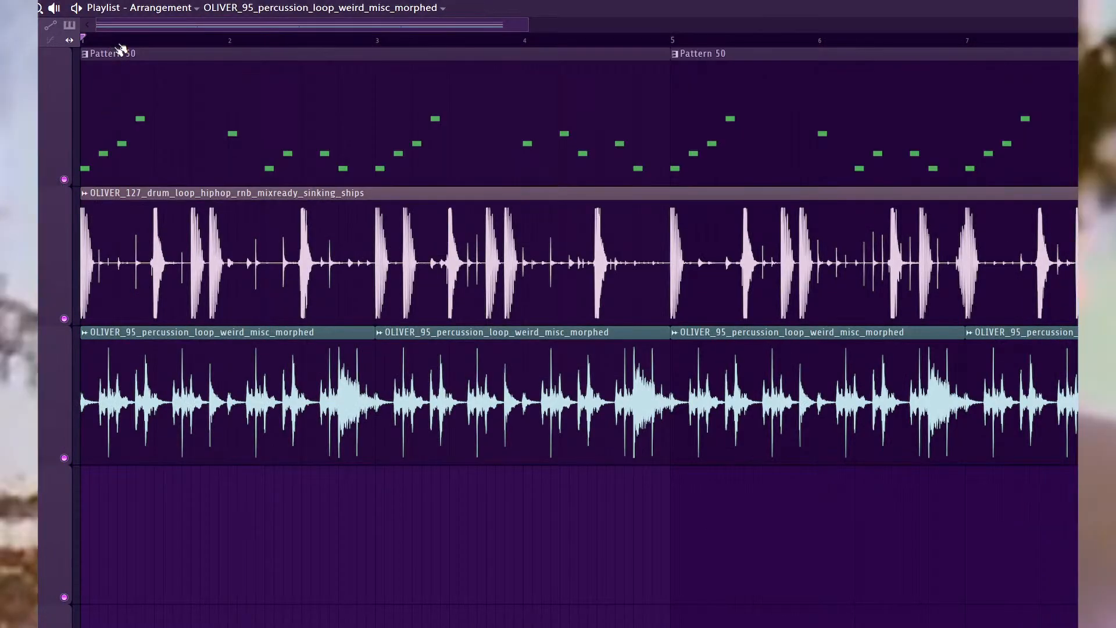
key(space)
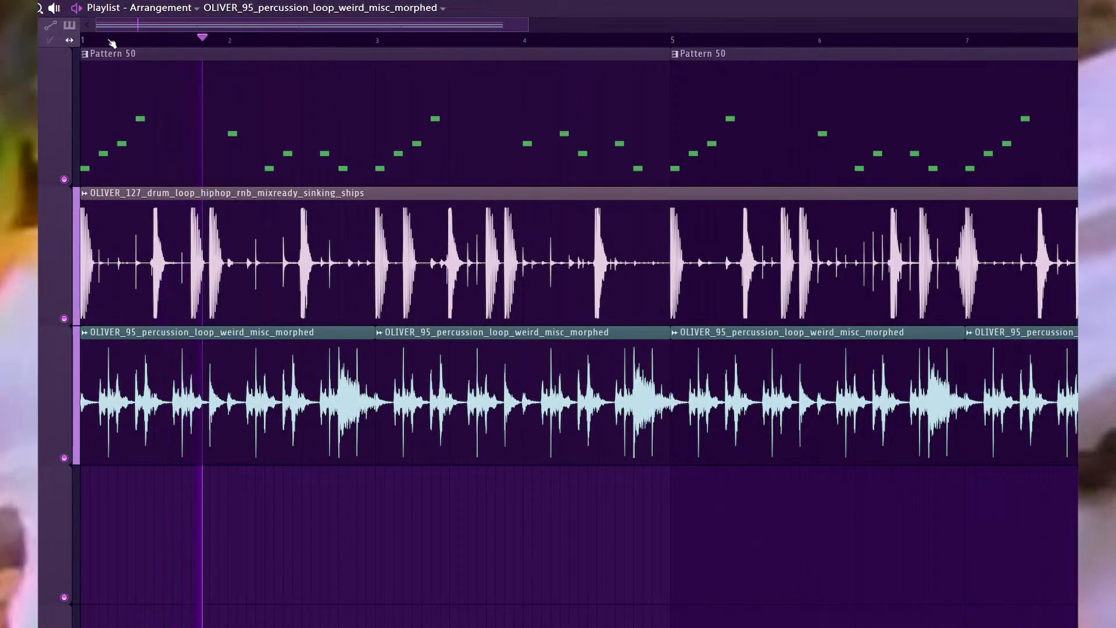
Inspect the mixer routing of the percussion loop on insert 7 and the drum loop on insert 8.
key(F9)
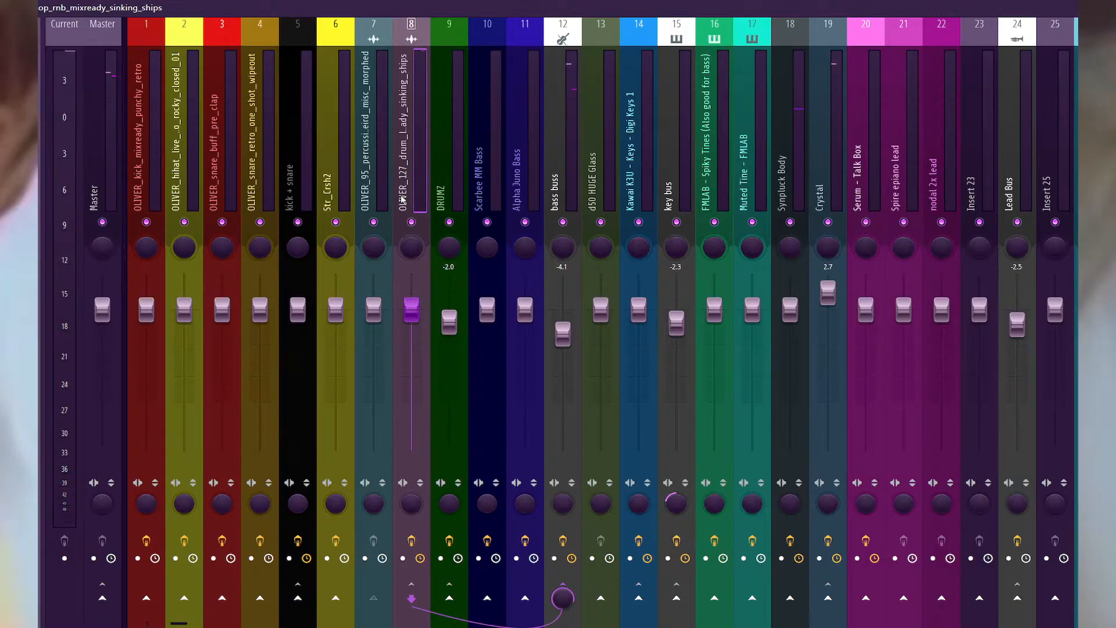
click(361, 170)
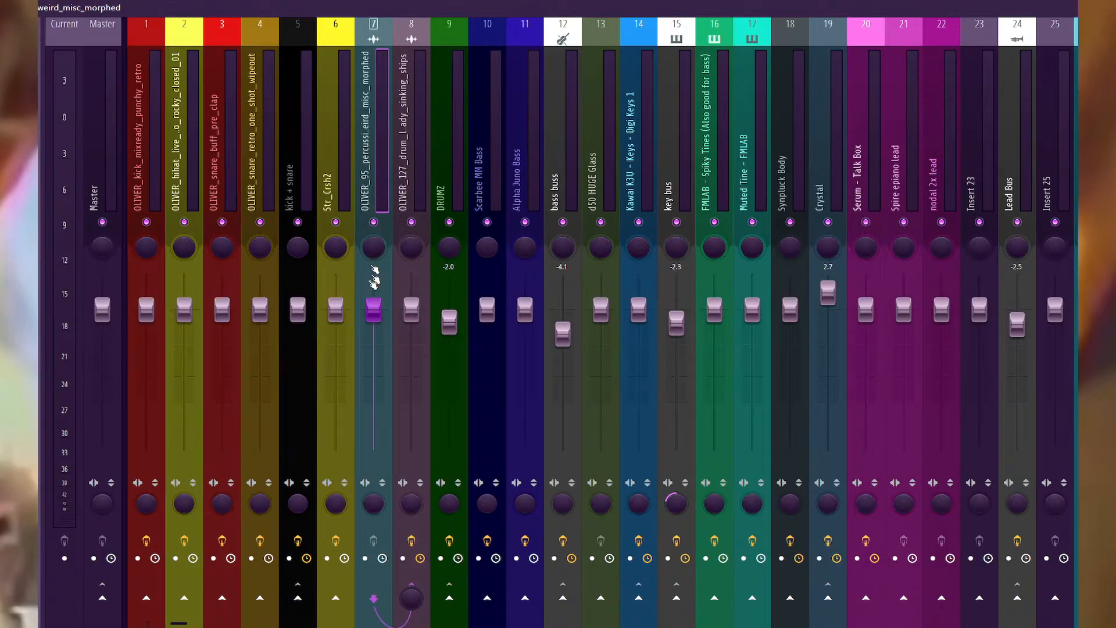
click(408, 181)
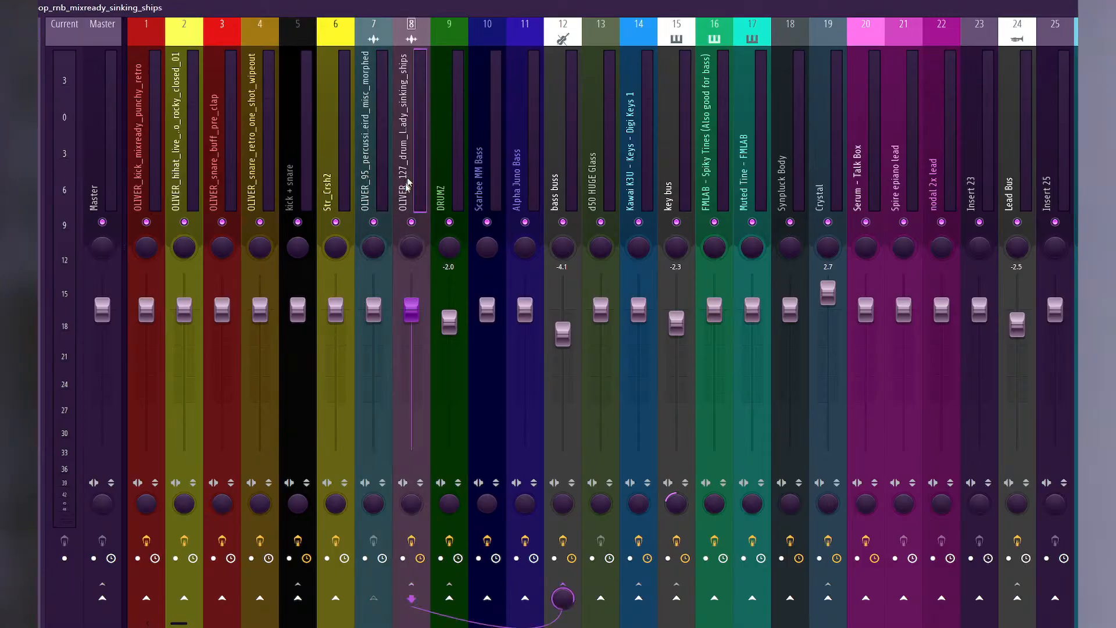
Add Fruity Parametric EQ 2 to the drum loop's mixer insert 8 and load the Brickwall Low Cut EQ preset.
click(39, 87)
mouse_move(41, 94)
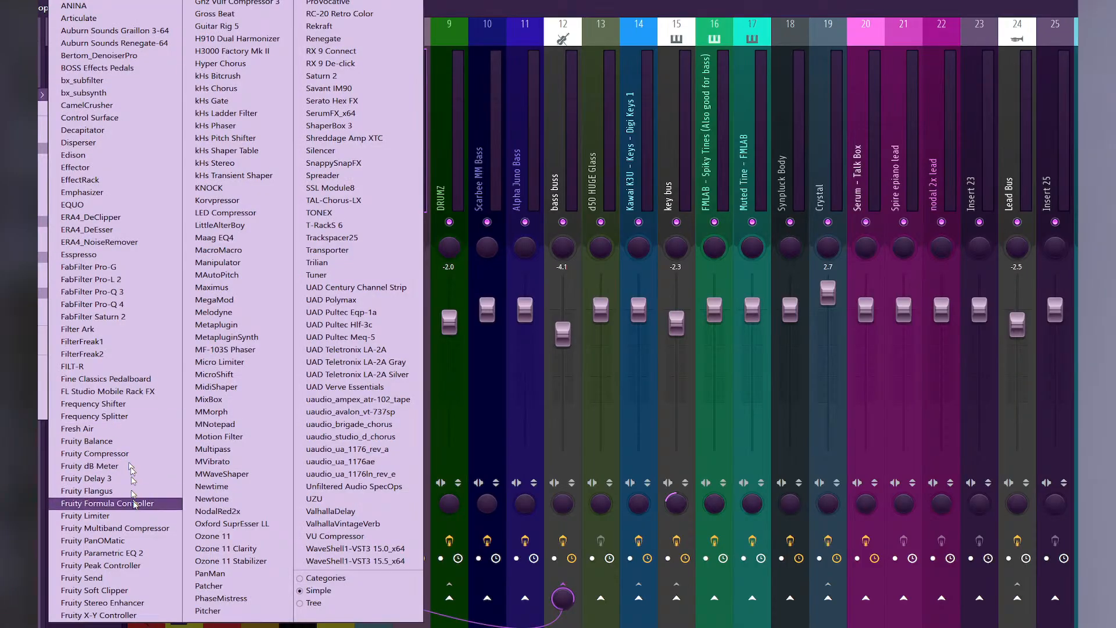
click(143, 552)
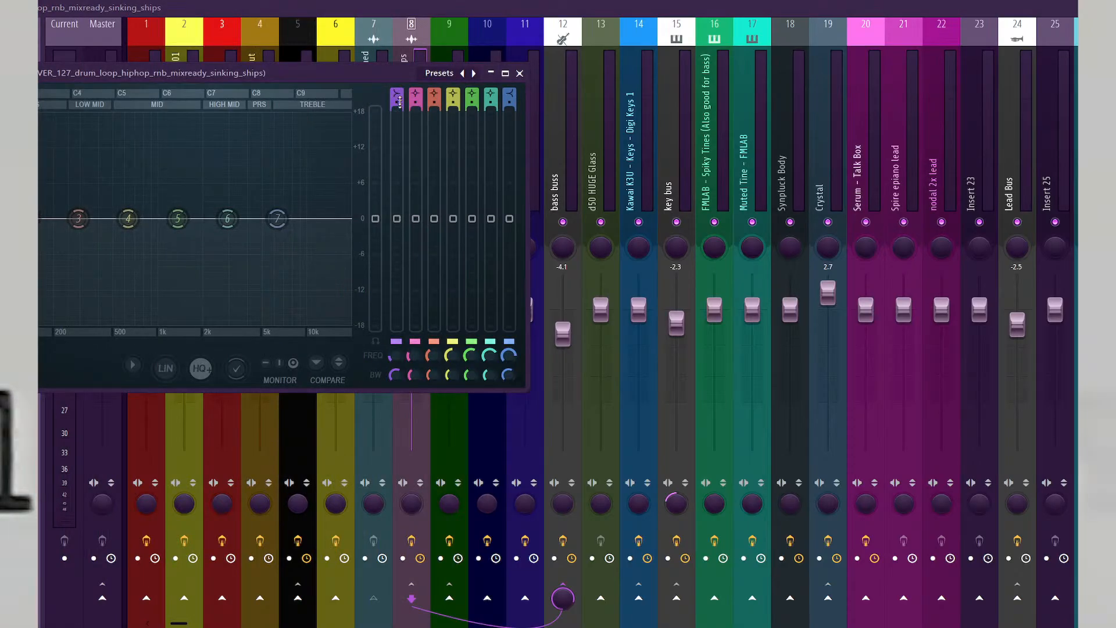
click(441, 74)
click(488, 145)
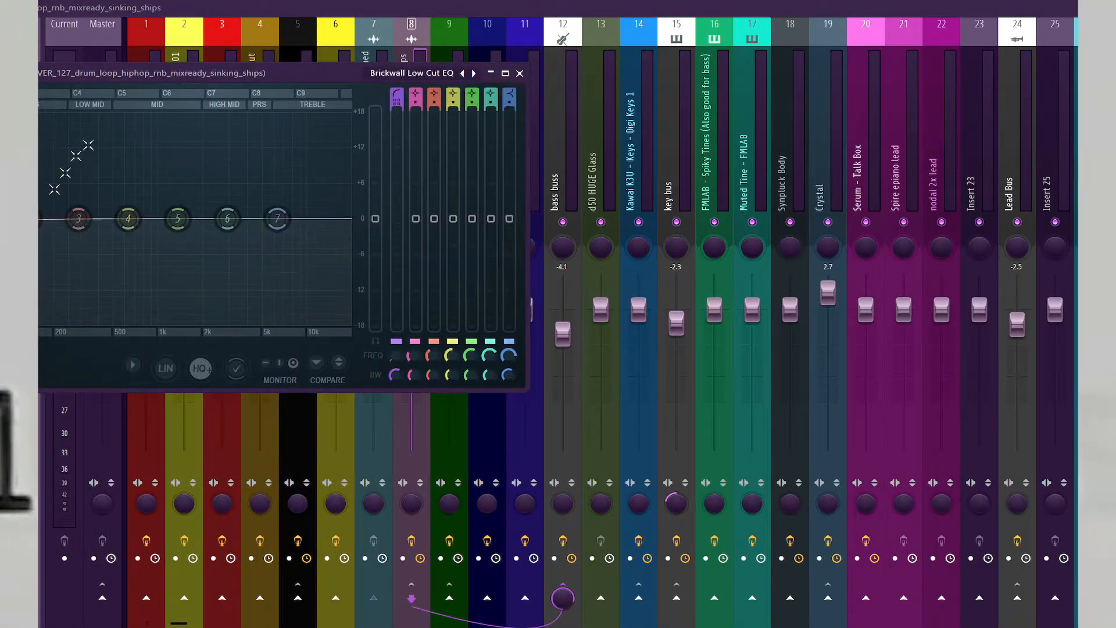
During playback, raise the EQ's low-cut frequency and pull band 7 fully down to form a high cut at 10519 Hz.
drag(157, 74, 425, 92)
key(space)
drag(183, 243, 318, 241)
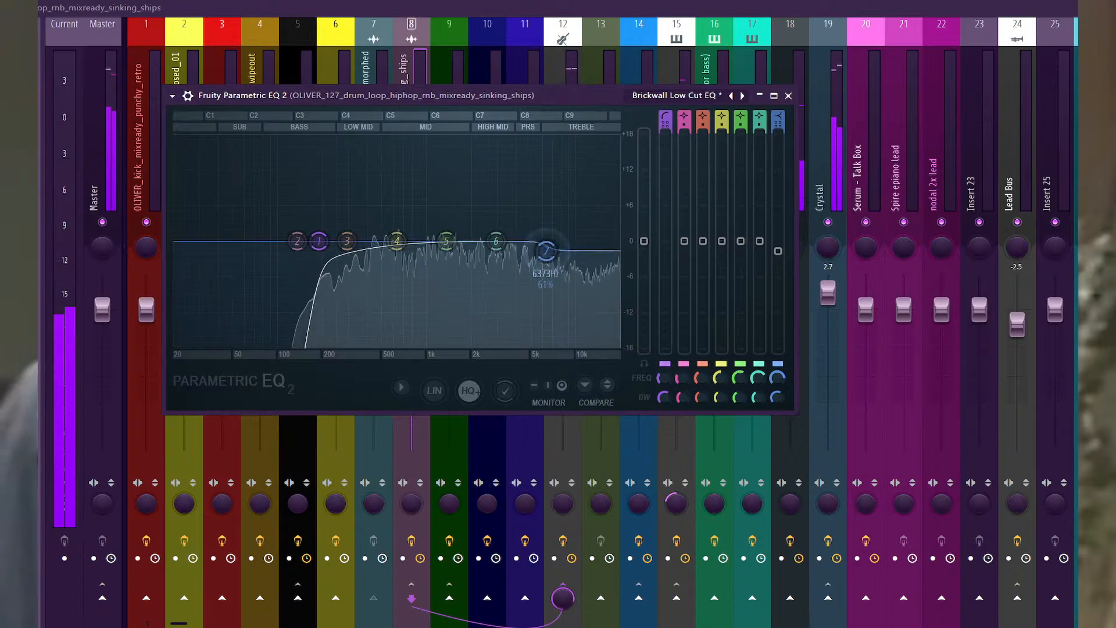
drag(545, 251, 578, 344)
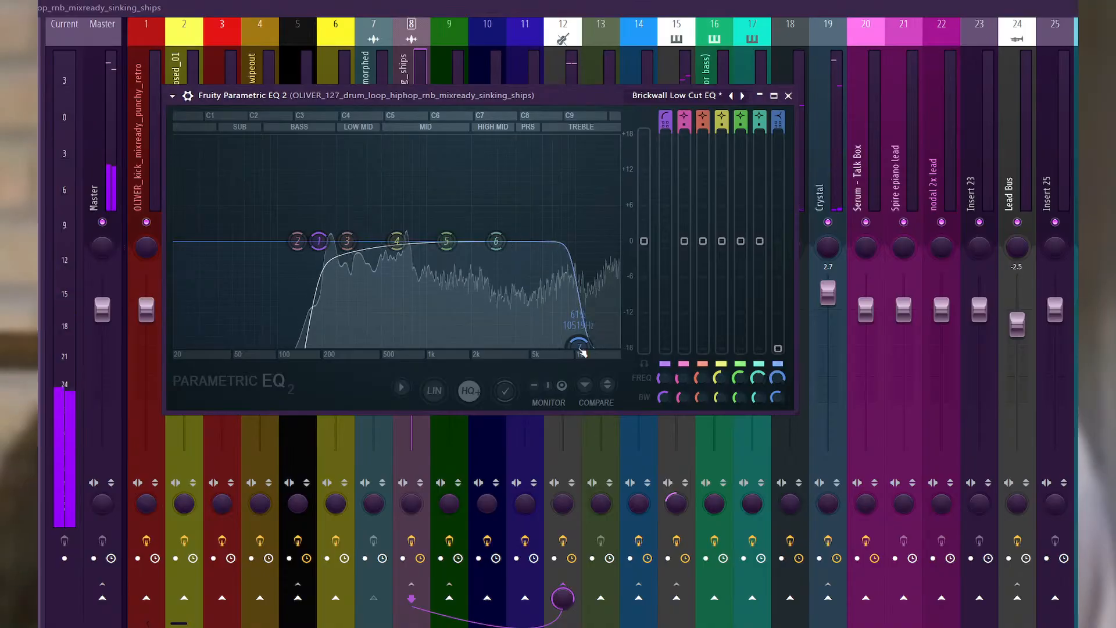
Place an empty Pattern 1 clip on the Playlist track below the percussion loop, stretch it past bar 7, and open the pattern.
key(F6)
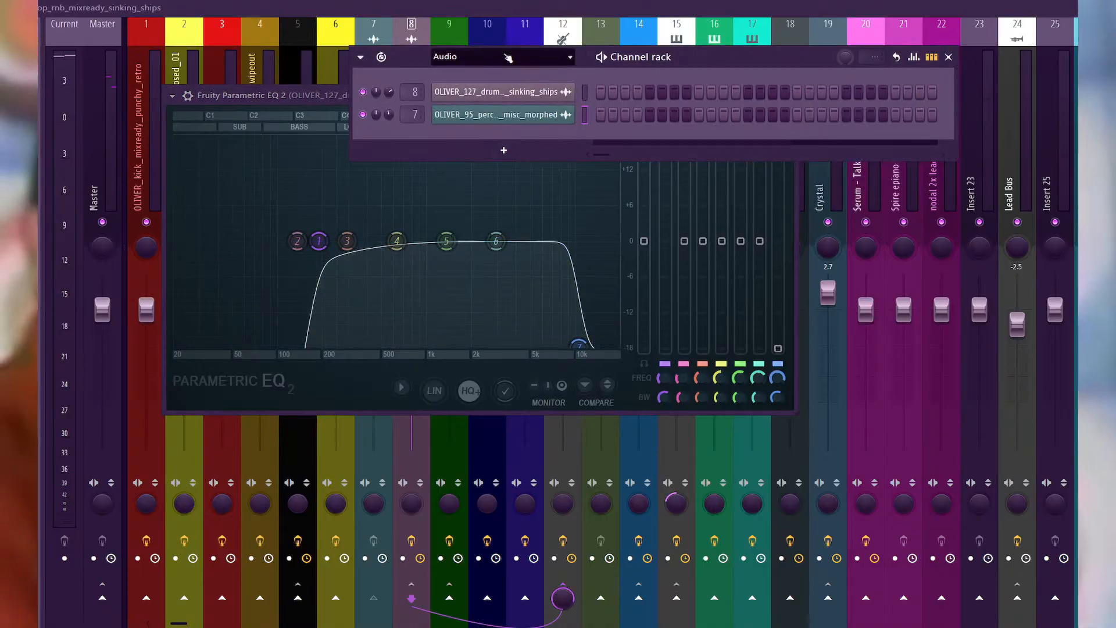
key(F5)
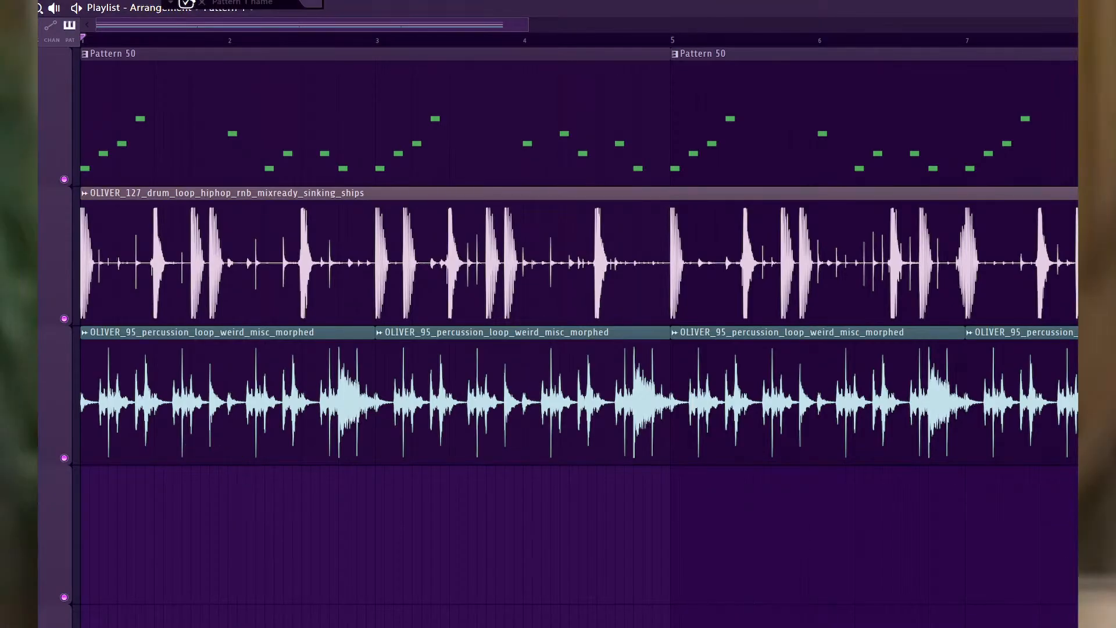
click(179, 516)
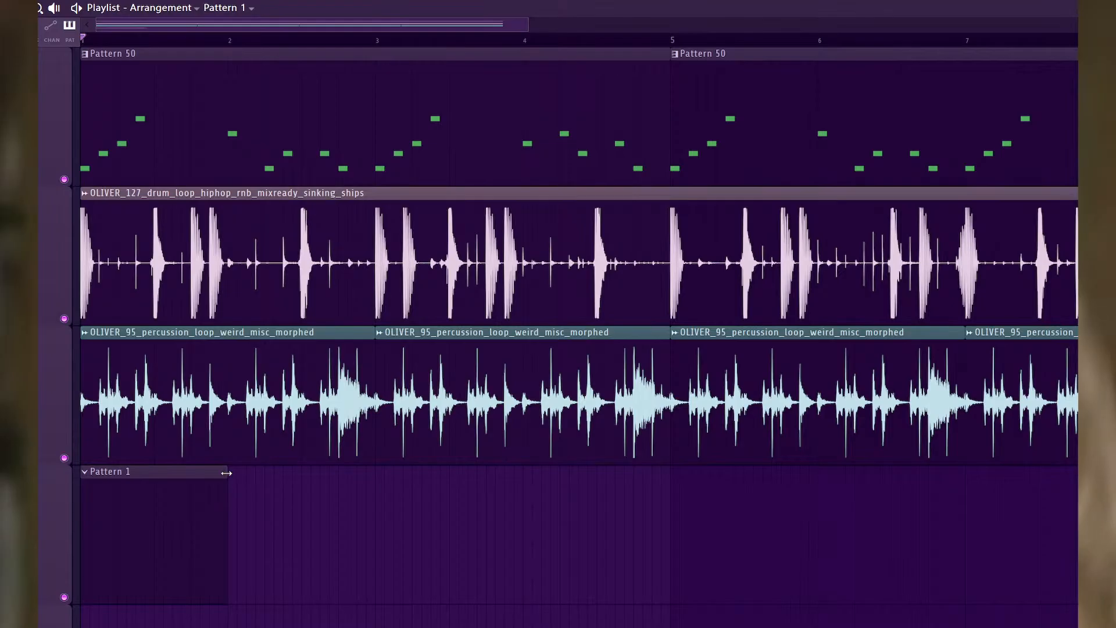
drag(226, 472, 1069, 504)
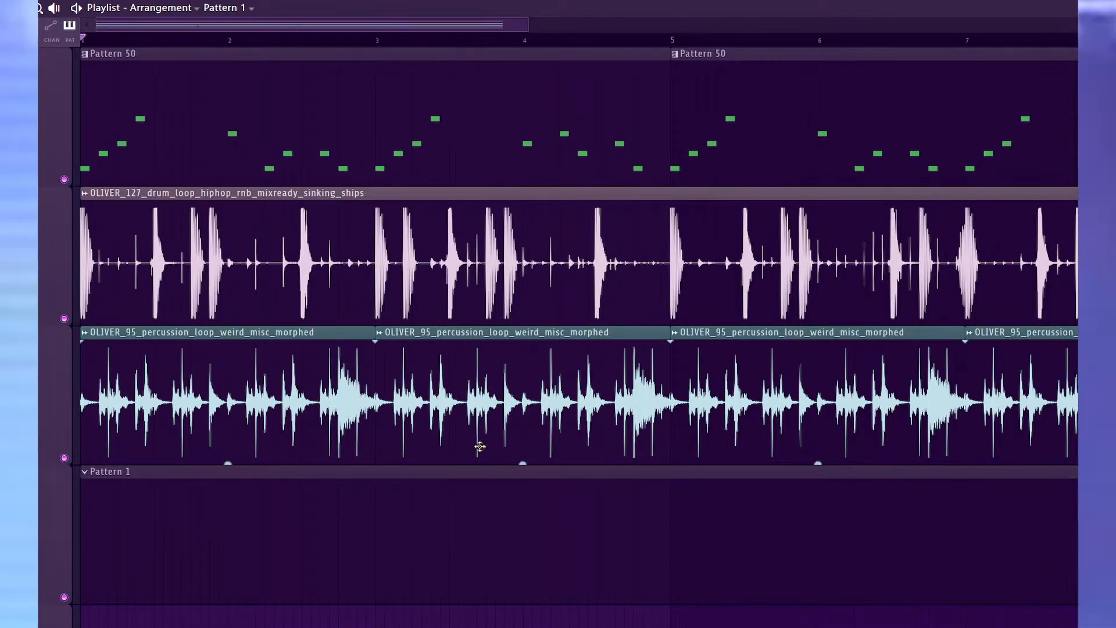
double_click(121, 525)
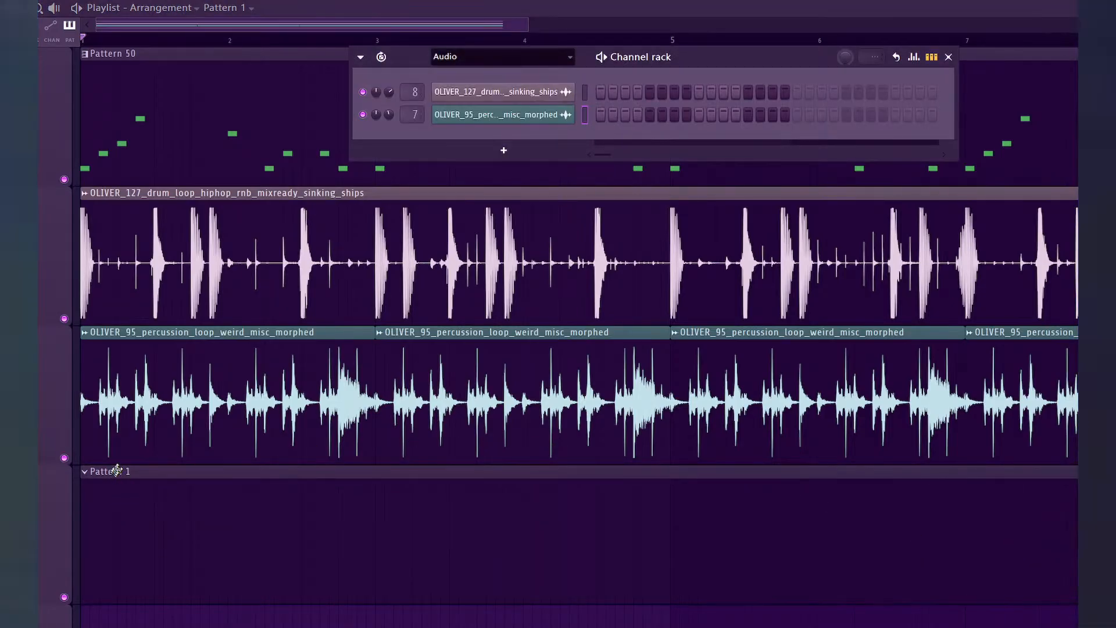
Record a live frequency sweep of the drum loop EQ's high-cut band as automation in Pattern 1.
key(F9)
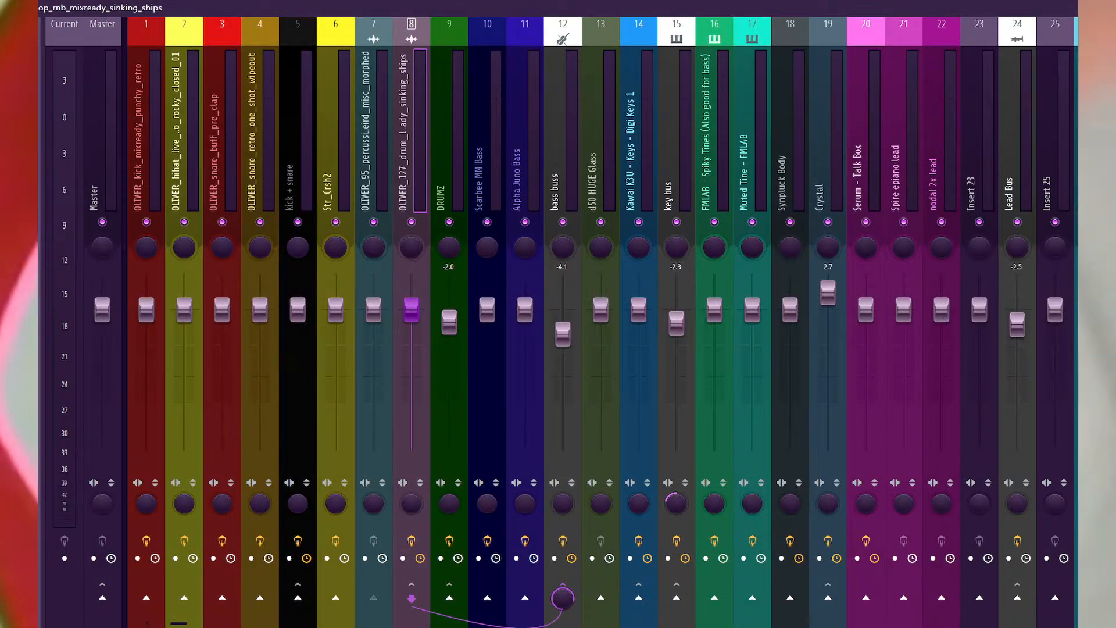
key(r)
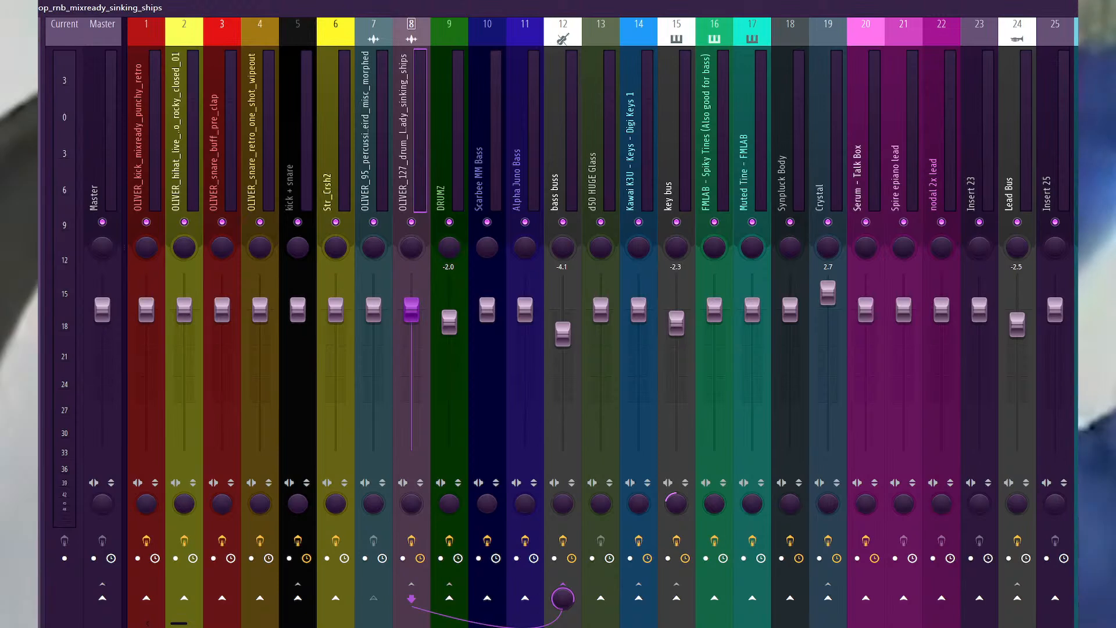
click(377, 76)
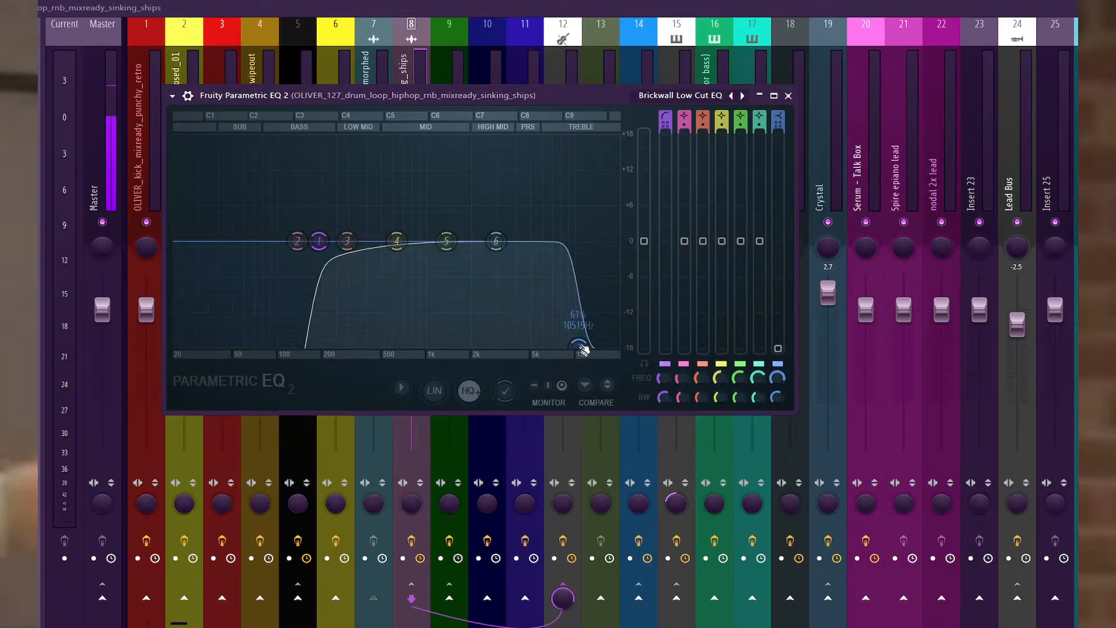
drag(578, 346, 514, 345)
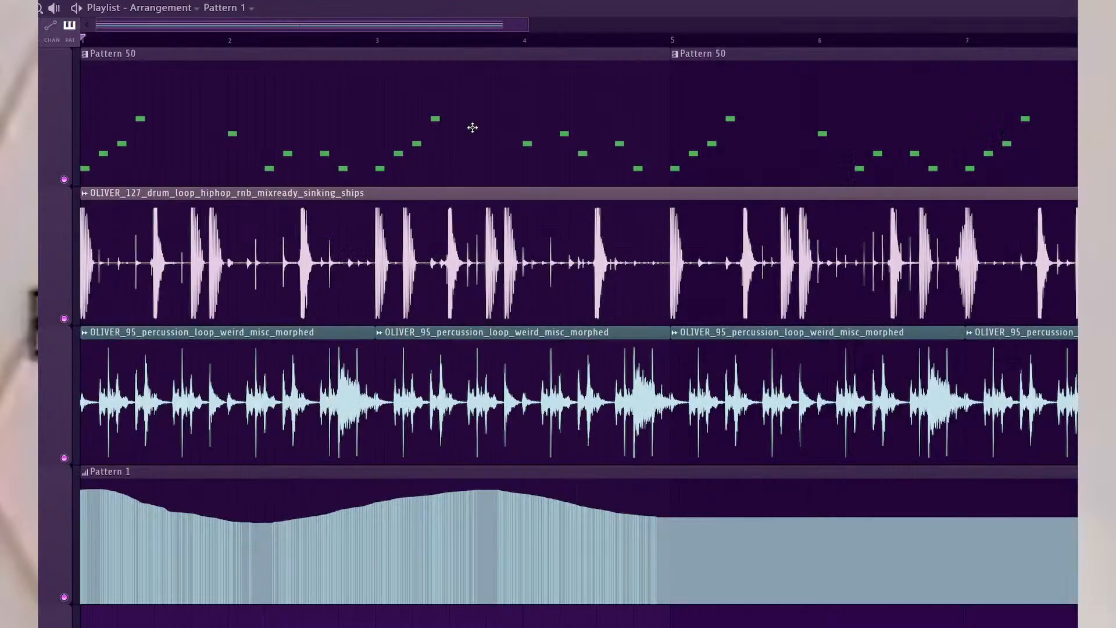
Play the recorded automation, slice the Pattern 1 clip at bar 5, and delete the part after the cut.
key(space)
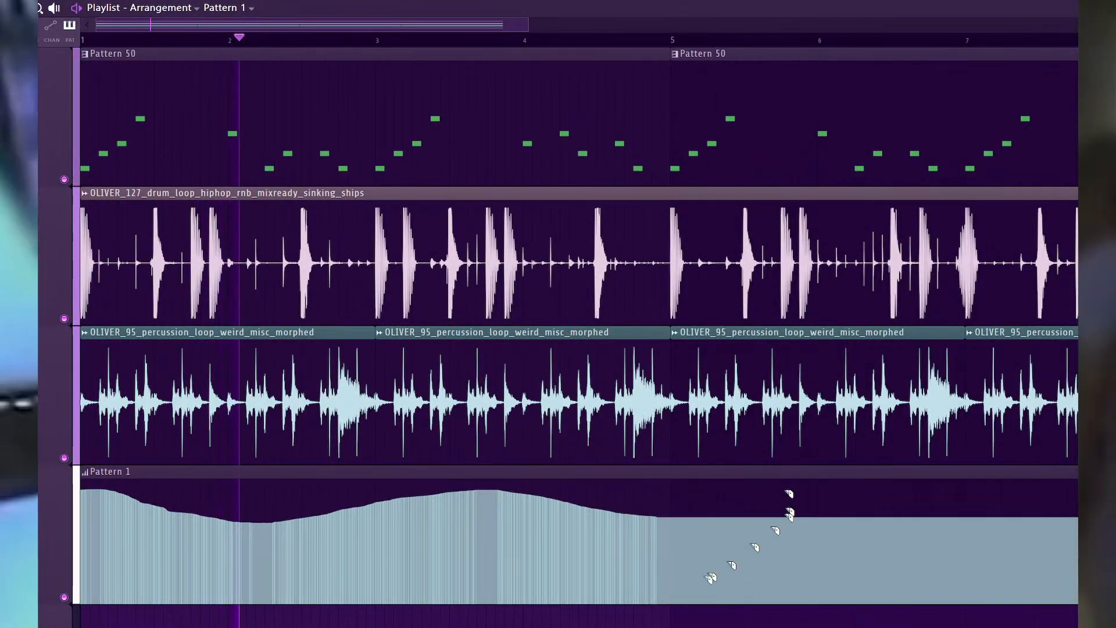
scroll(713, 601, down, 2)
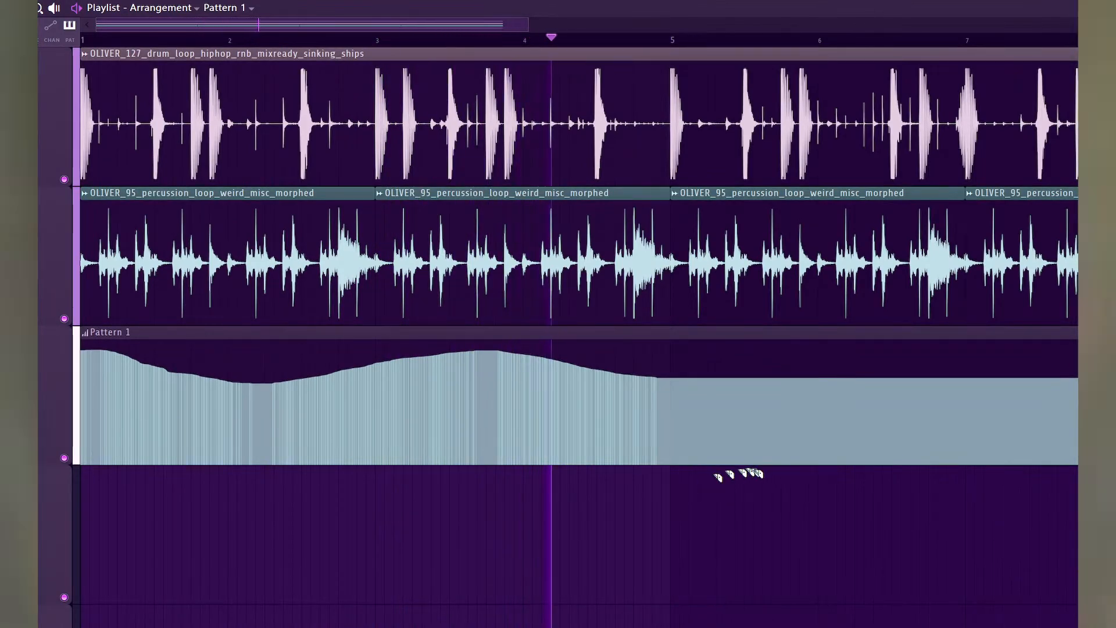
key(space)
drag(677, 475, 677, 387)
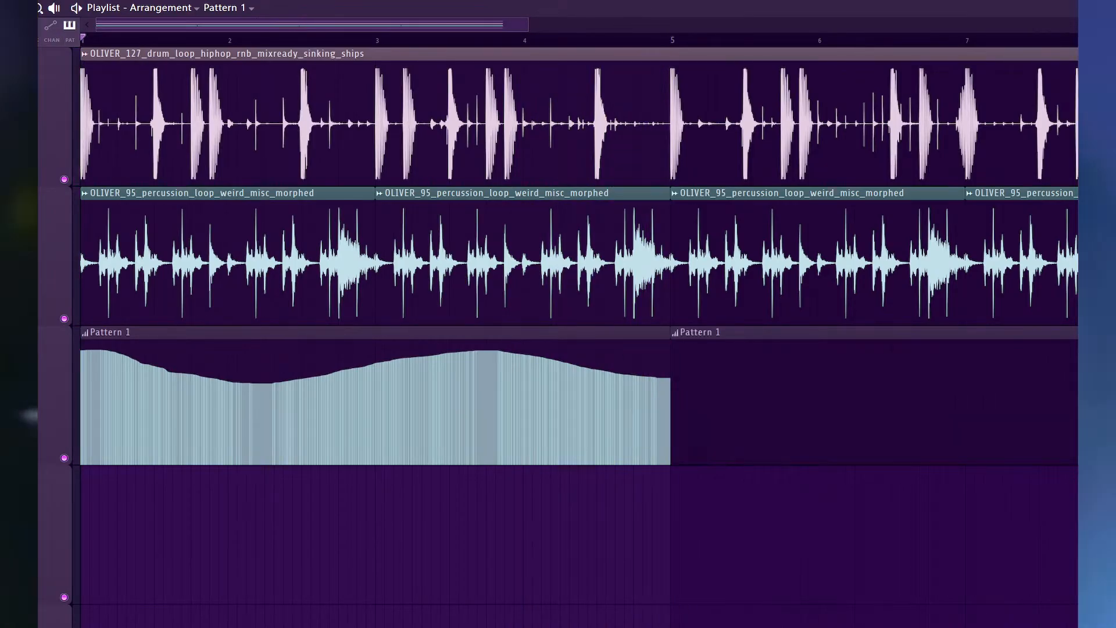
right_click(842, 382)
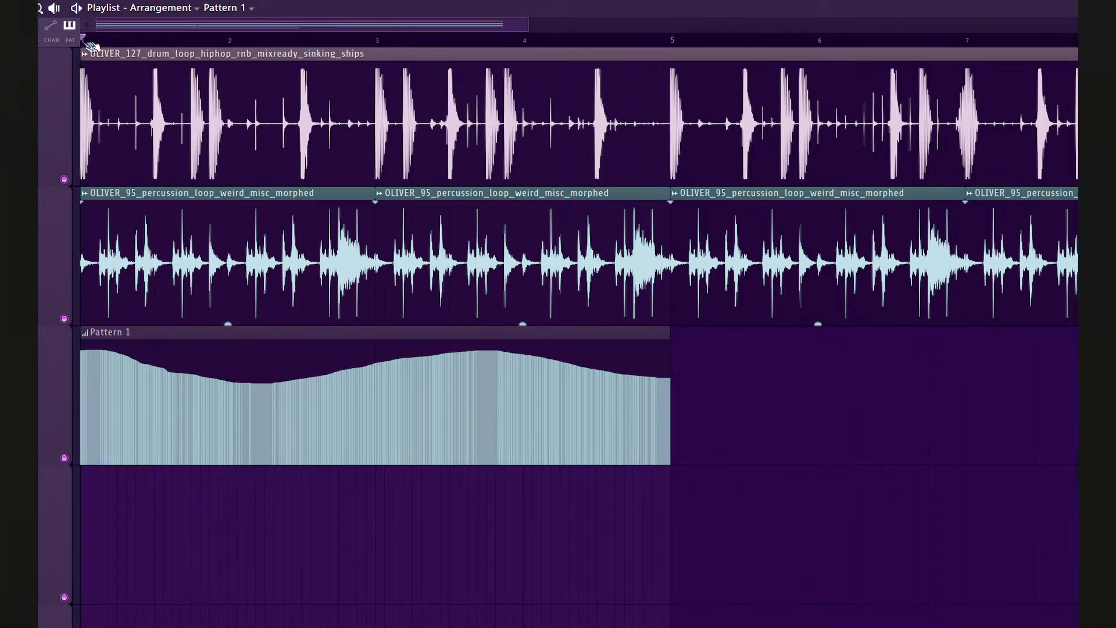
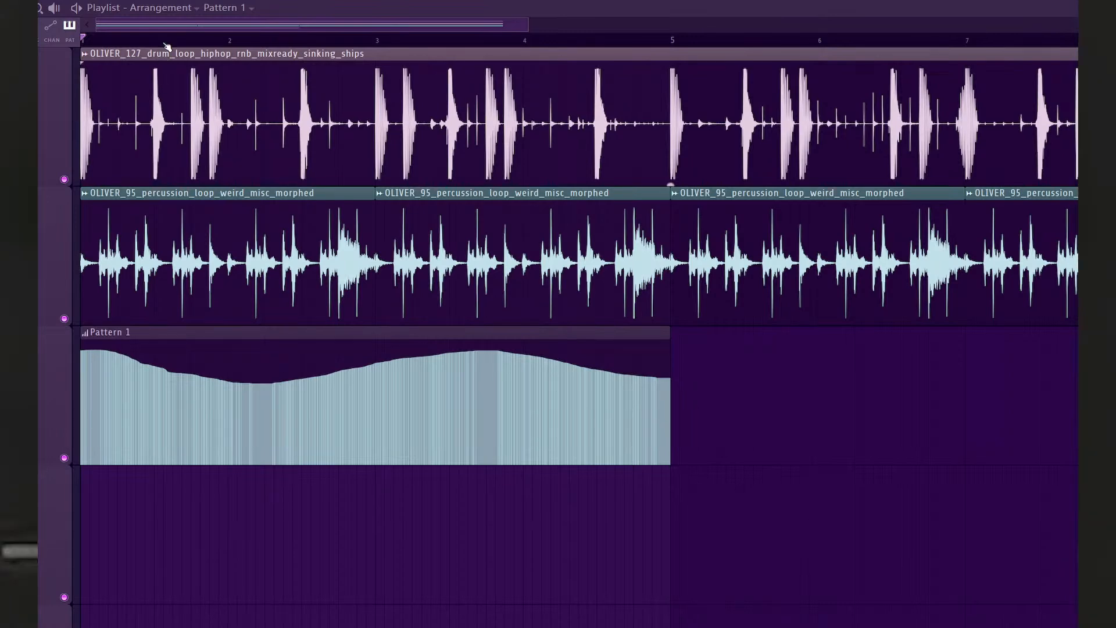
Audition the morphed drum and percussion loops with the recorded EQ sweep.
key(space)
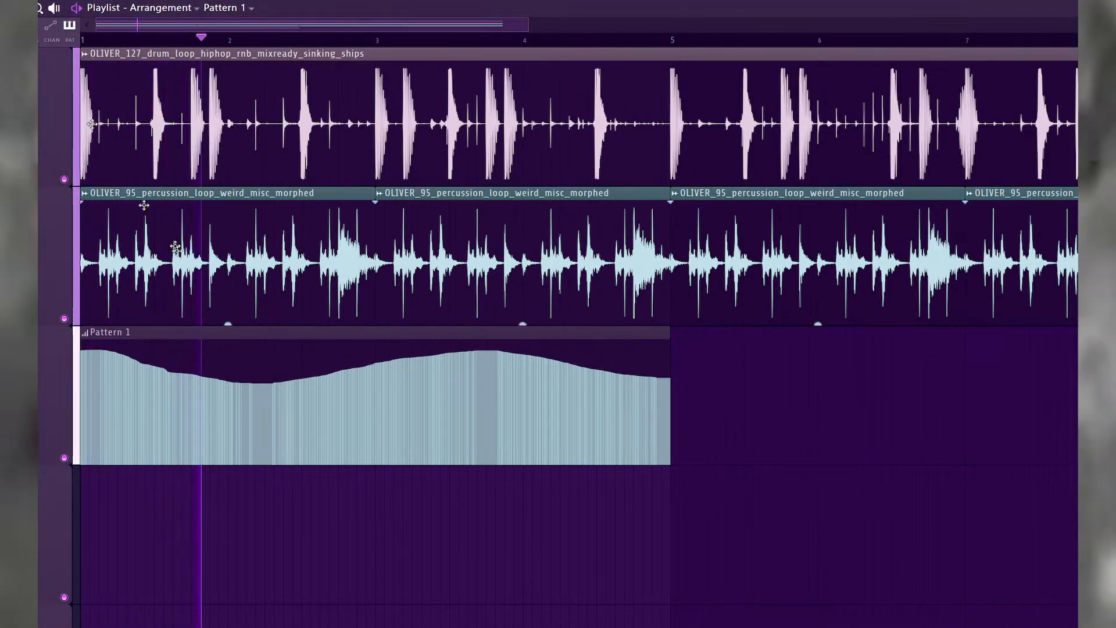
scroll(175, 247, up, 2)
scroll(175, 247, down, 4)
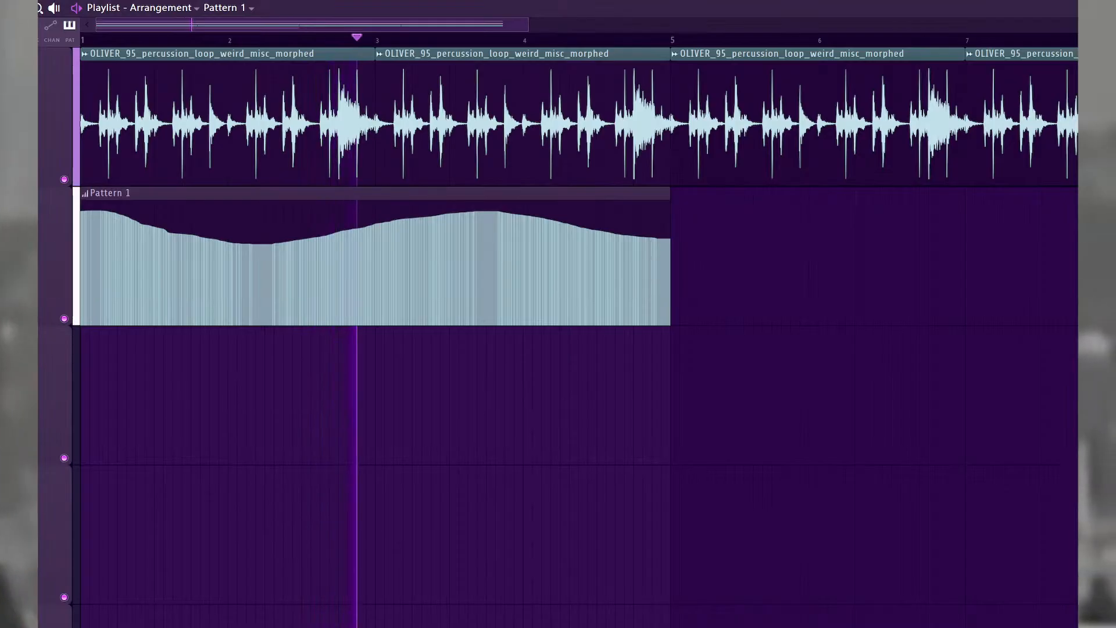
scroll(61, 341, up, 2)
key(space)
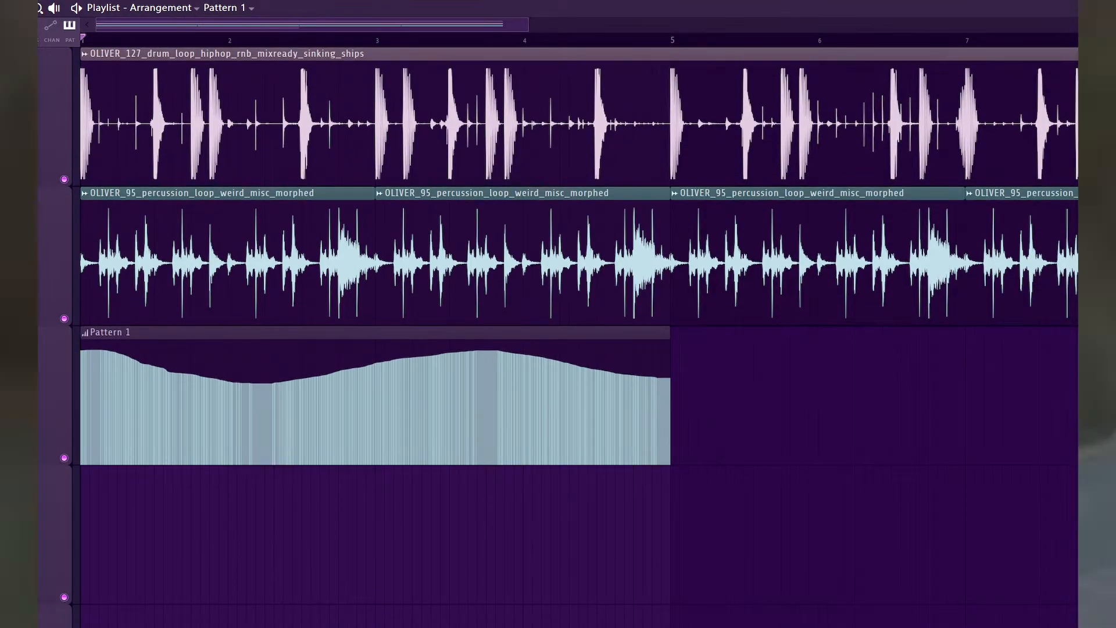
Replace the percussion loop clips with OLIVER_65_drum_loop_future_steel_clankerz and play the arrangement.
drag(50, 273, 113, 230)
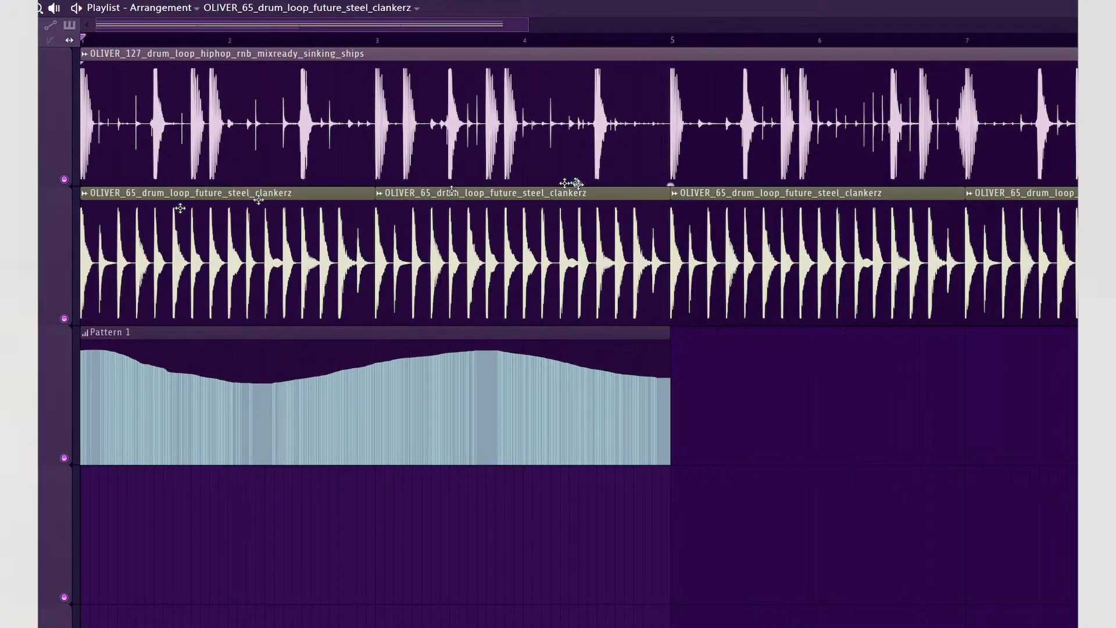
key(space)
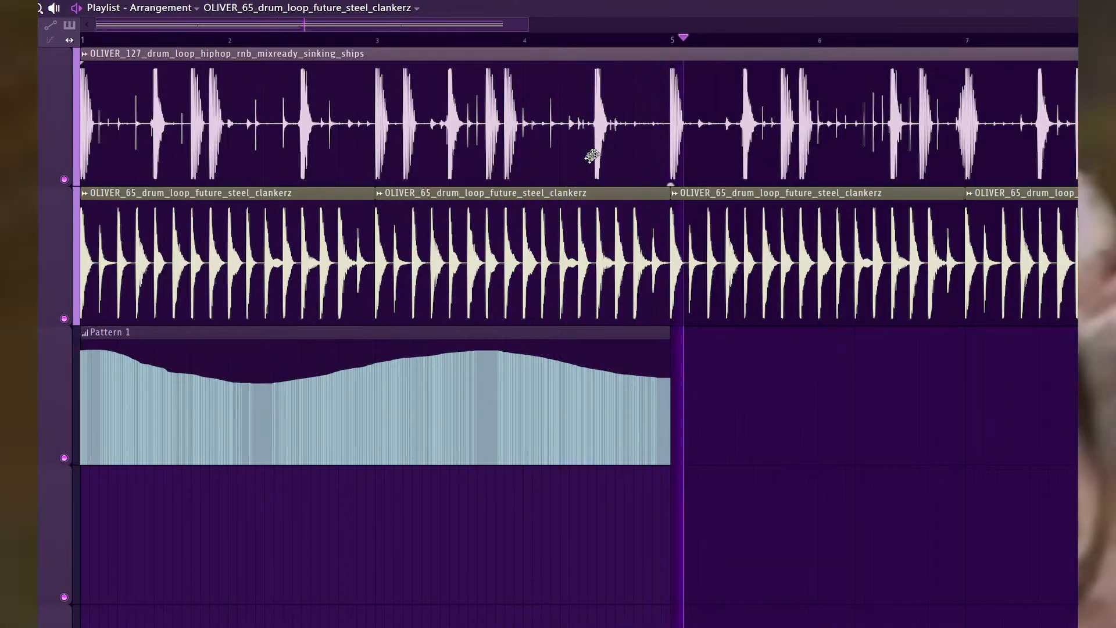
Add Fruity Limiter to the drum loop's mixer insert 8 during playback and close its window.
key(F9)
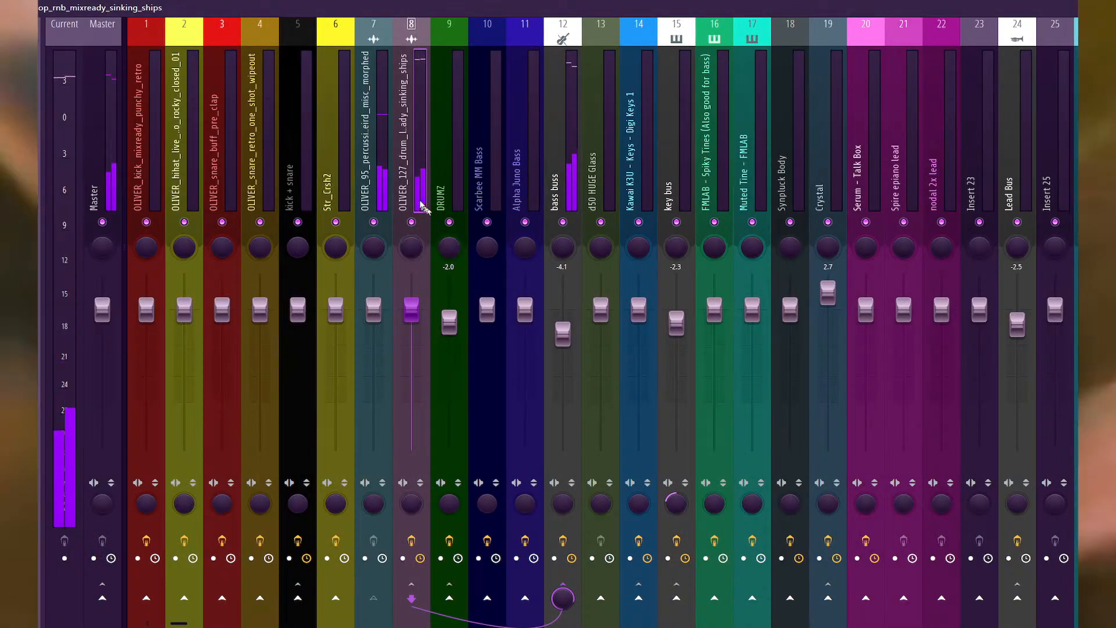
click(39, 161)
mouse_move(42, 165)
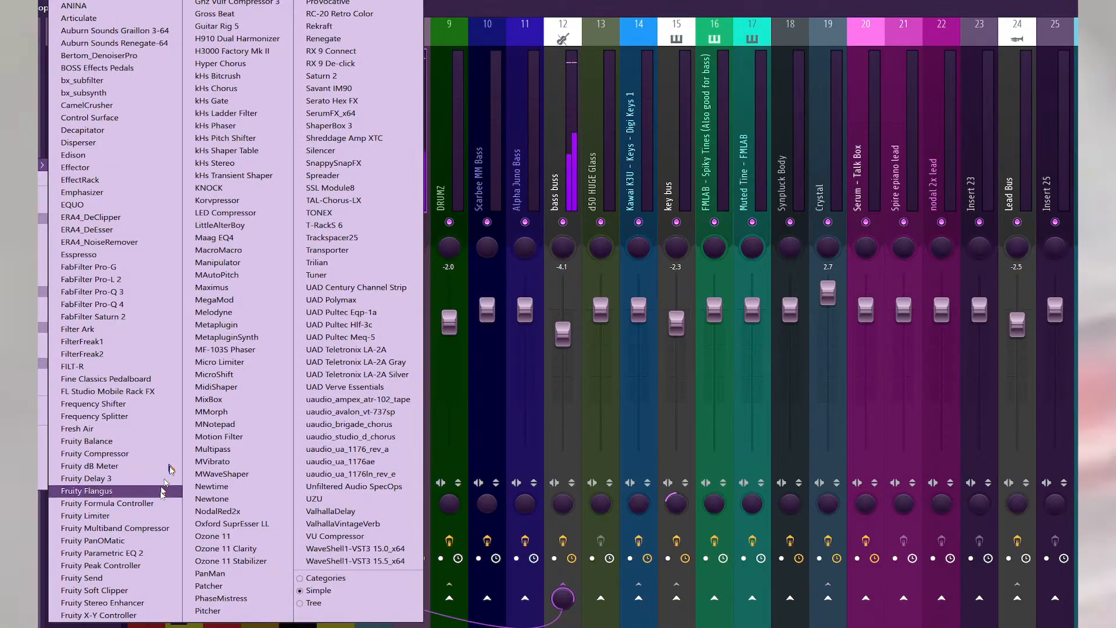
click(157, 516)
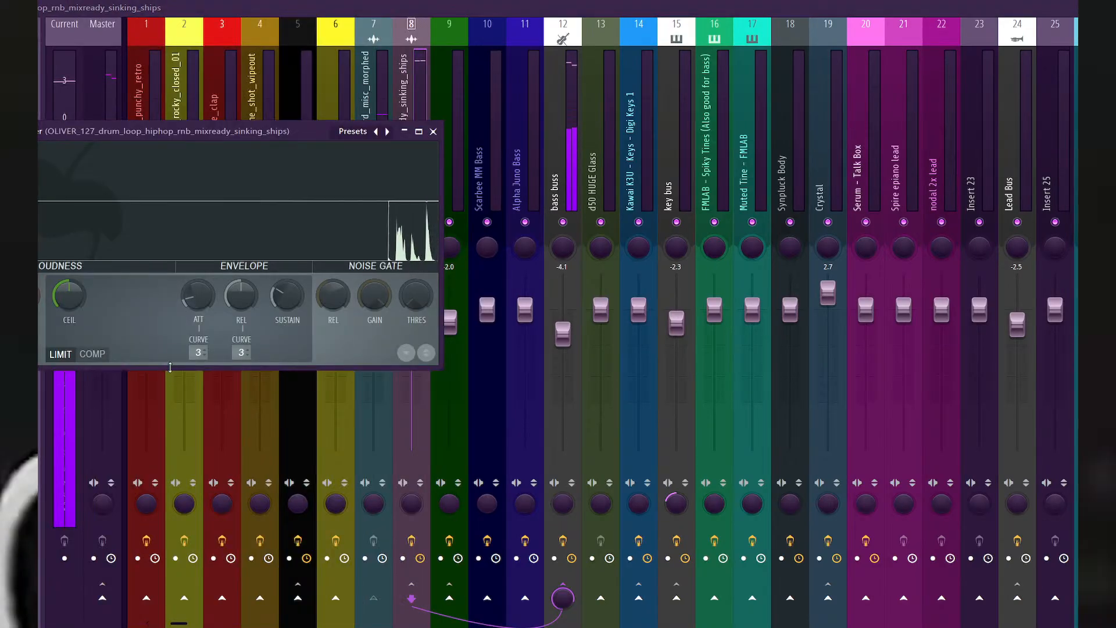
click(433, 132)
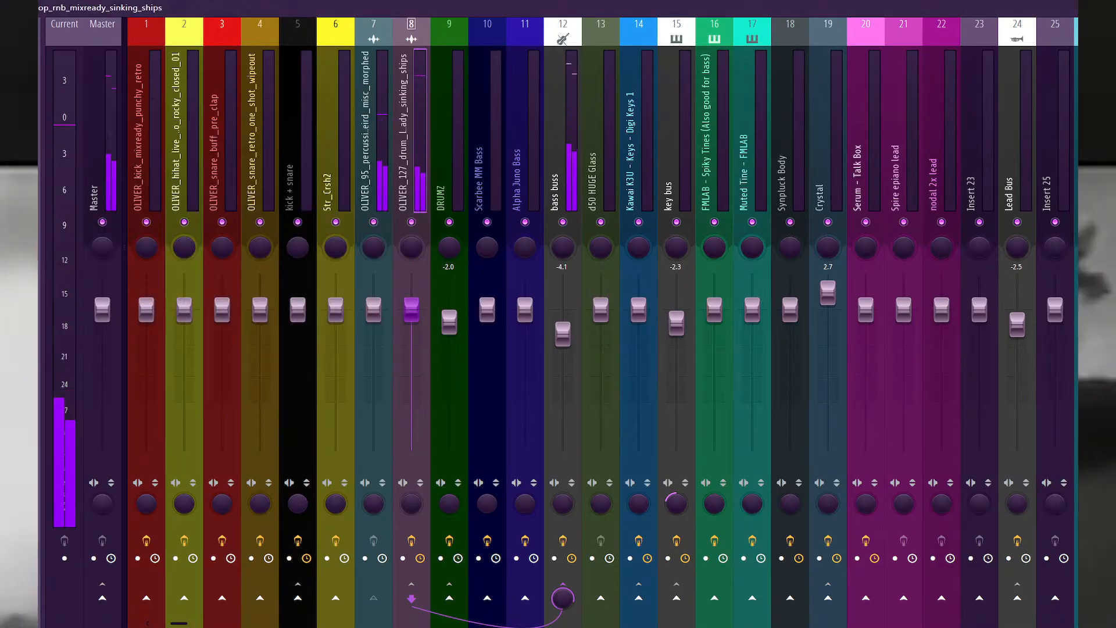
Stop playback and place a second Pattern 1 automation clip at bar 5 of the Playlist.
key(F6)
key(F5)
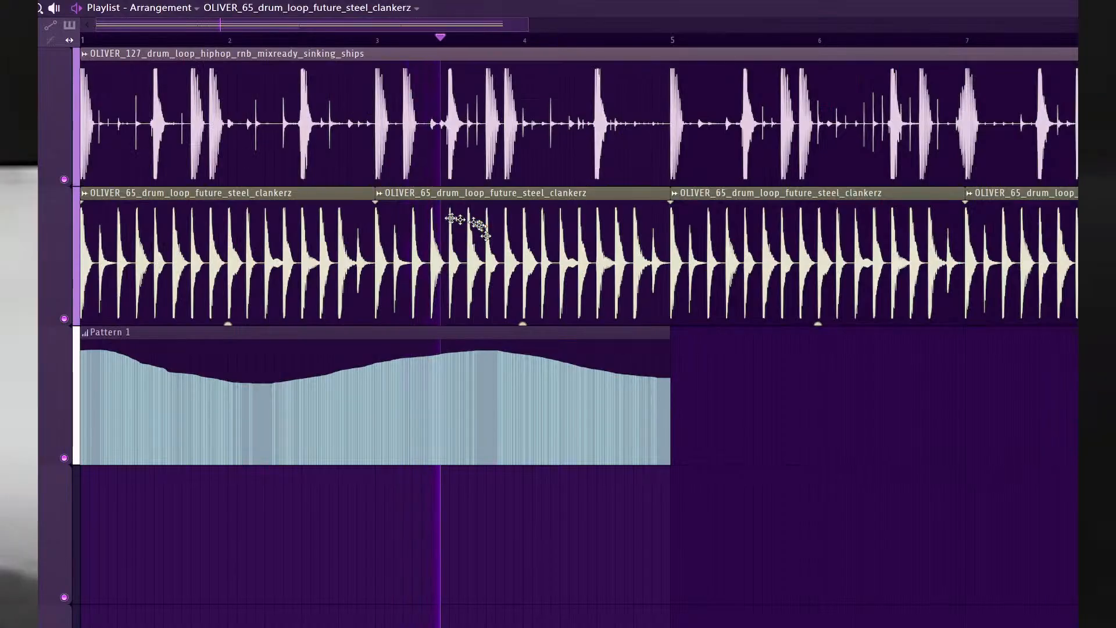
key(space)
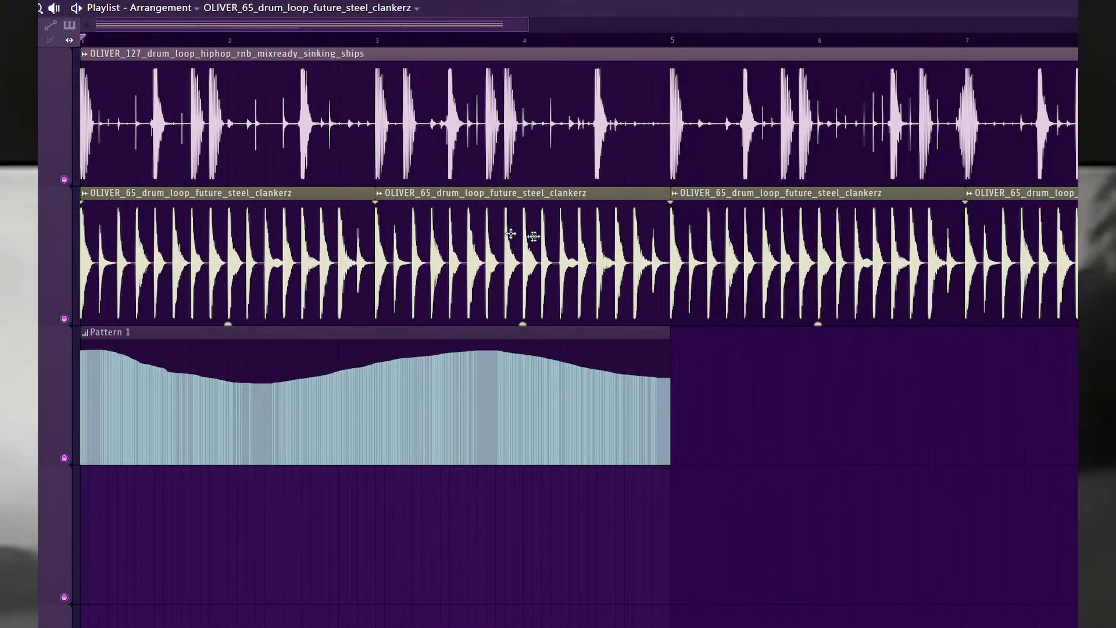
click(647, 349)
click(696, 346)
drag(762, 332, 734, 332)
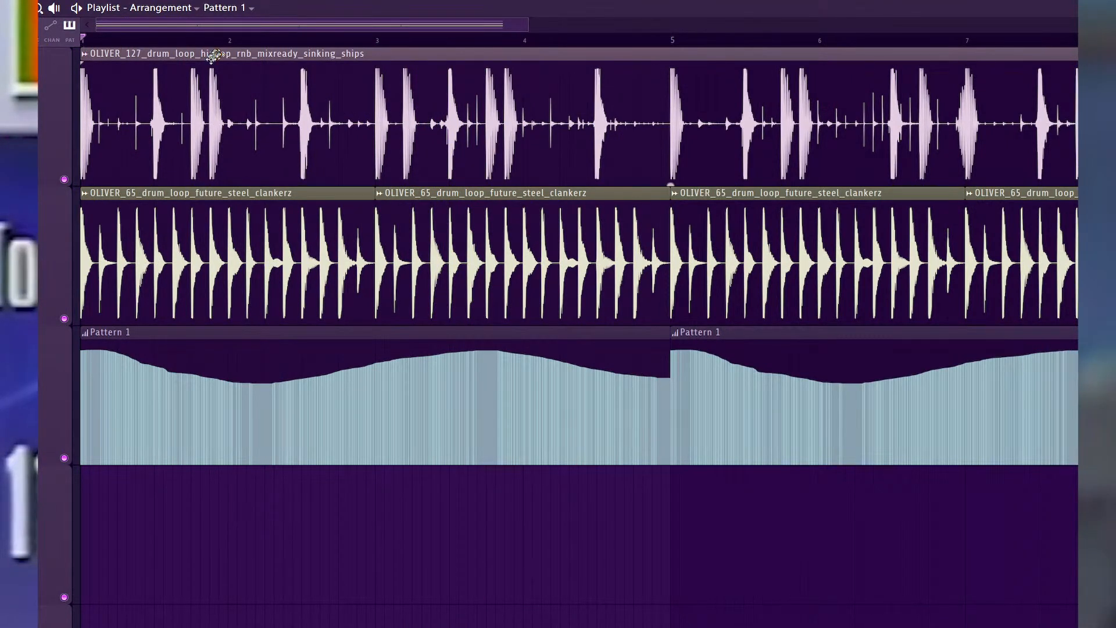
Play the bell pattern together with the morphed loops, stop, and run the project-wide plugins command.
scroll(214, 55, up, 2)
key(space)
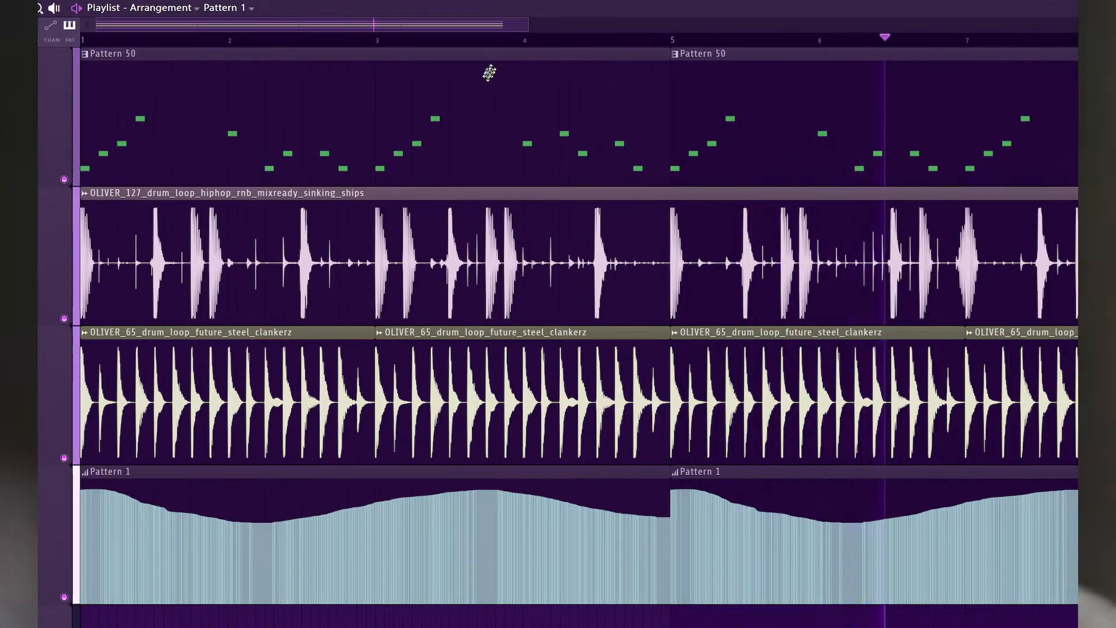
key(space)
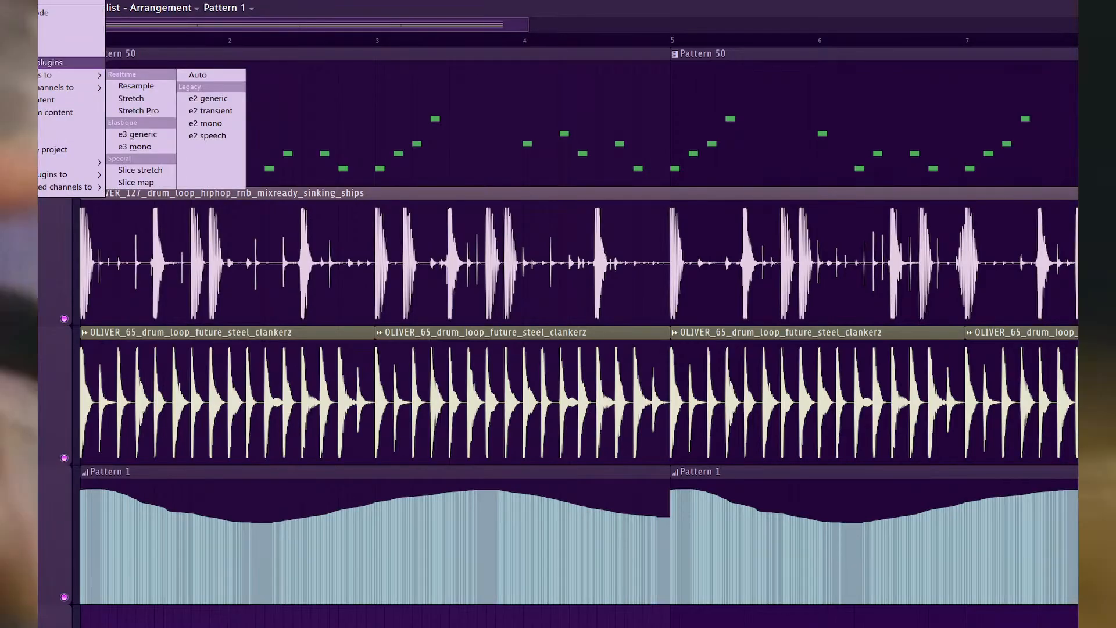
click(48, 63)
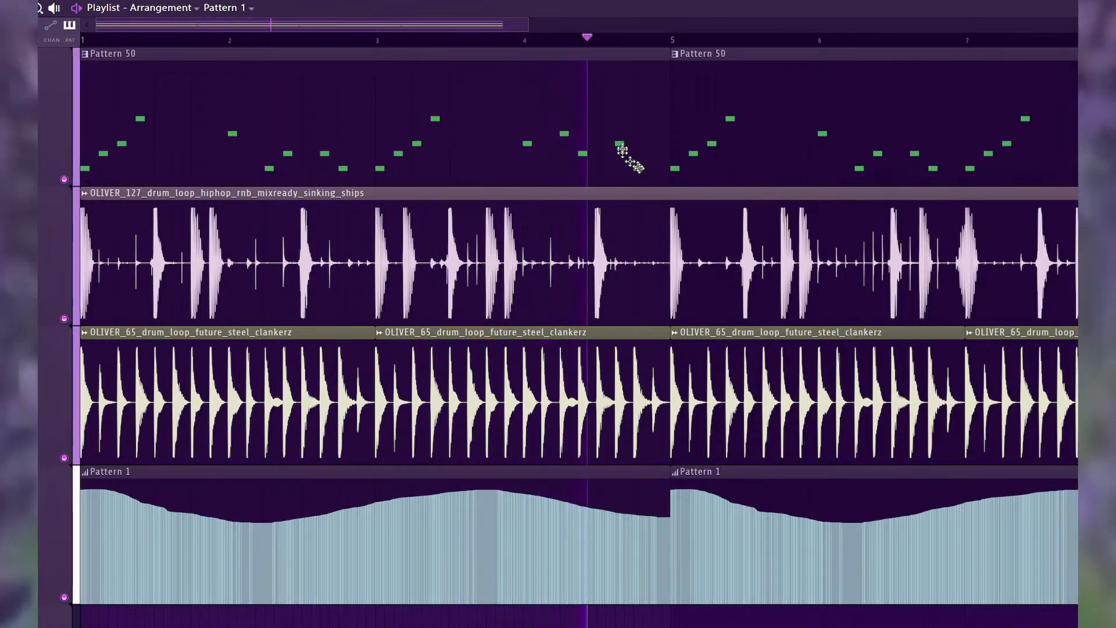
Move the key bus mixer track to insert 19, directly after the Crystal track.
key(F6)
click(587, 93)
key(F9)
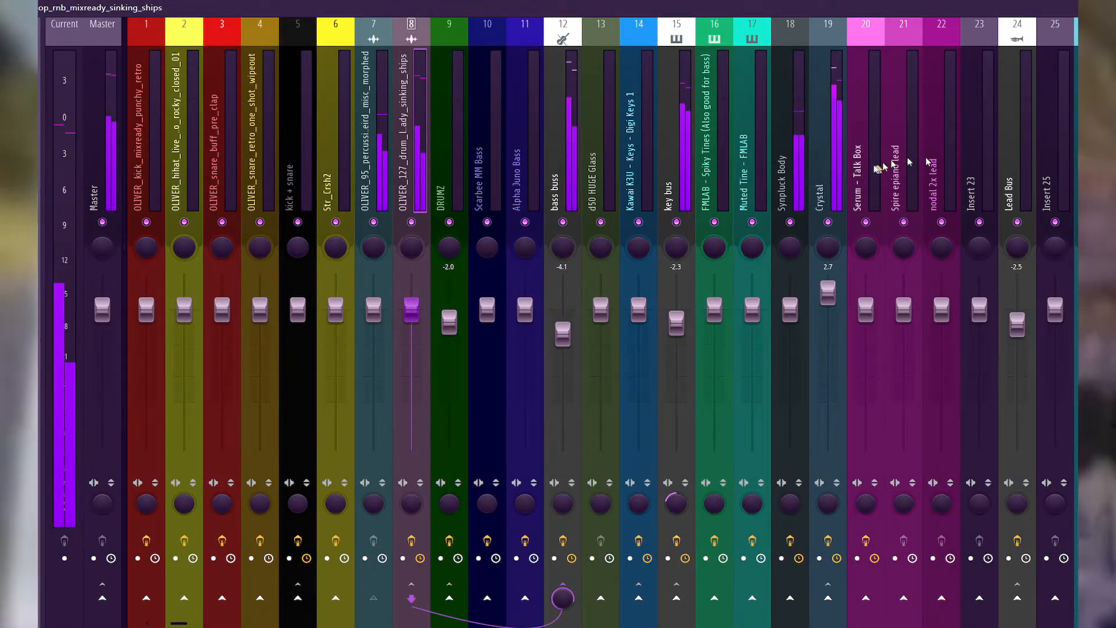
click(824, 178)
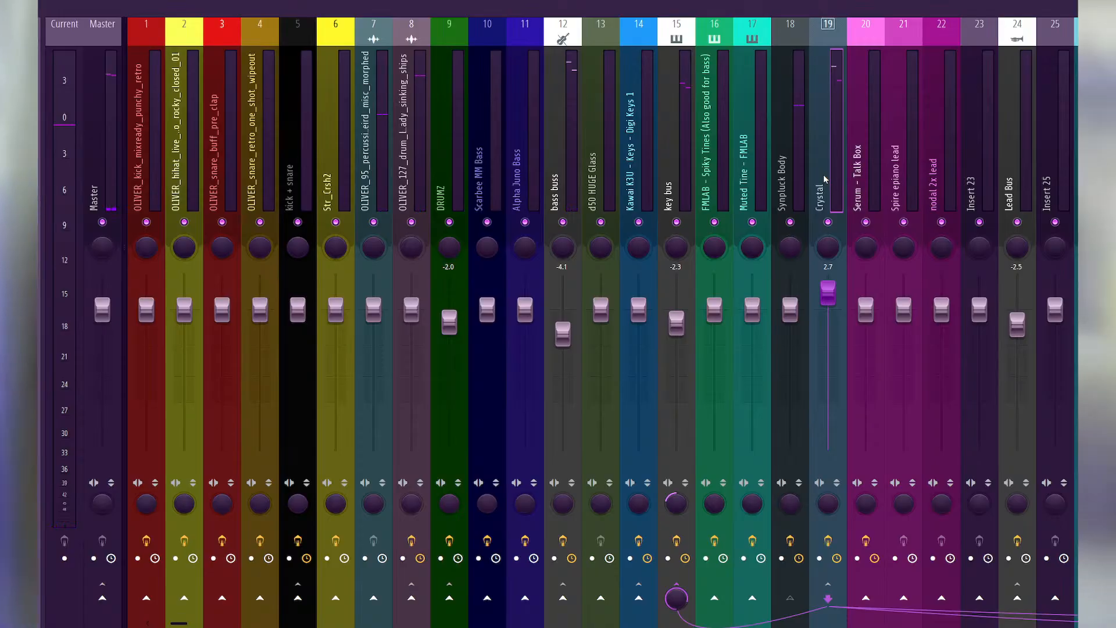
click(674, 170)
scroll(674, 171, down, 4)
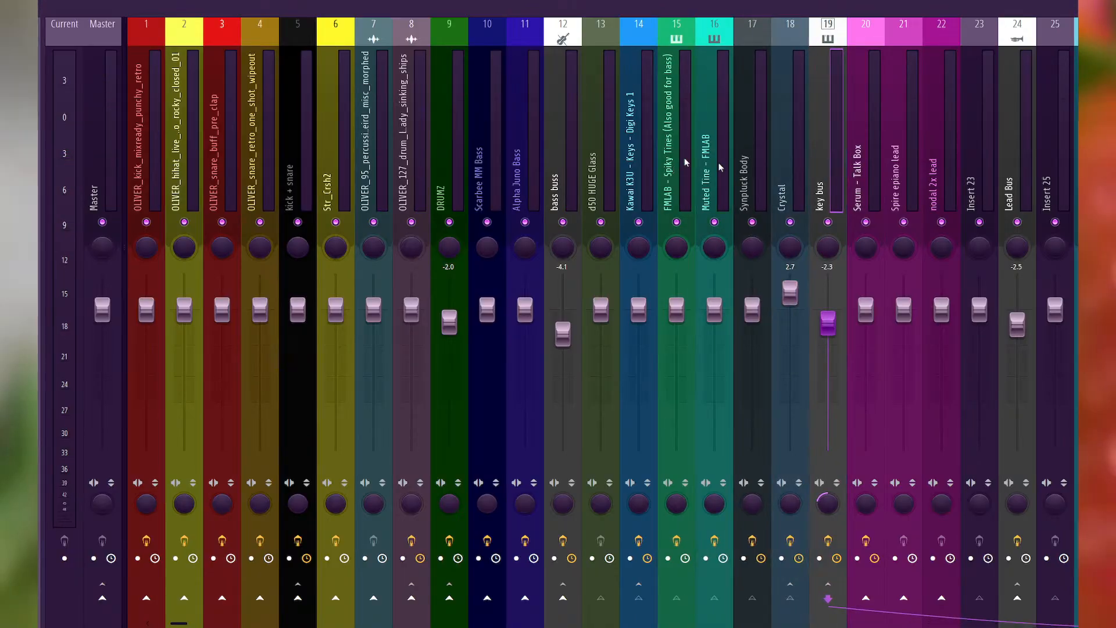
click(798, 170)
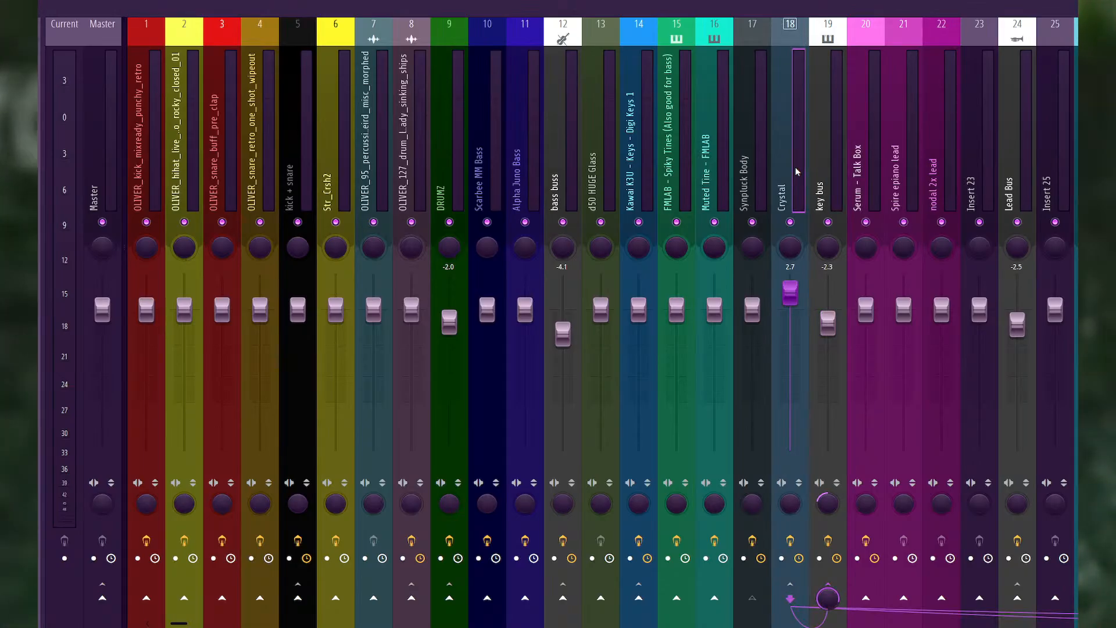
click(834, 180)
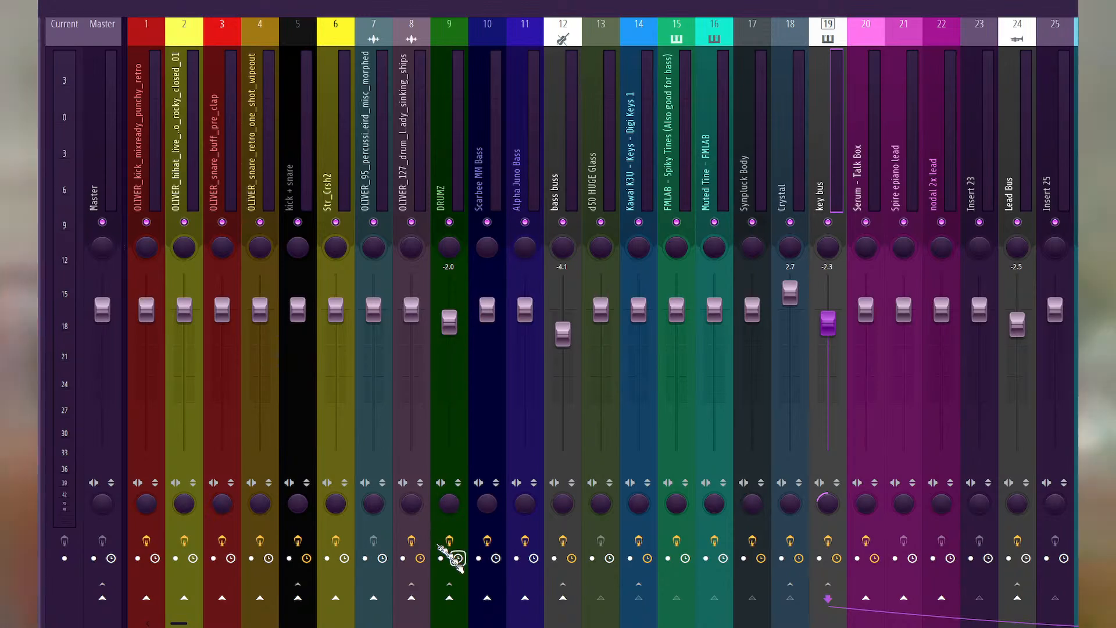
Sidechain the key bus to the drum loop's mixer insert 8 and select that insert.
right_click(418, 599)
click(449, 605)
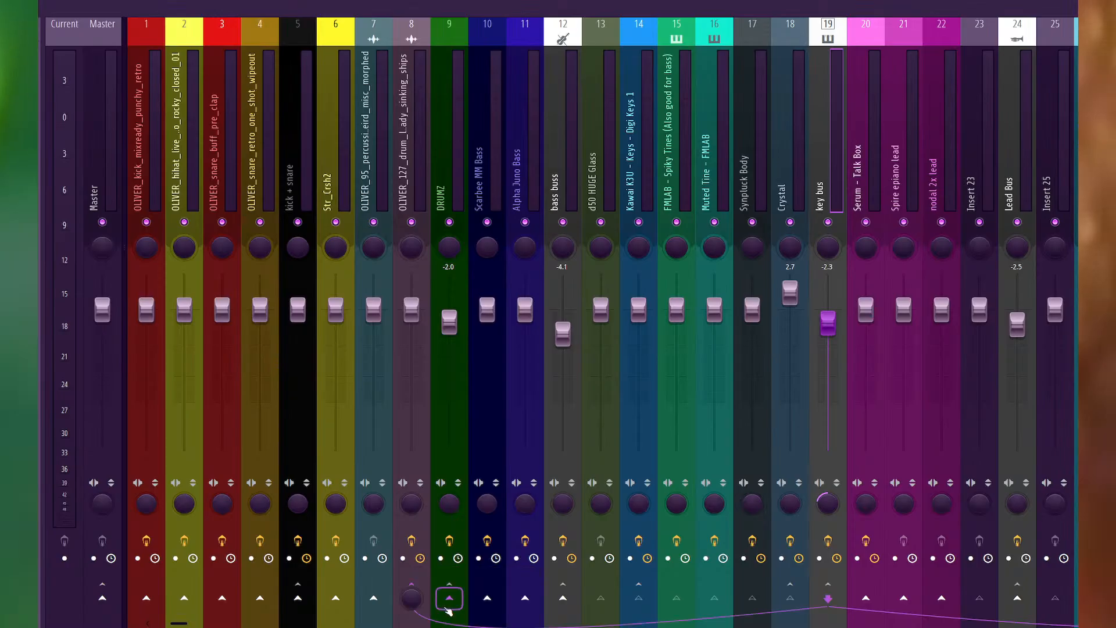
click(419, 169)
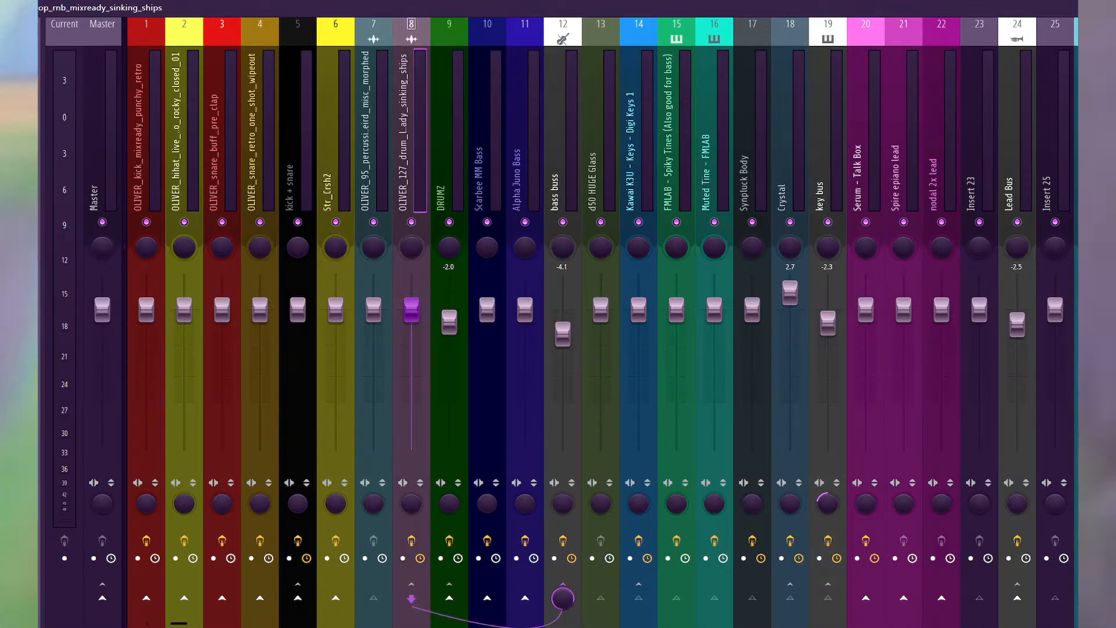
Load Trackspacer25 on the drum loop's insert 8 and check its sidechain input in the wrapper's processing settings.
click(41, 181)
mouse_move(42, 188)
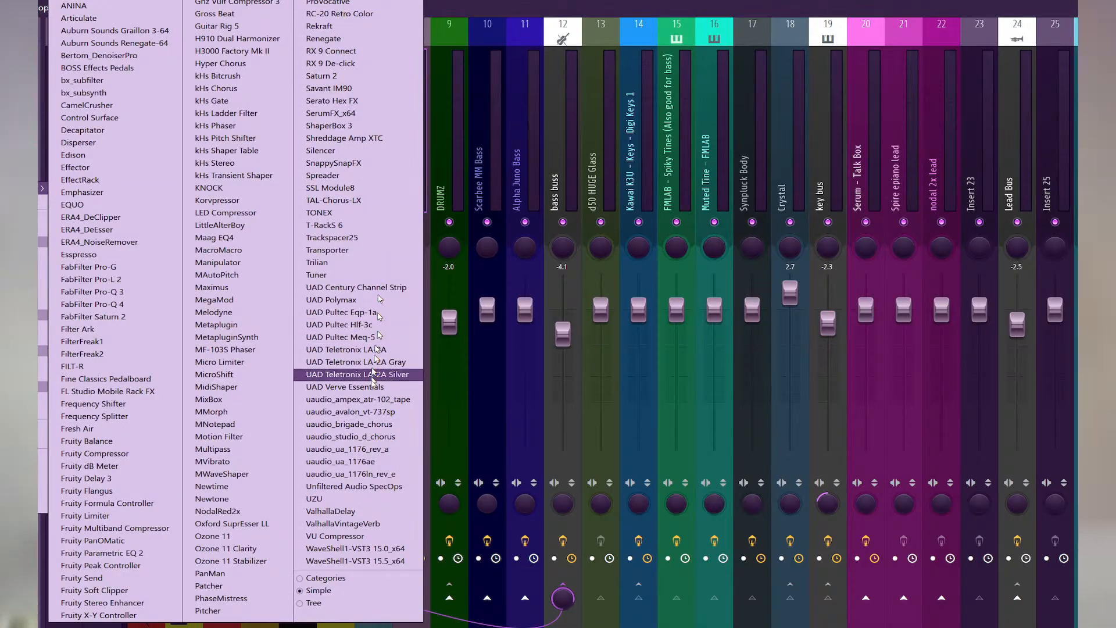
click(356, 239)
click(41, 182)
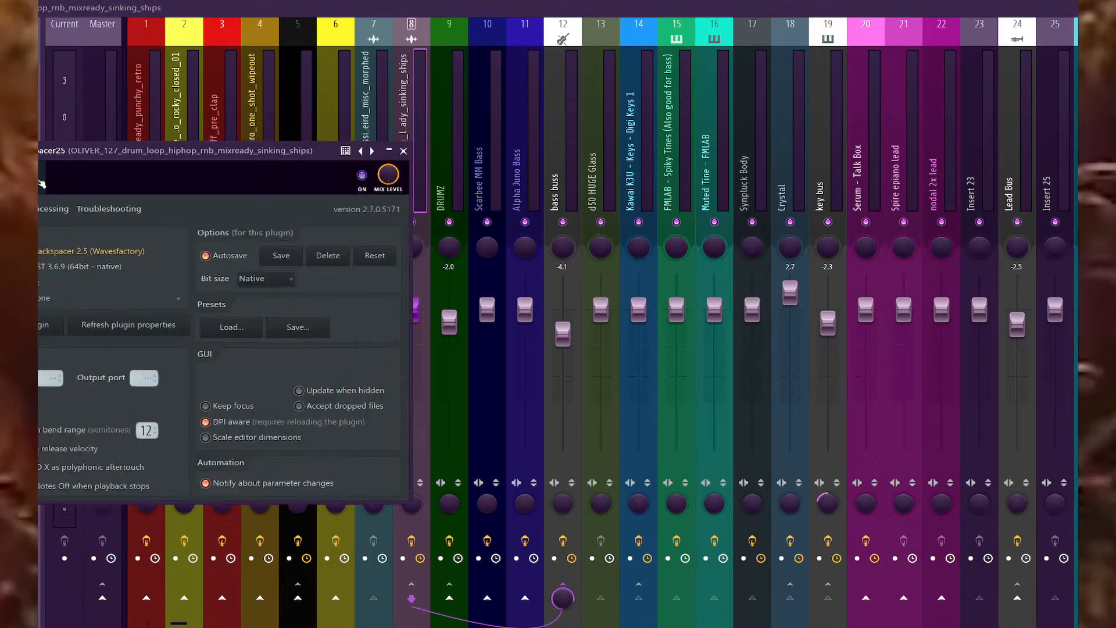
click(54, 208)
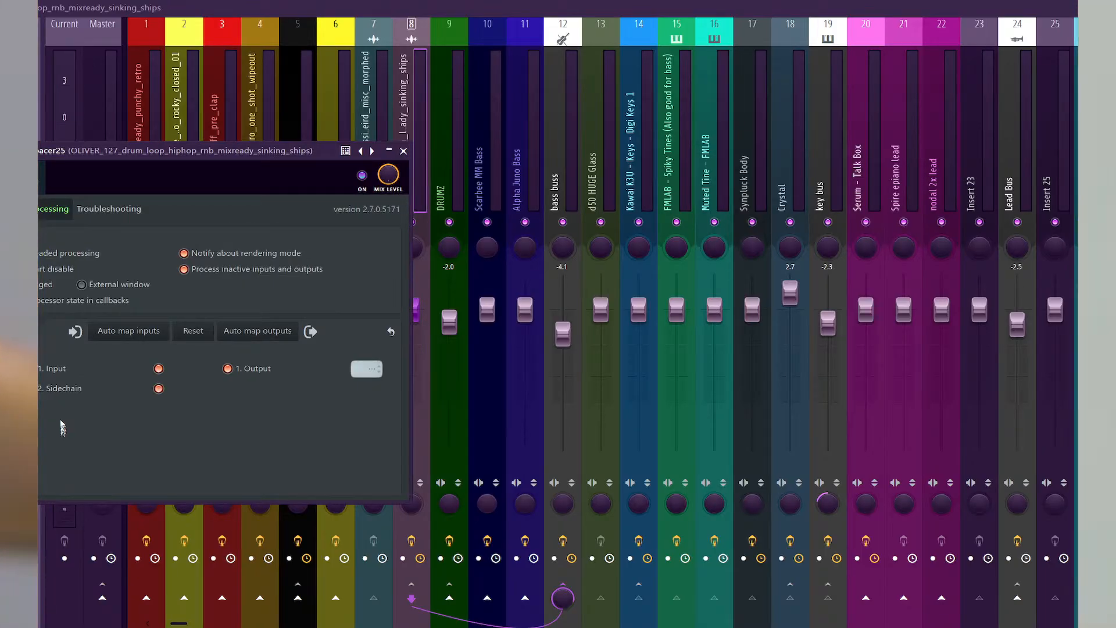
click(41, 182)
During playback, raise Trackspacer's low-cut, lower its high-cut and set its Amount slightly below halfway, and close the plugin.
key(space)
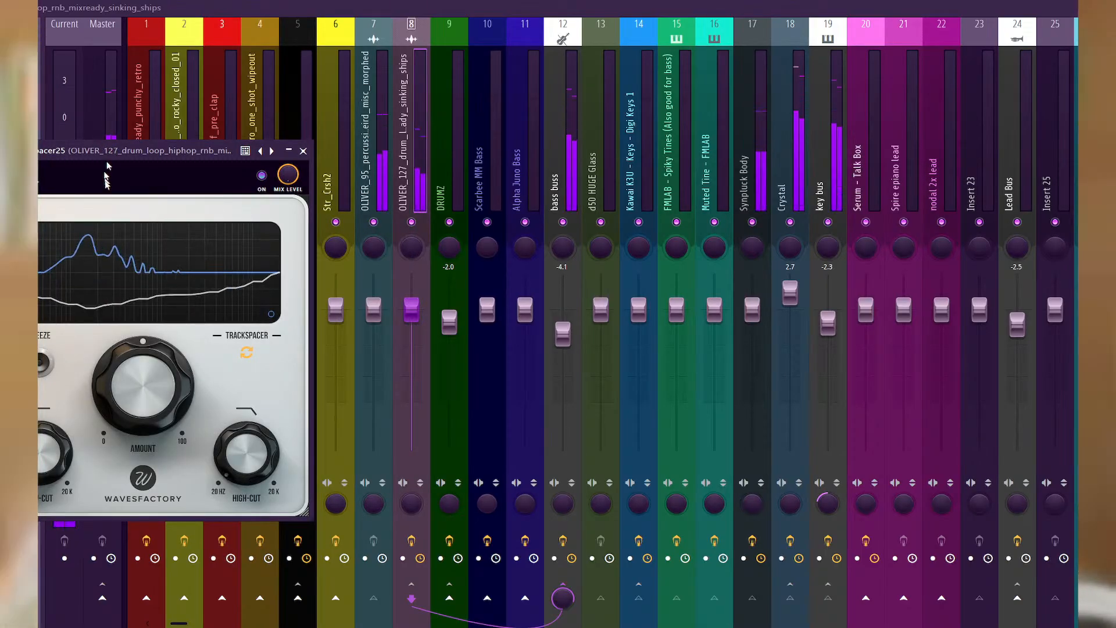
mouse_move(46, 470)
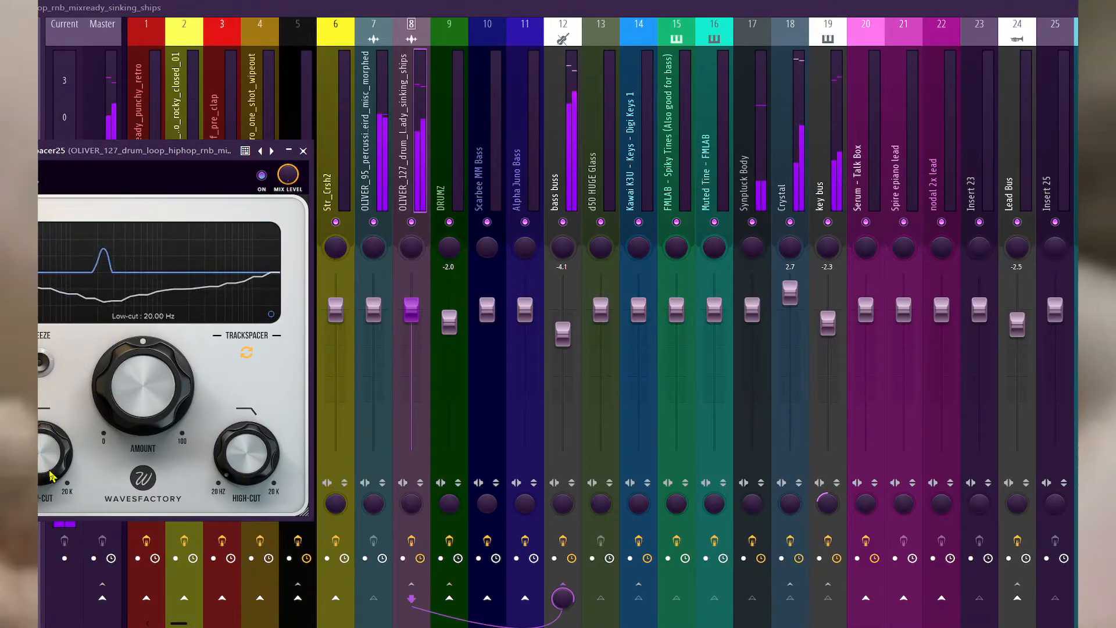
drag(60, 477, 40, 433)
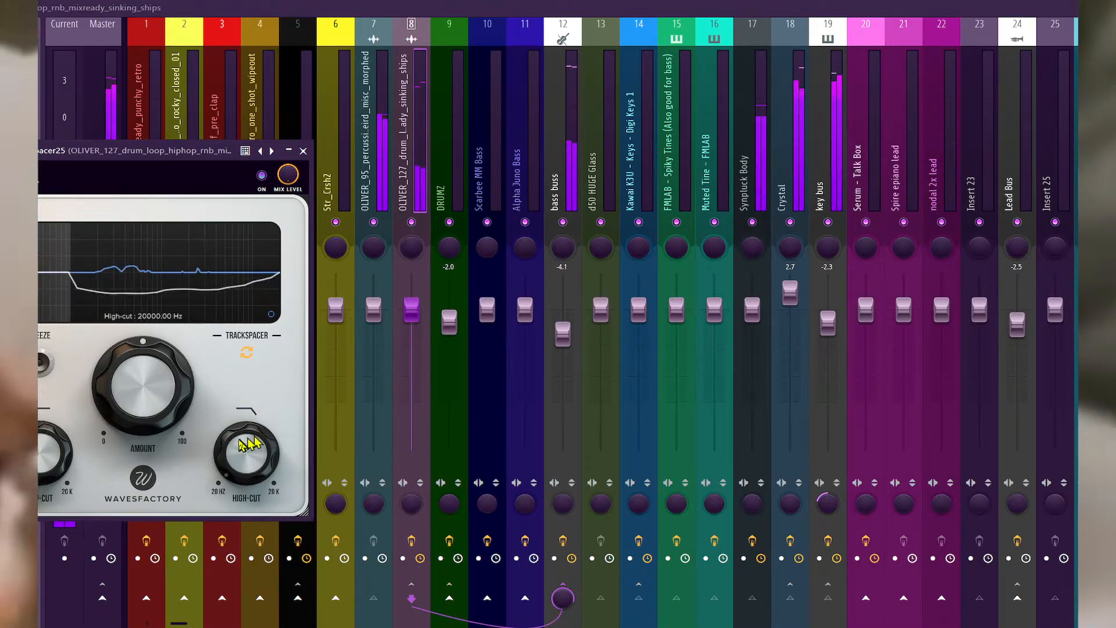
drag(168, 388, 138, 429)
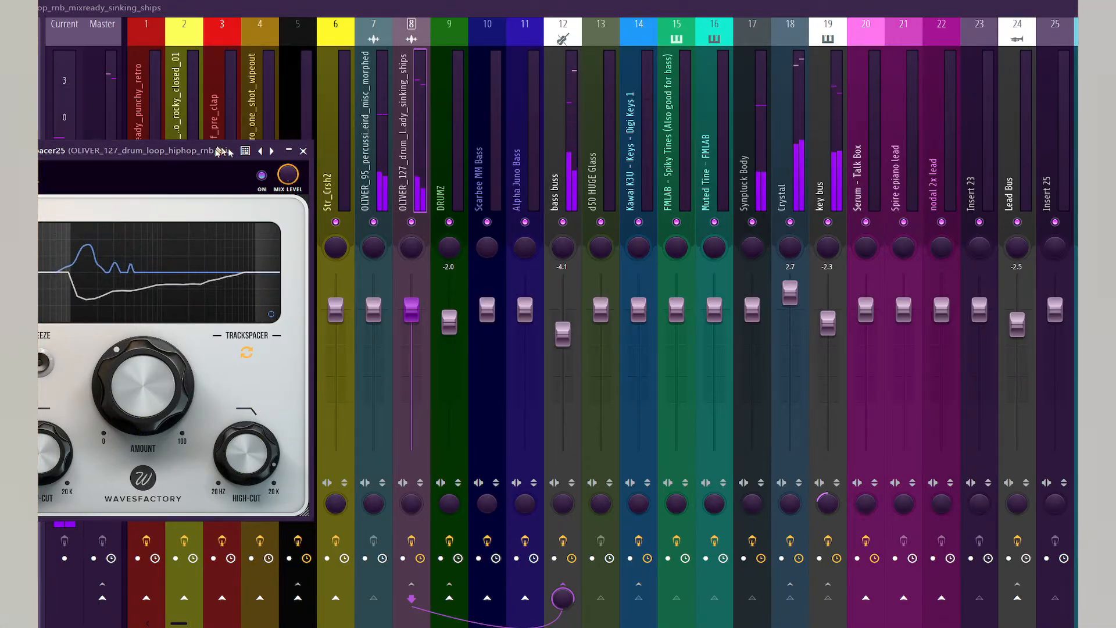
drag(223, 152, 376, 146)
click(455, 145)
Try a smaller height for the Pattern 1 automation track in the Playlist.
key(F6)
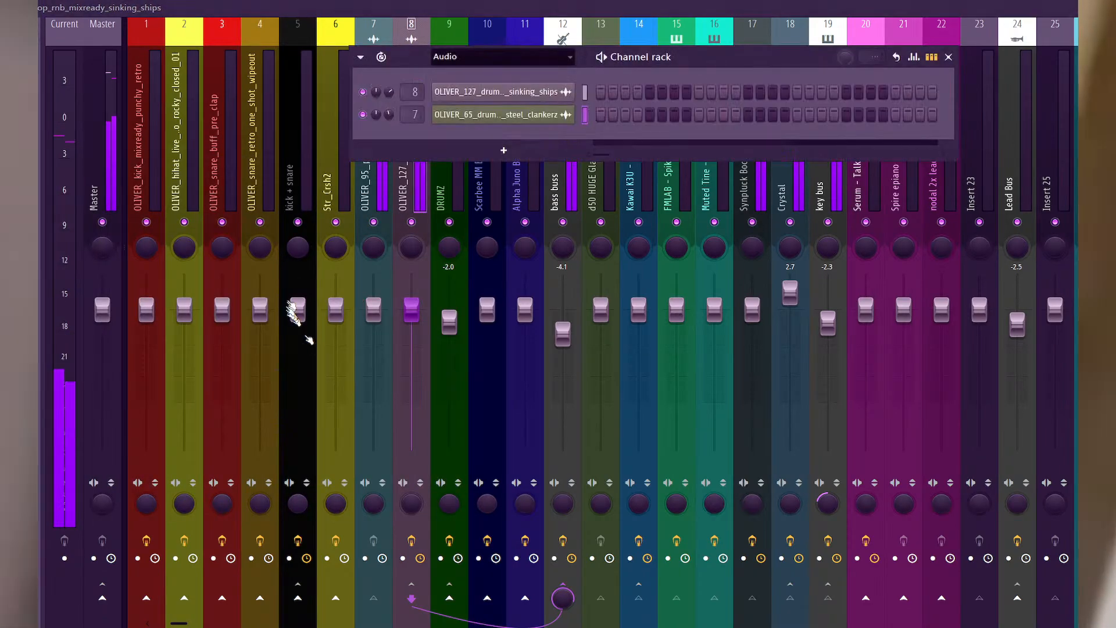
key(F5)
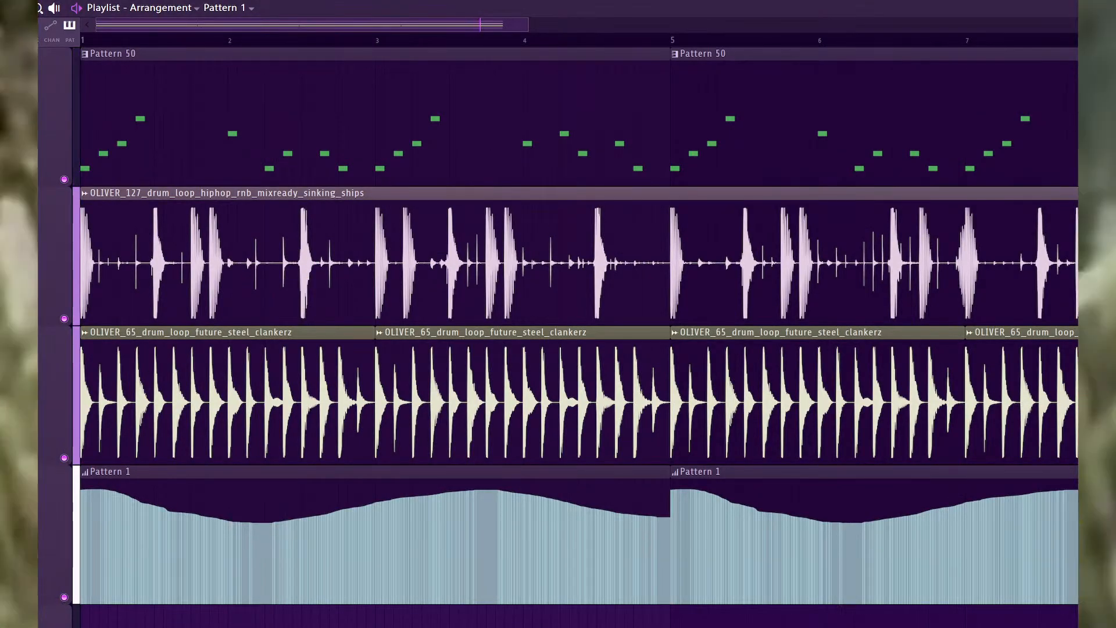
scroll(248, 284, down, 2)
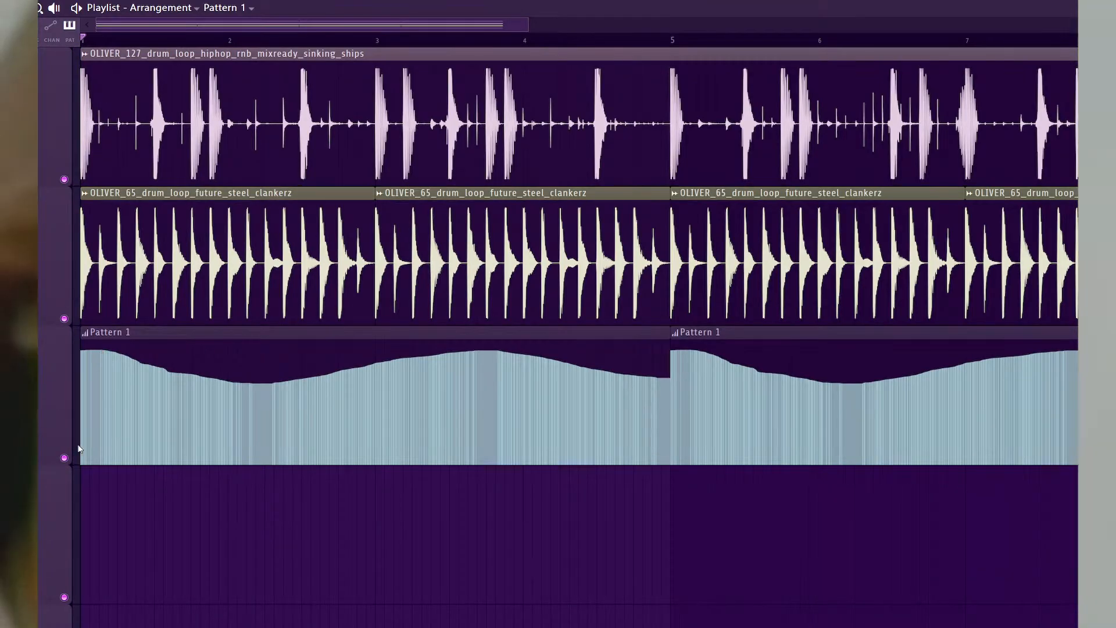
drag(55, 464, 38, 418)
scroll(41, 378, up, 2)
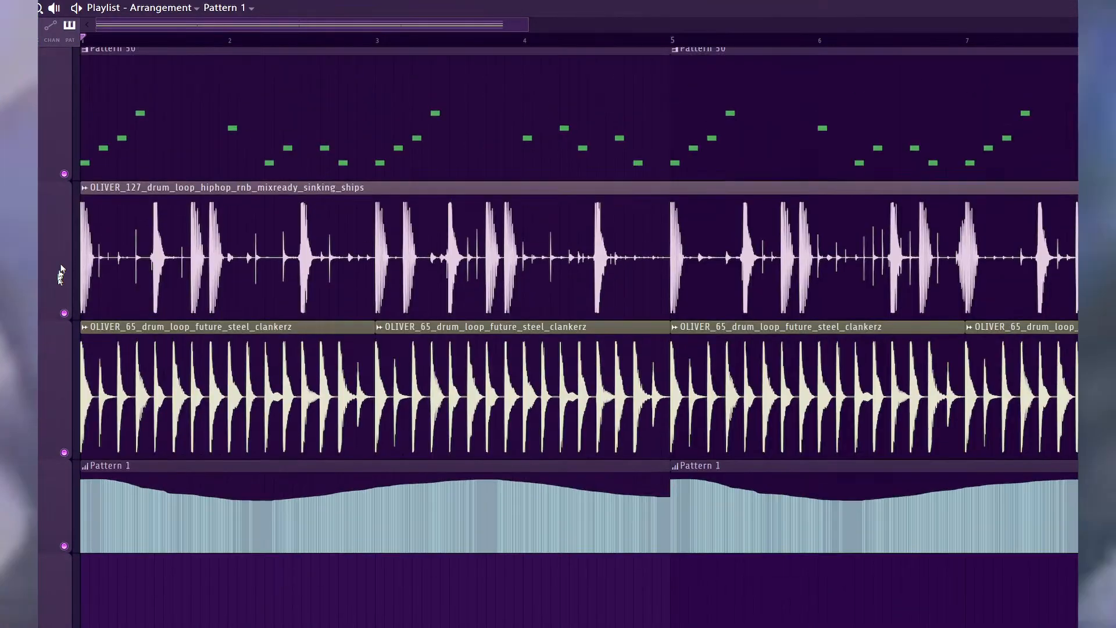
scroll(44, 333, down, 2)
mouse_move(42, 322)
mouse_down()
mouse_move(42, 240)
mouse_move(43, 326)
mouse_up()
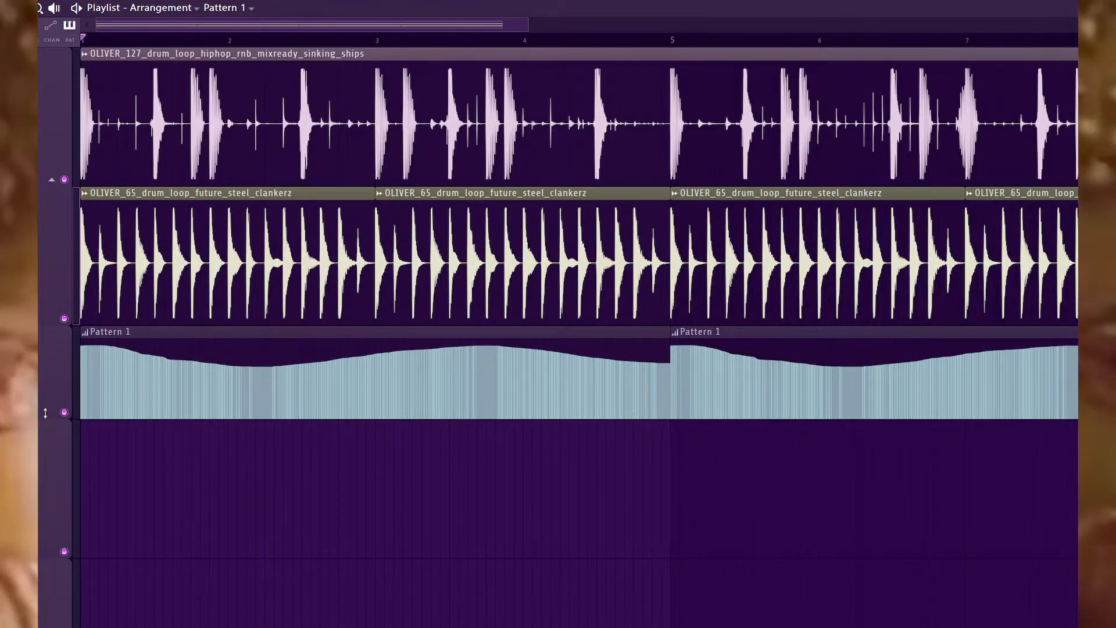
drag(42, 417, 41, 464)
scroll(57, 230, up, 1)
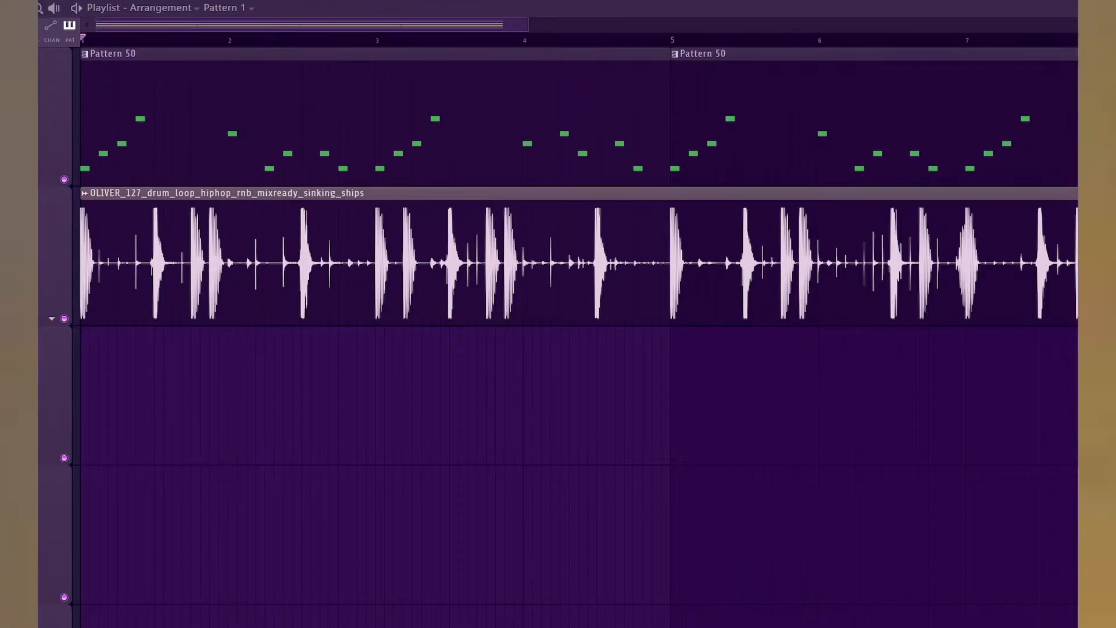
Set the Channel rack filter to All to show every channel over the mixer.
key(F6)
key(F9)
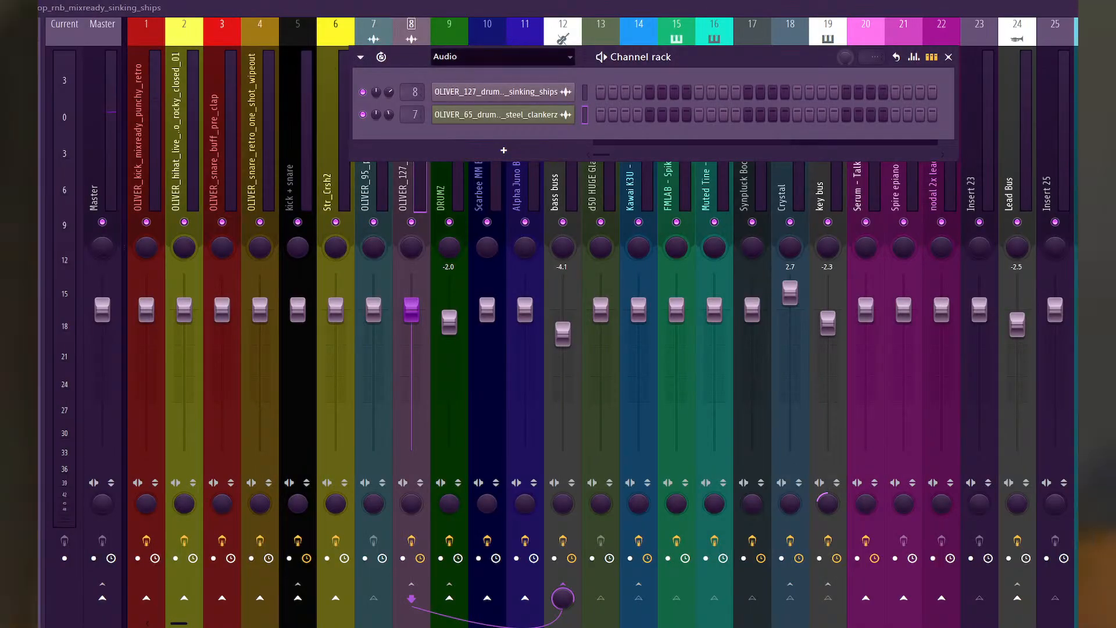
click(554, 56)
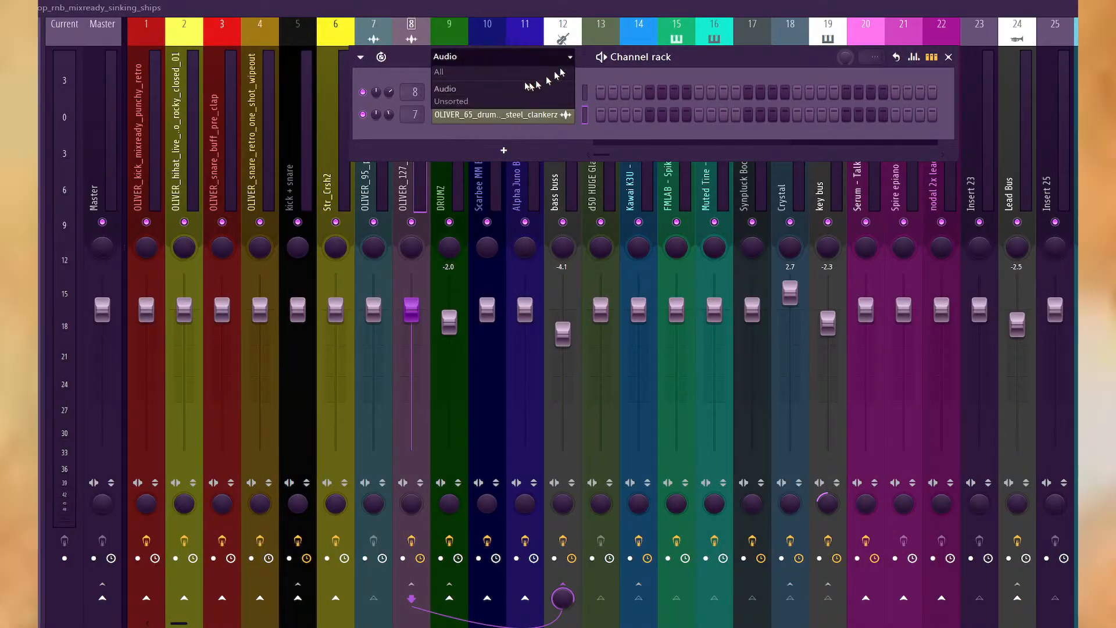
click(528, 70)
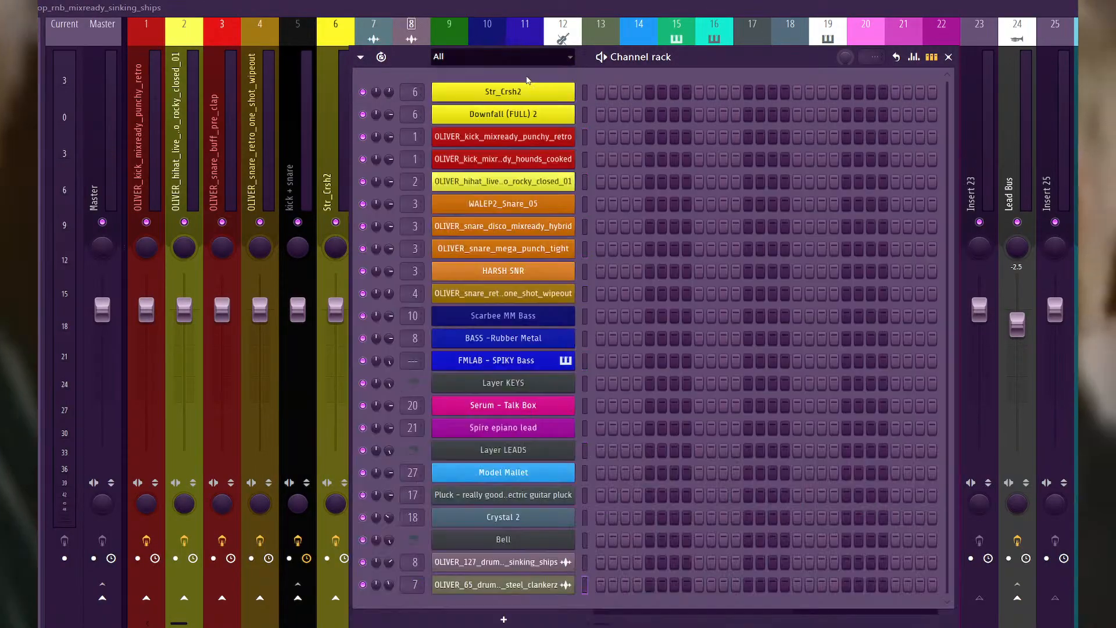
Add punchy_retro kicks on steps 1 and 17 and HARSH SNR hits on steps 9 and 25 in Pattern 1.
click(601, 137)
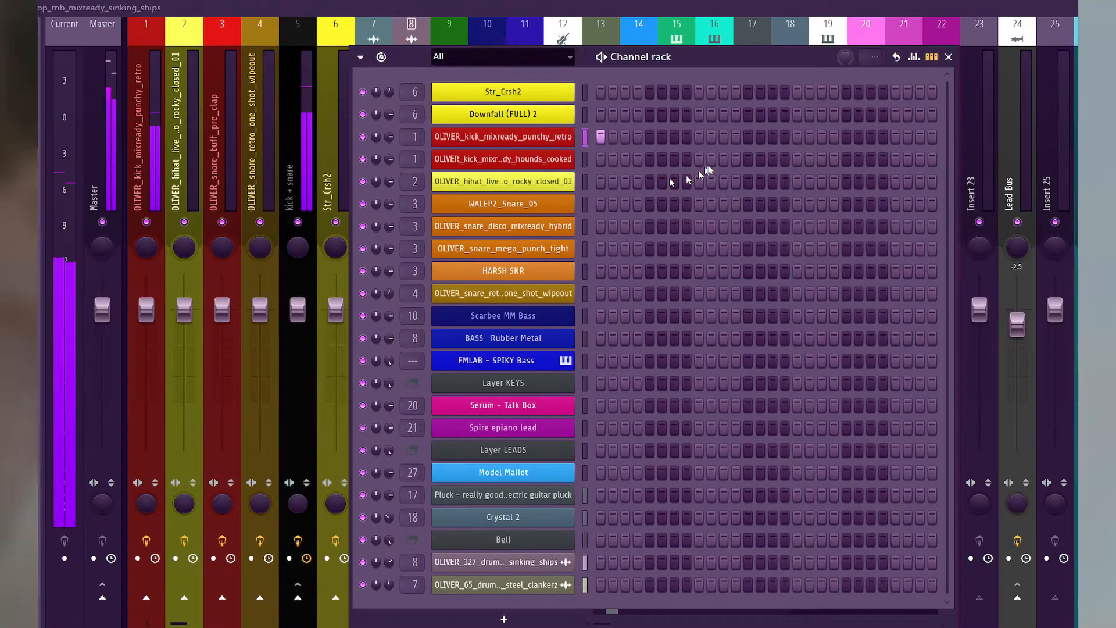
click(698, 271)
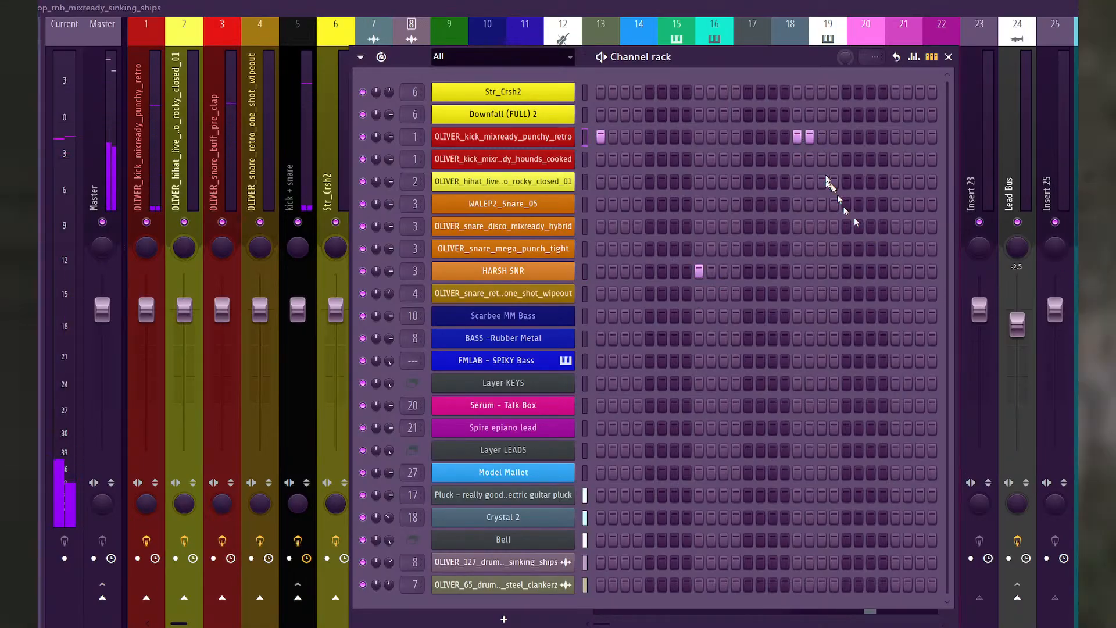
right_click(809, 138)
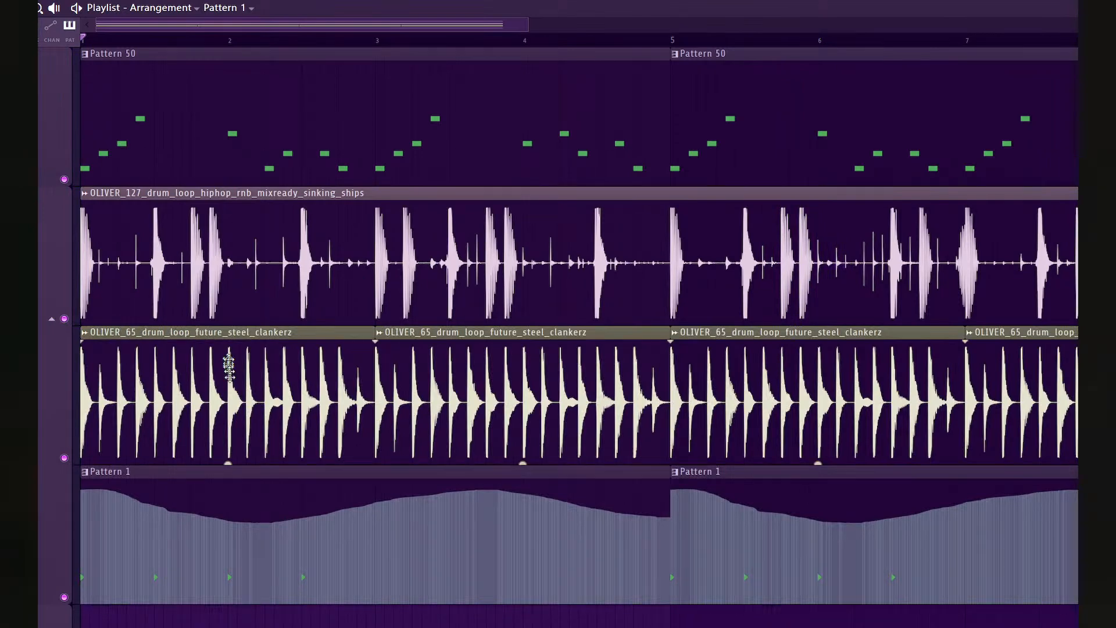
Clear the added kick and HARSH SNR steps from Pattern 1.
key(F6)
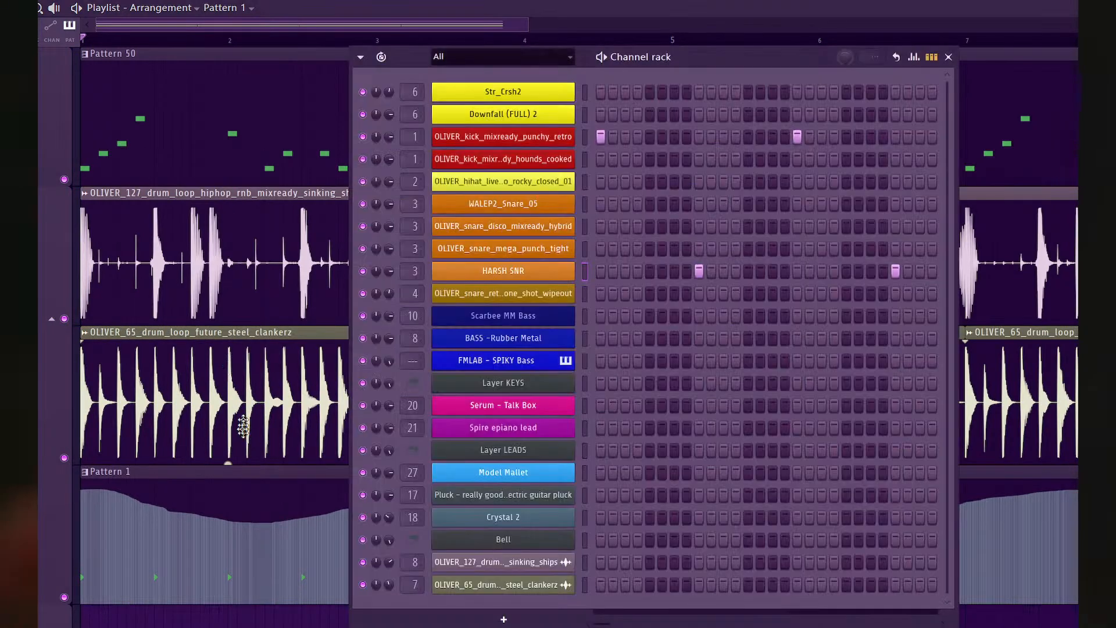
drag(601, 138, 802, 139)
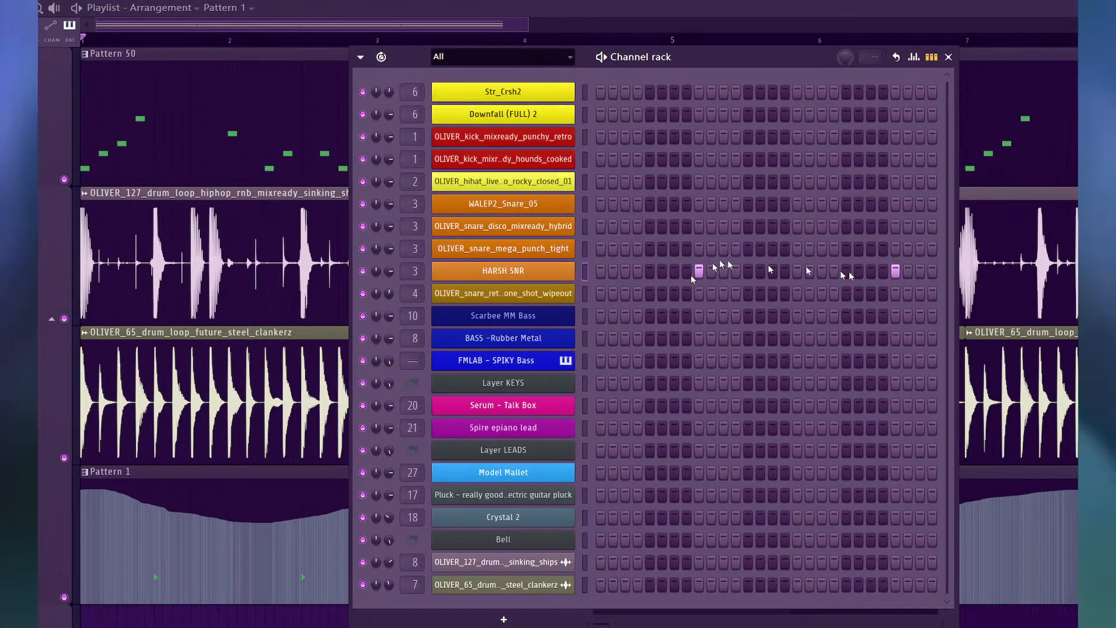
key(F4)
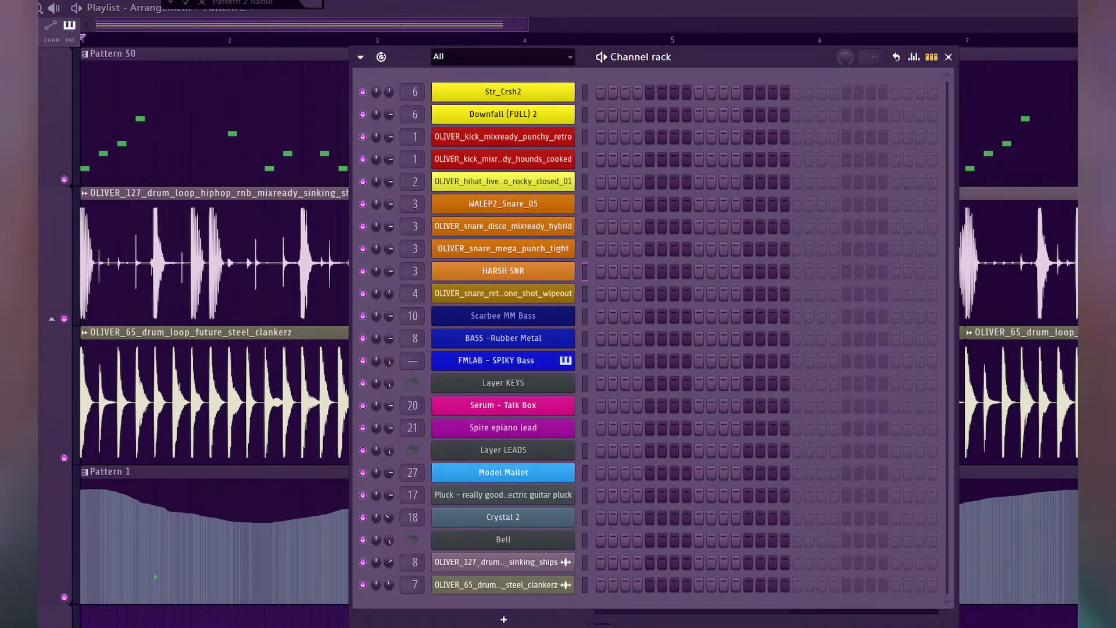
click(201, 3)
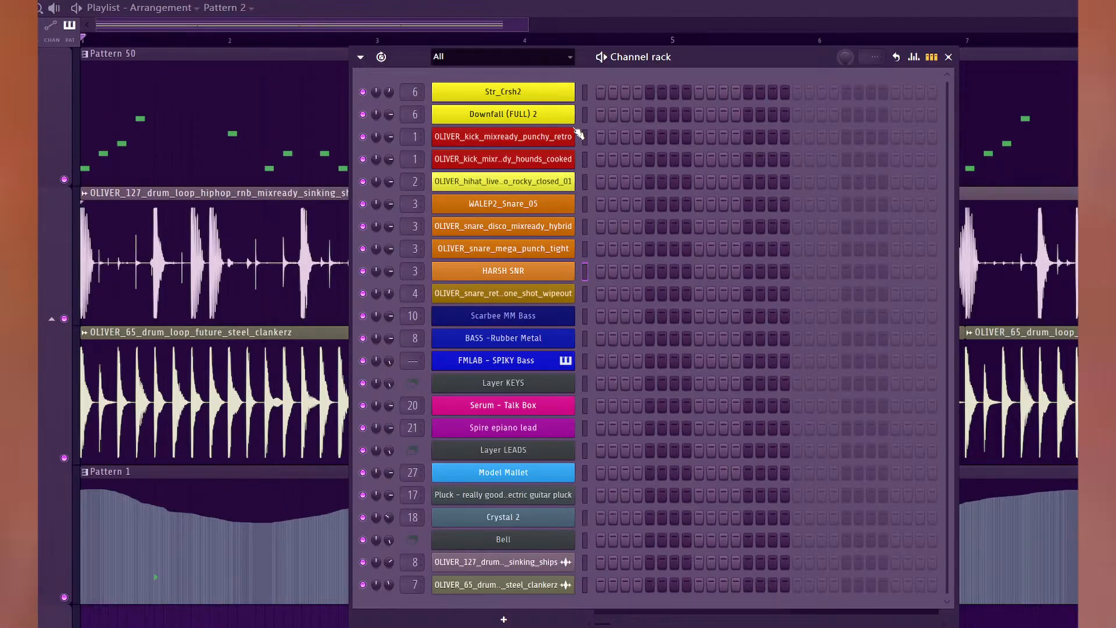
click(235, 517)
double_click(235, 517)
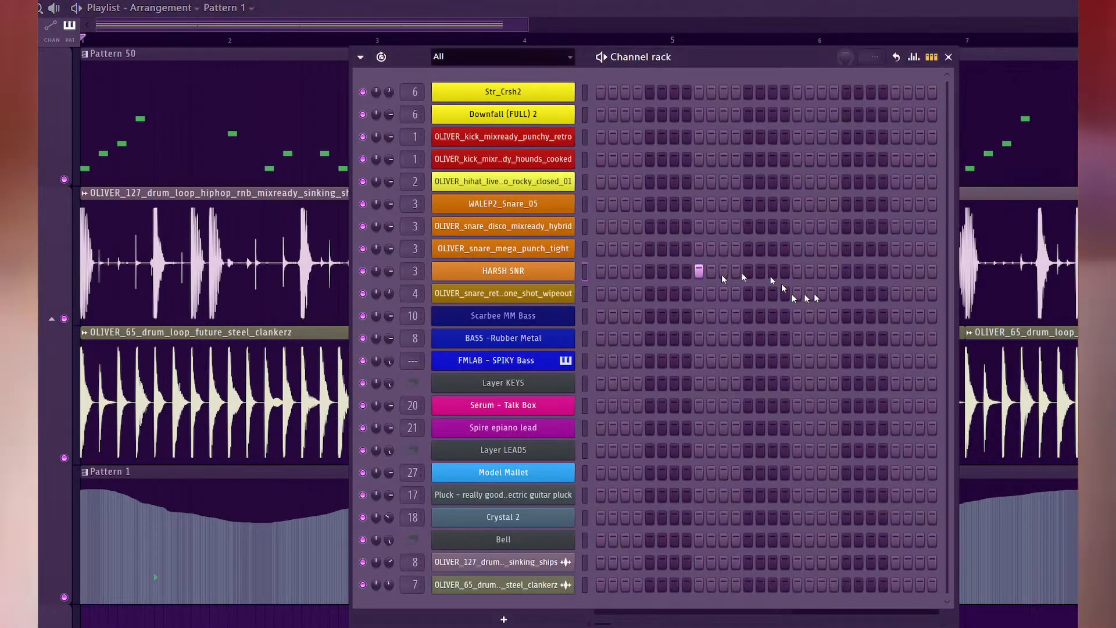
Create Pattern 2 with the punchy_retro kick on step 1 and HARSH SNR on step 9.
key(F4)
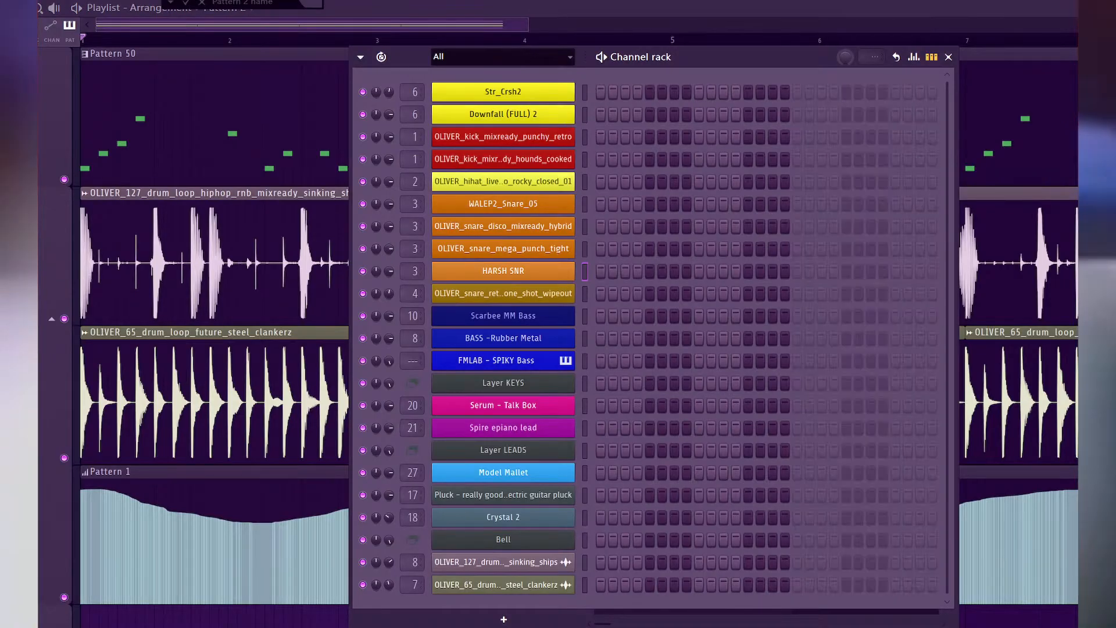
key(Return)
click(601, 137)
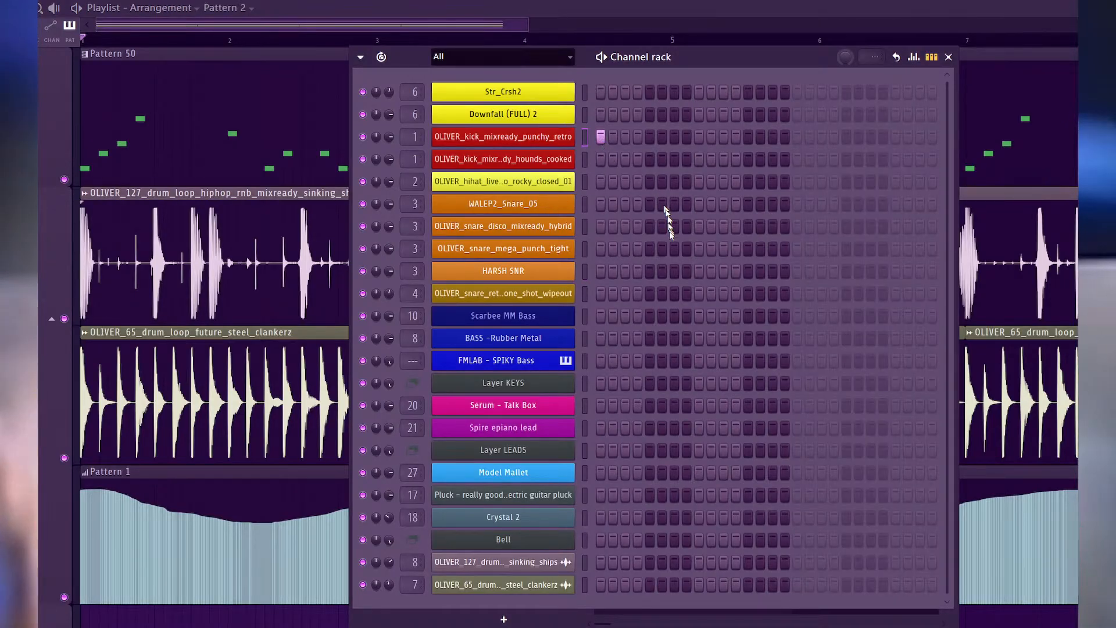
key(space)
click(697, 272)
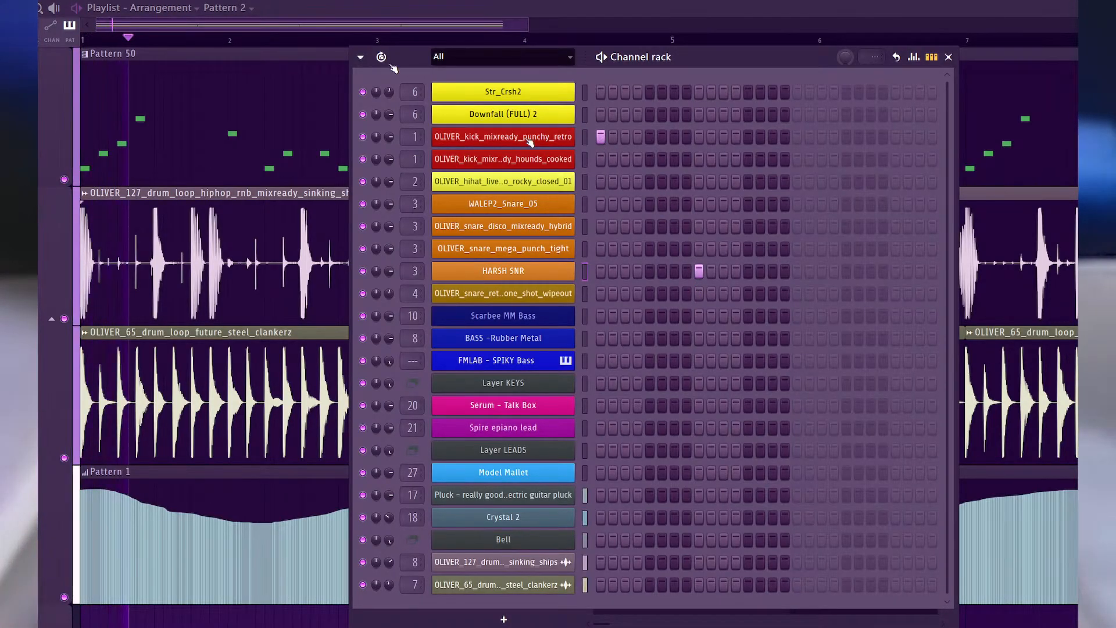
Stop playback and place Pattern 2 at bar 1 on the Playlist track below the Pattern 1 automation.
scroll(167, 438, down, 1)
key(space)
drag(155, 577, 47, 535)
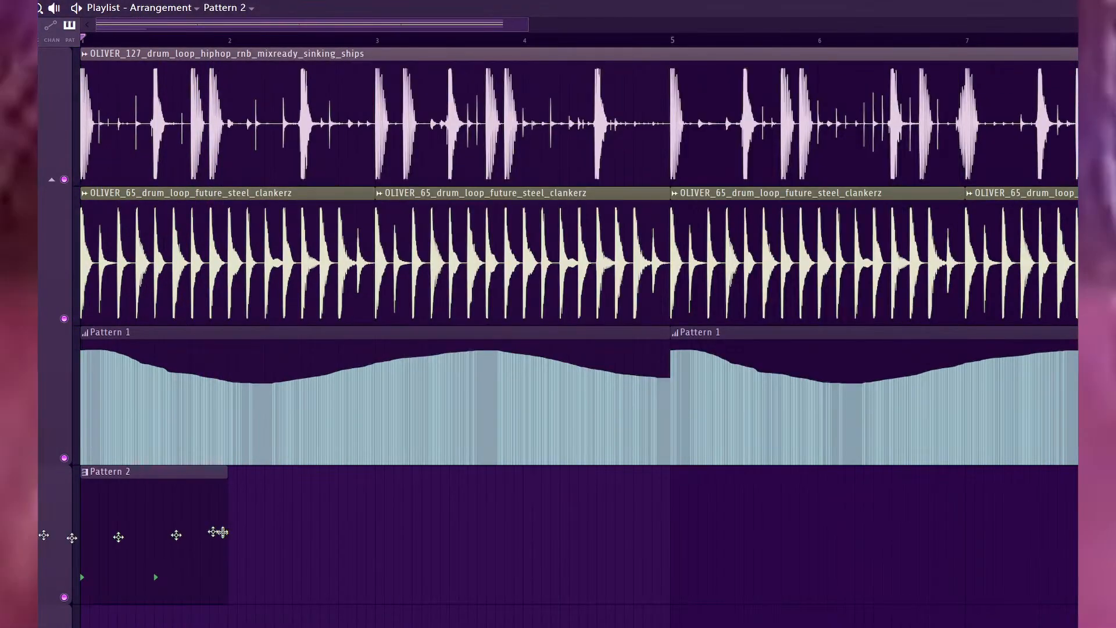
Reroute the sinking_ships drum loop mixer track so that it no longer feeds the bass buss.
key(space)
key(space)
key(F6)
key(F9)
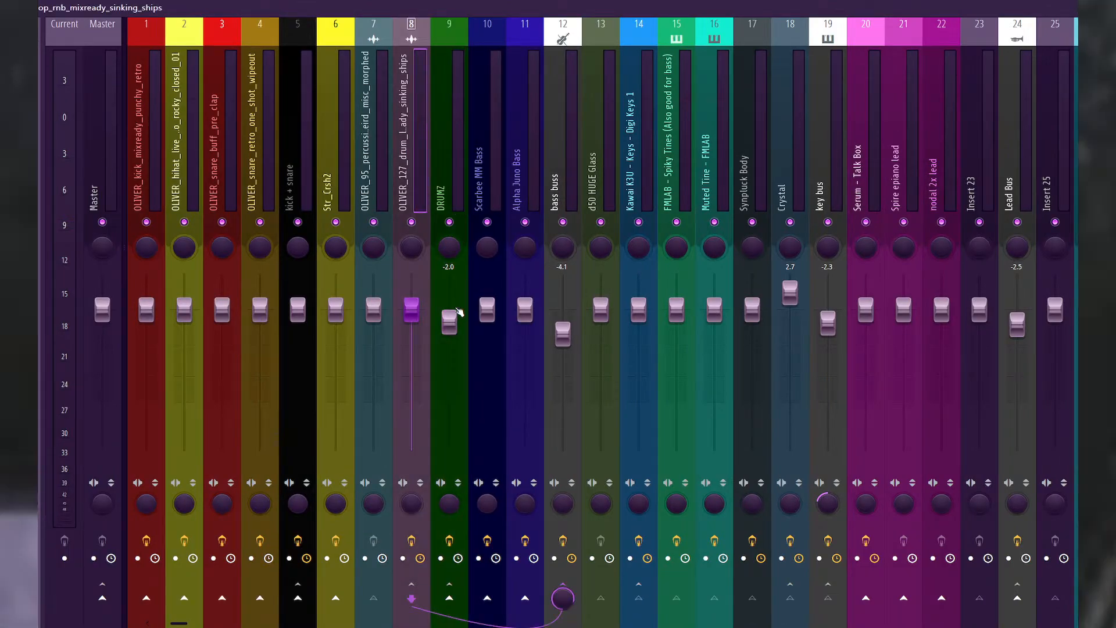
click(381, 192)
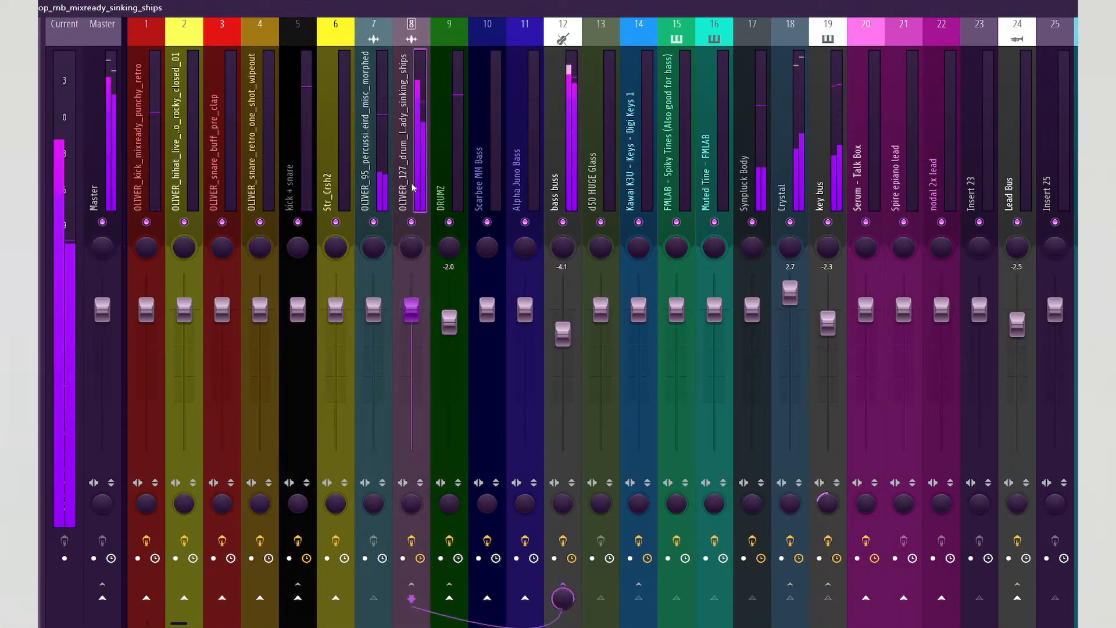
click(411, 174)
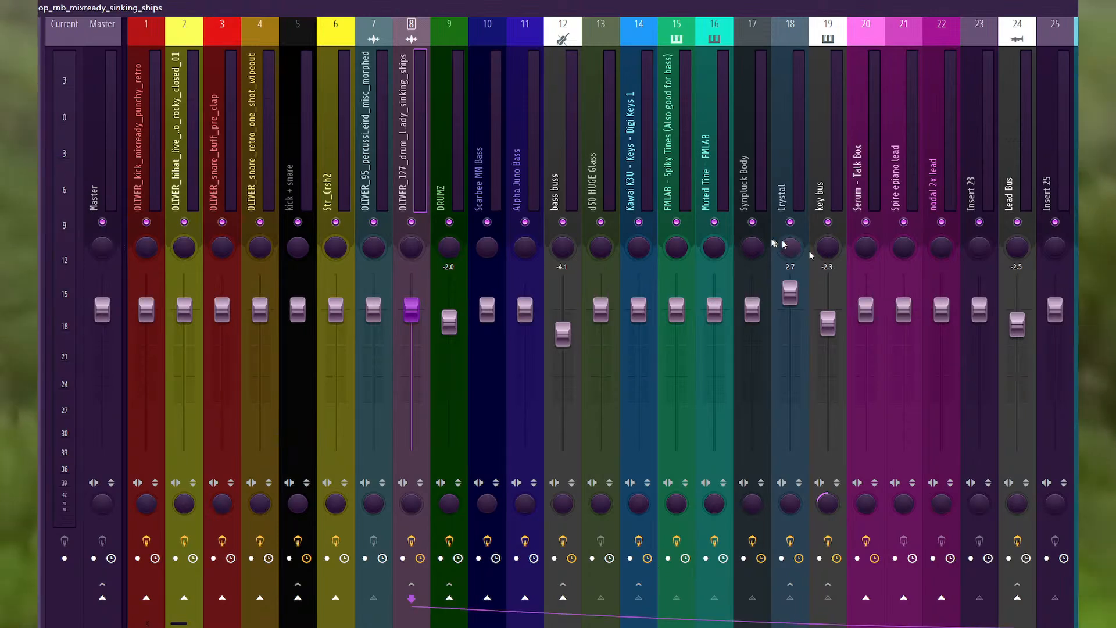
Examine the key bus's routing and the buses further along the mixer.
click(833, 190)
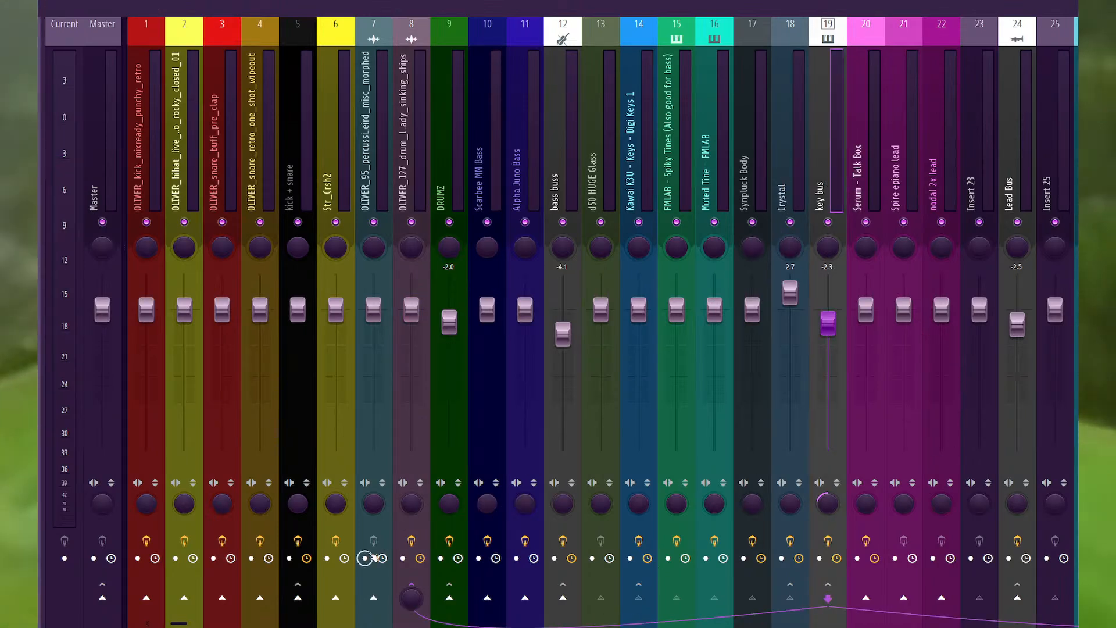
drag(175, 624, 465, 610)
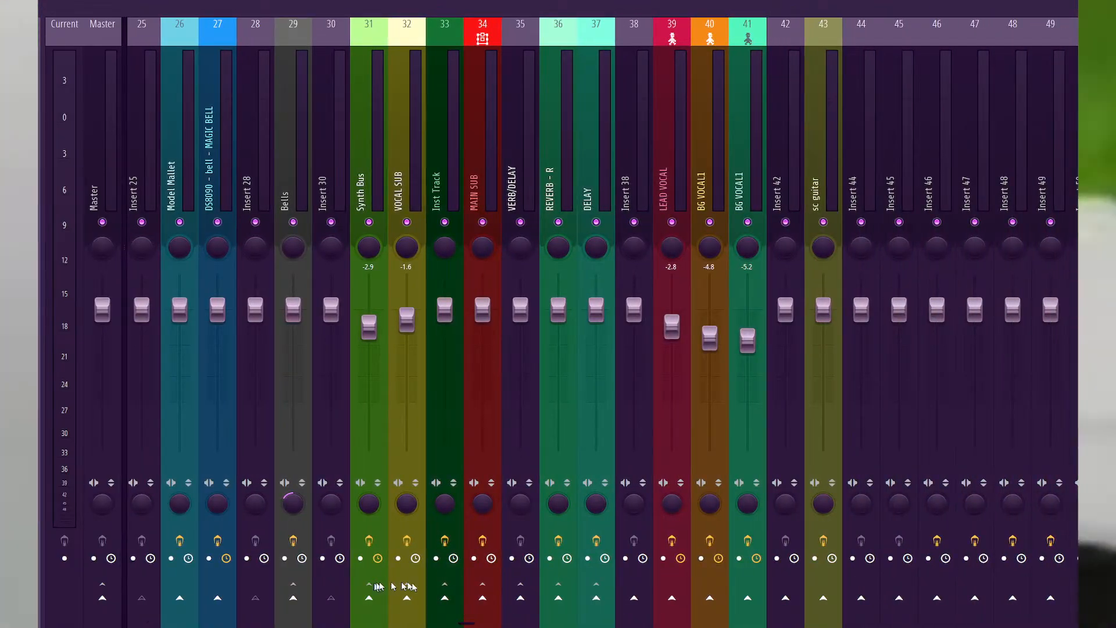
drag(451, 603, 187, 599)
Repeat Pattern 2 from bar 2 through bar 7 on its Playlist track.
key(F6)
key(F5)
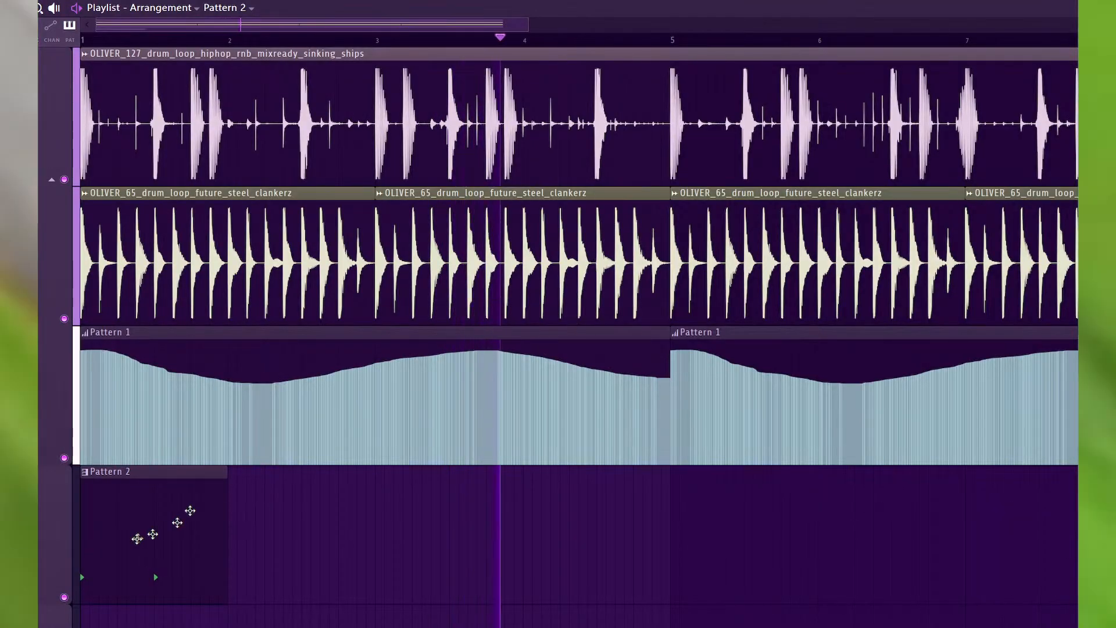
click(232, 491)
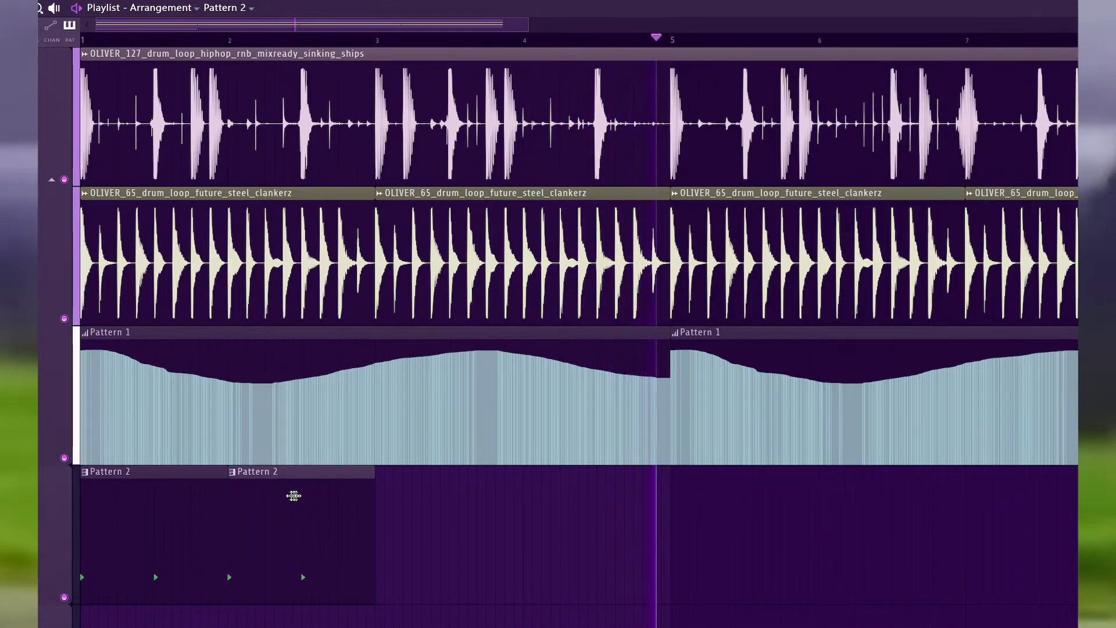
click(386, 487)
click(526, 483)
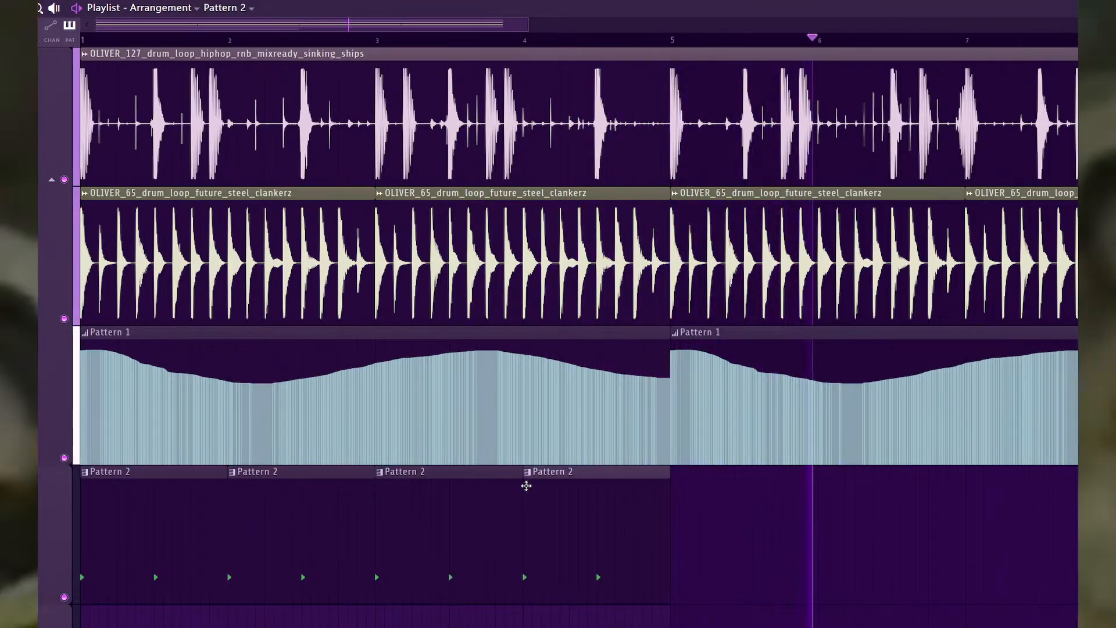
click(687, 485)
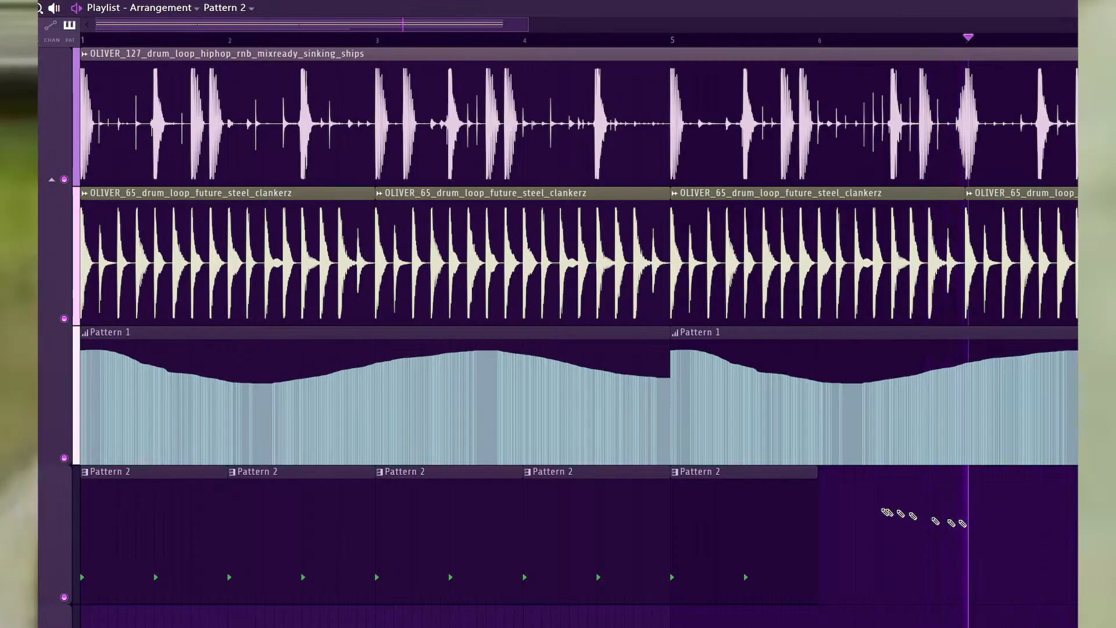
click(857, 492)
drag(890, 493, 873, 495)
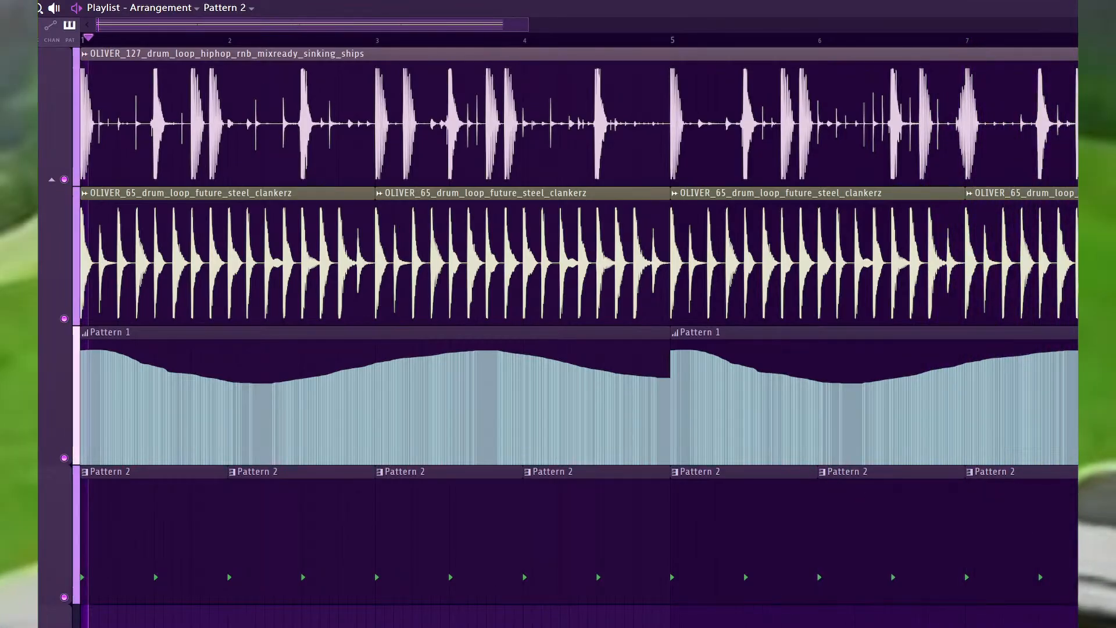
Set the kick + snare mixer track's volume to -2.3 dB while playing the song.
key(F6)
key(F9)
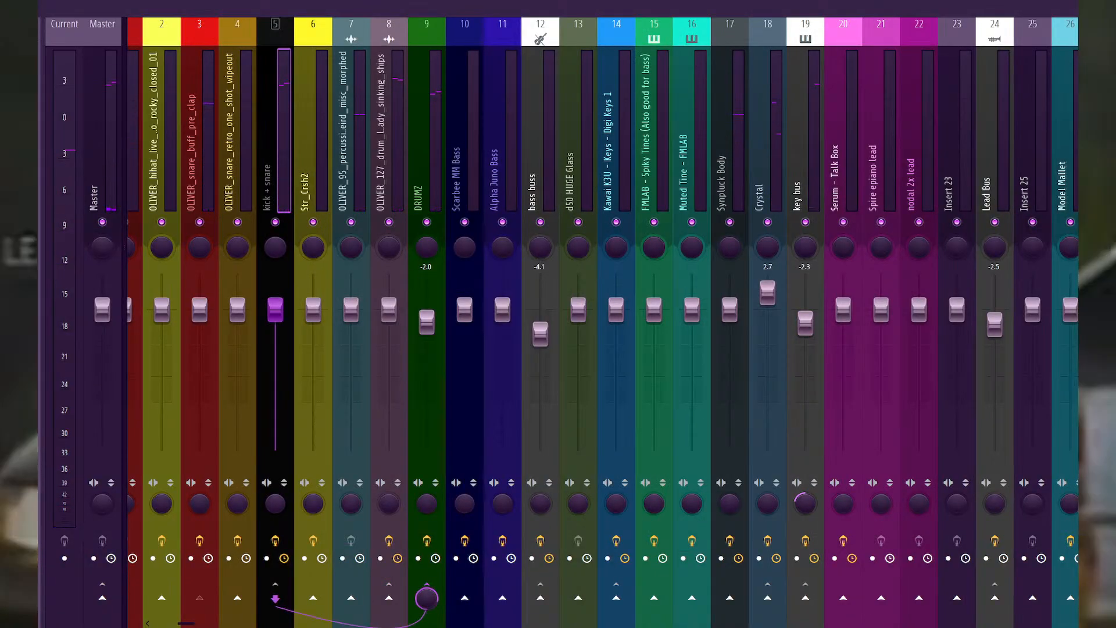
click(52, 8)
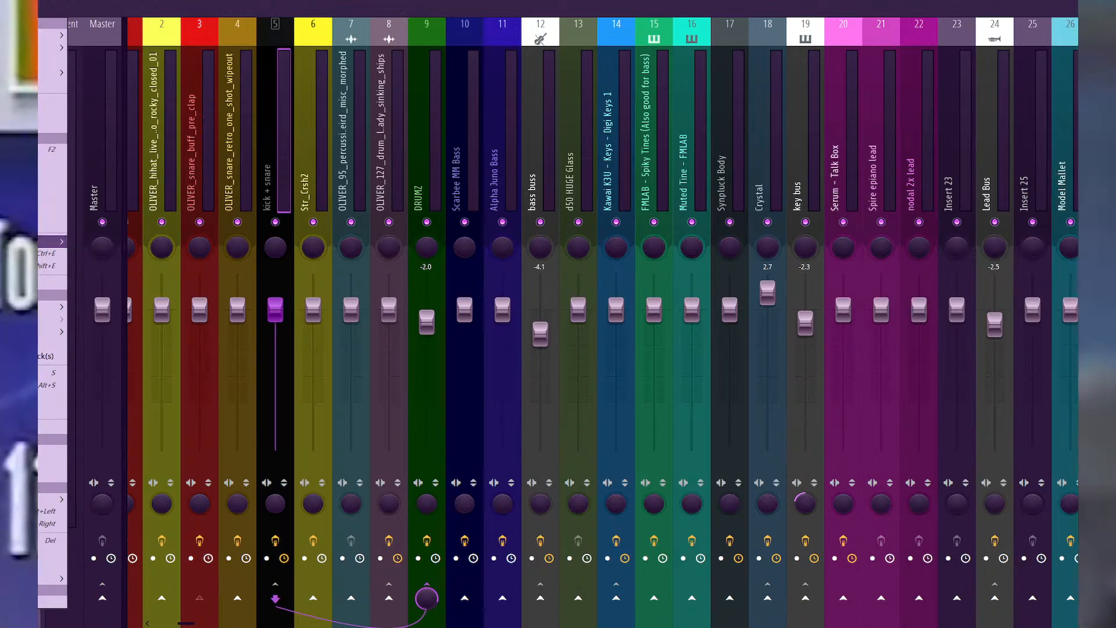
mouse_move(53, 241)
click(157, 337)
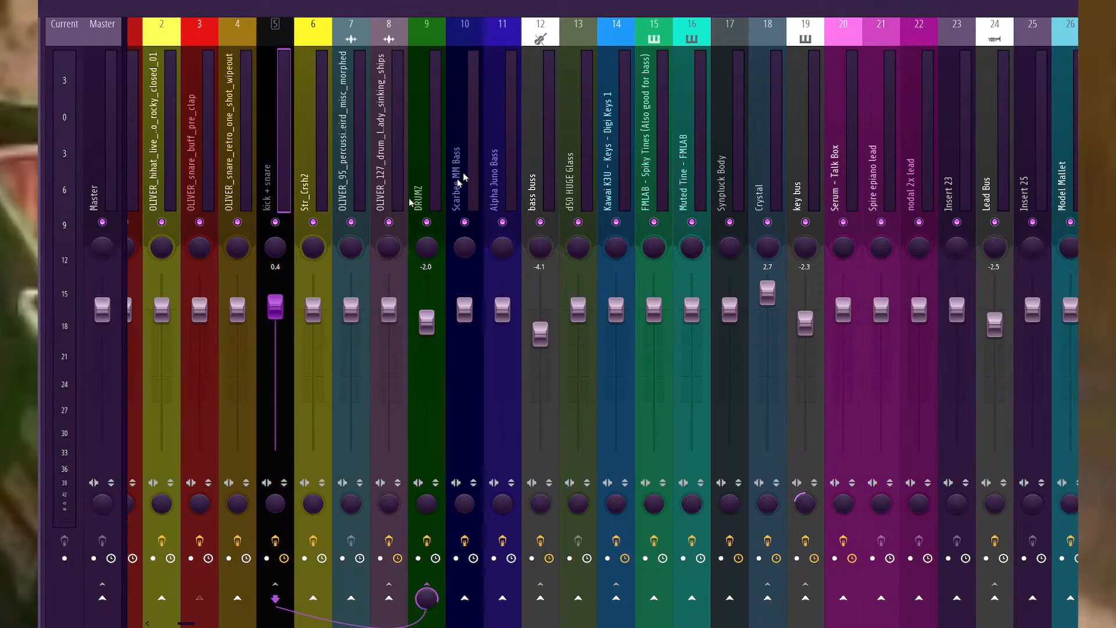
key(space)
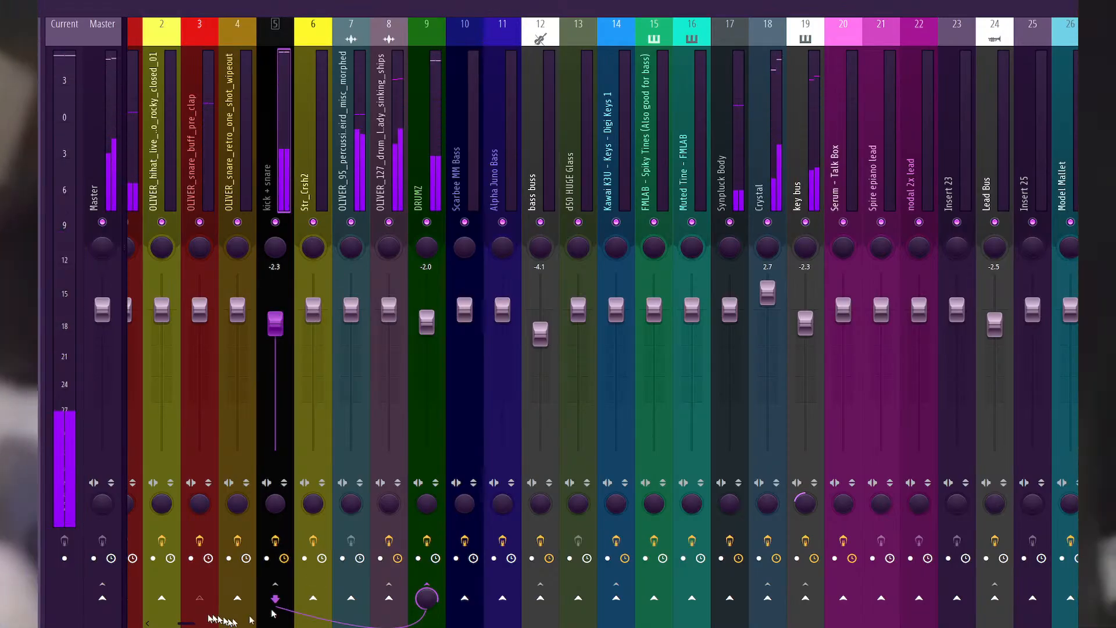
Lower the Inst Track mixer volume to -2.3 dB.
drag(192, 622, 440, 605)
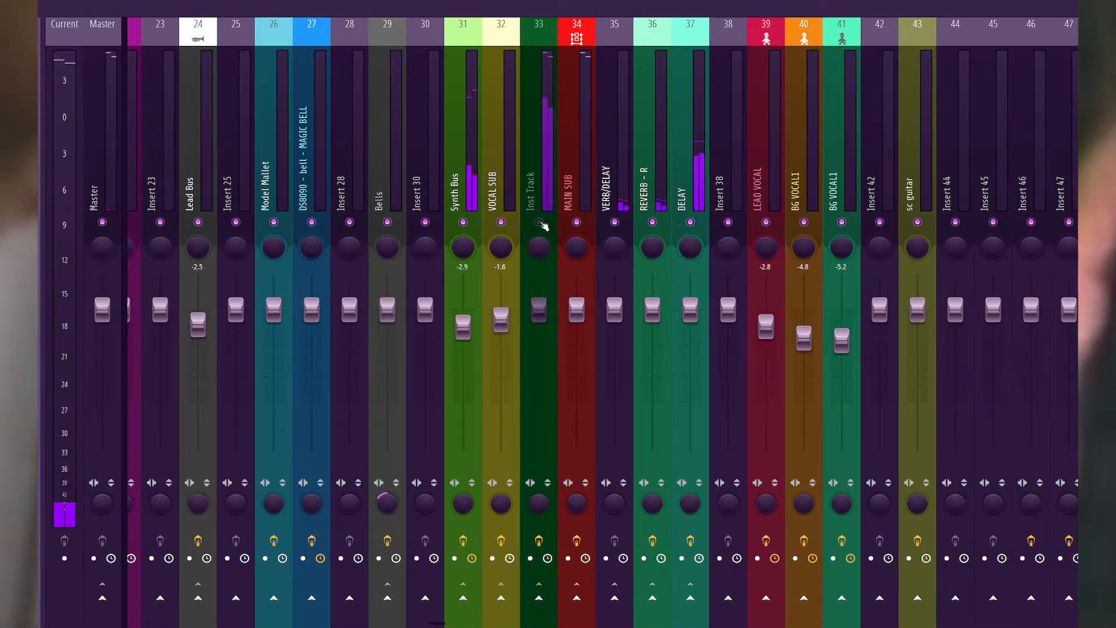
drag(538, 311, 544, 328)
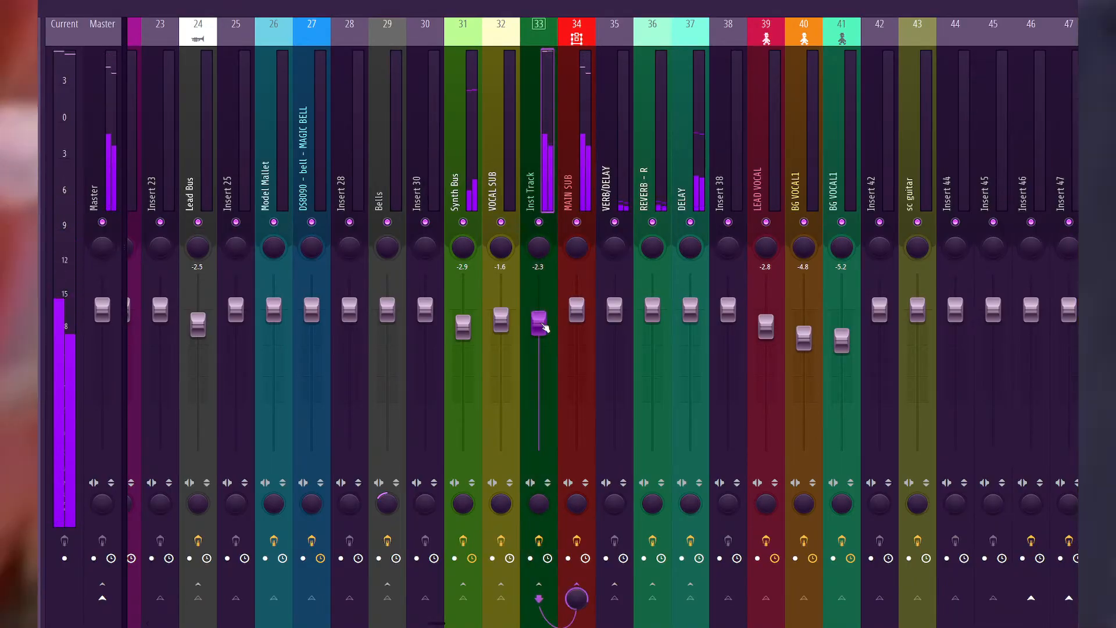
drag(464, 621, 198, 593)
Adjust the HARSH SNR sampler's pitch with its pitch range set to 6.
key(F6)
key(F5)
key(F5)
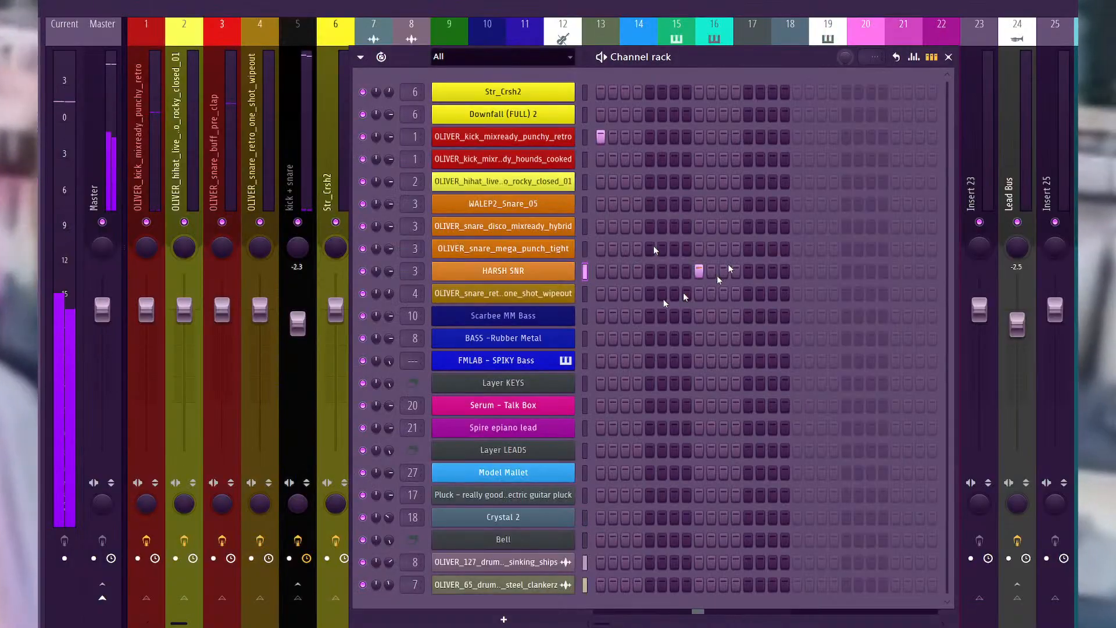
click(527, 272)
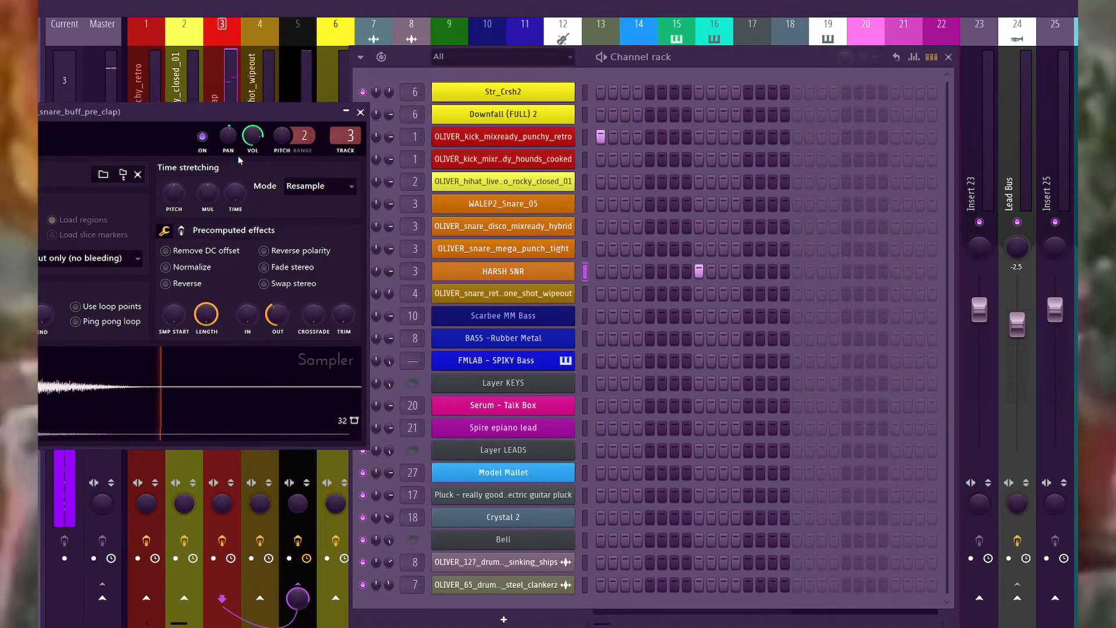
click(362, 112)
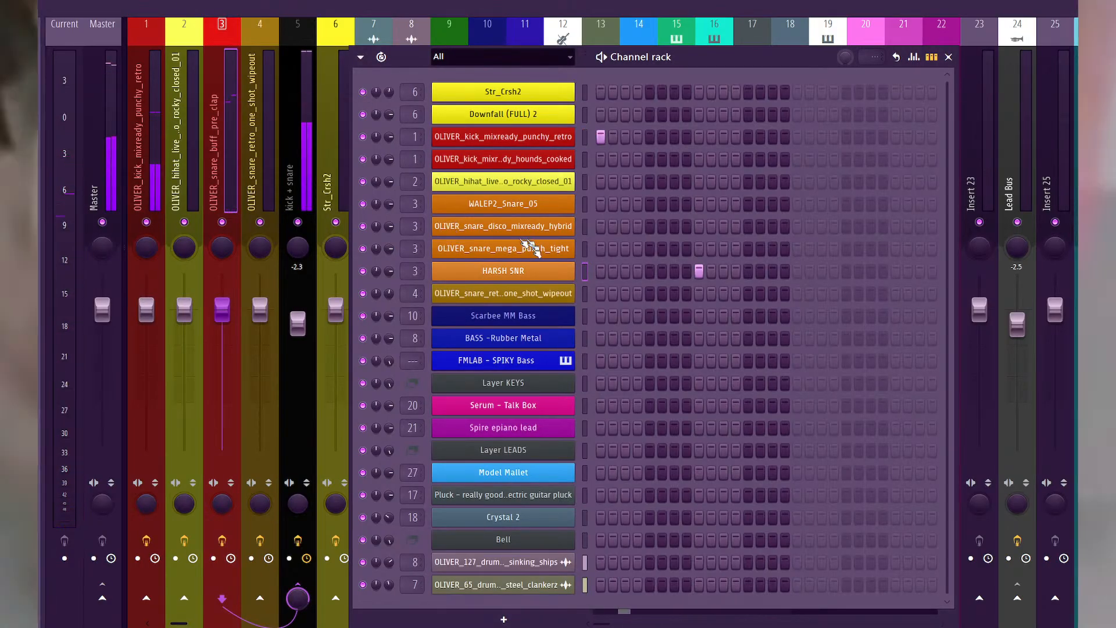
click(514, 273)
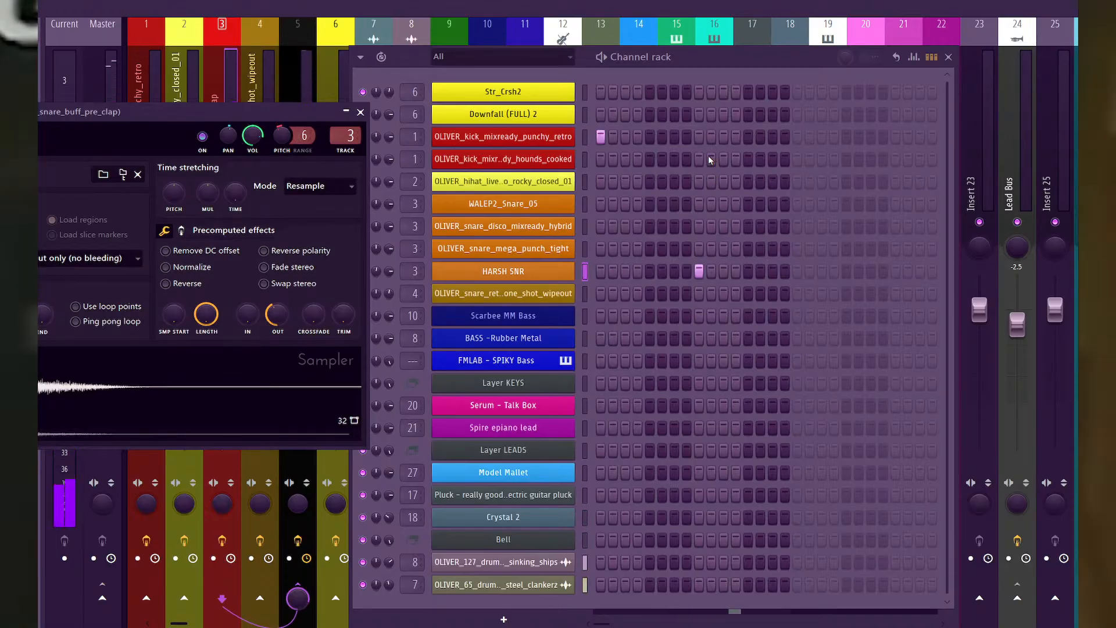
Stop playback and delete the Pattern 2 clips from bar 3 onward in the Playlist.
key(F5)
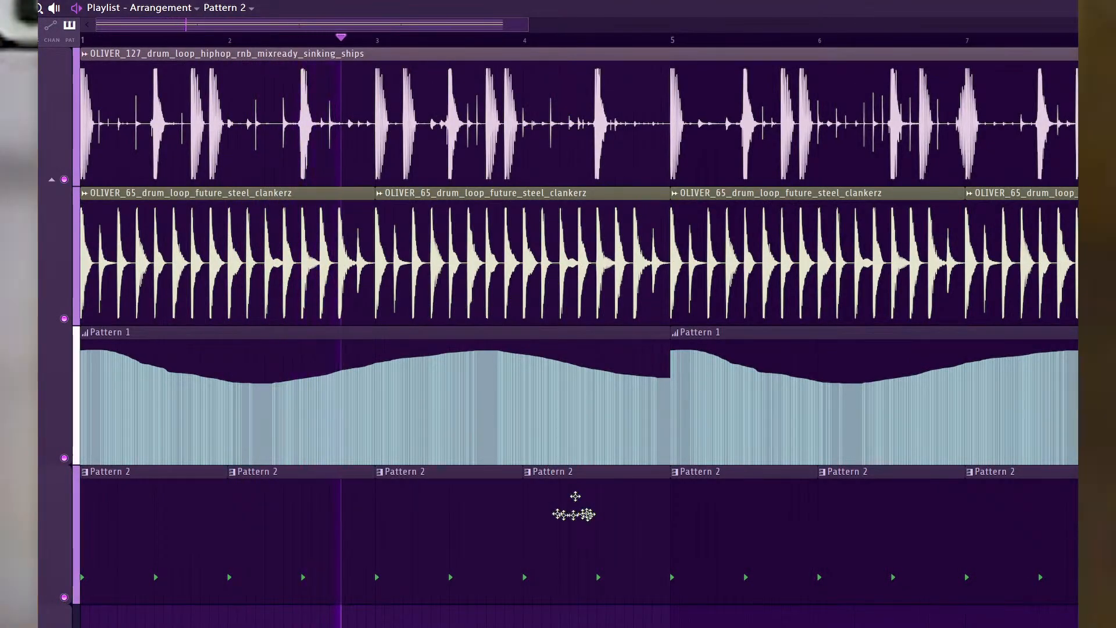
key(space)
drag(494, 517, 1077, 535)
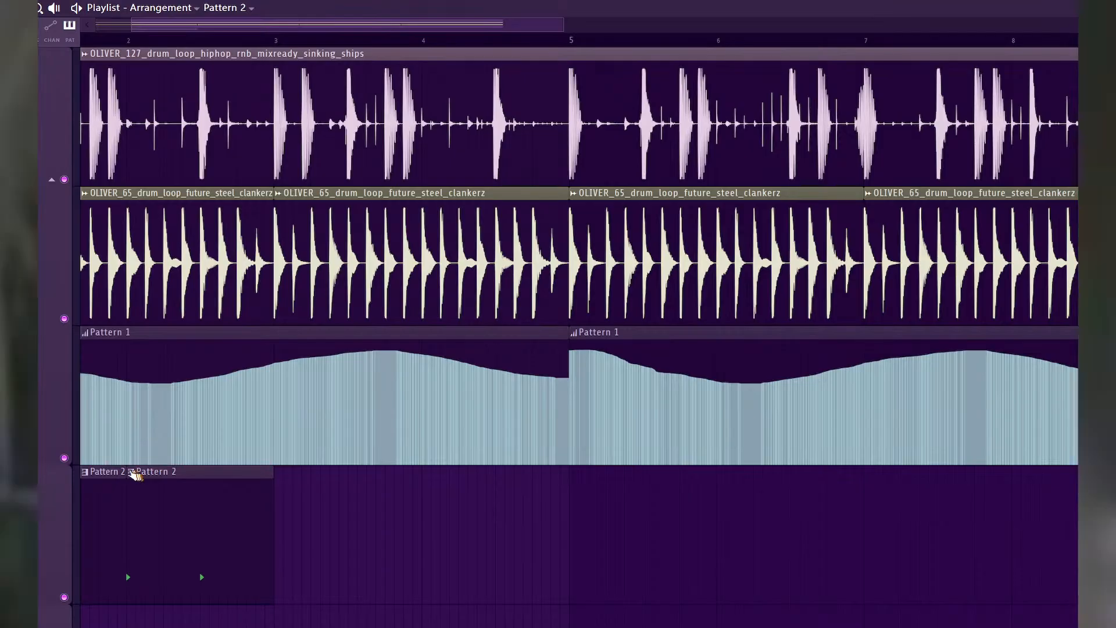
Make the Pattern 2 clip at bar 2 unique and add a punchy_retro kick on its step 7.
click(143, 470)
click(162, 531)
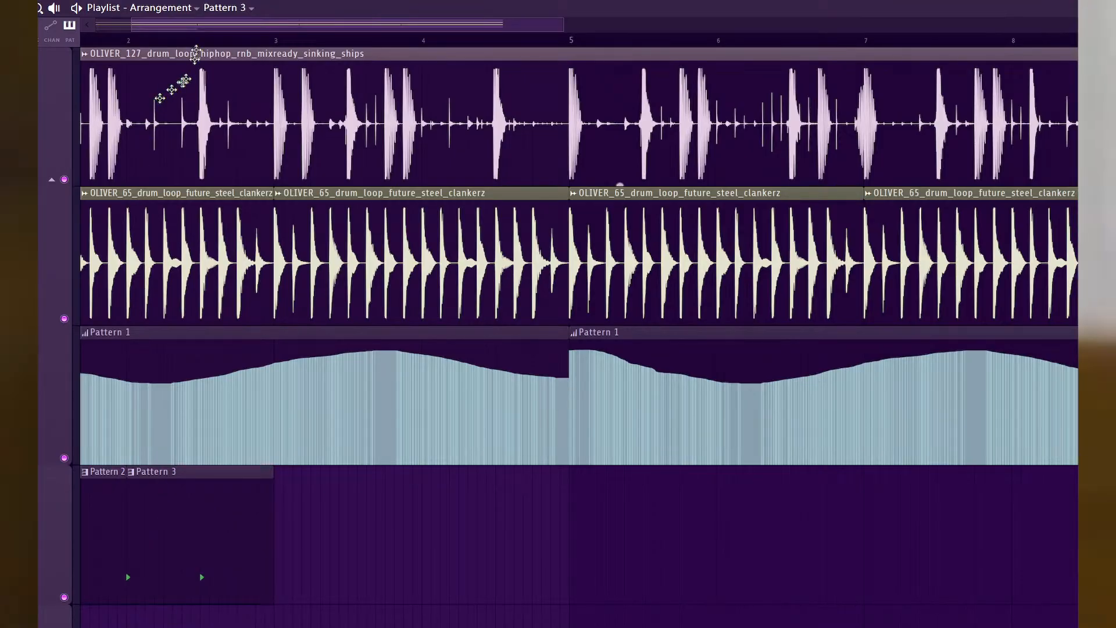
drag(221, 24, 43, 34)
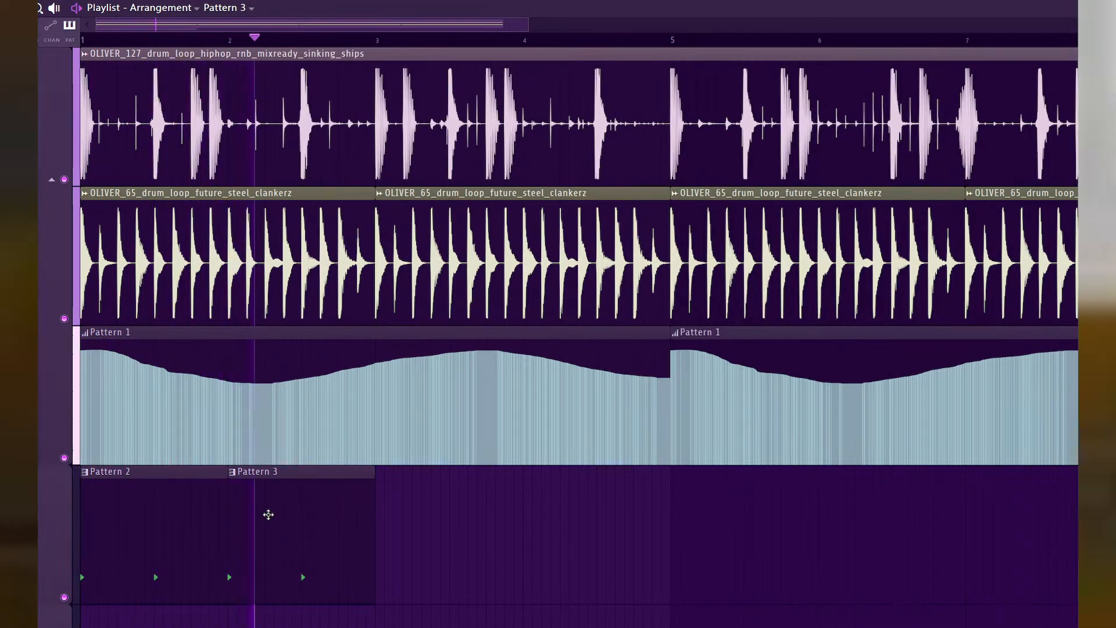
double_click(268, 514)
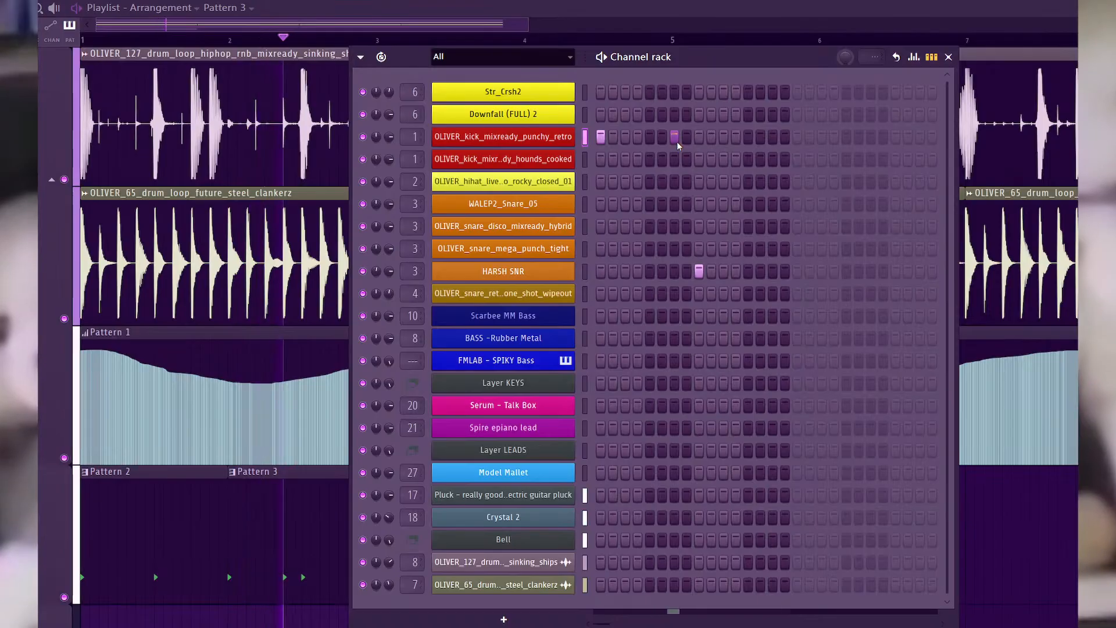
key(F6)
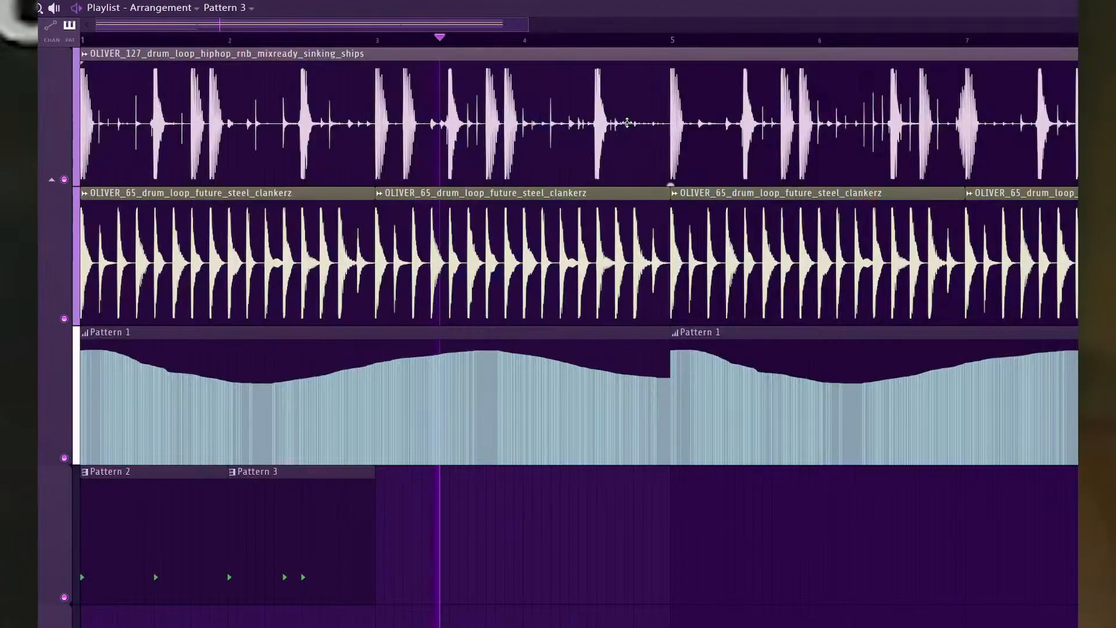
Place Pattern 2 at bar 3 and Pattern 3 at bar 4 on the kick and snare Playlist track.
click(149, 507)
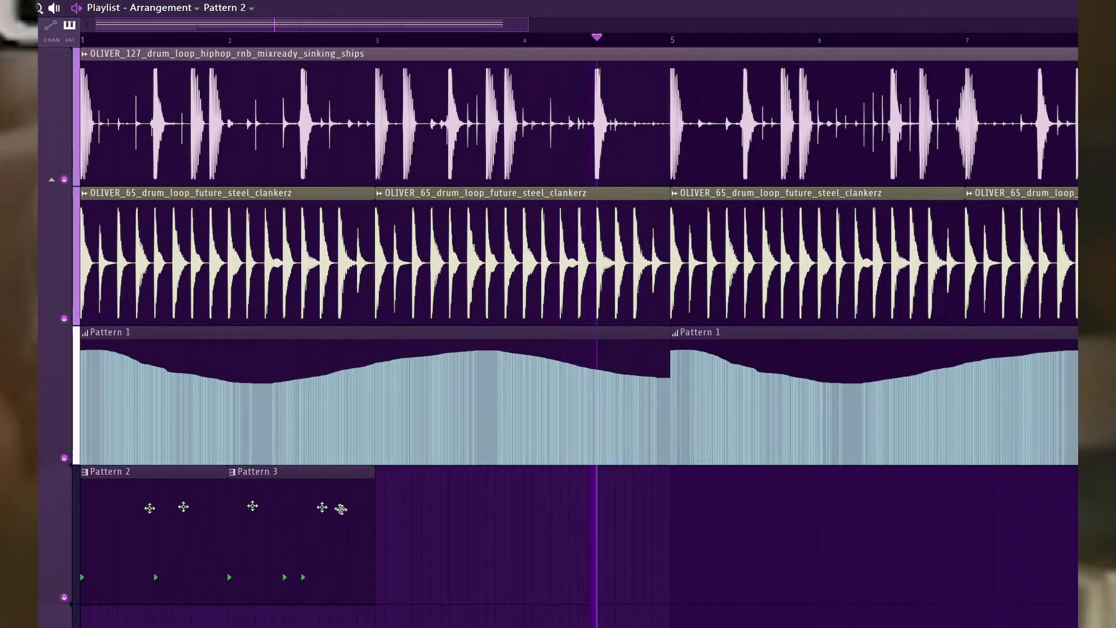
click(407, 501)
key(space)
click(323, 506)
click(588, 513)
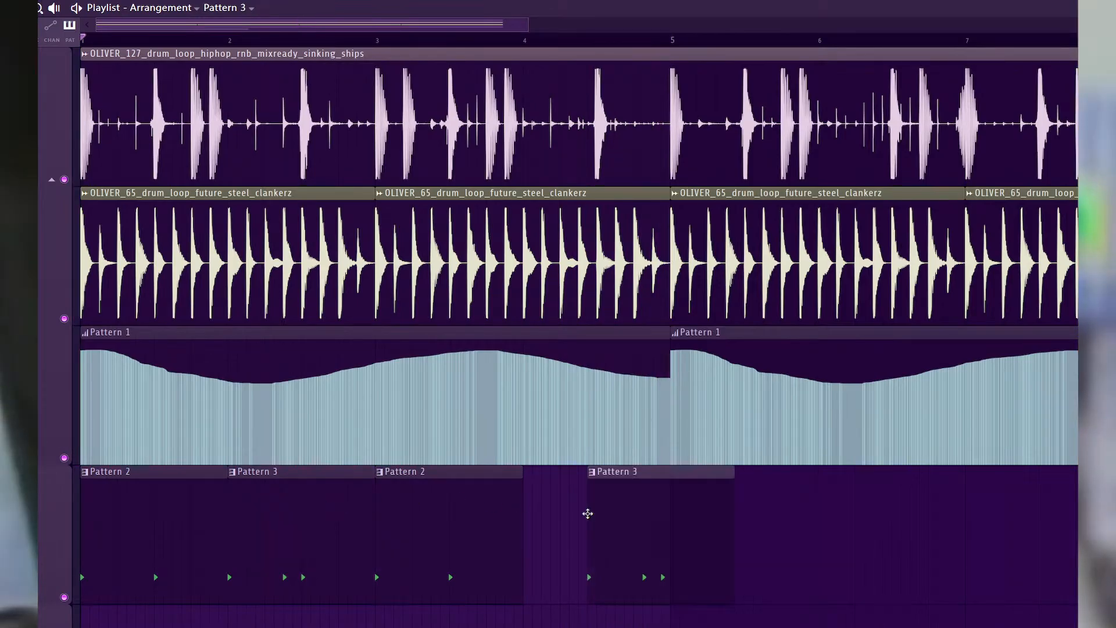
drag(650, 507, 550, 490)
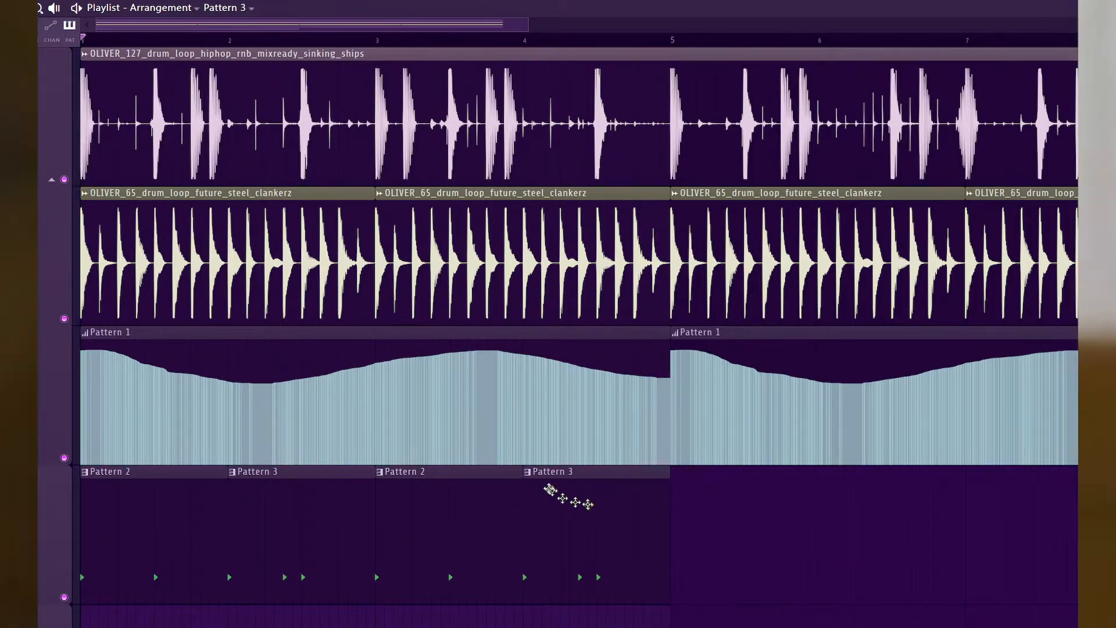
Make the Pattern 3 clip at bar 4 unique and set the playback position to bar 4.
click(528, 473)
click(562, 537)
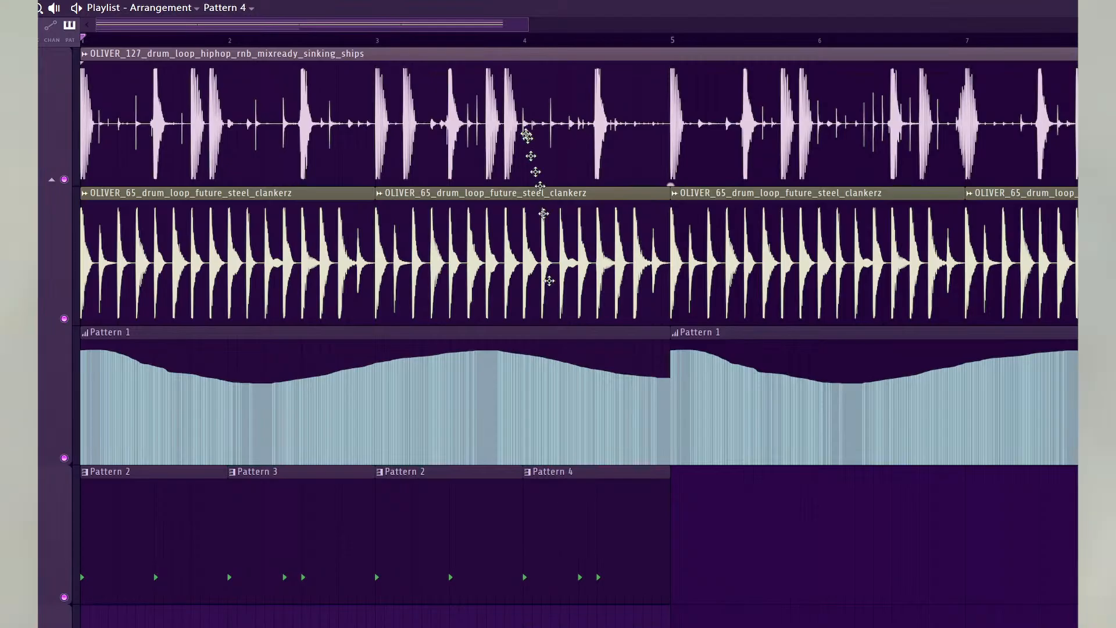
click(522, 43)
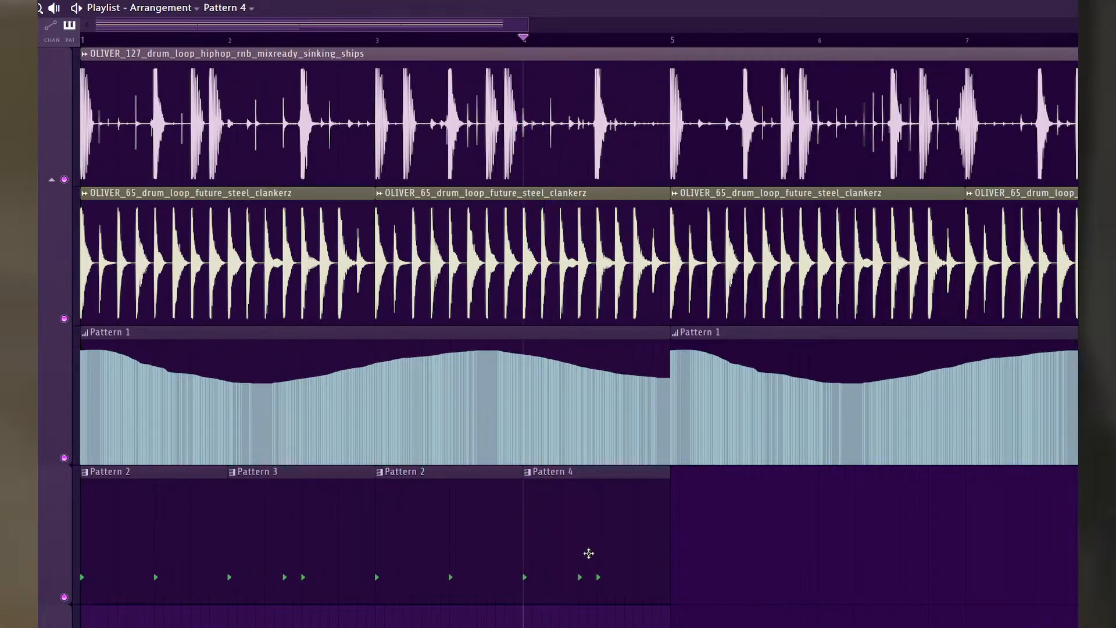
In the bar 4 pattern, move the punchy_retro kick from step 7 to step 5 and add one on step 11.
double_click(581, 548)
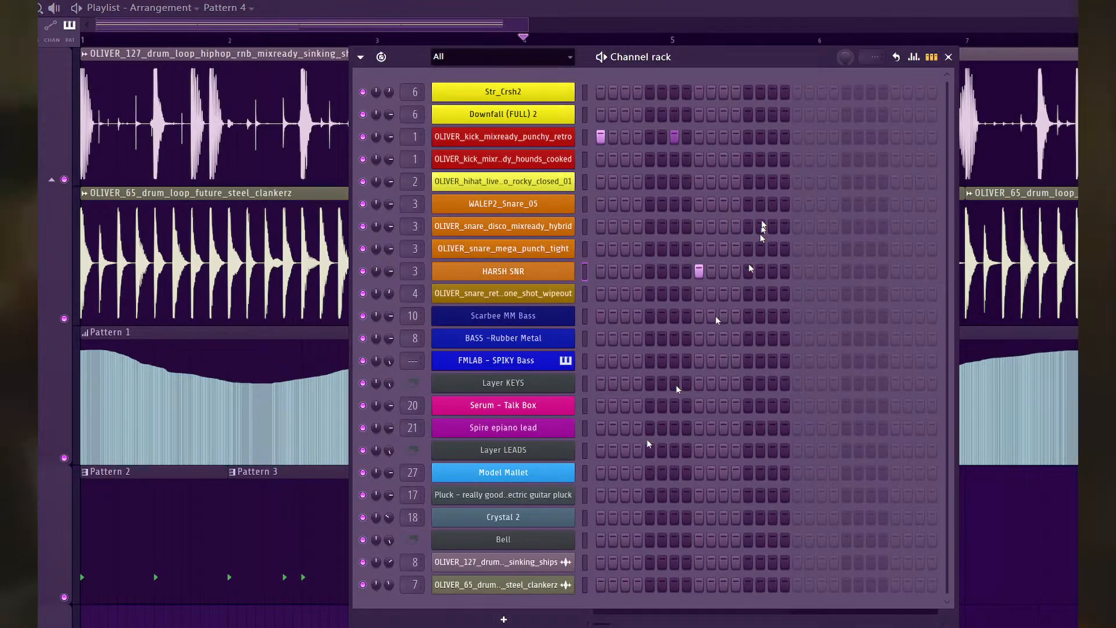
key(space)
click(650, 138)
key(space)
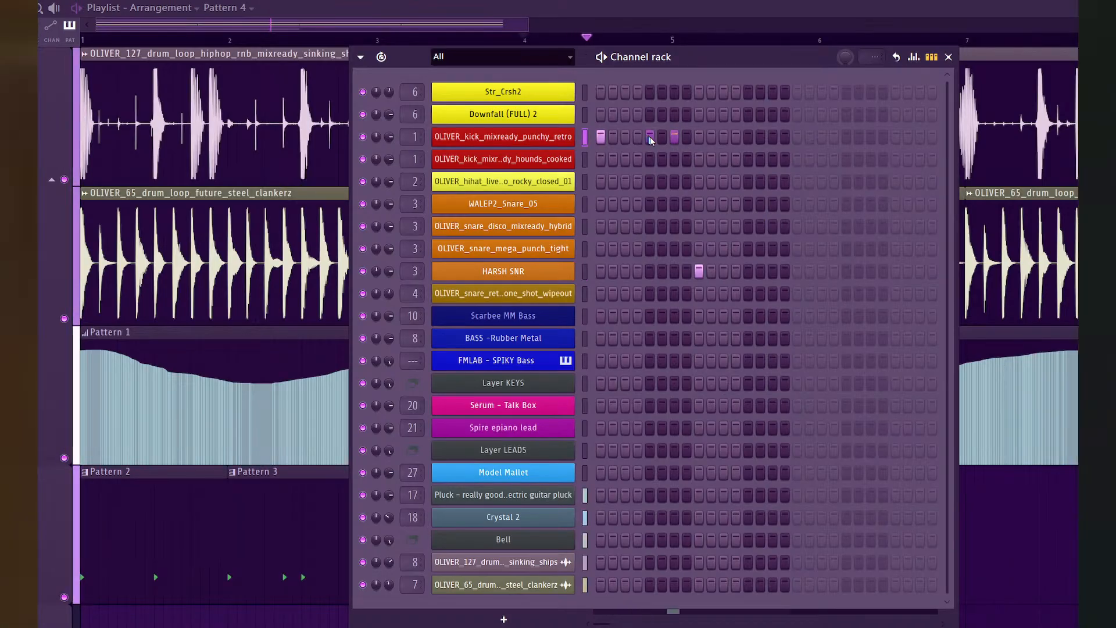
key(space)
key(space)
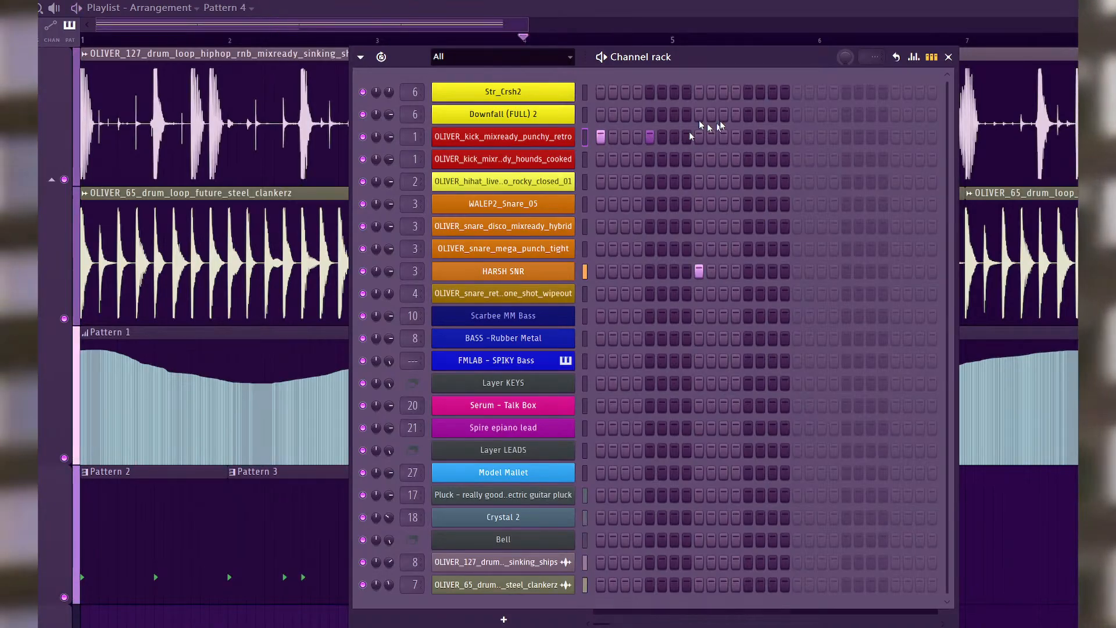
key(space)
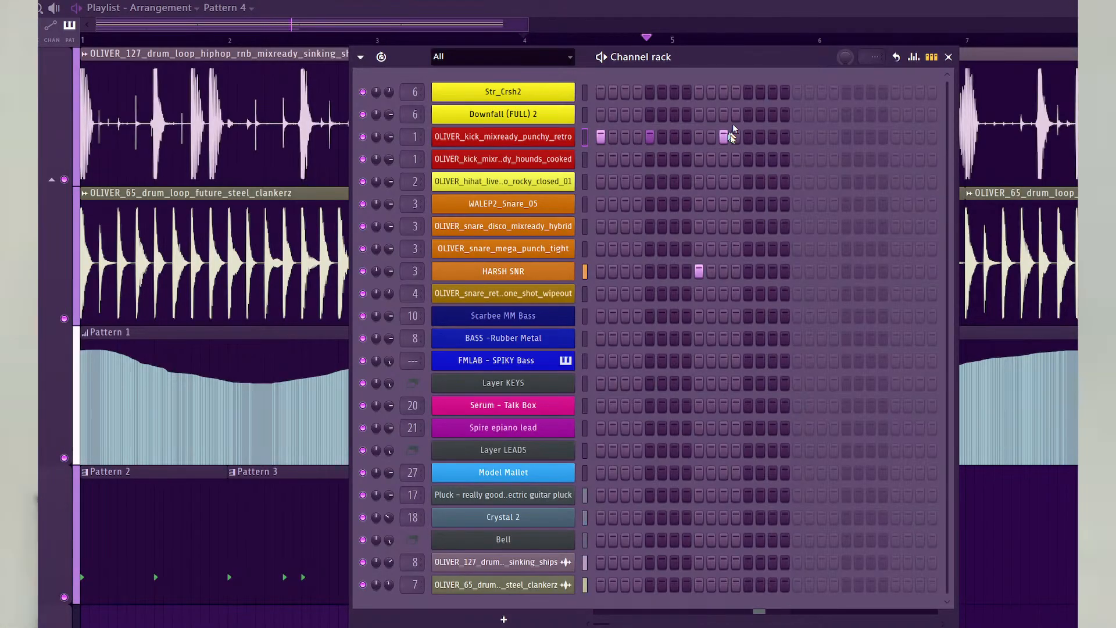
Try the punchy_retro kick on step 12 instead of step 11 in the bar 4 pattern.
key(space)
click(736, 137)
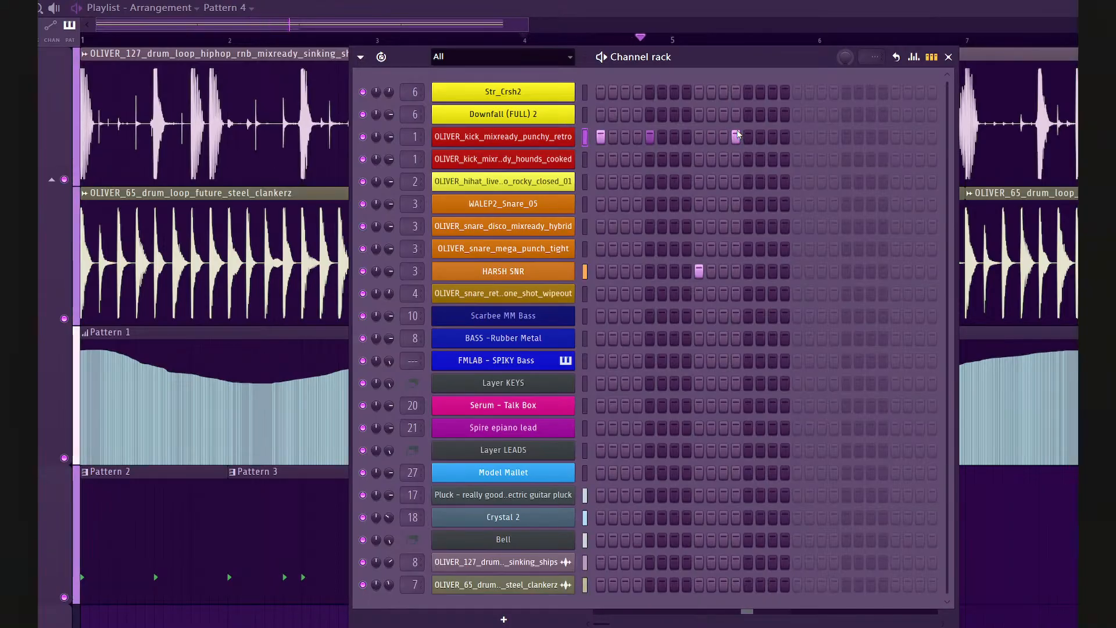
click(736, 136)
click(723, 136)
Add punchy_retro kicks on steps 7 and 13 of the bar 4 pattern.
click(674, 136)
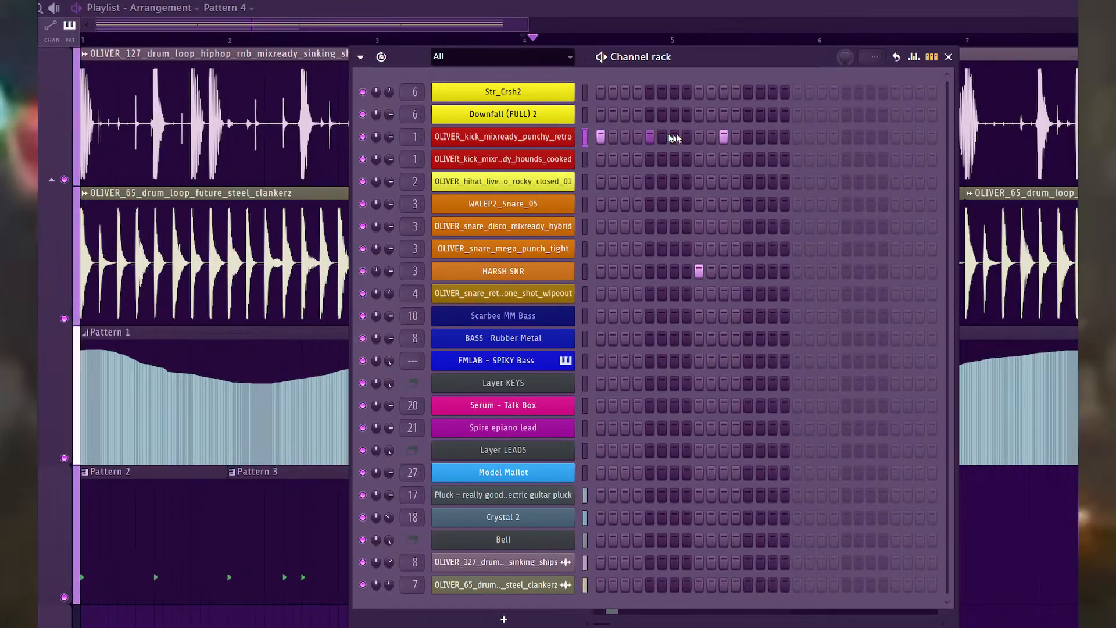
click(748, 136)
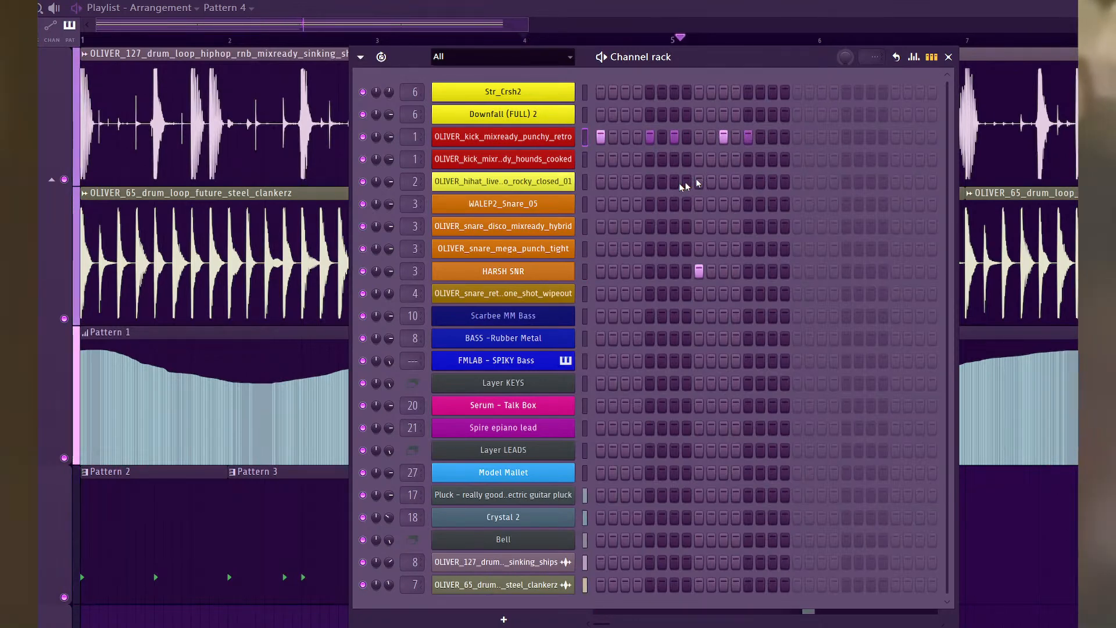
key(F6)
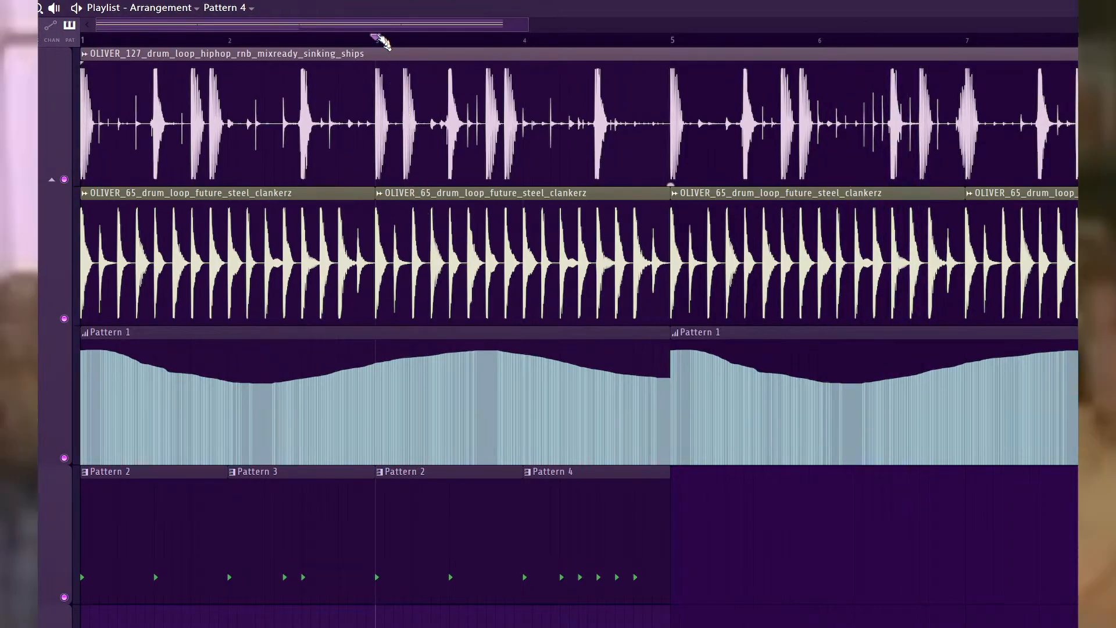
Make the Pattern 2 clip at bar 3 unique and add a hit on its step 15.
right_click(383, 478)
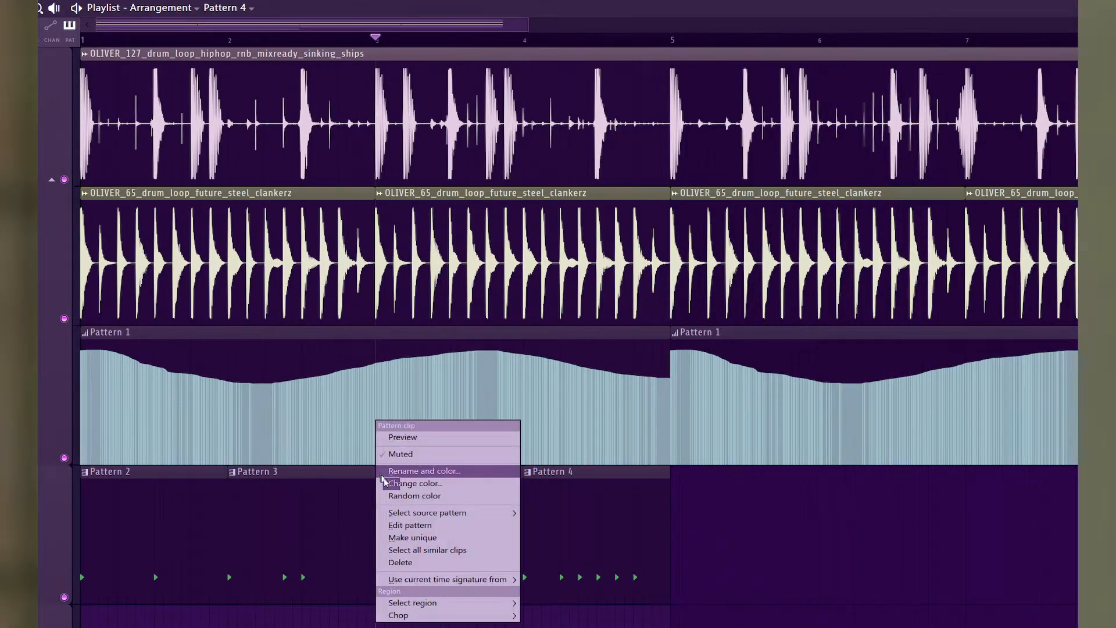
click(418, 537)
key(space)
double_click(408, 527)
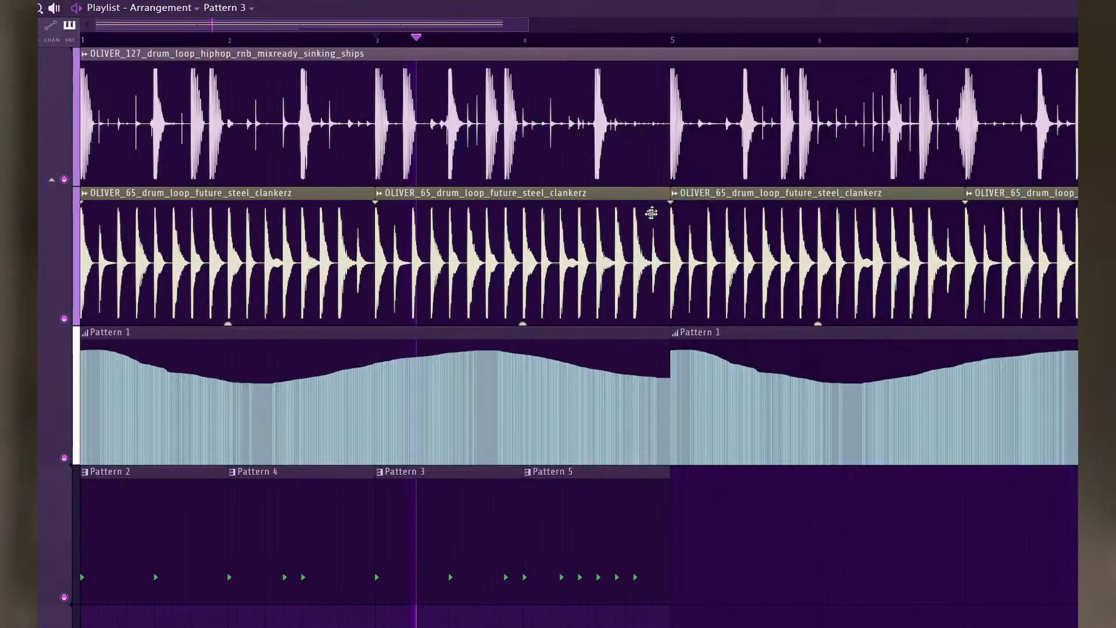
Merge the four kick and snare pattern clips on their Playlist track and place a copy of the merged clip at bar 5.
right_click(48, 523)
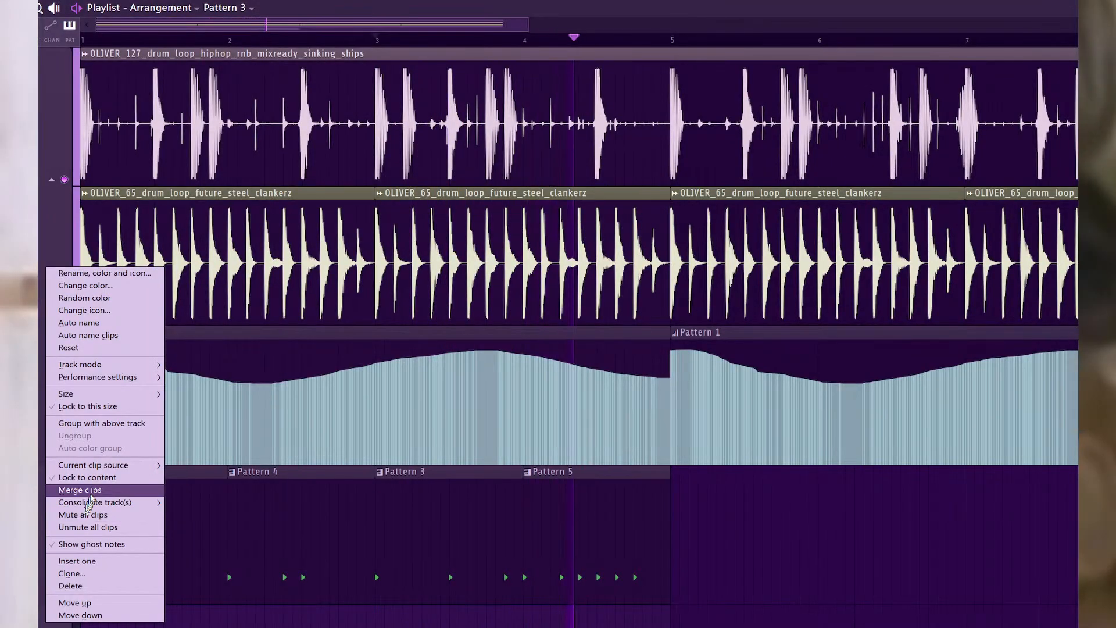
click(90, 491)
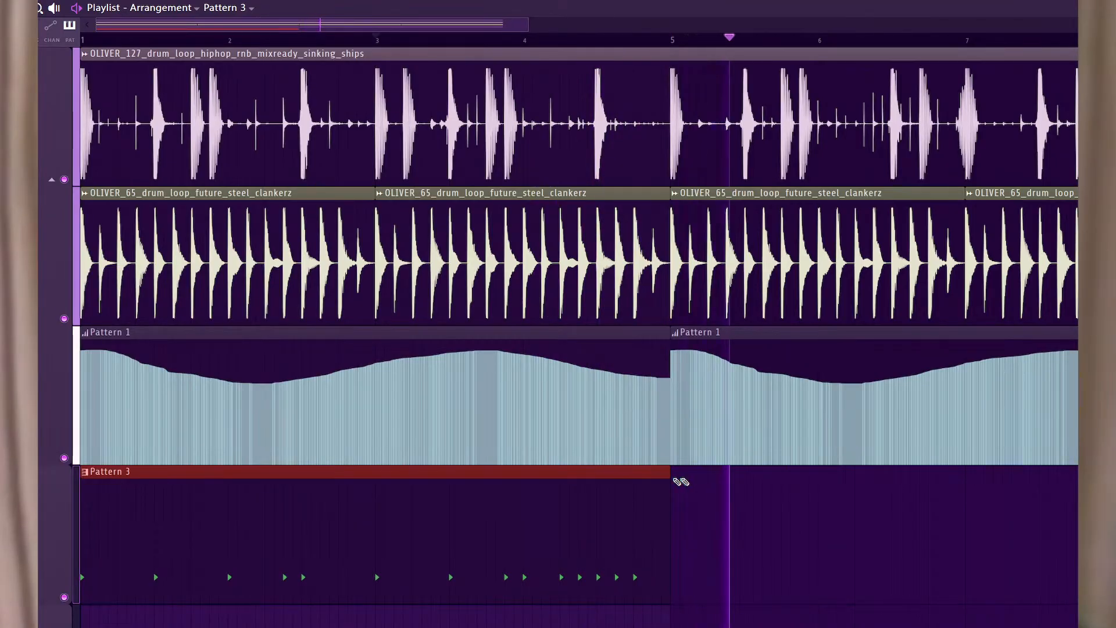
click(681, 481)
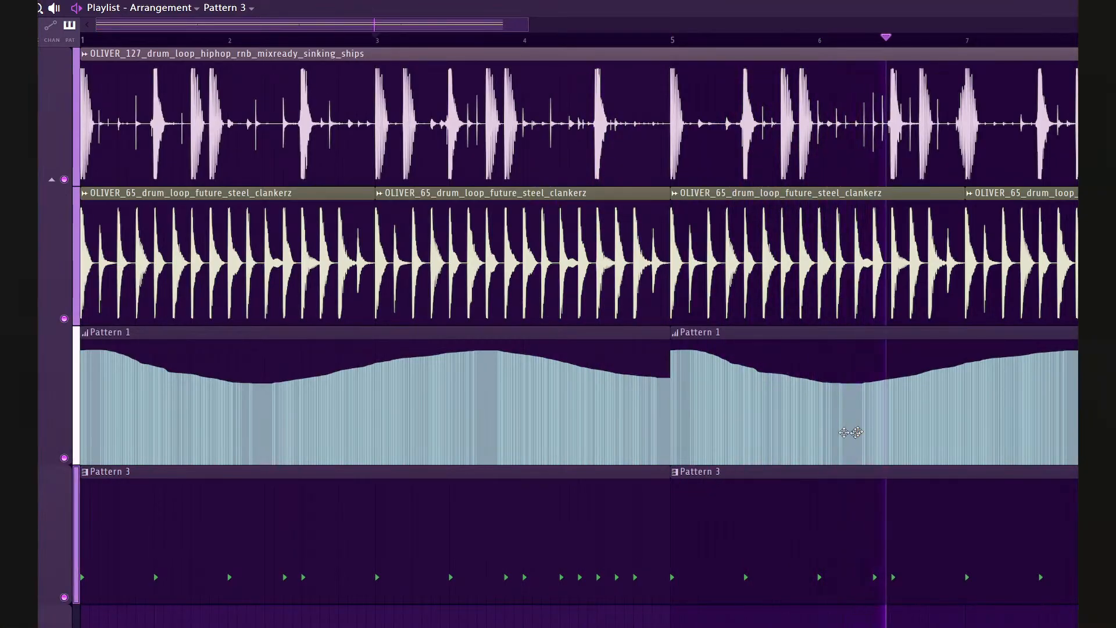
key(F6)
key(F6)
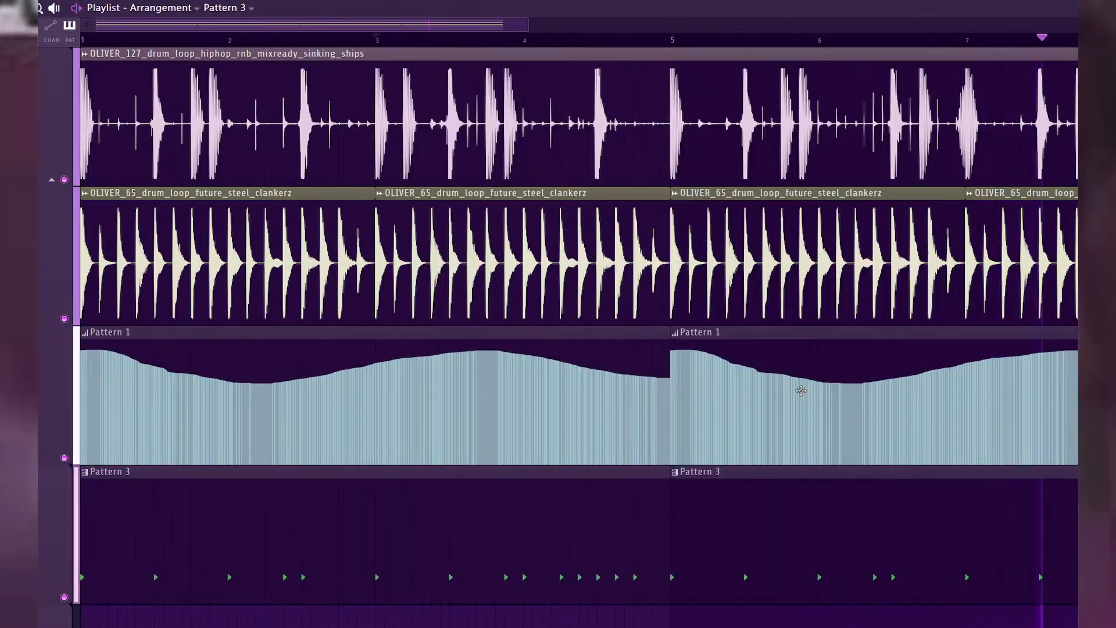
Lower the kick + snare mixer track's fader to -3.0 dB.
key(F9)
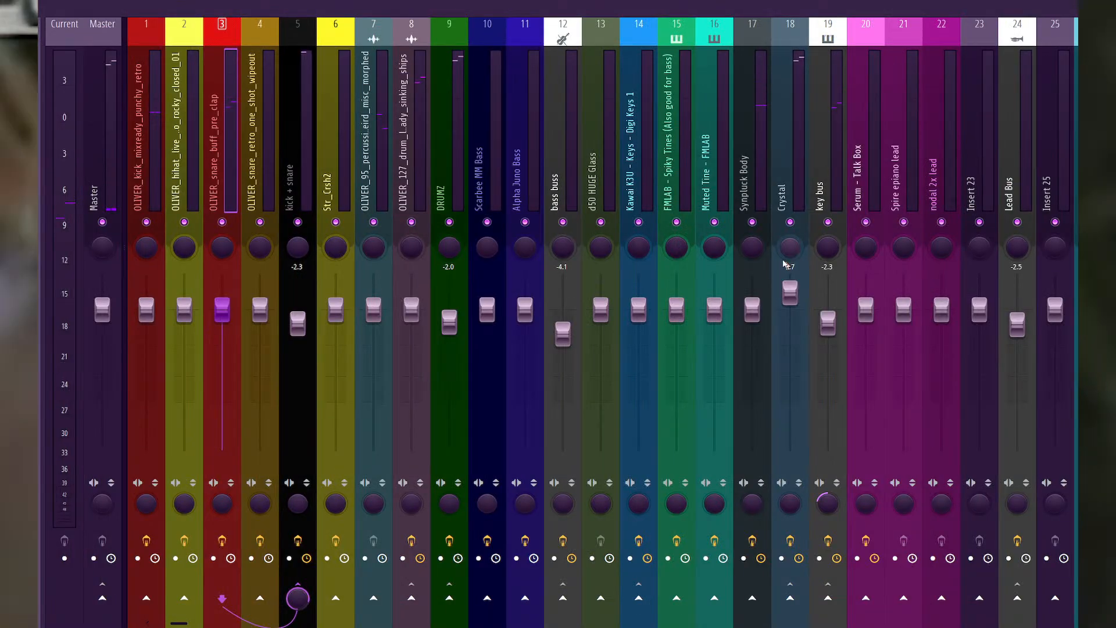
click(296, 226)
drag(297, 322, 299, 326)
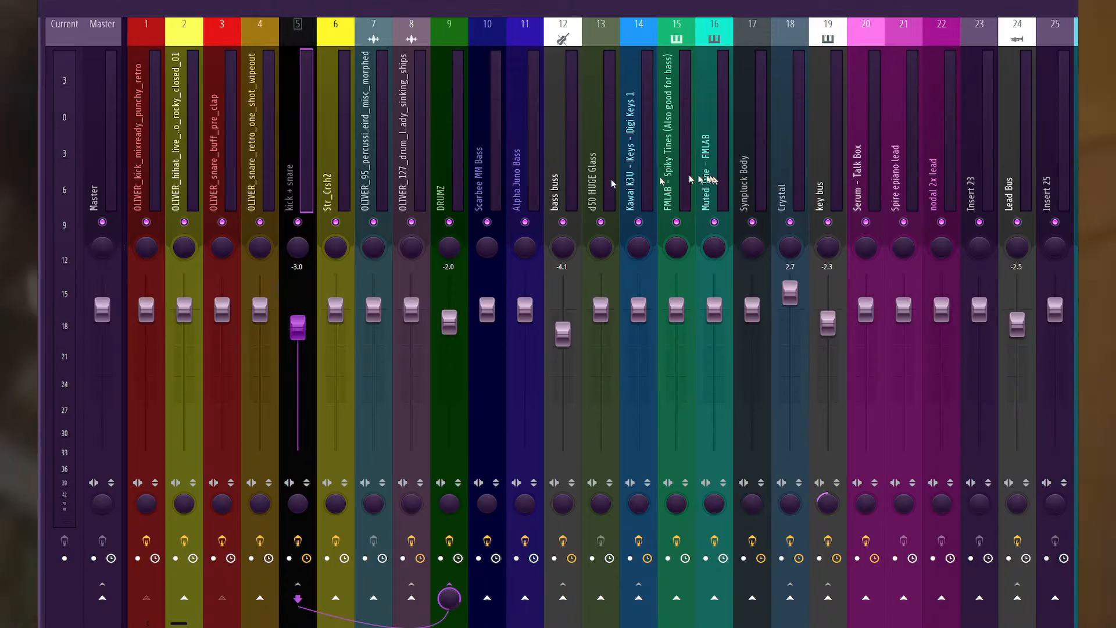
Sidechain the kick + snare mixer track to the Synth Bus track.
click(823, 177)
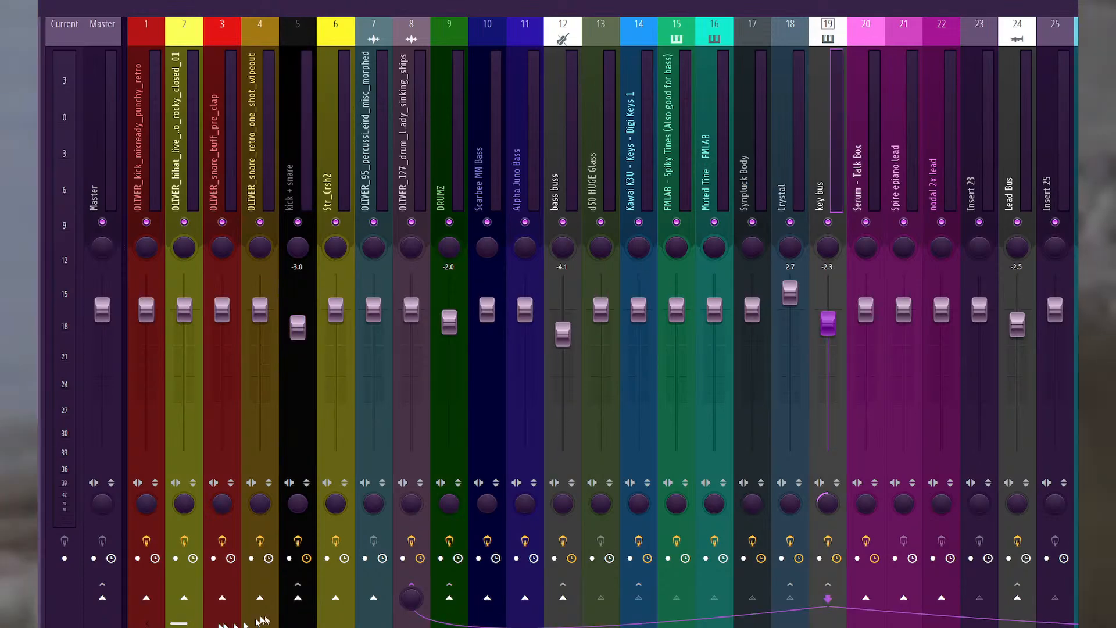
scroll(184, 623, right, 5)
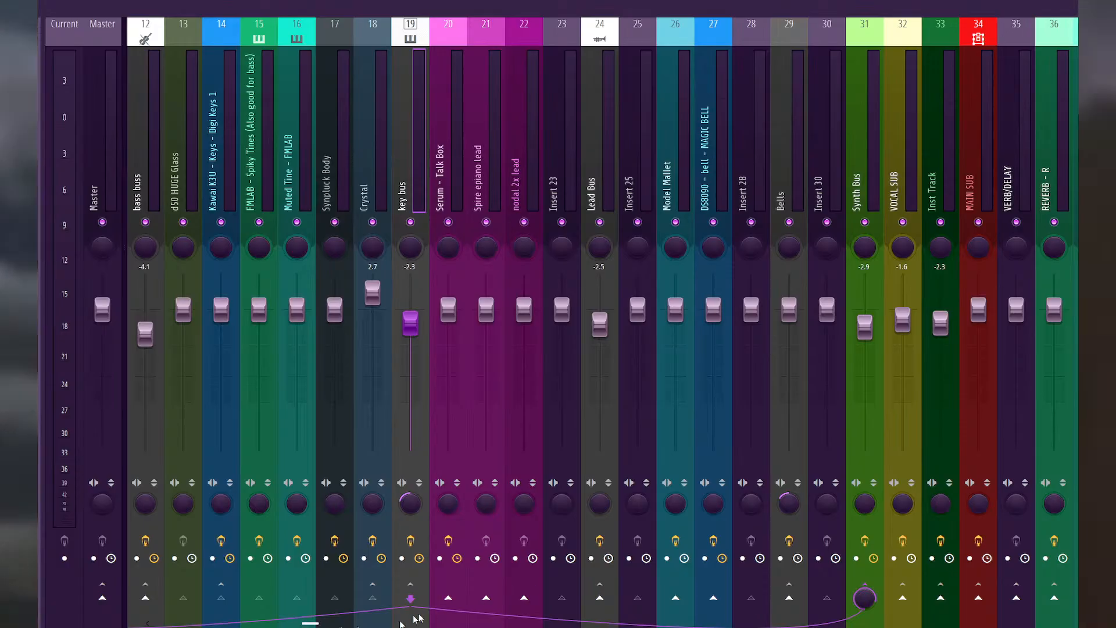
drag(326, 624, 402, 623)
click(418, 190)
click(312, 177)
right_click(575, 603)
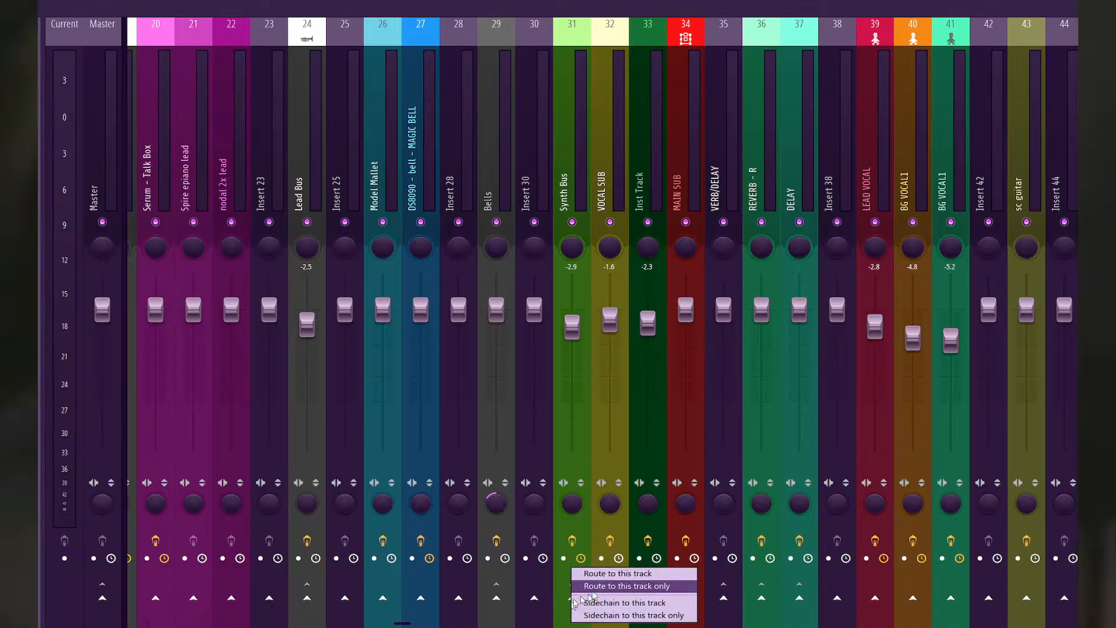
click(621, 604)
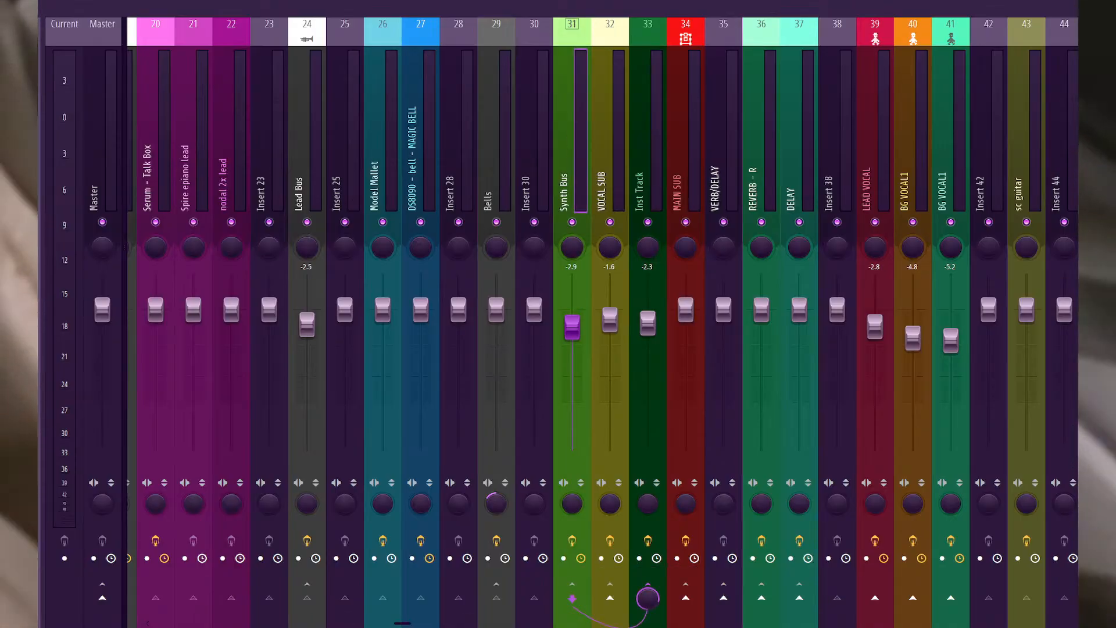
Load Trackspacer on the Synth Bus and assign the kick + snare track as its sidechain input.
mouse_move(41, 94)
click(332, 237)
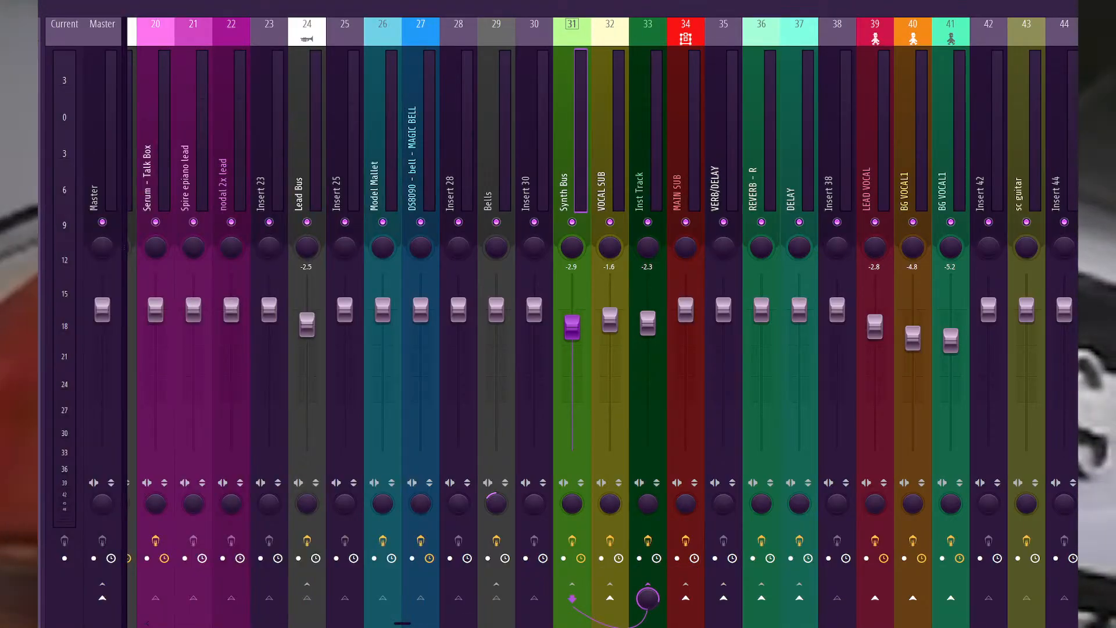
click(38, 73)
click(39, 132)
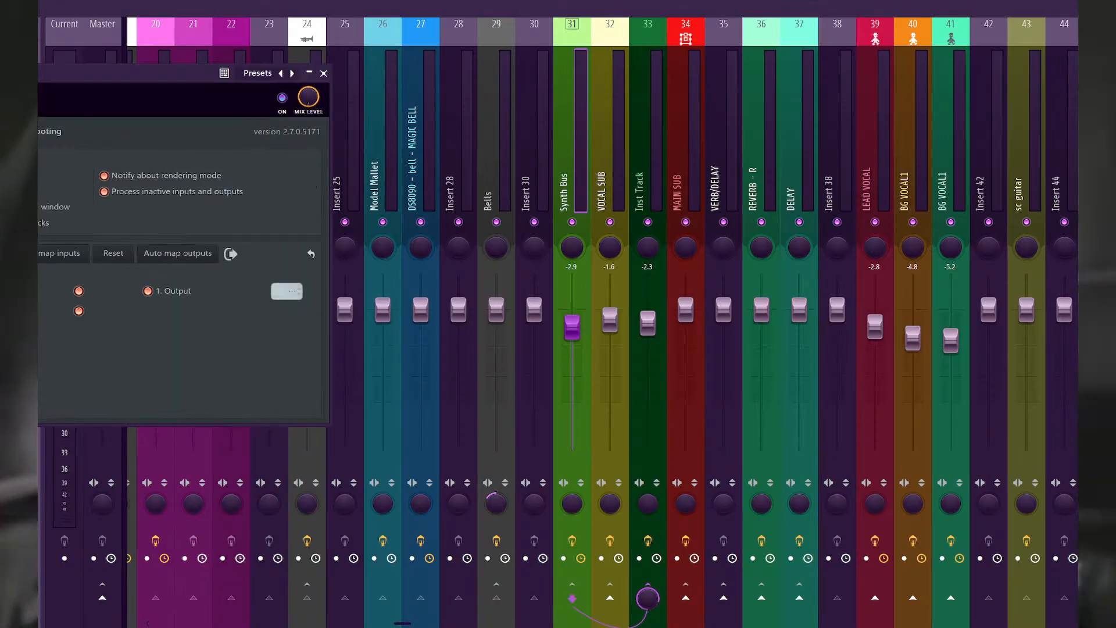
right_click(39, 314)
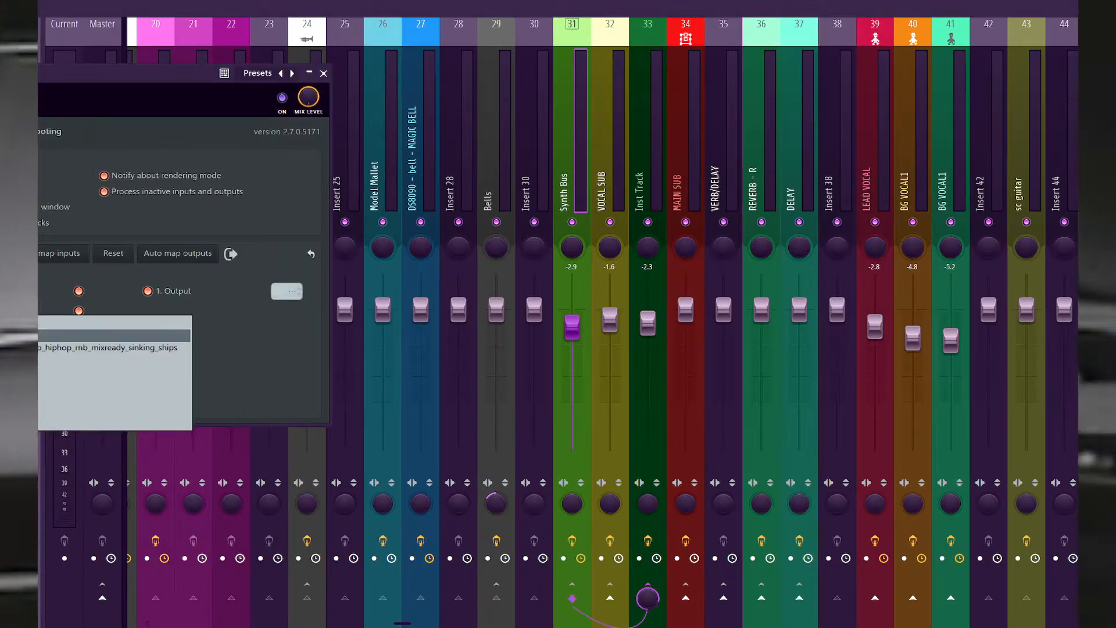
click(40, 335)
click(40, 75)
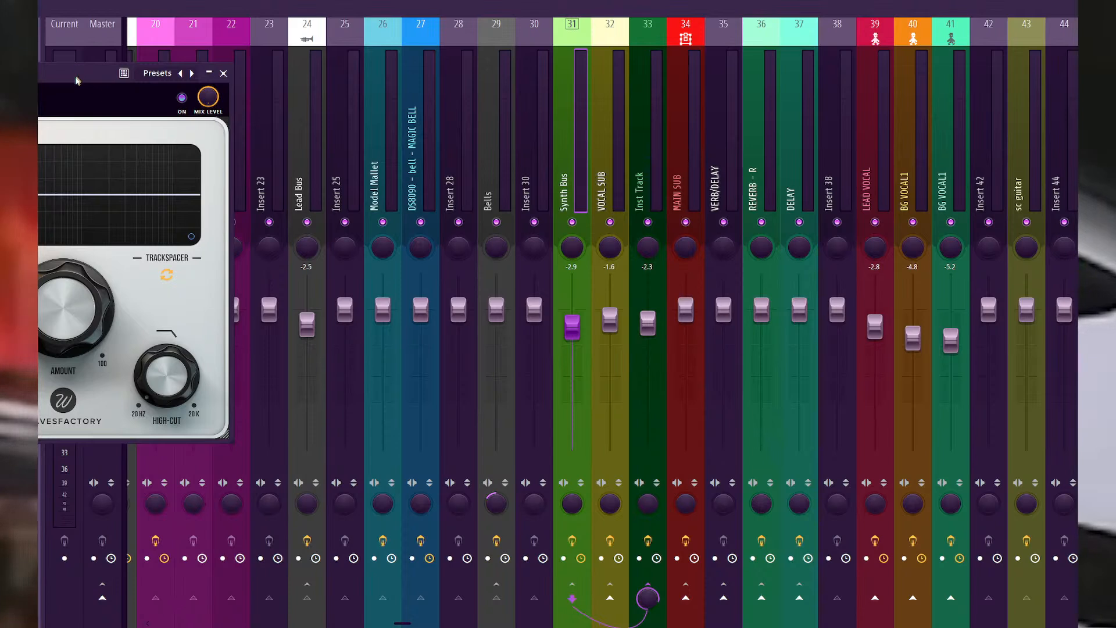
During playback, set Trackspacer's amount to about 15.3% and low-cut to about 67 Hz, and lower its high-cut.
key(space)
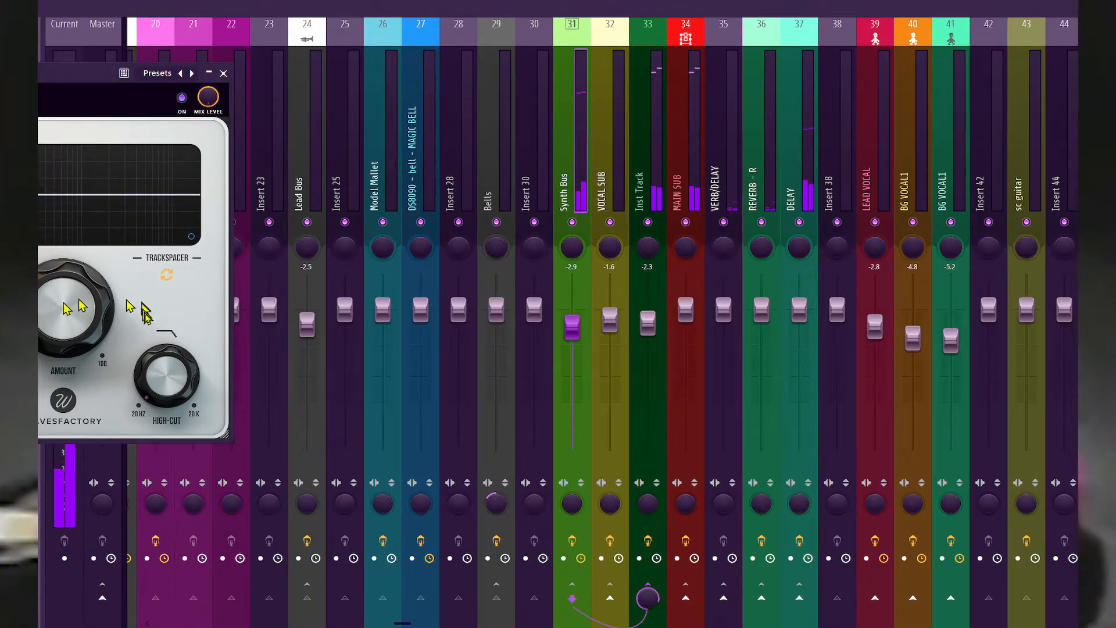
drag(78, 306, 68, 334)
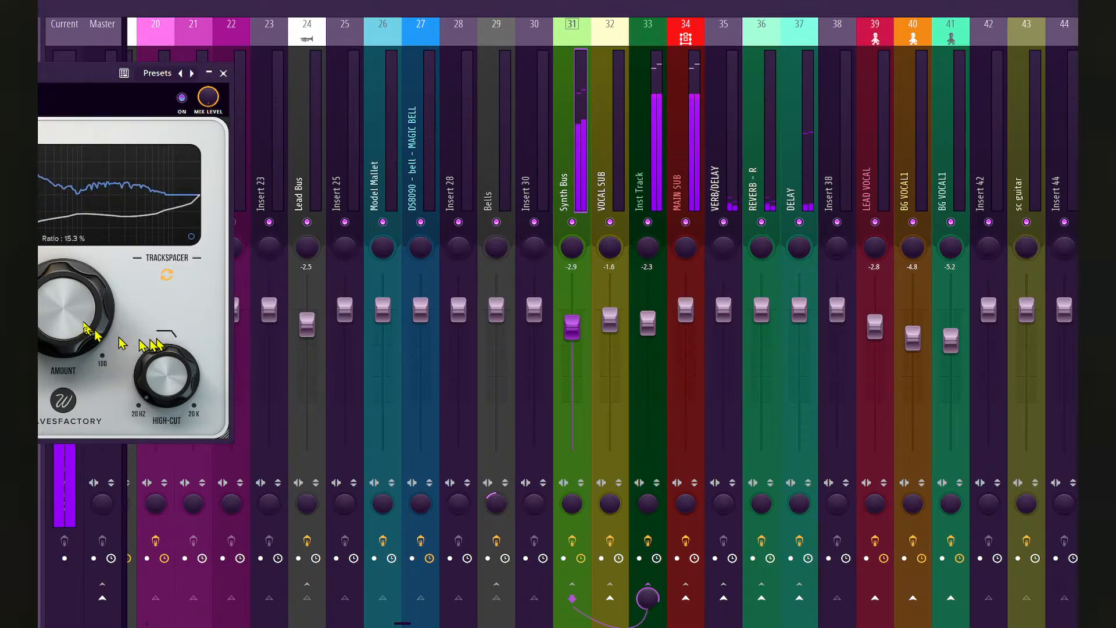
drag(153, 368, 161, 431)
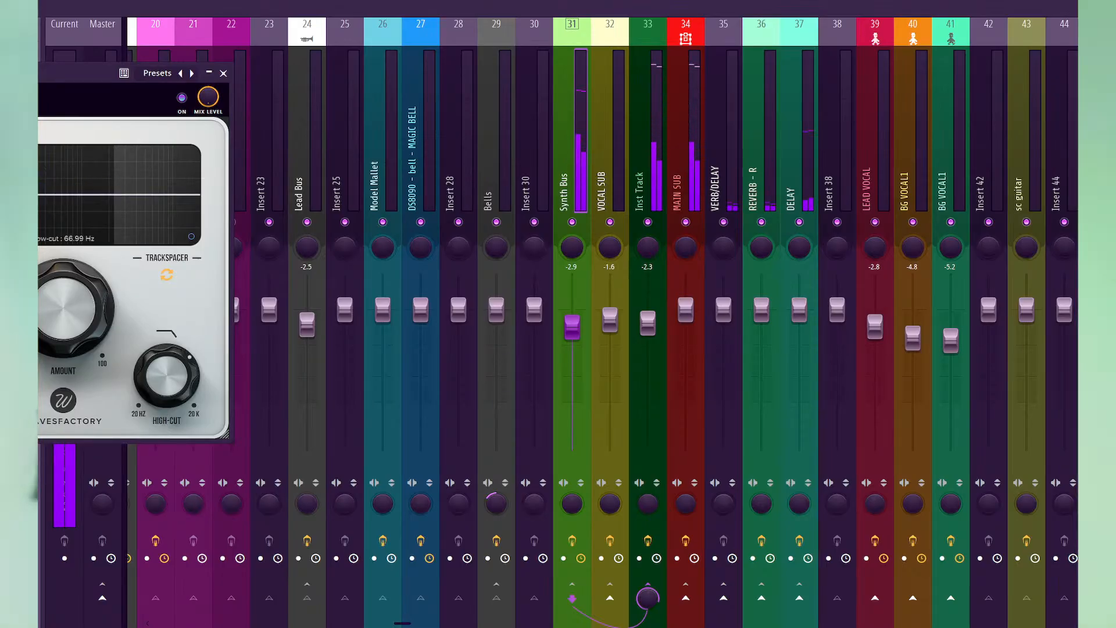
click(223, 73)
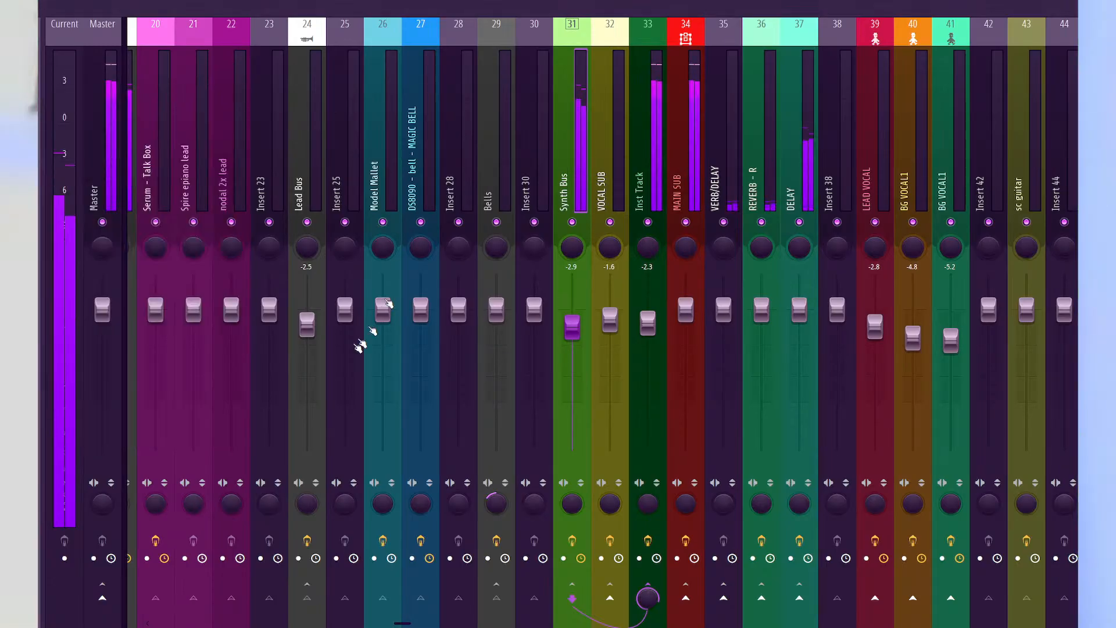
Solo the kick + snare mixer track and re-enable the punchy_retro kick and snare_buff_pre_clap tracks feeding it.
drag(396, 619, 179, 621)
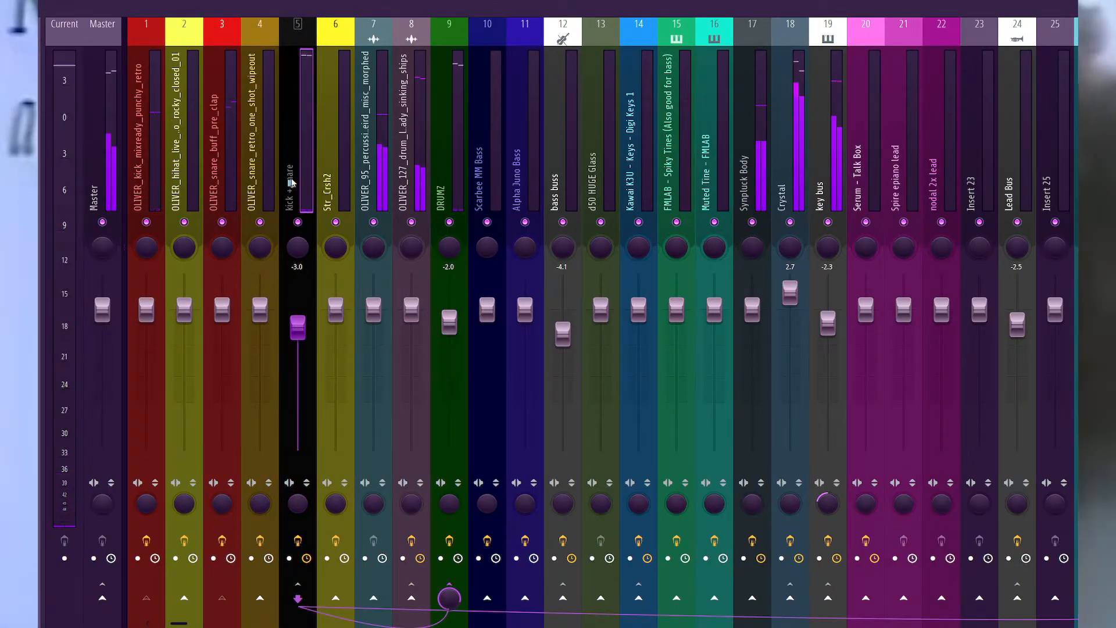
key(s)
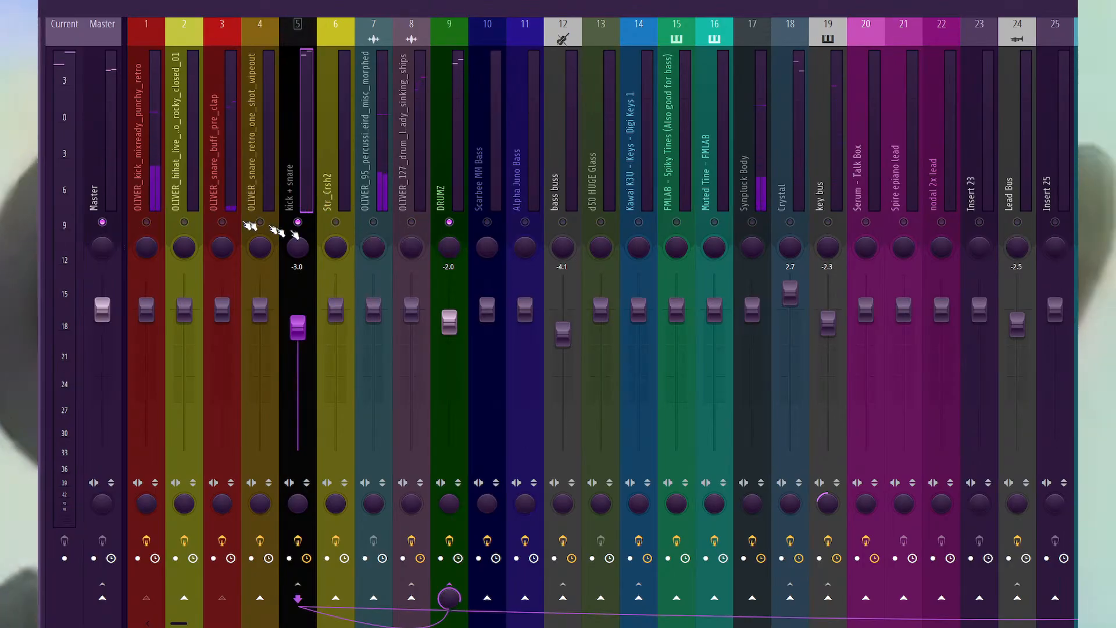
click(222, 222)
click(147, 222)
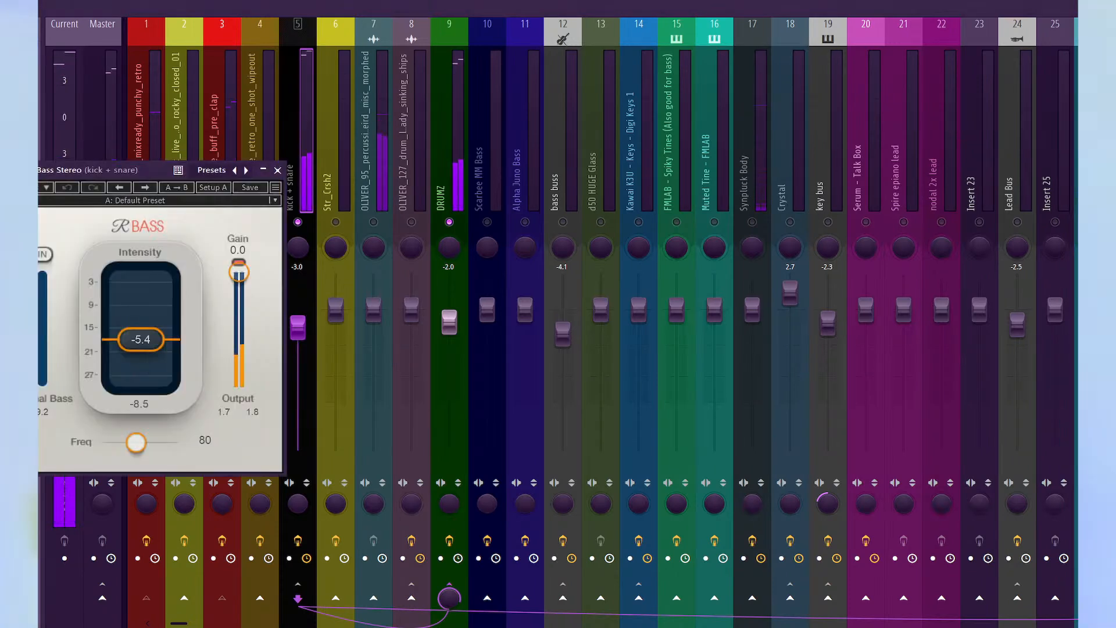
Set the RBass intensity on the kick + snare track to 6.8 and check the track's 1176AE limiting amplifier.
drag(129, 331, 129, 266)
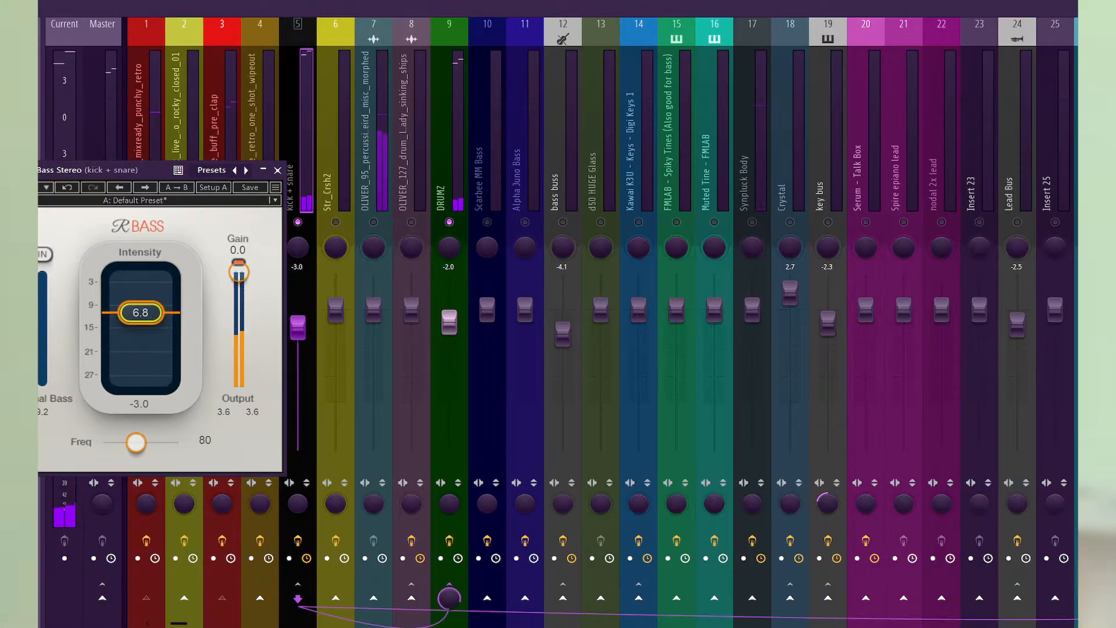
click(279, 169)
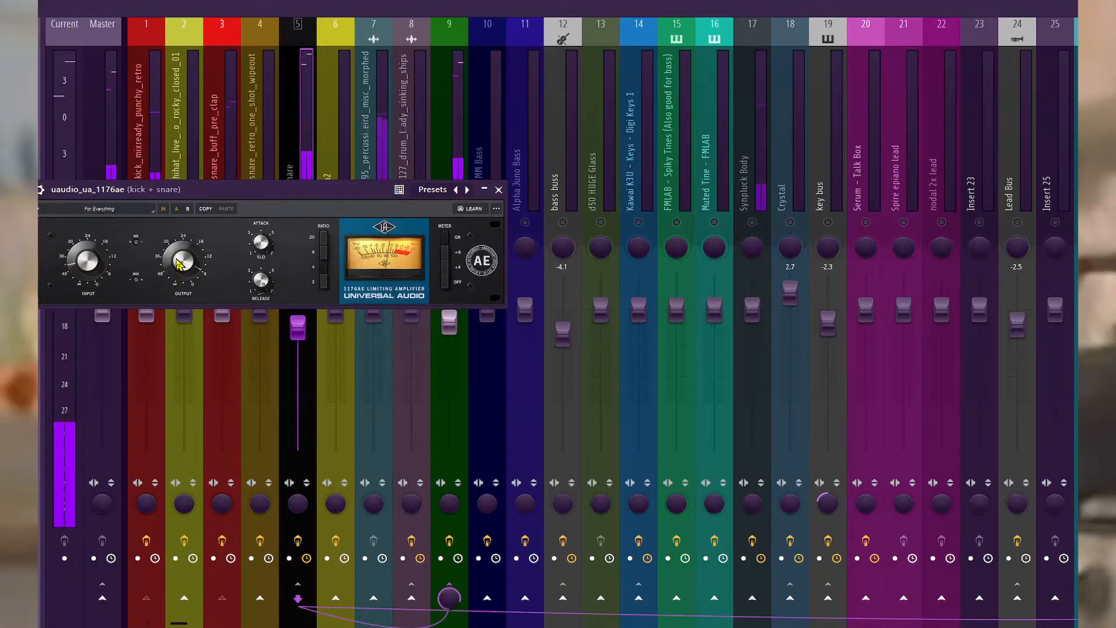
click(498, 189)
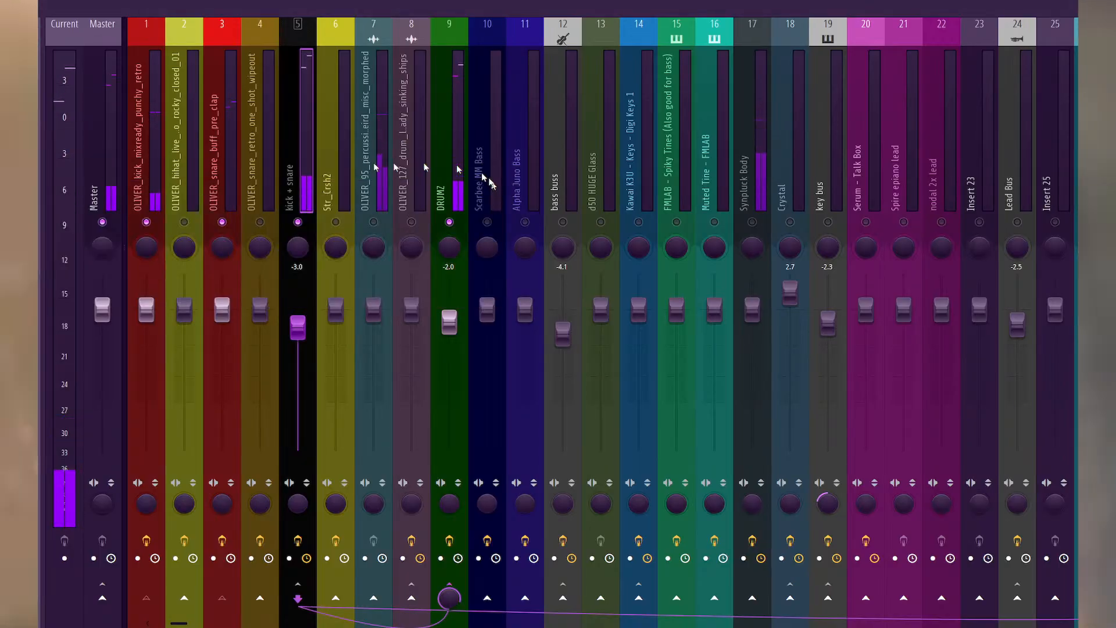
Boost the highs of the OLIVER_snare_buff_pre_clap track with an EQ high shelf at about 846 Hz, raised about 3 dB.
click(208, 184)
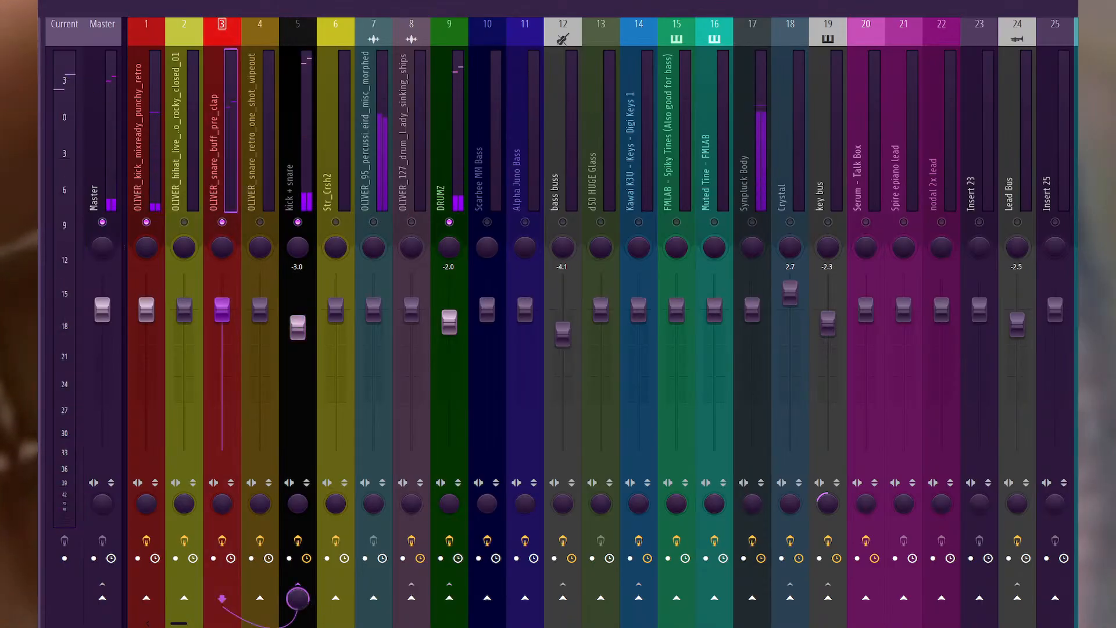
drag(277, 218, 150, 203)
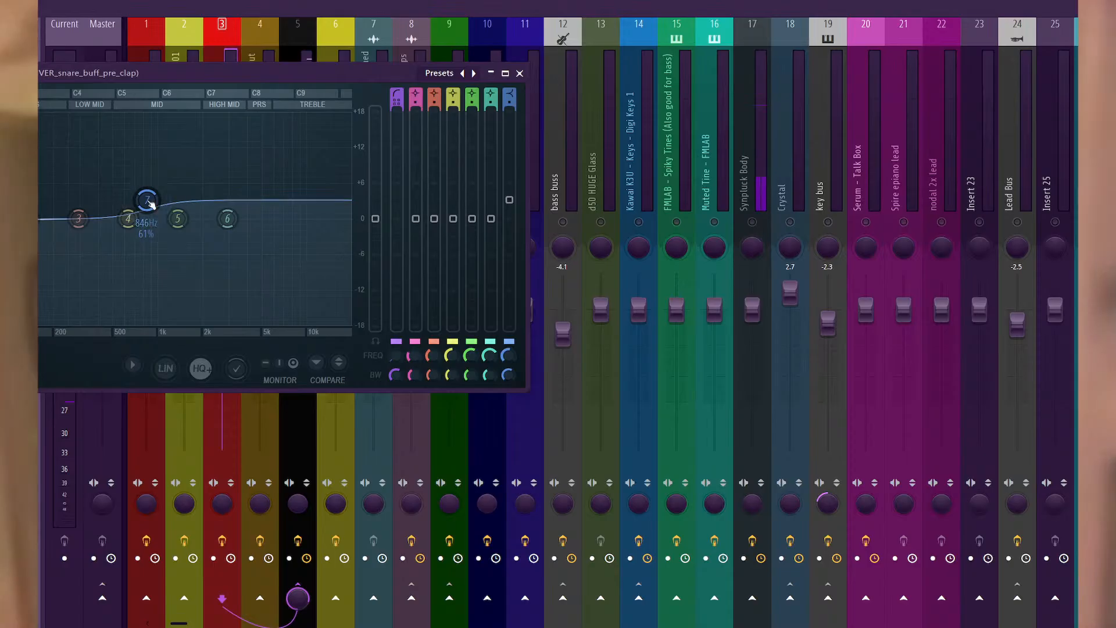
click(520, 74)
Unsolo the kick + snare mixer track and play the full arrangement with all mixer tracks enabled.
key(F6)
key(F5)
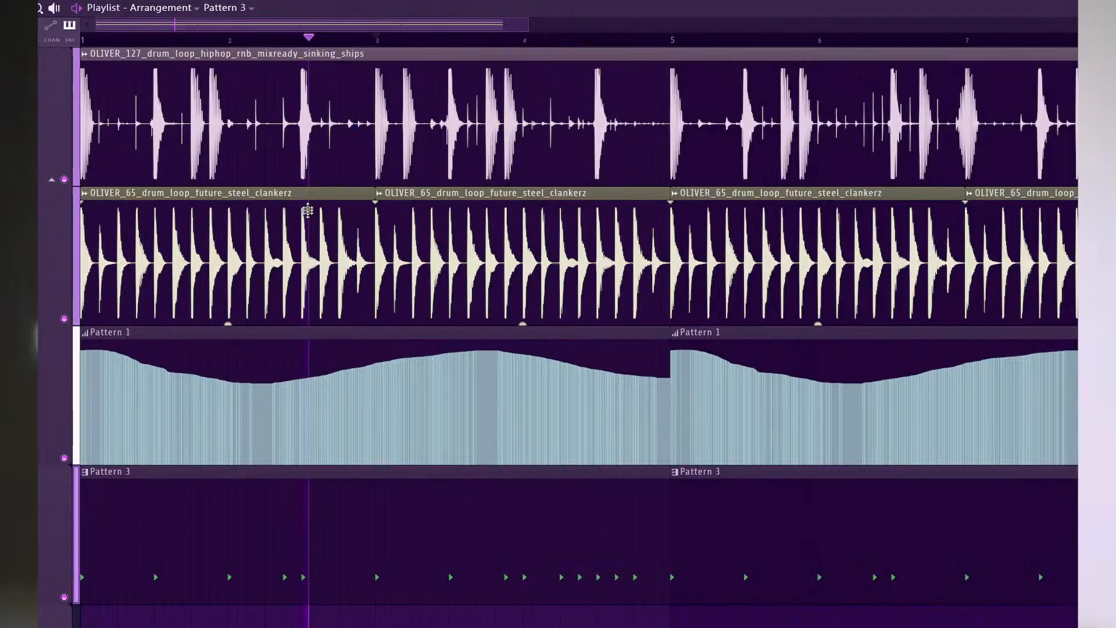
key(F9)
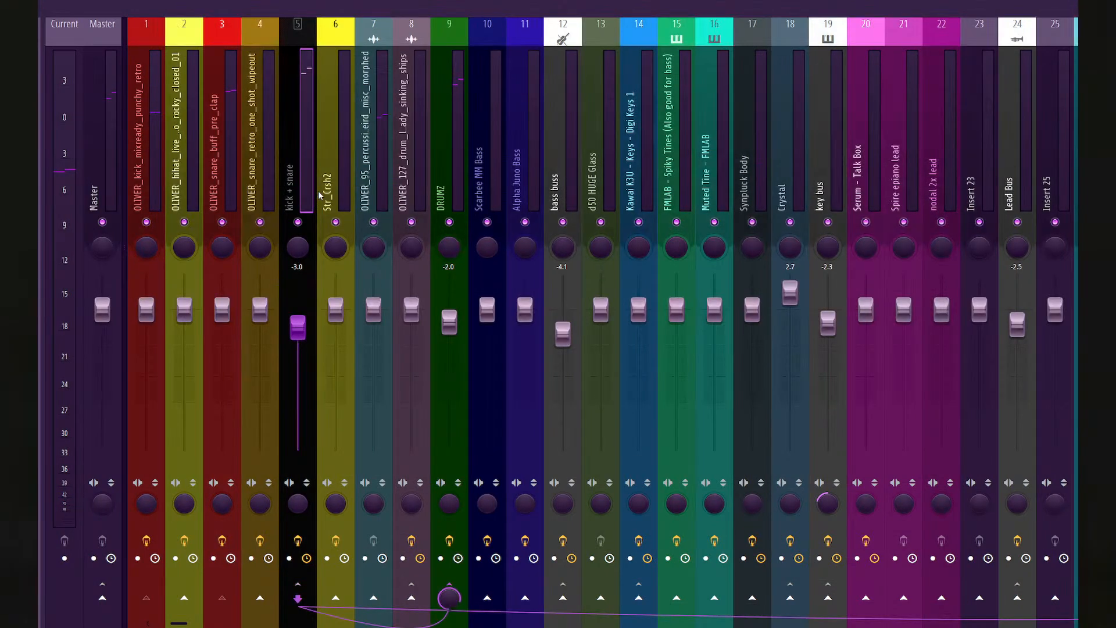
key(space)
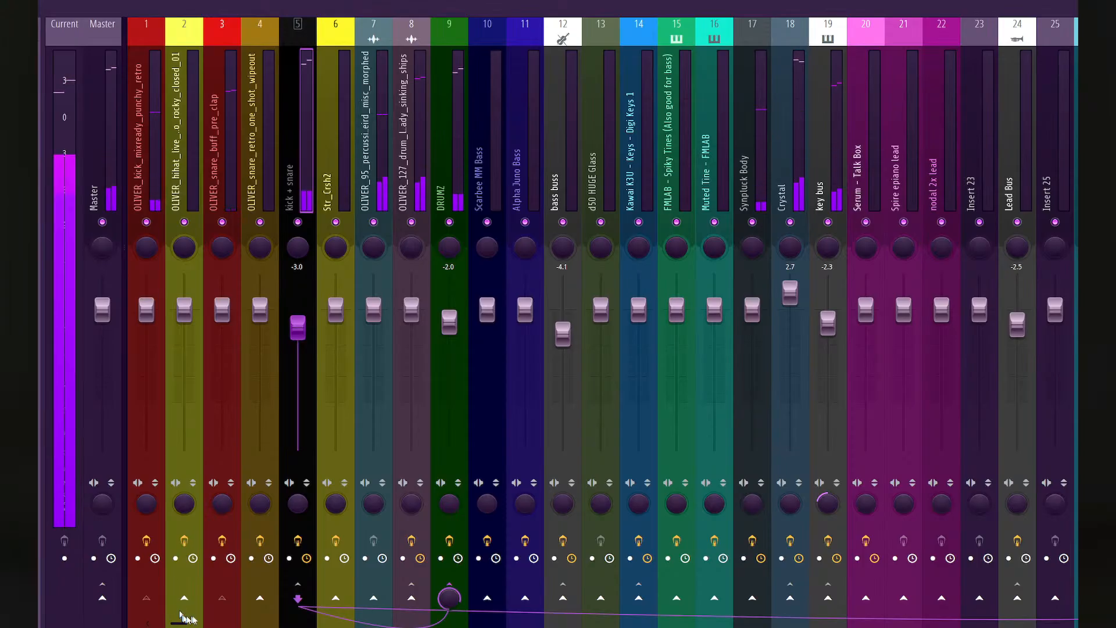
Solo the sinking_ships drum loop mixer track and raise its EQ low cut to about 313 Hz.
scroll(185, 617, right, 5)
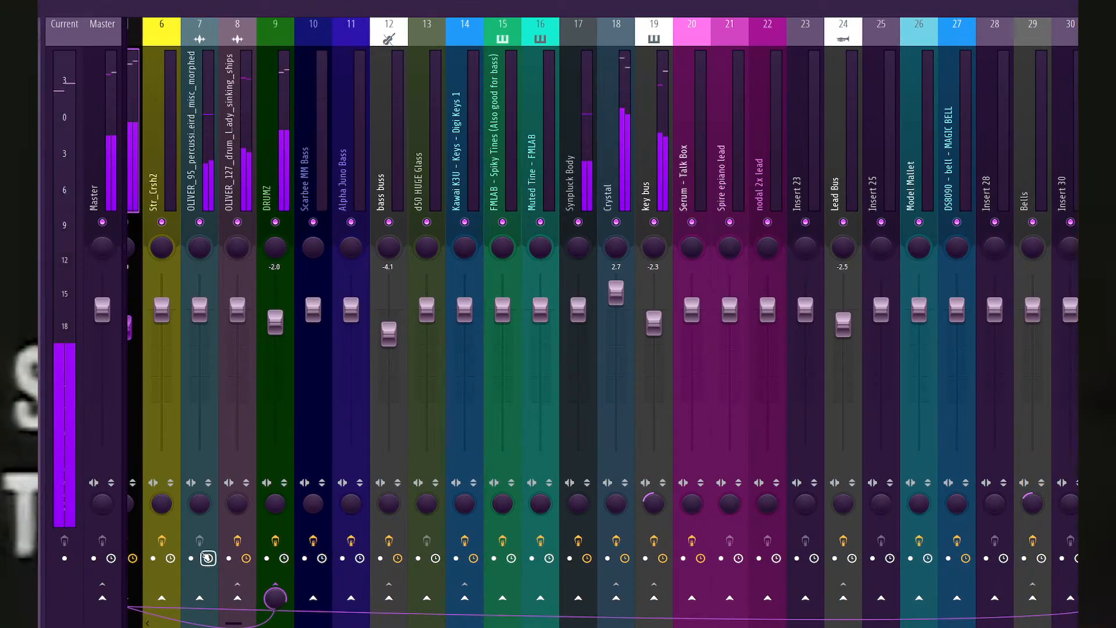
click(245, 179)
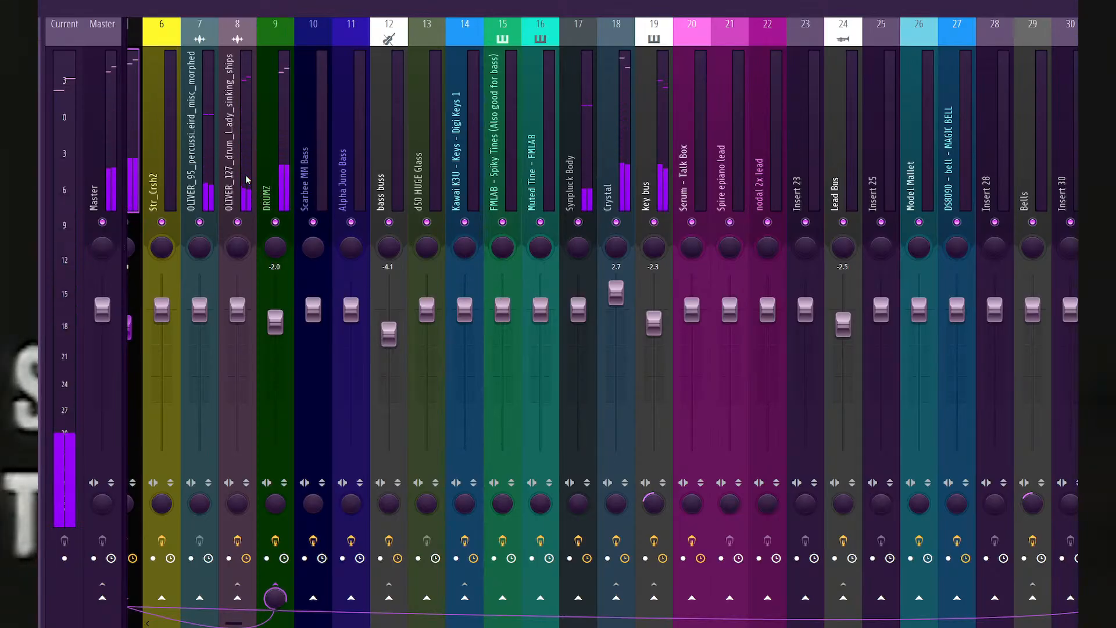
key(s)
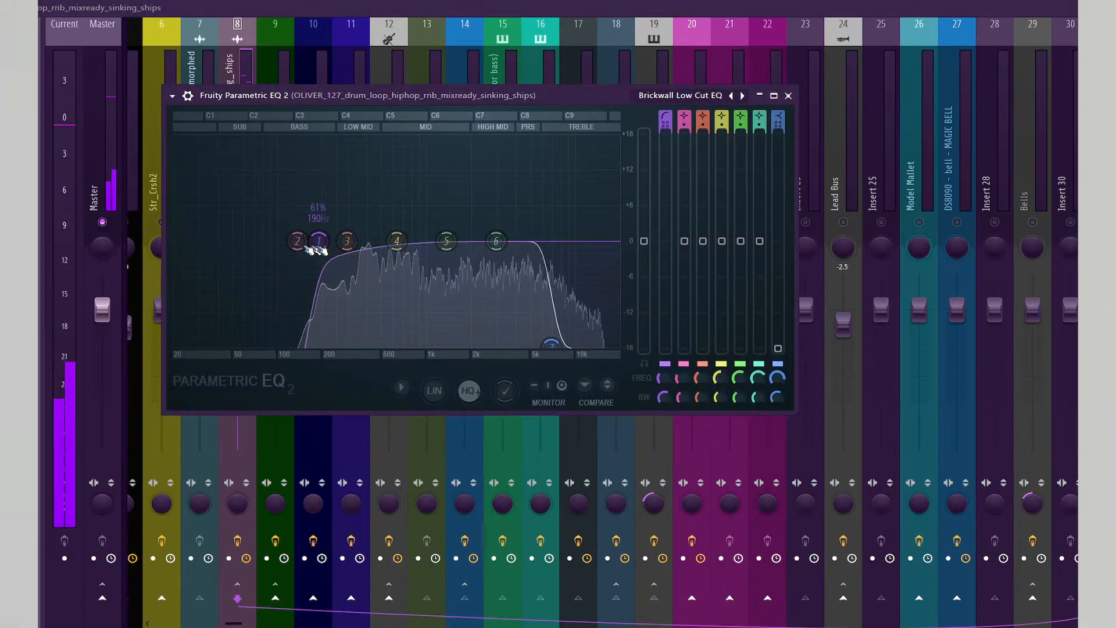
drag(317, 241, 358, 246)
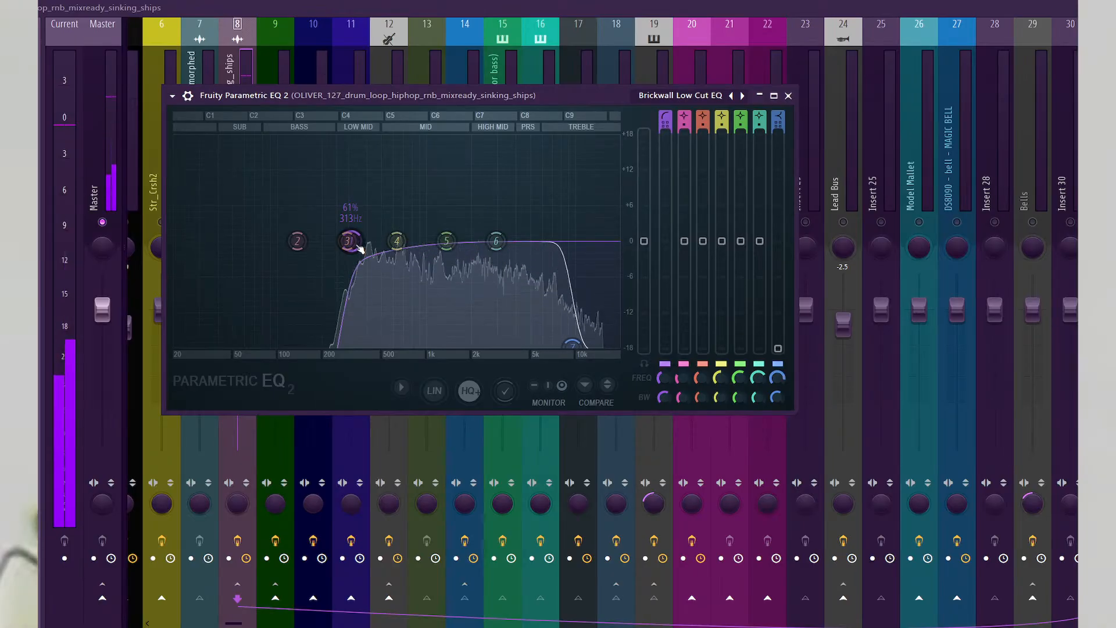
click(788, 95)
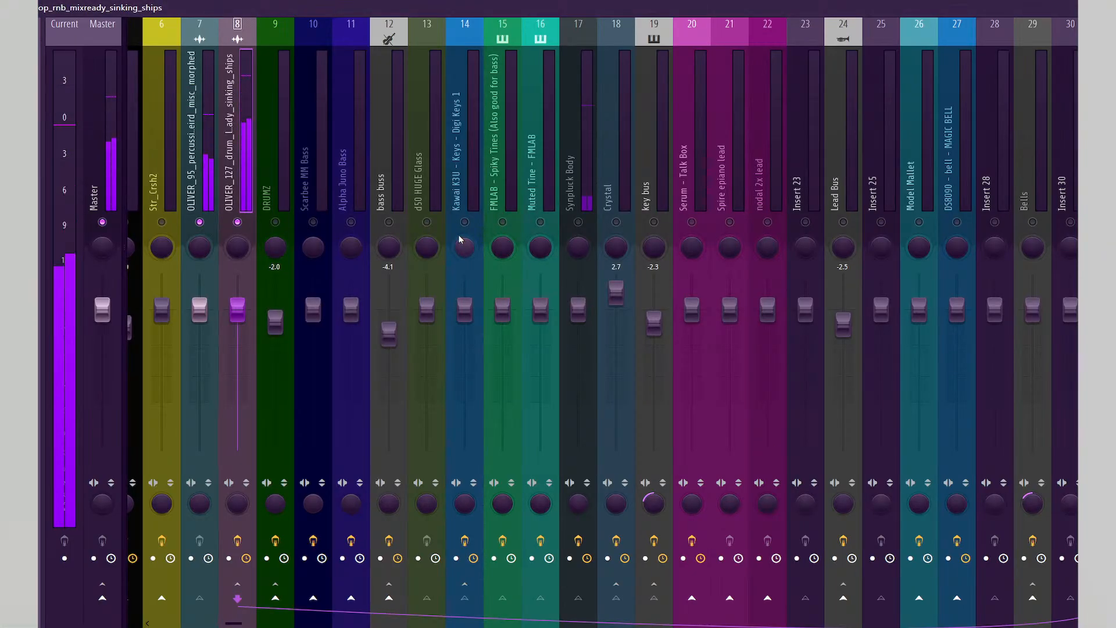
Stop playback, create the empty Pattern 7 and add an Ultra synth channel.
key(F6)
key(F5)
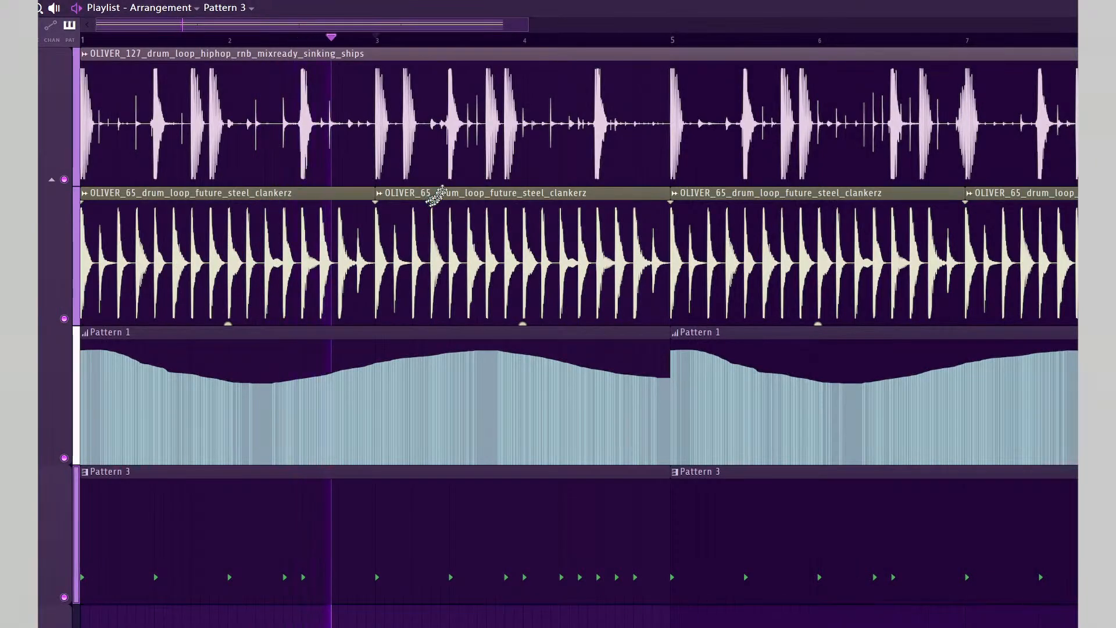
key(space)
key(F4)
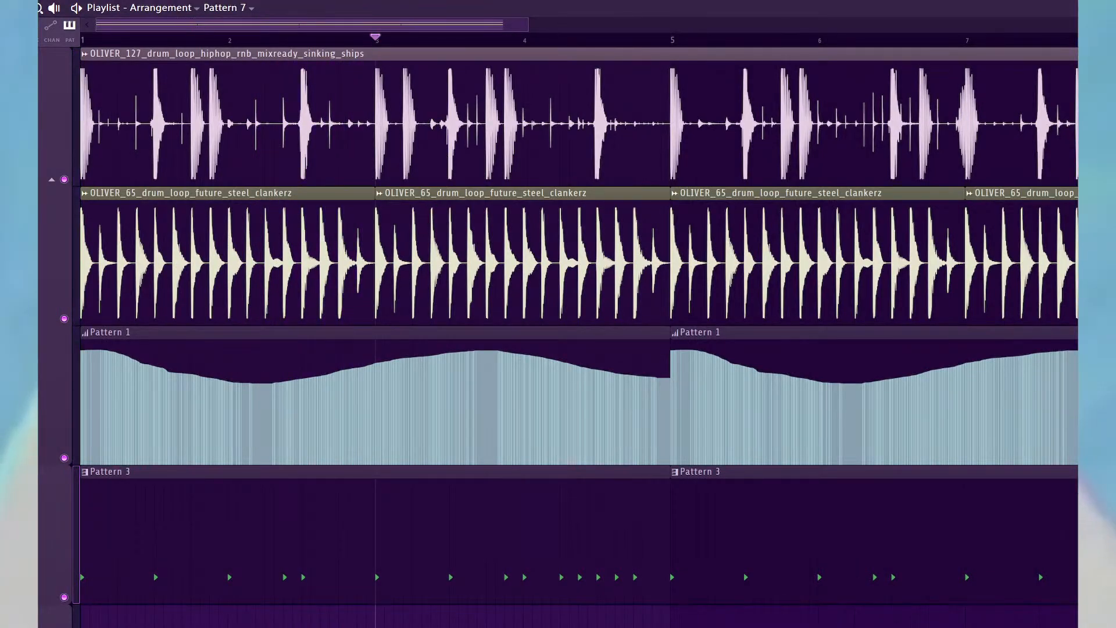
key(F6)
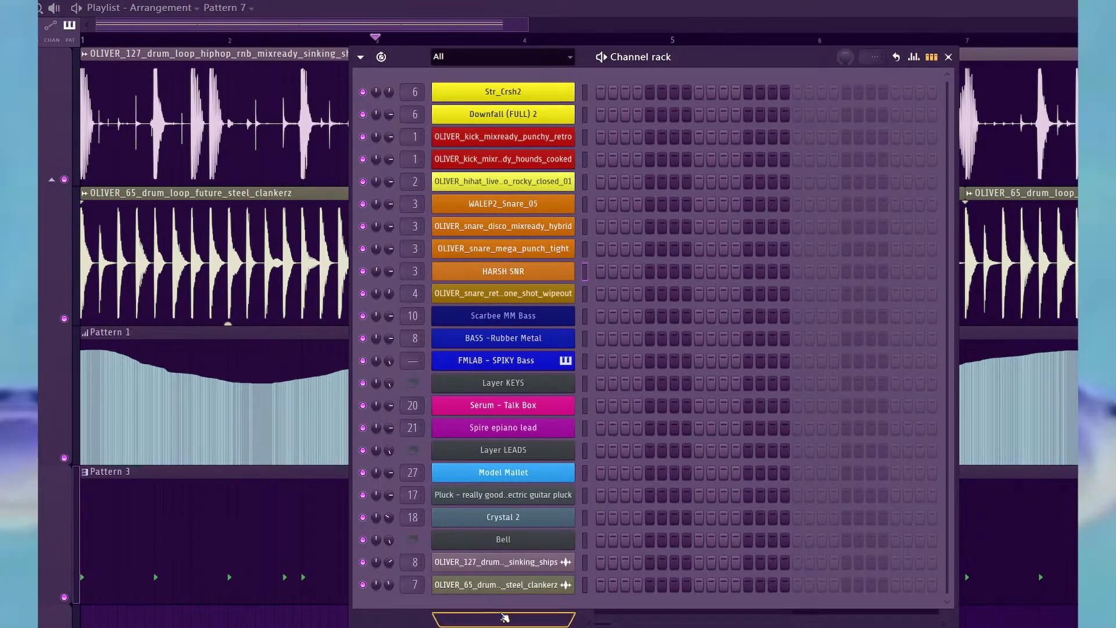
click(504, 617)
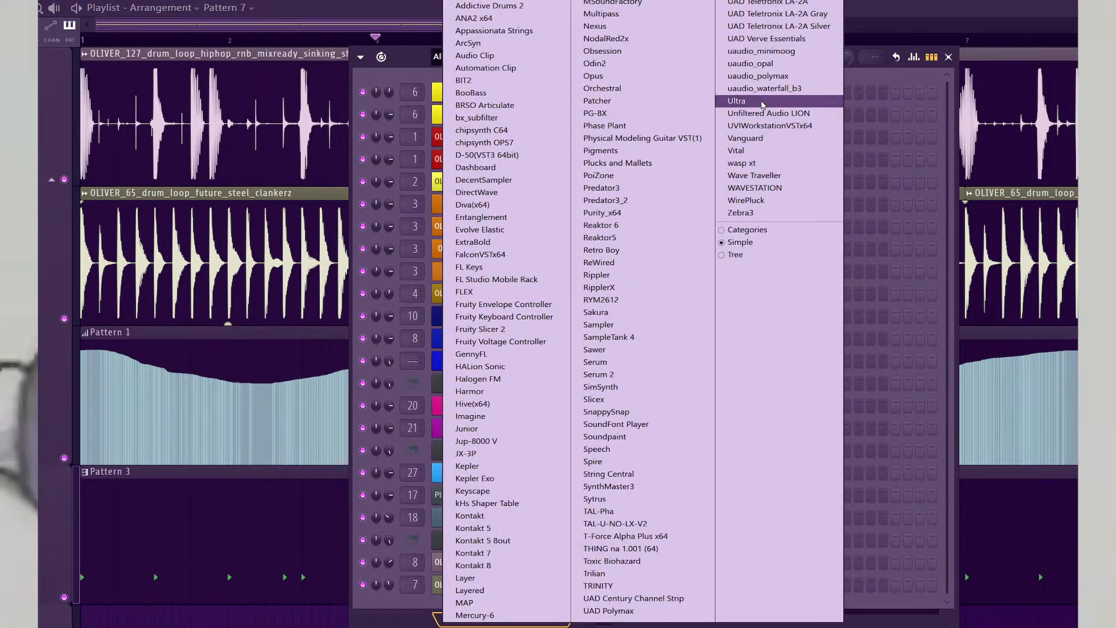
click(737, 101)
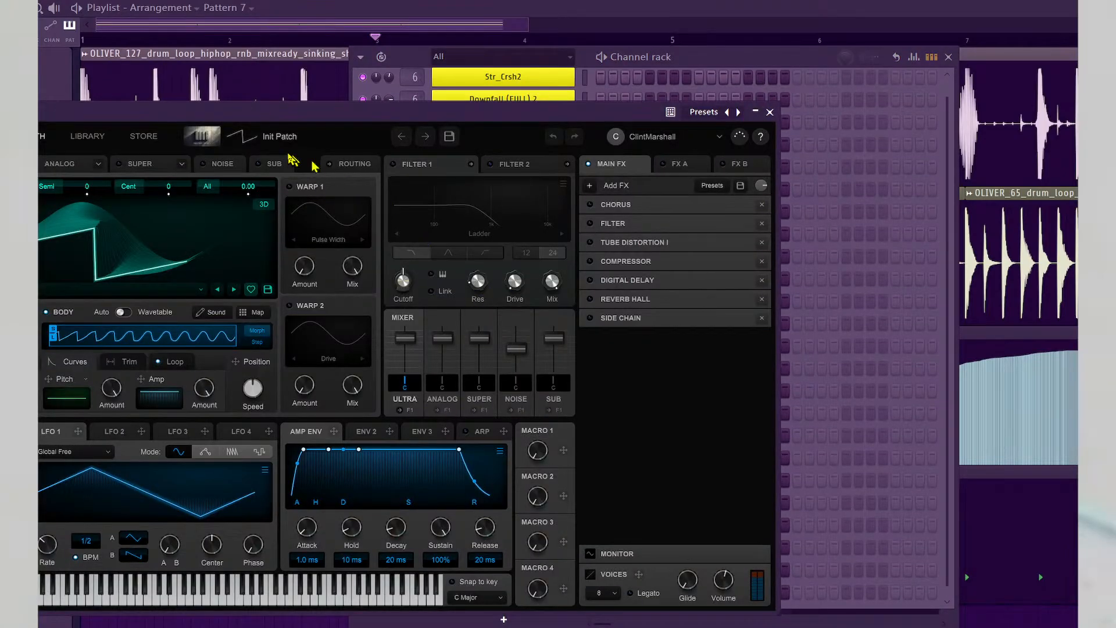
Load the "Bass - New Jack" patch from the My Sounds collection, trying "Bass - Rubber Funk" as an alternative.
click(314, 139)
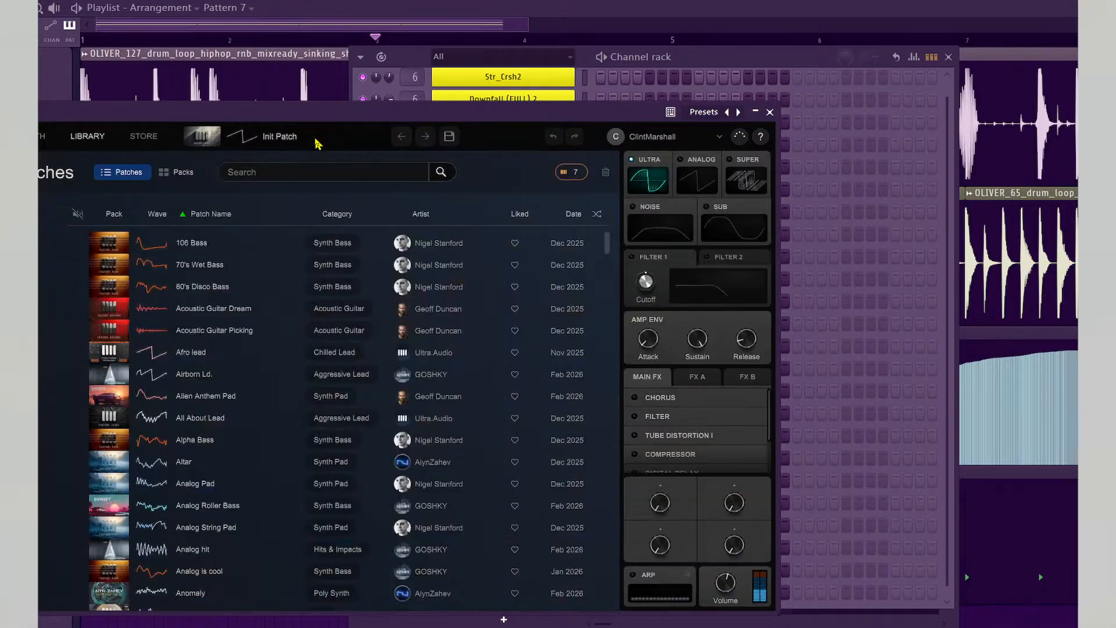
click(46, 226)
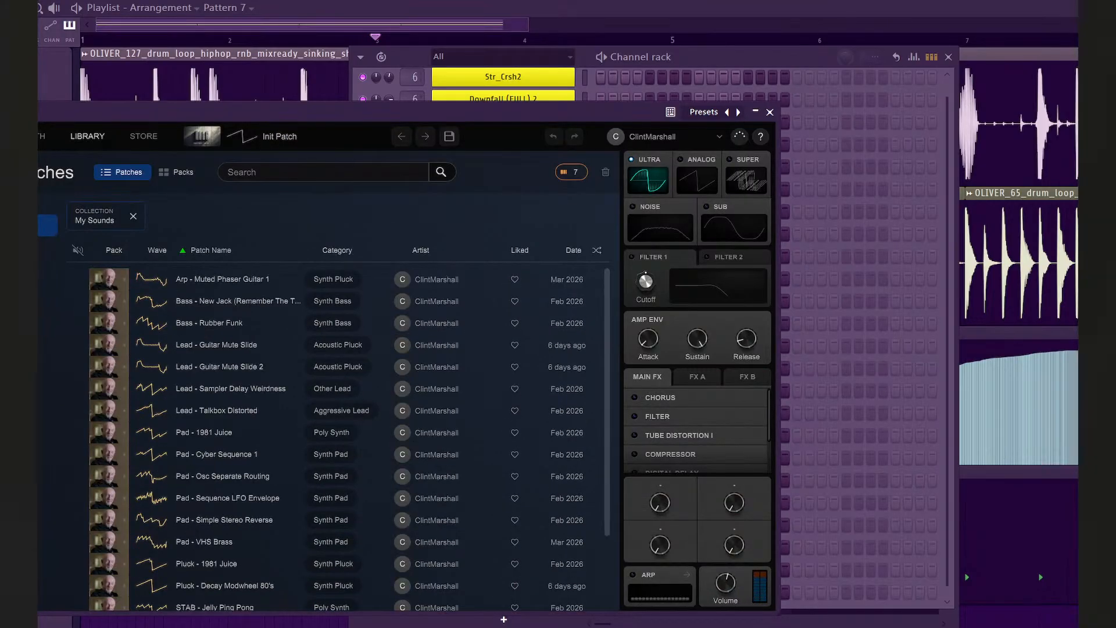
click(229, 303)
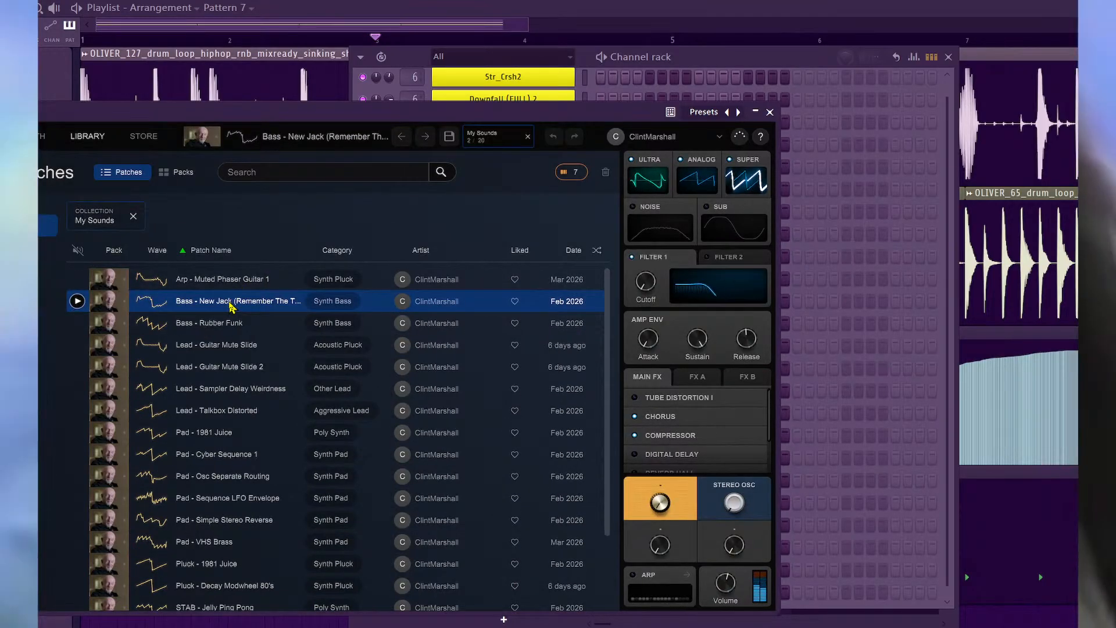
click(226, 323)
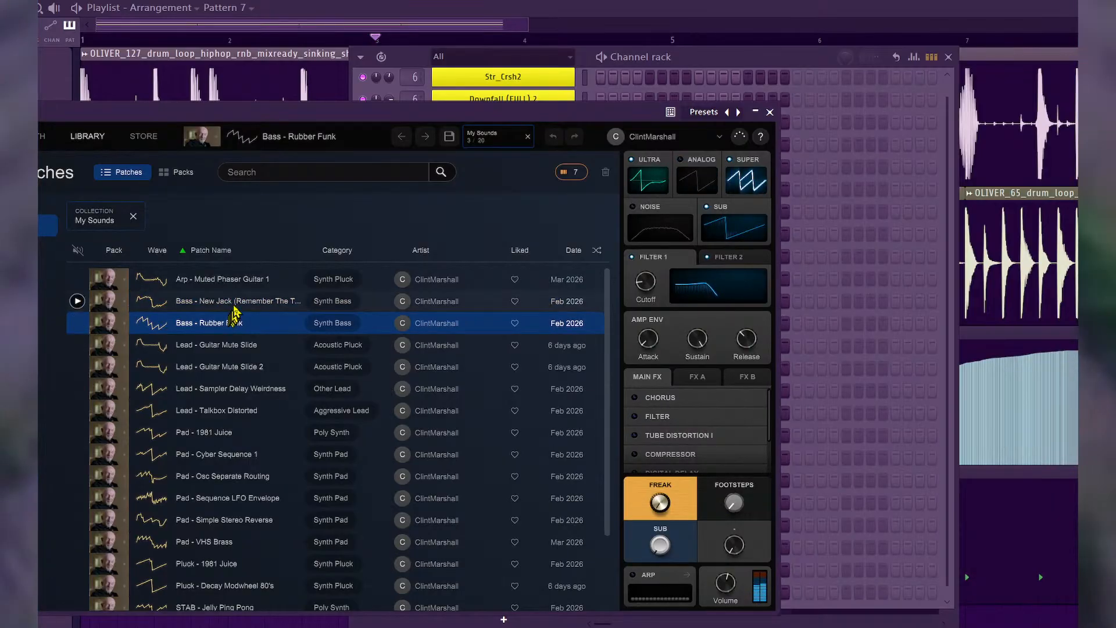
click(234, 304)
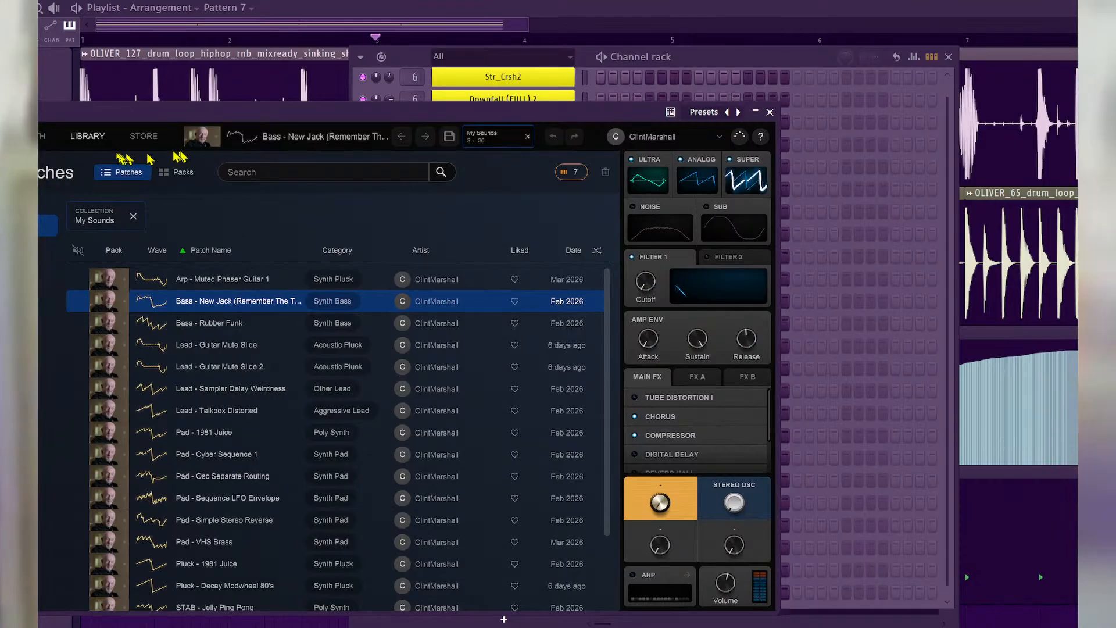
Open Ultra's synth editor in full view, show envelope 2 and set the pitch bend range to 12.
click(42, 136)
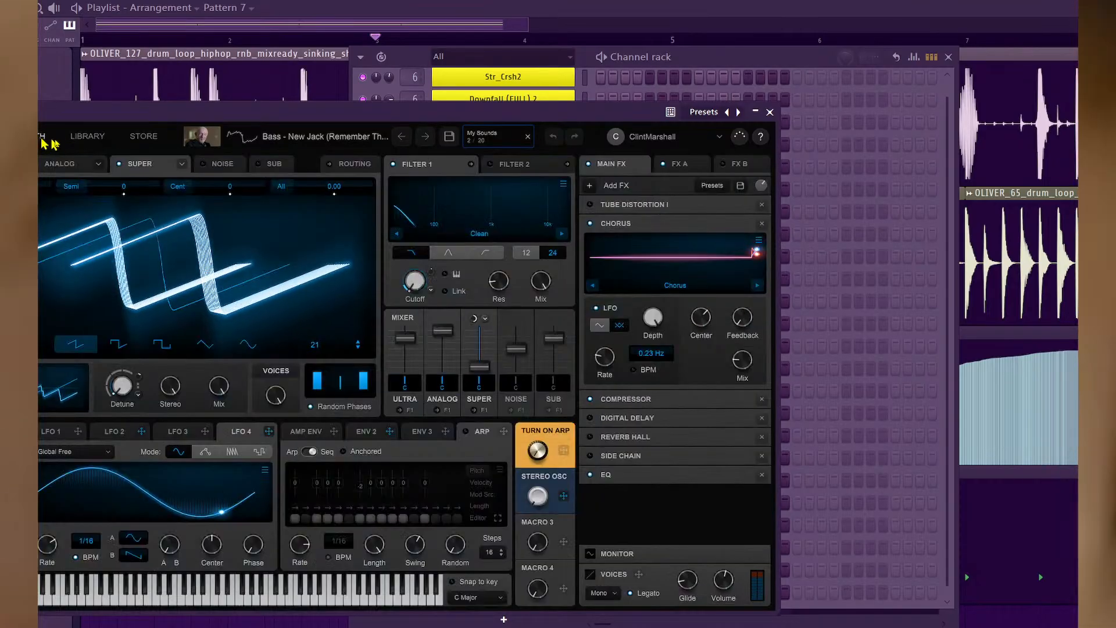
drag(295, 116, 541, 86)
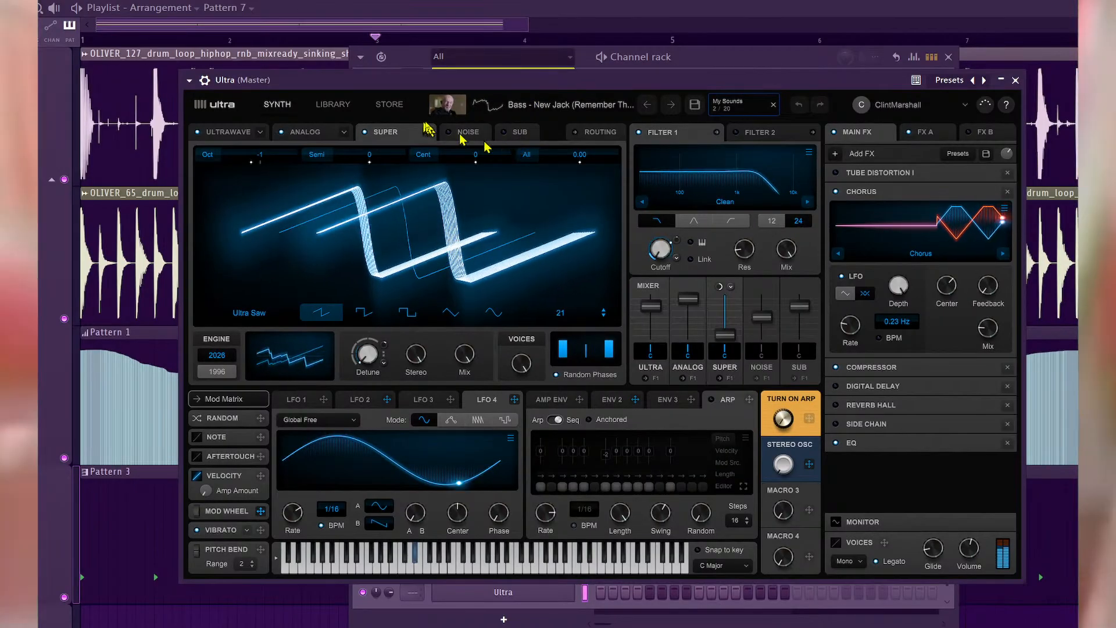
click(611, 399)
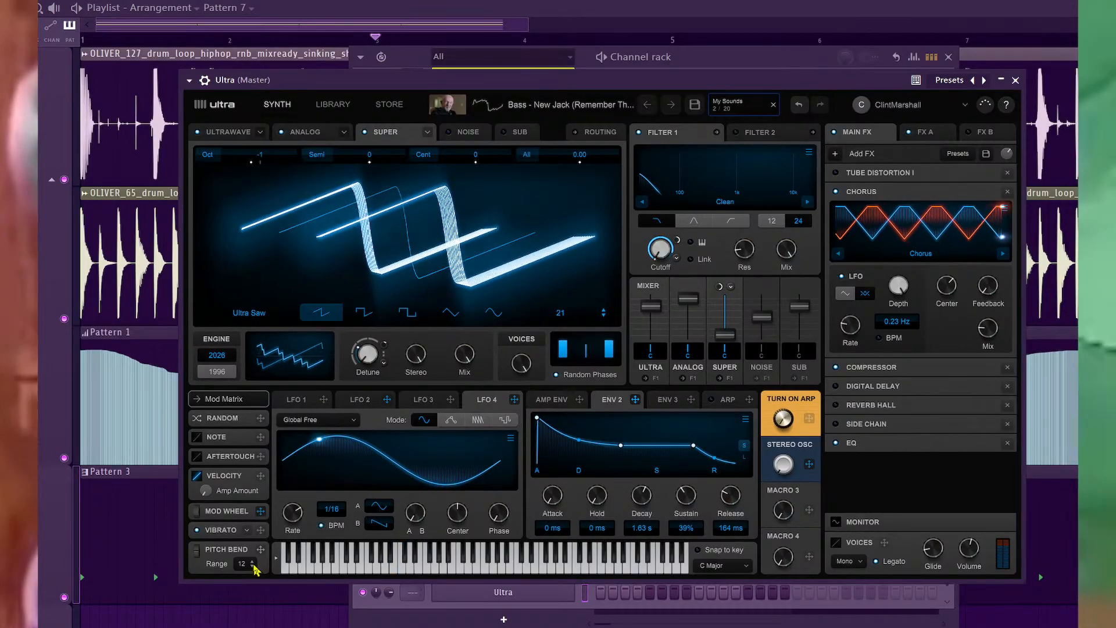
Recolor the Ultra channel blue, keeping its name.
key(F6)
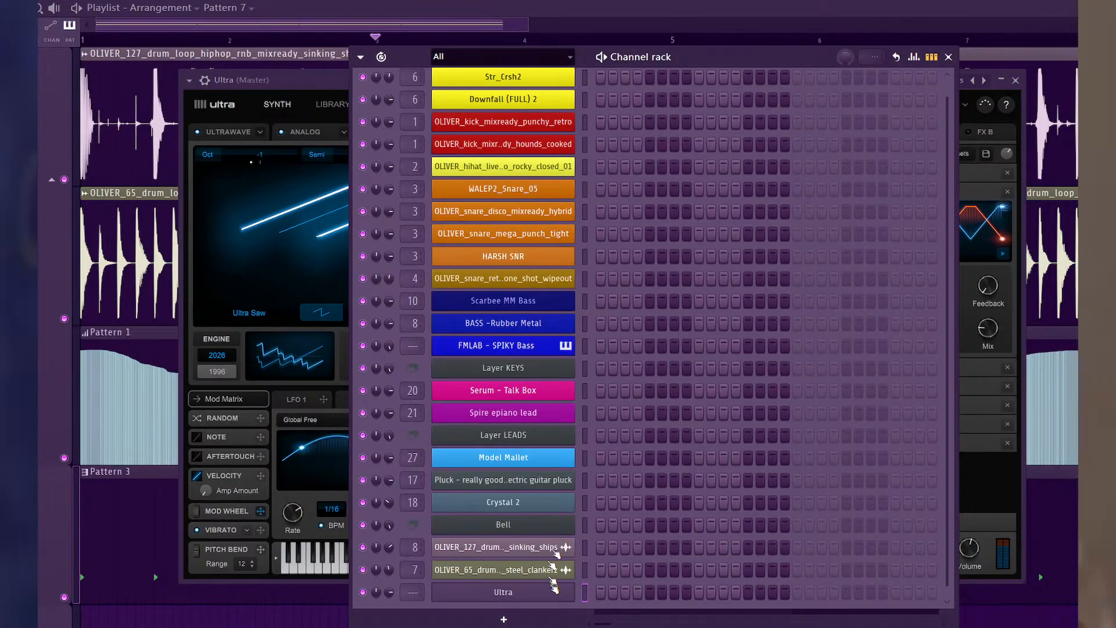
right_click(557, 591)
click(610, 468)
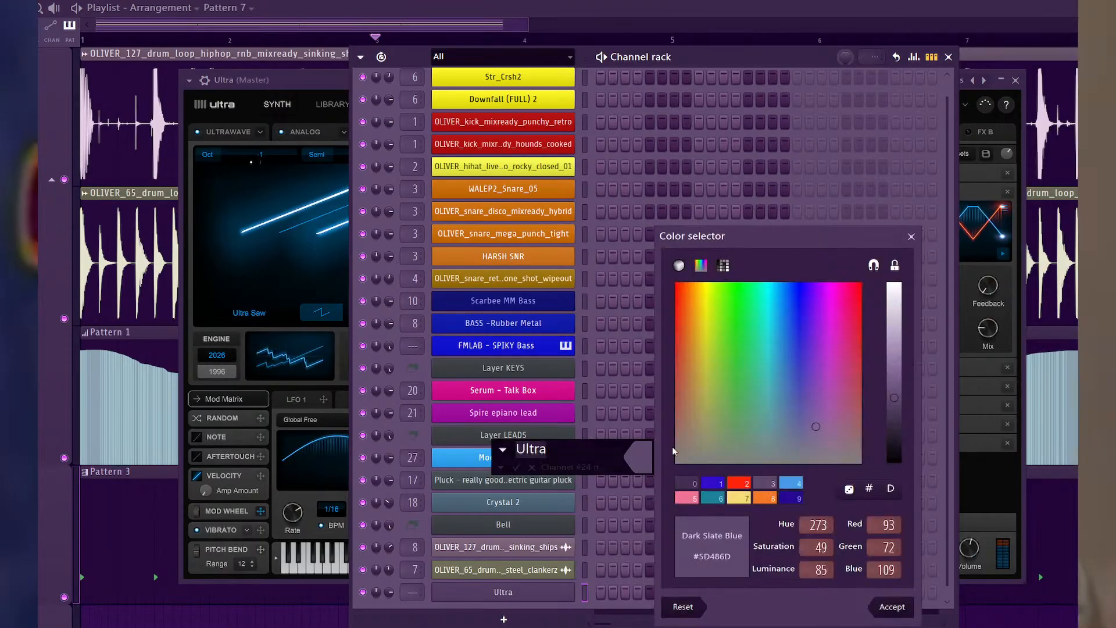
click(711, 484)
key(Return)
Route the Ultra channel to the Alpha Juno Bass mixer track 11.
key(F9)
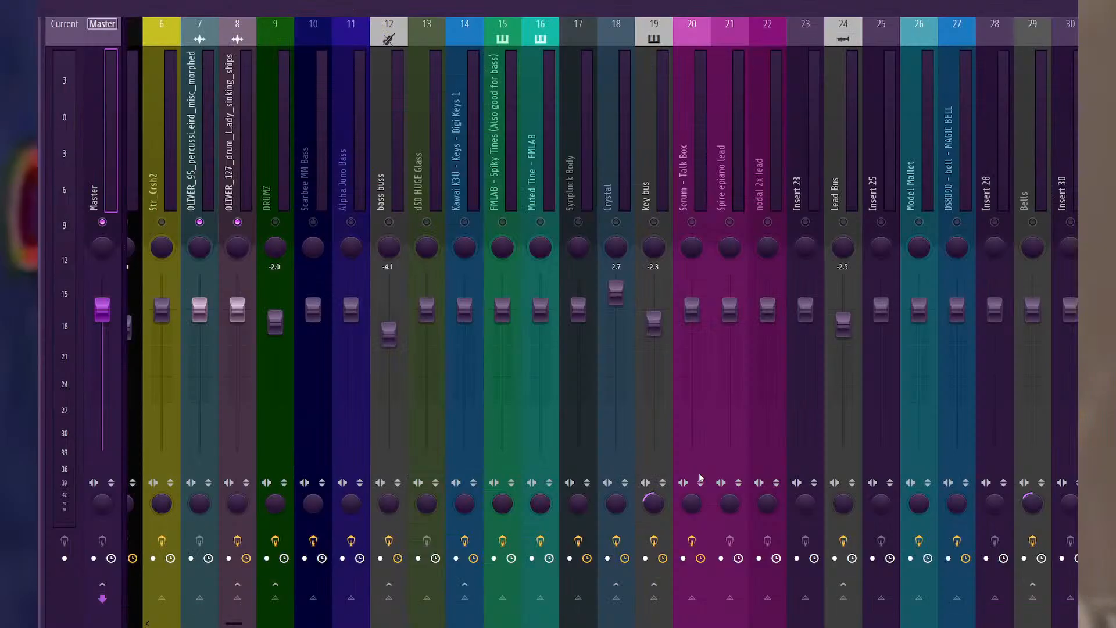
key(space)
click(349, 168)
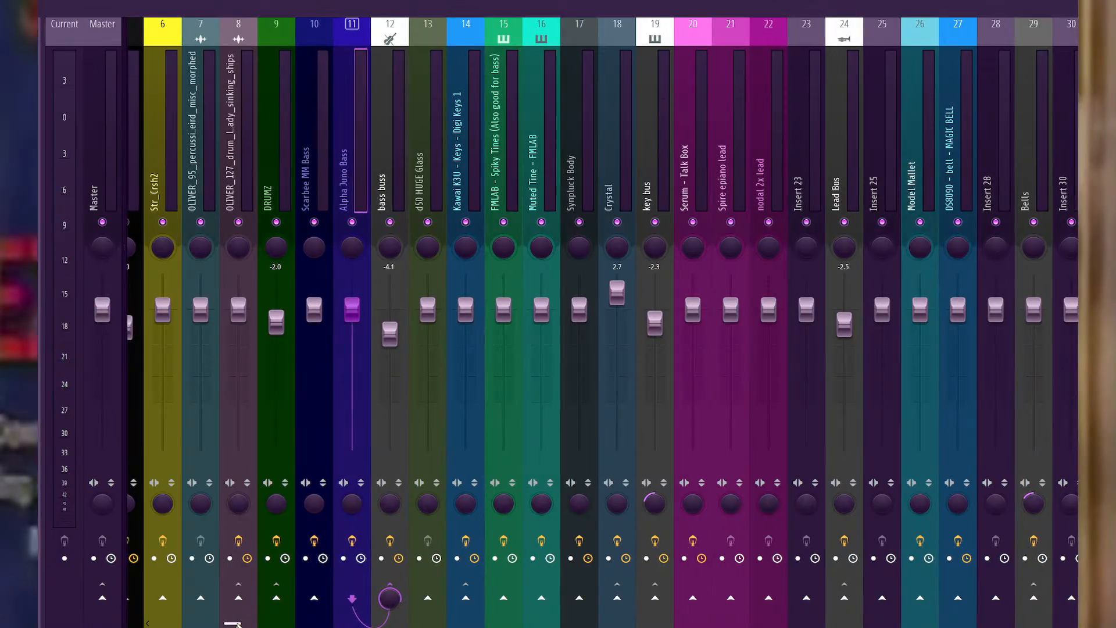
Sidechain the kick + snare mixer track to the Alpha Juno Bass track.
scroll(386, 175, up, 3)
click(291, 175)
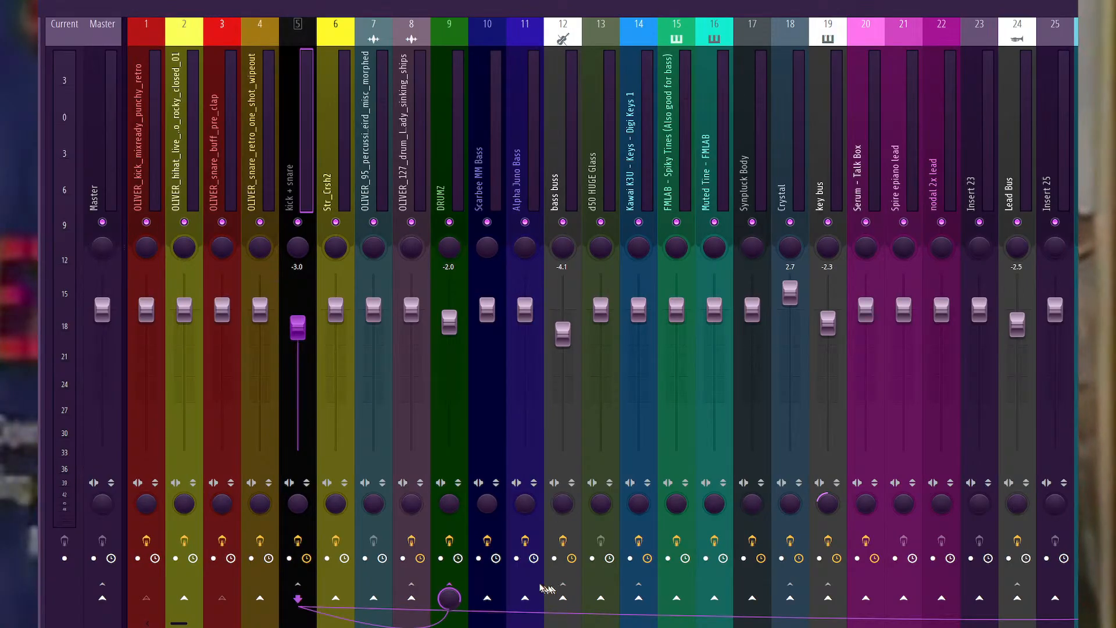
right_click(525, 597)
click(558, 601)
Load Trackspacer25 as an effect on the Alpha Juno Bass mixer track.
click(526, 131)
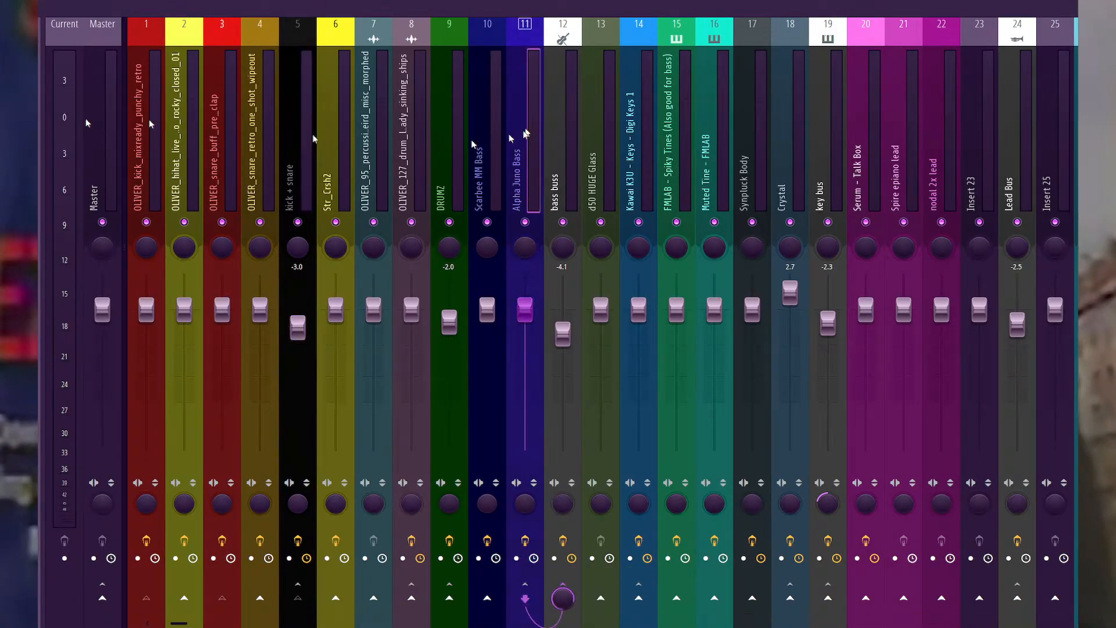
click(39, 119)
mouse_move(42, 118)
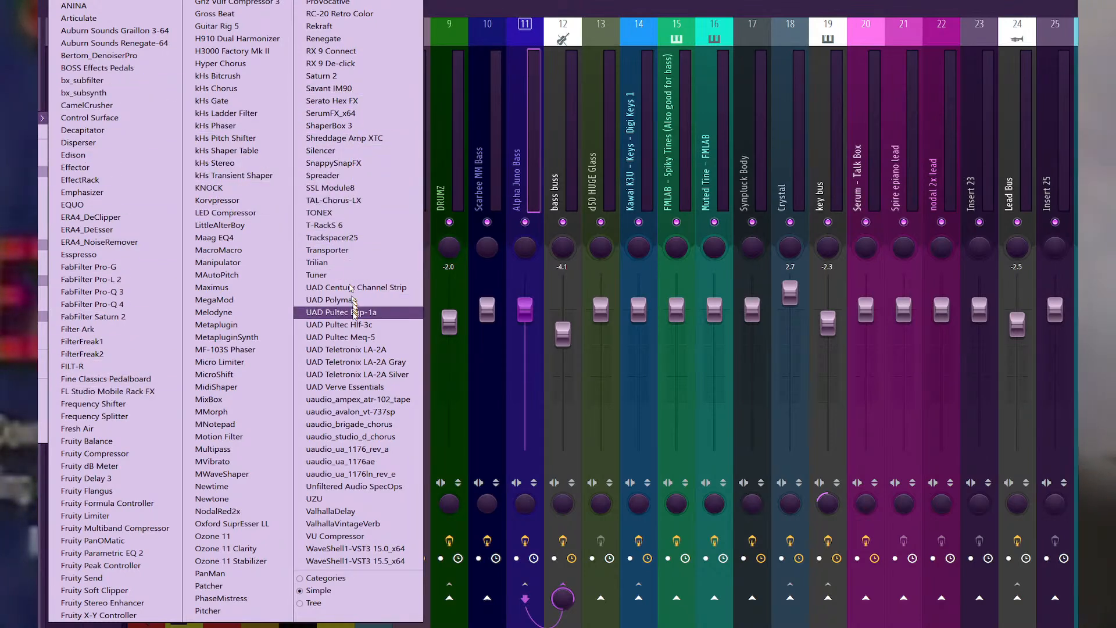
click(347, 242)
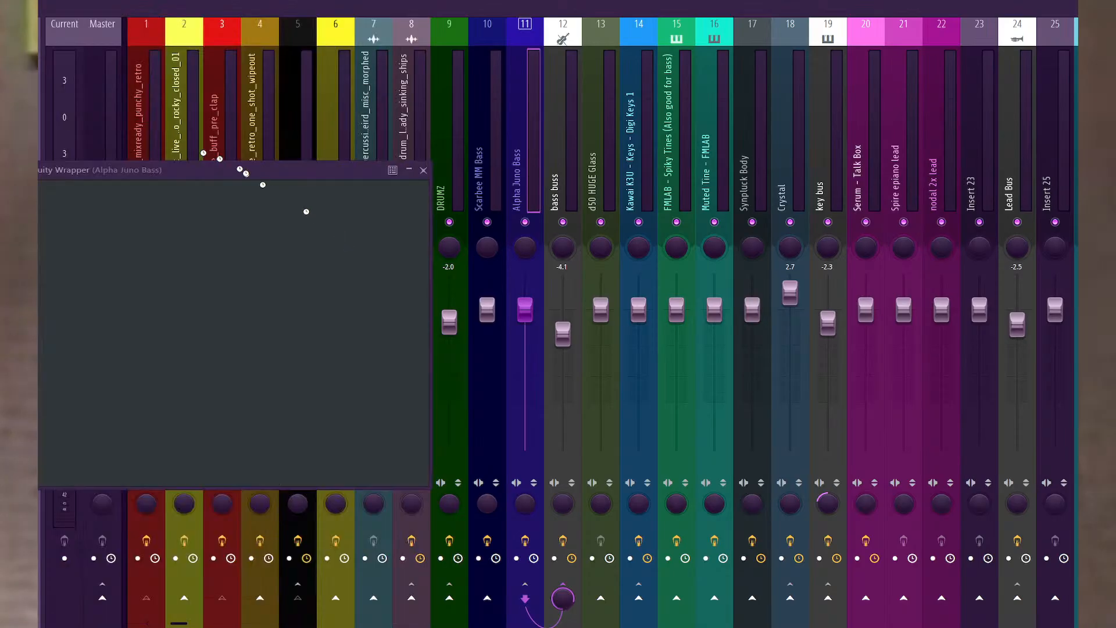
Set Trackspacer's sidechain input to kick + snare, return to its interface and play the arrangement.
click(63, 195)
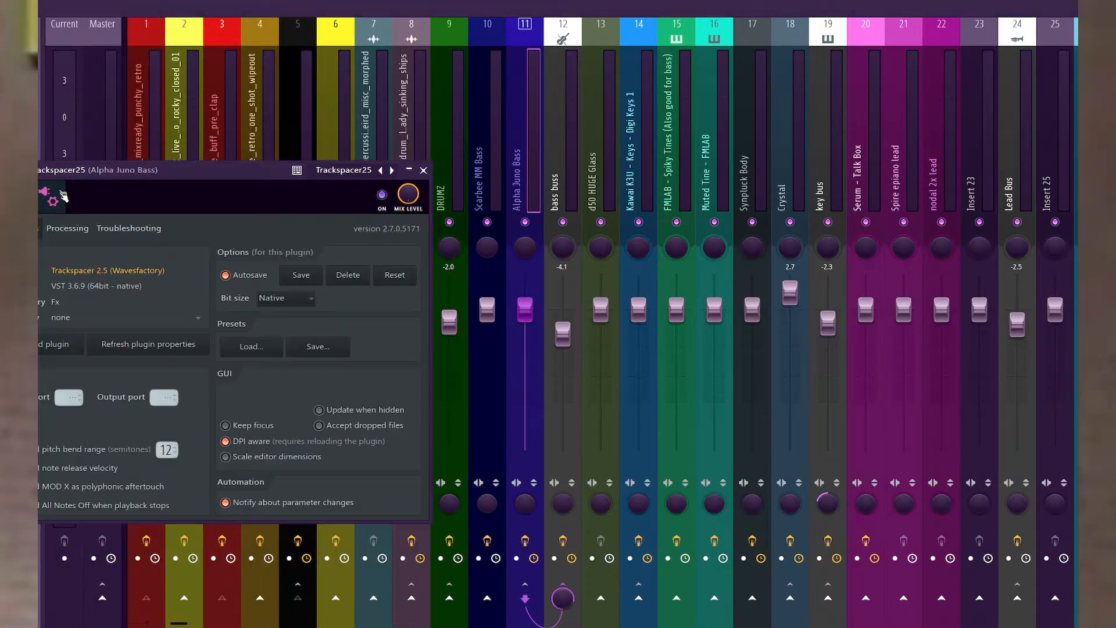
click(65, 229)
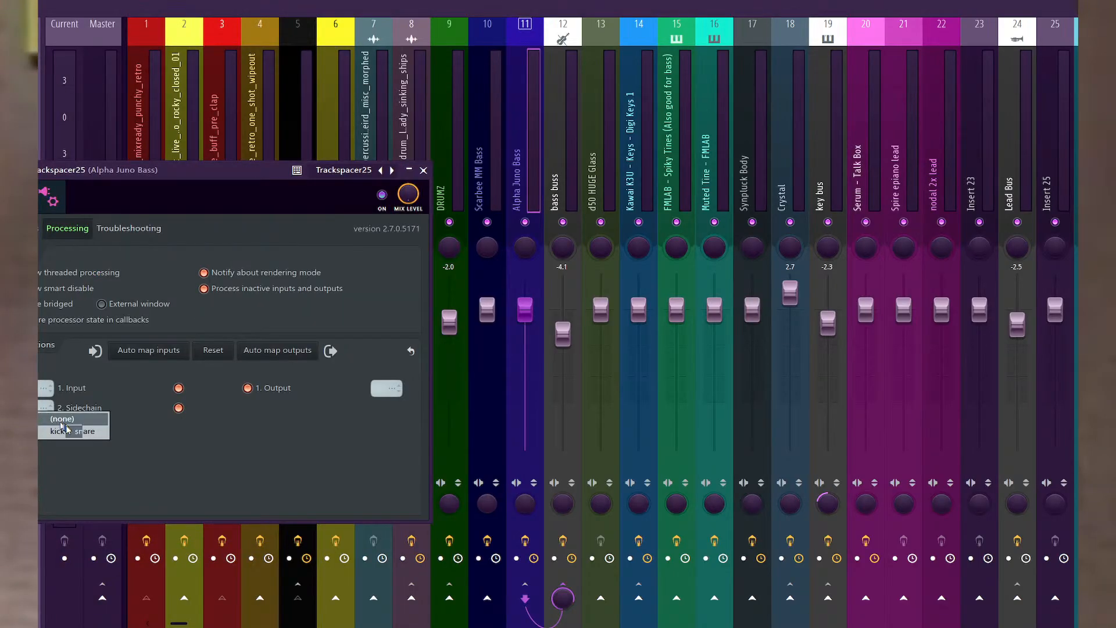
click(44, 193)
drag(136, 174, 378, 152)
key(space)
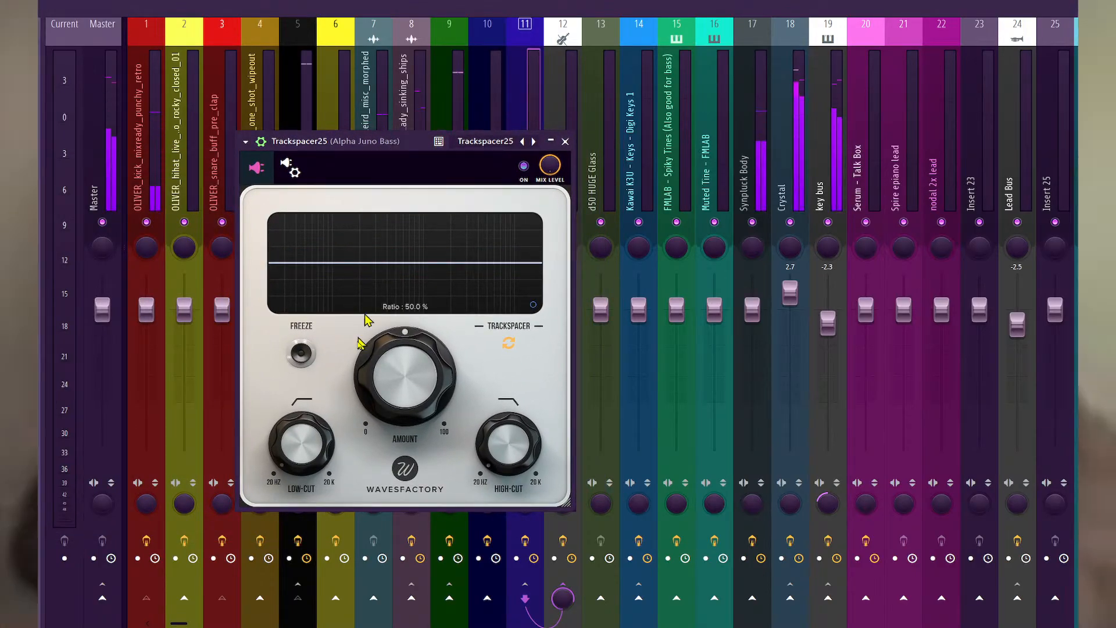
Place Pattern 7 at bar 1 on the empty playlist track below Pattern 3 and extend it to four bars.
key(F6)
key(F5)
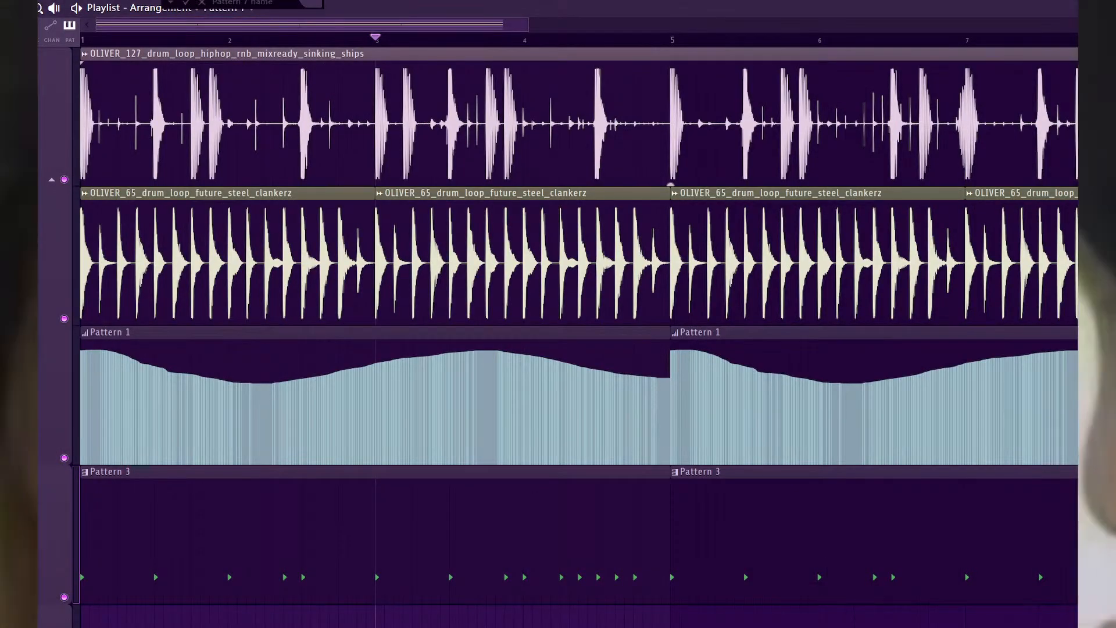
scroll(341, 404, down, 1)
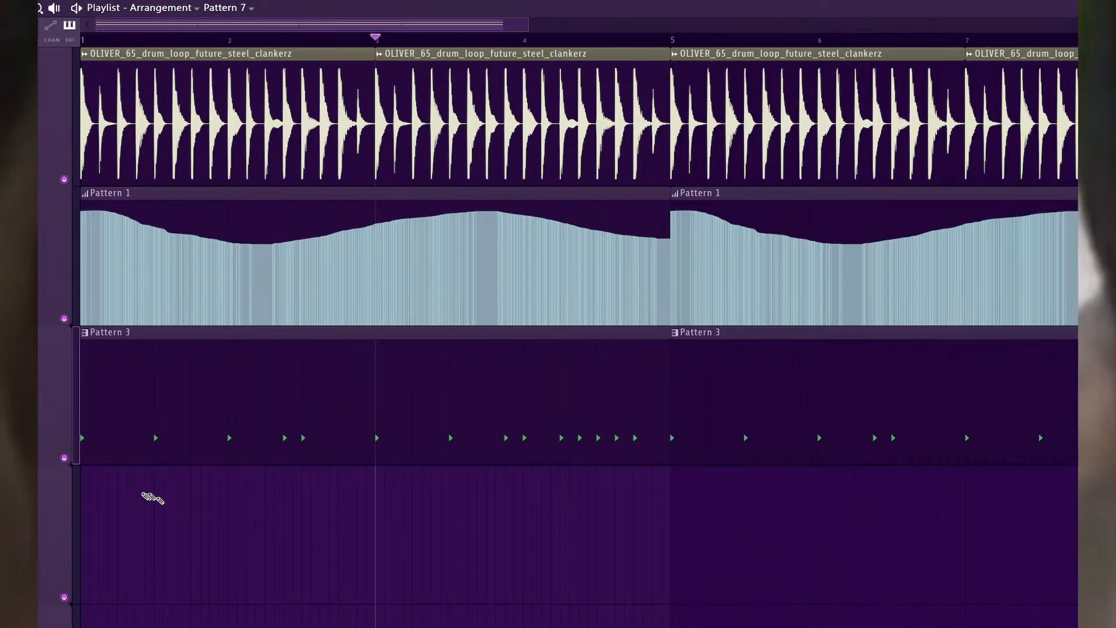
click(153, 498)
drag(192, 495, 125, 496)
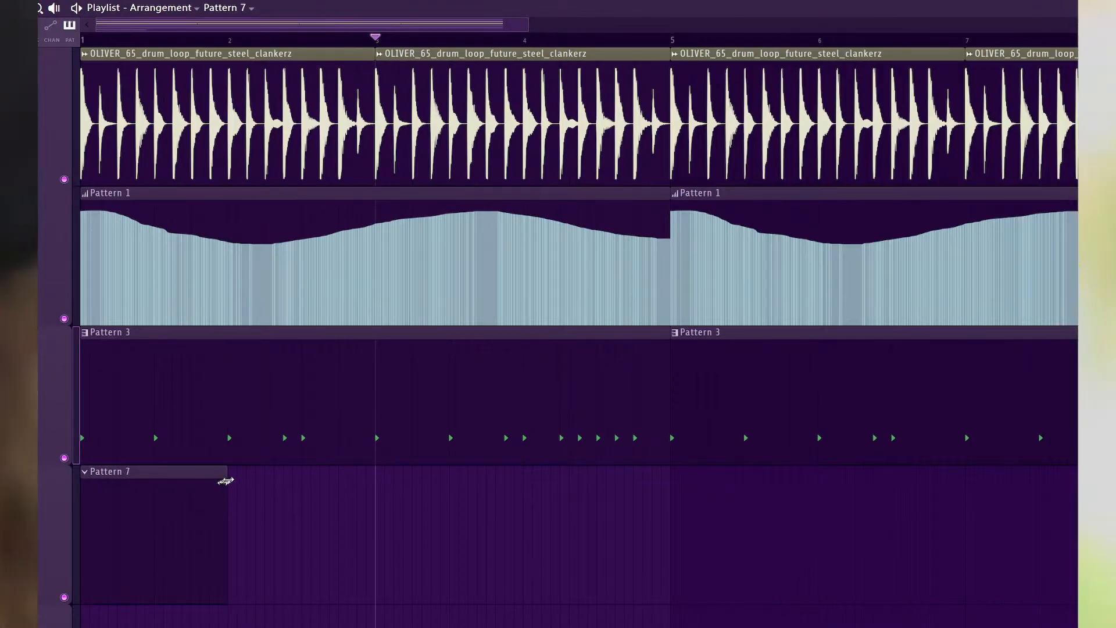
drag(225, 473, 662, 473)
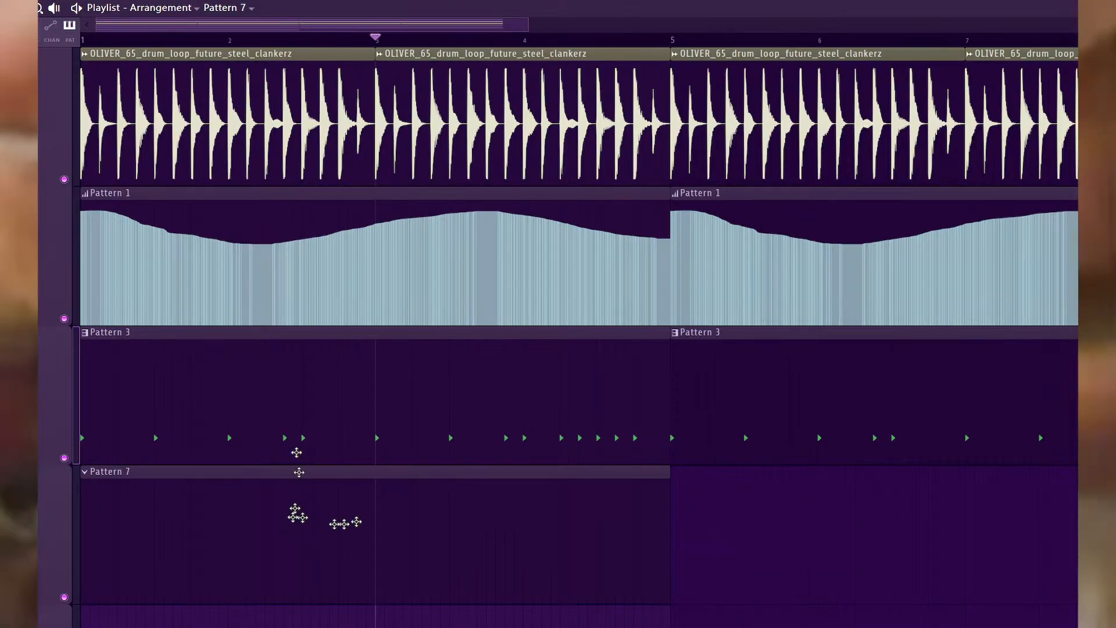
Open the Ultra channel's piano roll for Pattern 7.
double_click(168, 528)
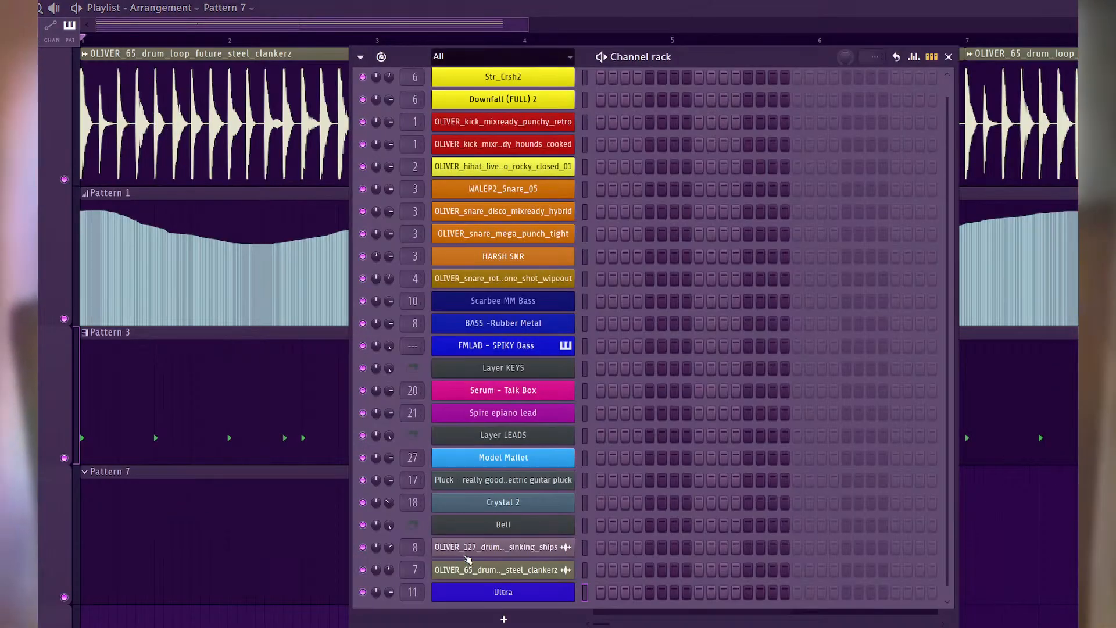
right_click(514, 593)
click(603, 441)
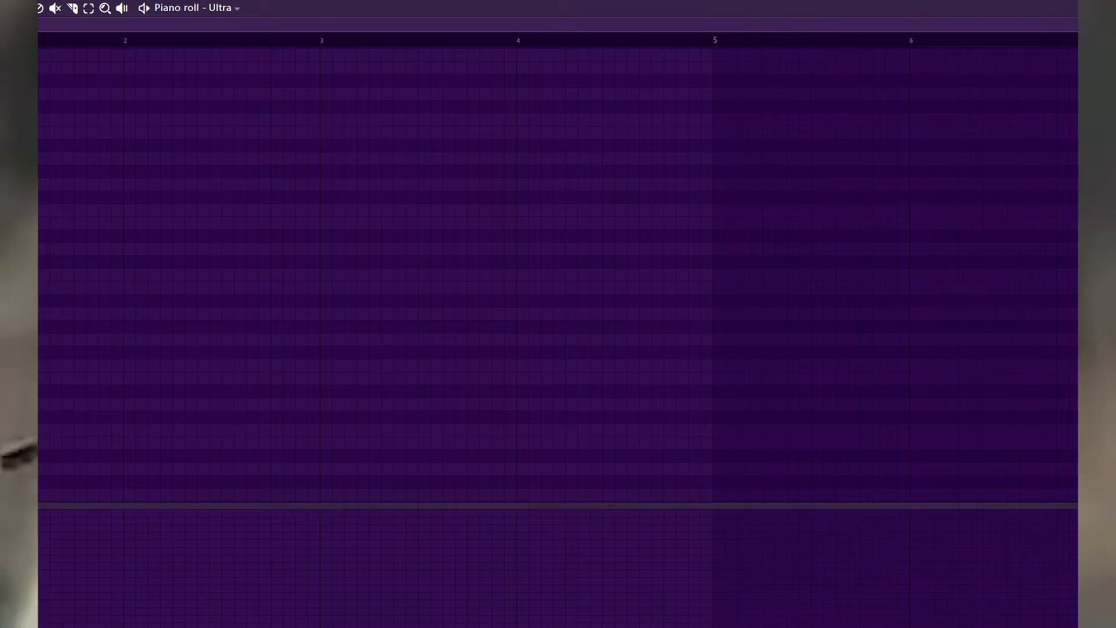
drag(58, 251, 122, 256)
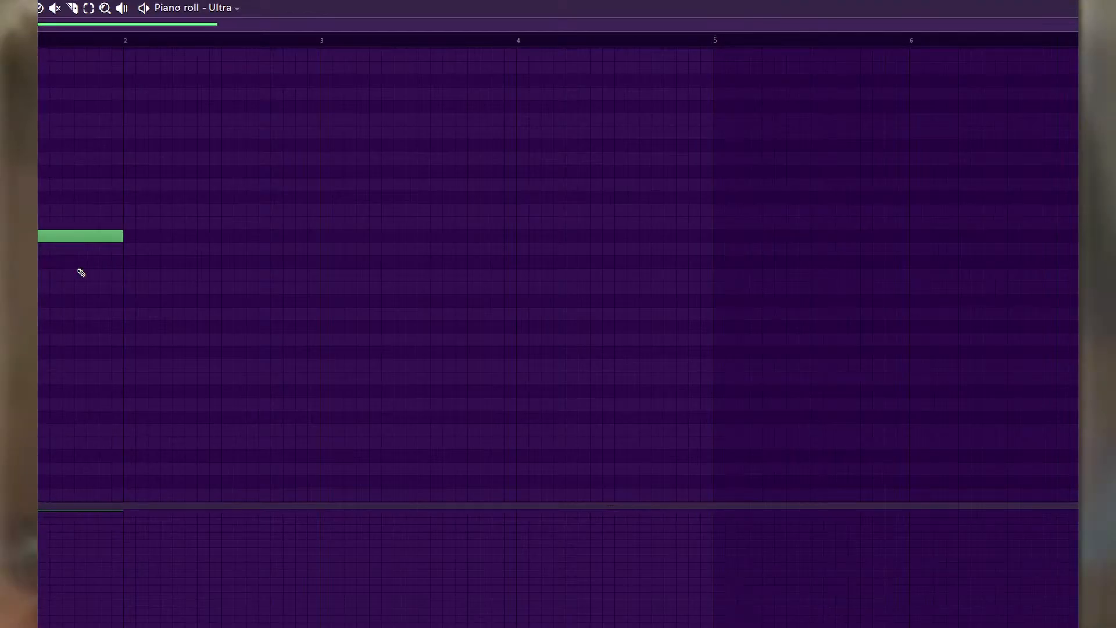
key(space)
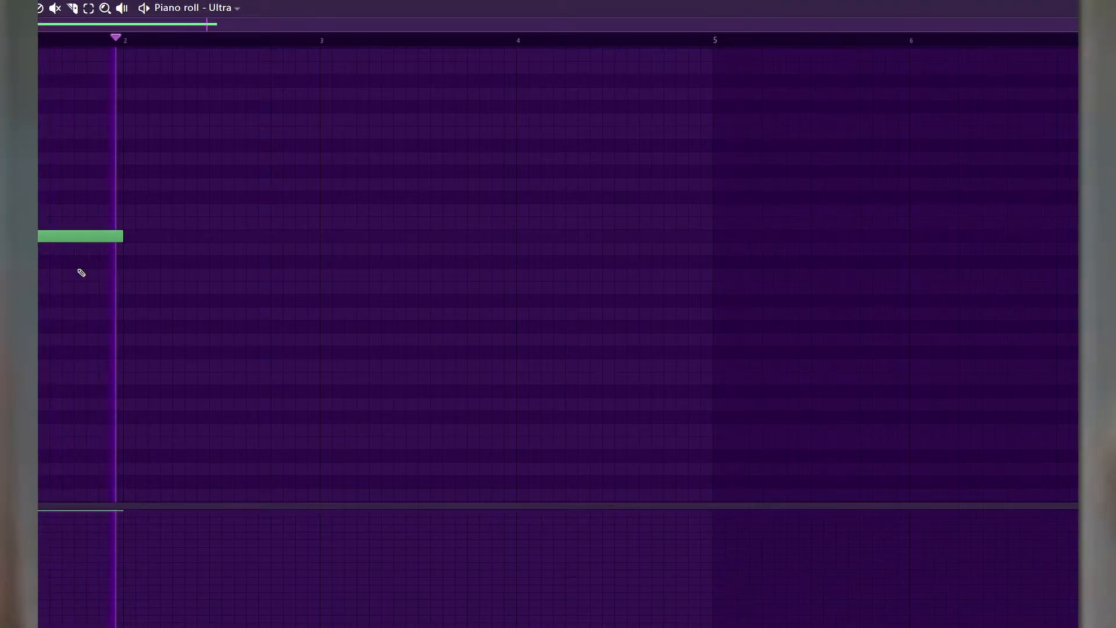
key(space)
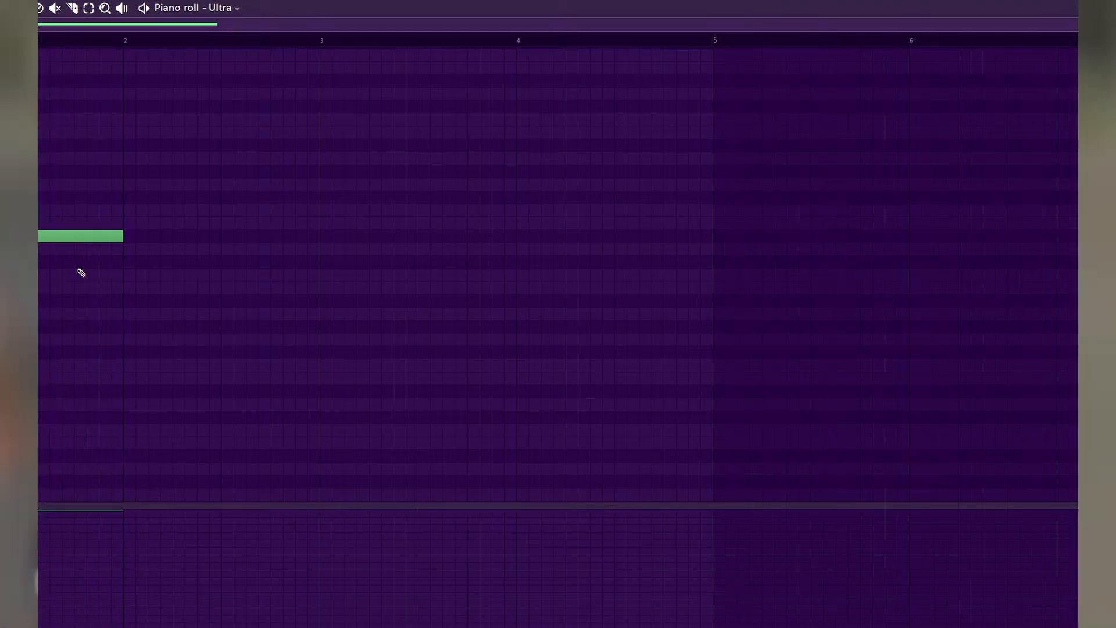
right_click(123, 234)
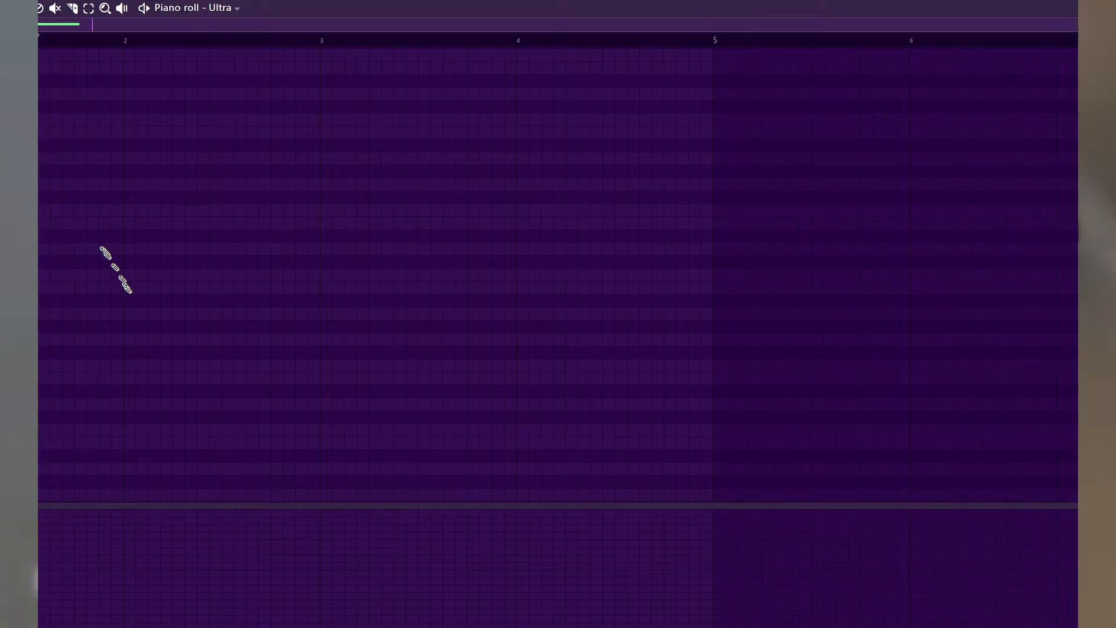
Add a short D#3 note just before bar 2 and a longer, slightly louder D#3 at bar 2, and play the part.
click(96, 323)
drag(139, 324, 157, 386)
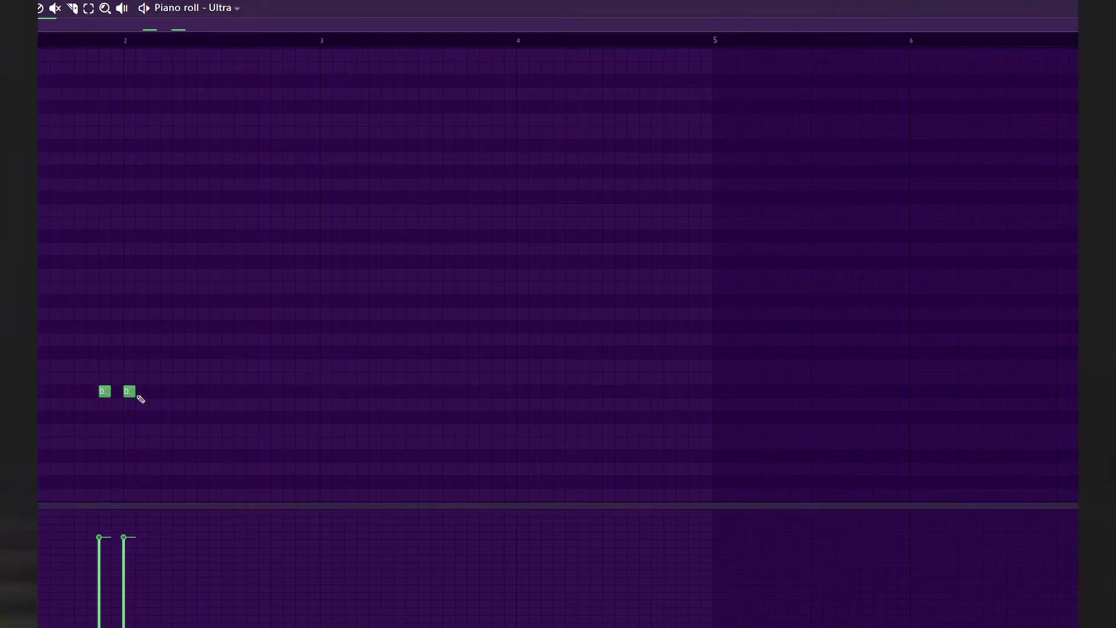
click(132, 524)
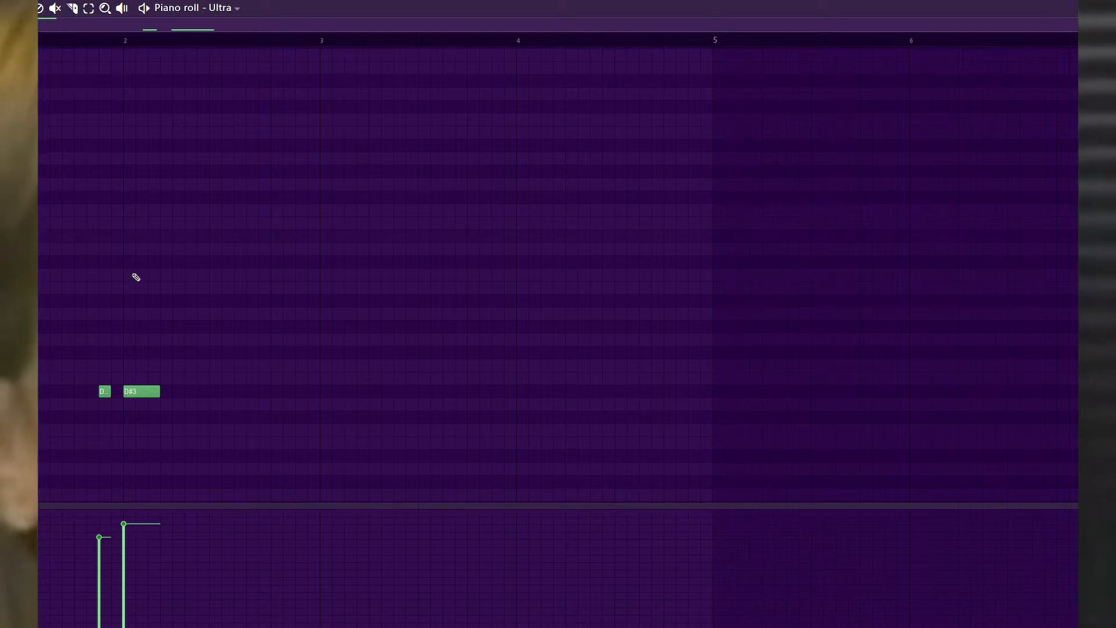
key(space)
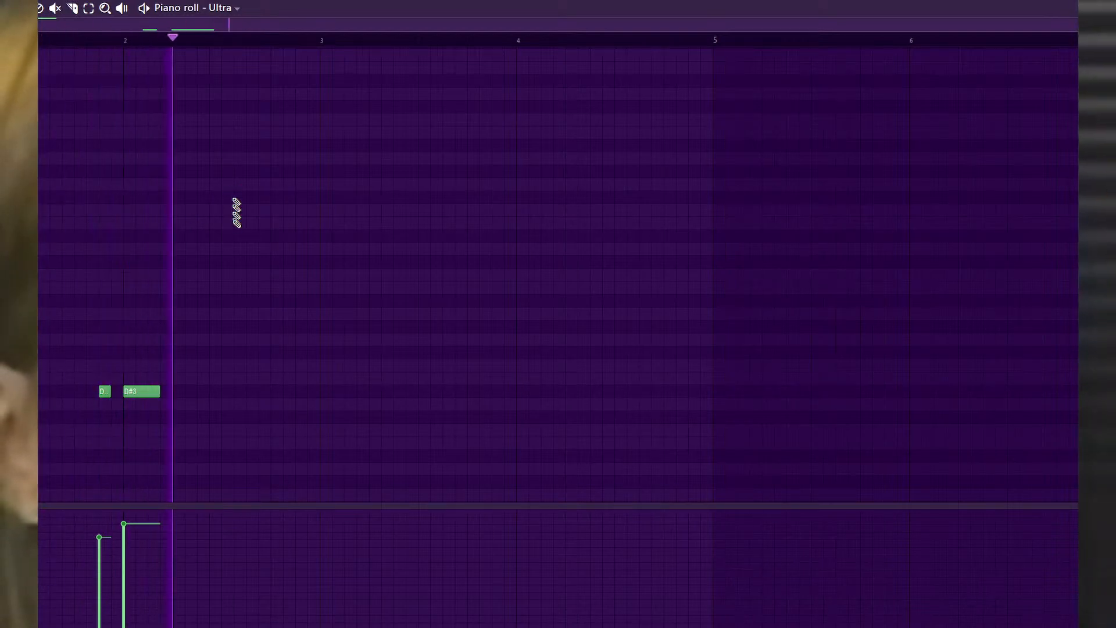
Inspect the kick + snare track's routing in the mixer and reopen Trackspacer25 on the Alpha Juno Bass track.
key(F6)
key(F9)
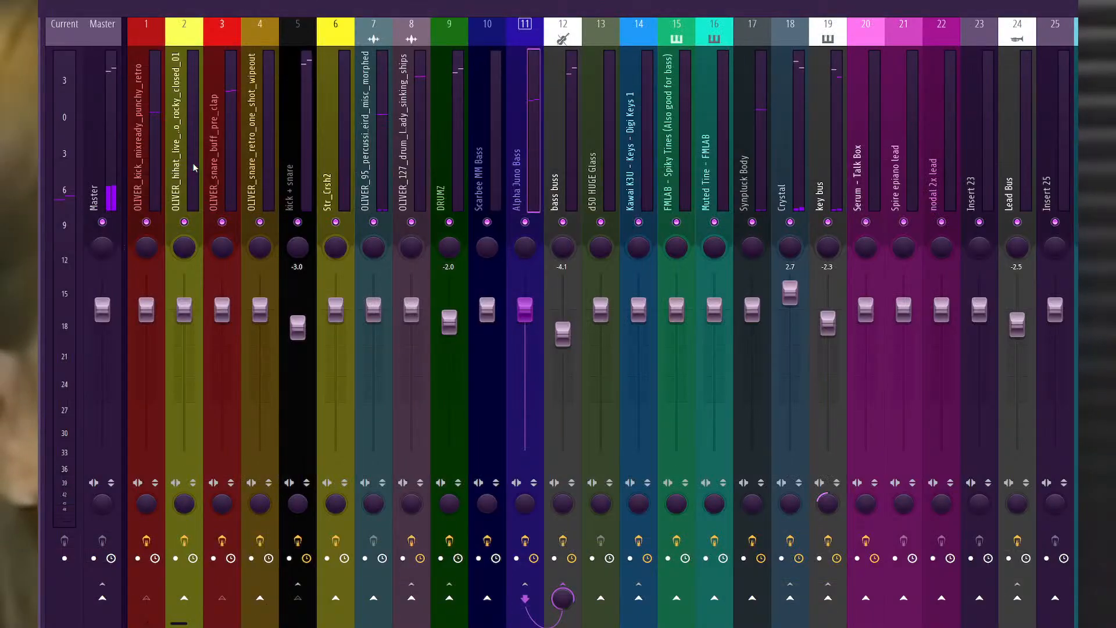
click(294, 201)
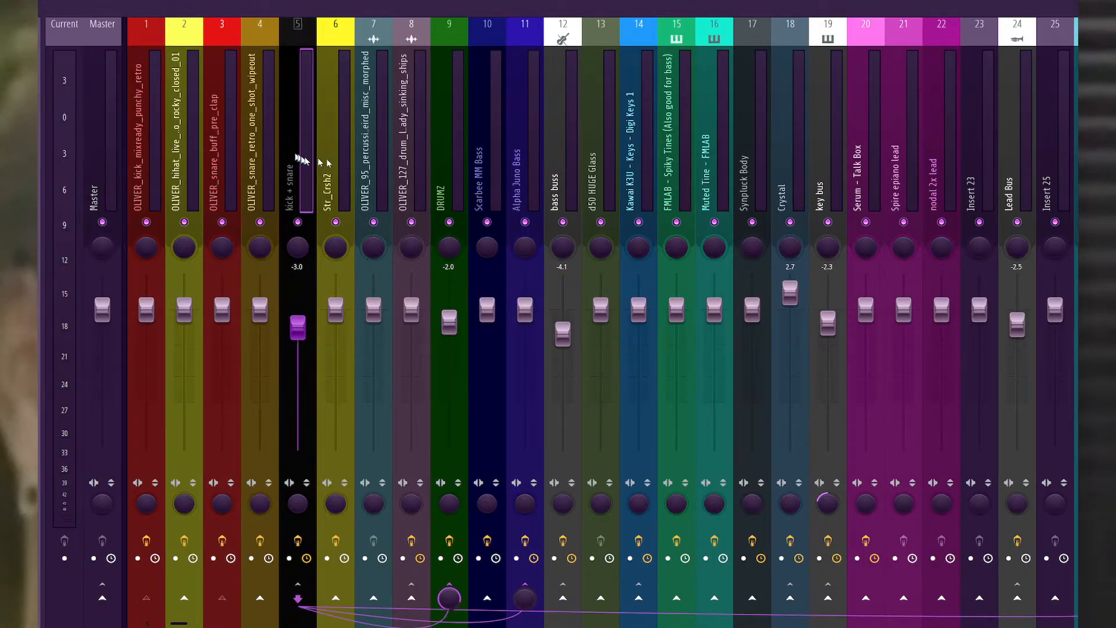
click(530, 194)
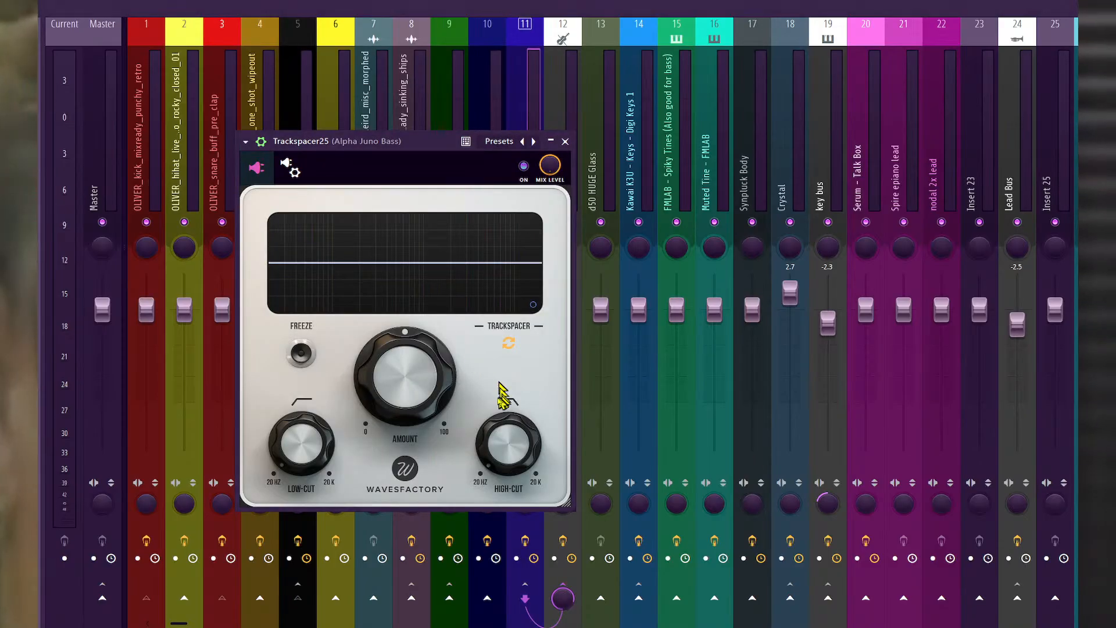
In Trackspacer, lower the high-cut below 1 kHz, set the amount to 27.7% and raise the low-cut slightly while playing back.
drag(507, 442, 503, 515)
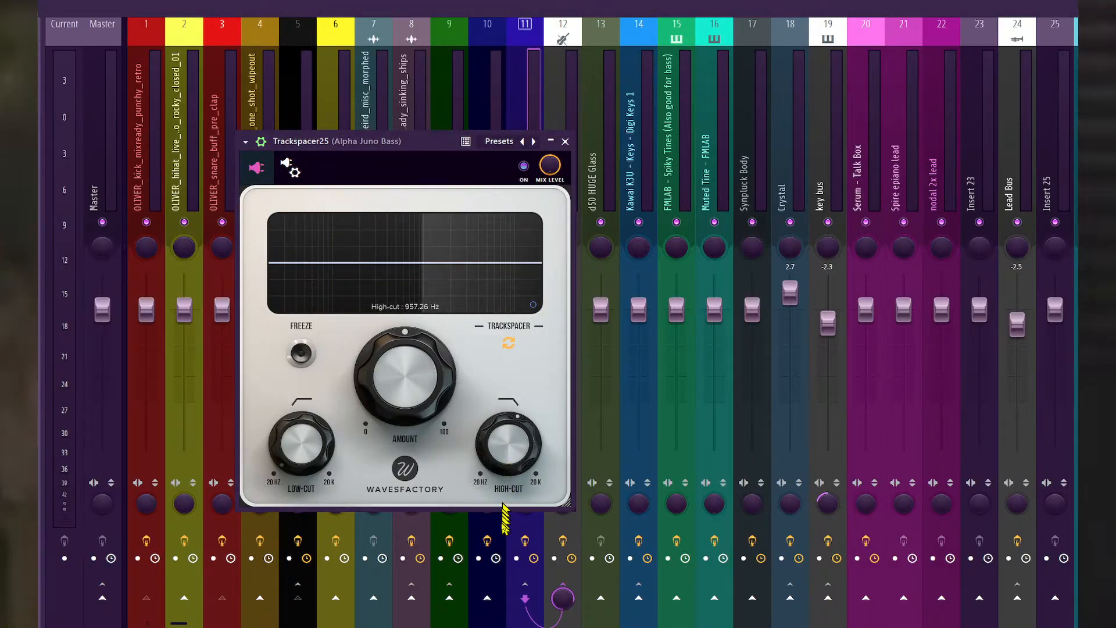
drag(364, 401, 379, 468)
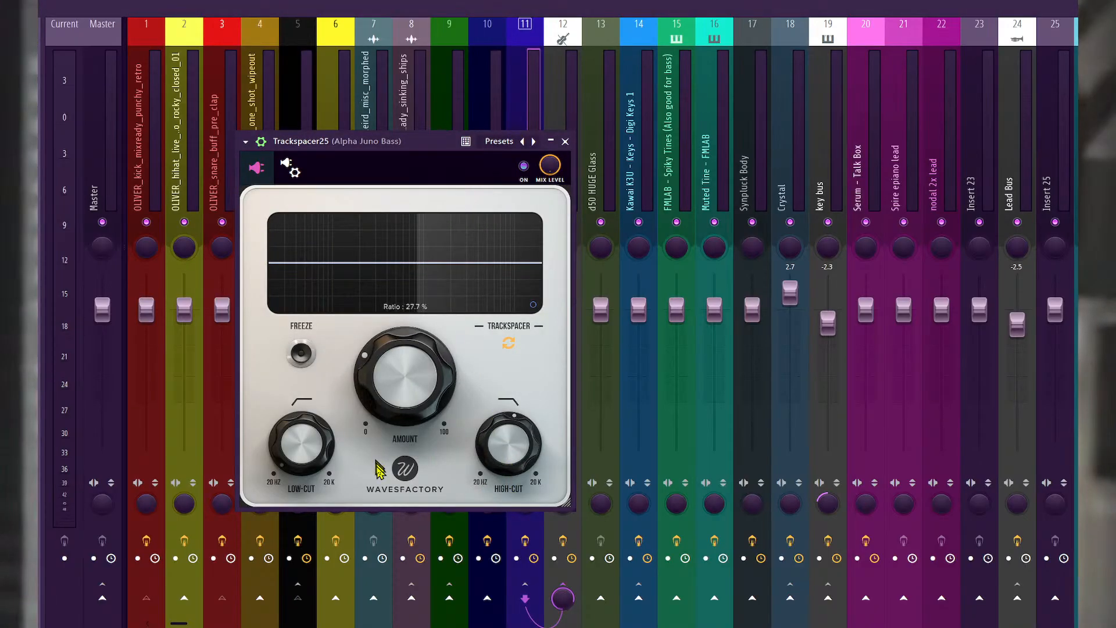
key(space)
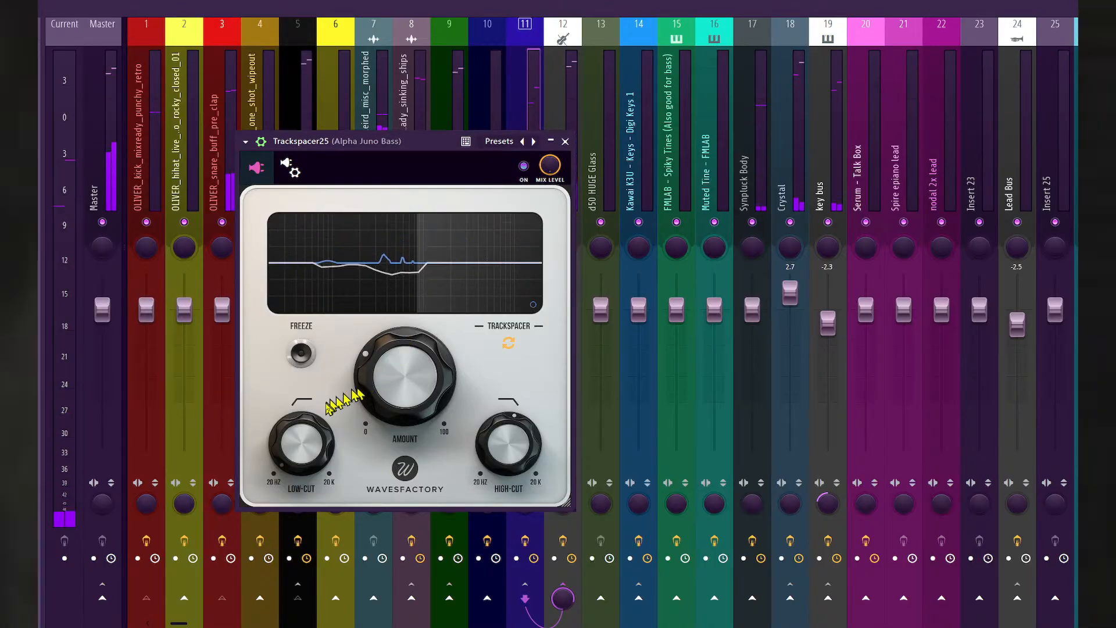
drag(299, 440, 286, 429)
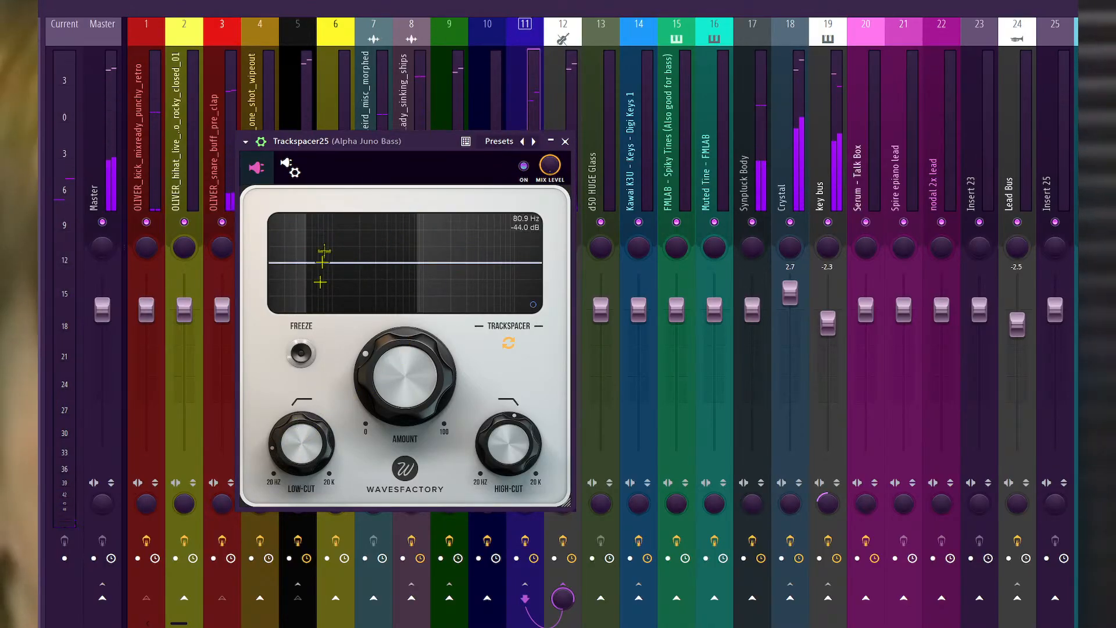
Copy the punchy retro kick's notes from Pattern 3 into the Ultra channel of Pattern 7, replacing its existing notes.
key(F5)
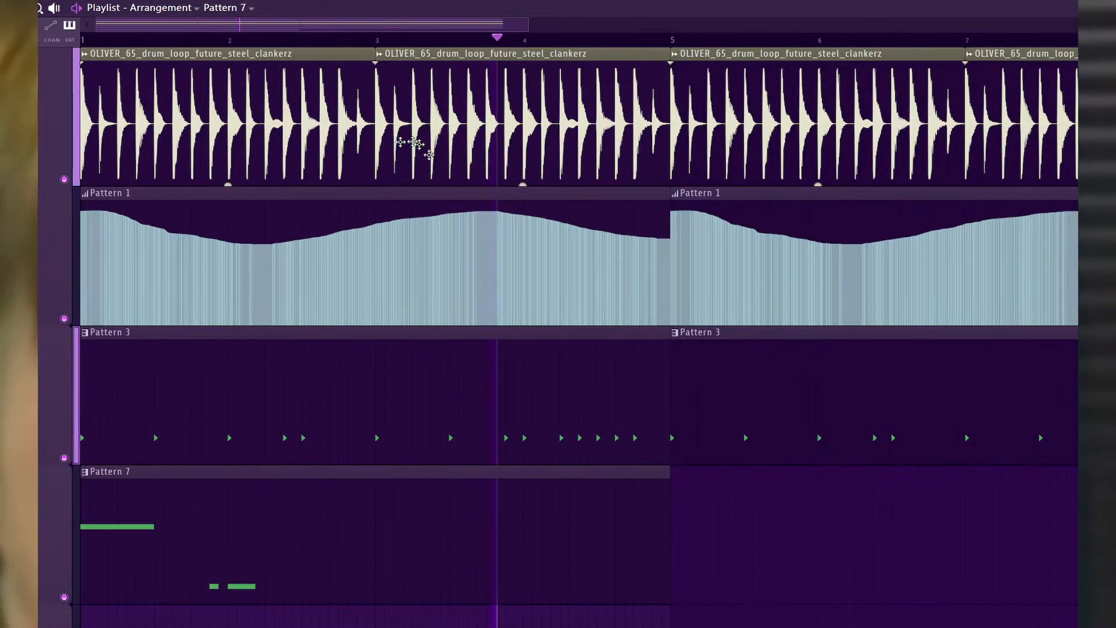
double_click(206, 428)
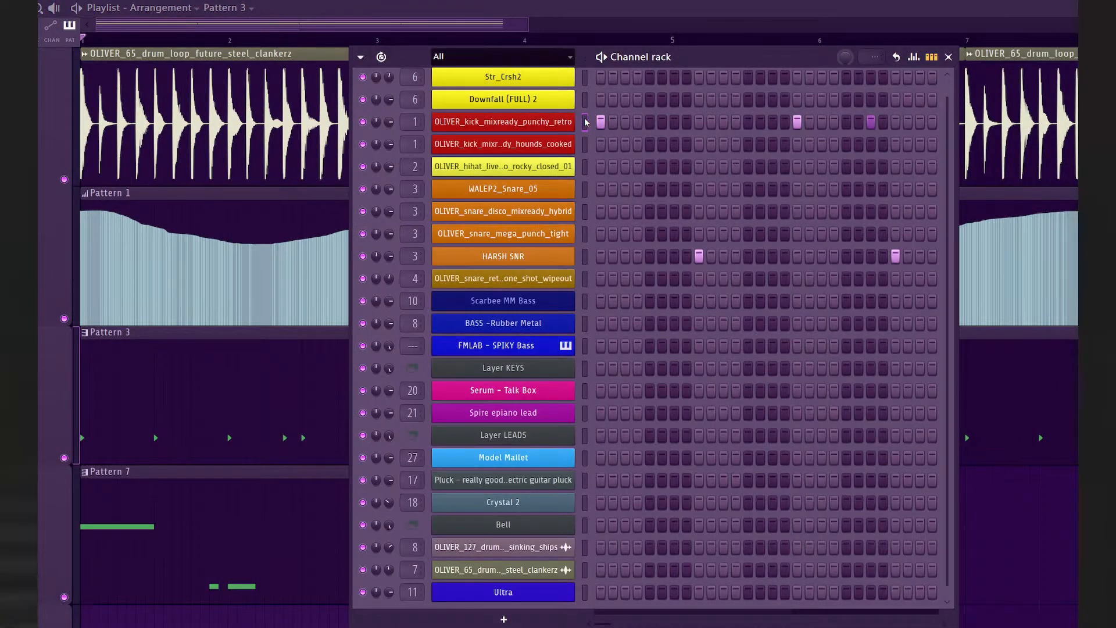
key(F6)
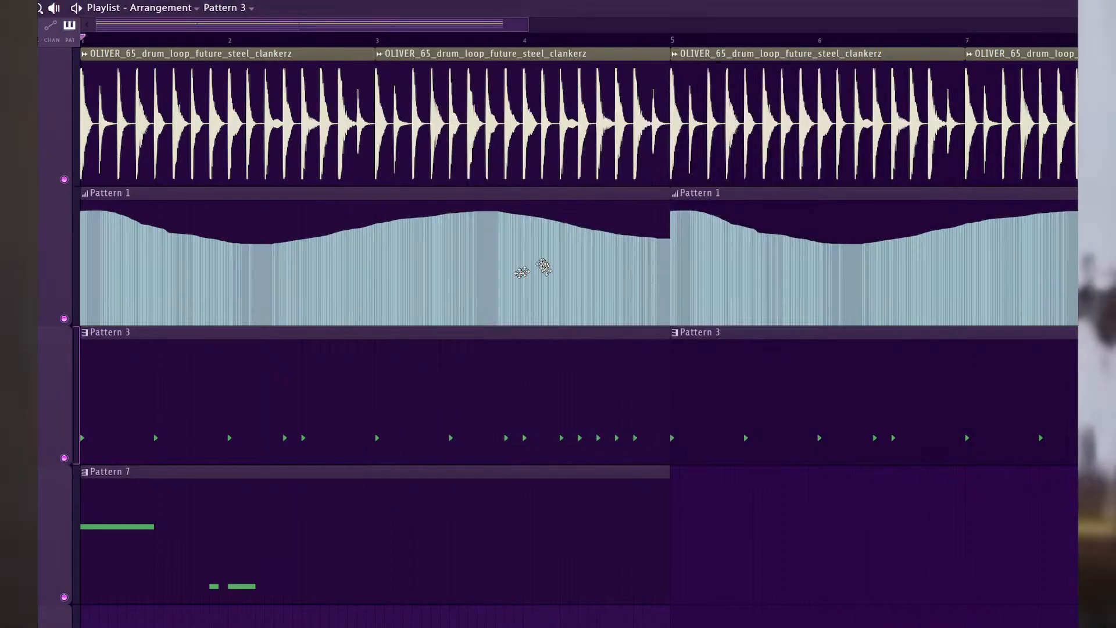
double_click(174, 529)
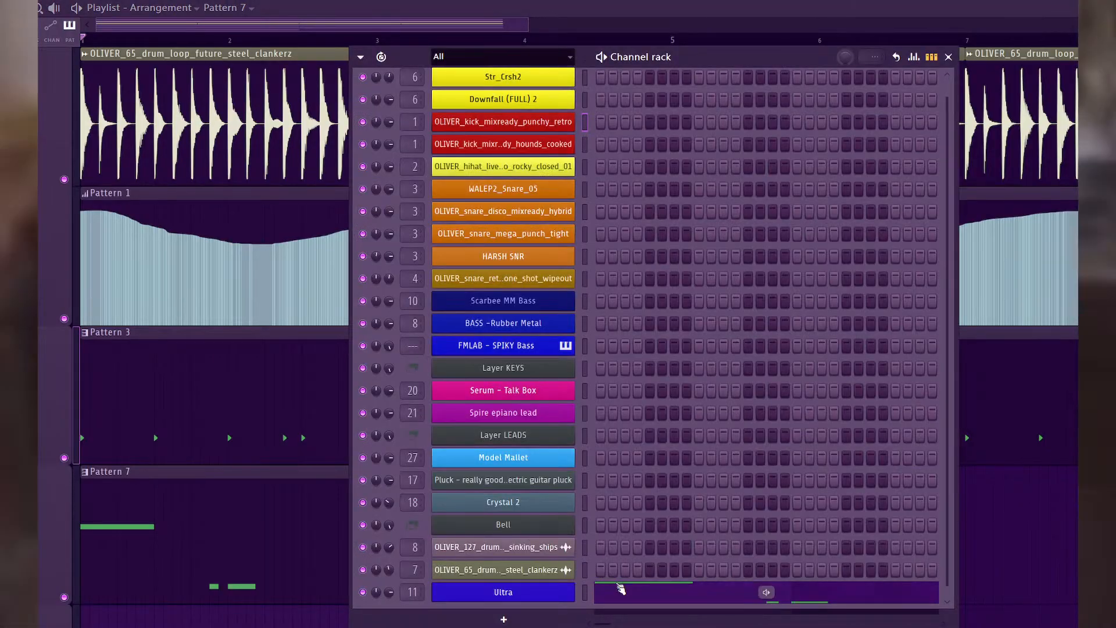
click(621, 589)
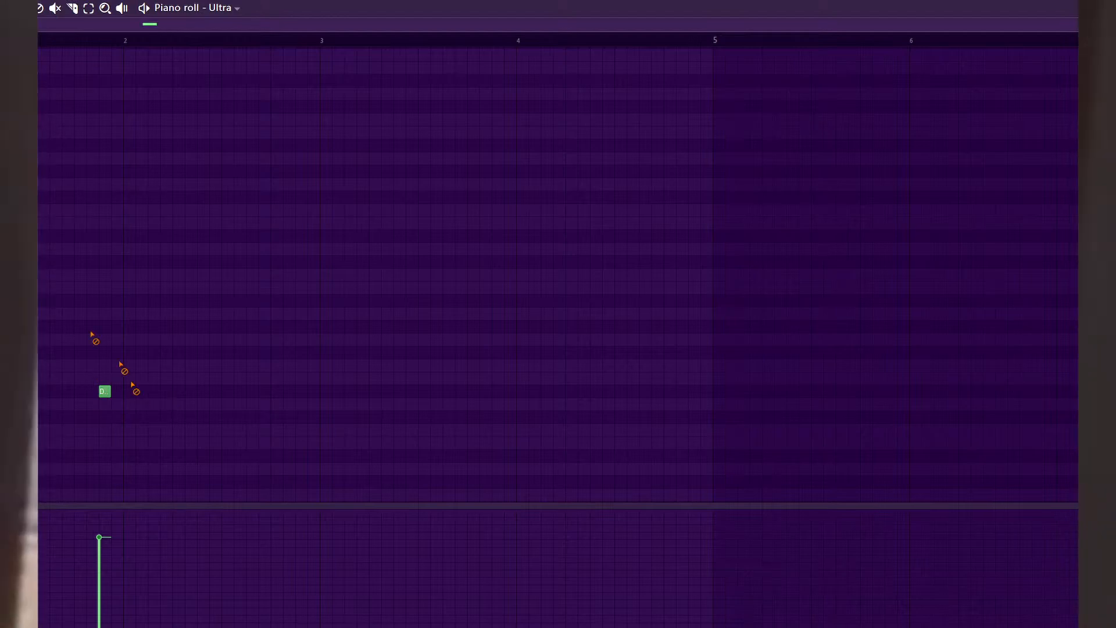
key(F6)
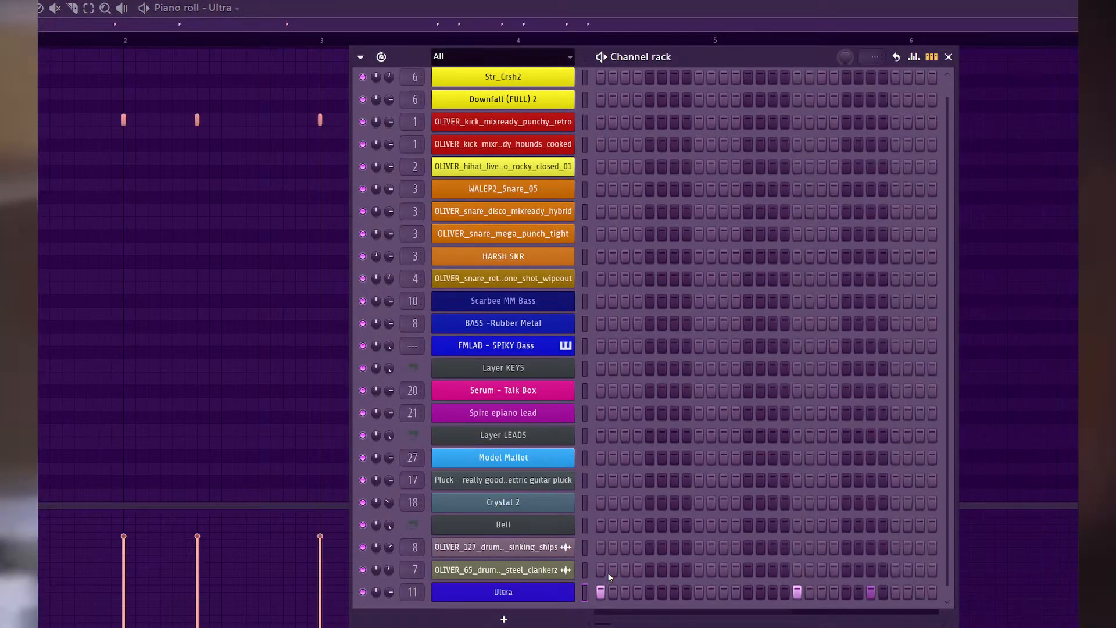
In the Ultra piano roll, lengthen all notes to one beat and extend the first to three beats, checking by playback.
right_click(555, 591)
click(604, 436)
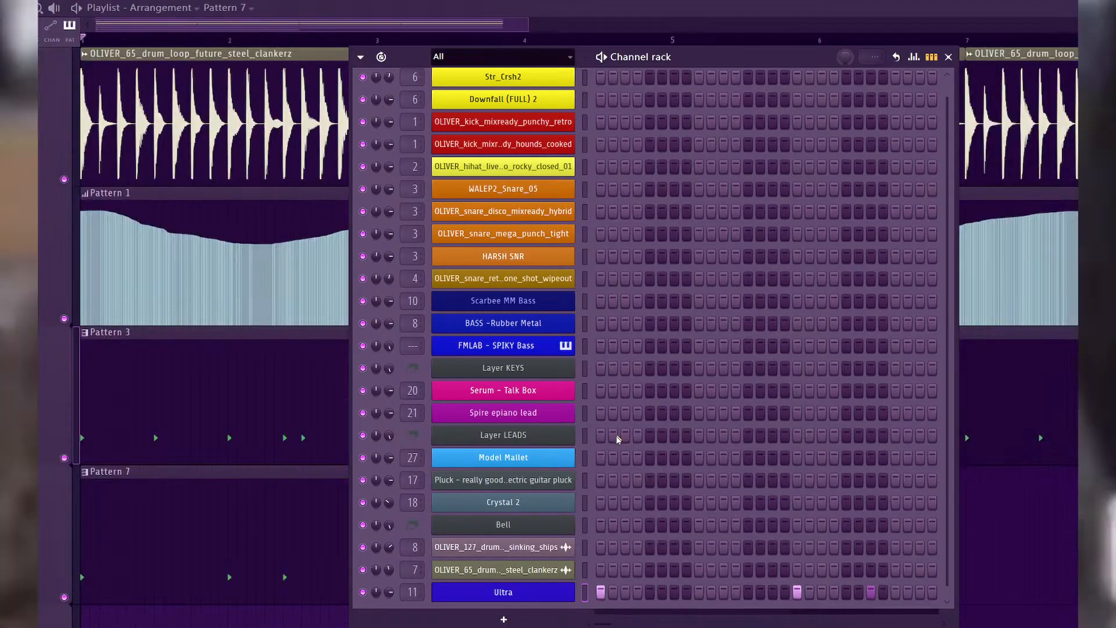
right_click(556, 591)
click(629, 435)
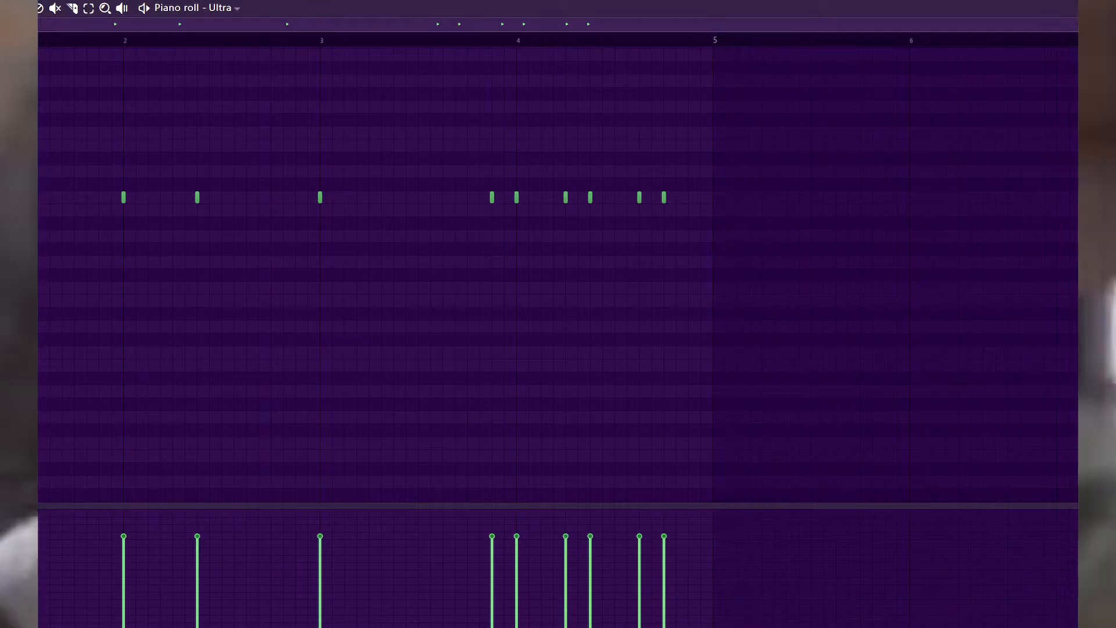
key(ctrl+a)
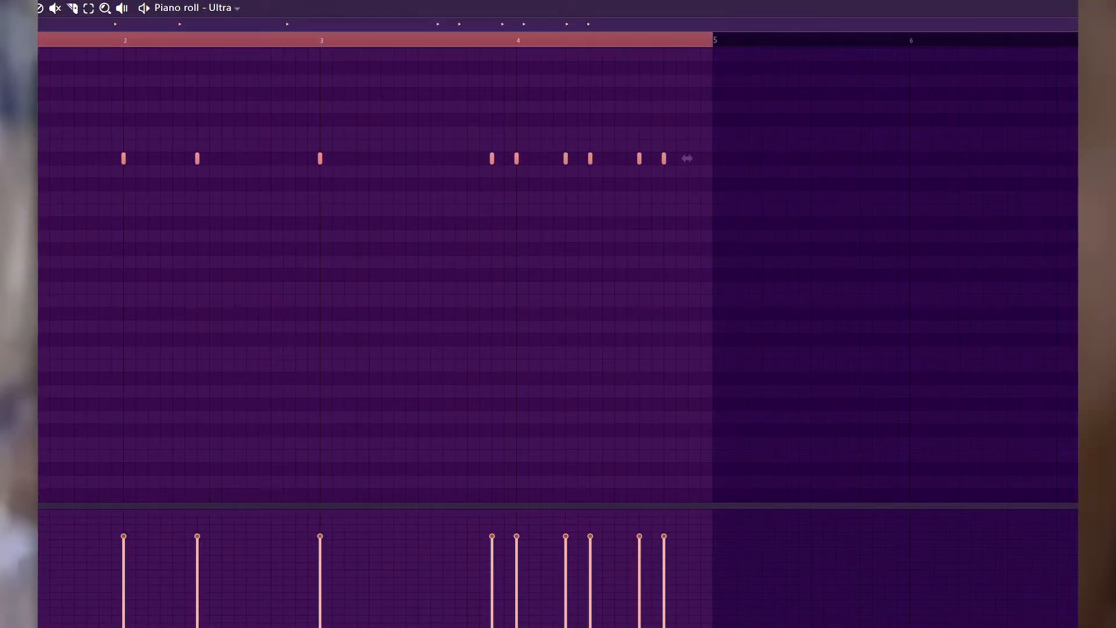
drag(687, 158, 736, 158)
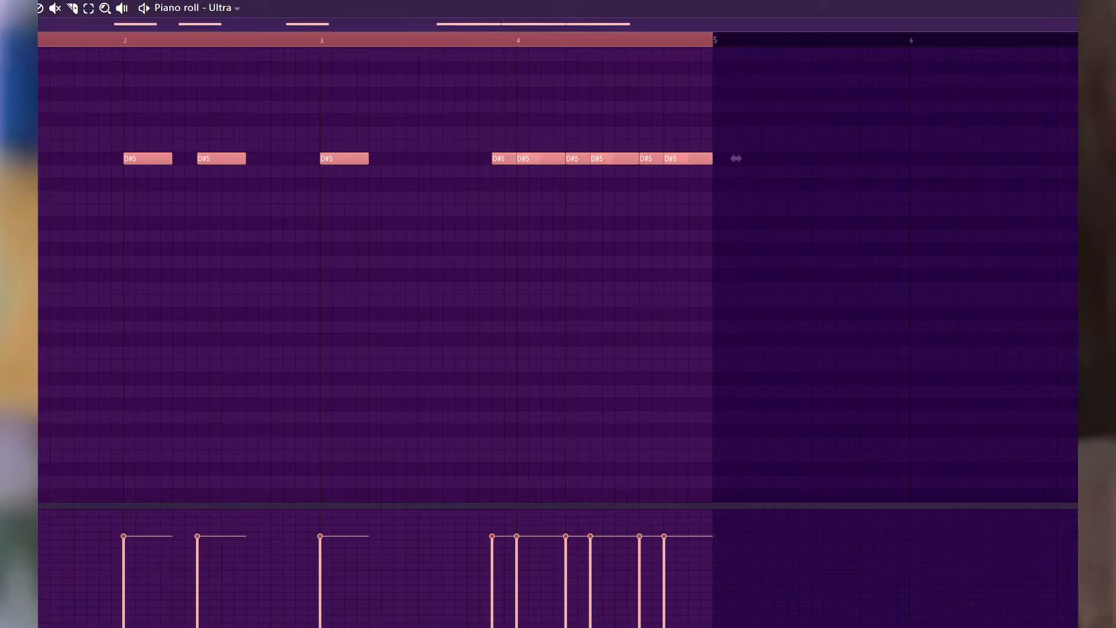
click(58, 107)
right_click(54, 107)
key(space)
key(space)
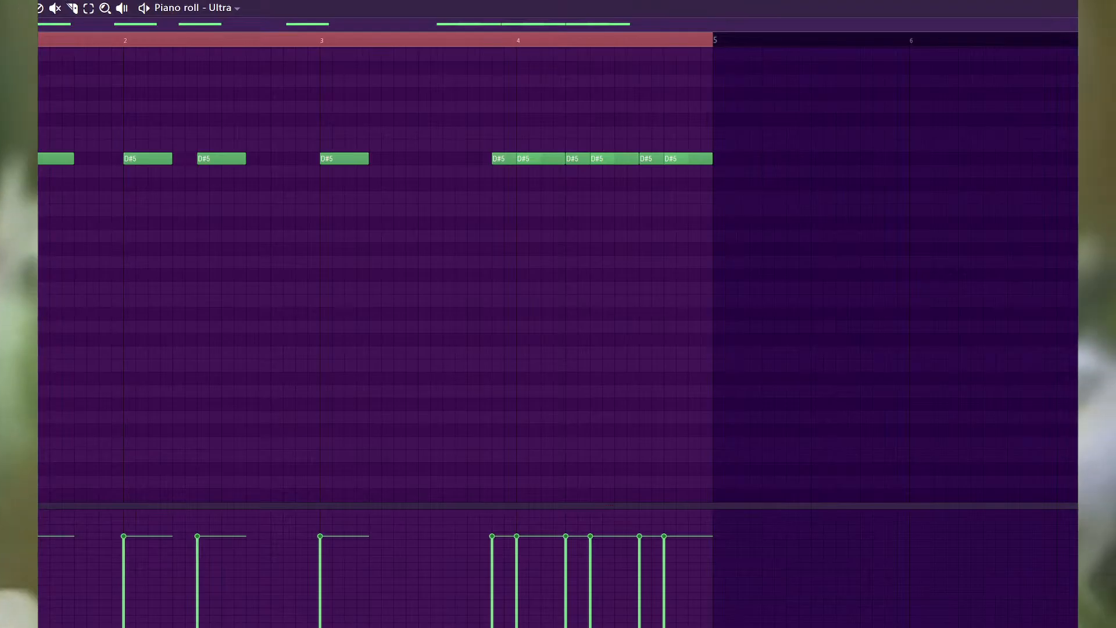
Transpose all the Ultra notes down one octave to D#4.
key(ctrl+a)
key(ctrl+Down)
key(ctrl+Down)
key(ctrl+Up)
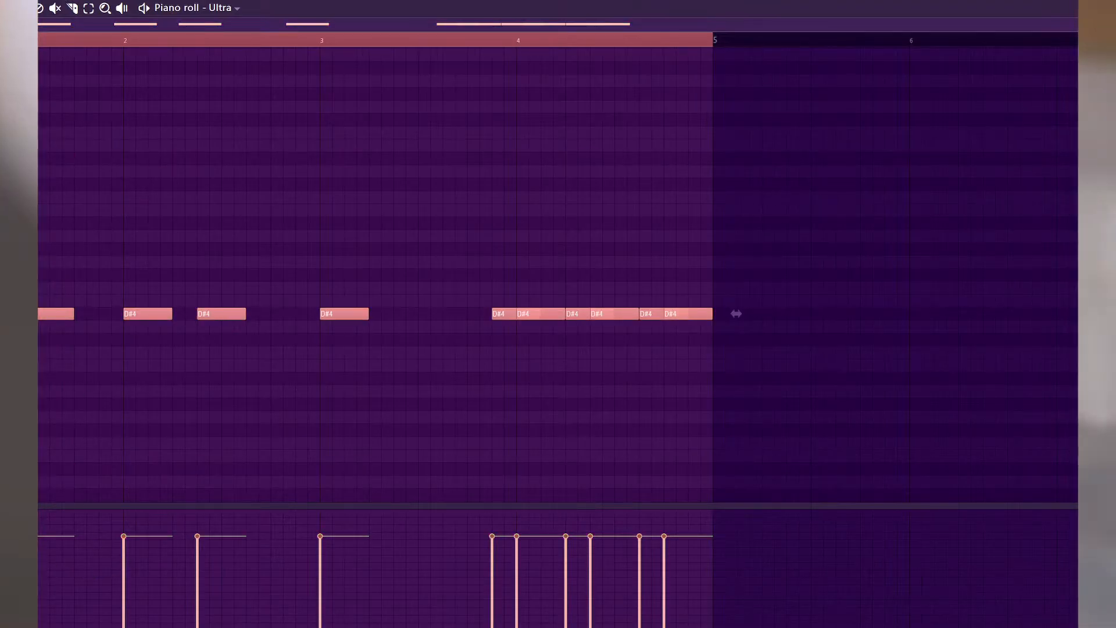
Raise the velocity of all the Ultra notes evenly and play the pattern back.
mouse_move(42, 513)
mouse_down()
mouse_move(386, 482)
mouse_move(759, 473)
mouse_up()
key(c)
key(space)
drag(307, 222, 310, 243)
click(6, 8)
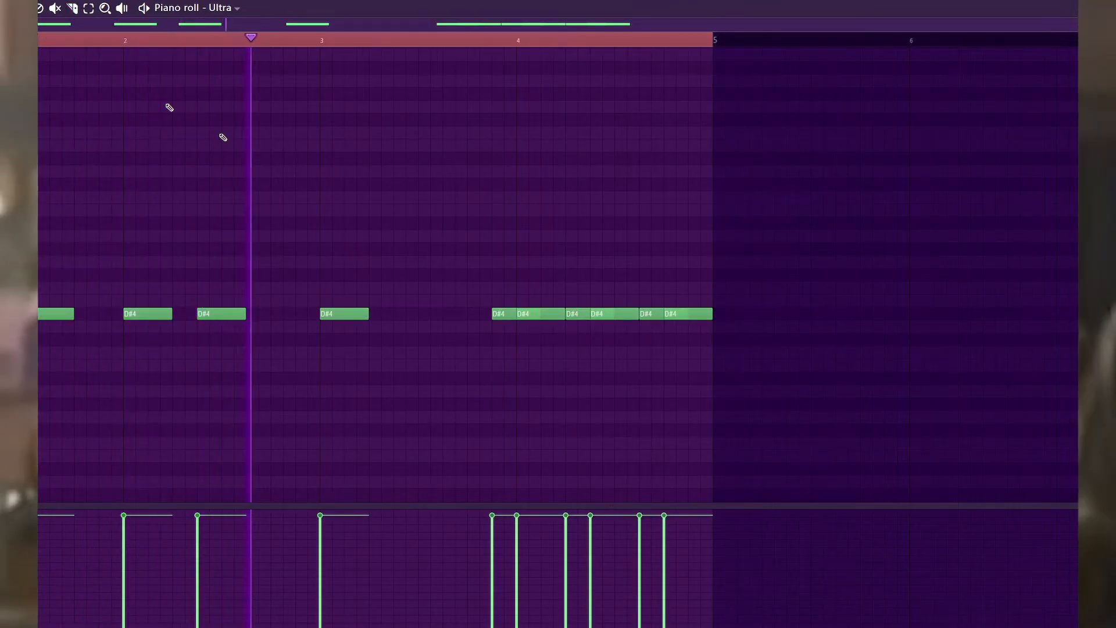
Move both notes in bar 2 down to D#3, shorten the second to half a beat and audition the result.
drag(150, 314, 152, 474)
drag(228, 314, 219, 468)
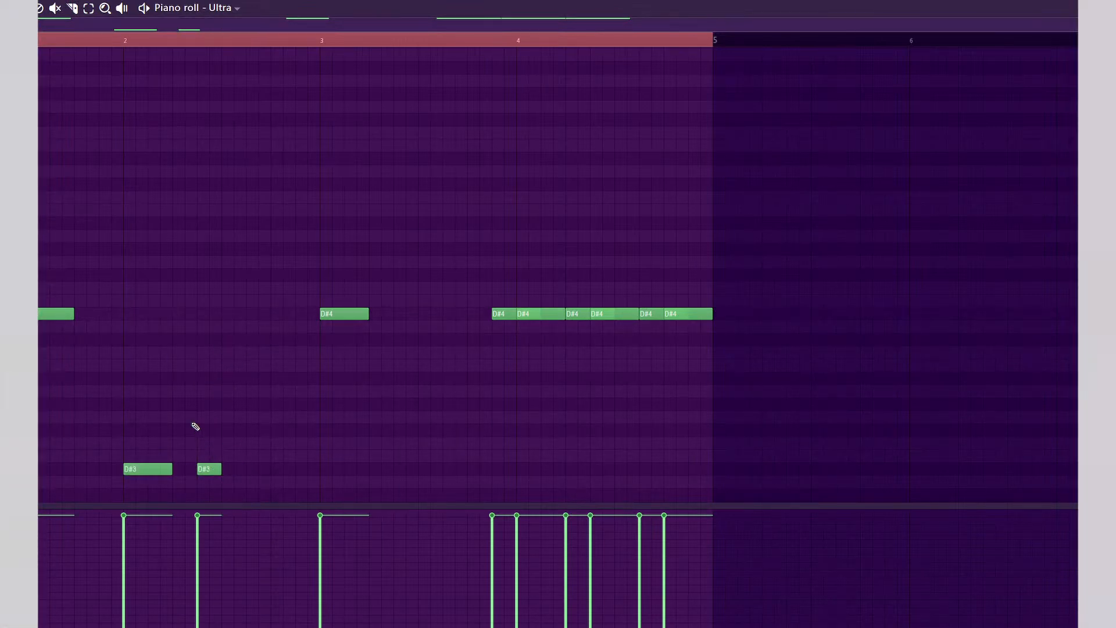
key(space)
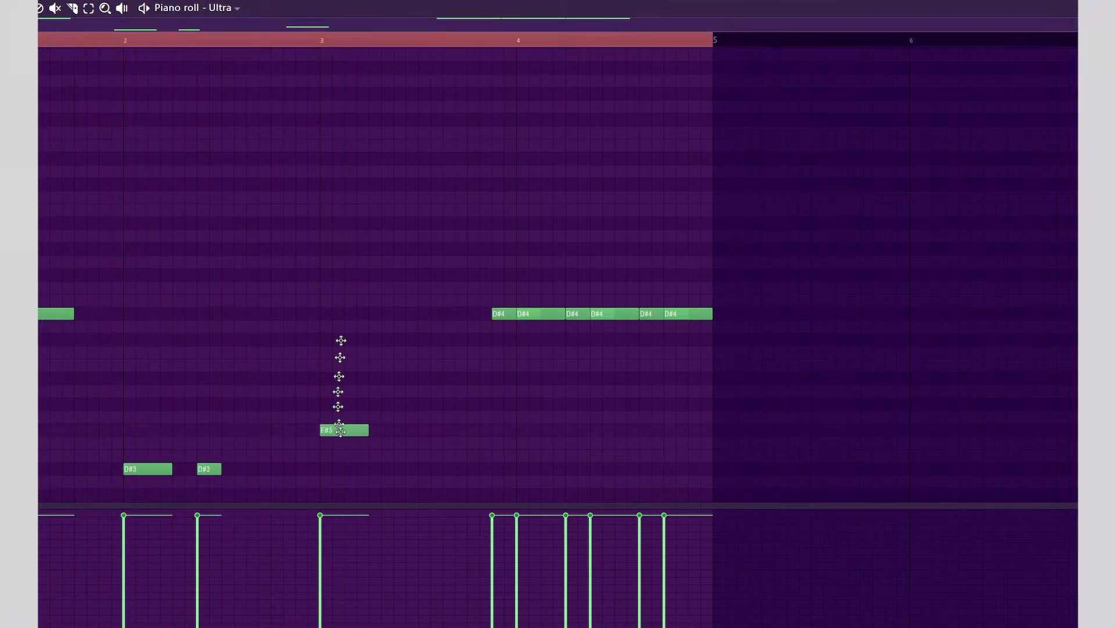
Try the note at bar 3 on F#3, return it to D#4 and play from bar 3.
drag(343, 472, 340, 304)
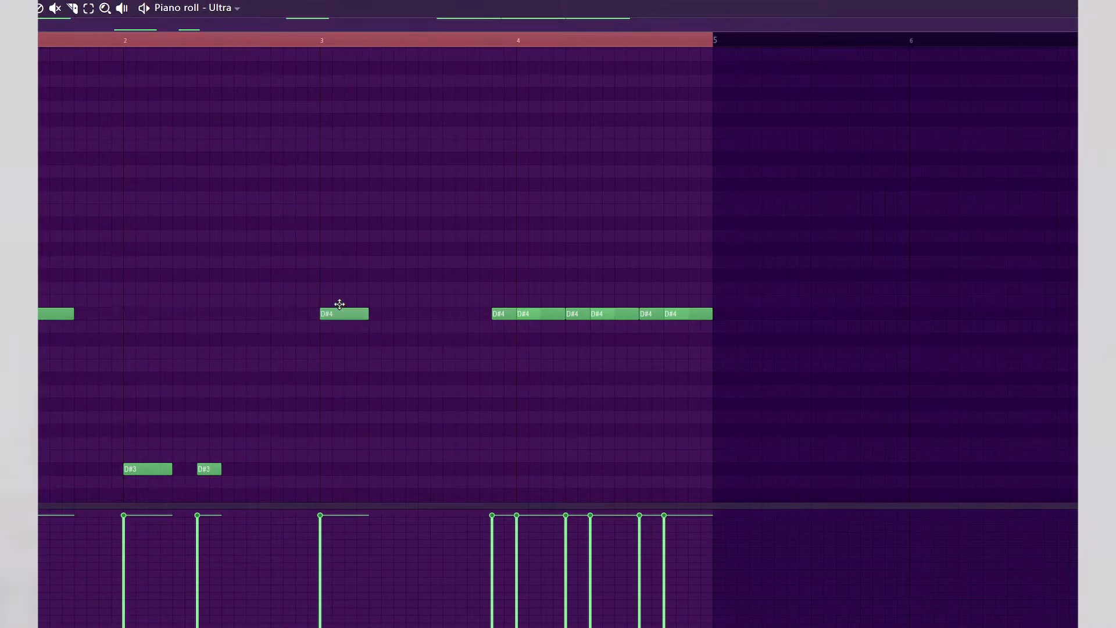
click(320, 39)
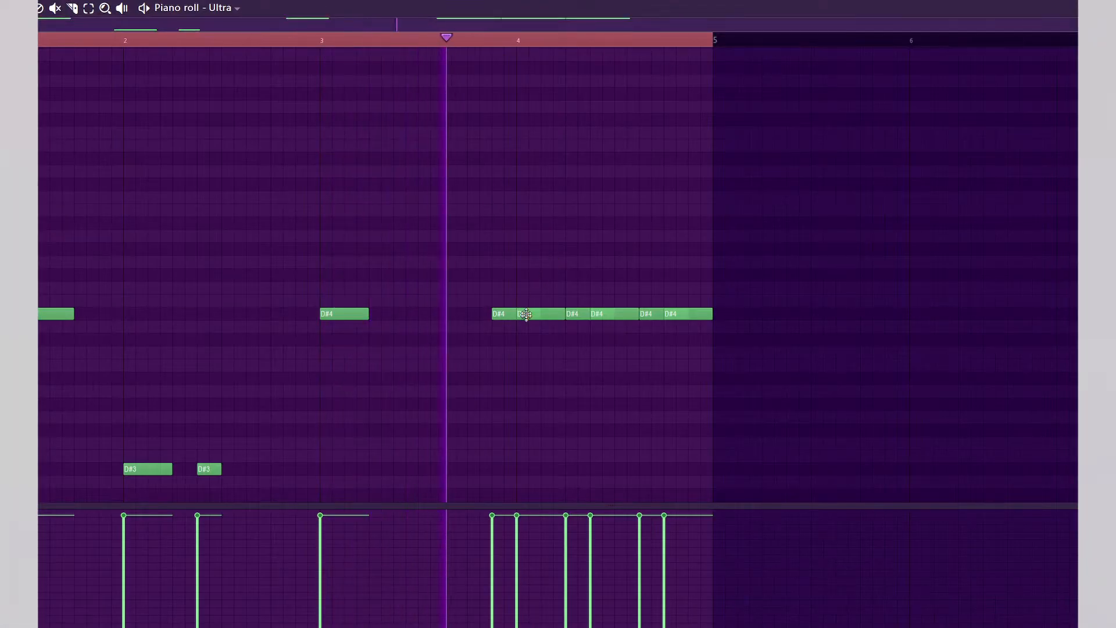
key(space)
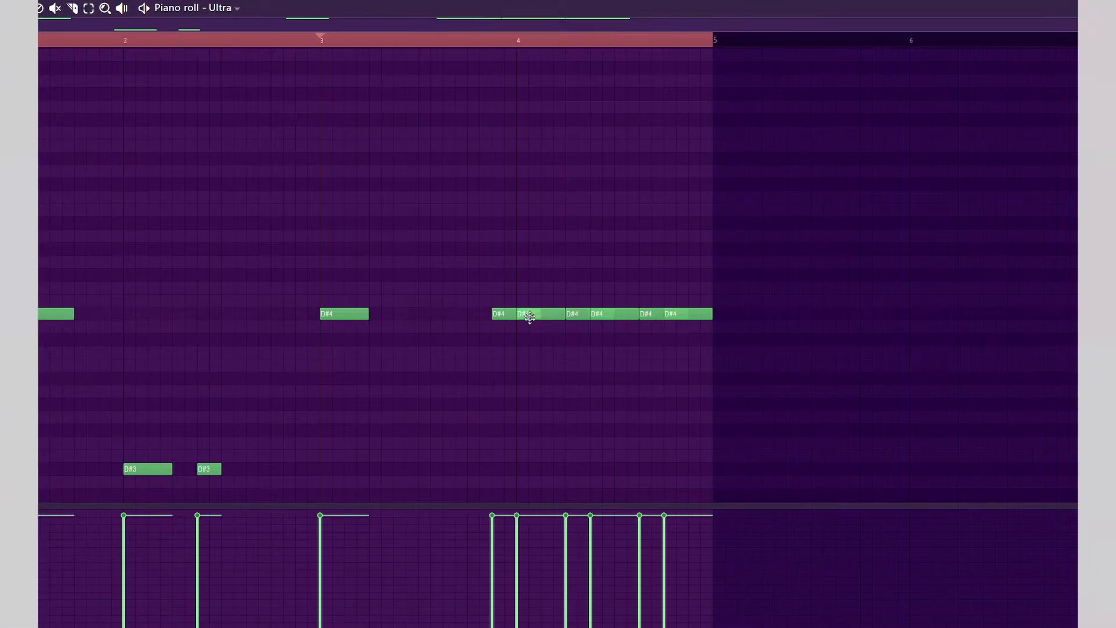
Move the first three notes of bar 4 down to D#3, each half a beat long, and play them back.
drag(535, 402, 541, 469)
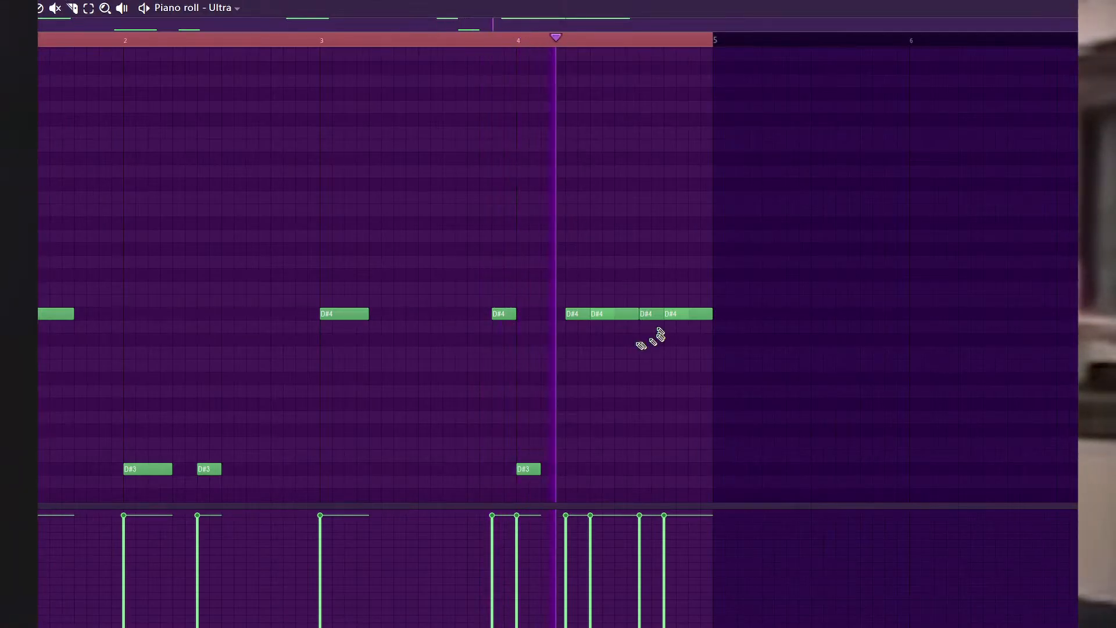
drag(593, 312, 590, 467)
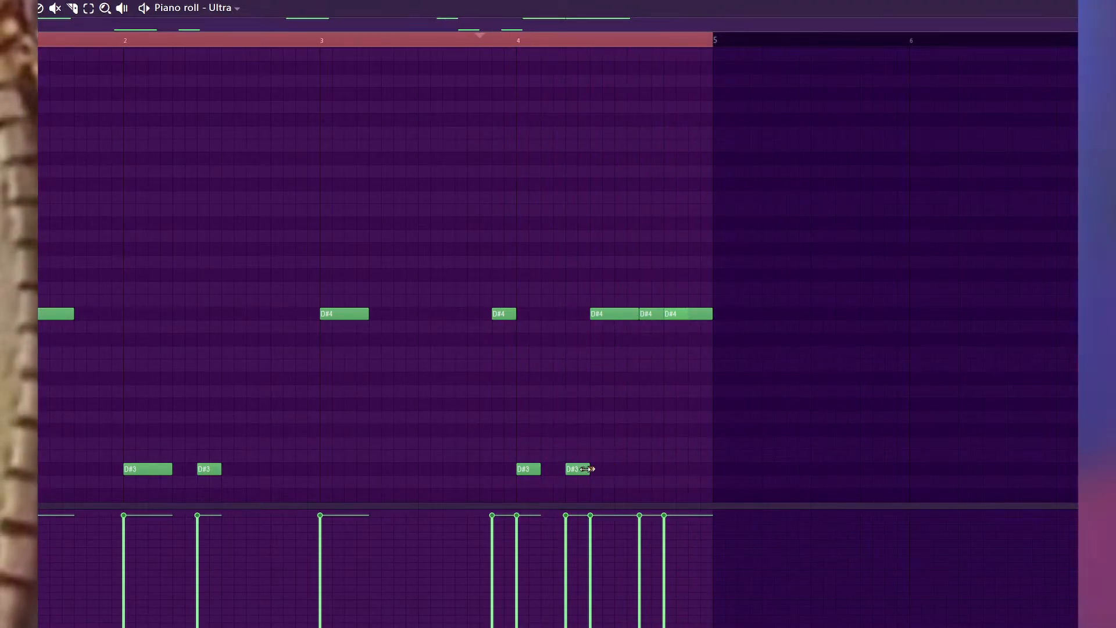
drag(616, 345, 616, 389)
right_click(625, 396)
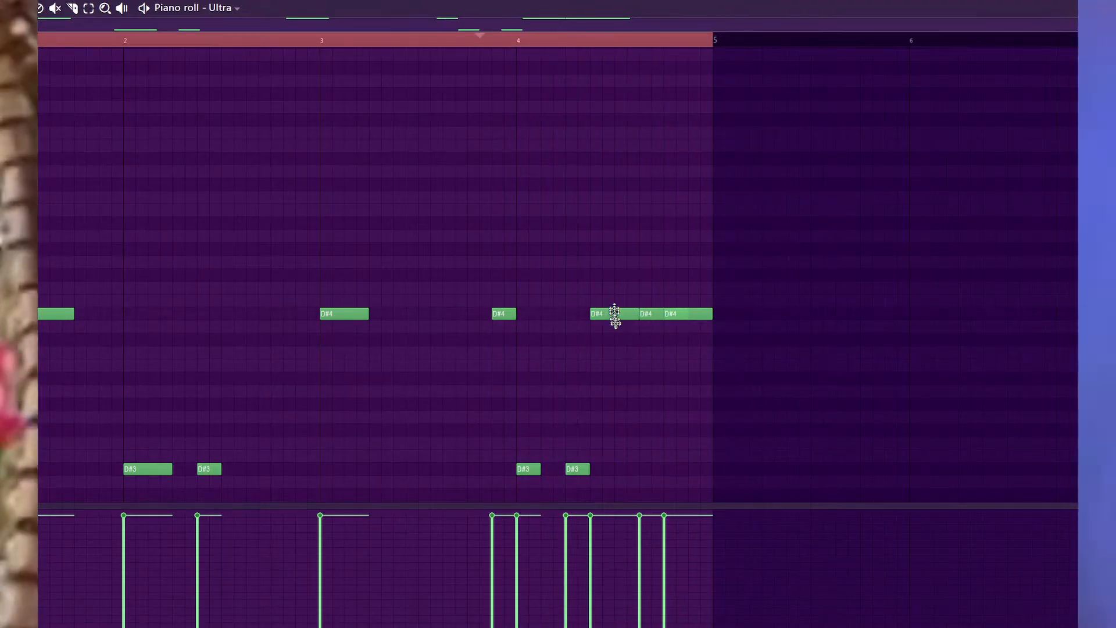
drag(612, 314, 620, 468)
key(space)
key(space)
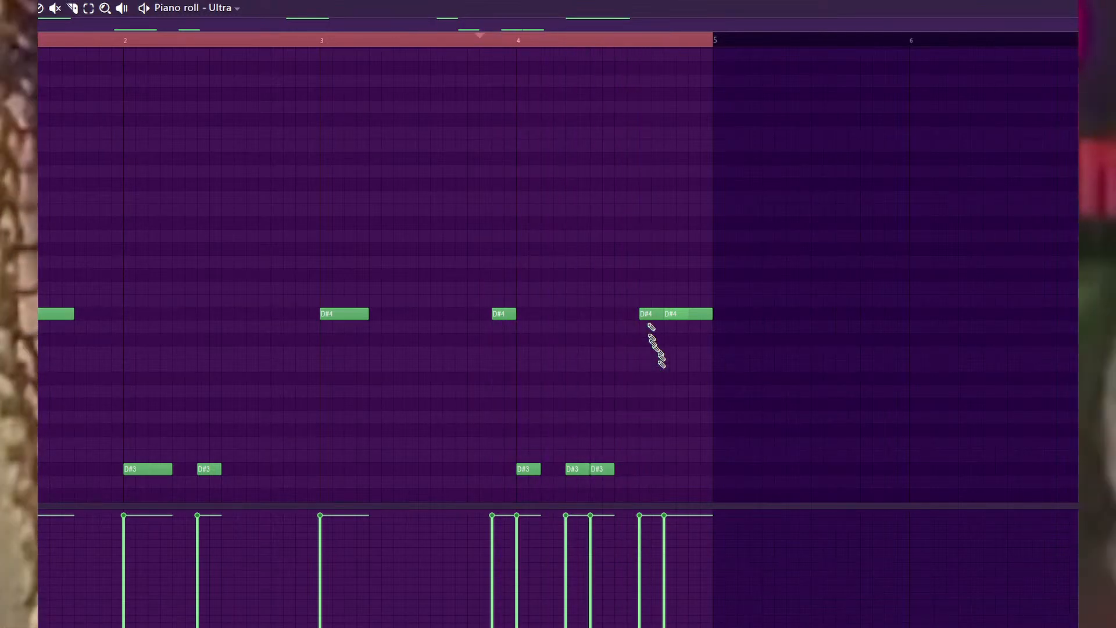
Move the last two notes of bar 4 down to D#3 and play the ending back.
drag(651, 314, 663, 469)
drag(688, 314, 688, 468)
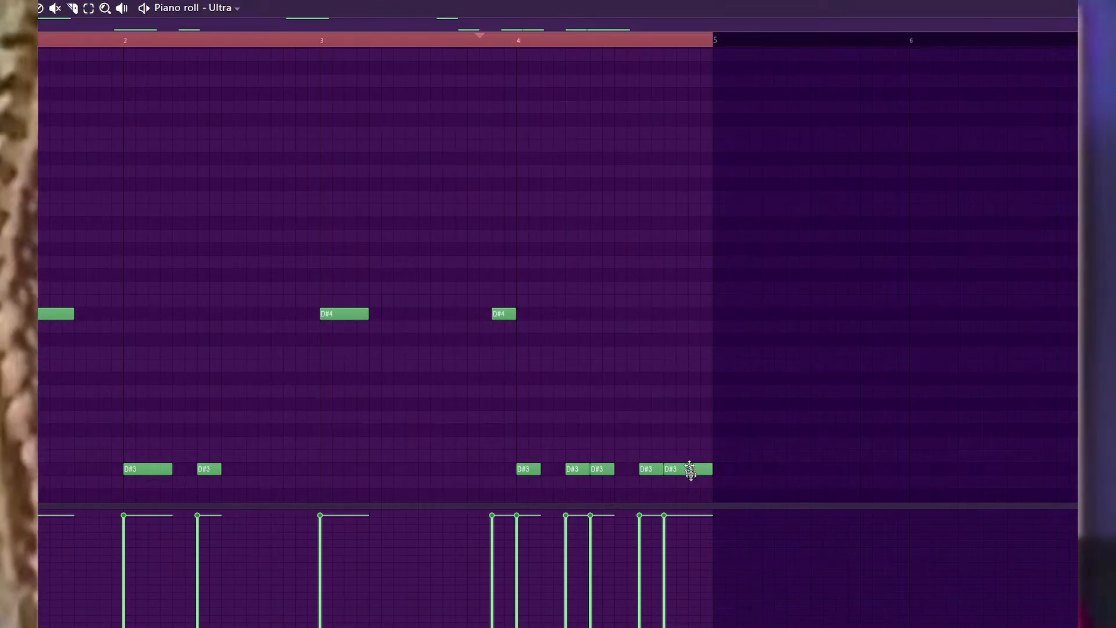
key(space)
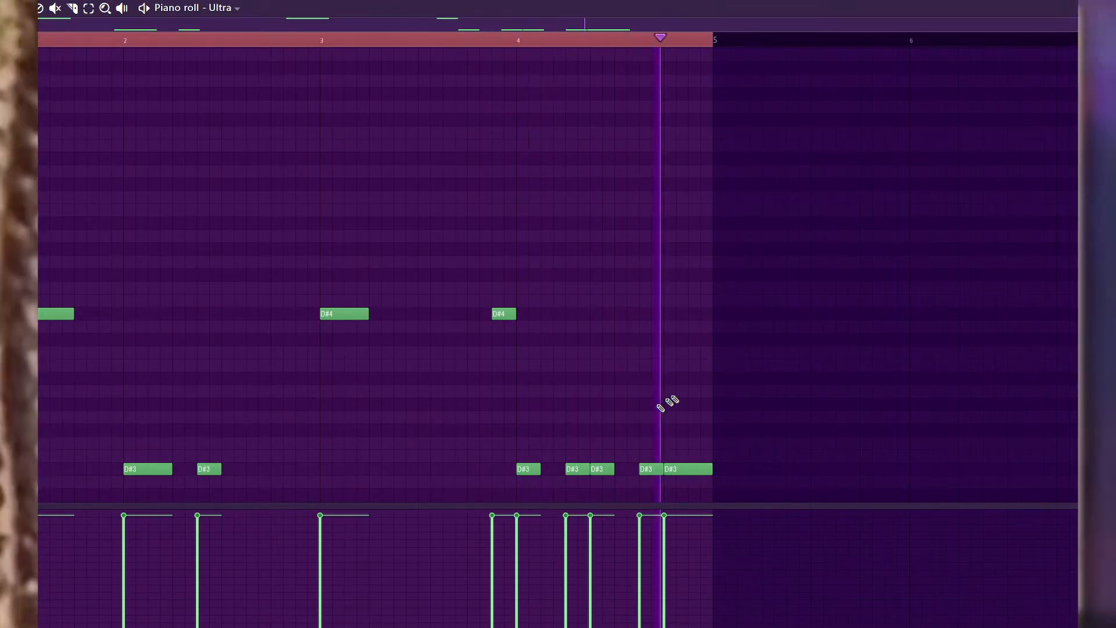
Return to the playlist and change the Pattern 7 clip's color to the blue preset swatch.
key(F6)
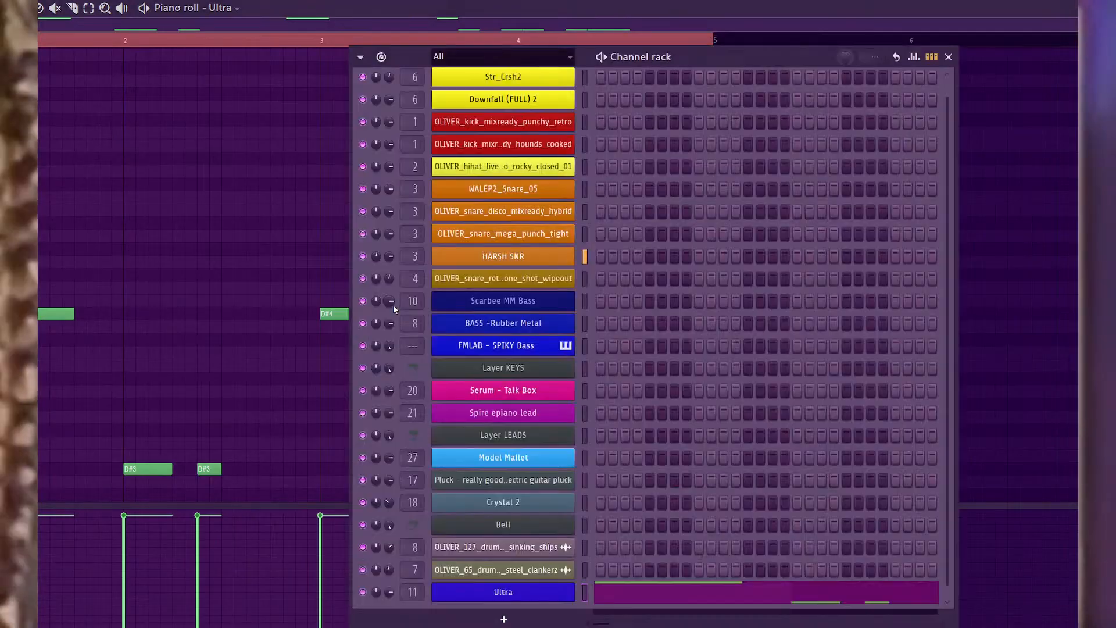
key(F5)
scroll(436, 270, down, 2)
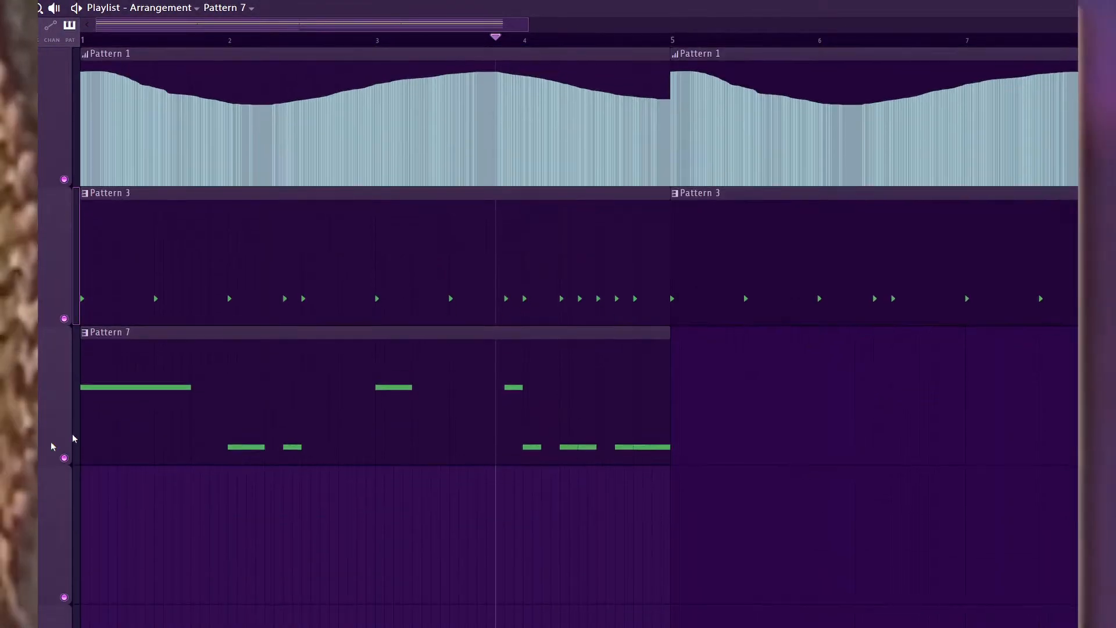
right_click(86, 342)
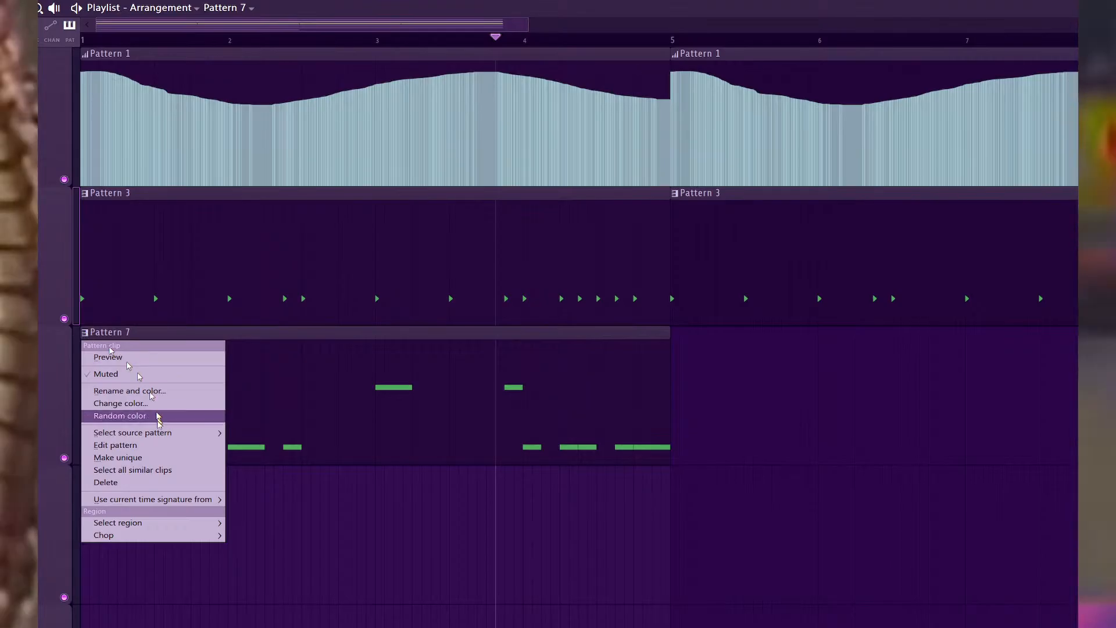
click(139, 404)
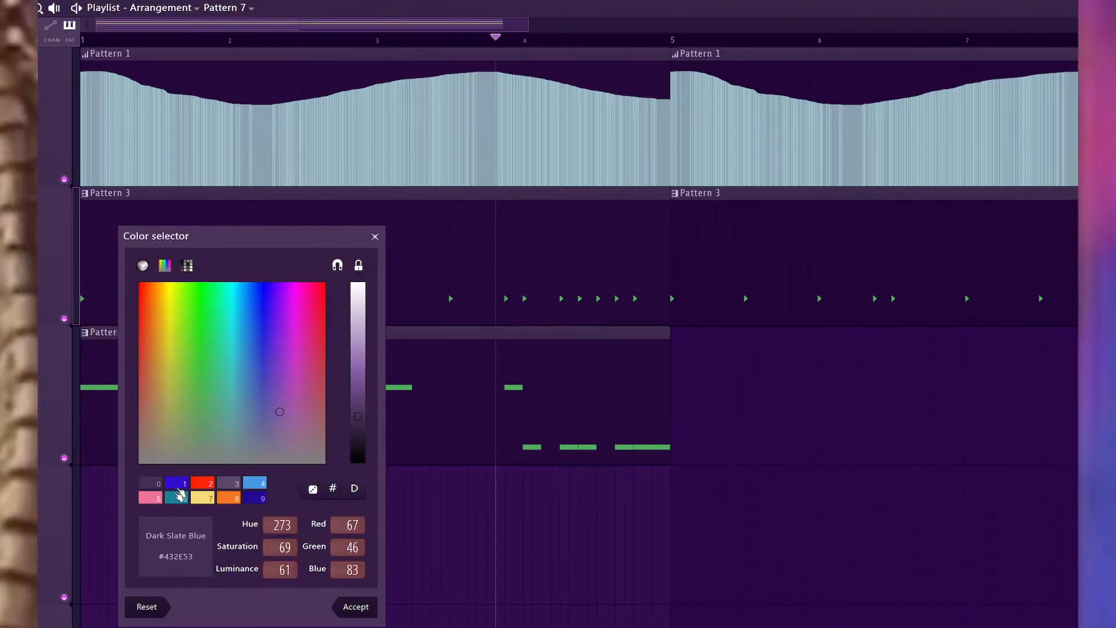
key(Return)
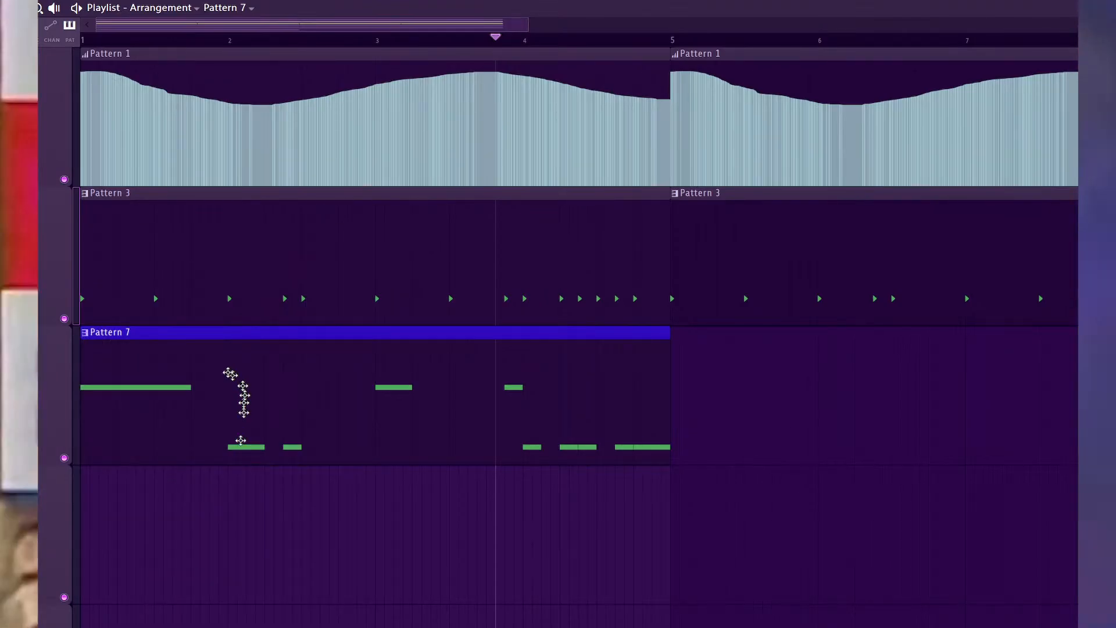
Create a new pattern with its default name and place it at bar 1 on the empty track below Pattern 7.
key(F4)
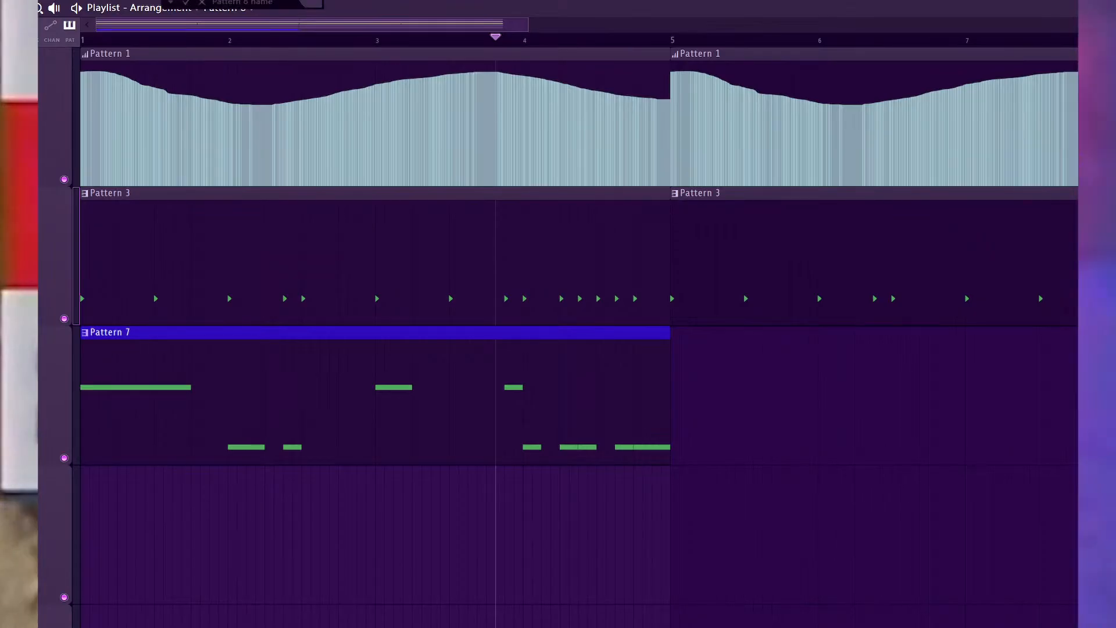
key(Return)
drag(212, 503, 110, 495)
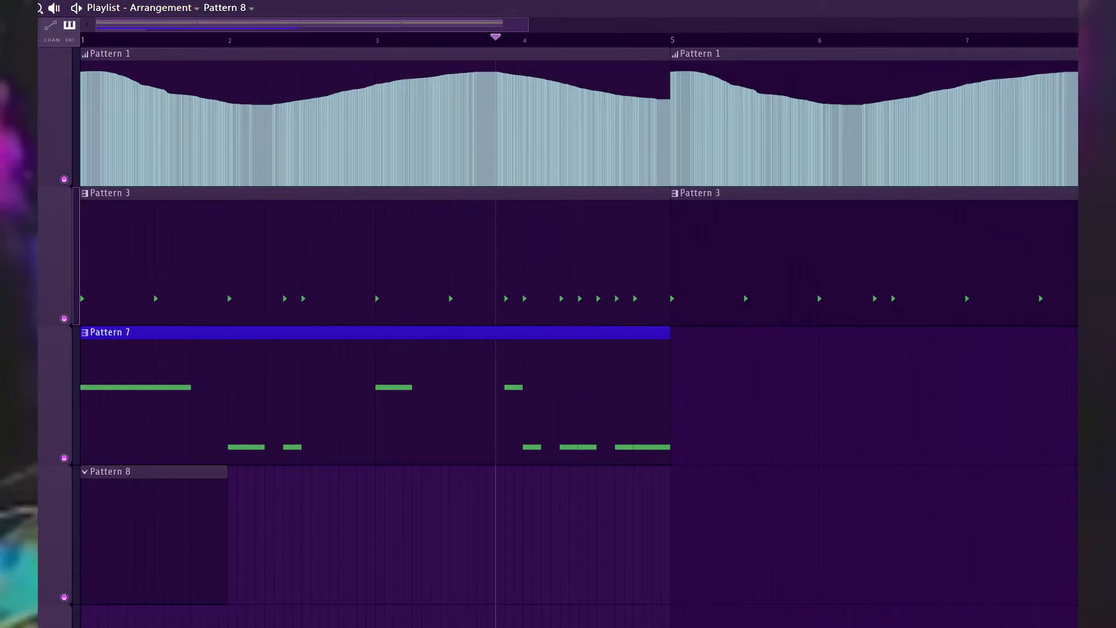
drag(105, 40, 79, 40)
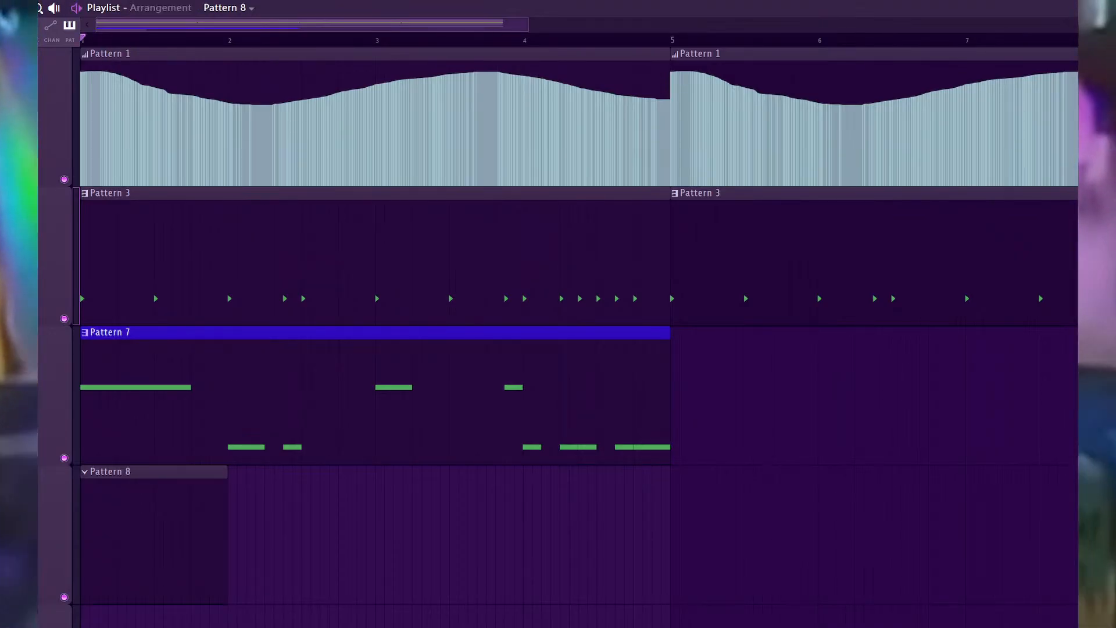
key(space)
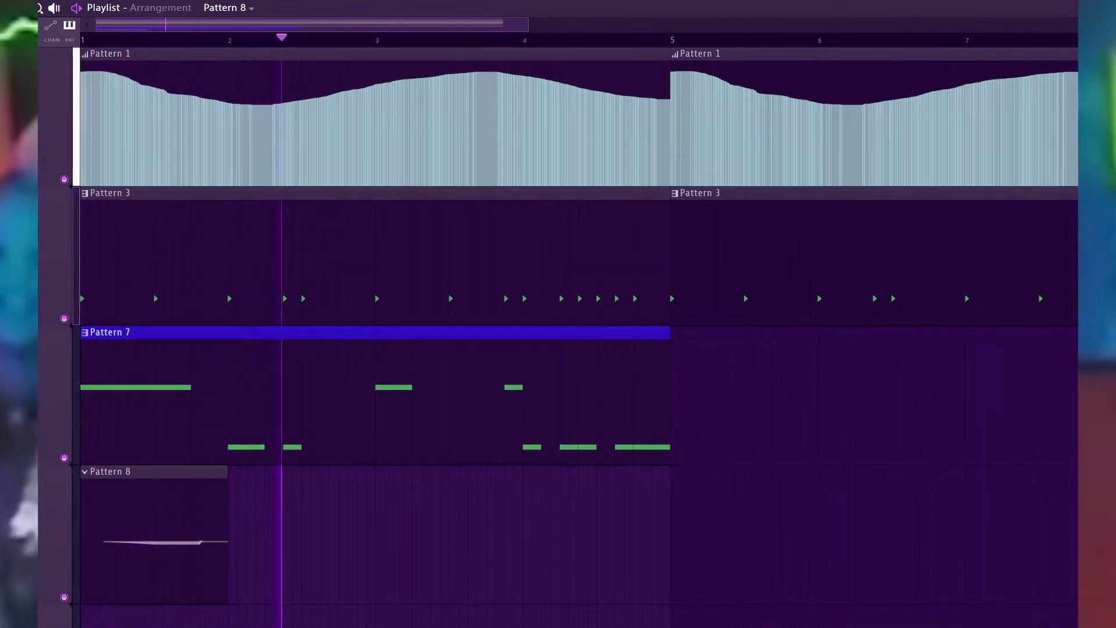
key(space)
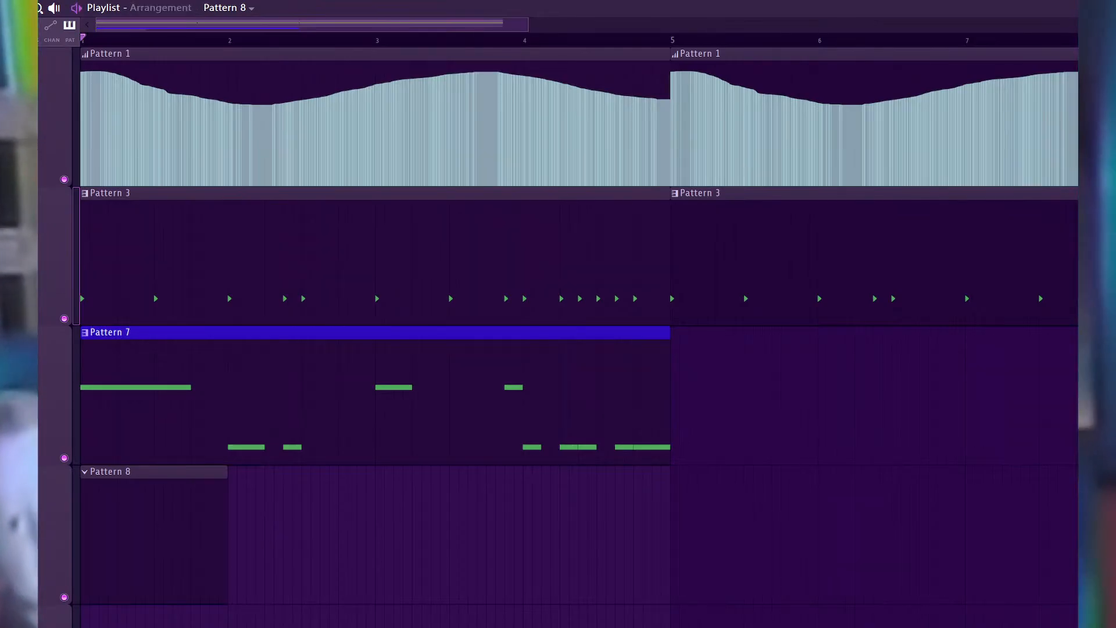
key(space)
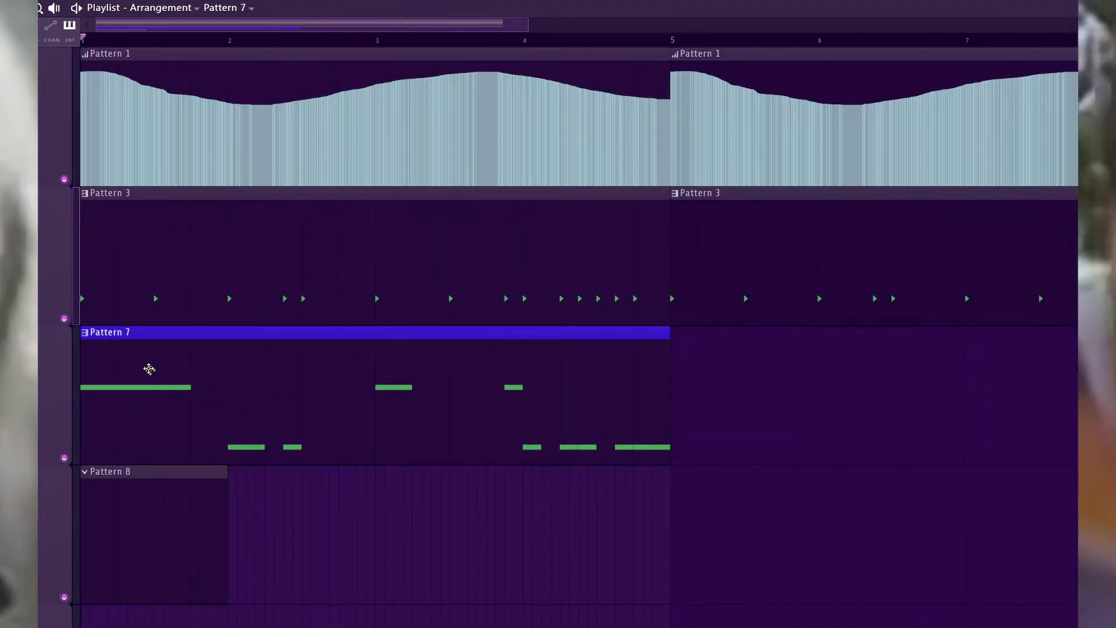
Remove the long opening D#4 note from Pattern 7 and the Pattern 8 clip from the playlist.
double_click(150, 368)
scroll(558, 274, down, 1)
key(F6)
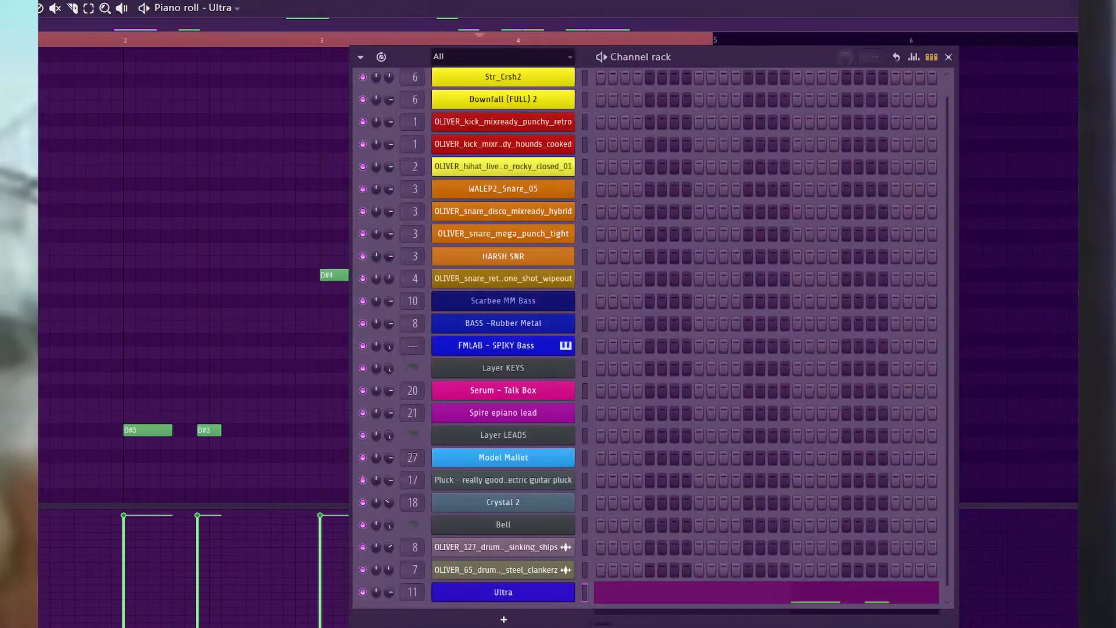
key(F6)
key(F5)
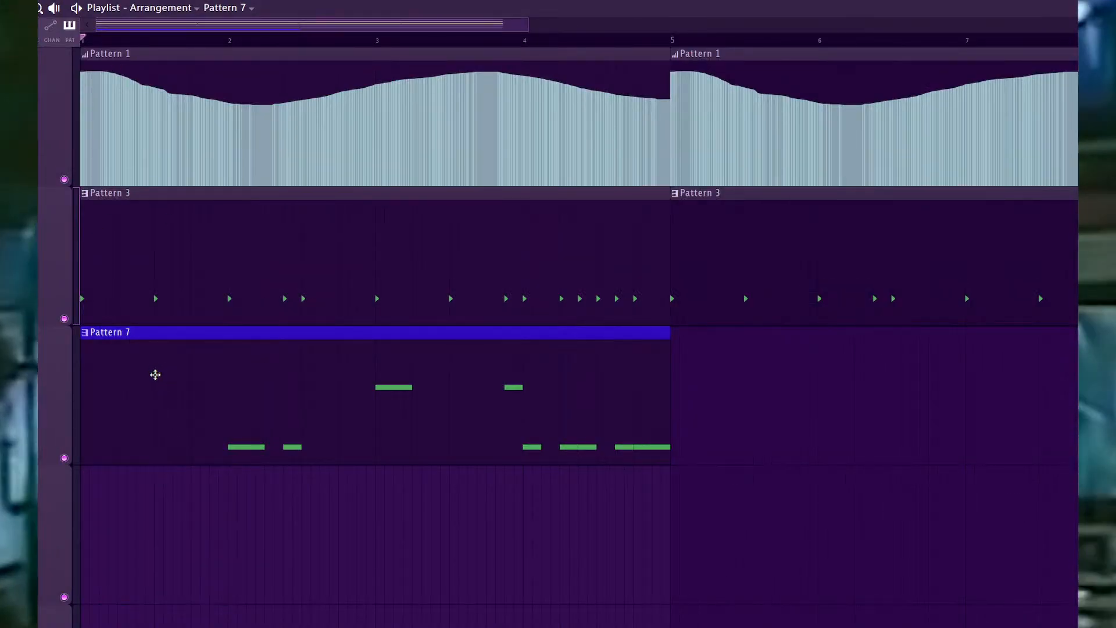
Record a new opening D#4 note with controller automation for Ultra in bar 1 of Pattern 7, and return to the playlist.
key(F6)
click(614, 593)
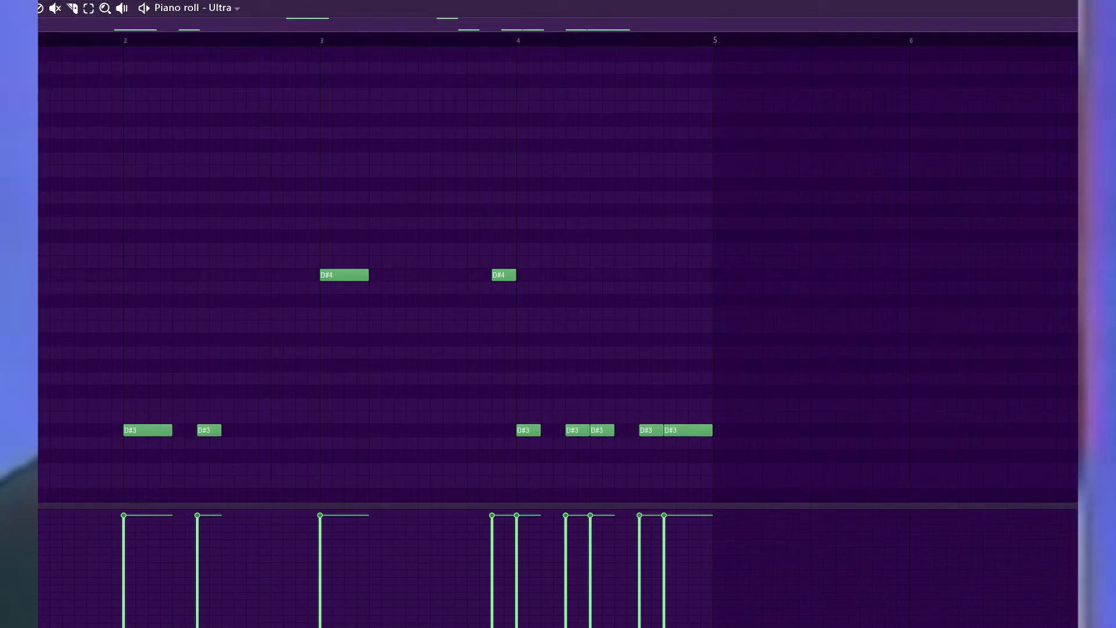
key(space)
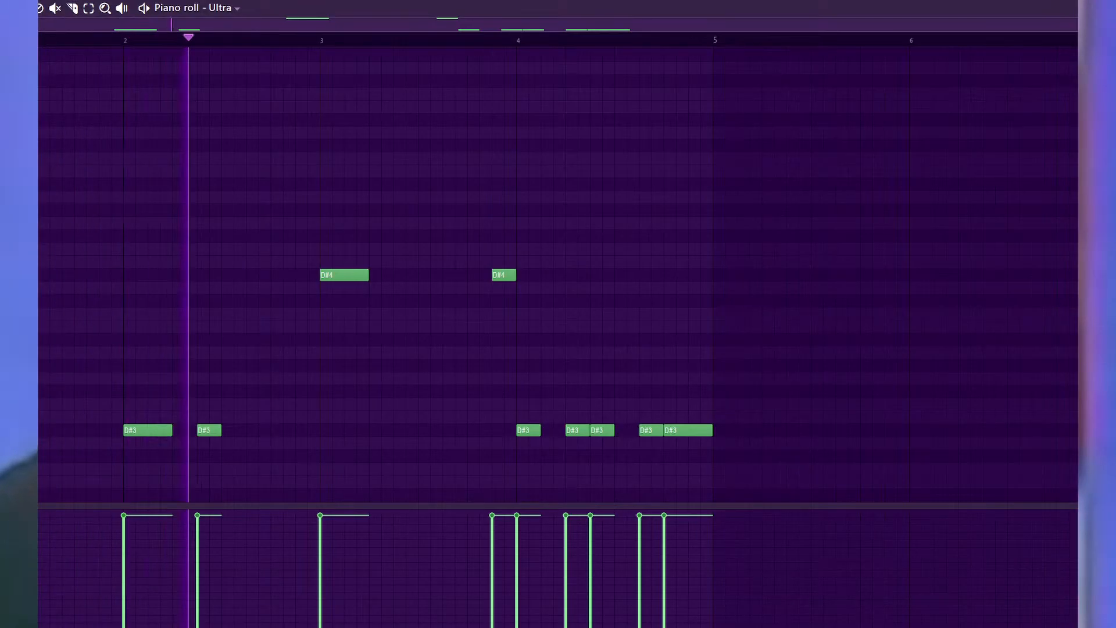
key(space)
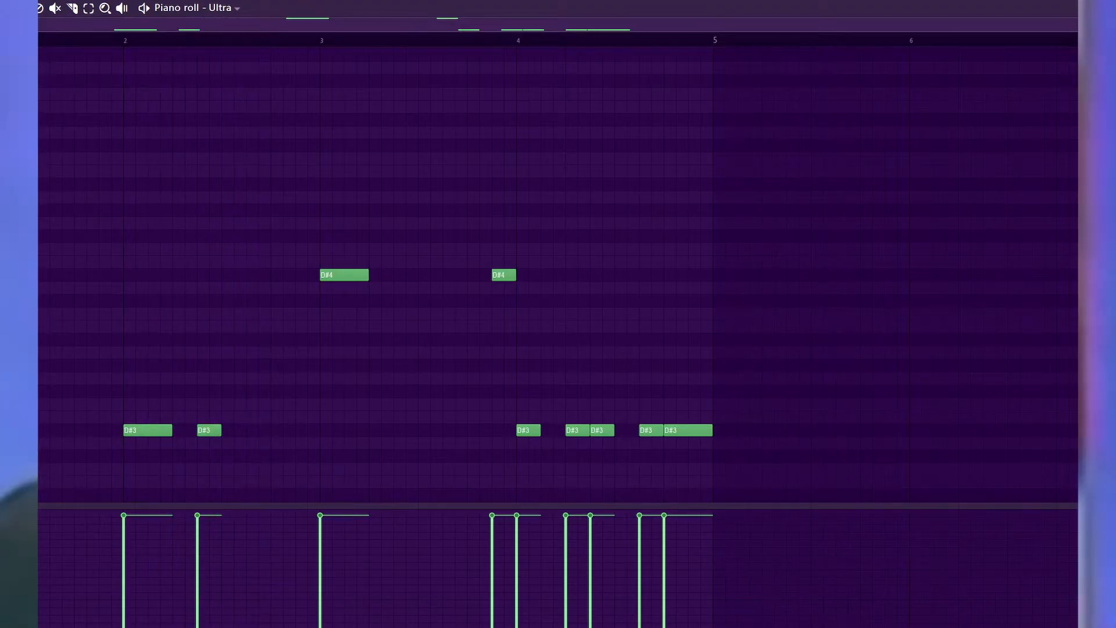
key(space)
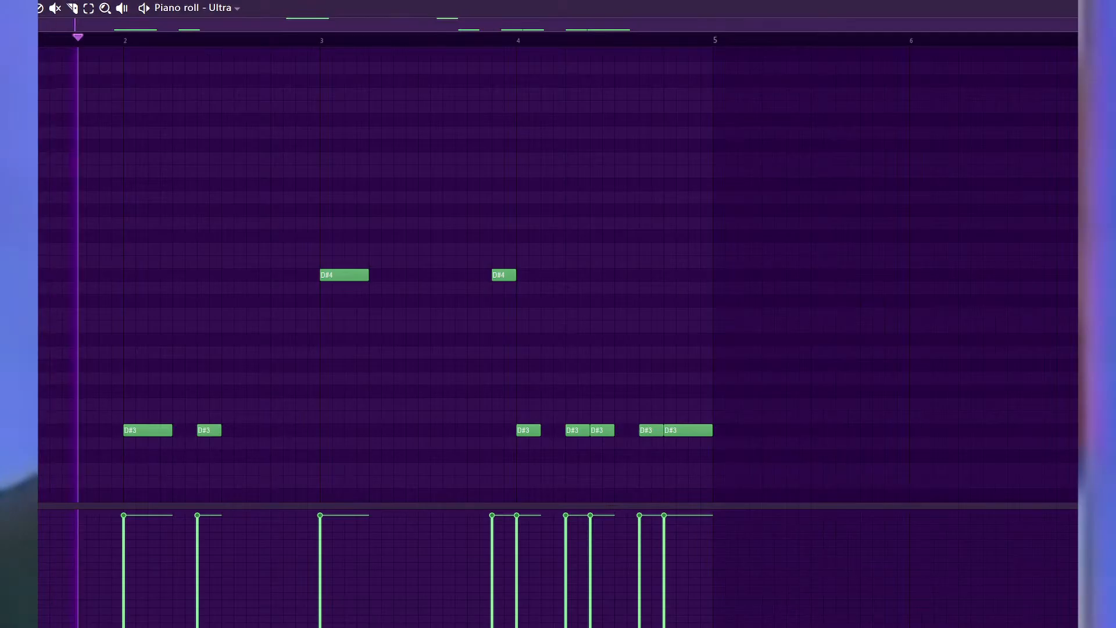
key(space)
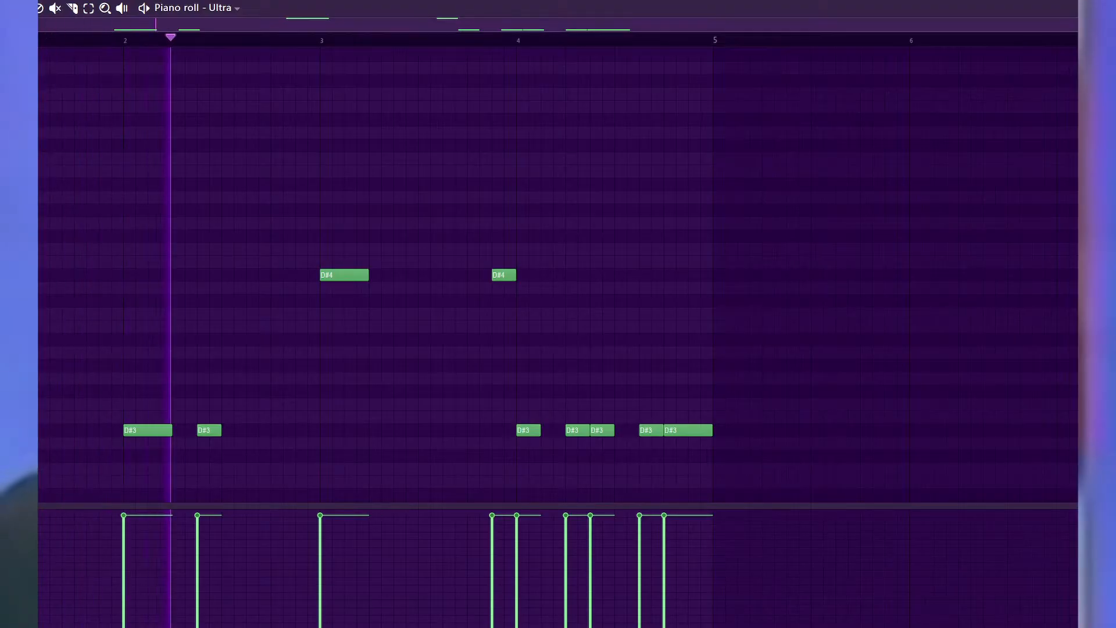
key(space)
key(F6)
key(F5)
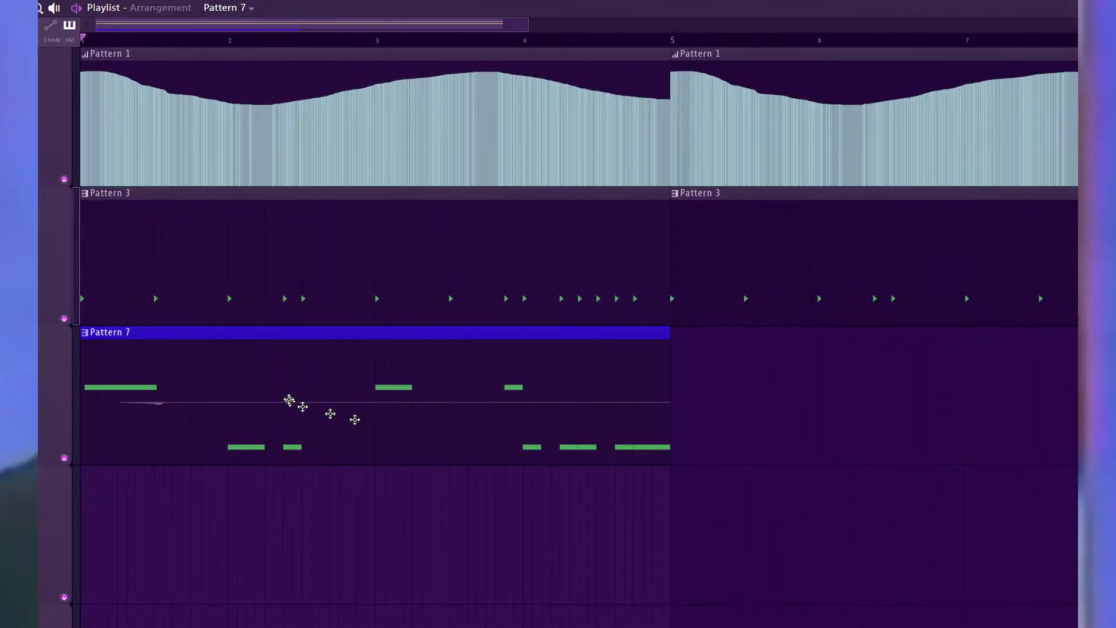
Align Pattern 7's recorded opening note with the start of bar 1 and play the bass line back.
key(space)
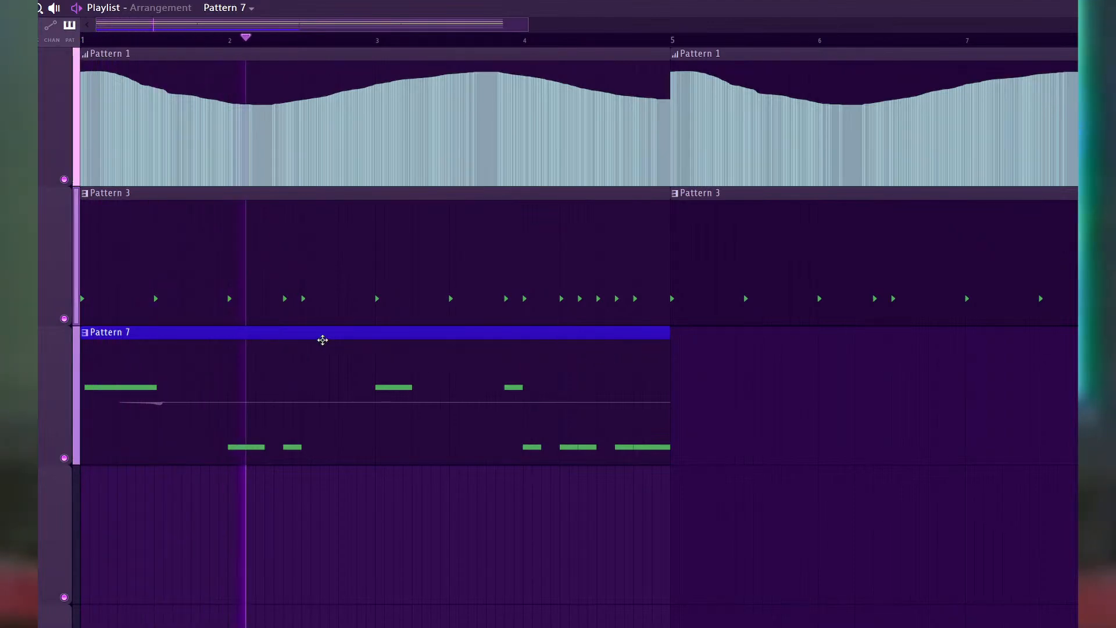
double_click(116, 367)
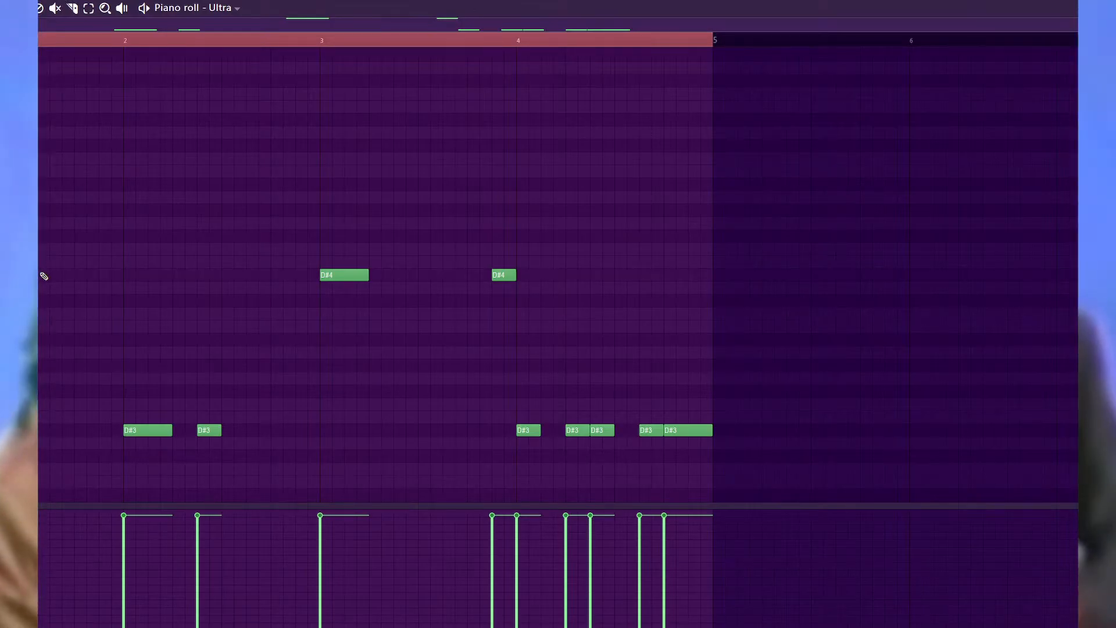
key(space)
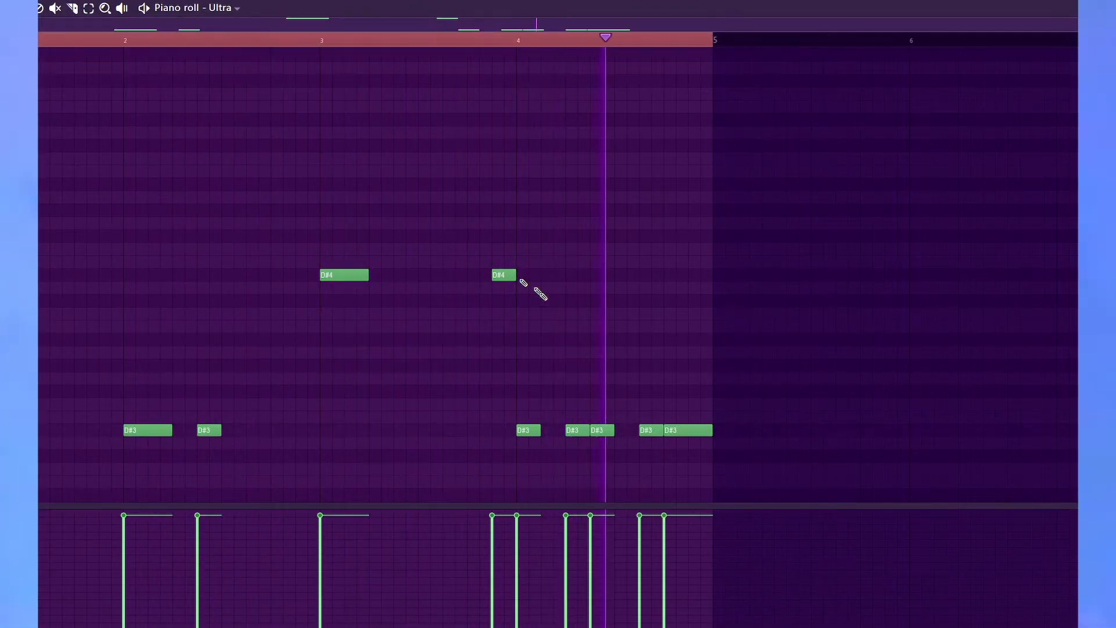
key(space)
Lower the velocities of bar 2's first note and bar 4's first, third and last notes, and play back from just before bar 2.
click(521, 545)
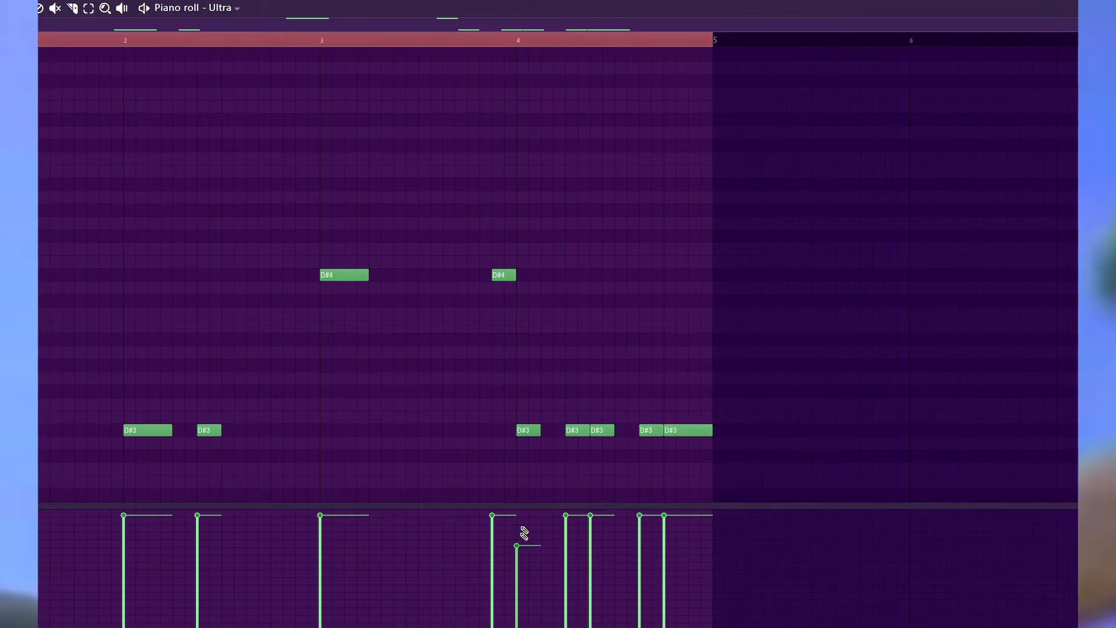
click(502, 41)
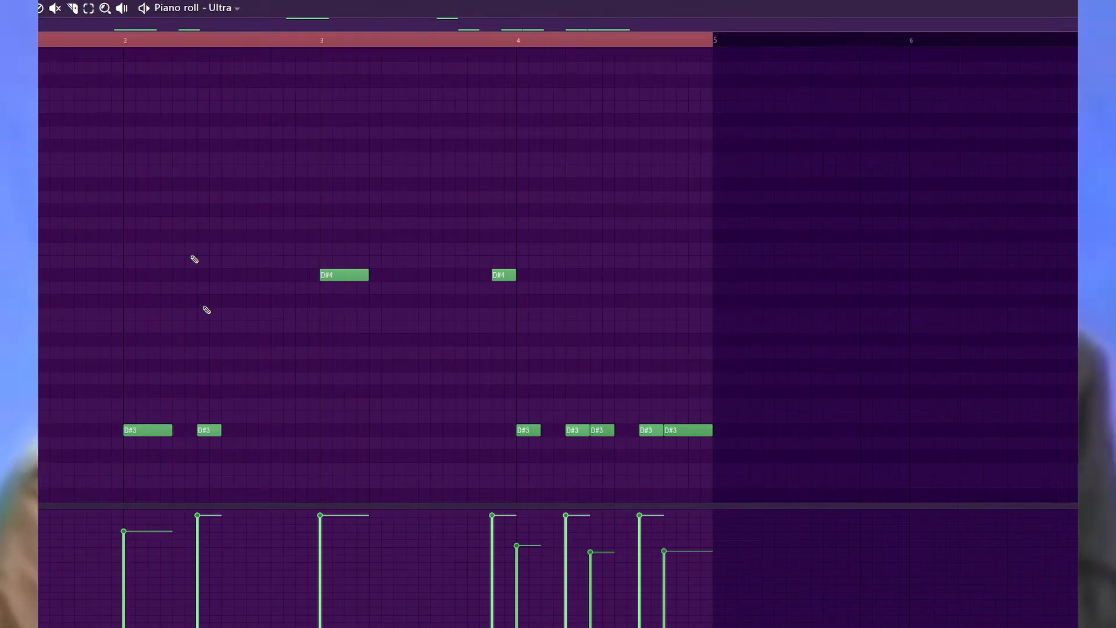
click(120, 43)
key(space)
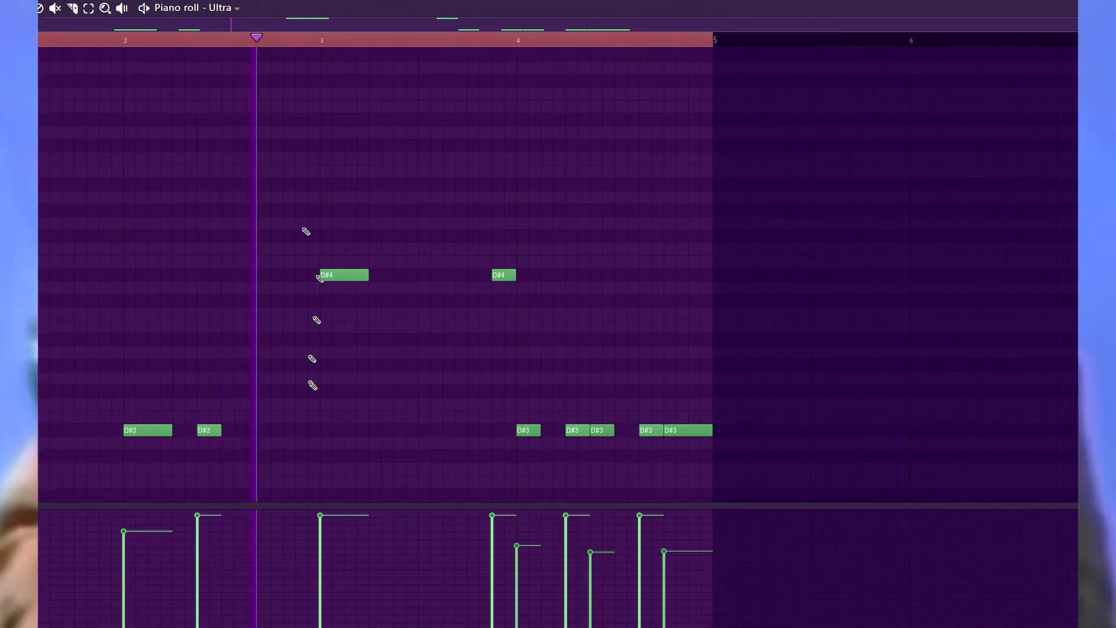
key(space)
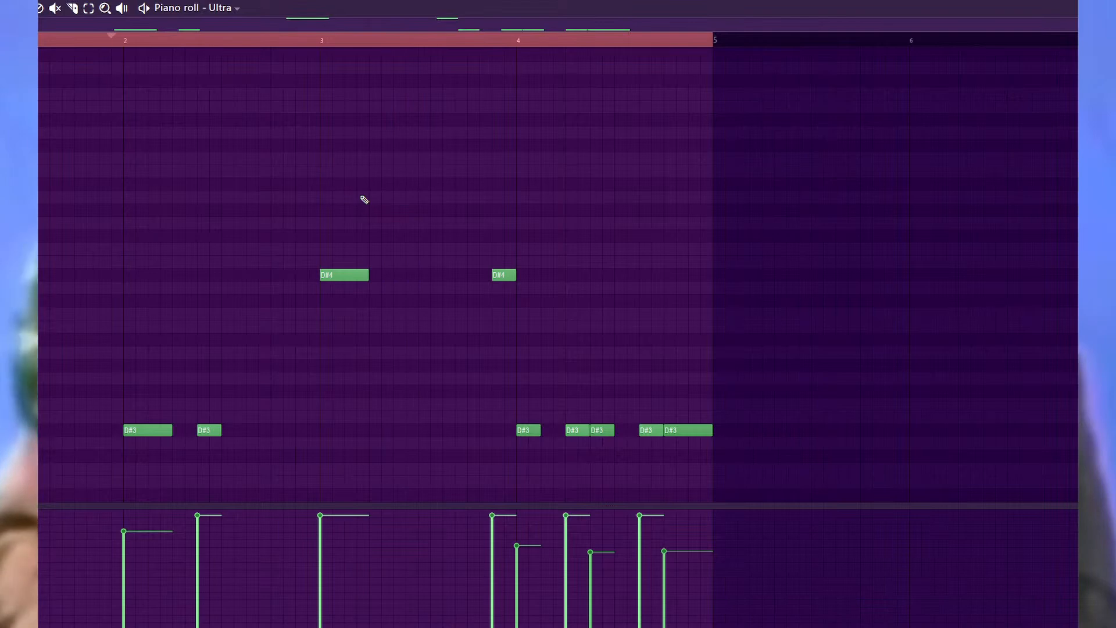
Split bar 3's opening D#4 into two quarter-beat notes half a beat apart, the first with lower velocity, and play them back.
drag(368, 274, 329, 274)
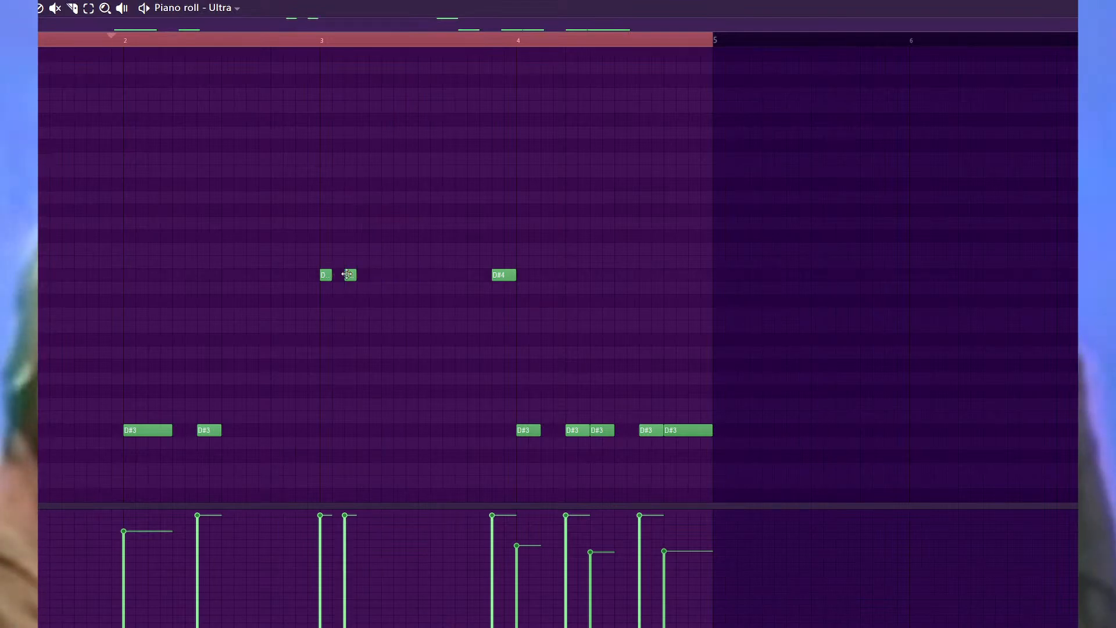
click(320, 571)
key(space)
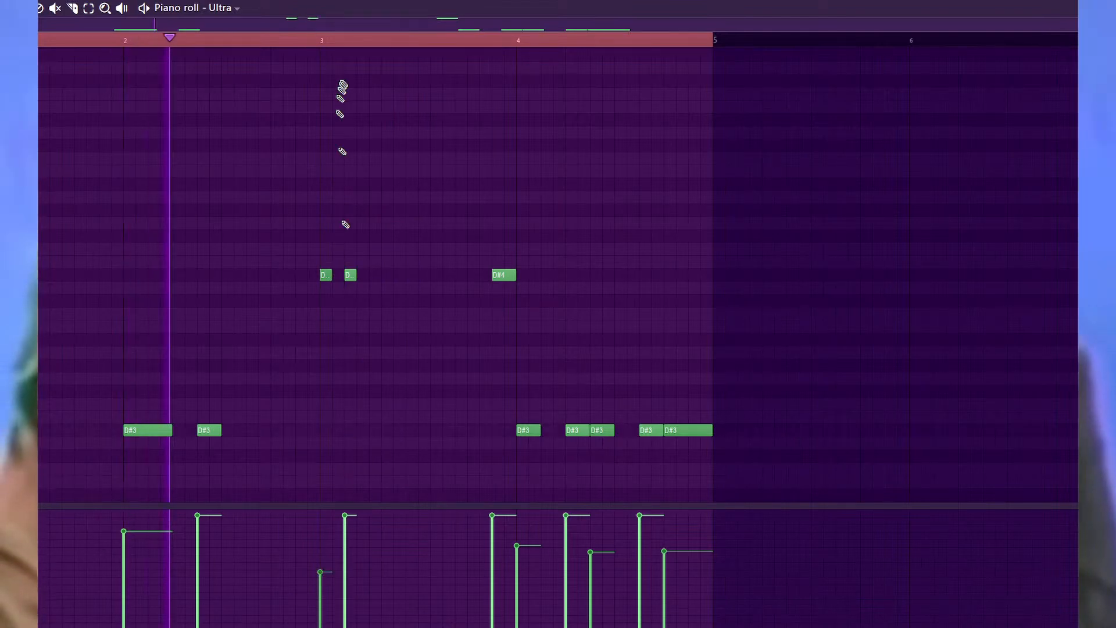
click(324, 42)
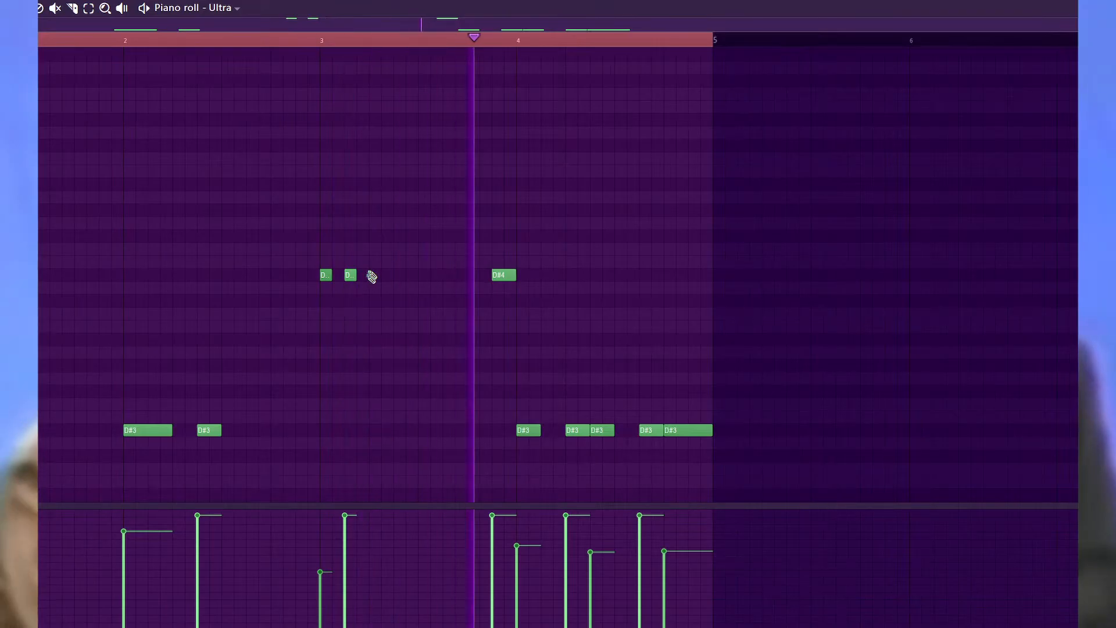
Place a second Pattern 7 clip at bar 5, make it unique and open its notes for editing.
key(F6)
key(F5)
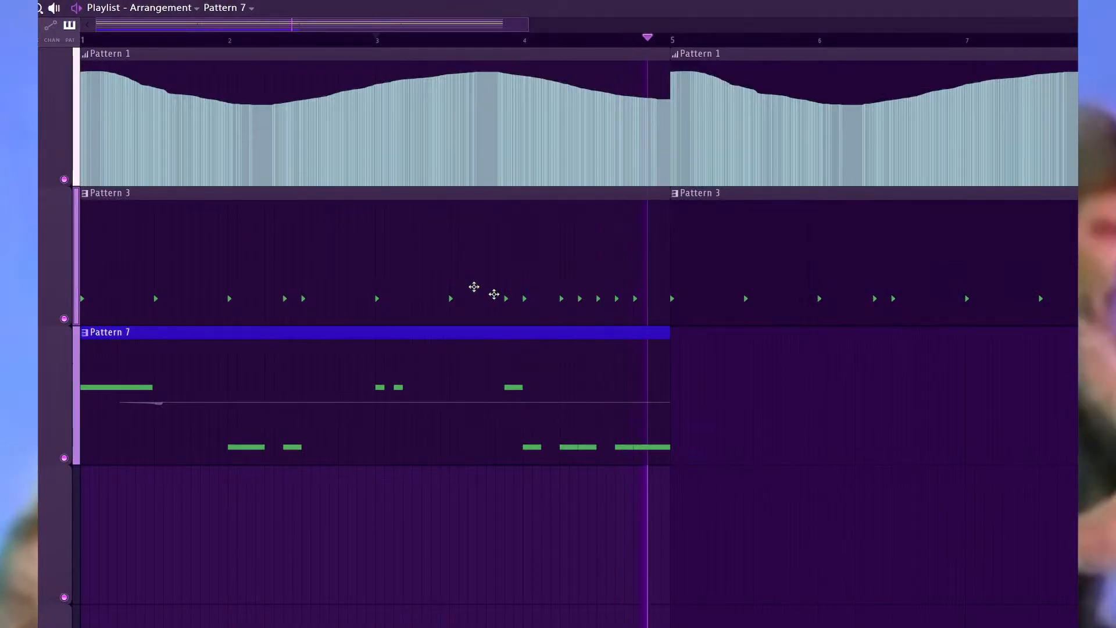
click(674, 337)
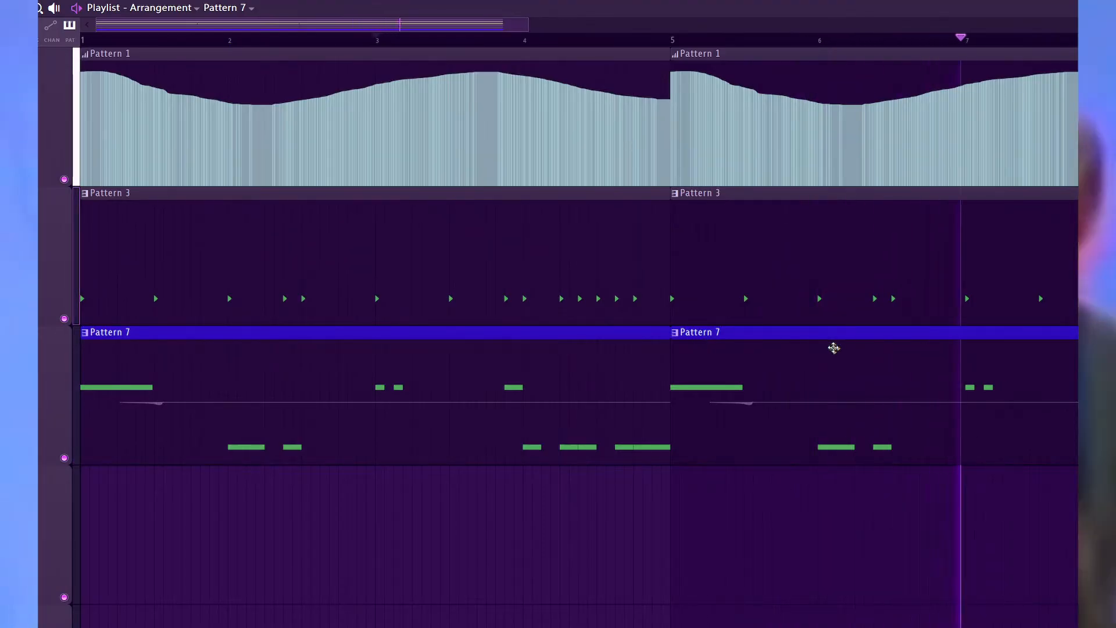
click(676, 331)
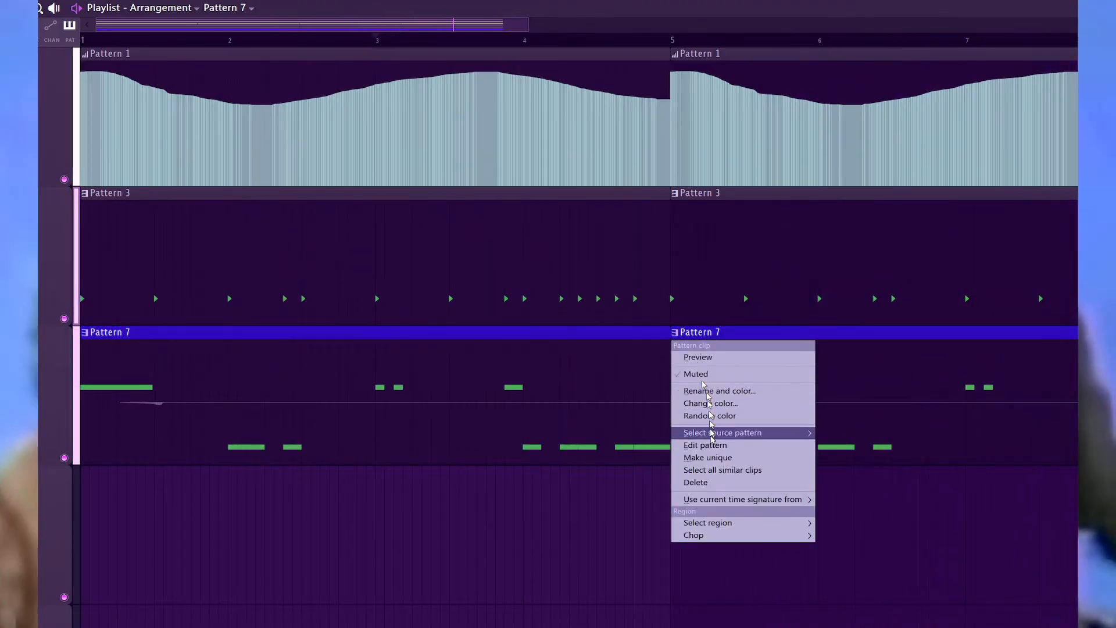
click(720, 442)
click(879, 37)
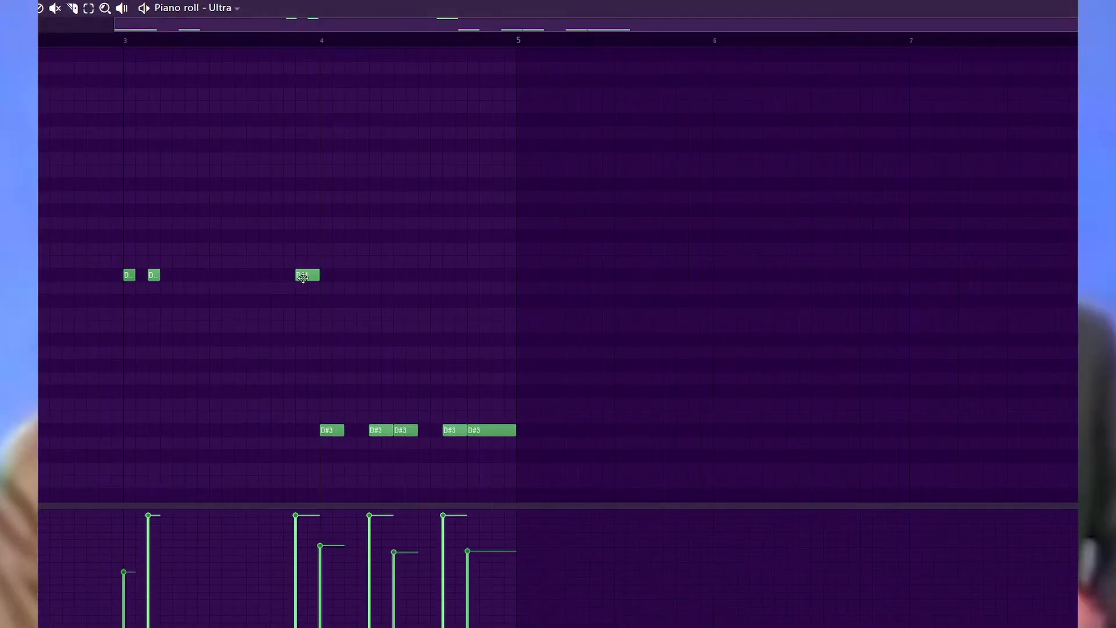
Add a softer half-beat A#3 note just before bar 3, lower bar 3's first note to C#4 and play it back.
click(89, 313)
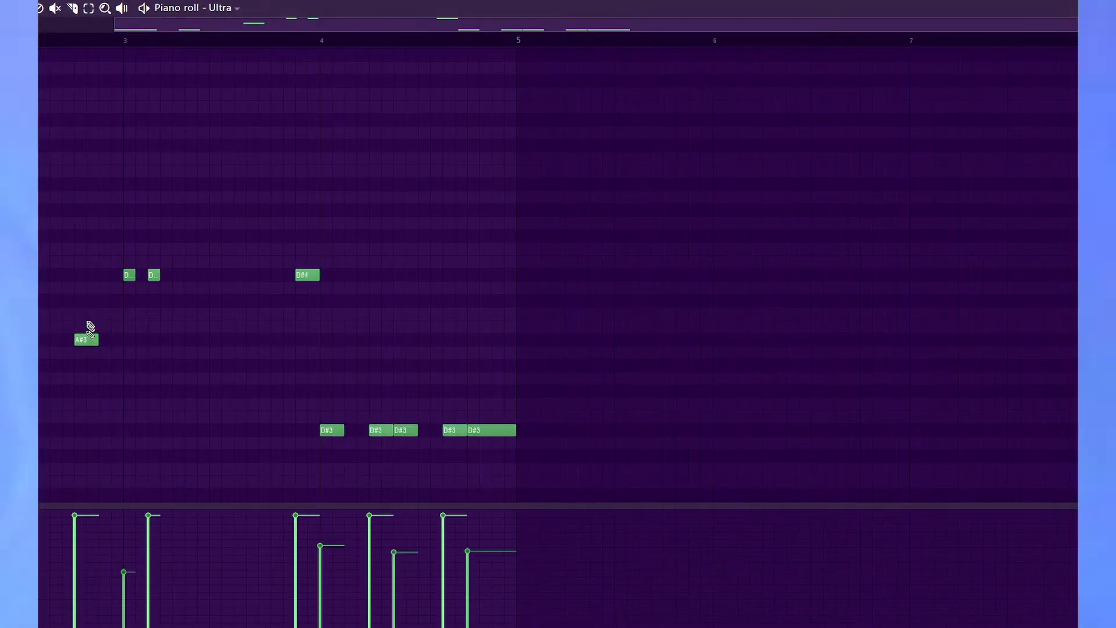
right_click(93, 340)
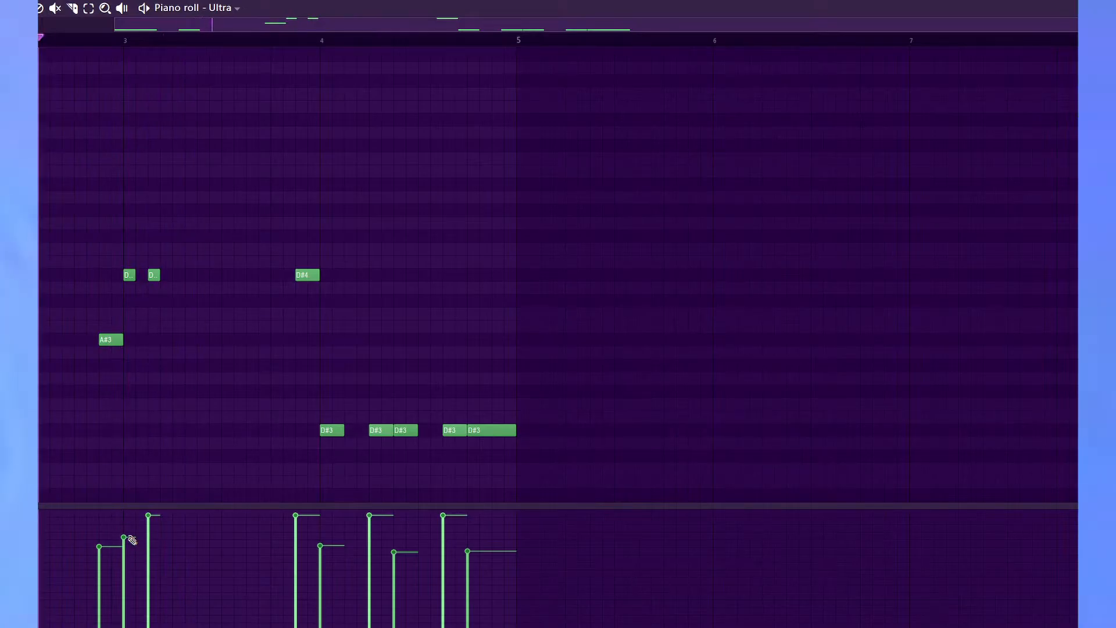
key(space)
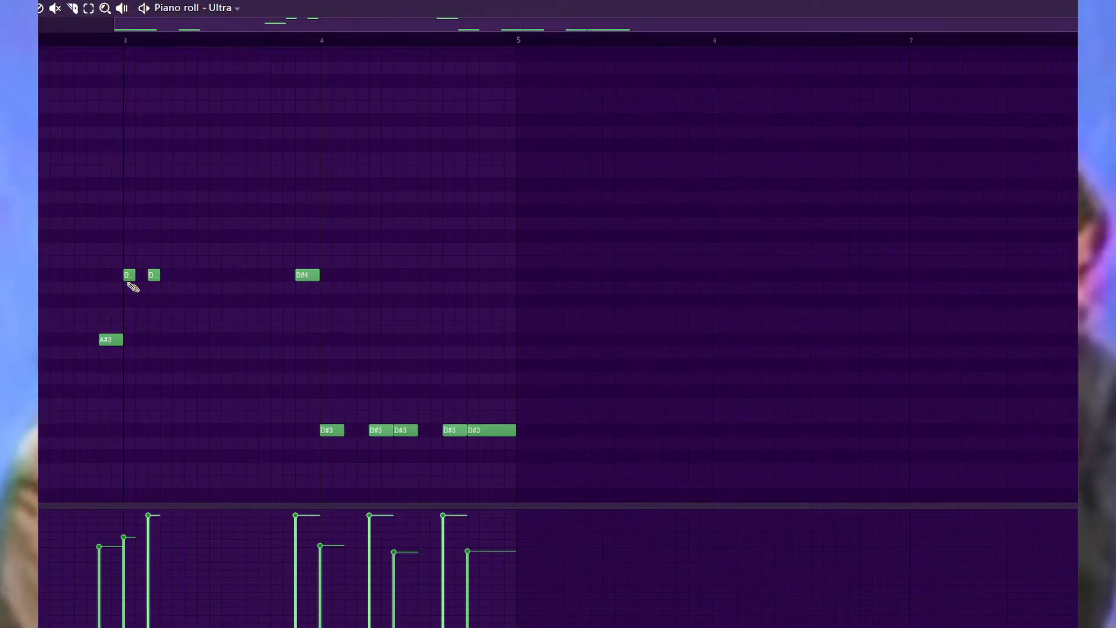
click(129, 41)
key(space)
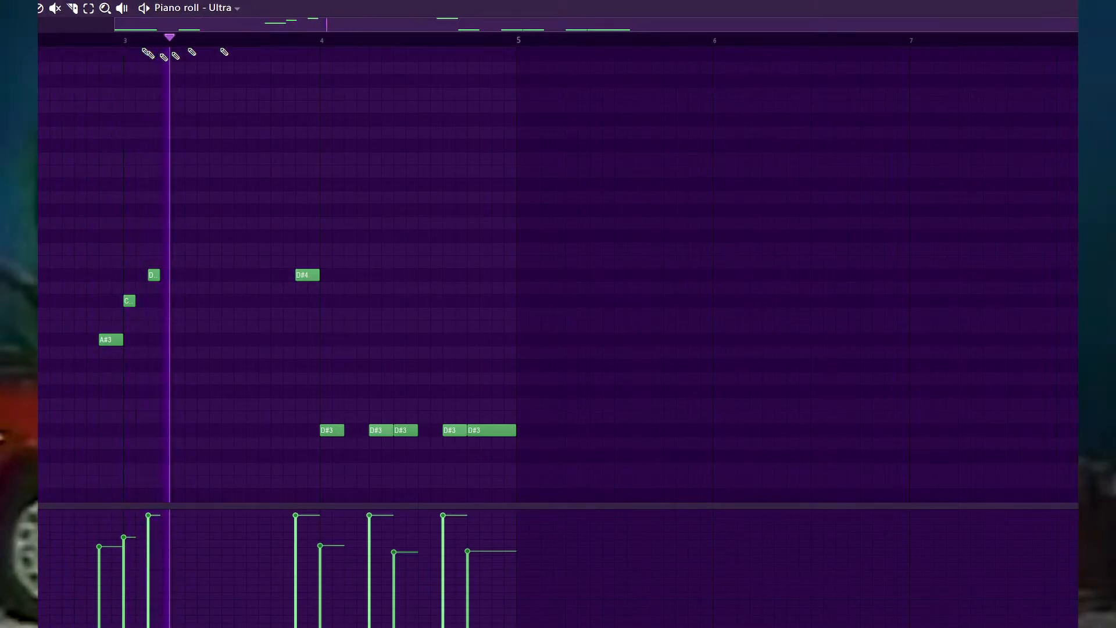
Move bar 3's last note down to A#3 and bar 4's second note up to D#4.
click(383, 176)
right_click(388, 173)
key(space)
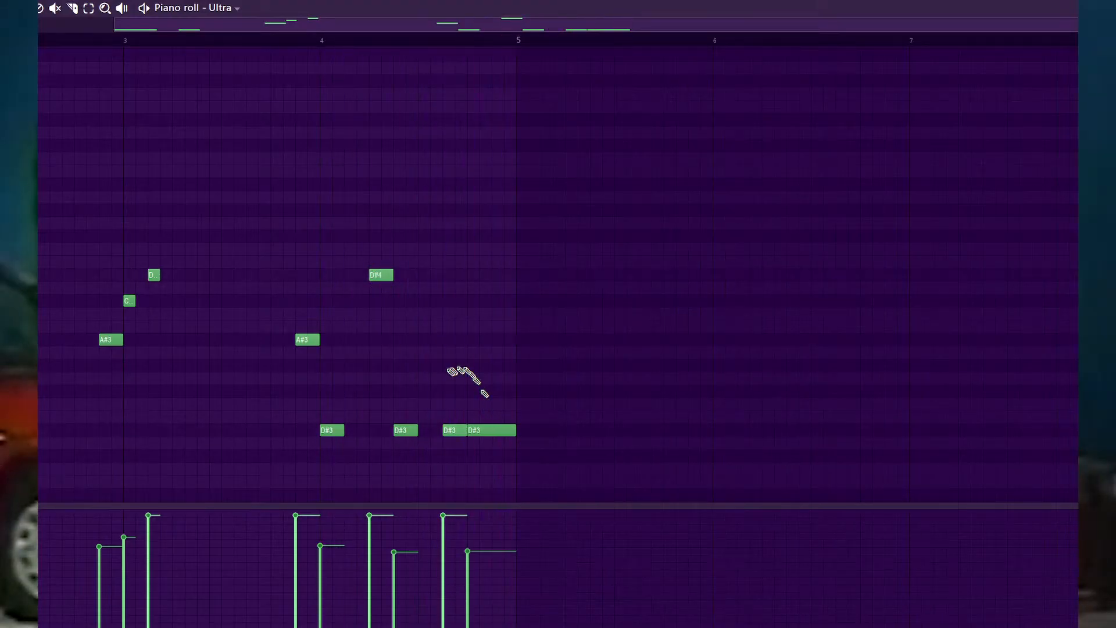
Return to the playlist and merge the two bass clips on the track into one pattern clip starting at bar 1.
key(F6)
key(F5)
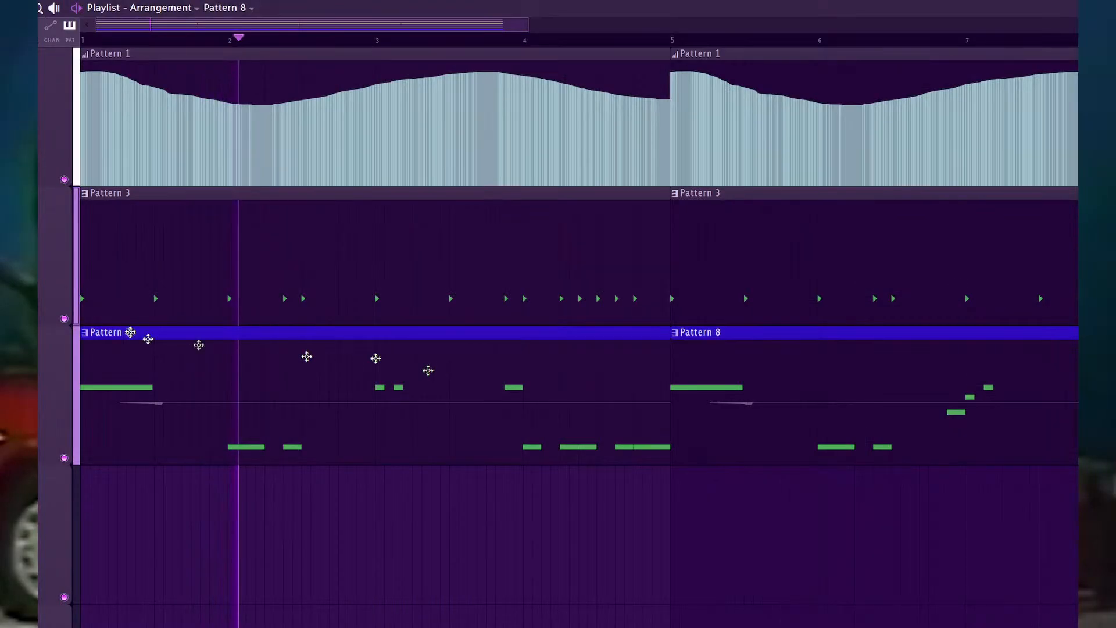
right_click(41, 343)
click(61, 490)
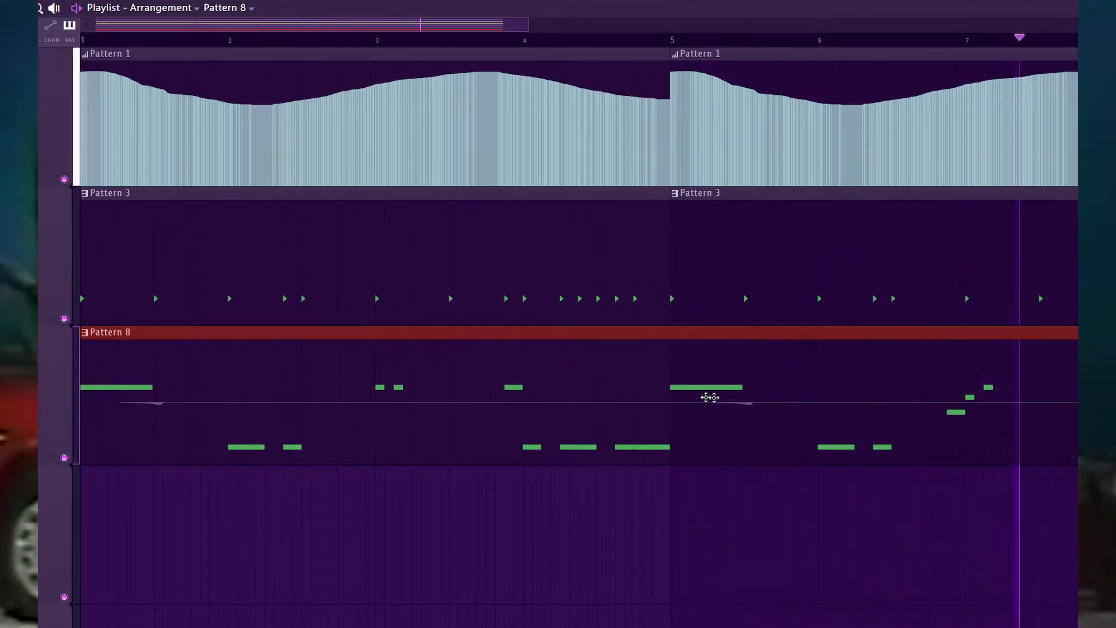
Try the LED Compressor as an effect on the Alpha Juno Bass mixer track.
scroll(1071, 351, up, 2)
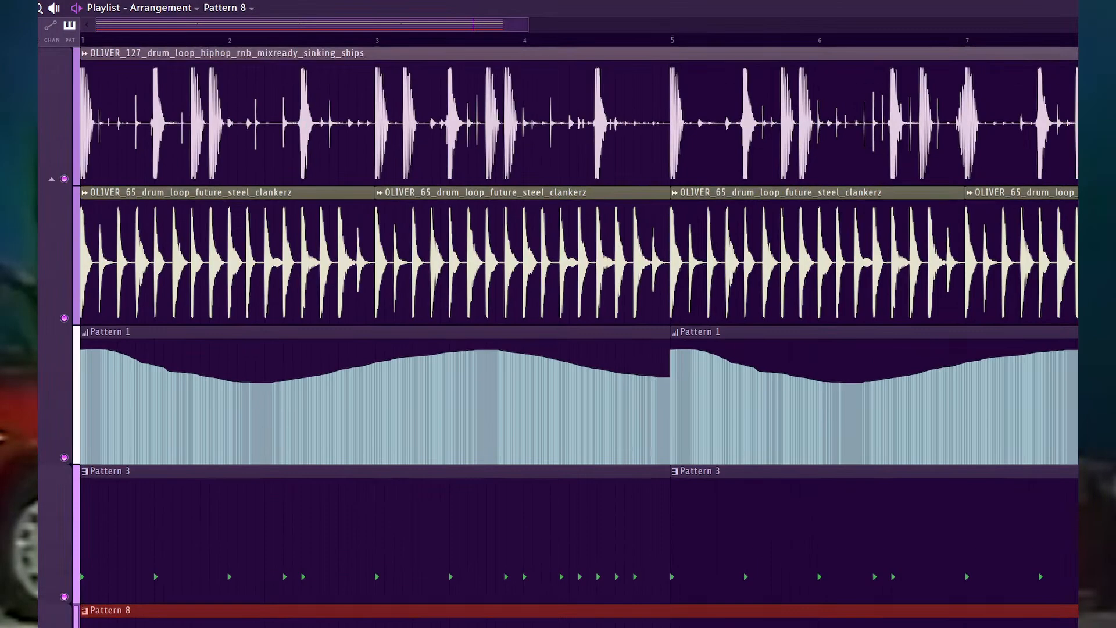
scroll(1071, 390, down, 3)
key(F9)
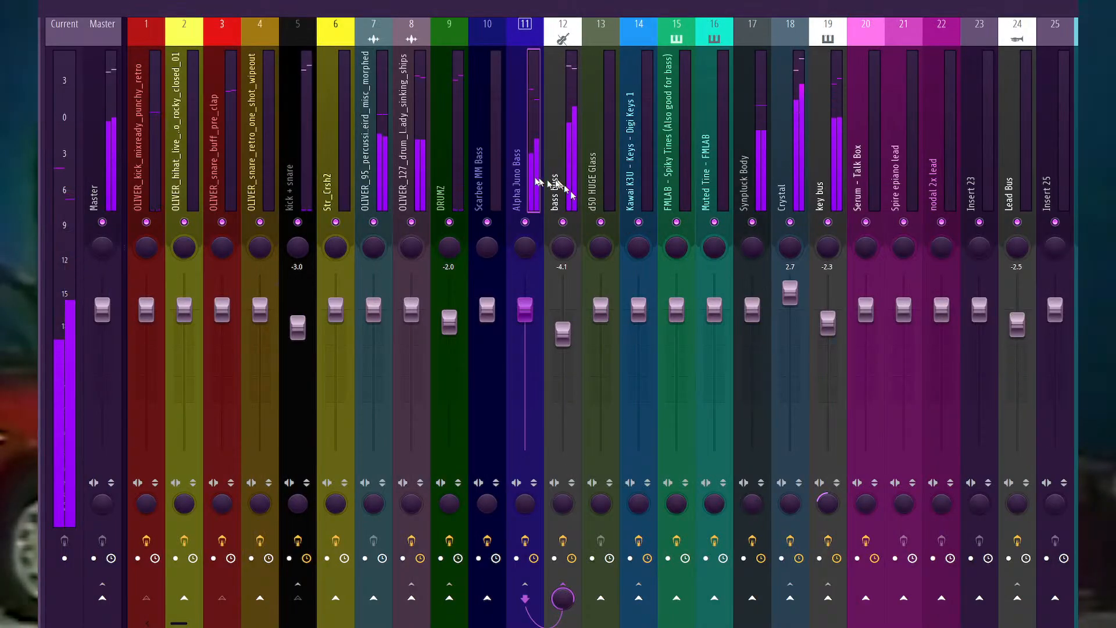
click(23, 90)
mouse_move(40, 95)
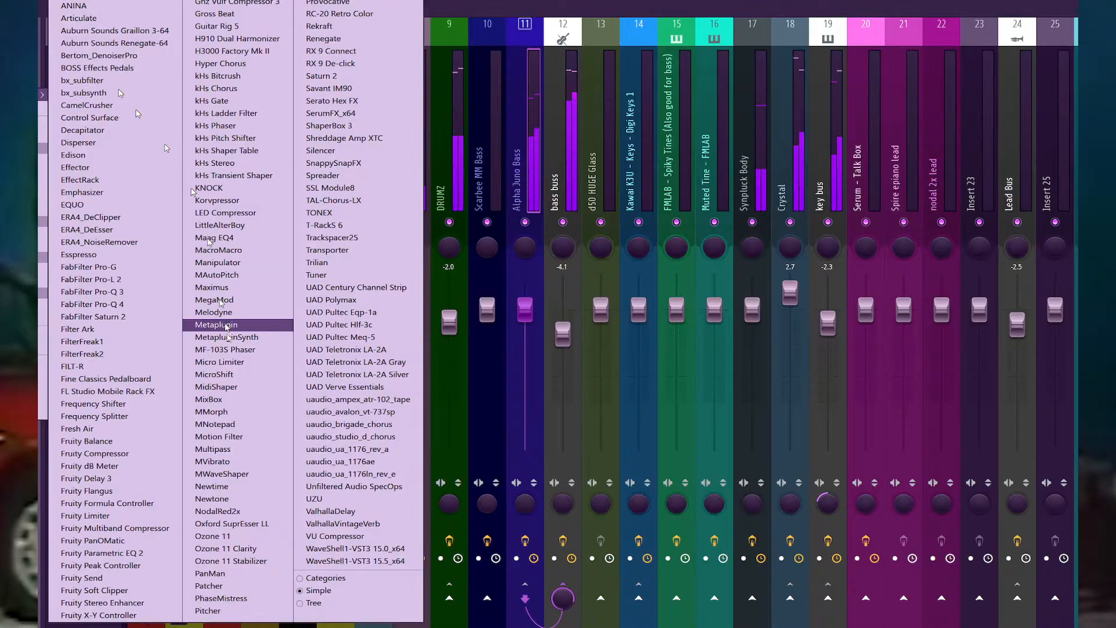
click(235, 211)
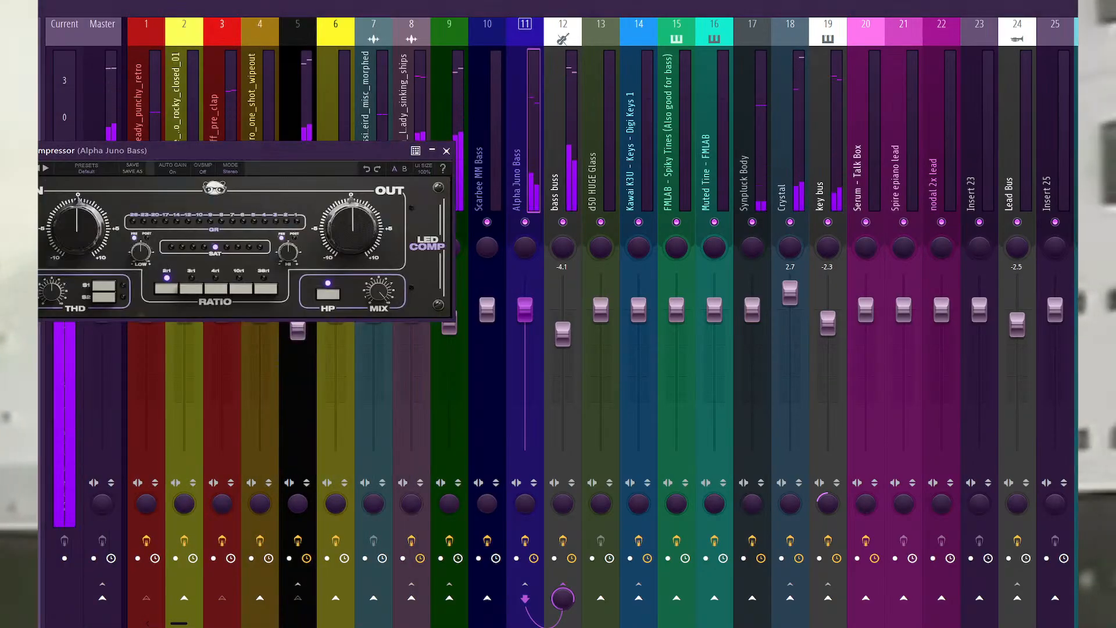
key(Escape)
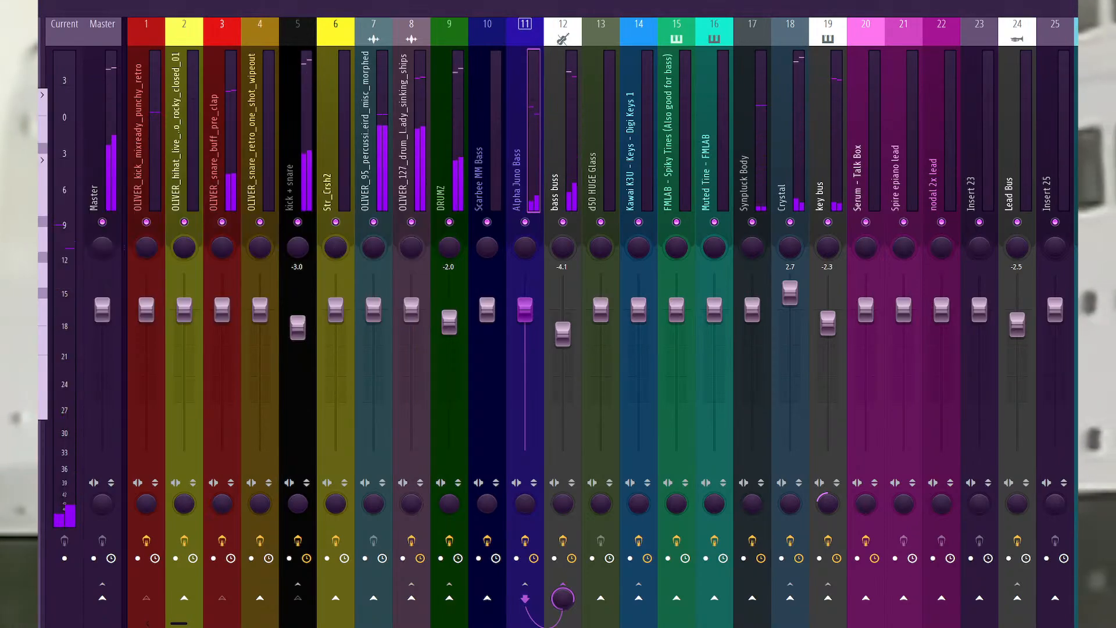
Load Korvpressor on the Alpha Juno Bass mixer track with the Leveler preset and raise its makeup gain.
click(39, 88)
mouse_move(42, 95)
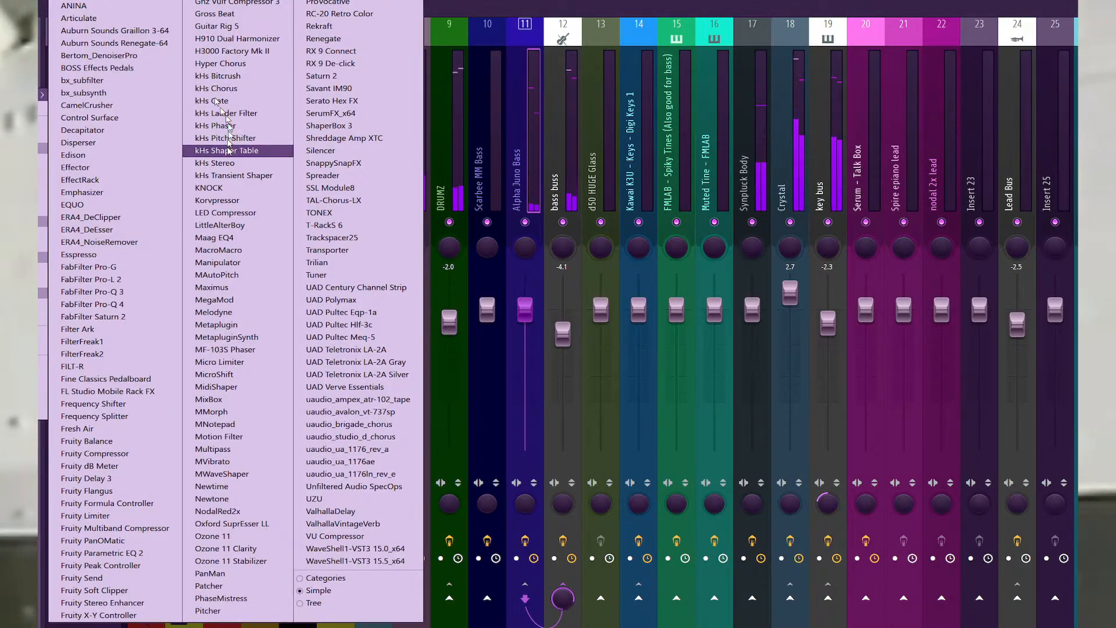
click(239, 199)
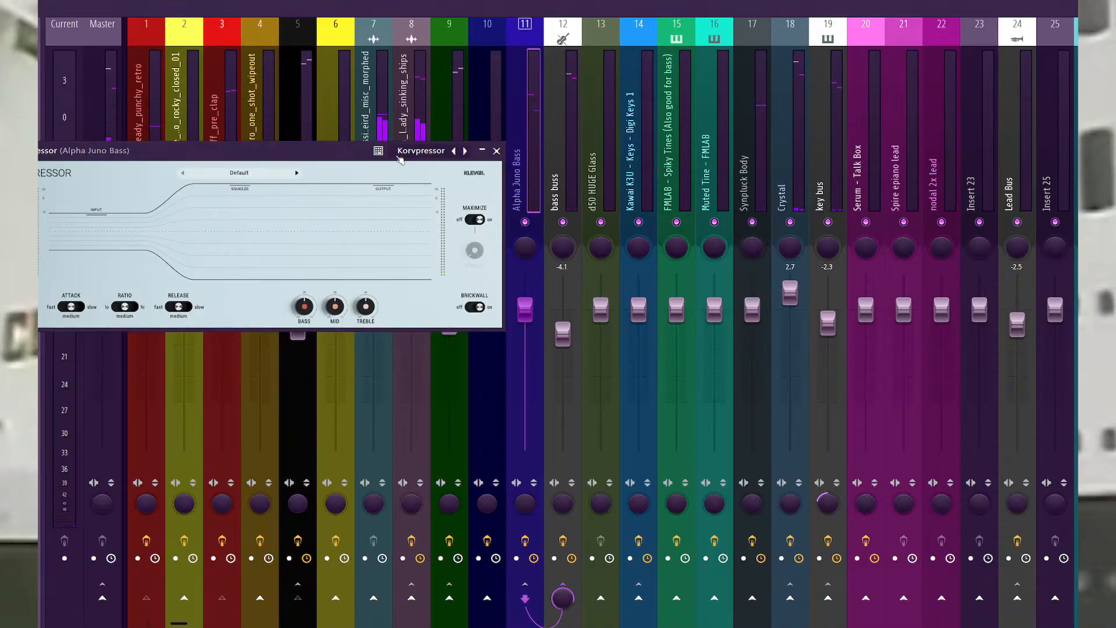
click(433, 151)
click(459, 192)
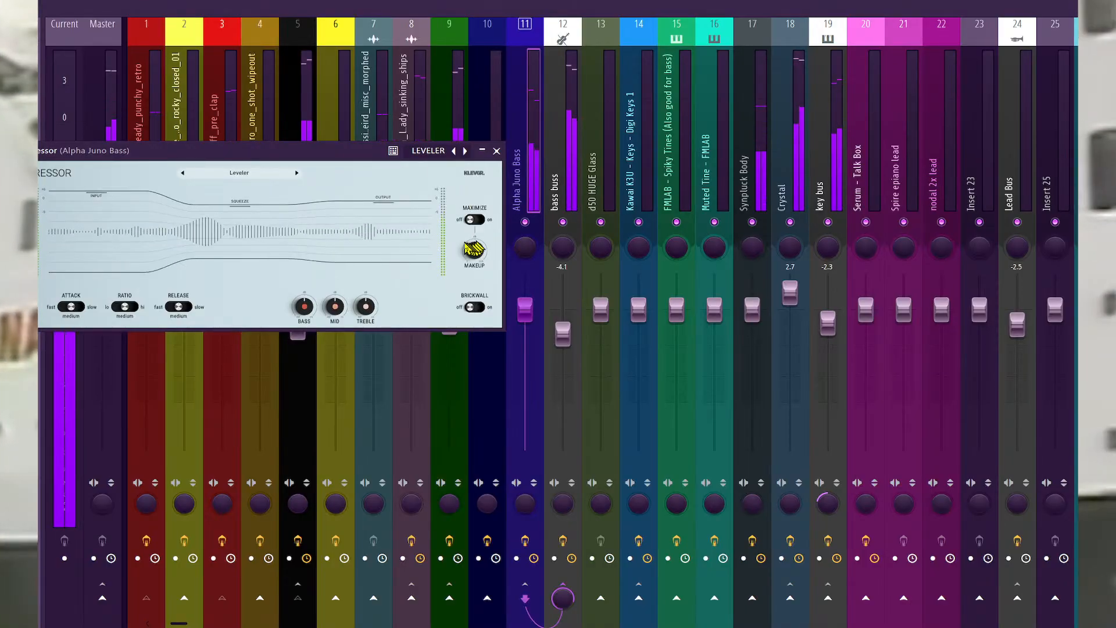
drag(473, 251, 467, 222)
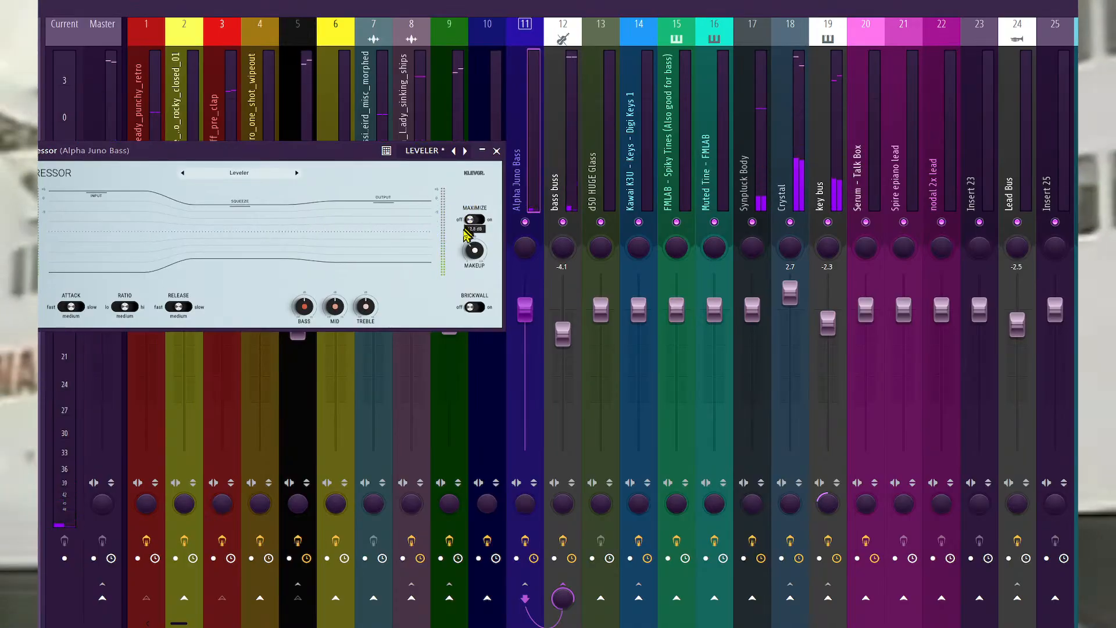
click(497, 150)
Open Pattern 8's Ultra notes, move bar 3's first note down to D#3 and play the bass line back.
key(F6)
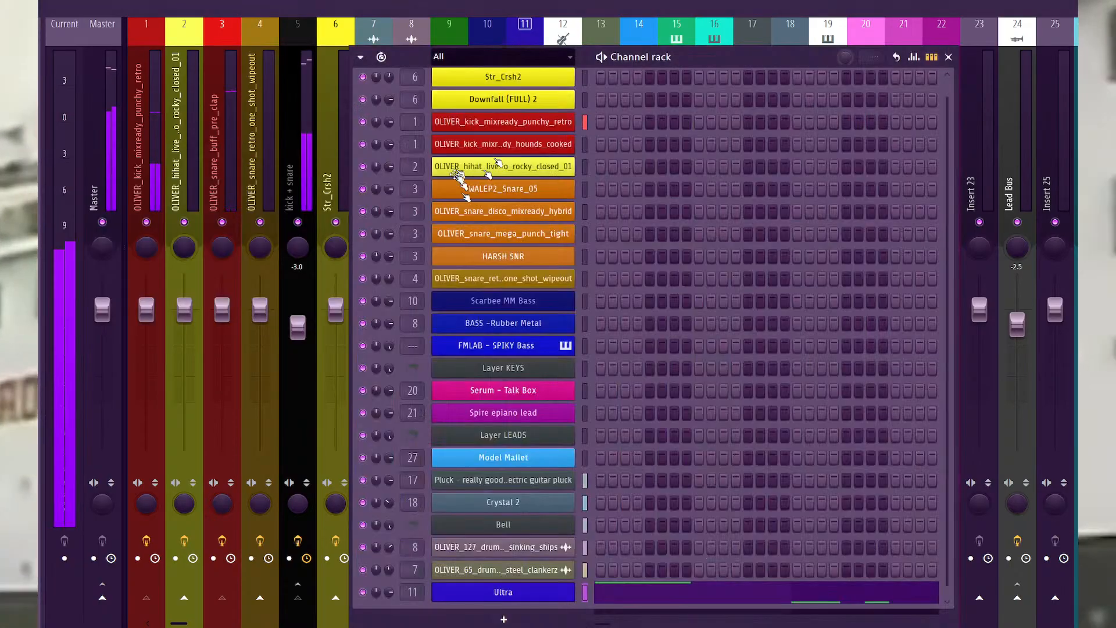
key(F5)
key(space)
key(space)
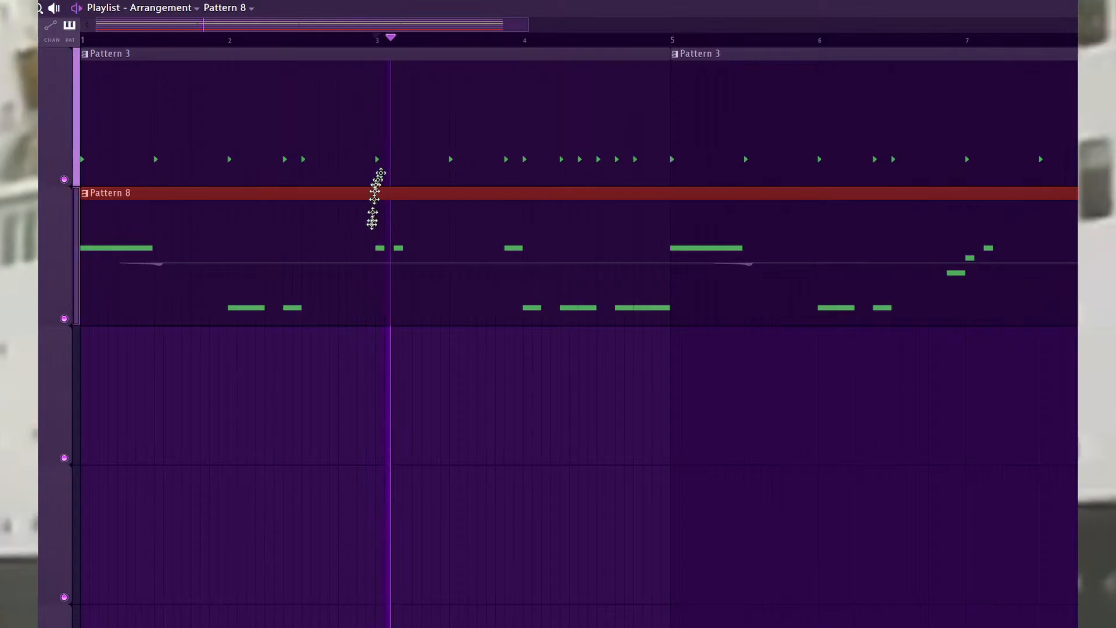
key(space)
double_click(369, 233)
click(123, 540)
key(space)
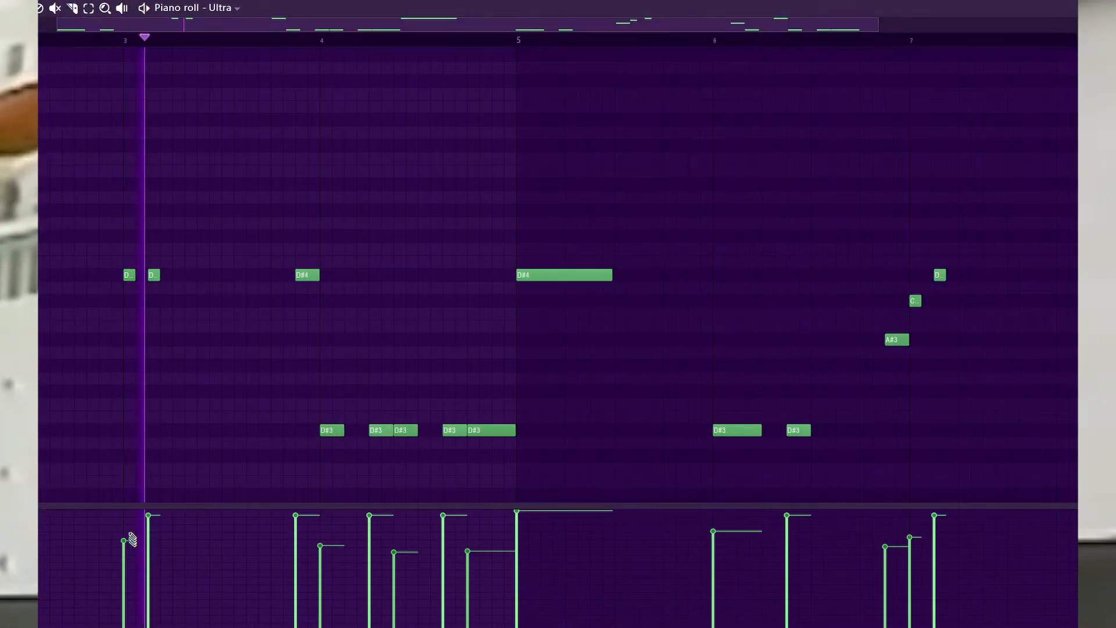
key(space)
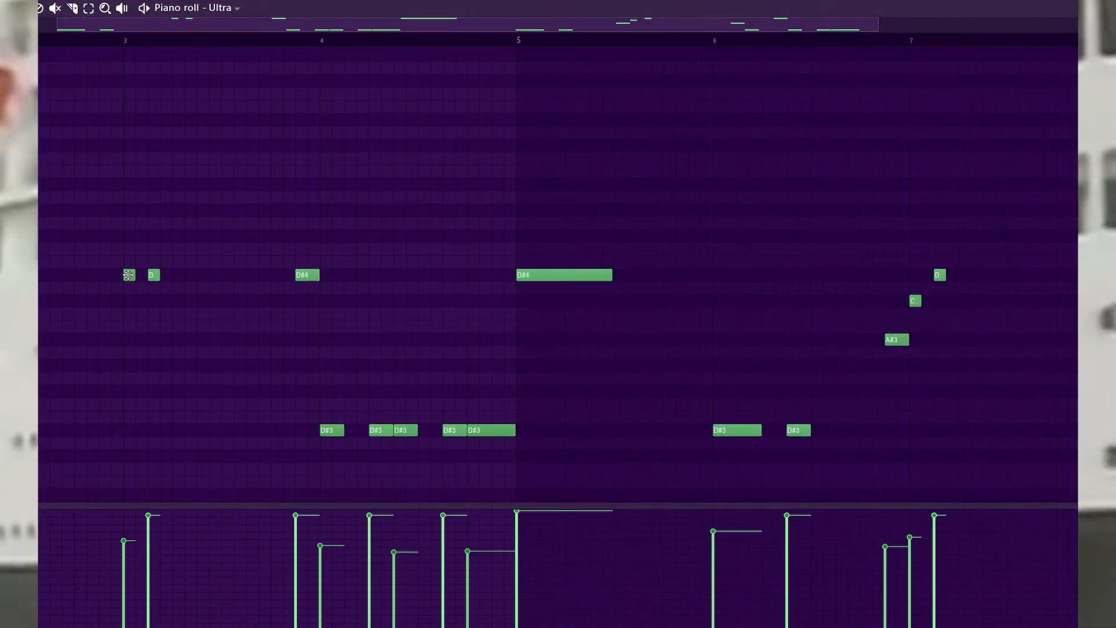
drag(129, 275, 126, 438)
key(space)
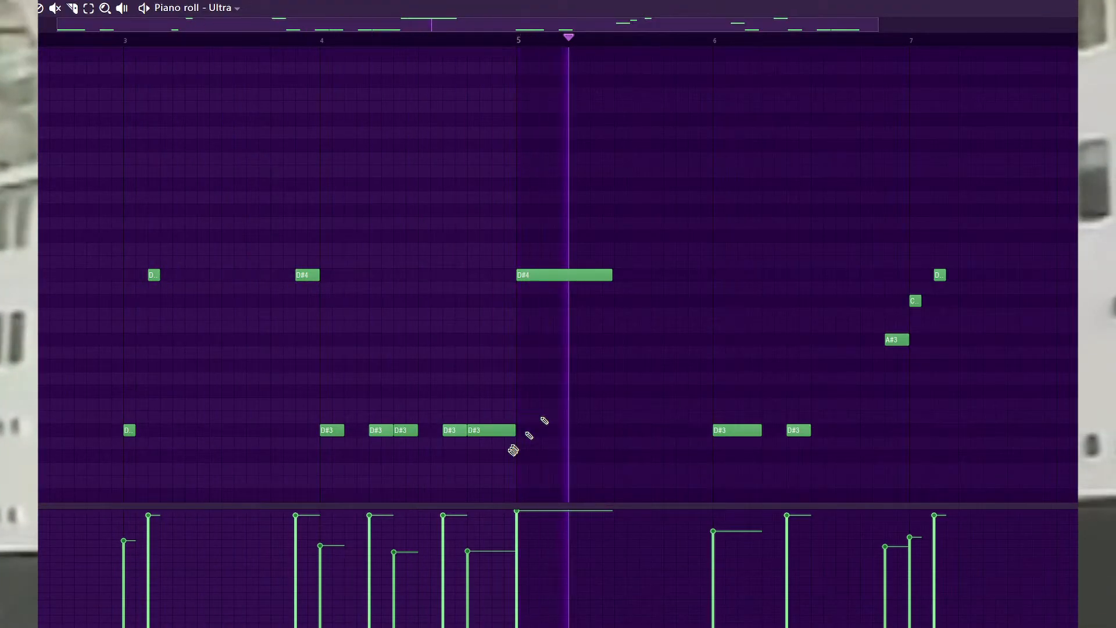
Return to the playlist, create a new empty pattern and select the Pluck channel in the channel rack.
key(F5)
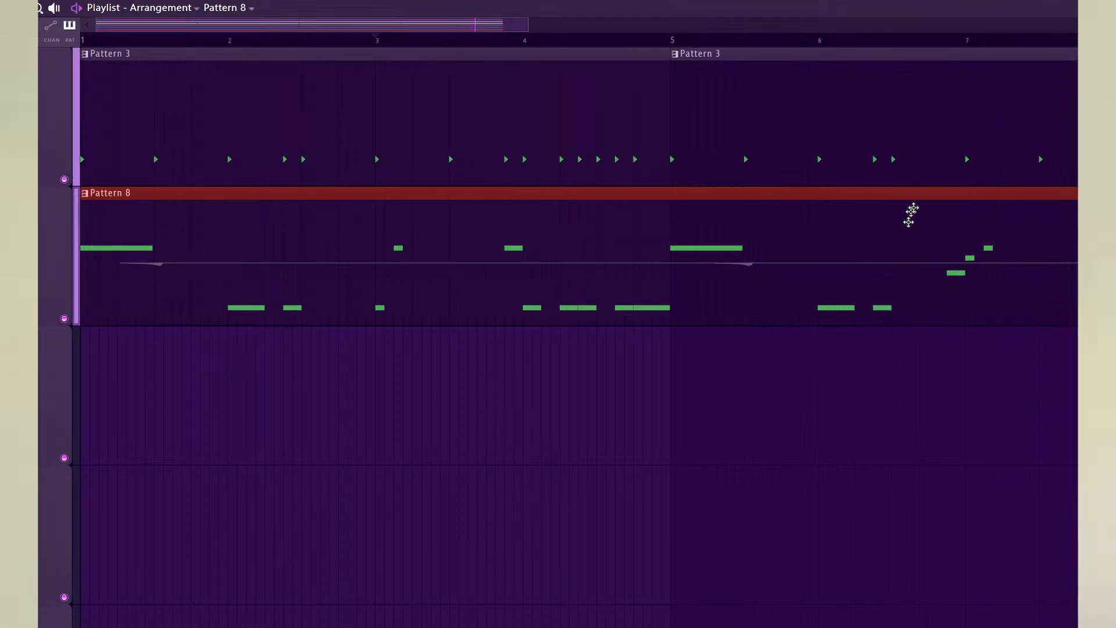
key(F6)
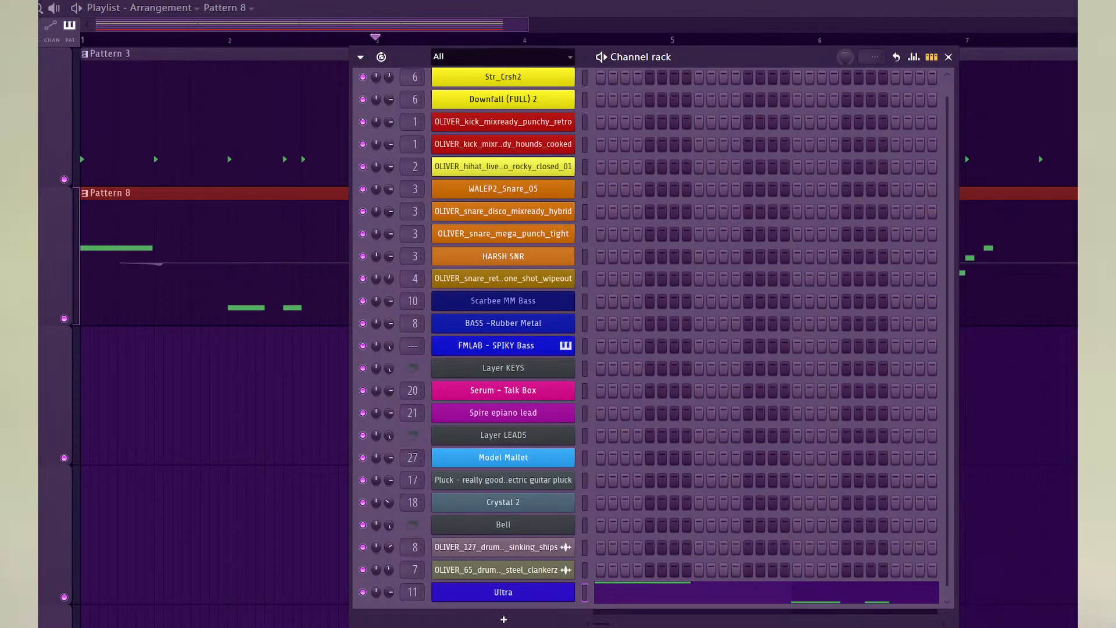
key(F4)
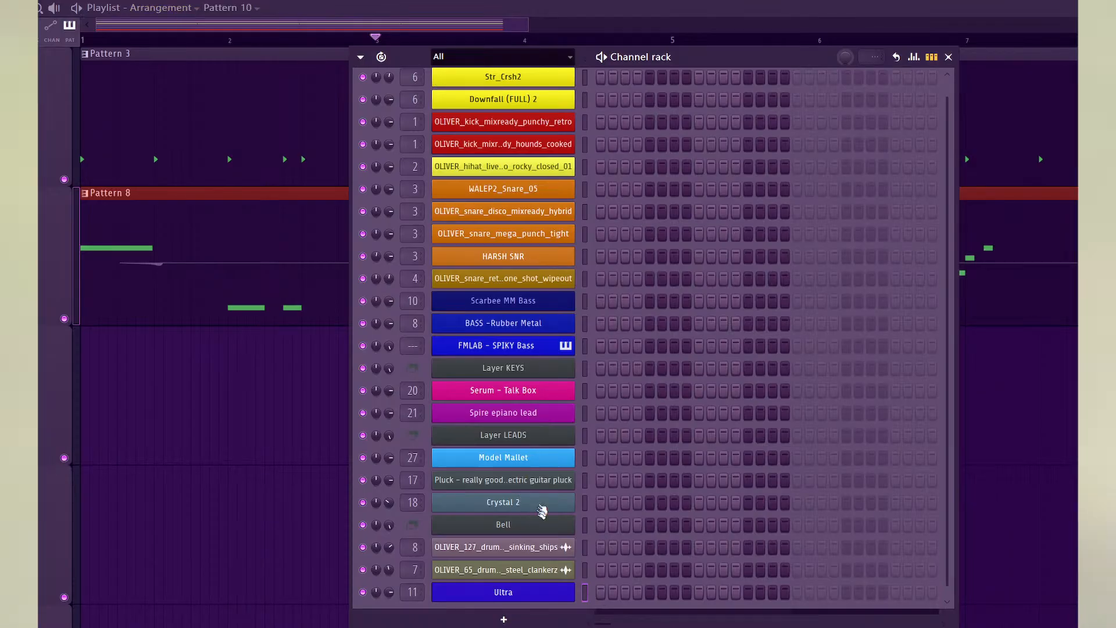
click(585, 480)
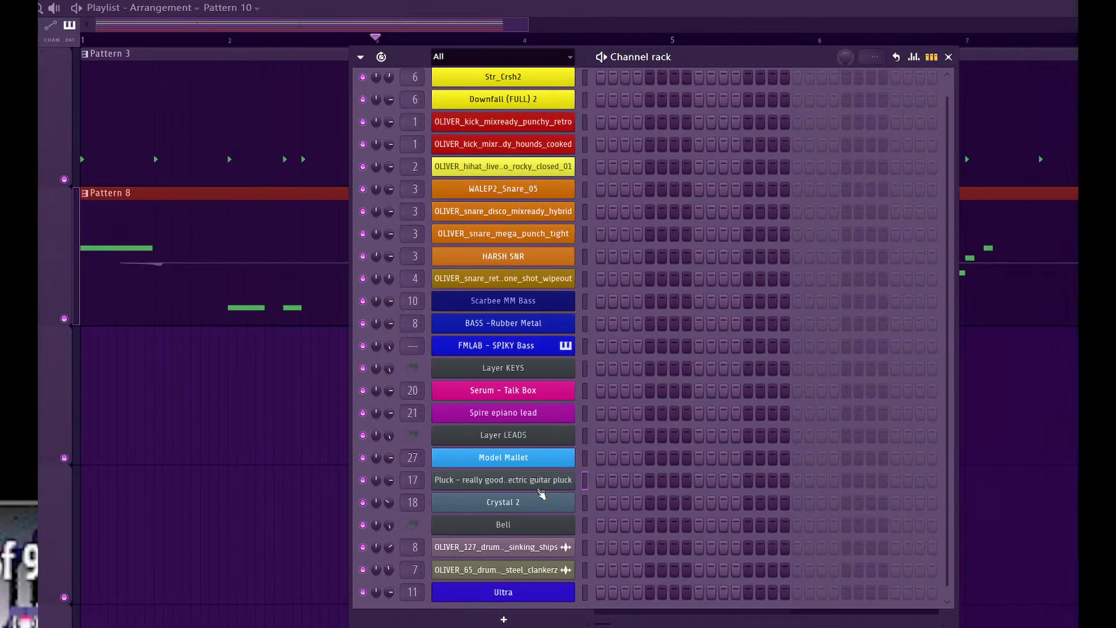
Add a NodalRed2x instrument channel to the channel rack.
scroll(543, 464, down, 1)
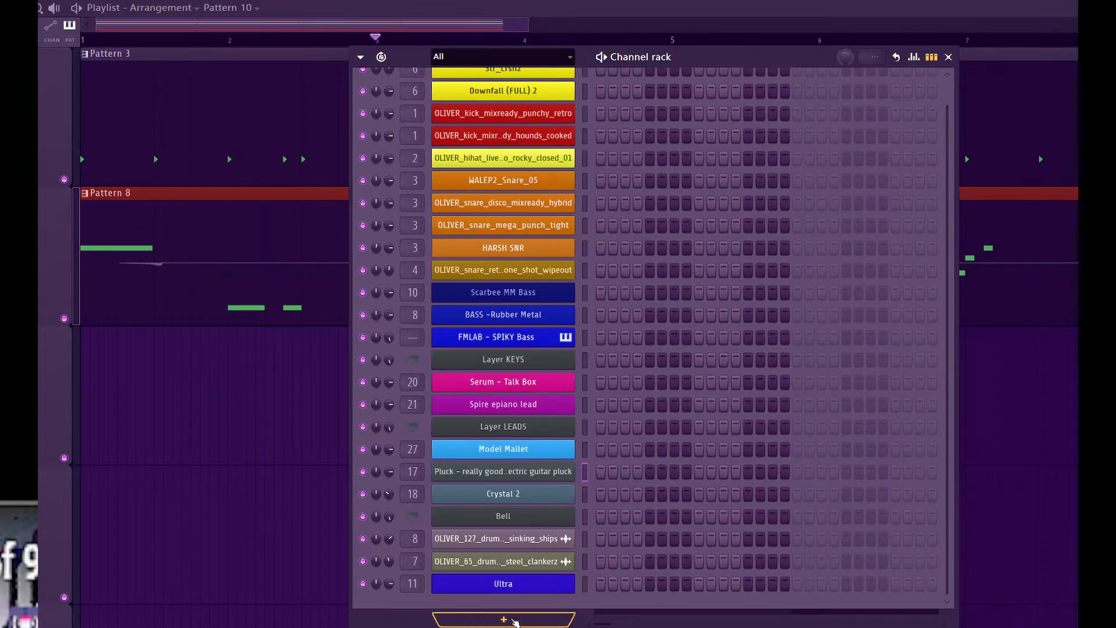
click(513, 621)
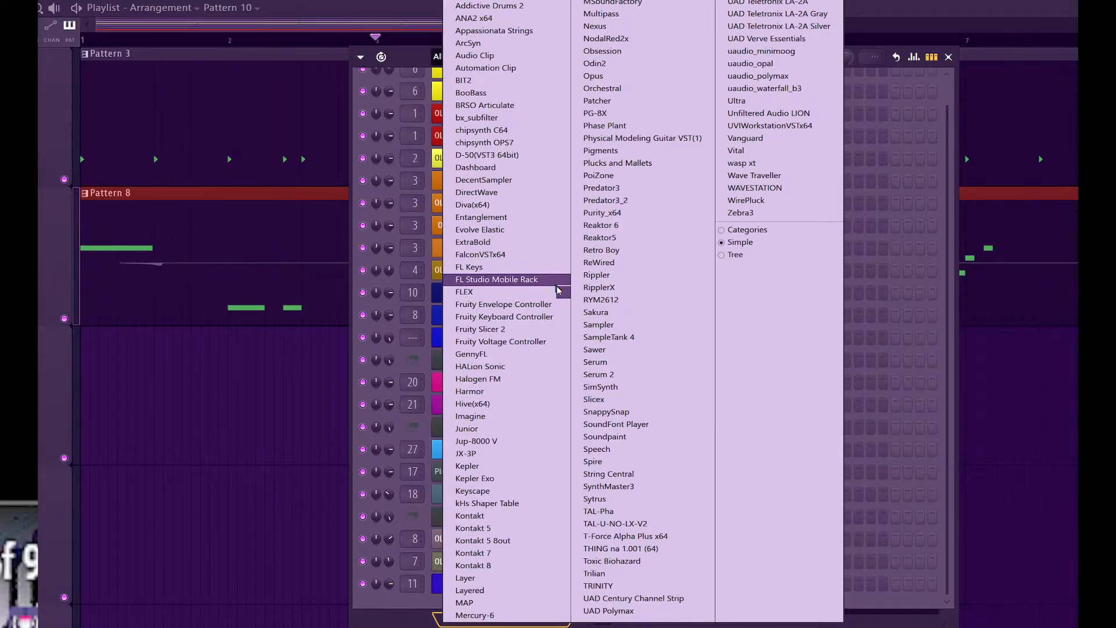
click(492, 624)
click(492, 625)
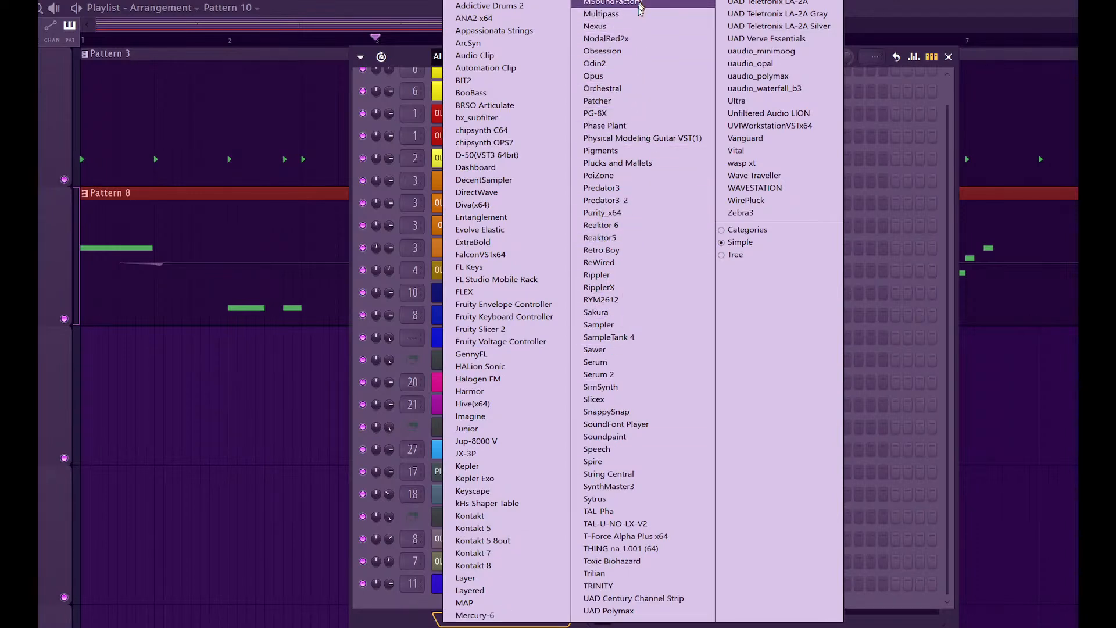
click(633, 35)
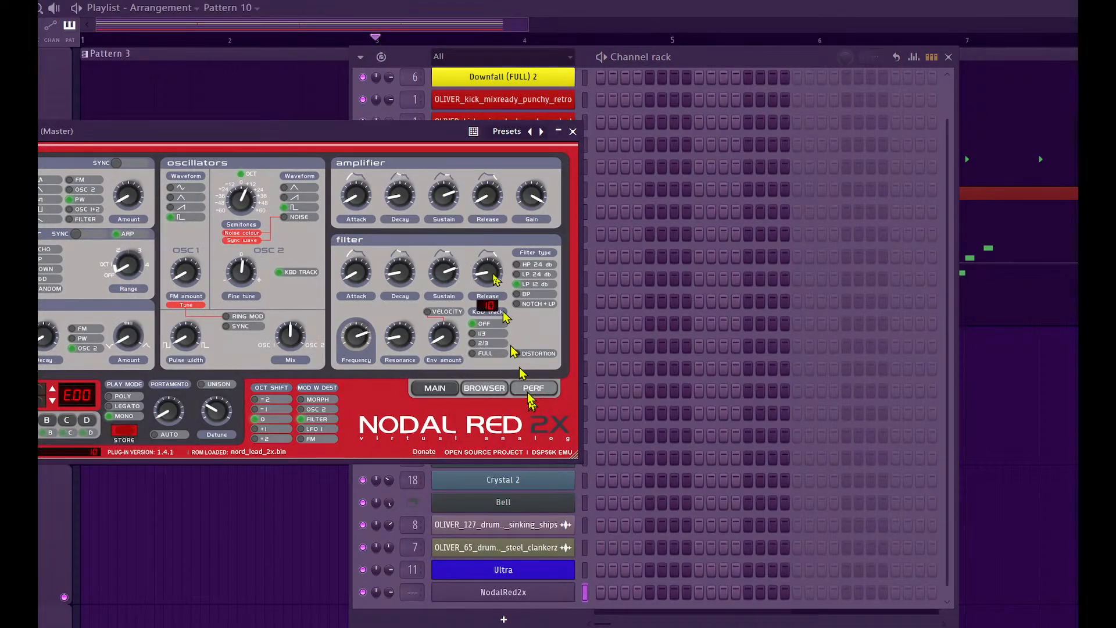
Try NodalRed2x's Basic Saw w Filter preset, replace it with Diabetes Synth and close the instrument window.
click(507, 131)
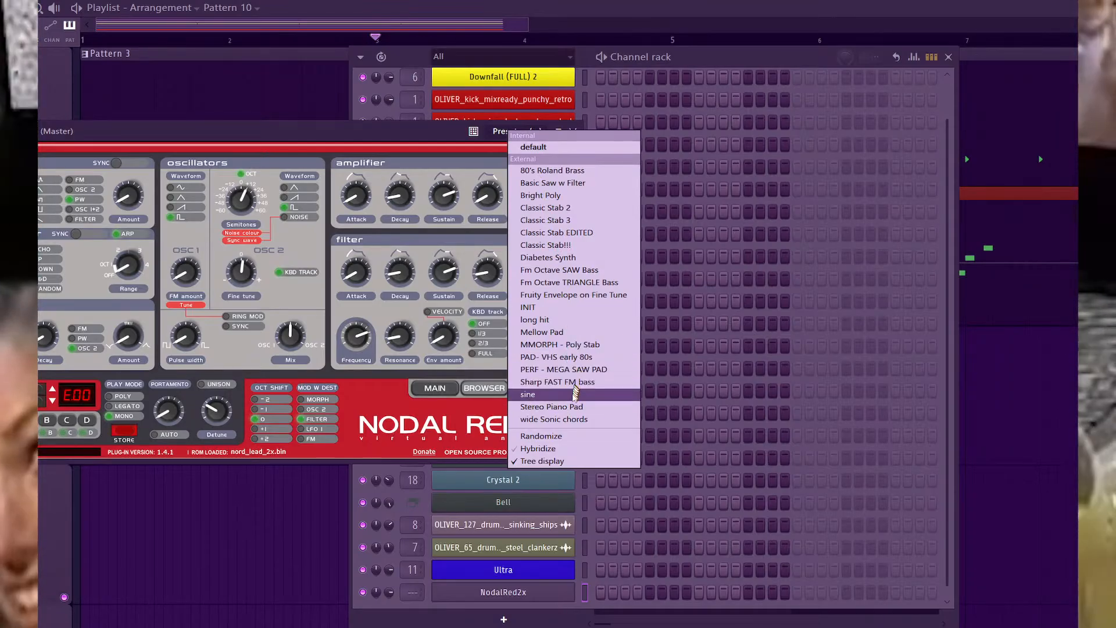
click(560, 184)
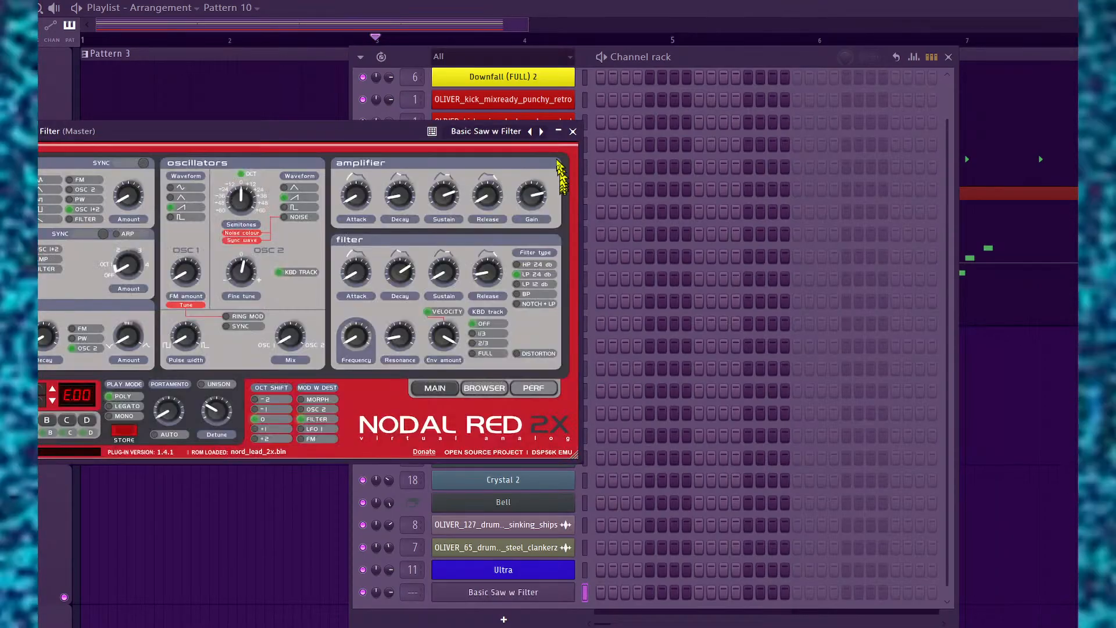
click(514, 133)
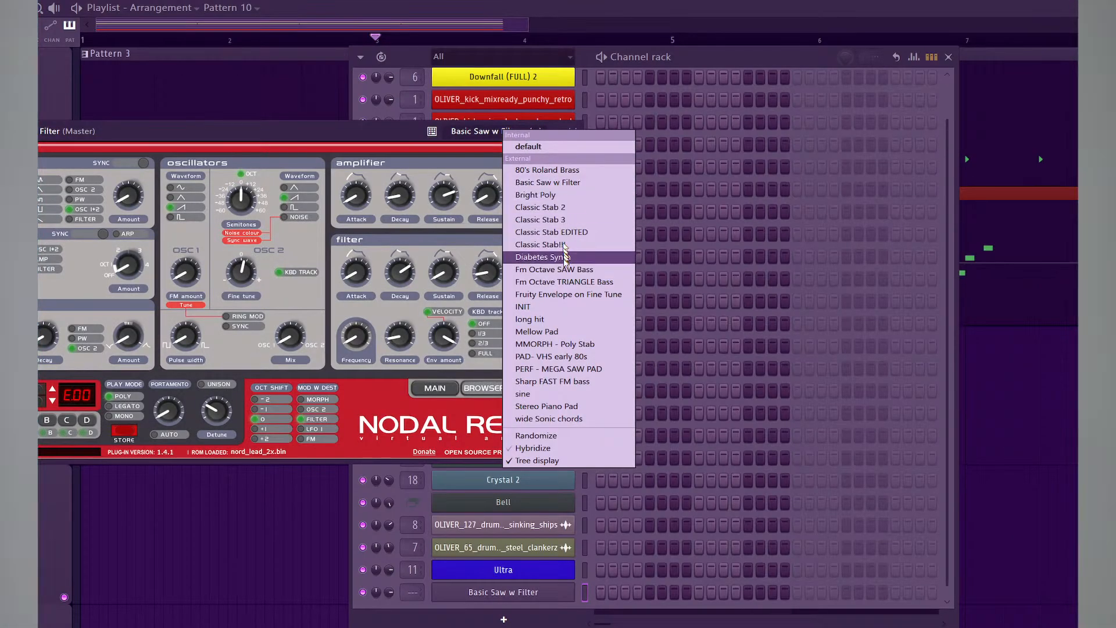
click(564, 261)
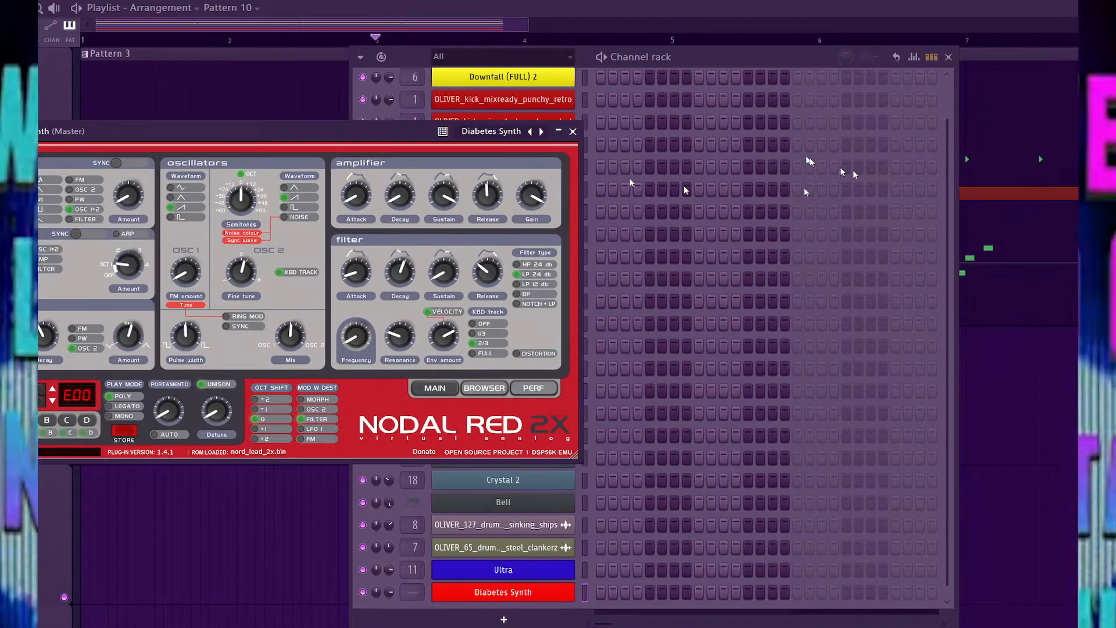
click(572, 132)
Add a HALion Sonic instrument channel to the channel rack.
scroll(565, 541, down, 1)
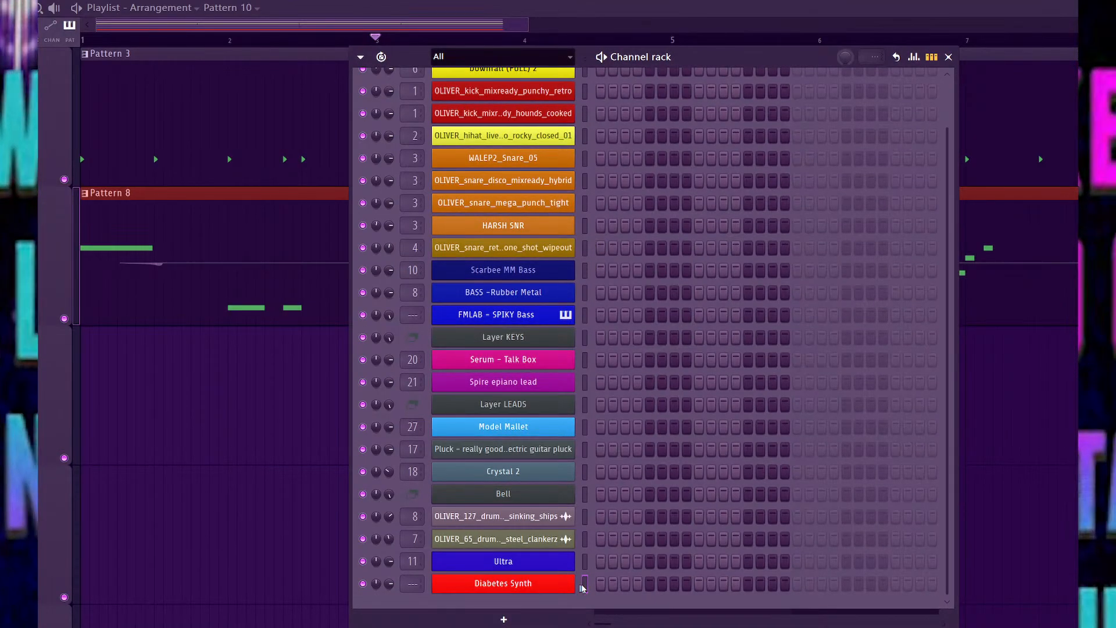
click(532, 617)
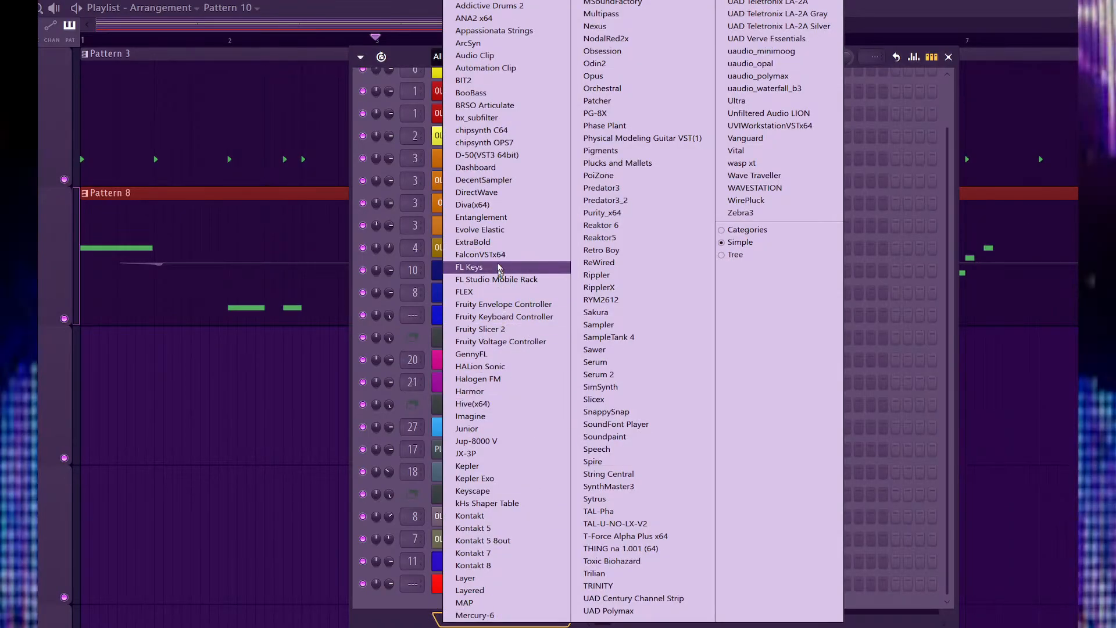
click(508, 371)
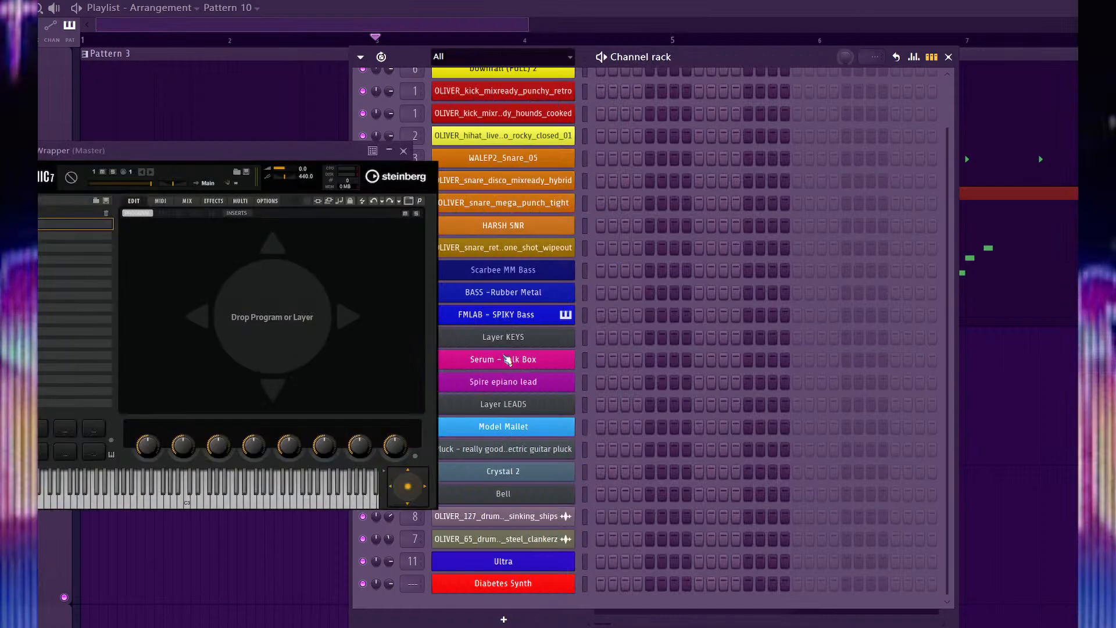
click(584, 404)
click(584, 406)
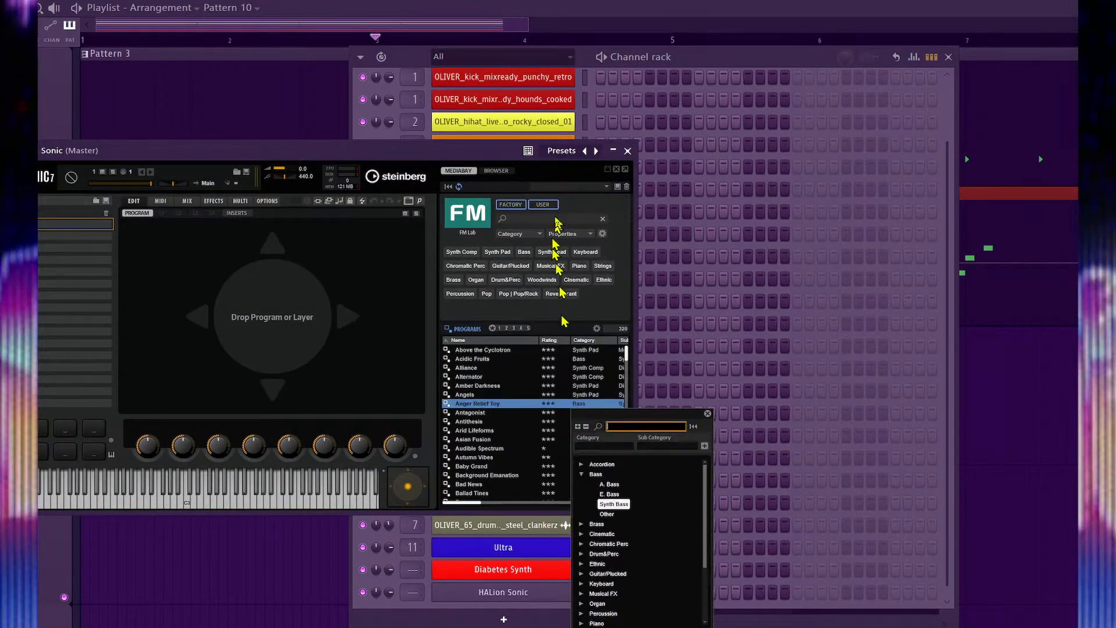
Load the Warbly Tine - FMLAB preset in HALion Sonic, close its window and leave its channel selected.
click(557, 152)
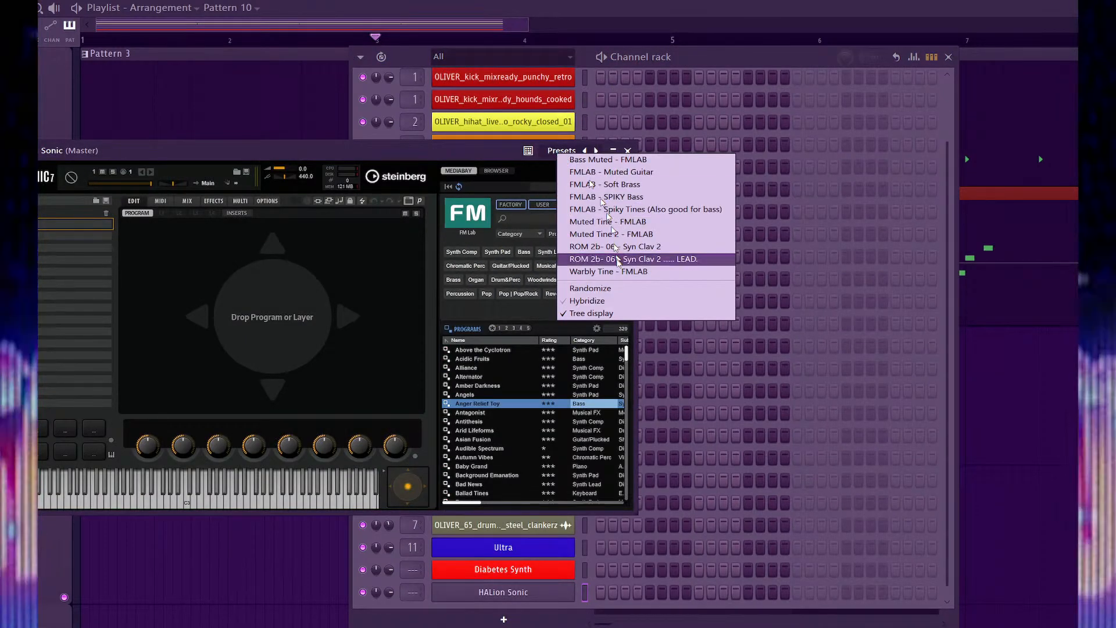
click(616, 271)
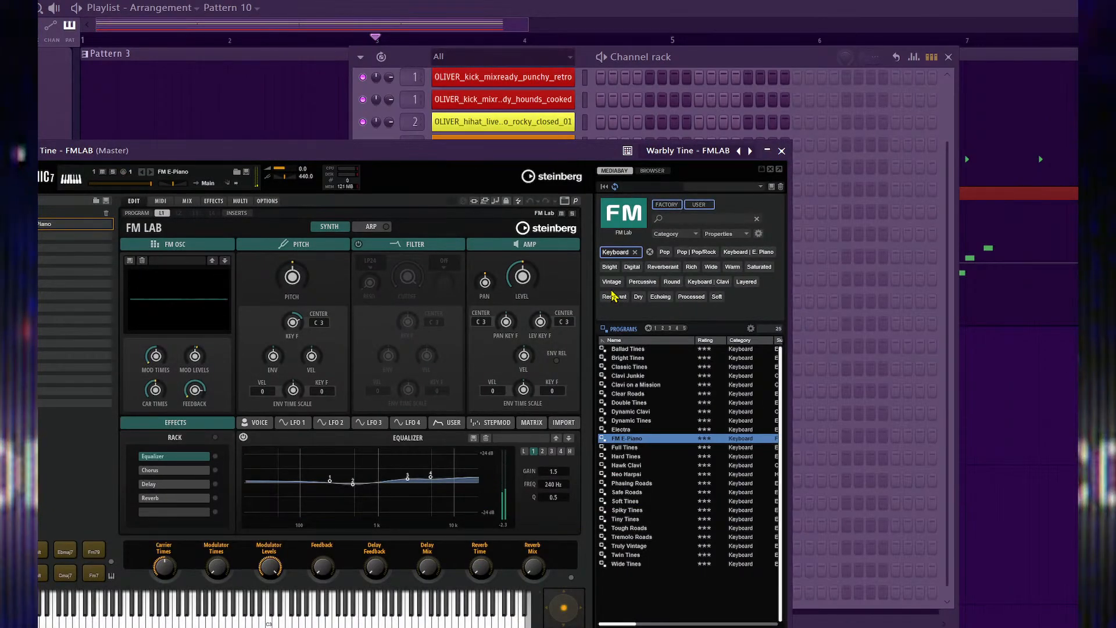
click(783, 152)
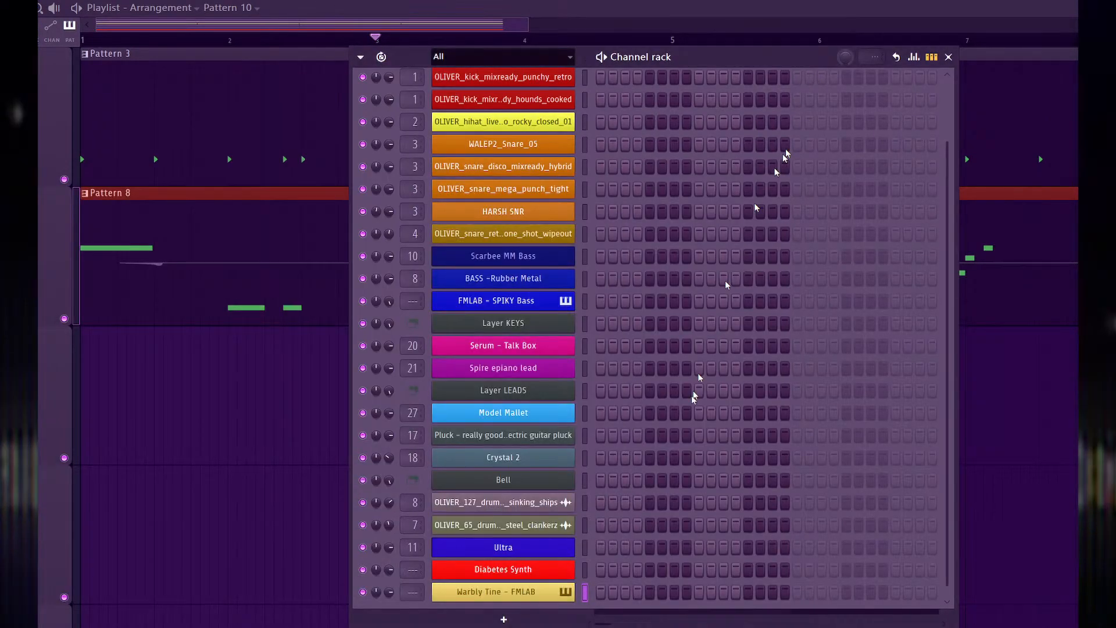
click(583, 569)
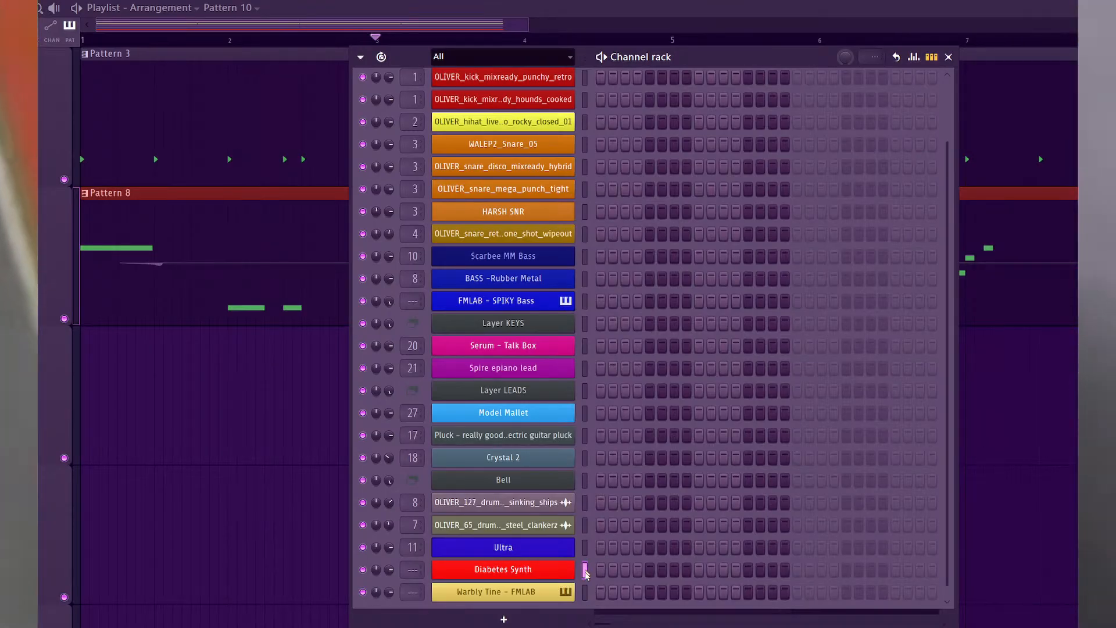
click(585, 590)
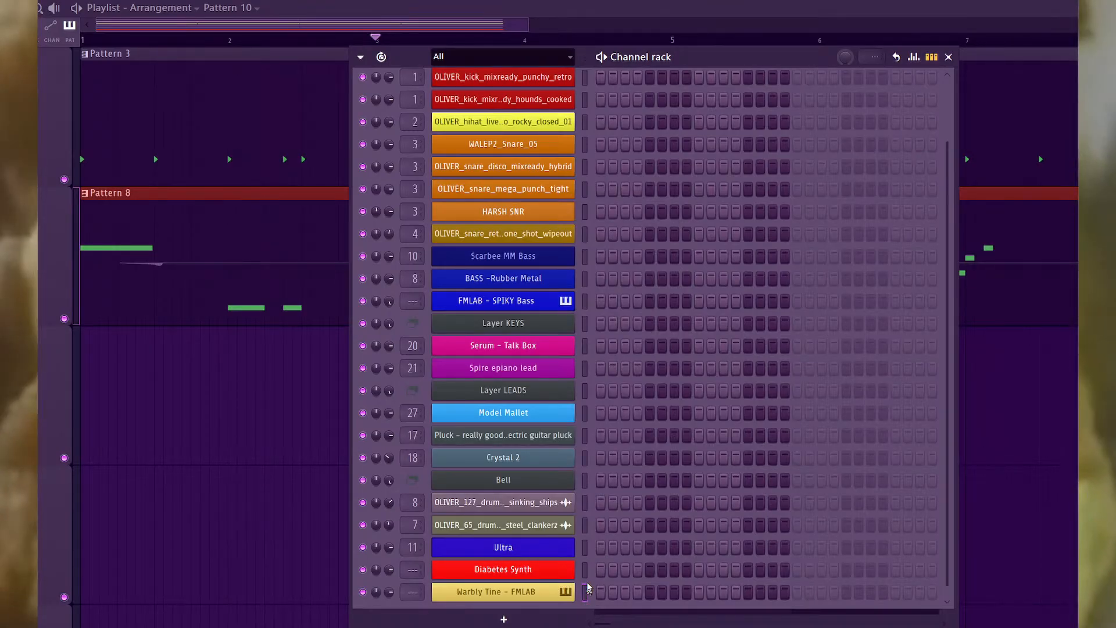
Add a Layer channel, make Diabetes Synth and Warbly Tine - FMLAB its children, and leave the layer selected.
click(520, 620)
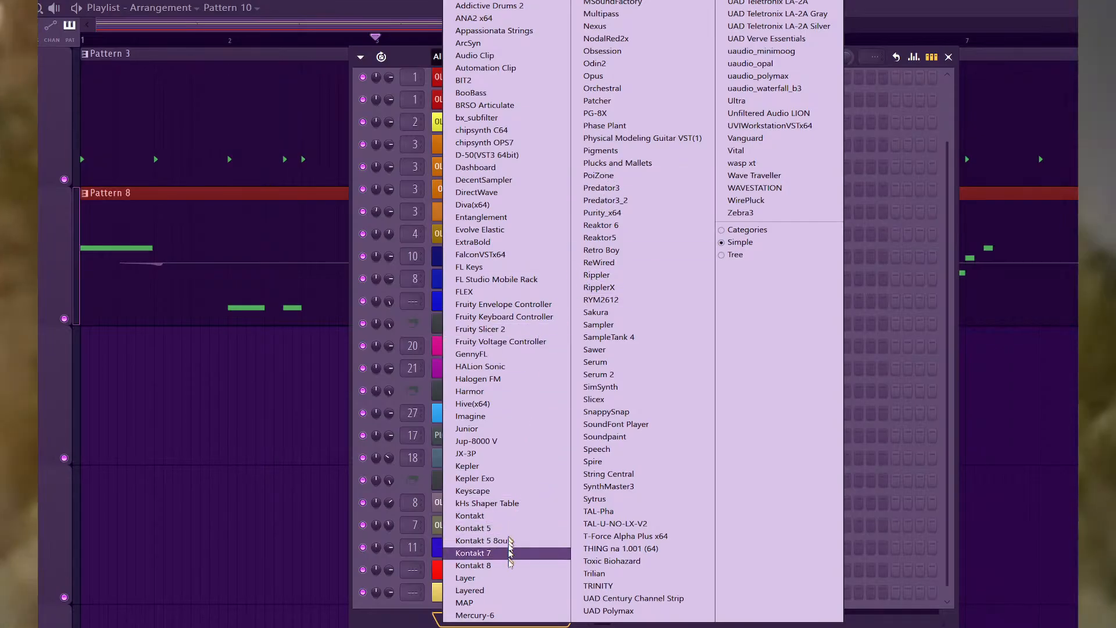
click(500, 582)
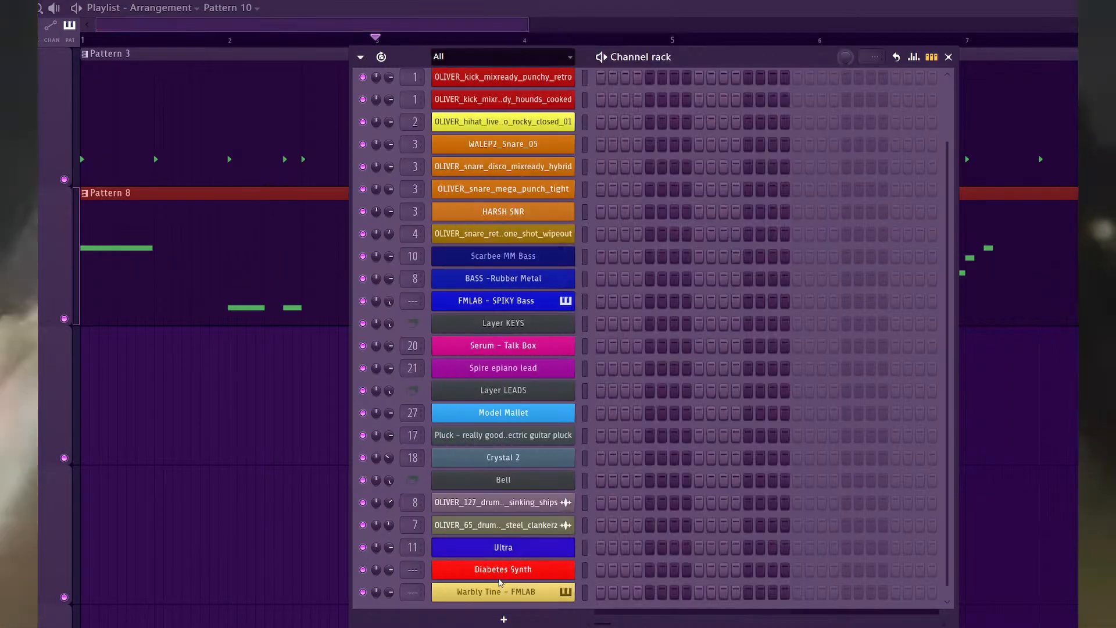
click(586, 549)
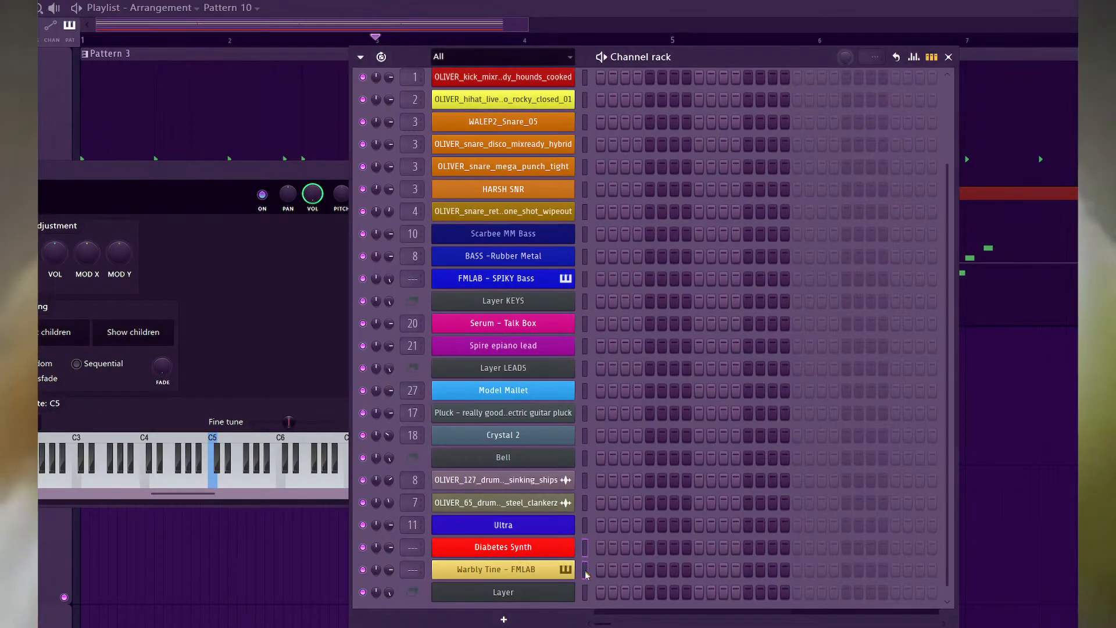
click(552, 595)
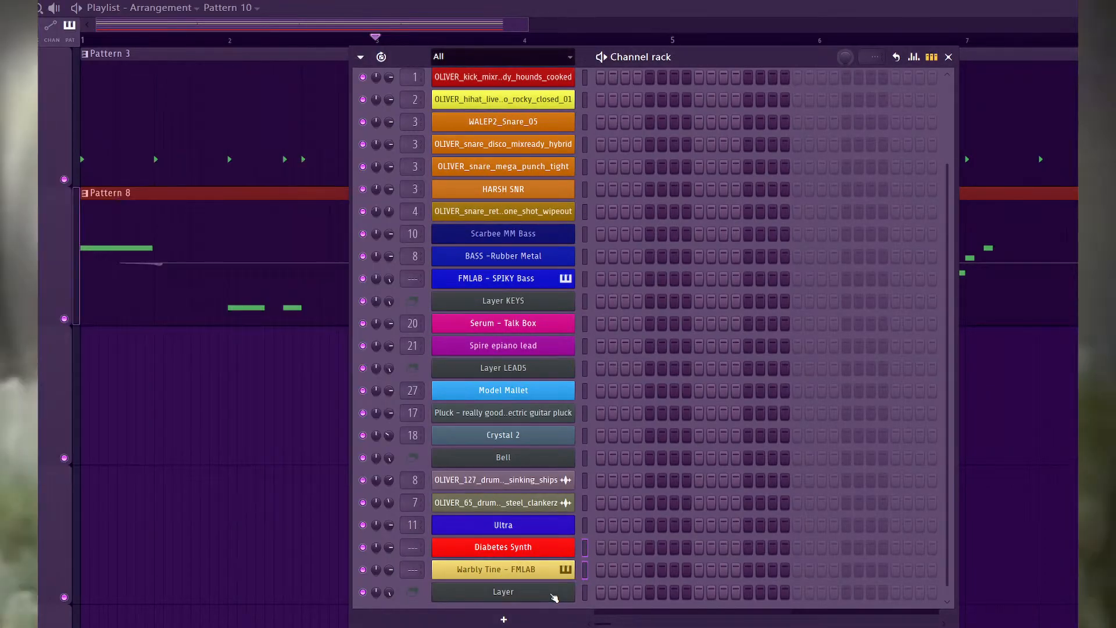
click(552, 592)
click(587, 568)
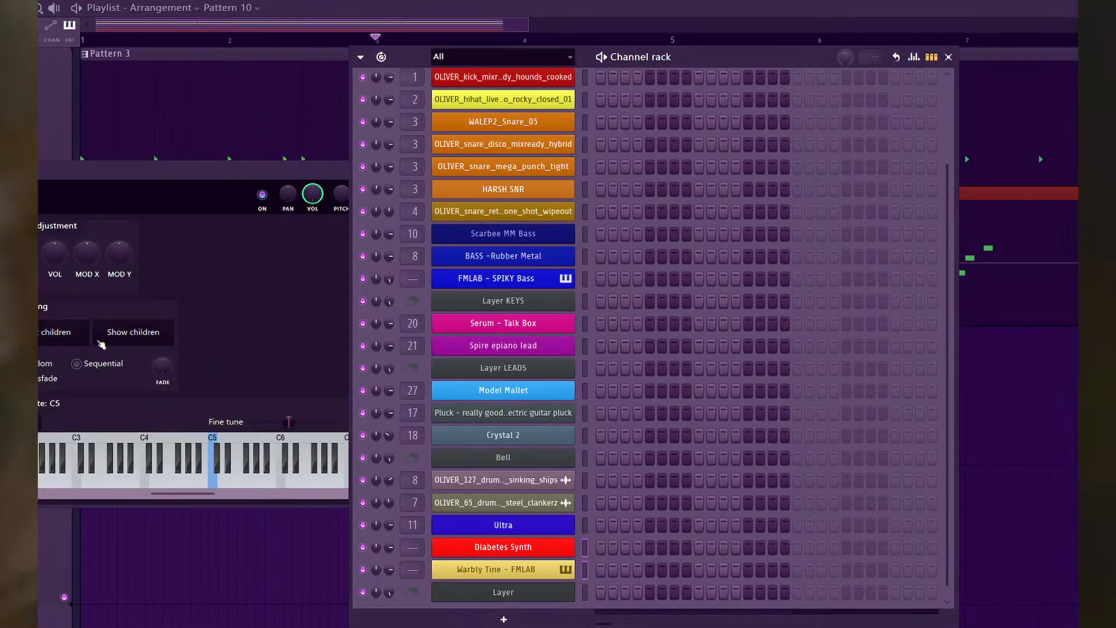
click(66, 332)
click(588, 588)
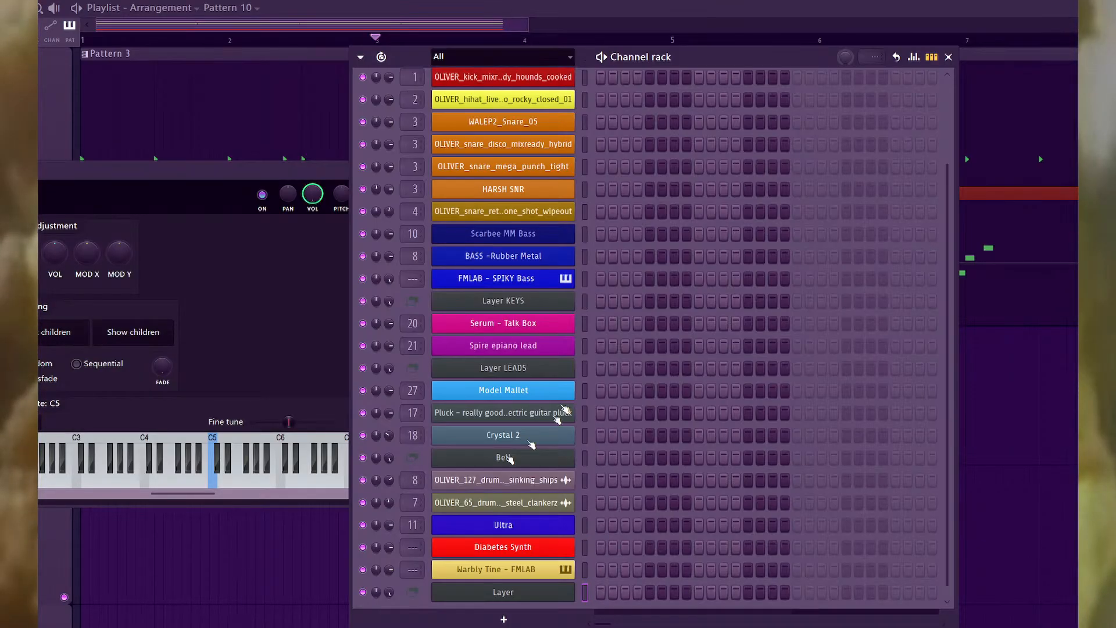
Route the Diabetes Synth and Warbly Tine - FMLAB channels to separate mixer tracks starting from insert 45.
key(F9)
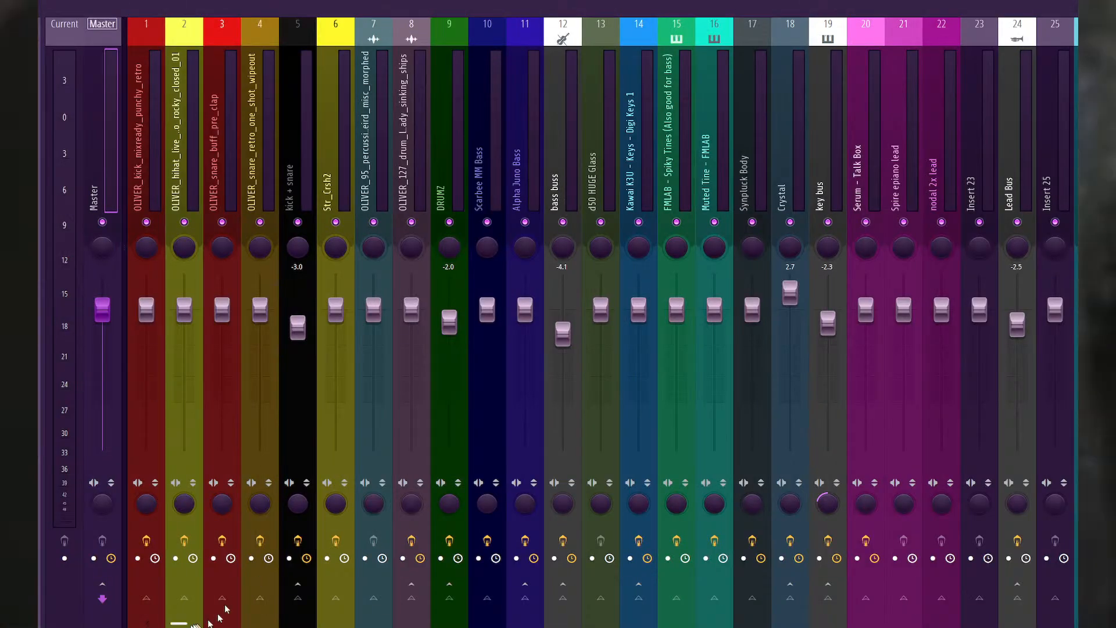
drag(187, 623, 451, 605)
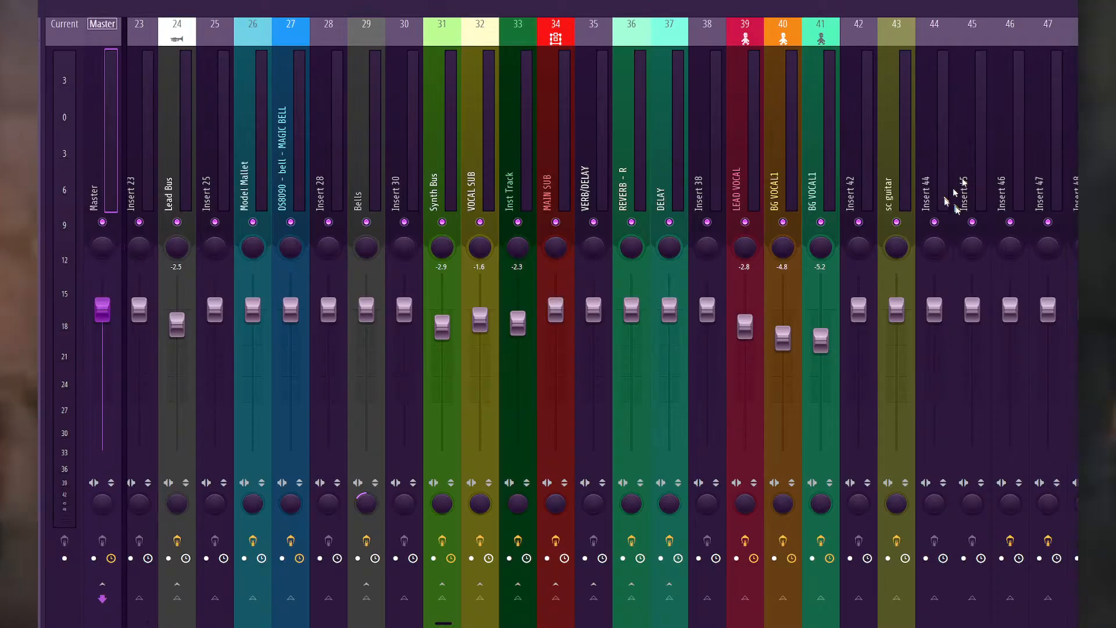
key(F6)
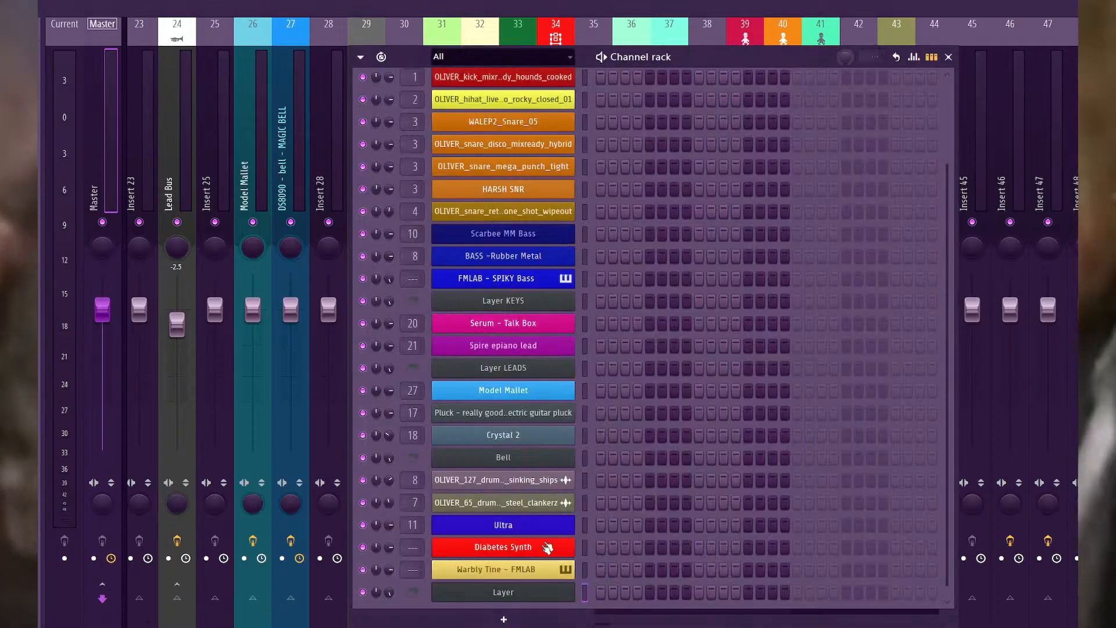
right_click(984, 176)
mouse_move(1035, 191)
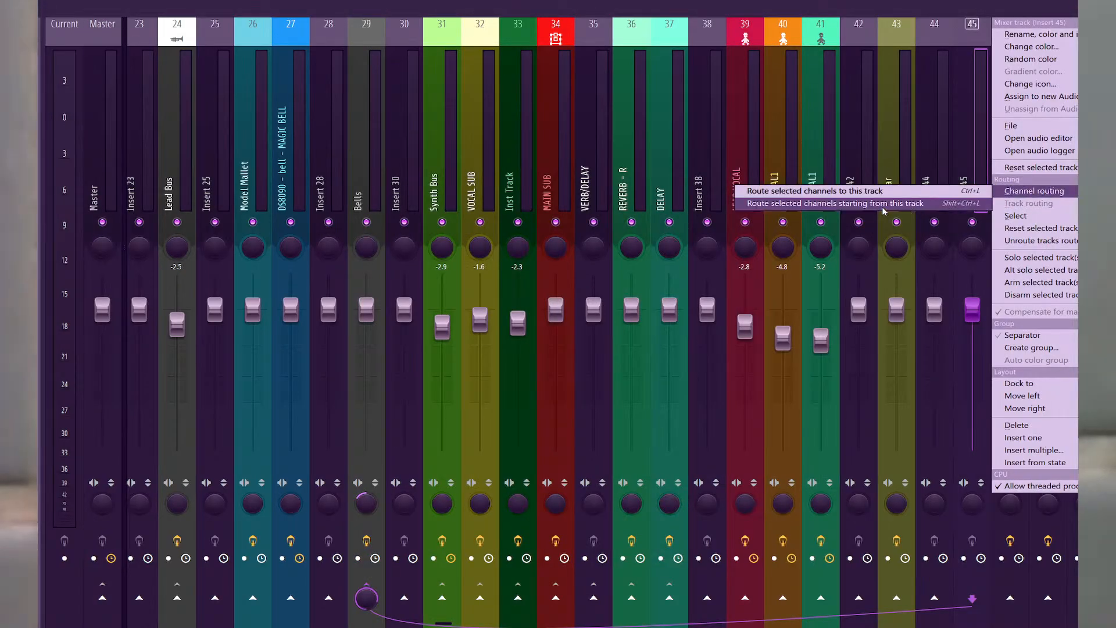
click(955, 200)
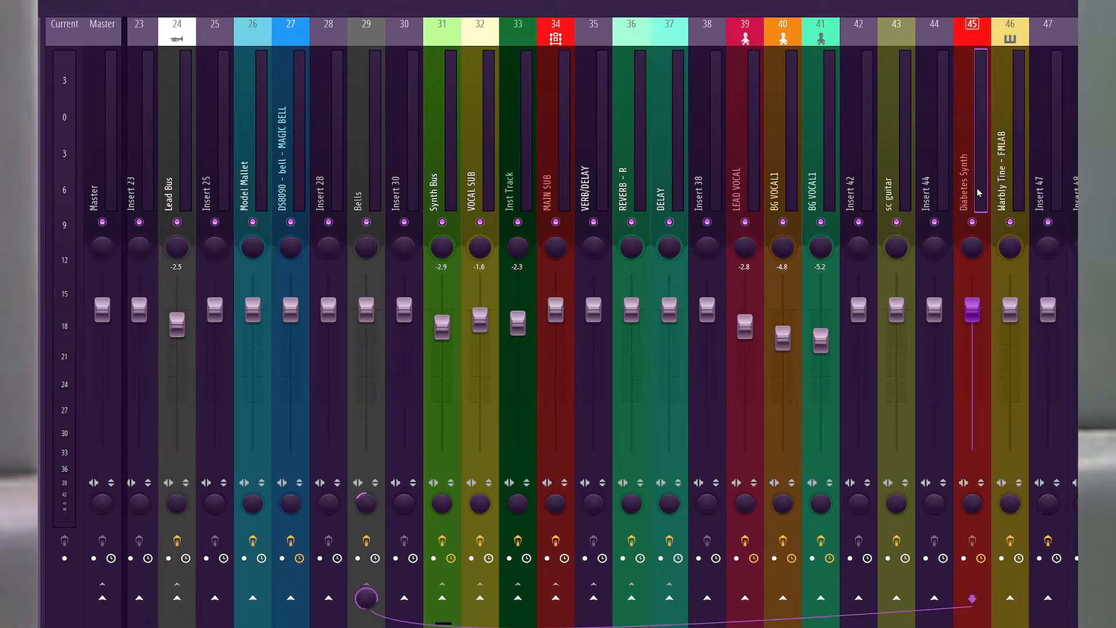
Move the Diabetes Synth mixer track to insert 30, directly after the Bells track.
key(alt+Left)
key(alt+Left)
key(alt+Left)
key(alt+Left)
key(alt+Left)
key(alt+Left)
key(alt+Left)
key(alt+Left)
key(alt+Left)
key(alt+Left)
key(alt+Left)
key(alt+Left)
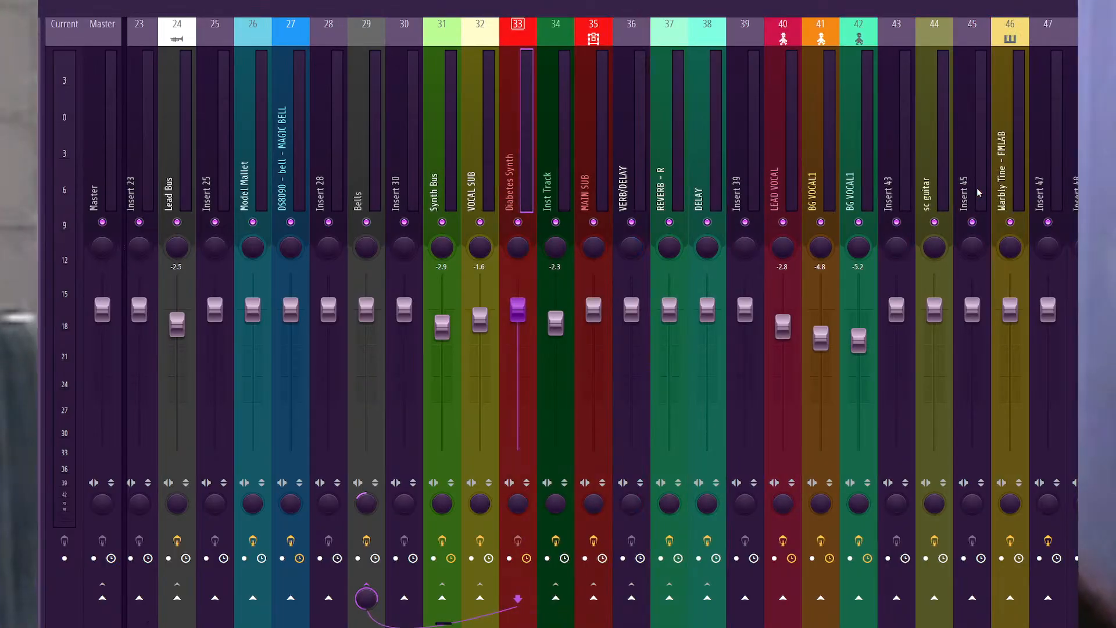
key(alt+Left)
key(alt+Left)
key(alt+Left)
Move the Warbly Tine - FMLAB mixer track to insert 30, directly before Diabetes Synth.
key(Right)
key(Right)
key(Right)
key(Right)
key(Right)
key(Right)
key(Right)
key(Right)
key(Right)
key(Right)
key(Right)
key(Right)
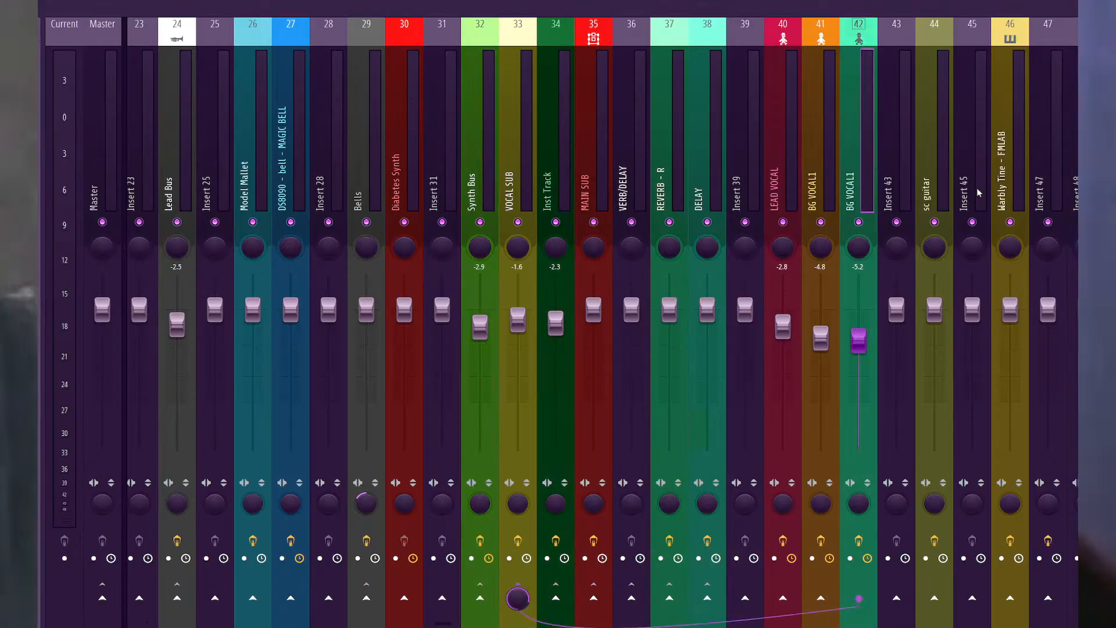
key(Right)
key(Right)
key(Right)
key(Right)
key(alt+Left)
key(alt+Left)
key(alt+Left)
key(alt+Left)
key(alt+Left)
key(alt+Left)
key(alt+Left)
key(alt+Left)
key(alt+Left)
key(alt+Left)
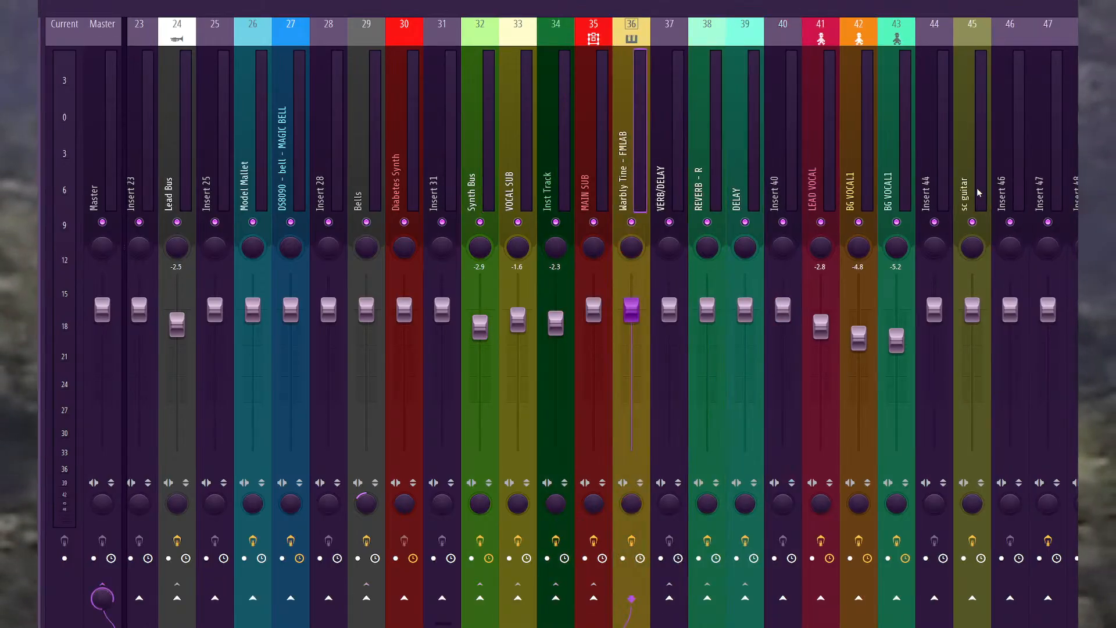
key(alt+Left)
key(alt+Left)
key(alt+Left)
key(alt+Left)
key(alt+Left)
key(alt+Left)
Sidechain the Warbly Tine - FMLAB mixer track to the Diabetes Synth track.
key(Right)
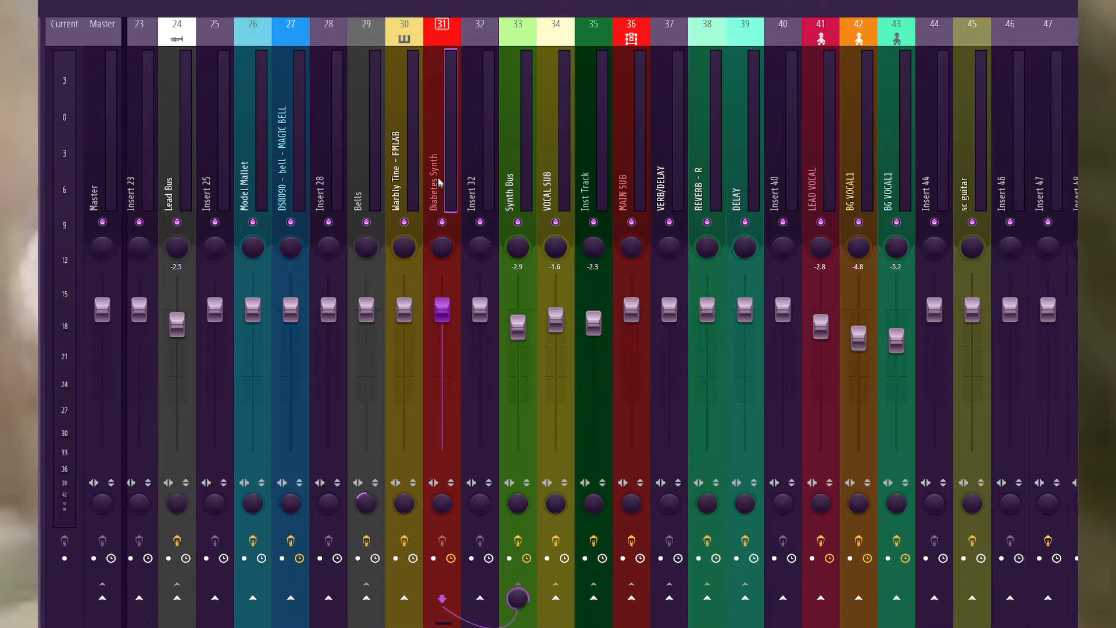
click(399, 179)
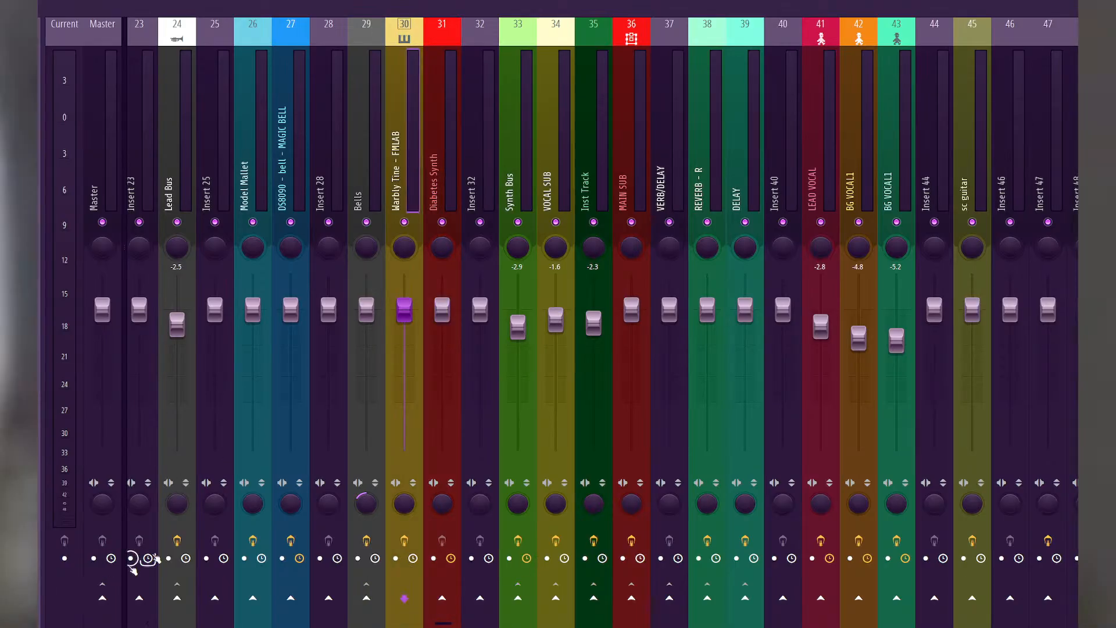
right_click(450, 599)
click(496, 602)
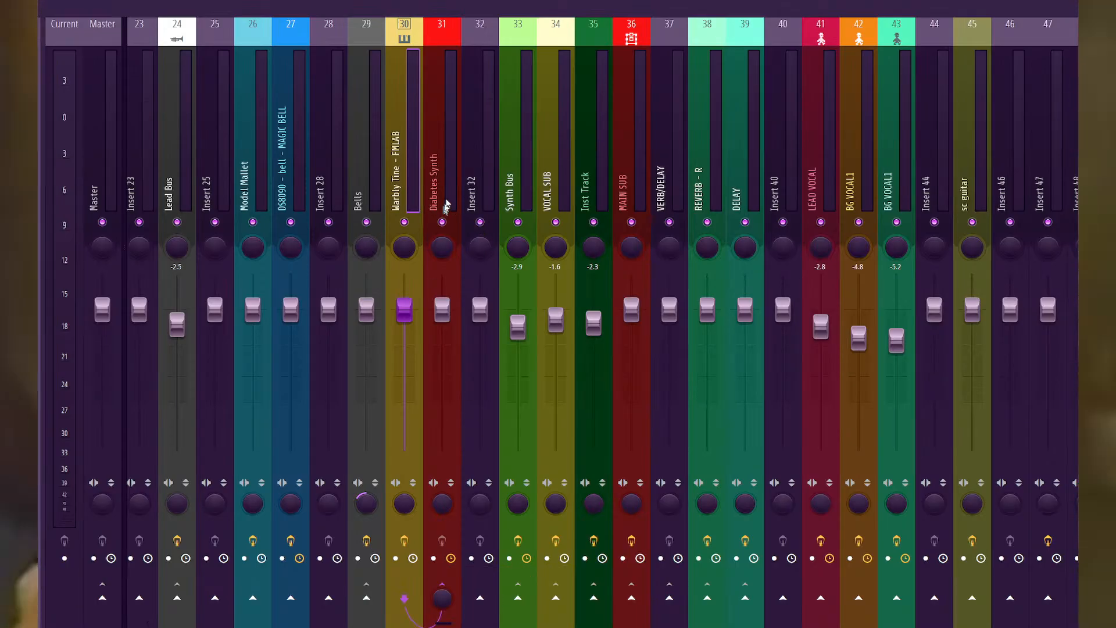
Load MMorph on the Diabetes Synth mixer track and check its sidechain input in the plugin's processing settings.
click(446, 203)
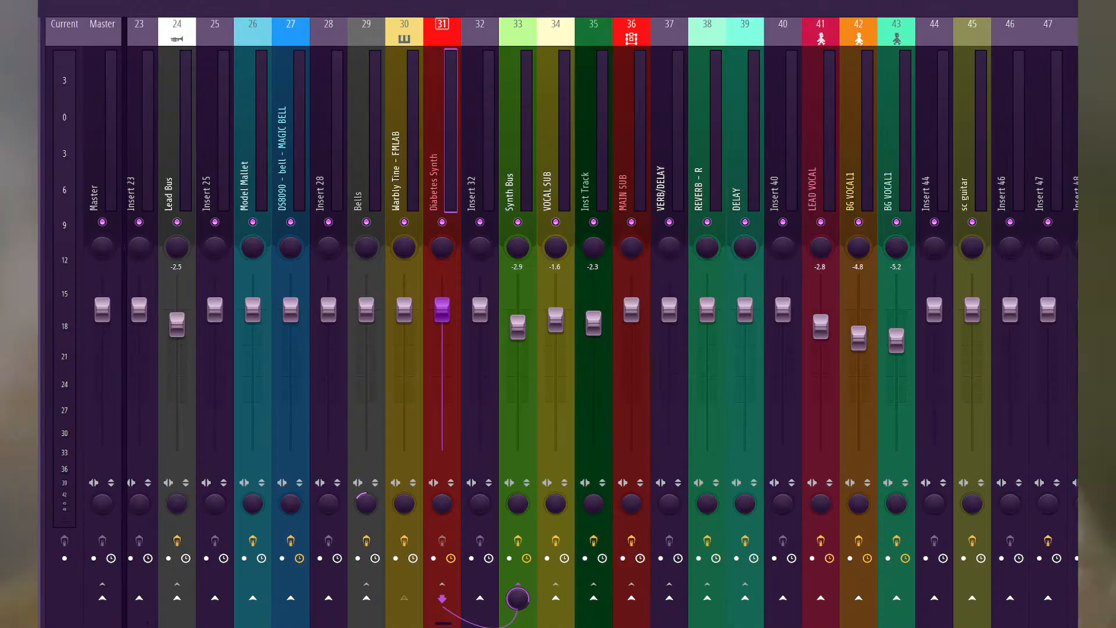
click(41, 90)
mouse_move(42, 95)
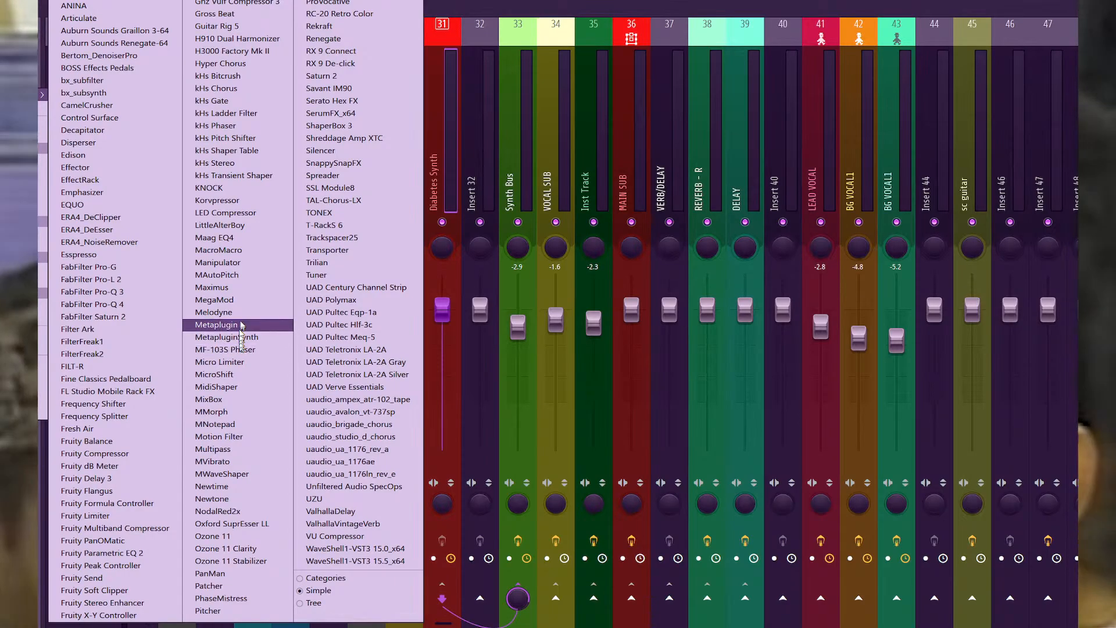
click(233, 412)
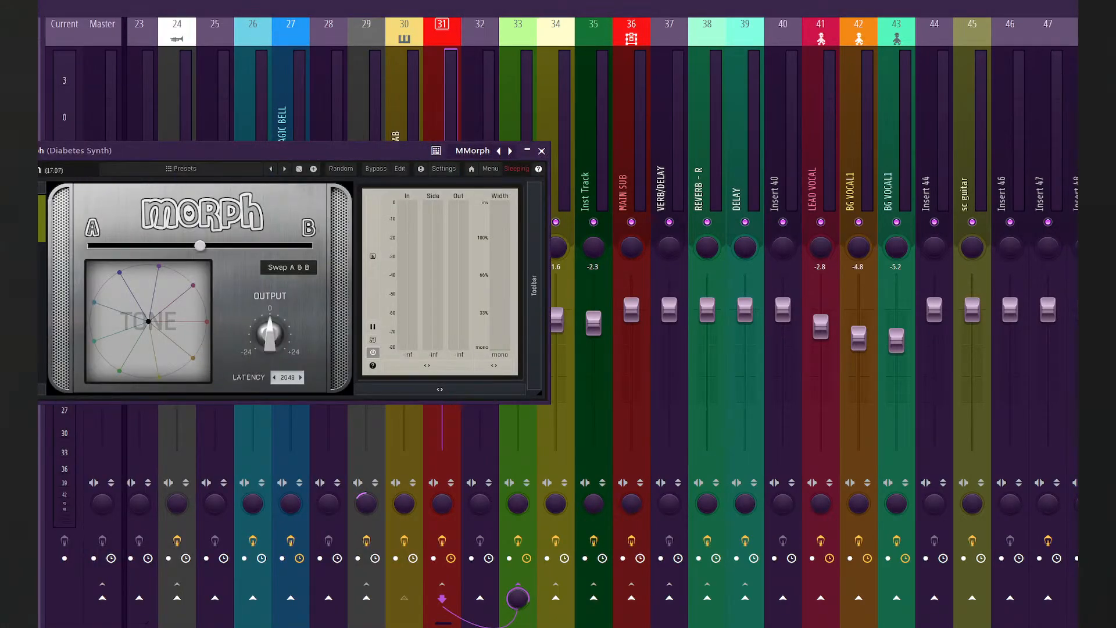
click(45, 184)
click(56, 214)
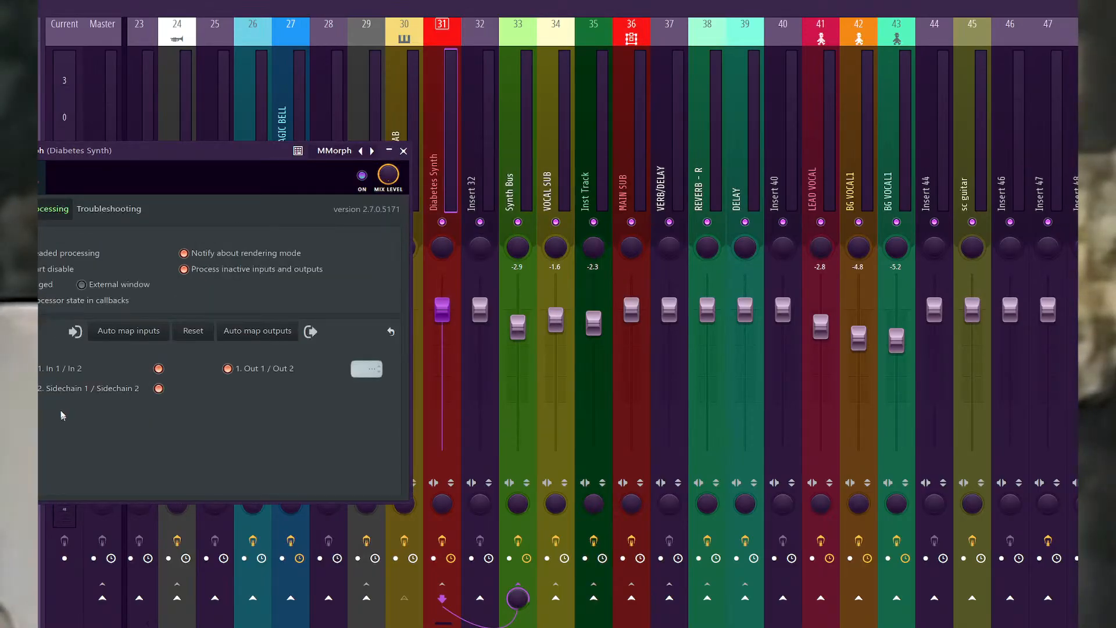
click(43, 184)
Bring up the channel rack, shift MMorph's morph slider towards A and raise its output level.
key(F6)
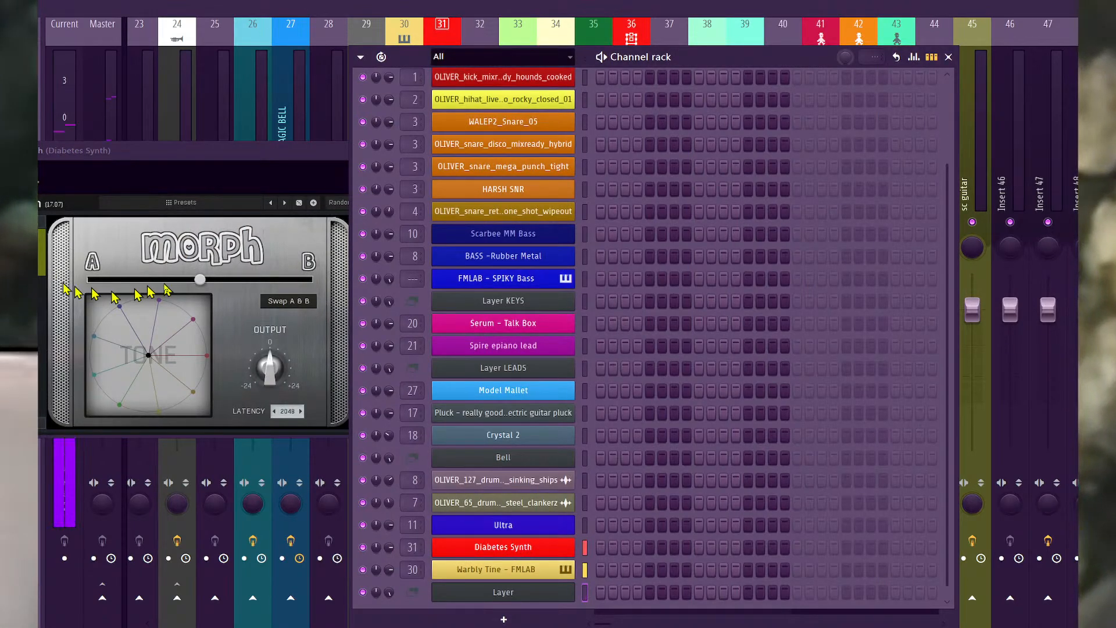
drag(200, 279, 153, 279)
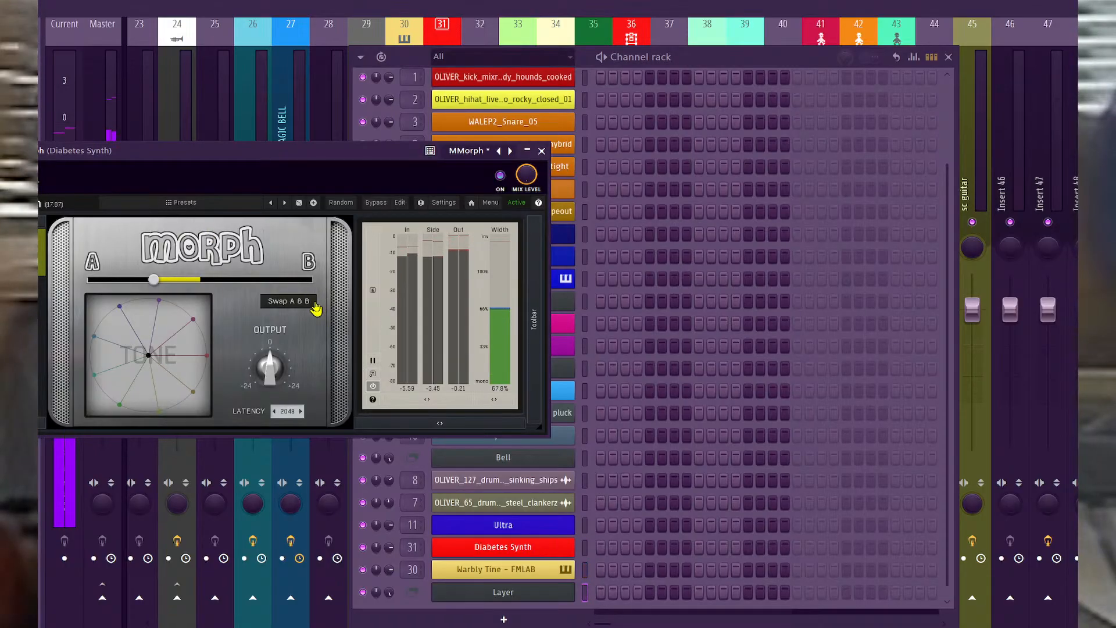
mouse_move(271, 369)
mouse_down()
mouse_move(270, 343)
mouse_move(283, 353)
mouse_up()
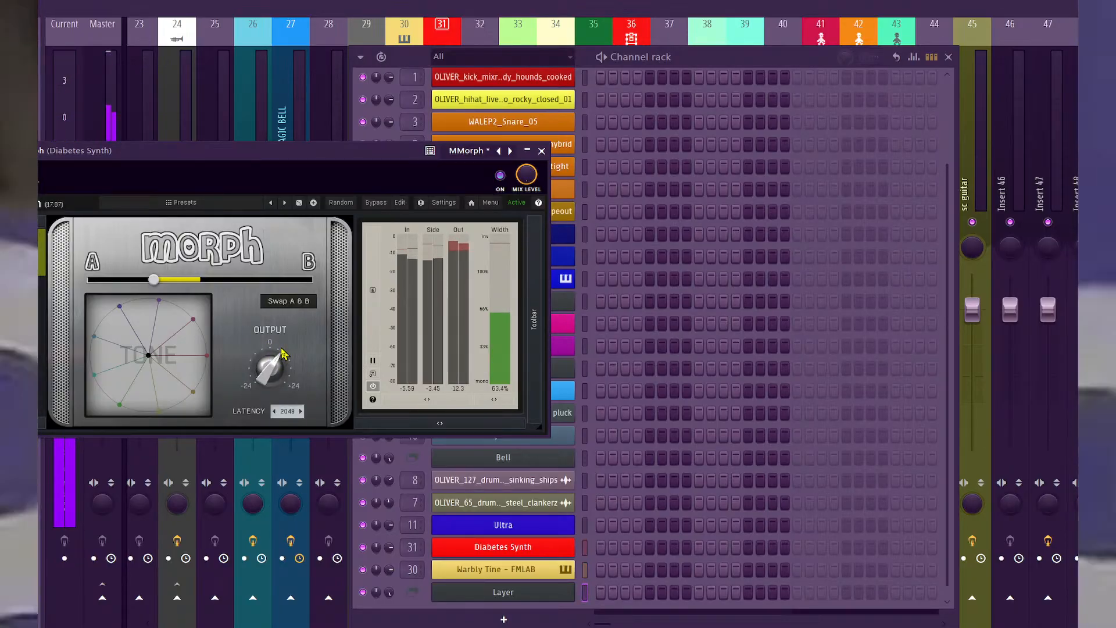
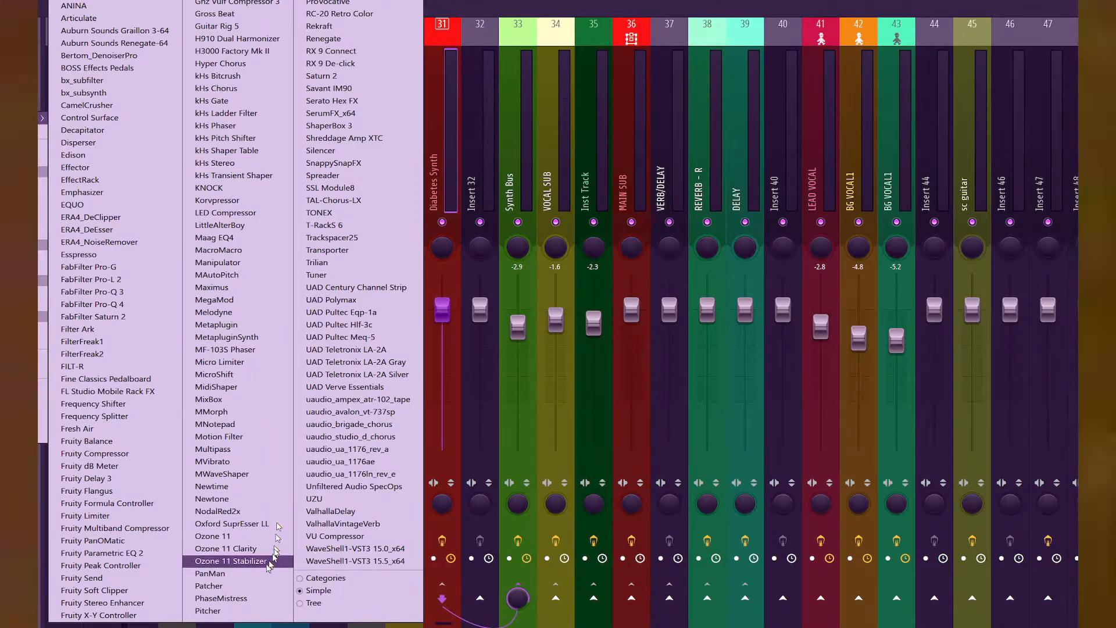
Try PhaseMistress with its next preset on the Diabetes Synth mixer track.
click(238, 598)
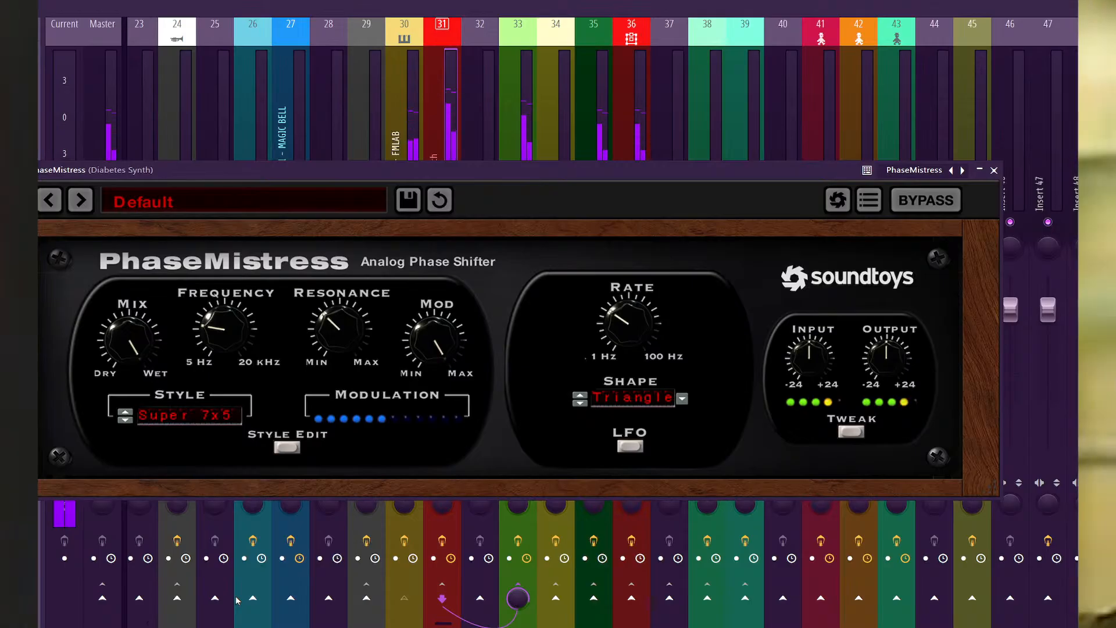
click(87, 205)
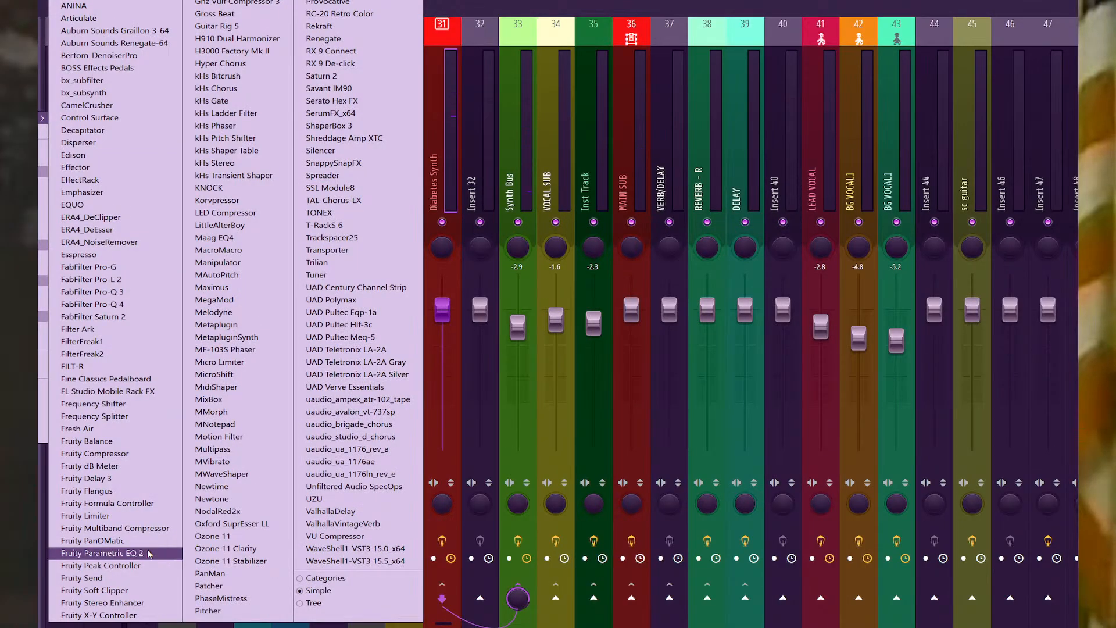
Replace PhaseMistress with Fruity Parametric EQ 2, load the Brickwall Low Cut EQ preset and raise its lowest band's frequency during playback.
click(149, 553)
click(582, 190)
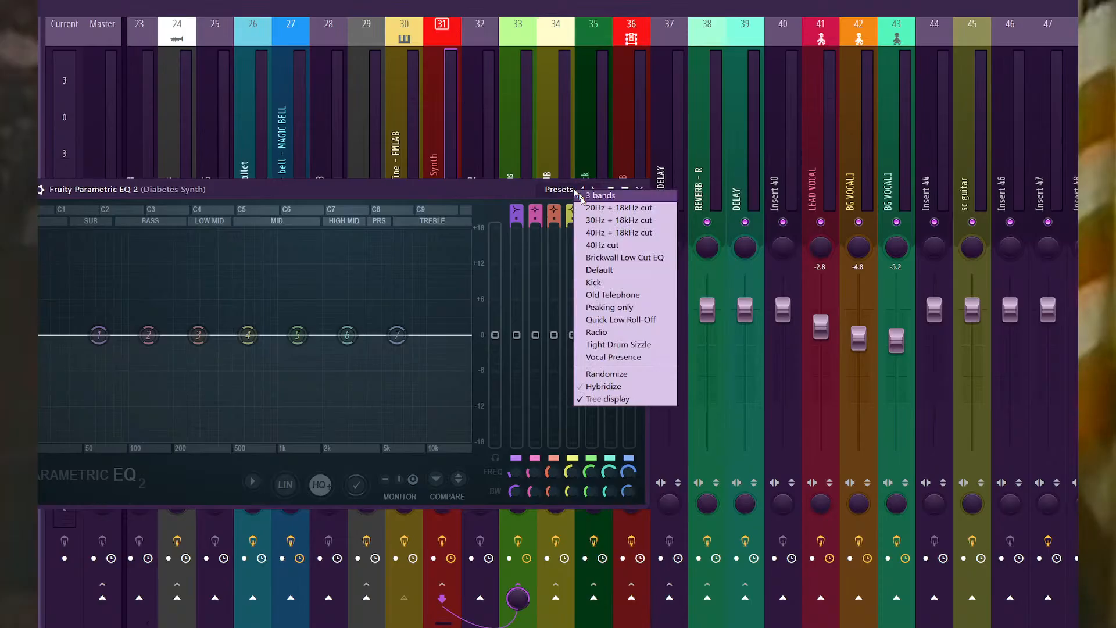
click(604, 256)
key(space)
drag(37, 335, 97, 335)
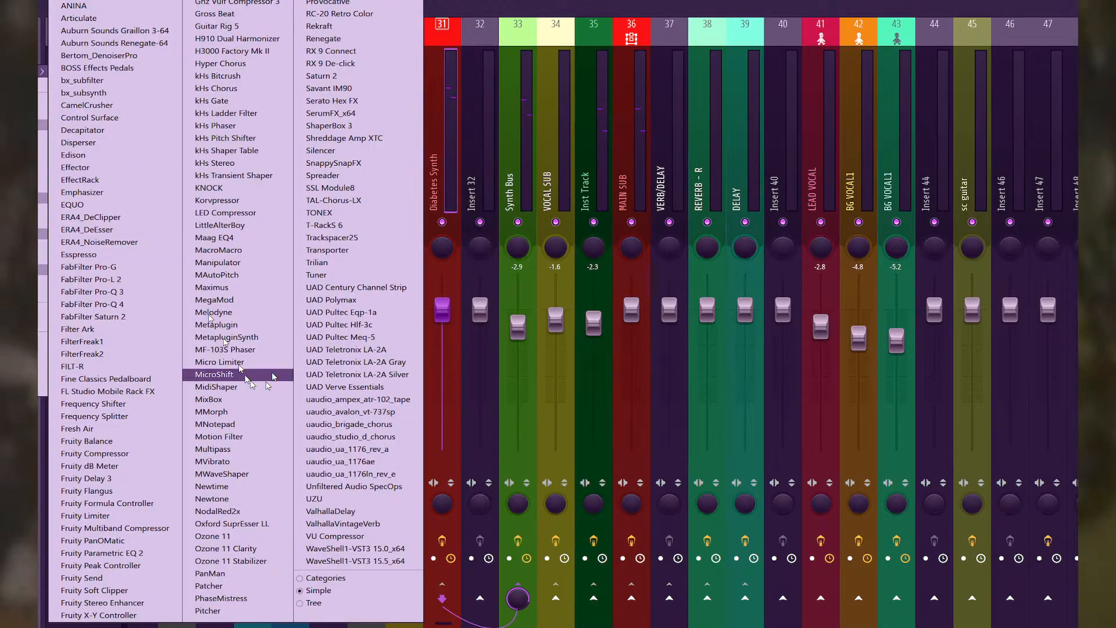
Load Korvpressor on the Diabetes Synth mixer track, choose its Leveler preset and adjust the makeup gain.
click(244, 200)
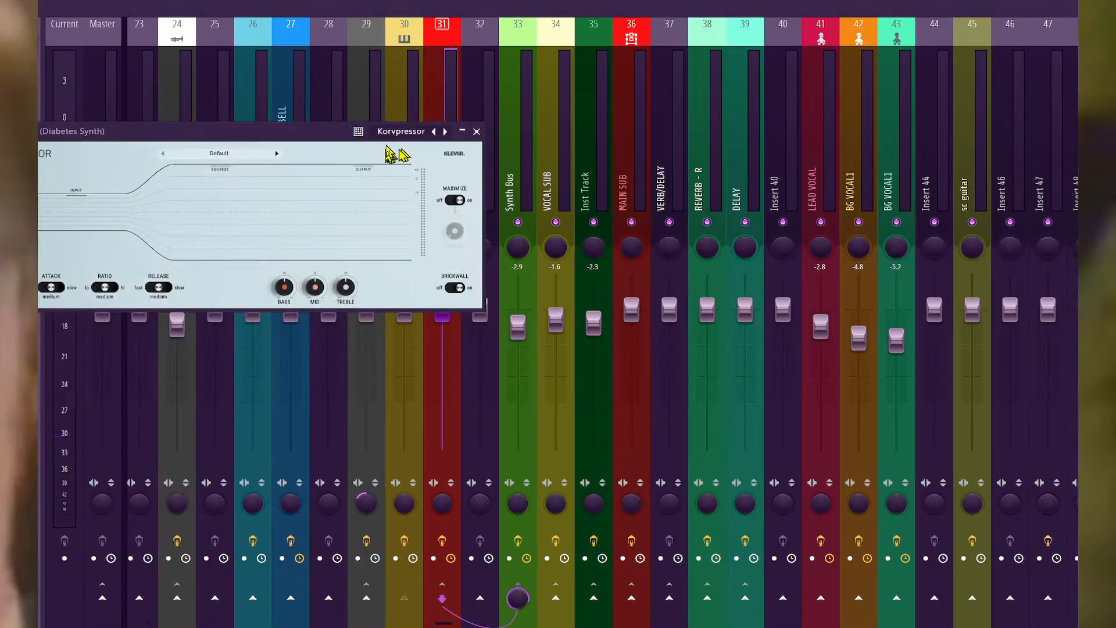
click(417, 138)
click(444, 175)
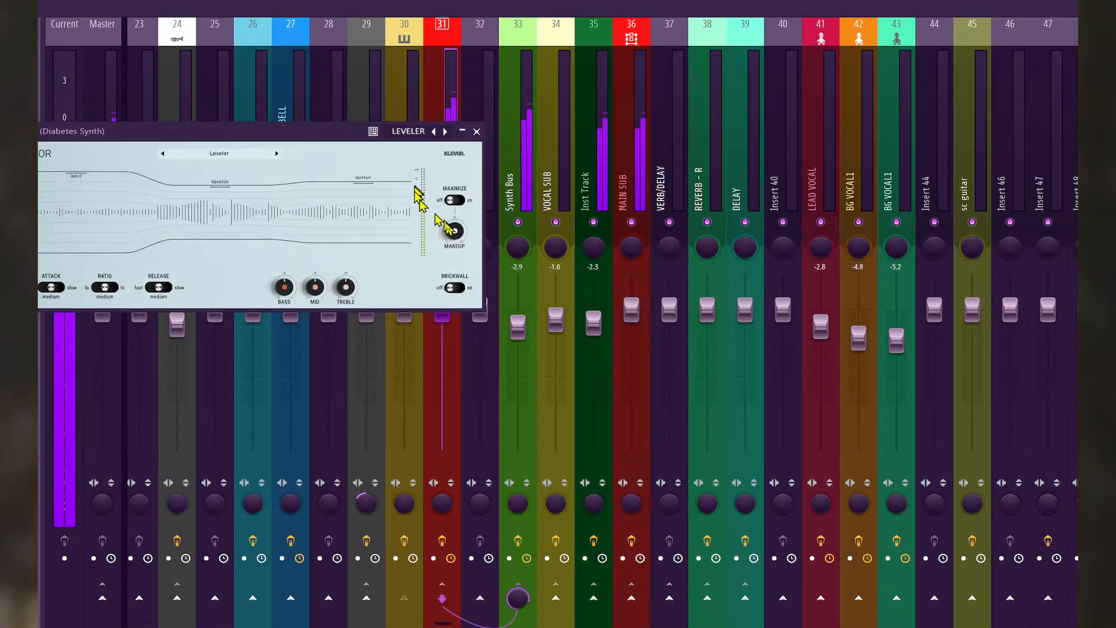
drag(443, 188, 443, 201)
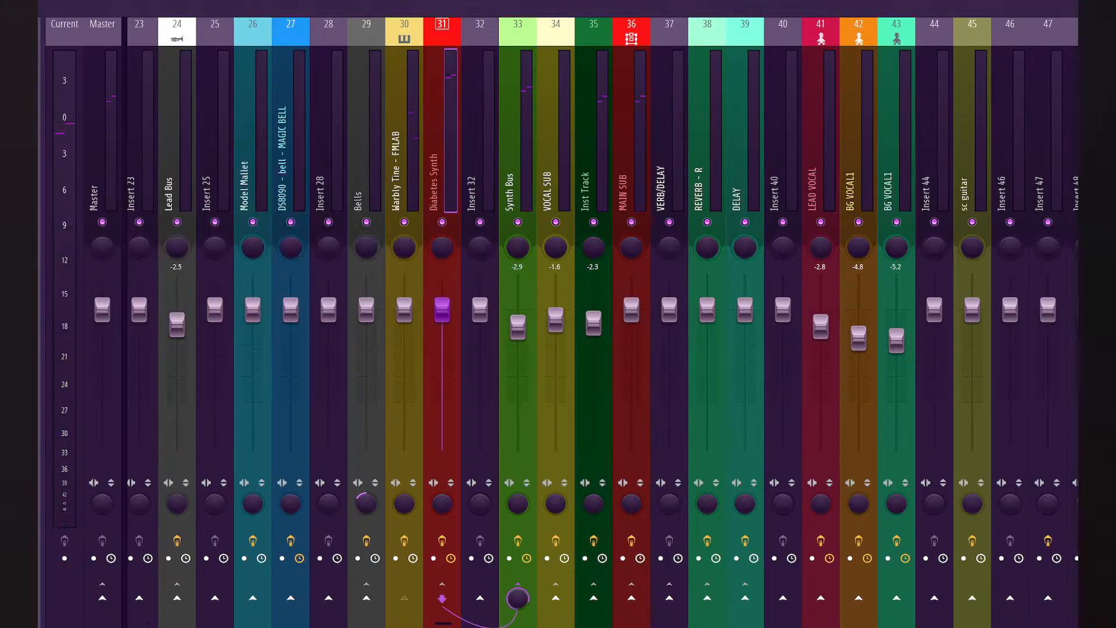
Shift MMorph's morph slider towards A, return its output to about 0, and audition it with A and B swapped.
drag(257, 279, 157, 279)
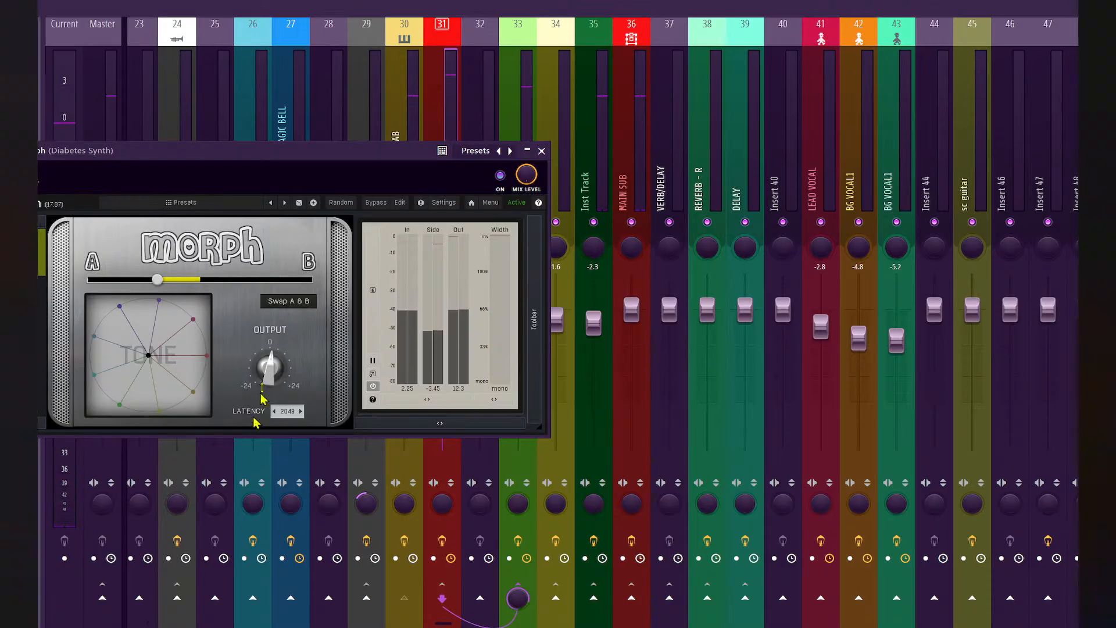
drag(266, 375, 266, 370)
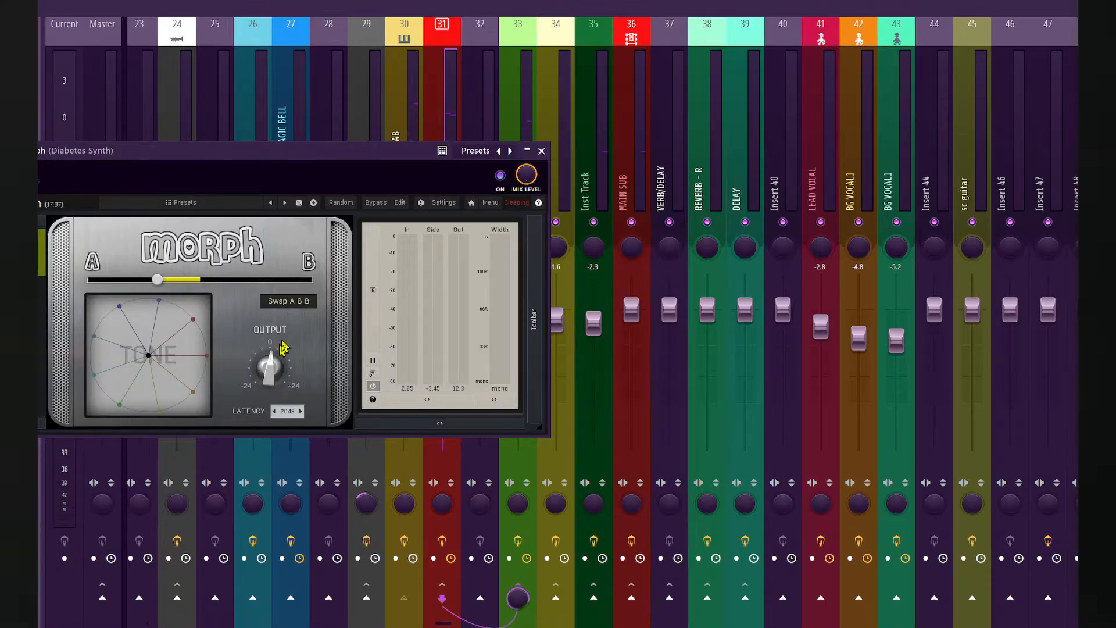
key(space)
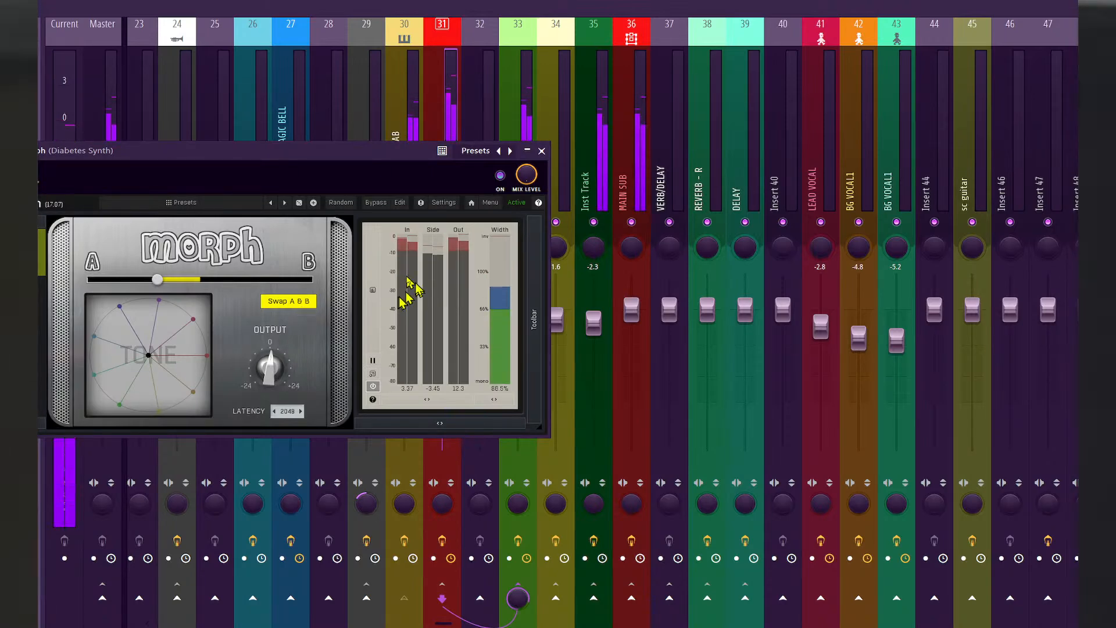
Turn off MMorph's A and B swap and audition the morph slider from slightly nearer the centre to fully B.
drag(340, 152, 509, 163)
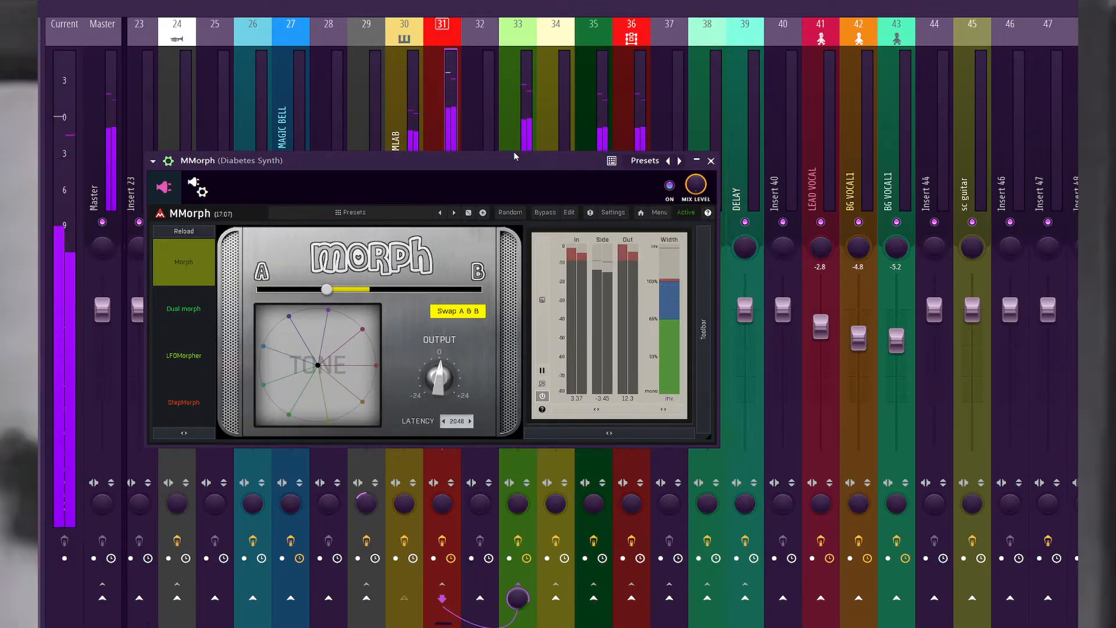
click(473, 307)
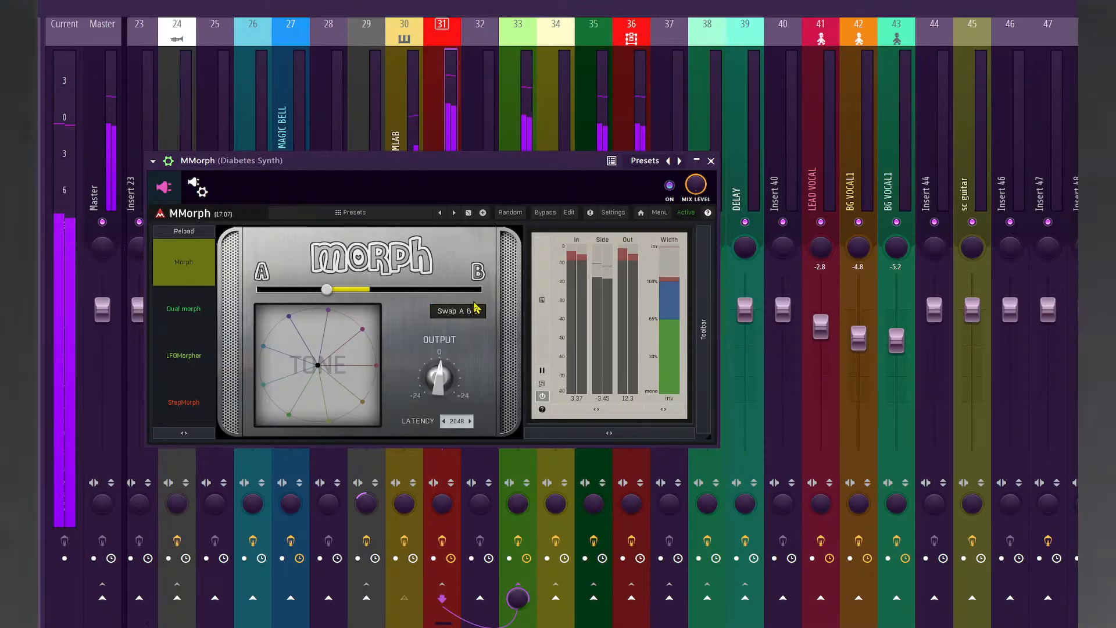
mouse_move(327, 289)
mouse_down()
mouse_move(453, 290)
mouse_move(343, 289)
mouse_up()
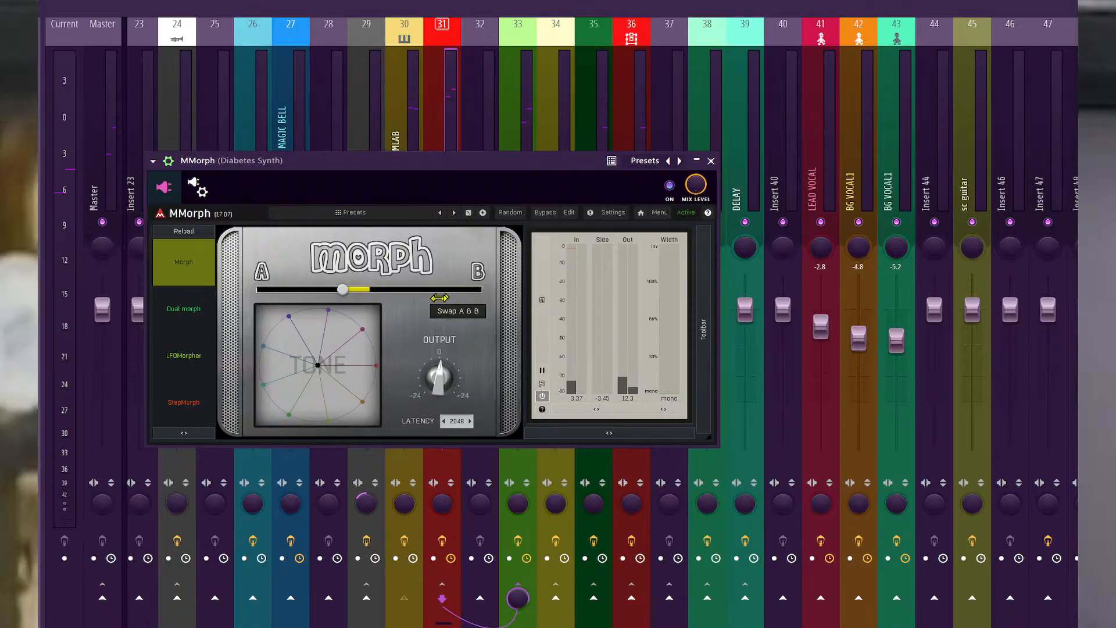
key(F6)
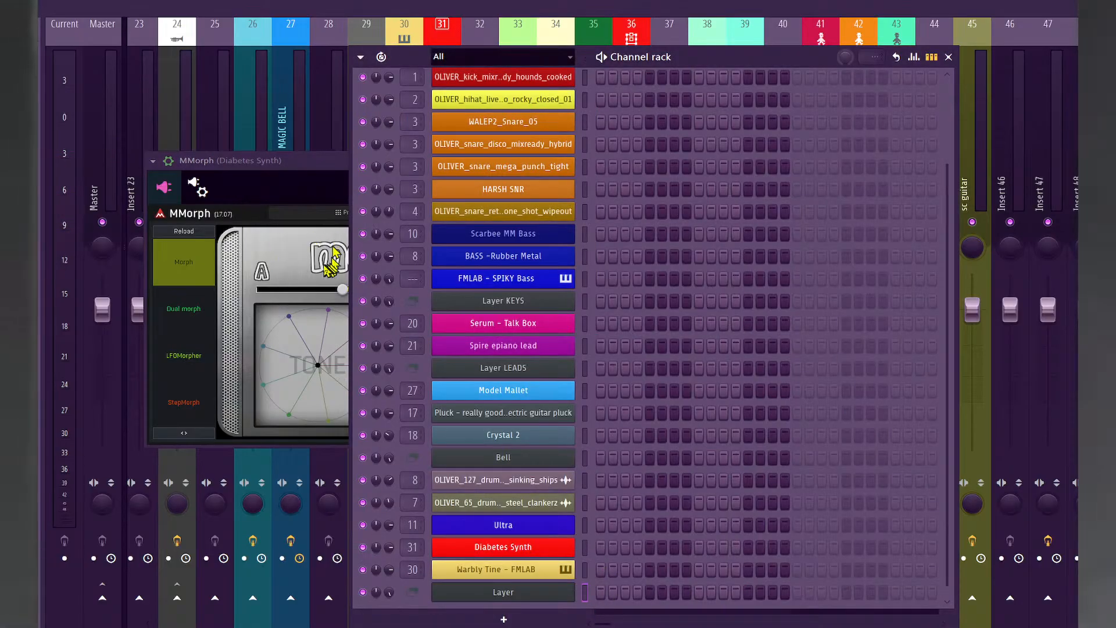
drag(343, 290, 481, 289)
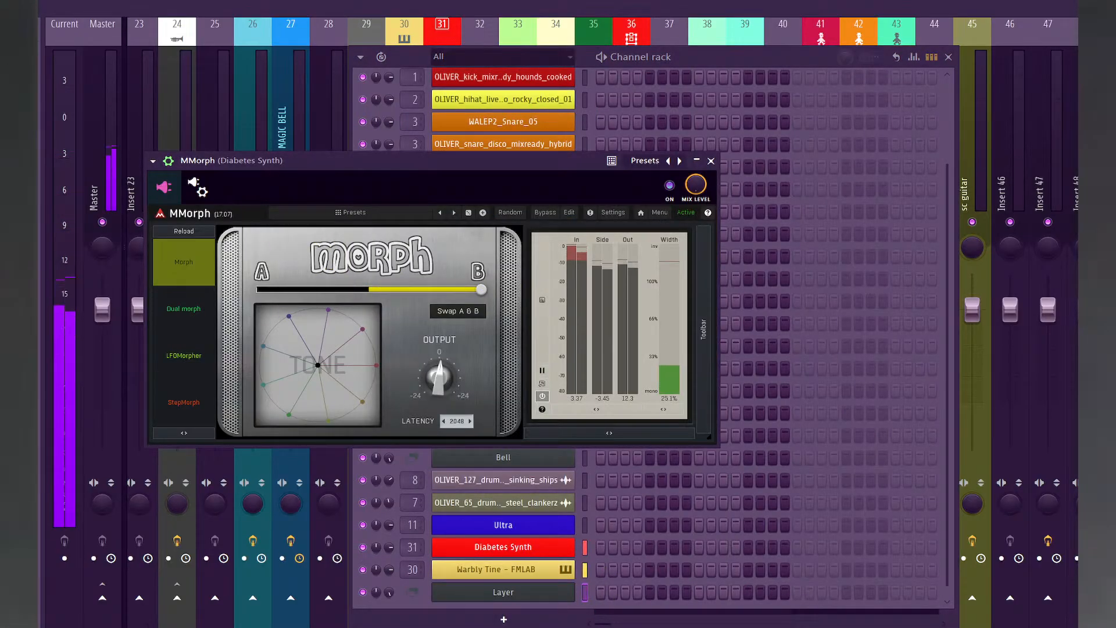
Compare the Warbly Tine and Diabetes Synth patches, with the Layer channel reselected, and set MMorph's morph slider fully to A.
click(511, 569)
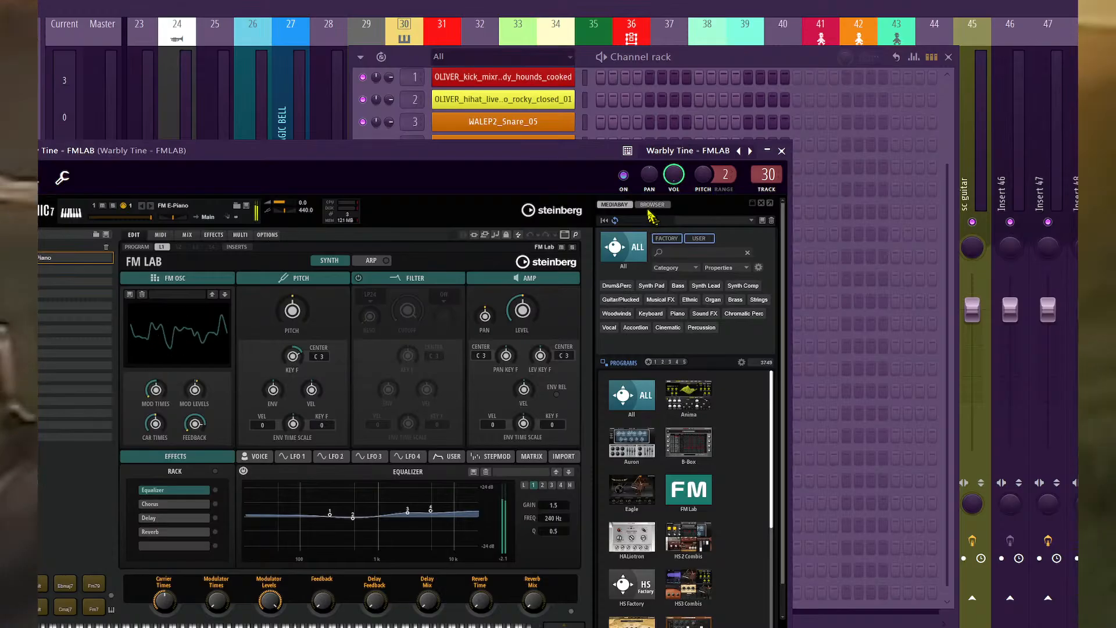
click(834, 624)
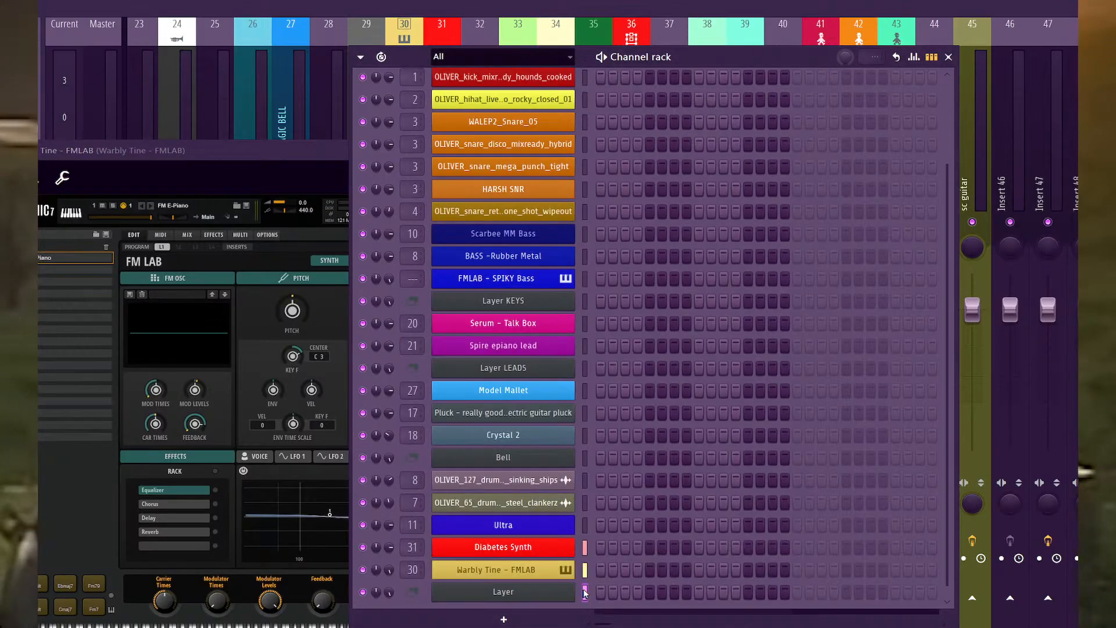
click(532, 547)
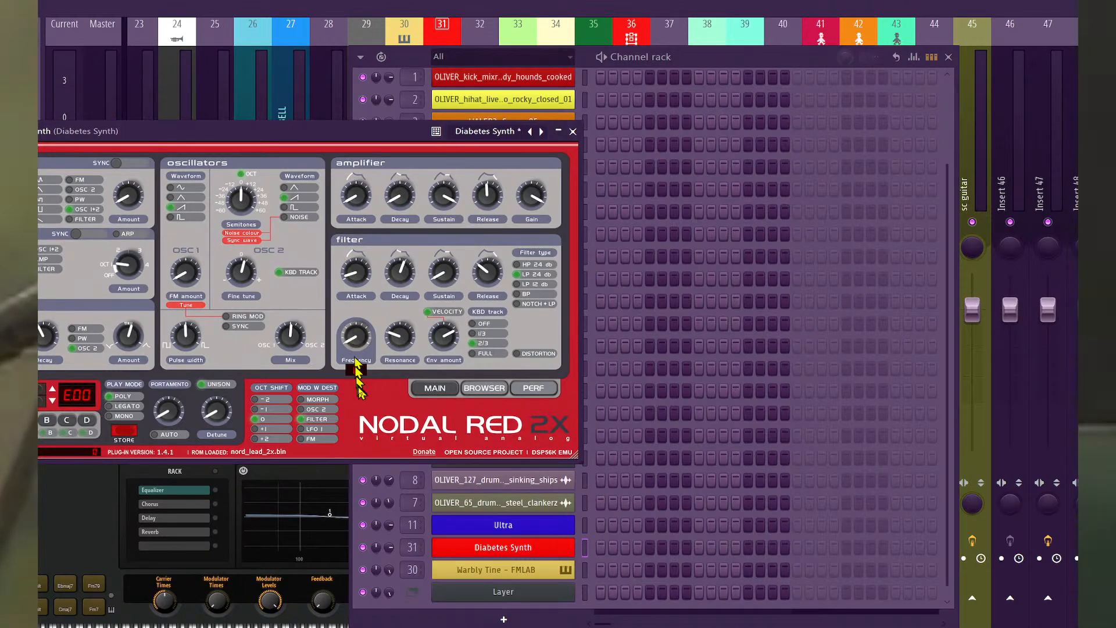
click(594, 617)
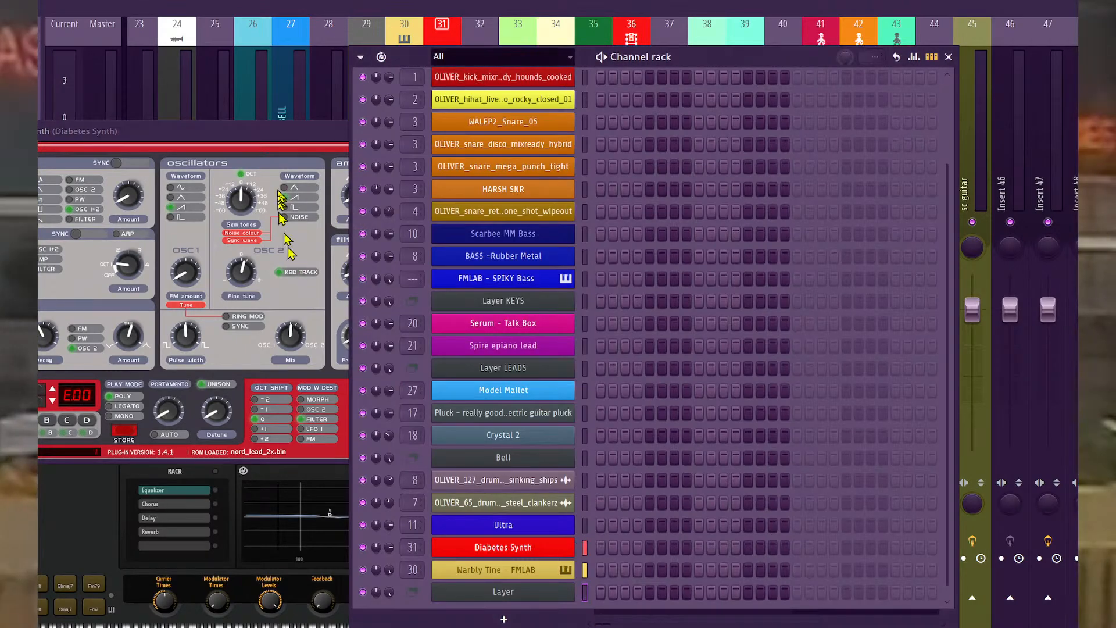
key(F9)
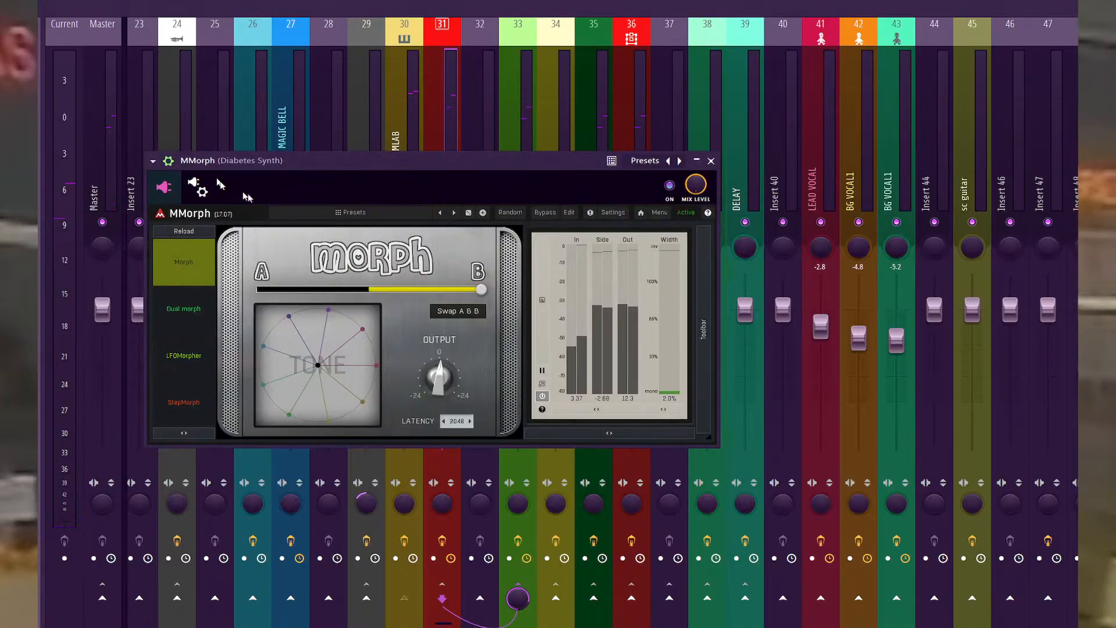
drag(481, 287, 257, 289)
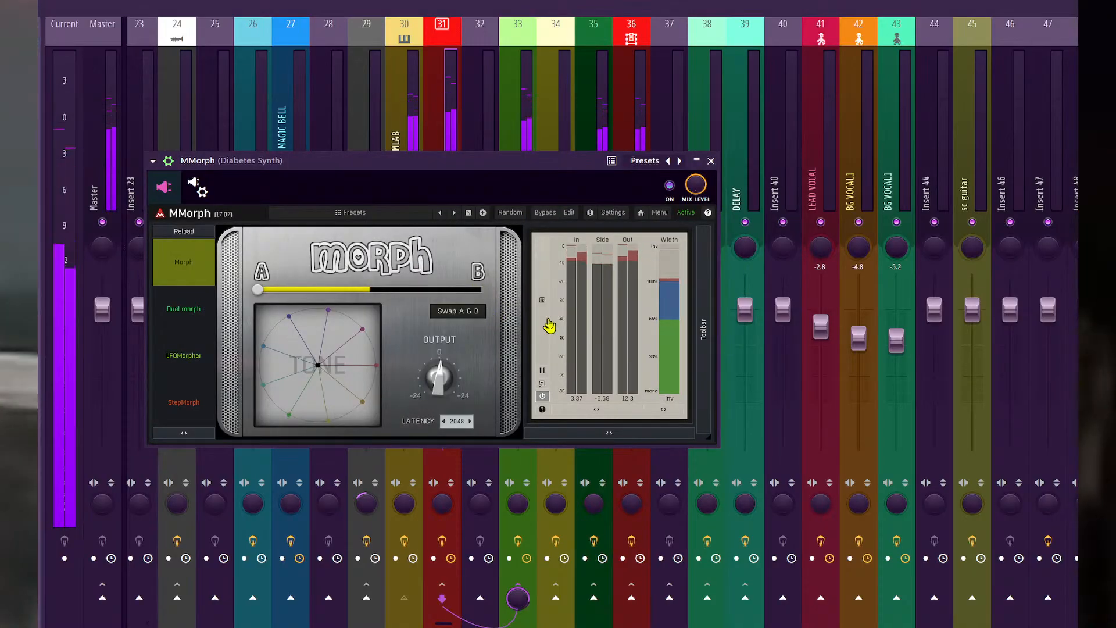
Try the 80's Roland Brass and Basic Saw w Filter presets on the Diabetes Synth channel and reselect the Layer channel.
key(F6)
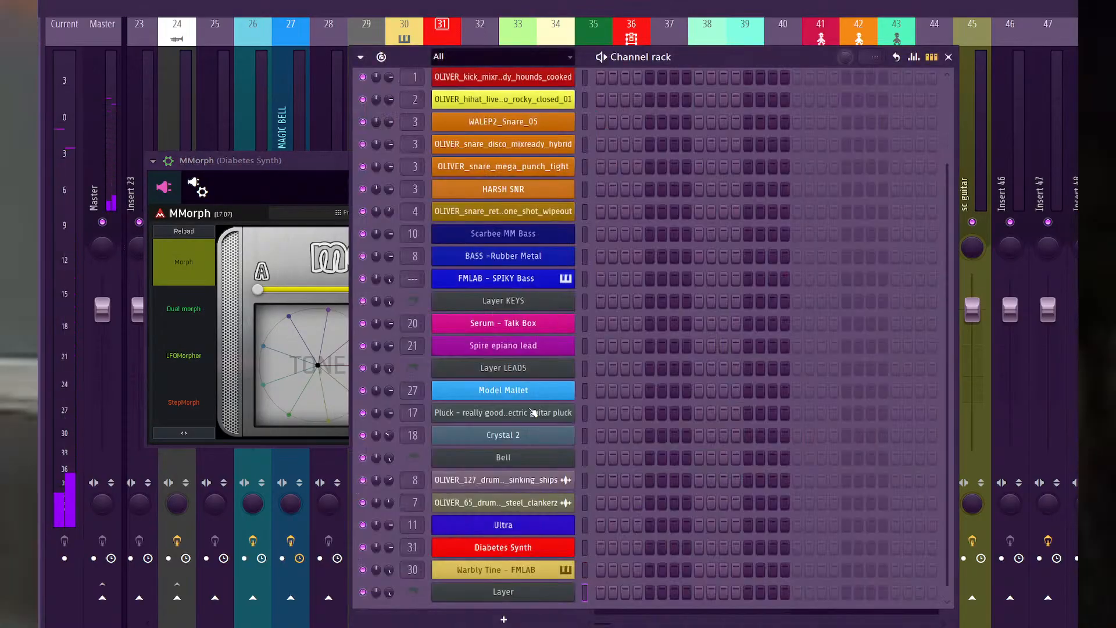
click(530, 548)
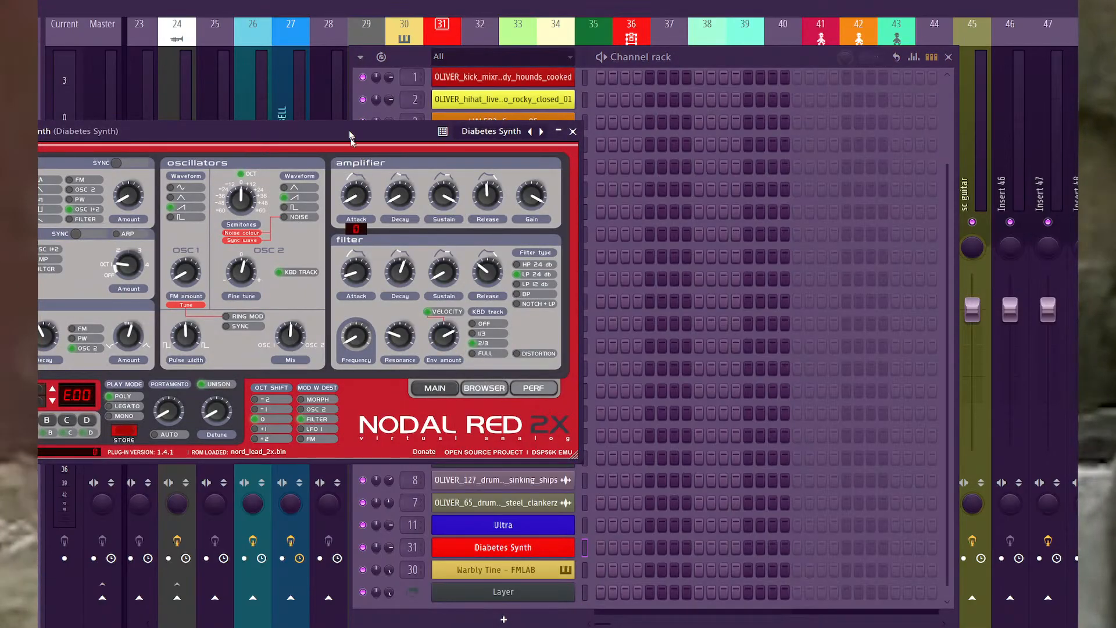
drag(350, 137, 598, 147)
click(759, 142)
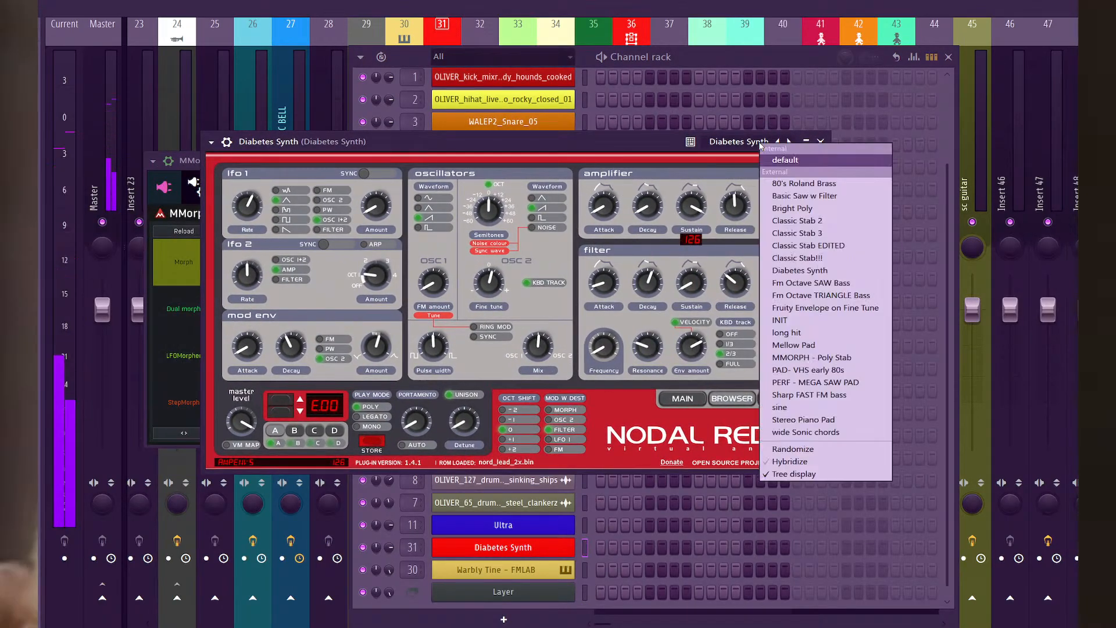
click(804, 183)
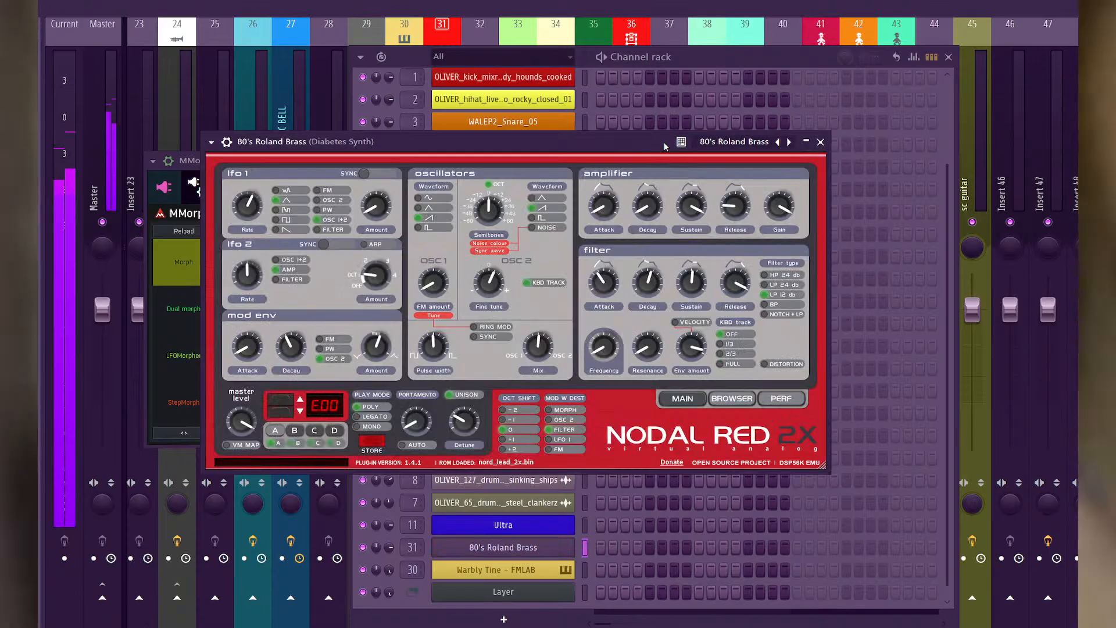
click(788, 142)
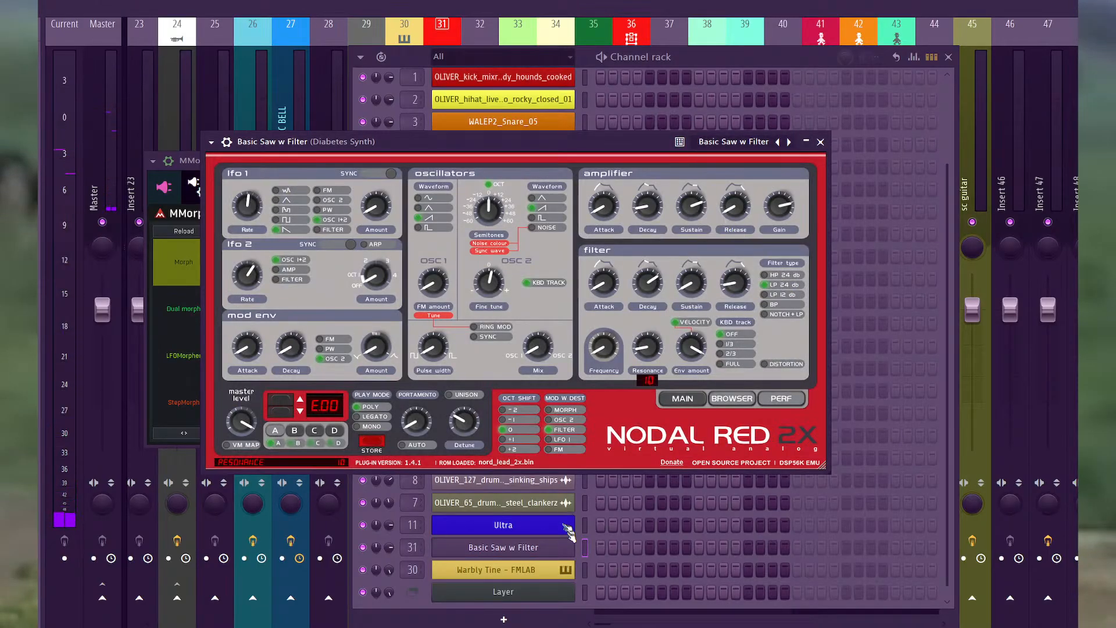
click(589, 582)
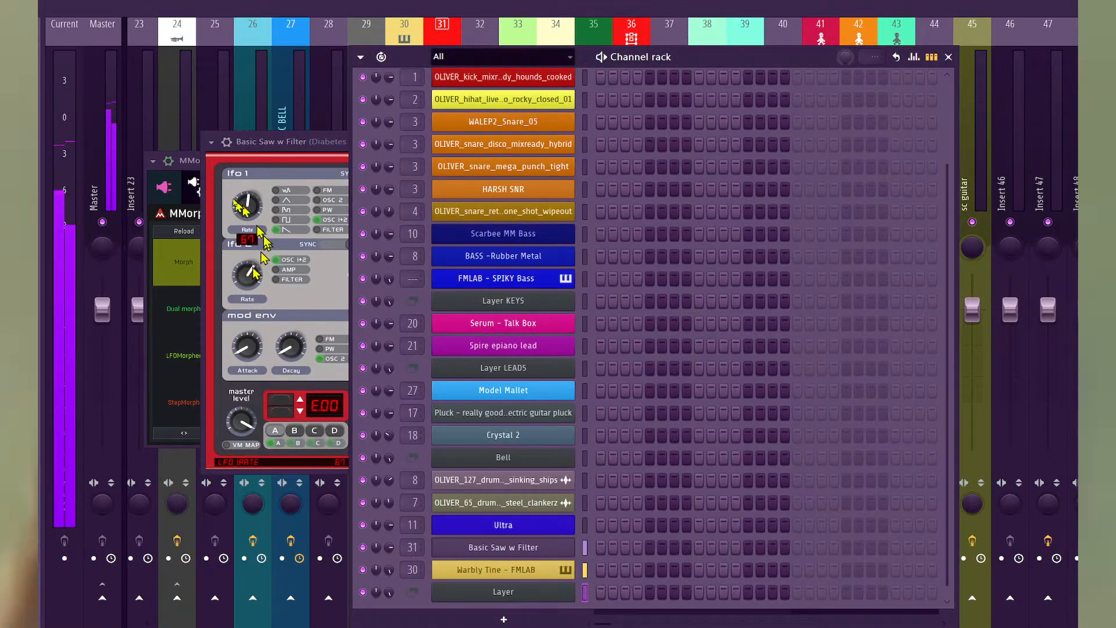
Shift MMorph's morph slider from A towards B and nudge a low band in Fruity Parametric EQ 2 while auditioning.
click(190, 163)
drag(262, 289, 367, 289)
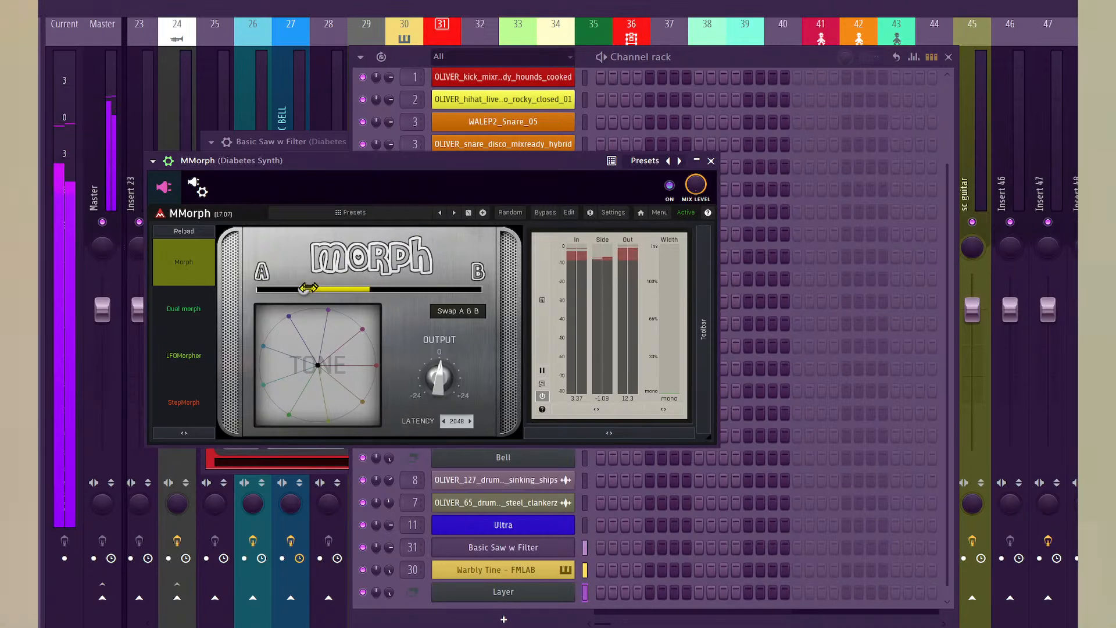
drag(308, 288, 452, 289)
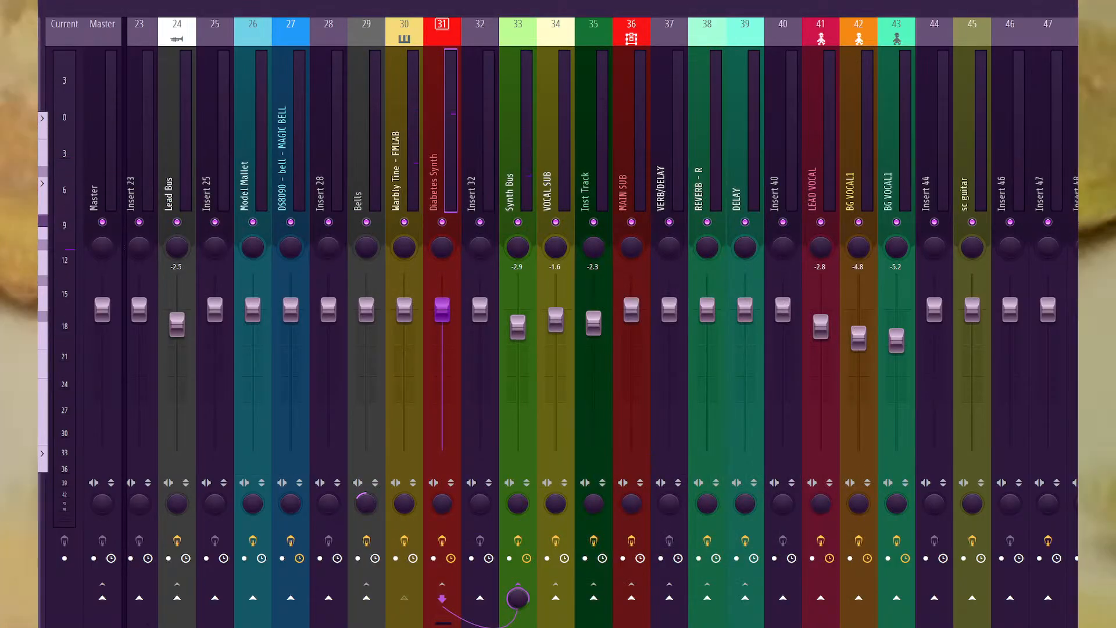
key(space)
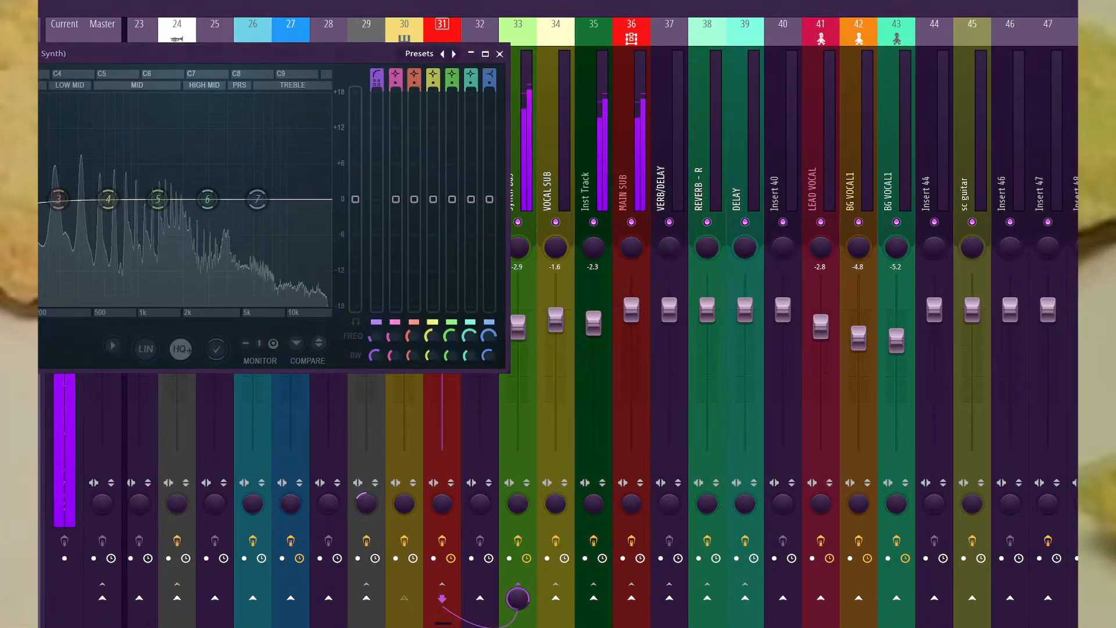
mouse_move(40, 199)
mouse_down()
mouse_move(184, 199)
mouse_move(38, 200)
mouse_up()
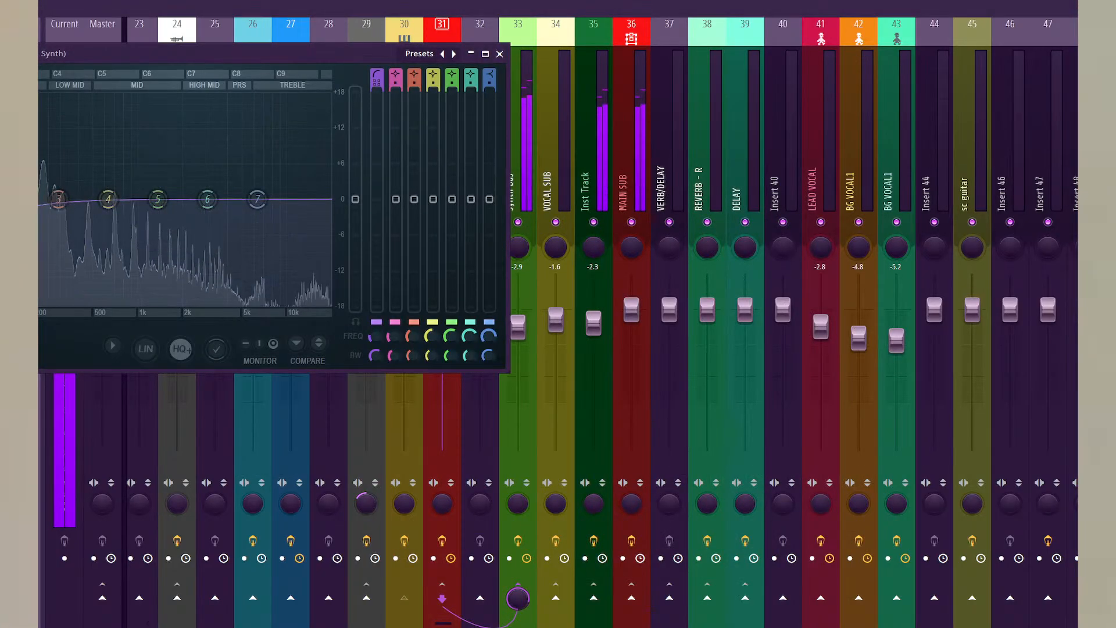
Try the Bright Poly preset on the Diabetes Synth channel and audition it through the Layer channel.
key(F6)
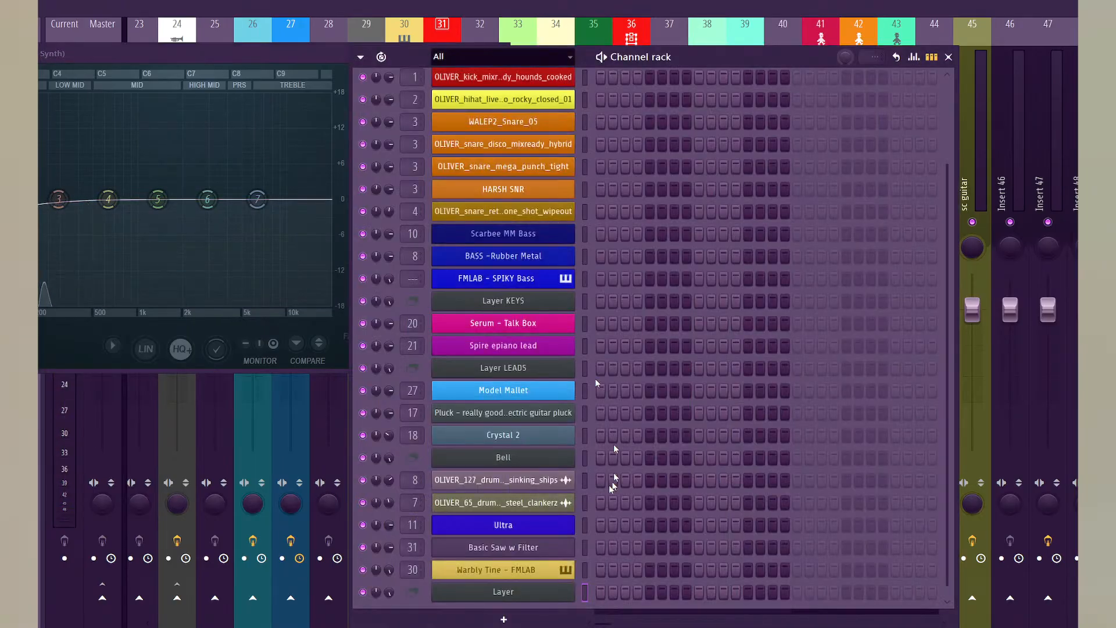
click(503, 547)
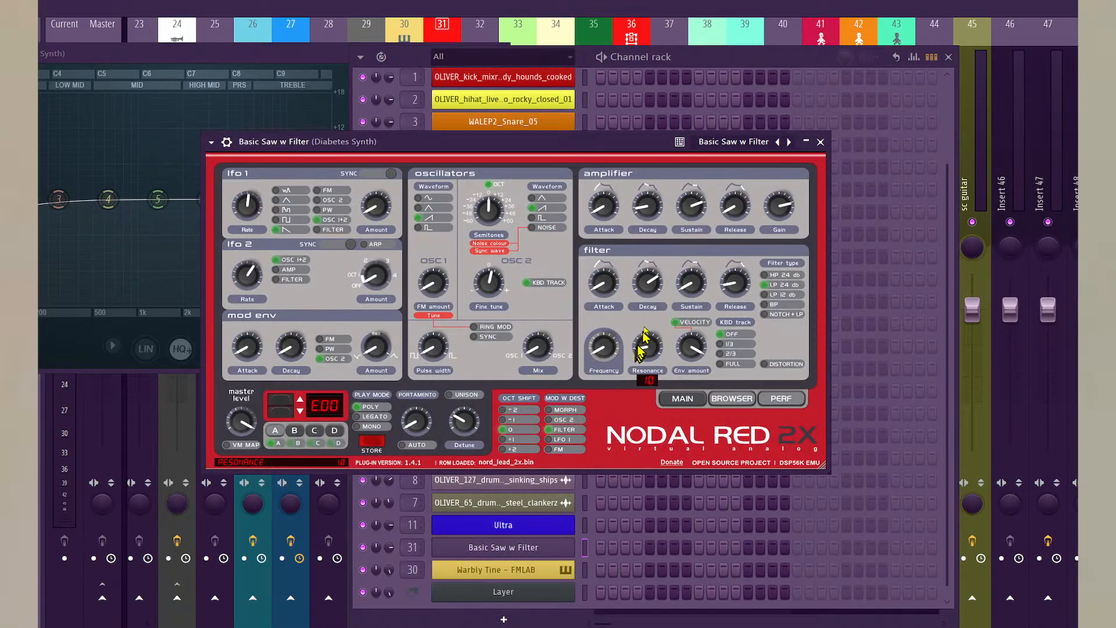
click(789, 143)
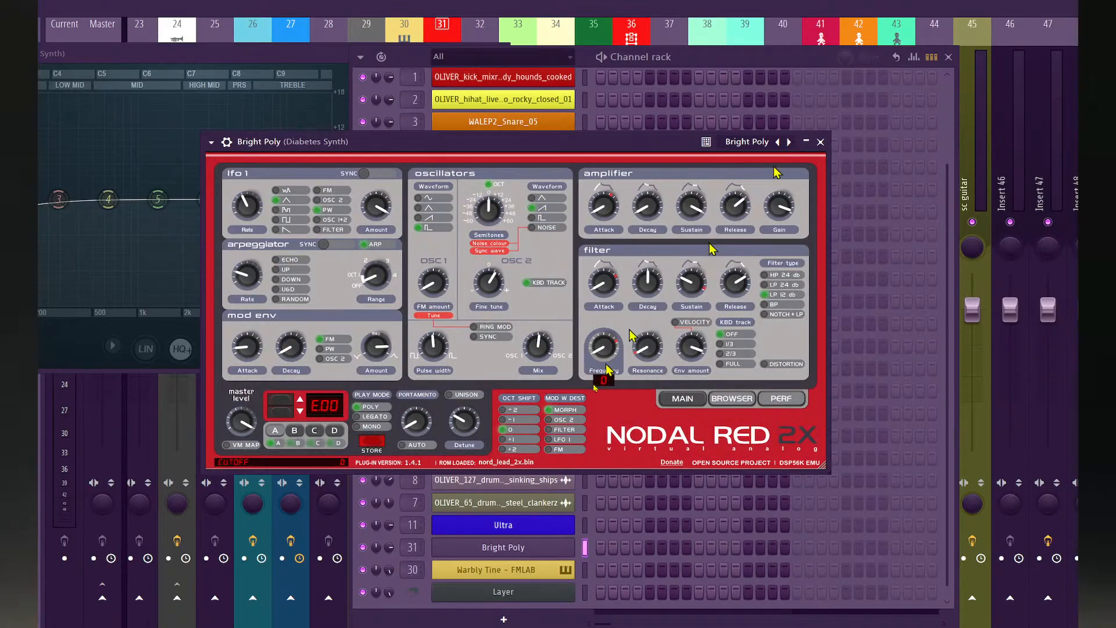
click(596, 593)
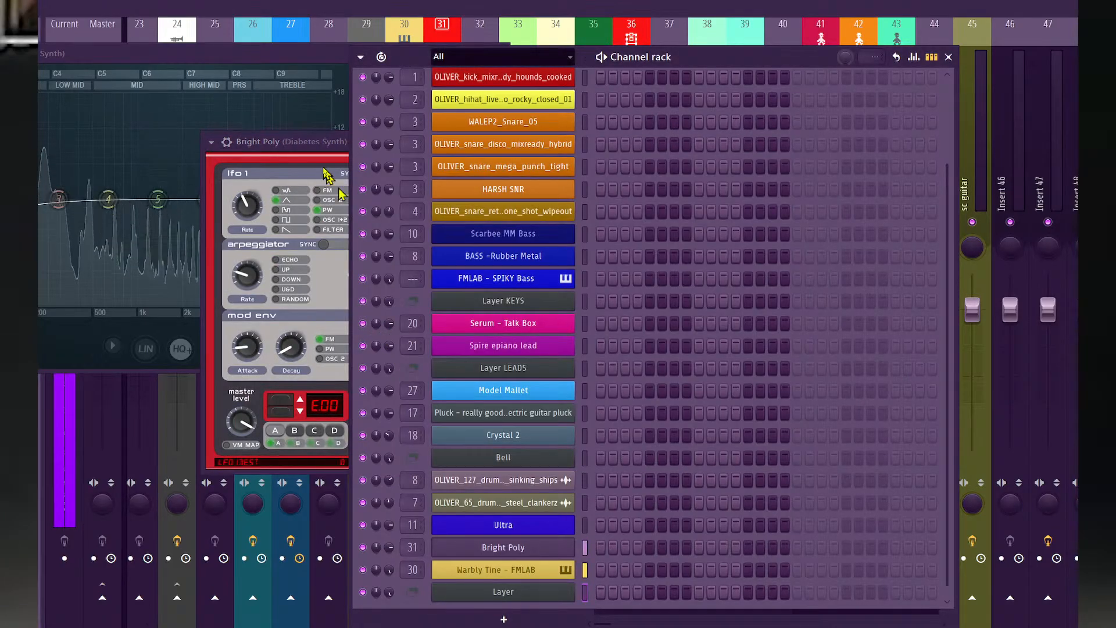
Try the Classic Stab 2 preset on the Diabetes Synth channel and audition it through the Layer channel and its mixer track.
click(324, 170)
click(789, 143)
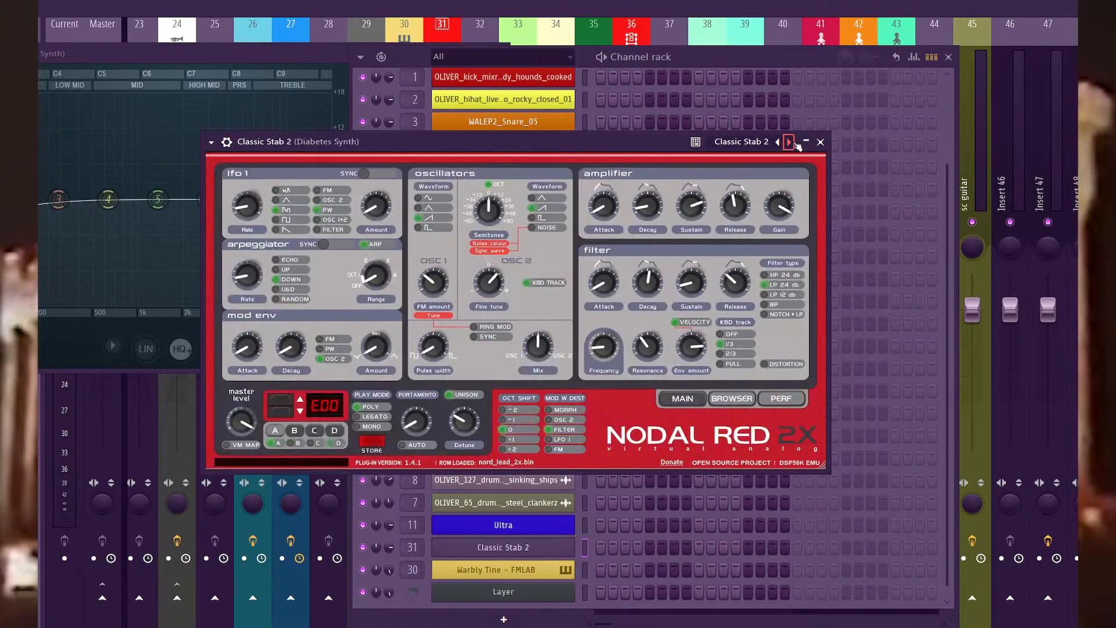
click(598, 591)
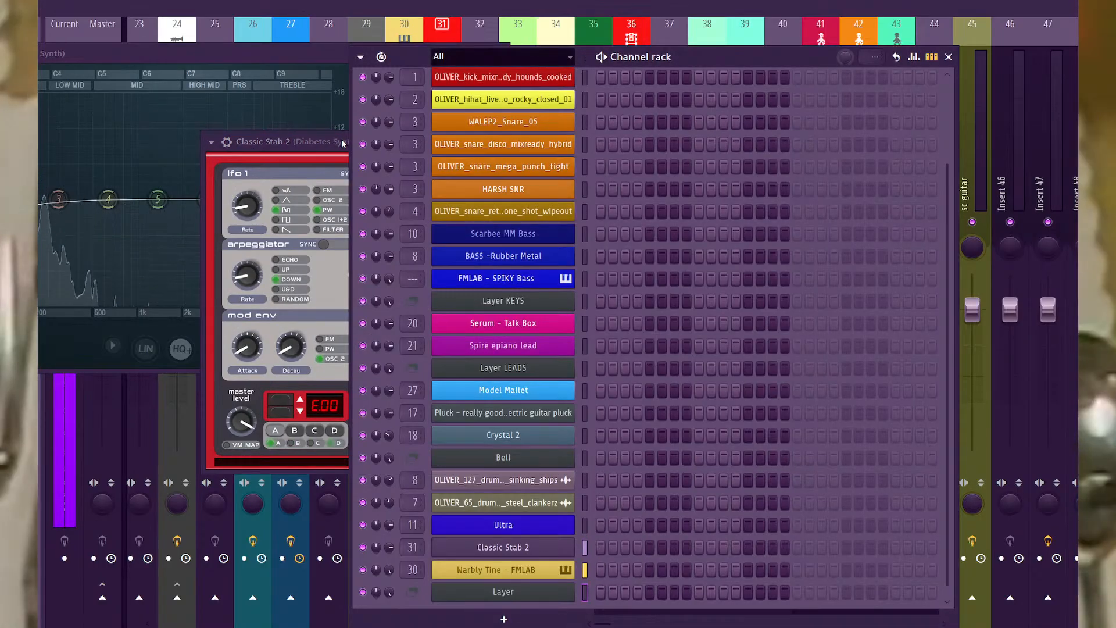
click(333, 164)
key(F9)
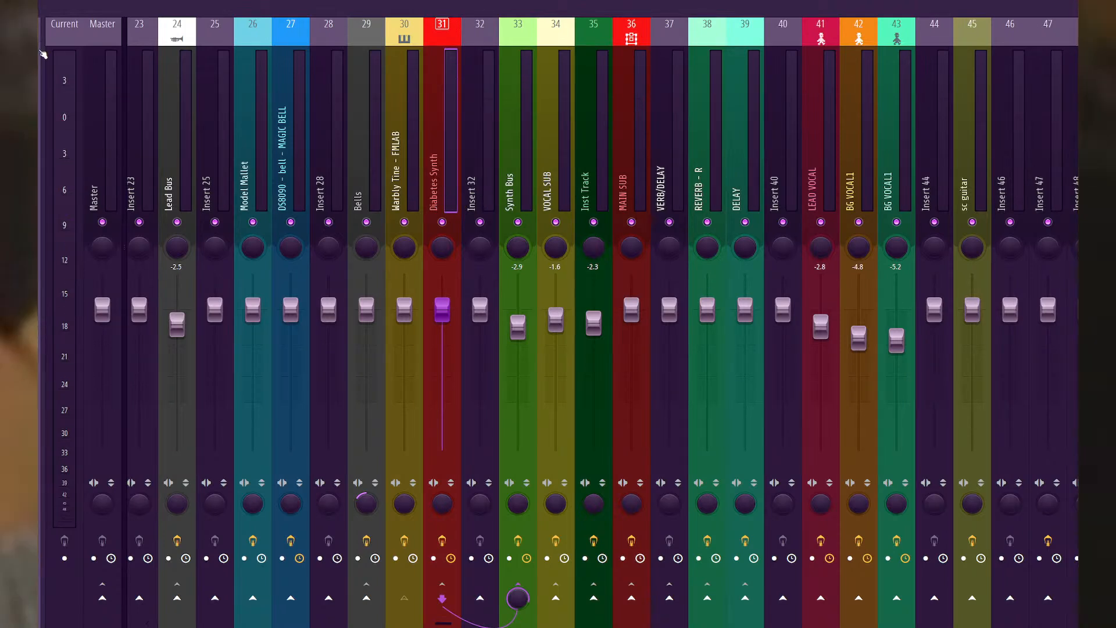
key(F6)
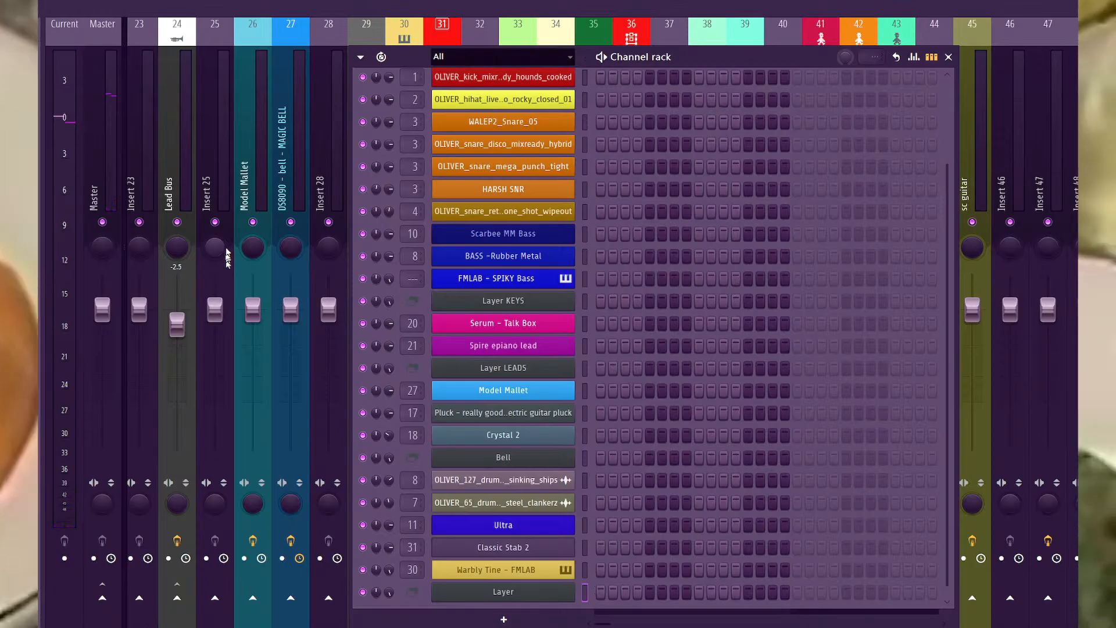
key(F6)
key(F6)
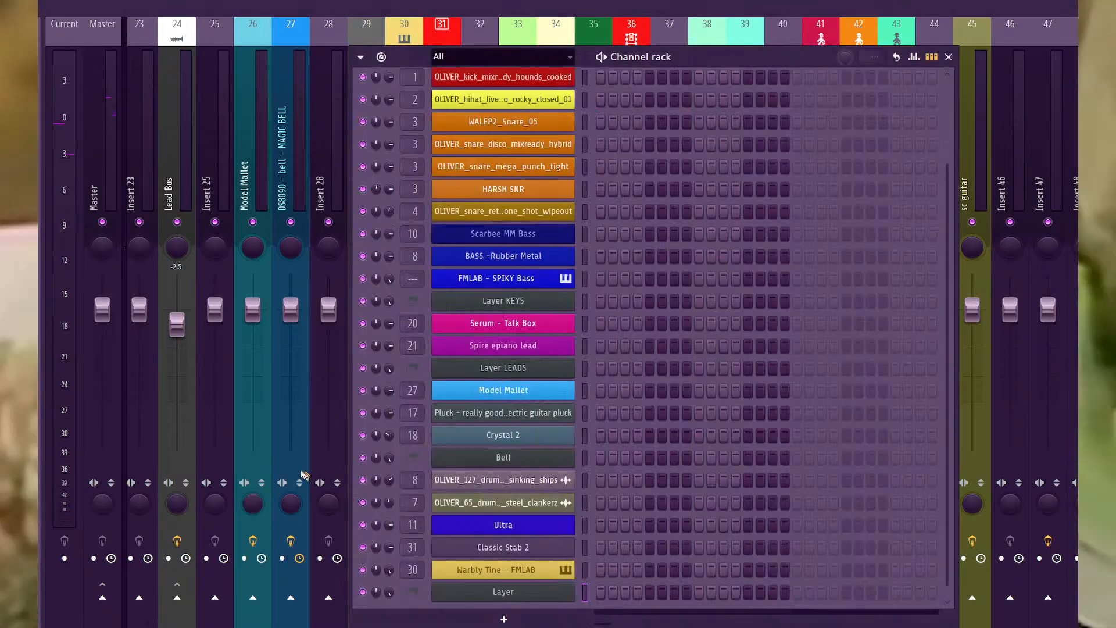
Load the Classic Stab 3 preset in the Nodal Red 2X synth and reselect the Layer channel to audition it.
click(552, 552)
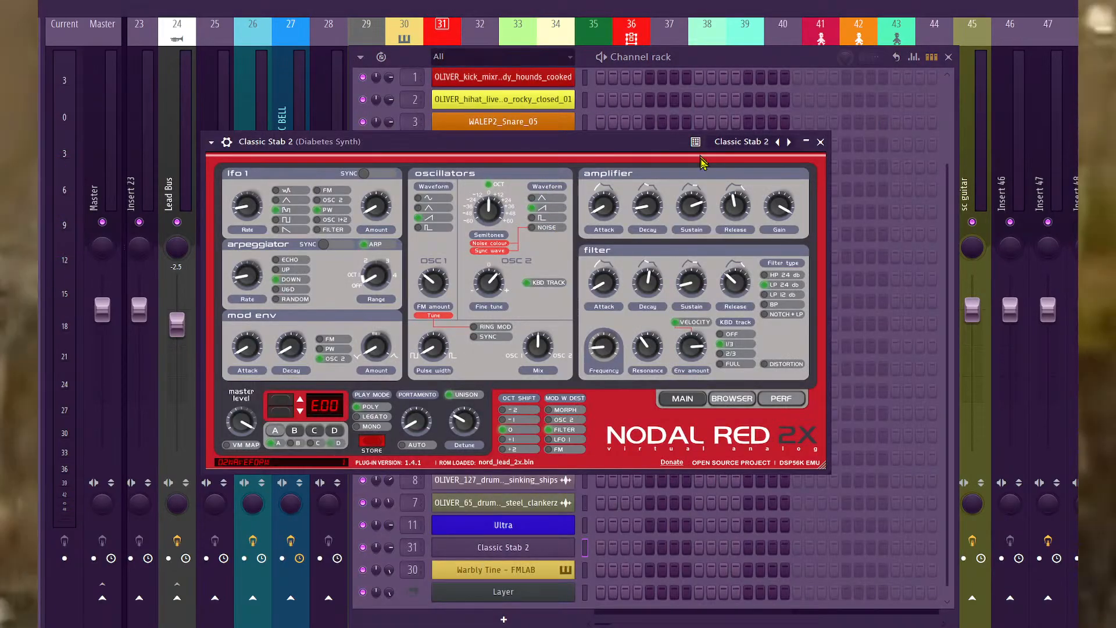
click(788, 142)
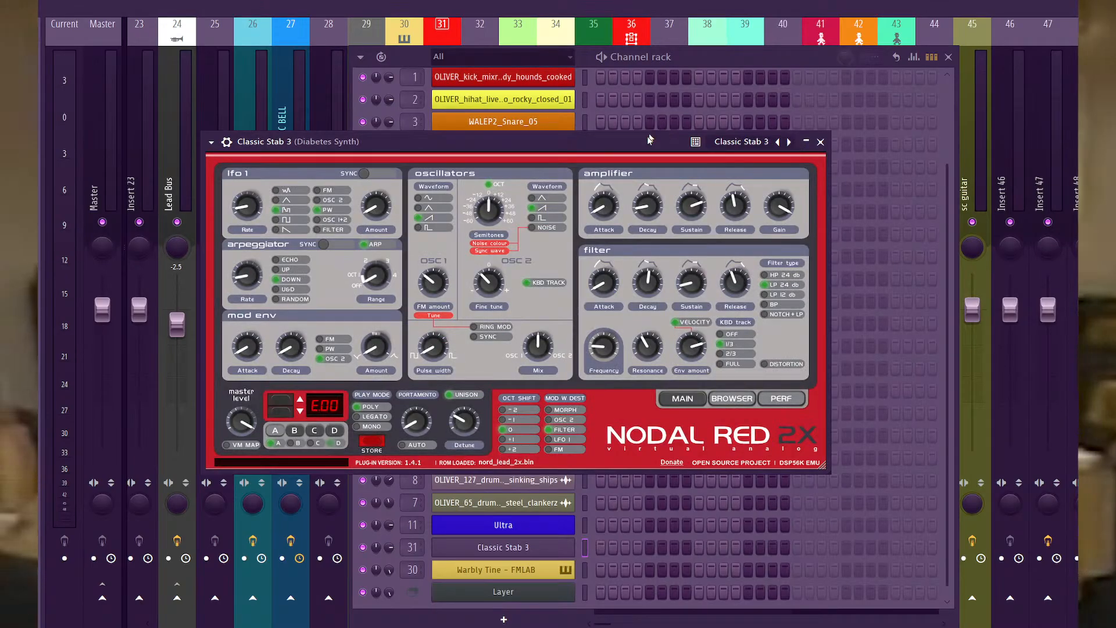
drag(649, 138, 655, 142)
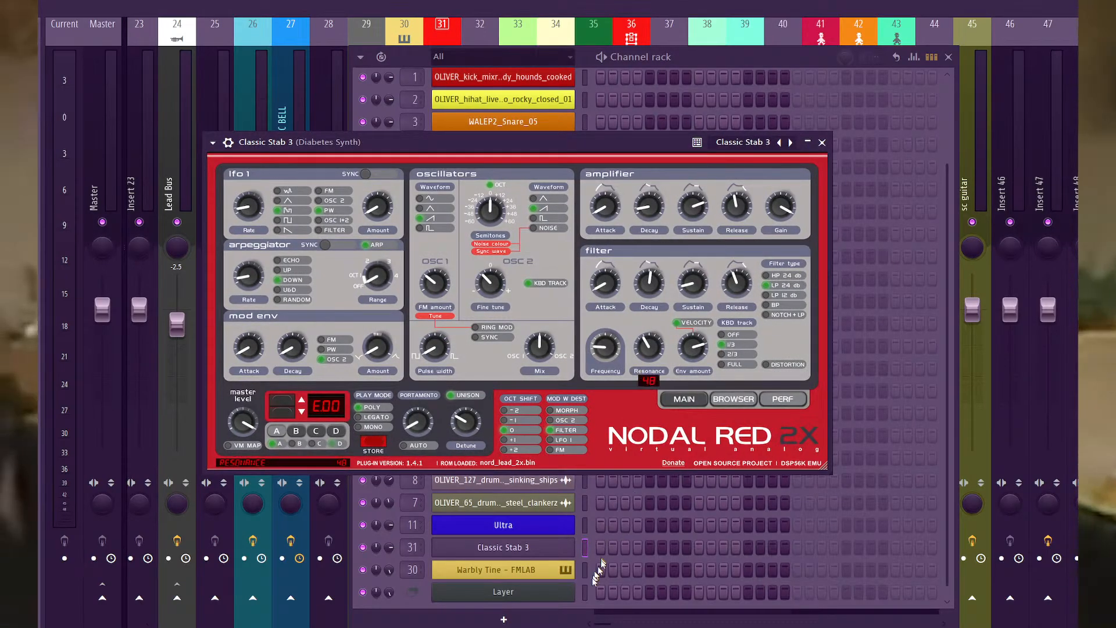
click(584, 606)
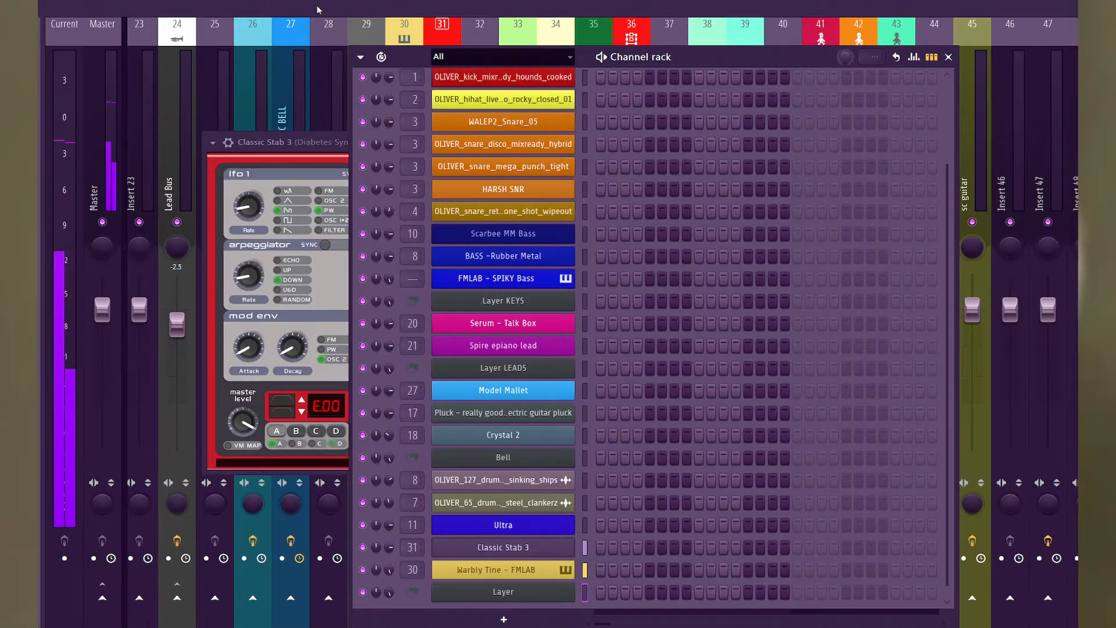
Try the Classic Stab EDITED preset in the Nodal Red 2X synth and select the Layer channel to audition it.
click(318, 141)
click(789, 142)
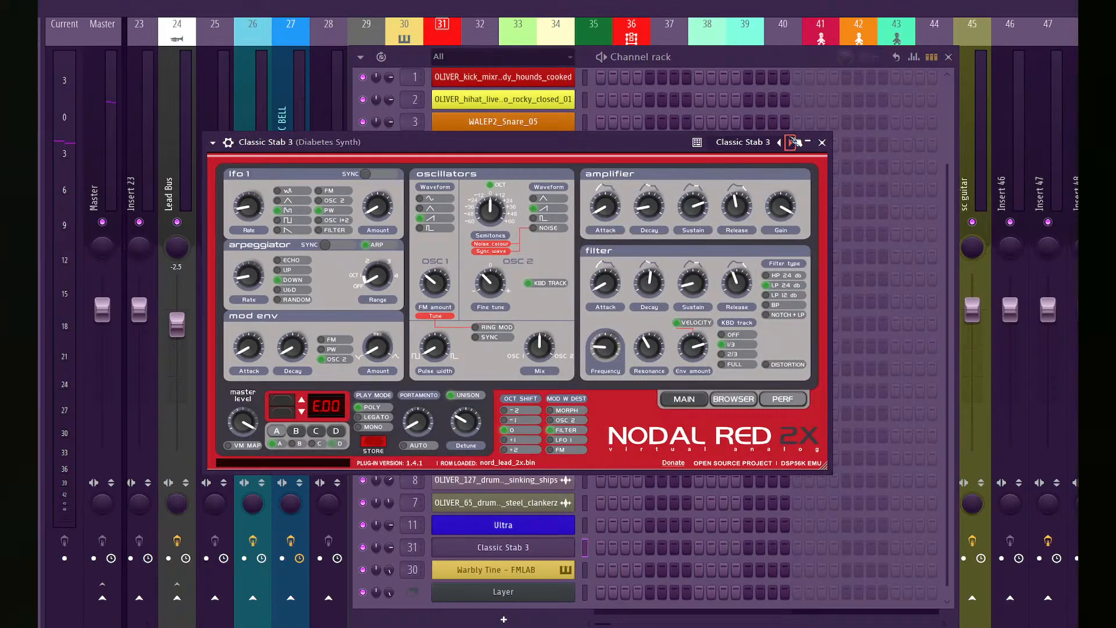
click(584, 591)
Try the Classic Stab!!! preset in Nodal Red 2X, alter the oscillator 2 fine tune and audition it through the Layer channel.
click(308, 150)
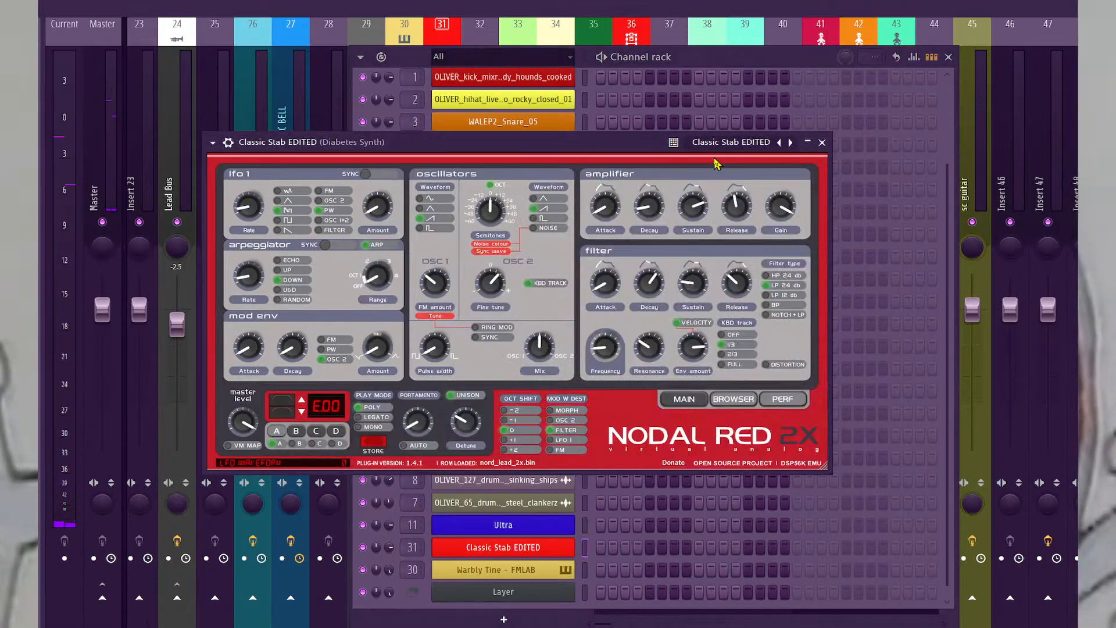
click(789, 142)
click(584, 591)
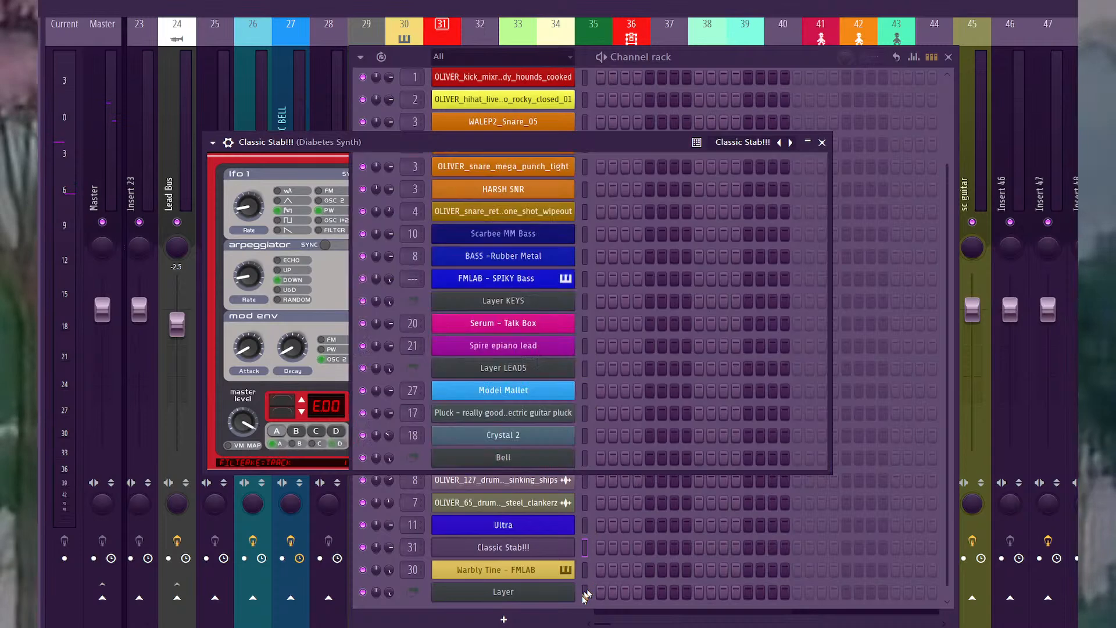
click(335, 150)
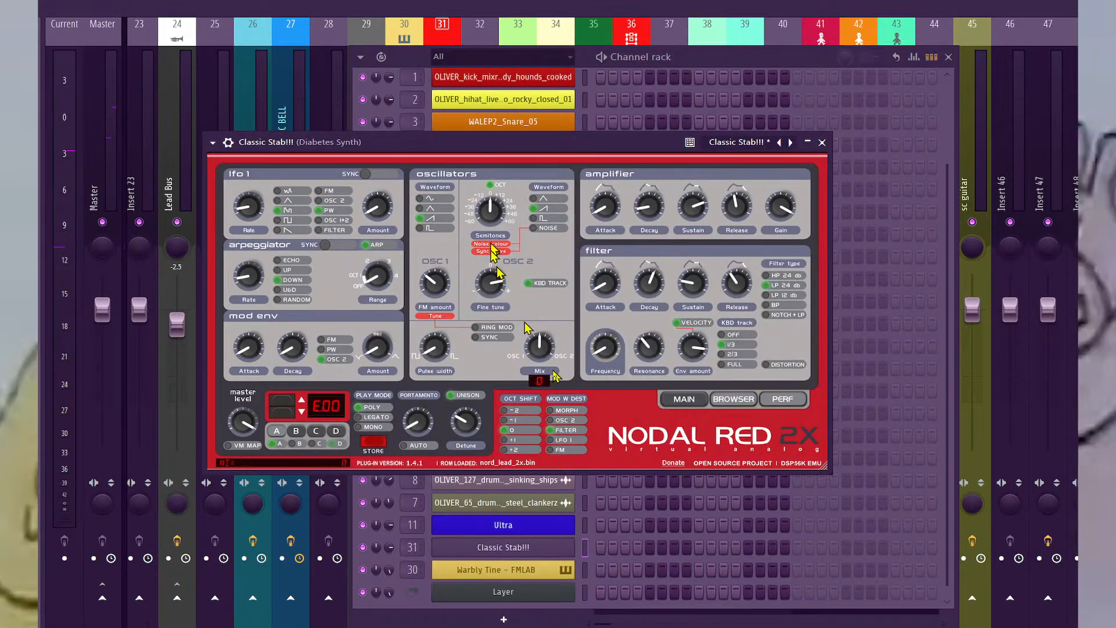
click(588, 592)
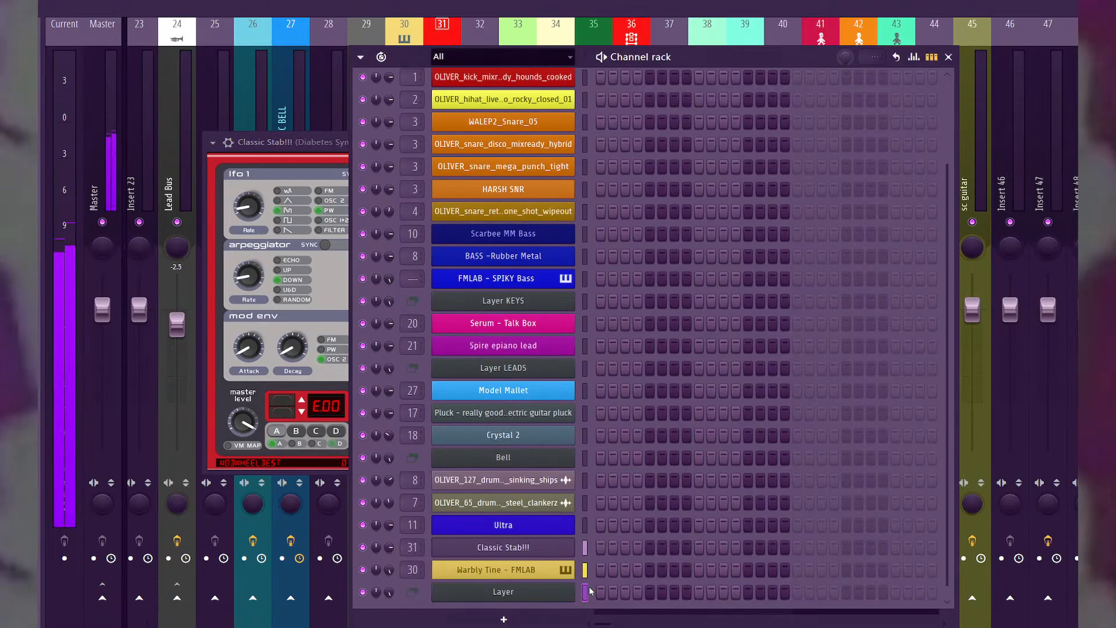
Readjust oscillator 2's fine tune and the filter controls in the Classic Stab!!! patch, and reselect the Layer channel for another audition.
click(331, 151)
drag(491, 287, 495, 295)
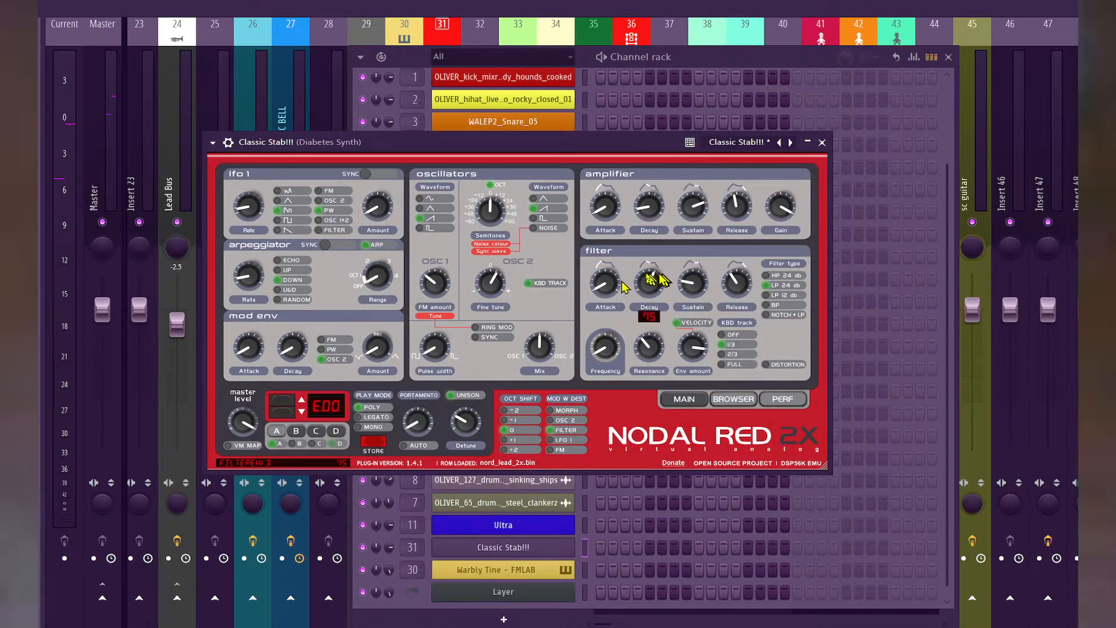
drag(702, 285, 695, 333)
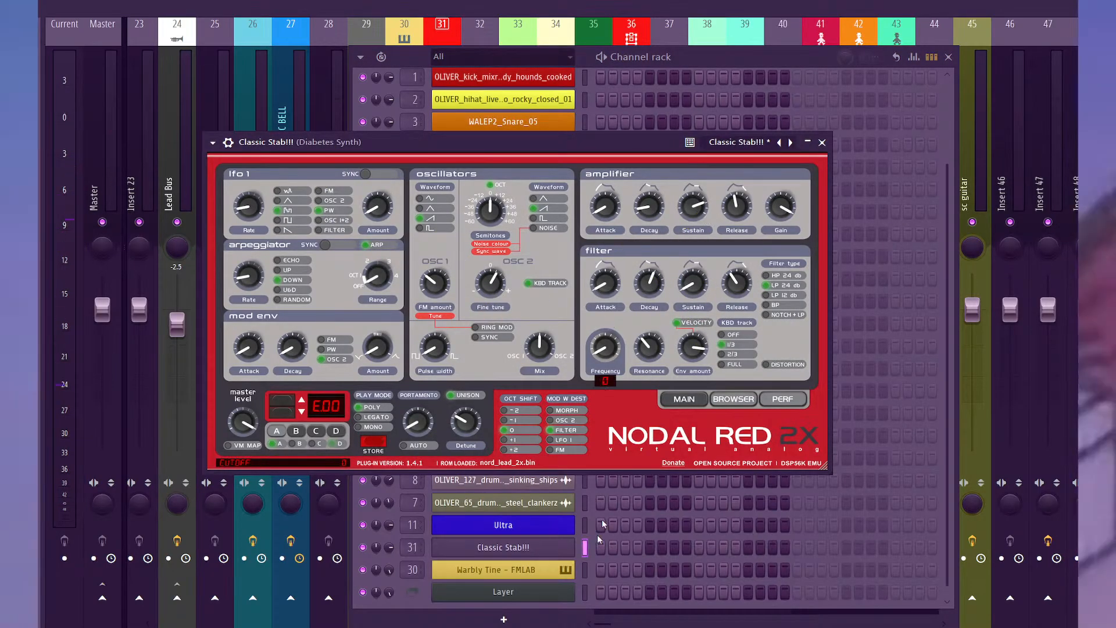
click(594, 572)
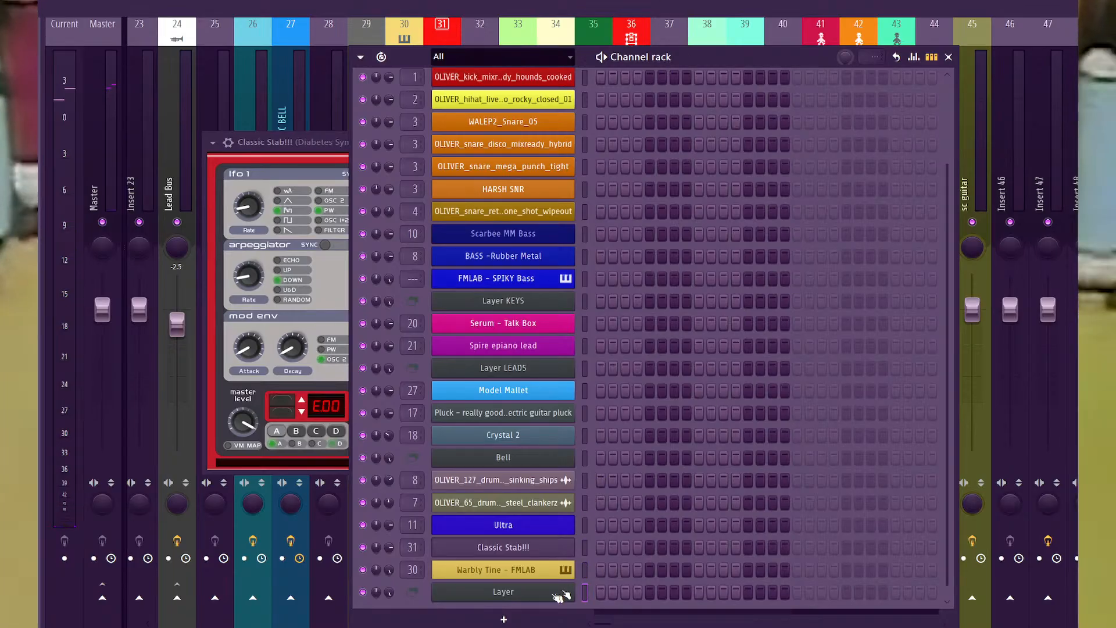
Load the Muted Tine 2 - FMLAB preset on the Warbly Tine channel.
click(534, 570)
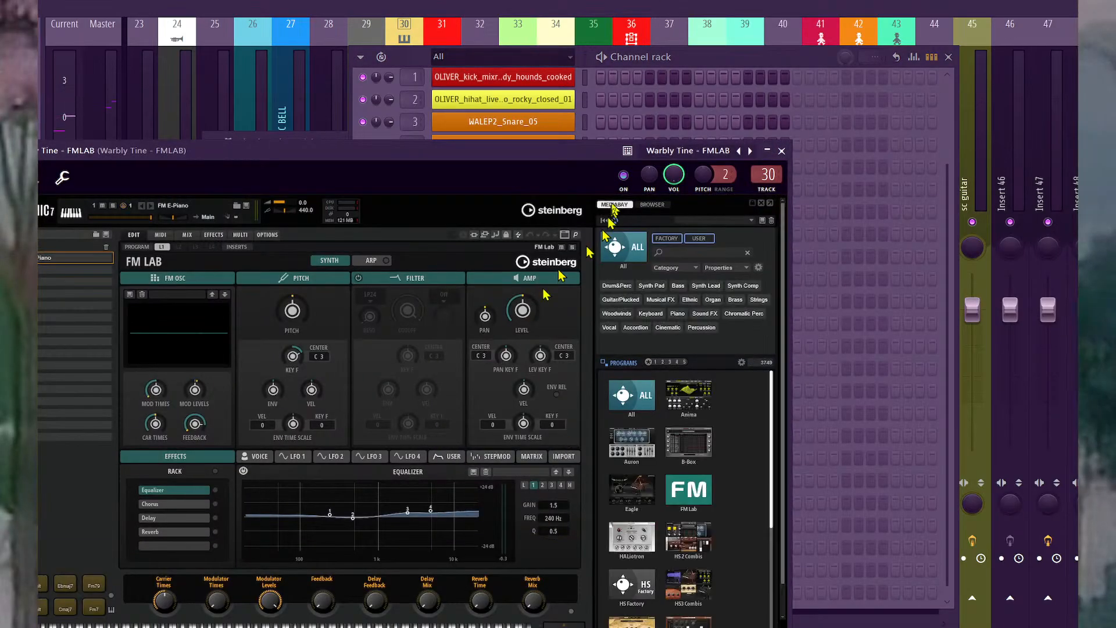
click(708, 154)
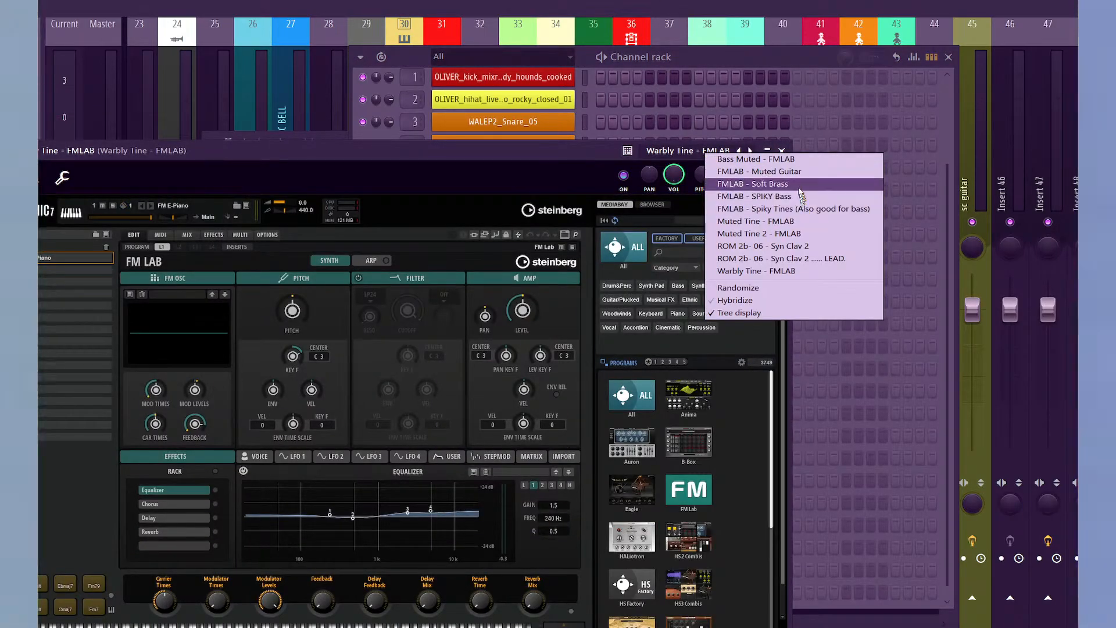
click(800, 235)
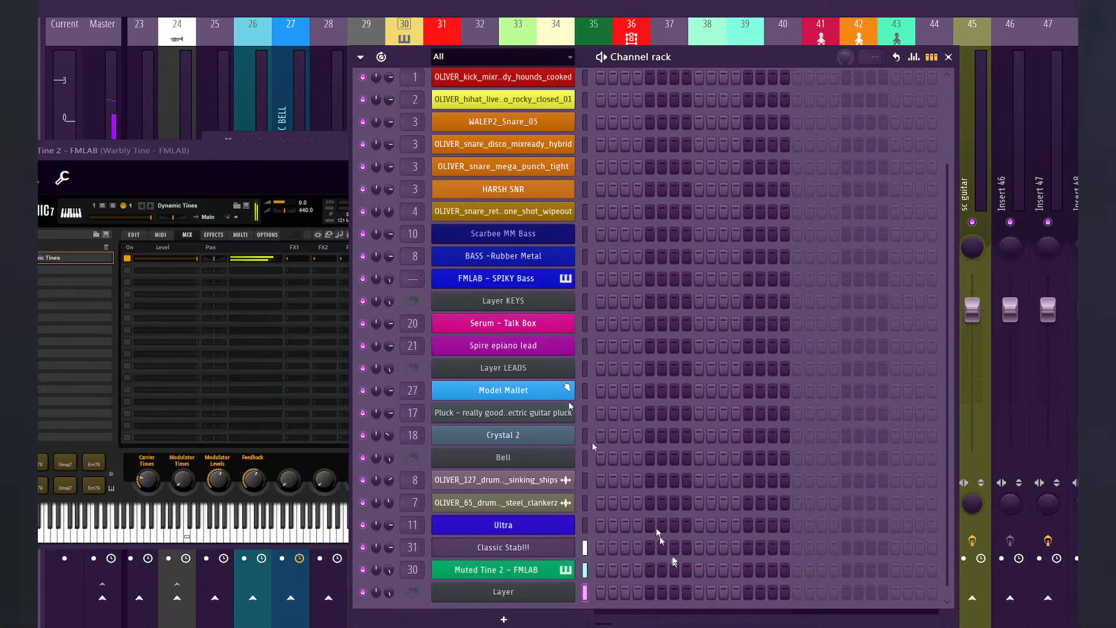
Open MMorph on the Diabetes Synth mixer track and move its morph slider from near B towards A while auditioning.
click(601, 7)
click(642, 179)
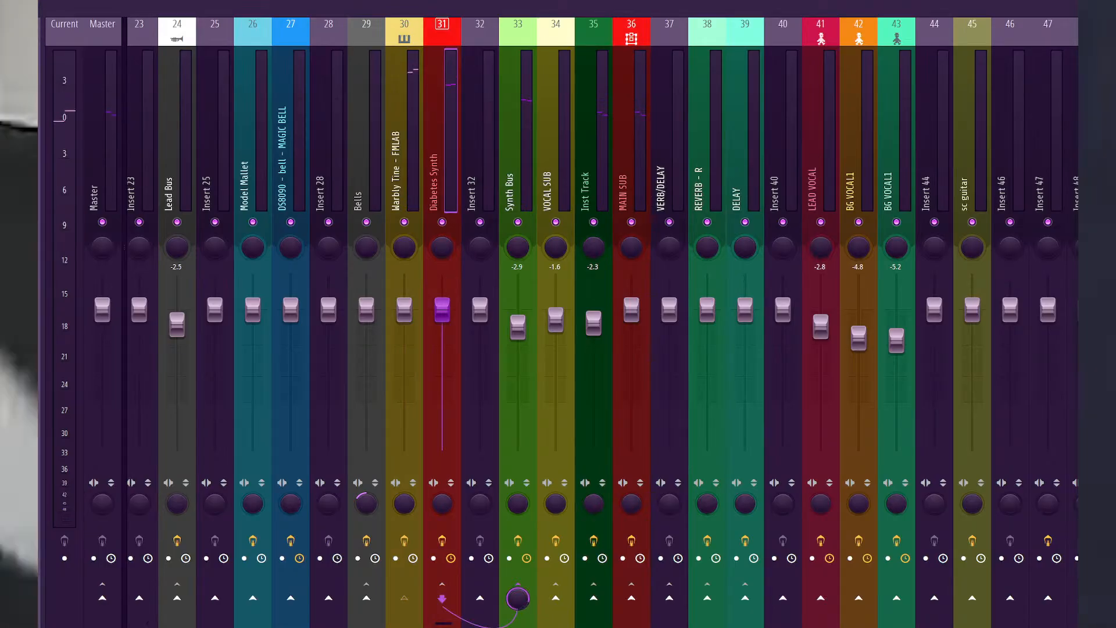
key(space)
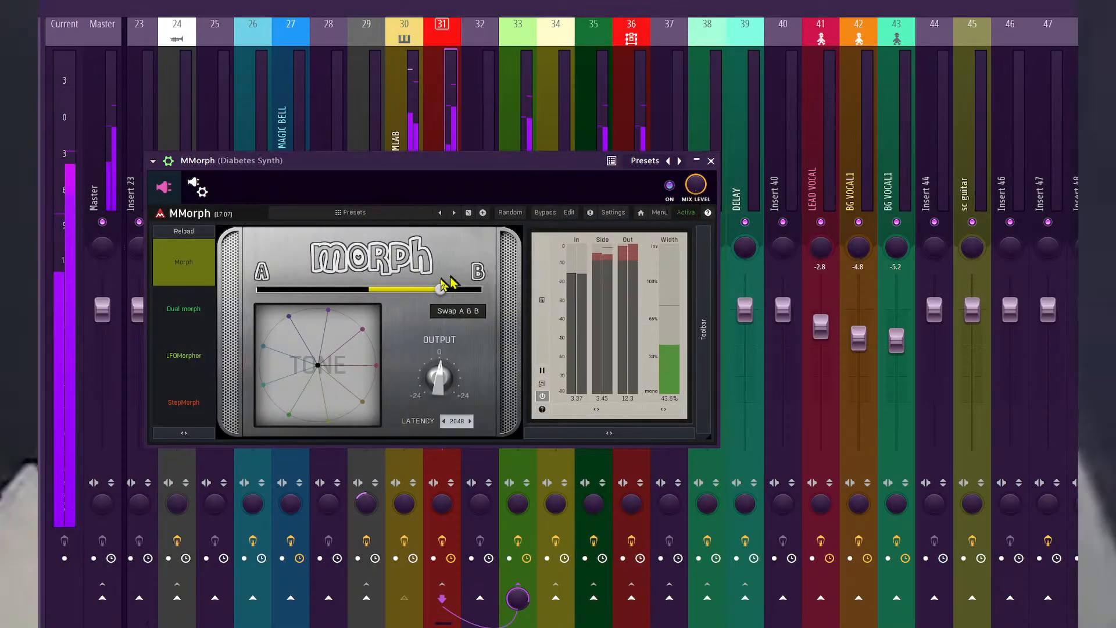
drag(446, 288, 330, 289)
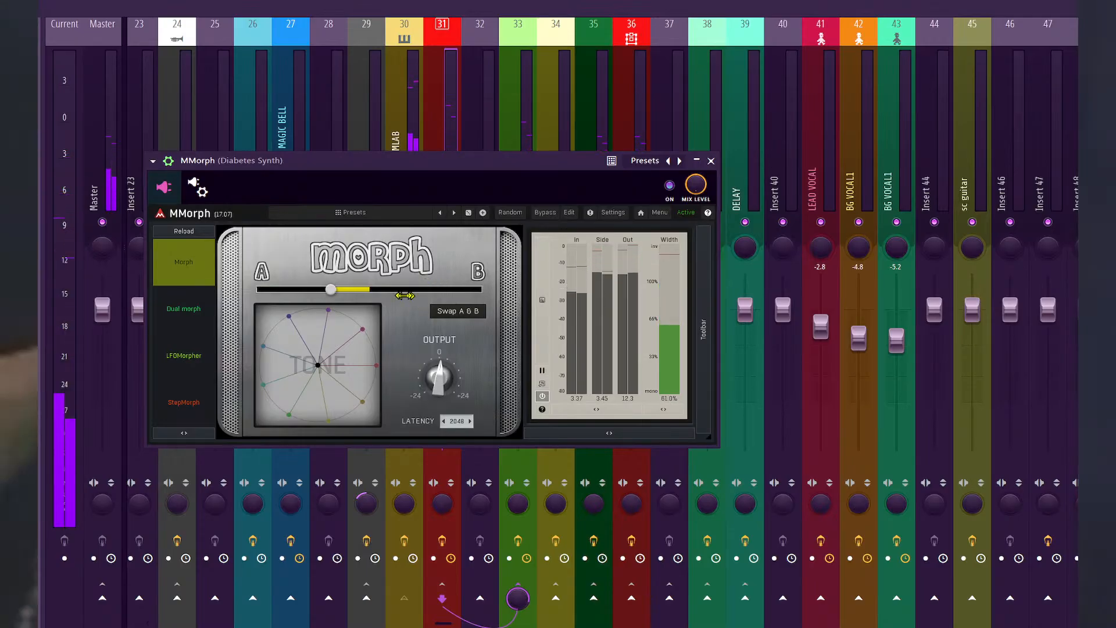
Try the Diabetes Synth preset in Nodal Red 2X in place of Classic Stab!!! and select the Layer channel to audition it.
key(F6)
click(501, 549)
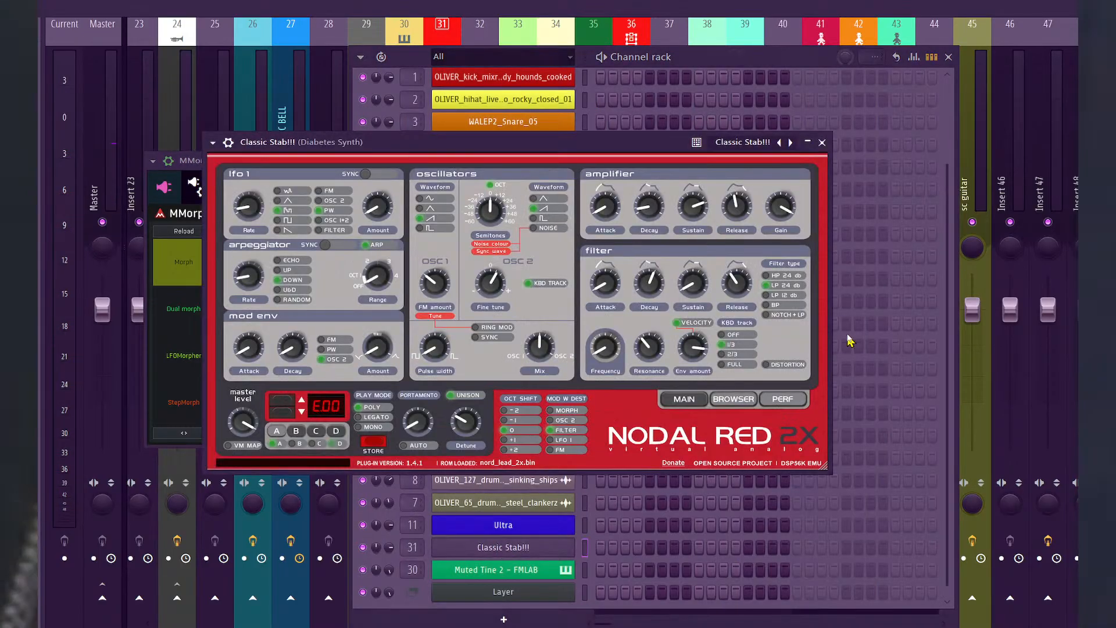
click(745, 143)
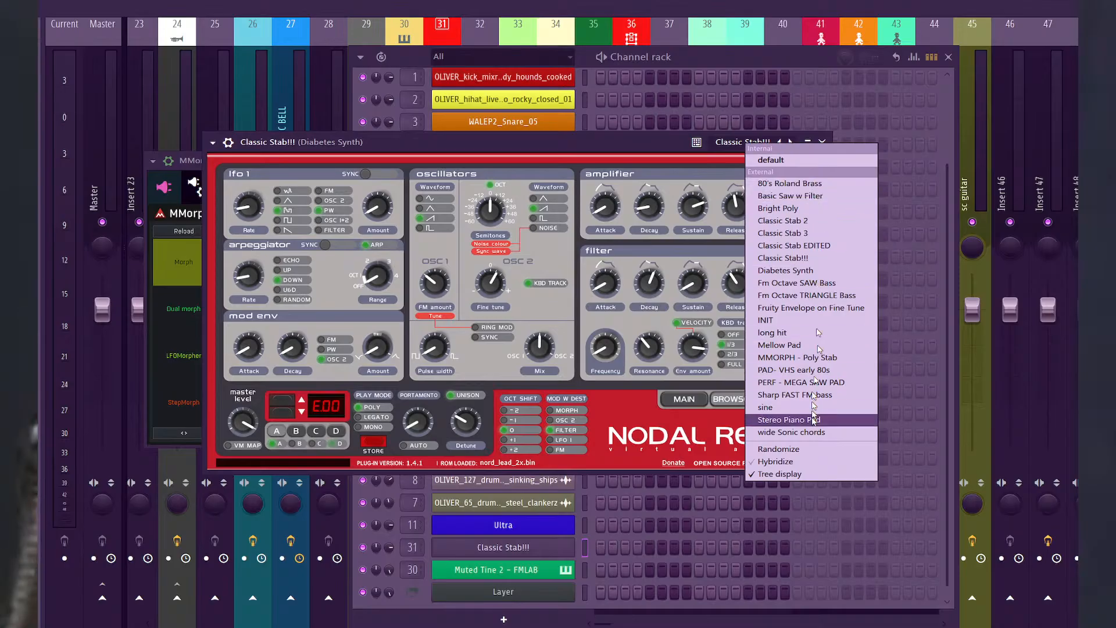
click(786, 271)
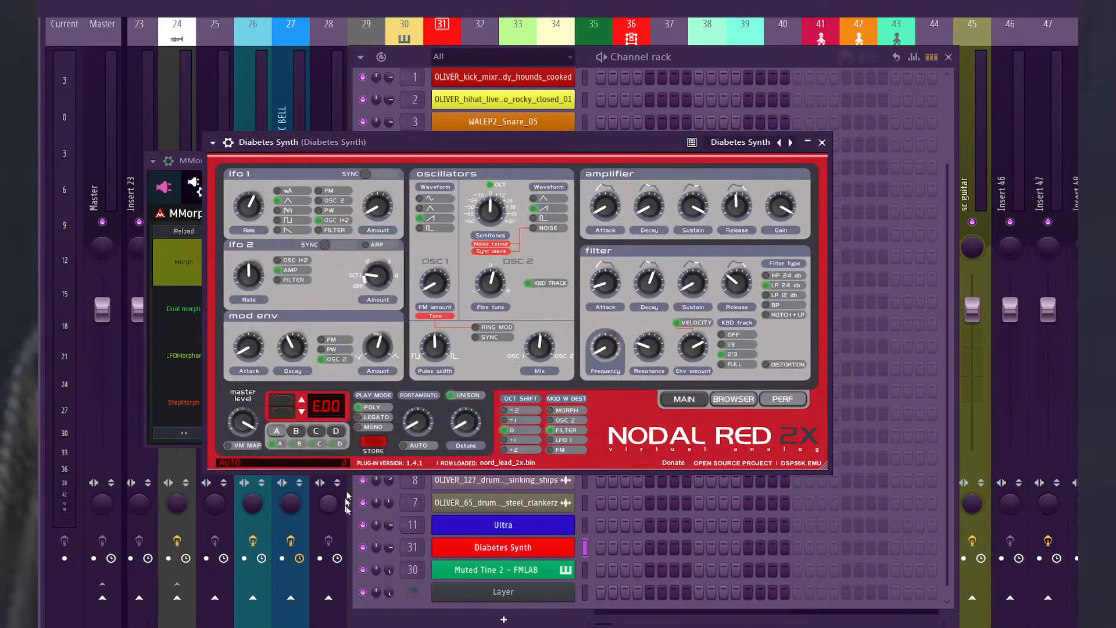
click(586, 591)
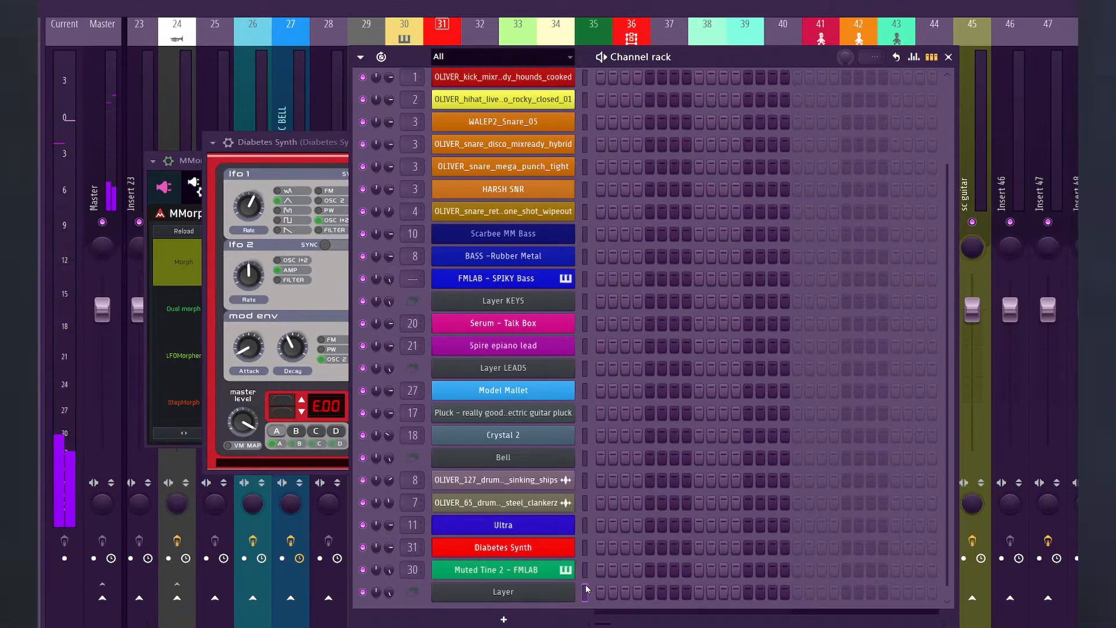
Audition the layered sound through the Diabetes Synth track's effects and close the Leveler and MMorph windows.
click(37, 64)
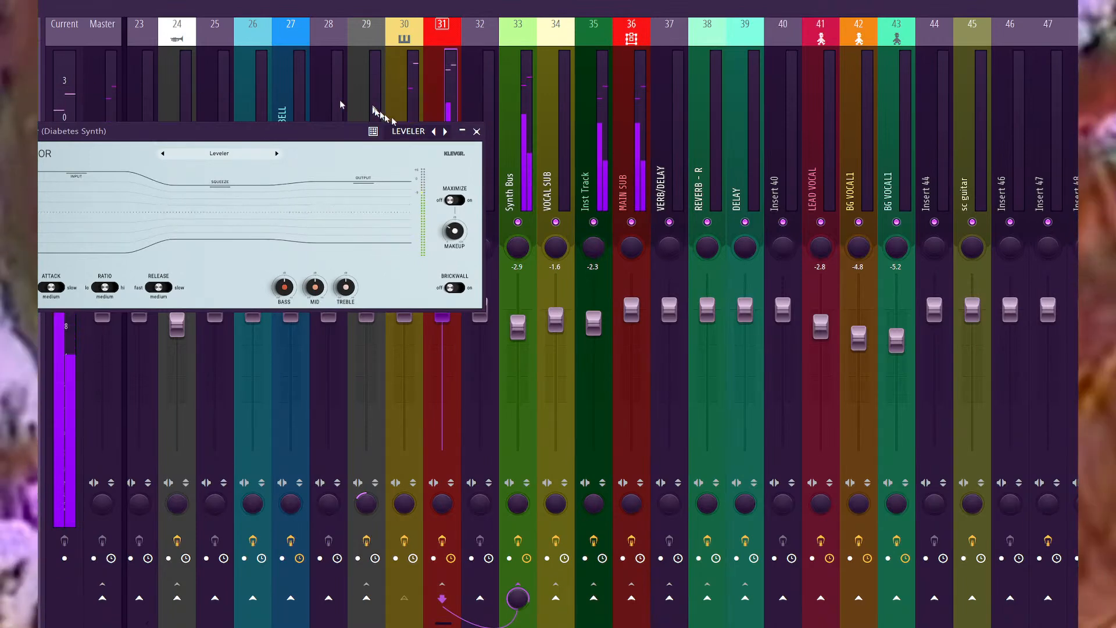
click(477, 131)
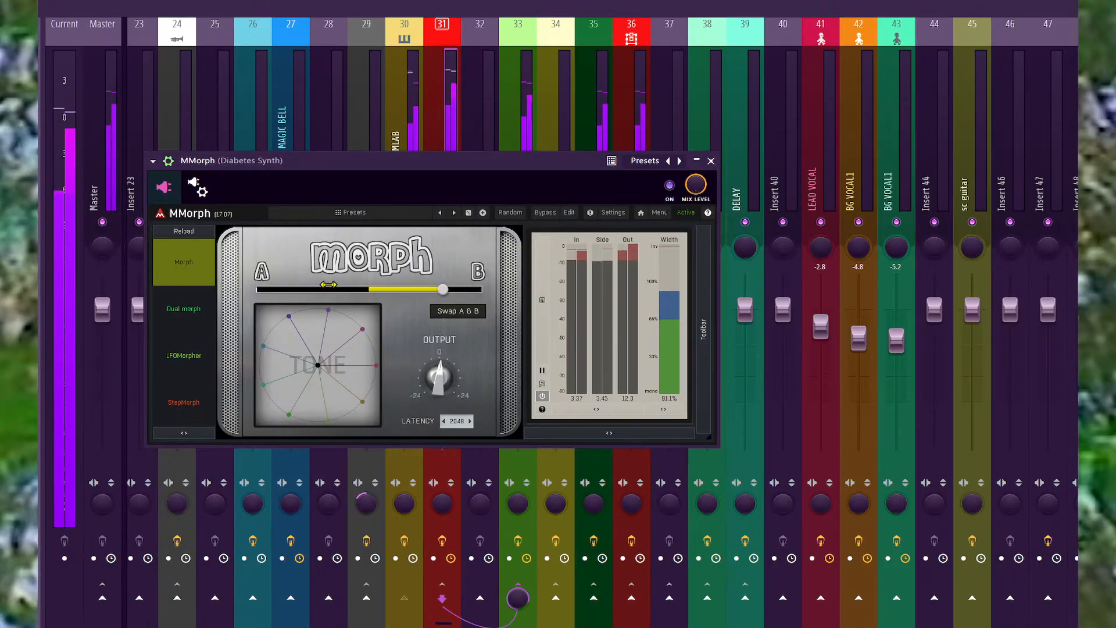
key(Escape)
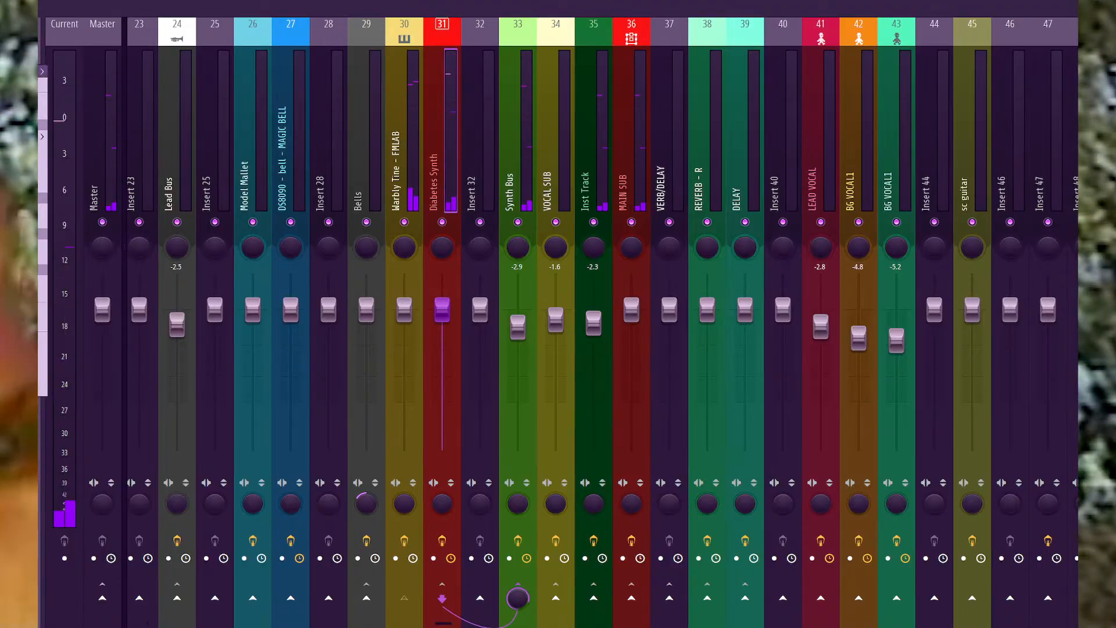
Replace the Diabetes Synth channel's instrument with Keyscape and load the LA Custom C7 Grand Piano patch.
key(F6)
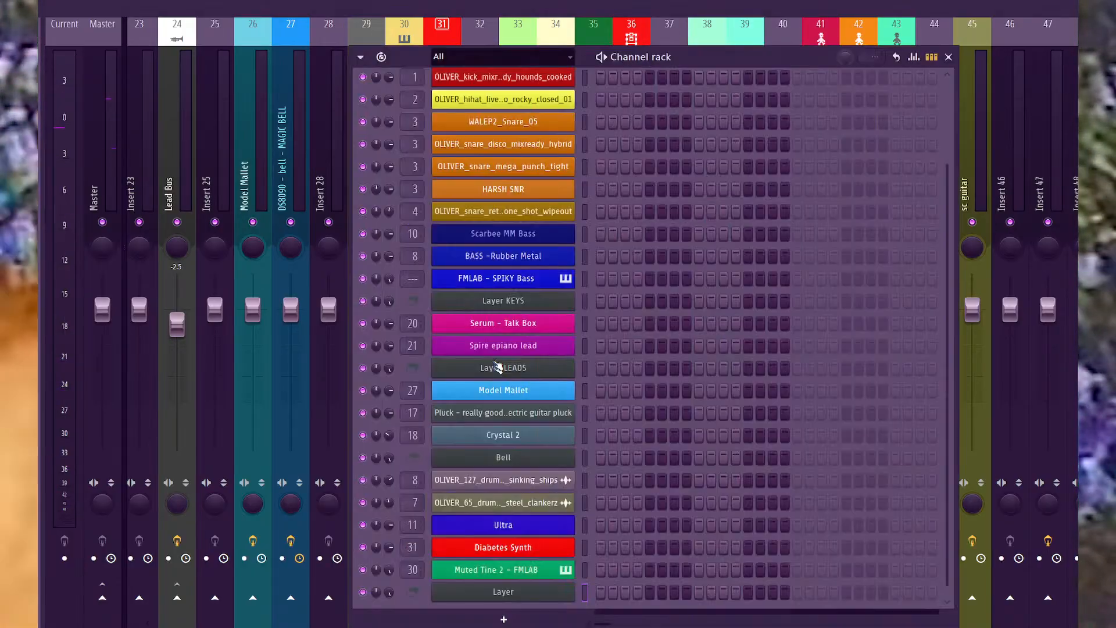
right_click(526, 549)
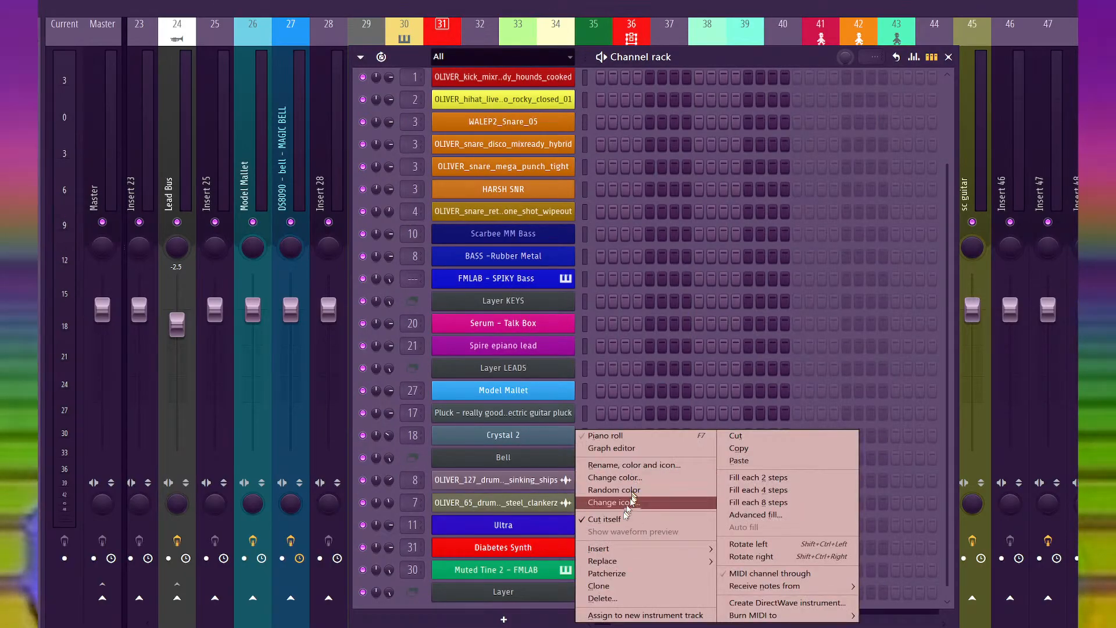
mouse_move(627, 562)
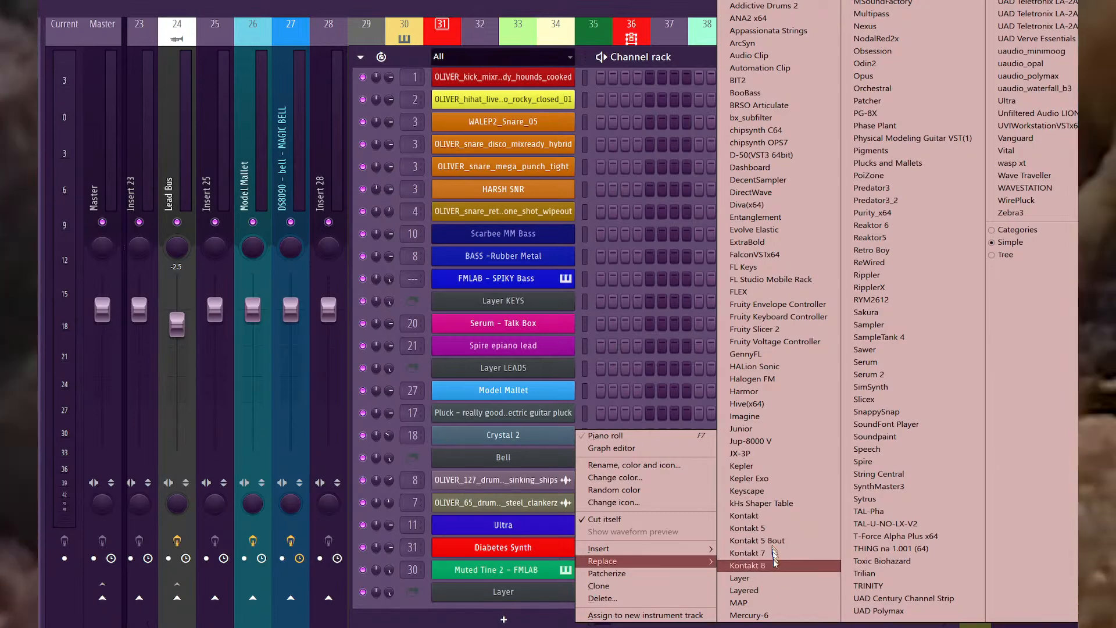
click(776, 490)
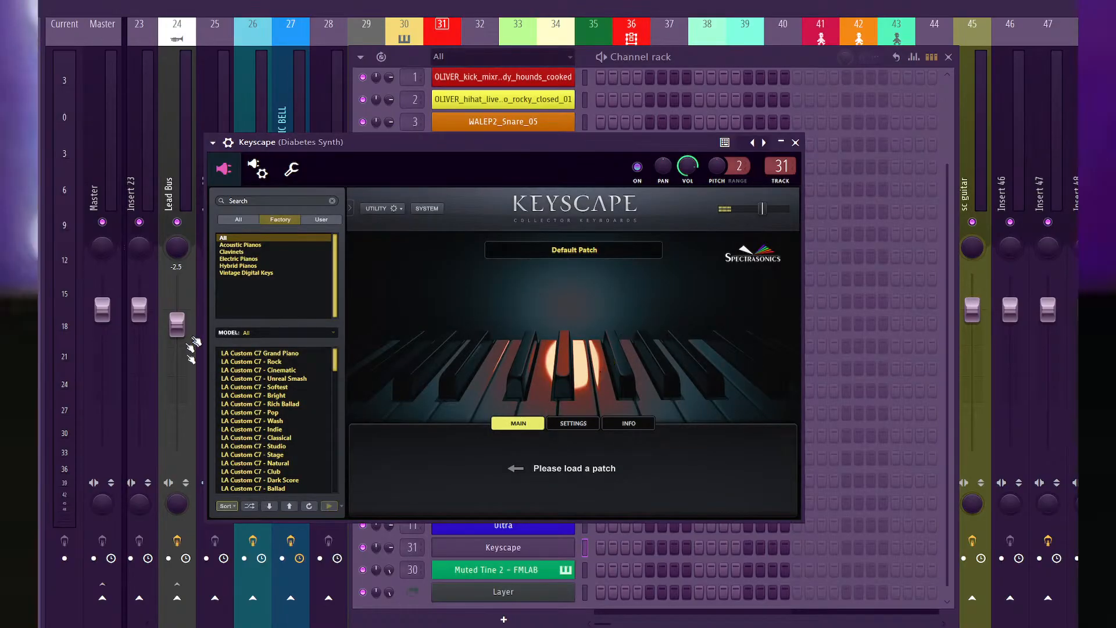
click(260, 353)
Look through the grand piano patch's equalizer, compressor and tweak settings in Keyscape.
click(490, 423)
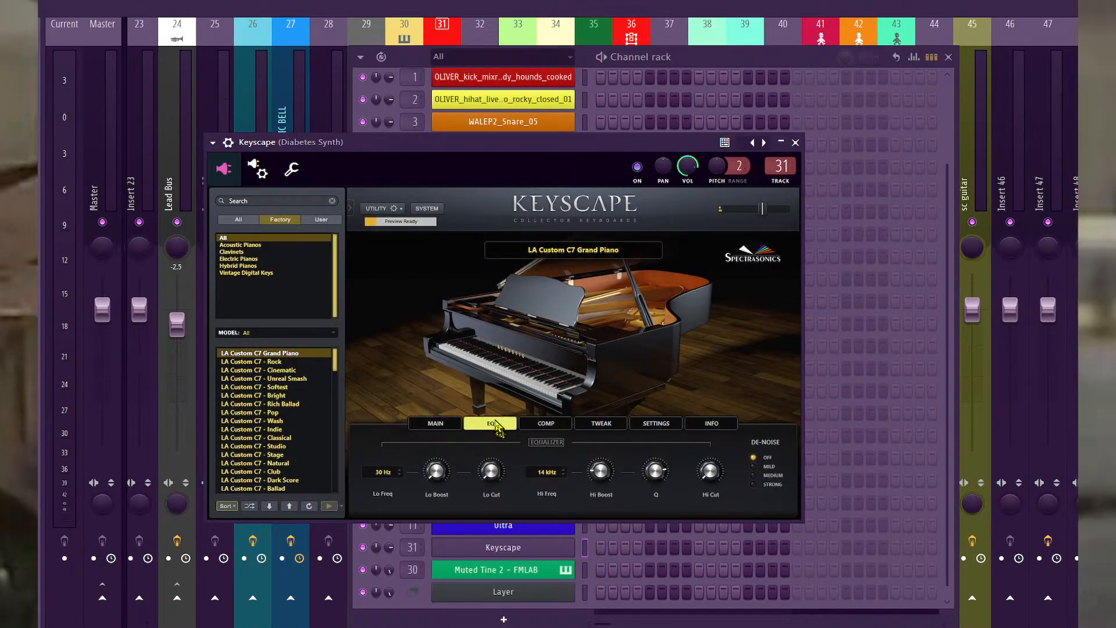
click(549, 426)
click(602, 424)
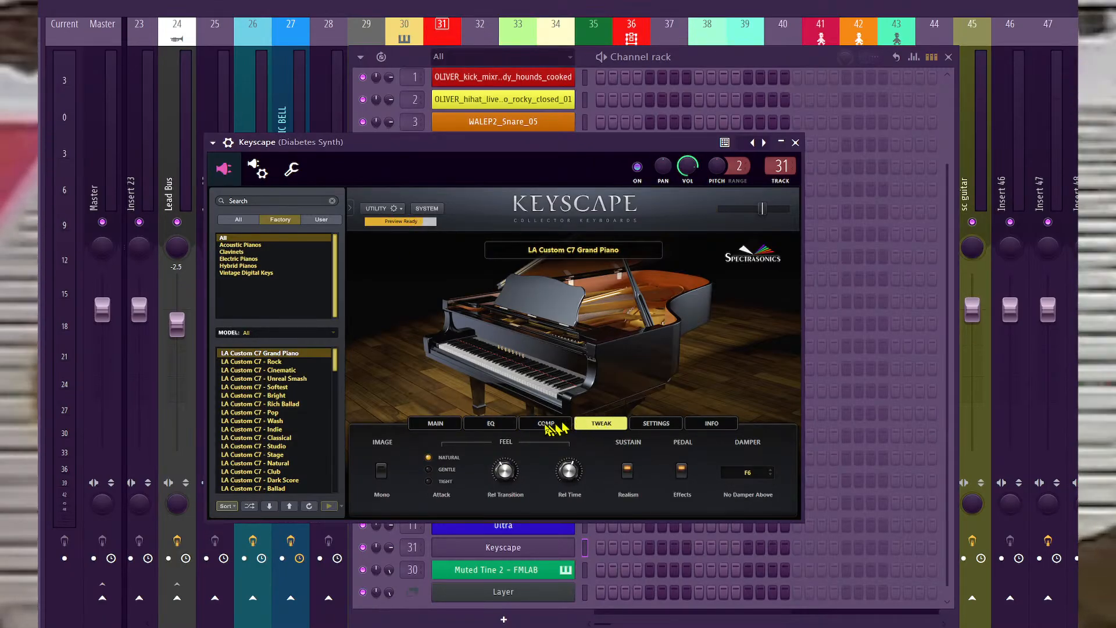
click(526, 423)
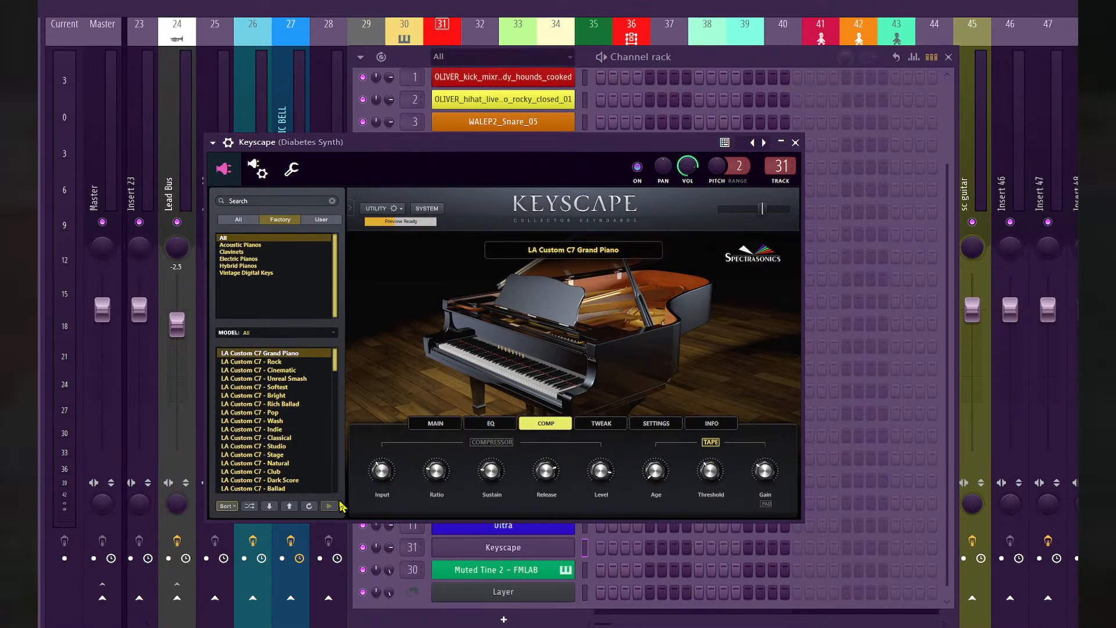
click(510, 426)
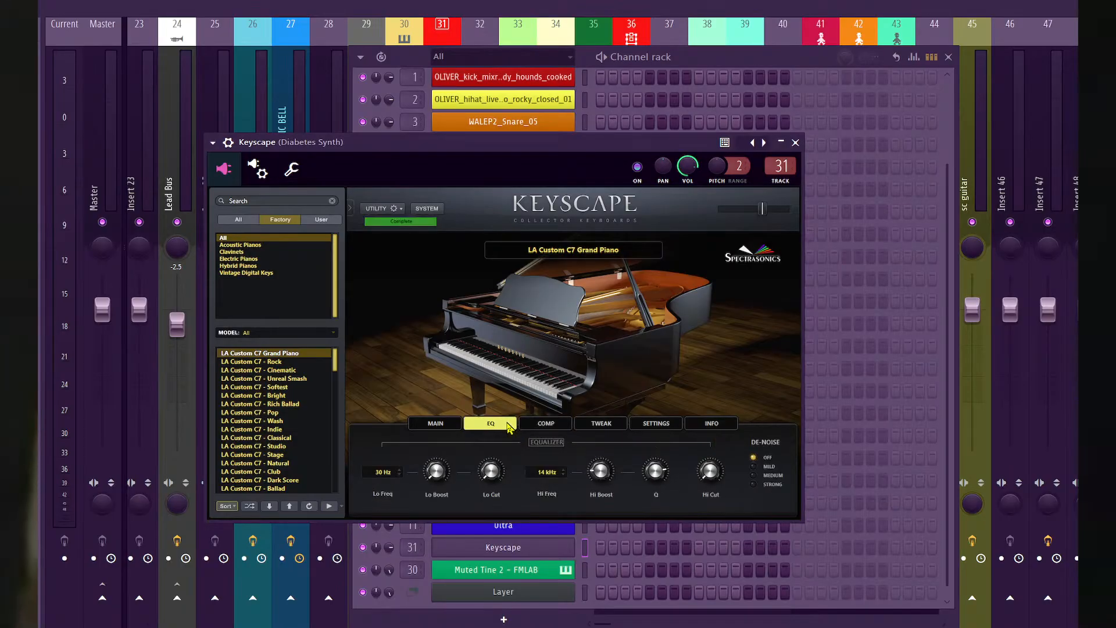
Audition the Layer channel through MMorph, sweep the morph slider from A to the centre, and swap A and B.
click(590, 594)
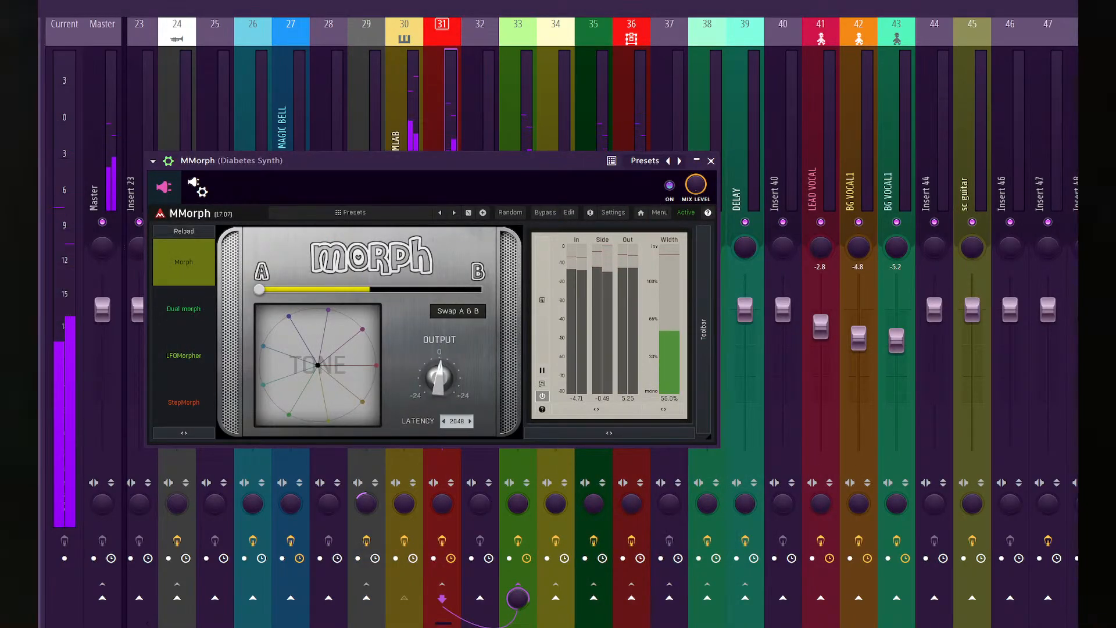
drag(257, 289, 350, 290)
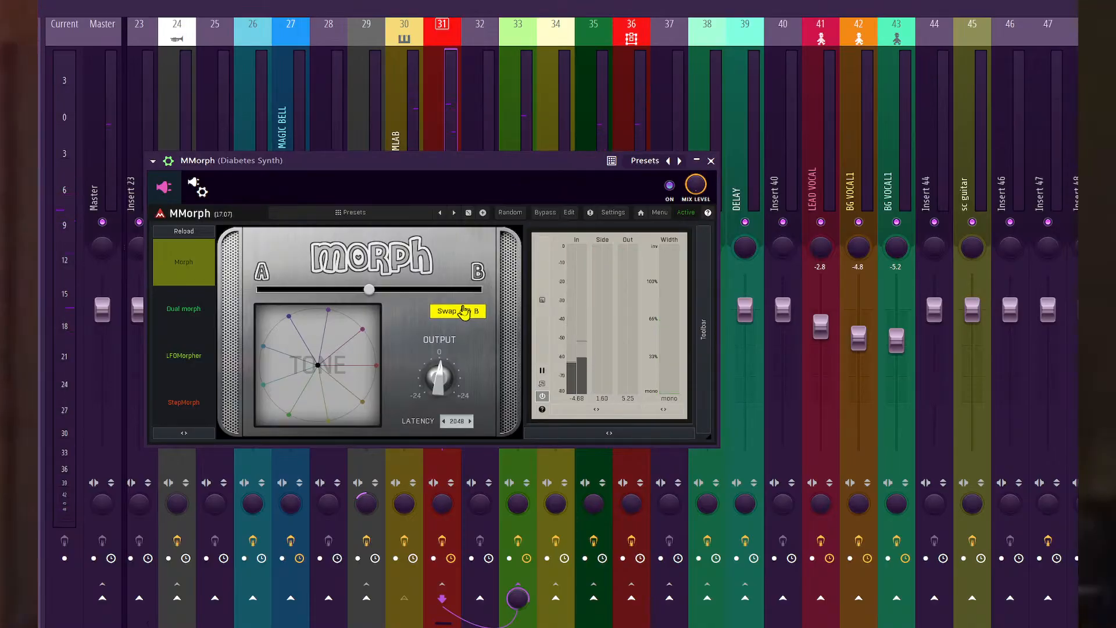
click(461, 311)
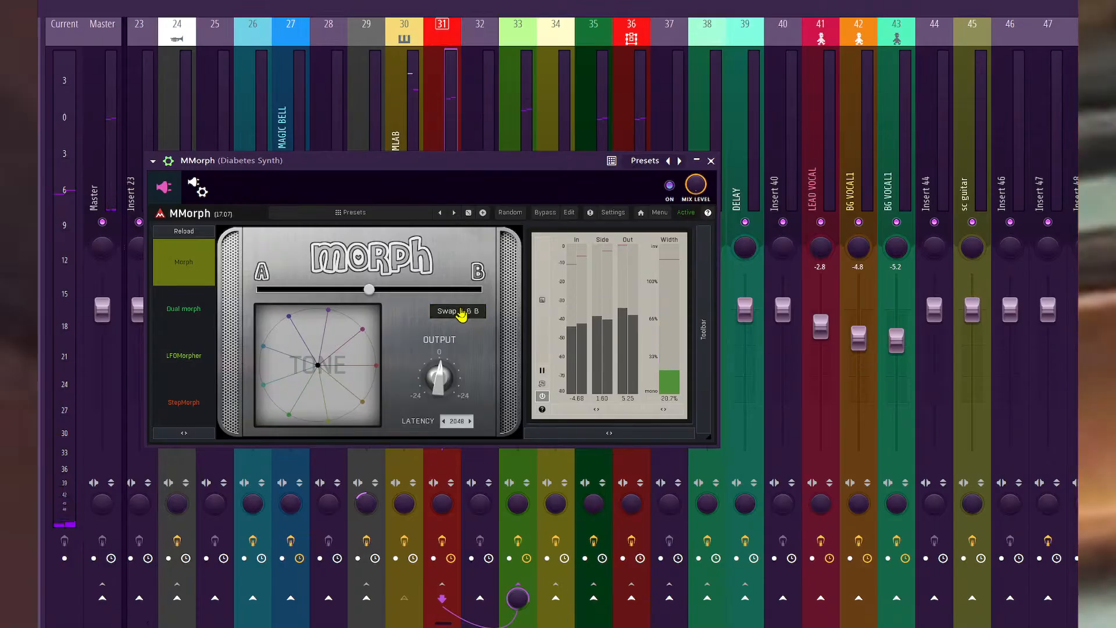
Set MMorph's morph slider slightly towards A, try different Tone pad positions, and return the tone point to the centre.
drag(368, 286, 265, 288)
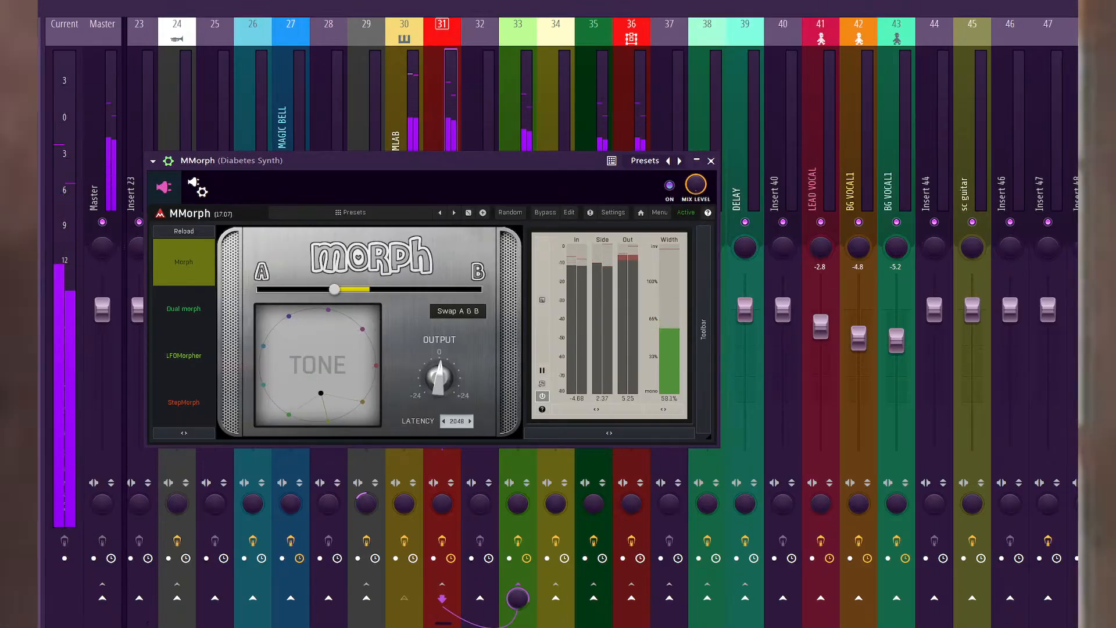
drag(333, 358, 331, 330)
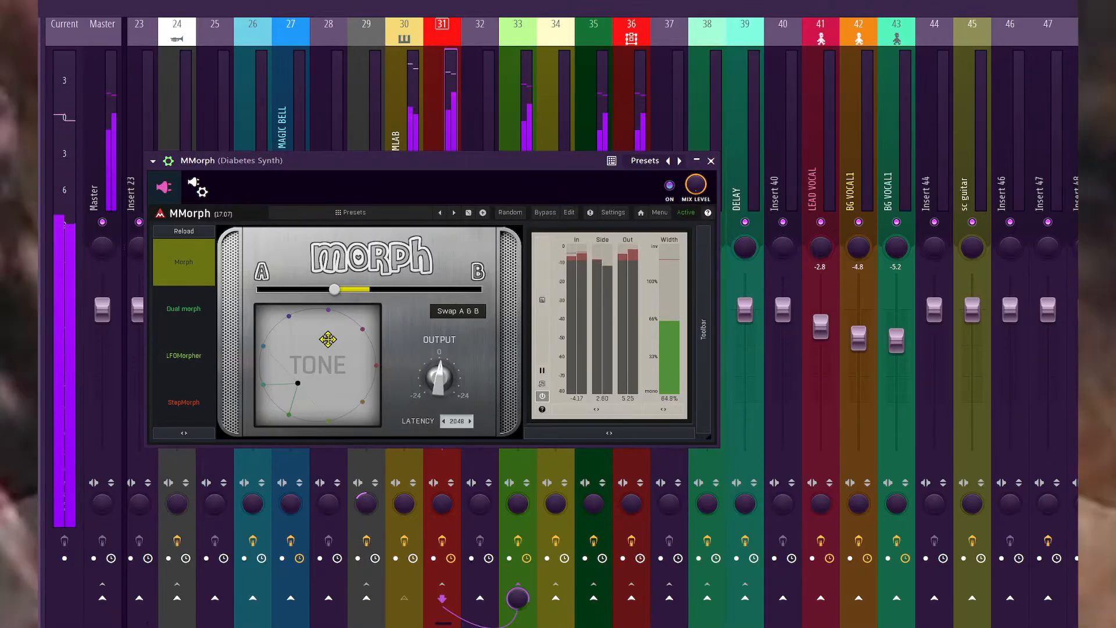
drag(298, 383, 318, 362)
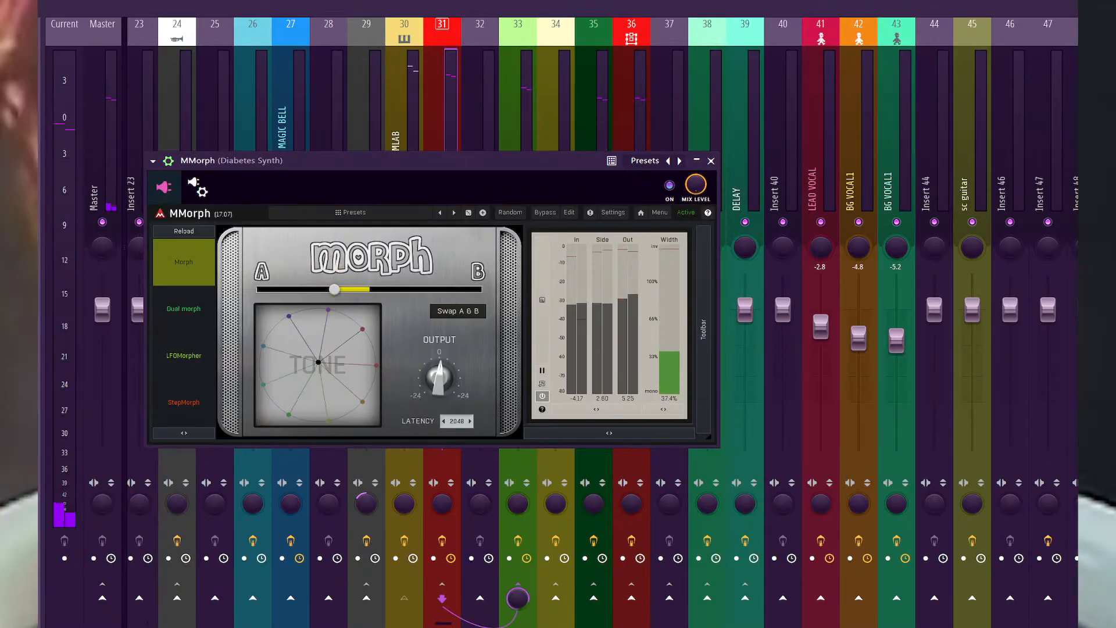
Audition the layered sounds while sweeping MMorph's morph slider between A and B, and return the slider to the centre.
drag(439, 288, 481, 289)
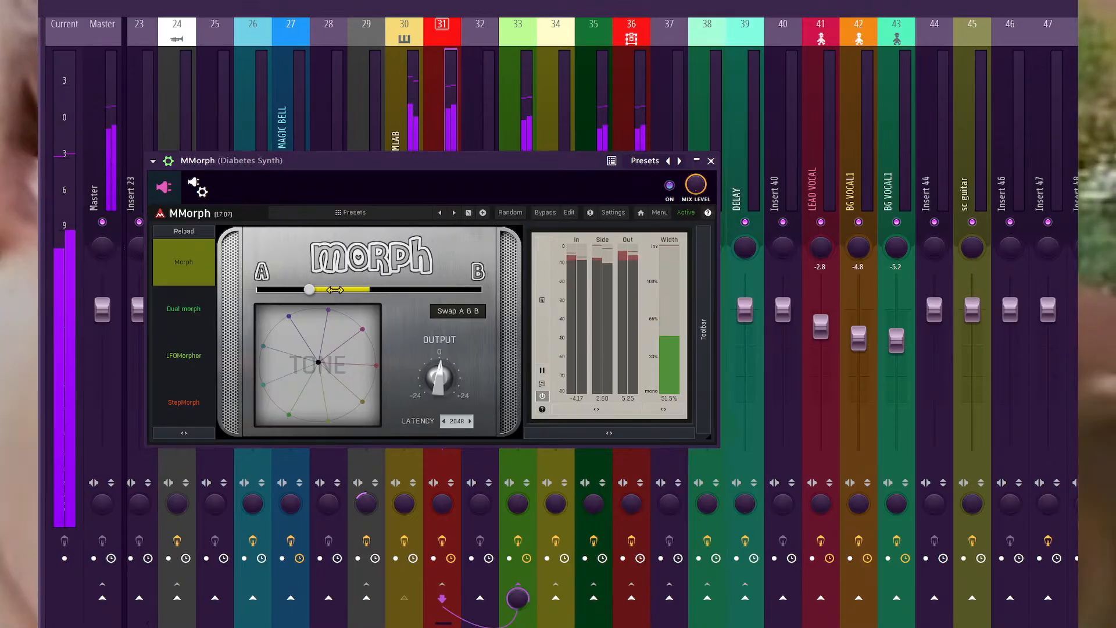
drag(331, 289, 334, 290)
key(space)
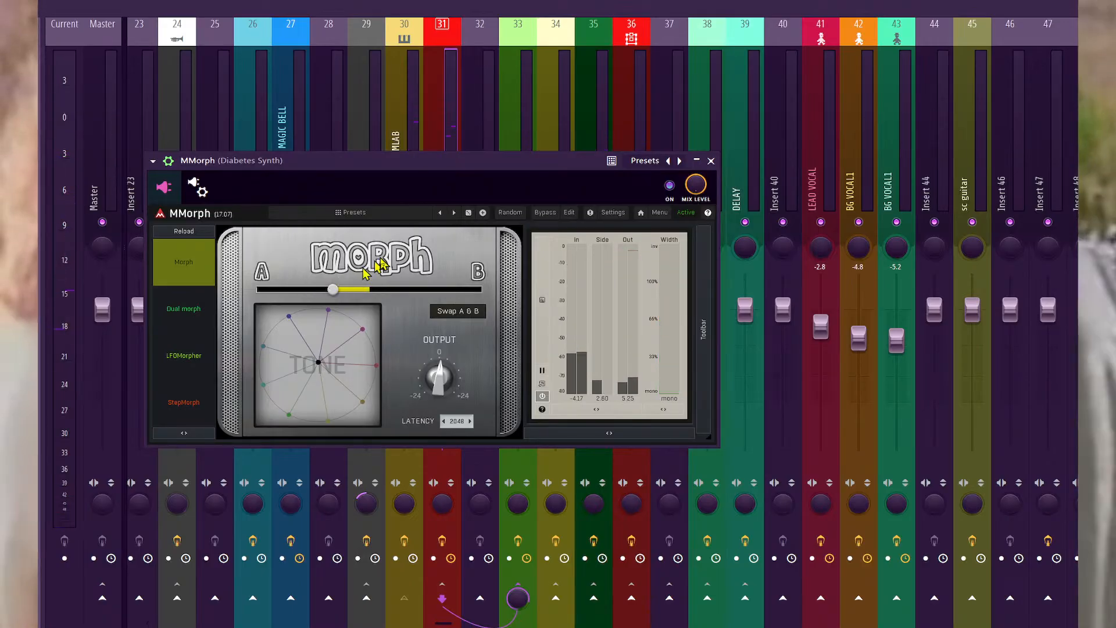
key(space)
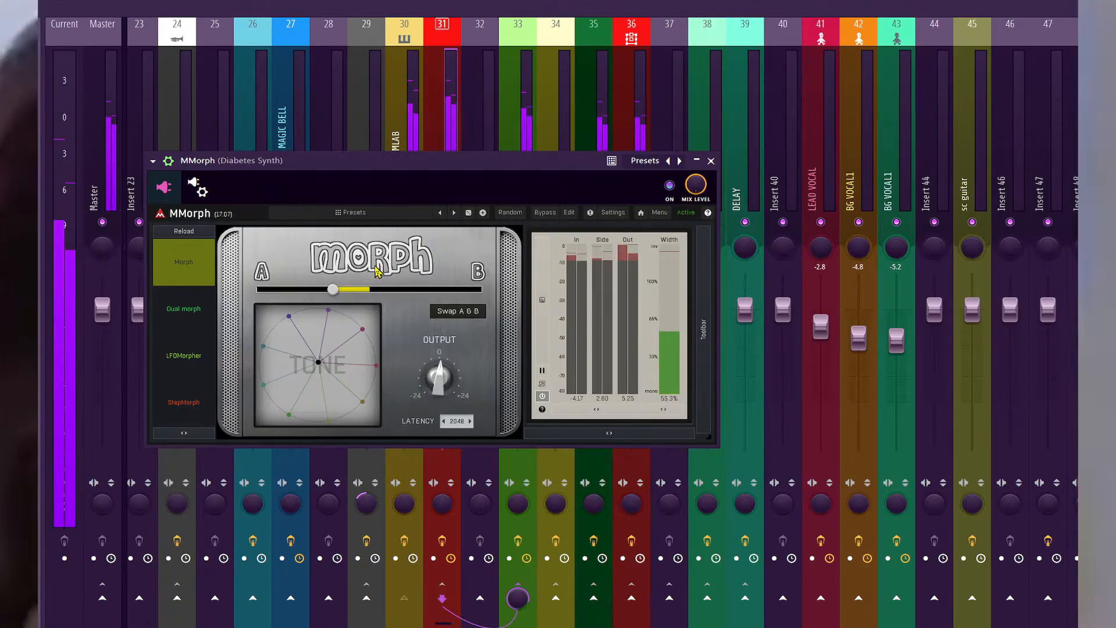
drag(334, 295, 376, 295)
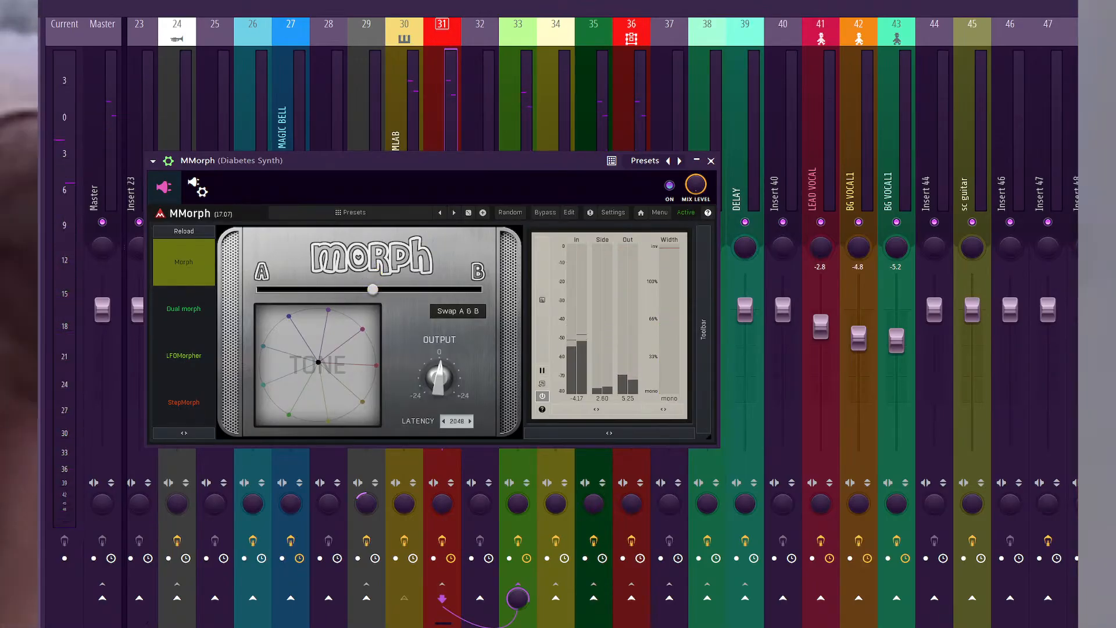
Switch the Muted Tine 2 channel to the FMLAB - Spiky Tines preset and select the Layer channel.
key(F6)
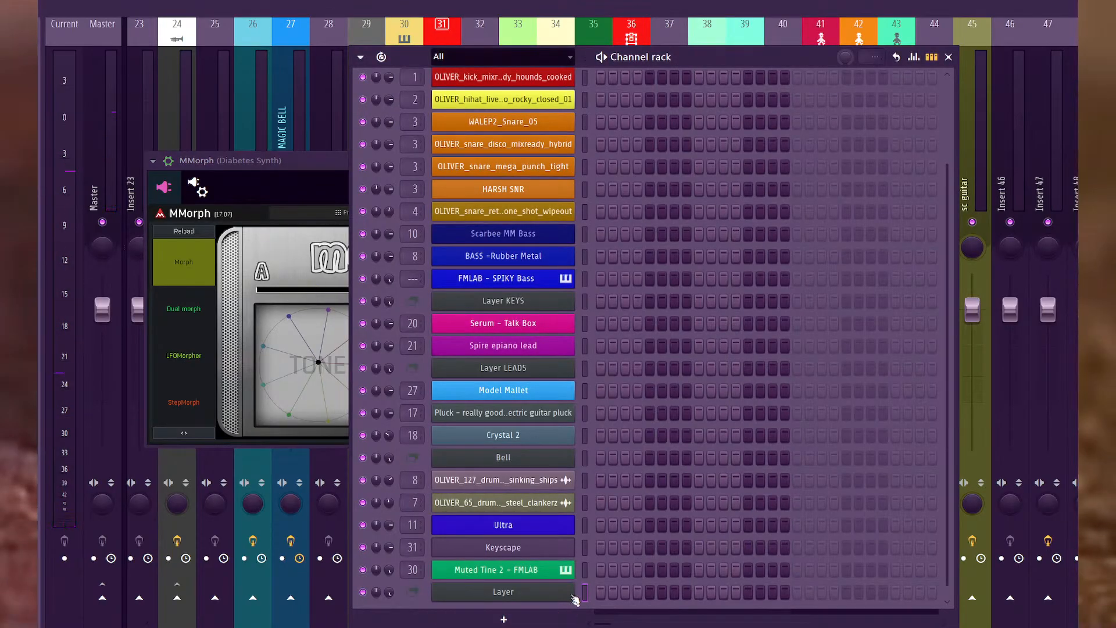
click(536, 569)
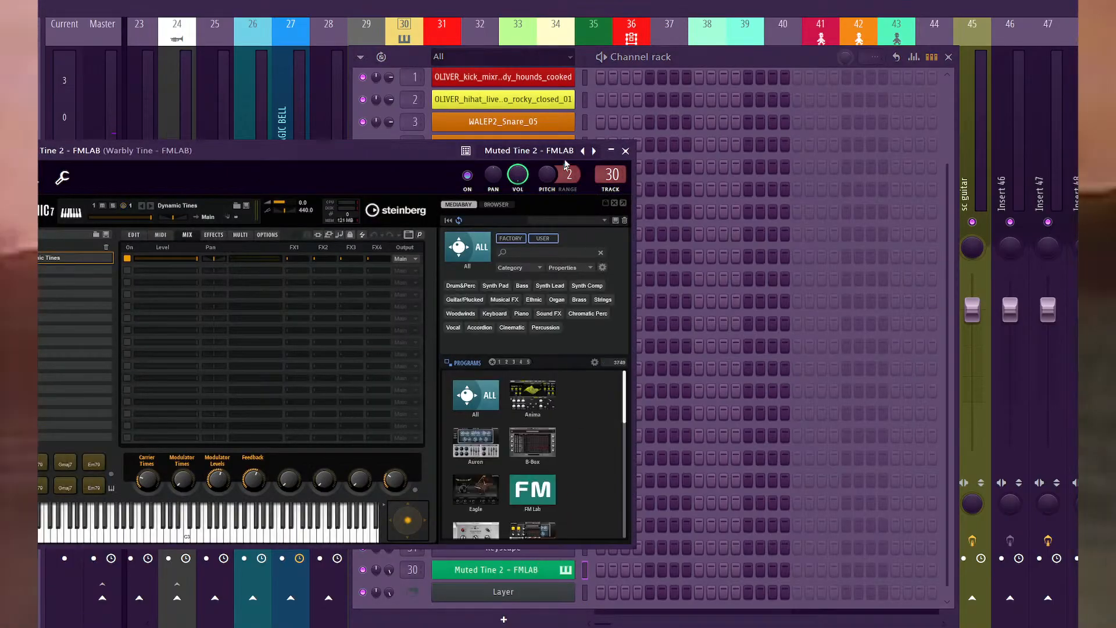
click(566, 152)
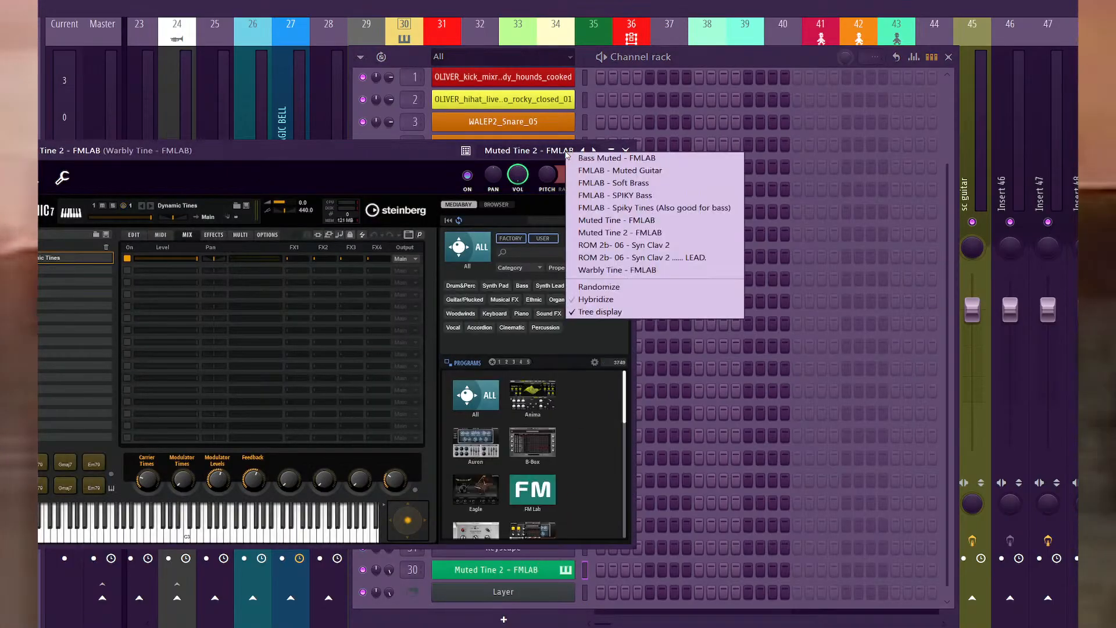
click(688, 208)
click(586, 591)
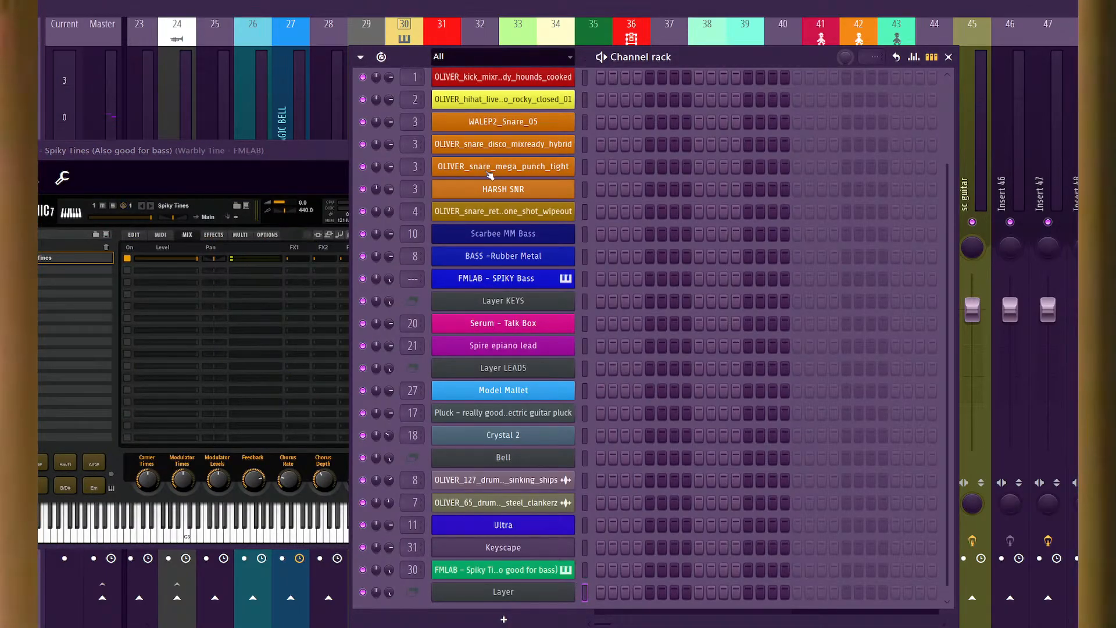
Audition the new layer through MMorph on mixer track 31 with the morph slider towards A, and close the plugin.
key(F9)
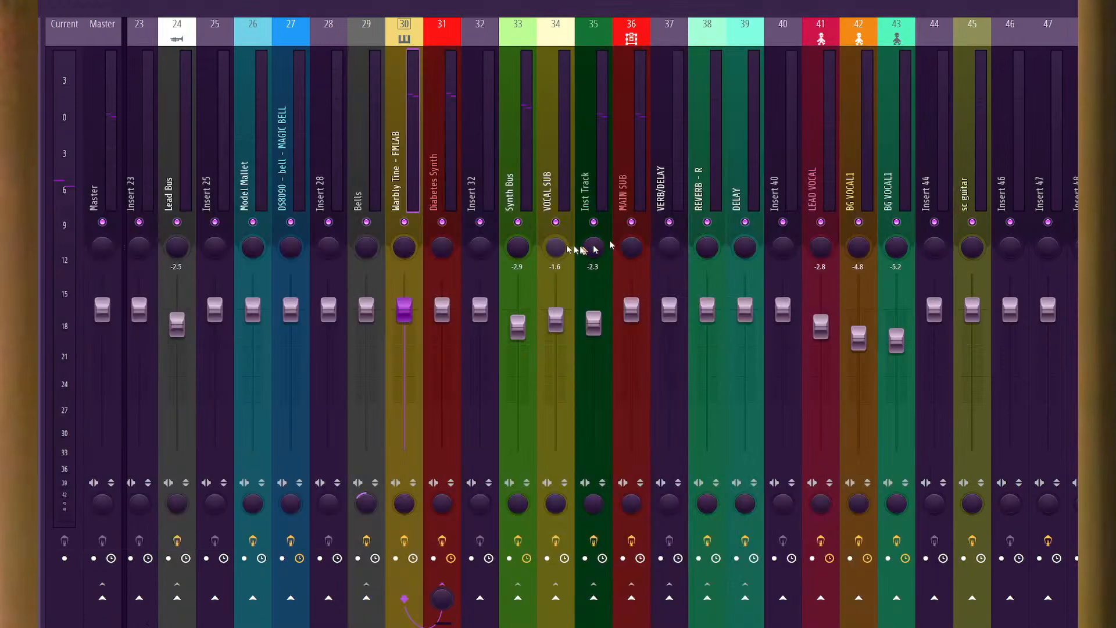
click(437, 184)
click(1075, 175)
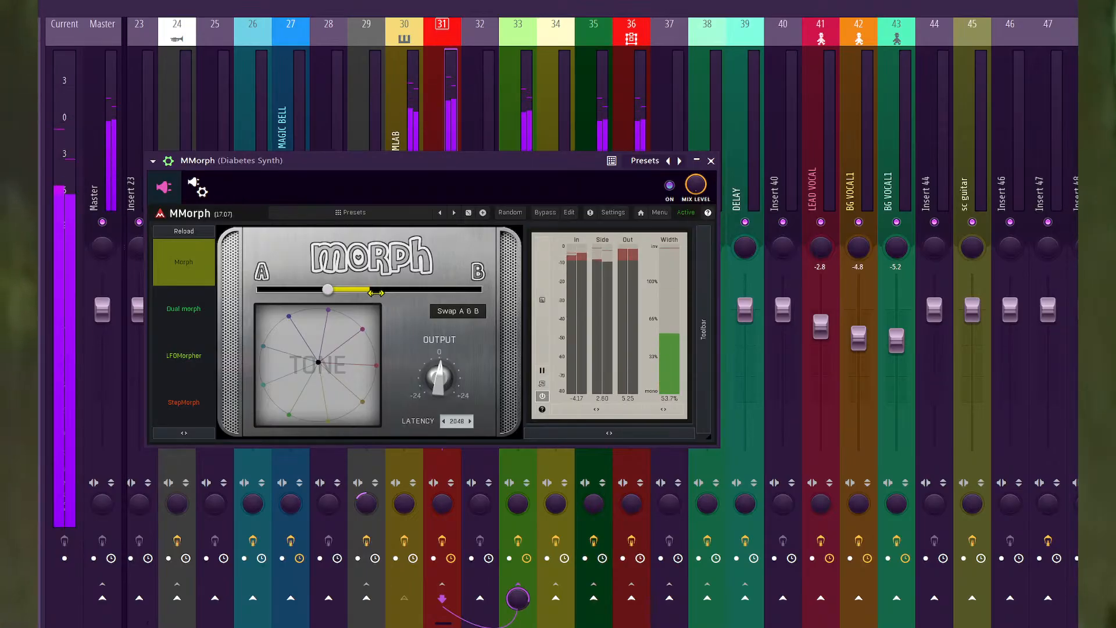
click(718, 162)
Select the Warbly Tine and Diabetes Synth mixer tracks in turn to examine their routing.
click(411, 173)
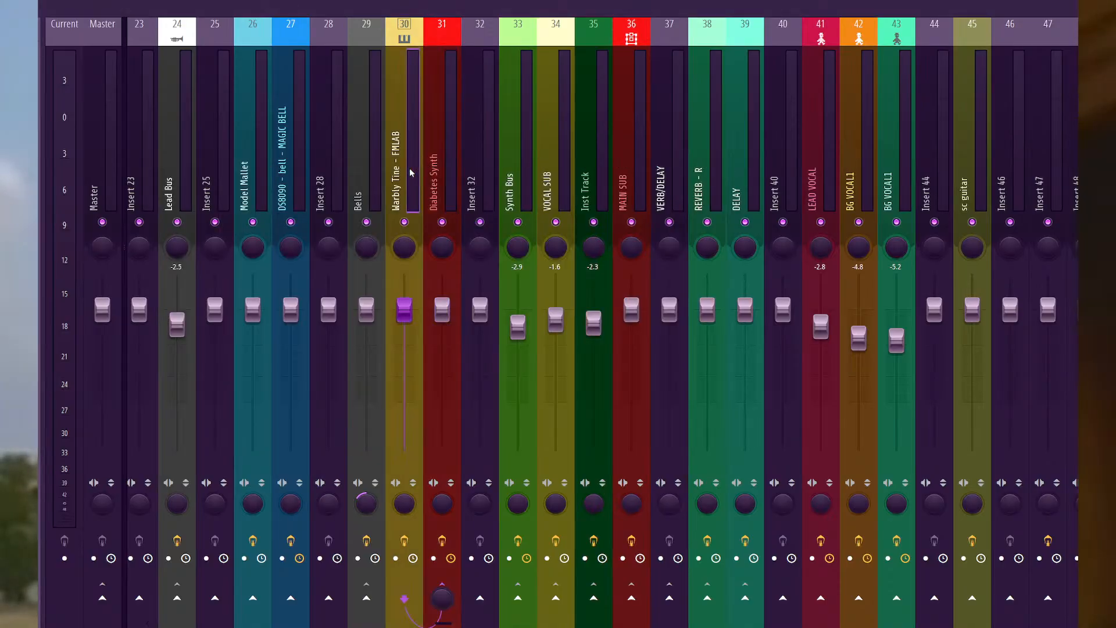
click(449, 199)
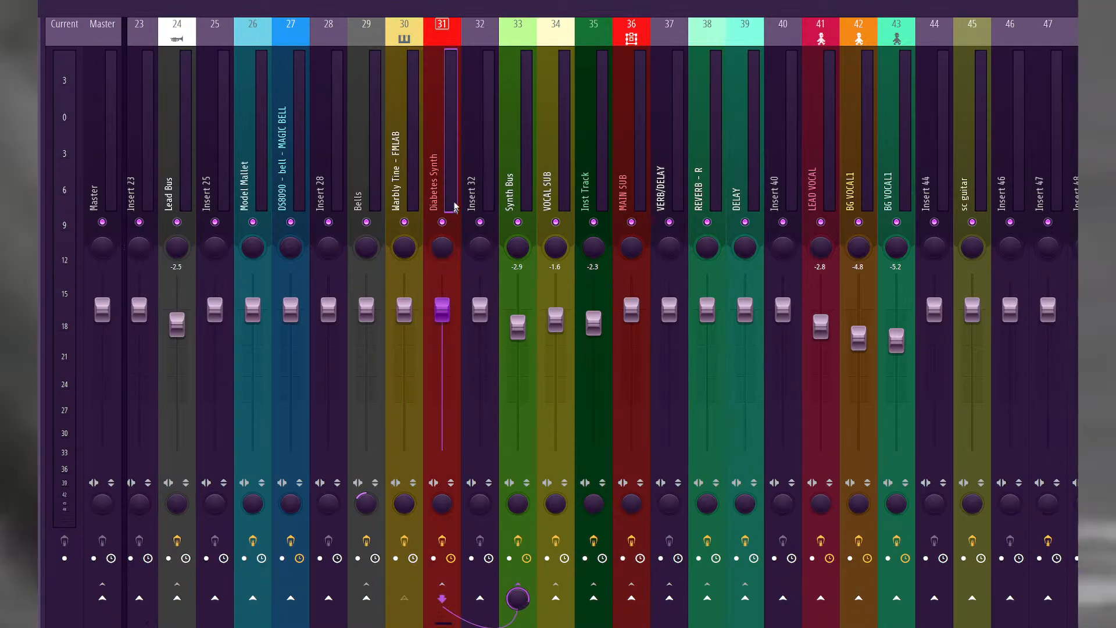
click(404, 180)
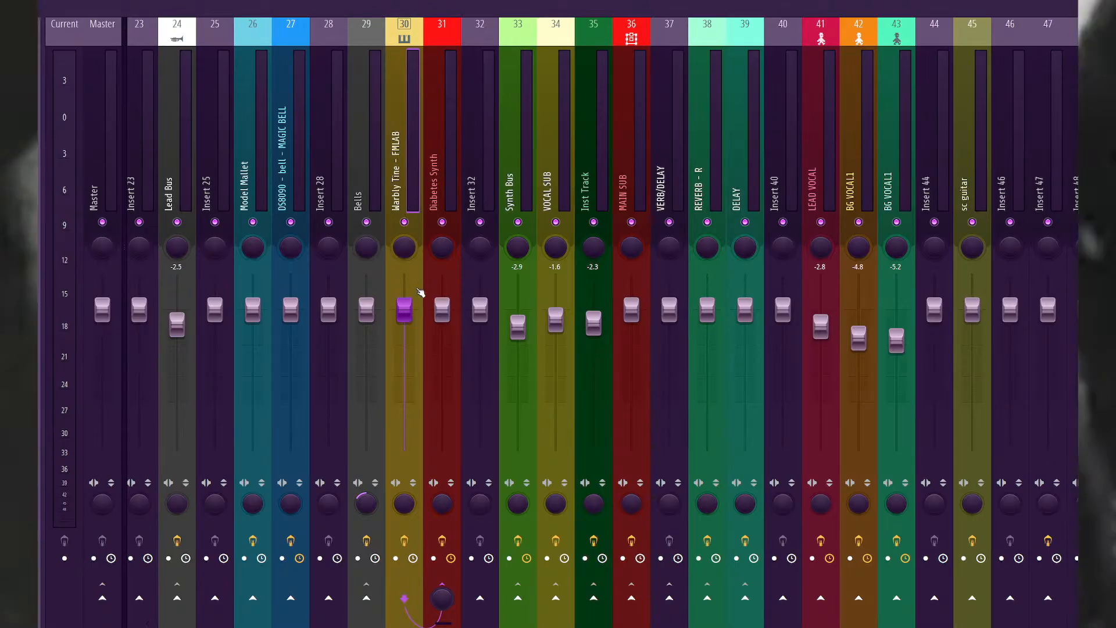
key(F6)
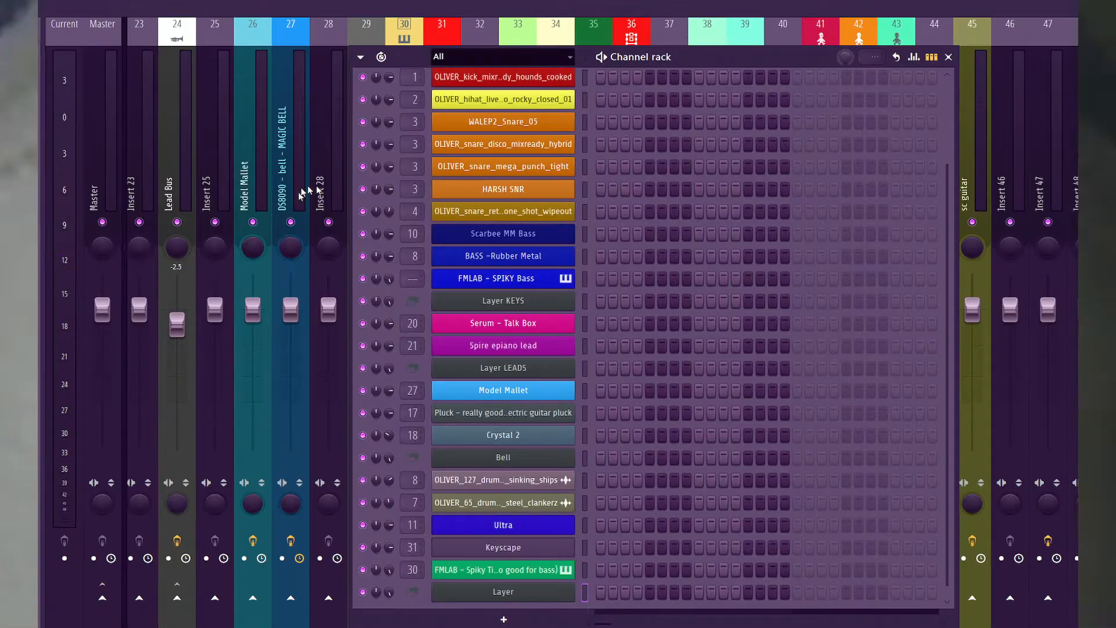
click(332, 150)
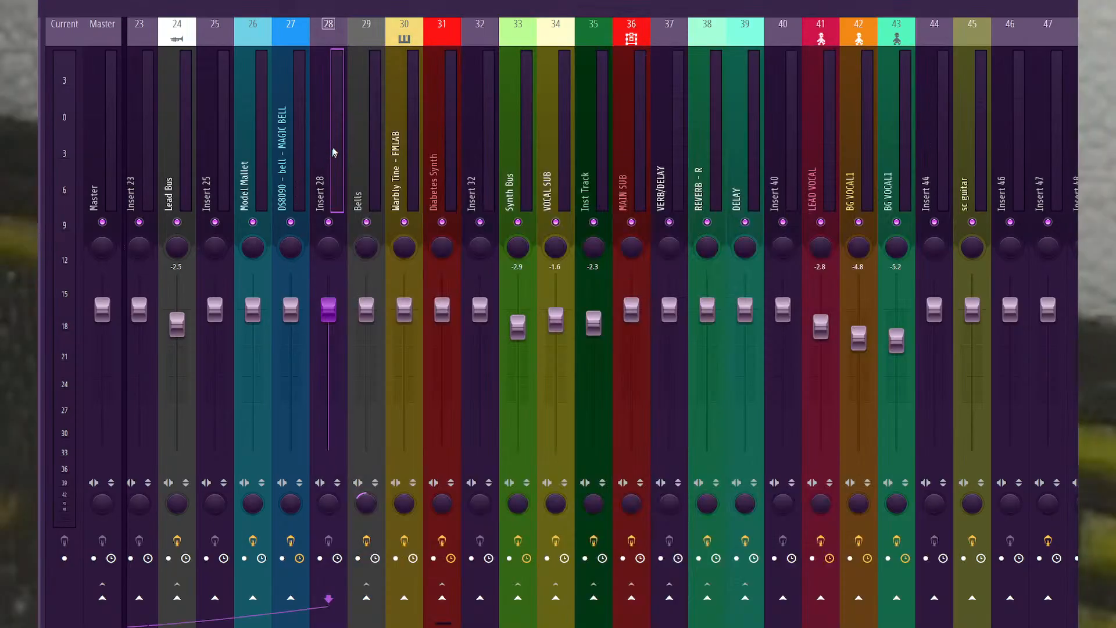
click(399, 155)
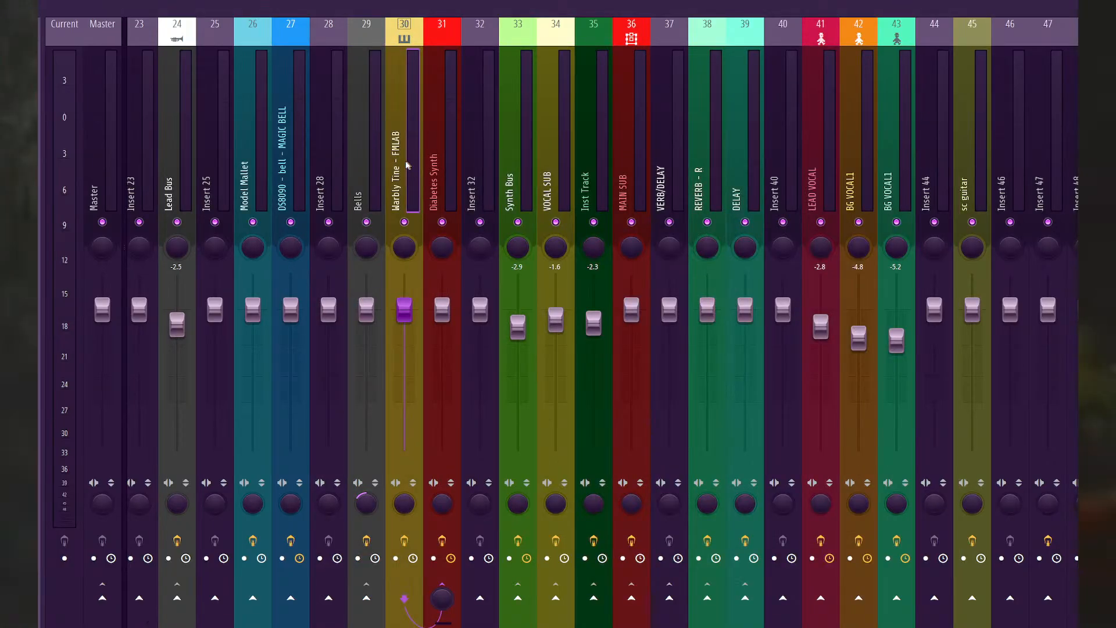
Clone the Keyscape channel, open the clone, and select the Layer channel.
key(F6)
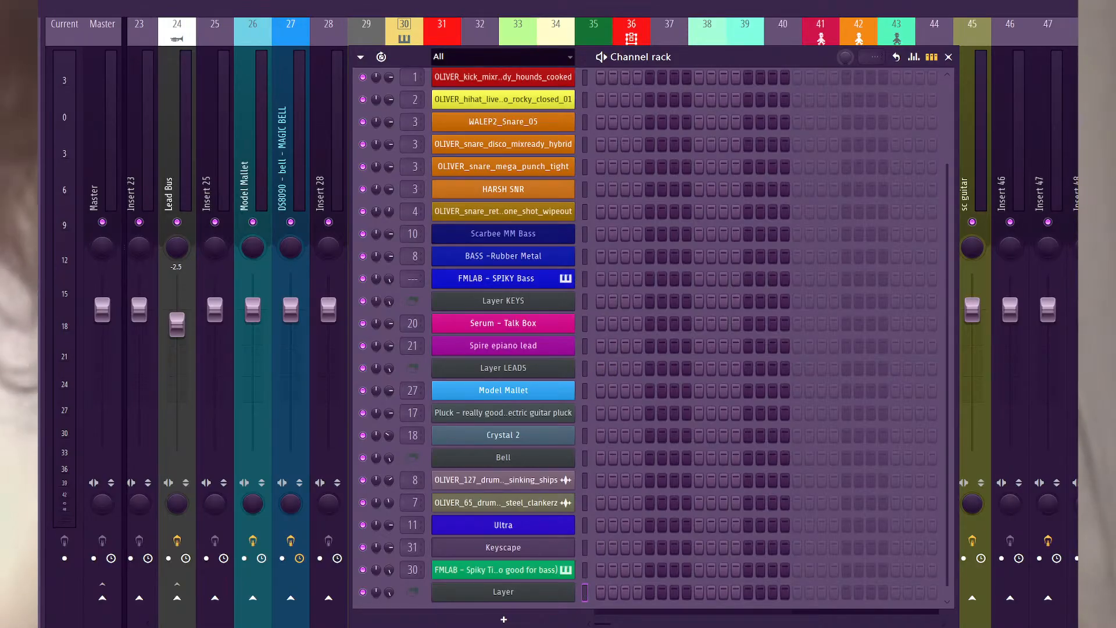
right_click(570, 546)
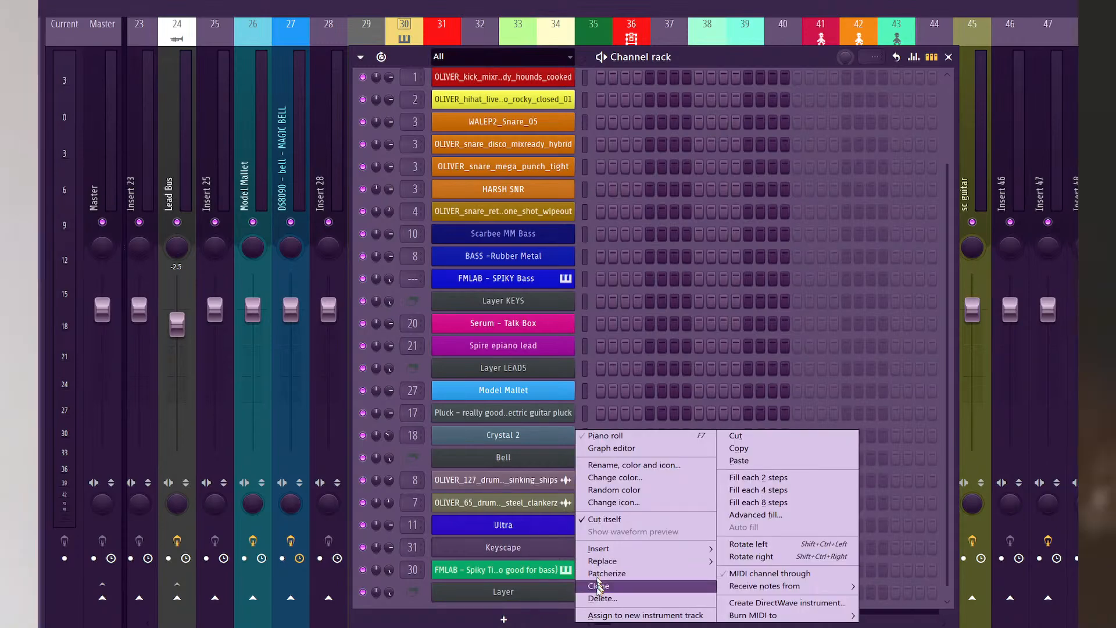
click(599, 584)
click(525, 570)
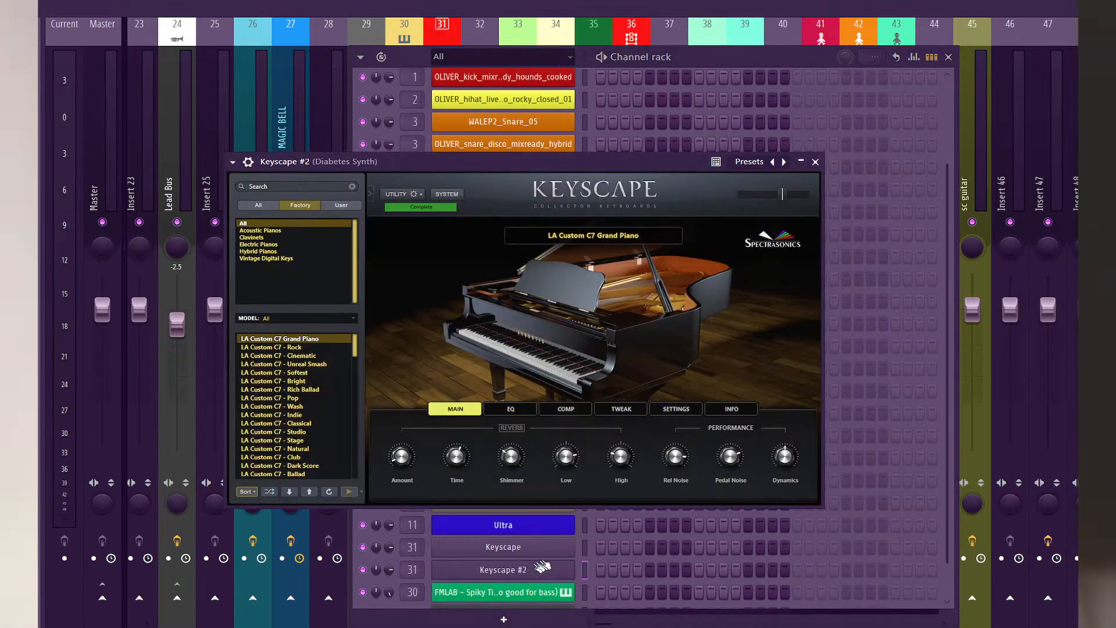
scroll(581, 590, down, 2)
click(583, 583)
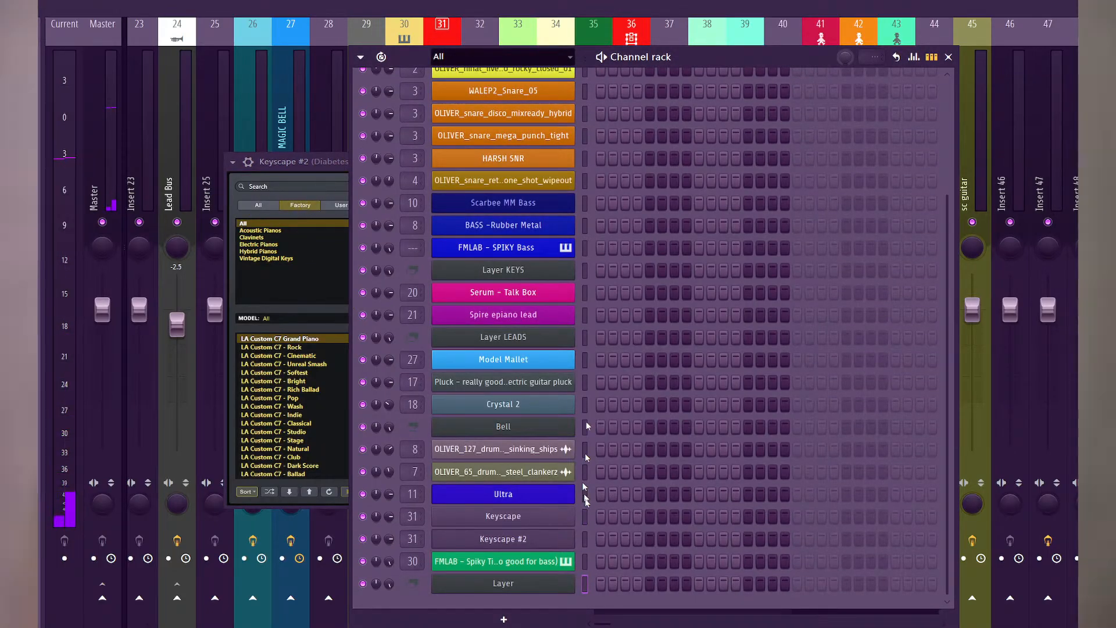
Load the Rhodes - LA Custom patch in the Keyscape #2 channel.
click(545, 541)
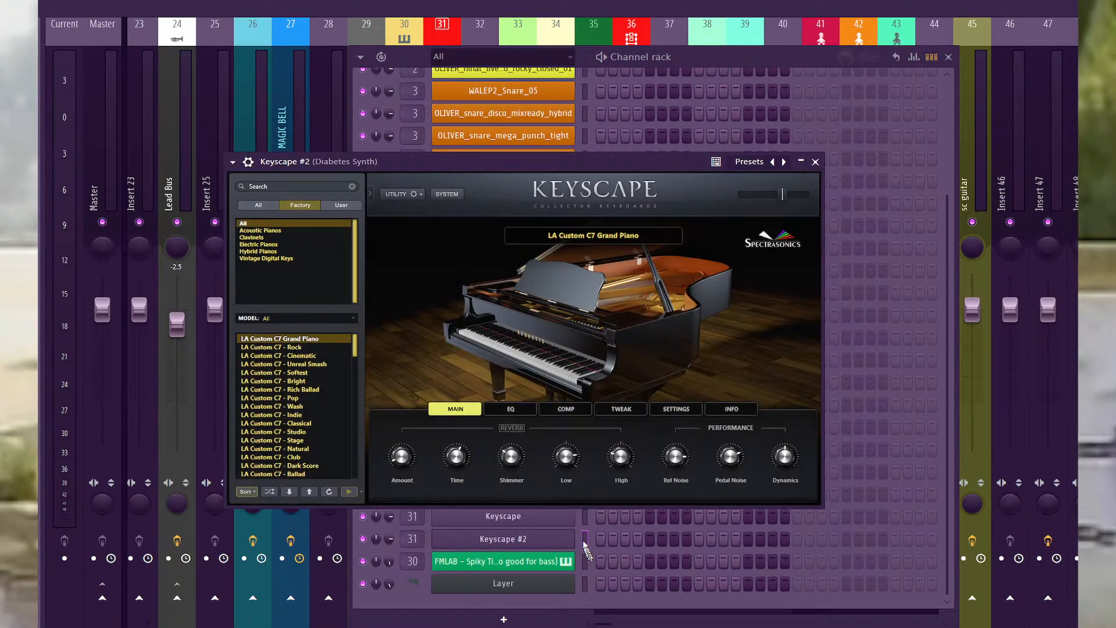
scroll(309, 377, down, 8)
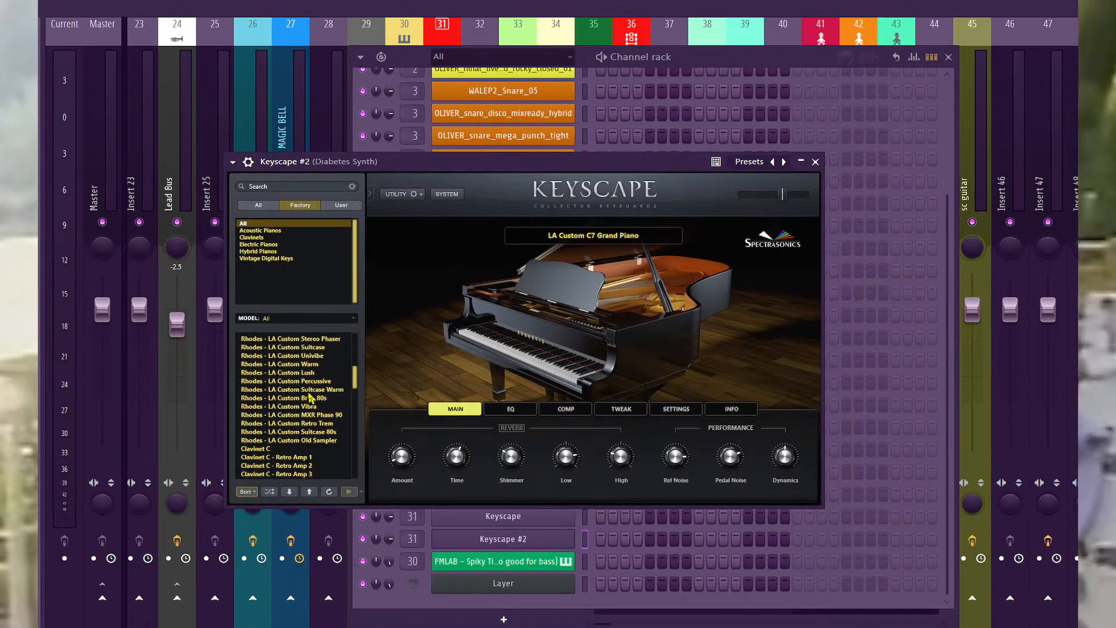
scroll(310, 398, up, 2)
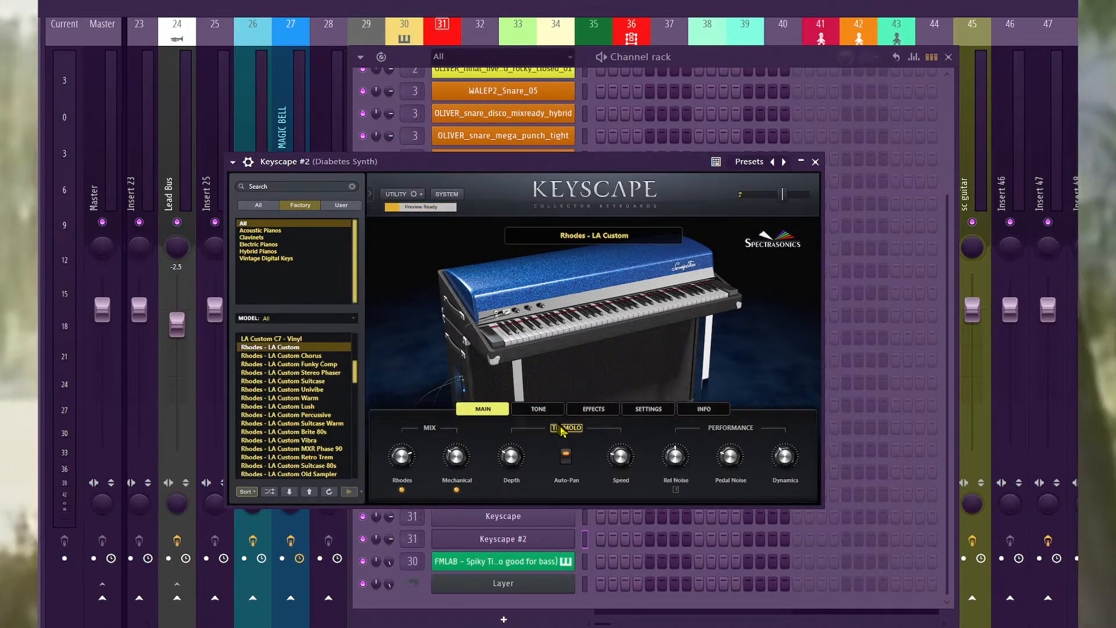
Look through the Rhodes patch's tone and effects settings and turn its reverb off.
click(537, 410)
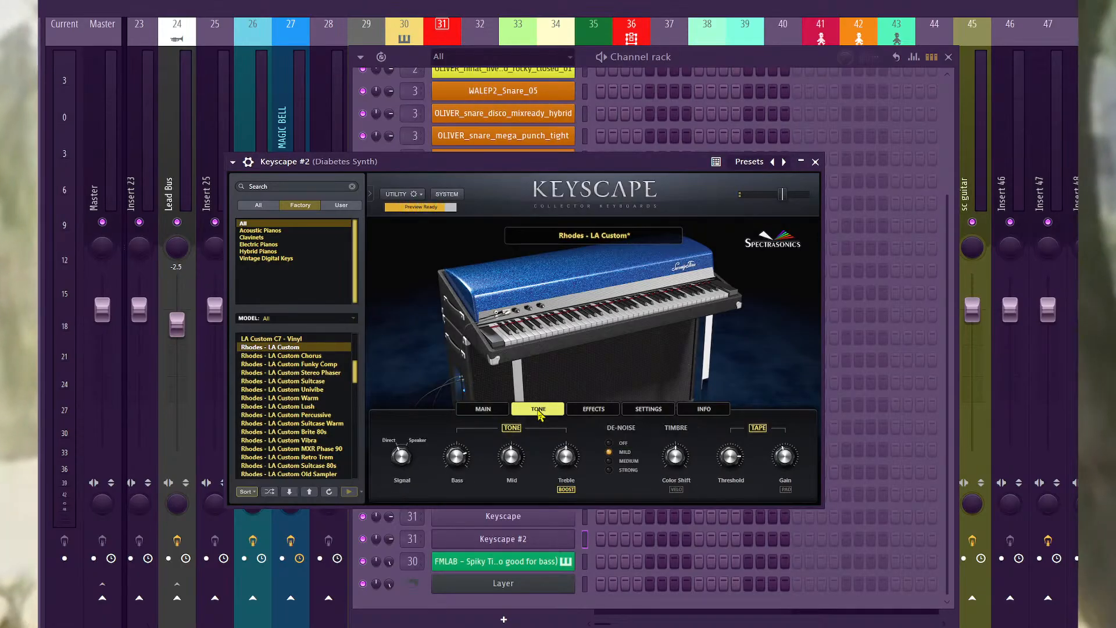
click(595, 410)
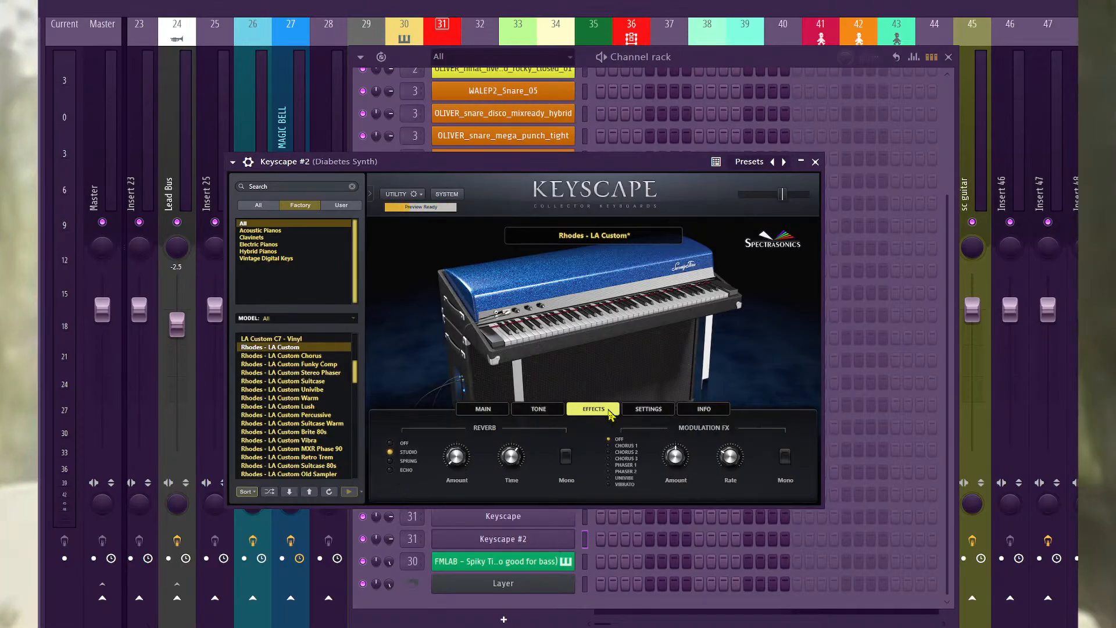
click(389, 443)
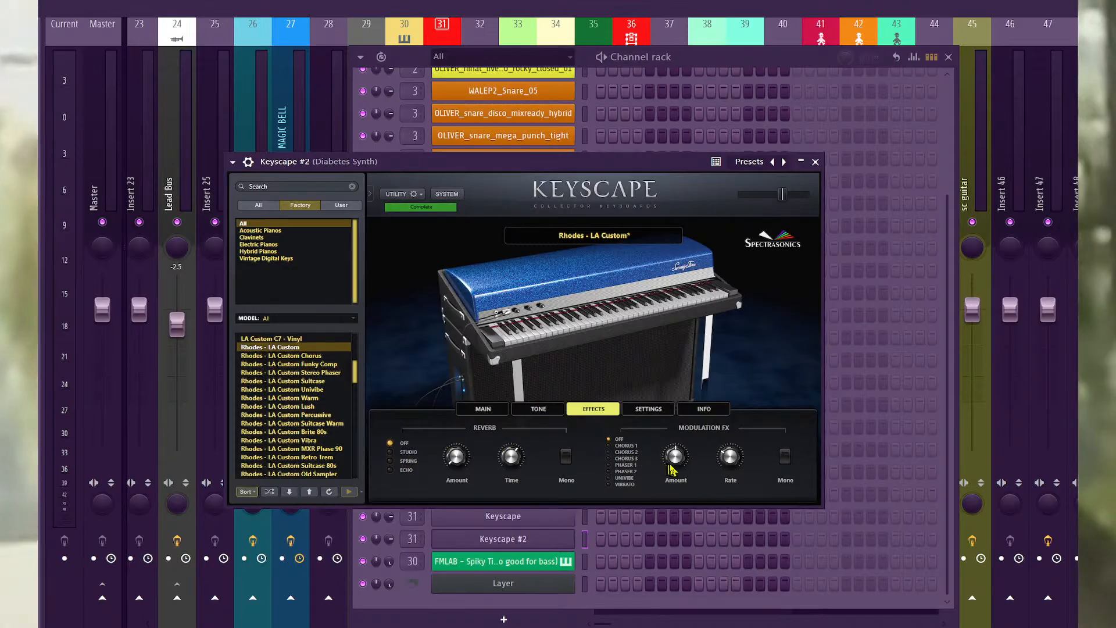
click(624, 452)
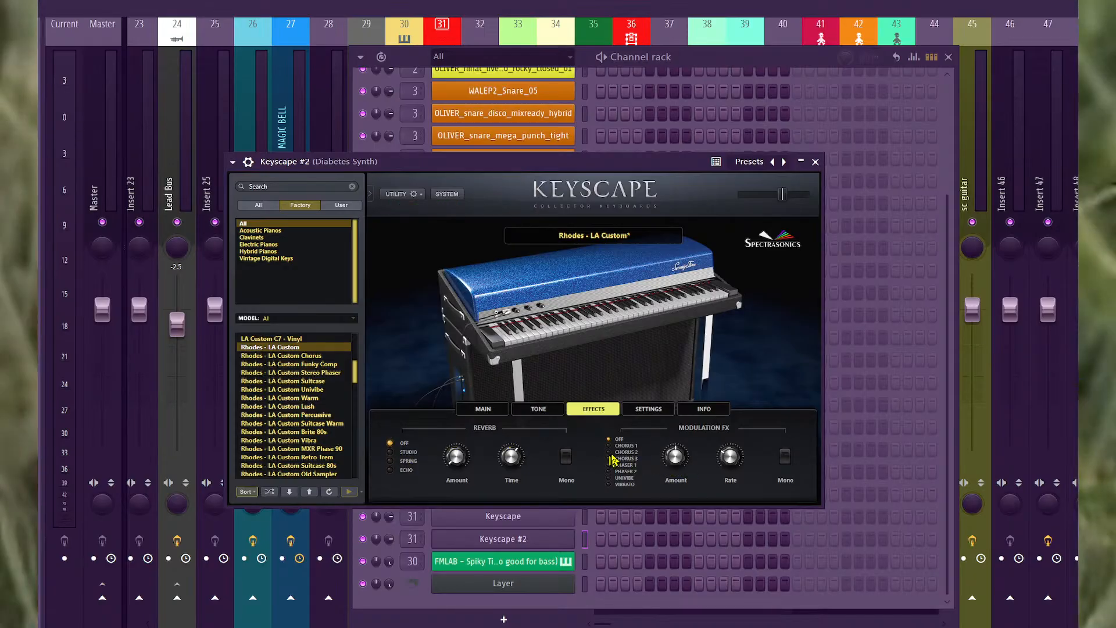
Look through the original Keyscape channel's grand piano tweak, compressor, equalizer and main settings.
click(585, 519)
click(568, 523)
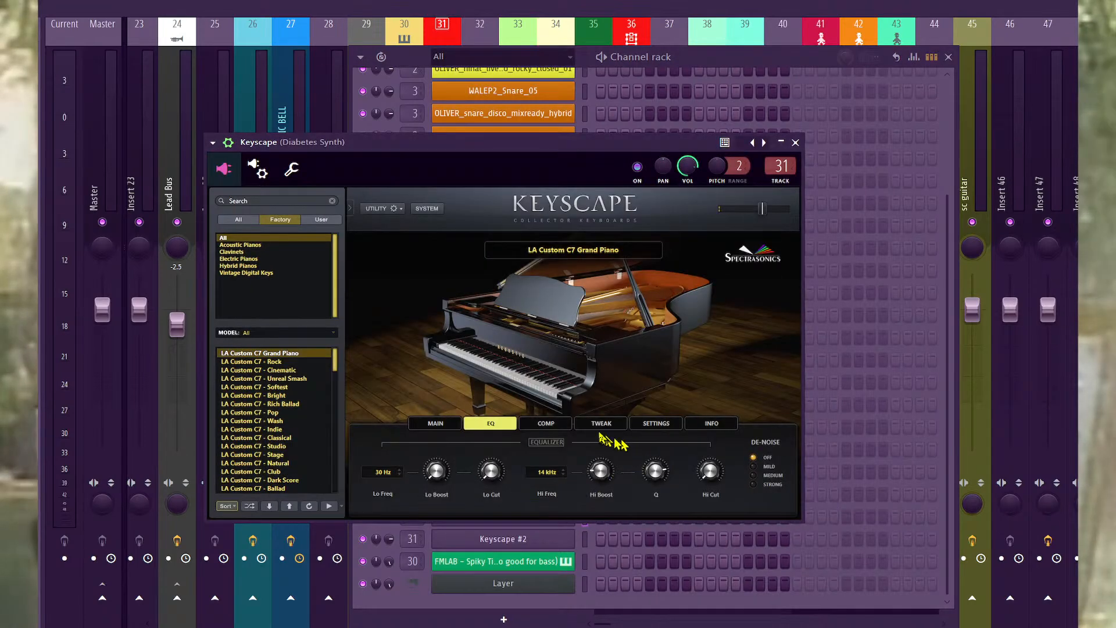
click(655, 424)
click(601, 423)
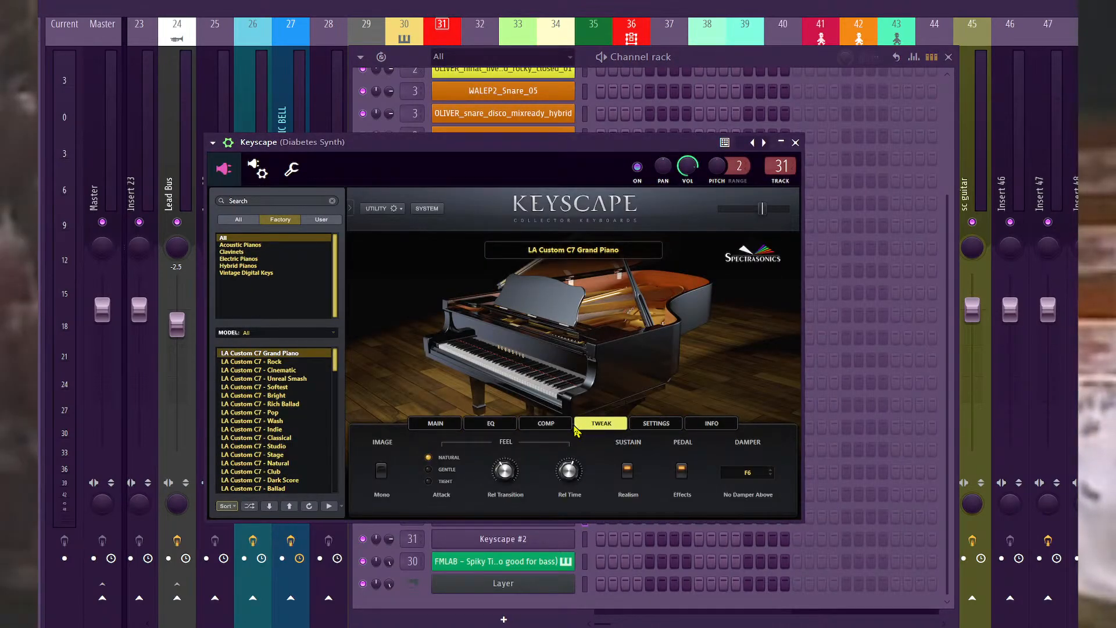
click(545, 424)
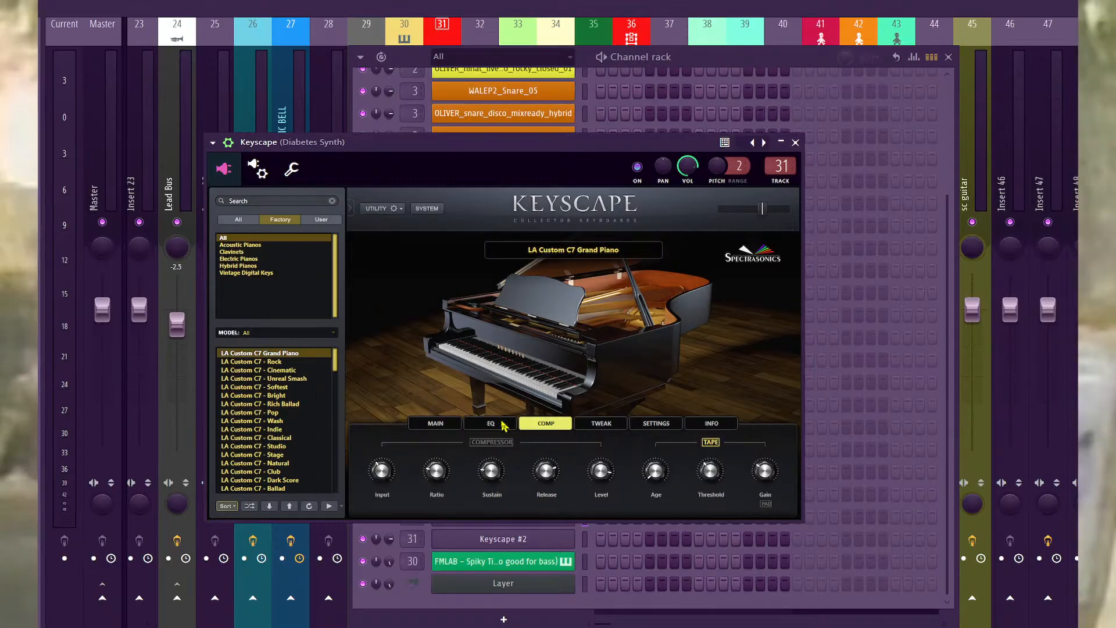
click(472, 426)
click(453, 423)
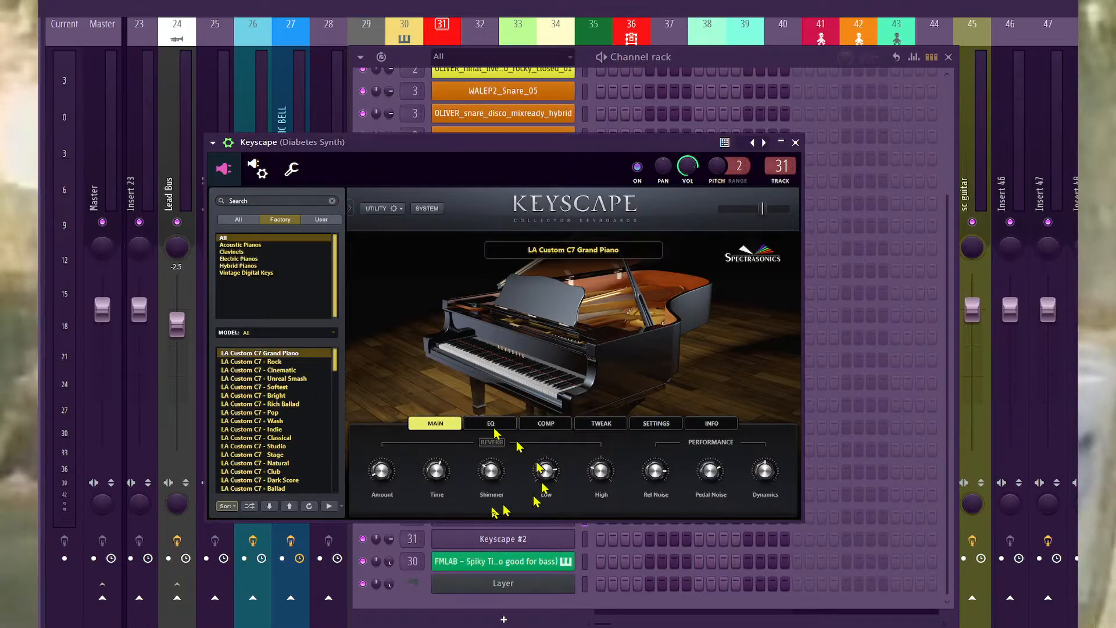
Rename the Keyscape #2 channel as rodes and give it a random salmon-red color.
right_click(554, 540)
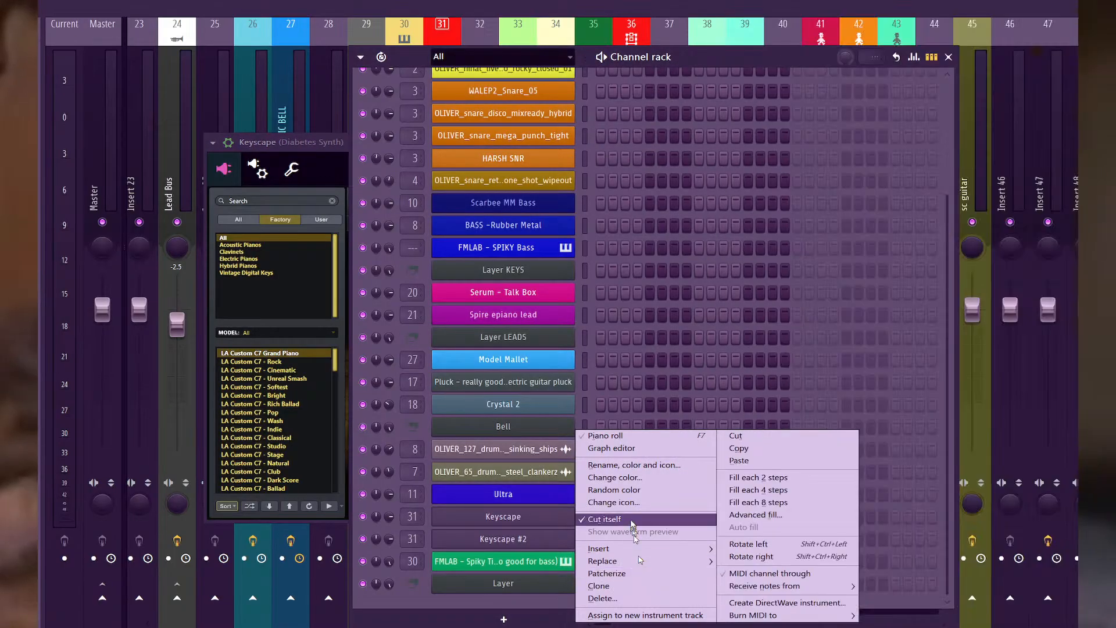
click(553, 542)
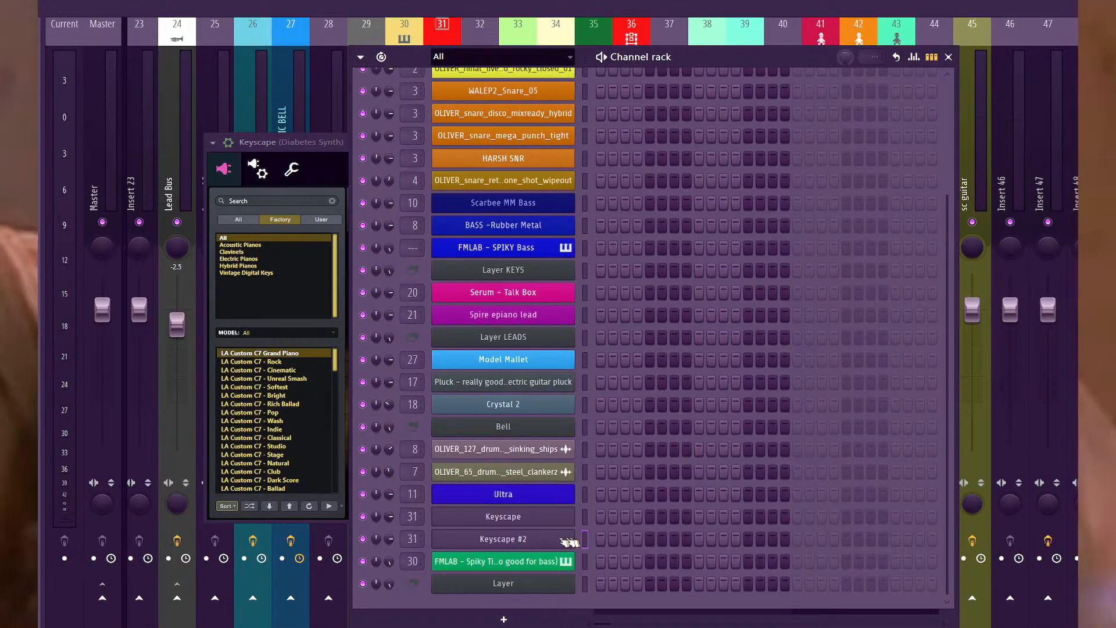
right_click(569, 541)
click(633, 463)
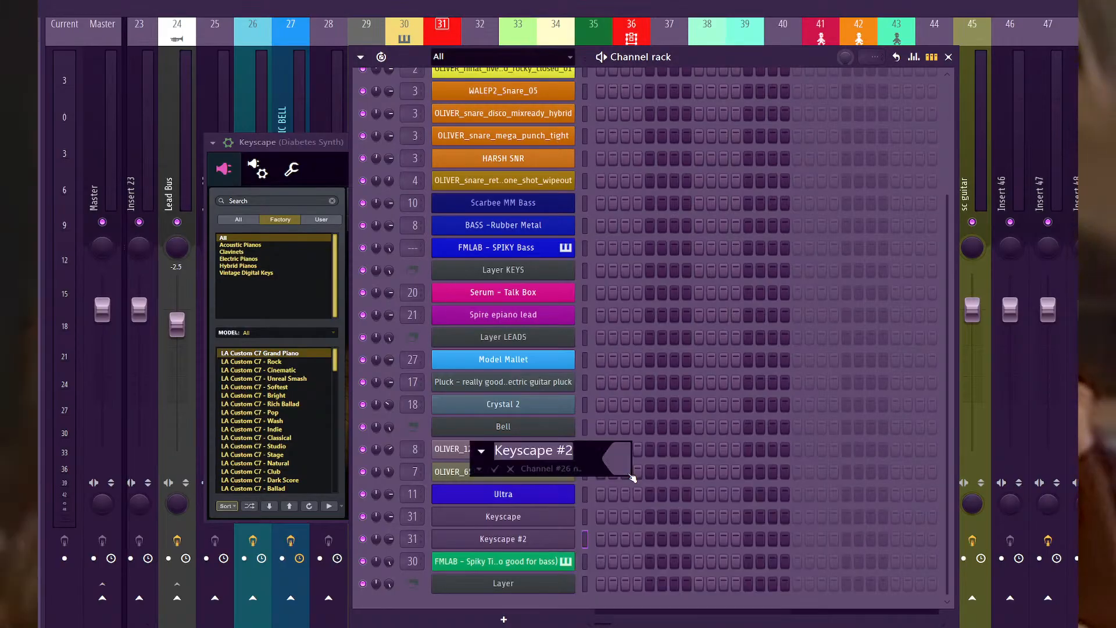
text(rodes)
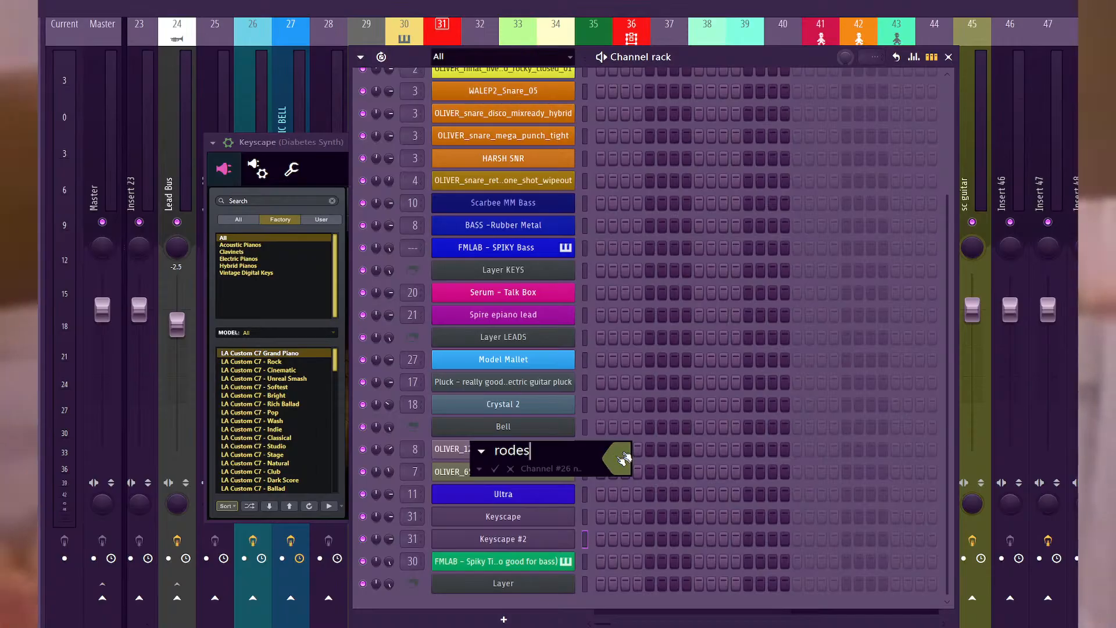
key(F2)
key(F2)
key(Return)
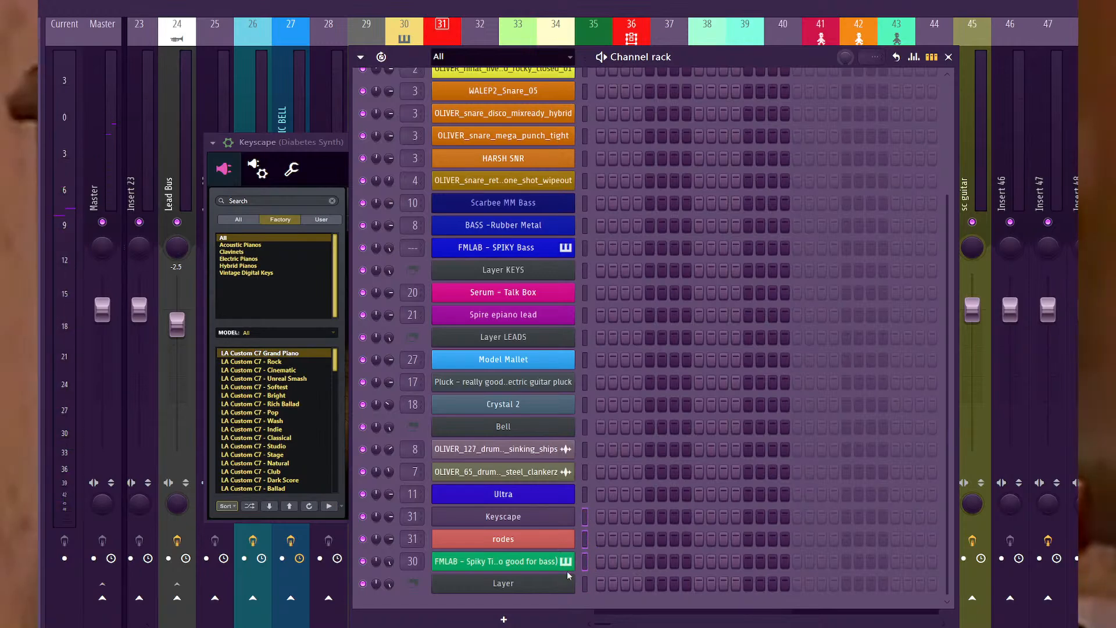
Set the Keyscape, rodes and FMLAB - Spiky Tines channels as children of the Layer channel, and select the Layer.
click(551, 584)
drag(585, 560, 587, 525)
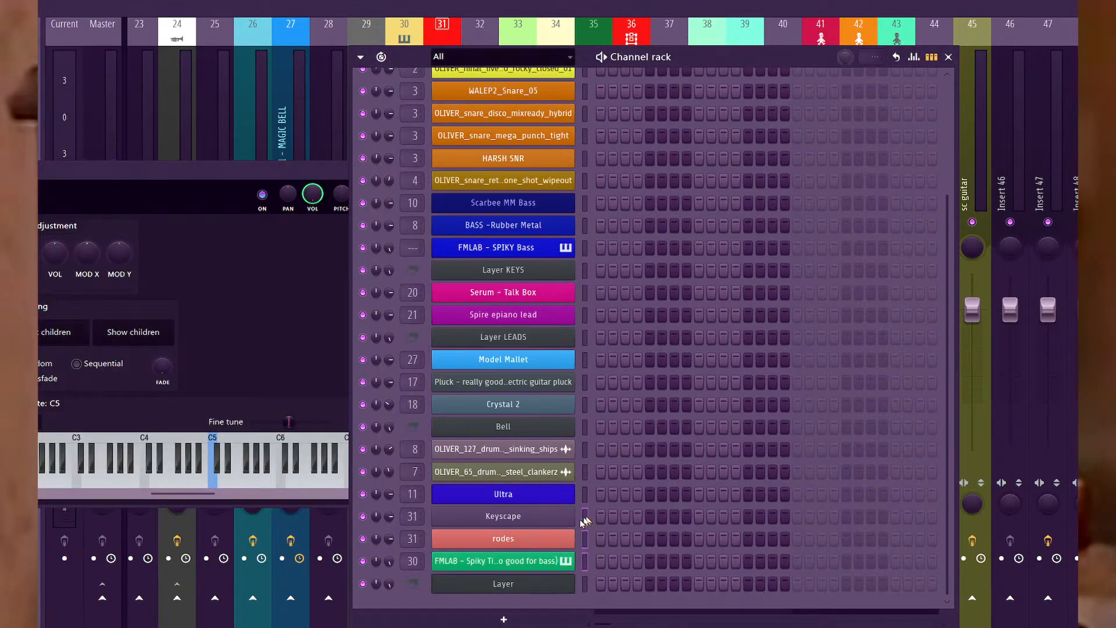
click(74, 333)
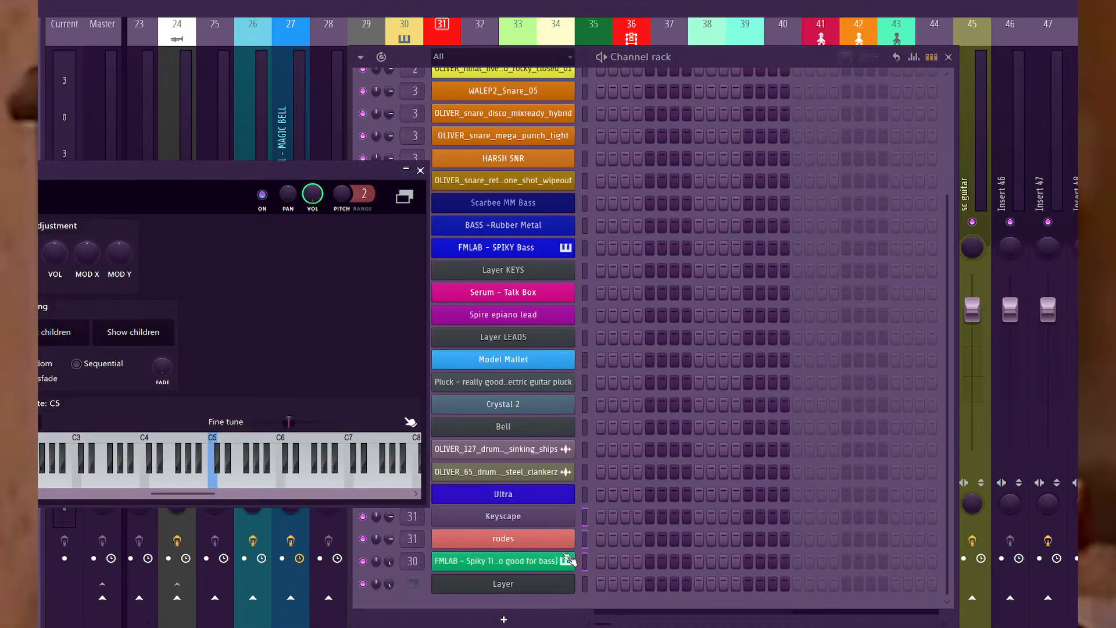
click(584, 583)
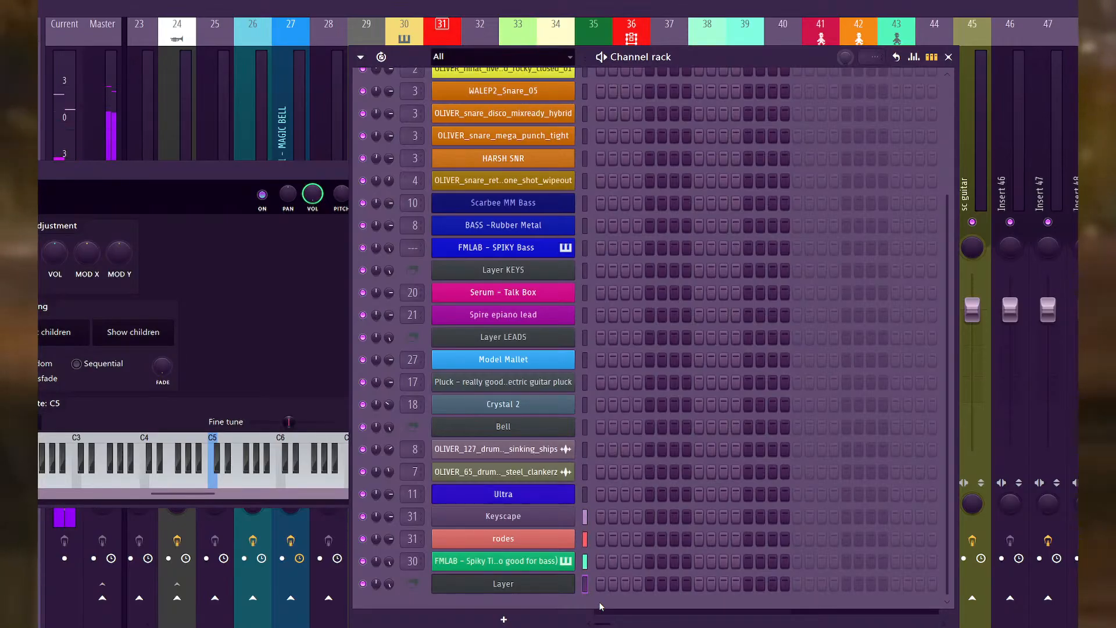
Try the MMorph blend on the Diabetes Synth track fully at A and about three-quarters of the way toward B.
click(42, 139)
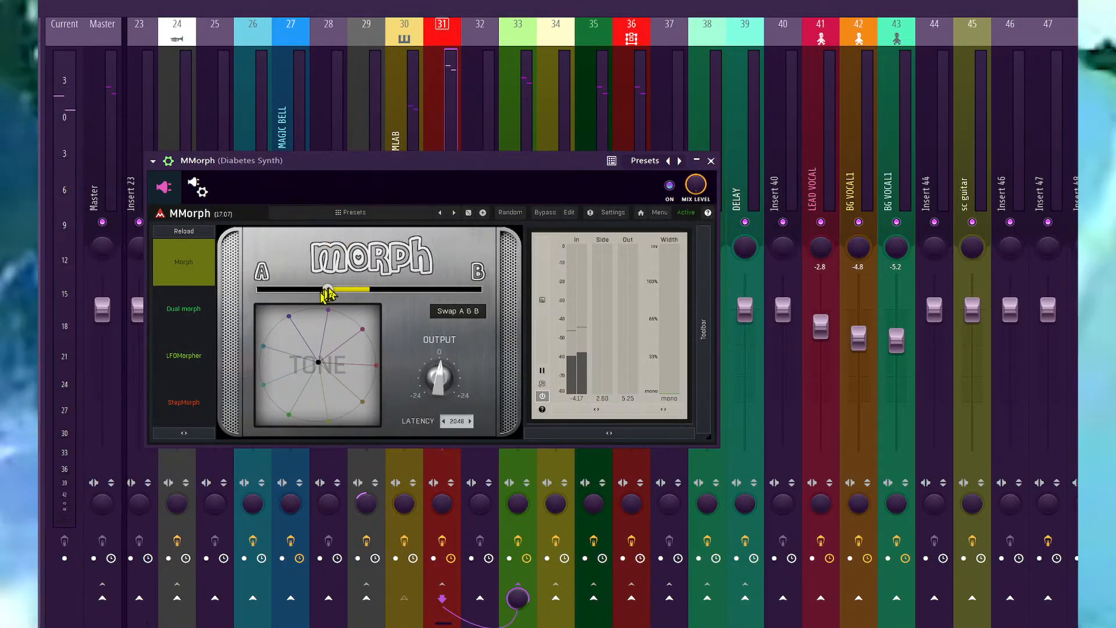
drag(327, 293, 261, 289)
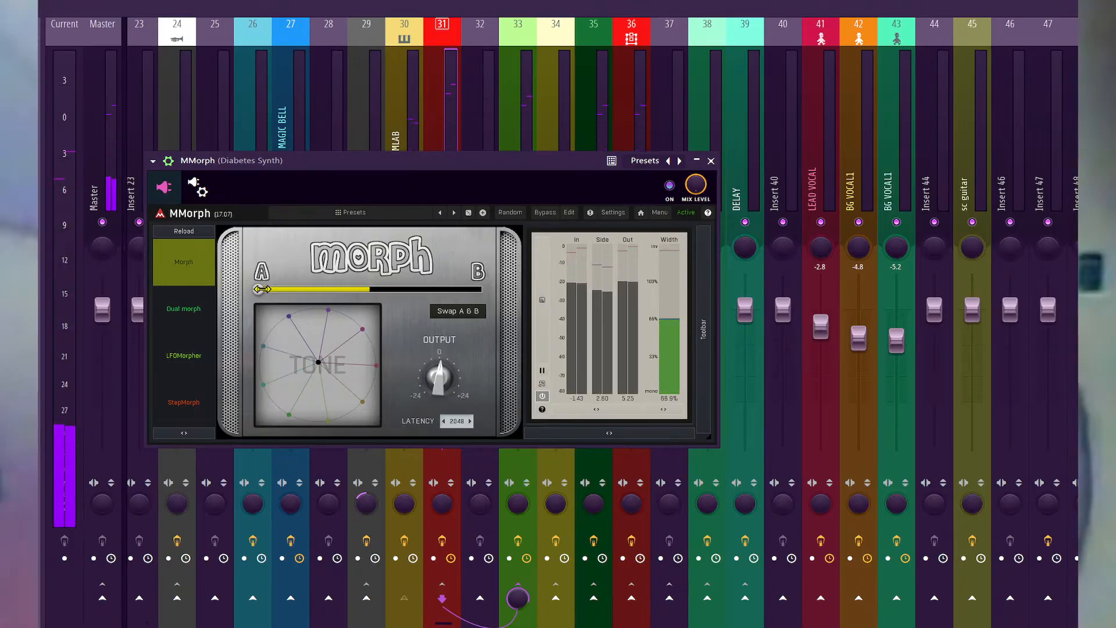
drag(262, 289, 418, 289)
Check the FMLAB - Spiky Tines channel's presets and replace its instrument with Keyscape.
key(F6)
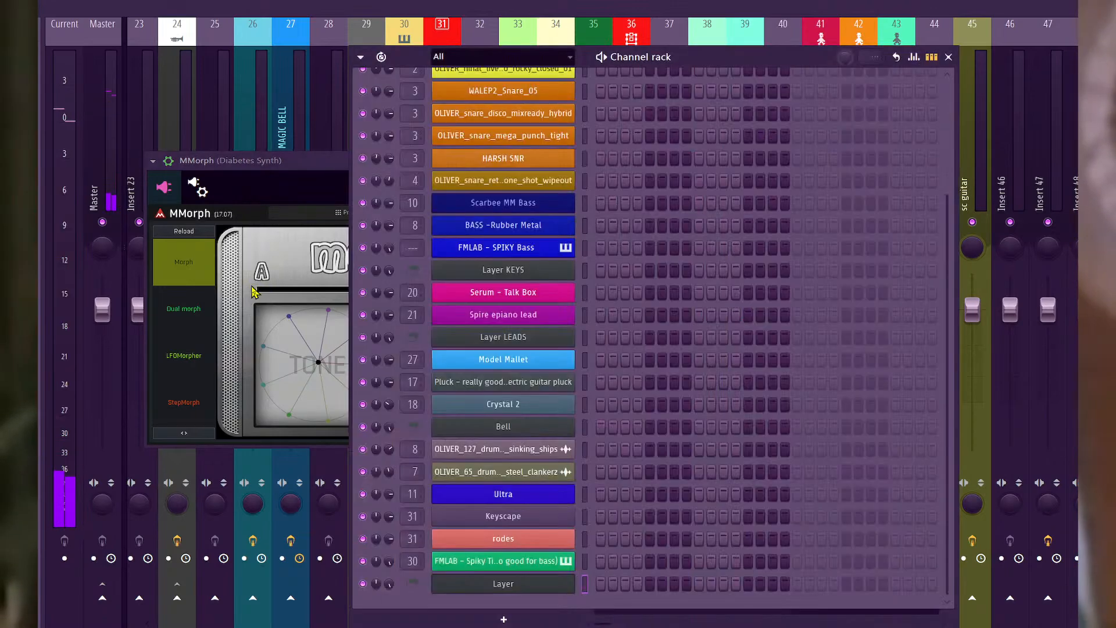
click(522, 567)
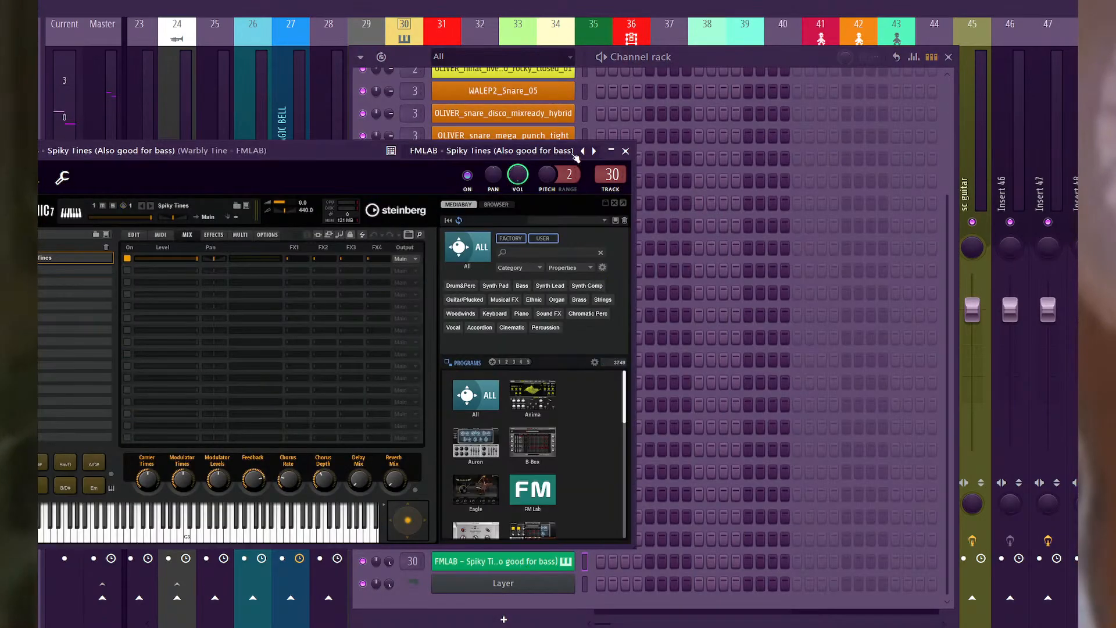
click(552, 152)
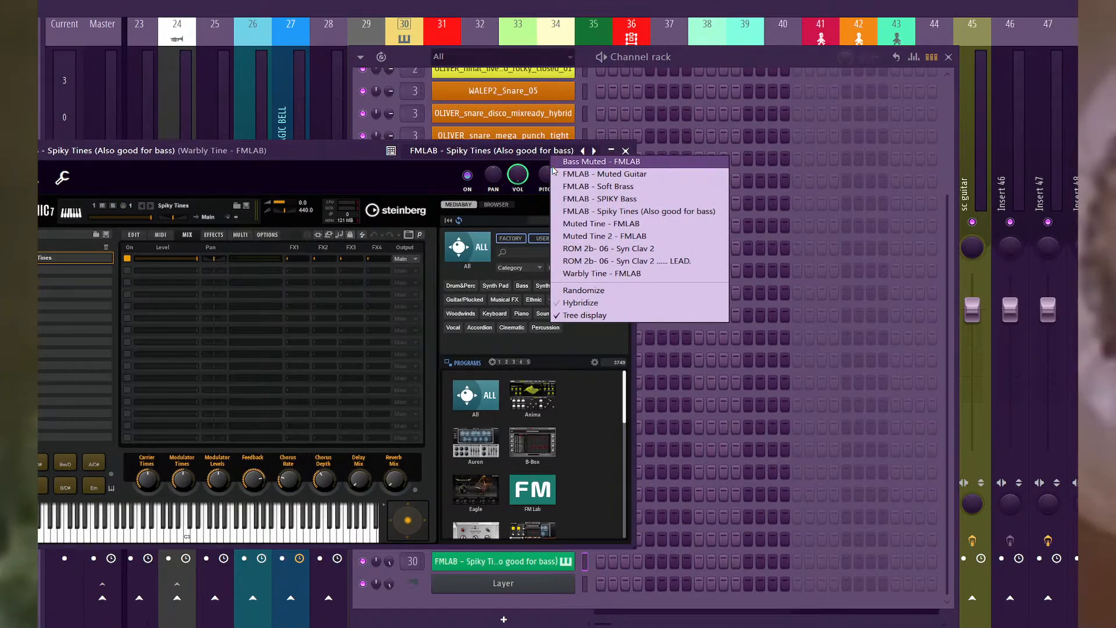
click(570, 598)
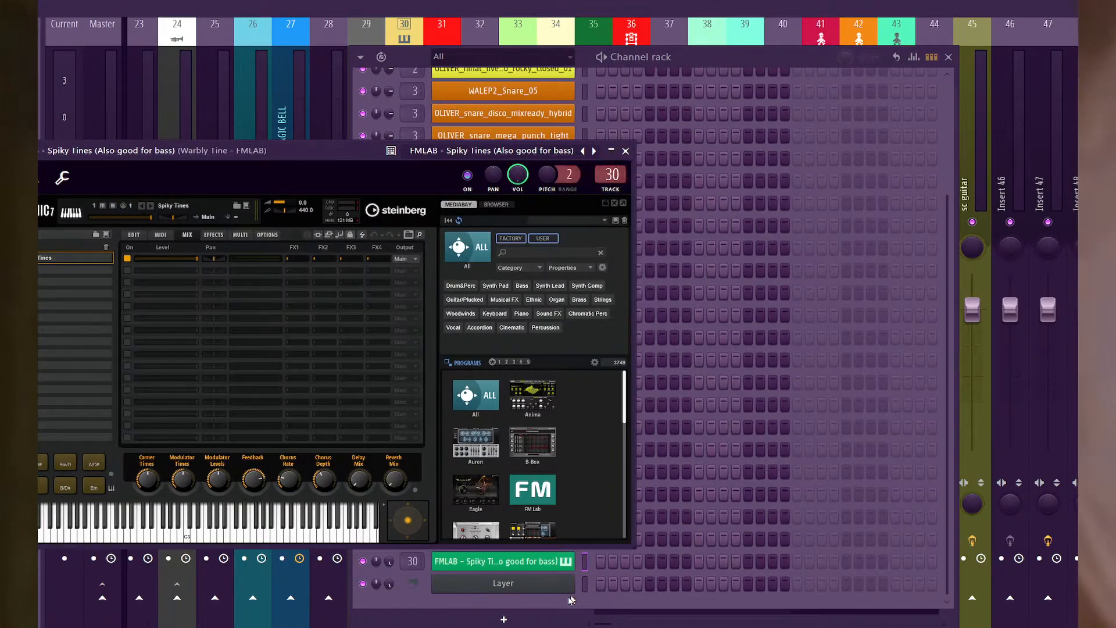
click(566, 599)
right_click(535, 564)
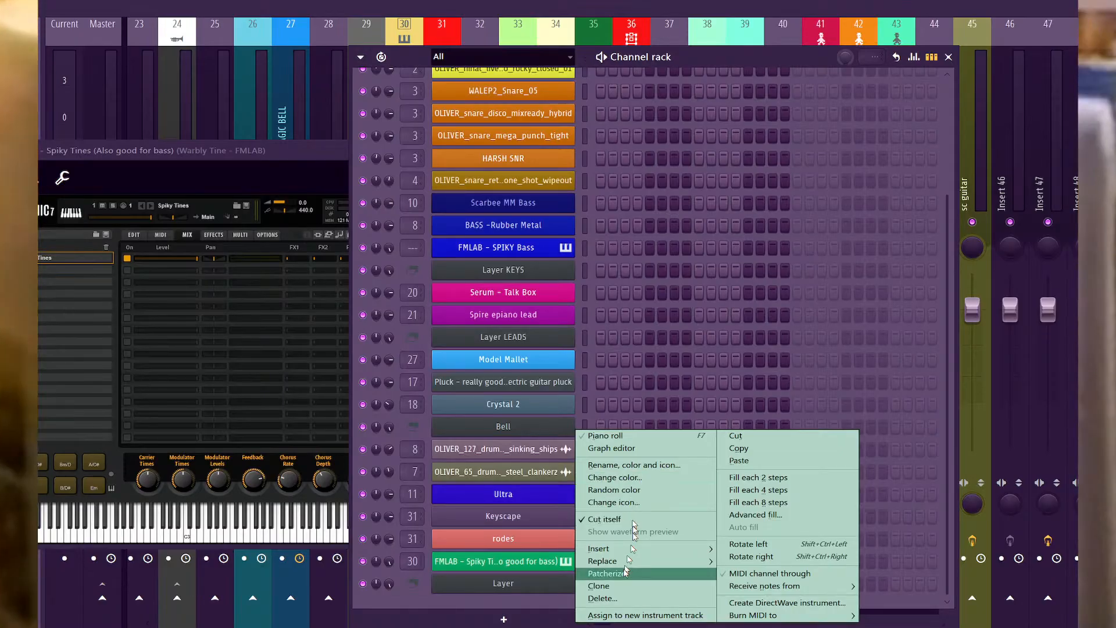
mouse_move(640, 561)
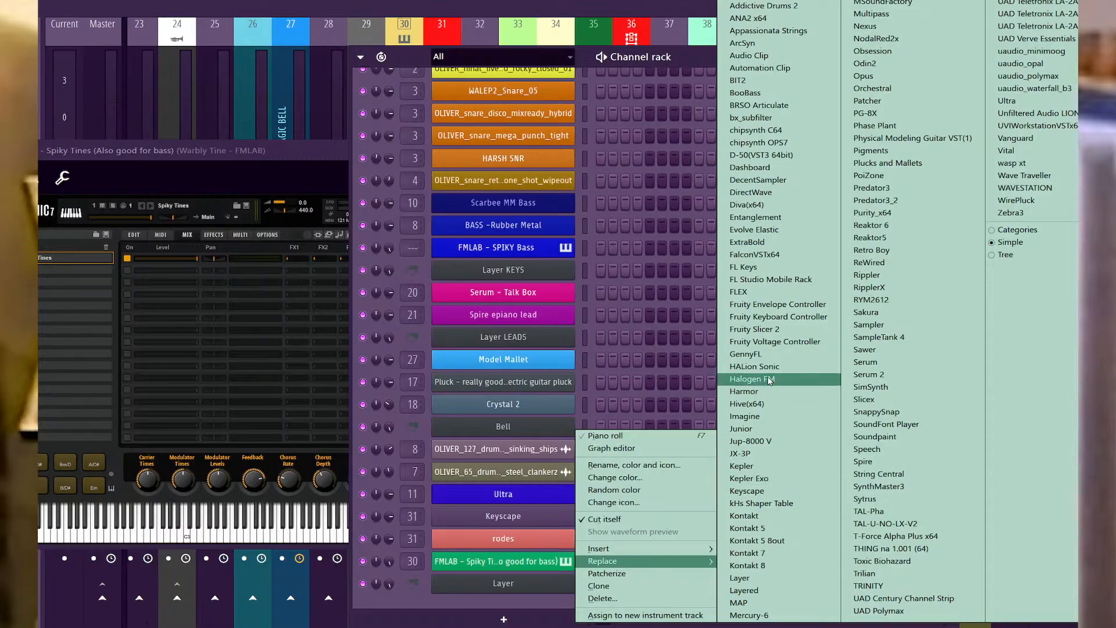
click(765, 491)
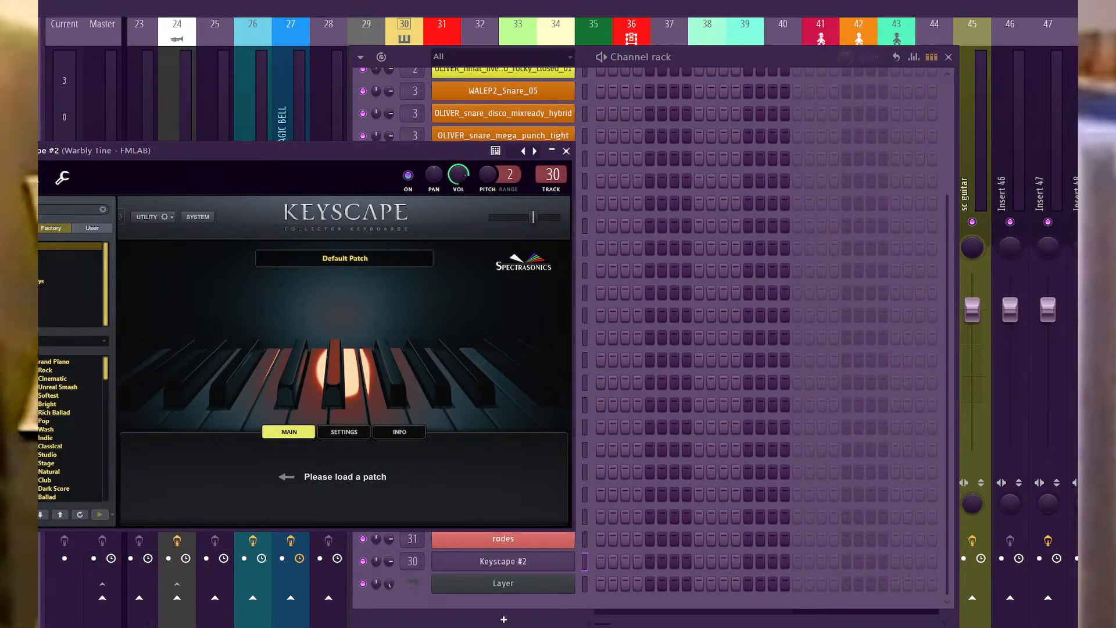
Load the Wurlitzer 140B patch in the new Keyscape #2 channel.
click(64, 267)
scroll(56, 441, down, 5)
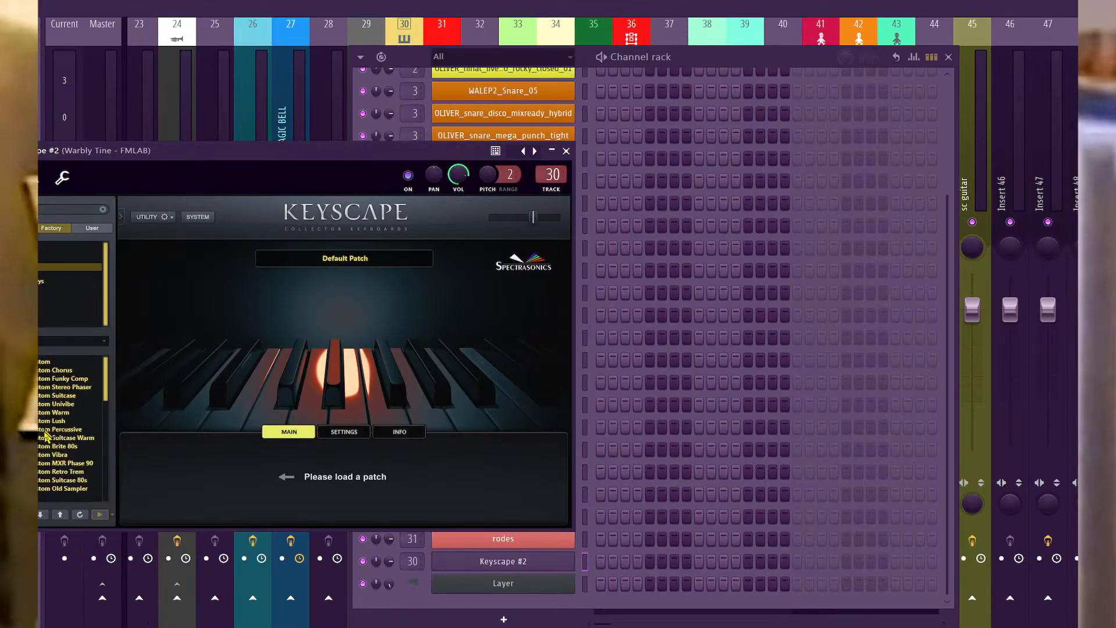
scroll(56, 442, down, 4)
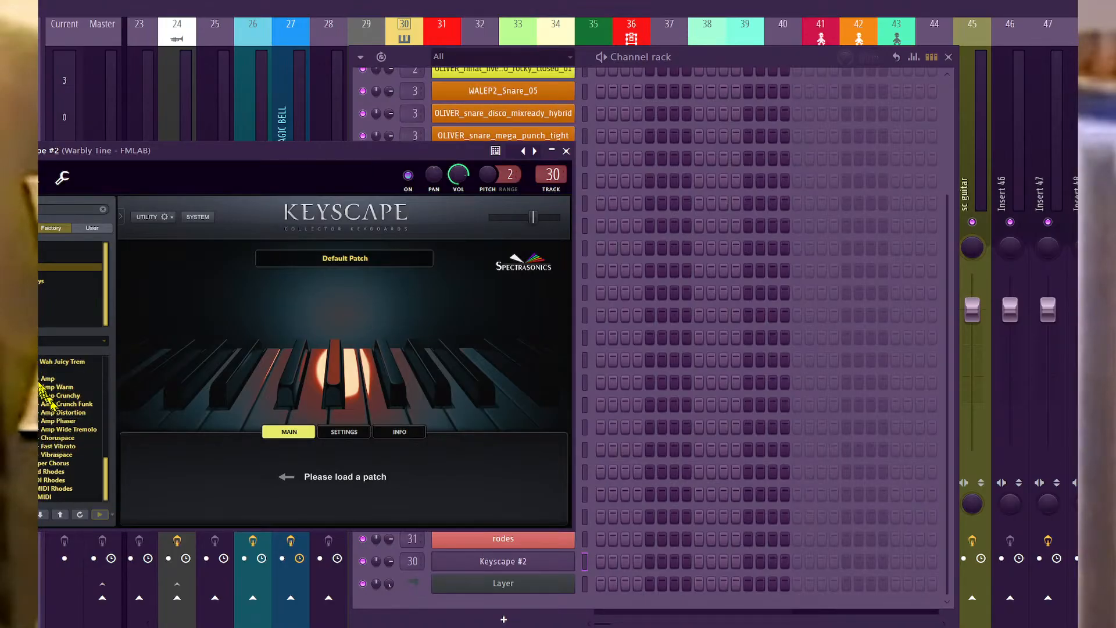
click(56, 370)
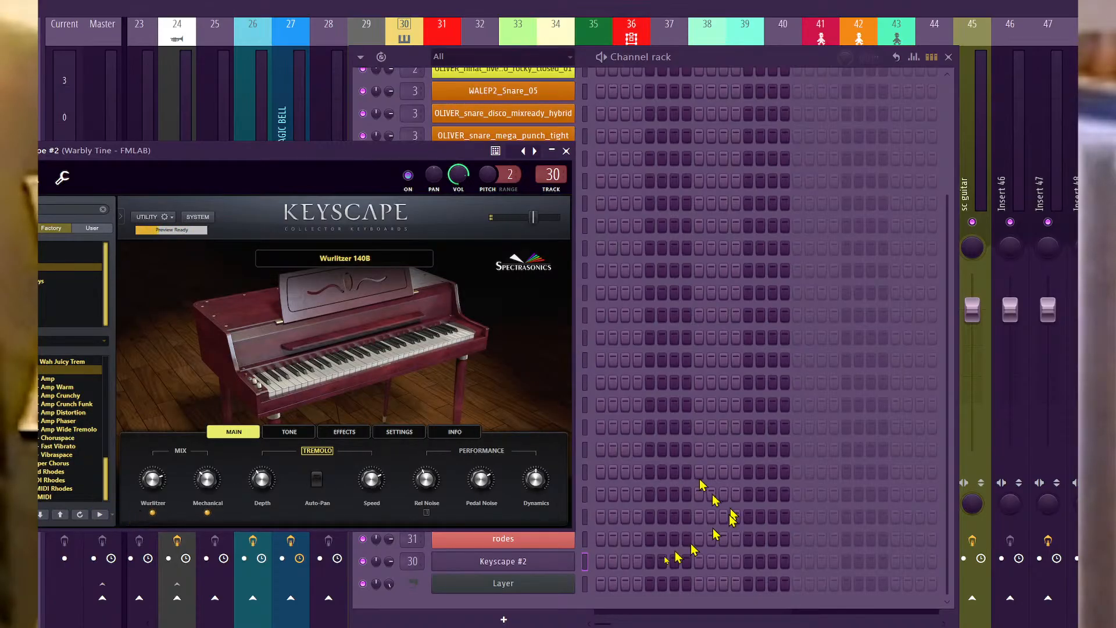
Select the Layer channel and set the MMorph blend on the Diabetes Synth track midway between A and B.
click(586, 586)
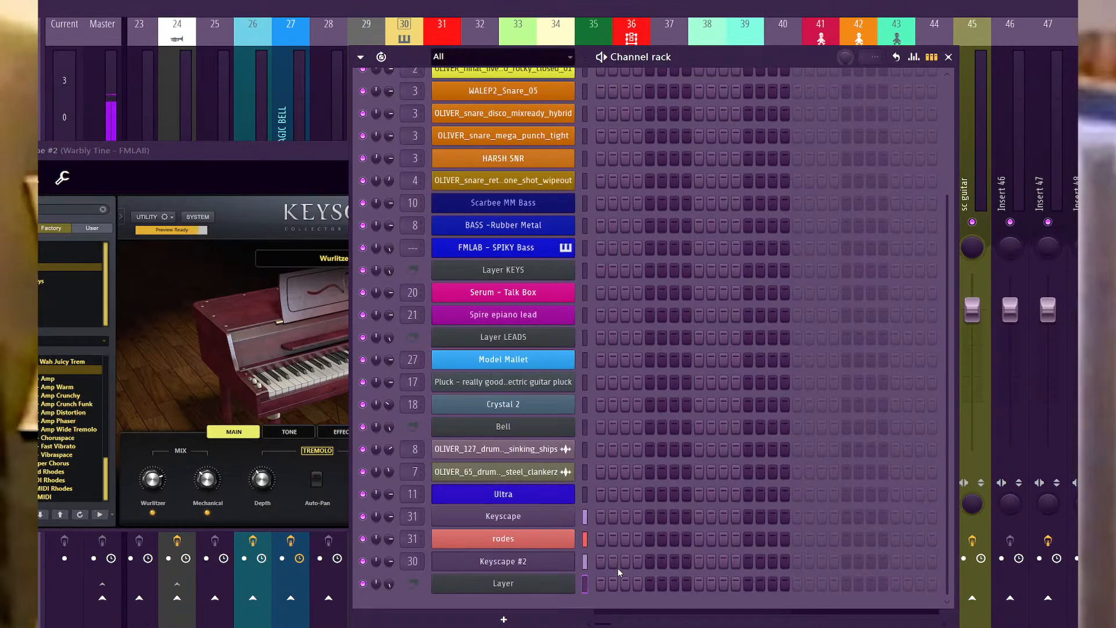
key(F9)
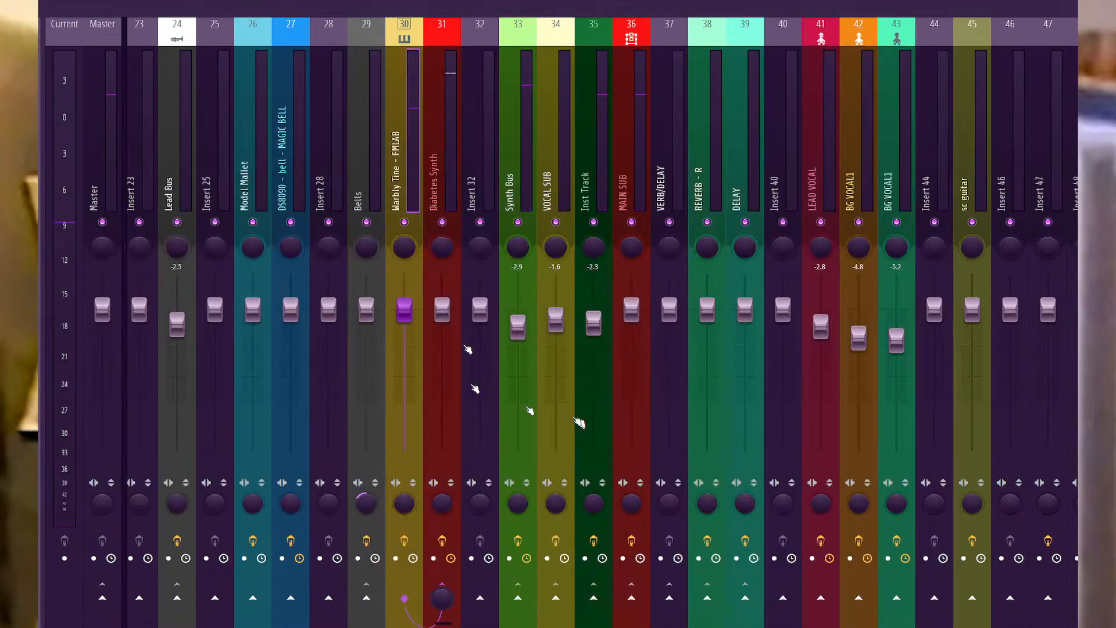
click(452, 180)
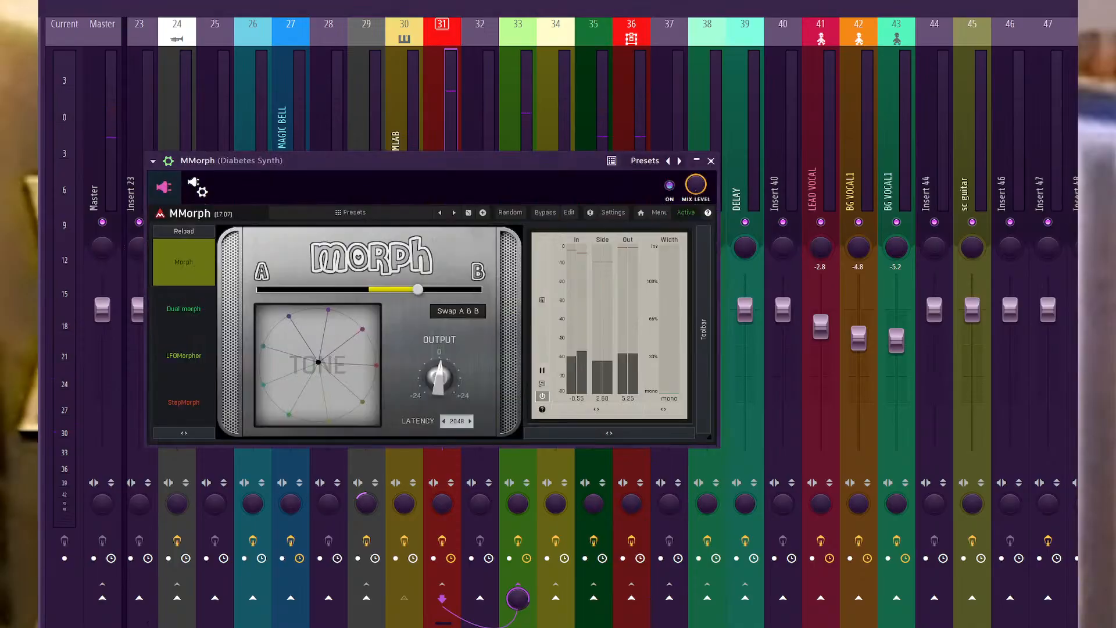
drag(417, 289, 371, 290)
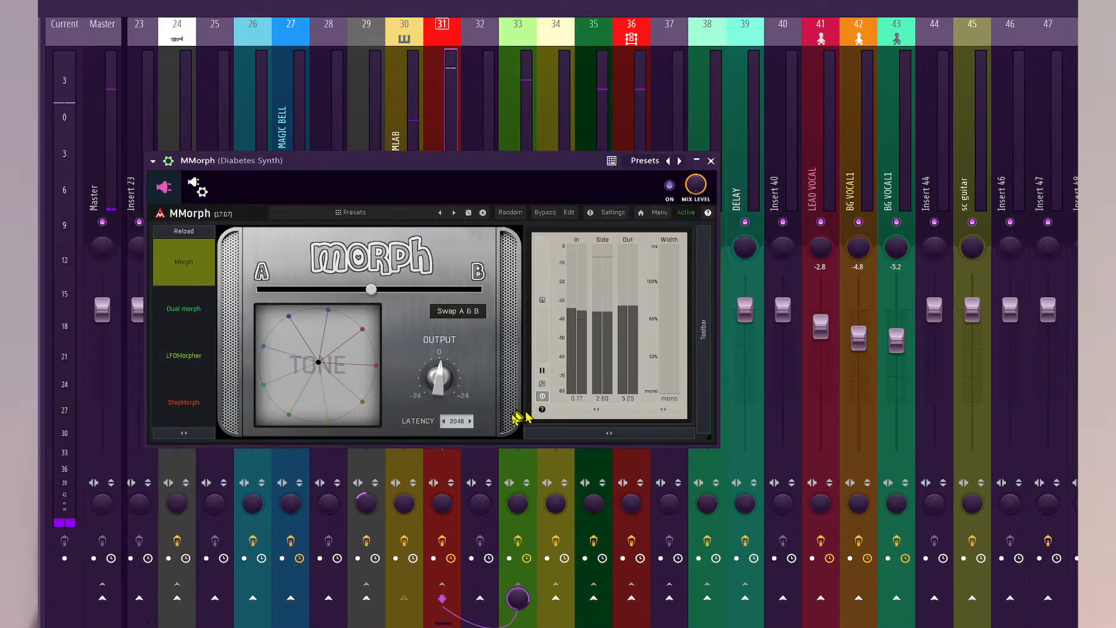
Set the Wurlitzer 140B patch's modulation effect to Chorus 1 and select the Layer channel again.
key(F6)
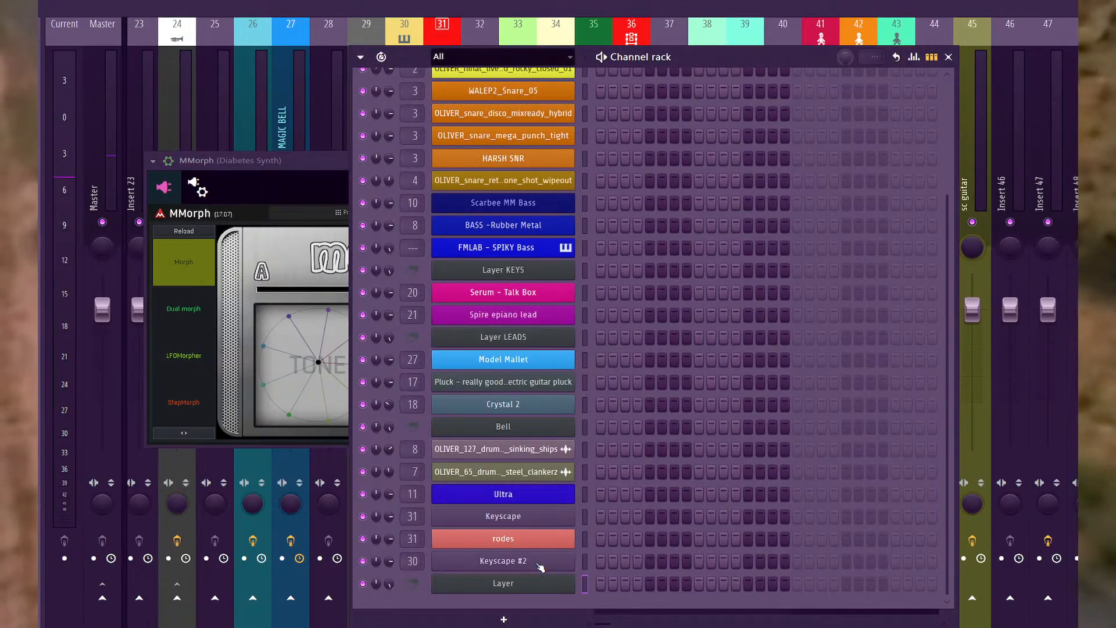
click(538, 564)
click(347, 433)
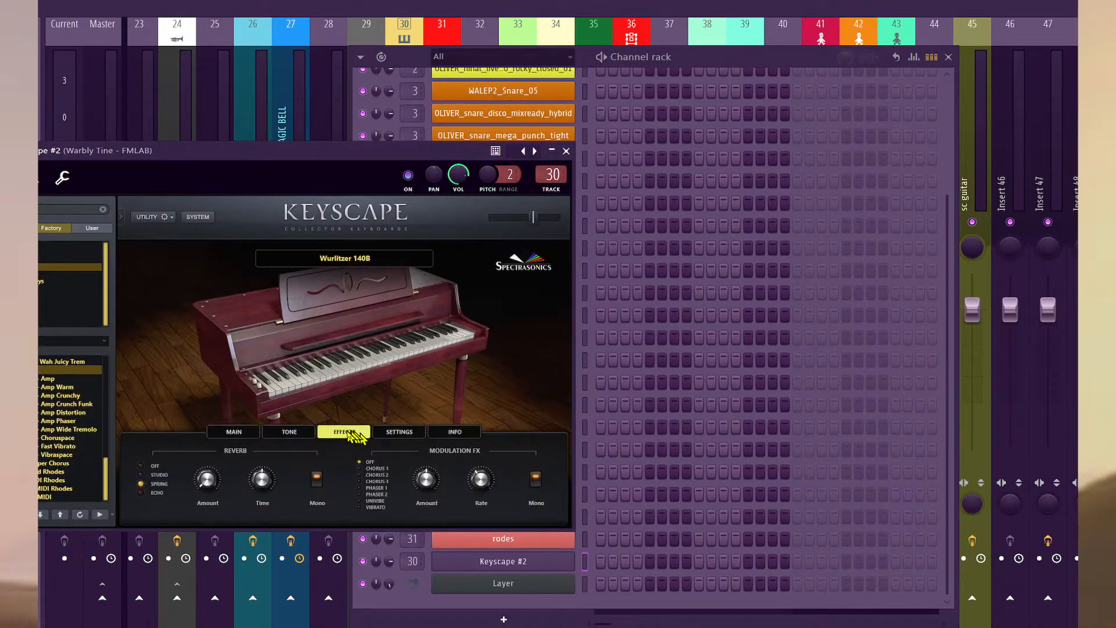
click(360, 467)
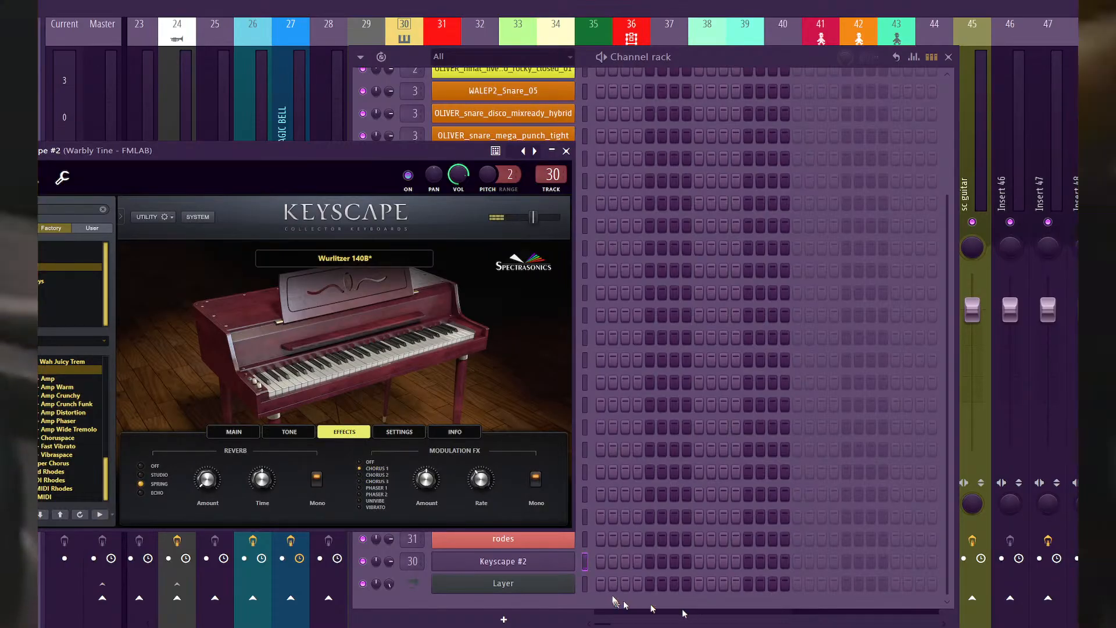
click(585, 593)
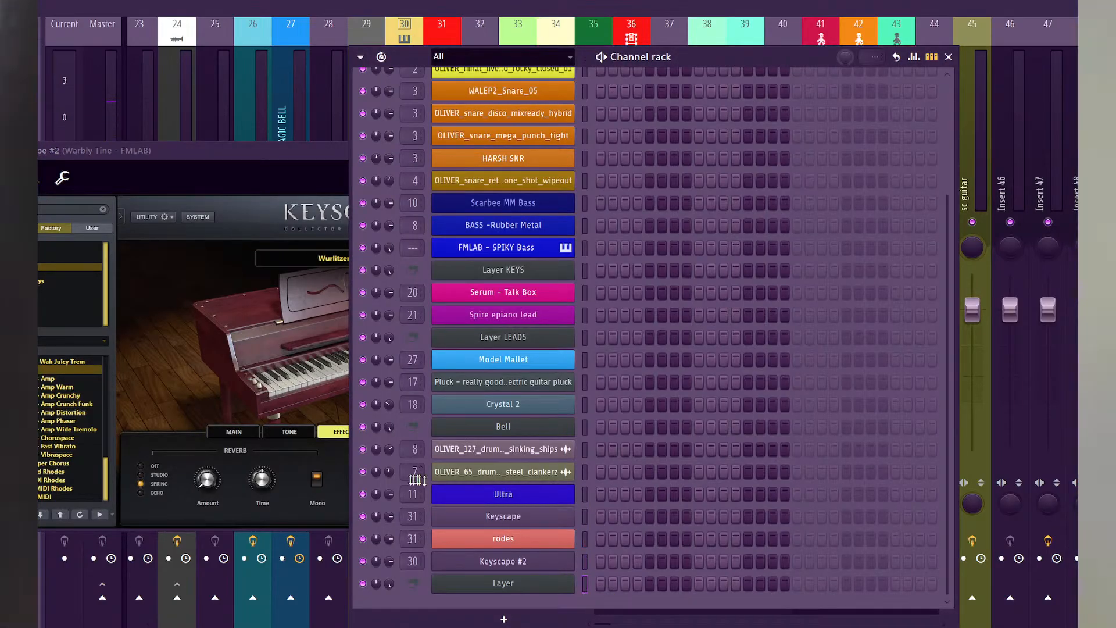
Switch off mono for the Wurlitzer's reverb and modulation, turn its reverb off, and reselect the Layer channel.
click(330, 481)
click(317, 479)
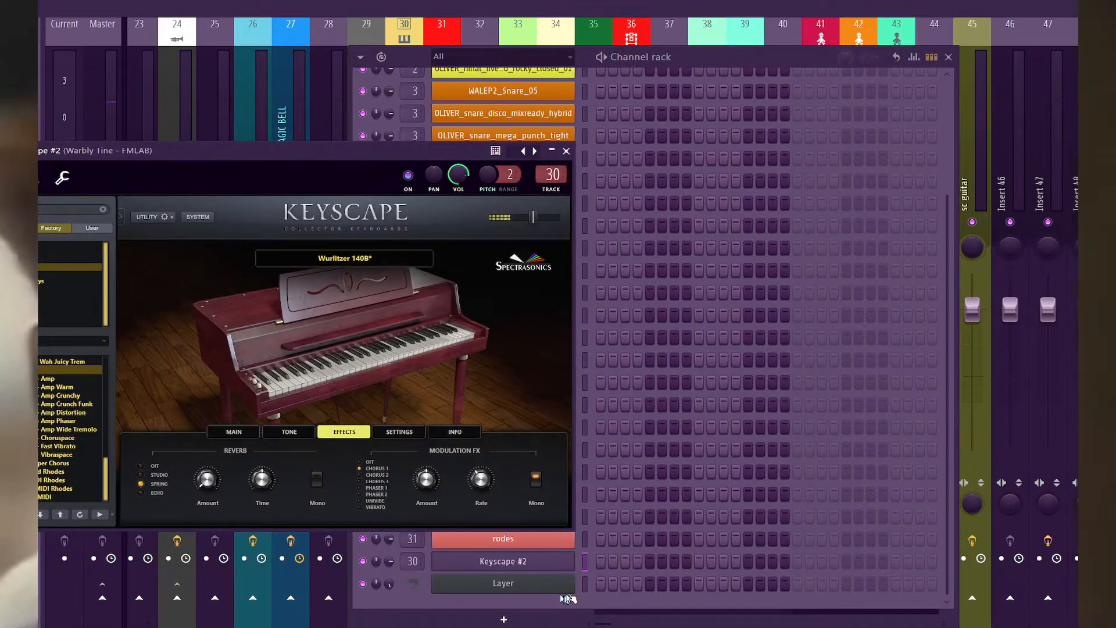
click(586, 586)
click(559, 564)
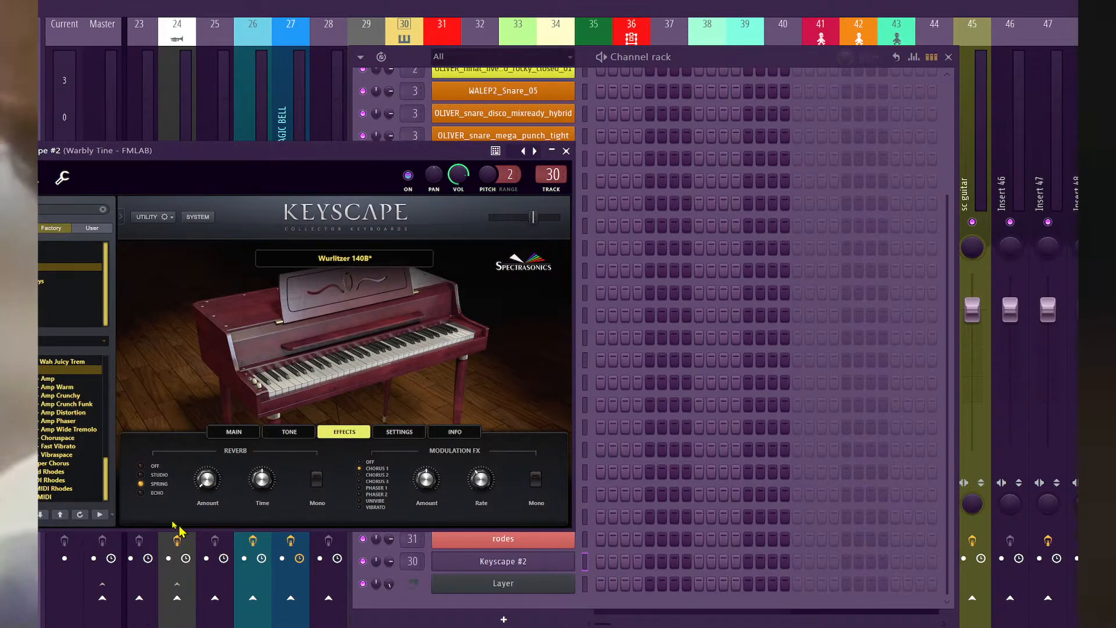
click(584, 586)
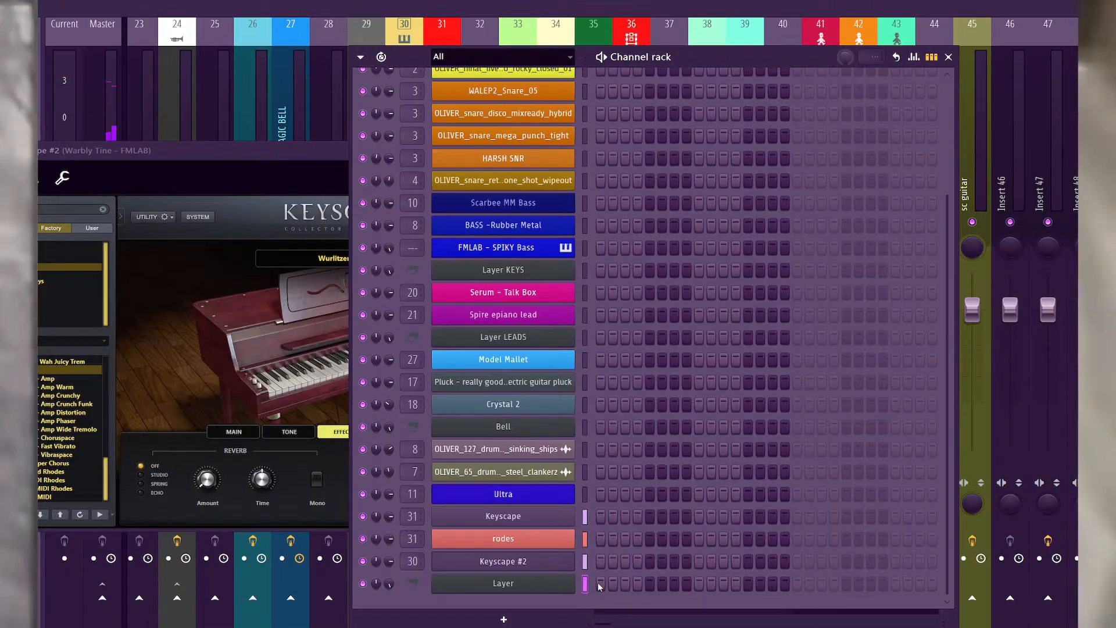
Open MMorph on the Diabetes Synth track and audition the layered keys through the centred blend.
key(F9)
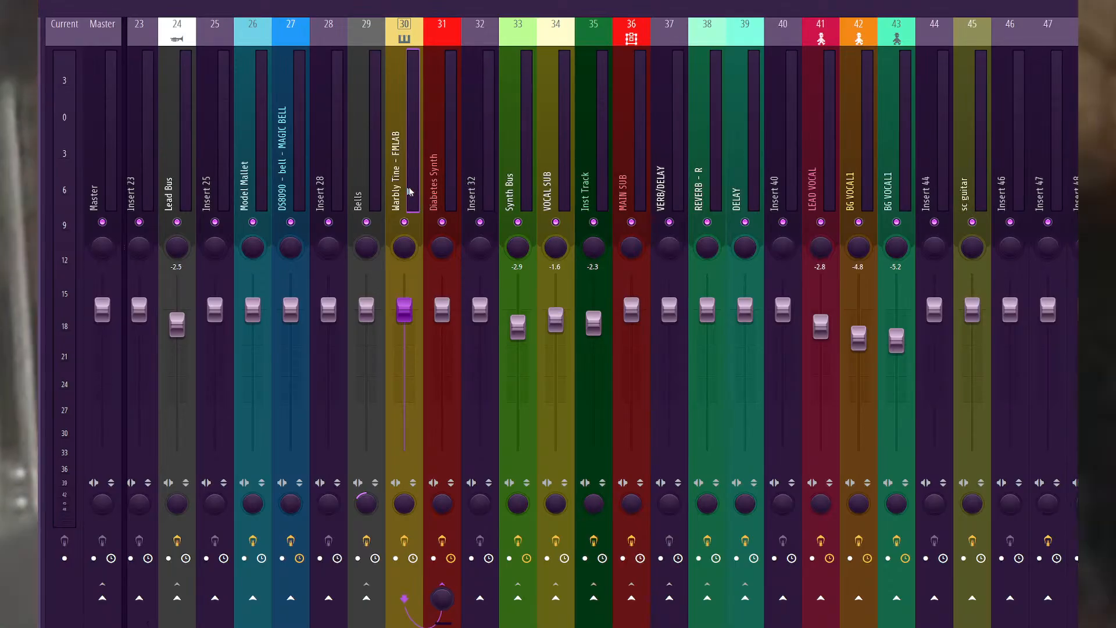
click(443, 192)
click(1104, 75)
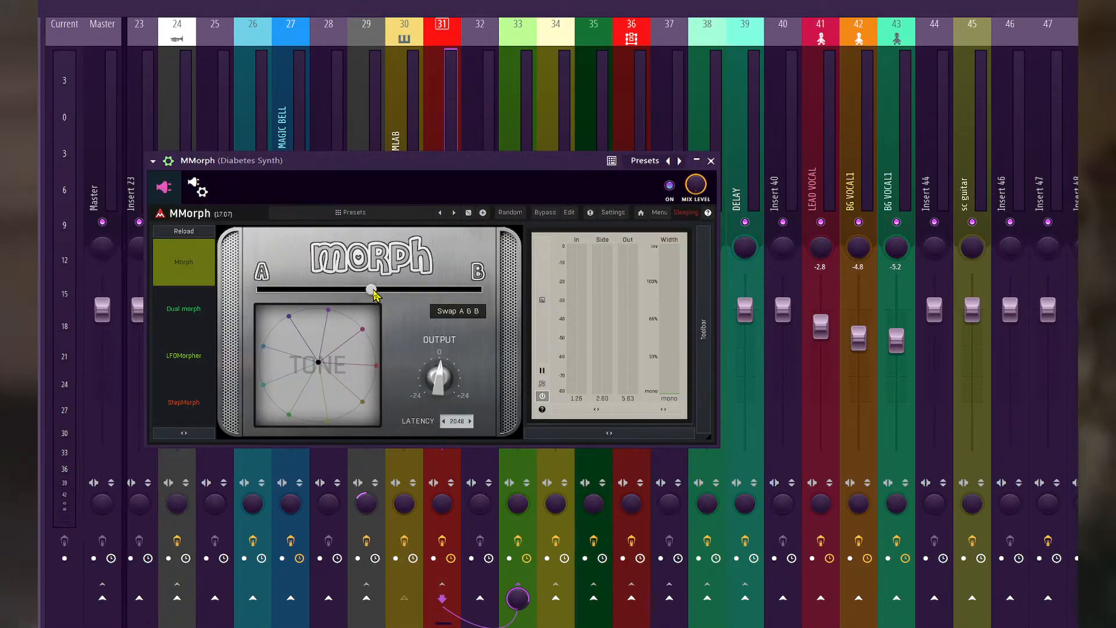
key(space)
key(space)
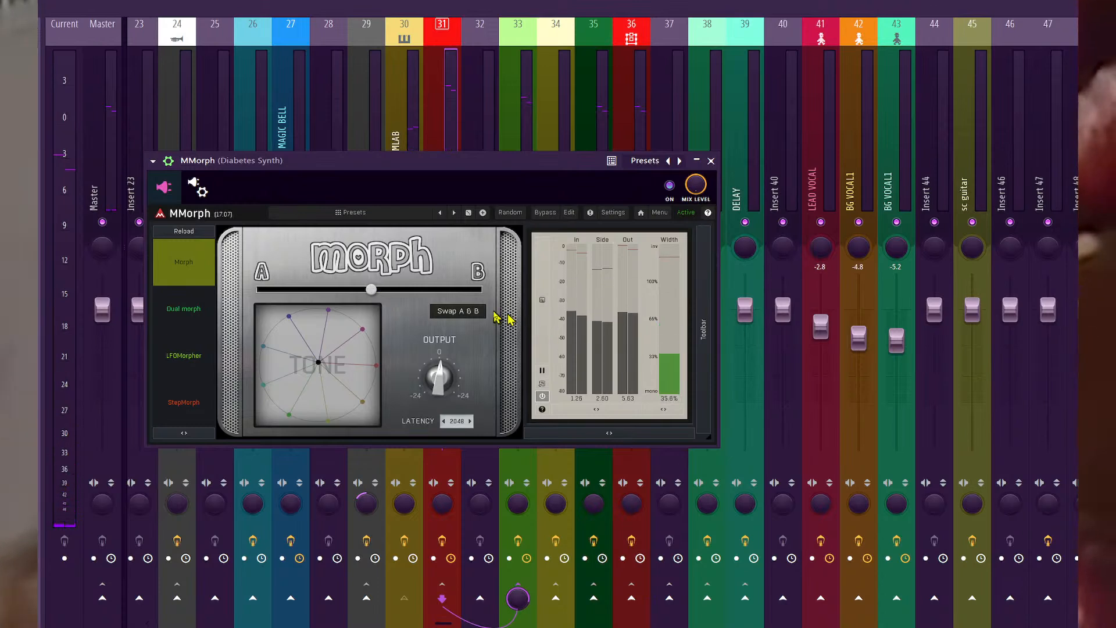
key(space)
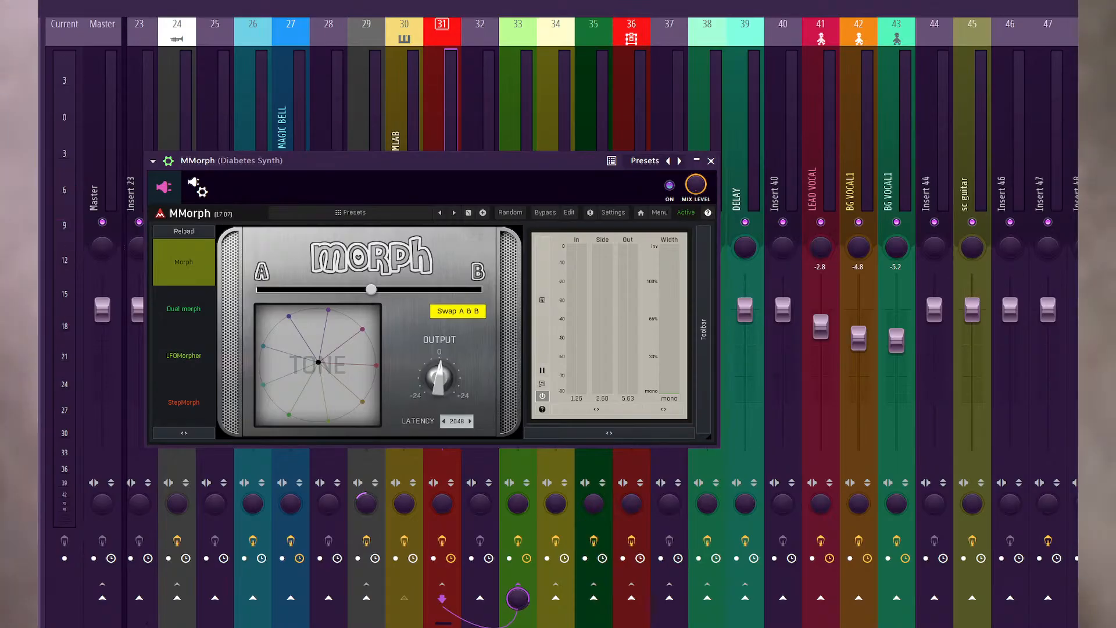
Review the instruments in the Keyscape, rodes and Keyscape #2 channels one by one and return to the MMorph window.
key(F6)
click(498, 525)
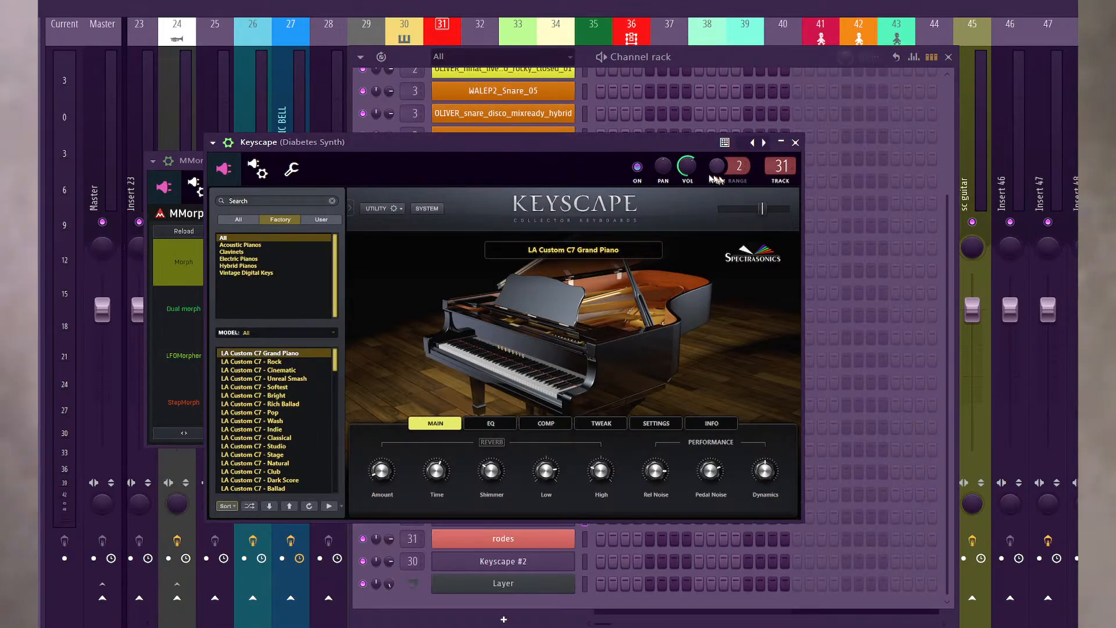
click(796, 143)
click(541, 538)
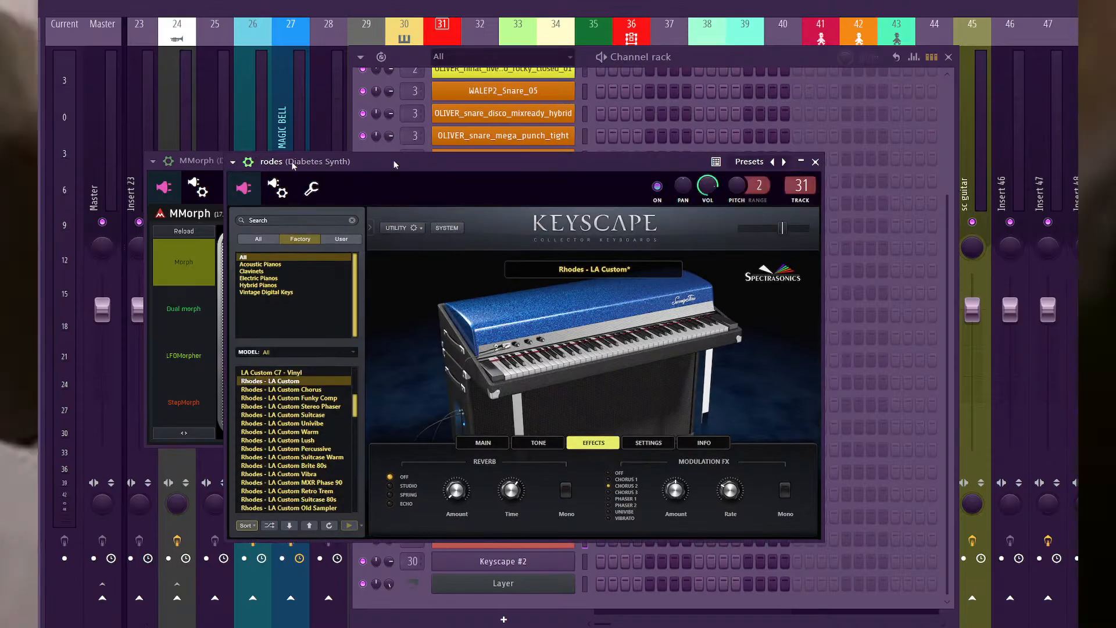
click(248, 161)
click(814, 161)
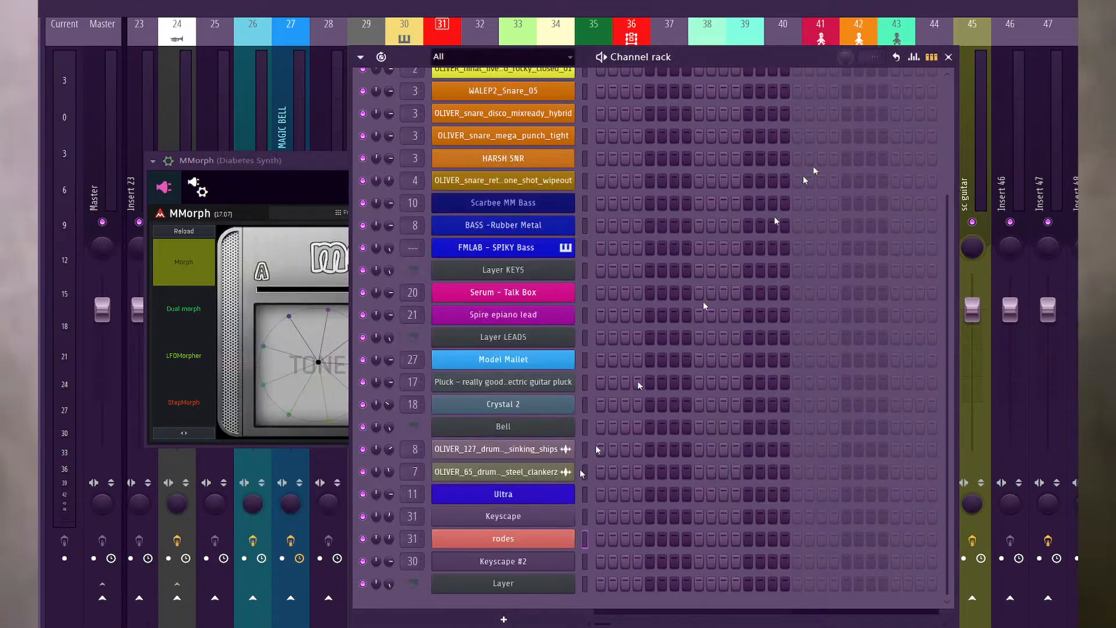
click(526, 560)
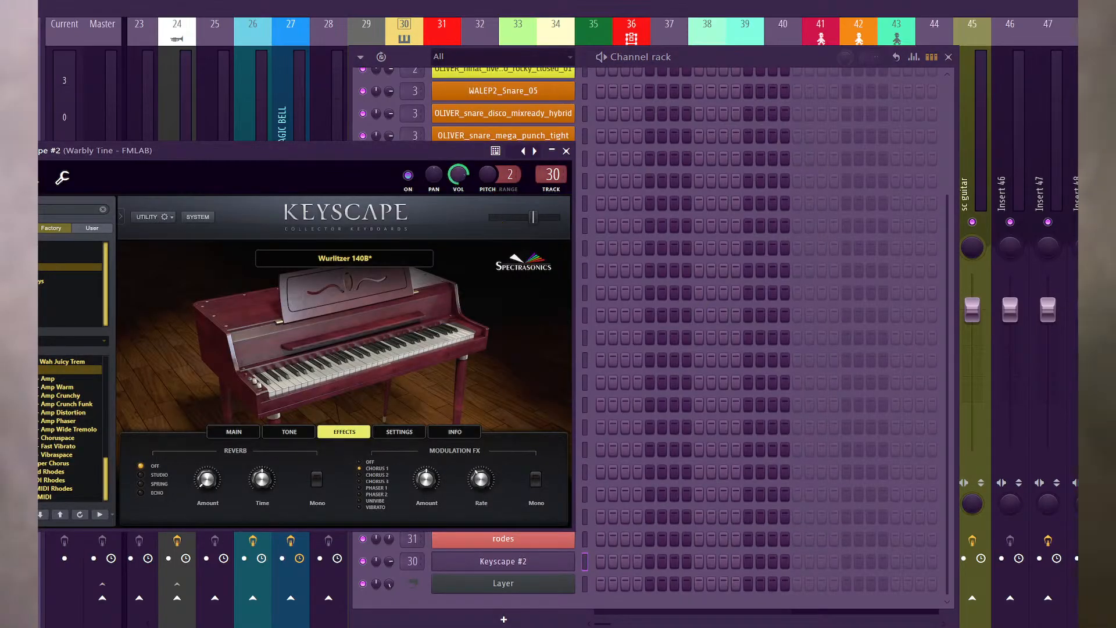
click(567, 151)
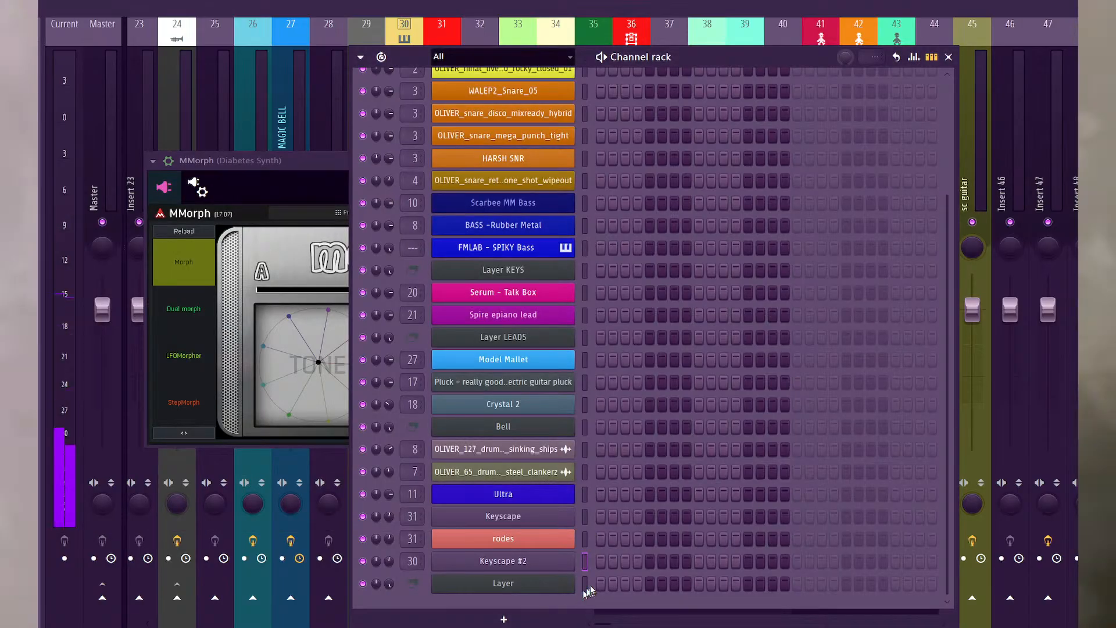
click(289, 169)
drag(319, 161, 324, 138)
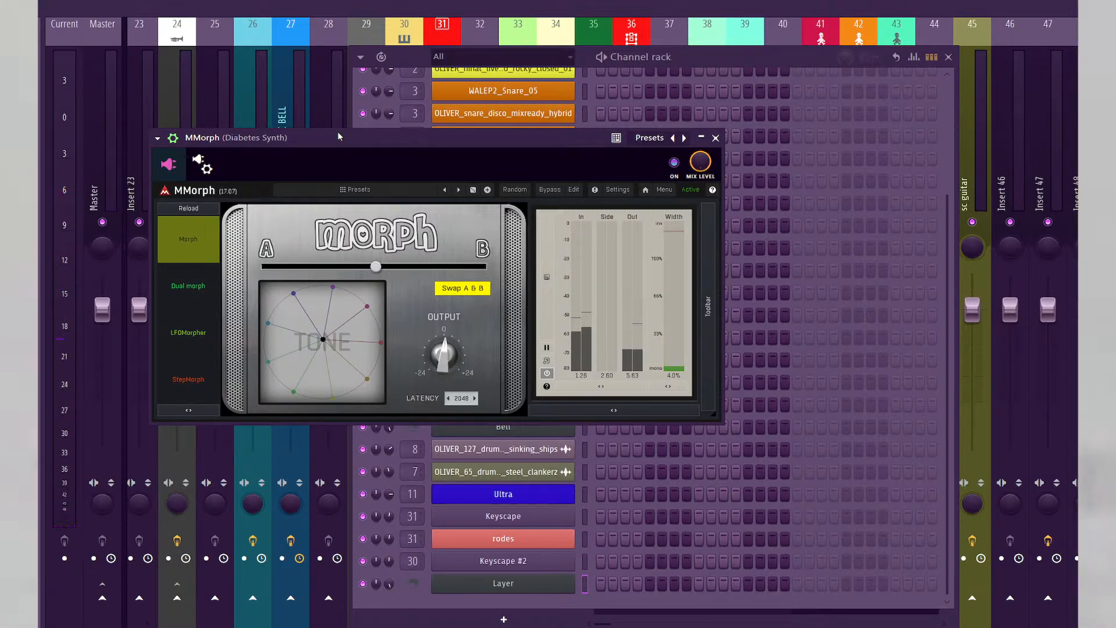
Check the tone and de-noise settings of the Rhodes and Wurlitzer 140B patches and reselect the Layer channel.
click(540, 538)
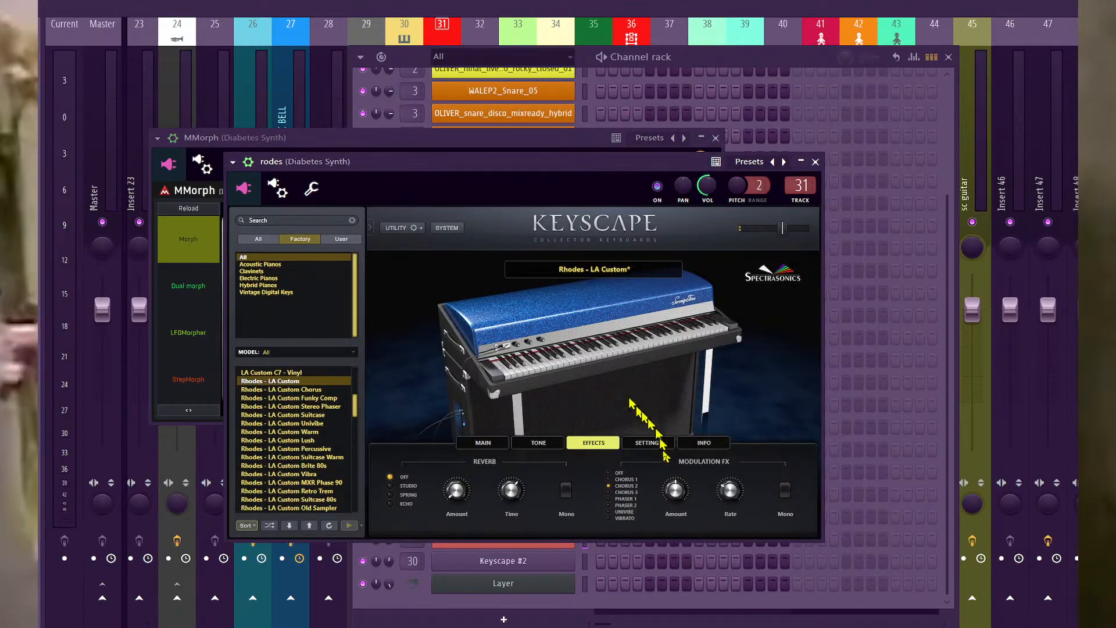
click(544, 442)
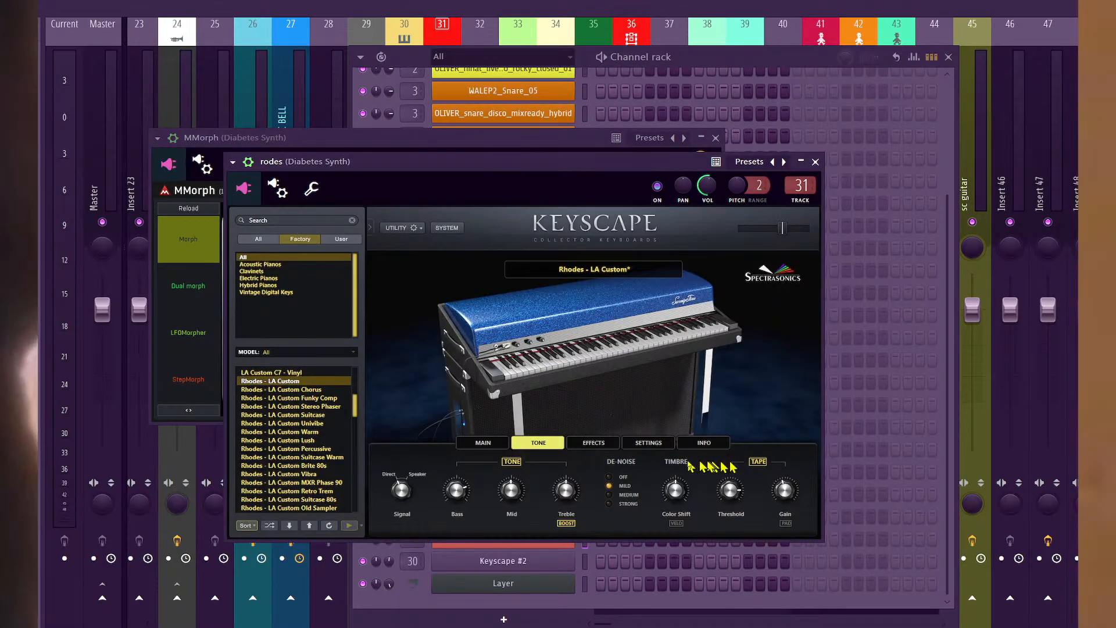
click(609, 503)
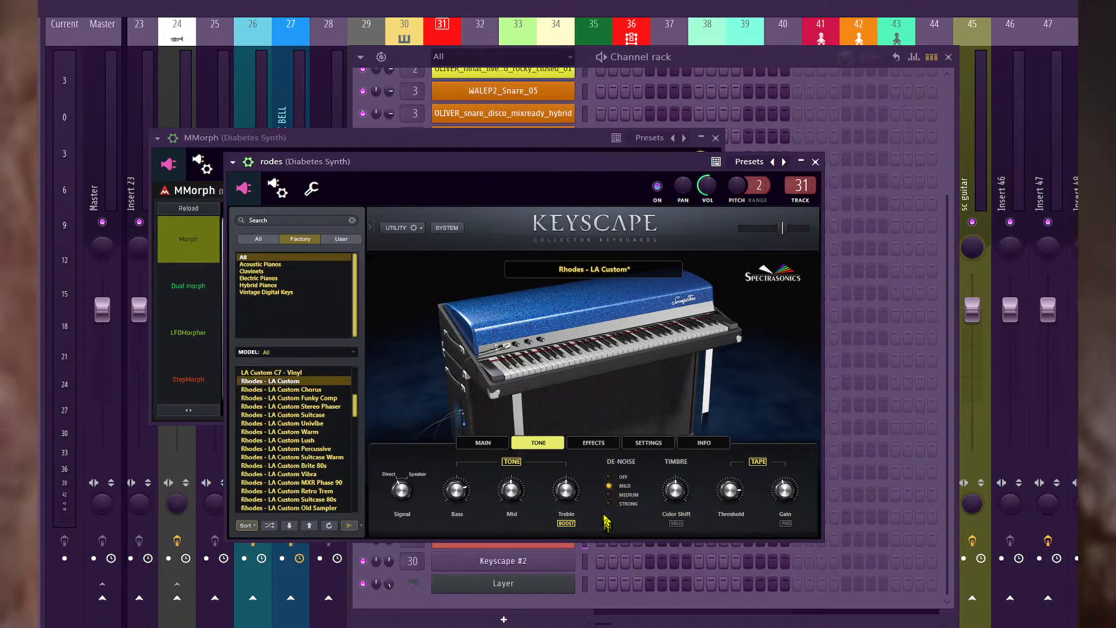
click(576, 600)
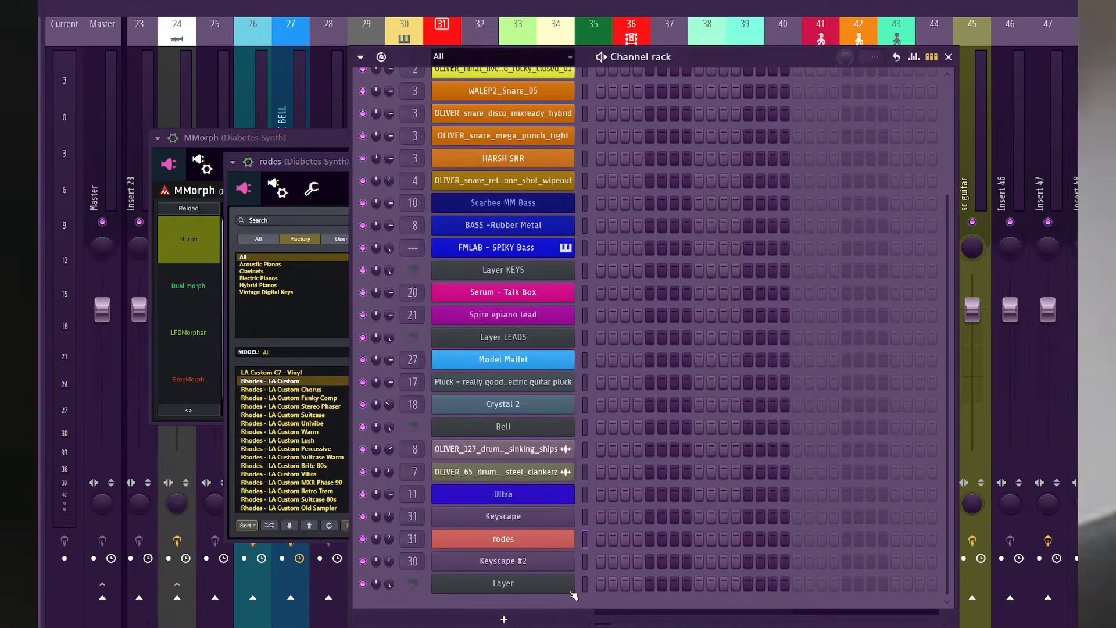
click(572, 565)
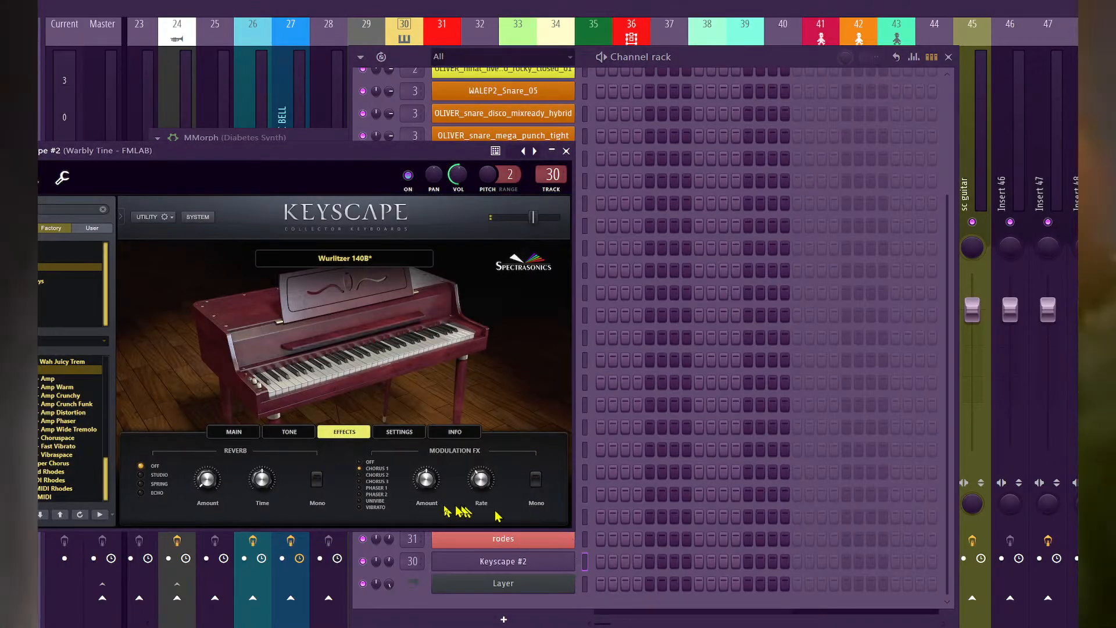
click(371, 492)
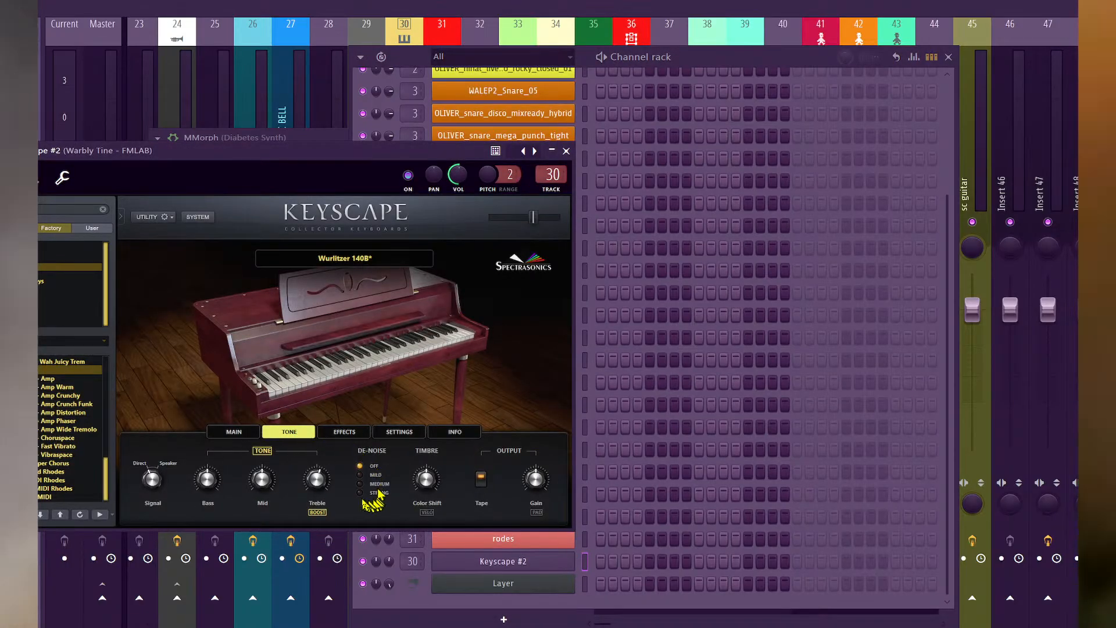
click(556, 601)
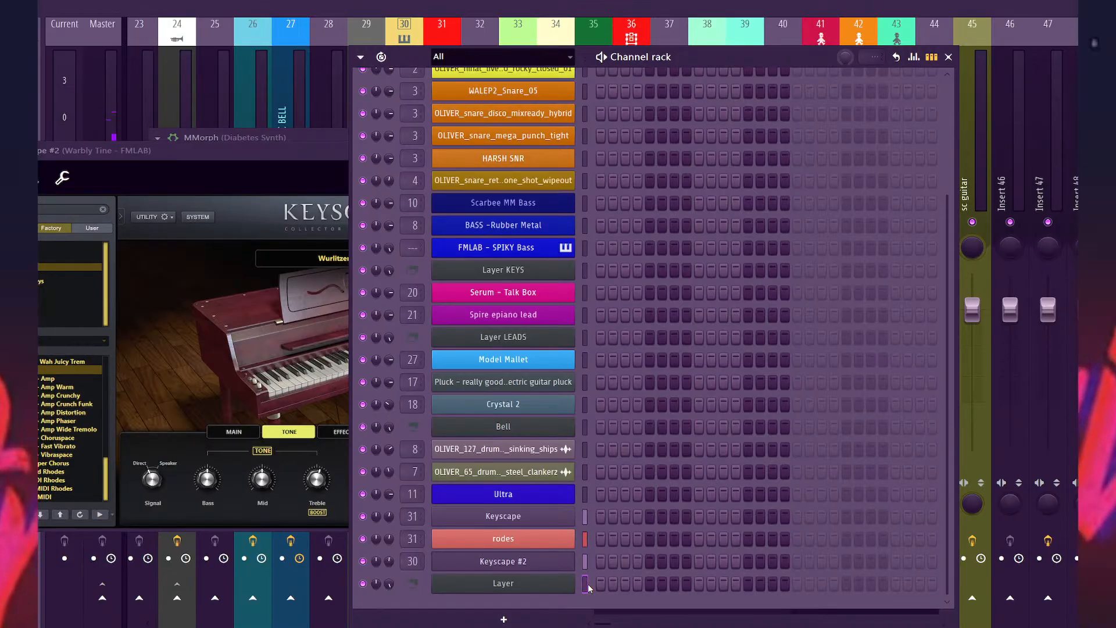
Bring up MMorph on the Diabetes Synth track and shift the Morph blend slightly from the centre toward B.
click(317, 8)
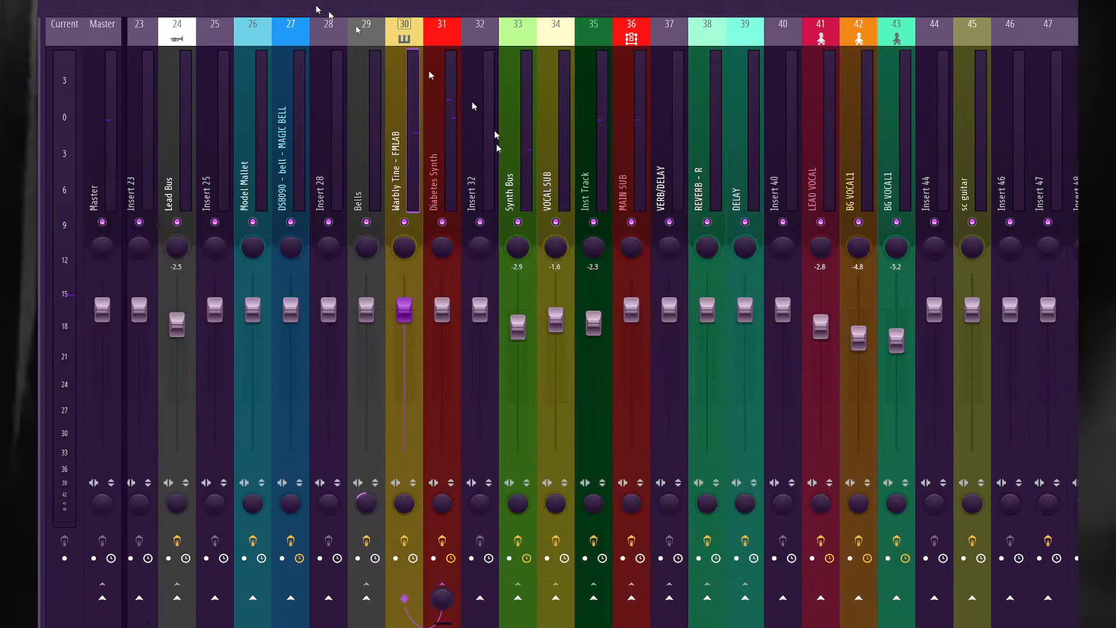
click(440, 182)
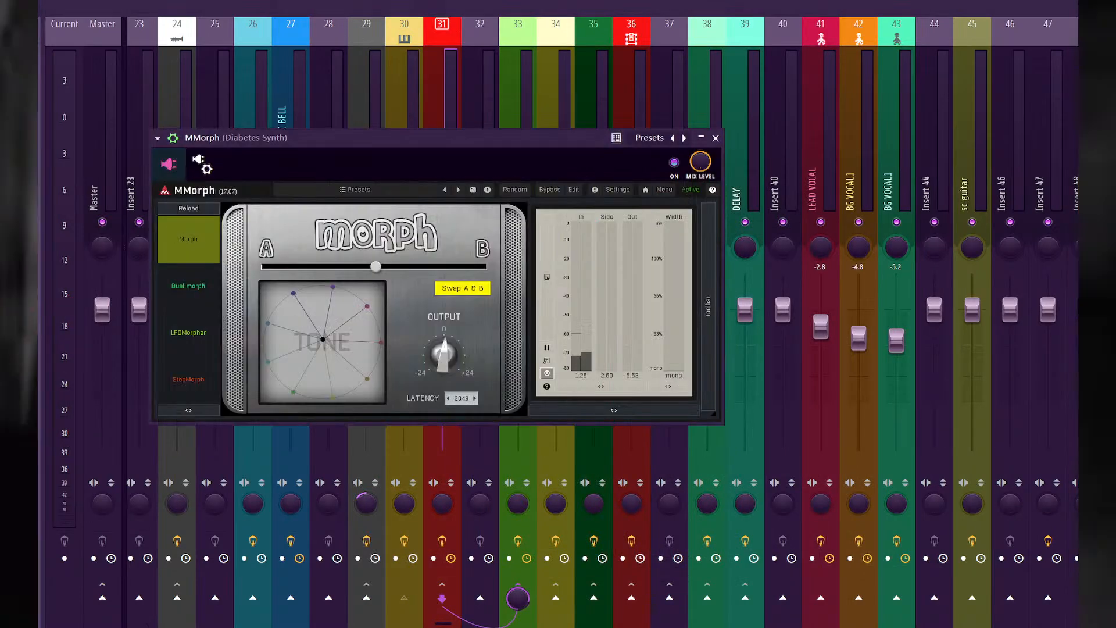
drag(375, 267, 317, 267)
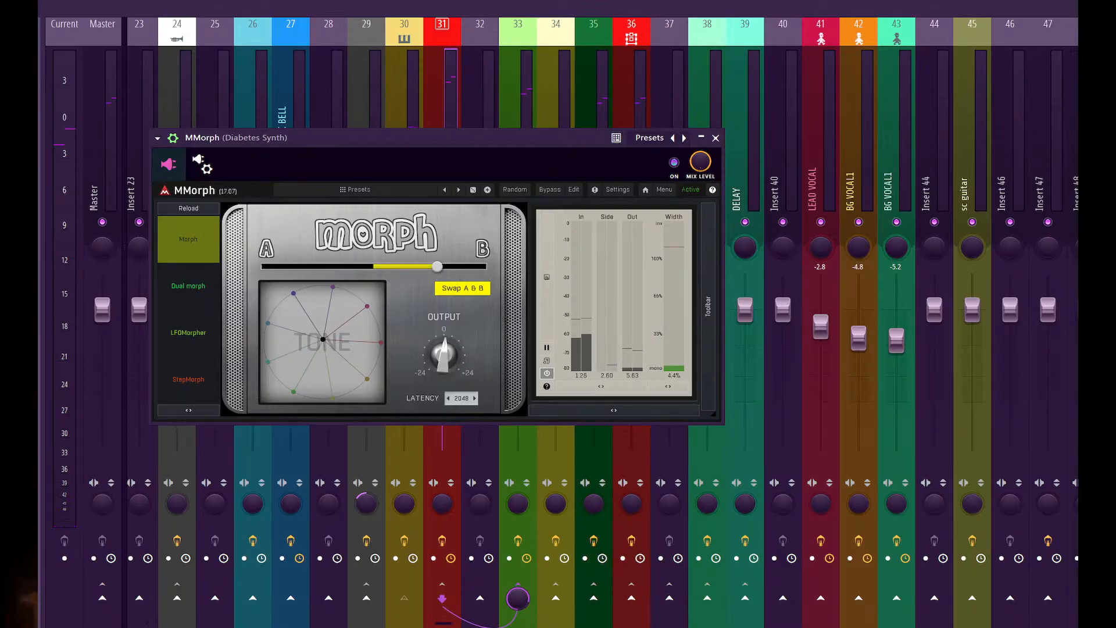
drag(437, 267, 451, 267)
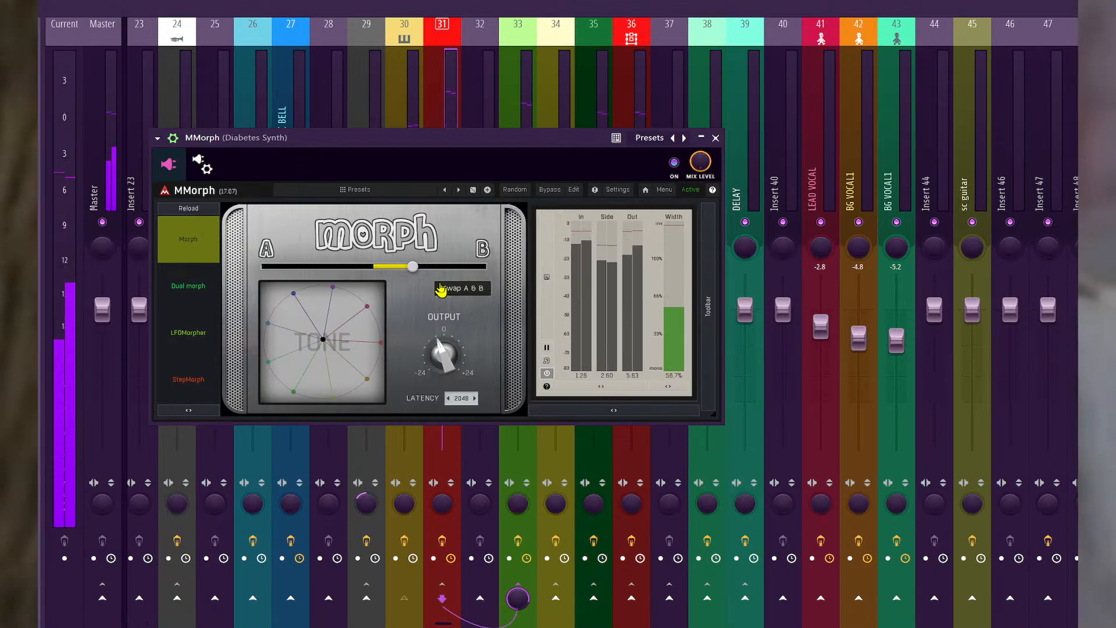
Switch MMorph to Dual morph with the blend between A and AB, and raise the Diabetes Synth track's fader to 3.7.
click(175, 296)
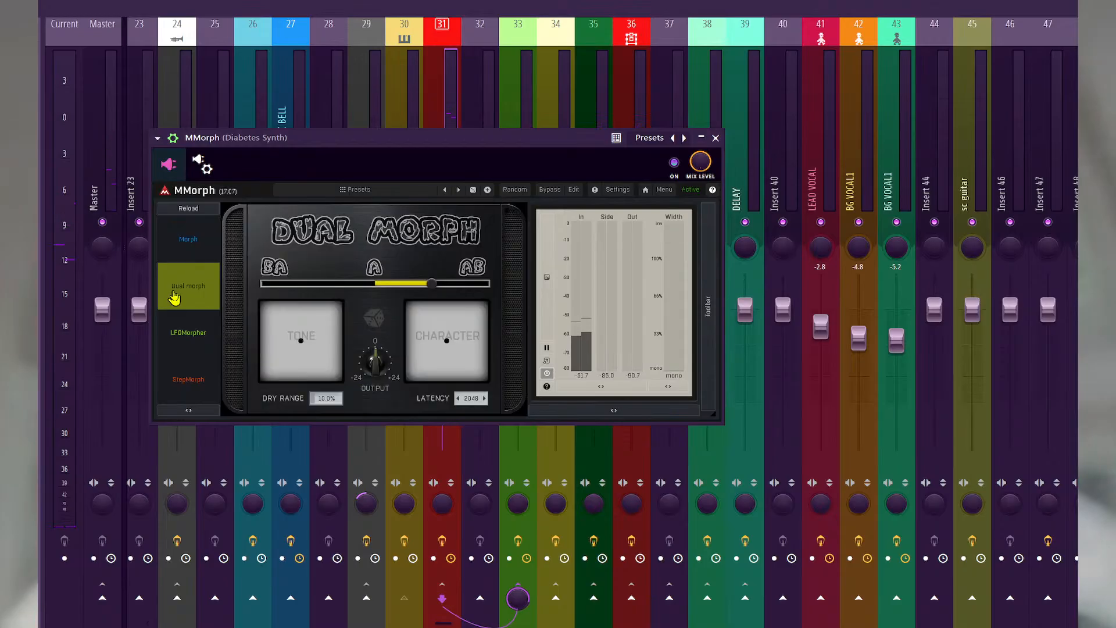
drag(488, 284, 466, 284)
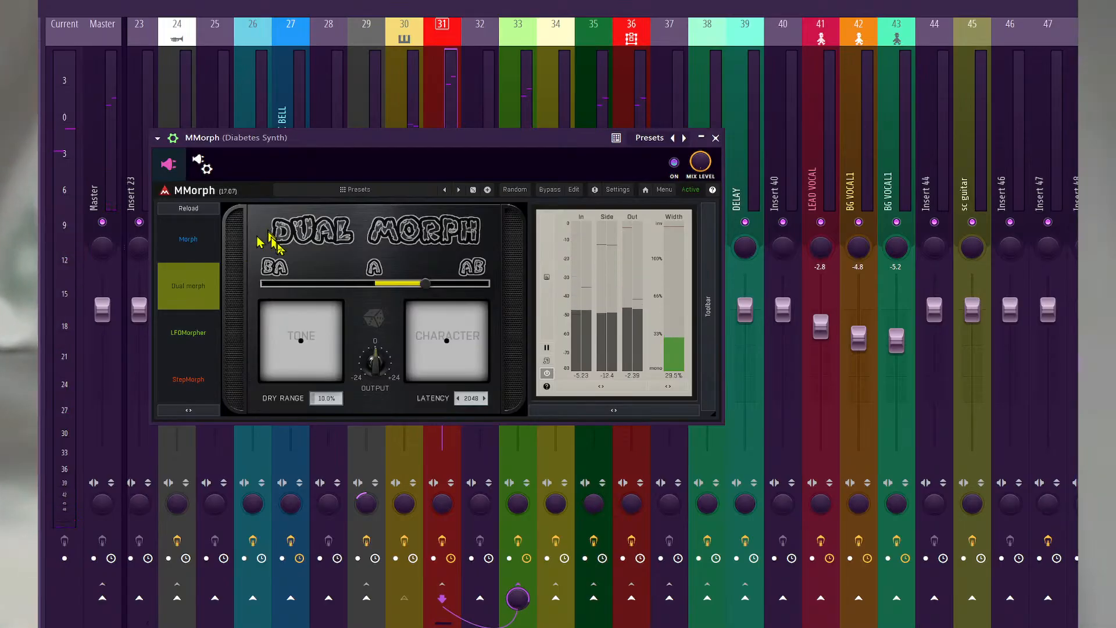
drag(547, 136, 1084, 250)
mouse_move(441, 309)
mouse_down()
mouse_move(442, 287)
mouse_move(452, 290)
mouse_up()
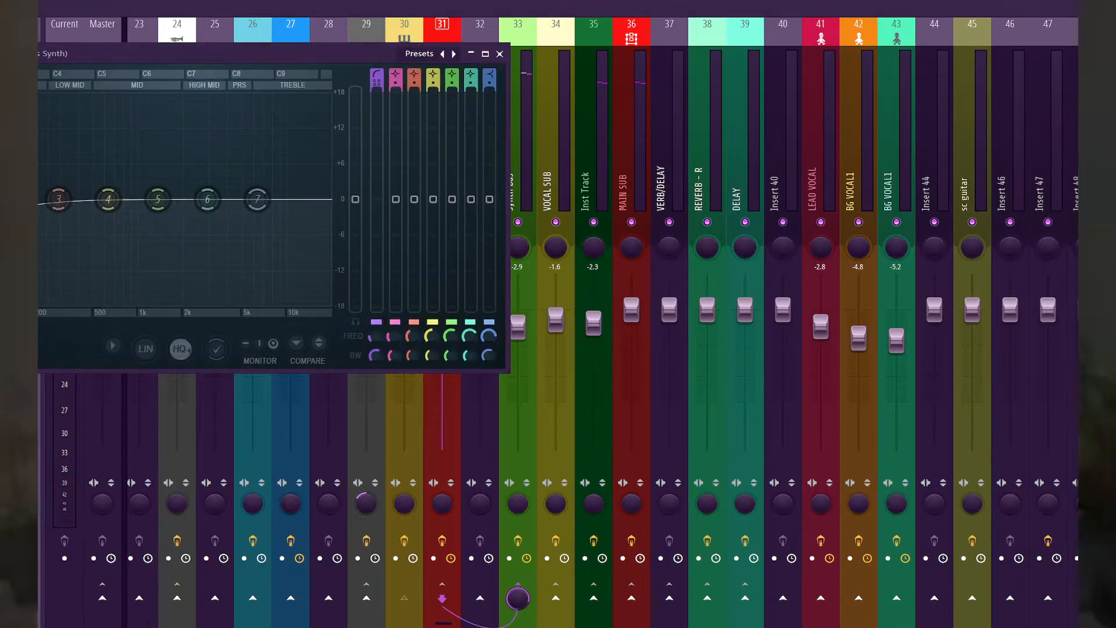
Adjust the low-end roll-off in the Diabetes Synth track's equalizer during playback, then close the equalizer.
key(space)
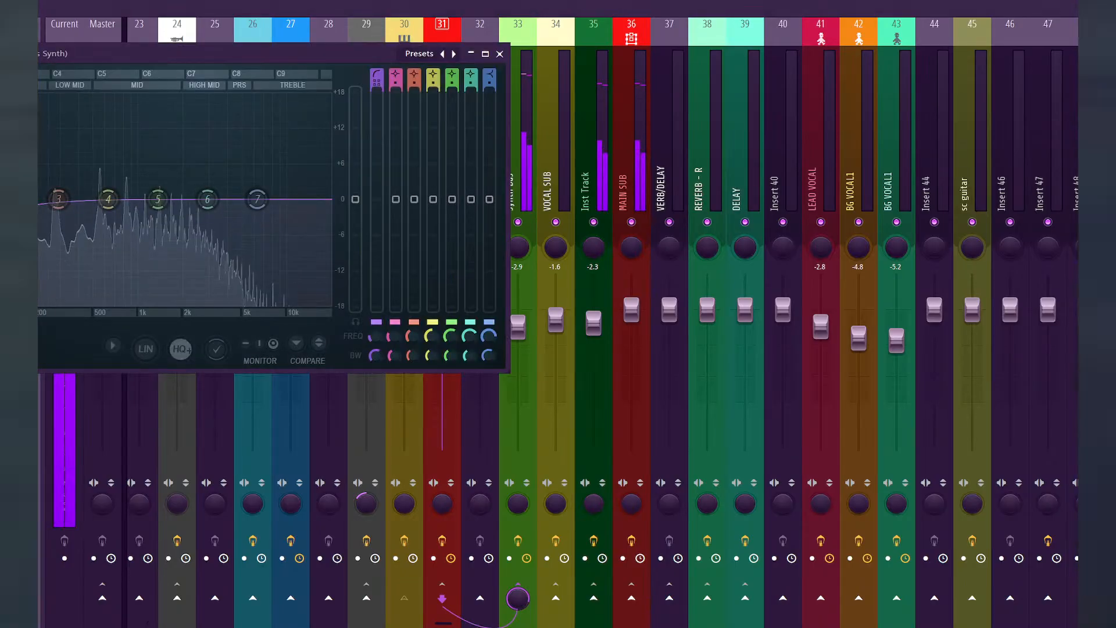
mouse_move(40, 200)
mouse_down()
mouse_move(84, 199)
mouse_move(35, 199)
mouse_up()
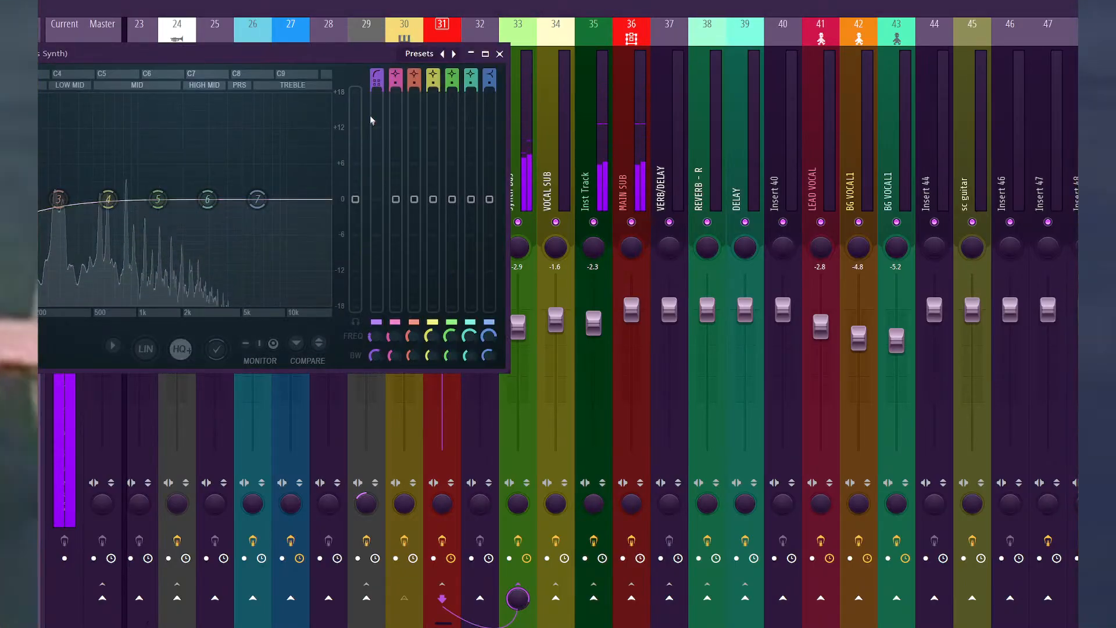
click(499, 54)
key(space)
Add TAL-Chorus-LX to the Diabetes Synth track and audition the layered keys through it.
click(23, 182)
mouse_move(42, 187)
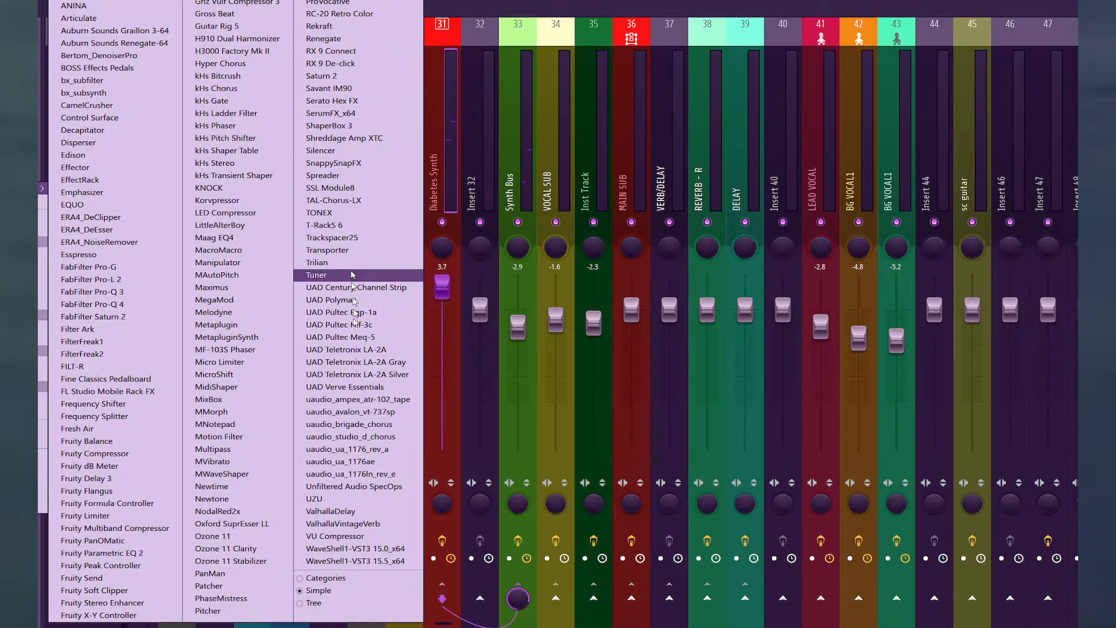
click(356, 213)
key(space)
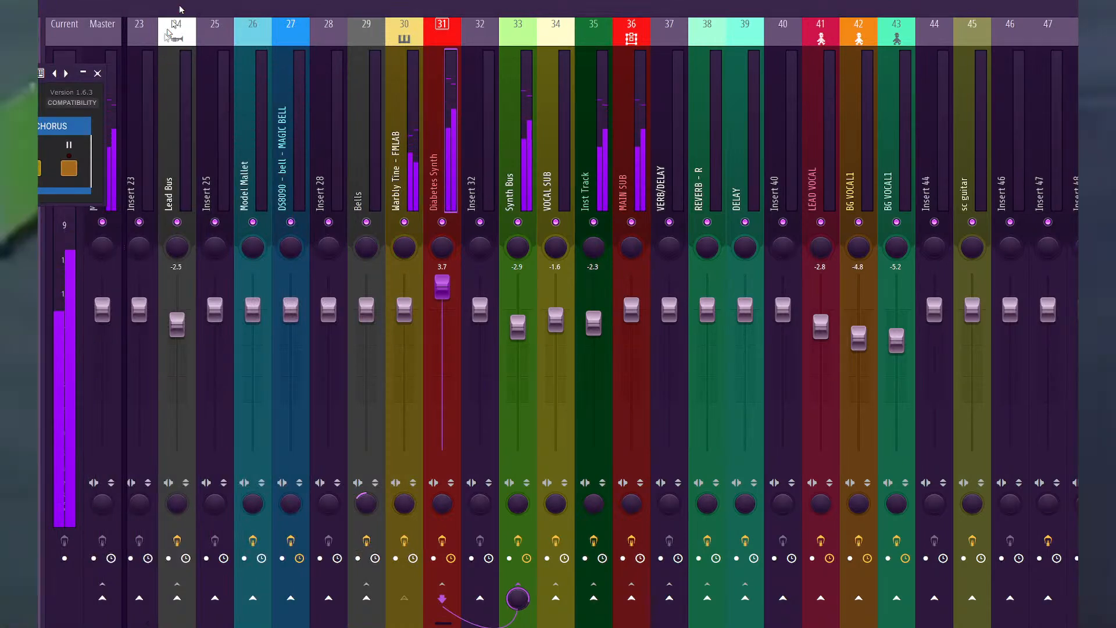
key(space)
click(98, 73)
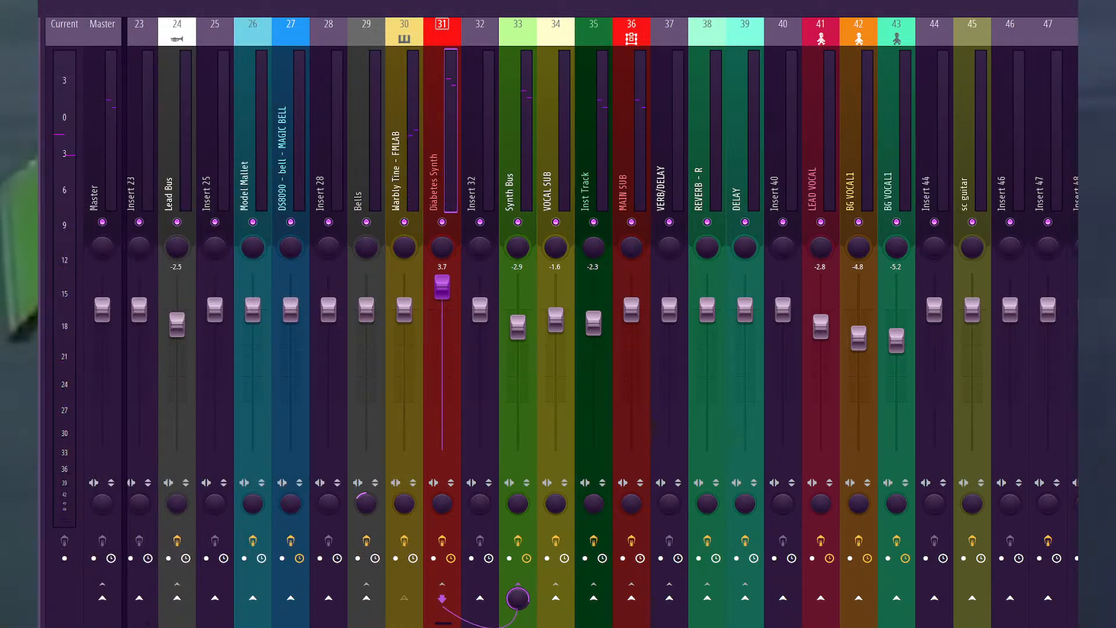
key(space)
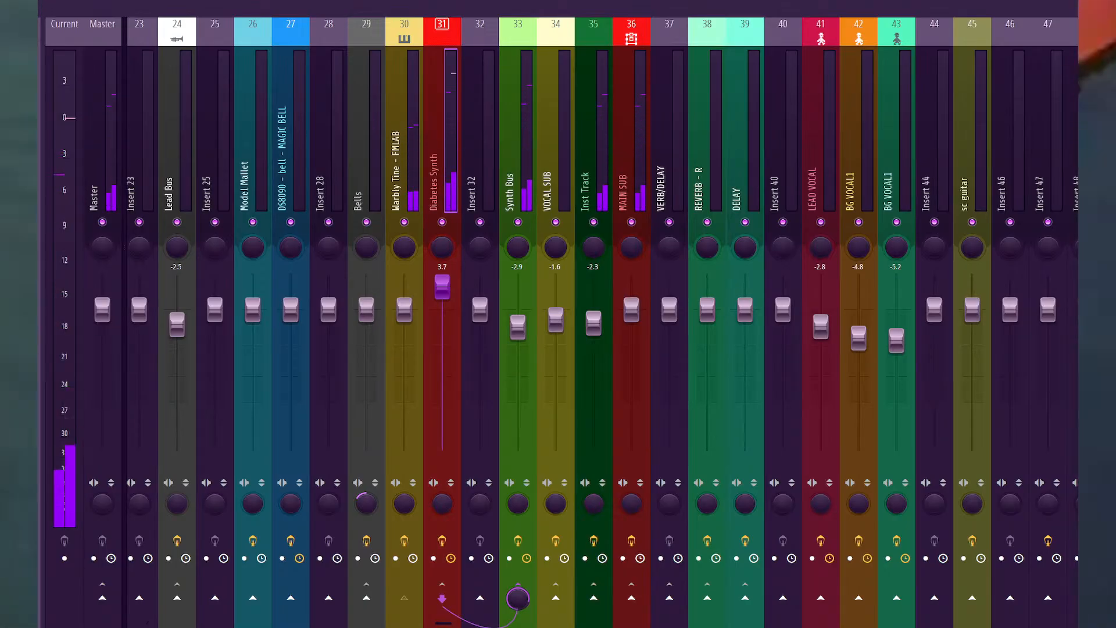
Open the Layer channel's piano roll from the channel rack.
key(F6)
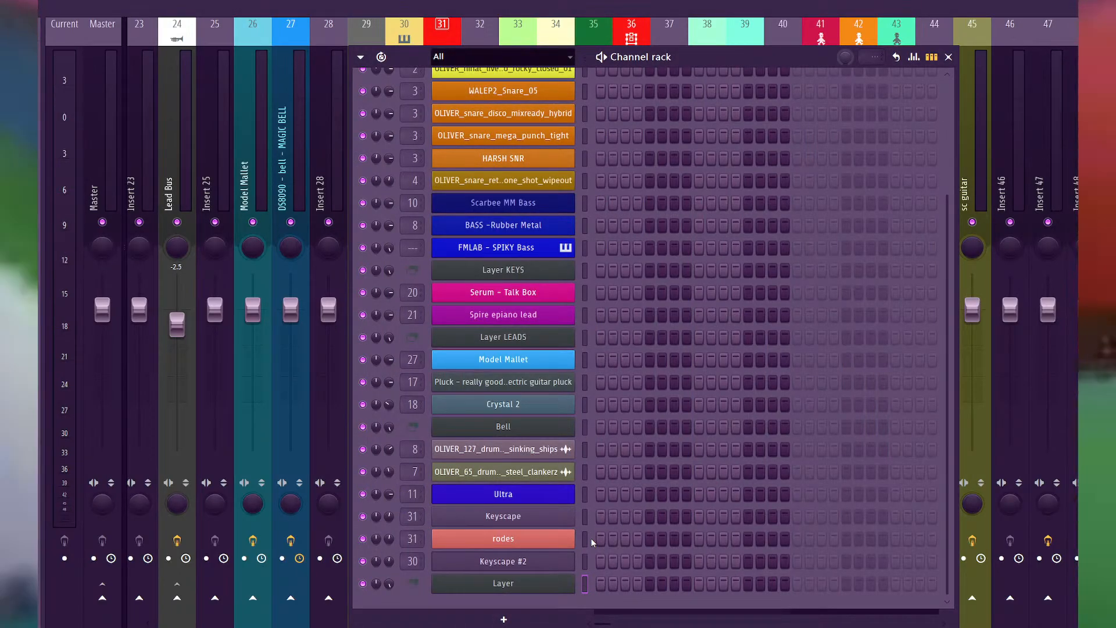
right_click(533, 585)
click(610, 435)
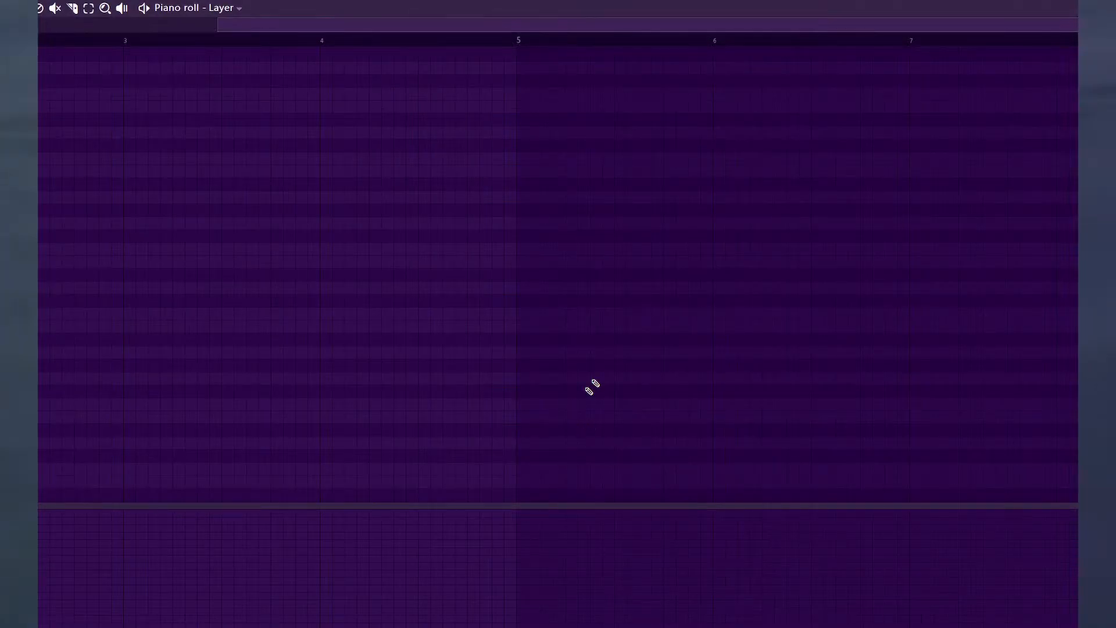
click(39, 170)
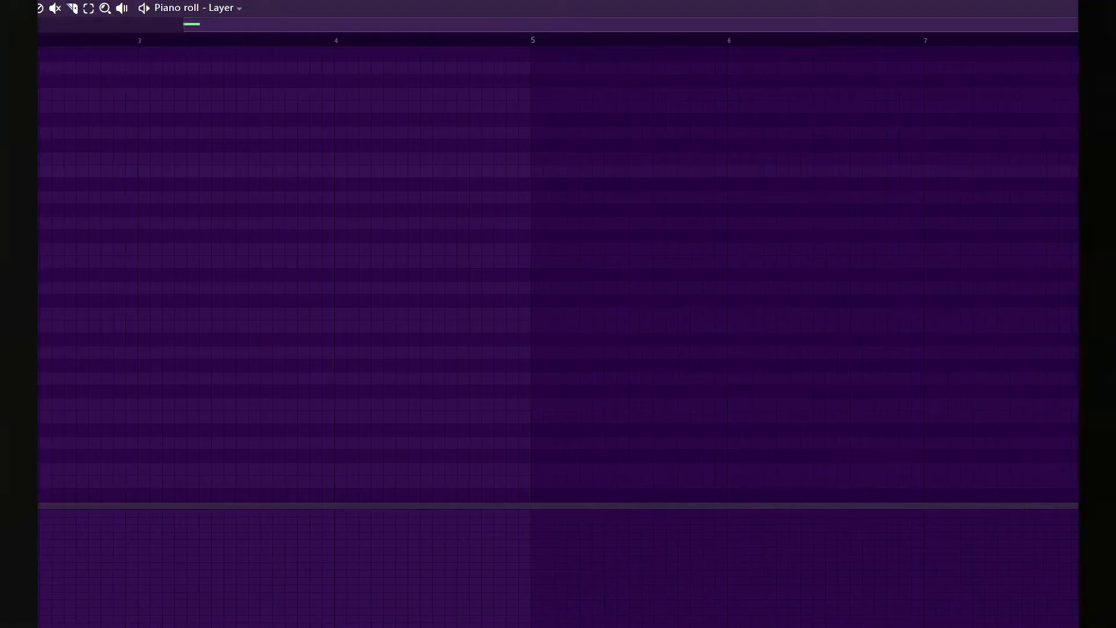
drag(155, 30, 43, 27)
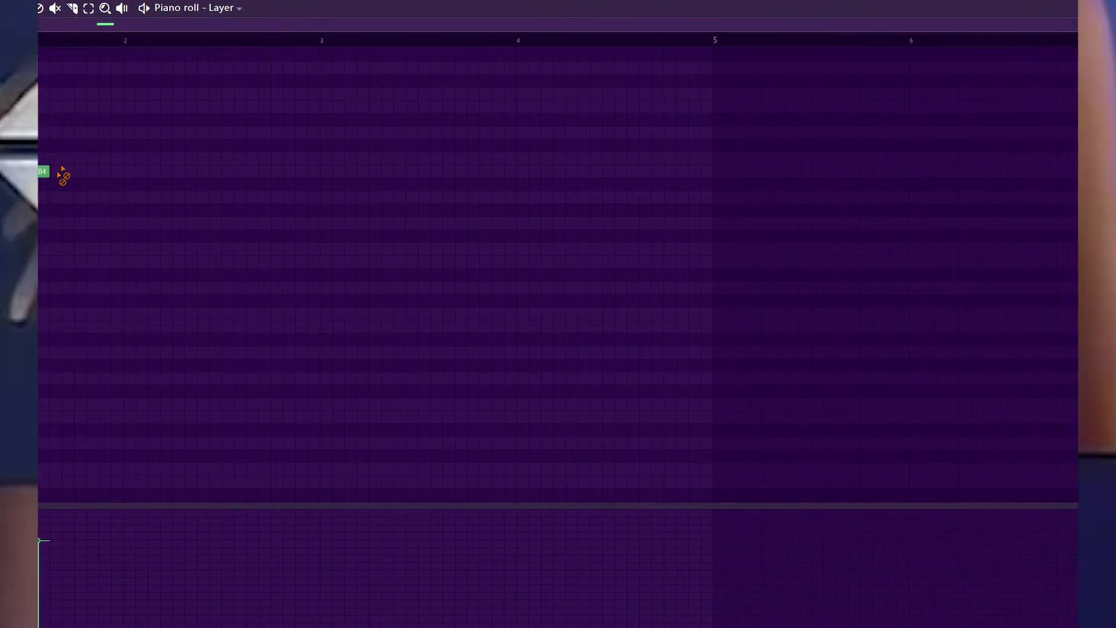
right_click(44, 170)
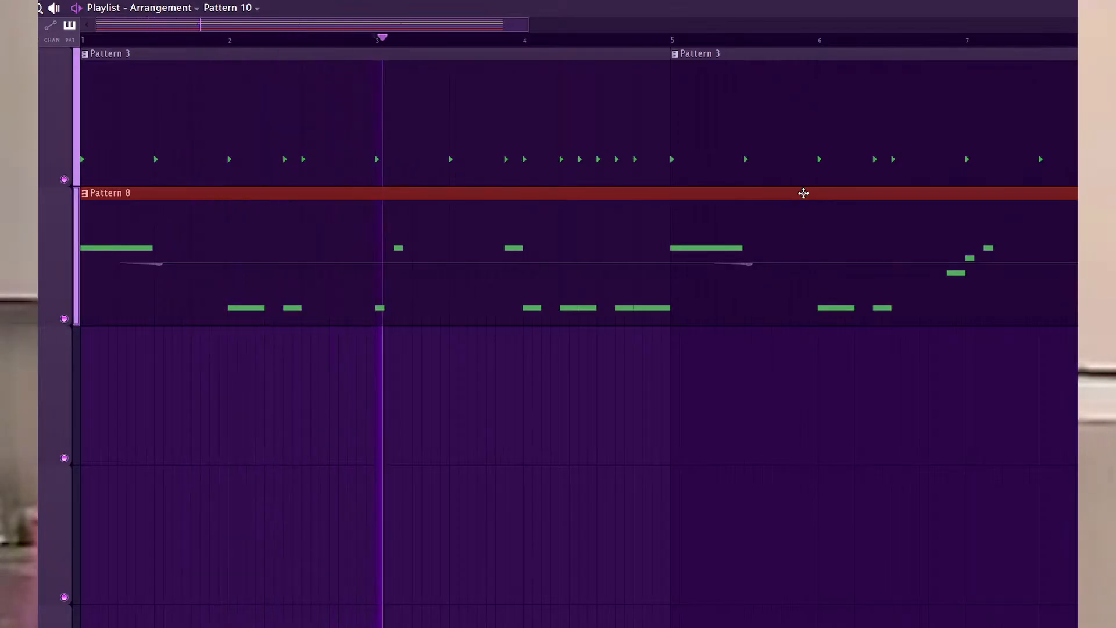
Stop the arrangement playback and transpose the three-note run around bar 7 of Pattern 8's Ultra part down to start on D#3.
click(829, 448)
right_click(944, 414)
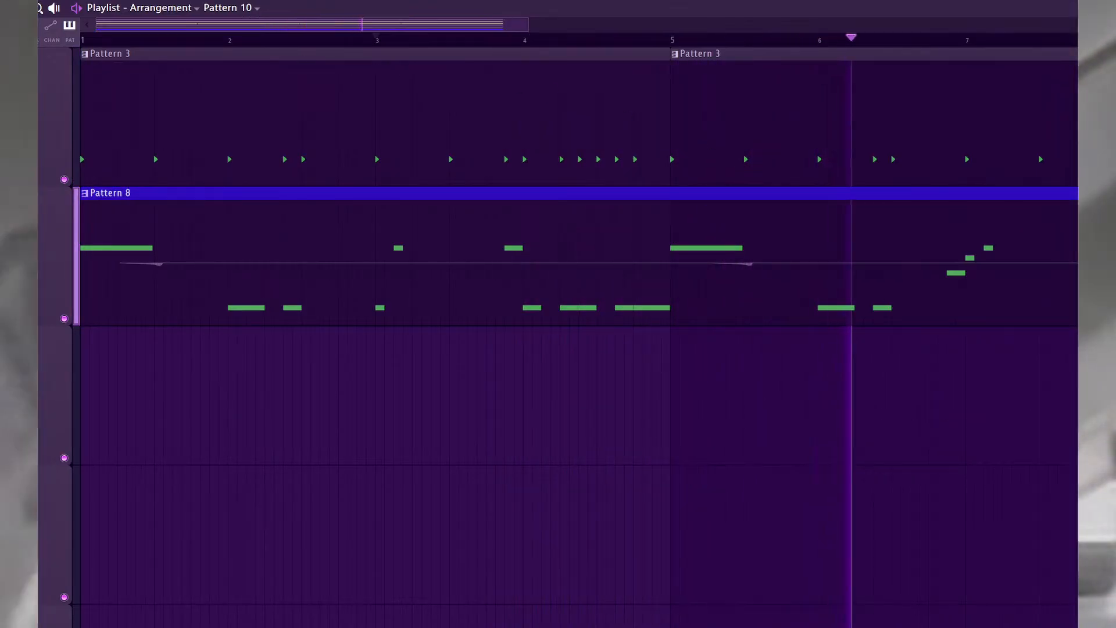
key(space)
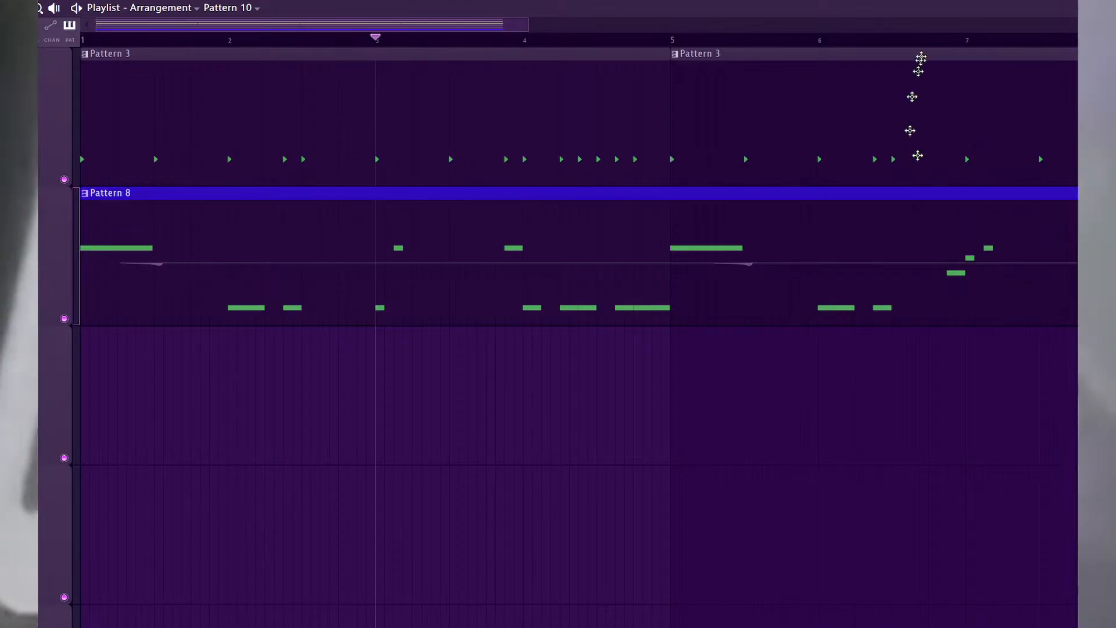
click(928, 41)
double_click(956, 271)
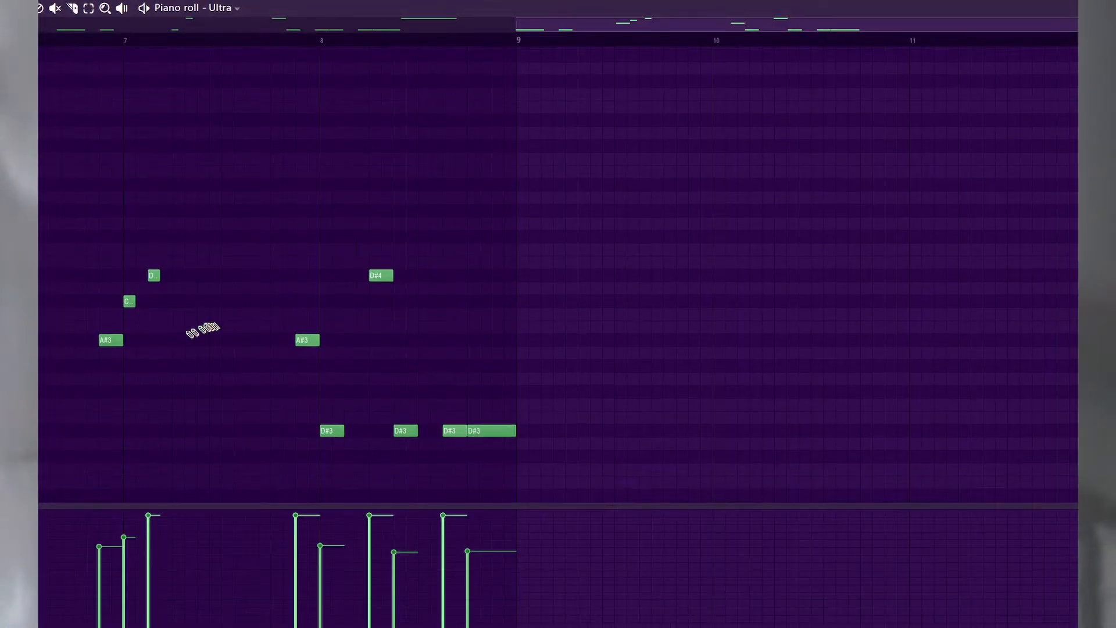
drag(109, 341, 100, 366)
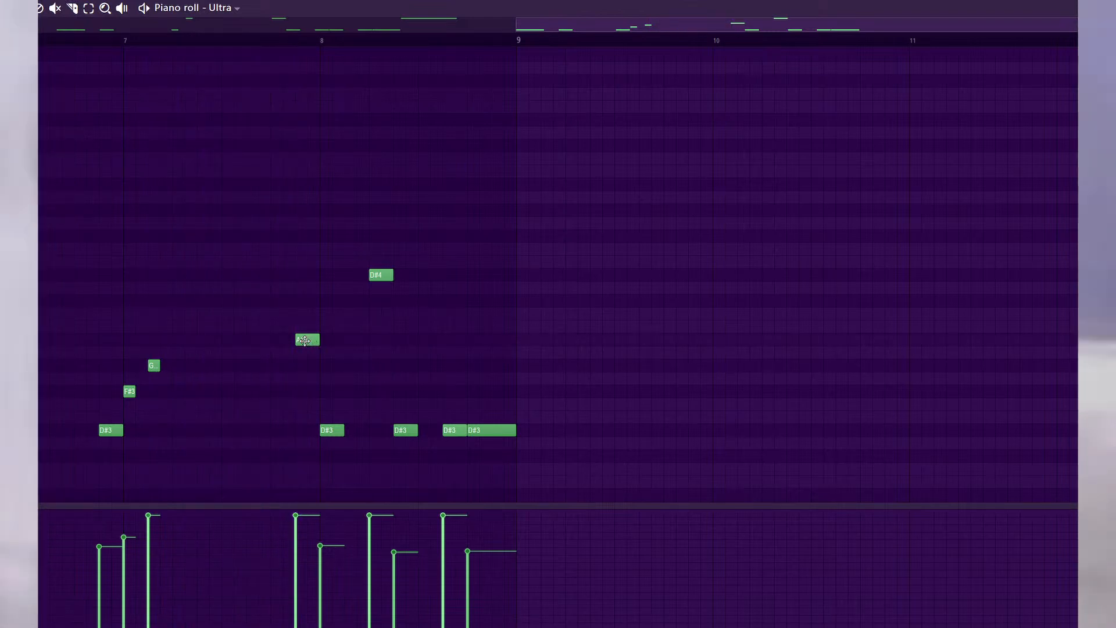
Raise the Ultra note just before bar 8 to D#4 and lower bar 8's D#3 notes to C#3 and its D#4 to C#4.
scroll(321, 325, down, 3)
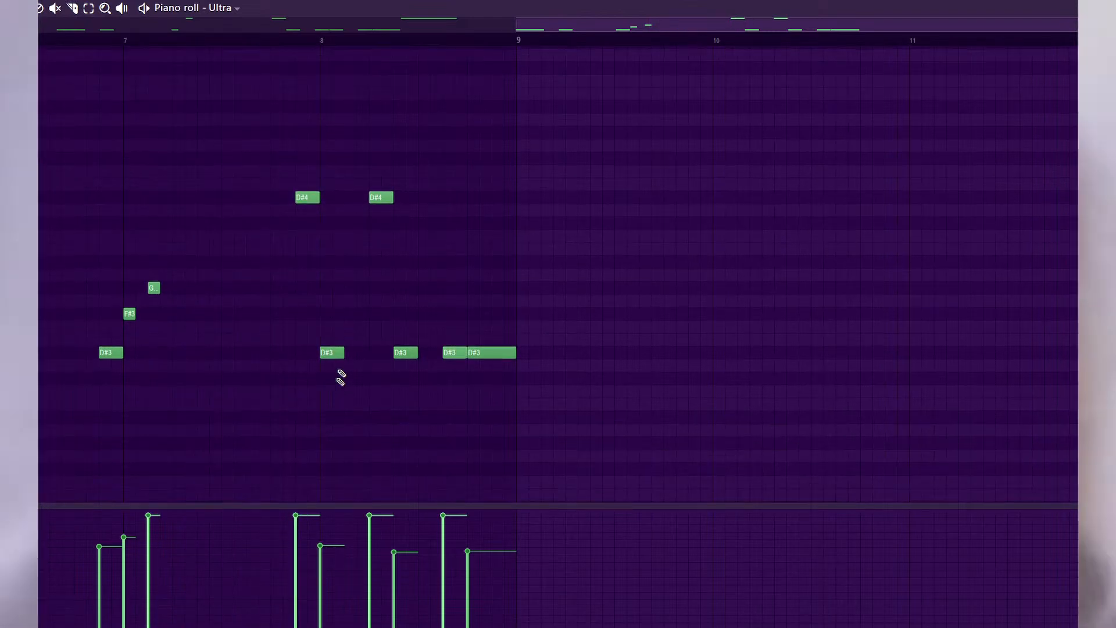
drag(336, 352, 347, 373)
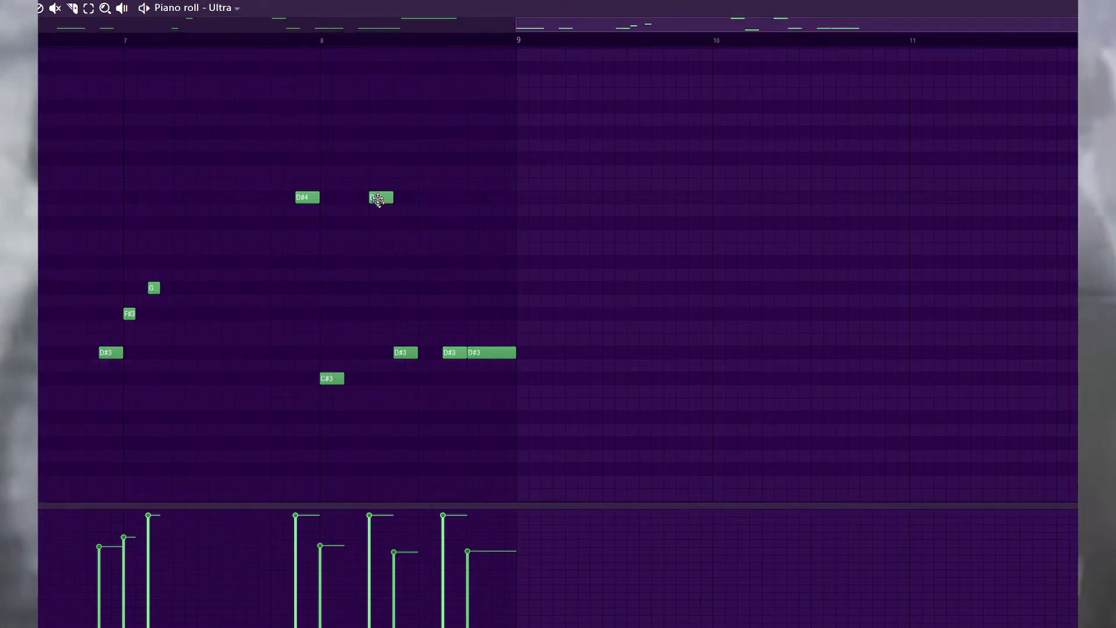
drag(379, 199, 379, 223)
drag(405, 352, 484, 365)
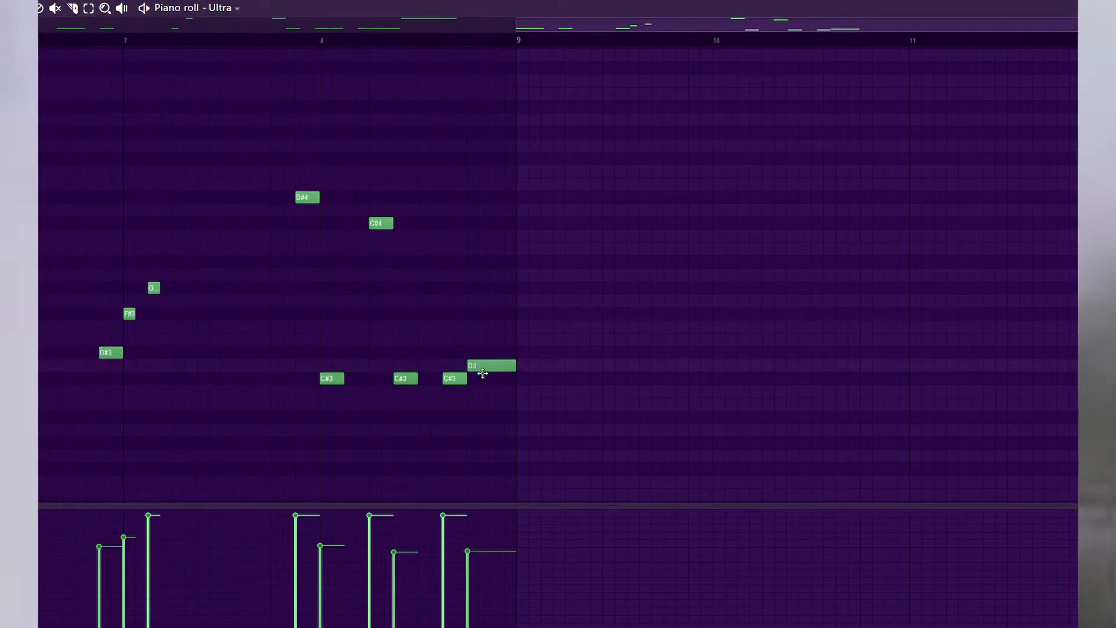
Bring up the channel rack and create a new empty pattern for the Layer channel.
key(F6)
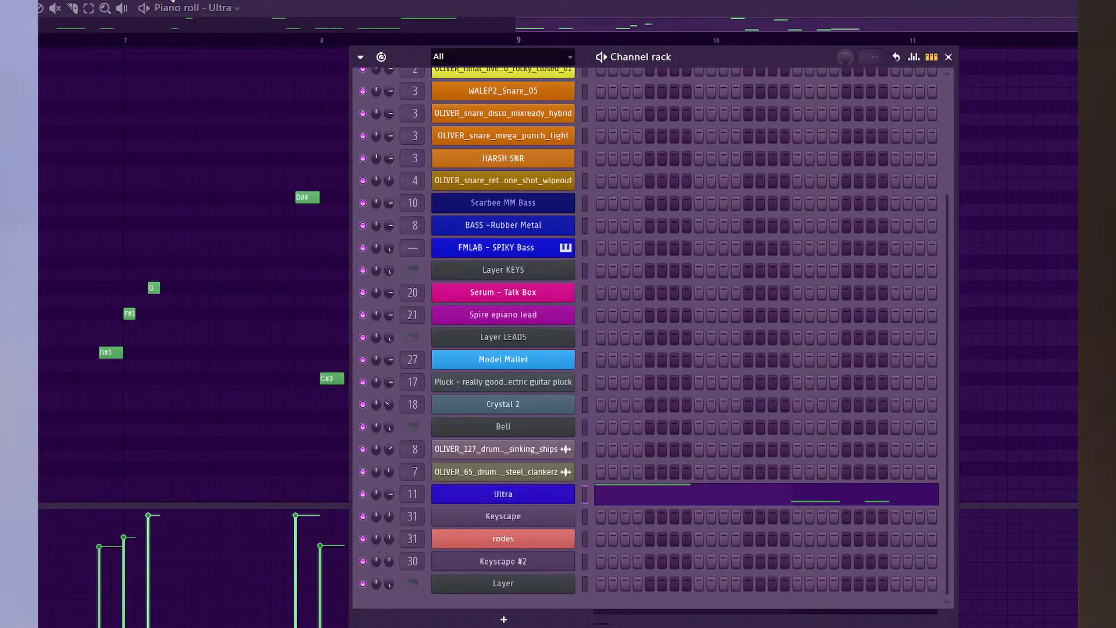
click(173, 1)
key(Return)
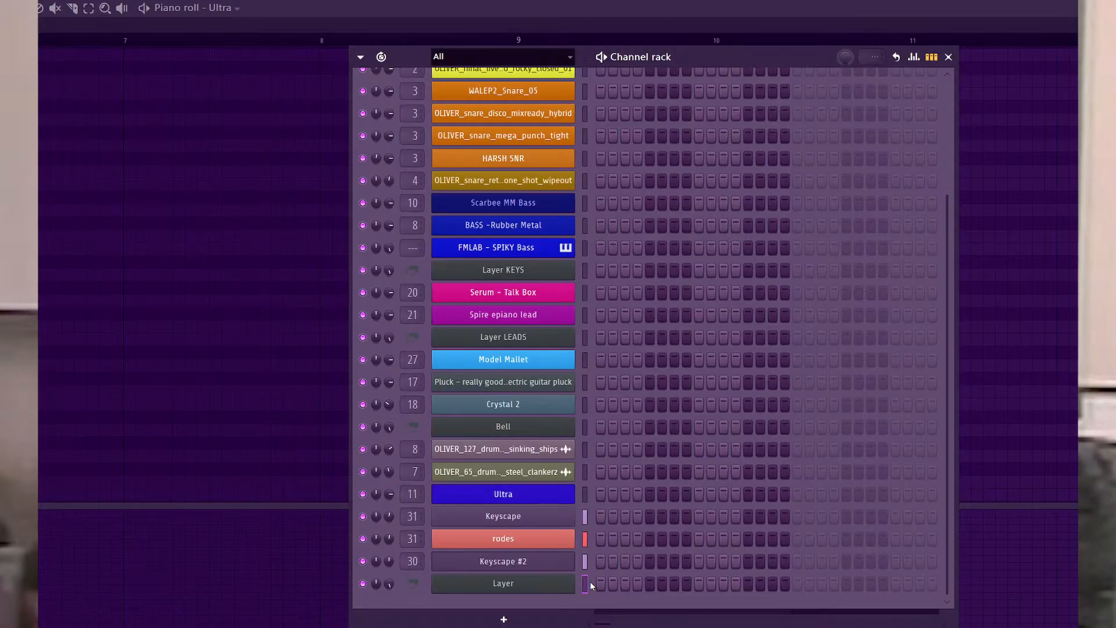
Open MMorph on the Diabetes Synth track and audition the Dual morph slider toward BA and A, leaving it about halfway toward AB.
key(F9)
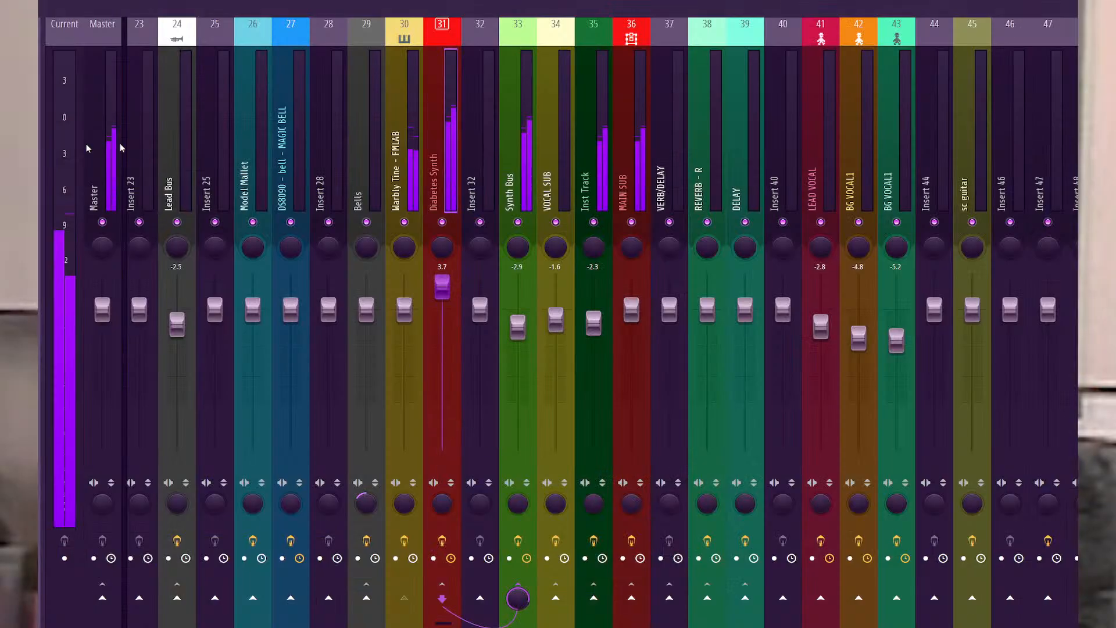
click(1104, 174)
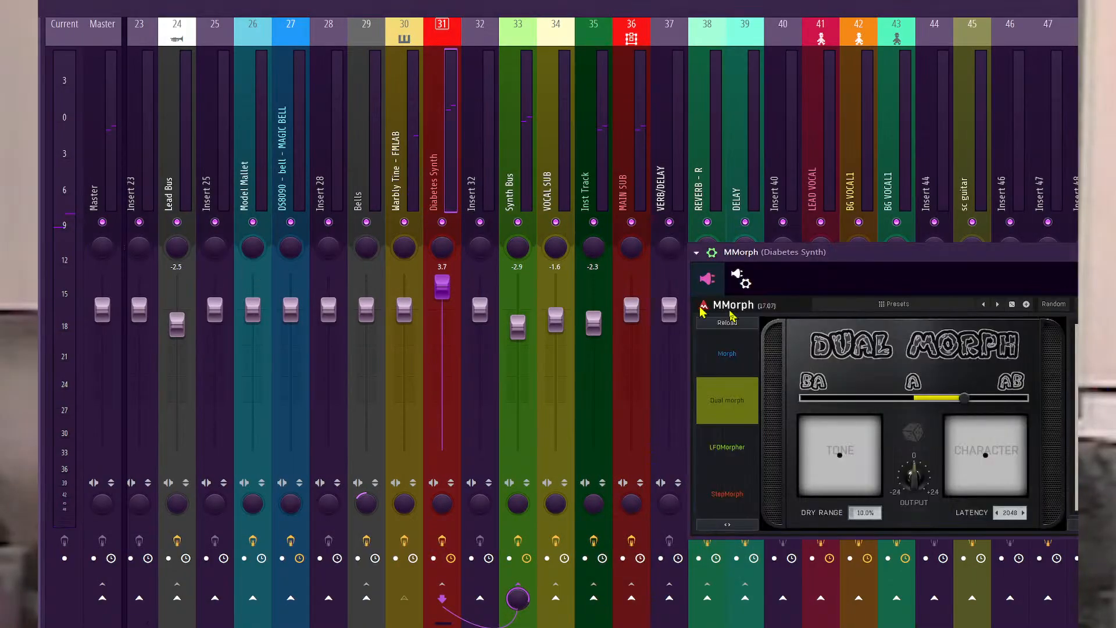
drag(962, 398, 857, 398)
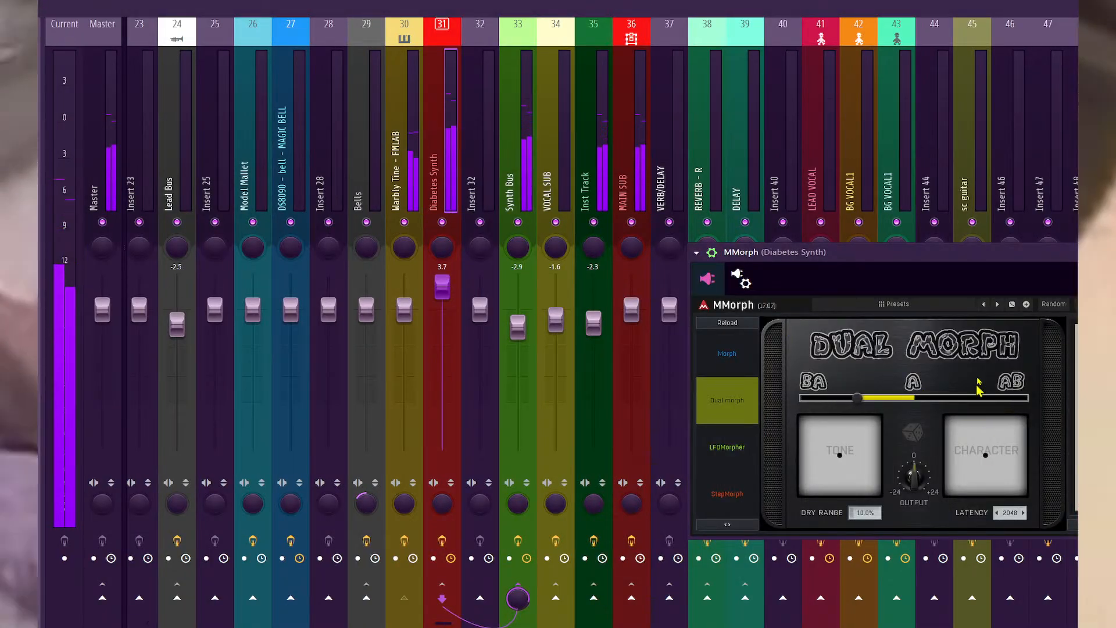
click(909, 398)
drag(909, 398, 916, 398)
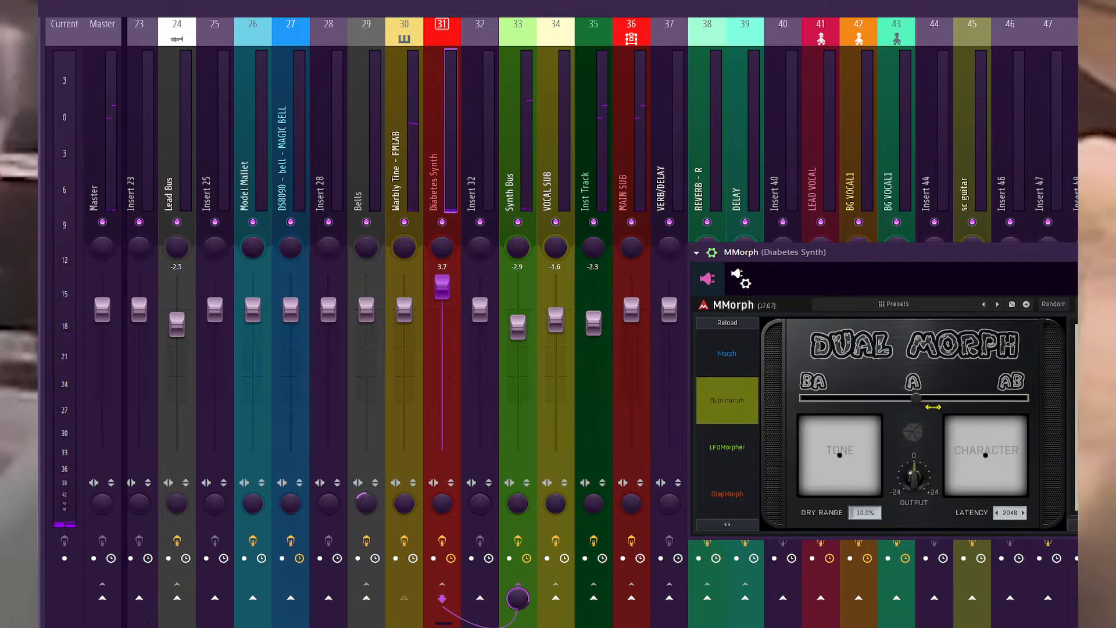
drag(916, 398, 967, 398)
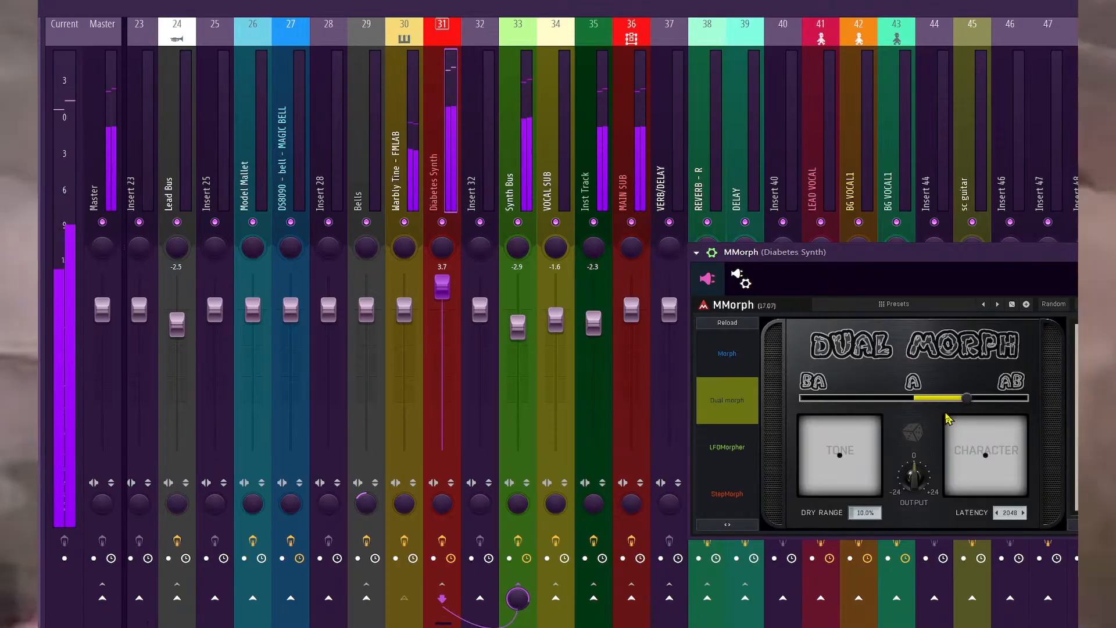
Shift MMorph's tone point away from centre, raise the dry range to 69.2%, and stop playing the keys.
drag(839, 455, 863, 423)
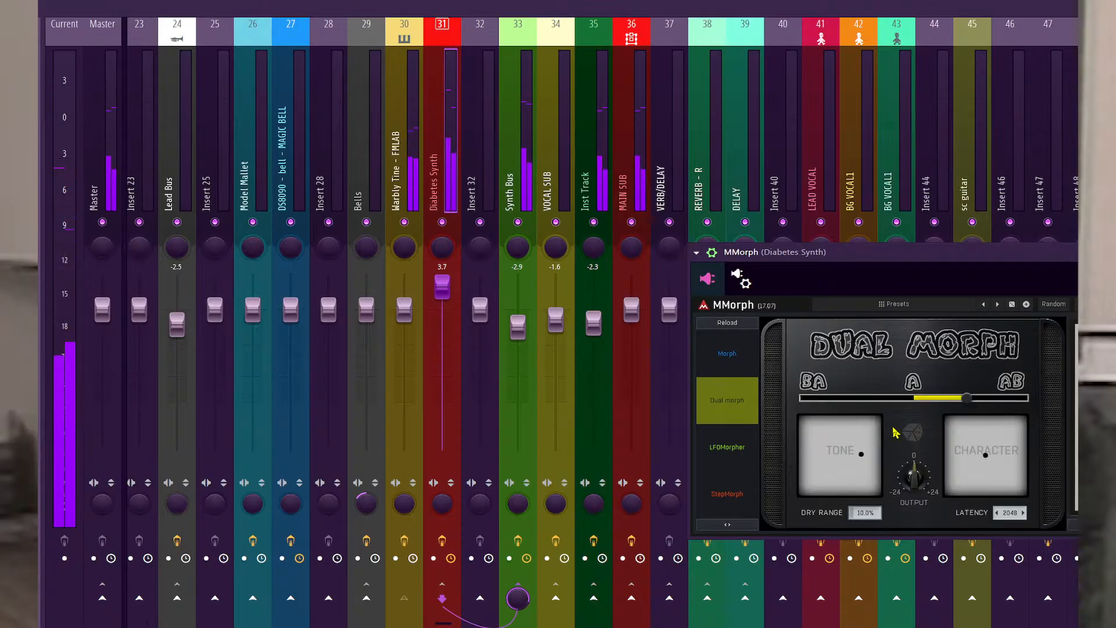
drag(865, 512, 865, 478)
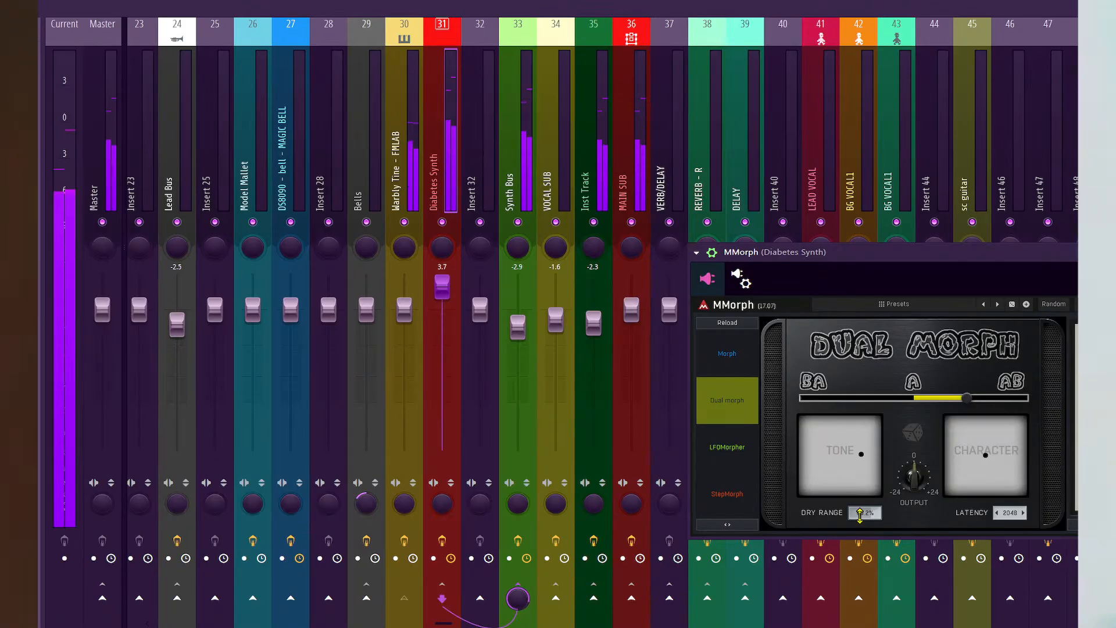
key(space)
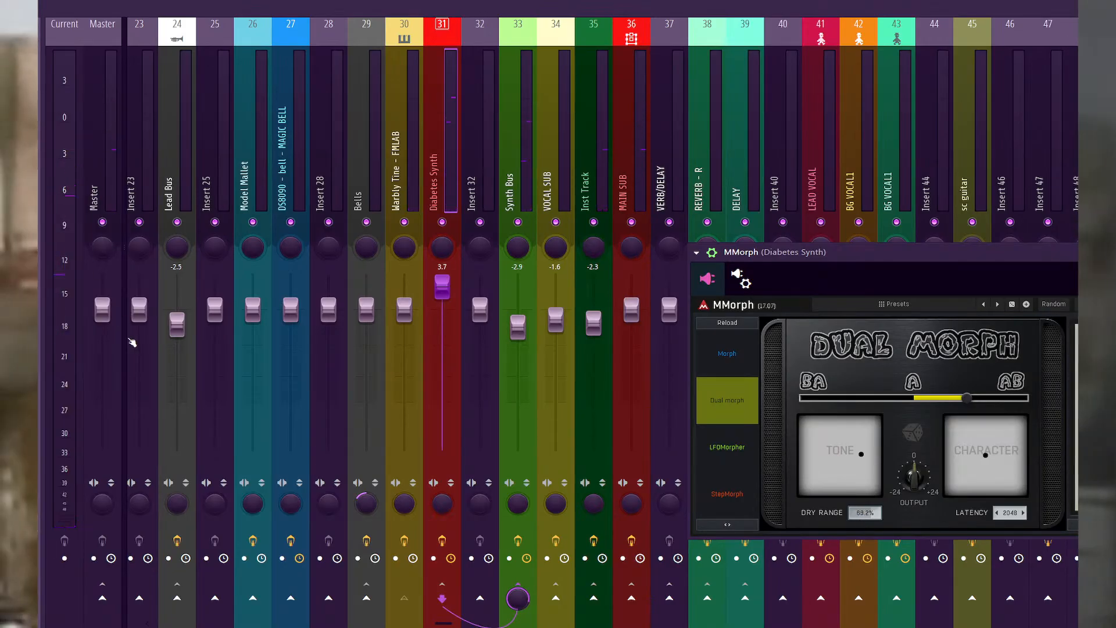
Delete the rodes channel from the channel rack.
key(F6)
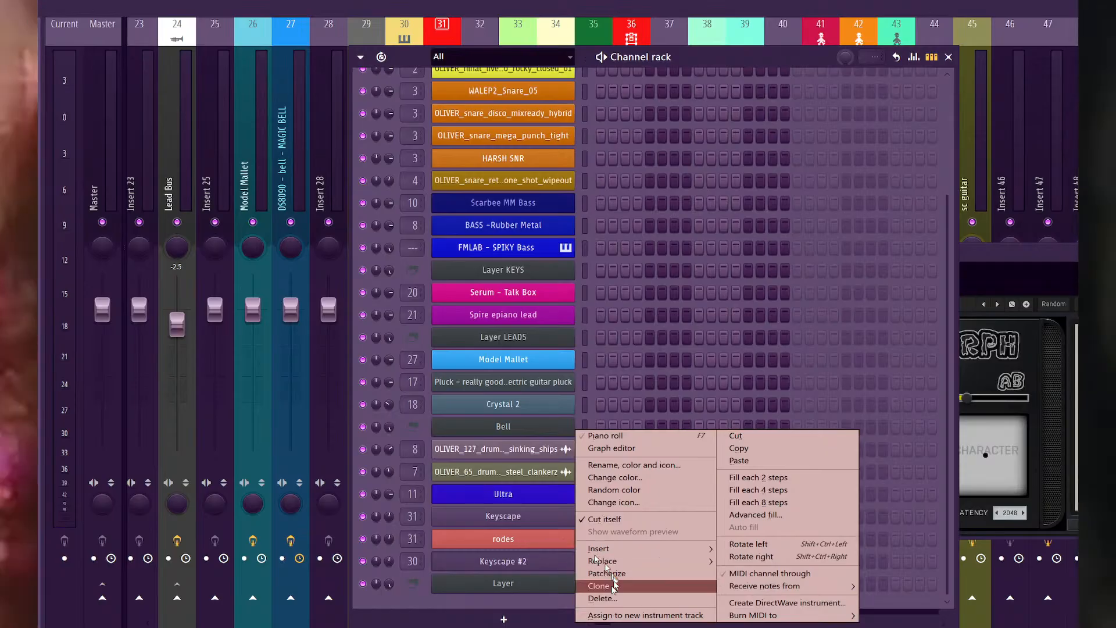
click(602, 598)
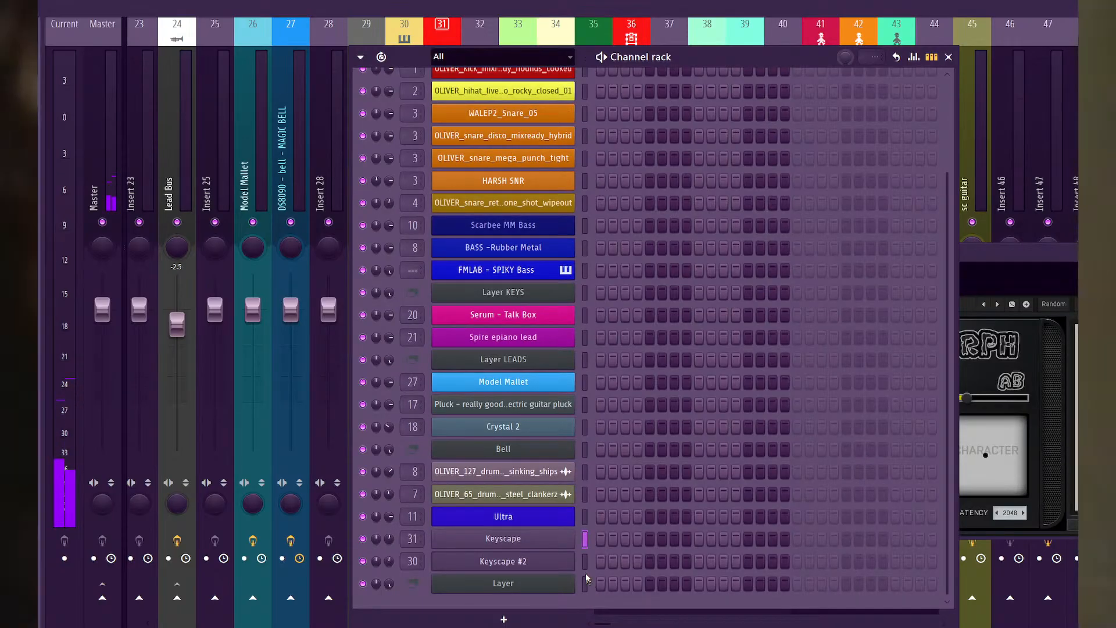
Switch MMorph to its Morph mode with the slider fully toward A, and select the Layer channel to play it.
click(1011, 253)
click(737, 361)
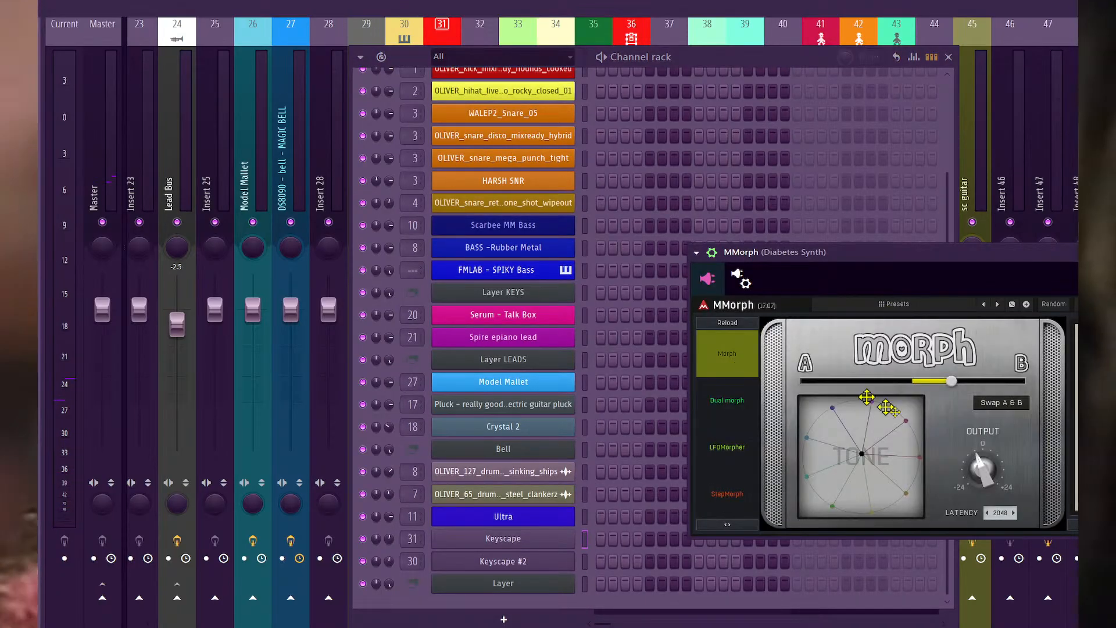
drag(955, 381, 801, 381)
click(585, 583)
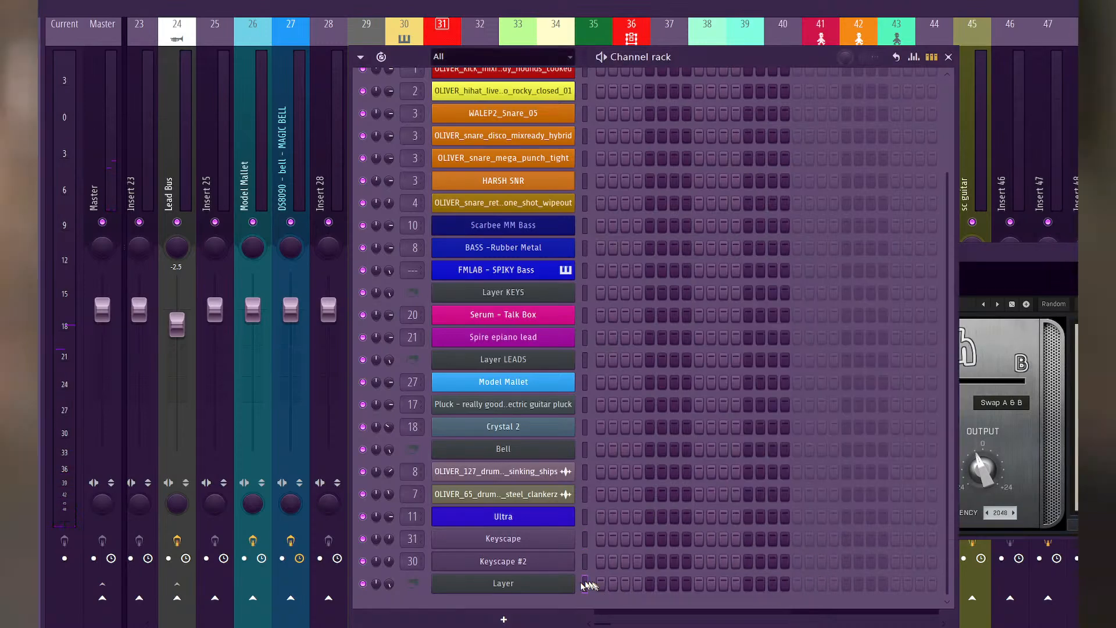
Move MMorph's morph slider from A to the midpoint between A and B.
click(1026, 251)
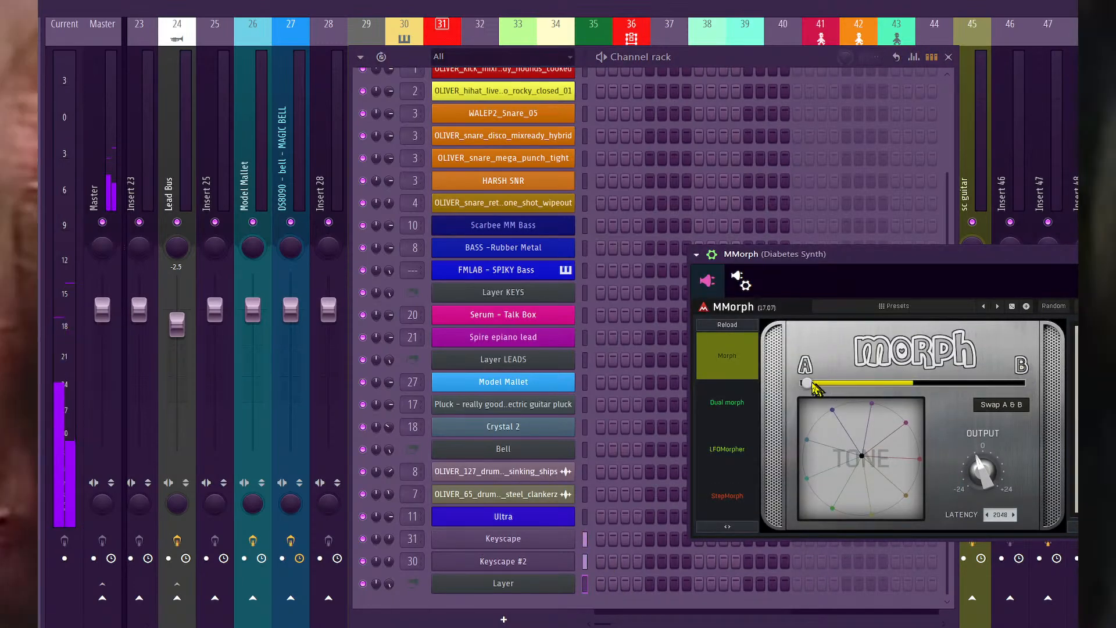
drag(802, 383, 911, 383)
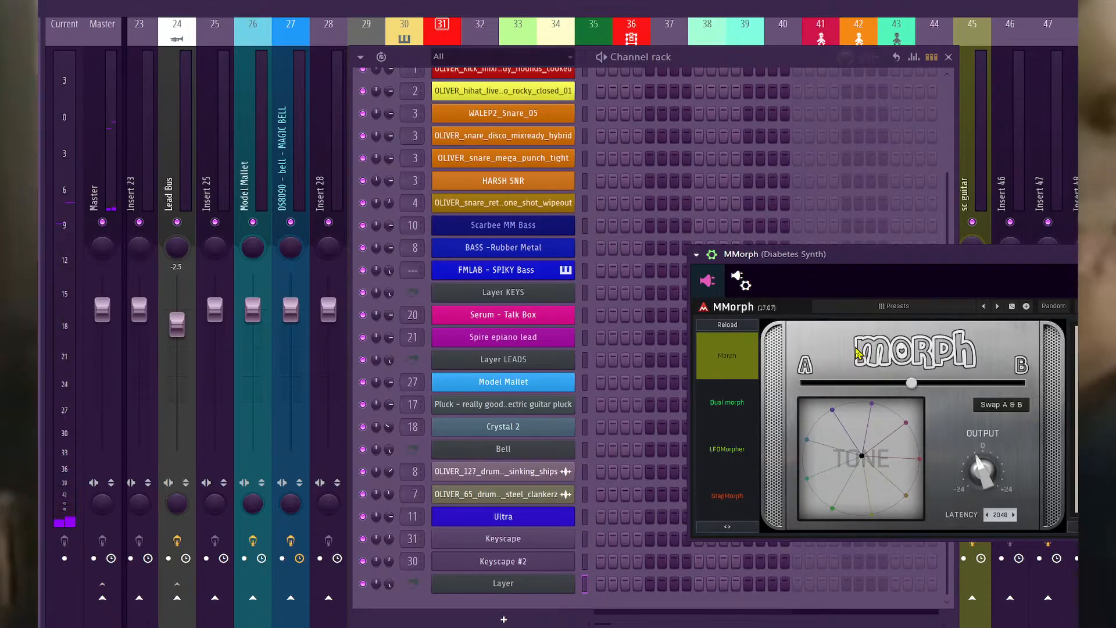
Check the Keyscape, Keyscape #2 and Layer channels and open the Keyscape #2 instrument alongside MMorph.
click(363, 562)
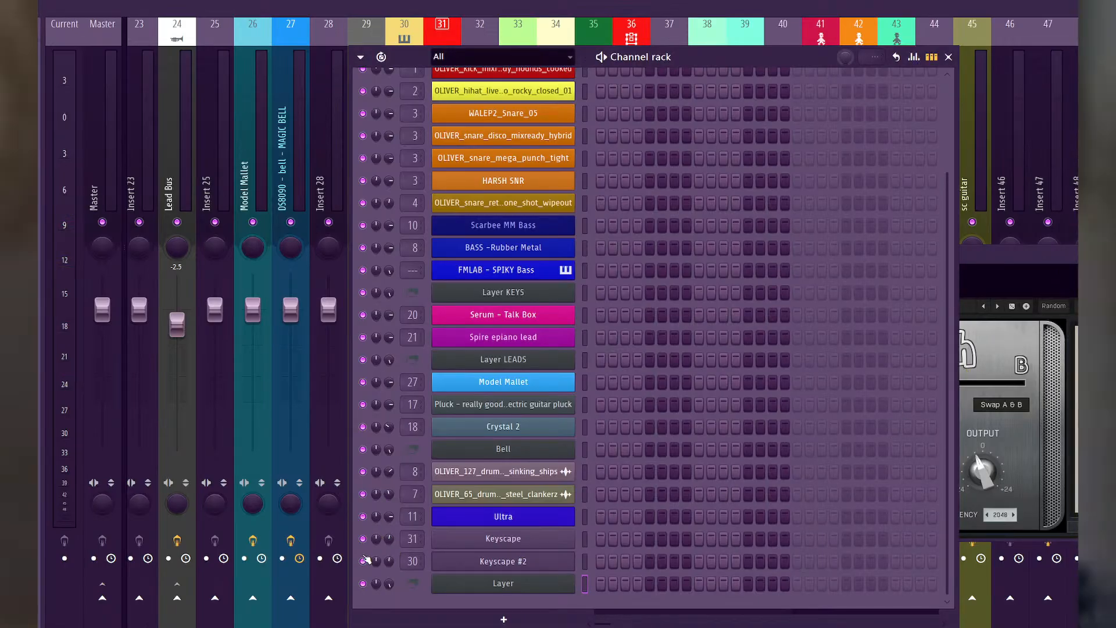
drag(584, 538, 591, 562)
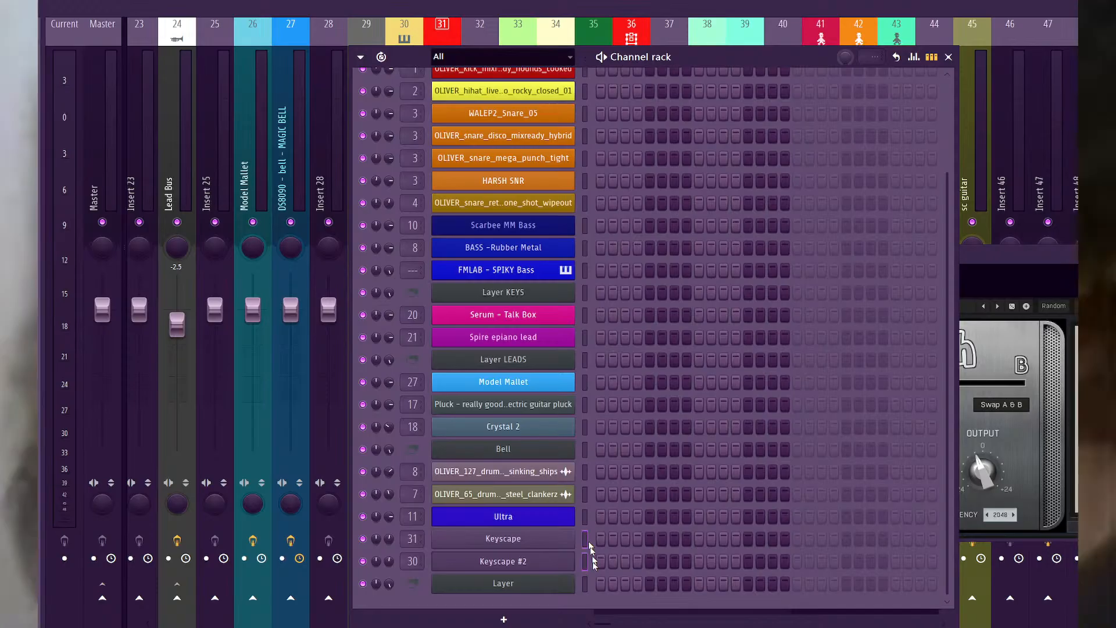
click(584, 586)
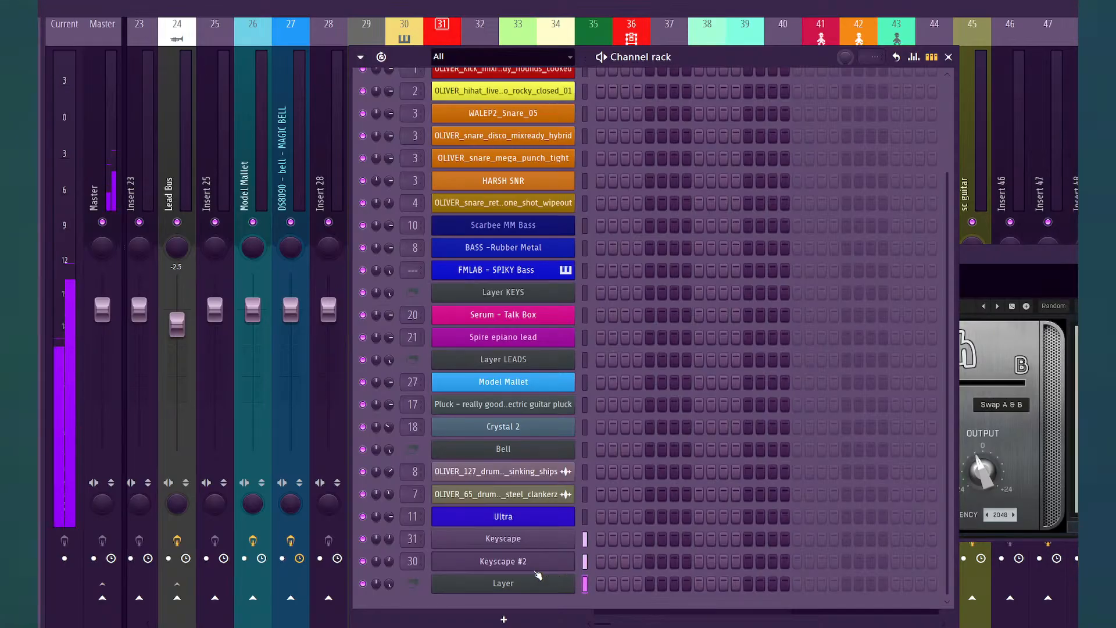
click(535, 561)
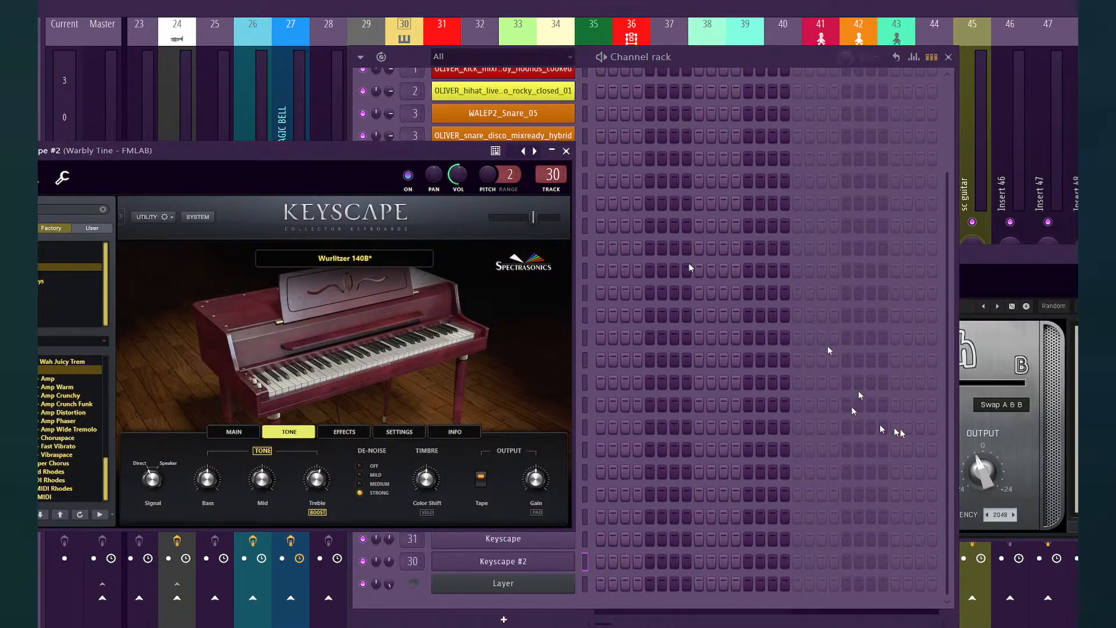
click(1053, 332)
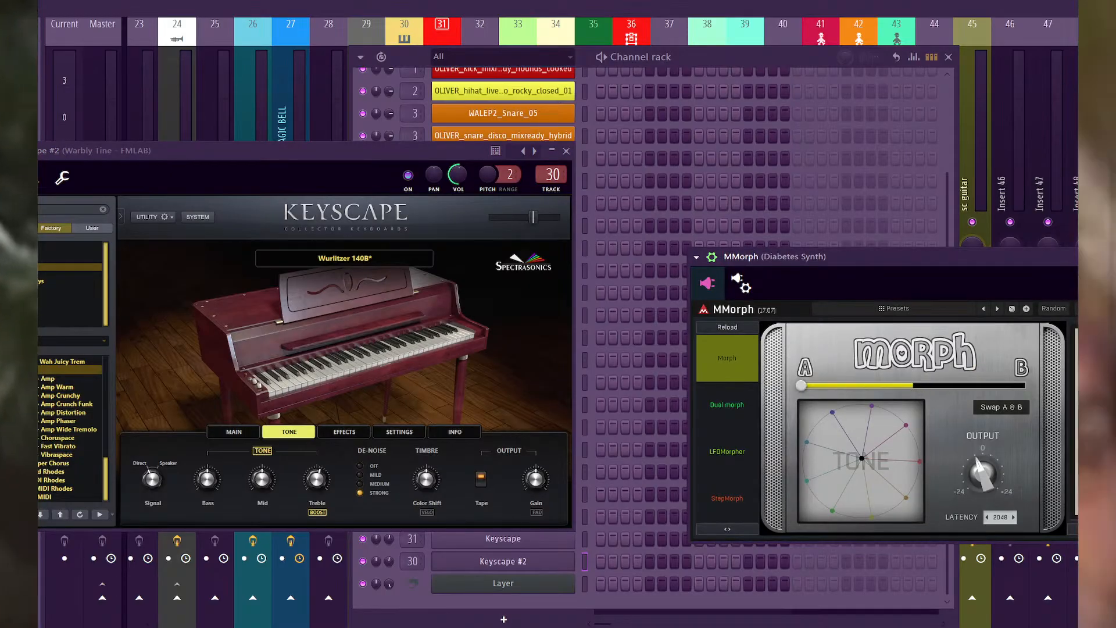
Select only the Layer channel and set MMorph's morph slider slightly past the midpoint toward B.
click(584, 583)
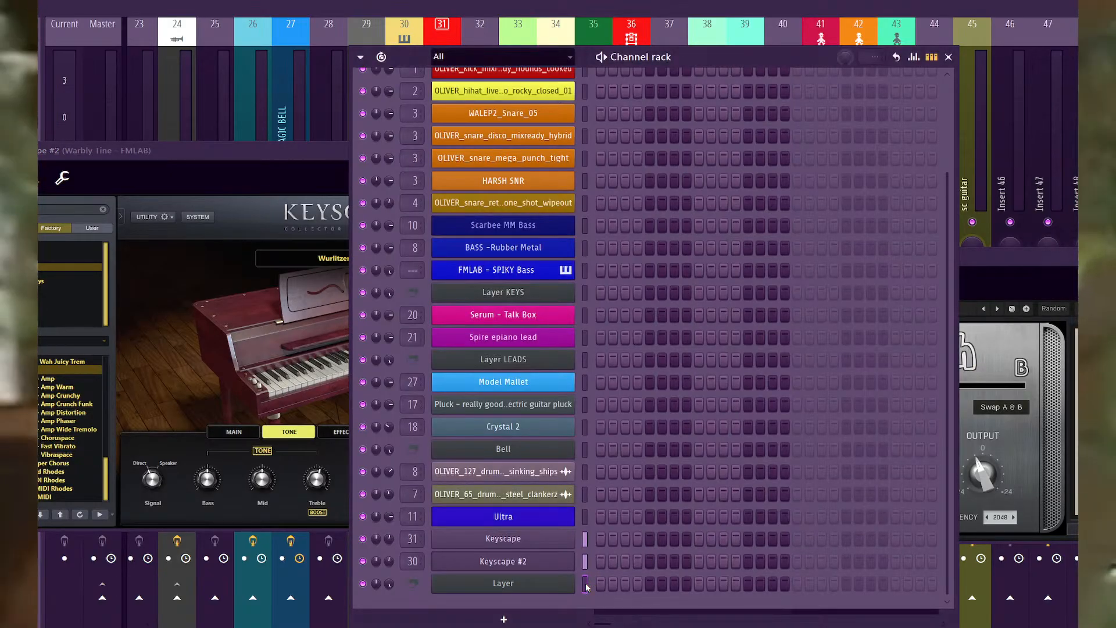
right_click(584, 584)
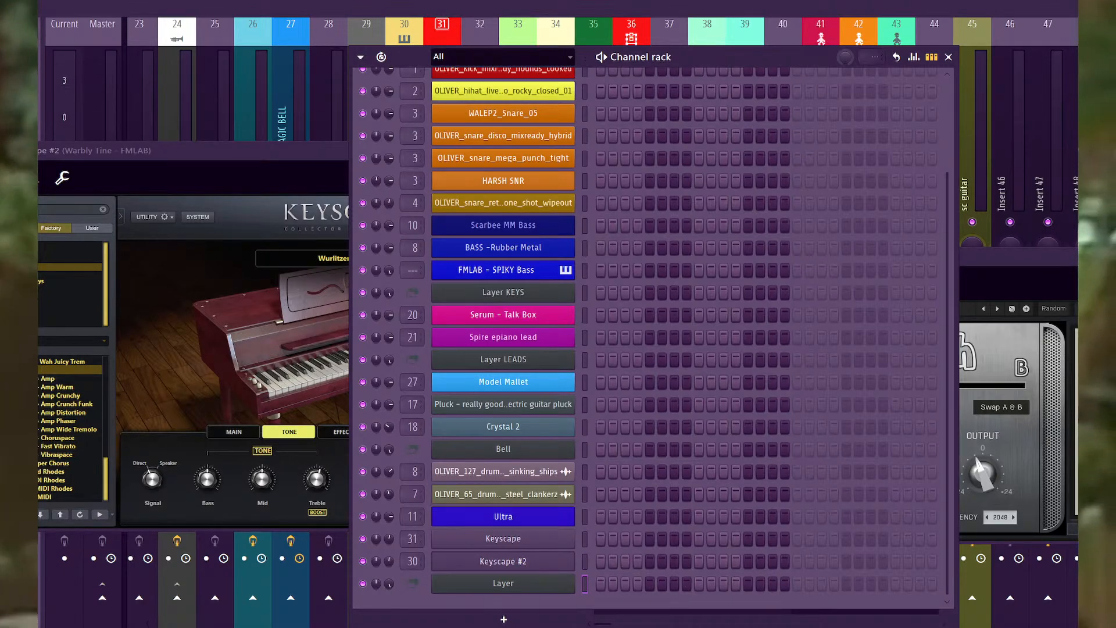
click(1011, 257)
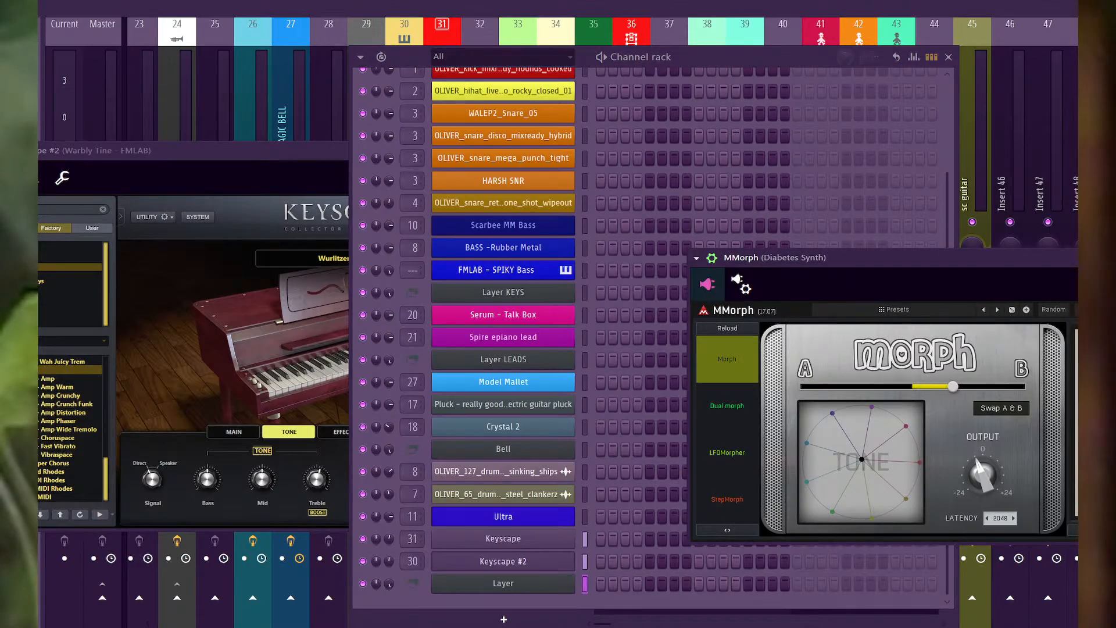
drag(952, 386, 938, 386)
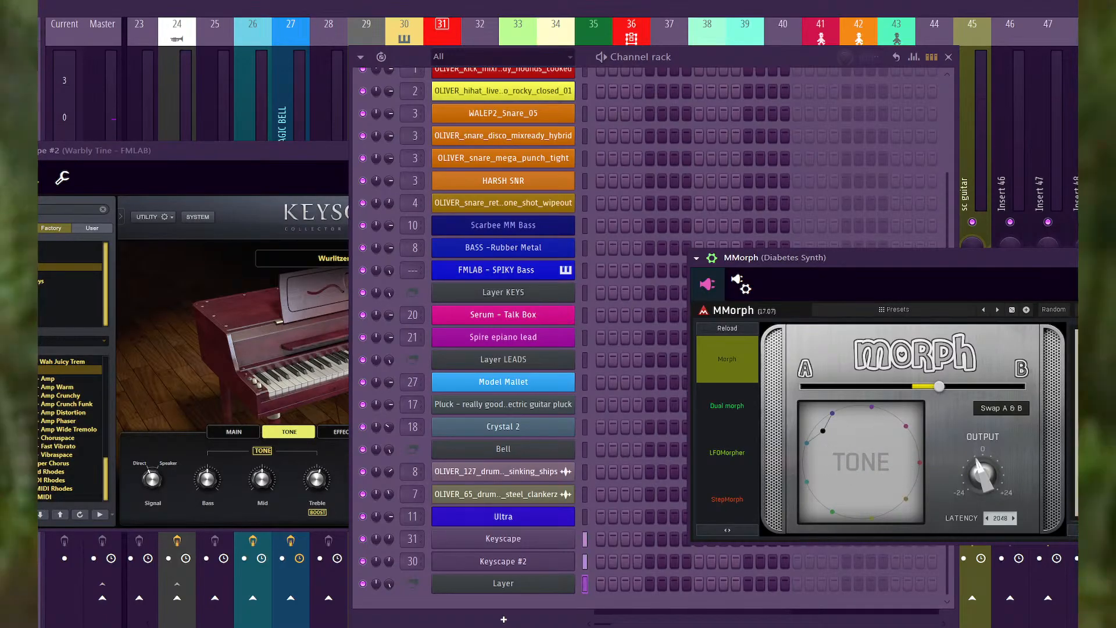
Browse MMorph's presets forward to Automorph and lower Harmonics to 0% for both B and A.
click(997, 309)
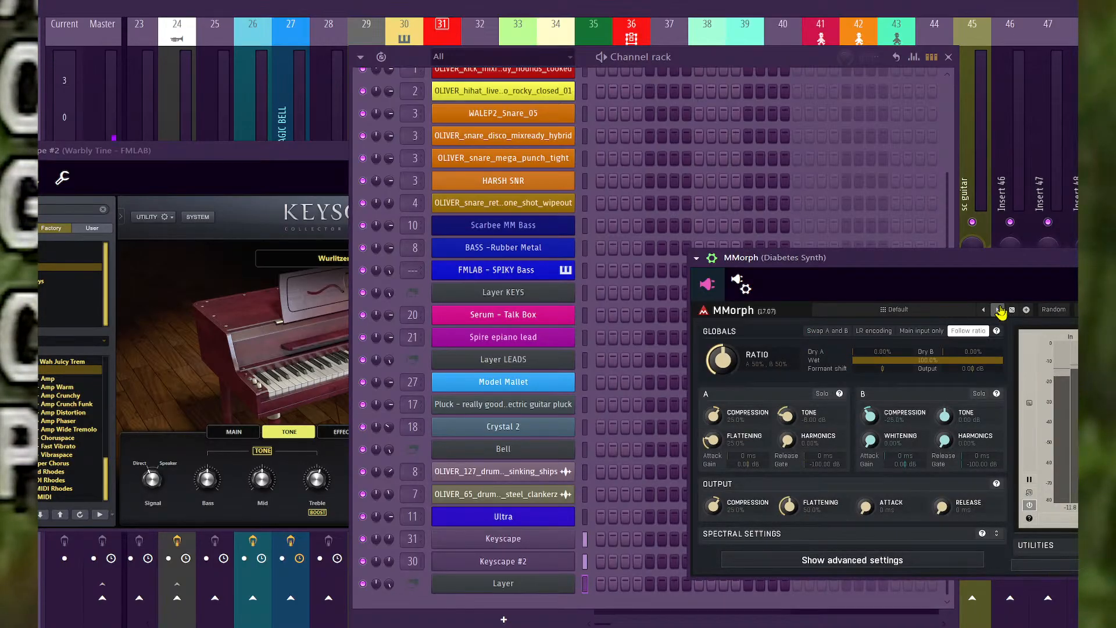
click(998, 309)
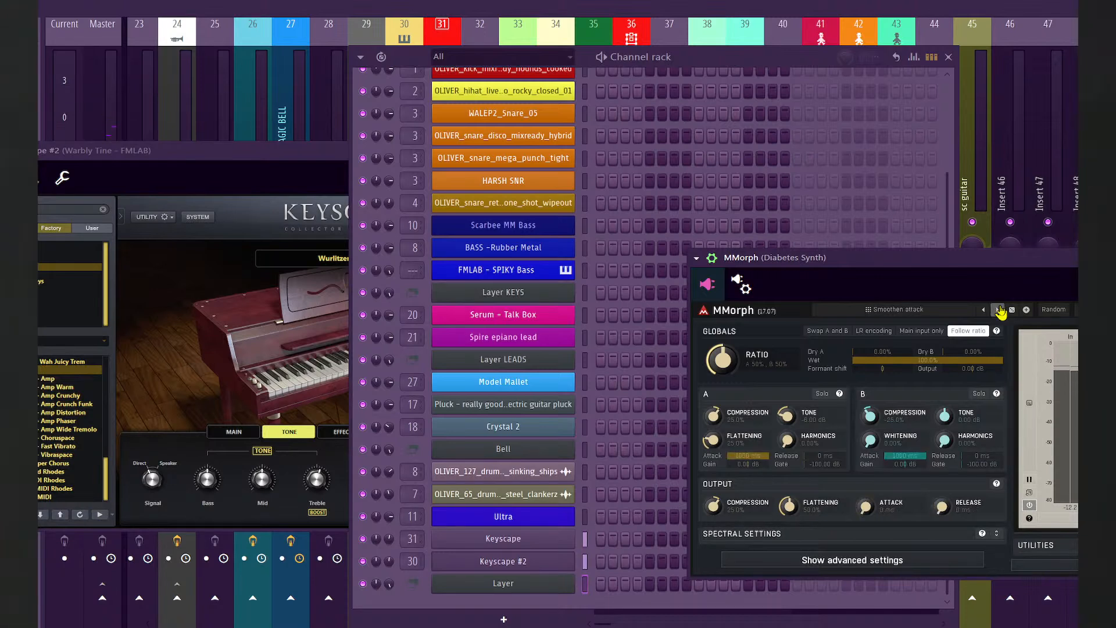
click(999, 310)
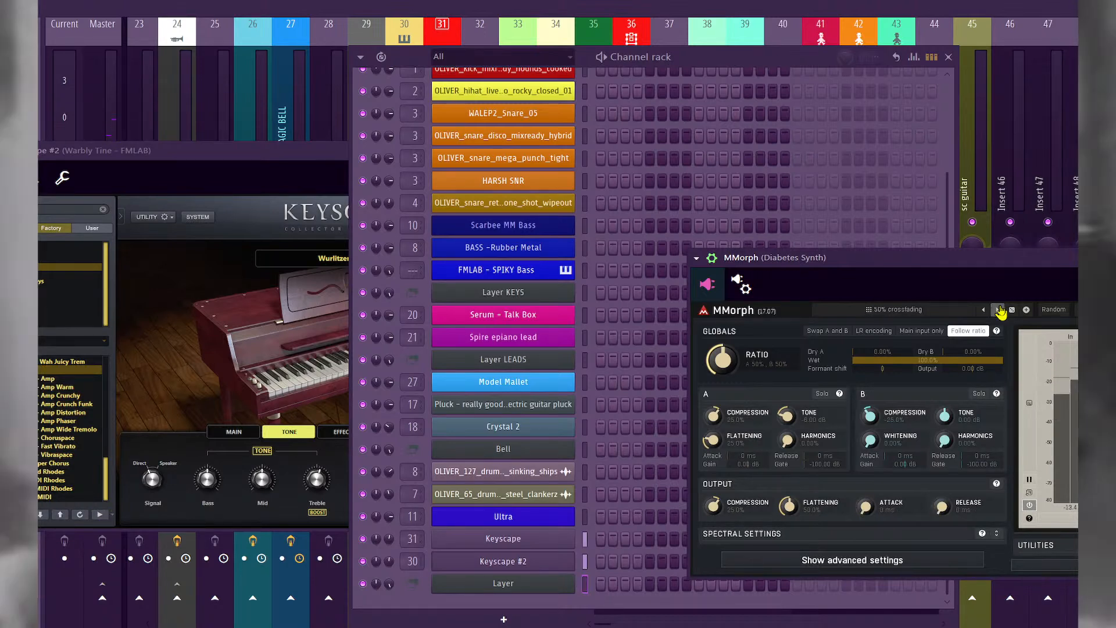
click(998, 310)
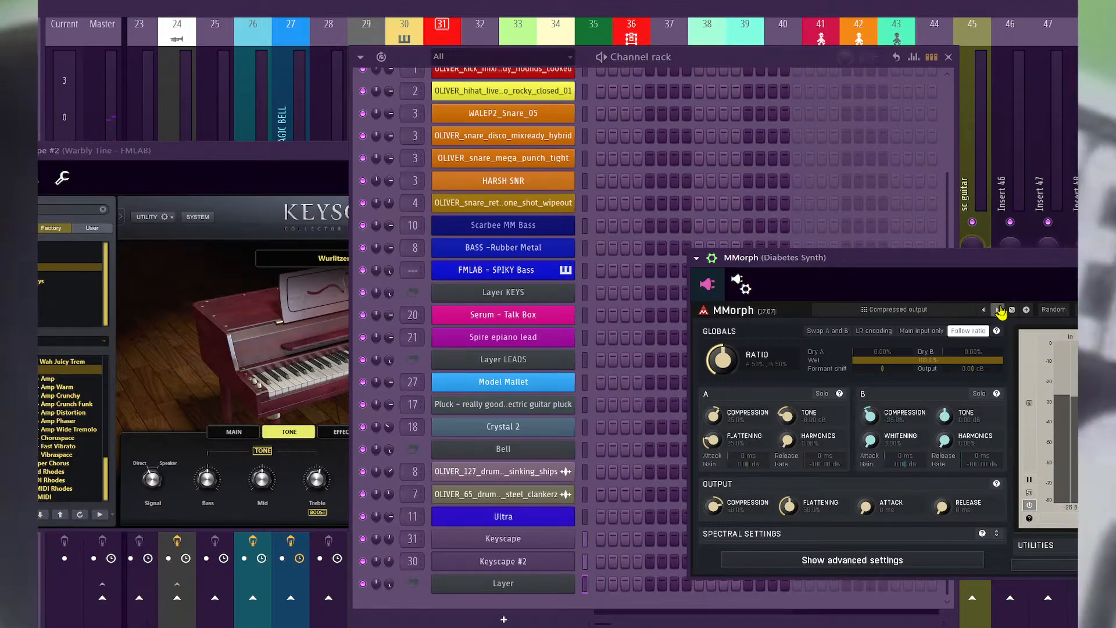
click(999, 310)
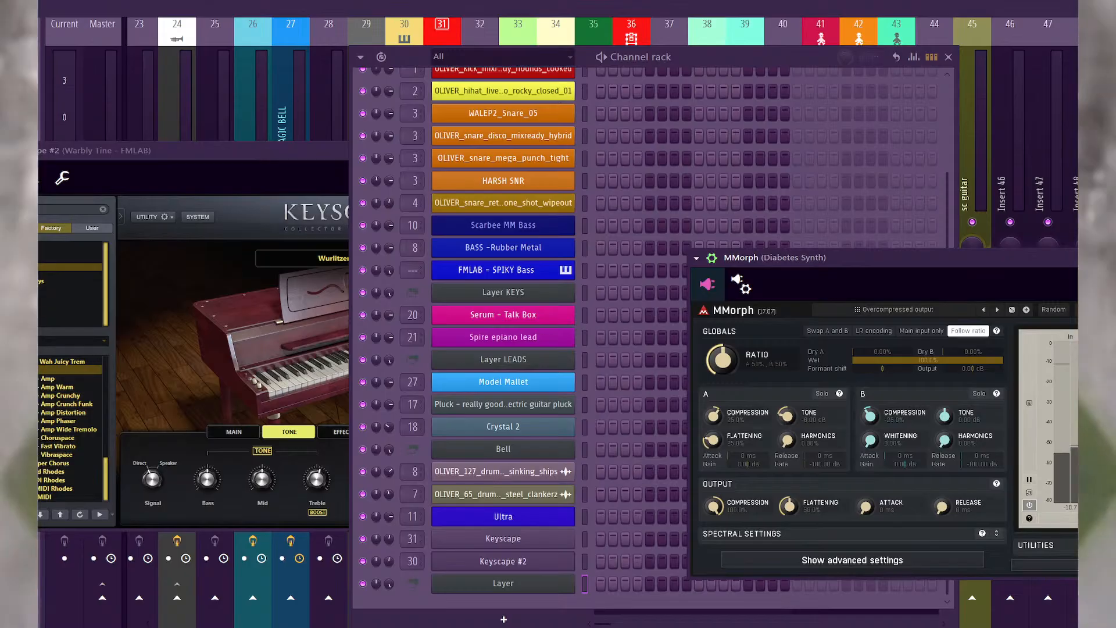
click(997, 310)
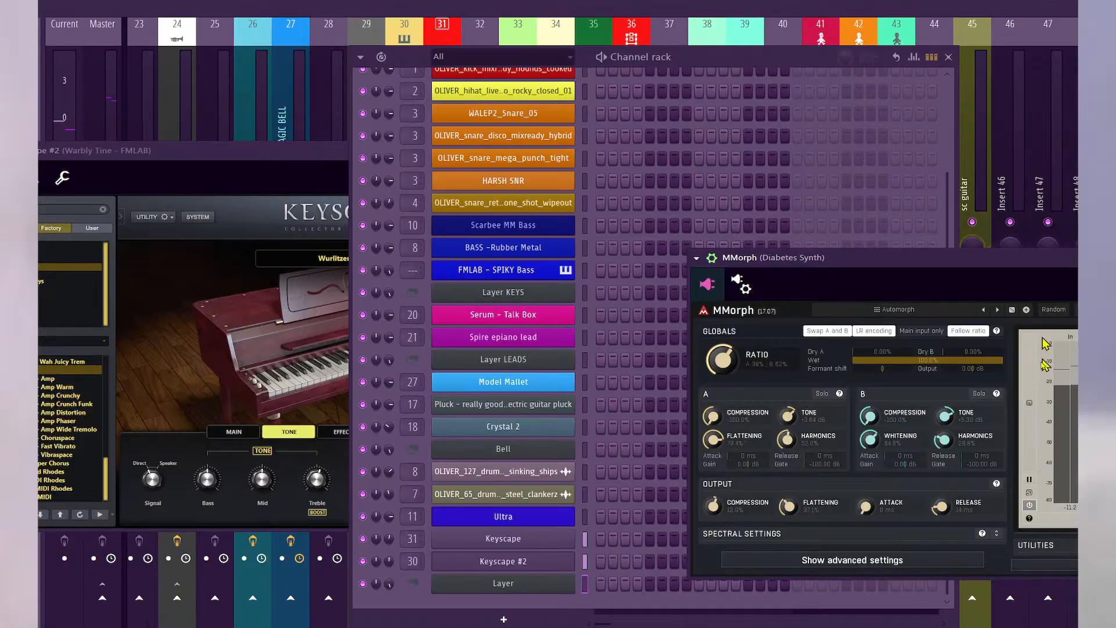
drag(937, 440, 938, 482)
drag(783, 441, 783, 494)
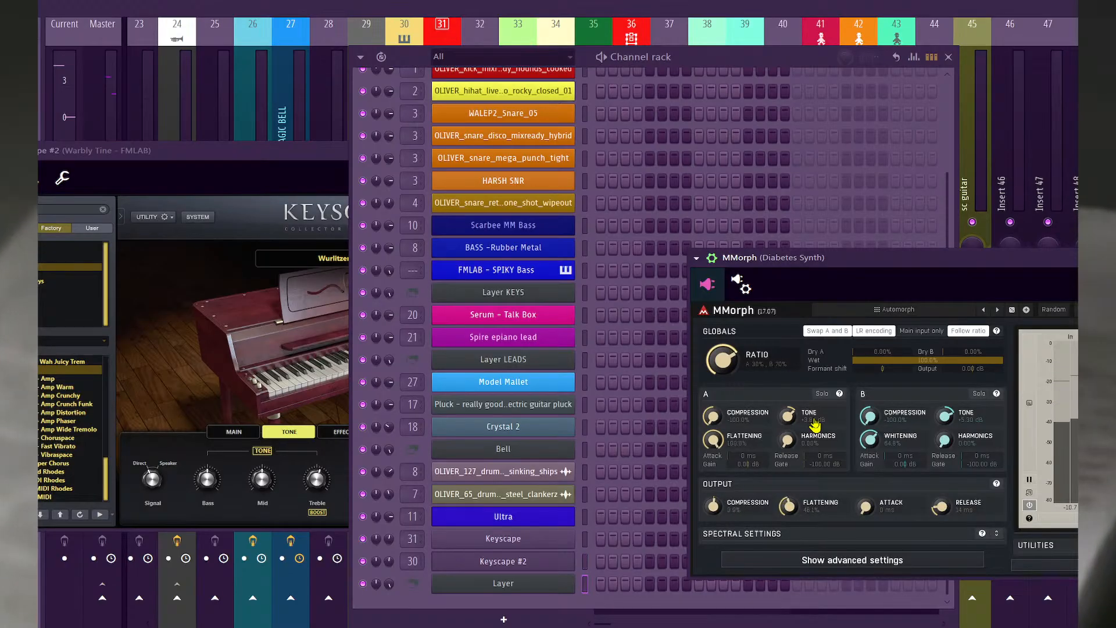
Open the Layer channel's piano roll and show more bars of its timeline.
right_click(567, 581)
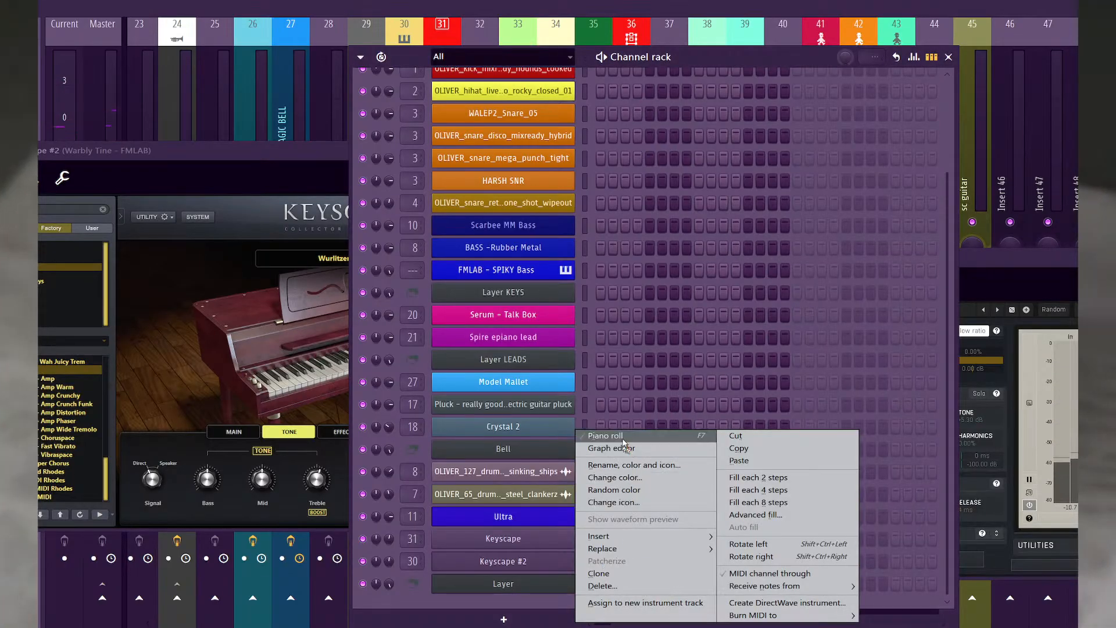
click(599, 439)
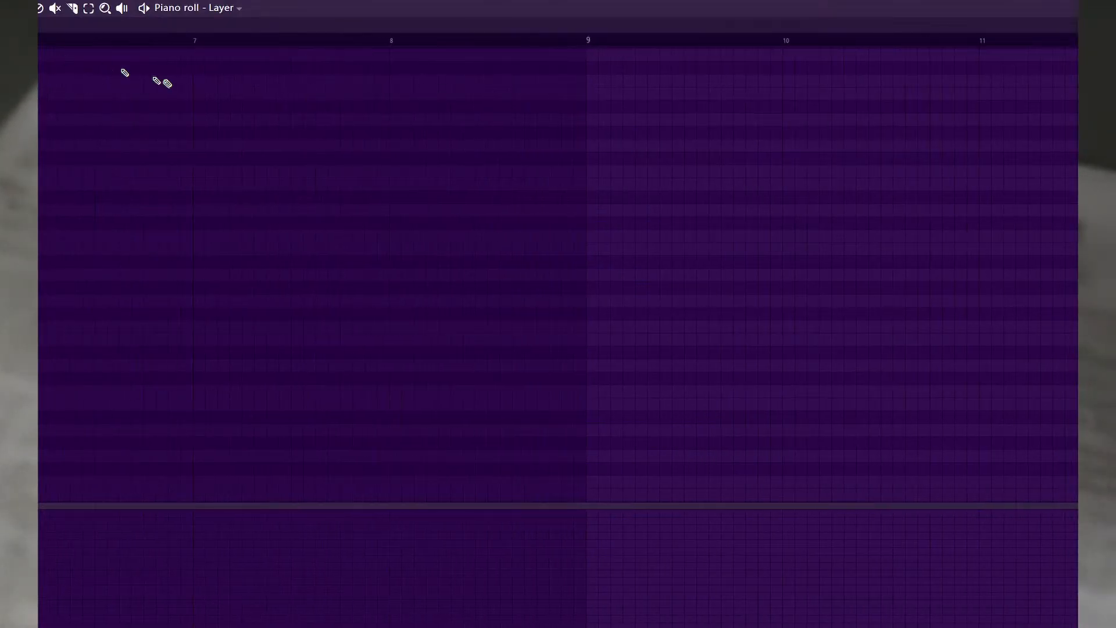
drag(299, 25, 299, 3)
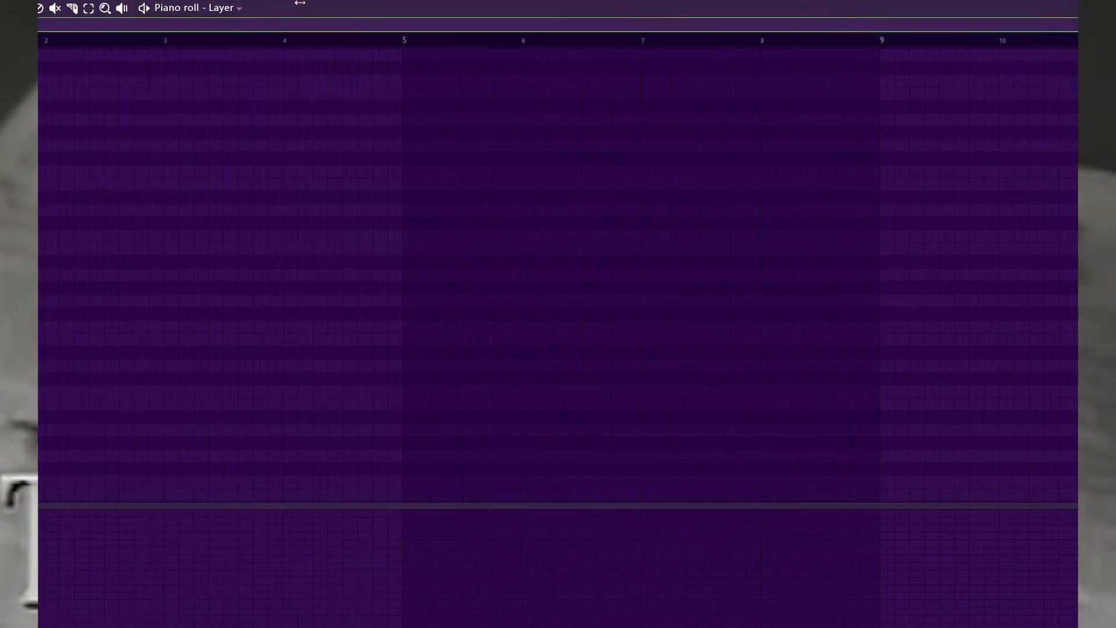
Place a Pattern 10 clip at bar 1 on the empty track under Pattern 8 and lengthen it to four bars.
key(F6)
key(F5)
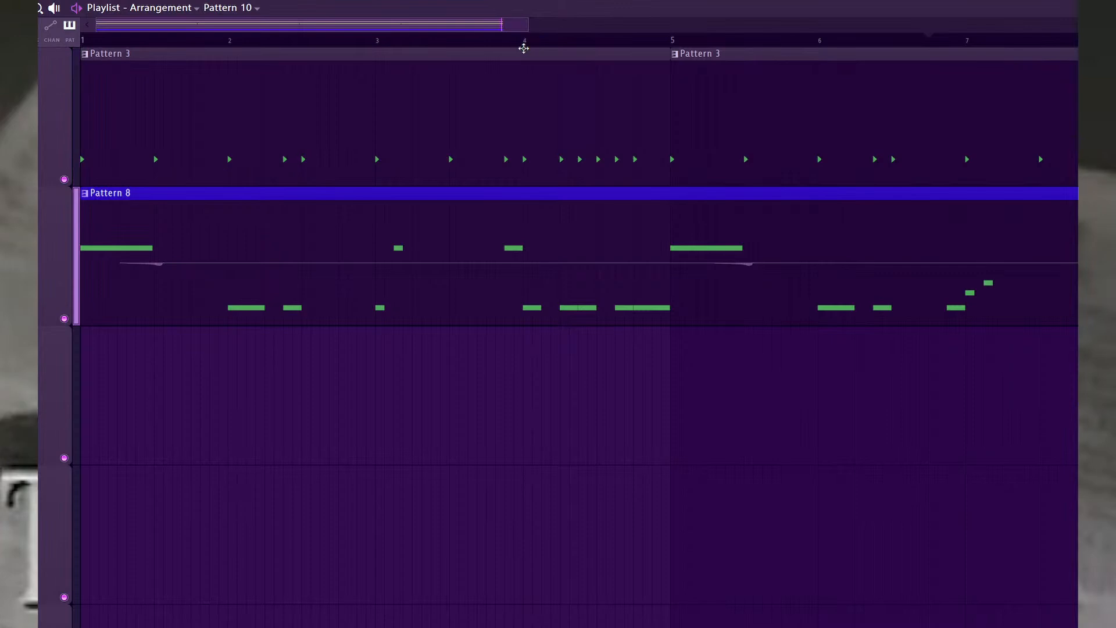
drag(231, 415, 48, 381)
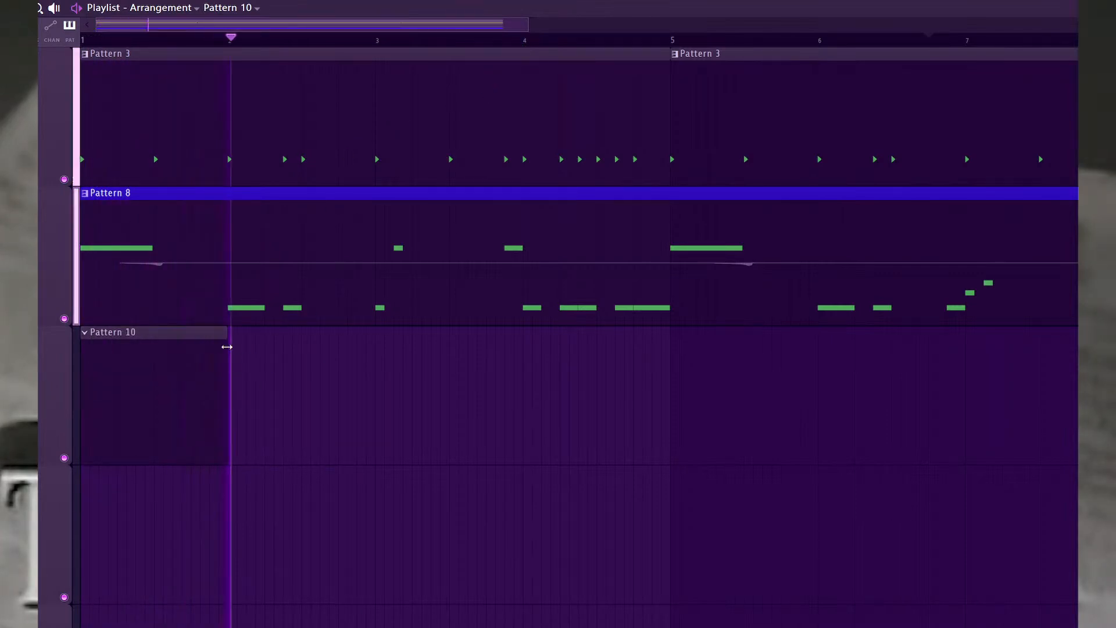
drag(226, 347, 668, 365)
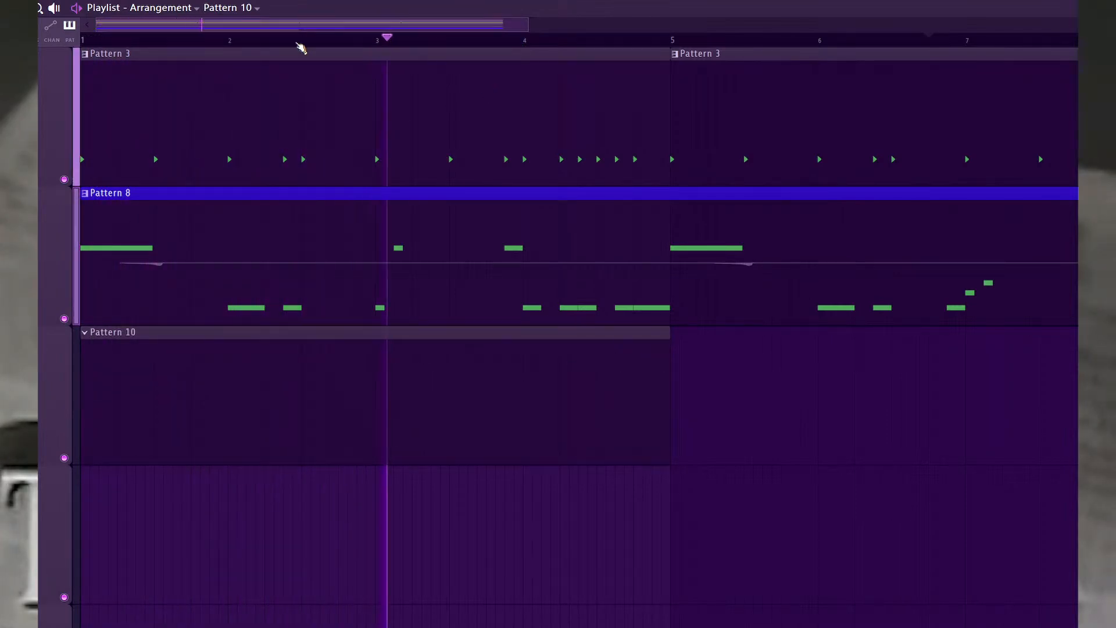
key(space)
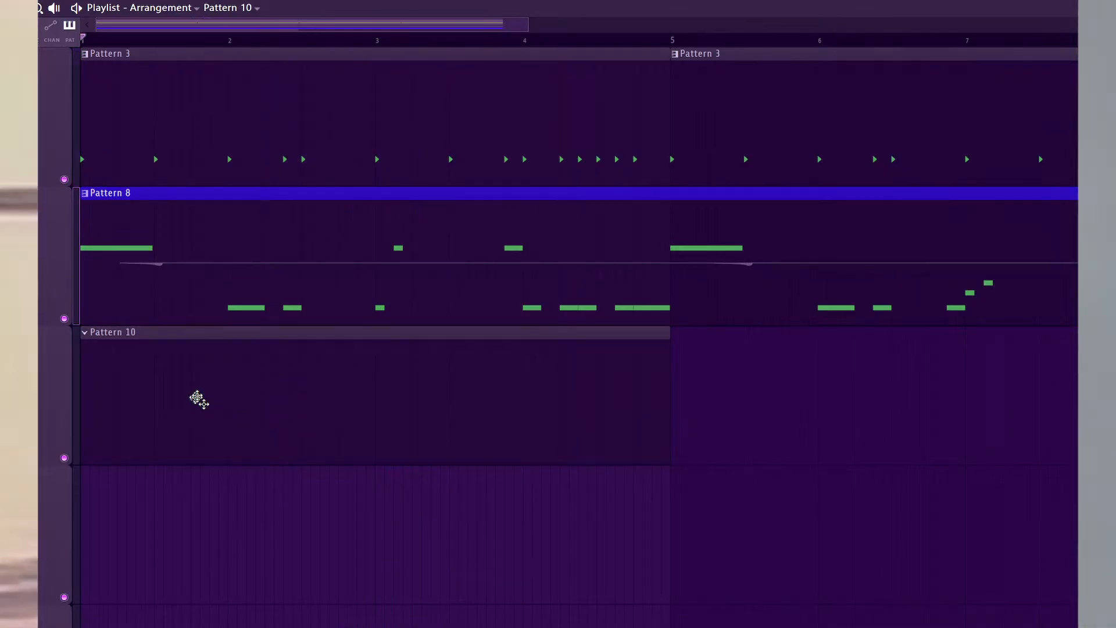
In the Layer channel's piano roll, draw a first note for Pattern 10 lasting from bar 1 to bar 3.
double_click(198, 397)
right_click(552, 584)
click(614, 437)
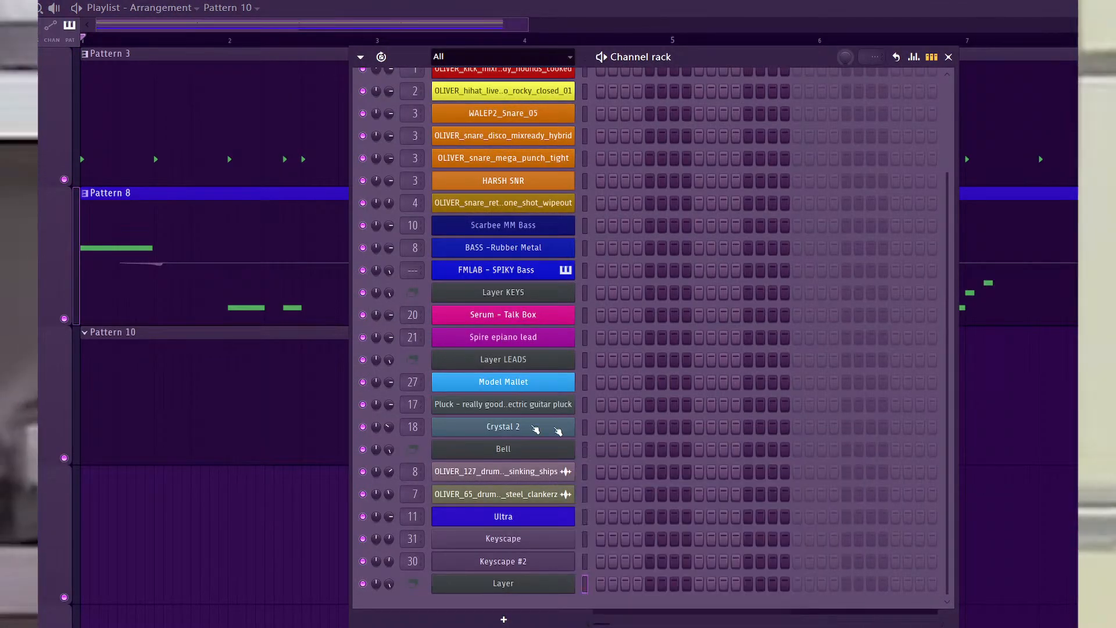
right_click(555, 584)
click(607, 433)
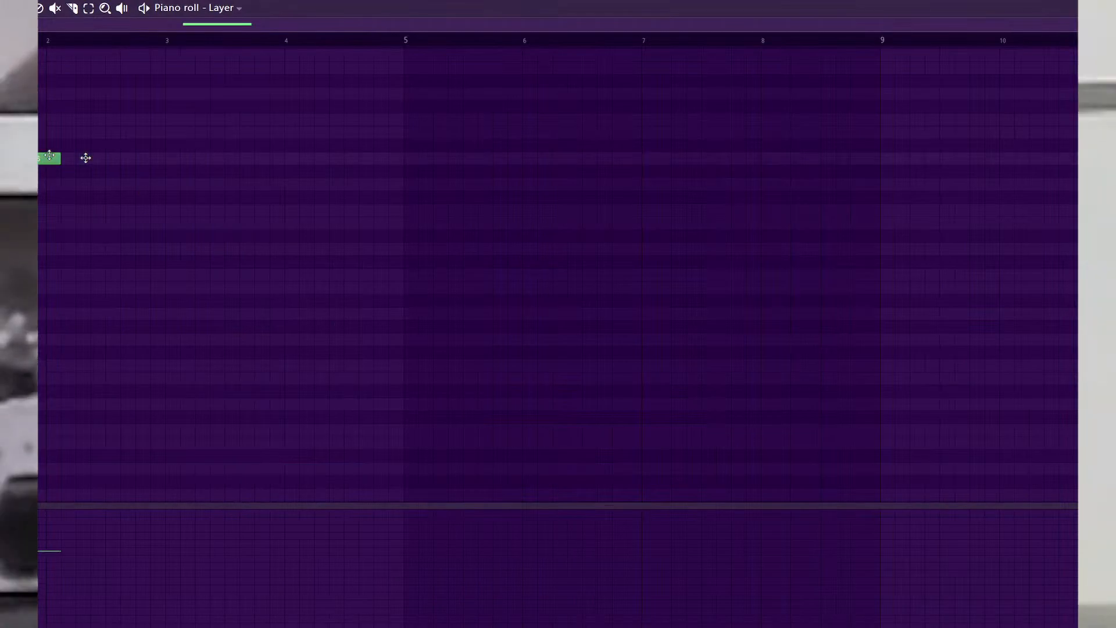
drag(50, 155, 165, 187)
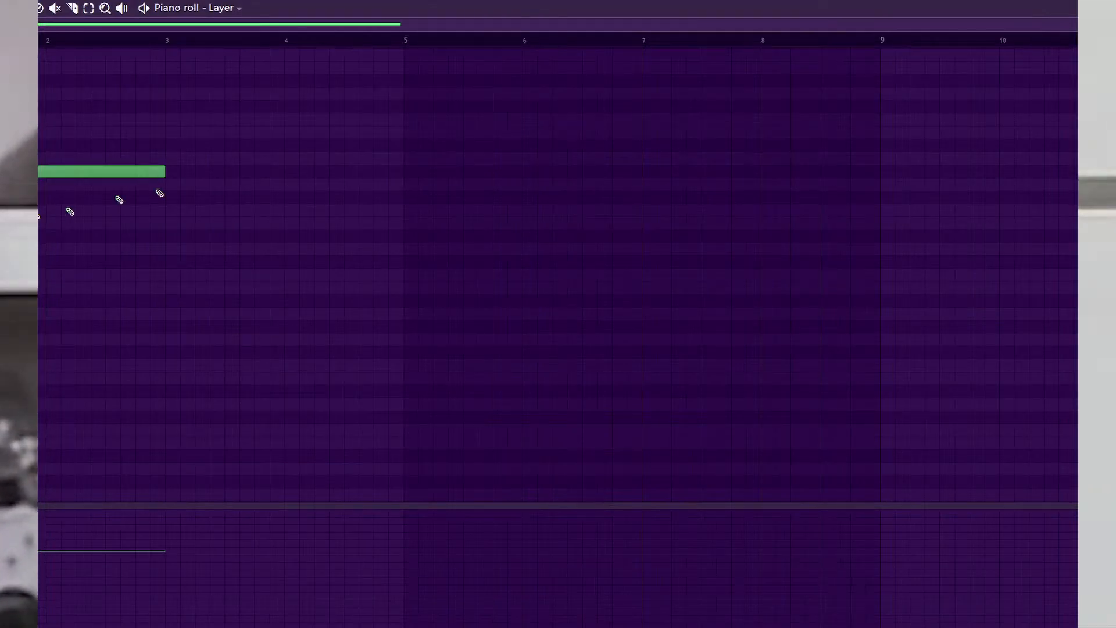
Stack more two-bar notes below the first to form a chord, deleting the misplaced ones.
click(39, 210)
mouse_move(39, 275)
mouse_down()
mouse_move(39, 262)
mouse_move(39, 301)
mouse_move(39, 274)
mouse_up()
click(39, 287)
scroll(38, 288, down, 3)
right_click(38, 274)
right_click(39, 146)
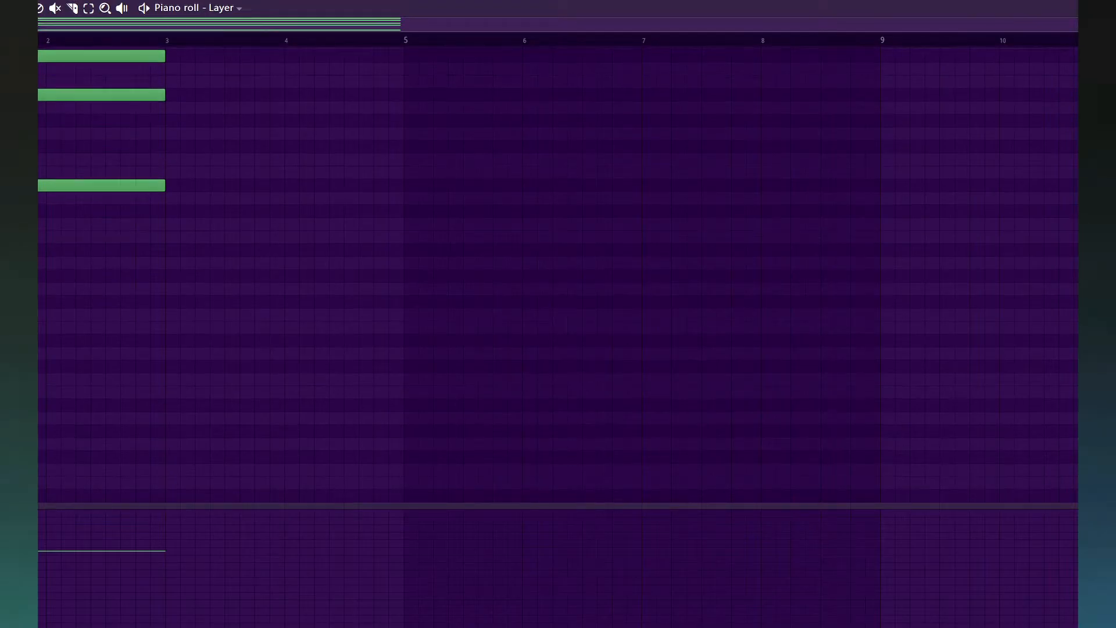
Extend the chord downward with two-bar notes in the lower octaves.
scroll(39, 261, down, 2)
drag(39, 314, 39, 275)
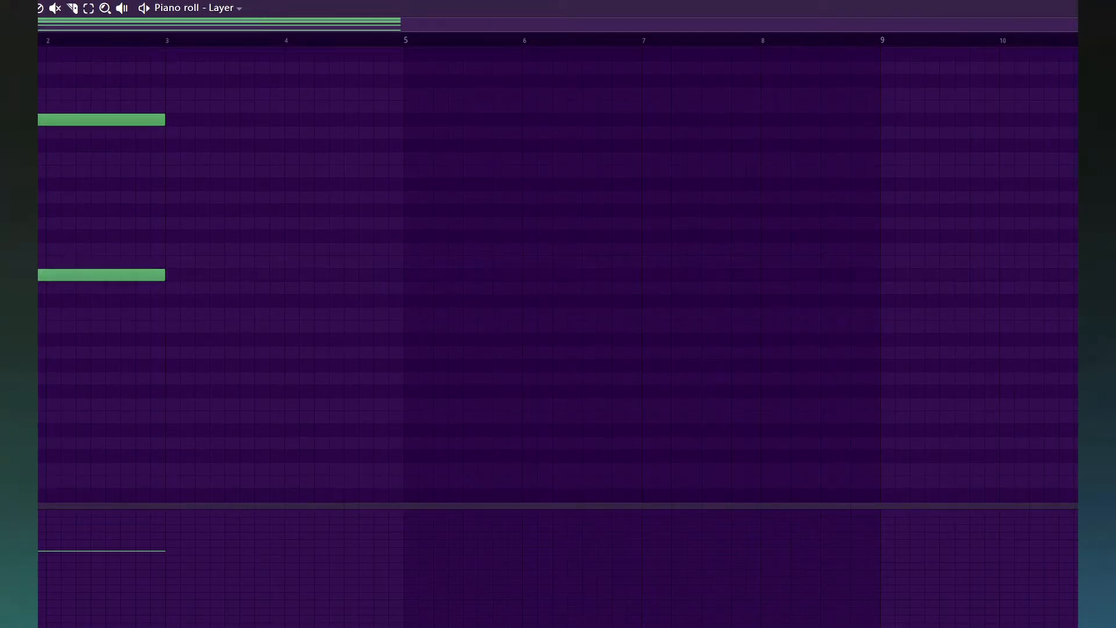
scroll(38, 275, down, 3)
drag(38, 352, 38, 314)
scroll(42, 301, up, 1)
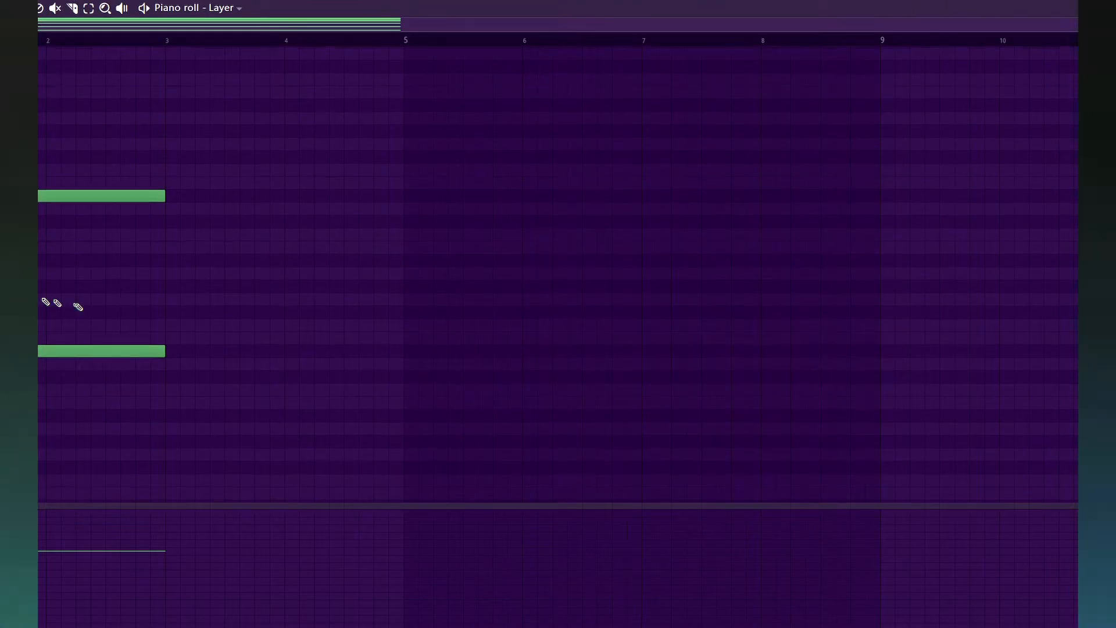
scroll(77, 300, up, 4)
Lengthen the Pattern 10 clip in the playlist past bar 7 and open the pattern for editing.
key(F6)
key(F9)
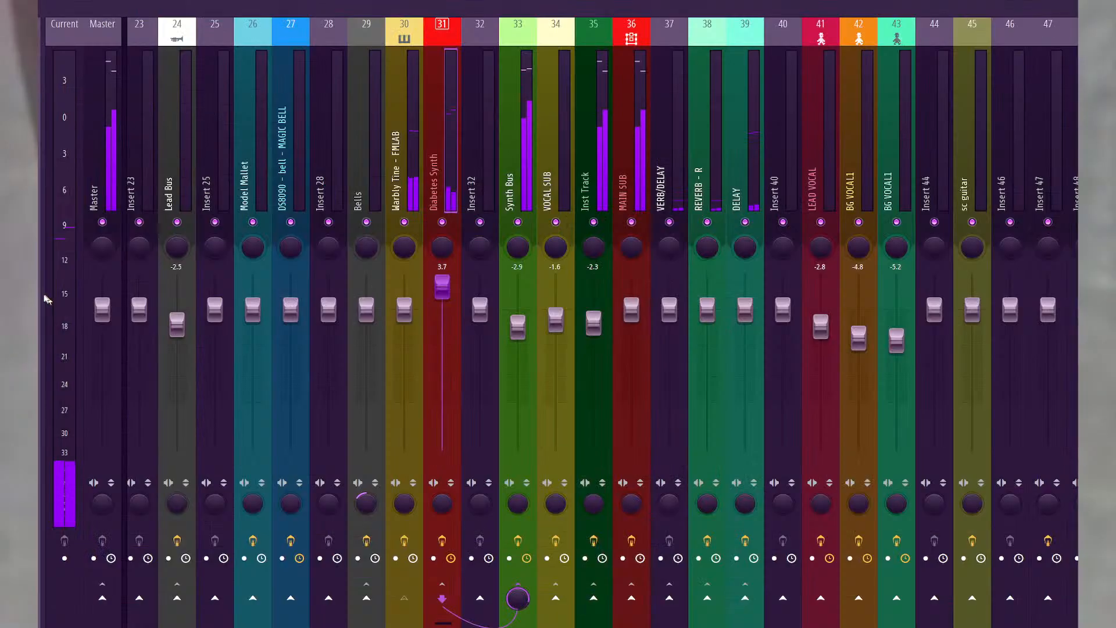
key(F6)
key(F5)
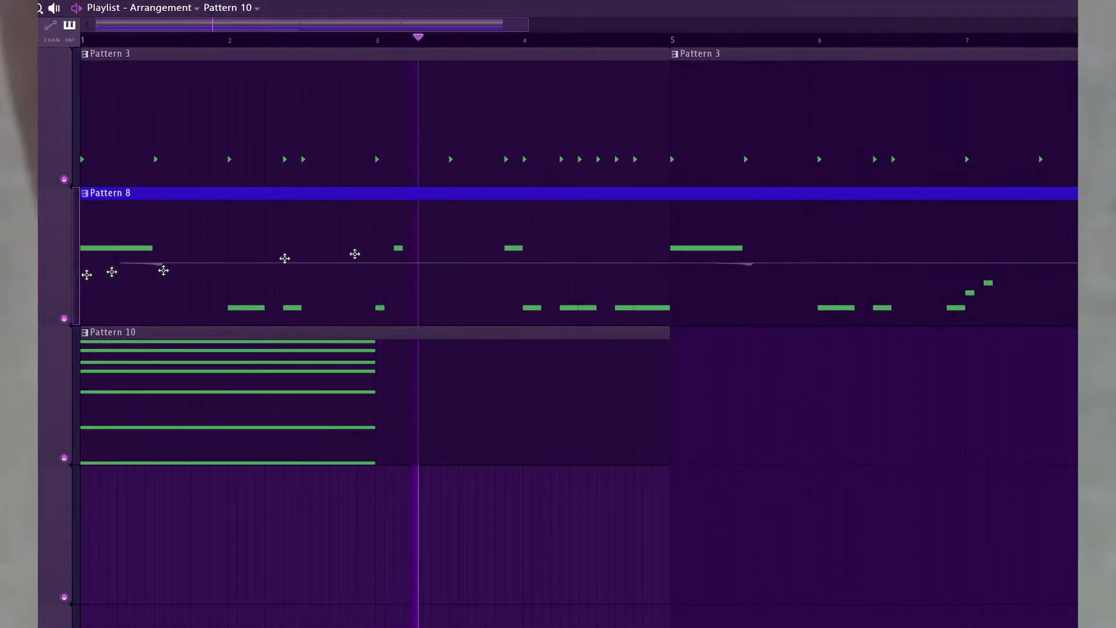
drag(669, 335, 1075, 336)
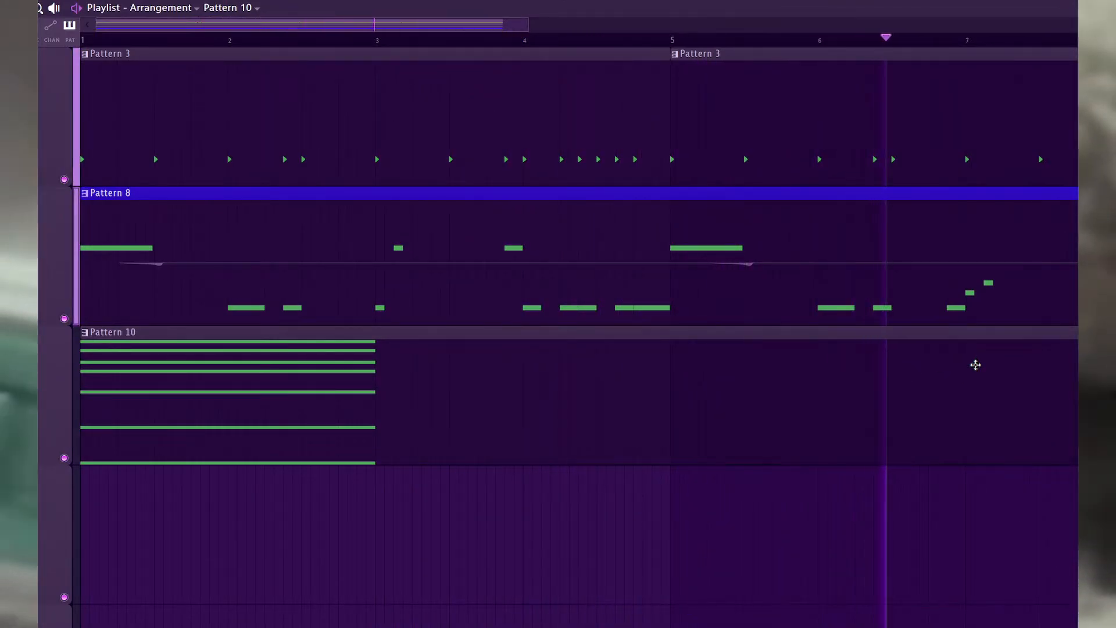
double_click(979, 368)
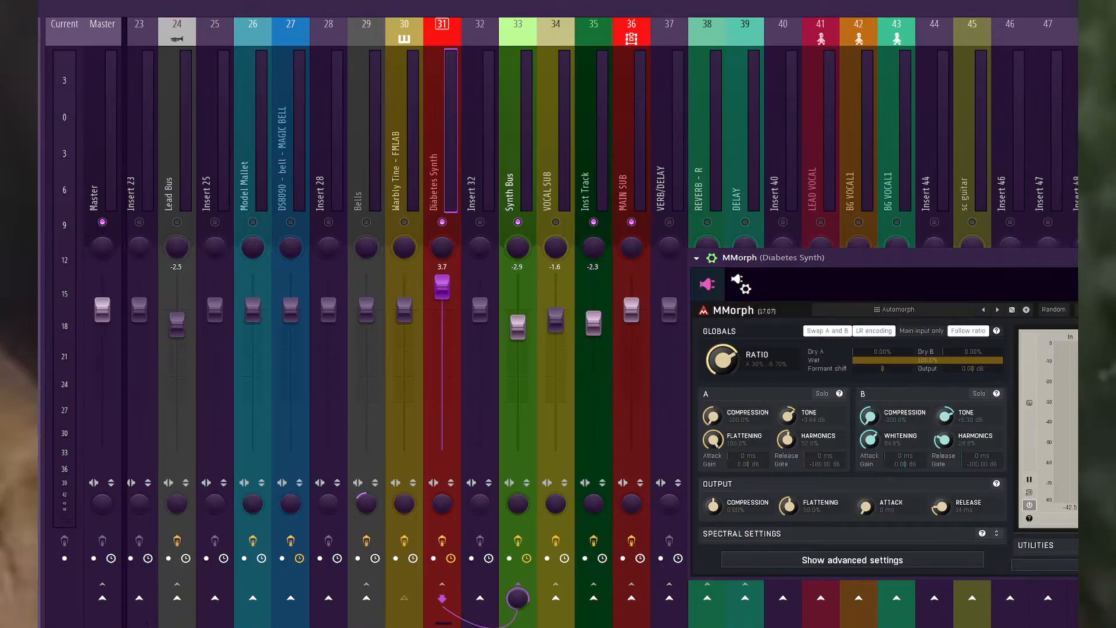
Check MMorph's input and sidechain connections in its processing options and return to the plugin's controls.
click(741, 283)
click(779, 320)
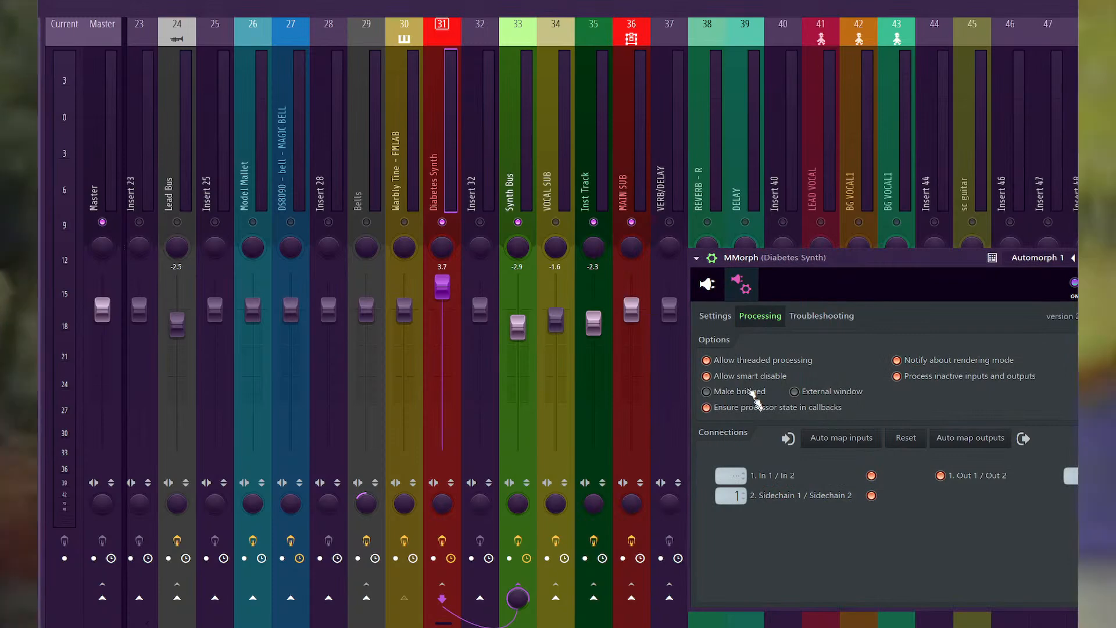
click(708, 284)
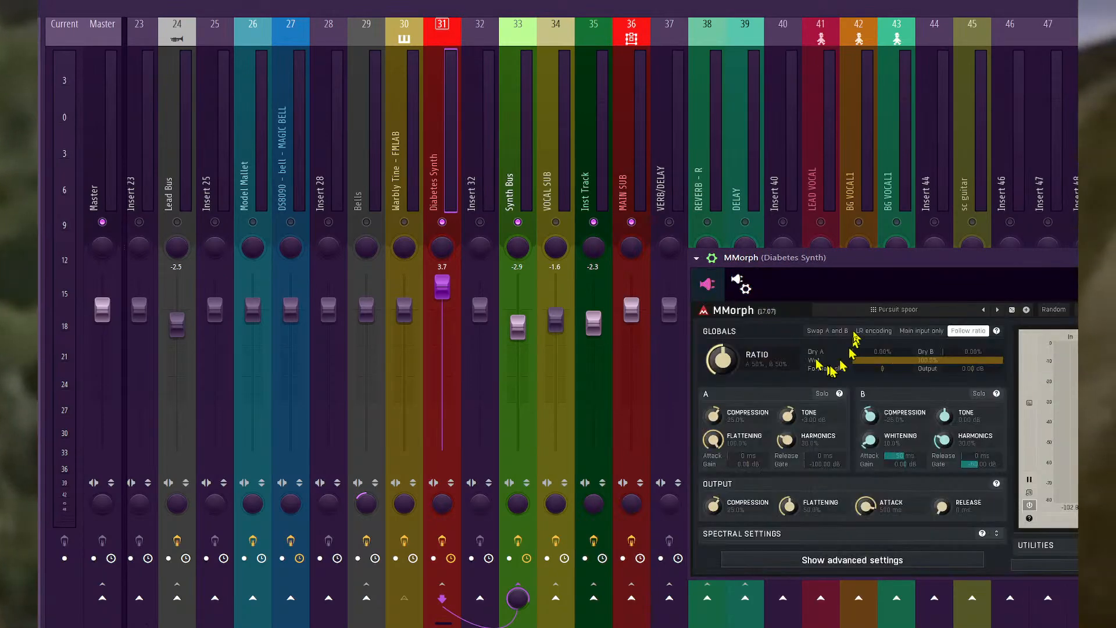
Bring the MMorph window over the channel rack and try its ratio fully at B, ending at A 12%, B 88%.
key(F6)
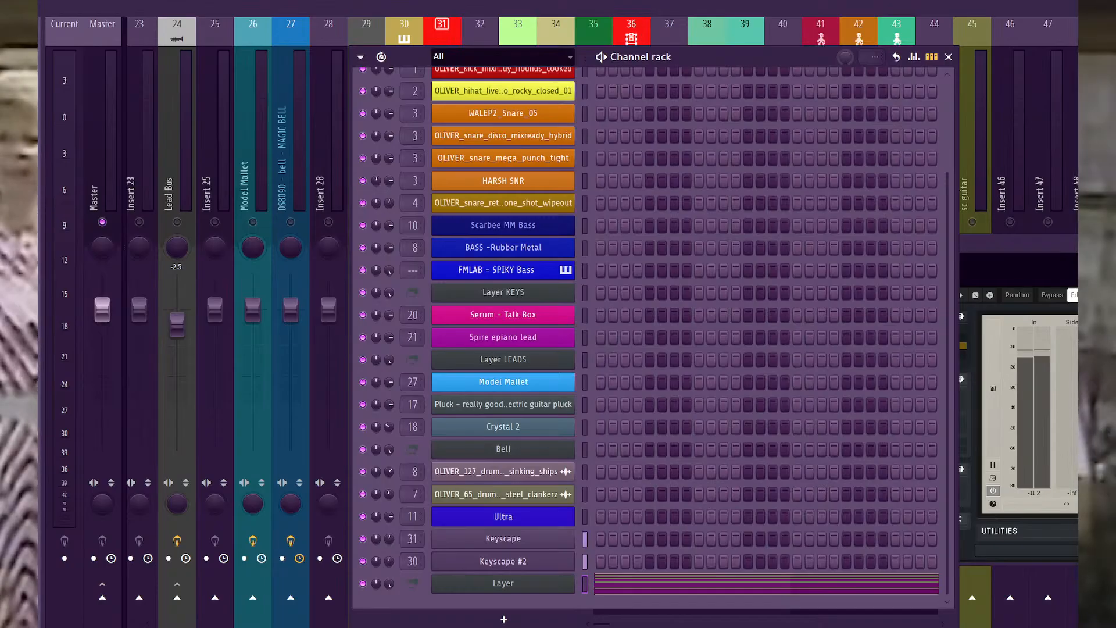
drag(1051, 243, 884, 210)
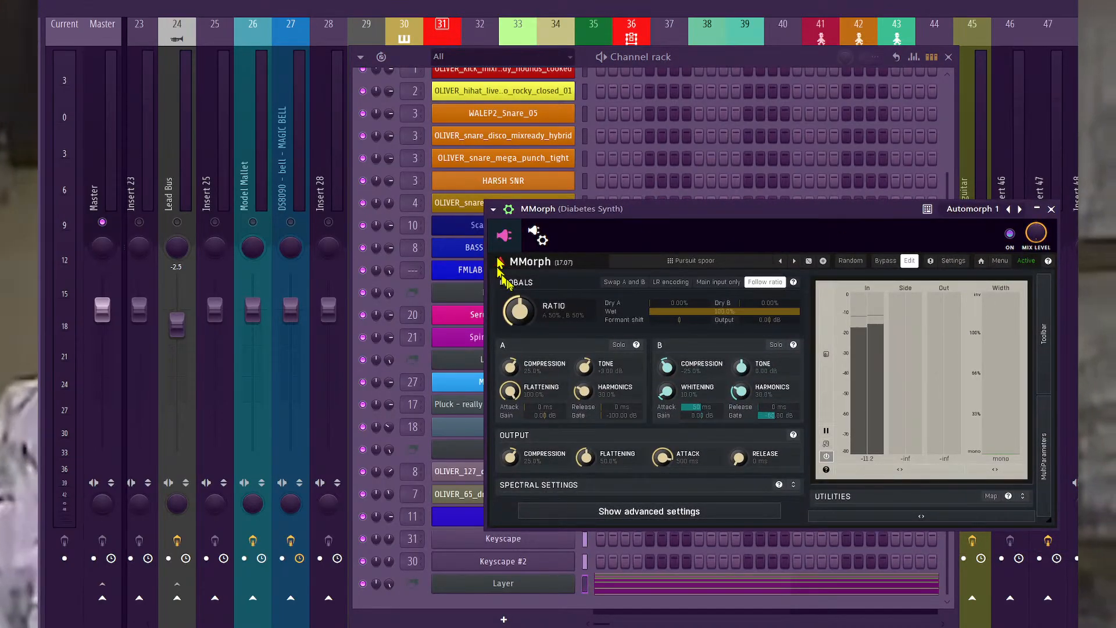
drag(519, 311, 519, 380)
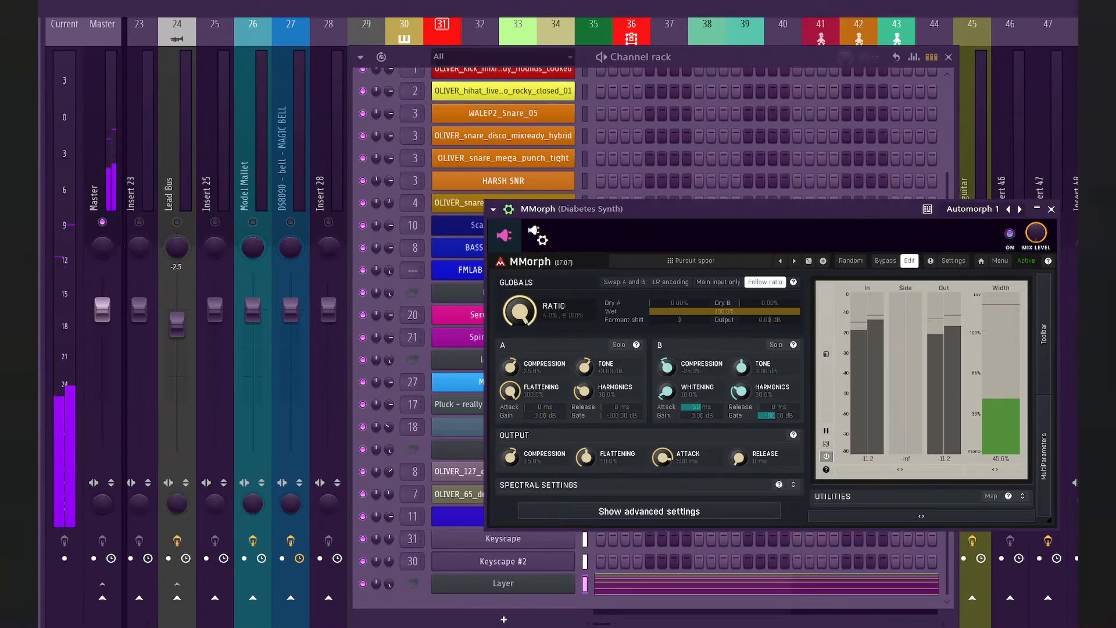
drag(519, 311, 519, 233)
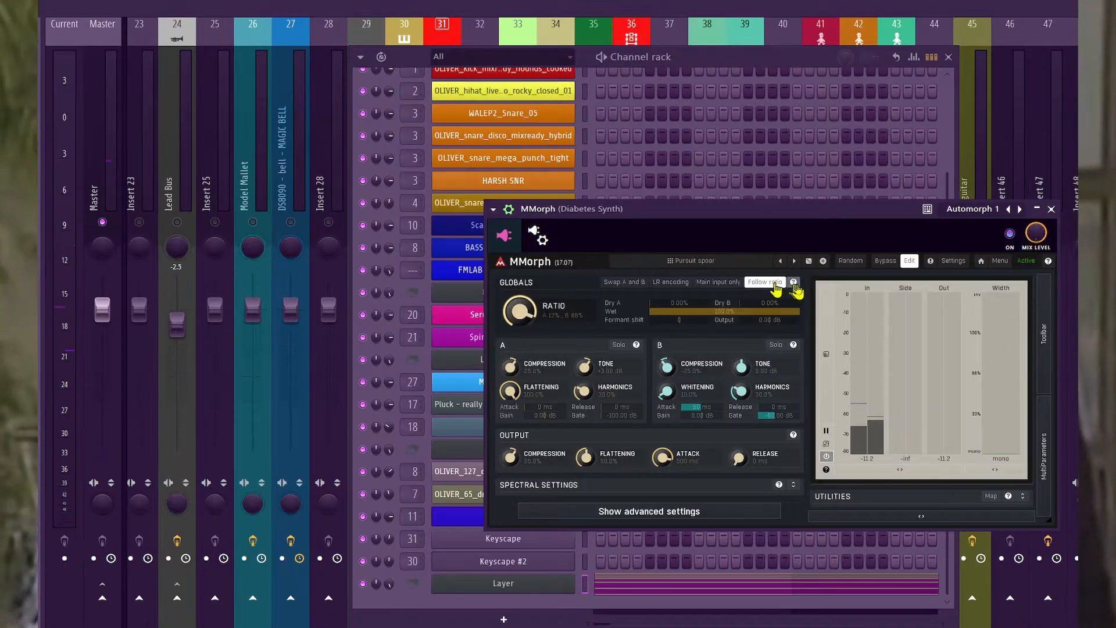
Load MMorph's Psychoneurosis slinger preset with the ratio at A 100%, B 0%, and select the Keyscape #2 channel.
click(794, 261)
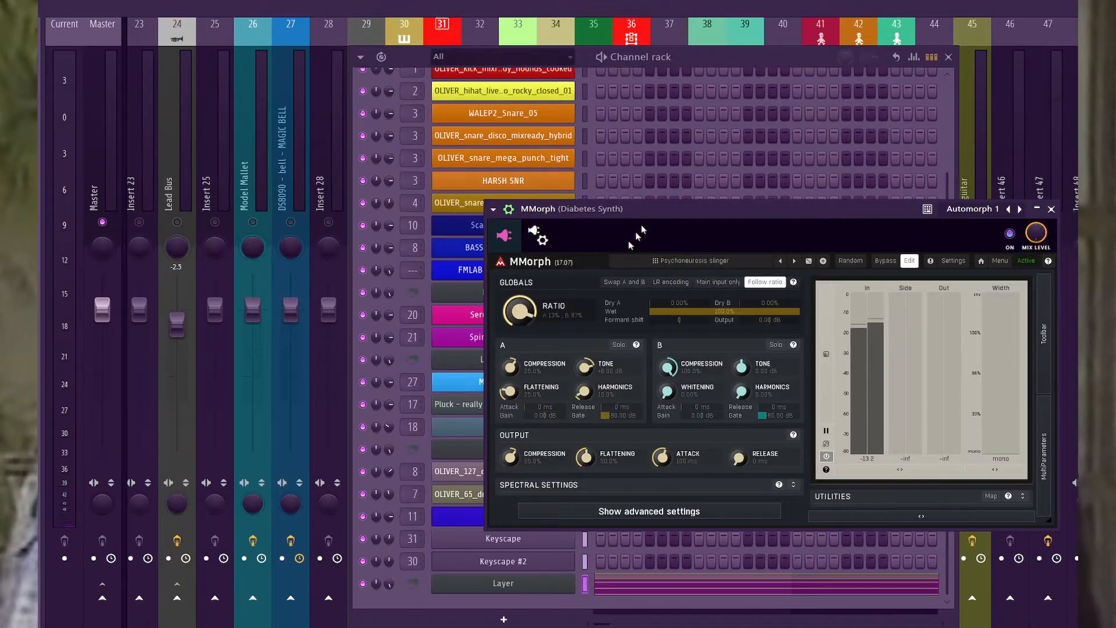
drag(519, 310, 519, 396)
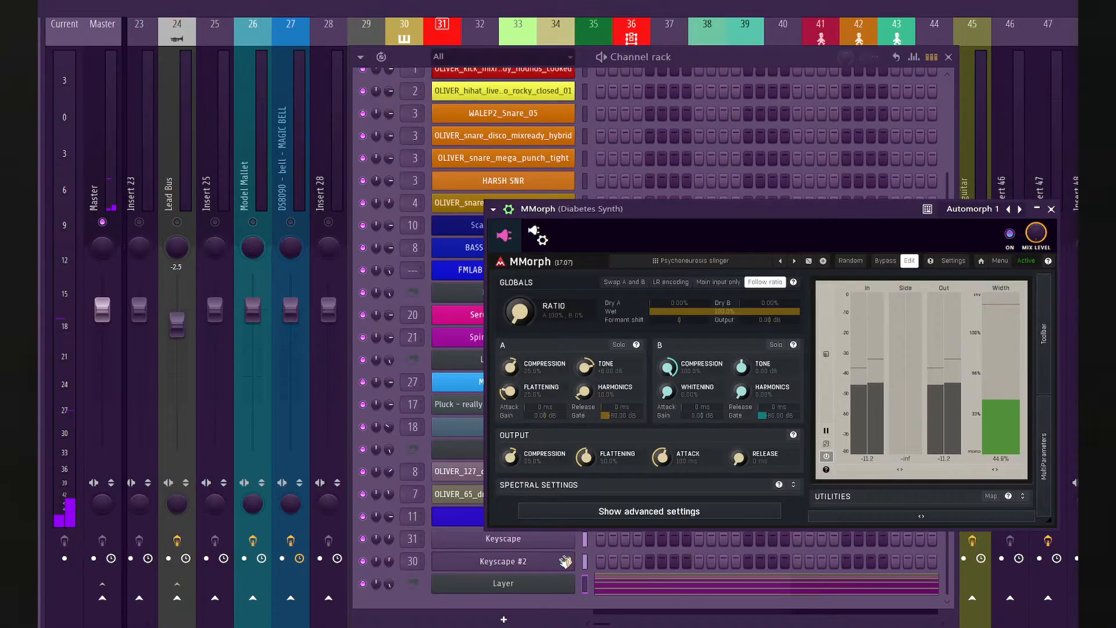
click(586, 563)
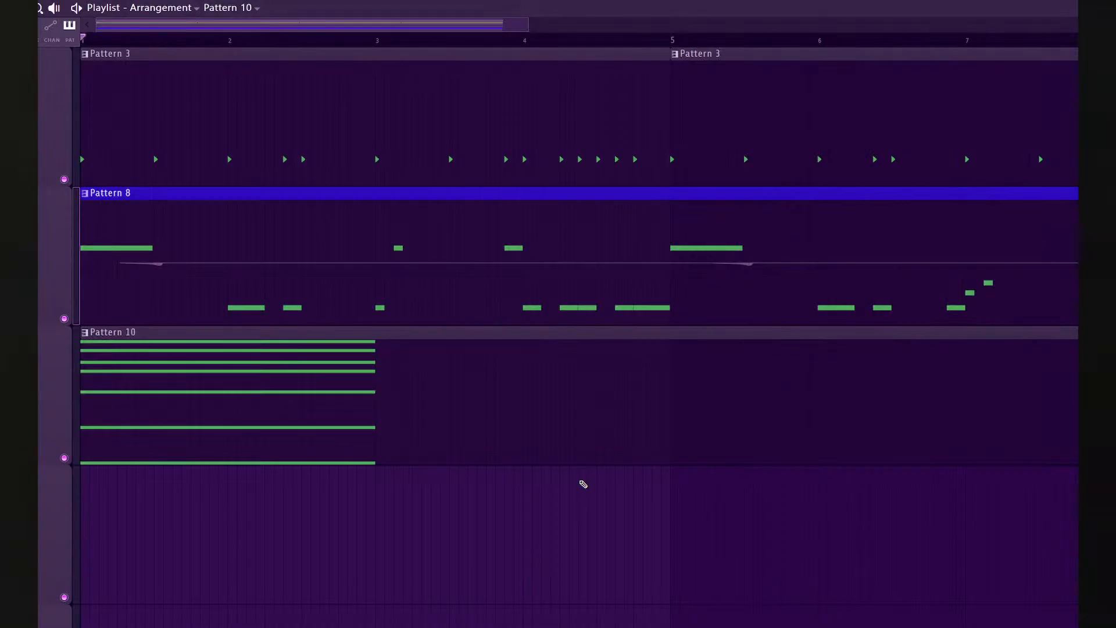
Remove the Pattern 10 clip from the playlist and play the arrangement with the Diabetes Synth mixer track unsoloed.
right_click(265, 337)
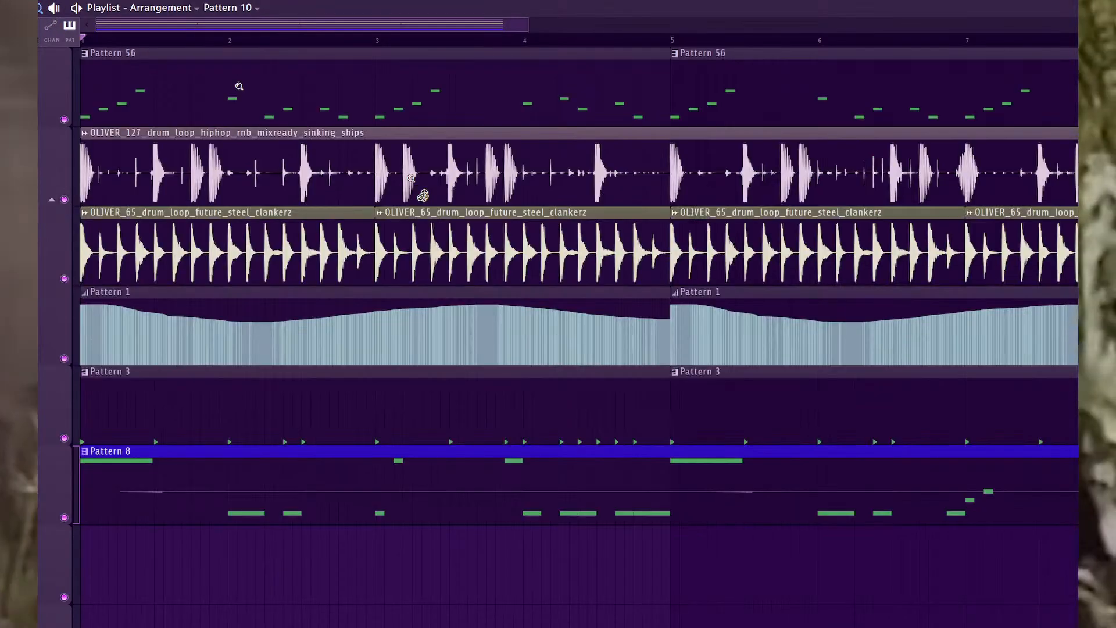
key(space)
key(F9)
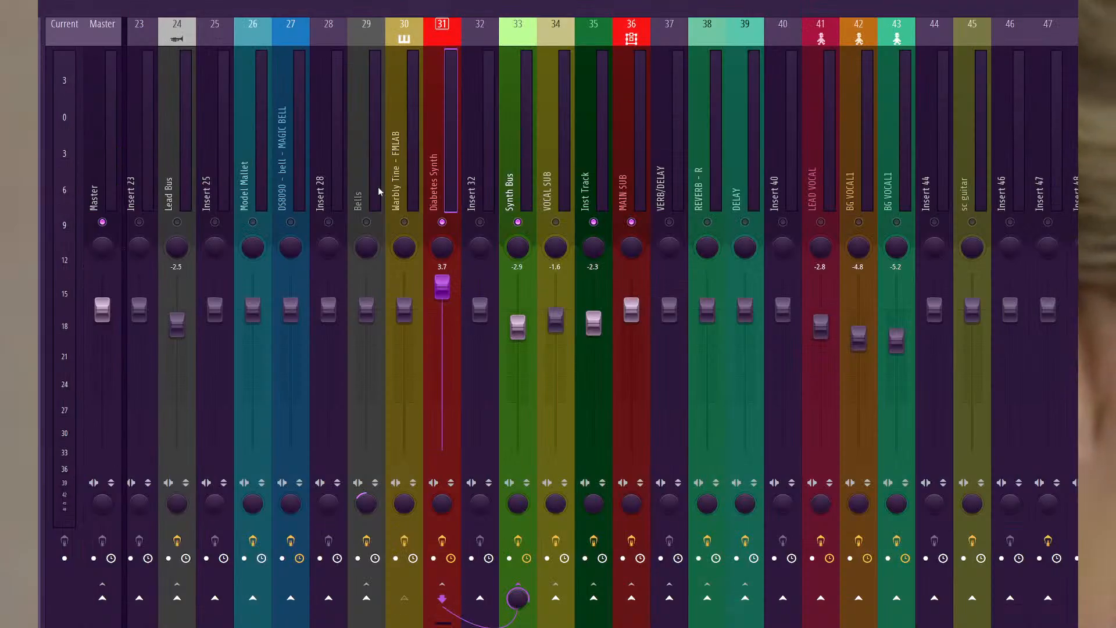
key(s)
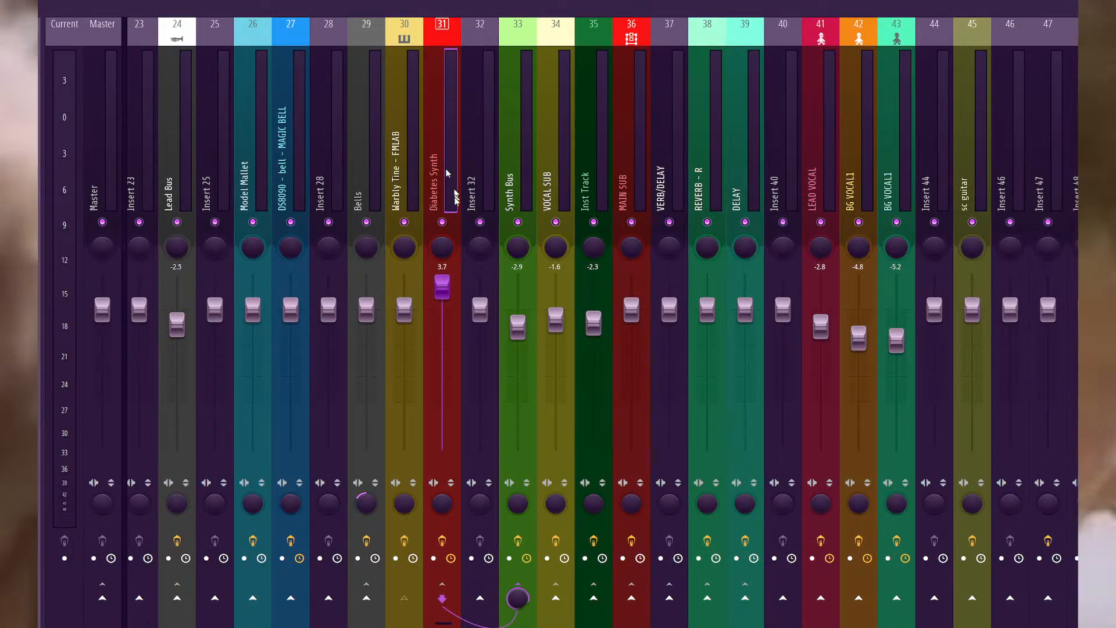
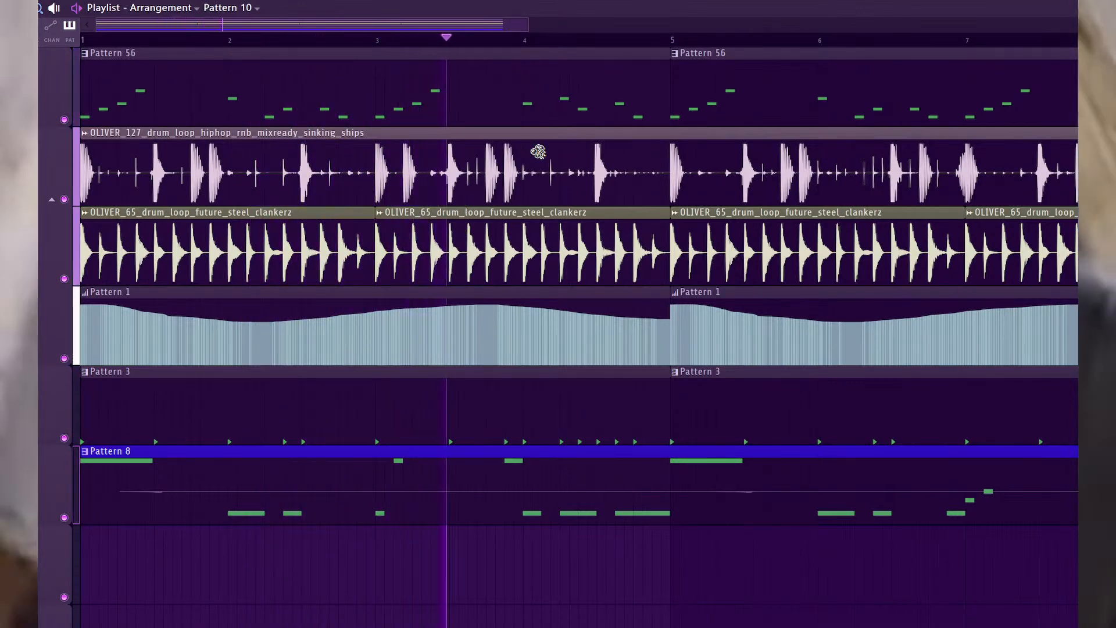
Add a D-50 synthesizer channel to the channel rack and bring its plugin window fully into view.
scroll(376, 174, down, 2)
key(F6)
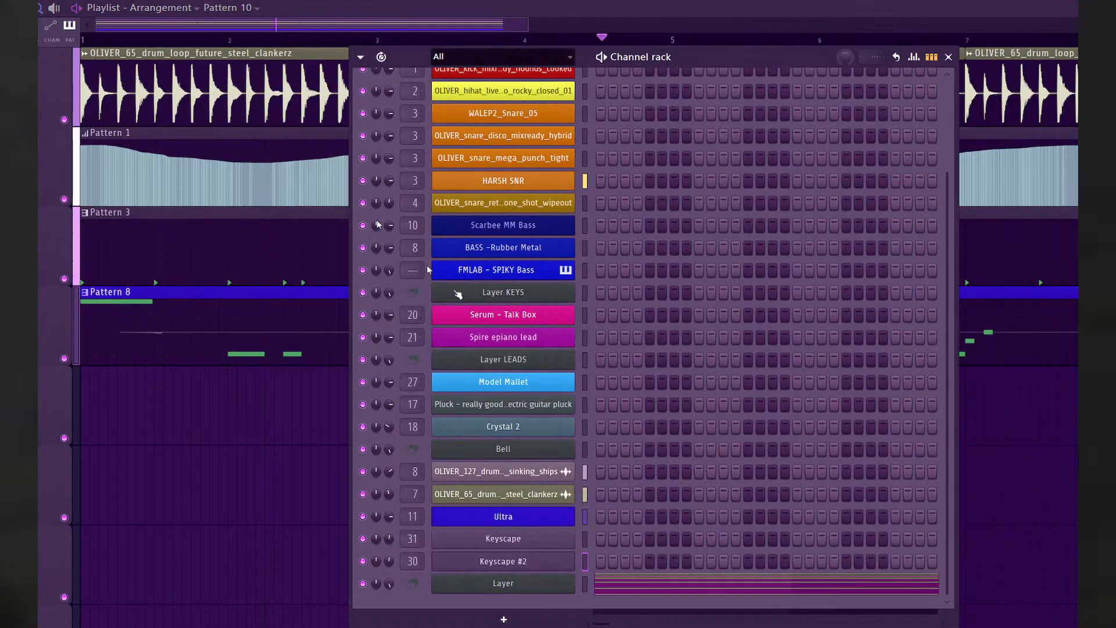
click(465, 617)
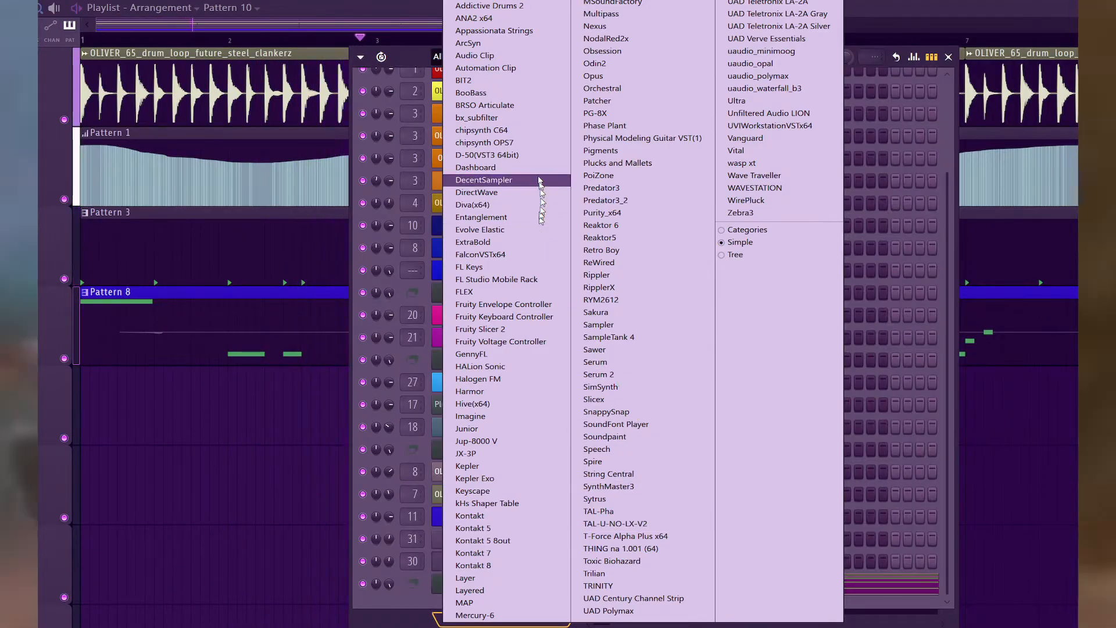
click(522, 167)
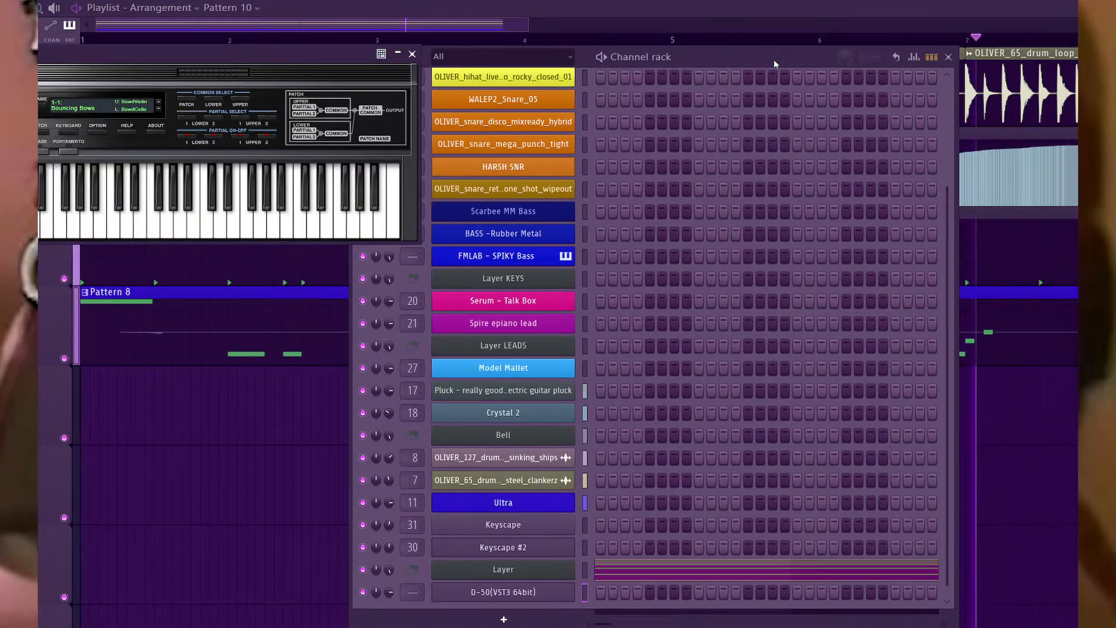
drag(223, 76, 575, 136)
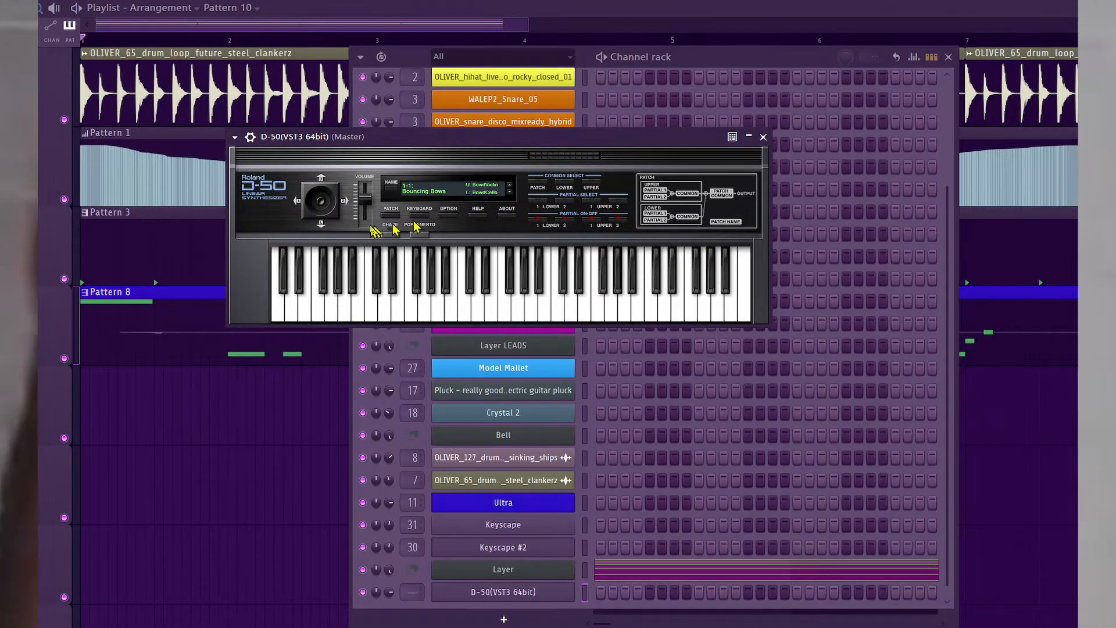
Look through the D-50's options and MIDI control setup, leaving the settings as they are.
click(454, 221)
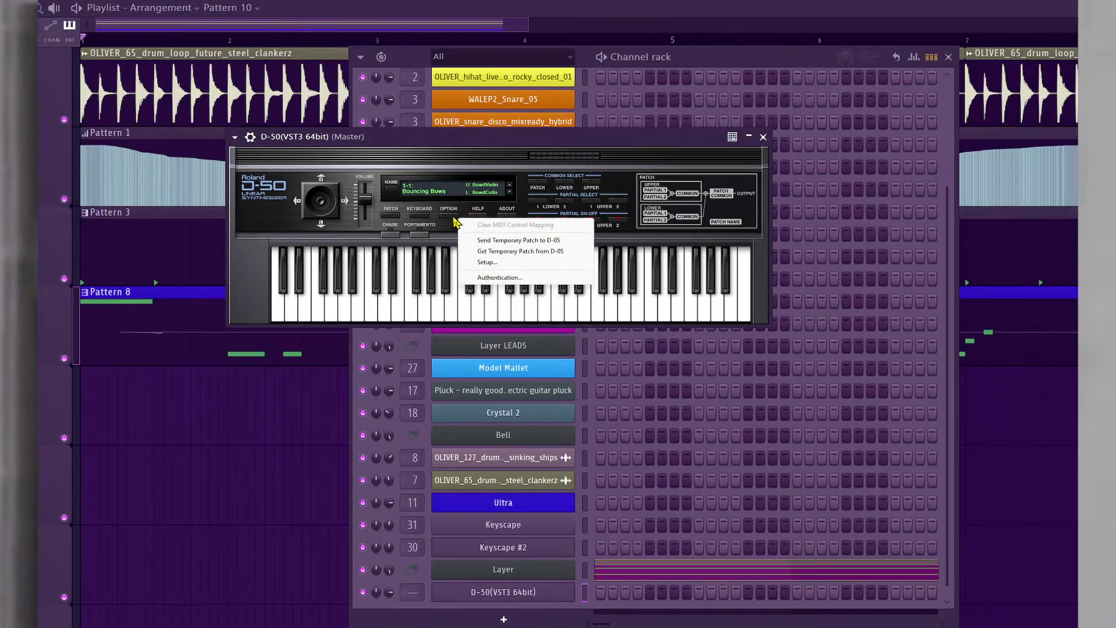
click(529, 262)
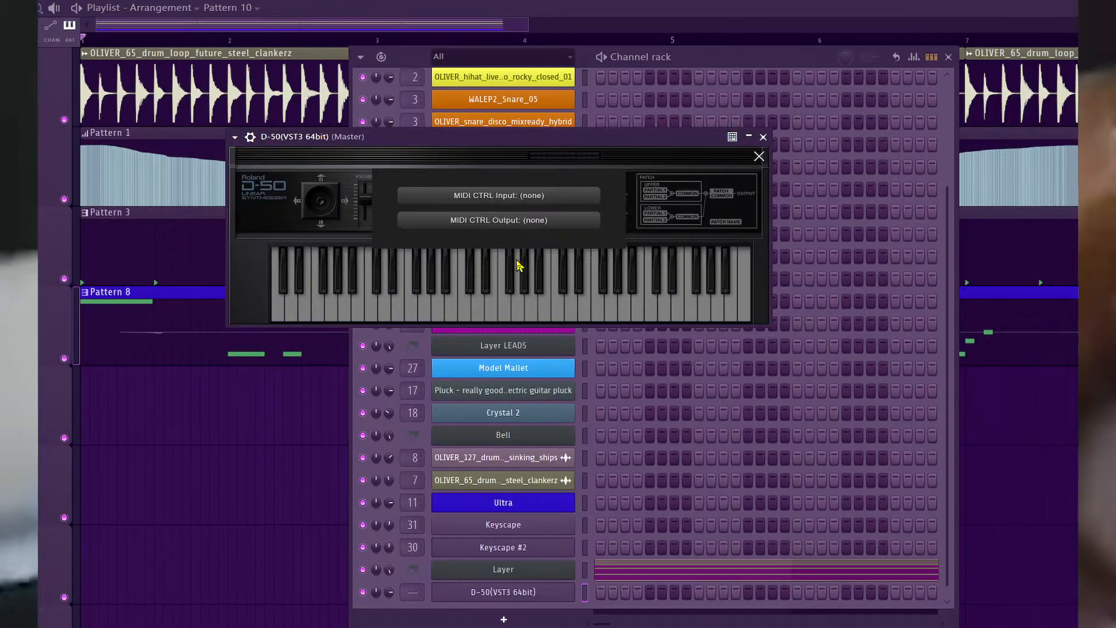
click(759, 156)
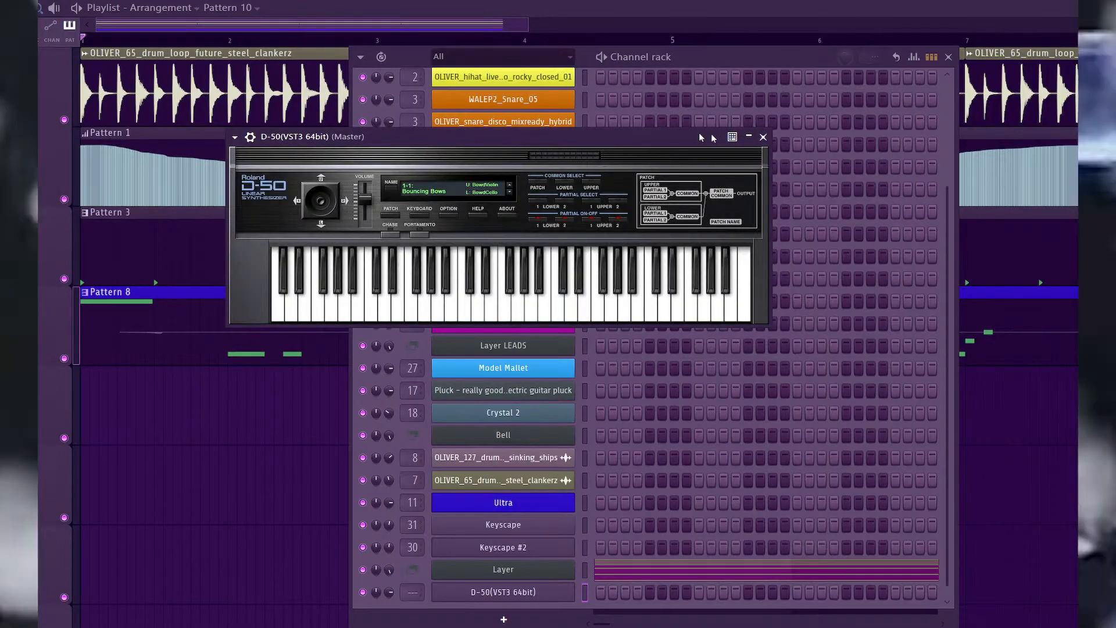
drag(638, 142, 857, 231)
click(684, 306)
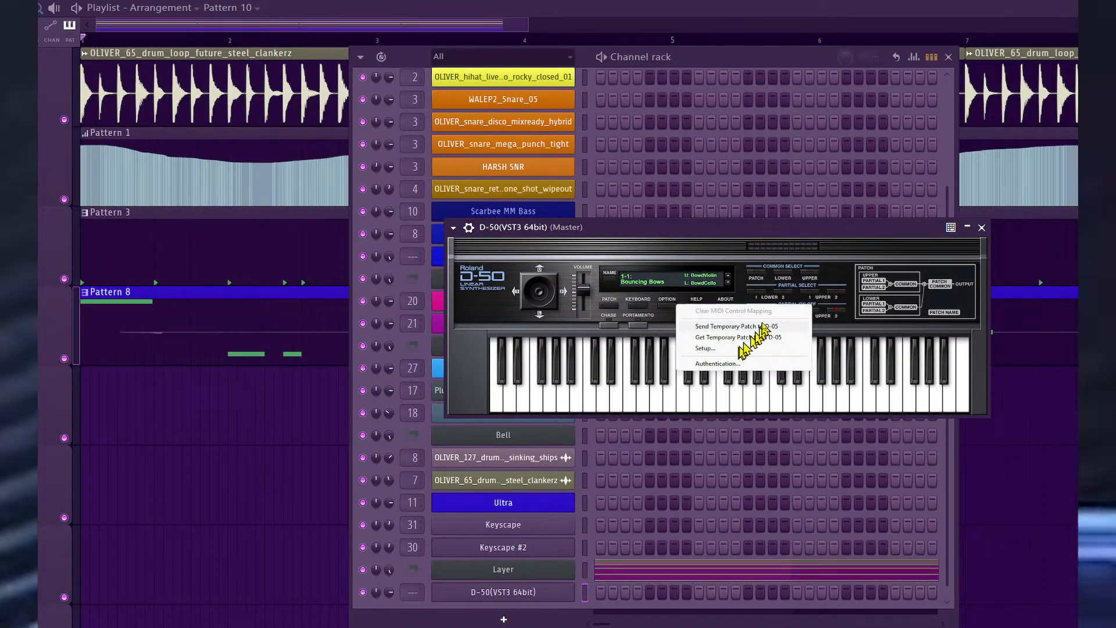
click(708, 228)
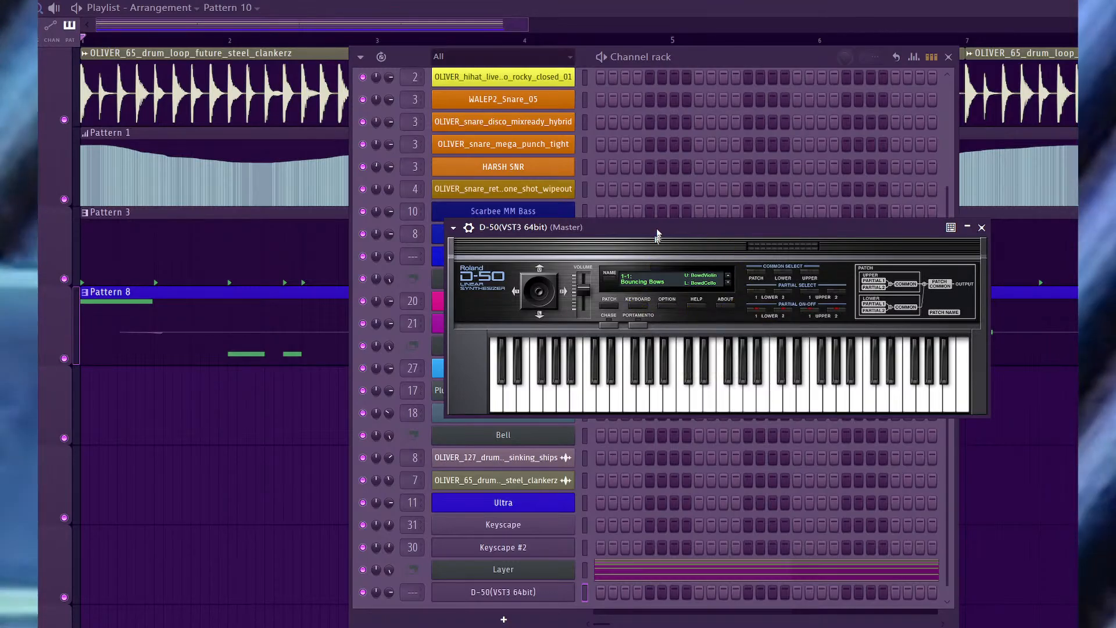
Enlarge the D-50 plugin window to nearly the full screen width and position it above the lower channel rack rows.
drag(658, 227, 629, 231)
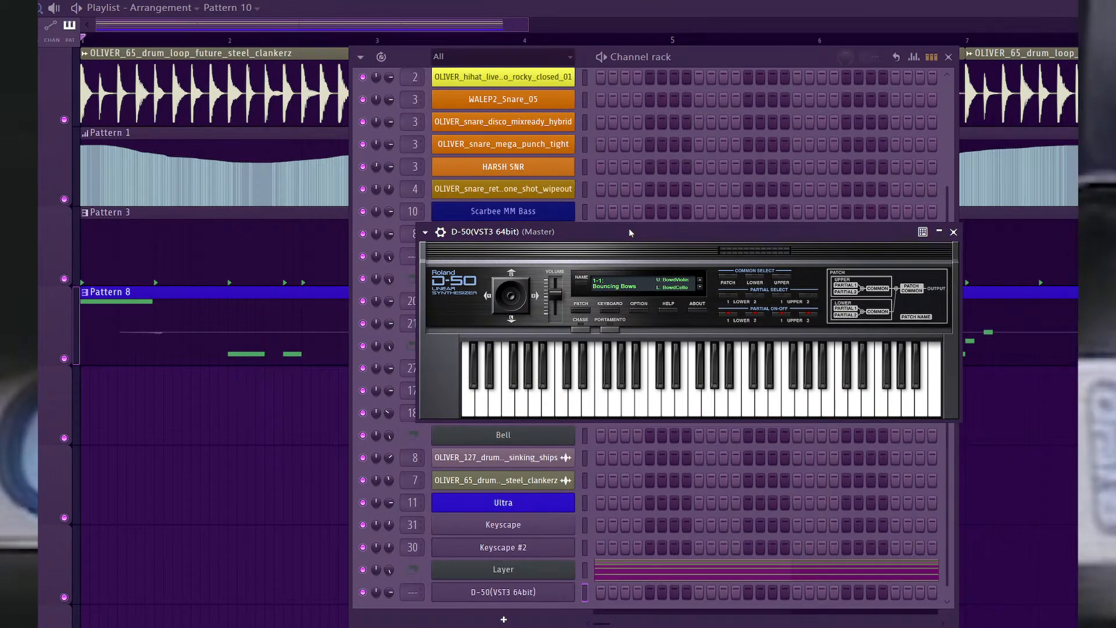
drag(629, 231, 576, 235)
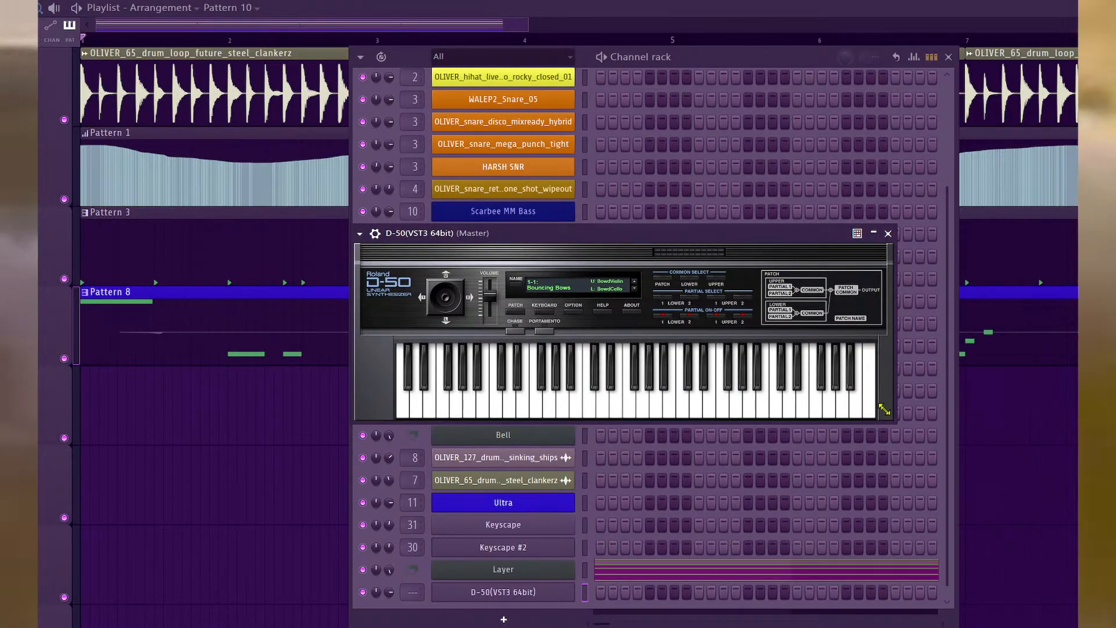
drag(882, 419, 1099, 559)
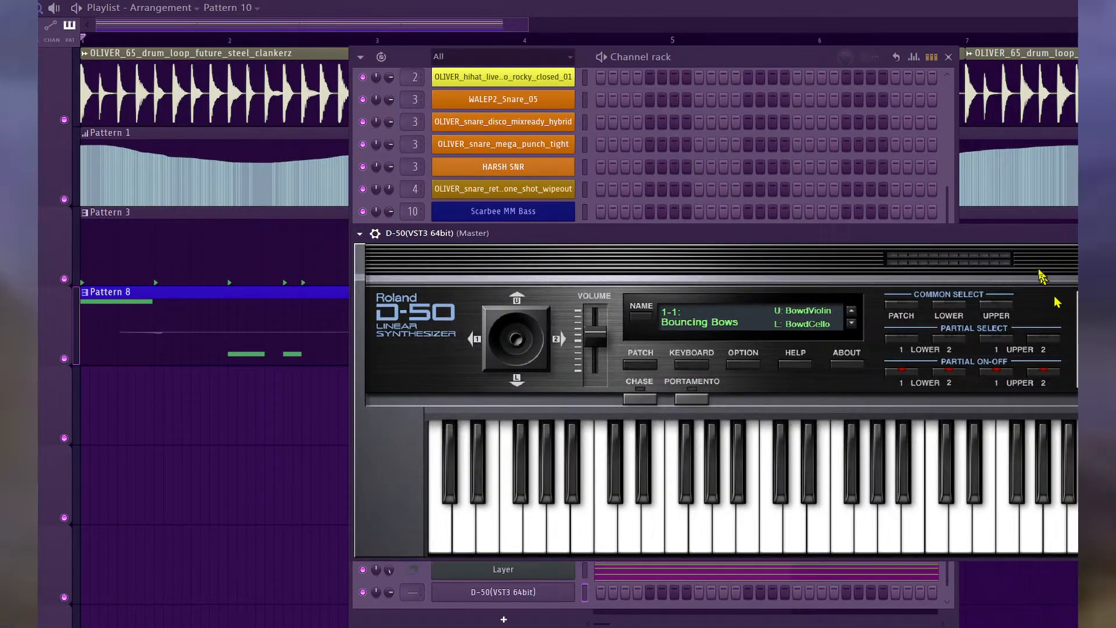
drag(1008, 240, 795, 157)
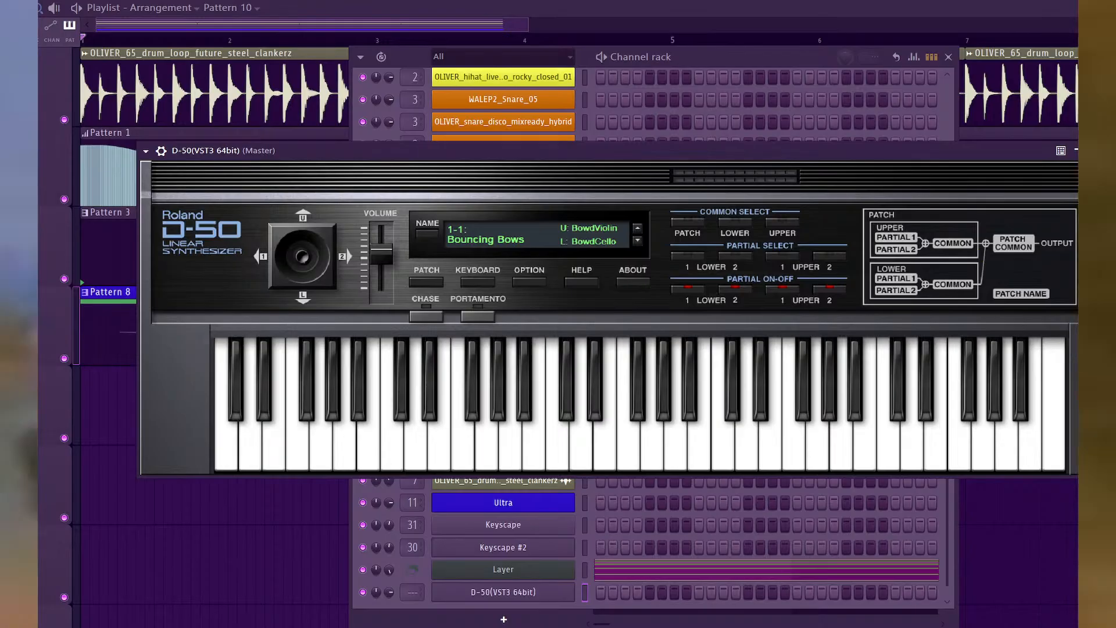
drag(1096, 472, 1112, 548)
drag(998, 158, 877, 71)
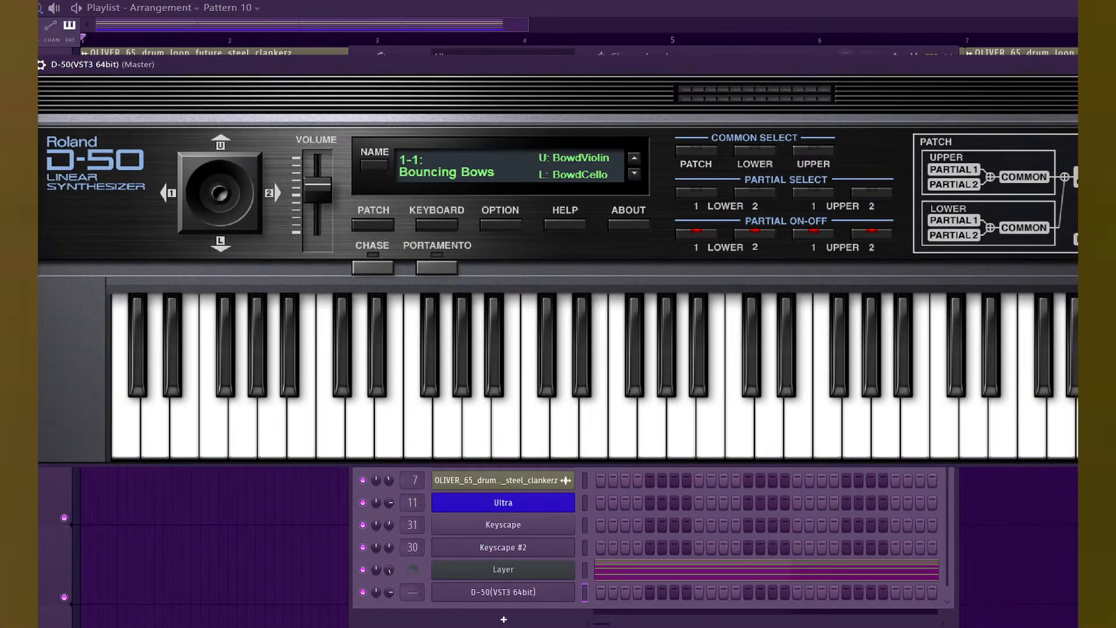
drag(1115, 463, 1115, 498)
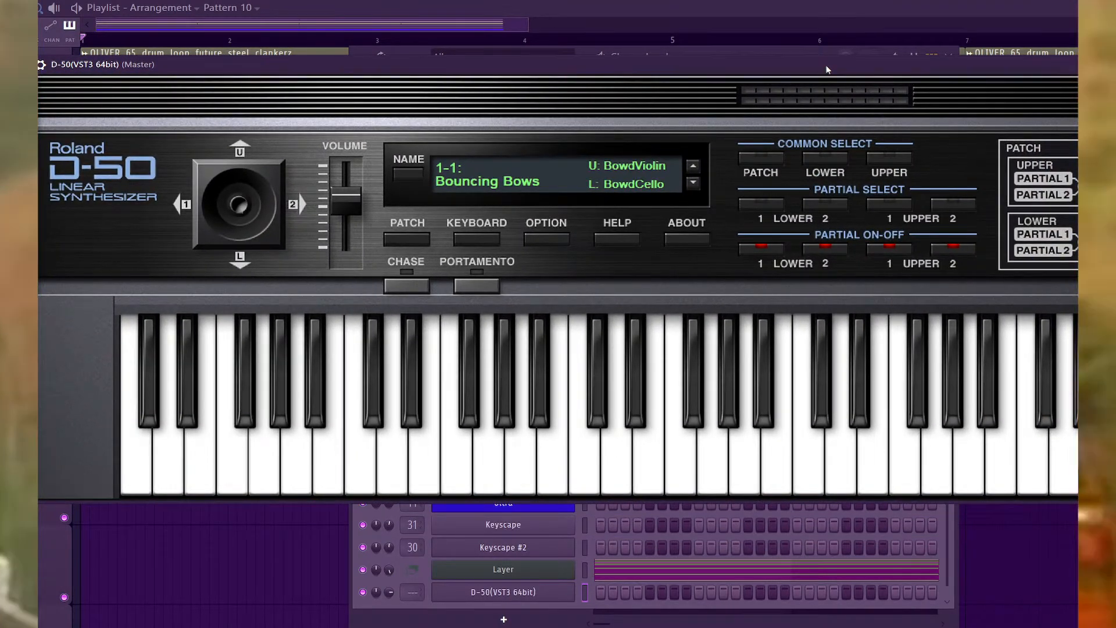
drag(826, 67, 797, 68)
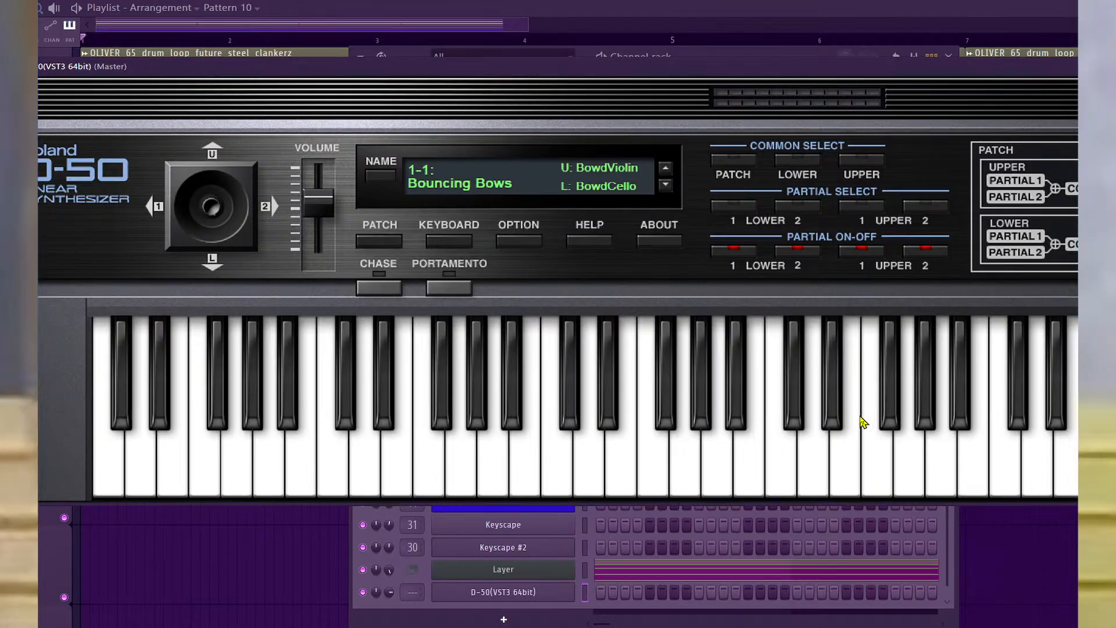
drag(680, 68, 700, 62)
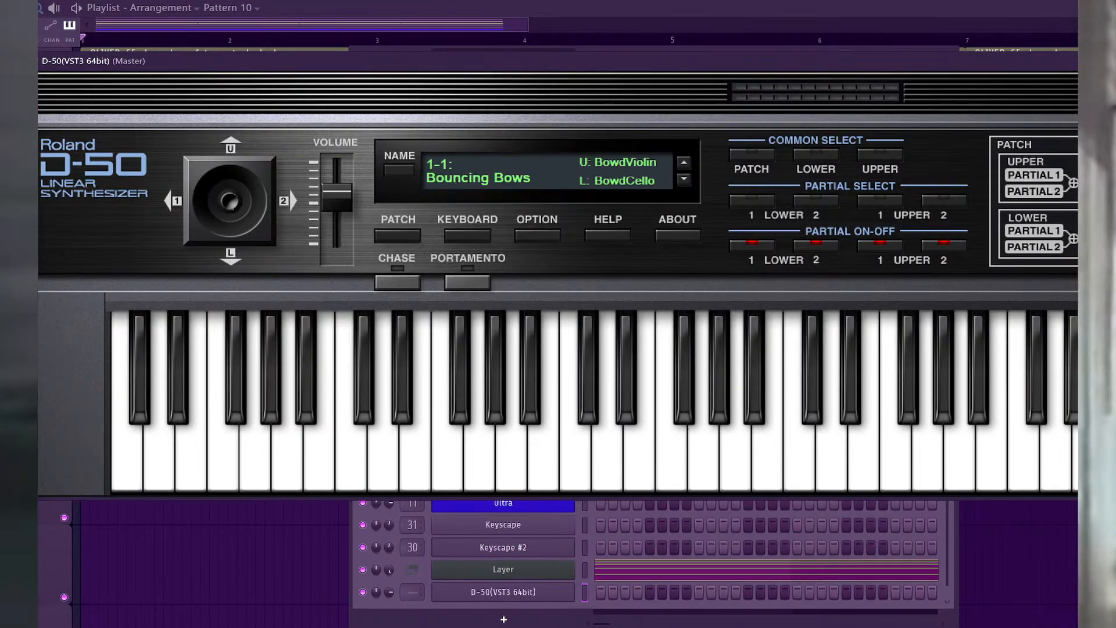
drag(1077, 498, 1078, 466)
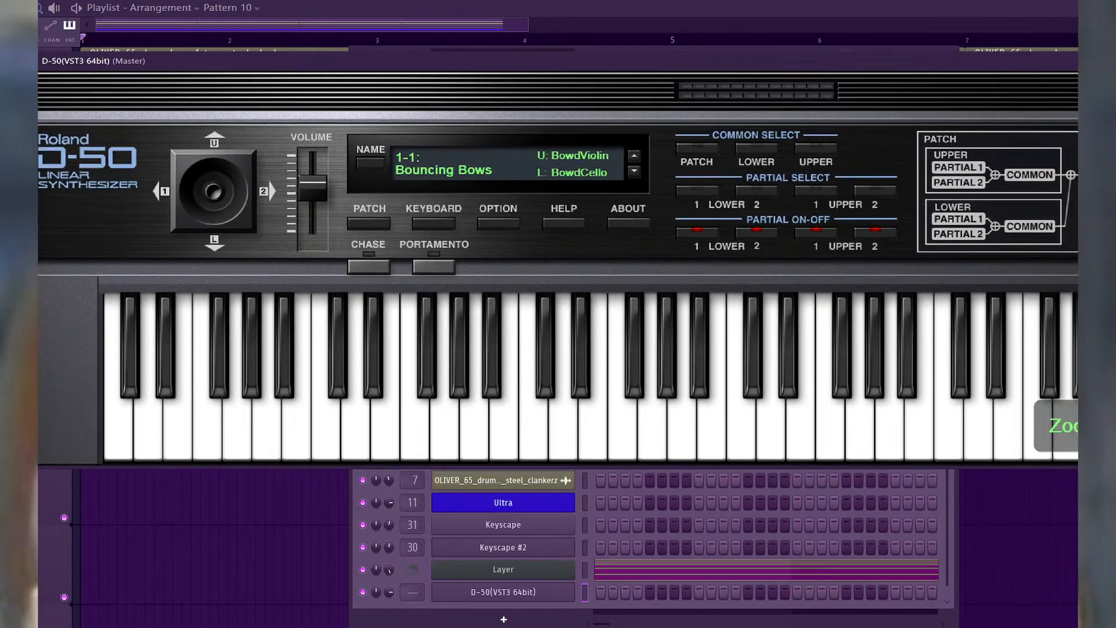
drag(1020, 65, 1057, 68)
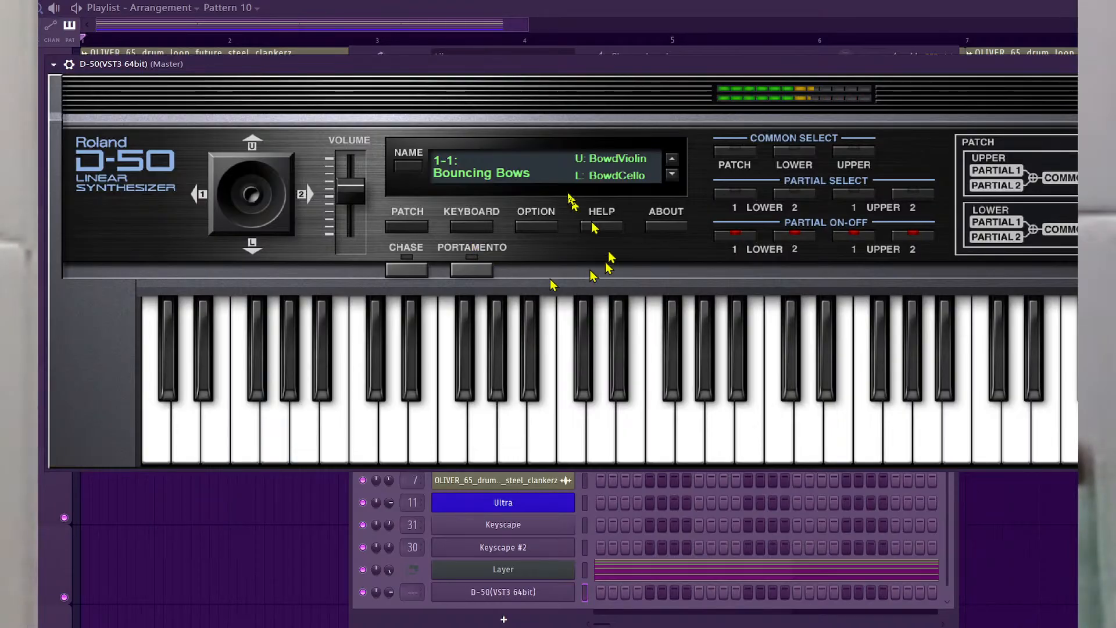
Load the D-50's Deep Analog Strngs patch and, in its patch common settings, set reverb balance to minimum and reverb type to Small Hall.
click(672, 174)
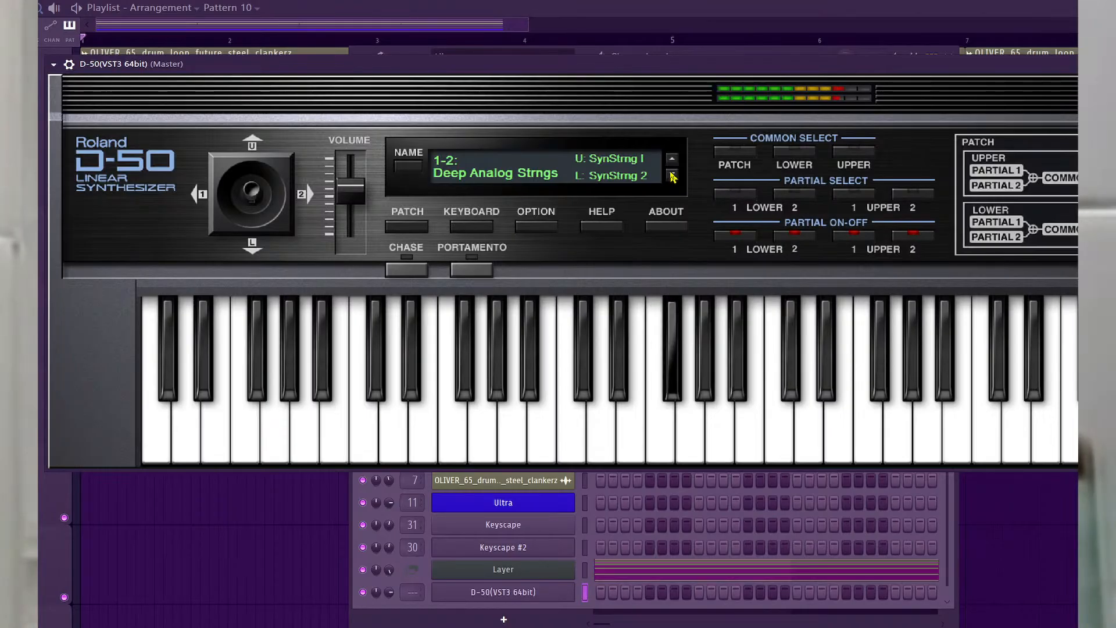
click(734, 152)
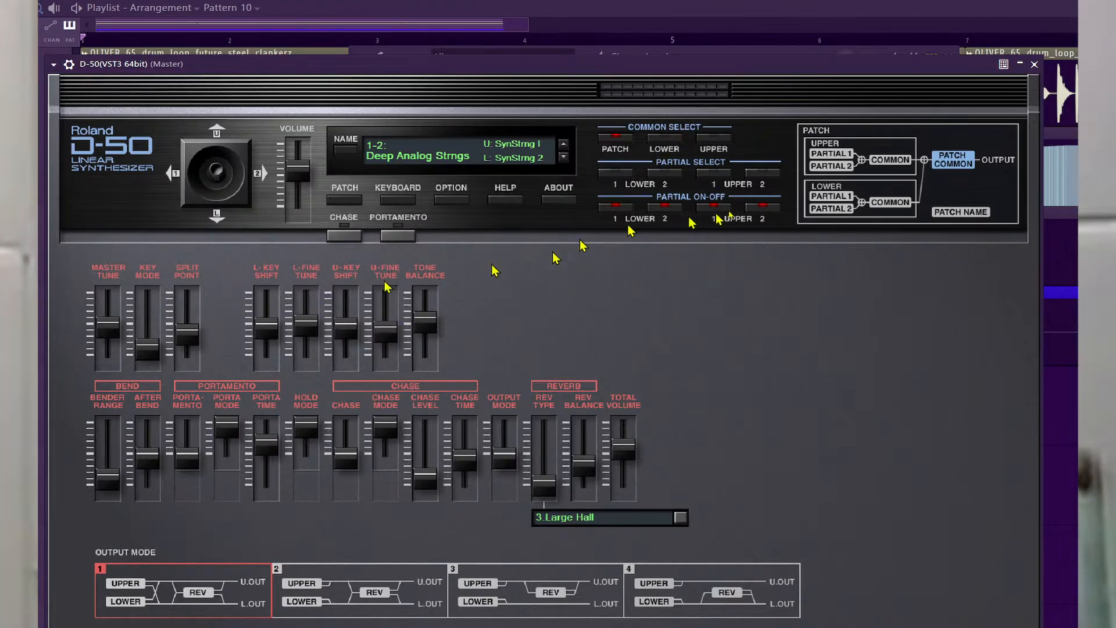
drag(588, 472, 585, 602)
drag(548, 490, 562, 568)
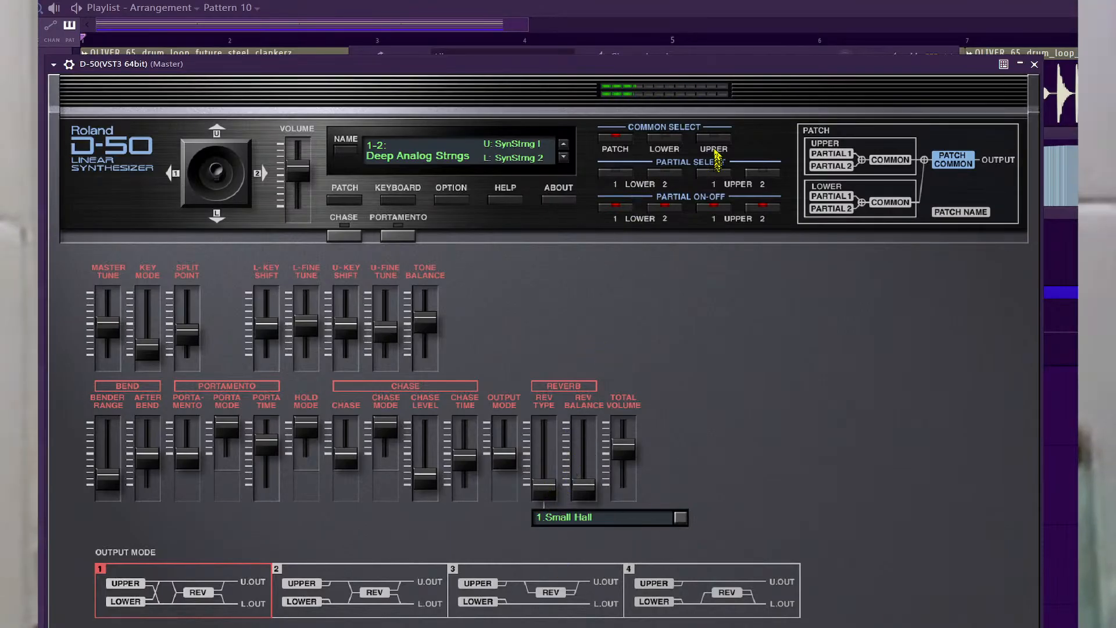
Set the TVA envelope's T5 time to 0 on all four upper and lower partials of the D-50 patch.
click(716, 144)
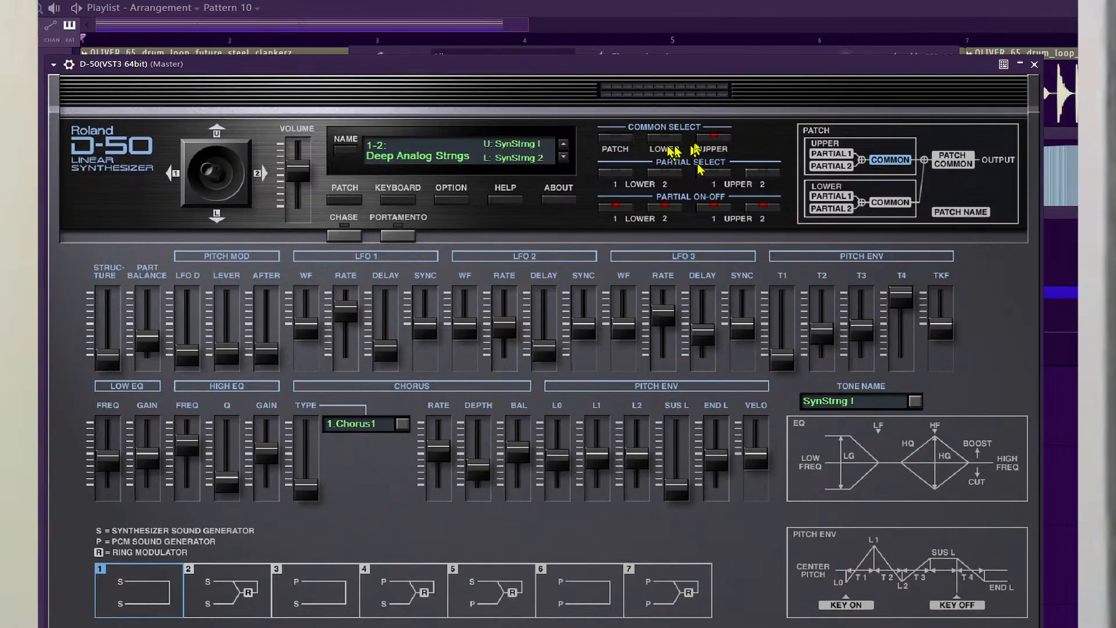
click(763, 173)
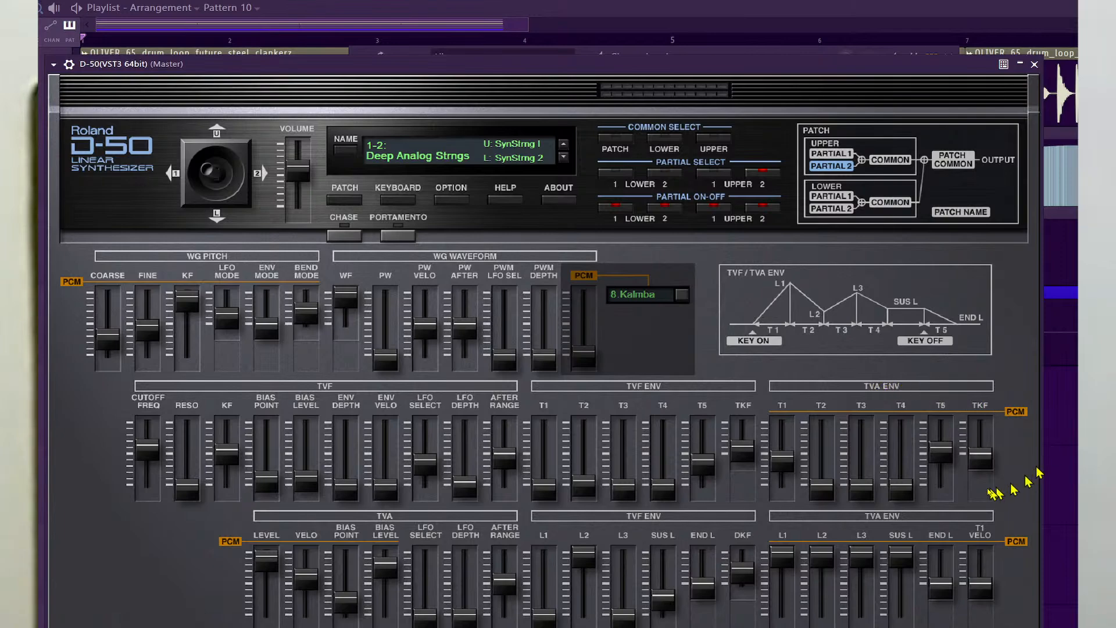
drag(953, 459, 952, 581)
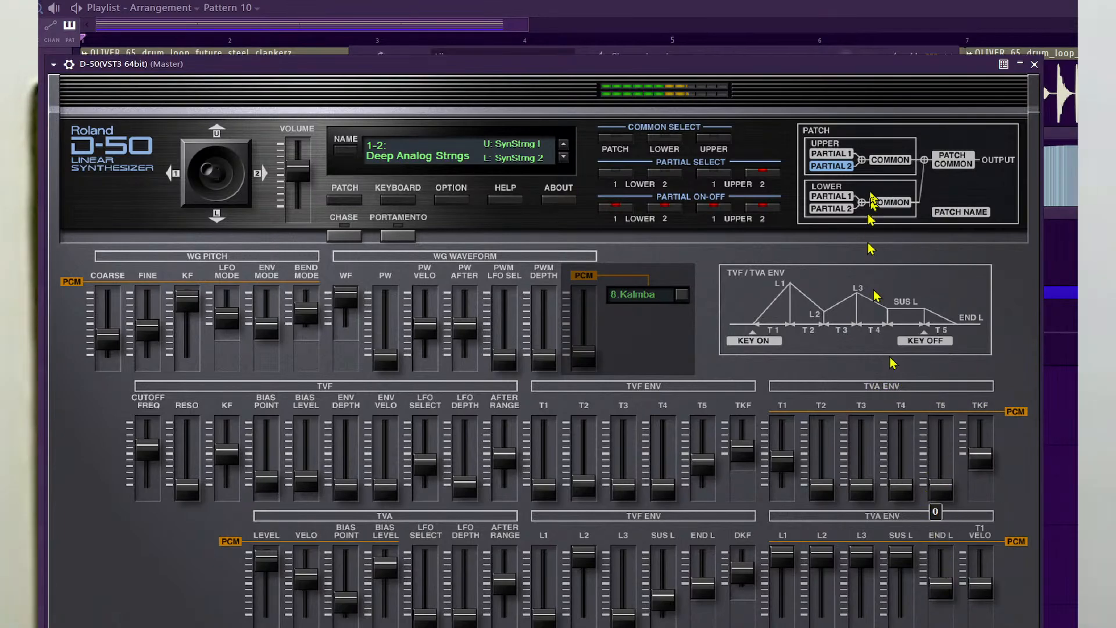
drag(829, 65, 914, 42)
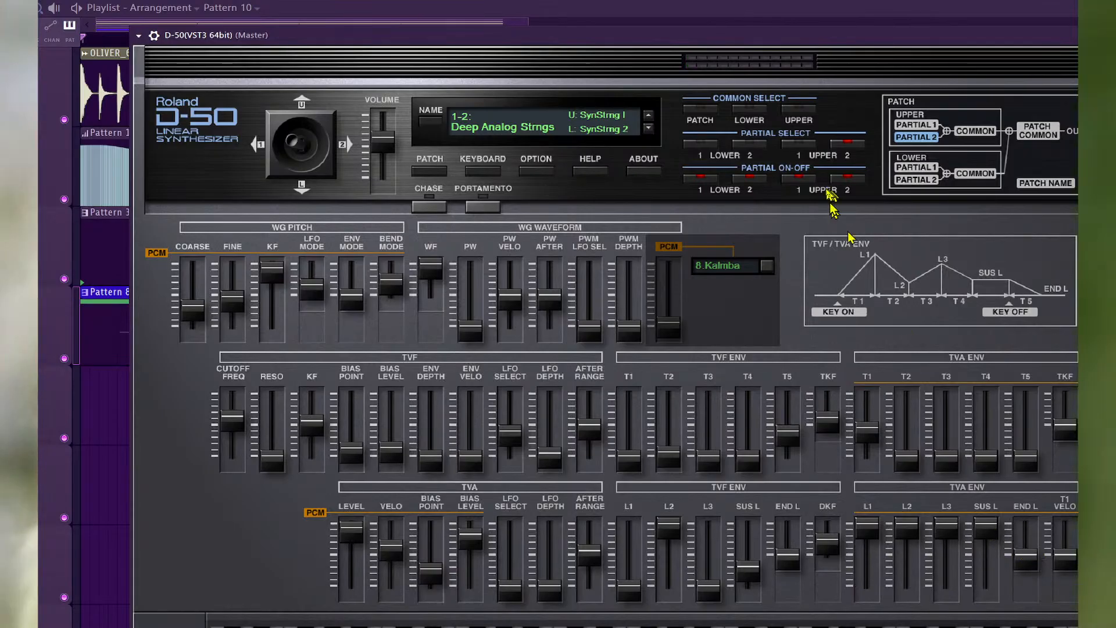
click(812, 145)
drag(1016, 418, 1023, 498)
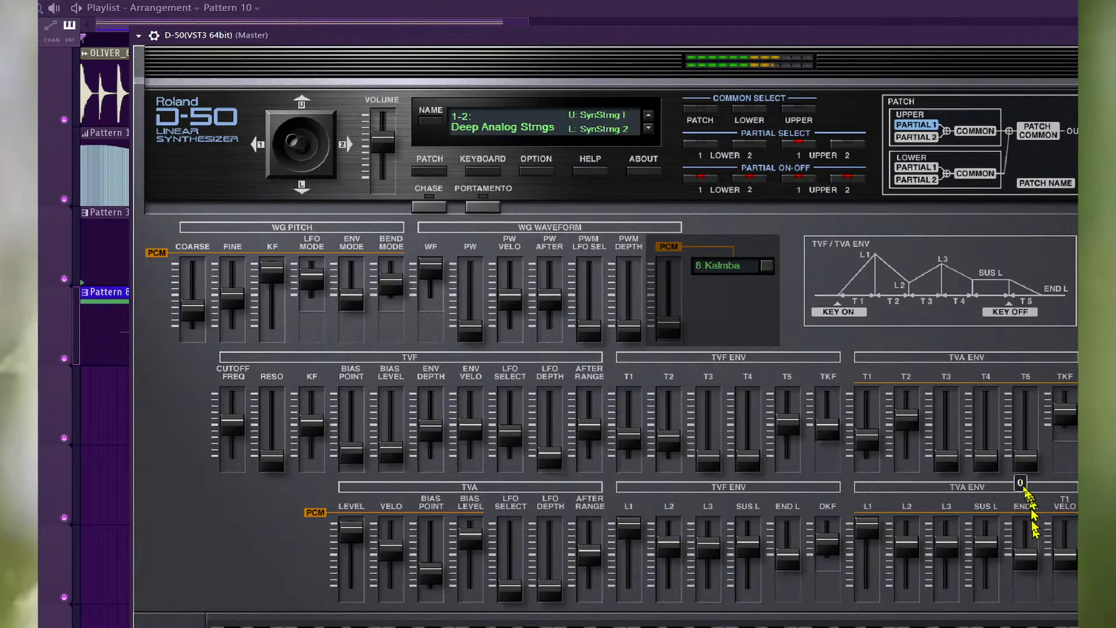
click(755, 144)
drag(1021, 428, 1014, 586)
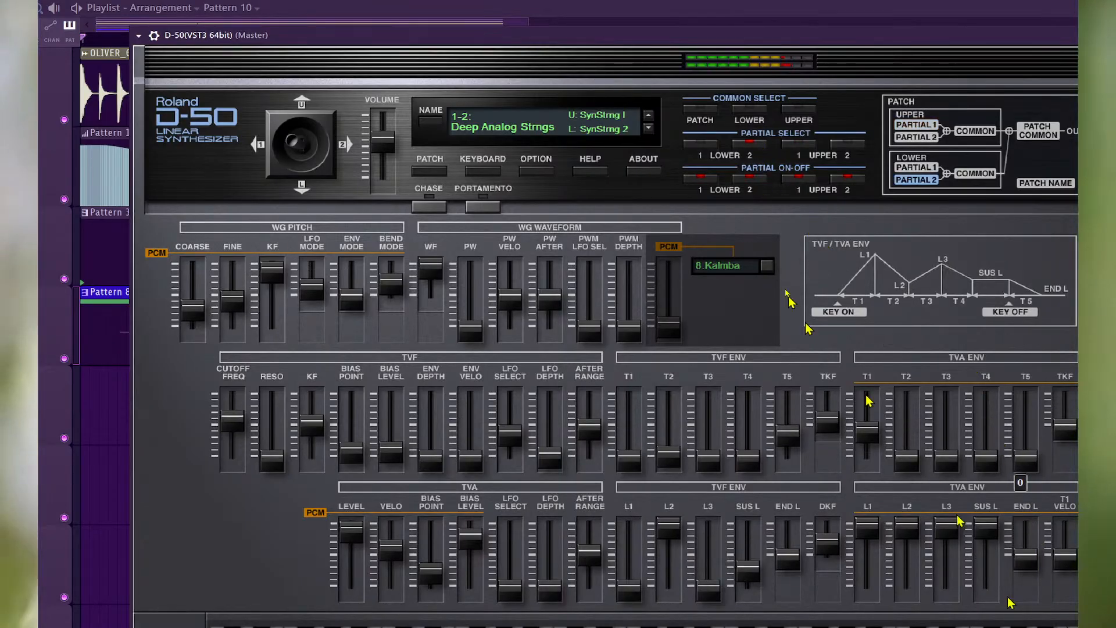
click(700, 144)
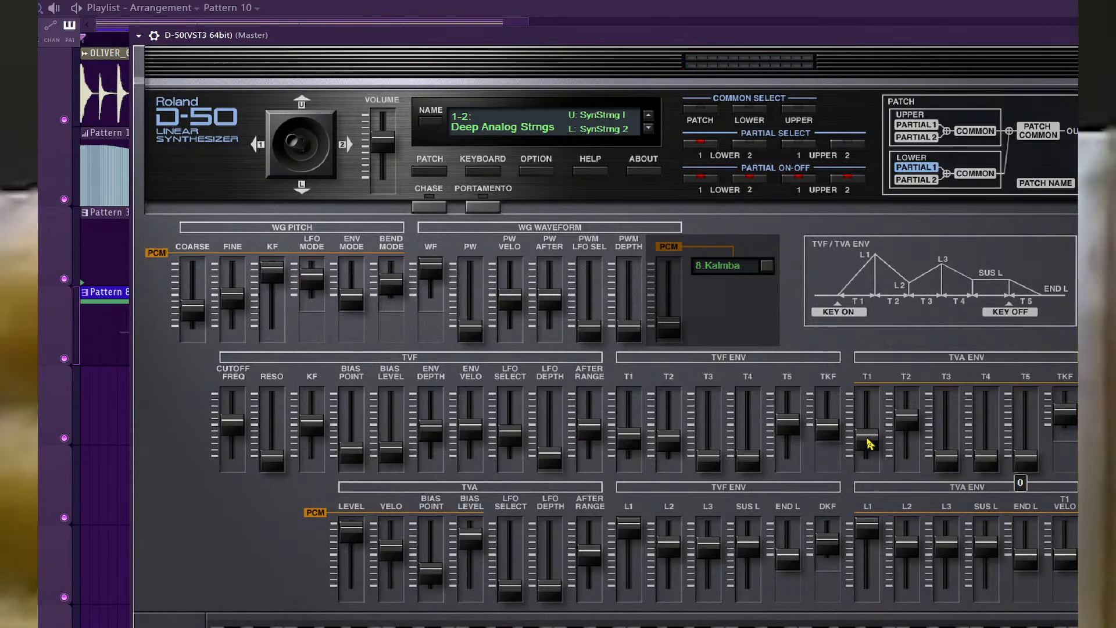
Set the TVA envelope's T1 time to 0 on all four upper and lower partials.
drag(872, 441, 870, 526)
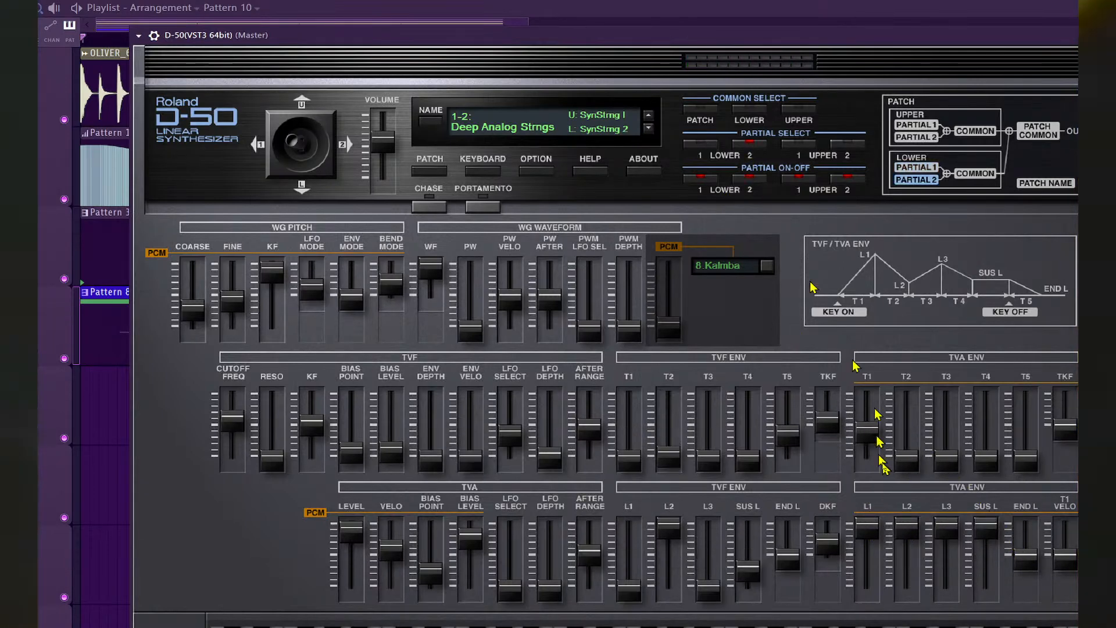
click(806, 145)
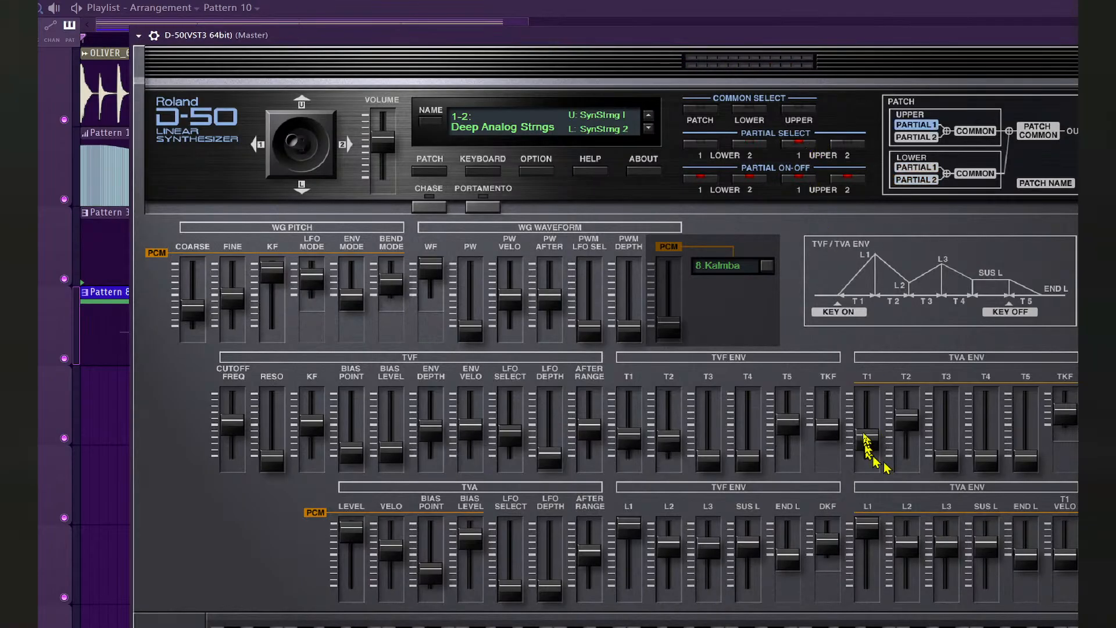
click(846, 146)
drag(872, 432, 876, 593)
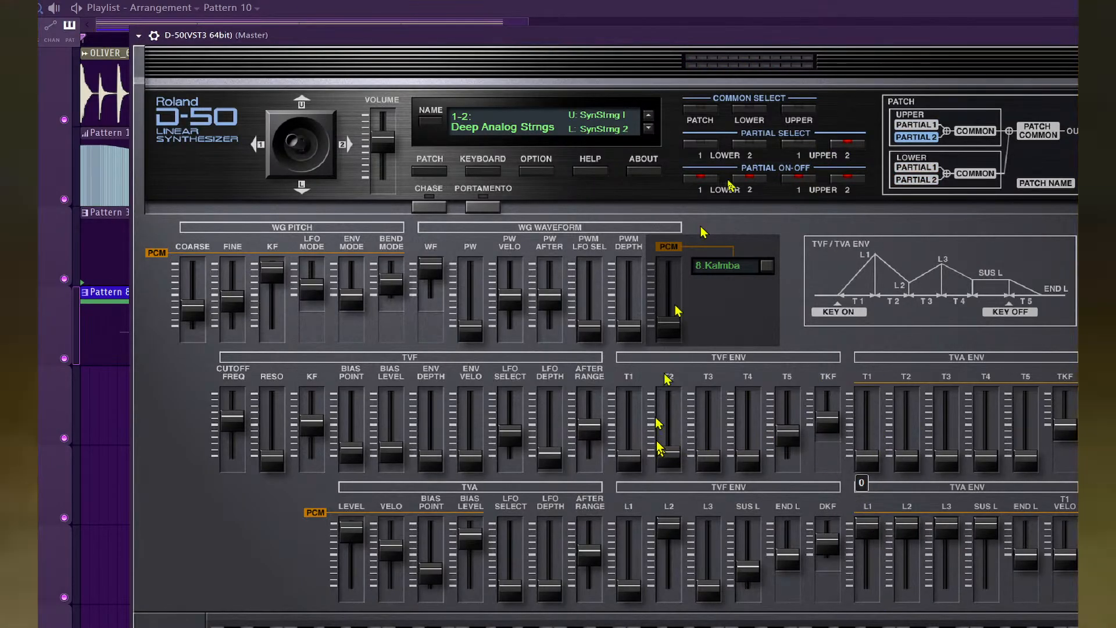
Set the TVF envelope's T1 time to 0 on upper partial 1 and on both lower partials.
click(796, 144)
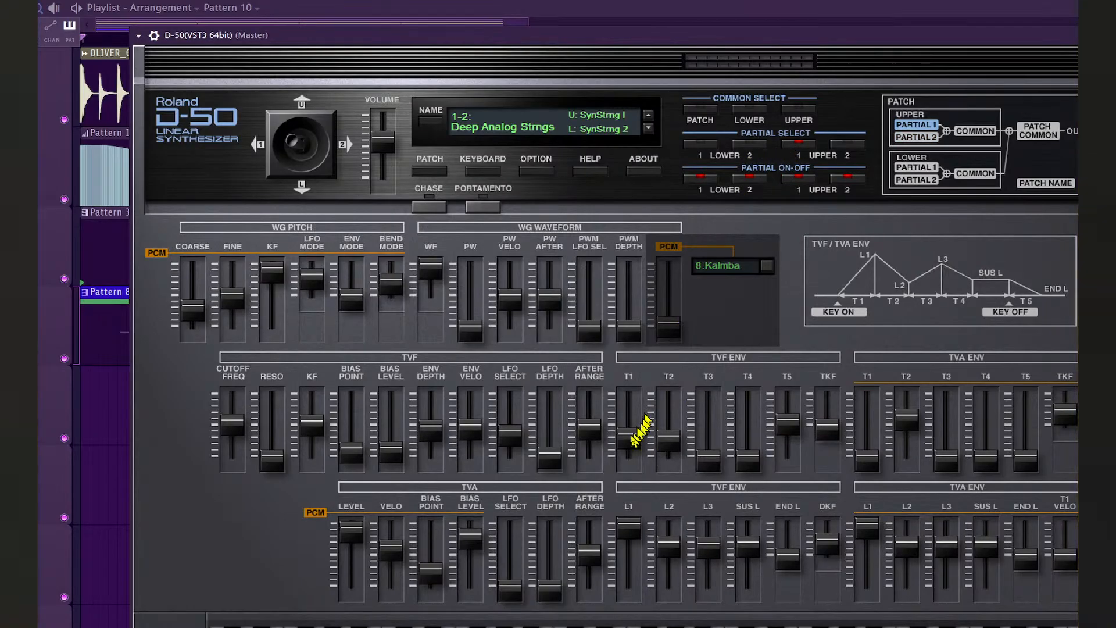
click(749, 144)
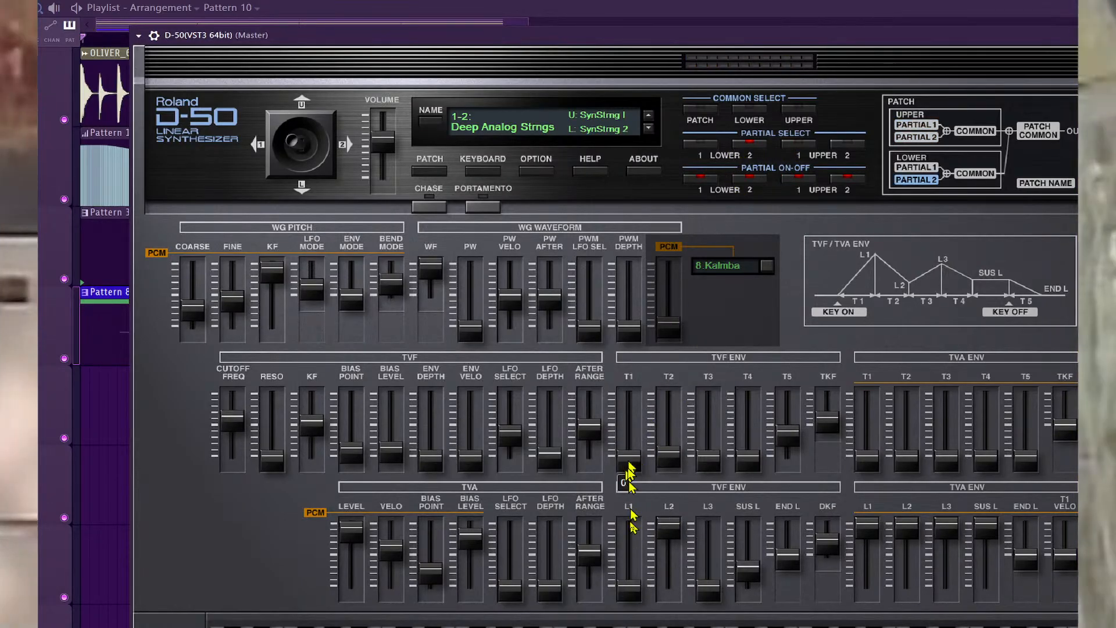
click(701, 145)
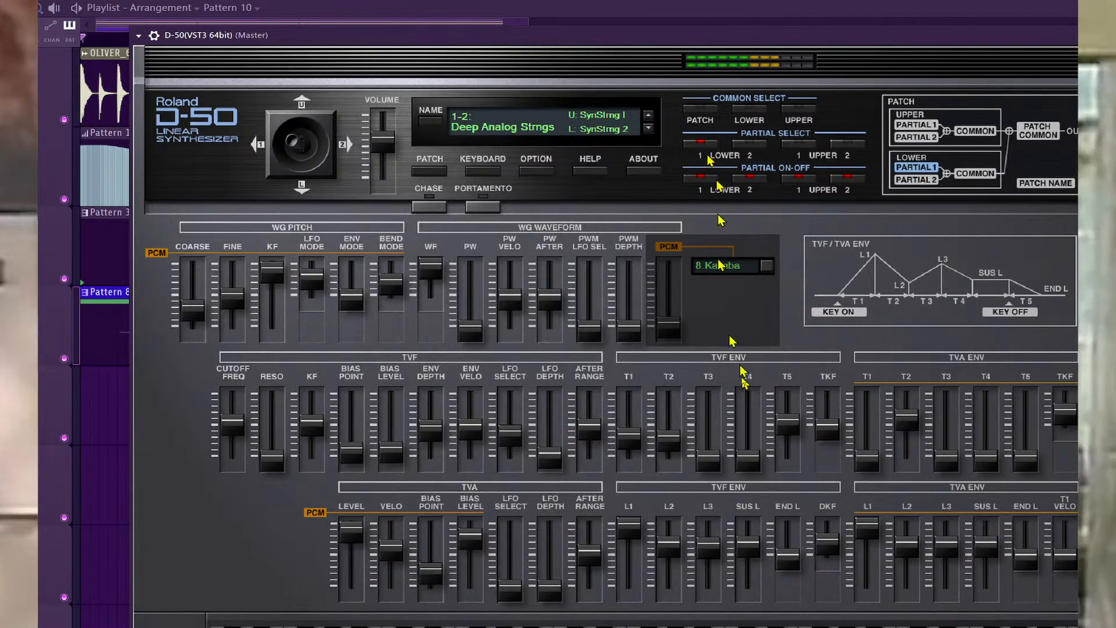
drag(629, 436, 635, 572)
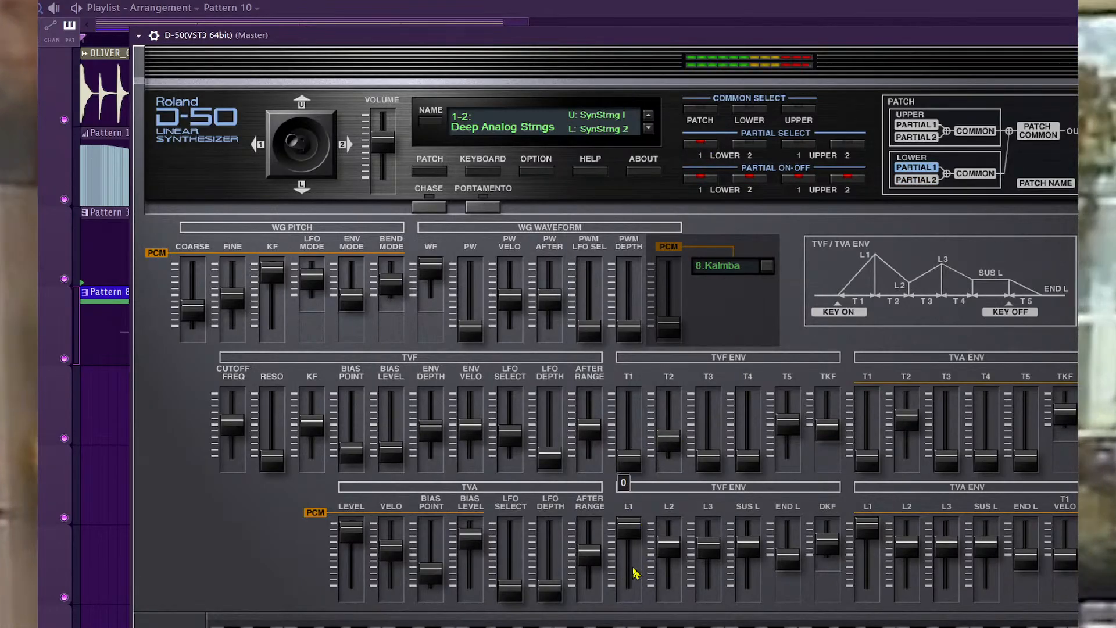
Show the plugin wrapper's extra controls and shift the D-50's joystick balance towards partial 1.
click(154, 36)
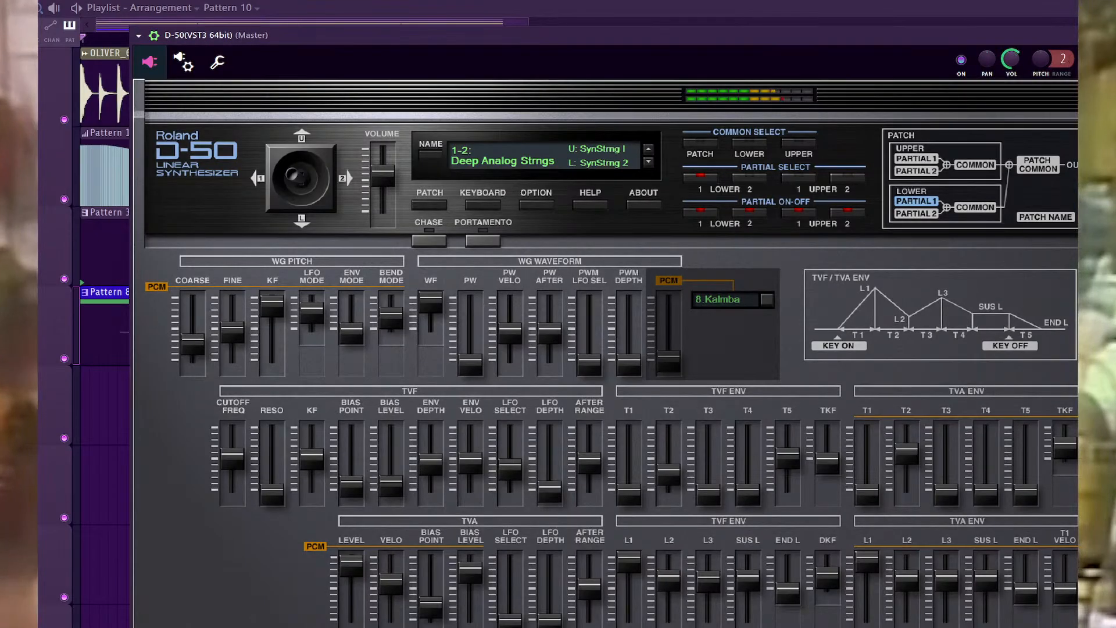
drag(298, 174, 225, 183)
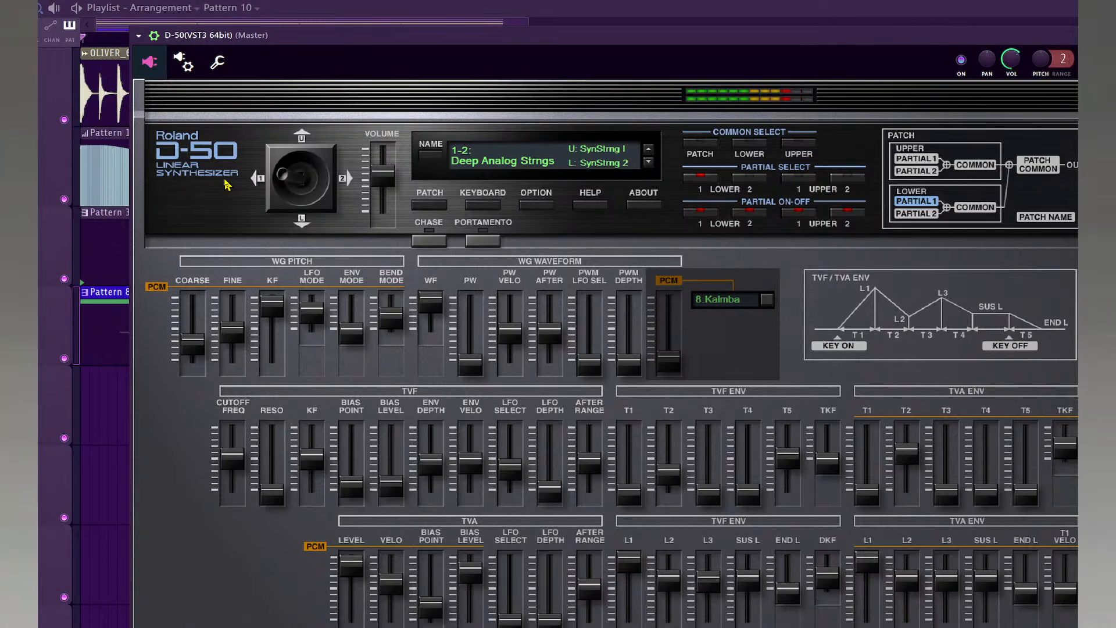
Reset mixer track 30, named Warbly Tine - FMLAB, to its default state.
key(F6)
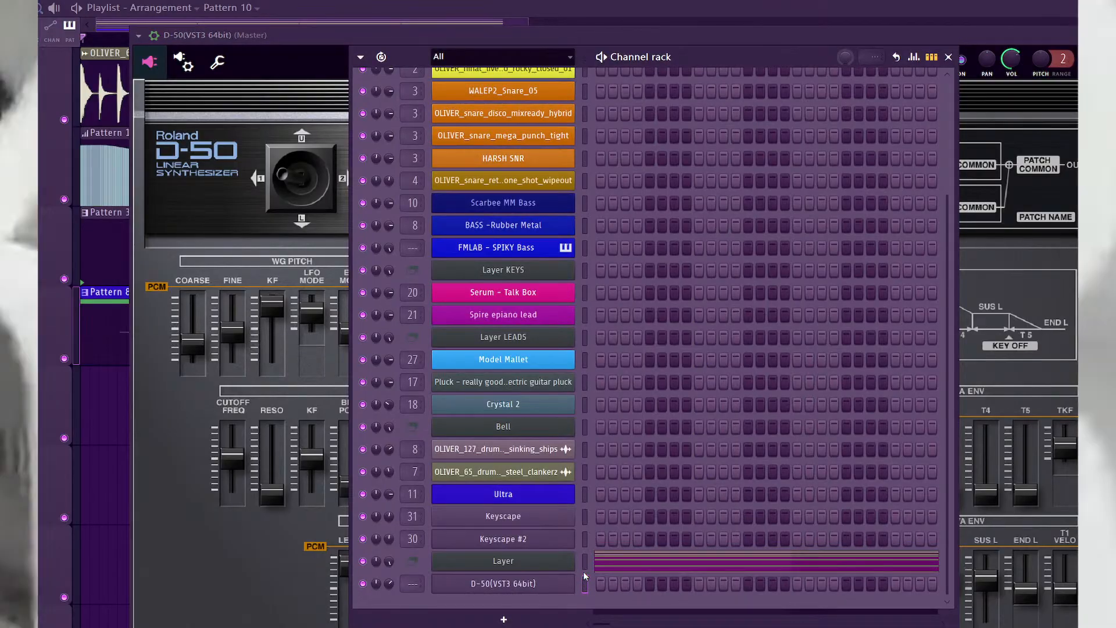
key(F9)
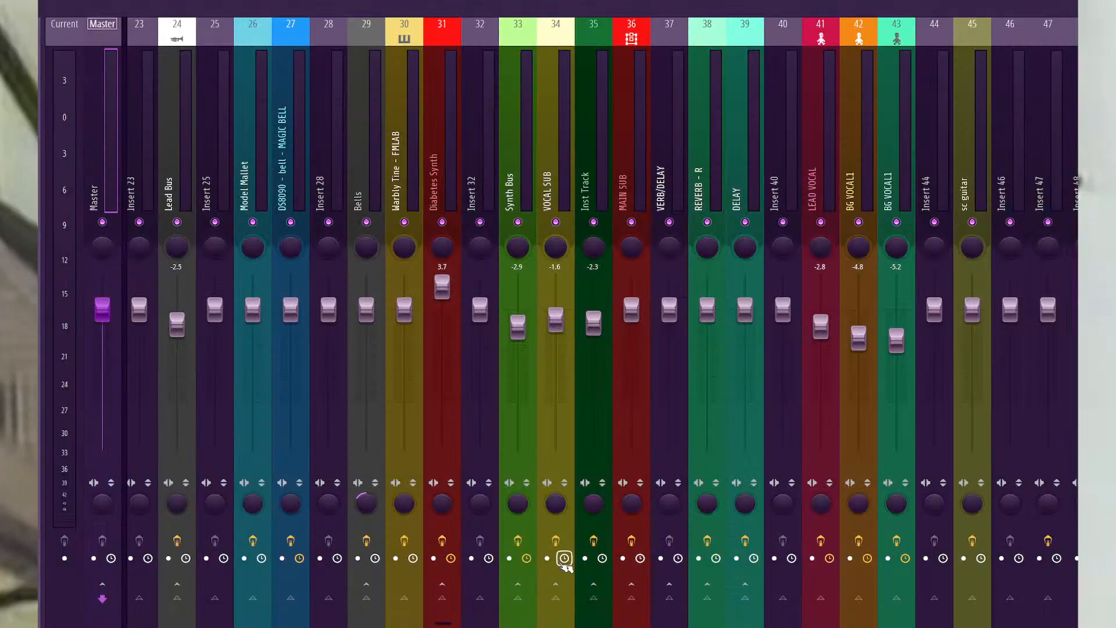
click(409, 158)
right_click(409, 160)
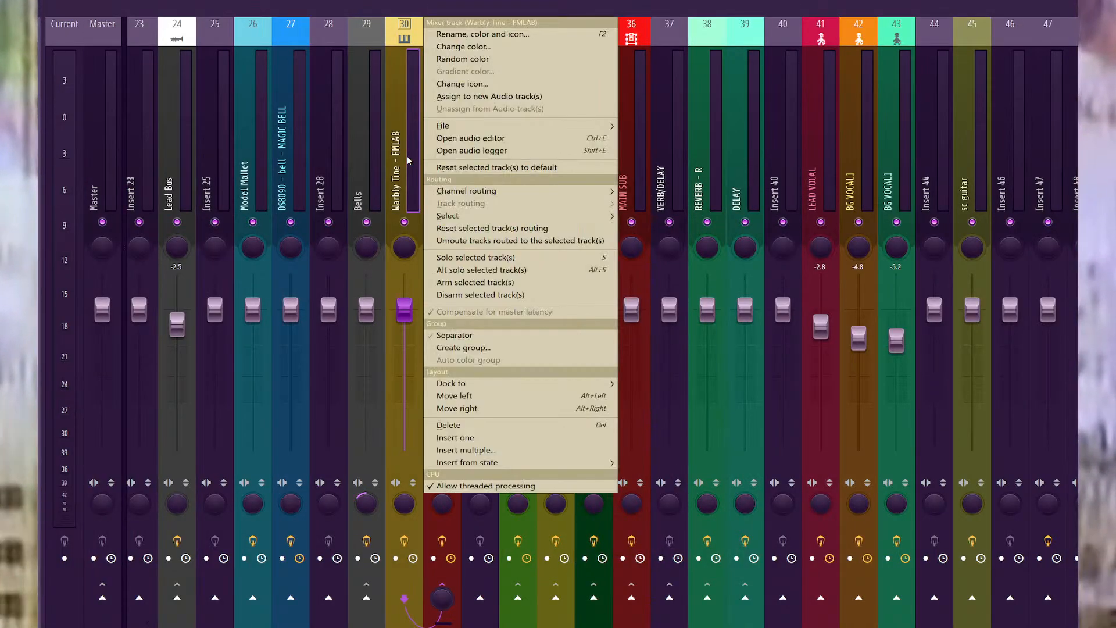
mouse_move(523, 126)
click(659, 246)
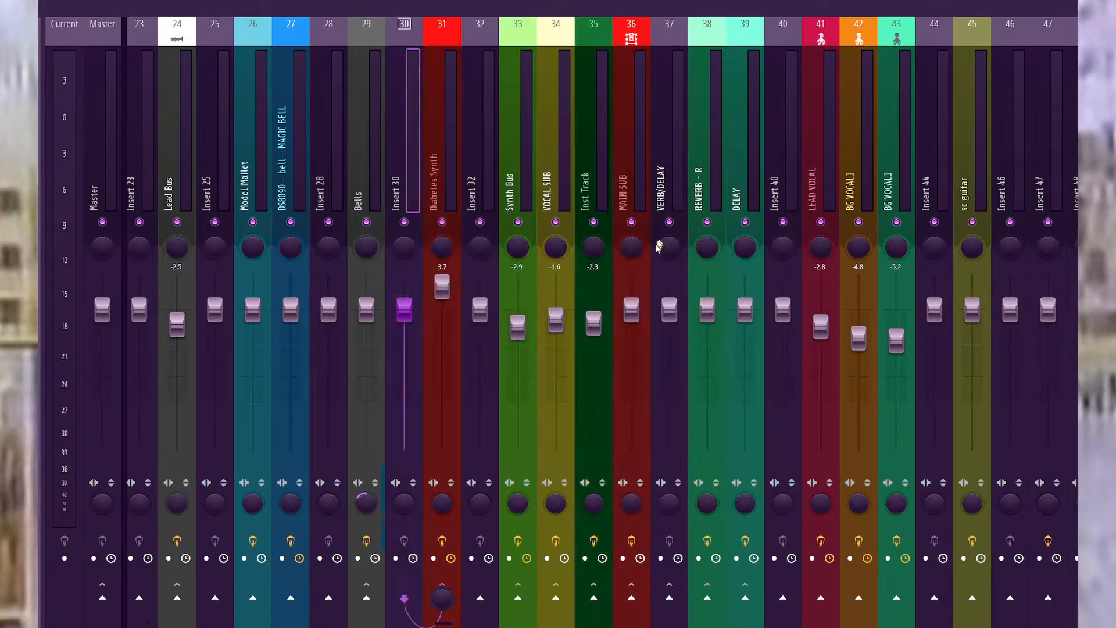
Give the D-50 channel a random color and link it to mixer track 30.
key(F6)
right_click(574, 431)
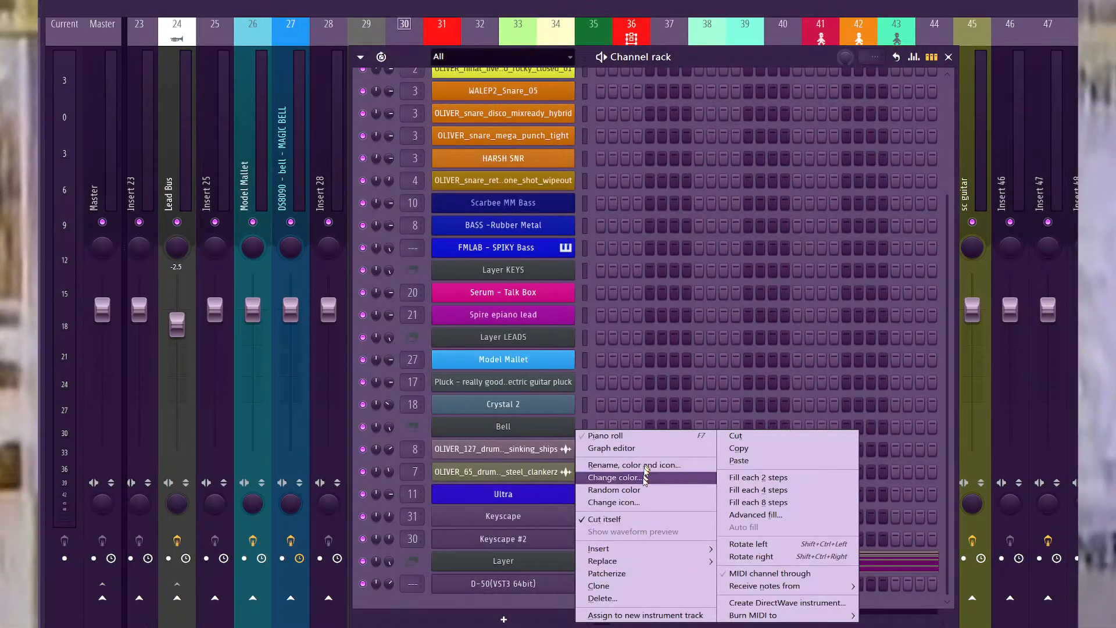
click(616, 488)
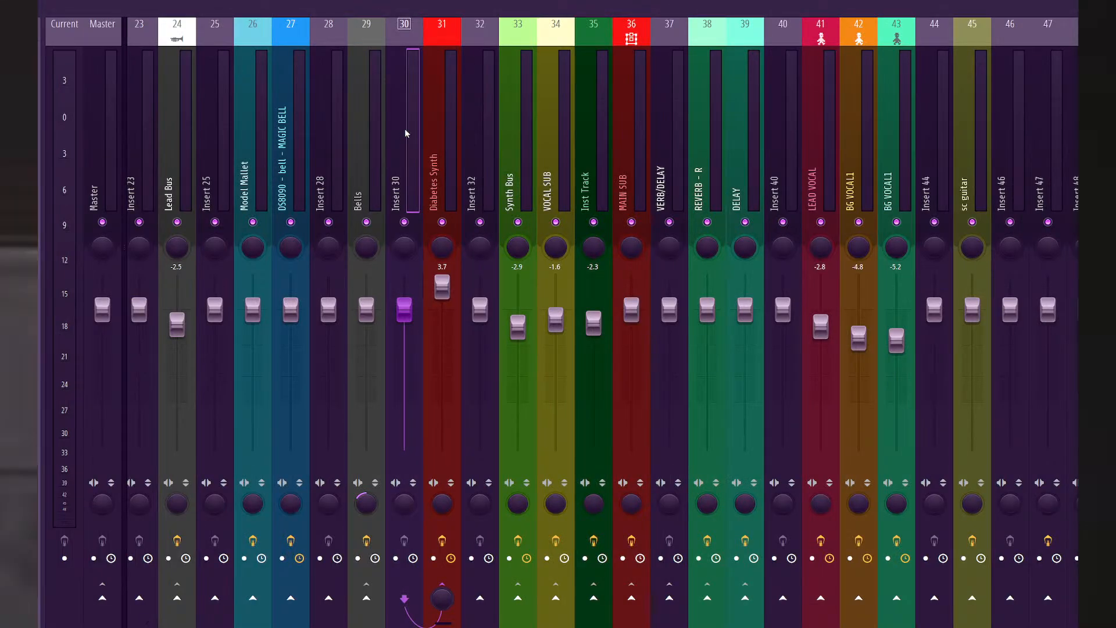
key(ctrl+l)
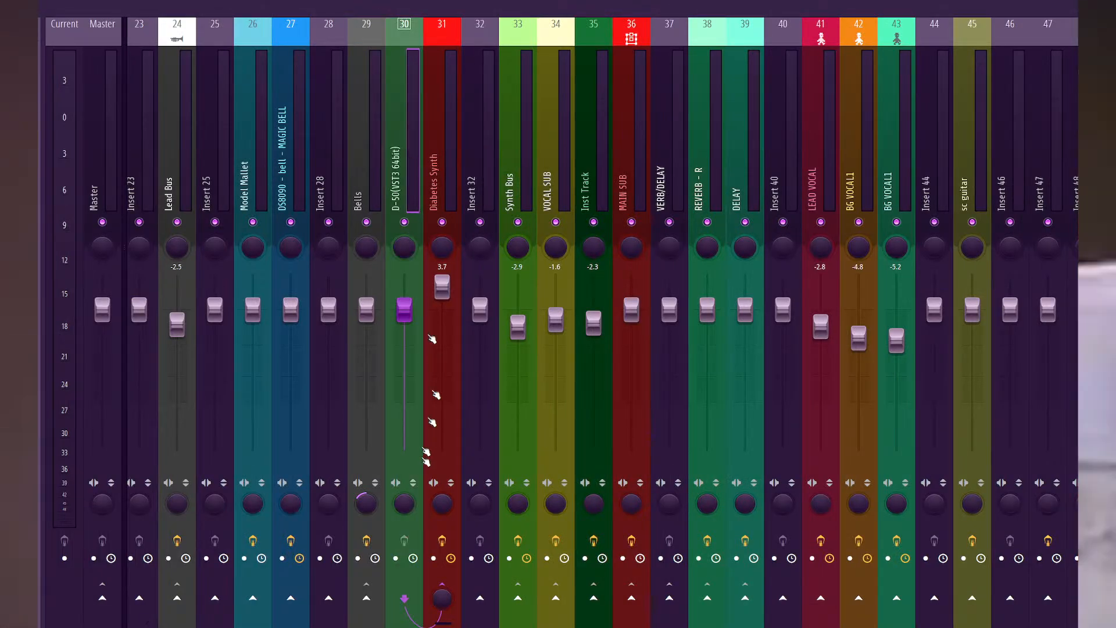
Clone the D-50 channel in the channel rack and give the copy a random color.
click(445, 176)
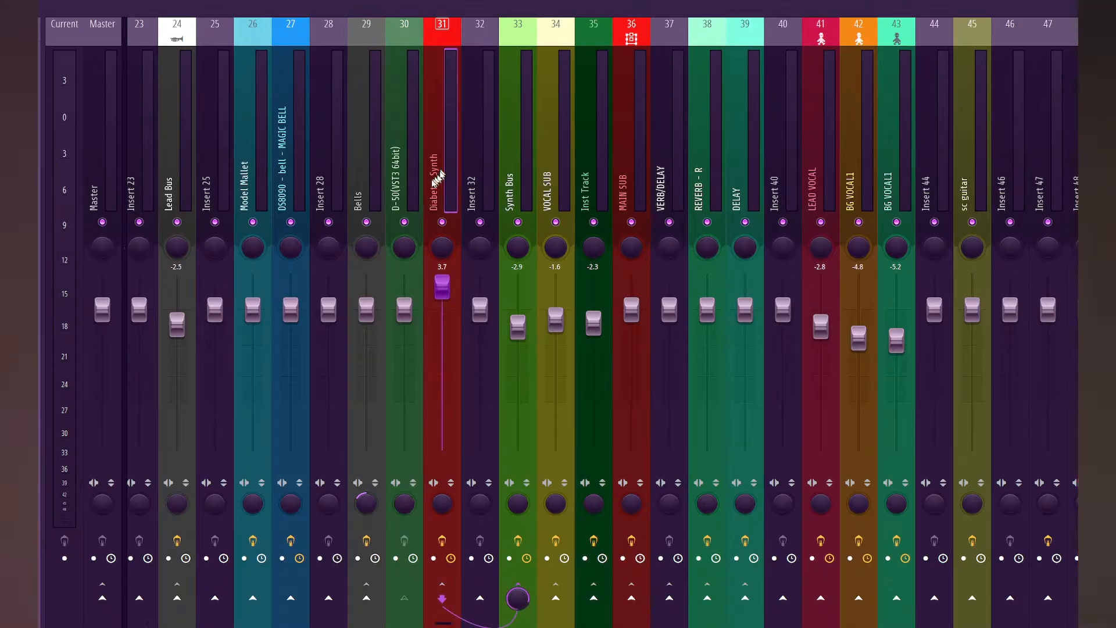
key(F6)
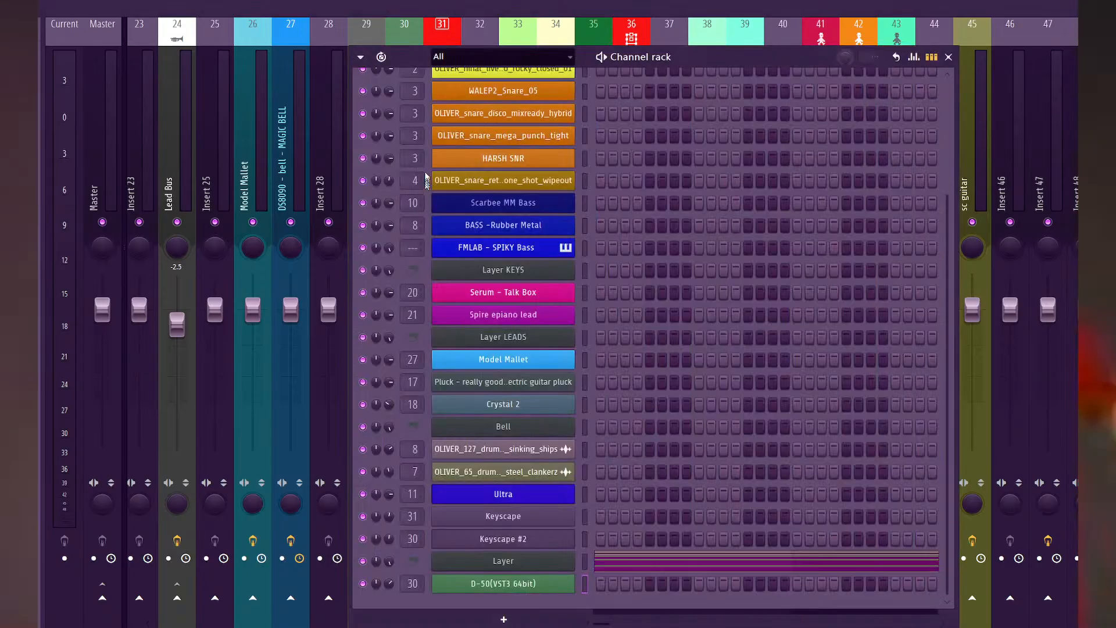
click(514, 618)
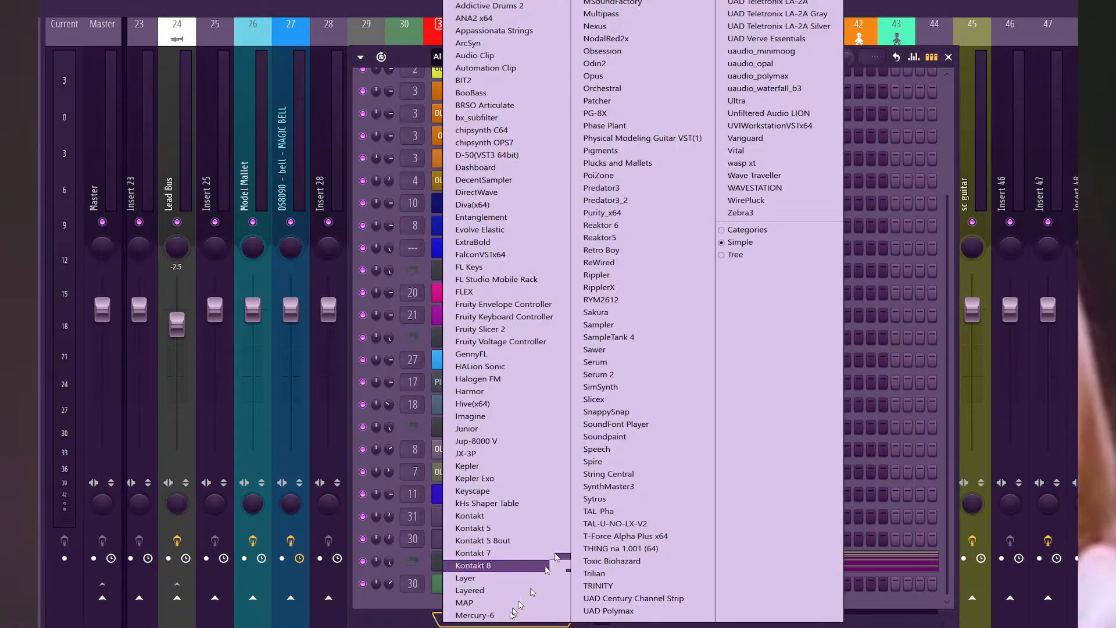
click(399, 602)
right_click(487, 587)
click(624, 587)
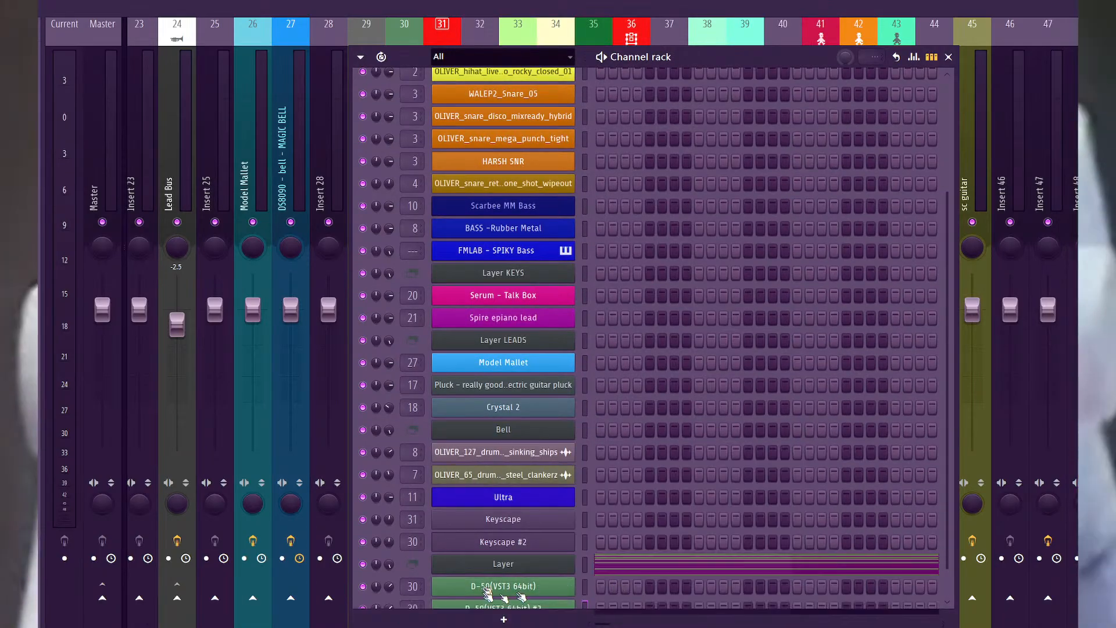
right_click(488, 605)
mouse_move(628, 549)
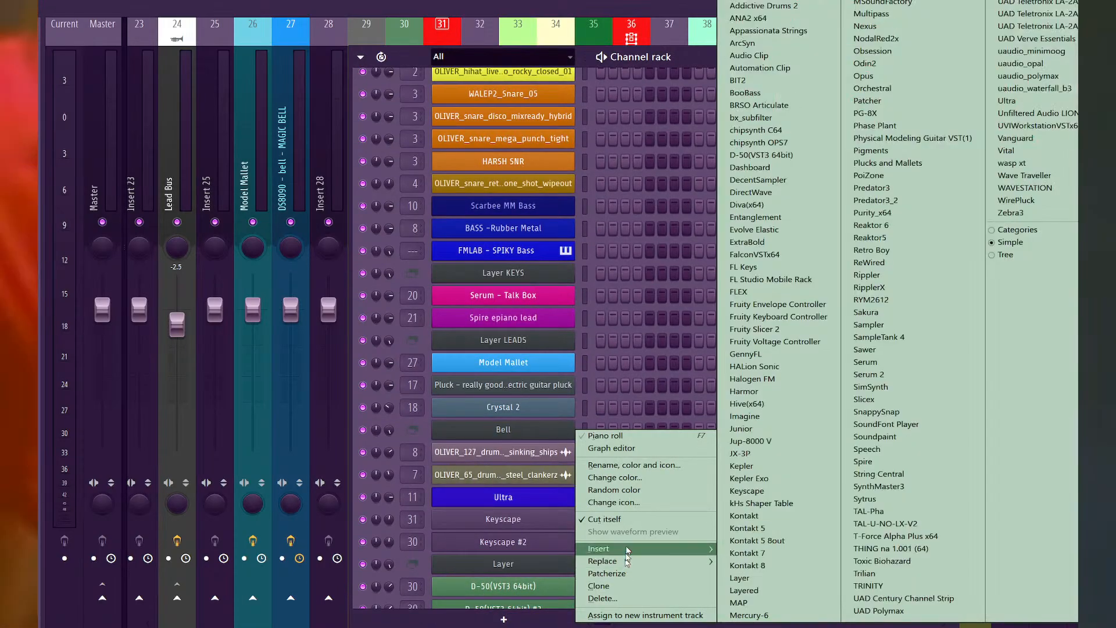
click(631, 489)
scroll(570, 478, down, 1)
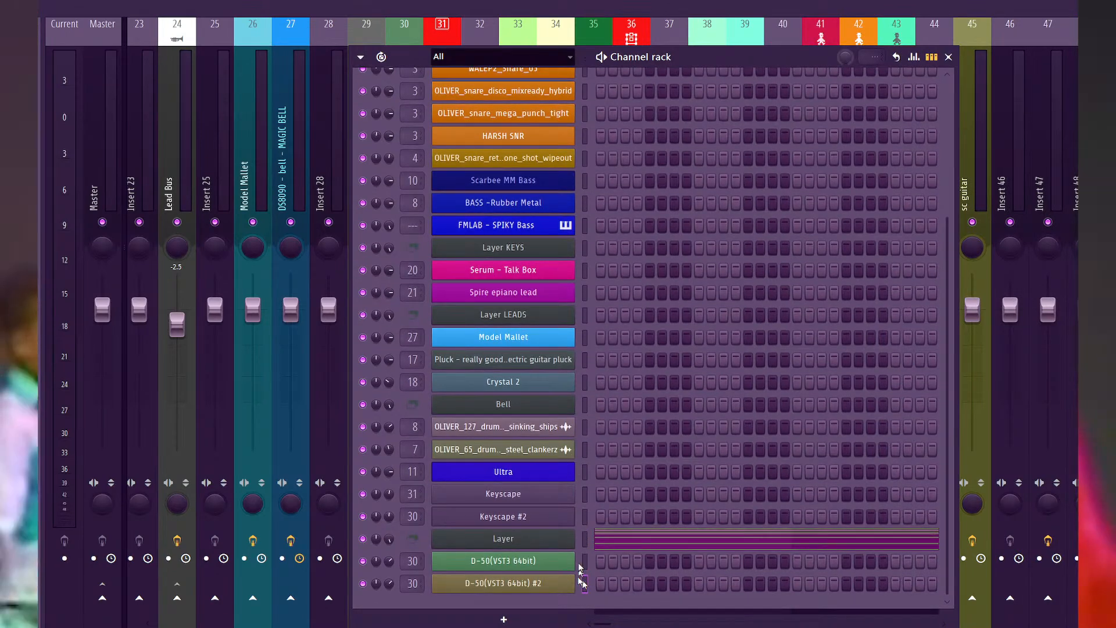
Change the color of mixer track 31, Diabetes Synth, to a golden yellow.
key(F6)
right_click(440, 169)
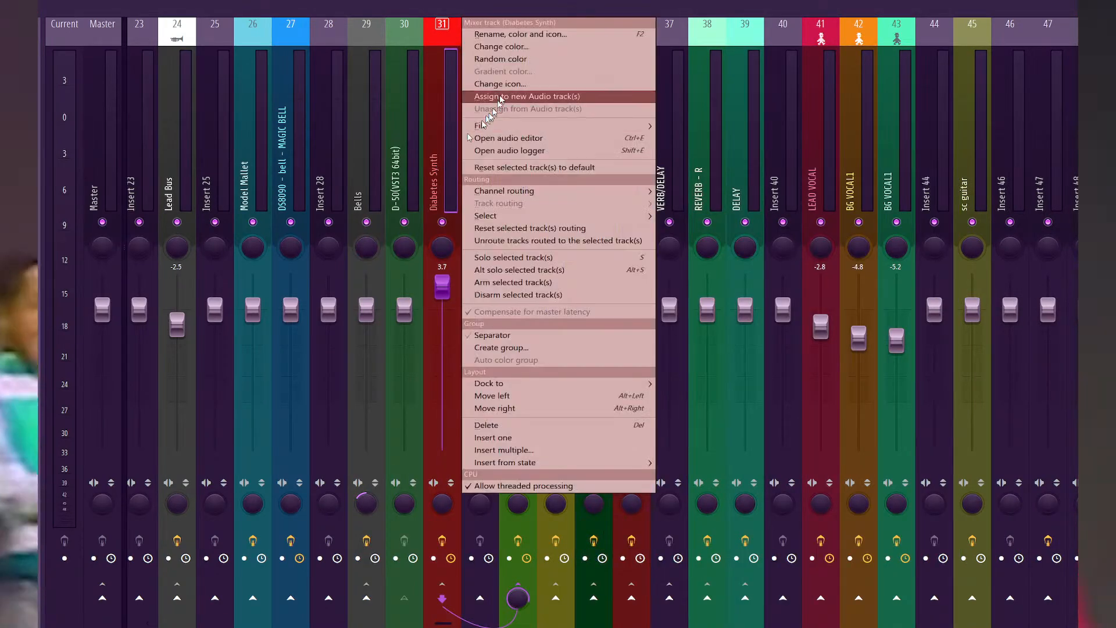
click(500, 47)
click(533, 65)
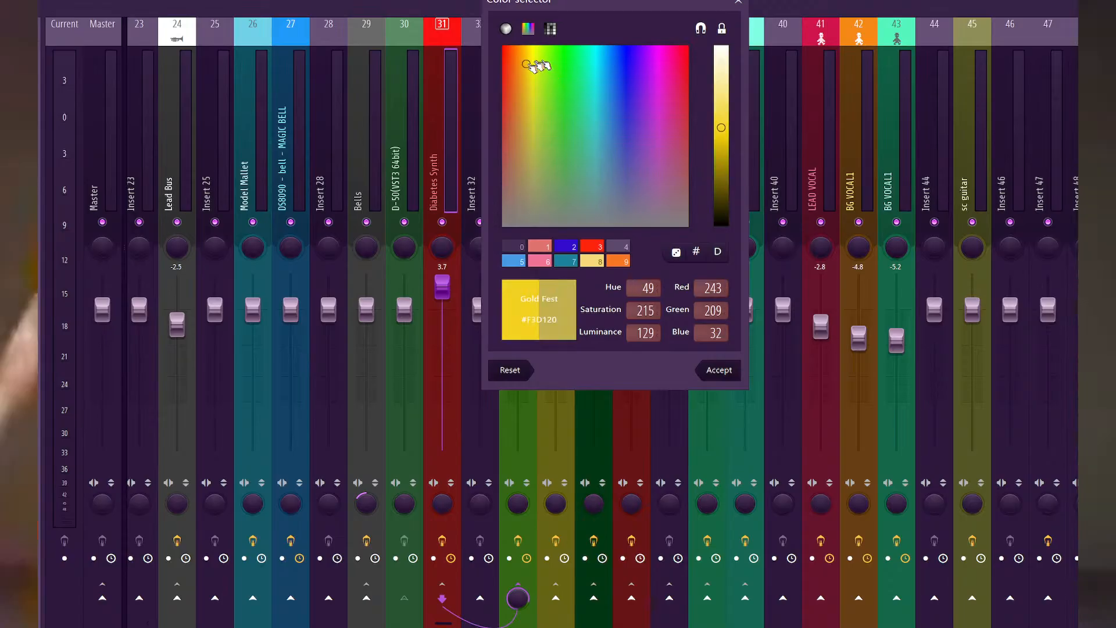
click(525, 63)
key(Return)
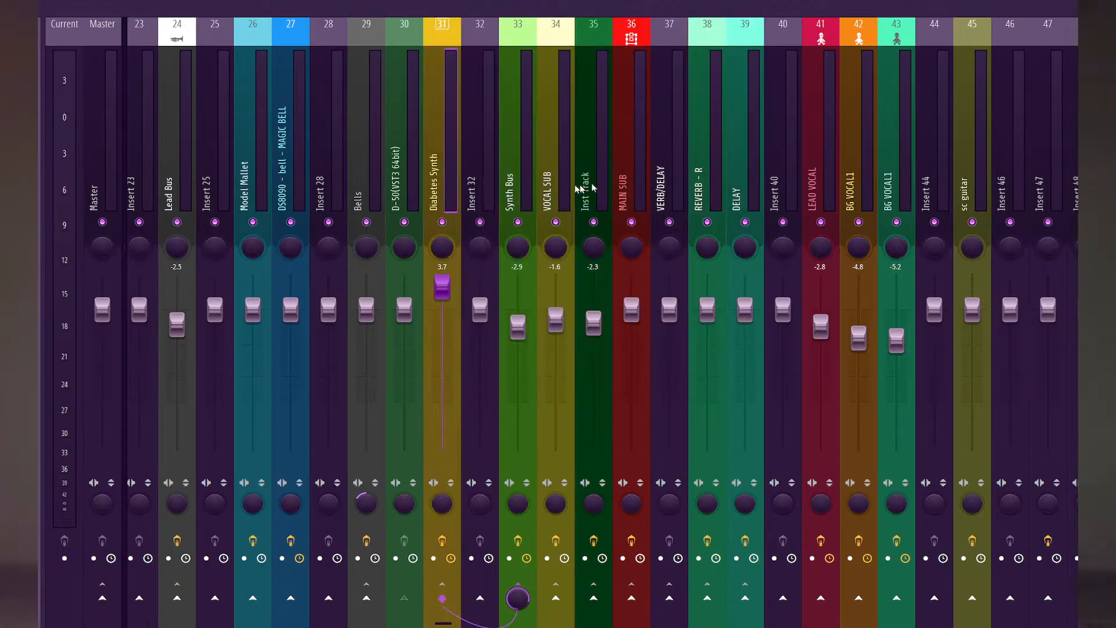
Rename mixer track 31 as "d50 2".
right_click(440, 170)
click(493, 33)
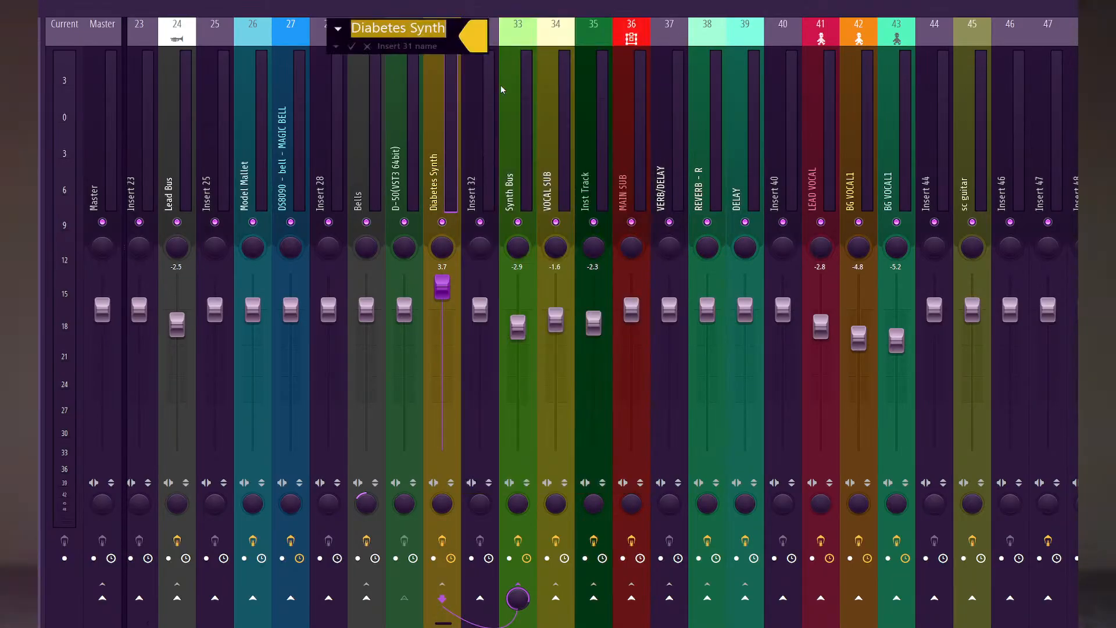
text(d50 2)
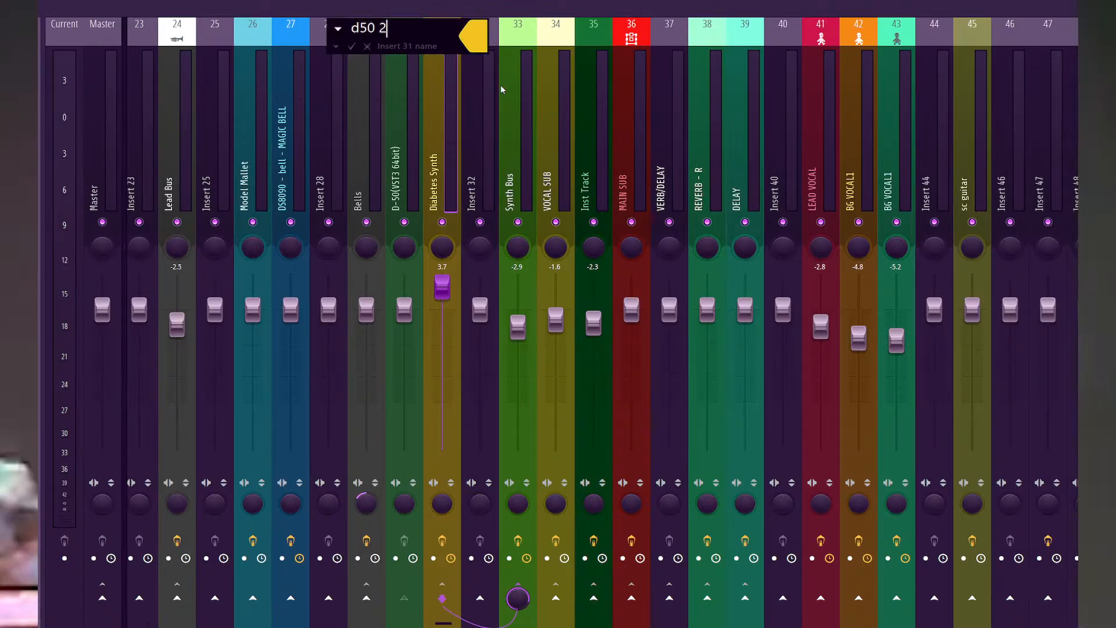
key(Return)
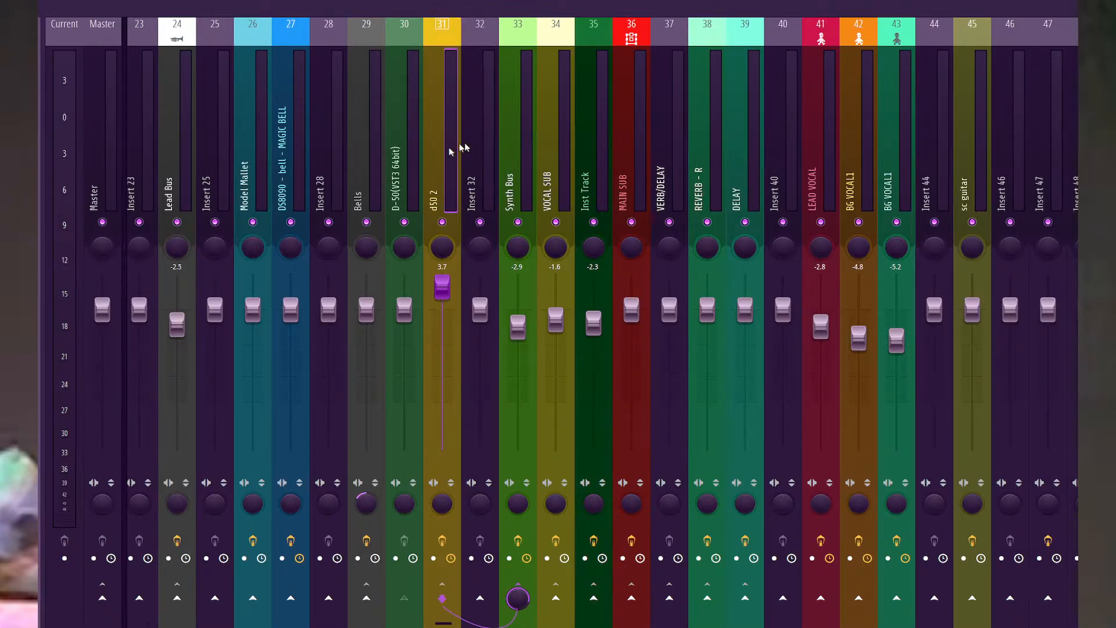
Move the Layer channel below both D-50 channels in the channel rack.
key(F6)
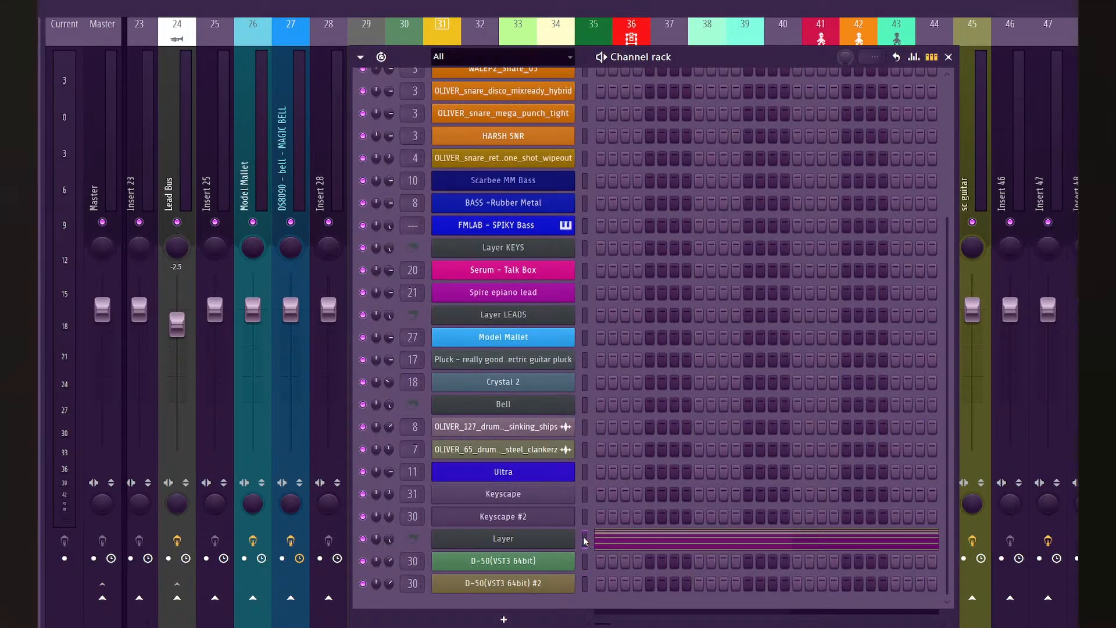
key(alt+Down)
key(alt+Down)
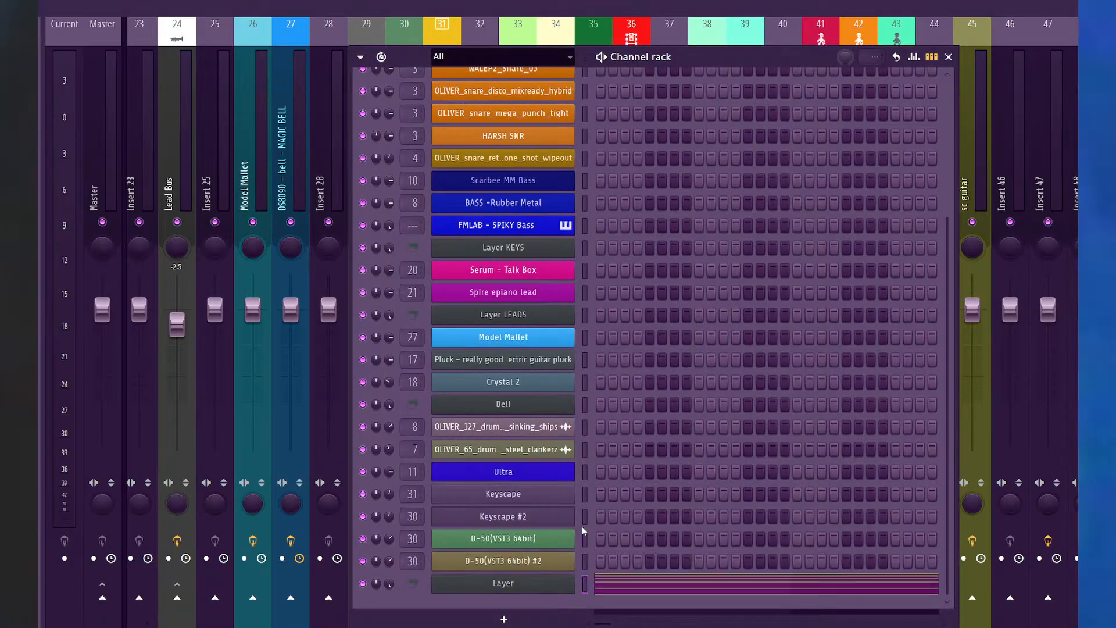
Set the two D-50 channels as the children of the Layer channel.
drag(583, 563, 583, 543)
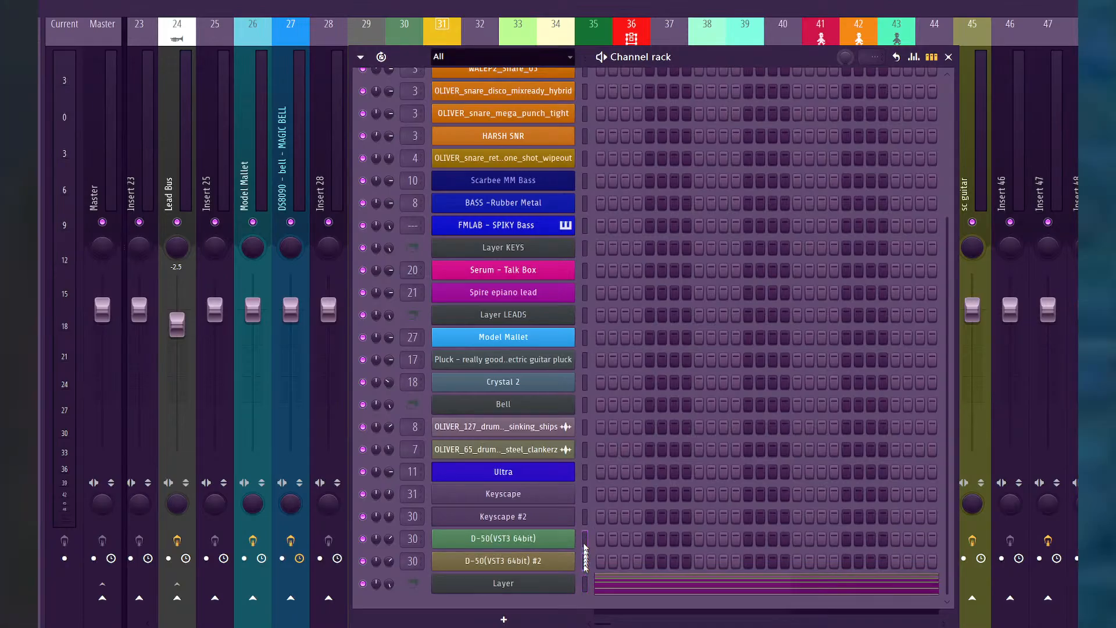
click(555, 588)
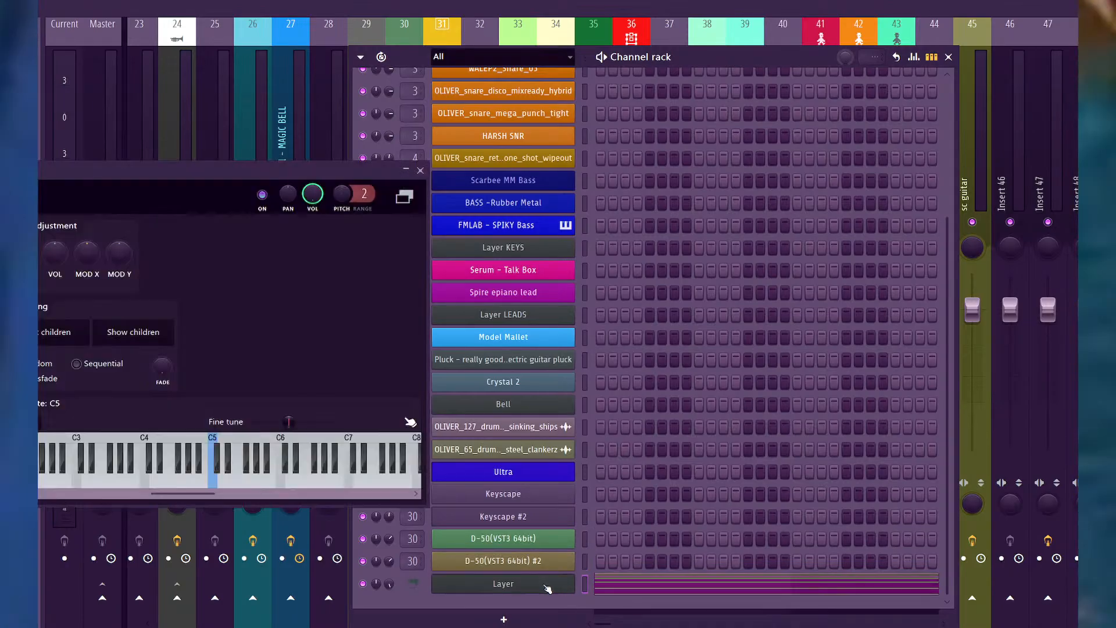
click(592, 530)
click(69, 376)
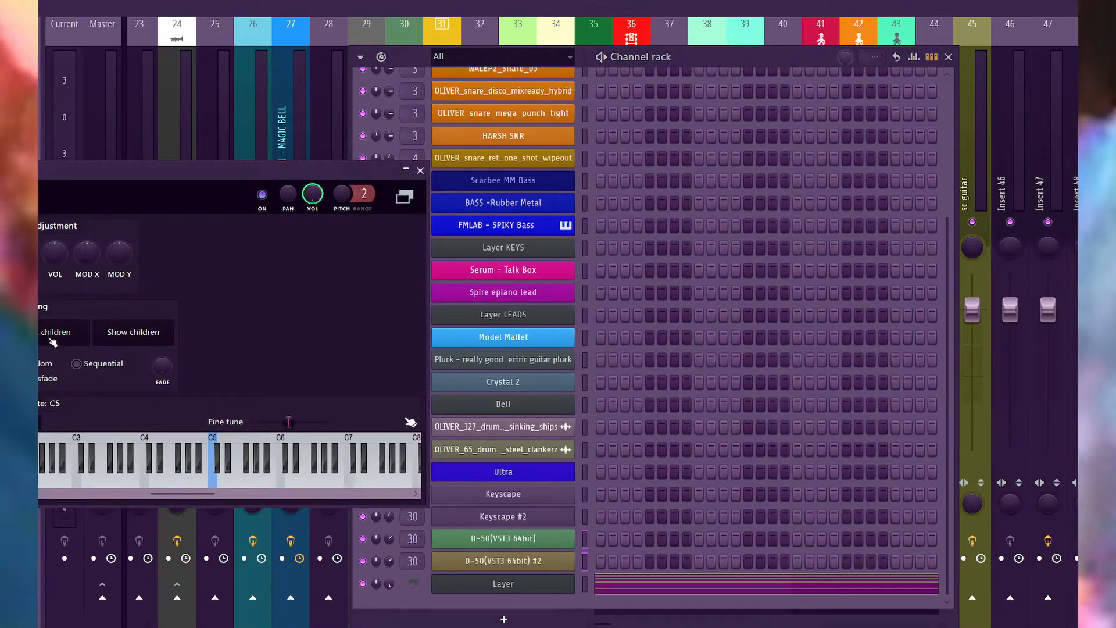
Delete the Keyscape #2 and Keyscape channels from the channel rack.
right_click(552, 520)
click(650, 599)
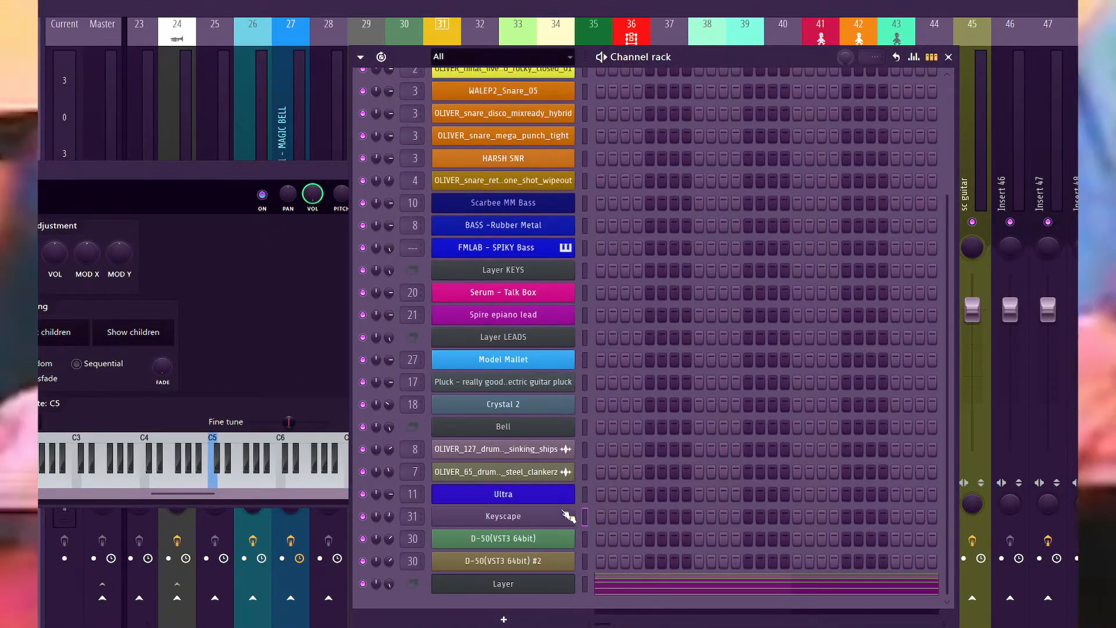
right_click(553, 522)
click(612, 598)
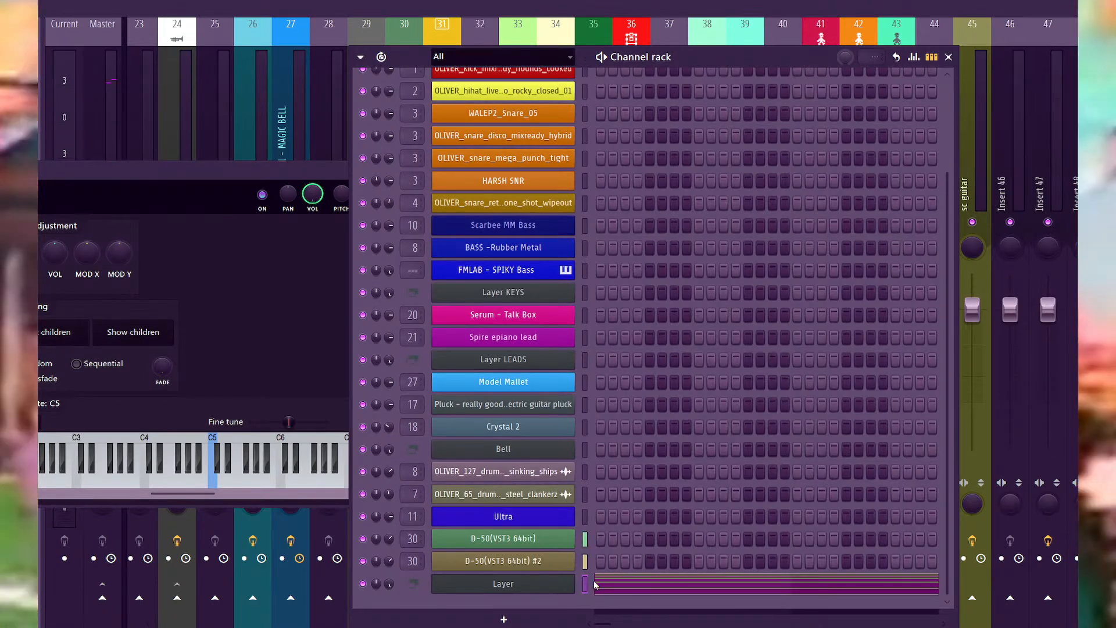
Take MMorph on the d50 2 track out of edit mode and choose the source for its Sidechain 1 / Sidechain 2 input.
key(F9)
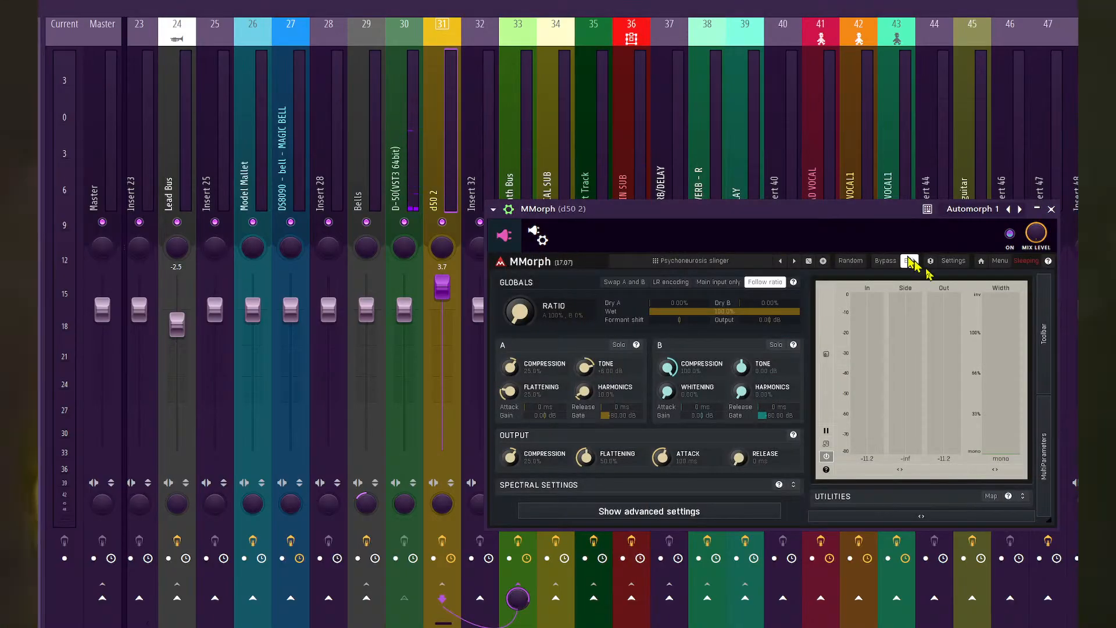
click(910, 260)
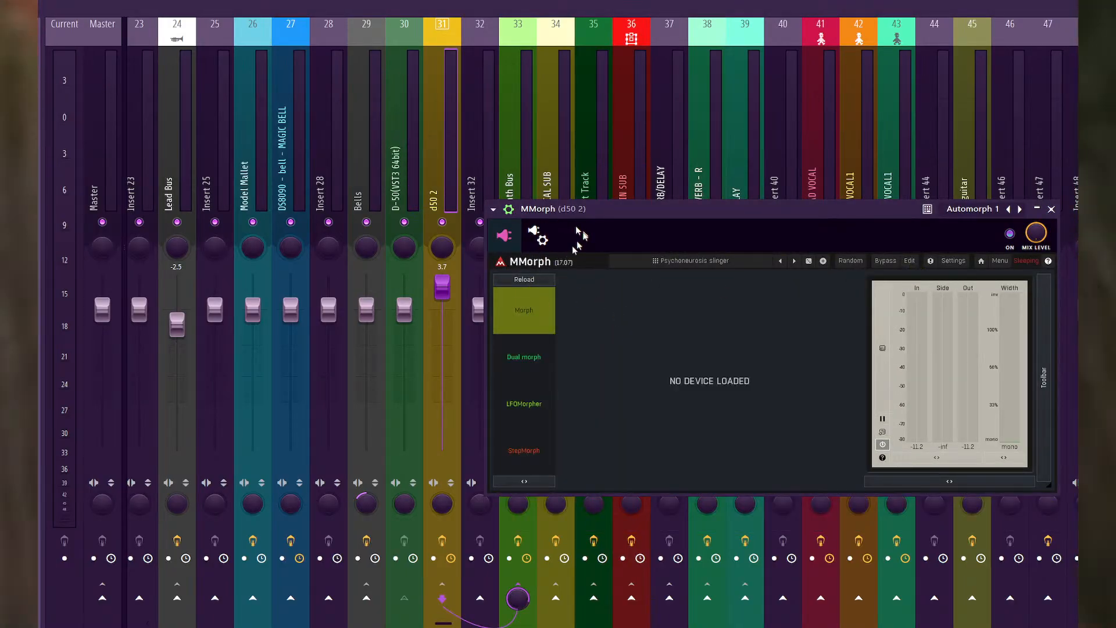
click(536, 234)
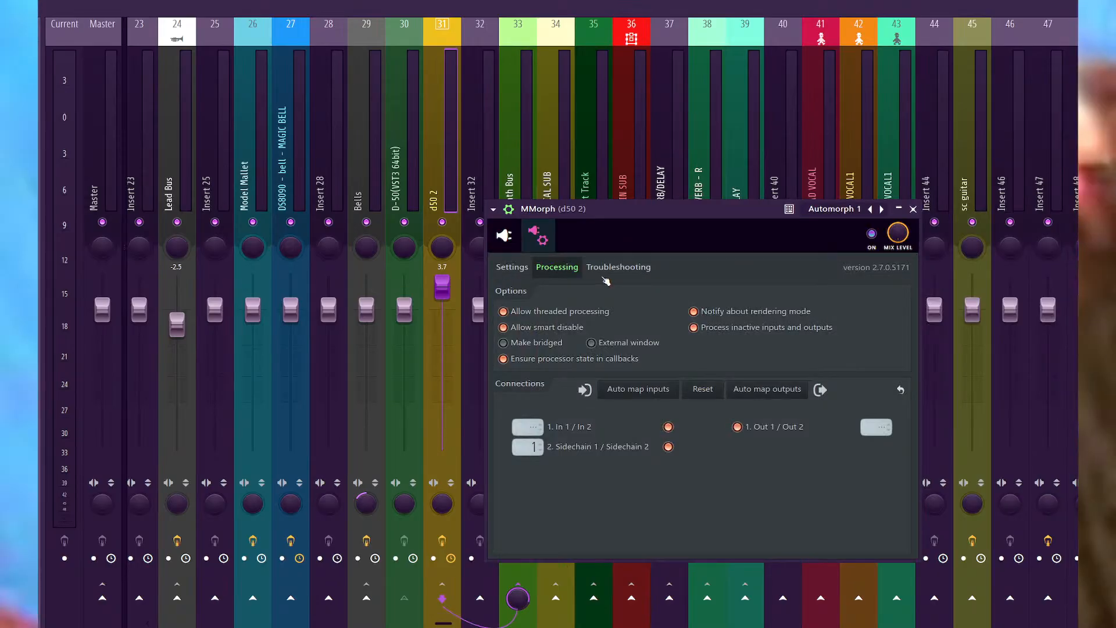
click(519, 269)
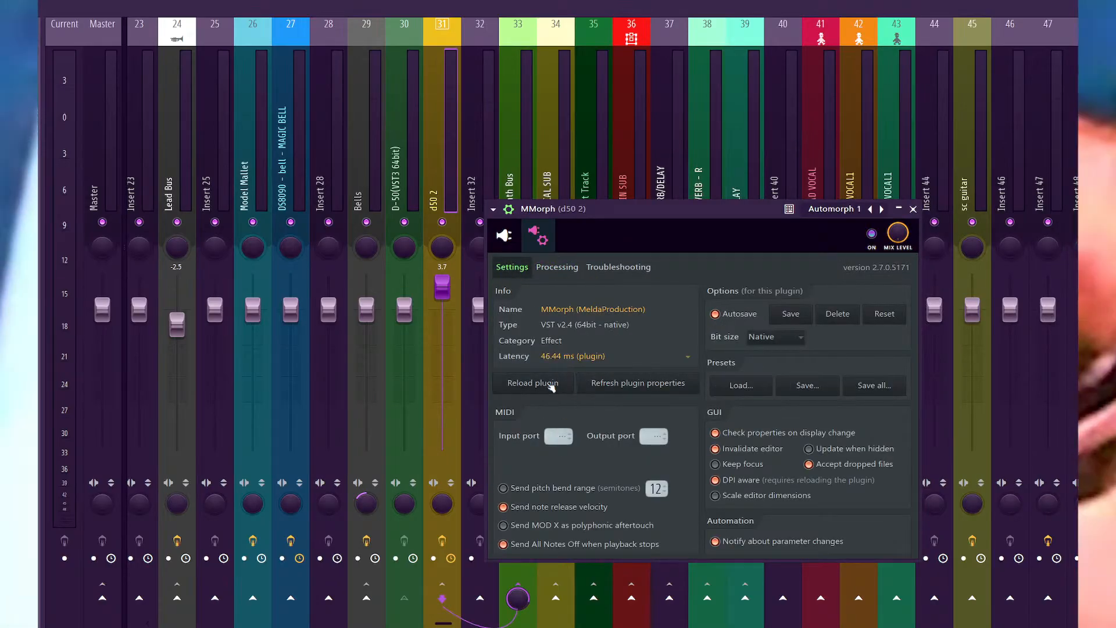
click(557, 267)
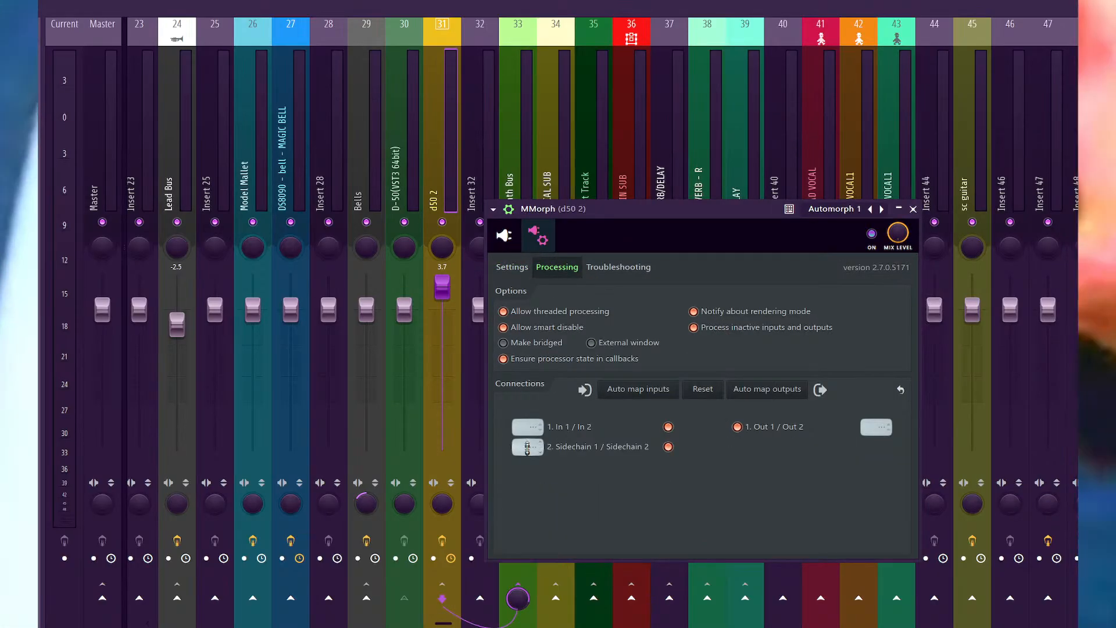
right_click(527, 447)
click(576, 471)
click(516, 246)
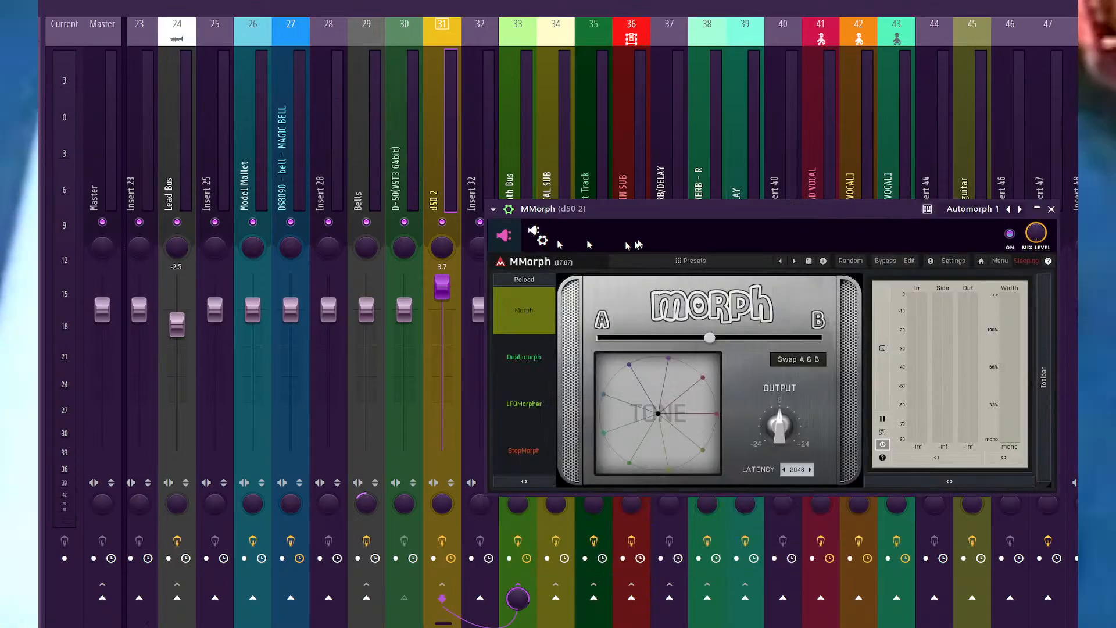
Lower the fader of mixer track 31, d50 2, to 1.1.
key(F6)
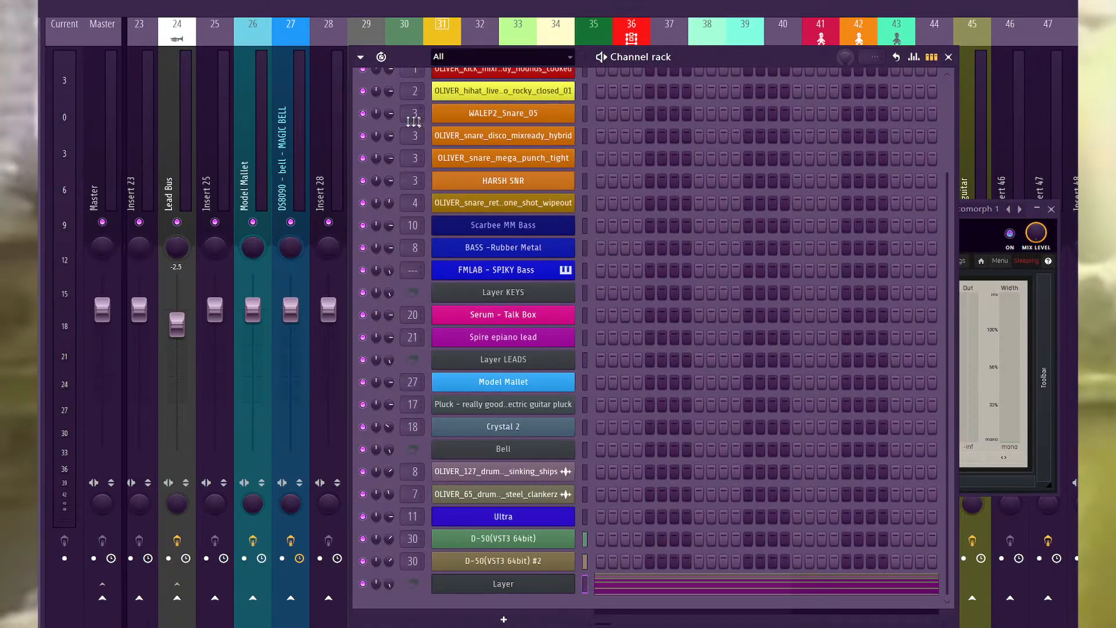
key(F6)
click(418, 168)
click(438, 169)
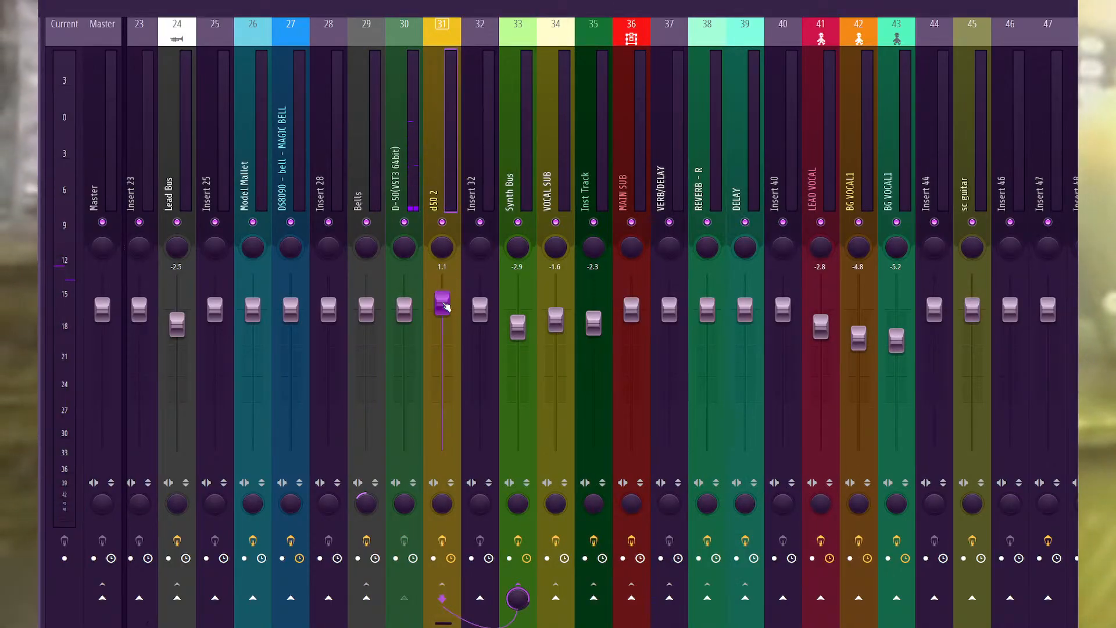
Play the Layer channel and sweep MMorph's morph slider between A and B.
key(F6)
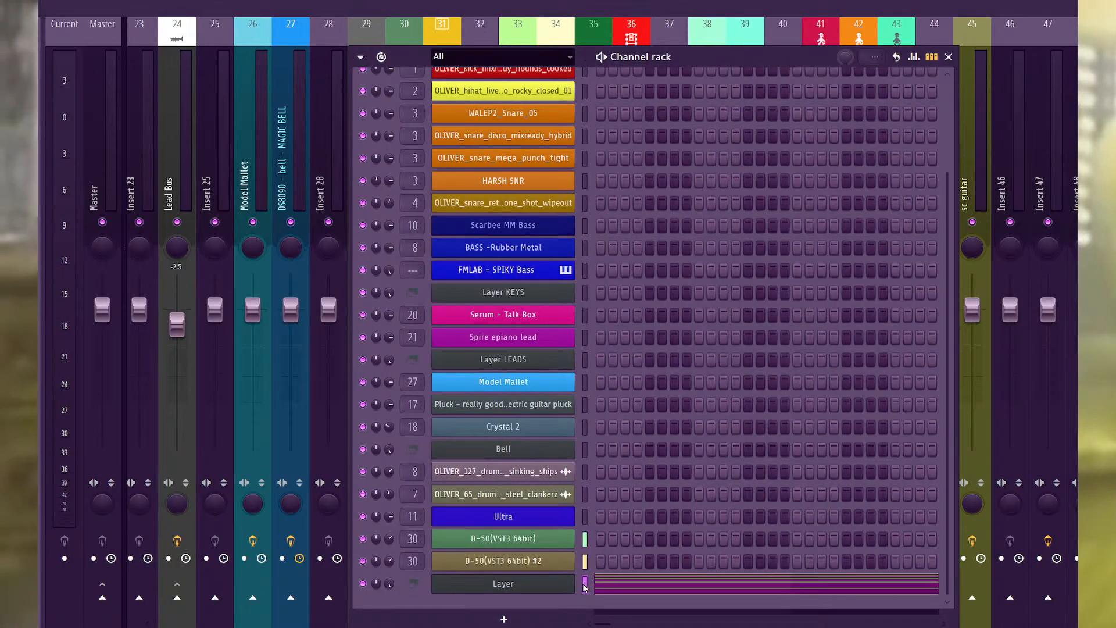
key(F6)
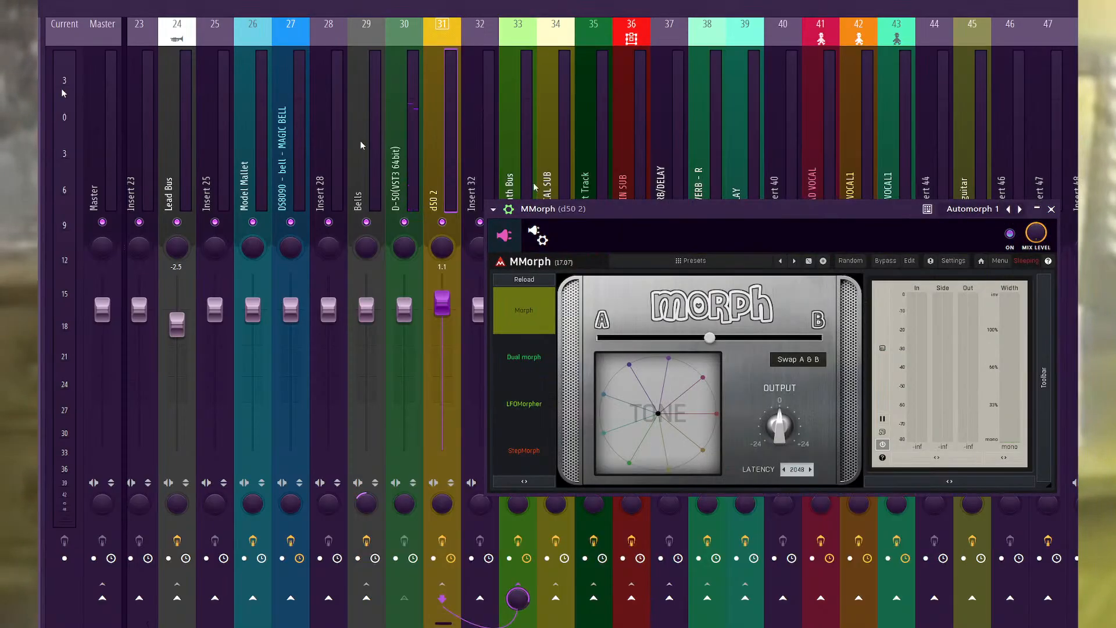
drag(710, 338, 820, 338)
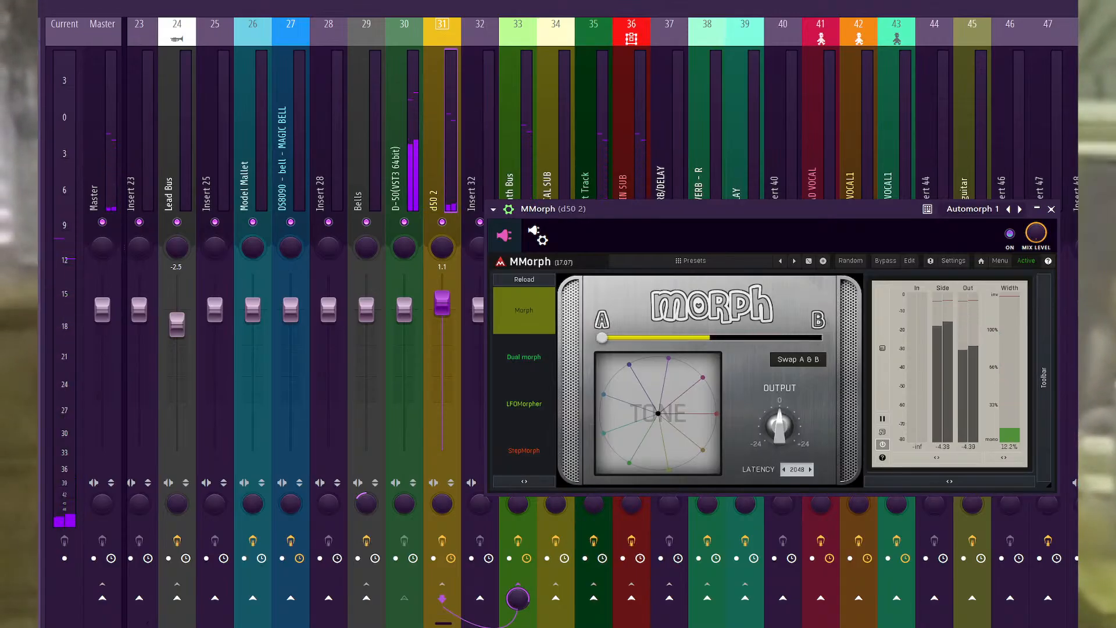
Route the D-50(VST3 64bit) #2 channel to mixer track 31, d50 2.
click(416, 163)
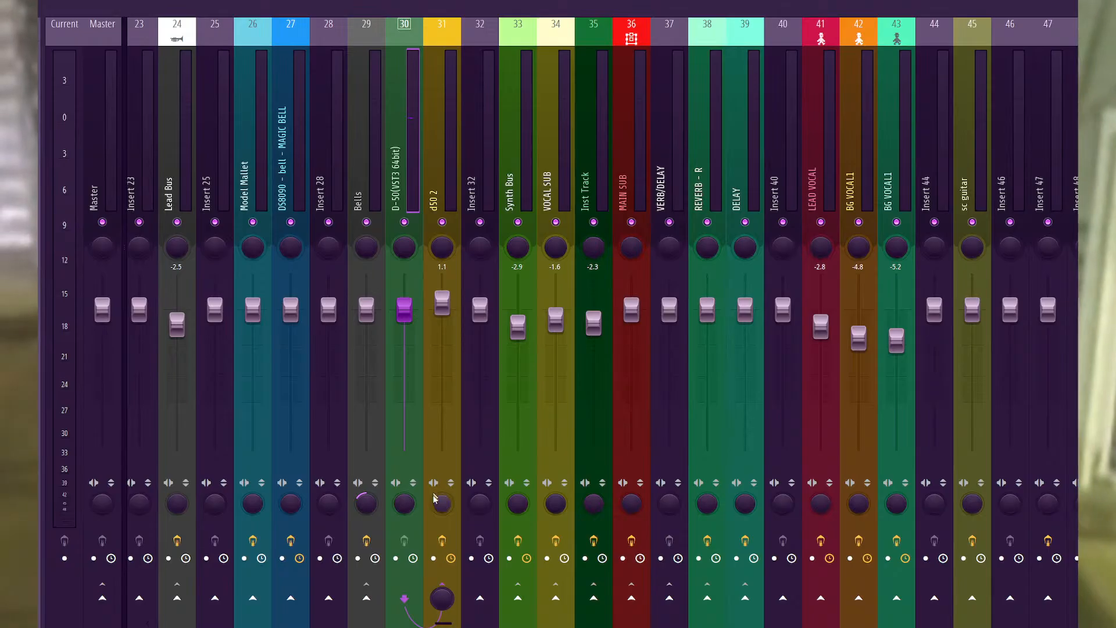
key(F6)
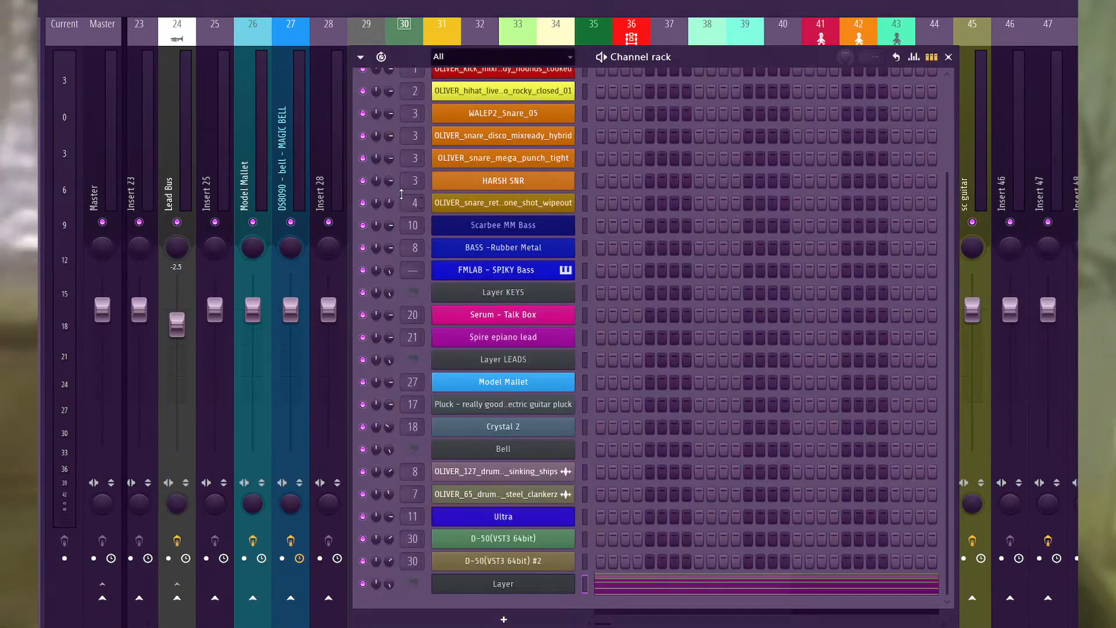
key(F6)
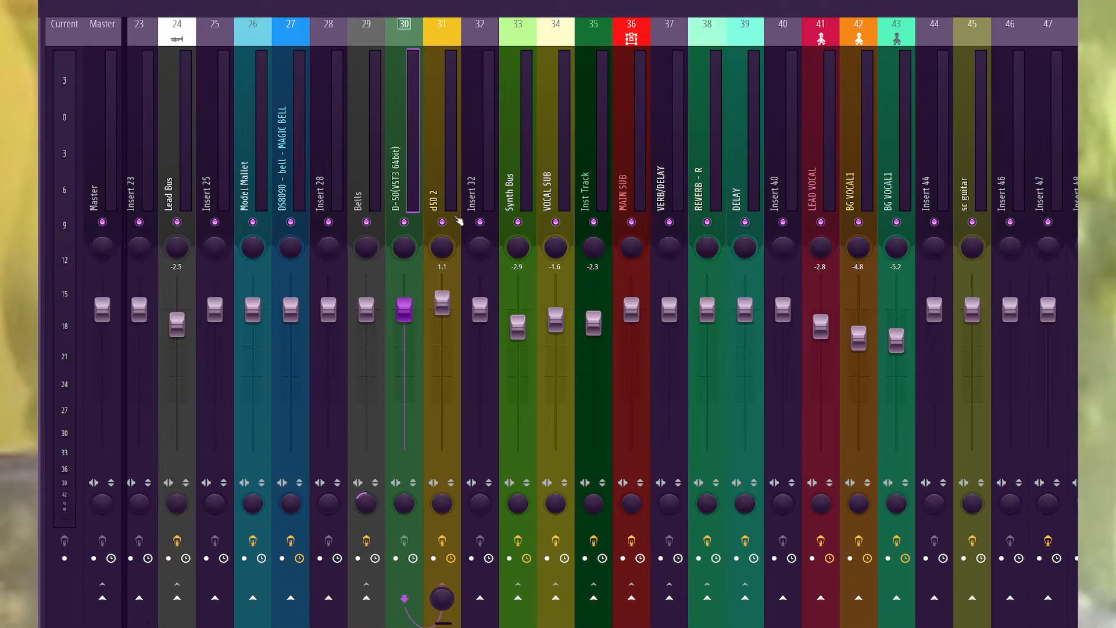
key(space)
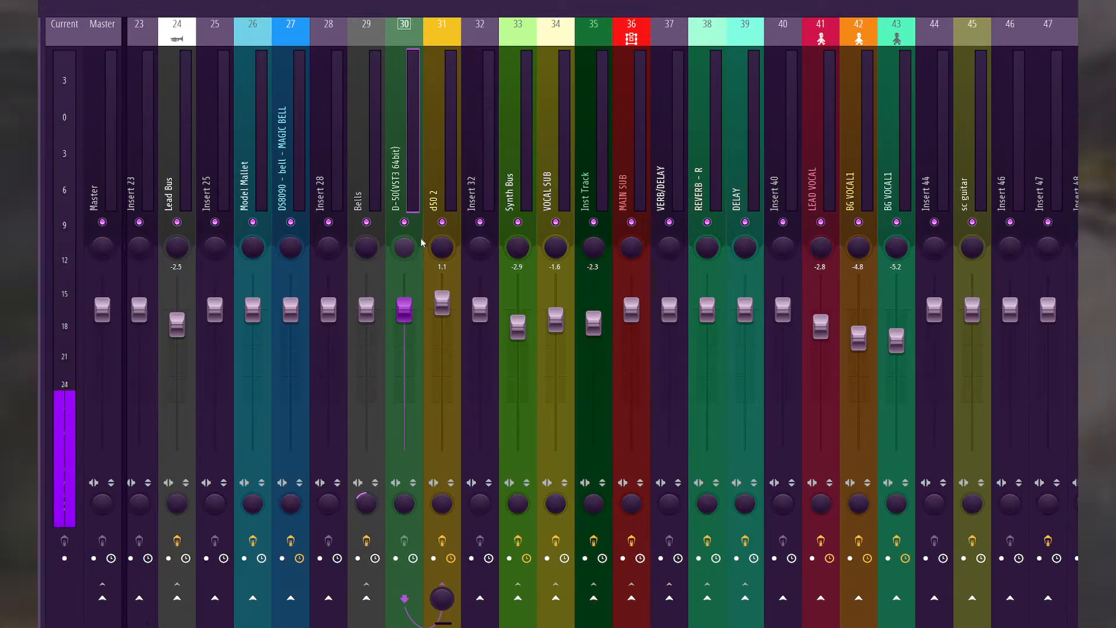
key(F6)
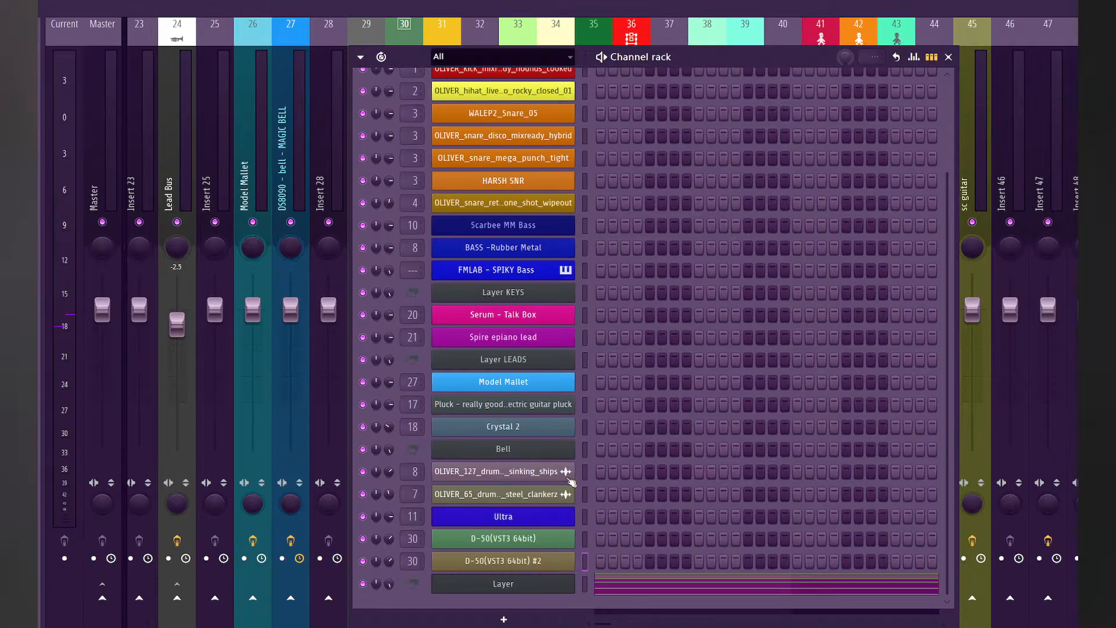
key(F6)
click(447, 187)
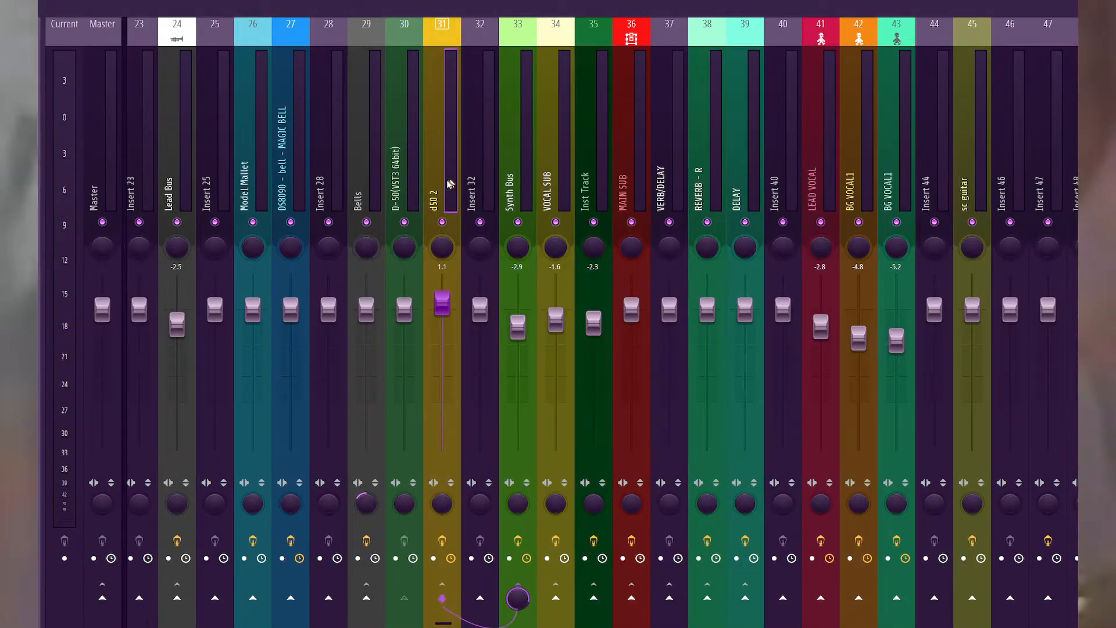
key(F6)
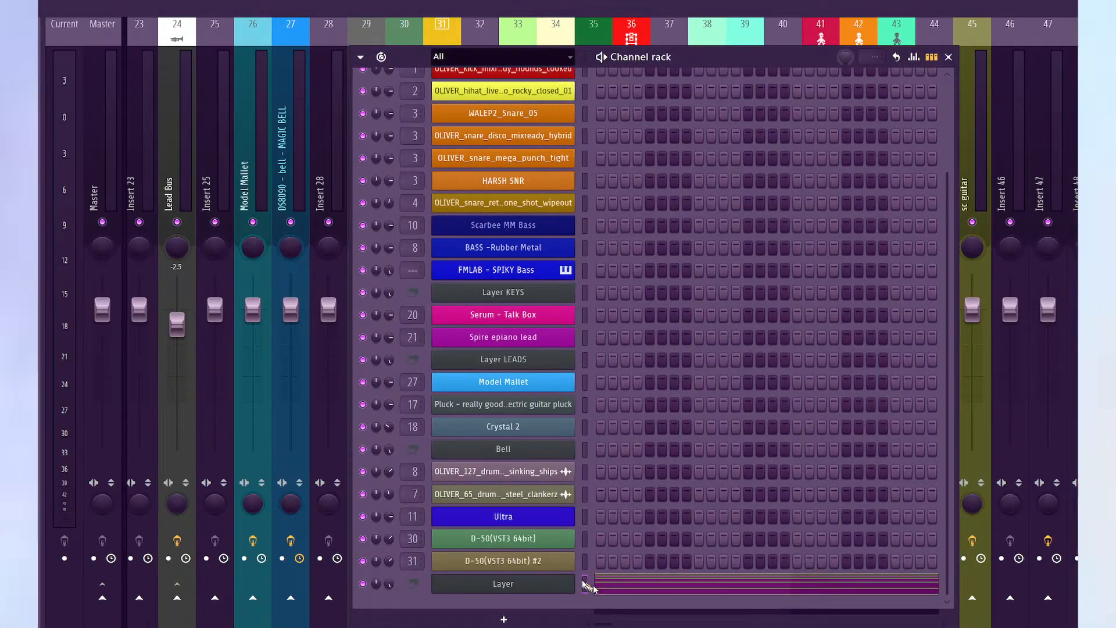
Play the layered D-50 sound and set MMorph's morph slider to about the middle between A and B.
key(space)
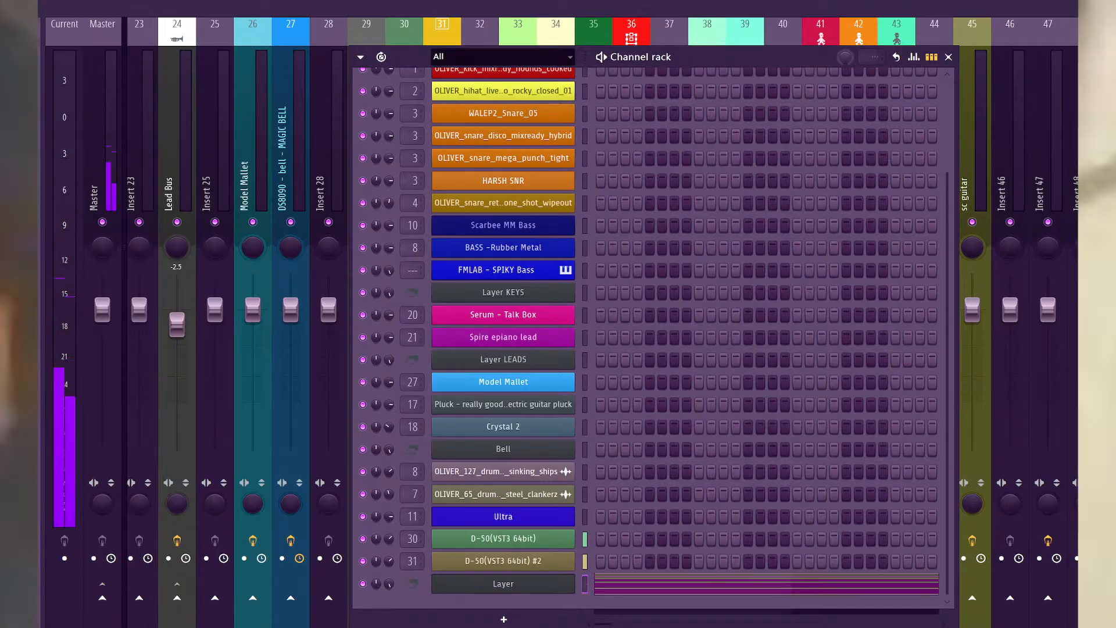
key(F6)
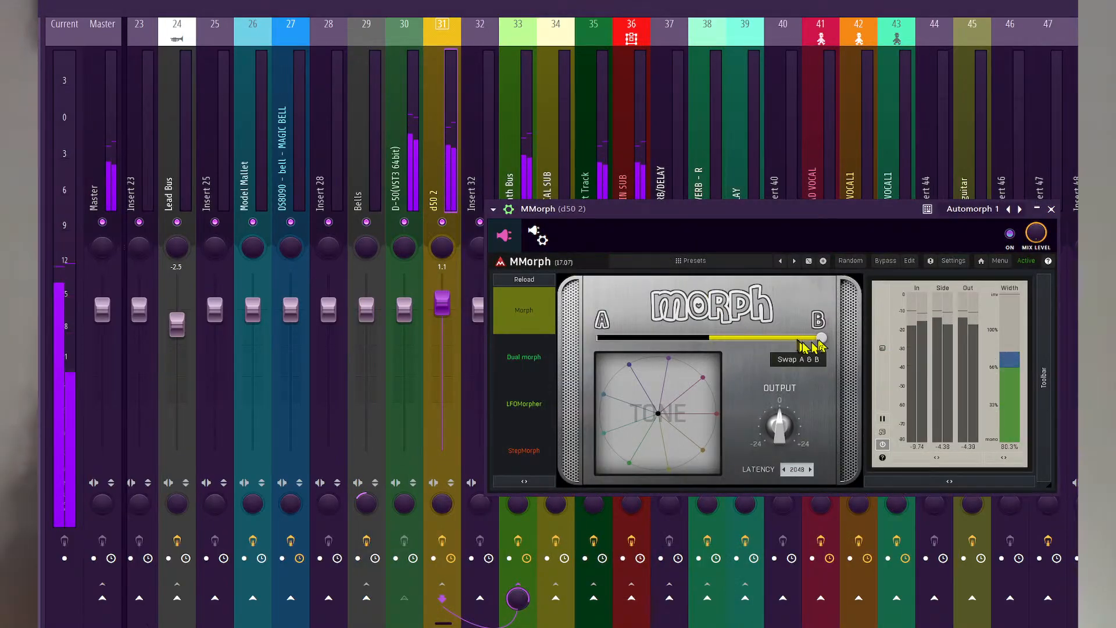
drag(818, 338, 703, 338)
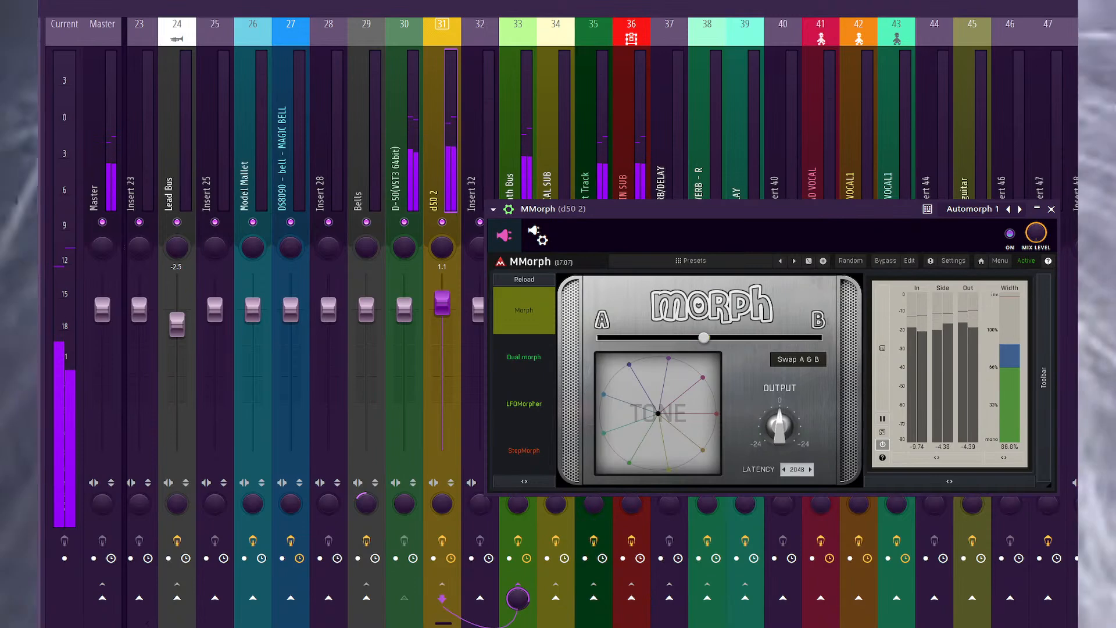
Load the patch 1-3 Psycho Strings in the first D-50 instance.
key(F6)
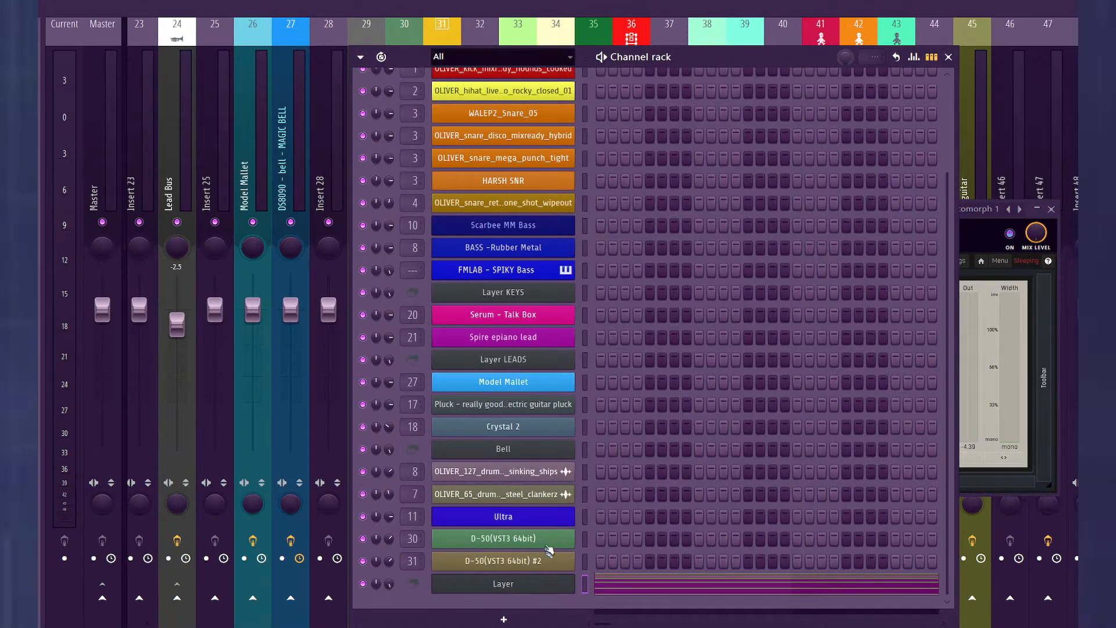
click(547, 546)
drag(586, 36, 469, 2)
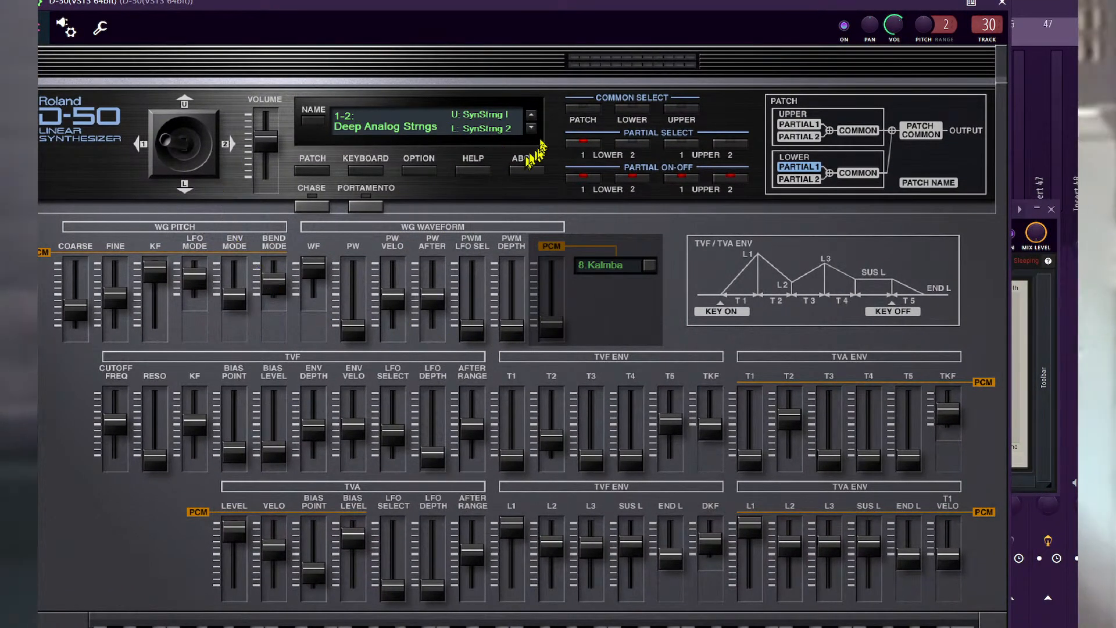
click(531, 129)
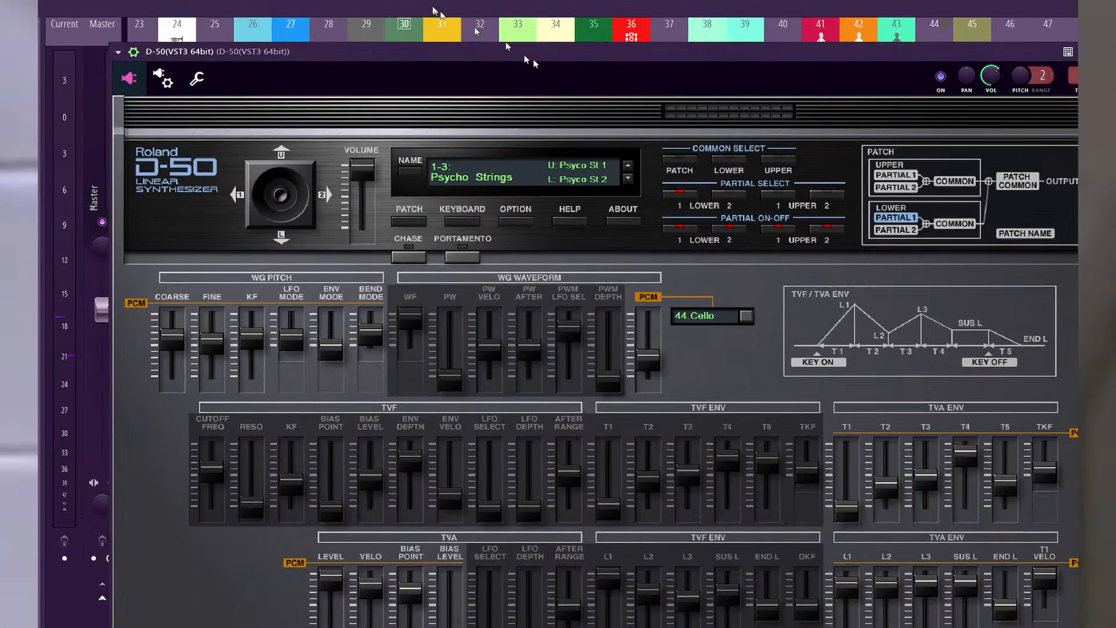
Audition the layered D-50 channels, reopen the first D-50's editor and return to the mixer.
key(F6)
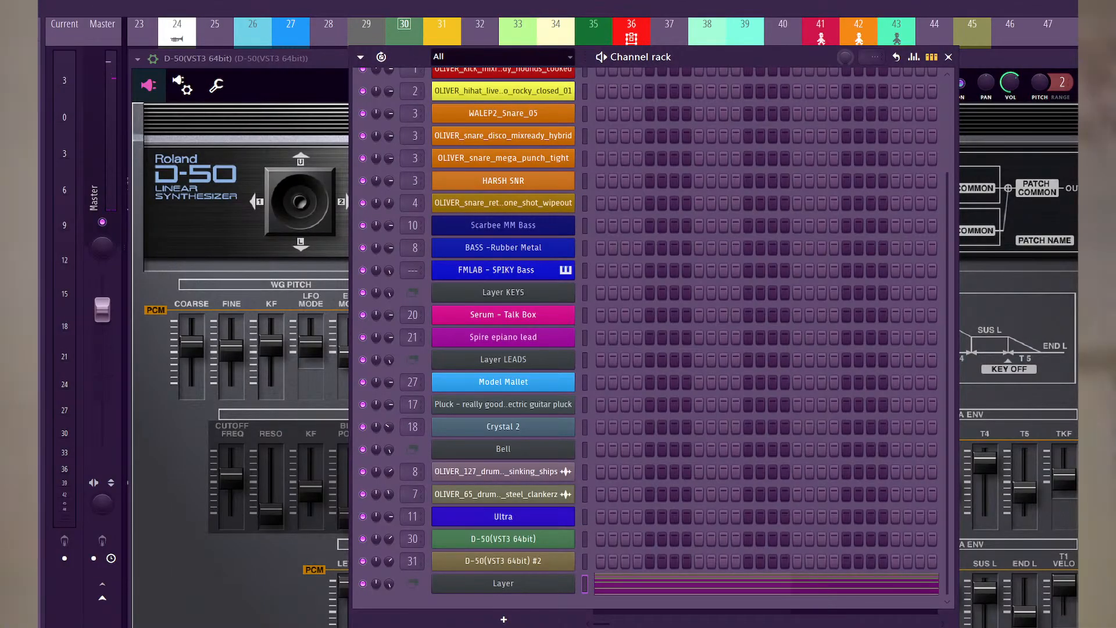
click(534, 540)
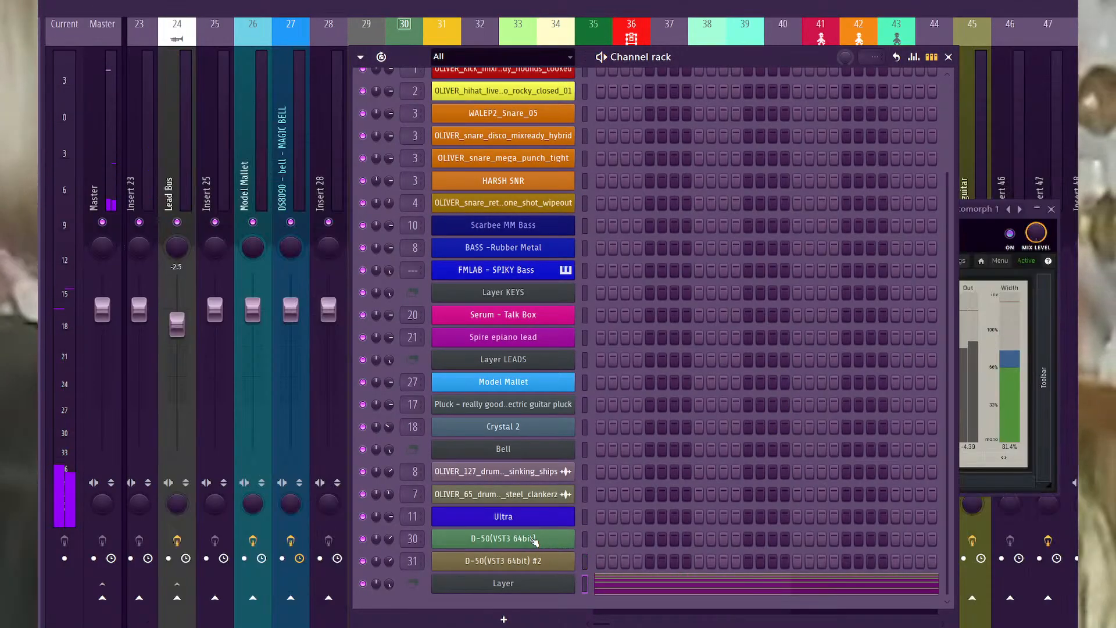
click(533, 540)
key(F6)
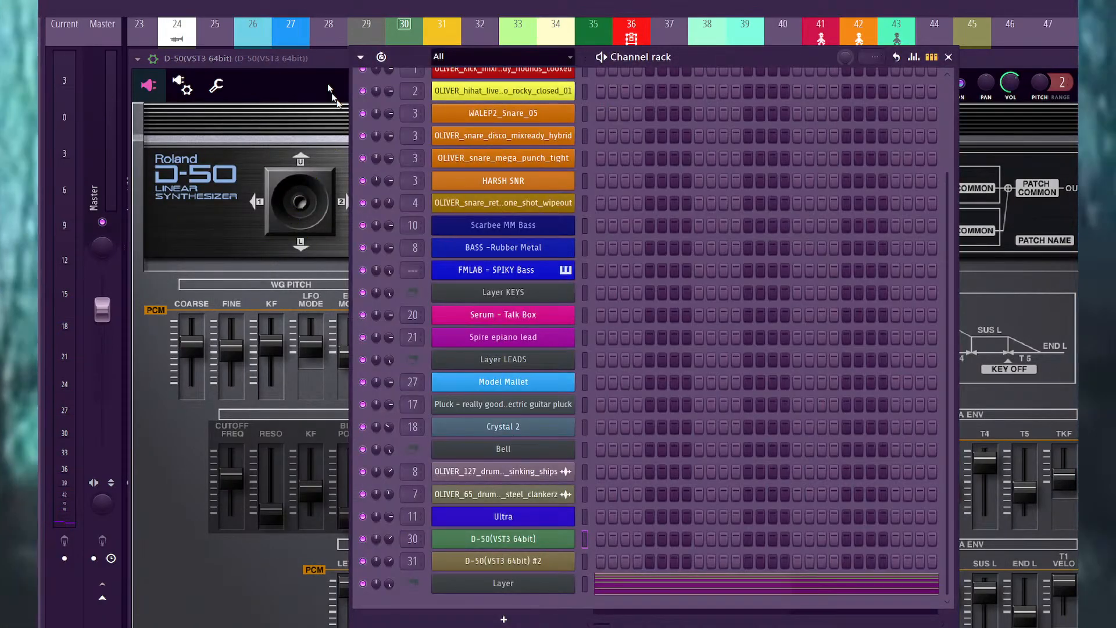
click(325, 65)
click(298, 40)
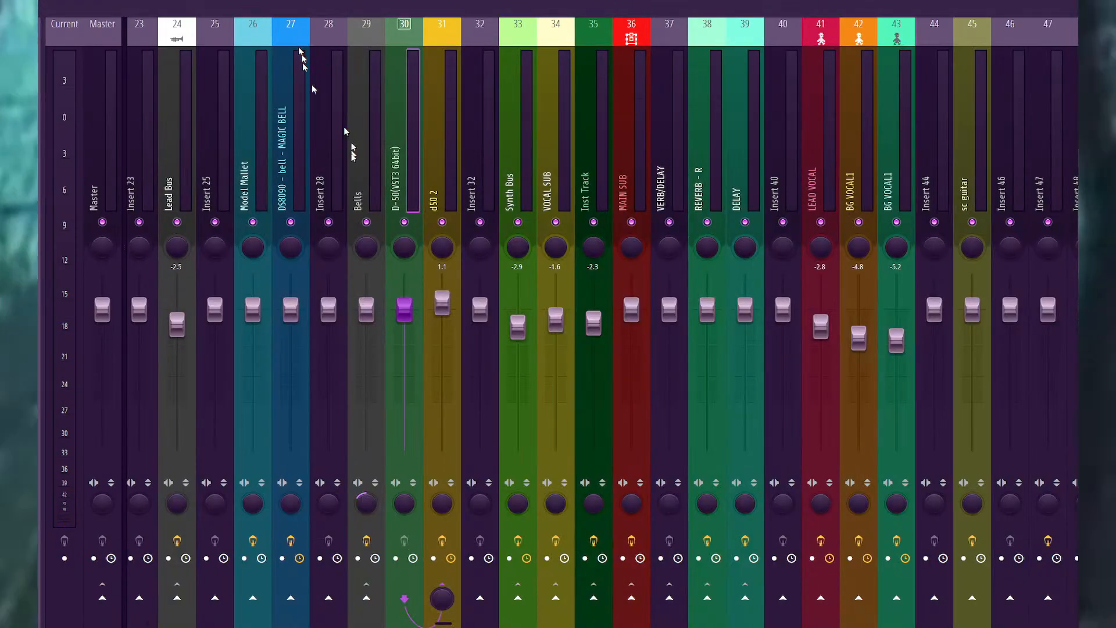
Open MMorph on the d50 2 track and move its morph slider fully to A during playback.
click(430, 192)
click(17, 80)
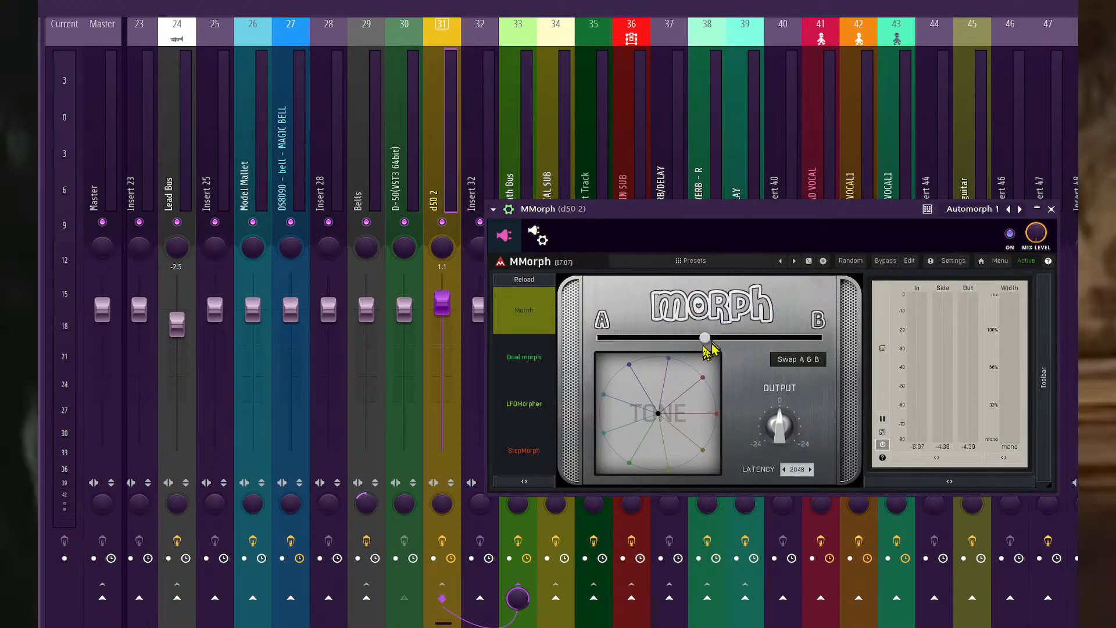
drag(704, 342, 821, 337)
key(space)
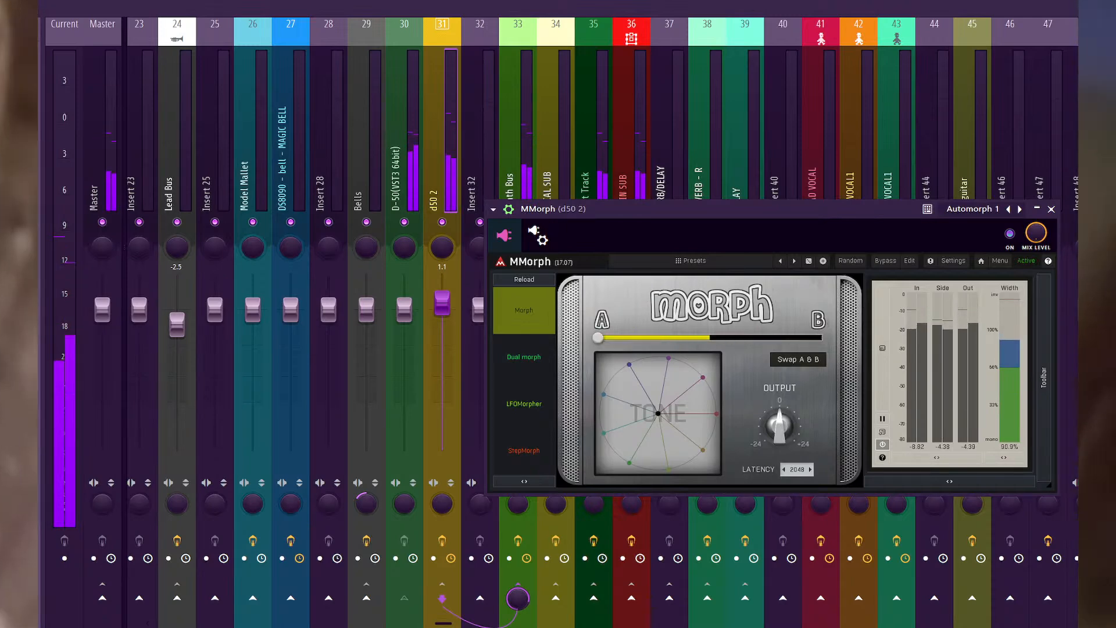
Step the first D-50 through patches 1-4 Warm Strings and 1-5 Deep String Ensmbl, then return to the mixer.
key(F6)
click(503, 539)
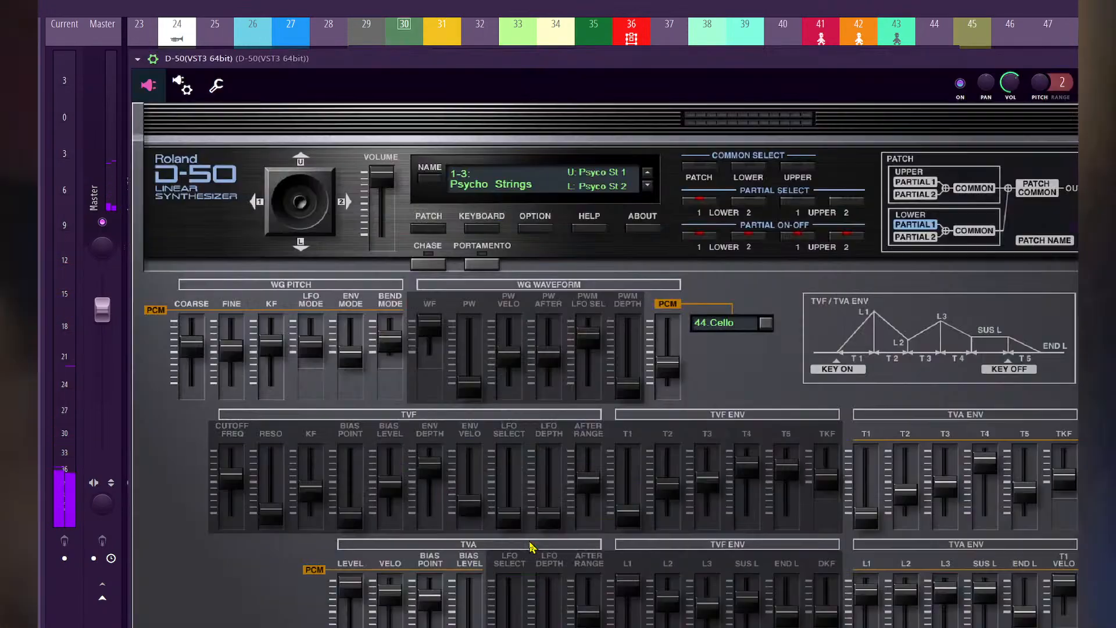
click(647, 172)
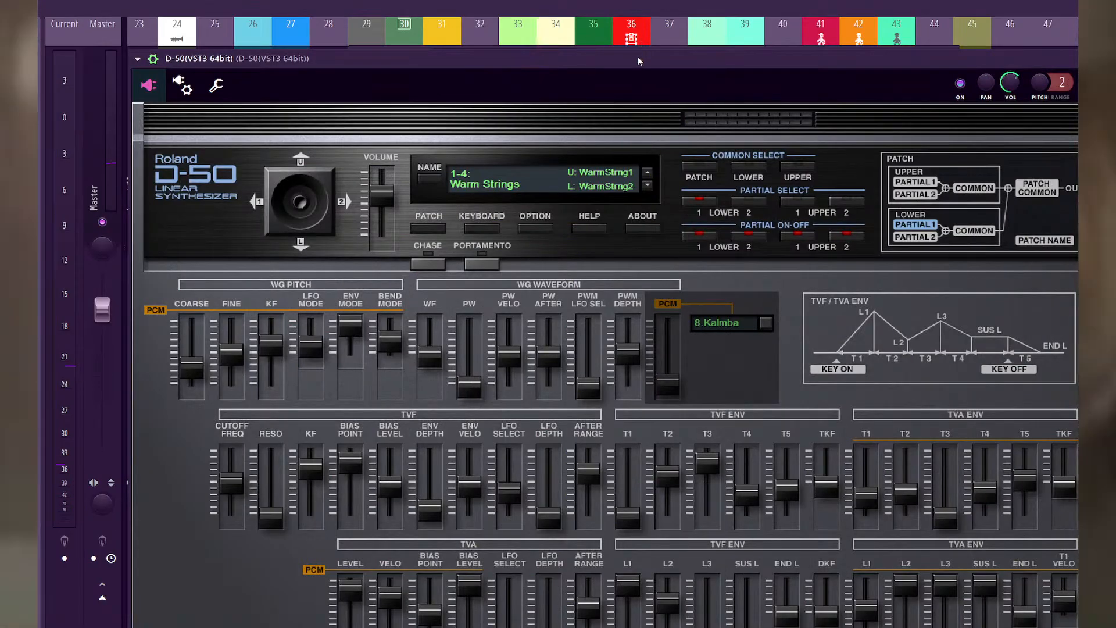
click(647, 172)
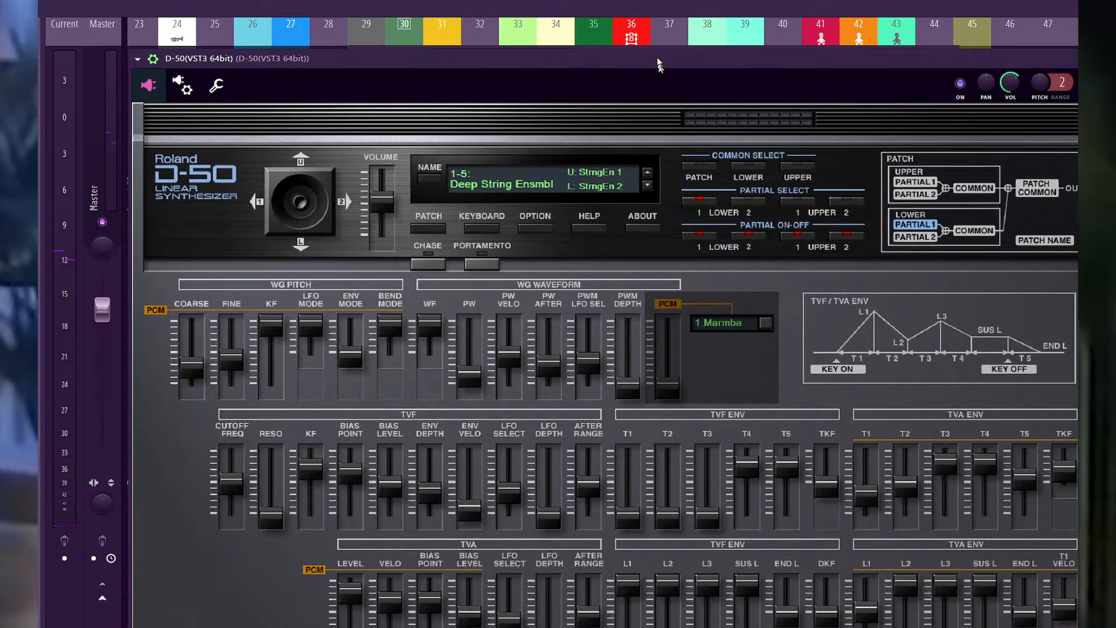
click(112, 129)
click(567, 185)
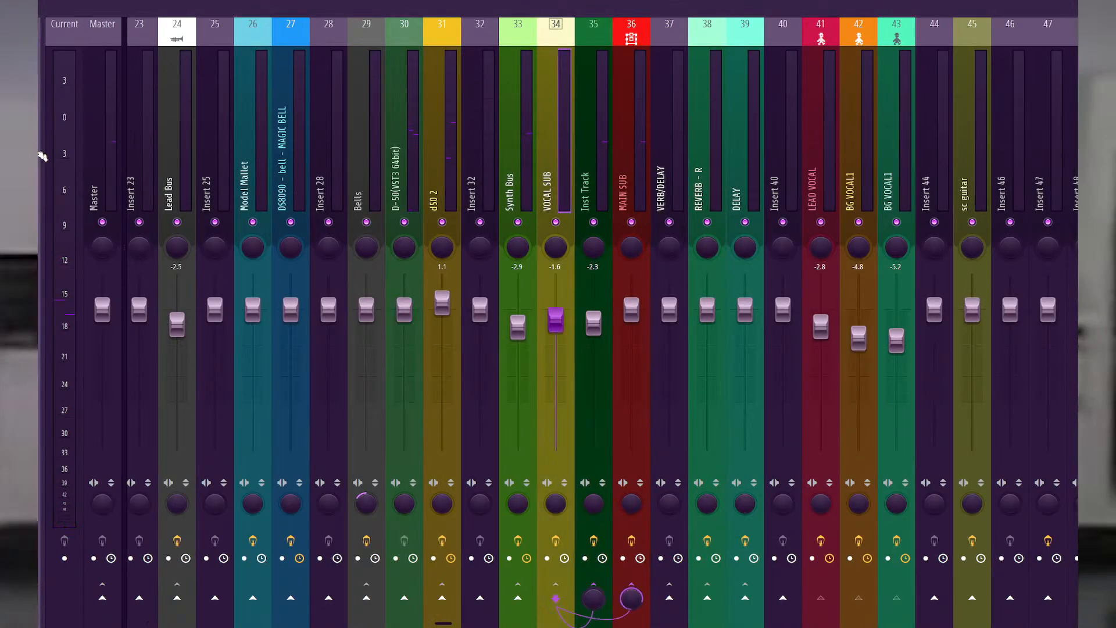
Reopen MMorph on the d50 2 track and move the morph slider fully to B during playback.
click(438, 178)
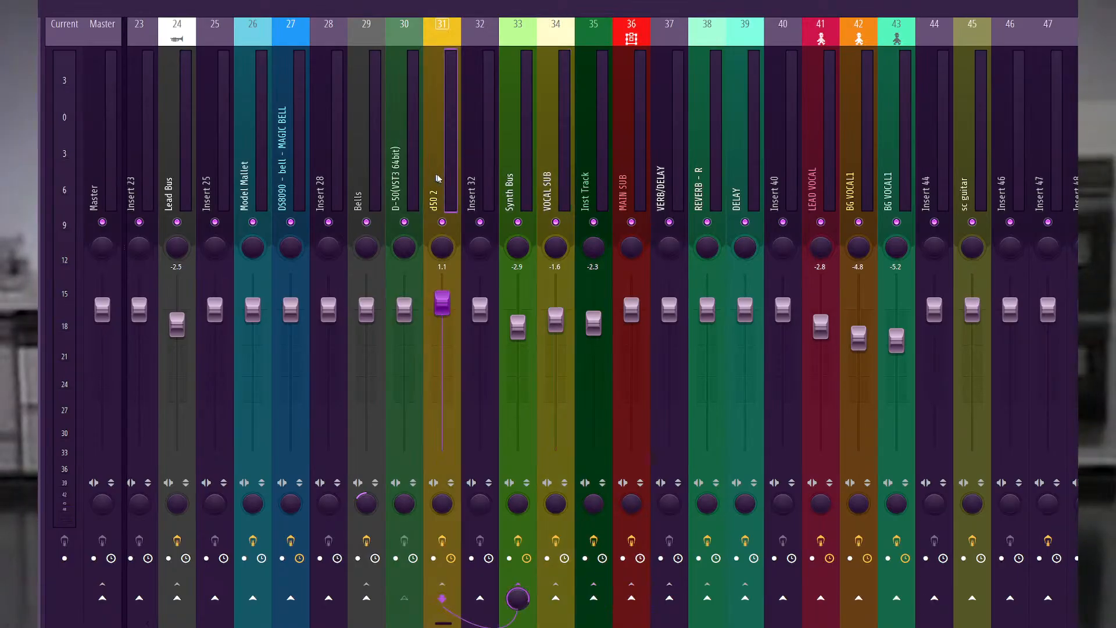
click(1075, 245)
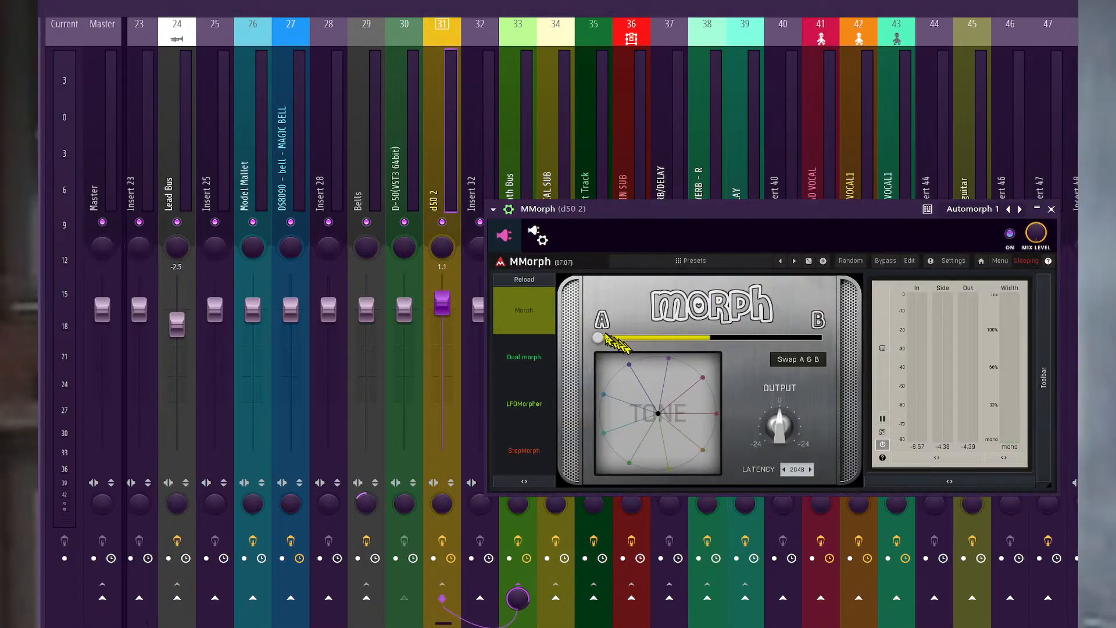
drag(598, 338, 821, 338)
key(space)
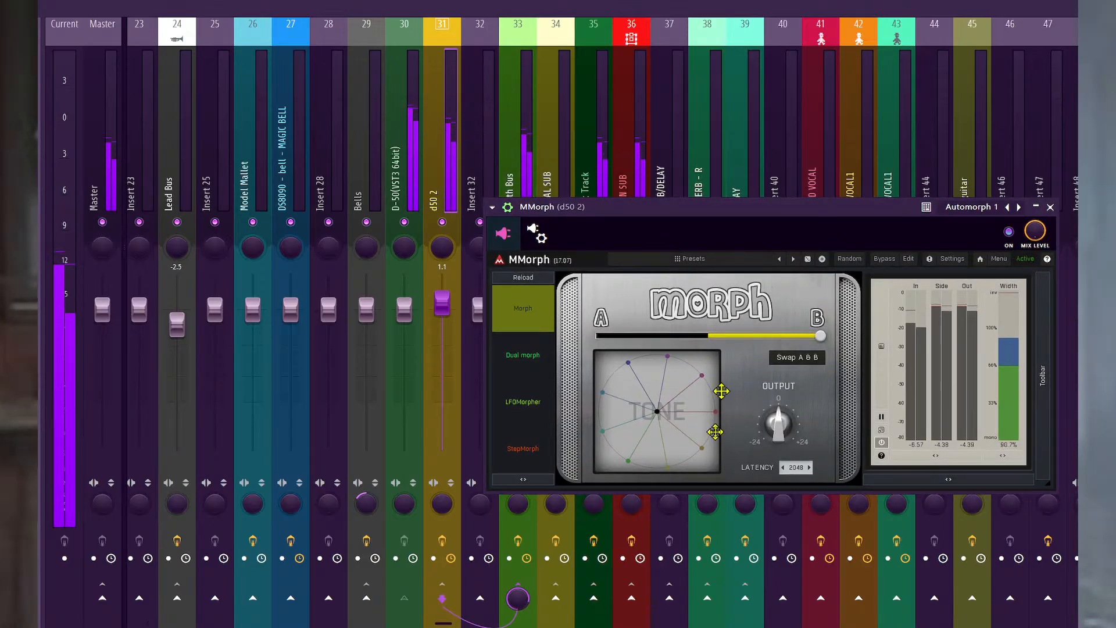
Audition the first D-50's string patches from 1-6 Symphony Strings through 2-3 Solo Violin.
key(F6)
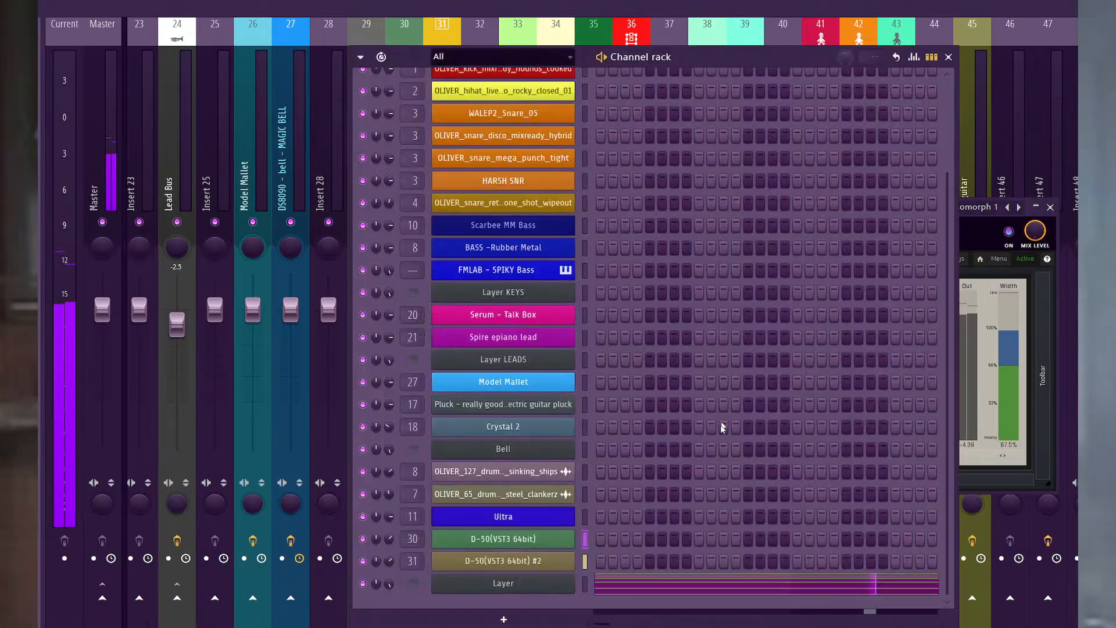
click(550, 547)
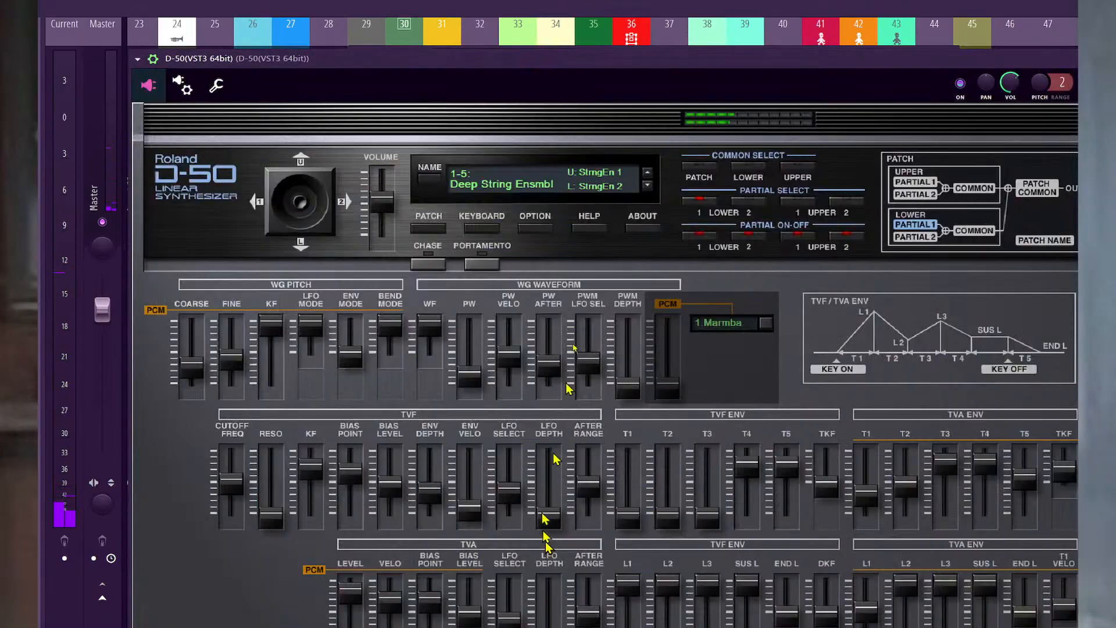
click(648, 186)
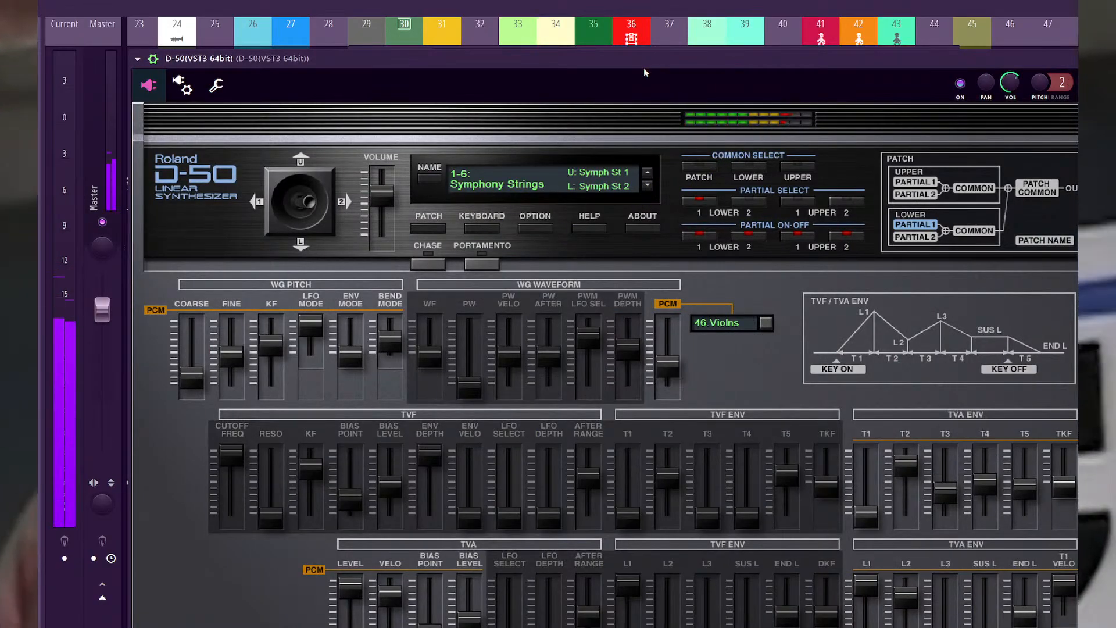
click(649, 186)
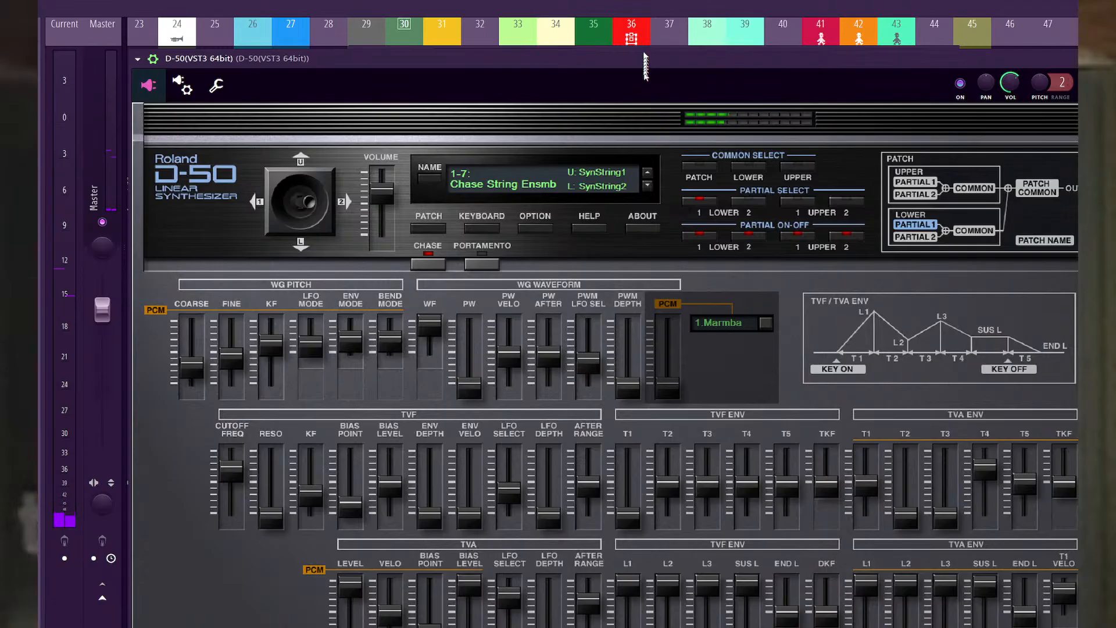
click(647, 186)
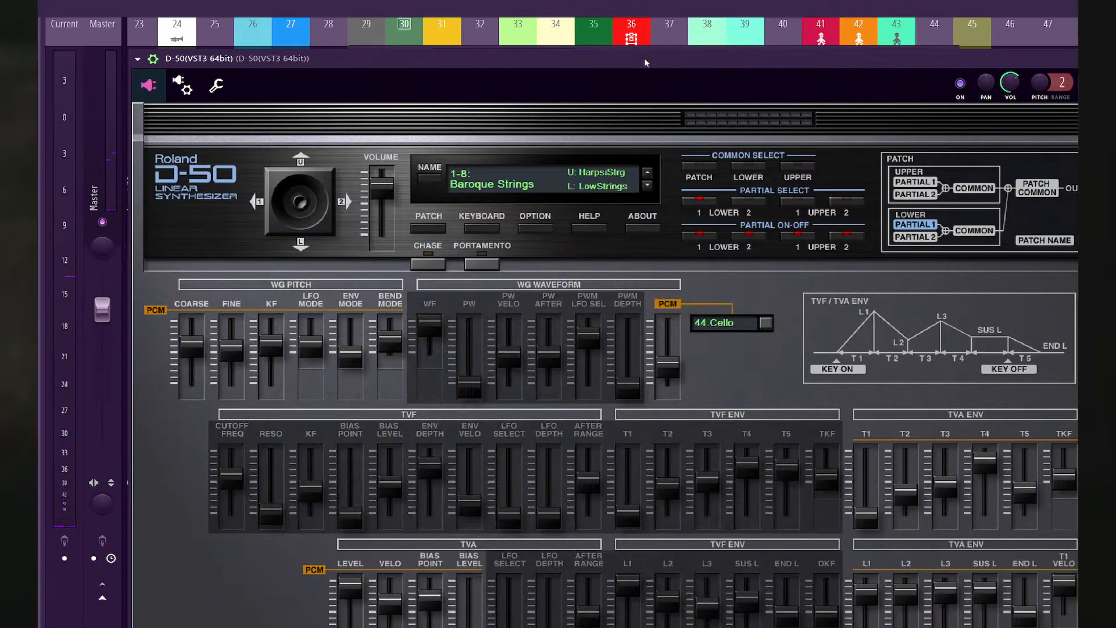
click(648, 186)
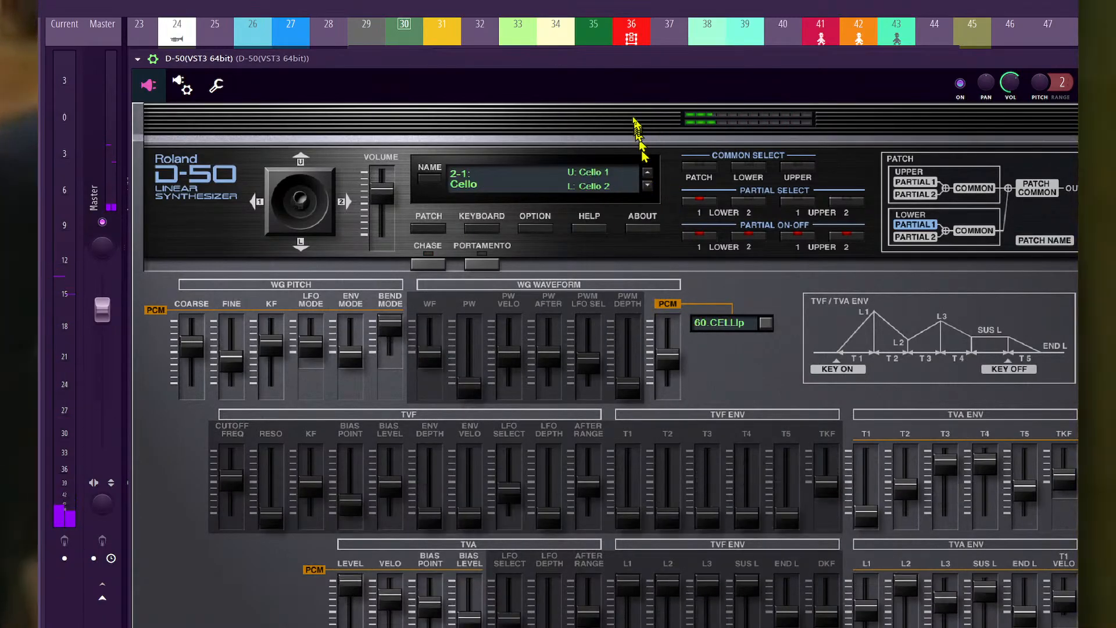
click(648, 185)
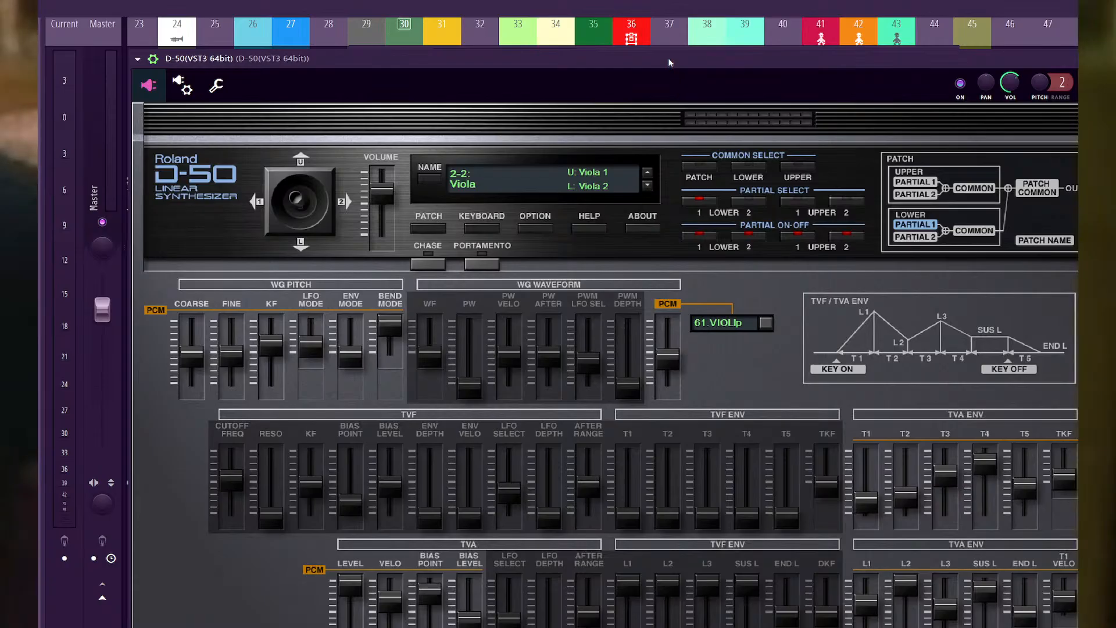
click(648, 186)
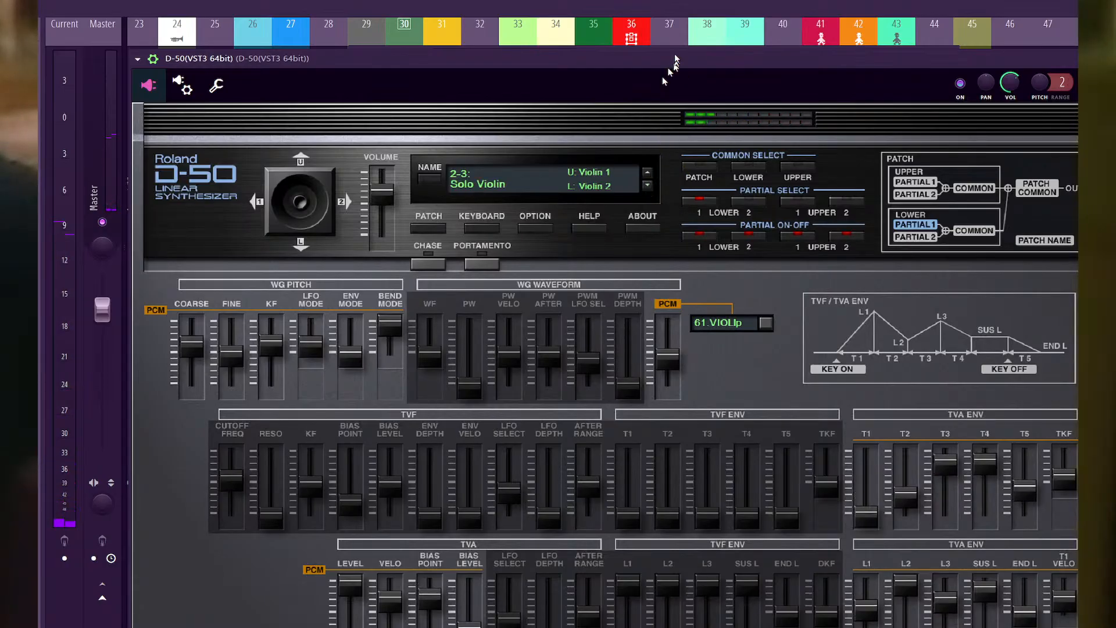
Load Synthetic Piano 1 from the first D-50's 4 Preset bank and step through the pianos to 1-6 High Piano.
click(506, 187)
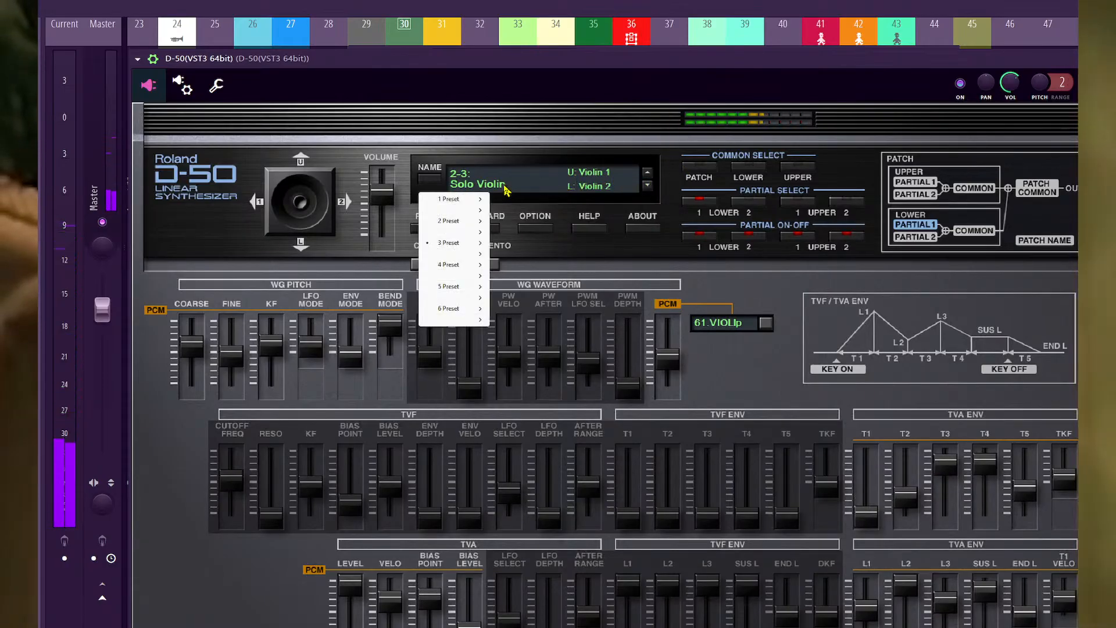
mouse_move(466, 273)
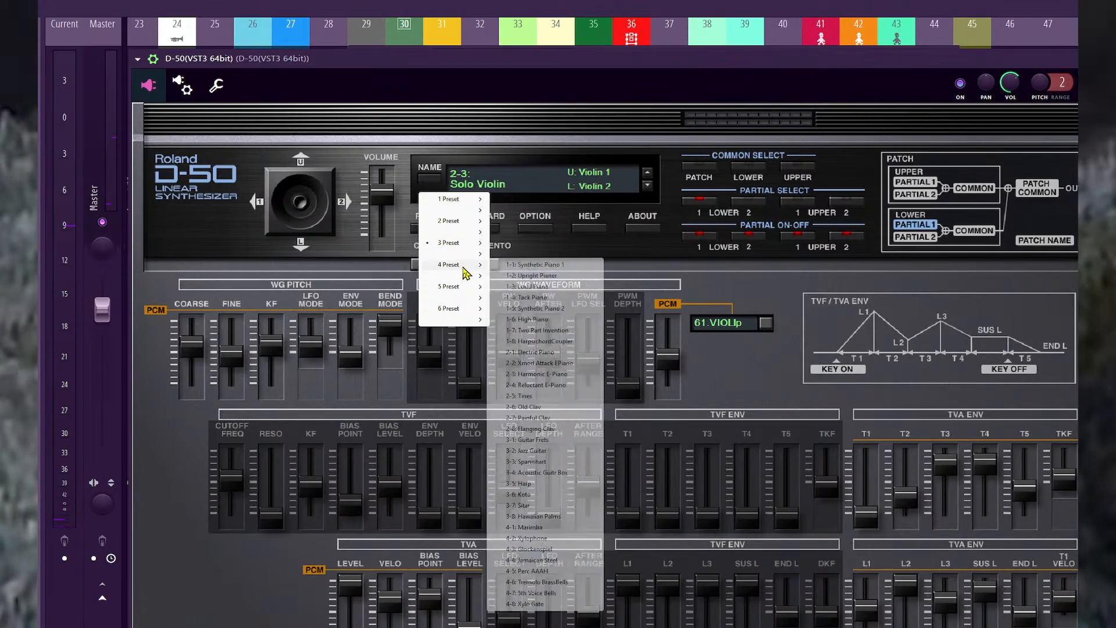
click(516, 265)
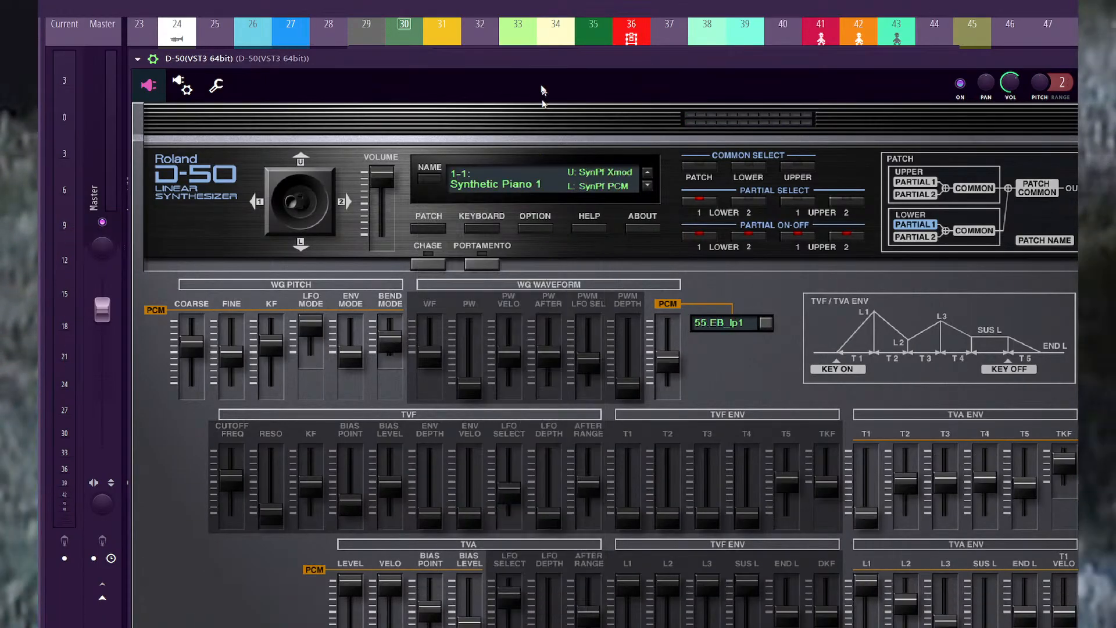
click(647, 185)
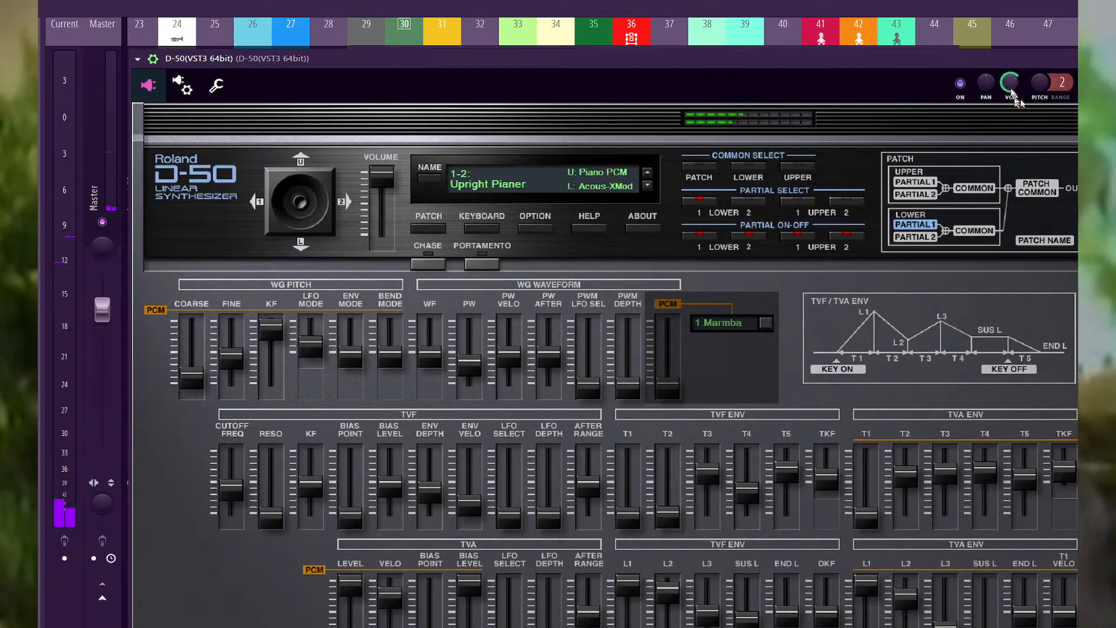
click(648, 186)
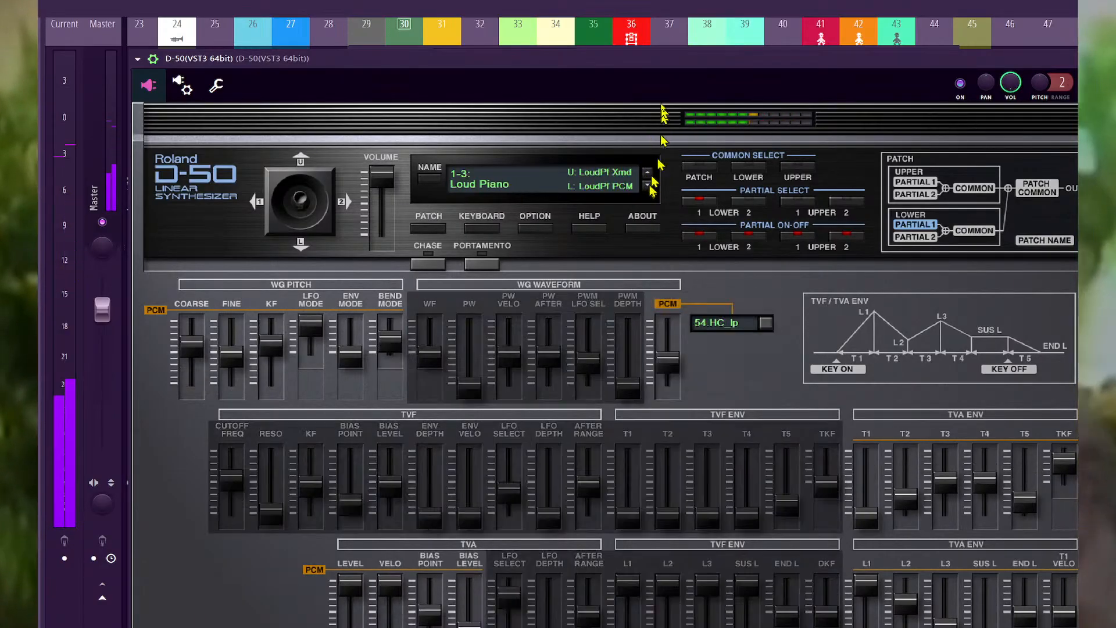
click(647, 186)
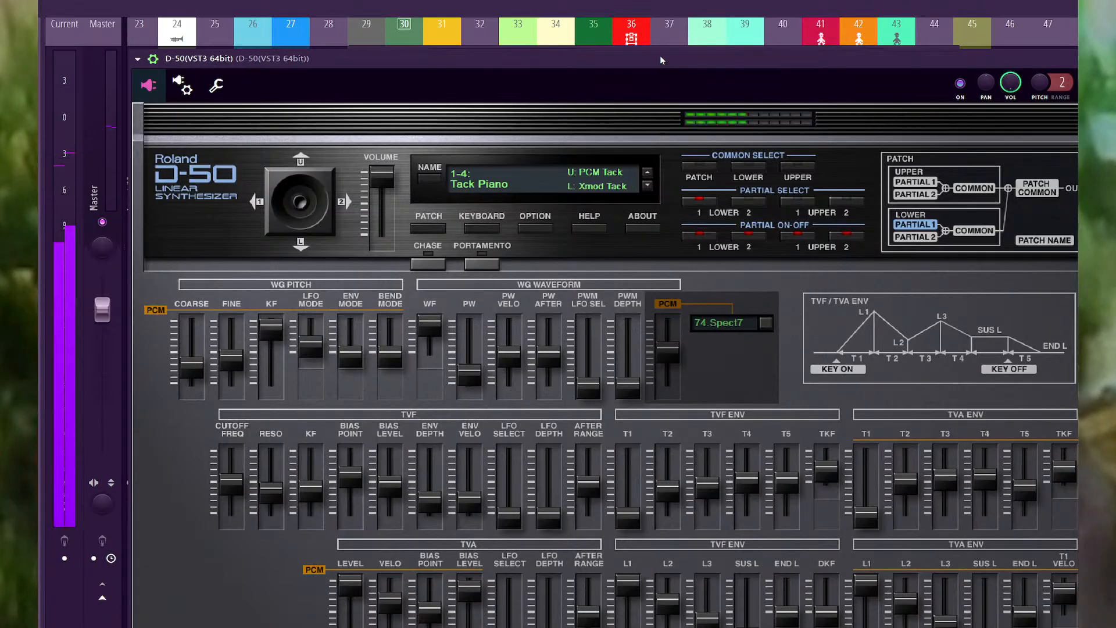
click(648, 186)
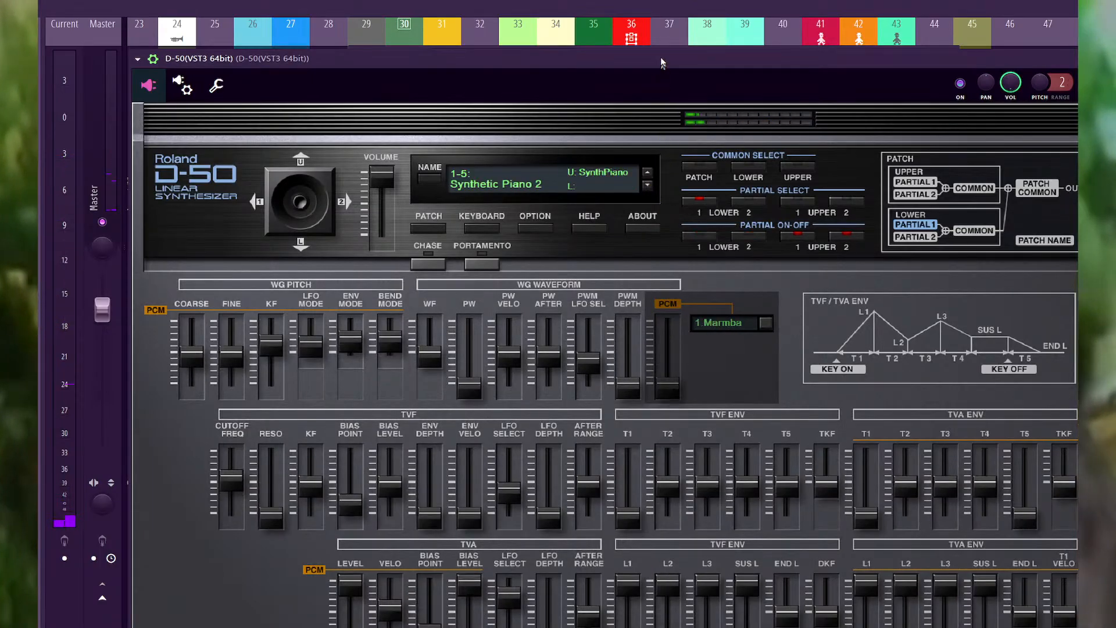
click(648, 186)
click(638, 41)
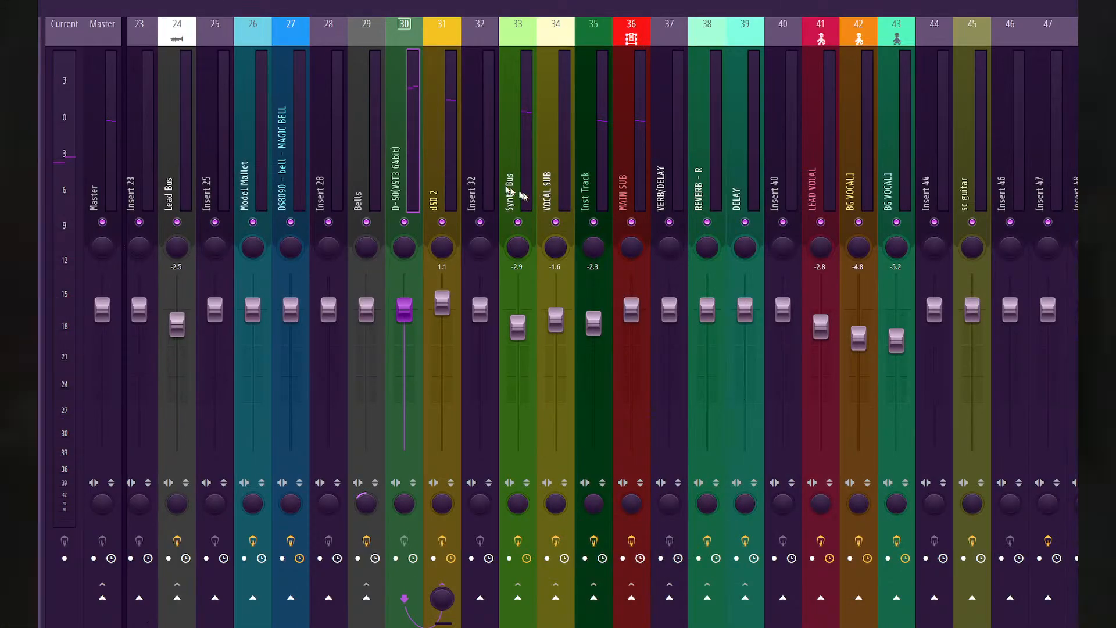
During playback, step the first D-50 forward to patch 2-1 Electric Piano and return to the mixer.
click(446, 183)
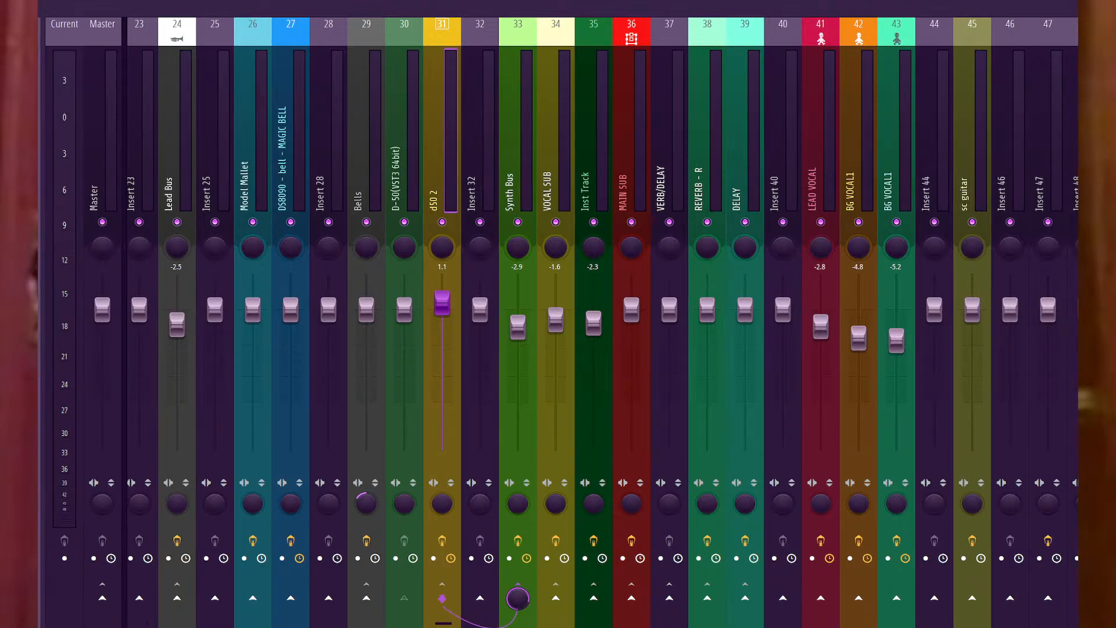
key(space)
key(F6)
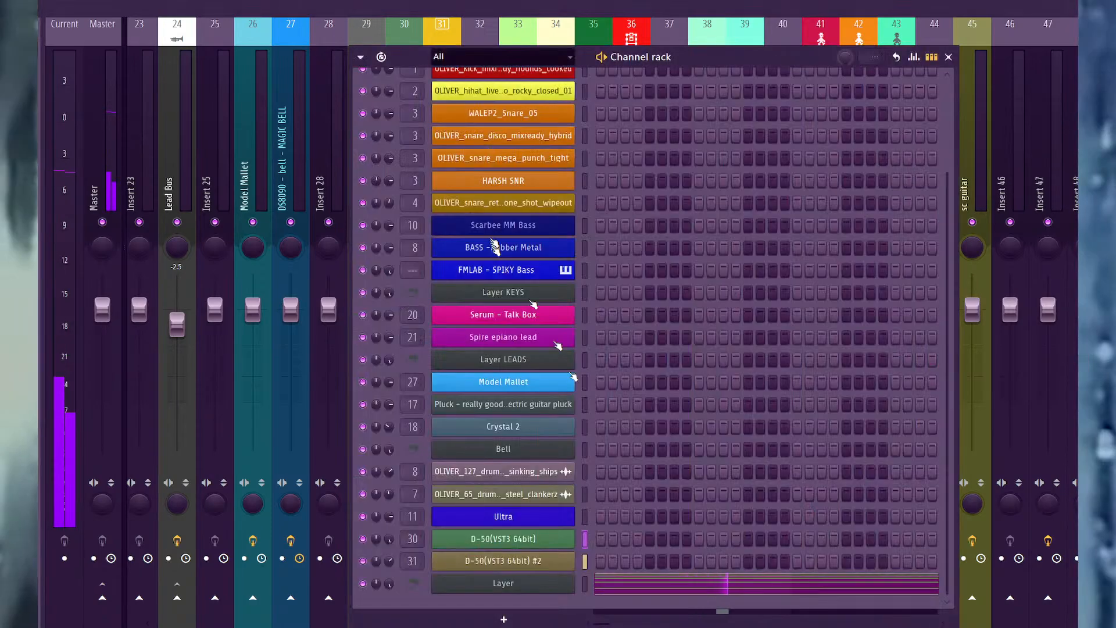
click(523, 538)
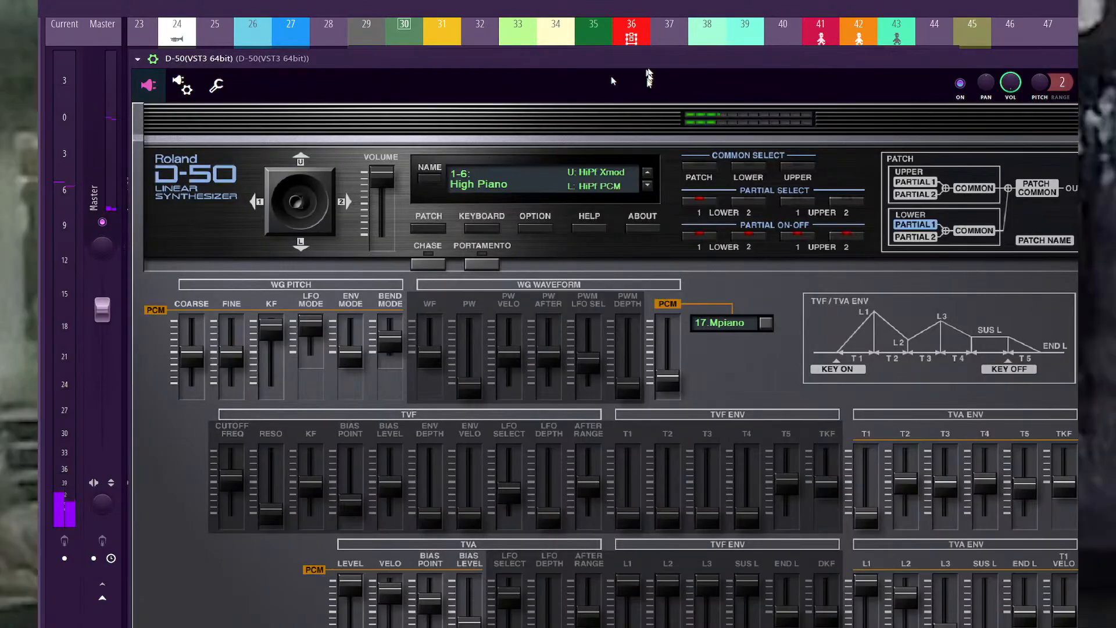
click(646, 185)
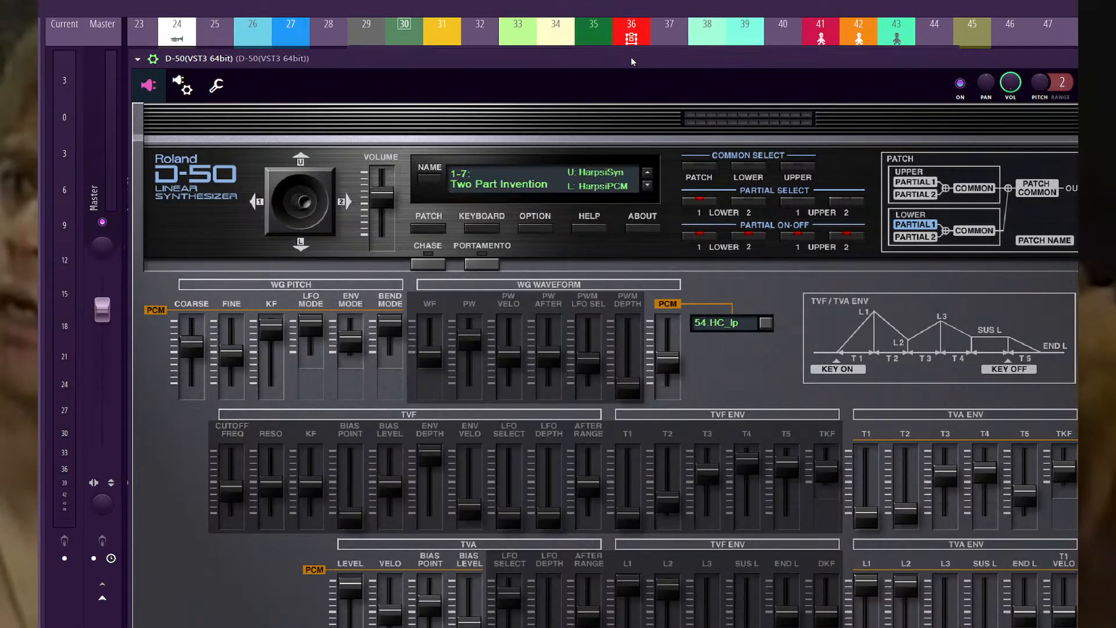
click(646, 184)
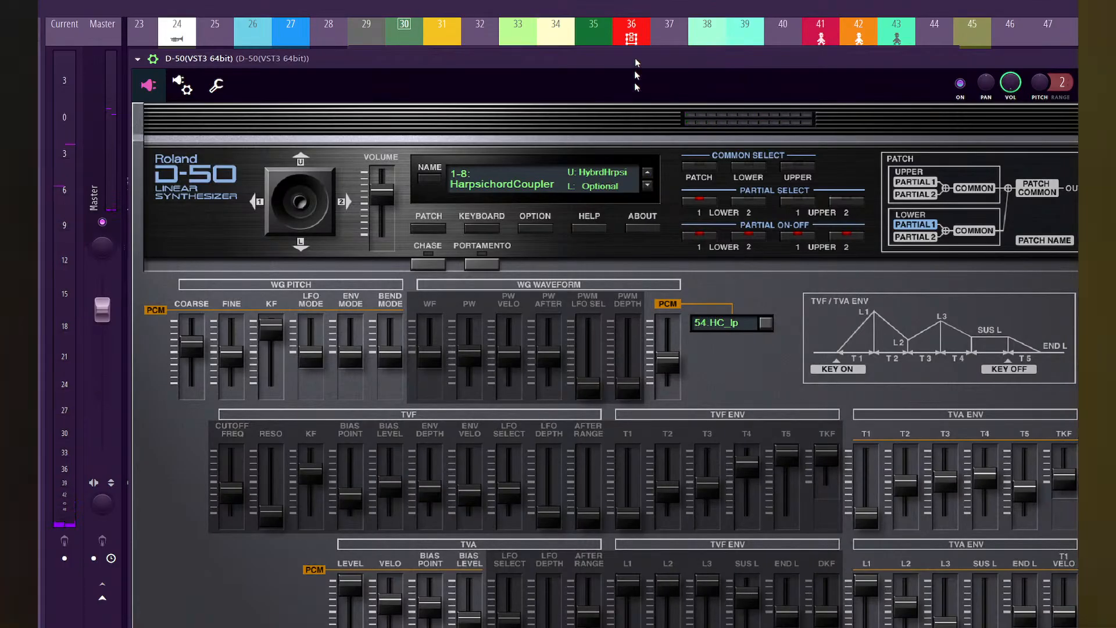
drag(648, 55, 648, 55)
click(646, 185)
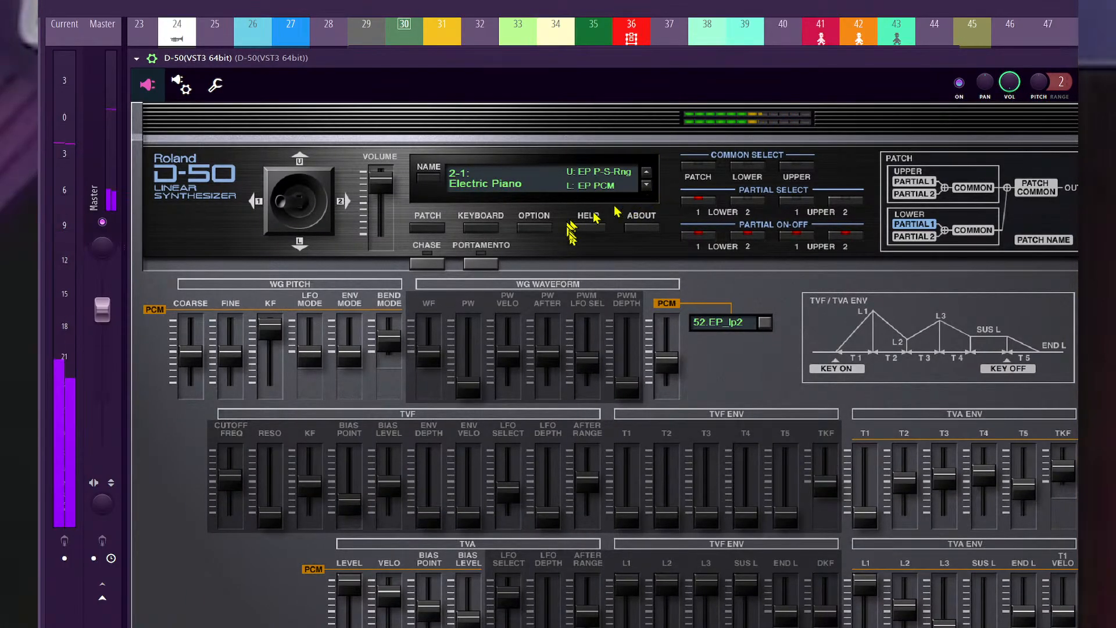
key(F6)
key(F9)
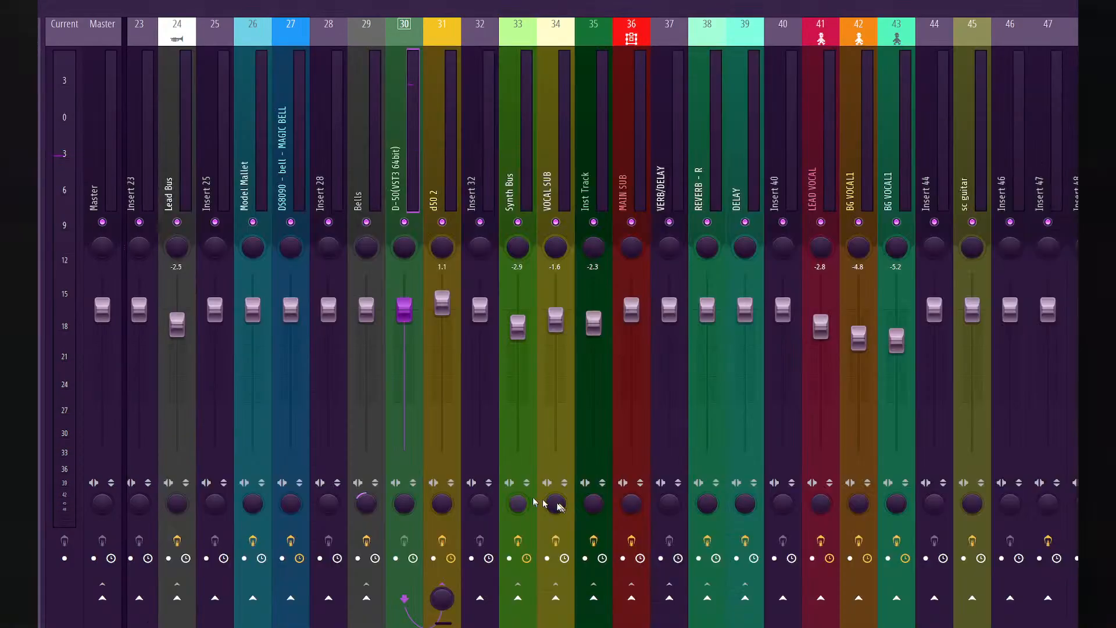
Sweep MMorph's morph slider on the d50 2 track, leave it about three quarters toward B and show the channel rack.
click(448, 177)
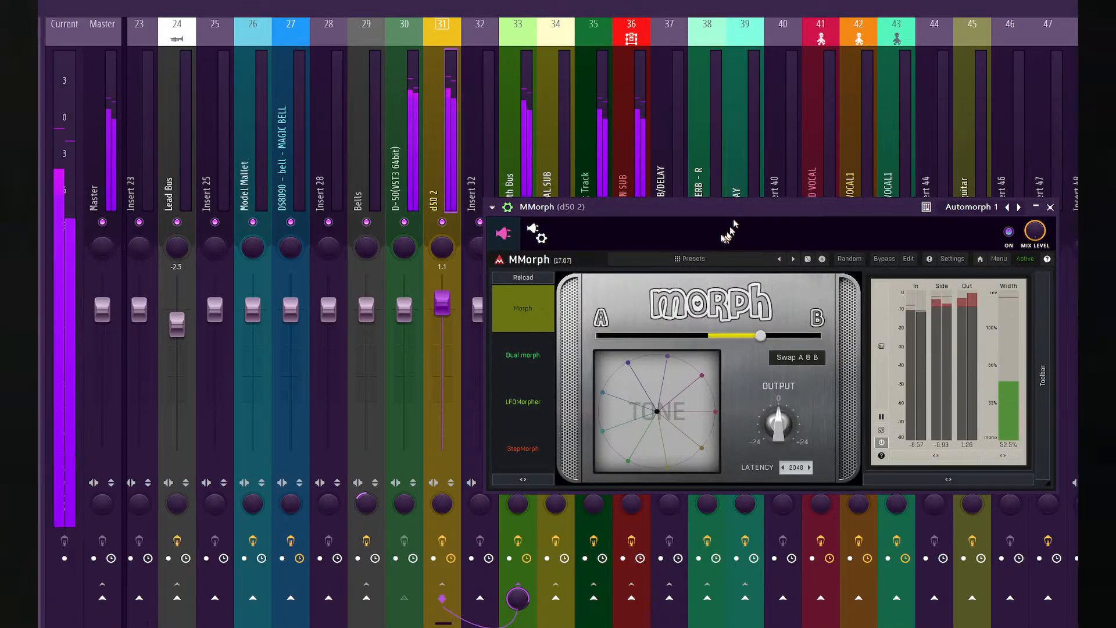
drag(760, 335, 596, 335)
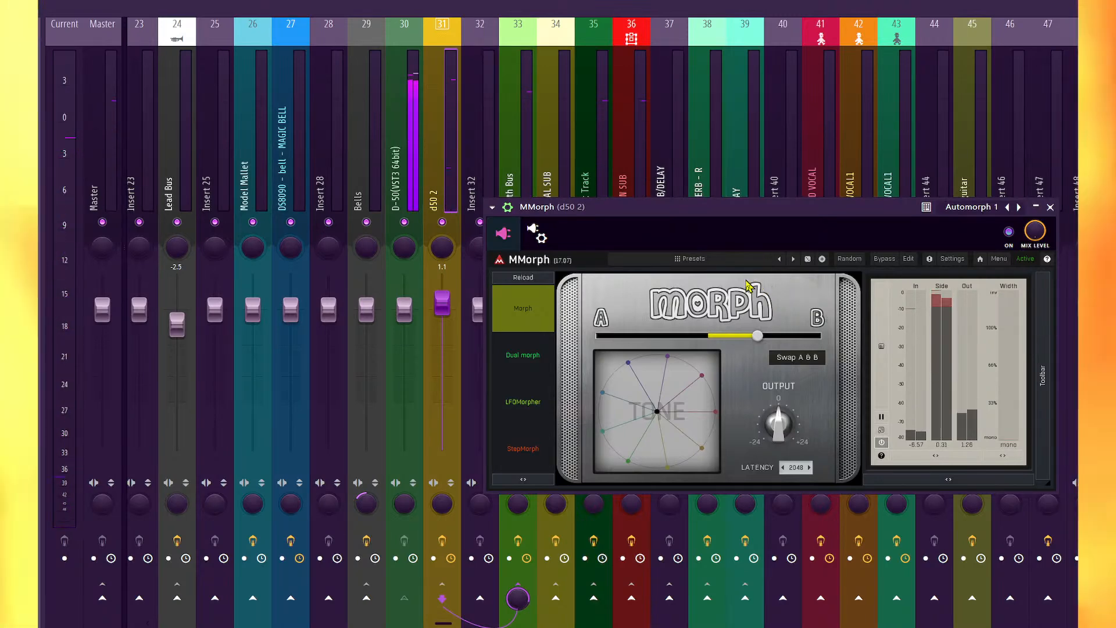
key(F6)
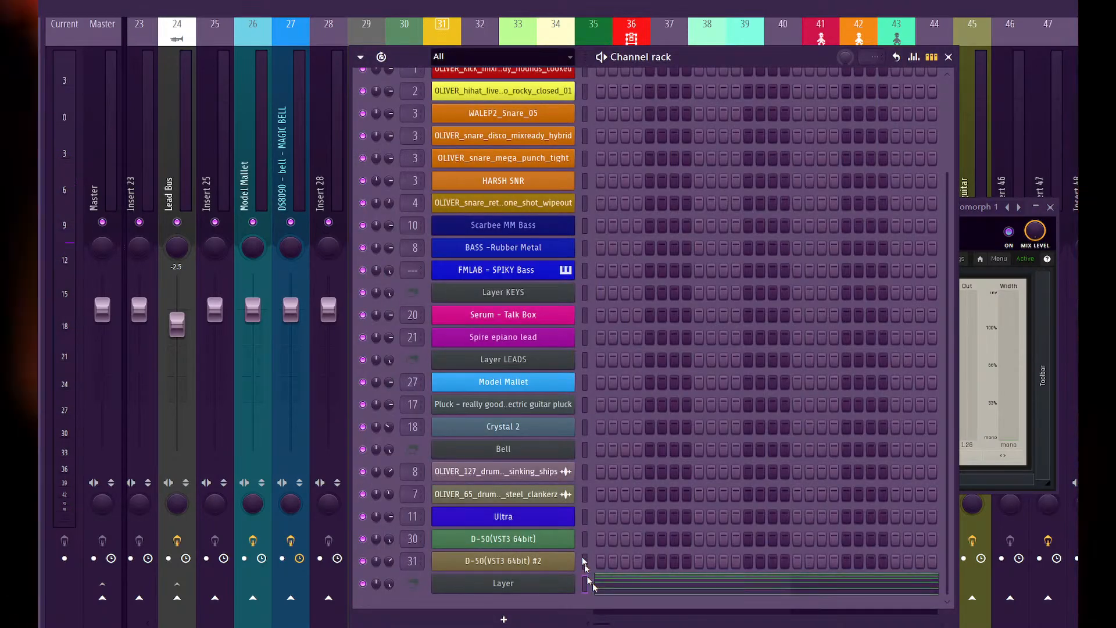
Play the layered D-50 chord and listen to the morph on the d50 2 track.
key(F6)
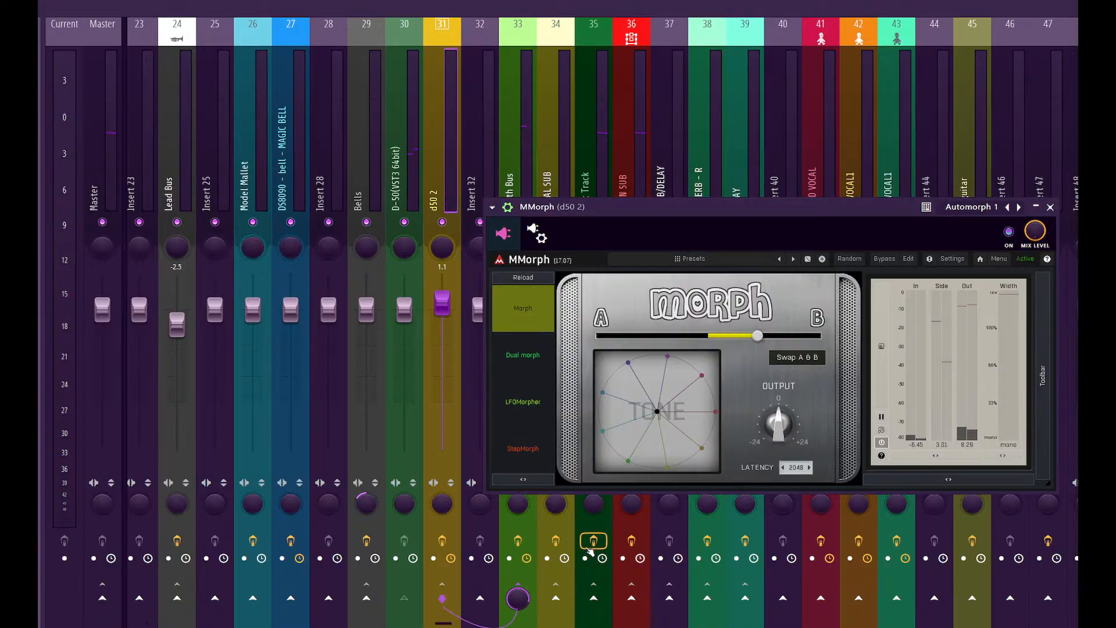
key(space)
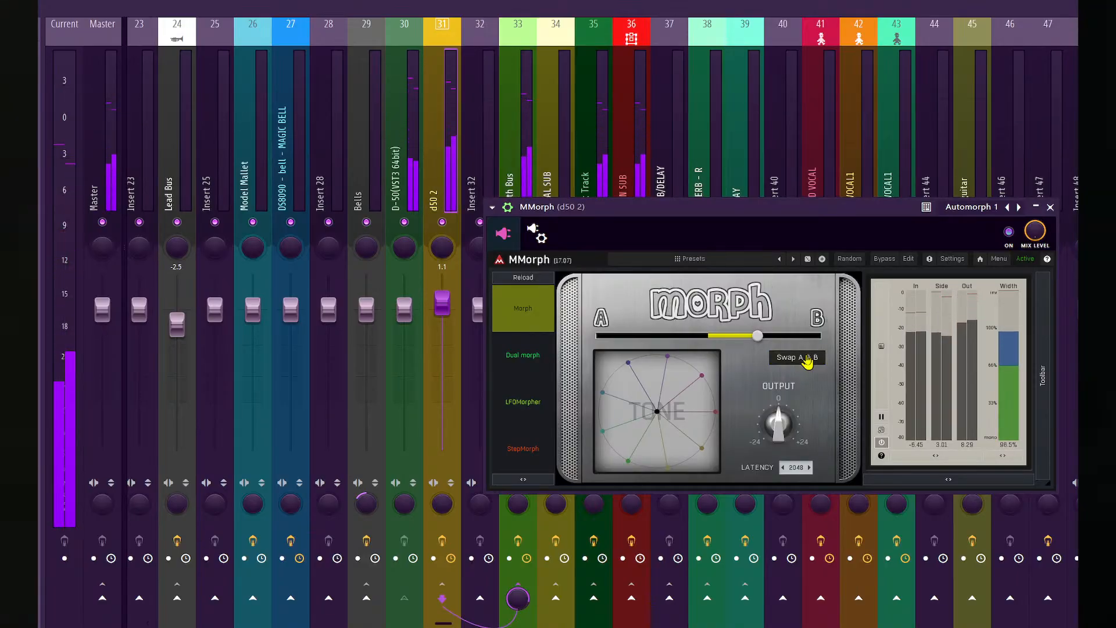
drag(690, 207, 689, 211)
Place Pattern 10 at bar 1 on the empty playlist track beneath Pattern 8 and play the arrangement.
key(F6)
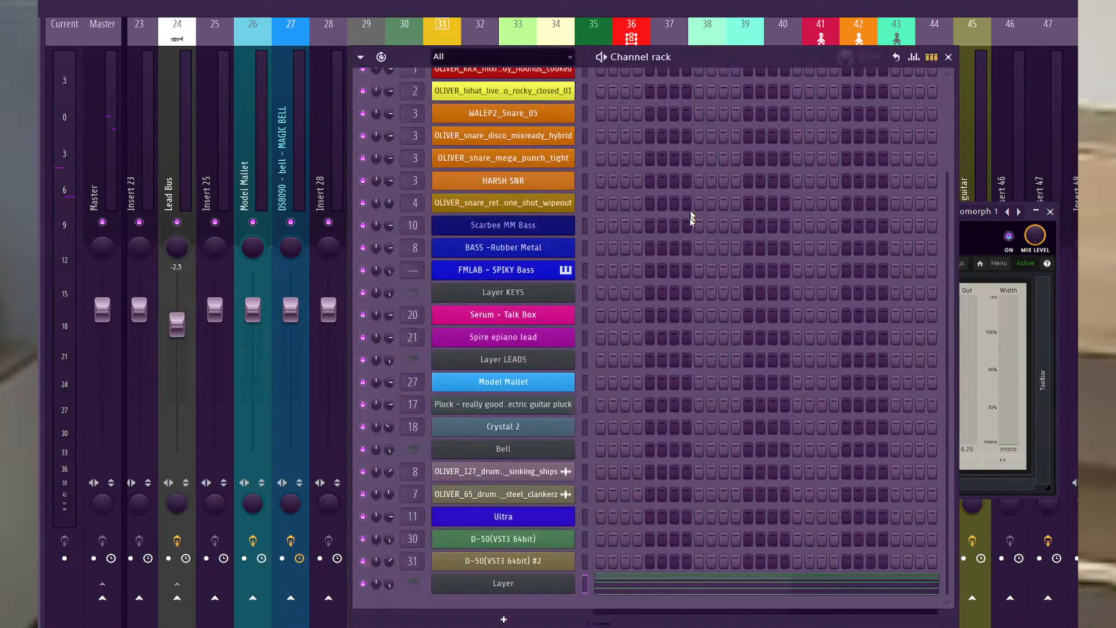
key(F5)
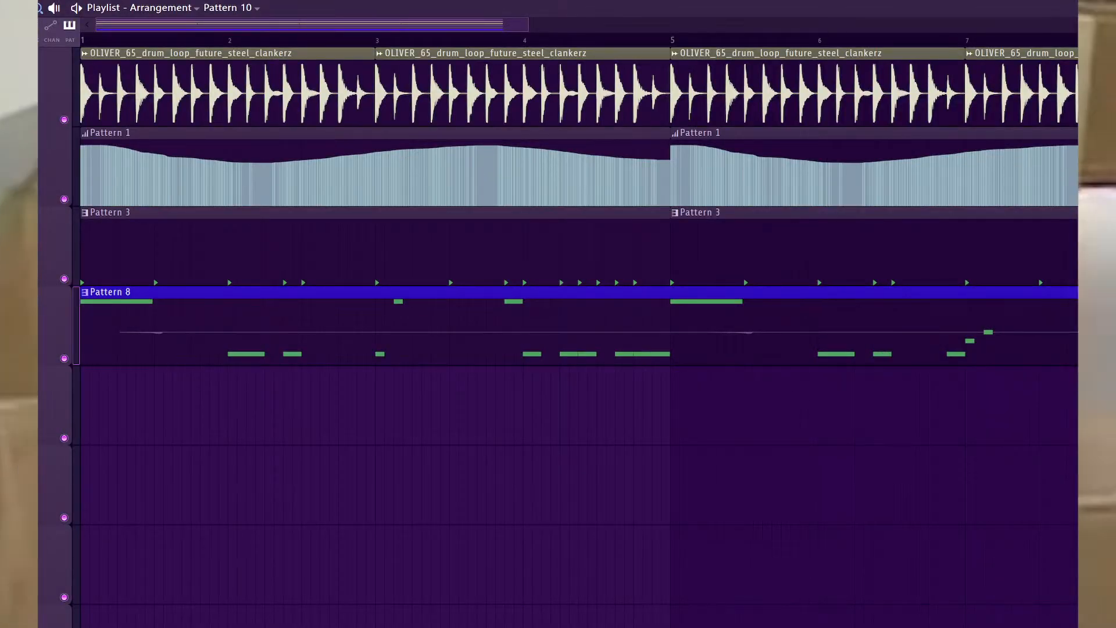
drag(176, 418, 41, 418)
key(space)
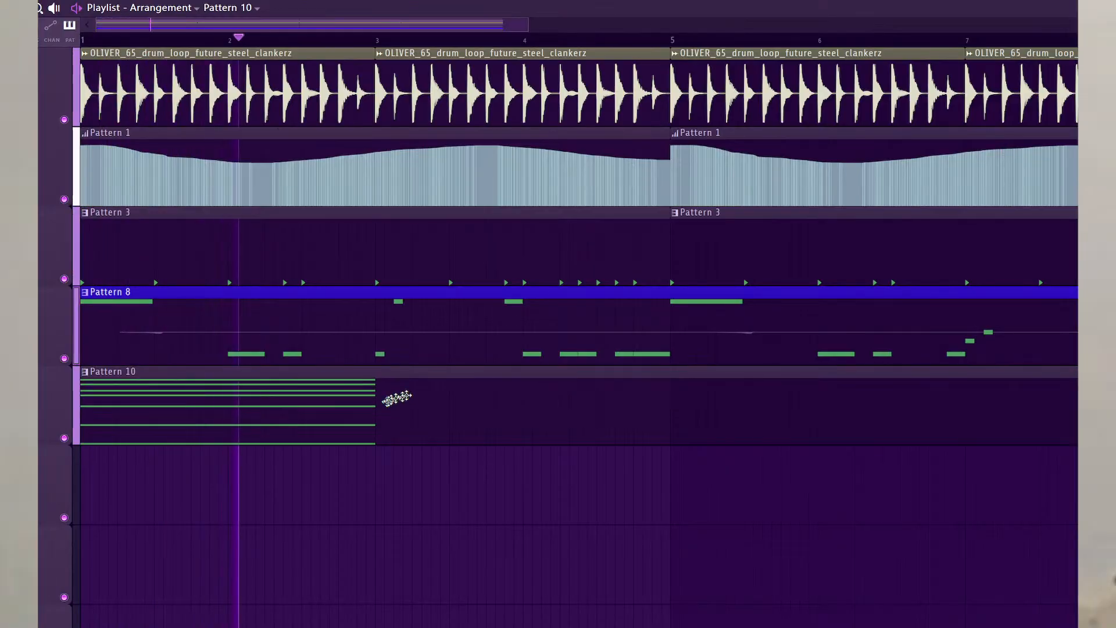
Duplicate the whole seven-note Layer chord to bar 5 in the piano roll and play it from there.
double_click(419, 397)
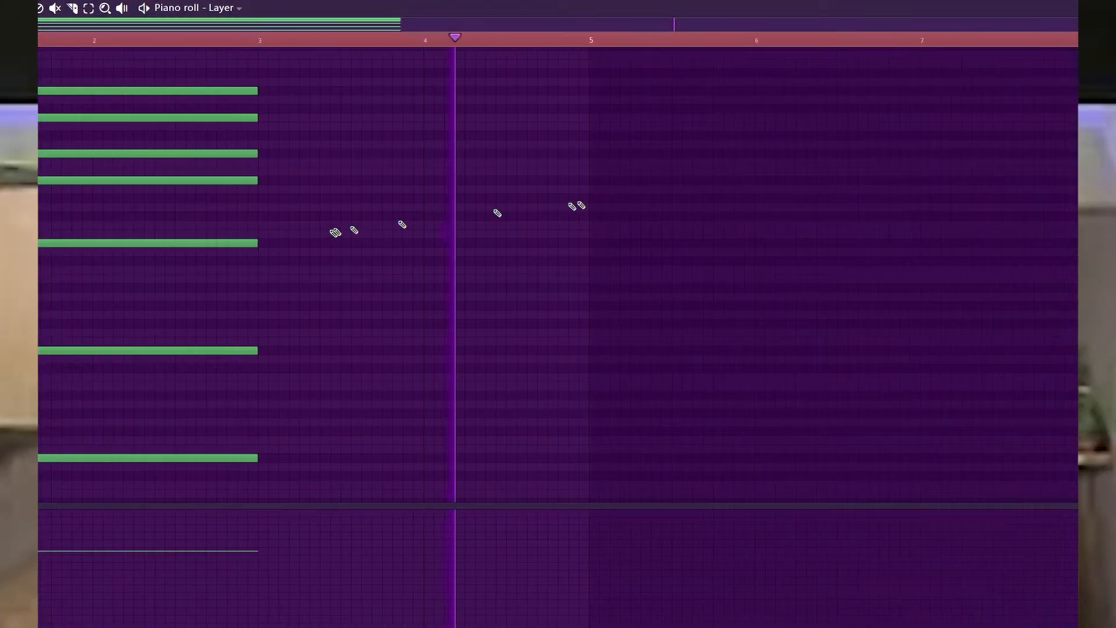
key(ctrl+a)
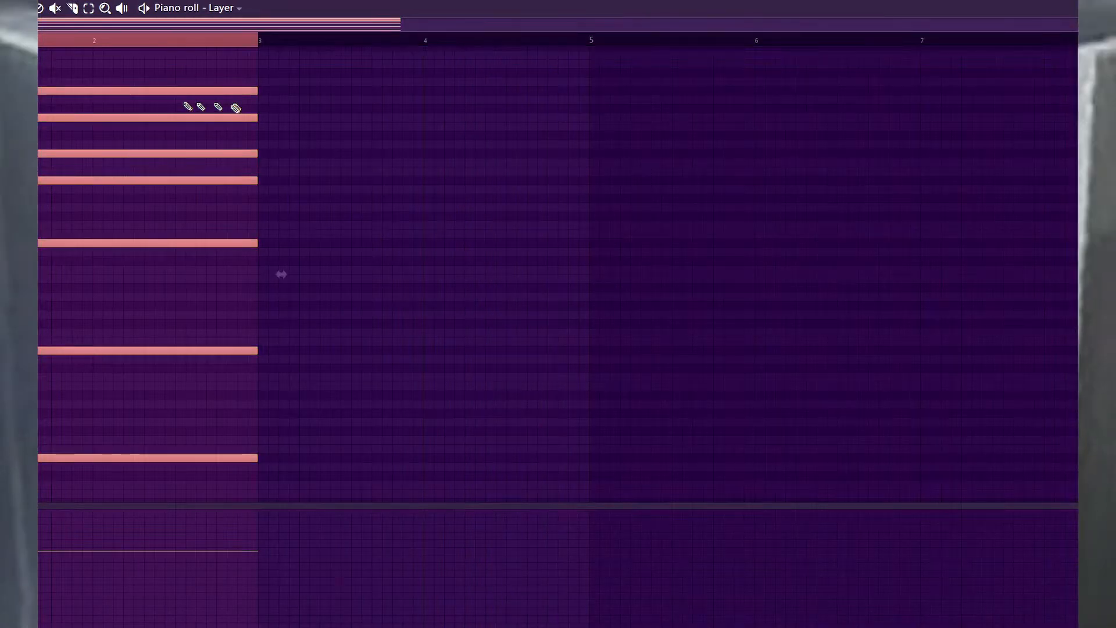
shift+drag(174, 91, 843, 102)
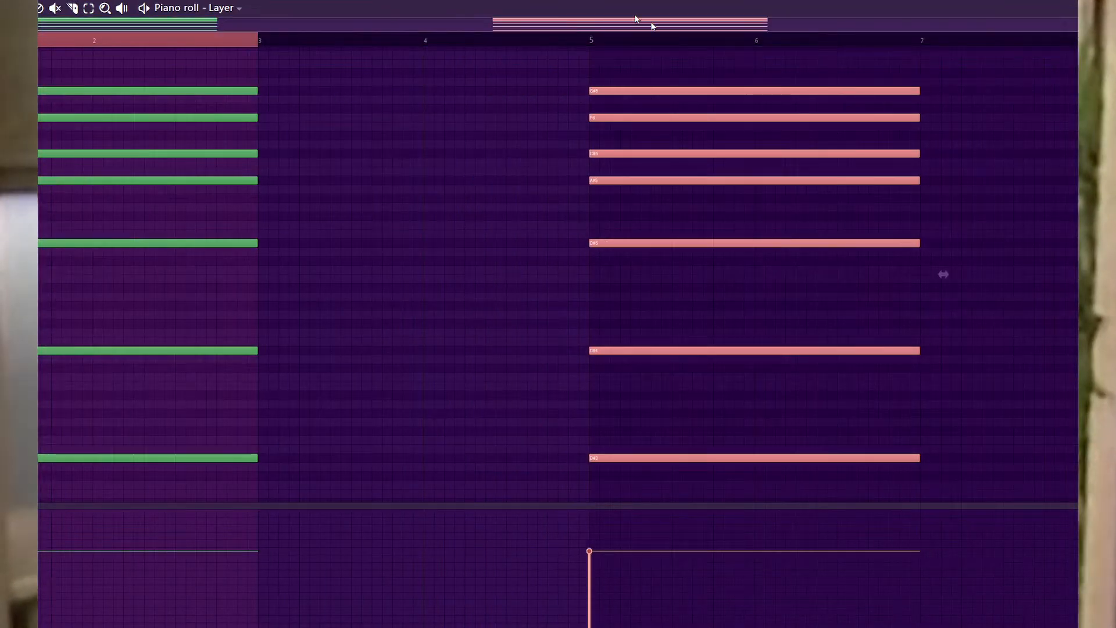
click(595, 36)
click(1109, 125)
right_click(1110, 125)
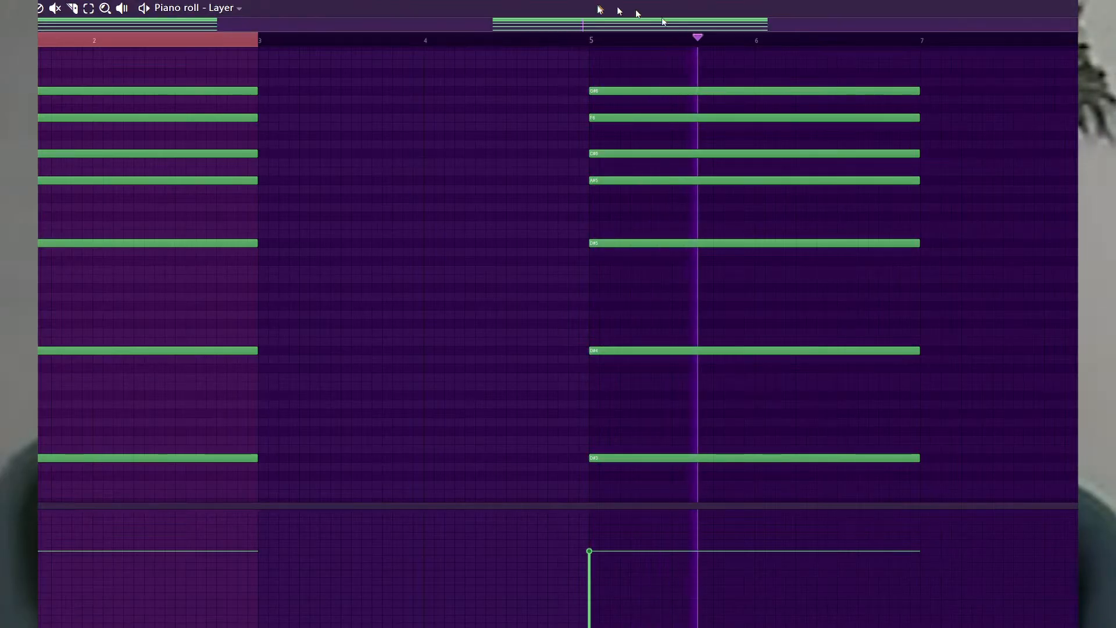
drag(583, 26, 828, 26)
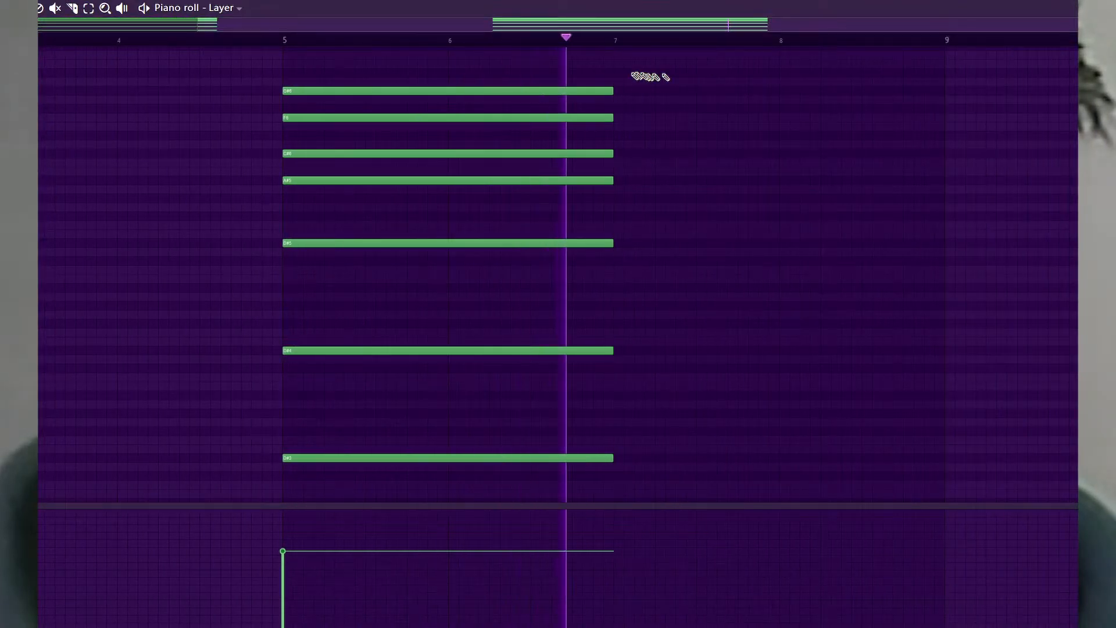
key(space)
Draw a second seven-note chord two bars long at bar 7, with its two lowest notes an octave apart, and play it.
click(617, 100)
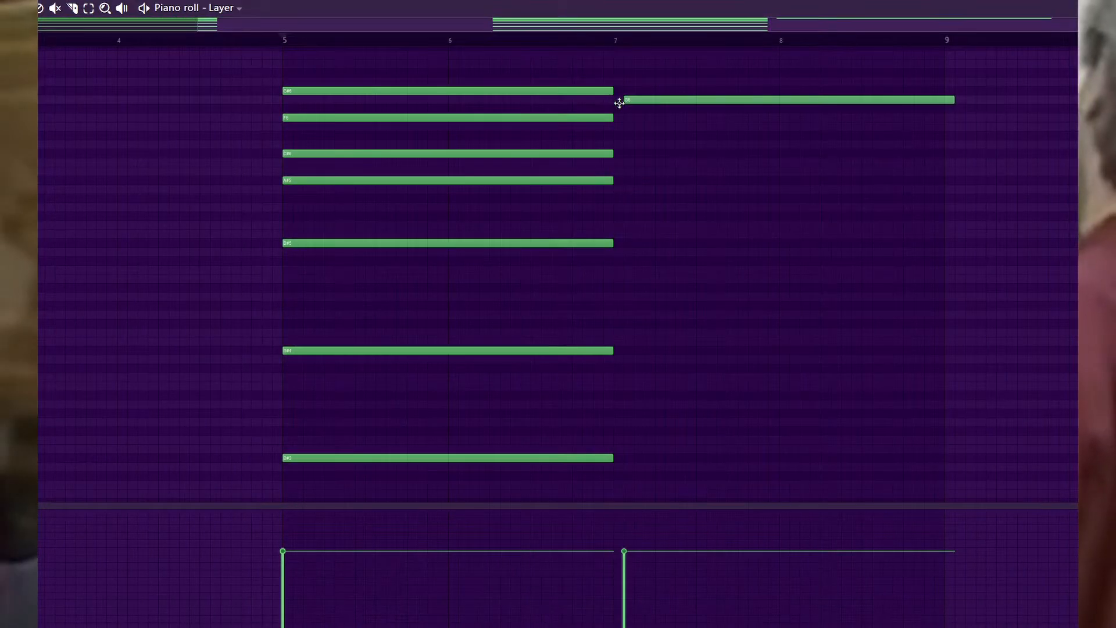
drag(615, 100, 615, 109)
click(616, 135)
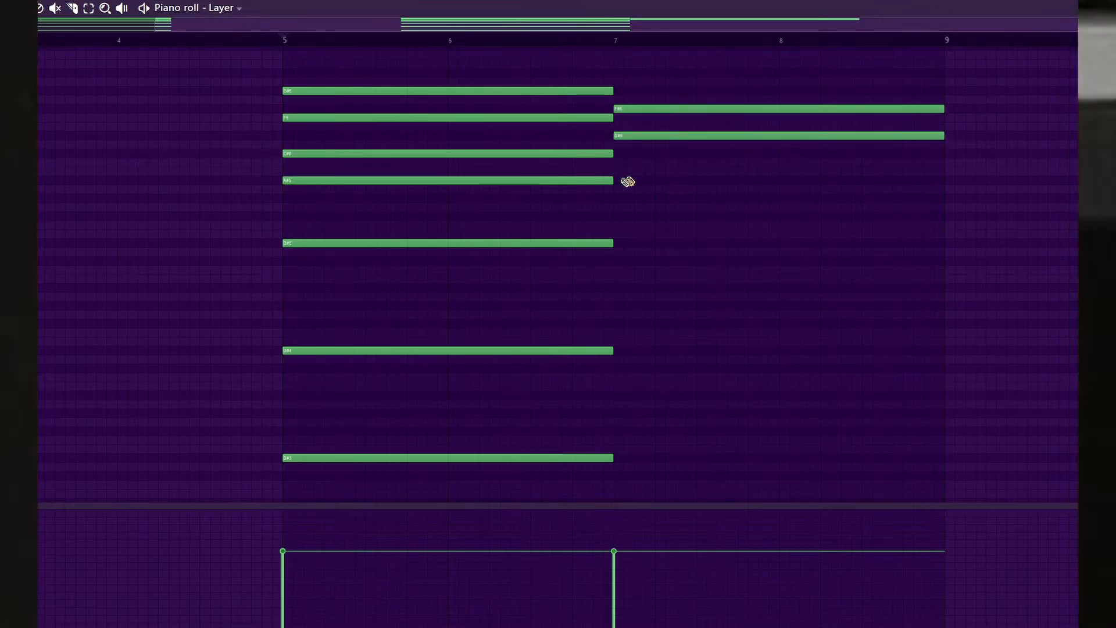
click(618, 162)
drag(618, 165, 619, 174)
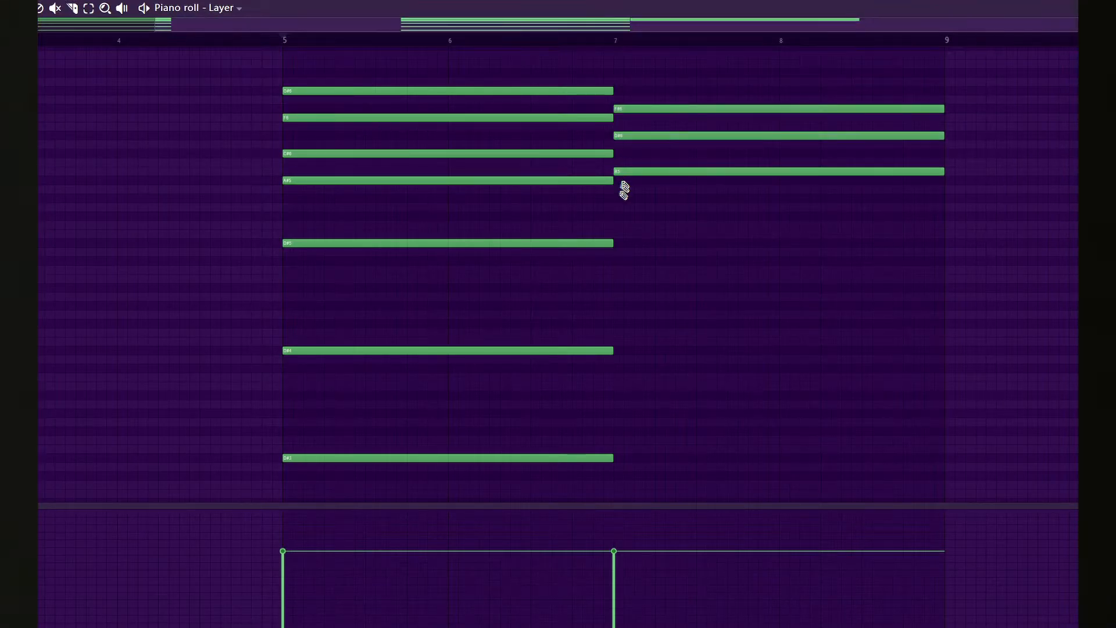
drag(618, 213, 618, 222)
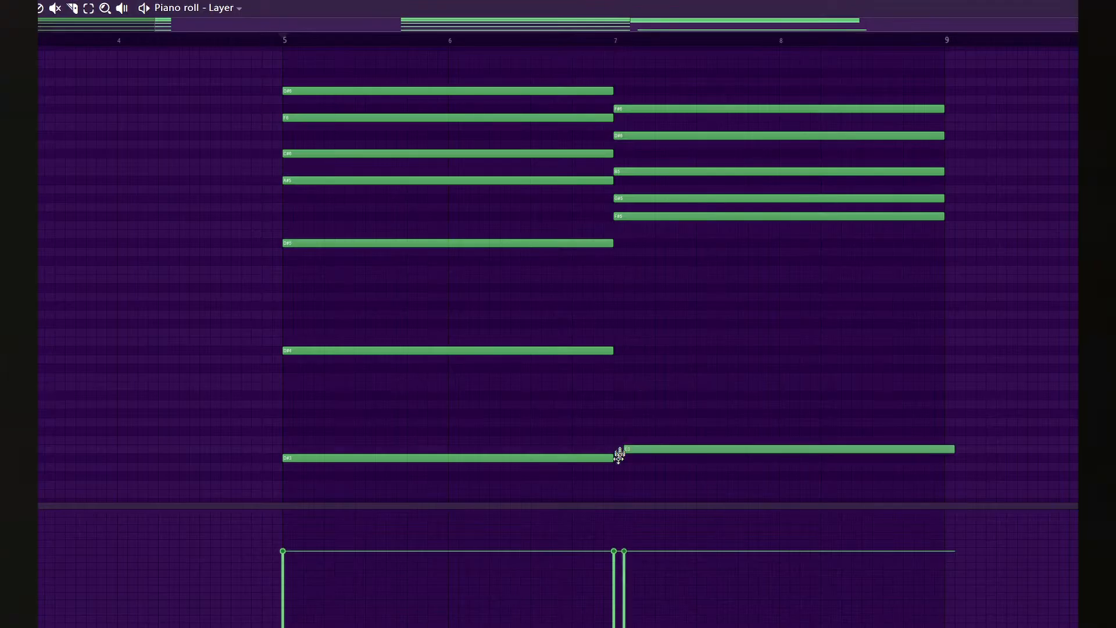
drag(619, 455, 610, 414)
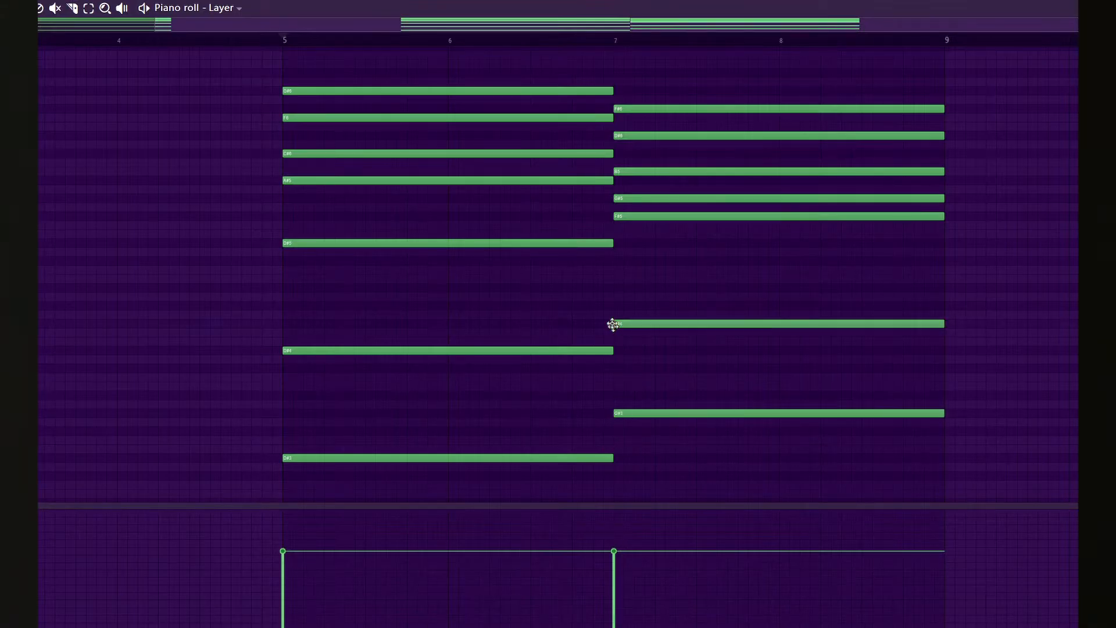
drag(613, 325, 615, 305)
click(616, 39)
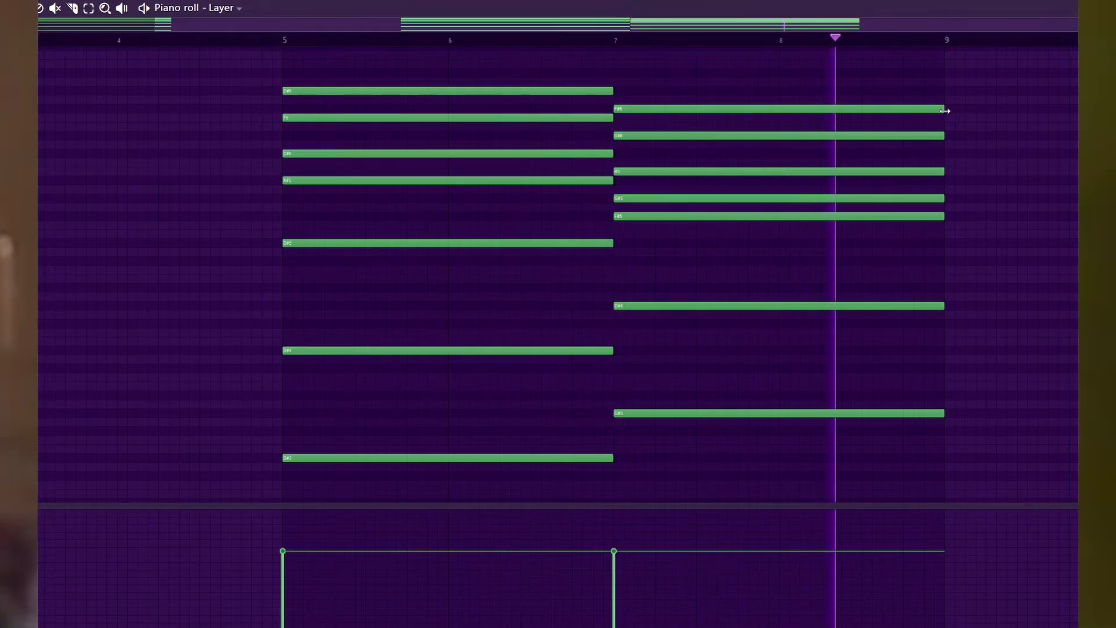
key(space)
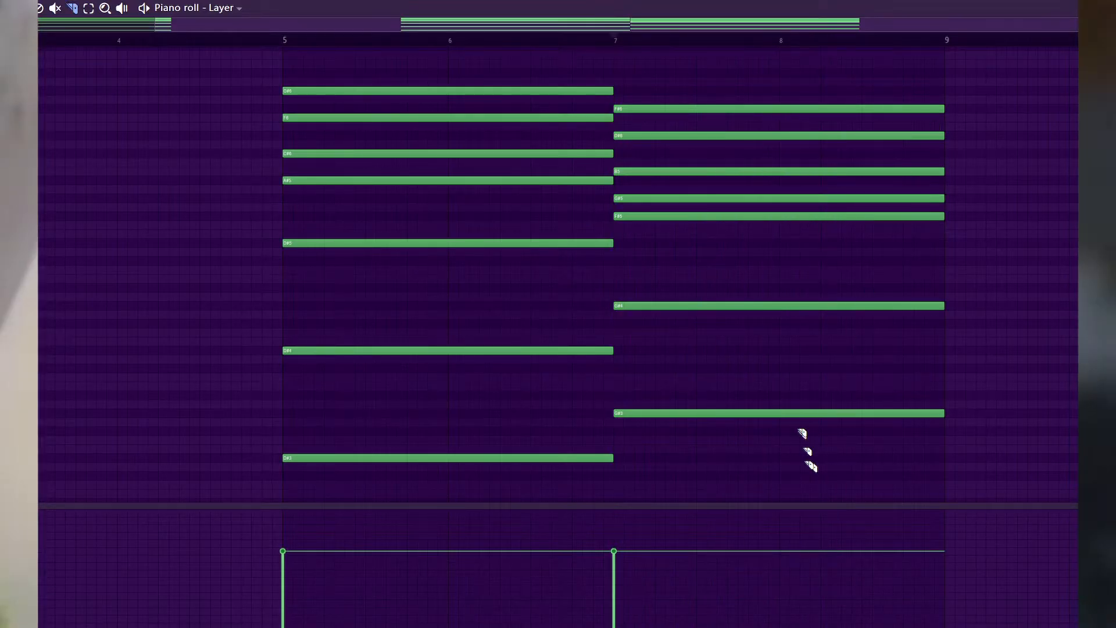
Slice the bar 7 chord's notes at bar 8 and delete the top note from the chords at bars 1 and 5.
key(c)
drag(785, 98, 779, 99)
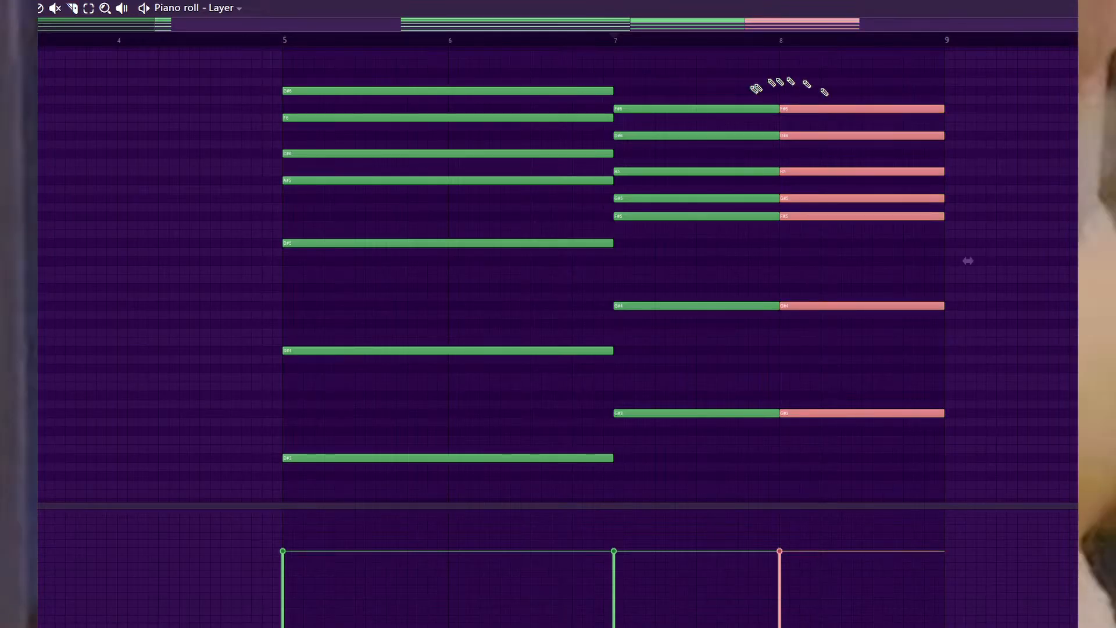
drag(856, 96, 864, 276)
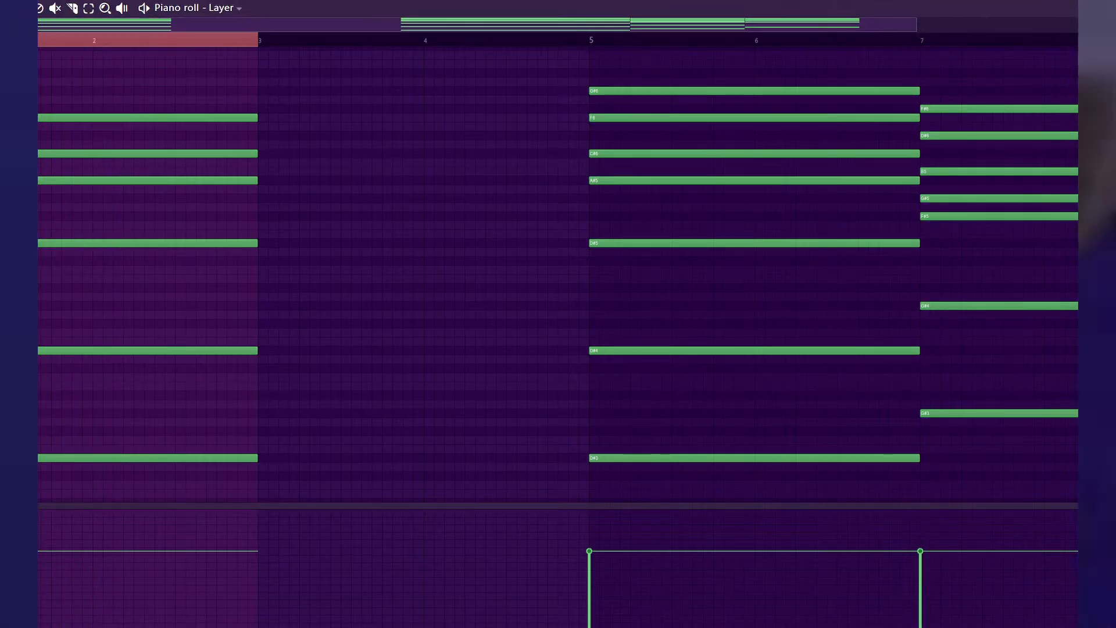
right_click(631, 91)
Add Korvpressor to the d50 2 mixer track with the Leveler preset and slightly adjust its makeup gain.
key(F9)
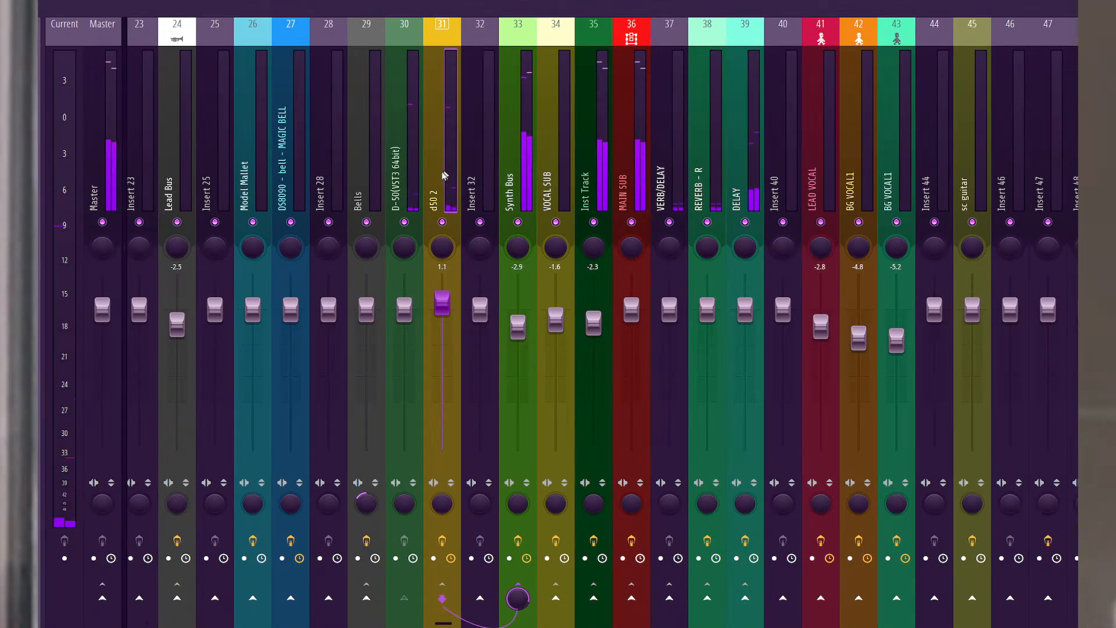
click(42, 71)
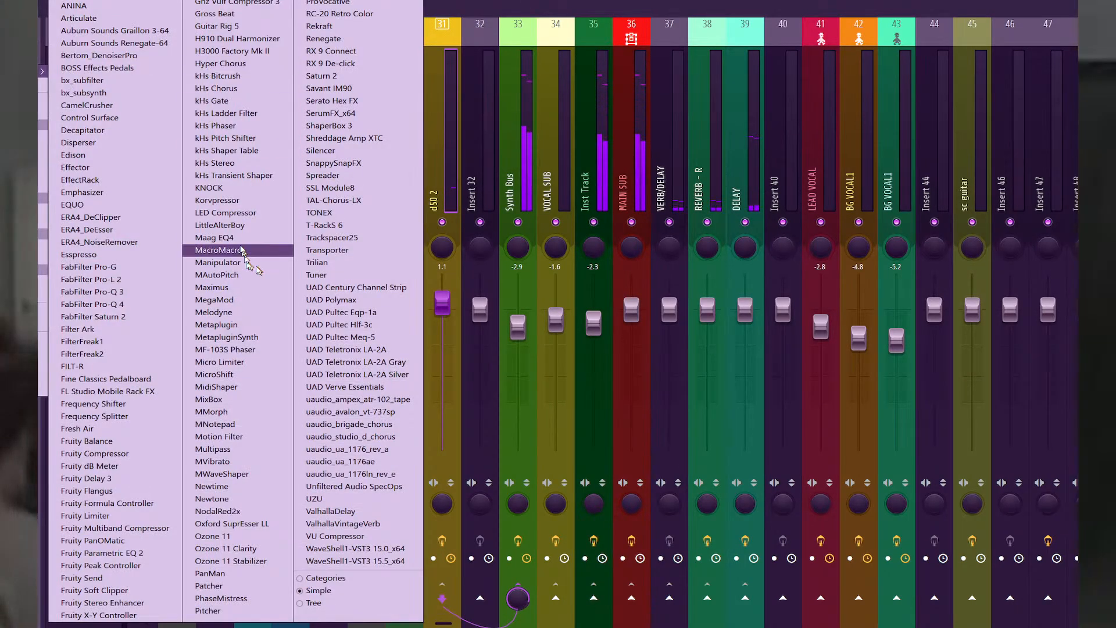
click(238, 200)
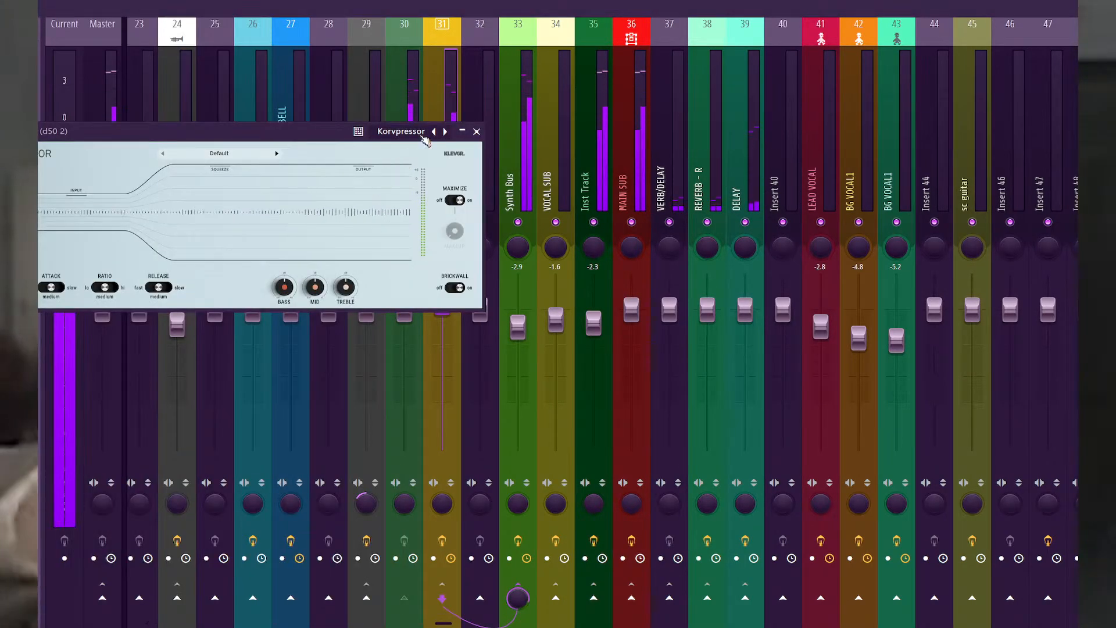
right_click(416, 133)
click(441, 174)
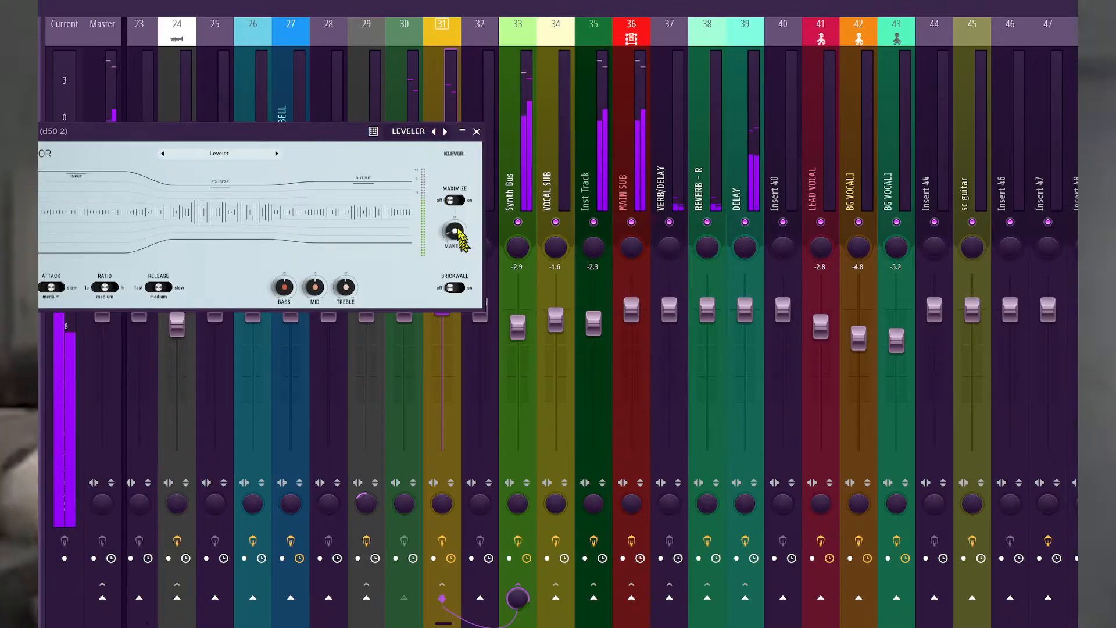
drag(459, 231, 456, 227)
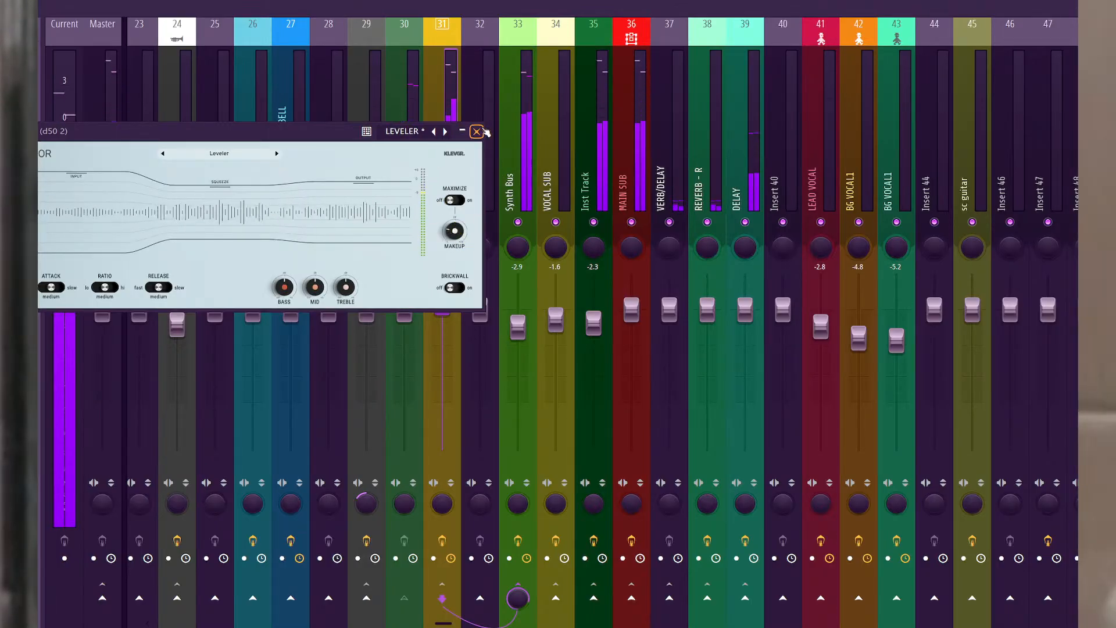
click(477, 132)
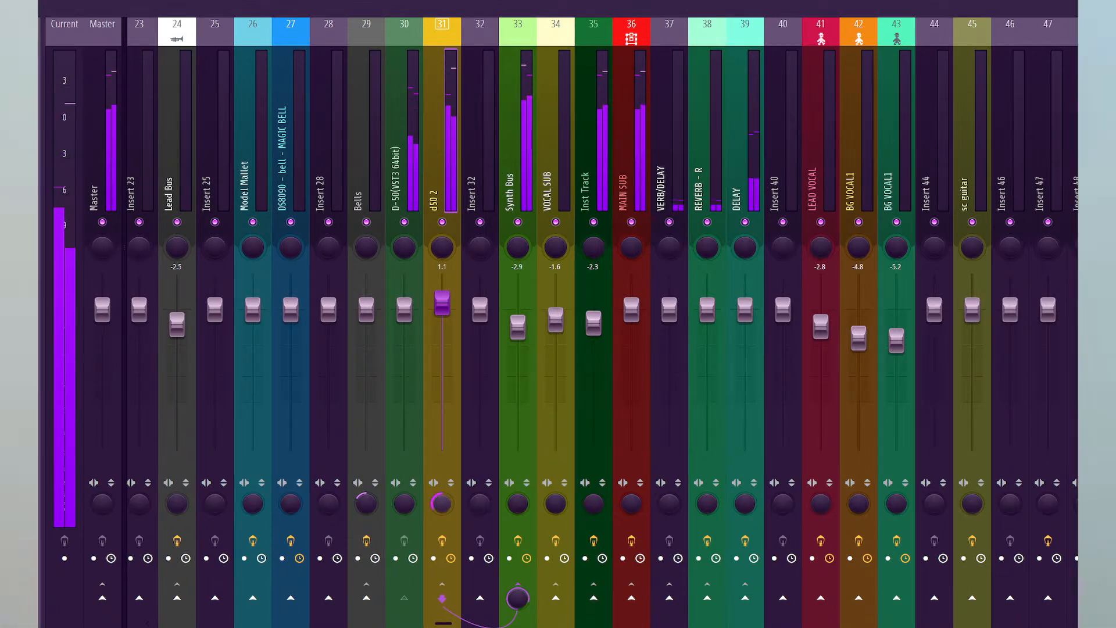
Solo the d50 2 track, unmute the first D-50's track alongside it, and play the arrangement from bar 1.
click(442, 180)
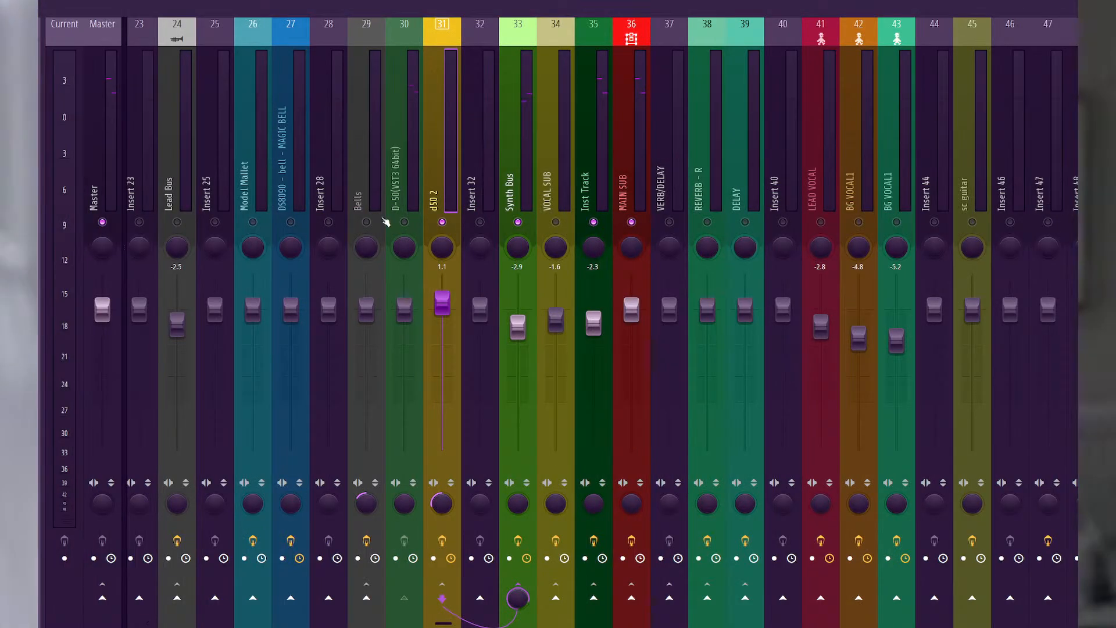
click(404, 222)
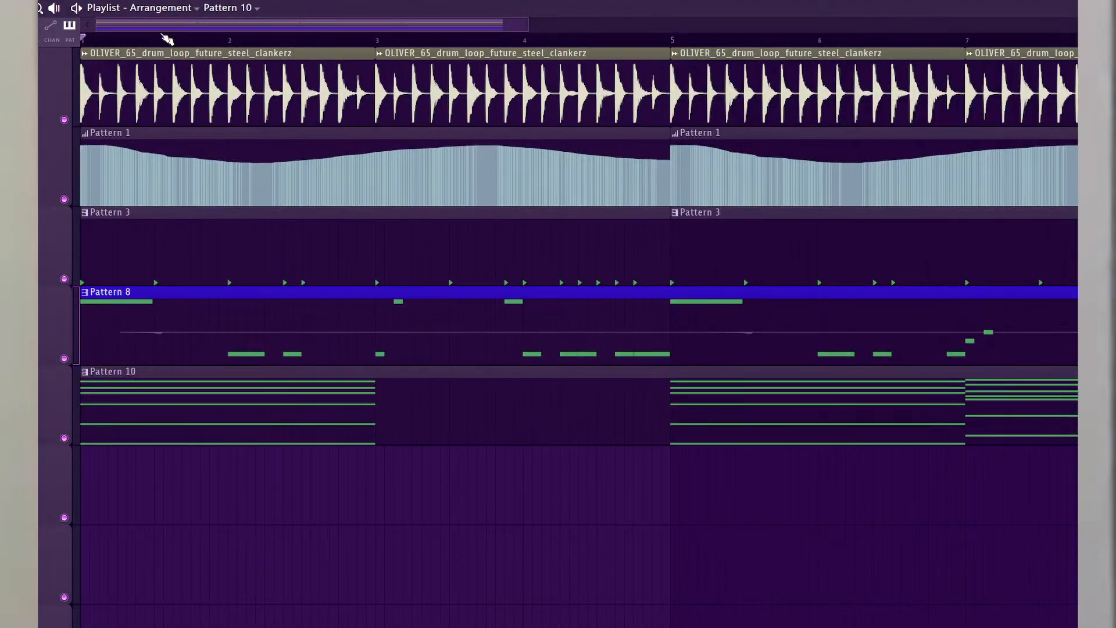
key(space)
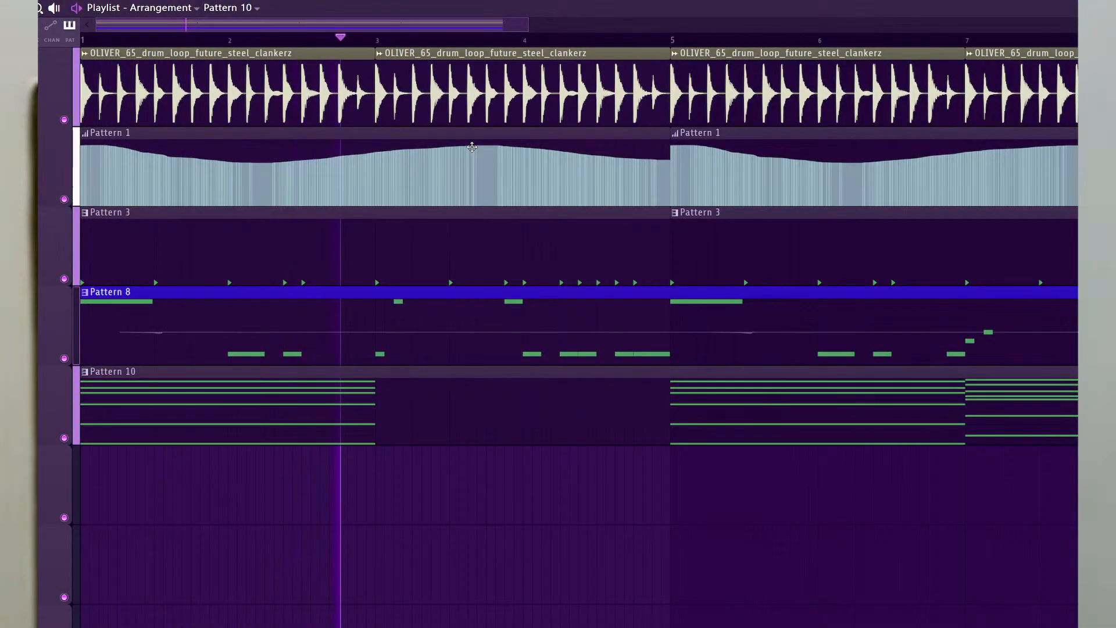
key(space)
Show MMorph's detailed edit view on the d50 2 track, then reposition and enlarge its window.
key(F9)
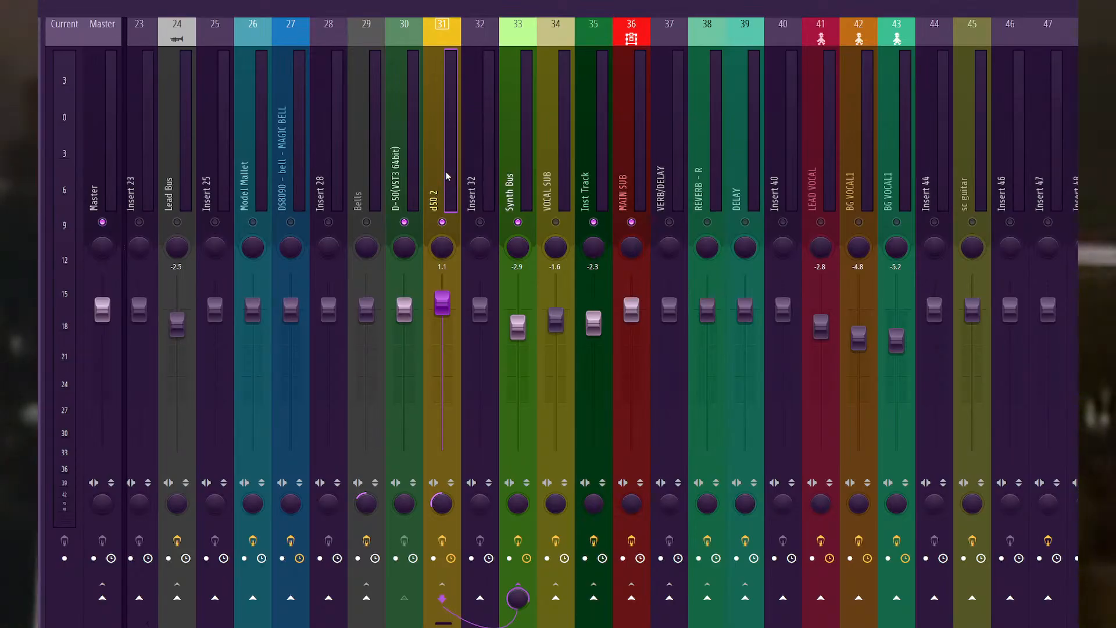
key(F6)
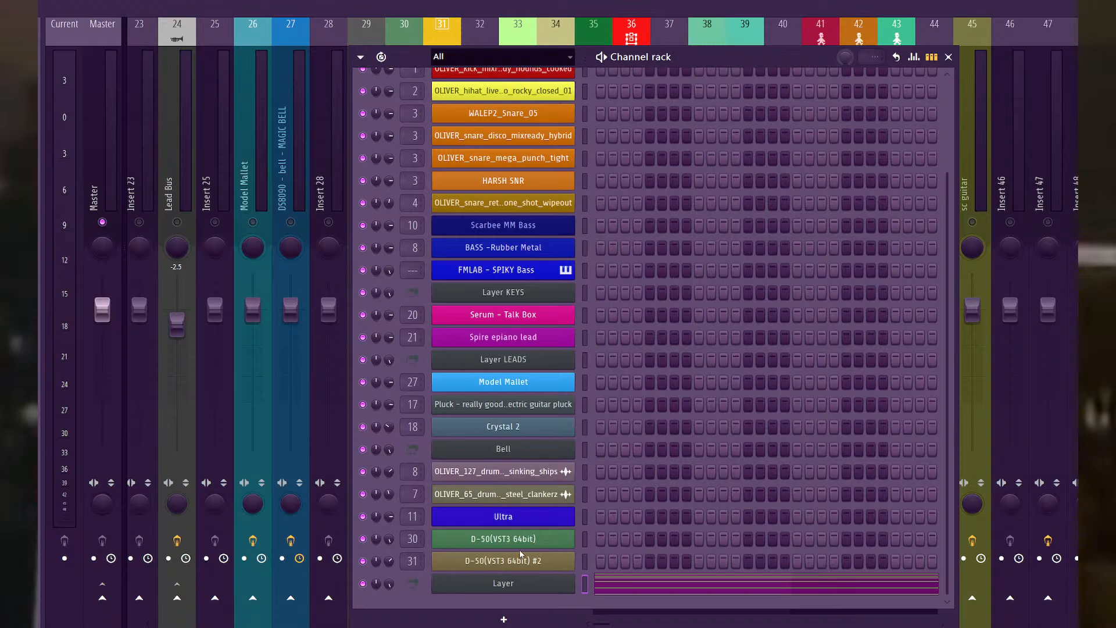
key(F6)
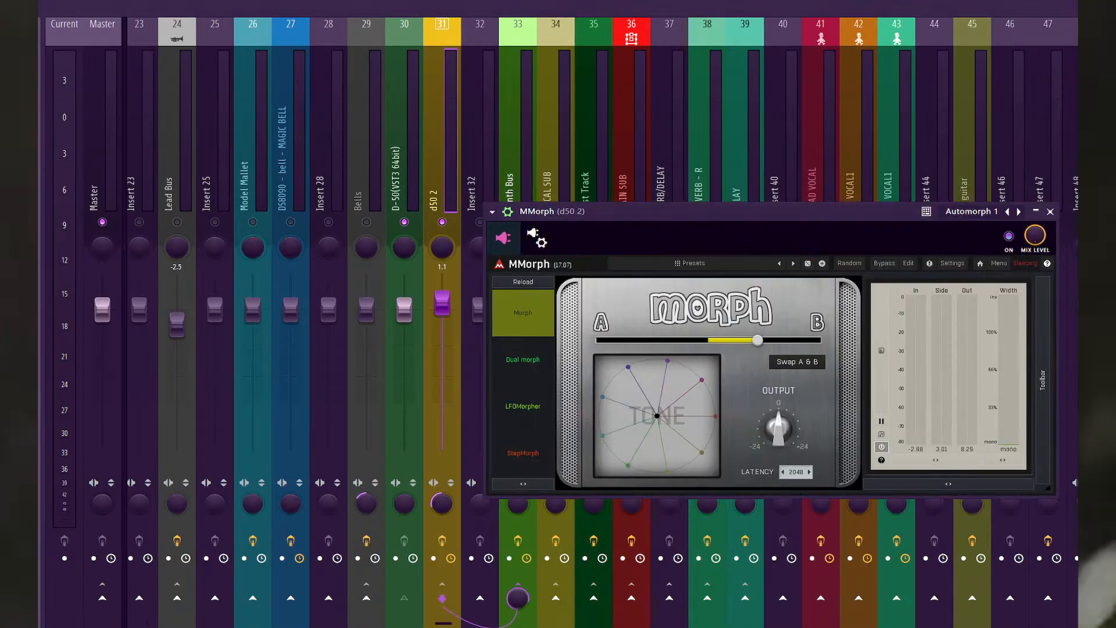
click(908, 262)
drag(874, 215, 595, 100)
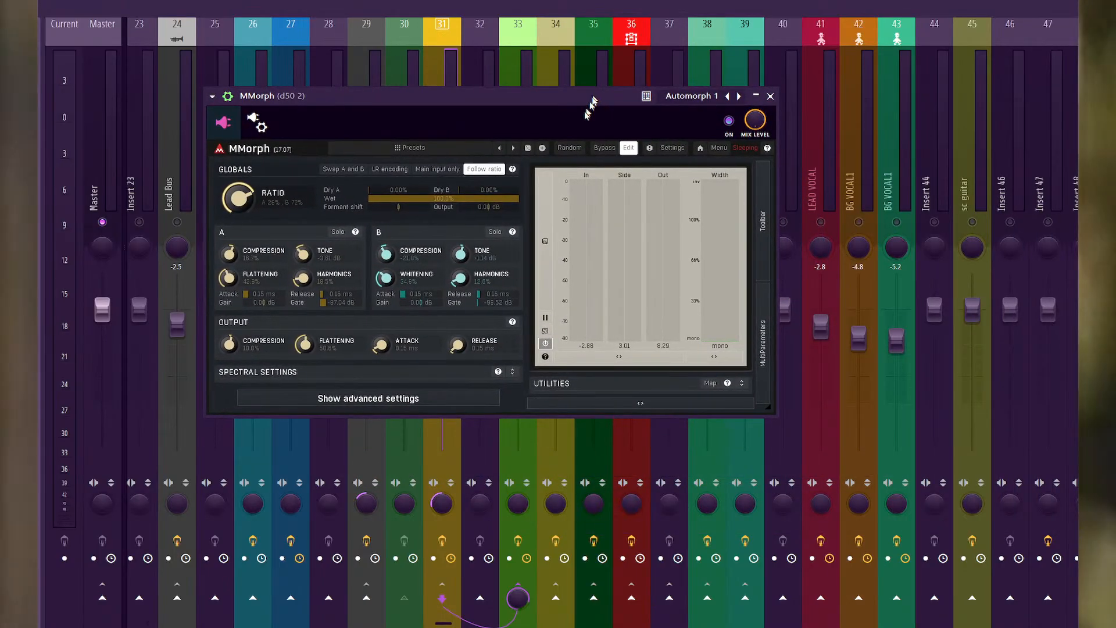
drag(768, 405, 871, 490)
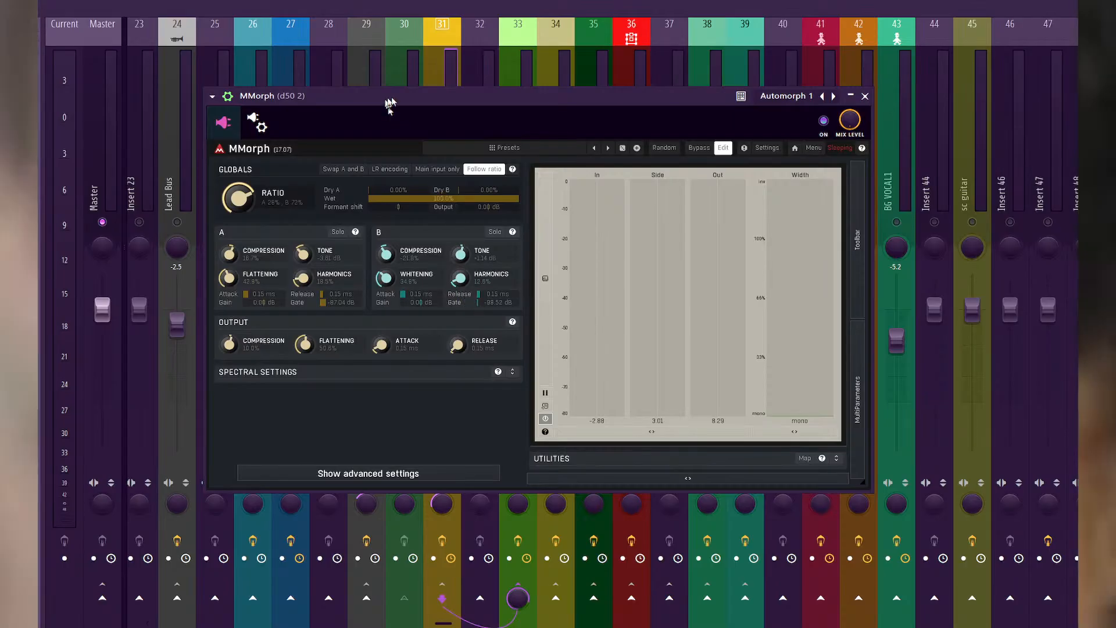
During playback, set MMorph's B release to 0.000 ms and B gate to -100.00 dB.
key(space)
drag(491, 294, 451, 295)
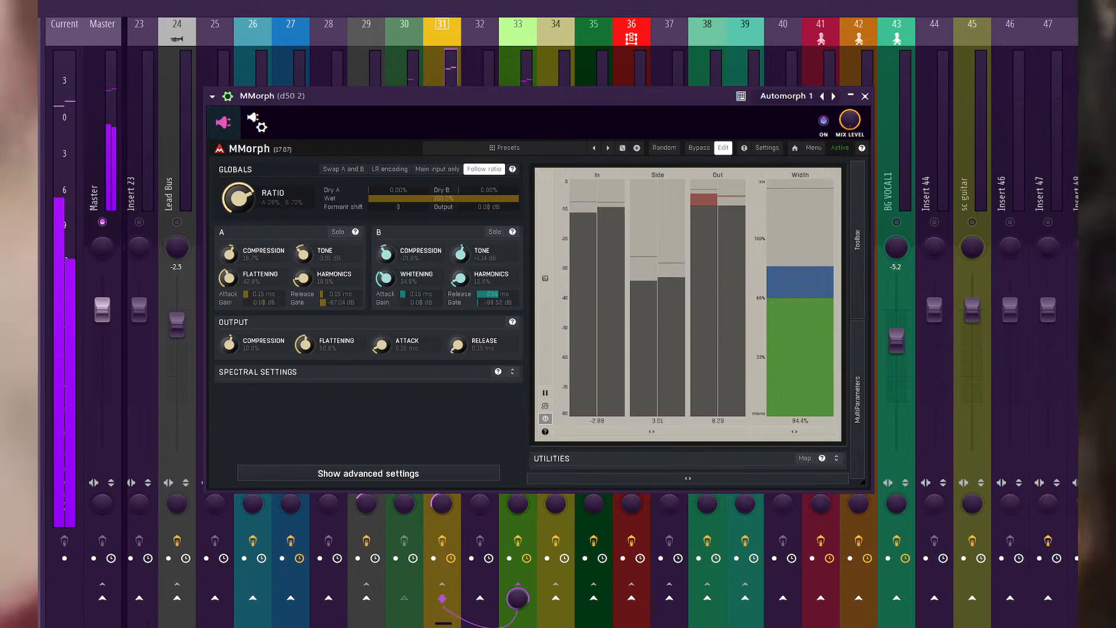
key(space)
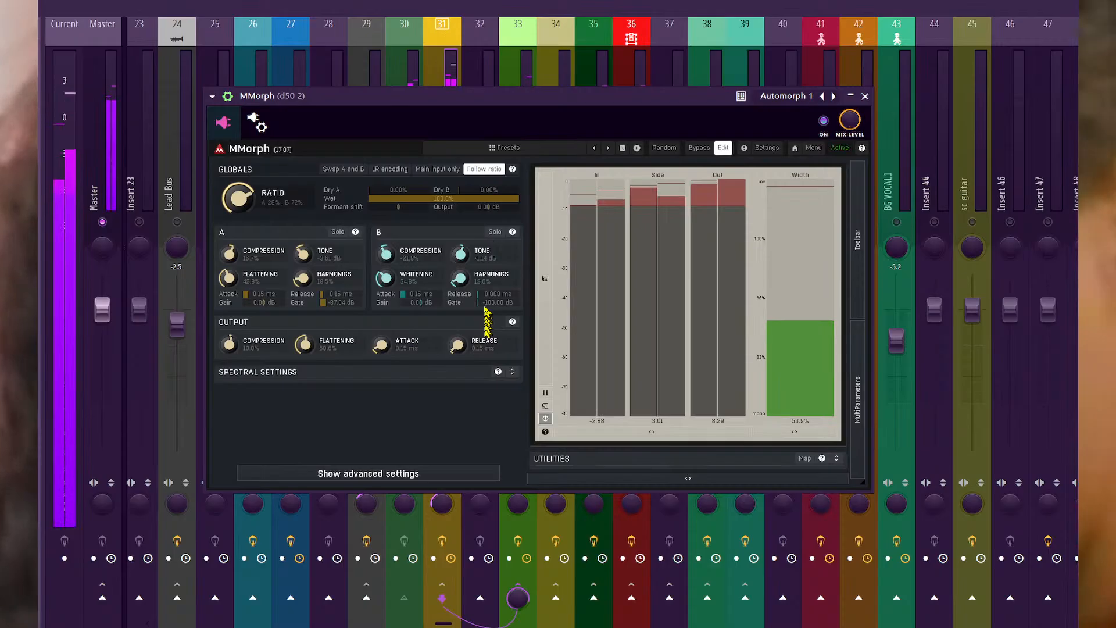
Set MMorph's A gate to -100.00 dB and A release to 0.000 ms, checking the morph during playback.
mouse_move(485, 303)
mouse_down()
mouse_move(514, 302)
mouse_move(484, 303)
mouse_up()
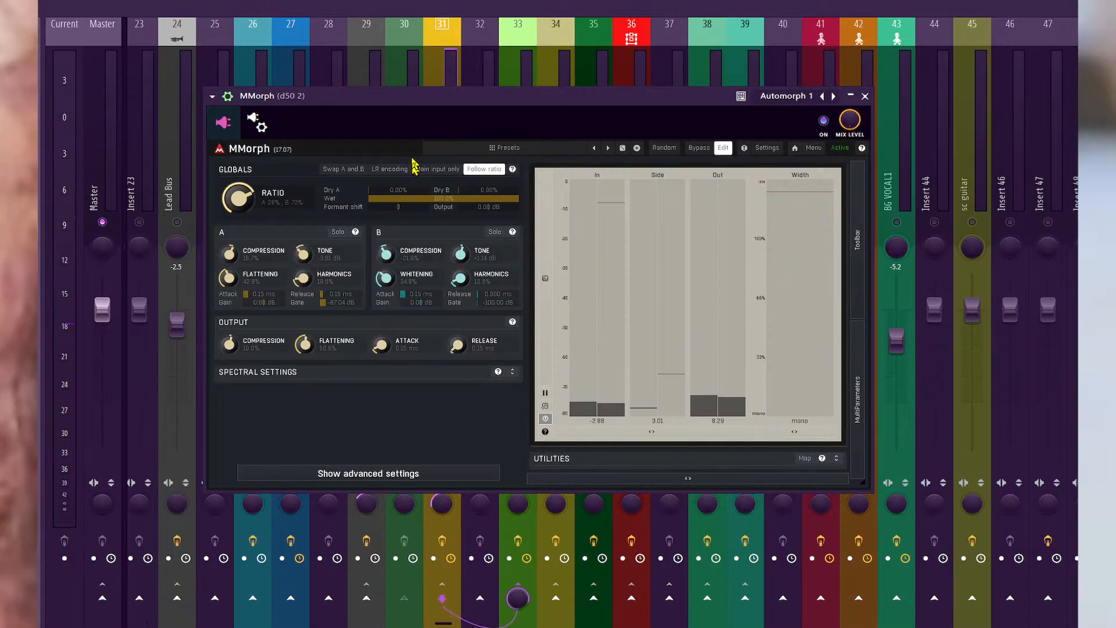
drag(421, 100, 420, 98)
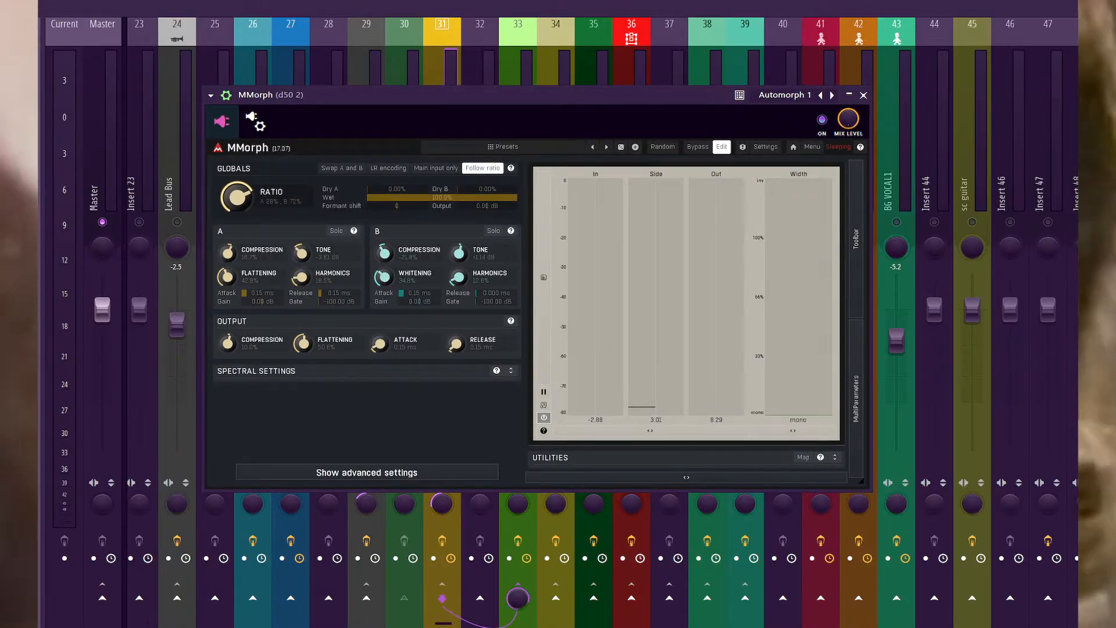
key(space)
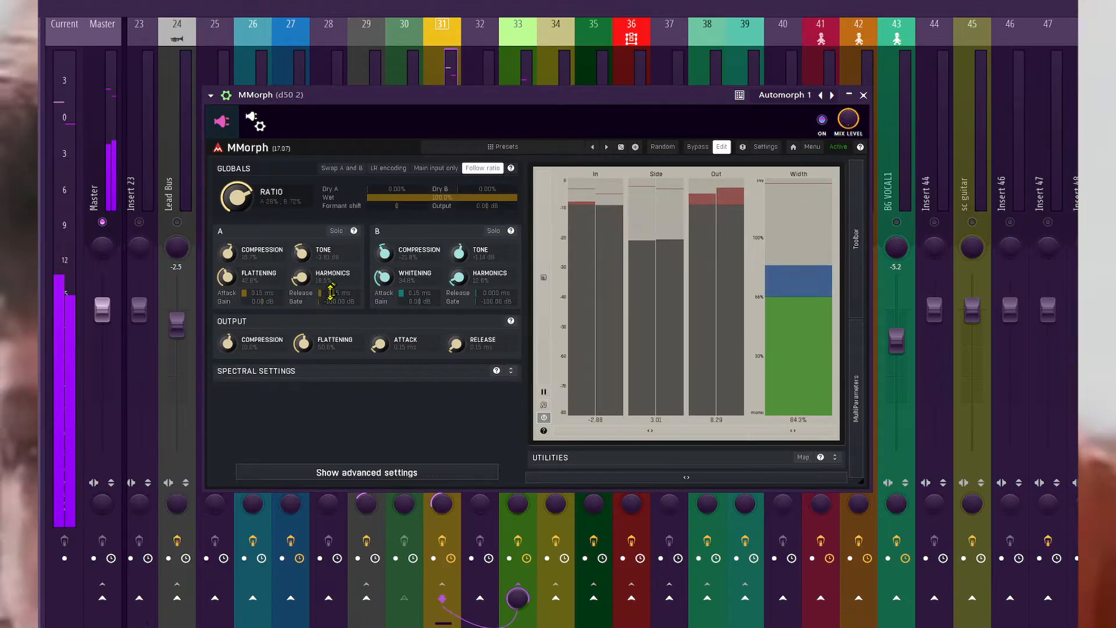
drag(325, 294, 319, 293)
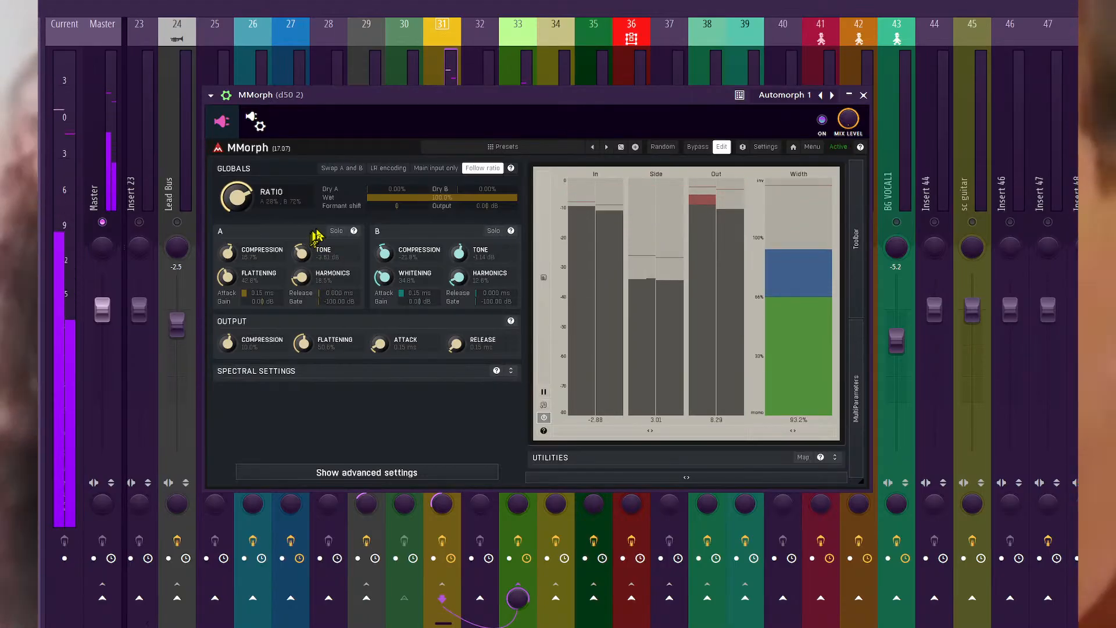
key(space)
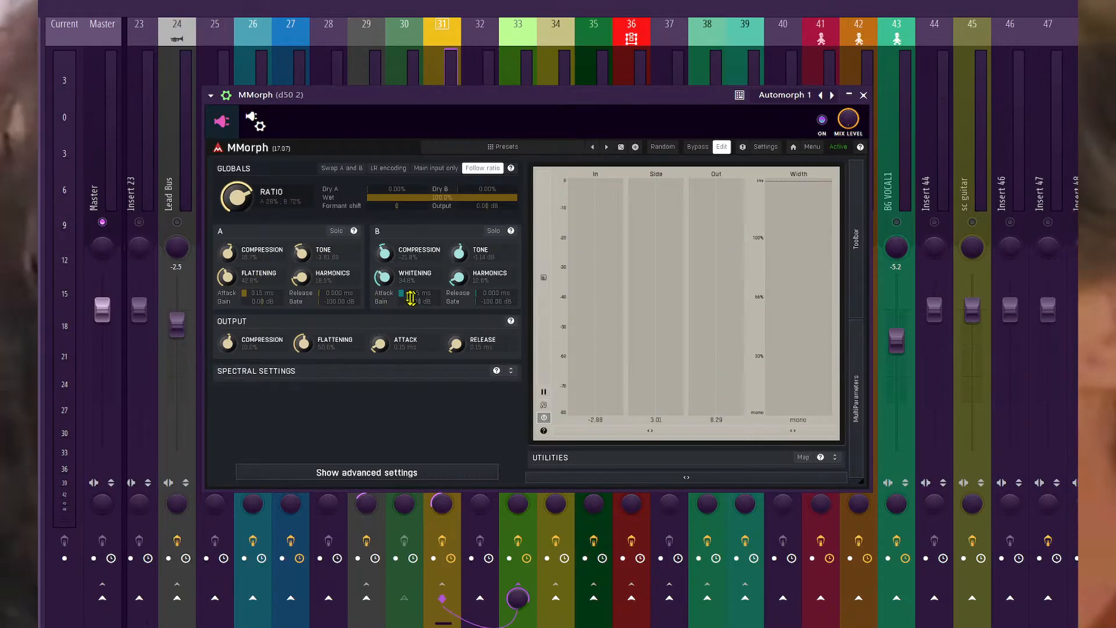
During playback, sweep MMorph's B whitening down and back up, leaving it at about 33.6%.
key(space)
drag(381, 278, 381, 326)
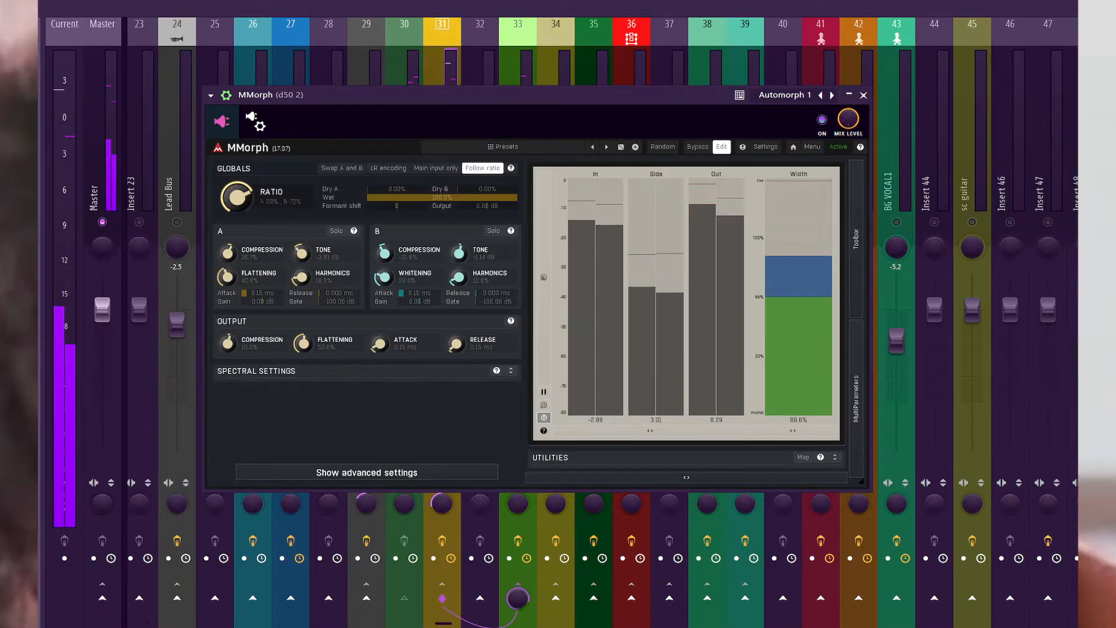
drag(384, 278, 384, 175)
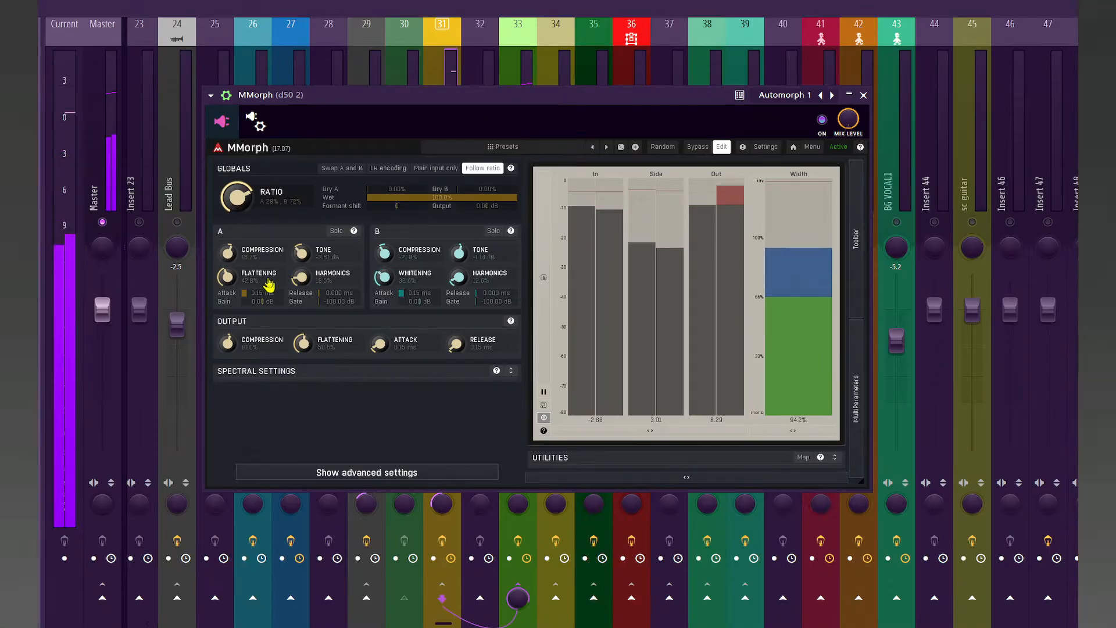
Audition MMorph's A flattening by sweeping it to its minimum and then up to 100.0% during playback.
drag(269, 285, 268, 215)
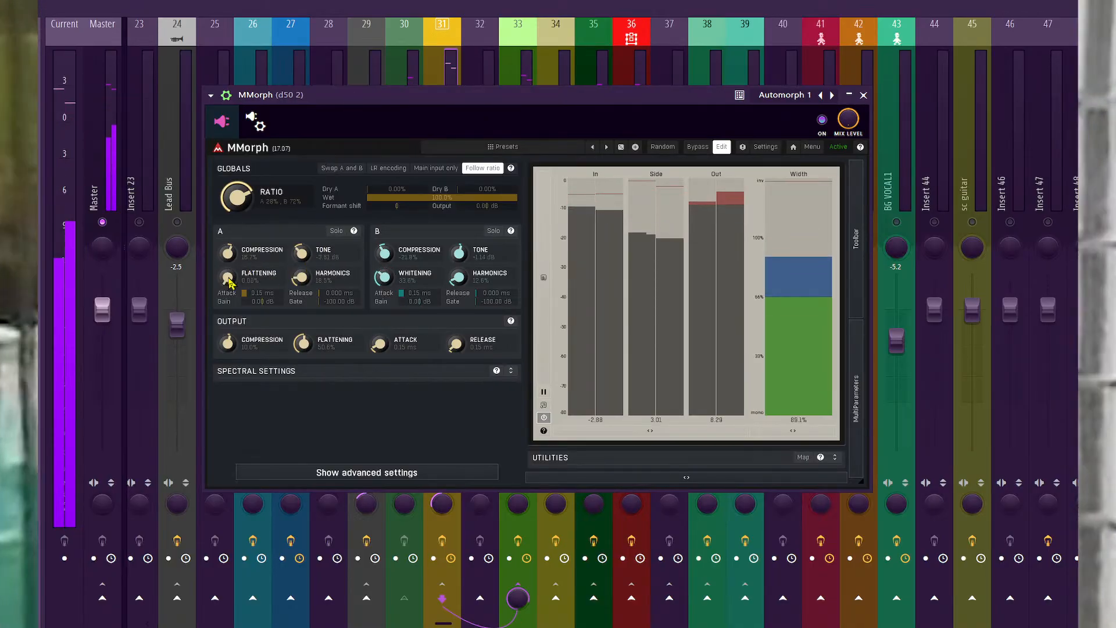
drag(229, 283, 230, 267)
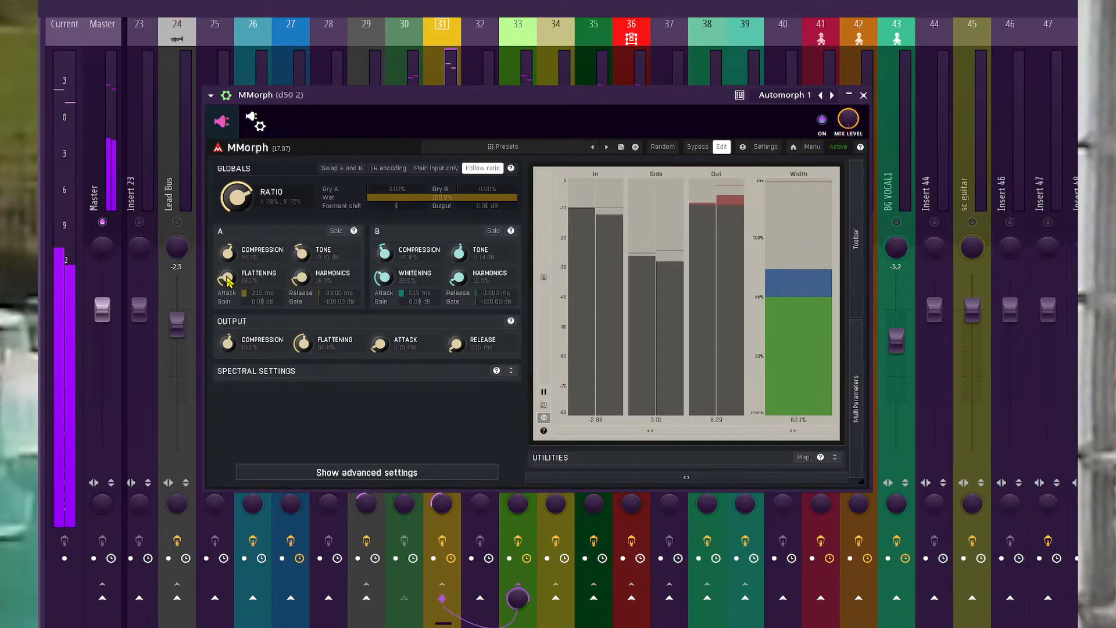
drag(226, 278, 226, 252)
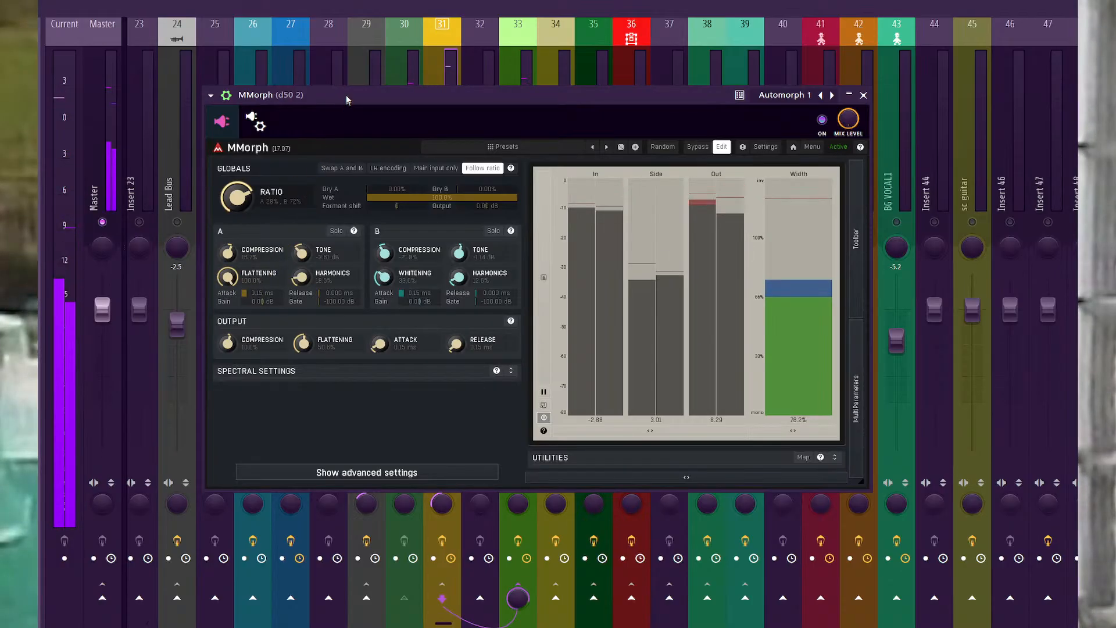
Try MMorph's A and B harmonics at 100.0%, then reduce them to about 1.6% and 0.00% and set A flattening to about 37.2%.
drag(303, 281, 303, 213)
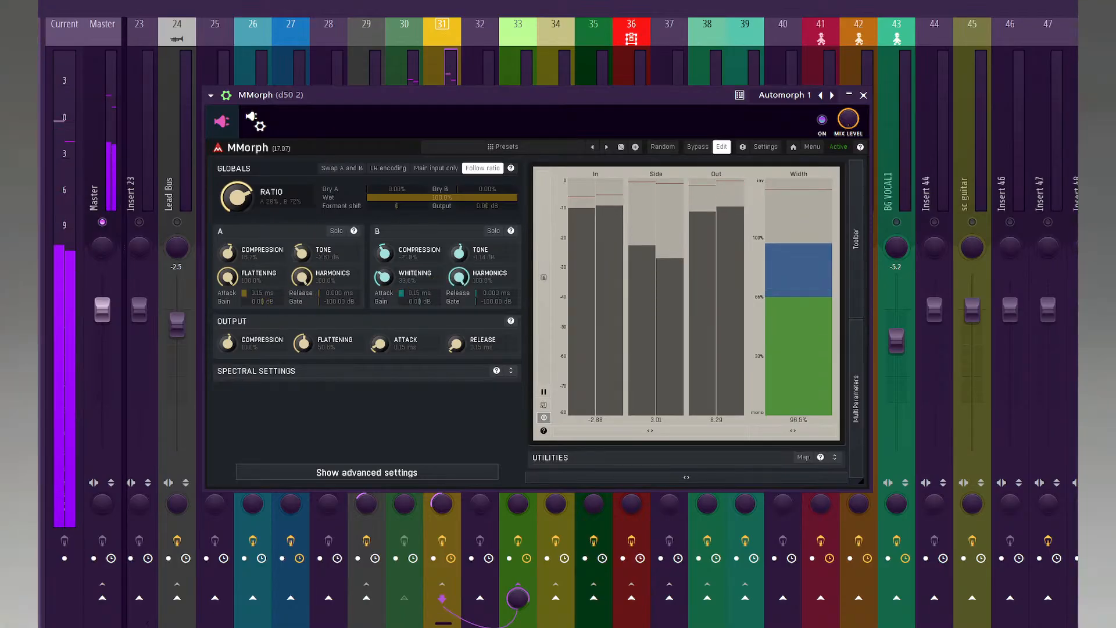
drag(307, 277, 307, 335)
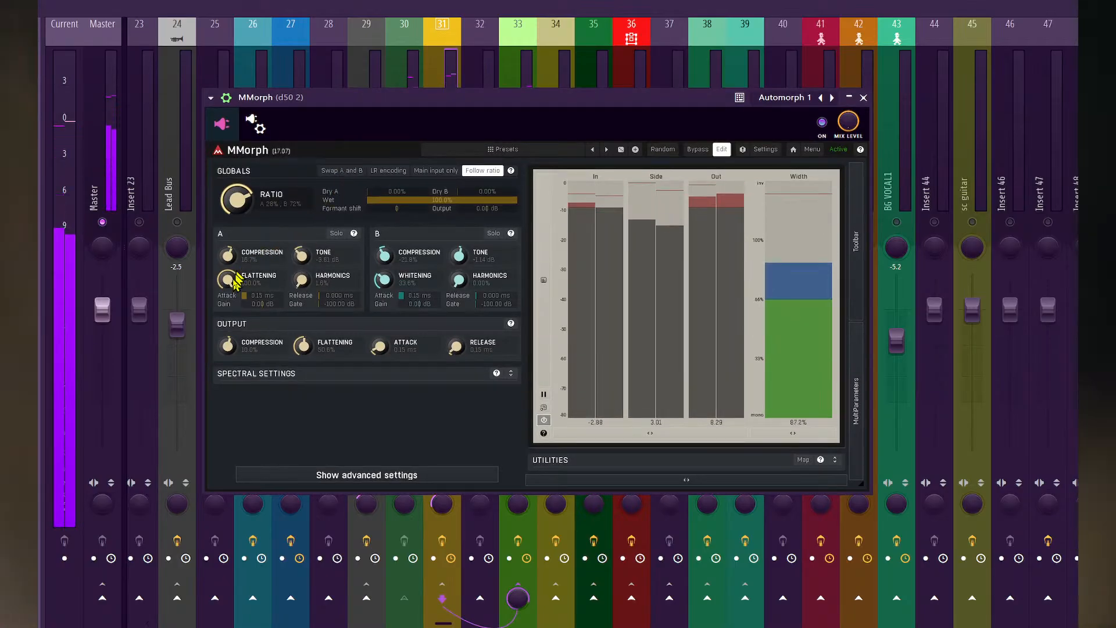
mouse_move(228, 279)
mouse_down()
mouse_move(227, 308)
mouse_move(228, 276)
mouse_up()
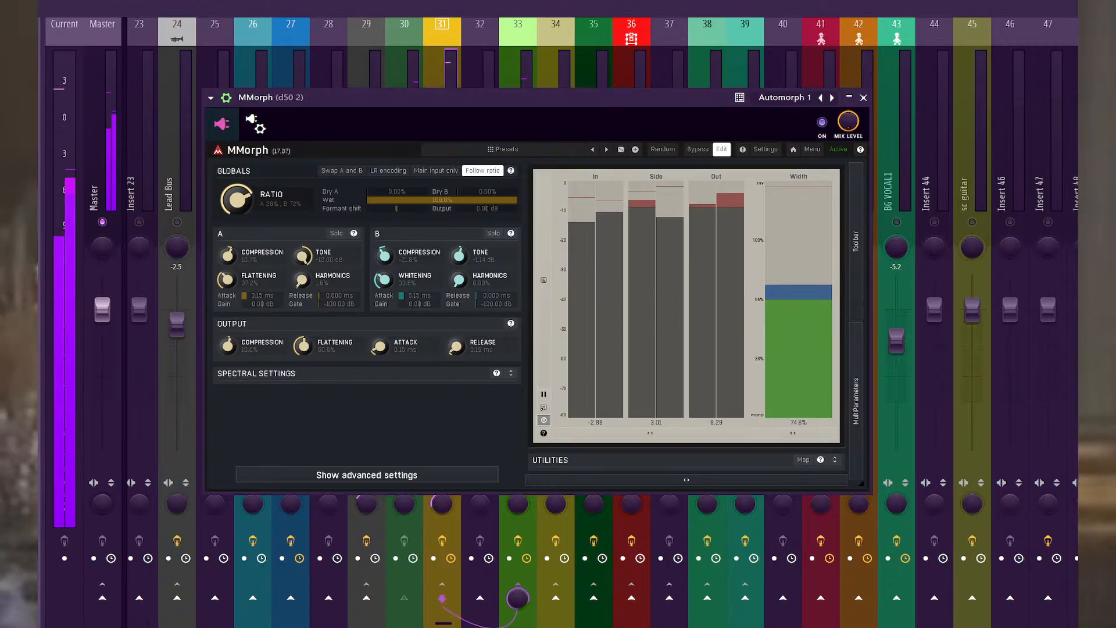
Set MMorph's A tone to -12.00 dB and B tone to -3.17 dB, then stop playback.
drag(302, 256, 302, 247)
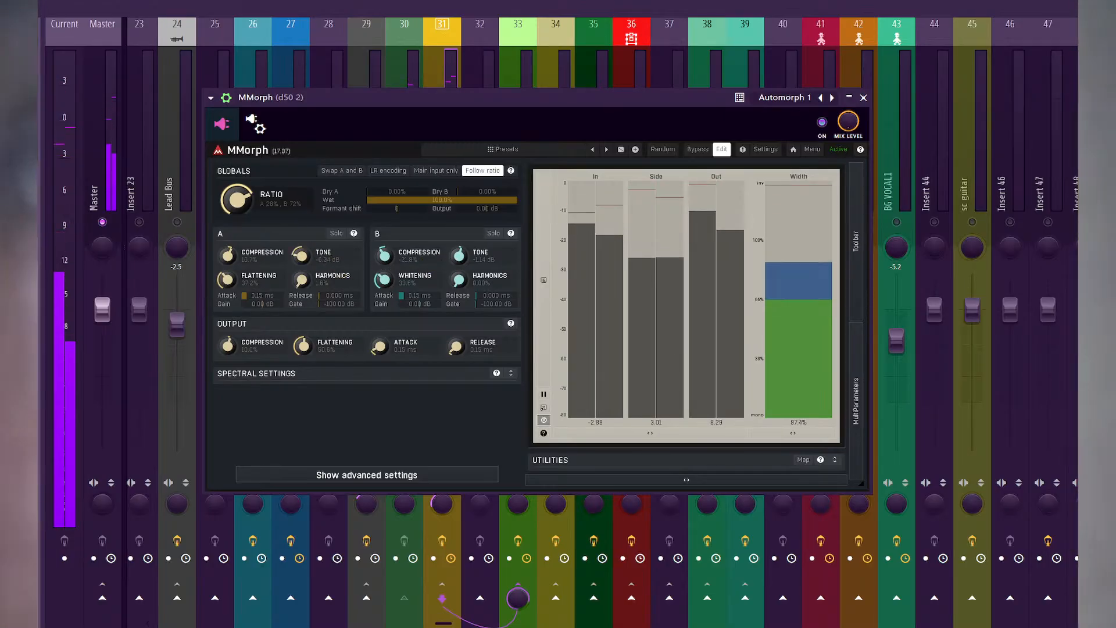
drag(476, 263, 476, 248)
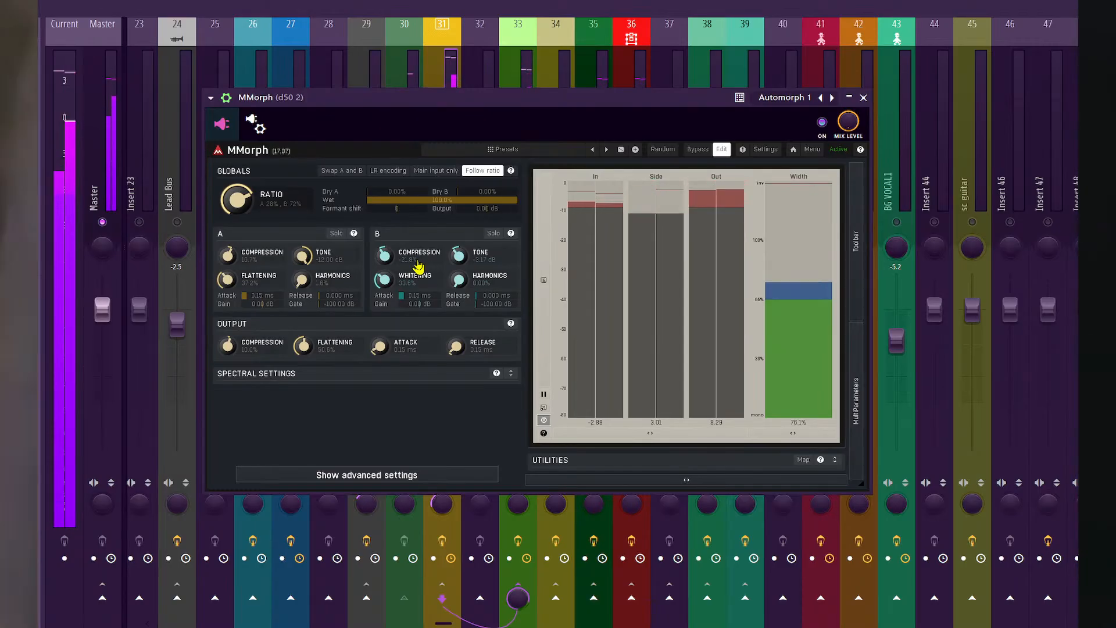
key(space)
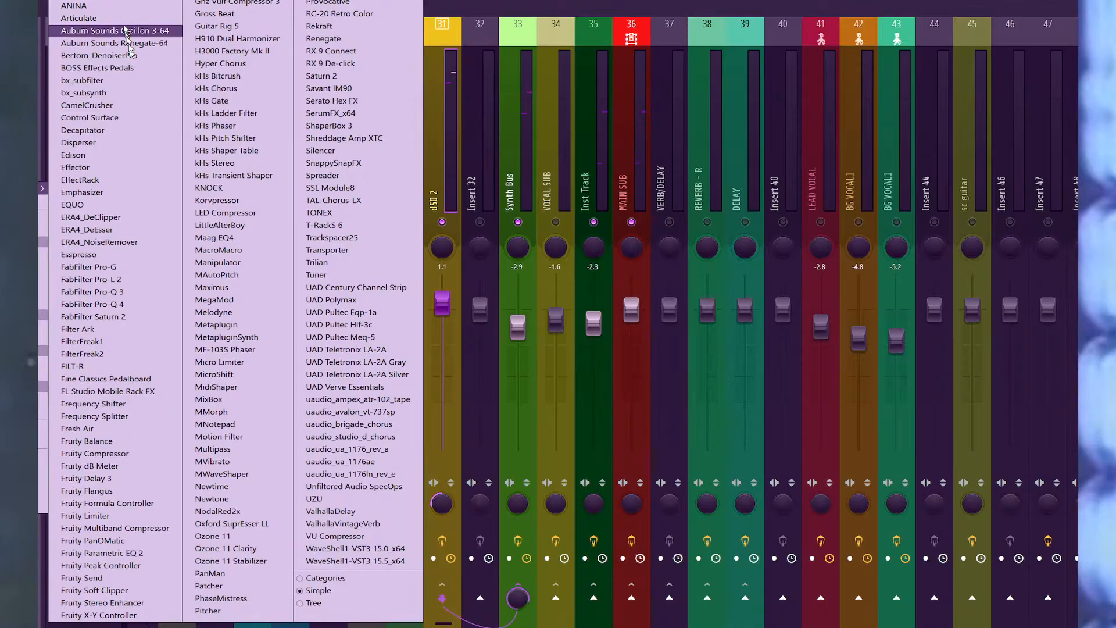
Add Bertom_DenoiserPro to the d50 2 track, leave its highest band at 16.0 kHz, and reposition its window to show all controls.
click(96, 56)
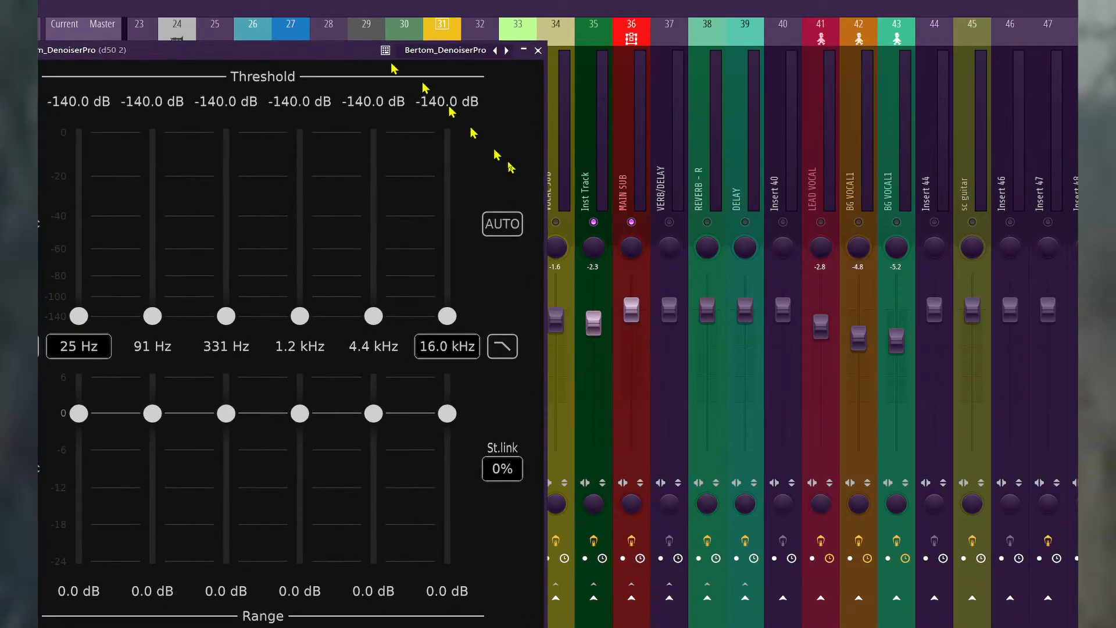
key(space)
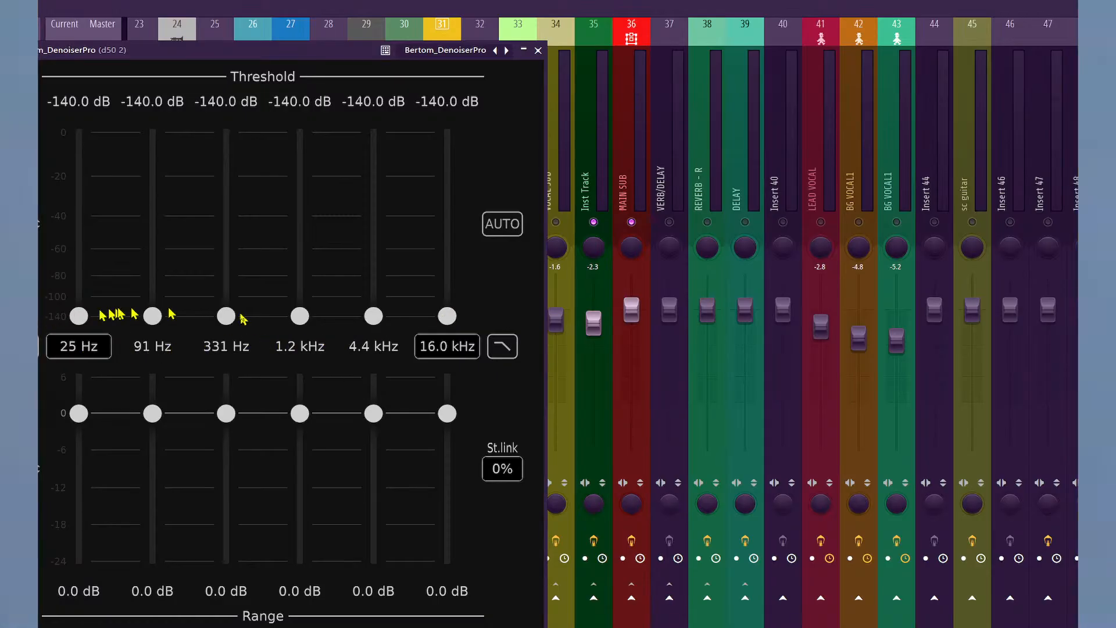
drag(447, 347, 447, 401)
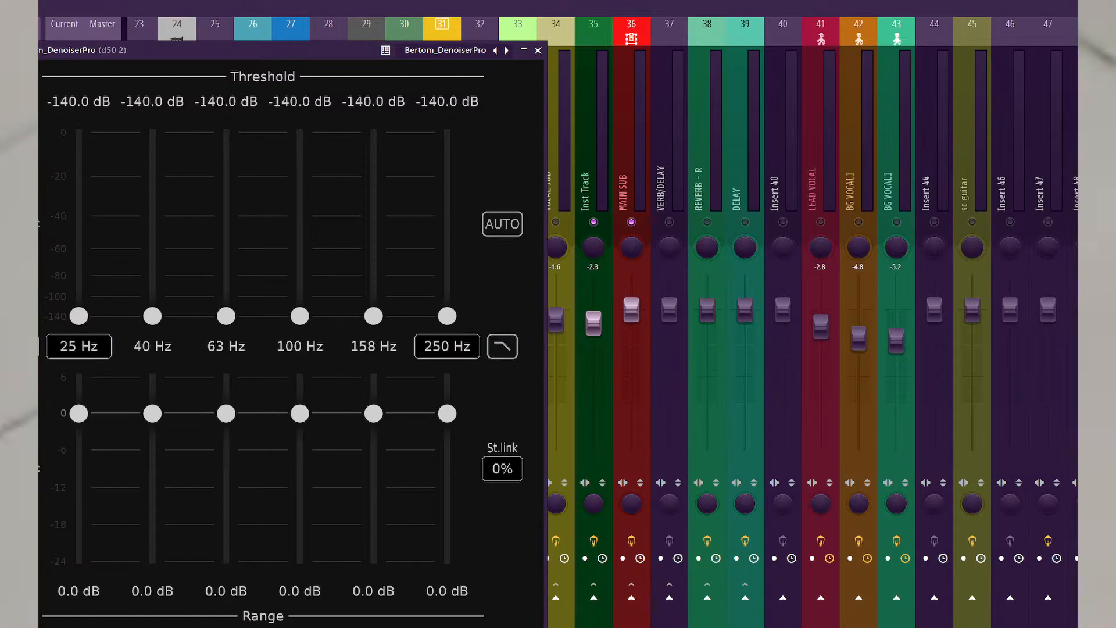
drag(447, 347, 447, 290)
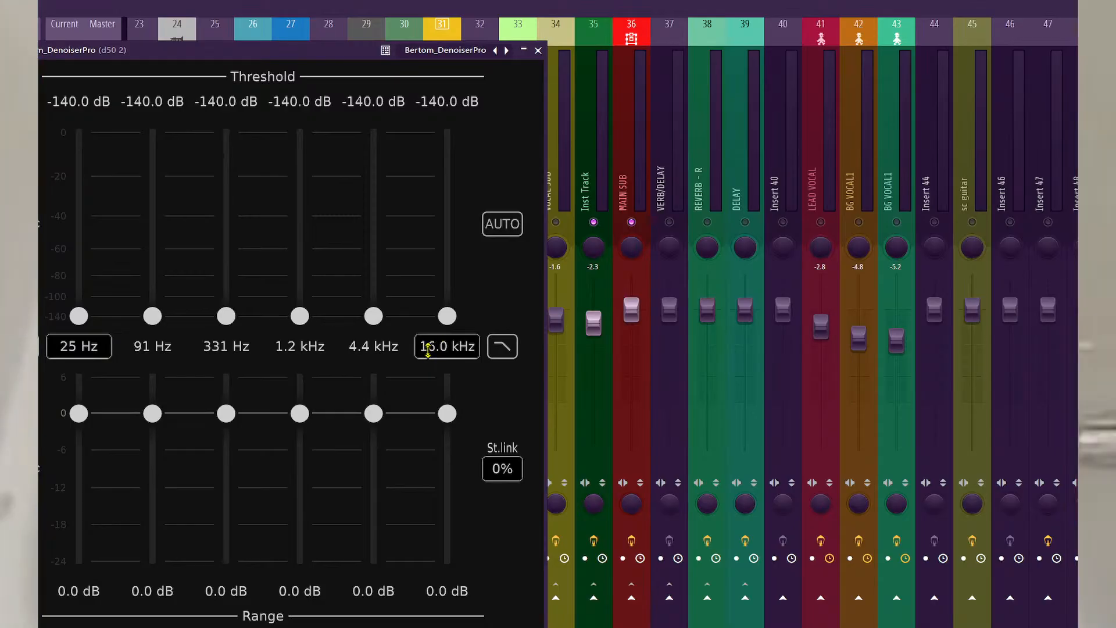
drag(365, 48, 451, 49)
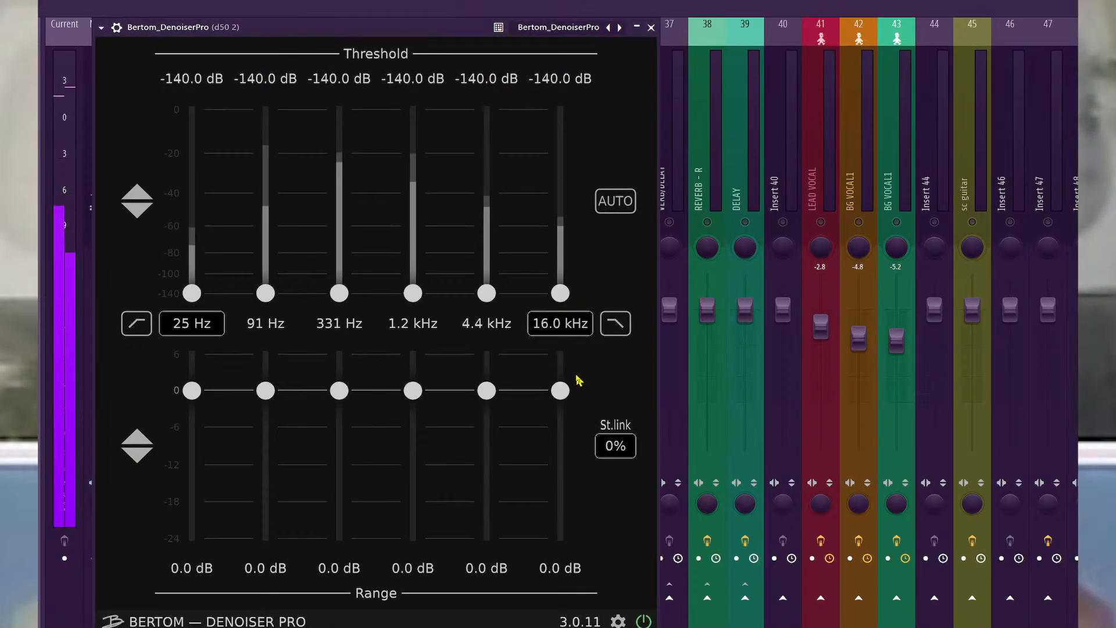
drag(430, 29, 466, 34)
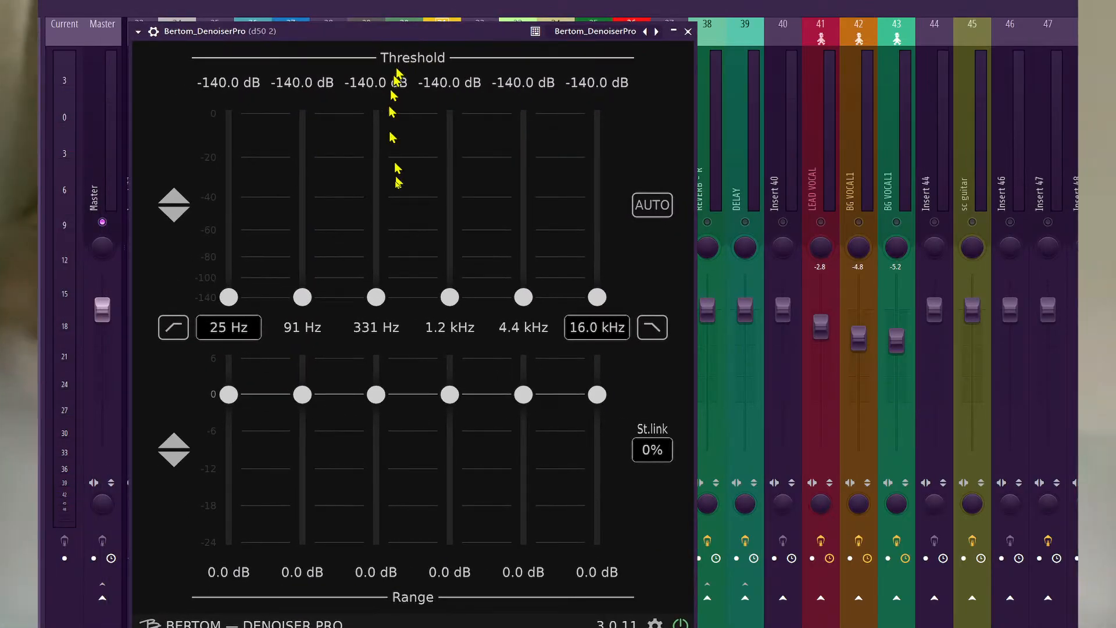
Open the second D-50 from the channel rack, then return to MMorph on the d50 2 track.
key(F6)
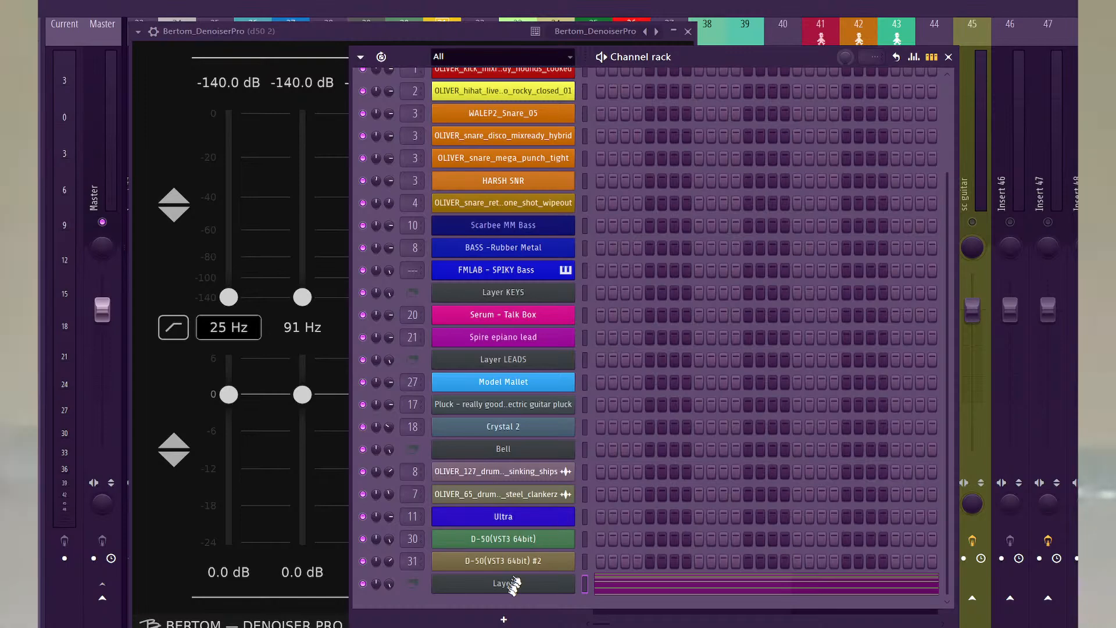
click(523, 561)
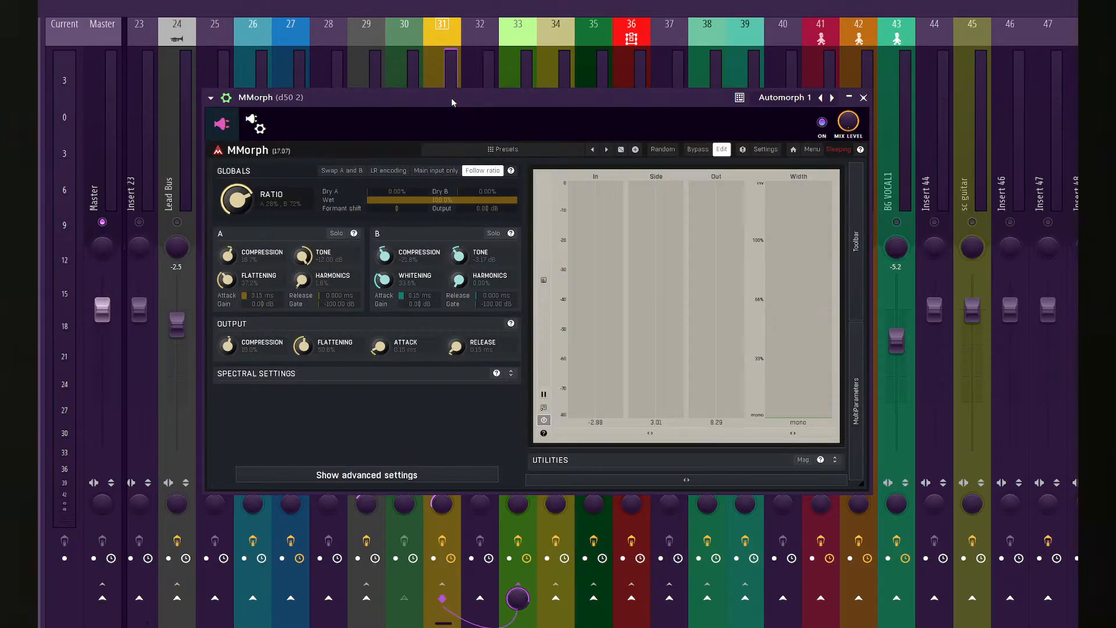
key(space)
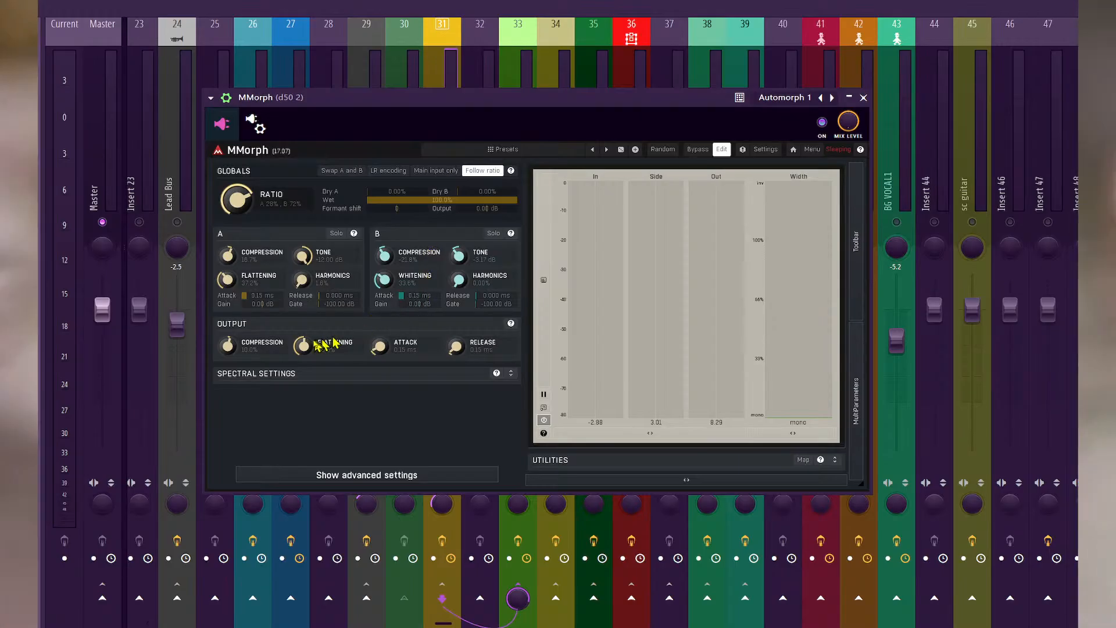
Audition MMorph with the arrangement, setting B tone to about -1.83 dB and B compression to 17.4%.
key(space)
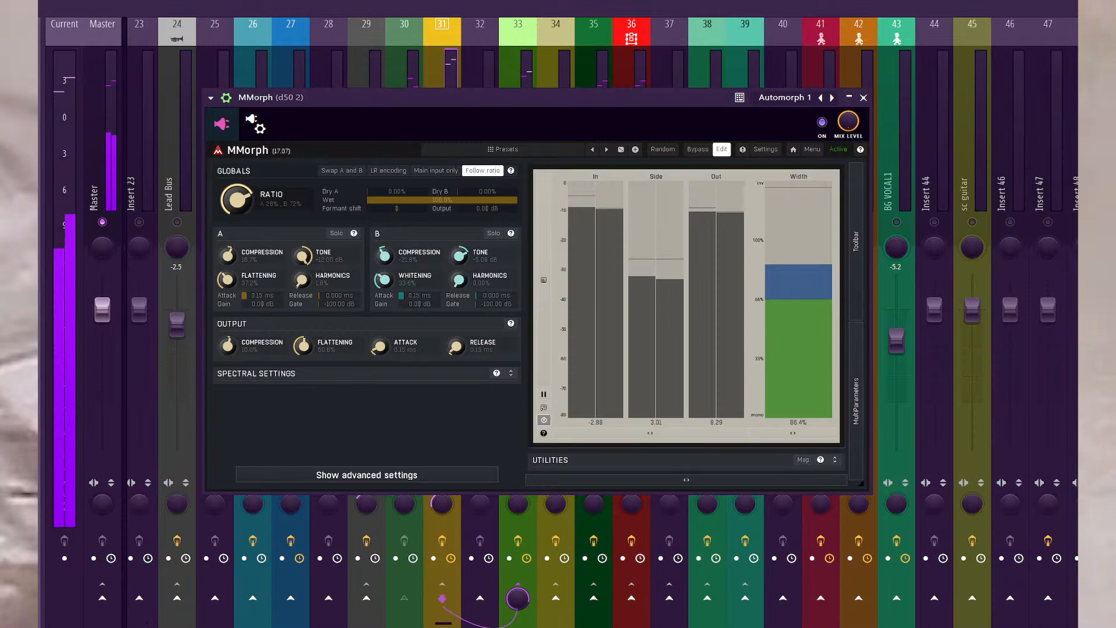
key(space)
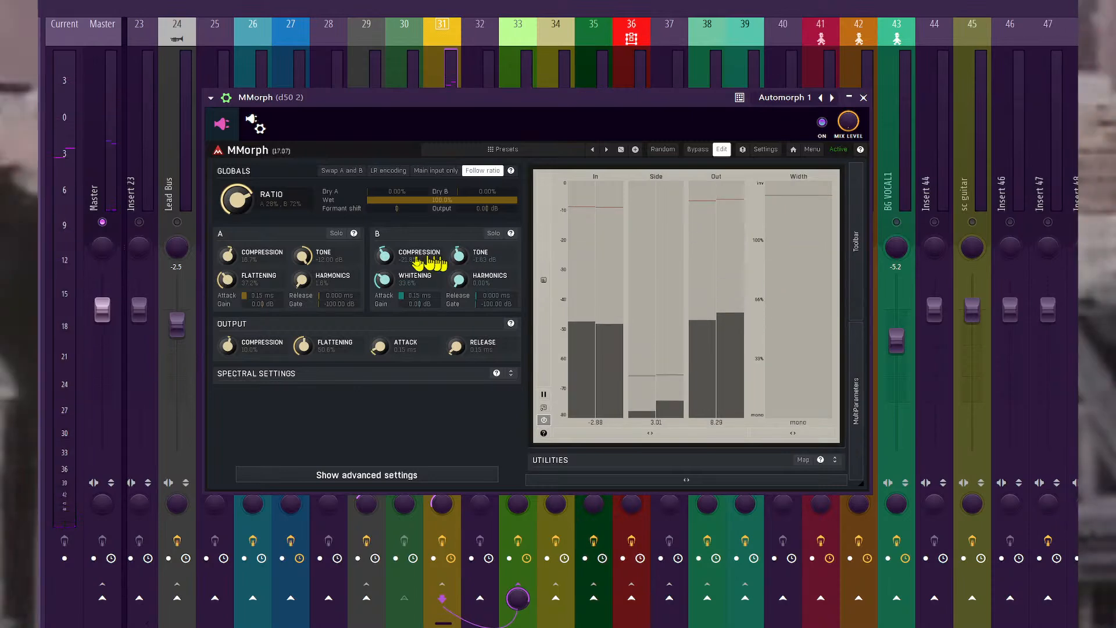
drag(459, 257, 459, 273)
drag(384, 256, 384, 209)
key(space)
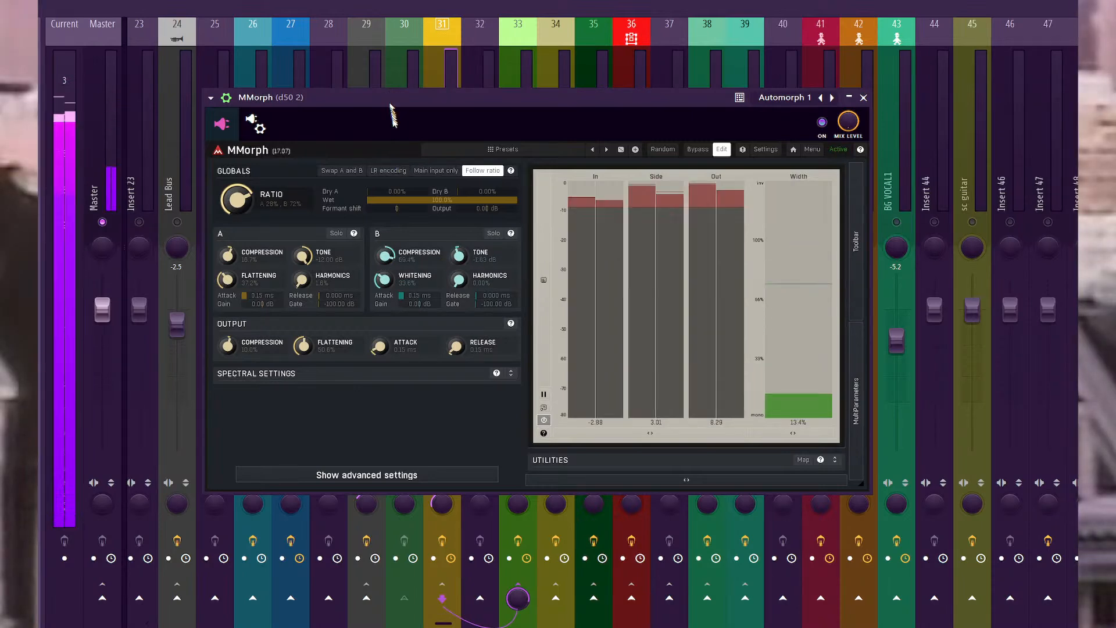
drag(384, 254, 385, 252)
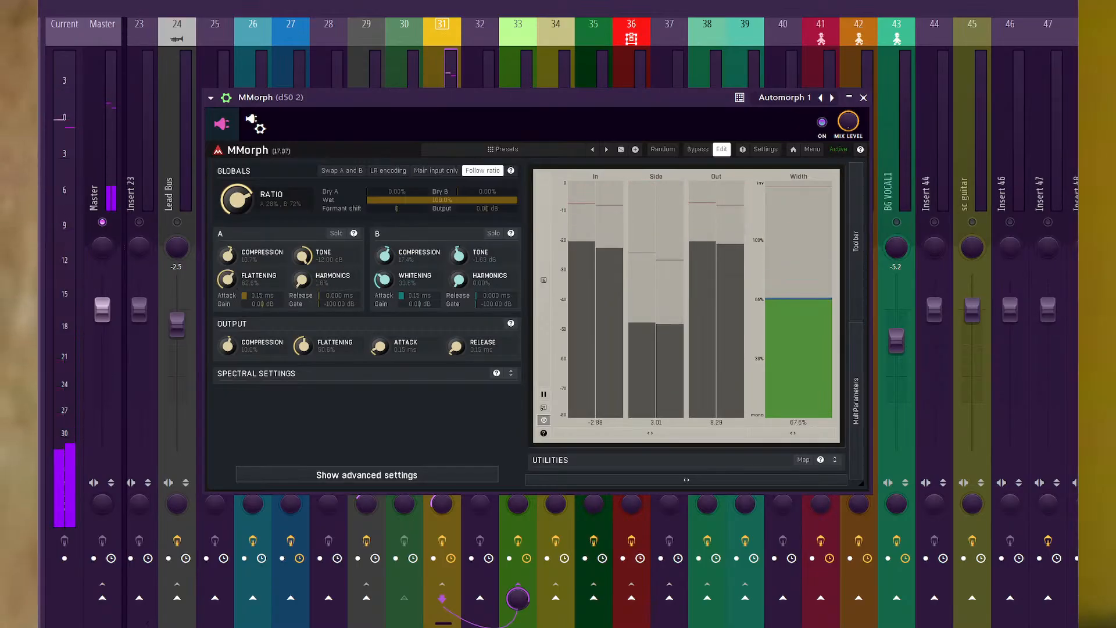
Set MMorph's A flattening to 41.2% and raise B tone to about -1.1 dB, checking with playback.
key(space)
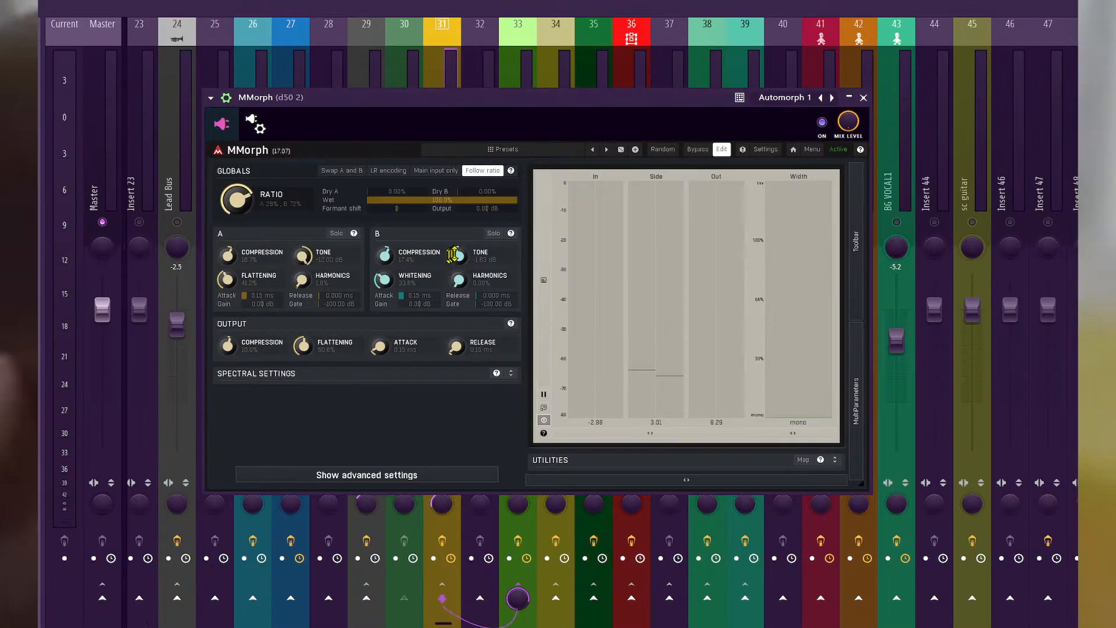
mouse_move(453, 255)
mouse_down()
mouse_move(453, 272)
mouse_move(459, 239)
mouse_move(456, 252)
mouse_up()
key(space)
key(space)
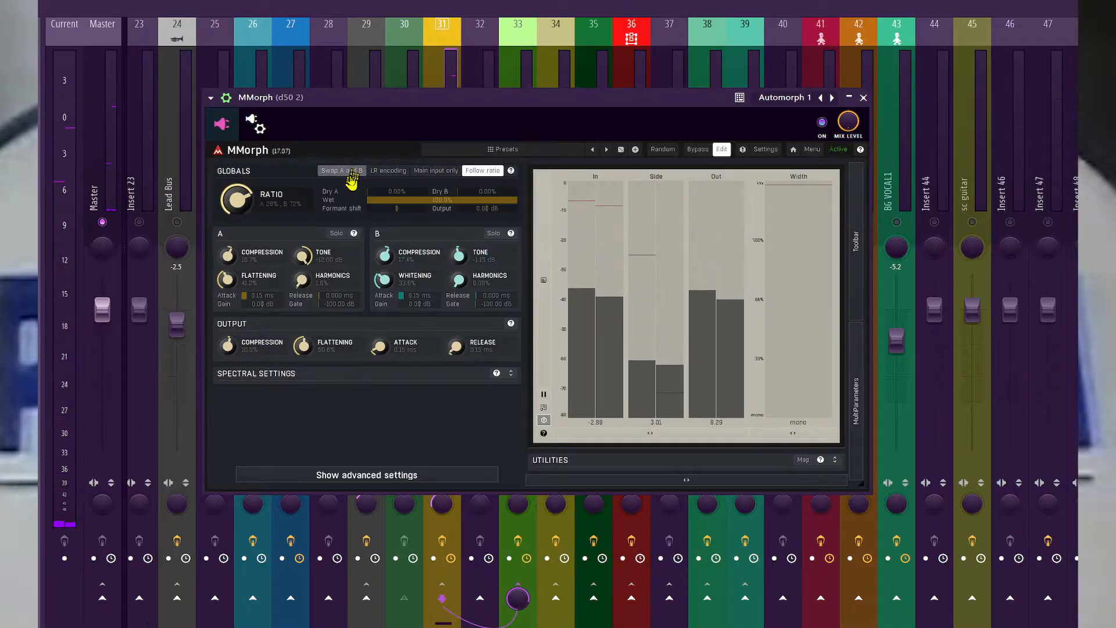
Check the channel rack and MMorph, then bring up Bertom_DenoiserPro on the d50 2 track with the arrangement playing.
key(F6)
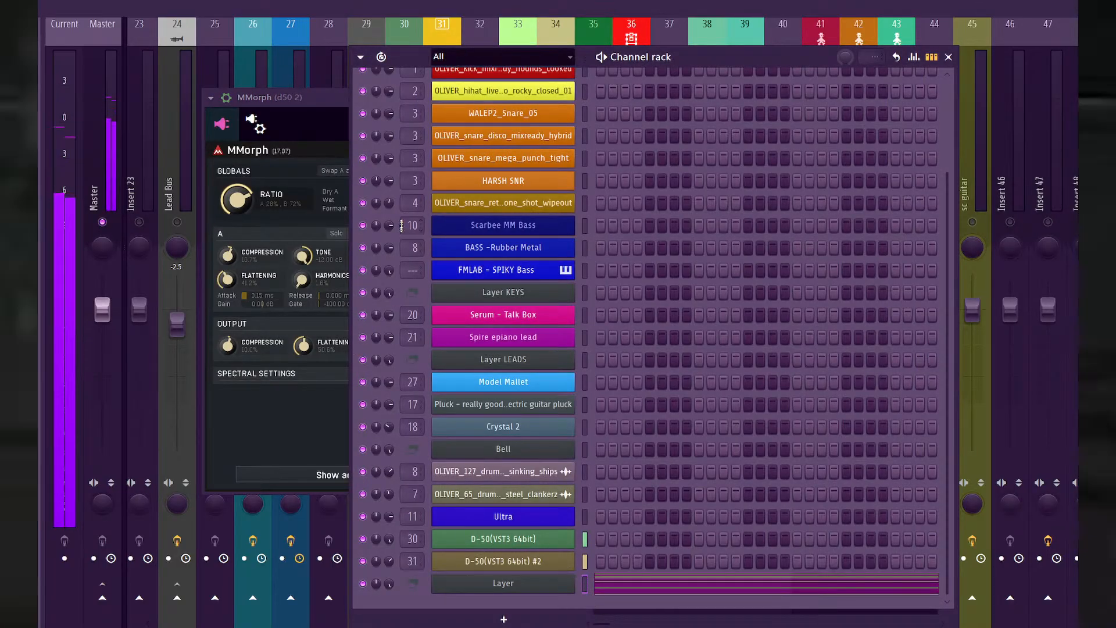
click(323, 104)
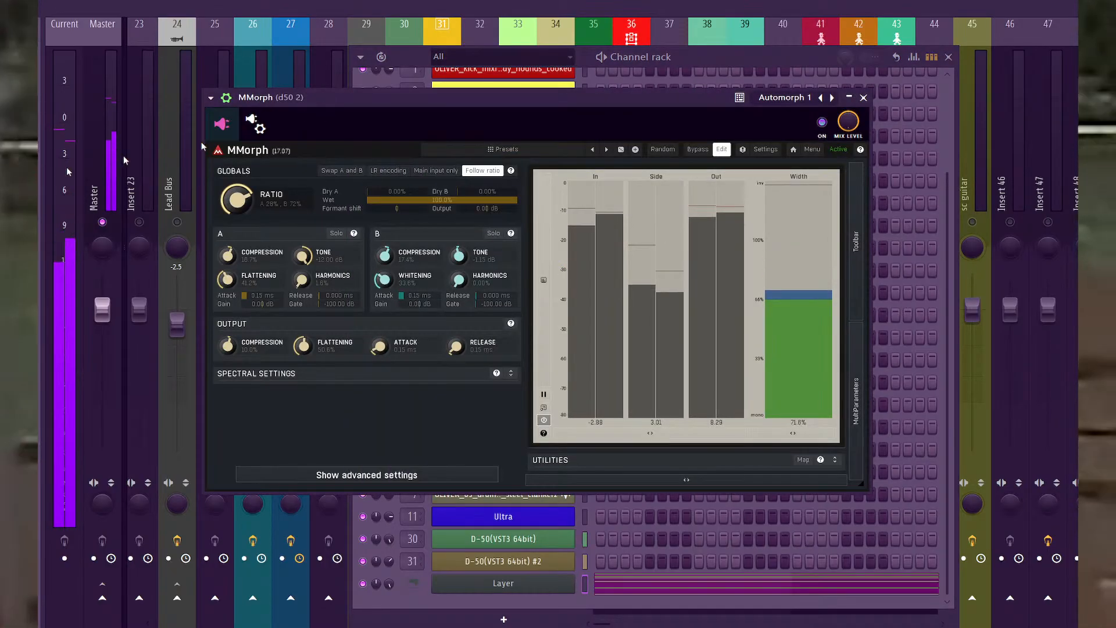
key(F9)
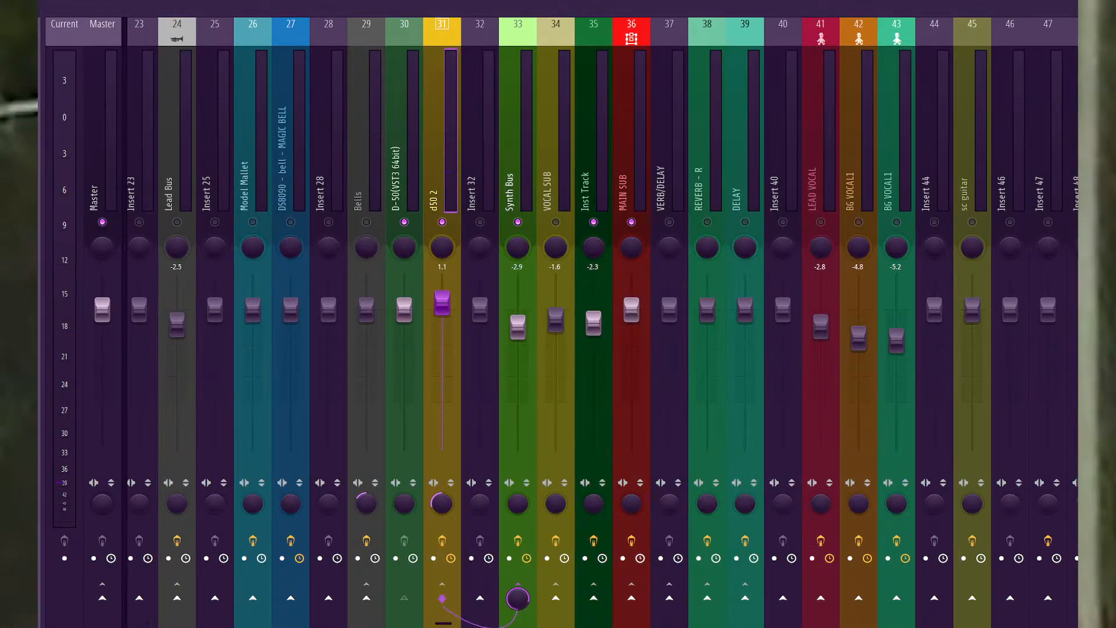
key(space)
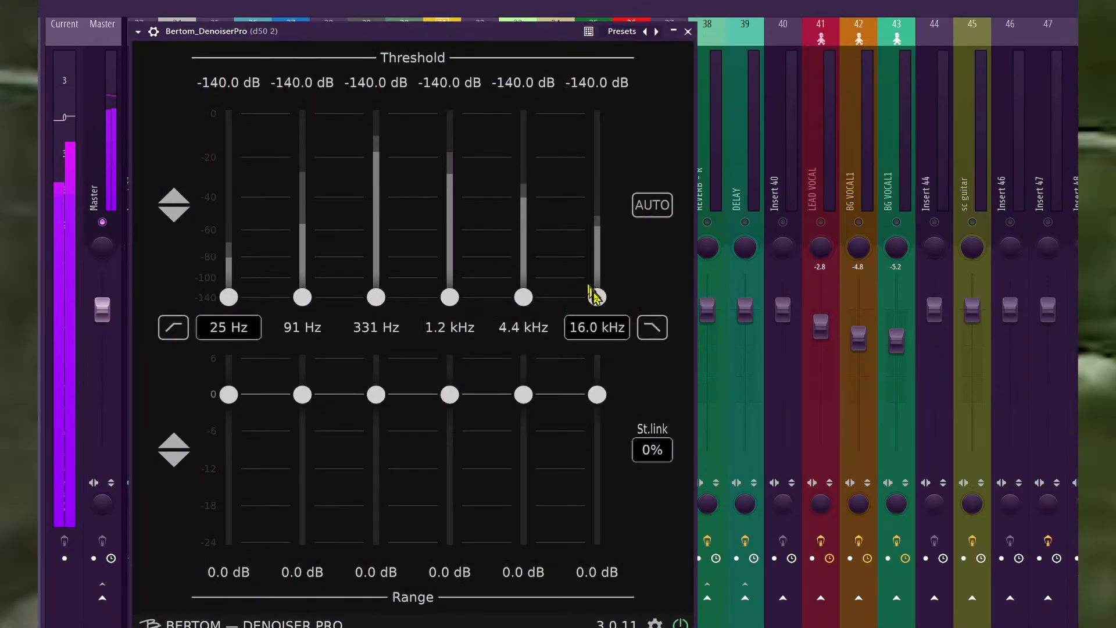
Set Denoiser Pro's 16.0 kHz band to a -42.8 dB threshold and -10.9 dB range while auditioning the arrangement.
drag(596, 297, 597, 156)
drag(597, 207, 597, 226)
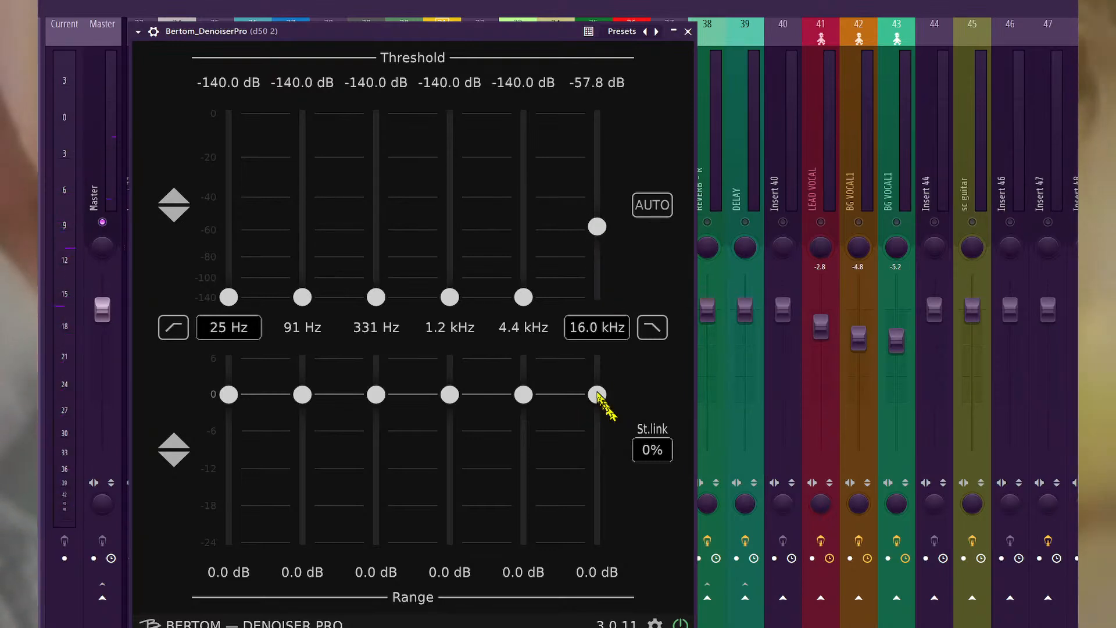
drag(597, 390, 597, 451)
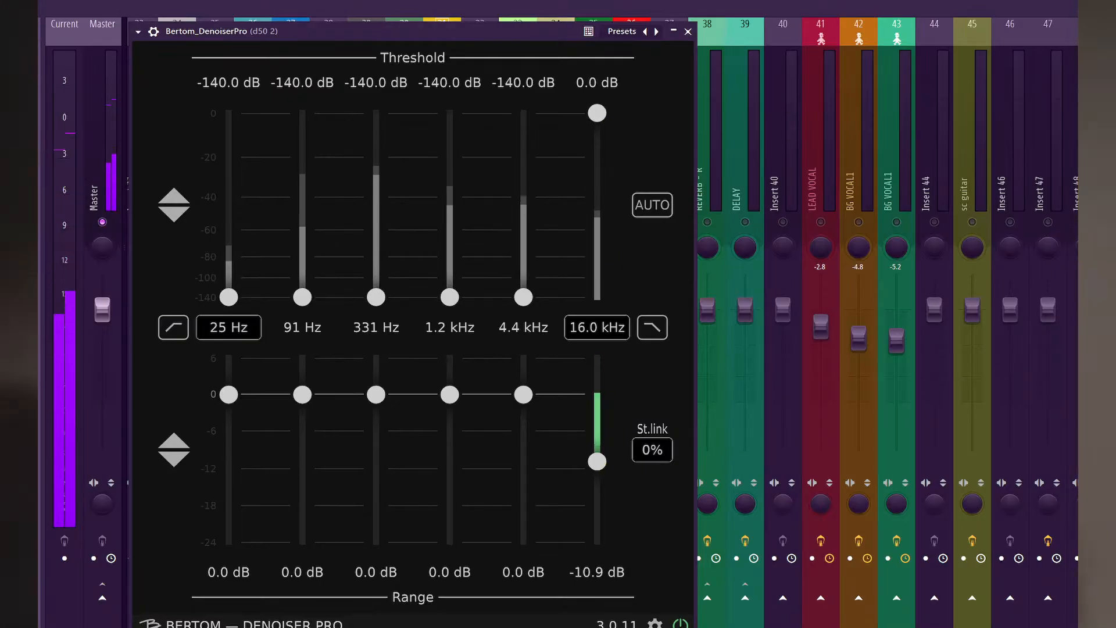
drag(596, 113, 597, 243)
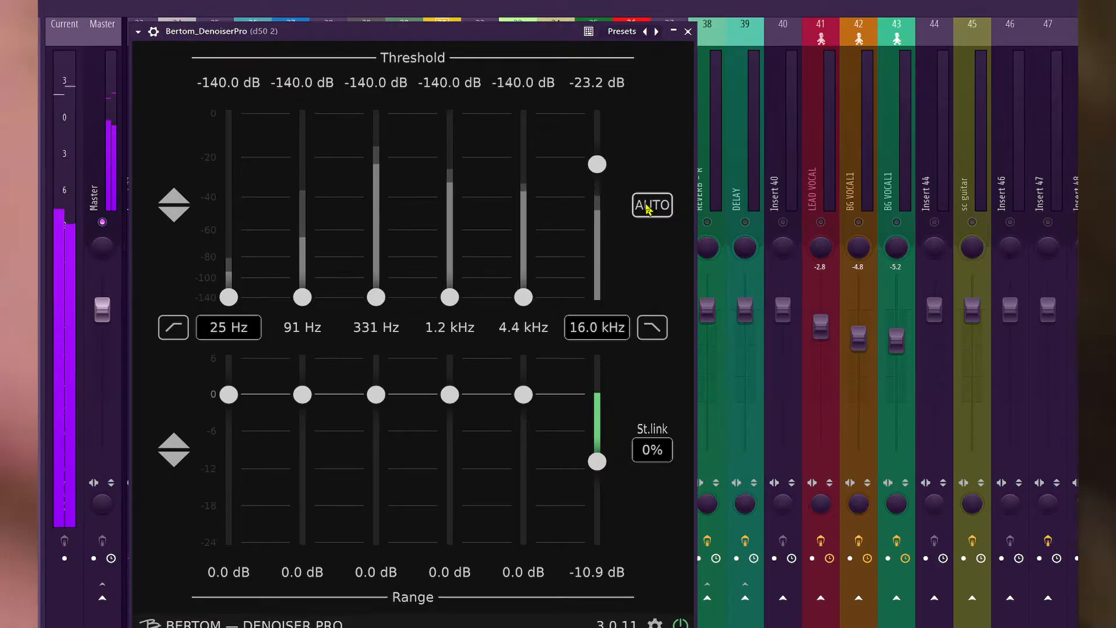
drag(597, 165, 597, 195)
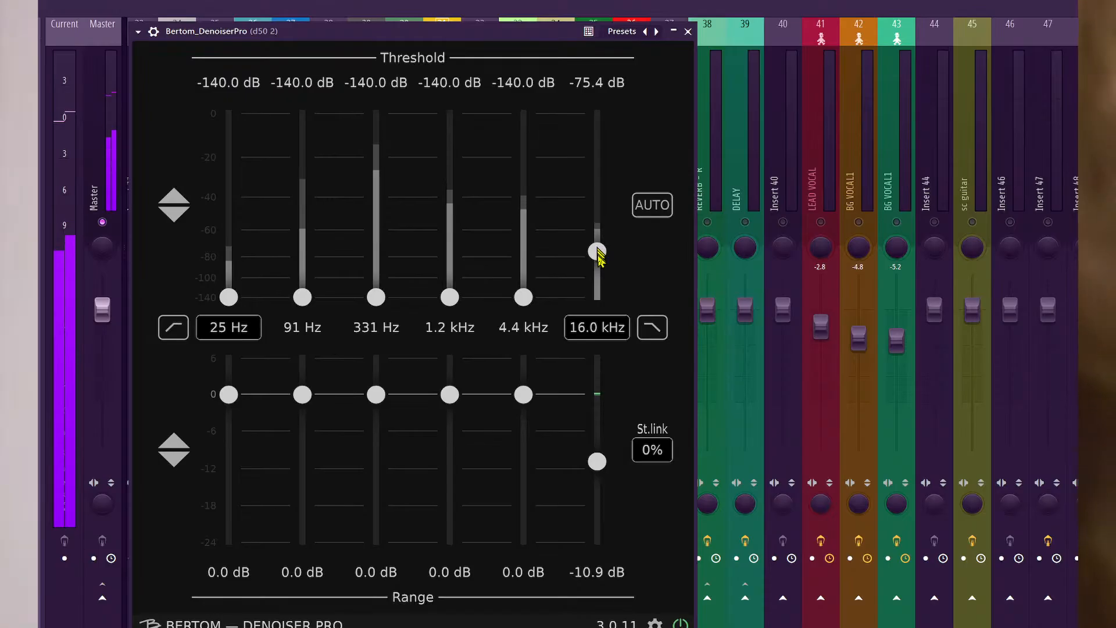
drag(597, 251, 597, 202)
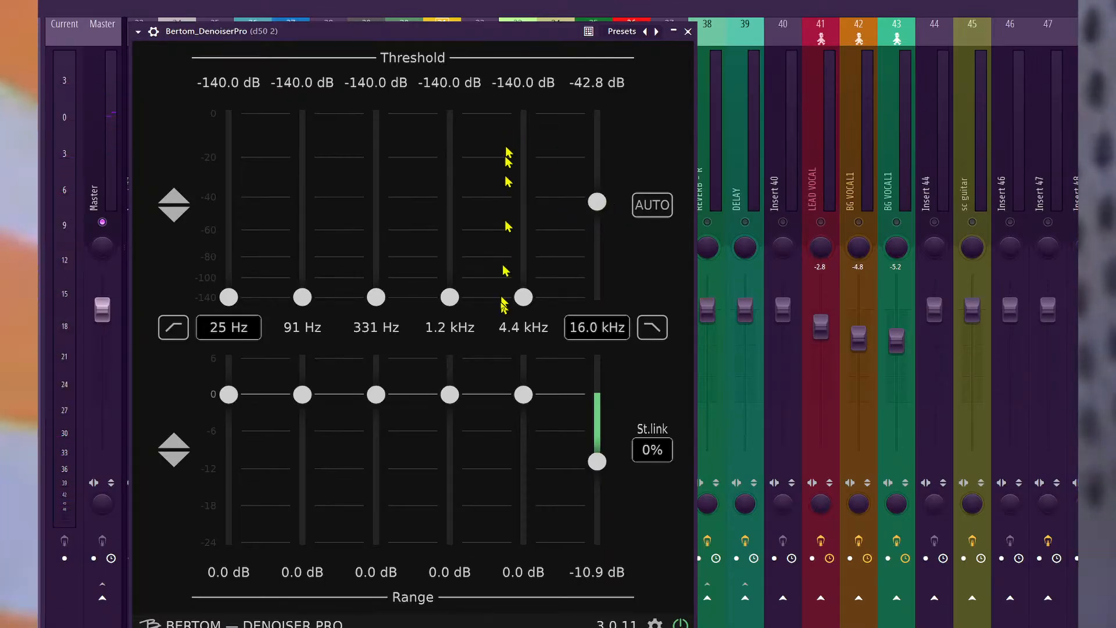
Move the denoiser window aside, solo the Pattern 56 playlist track, start and stop playback, and return to the mixer.
drag(459, 32, 538, 27)
key(F6)
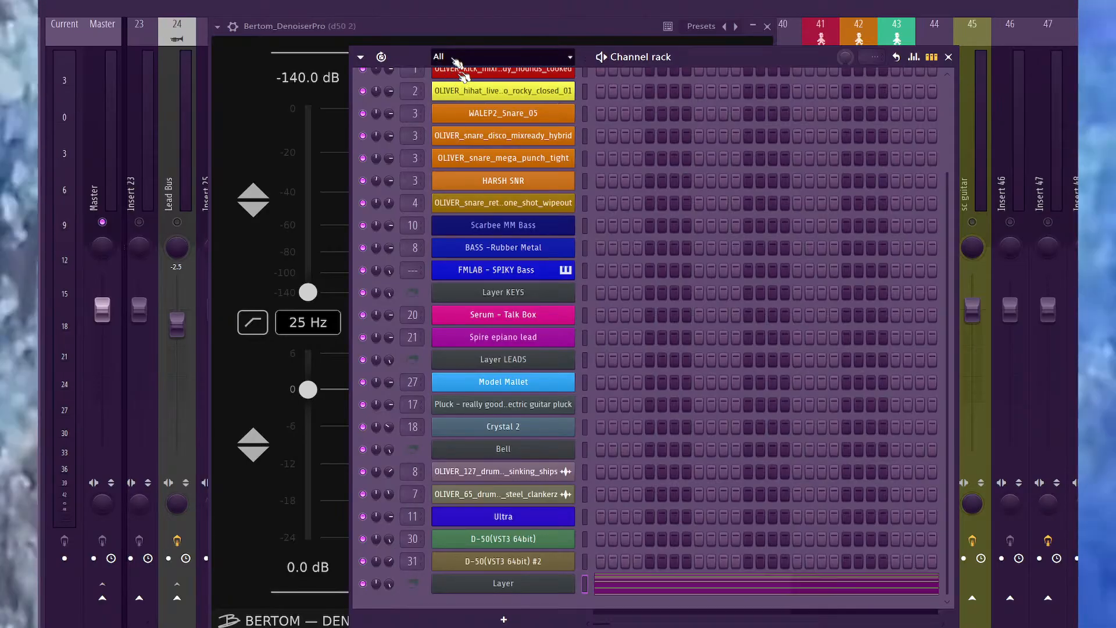
key(F6)
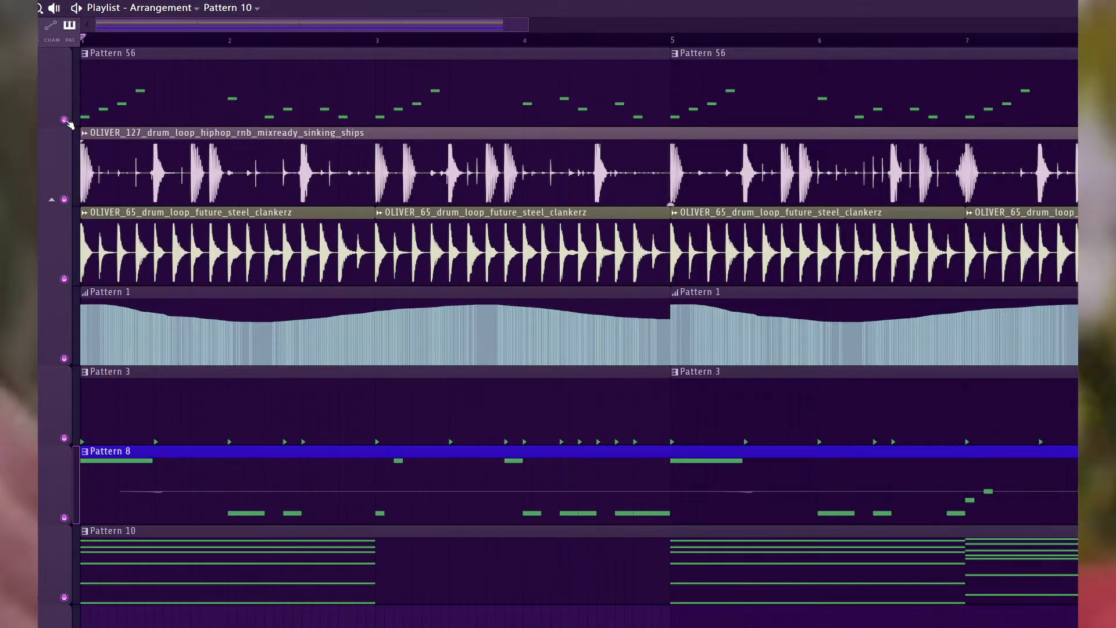
right_click(65, 120)
key(space)
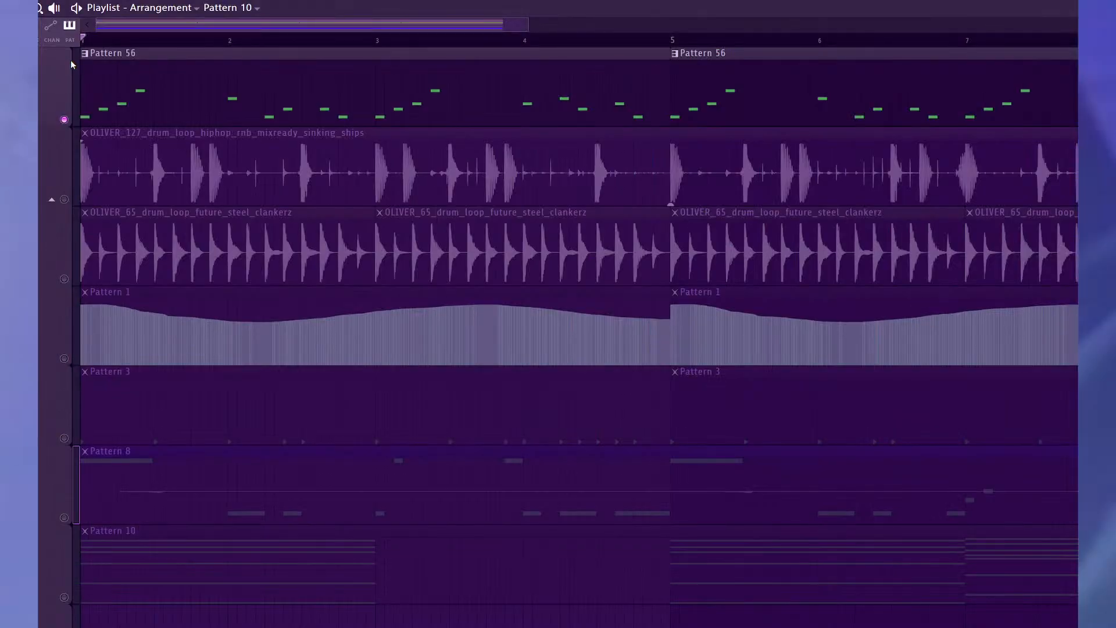
key(space)
key(F9)
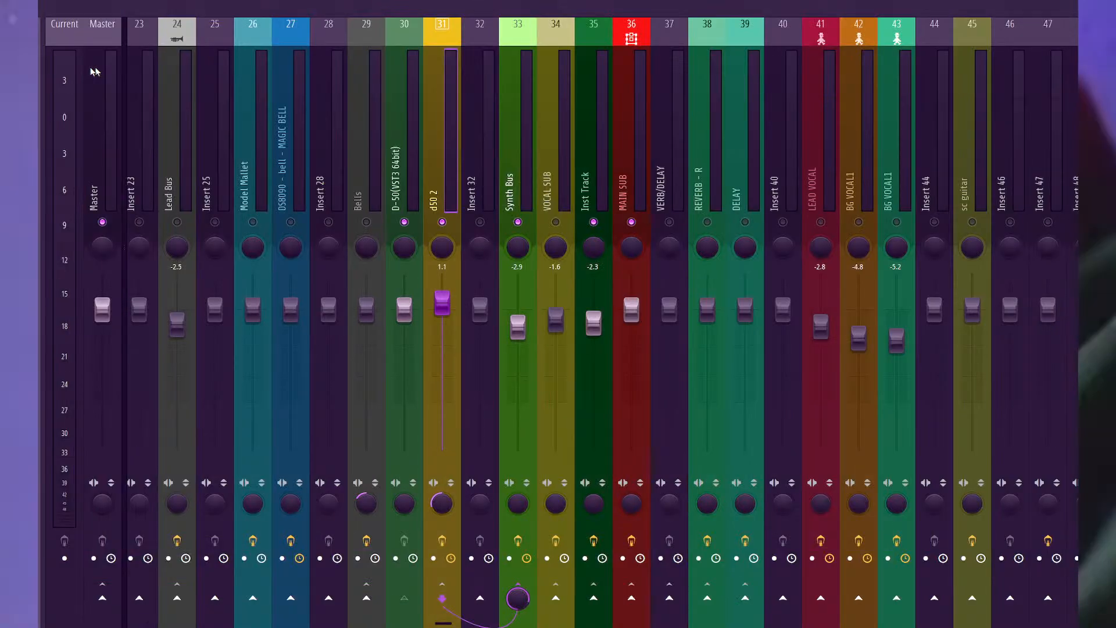
Clear the mixer solo from Insert 32 and audition the soloed Pattern 56 playlist track.
click(490, 154)
key(s)
key(F6)
key(F5)
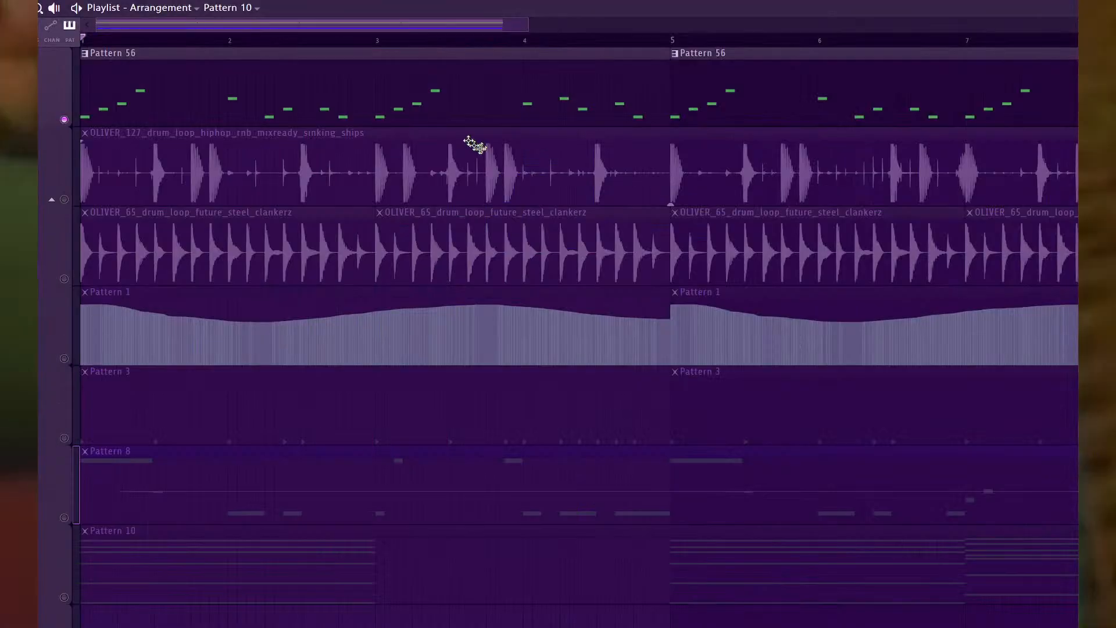
key(space)
key(F9)
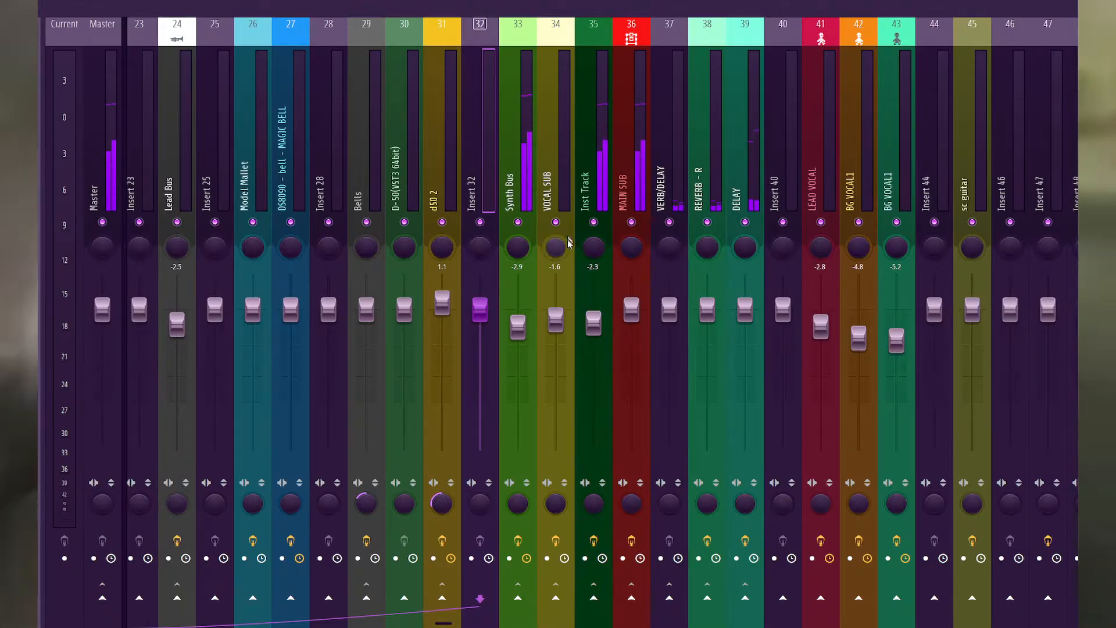
Open MMorph on the Crystal track, sweep its morph slider fully from A to B, and leave it about two thirds toward B.
drag(443, 623, 285, 619)
click(463, 160)
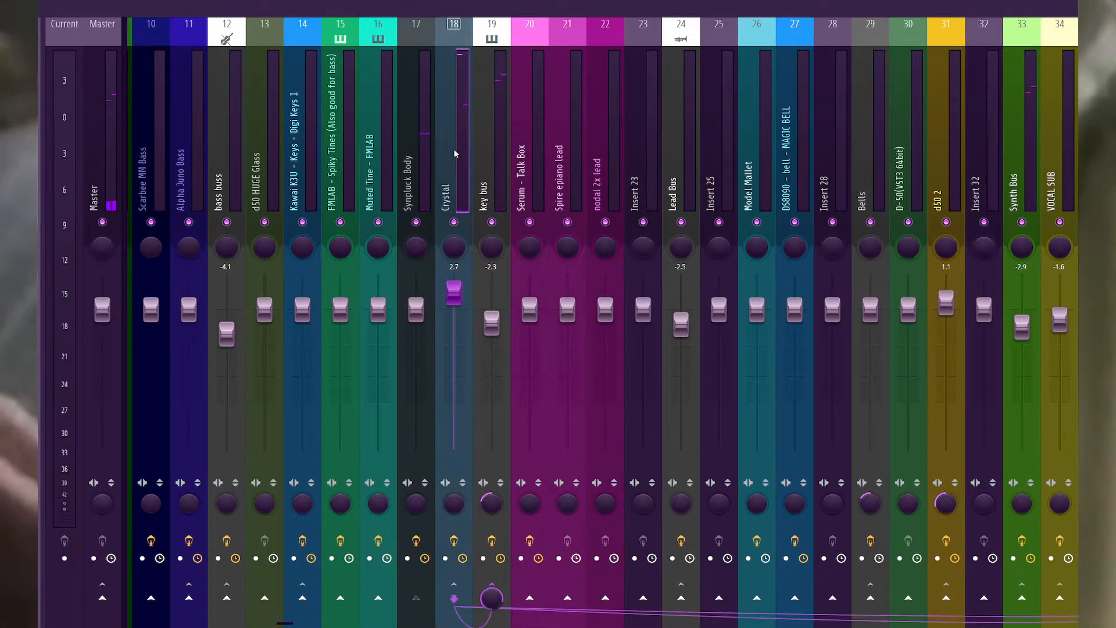
click(39, 90)
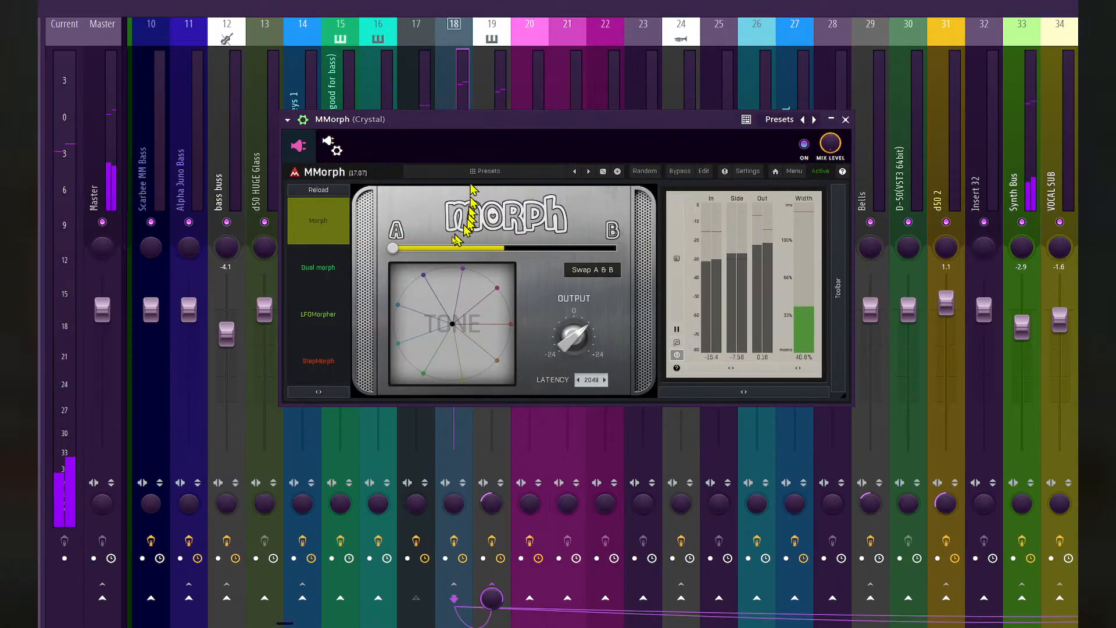
drag(393, 248, 616, 248)
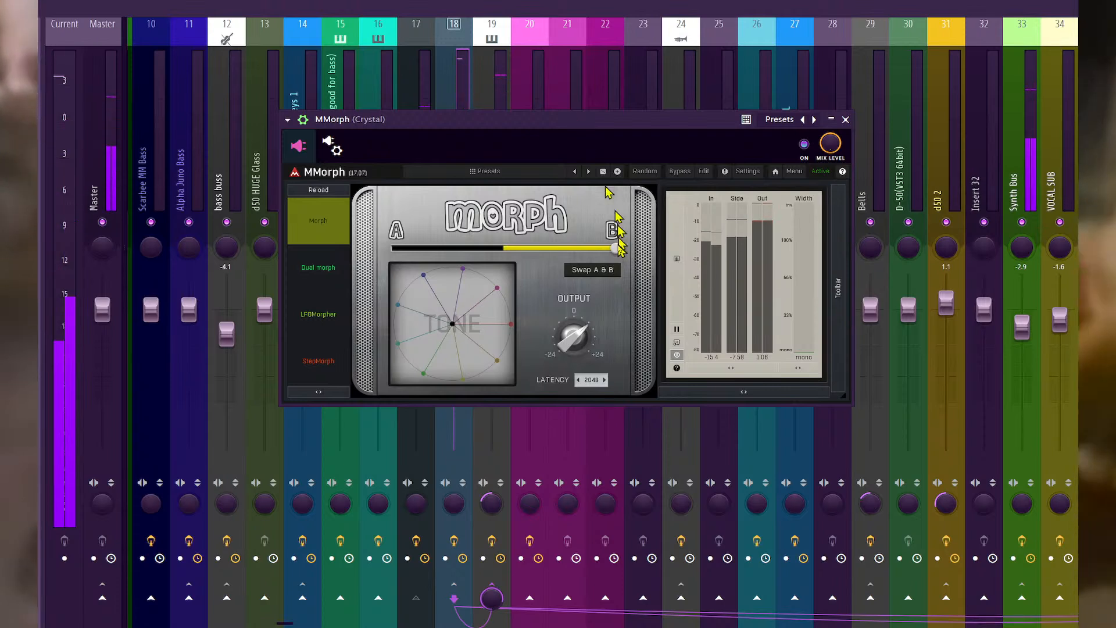
drag(616, 248, 544, 249)
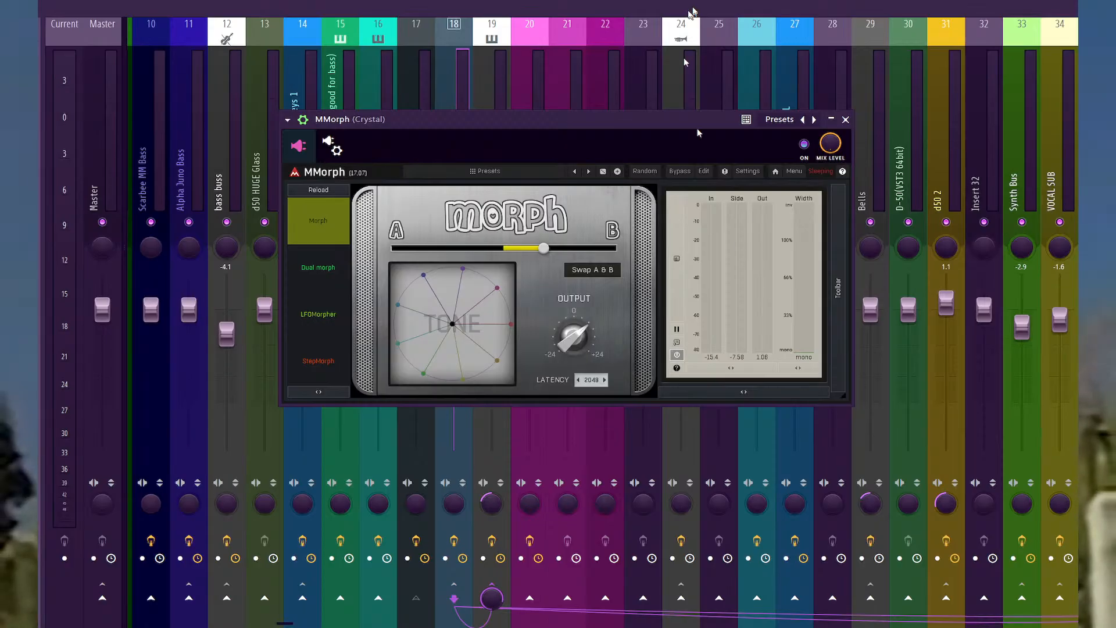
Check the processing connections of MMorph on Crystal, return to its interface, and move the window clear of the track names.
click(333, 145)
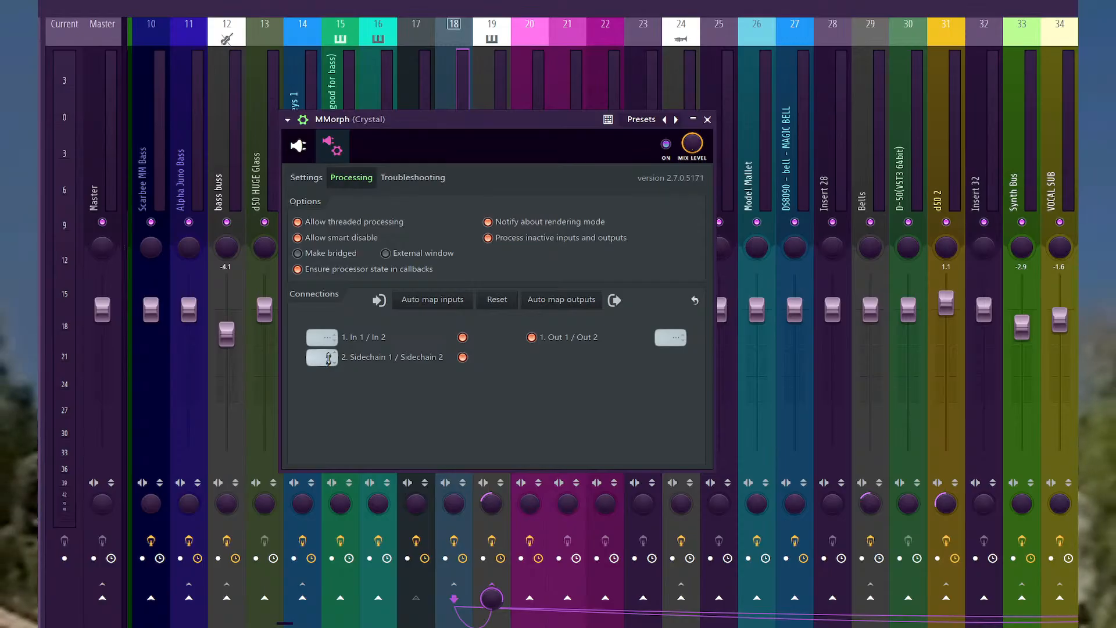
click(312, 147)
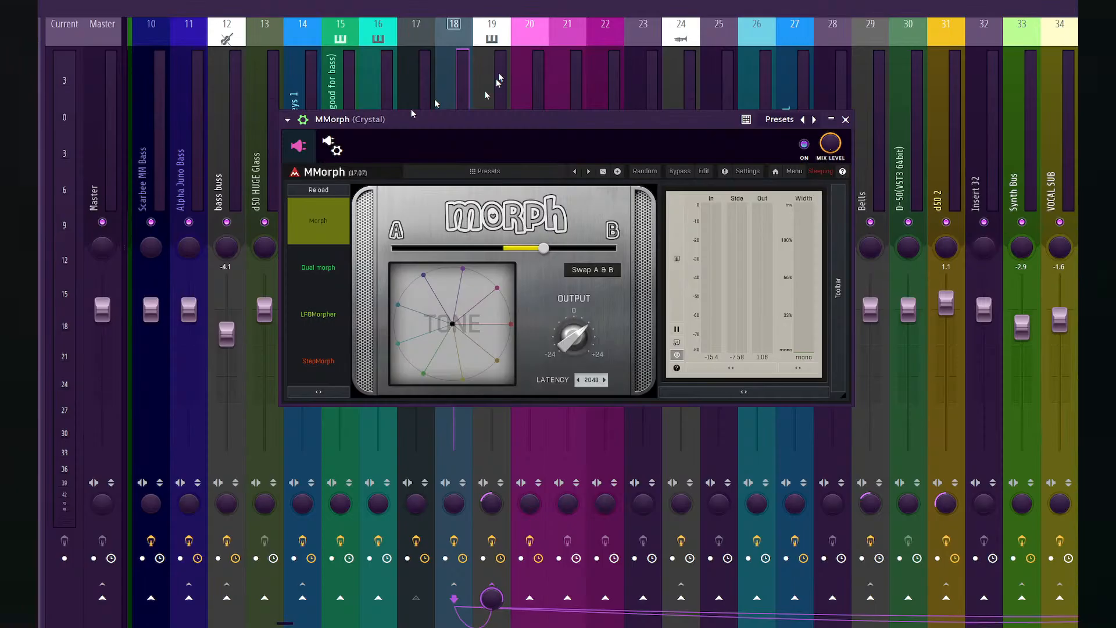
key(space)
drag(555, 122, 674, 269)
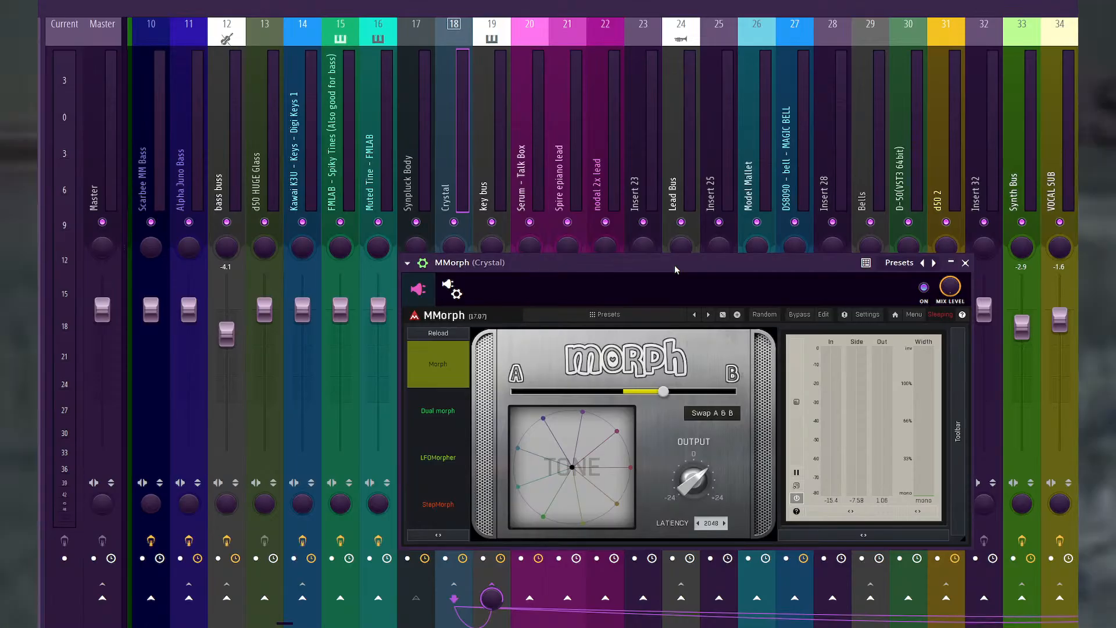
Play the full arrangement, transpose Pattern 10's Layer notes down an octave in the piano roll, and return to the mixer.
key(F6)
key(F5)
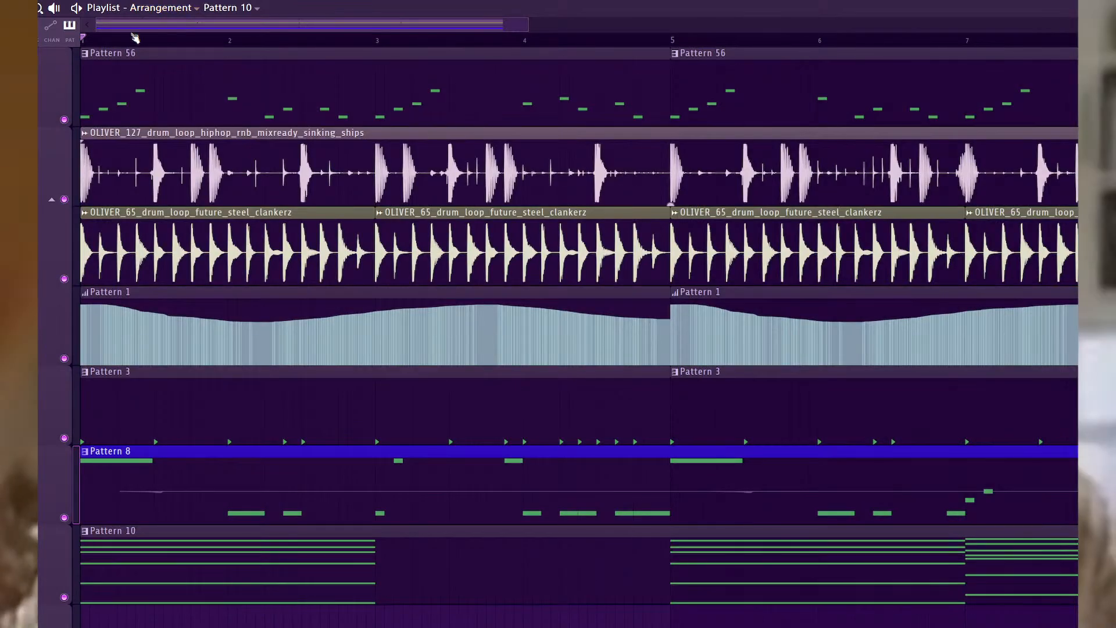
key(space)
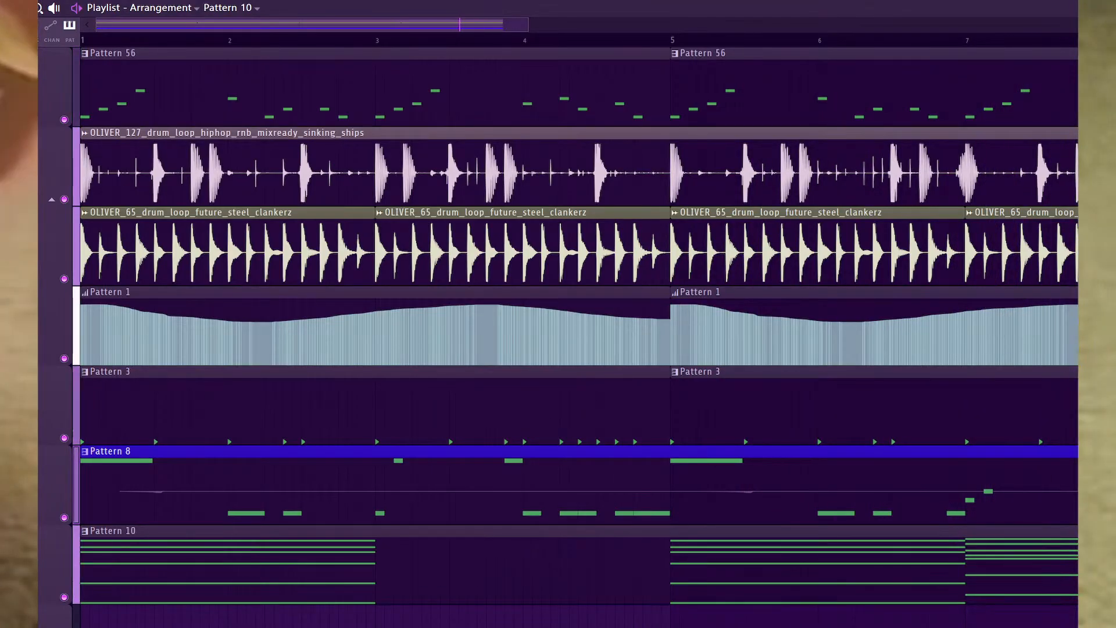
double_click(1030, 580)
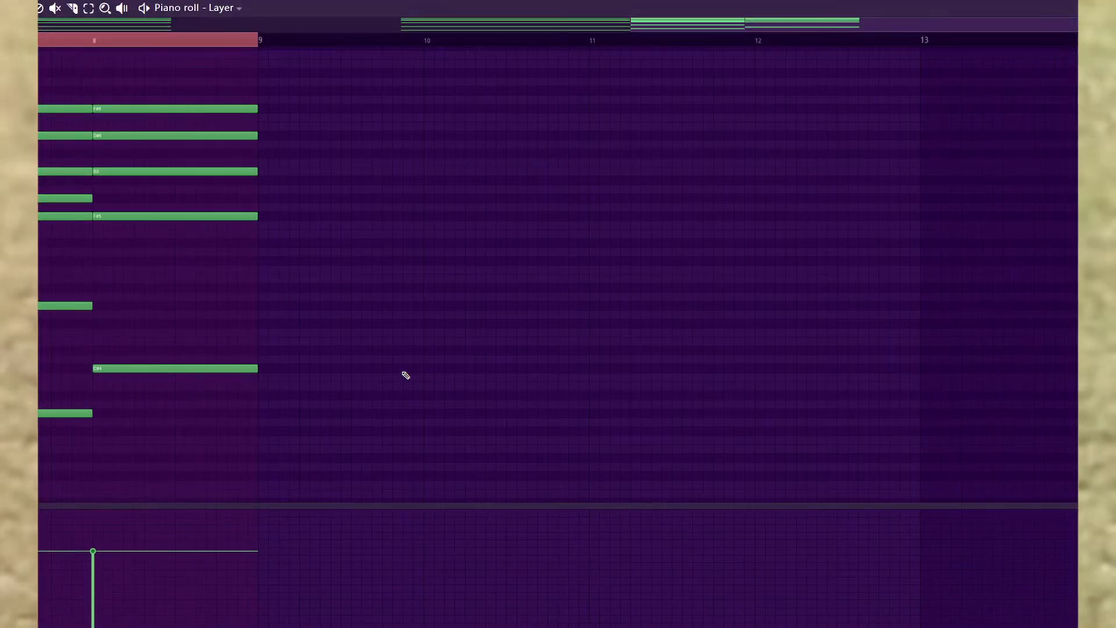
key(ctrl+Down)
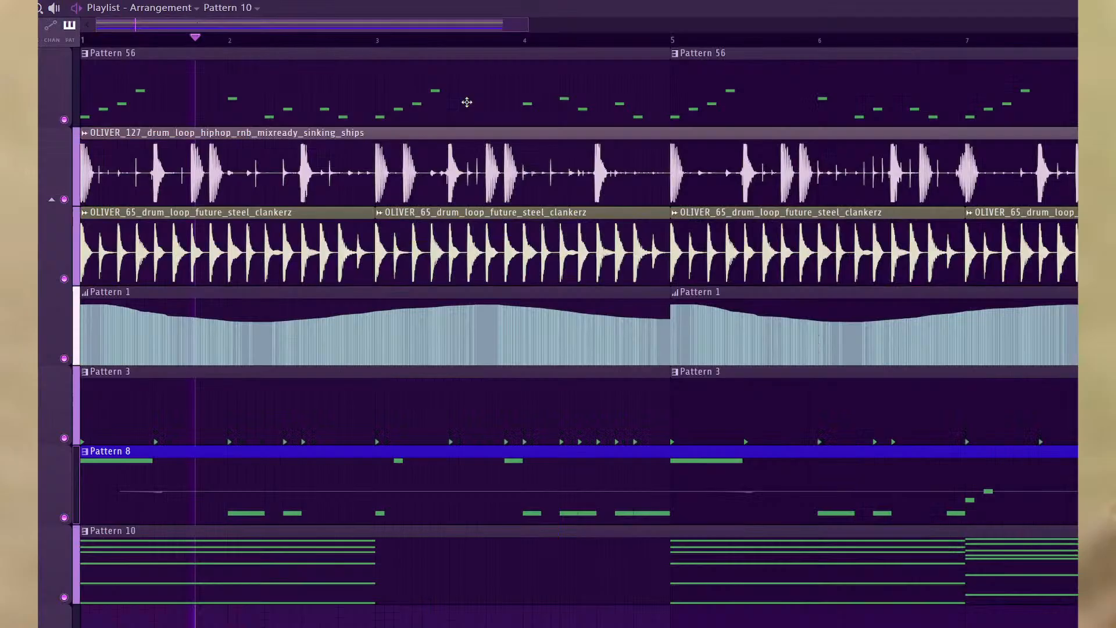
key(F9)
key(F9)
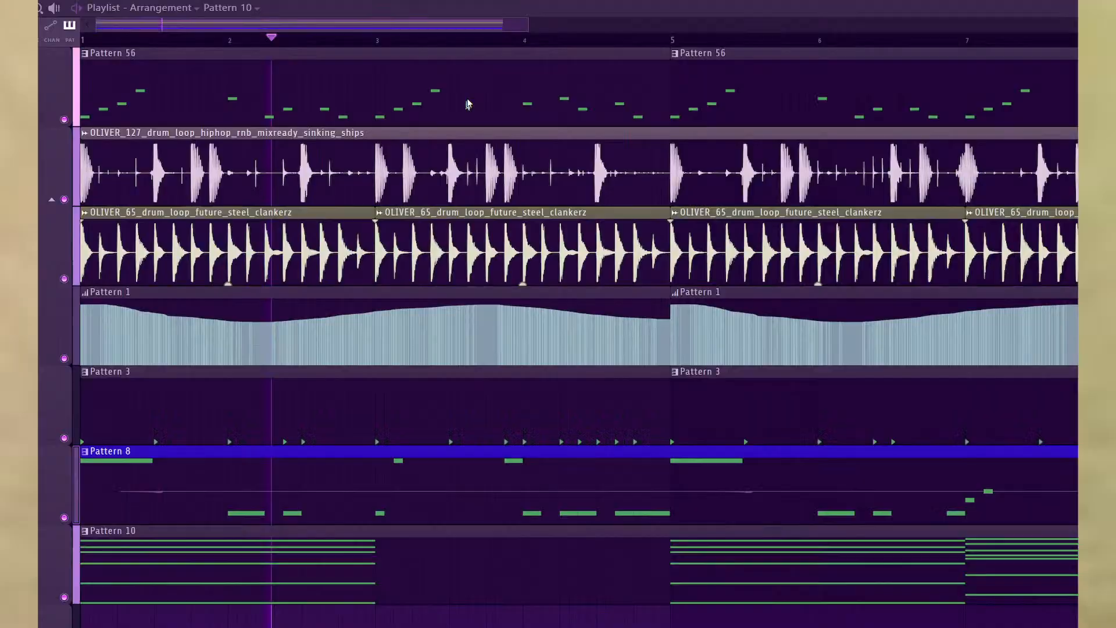
key(F9)
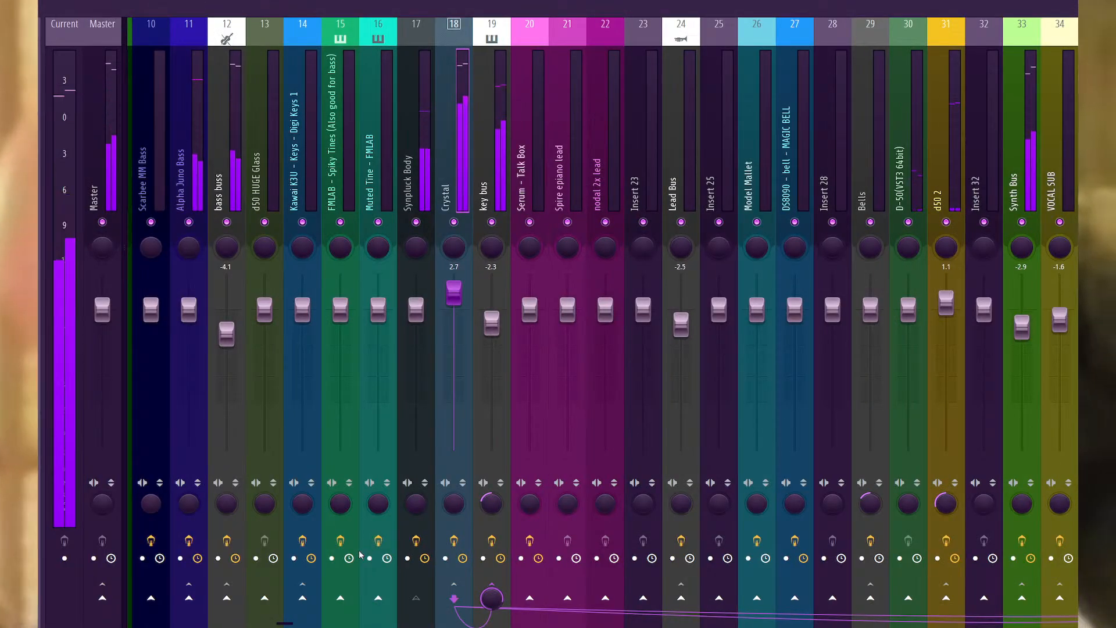
Select the d50 2 mixer track and lower its volume.
drag(282, 619, 474, 621)
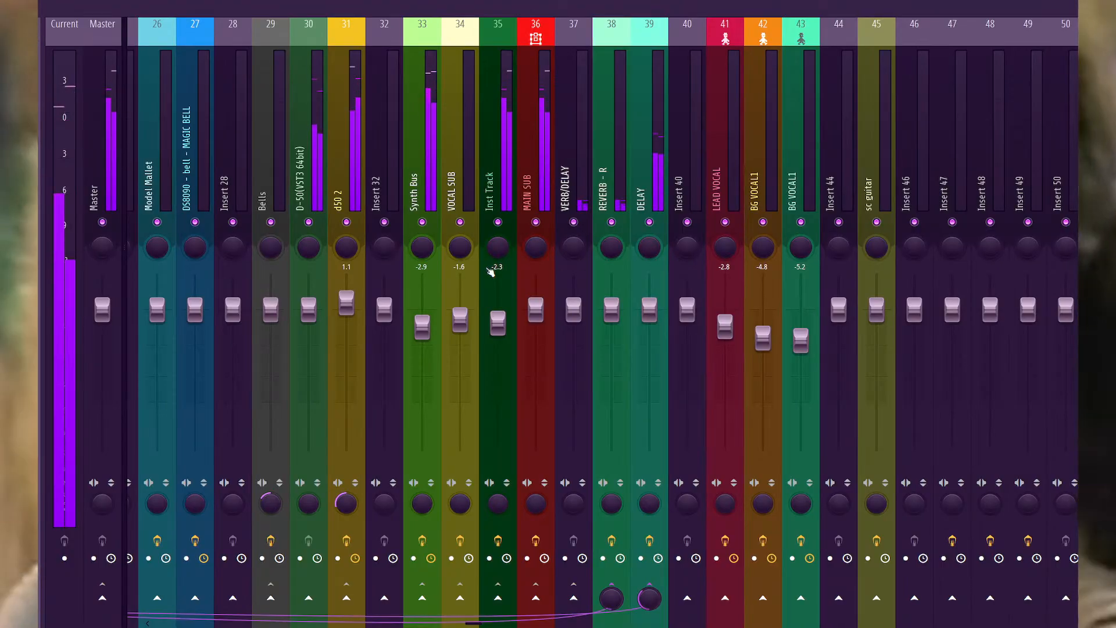
click(349, 186)
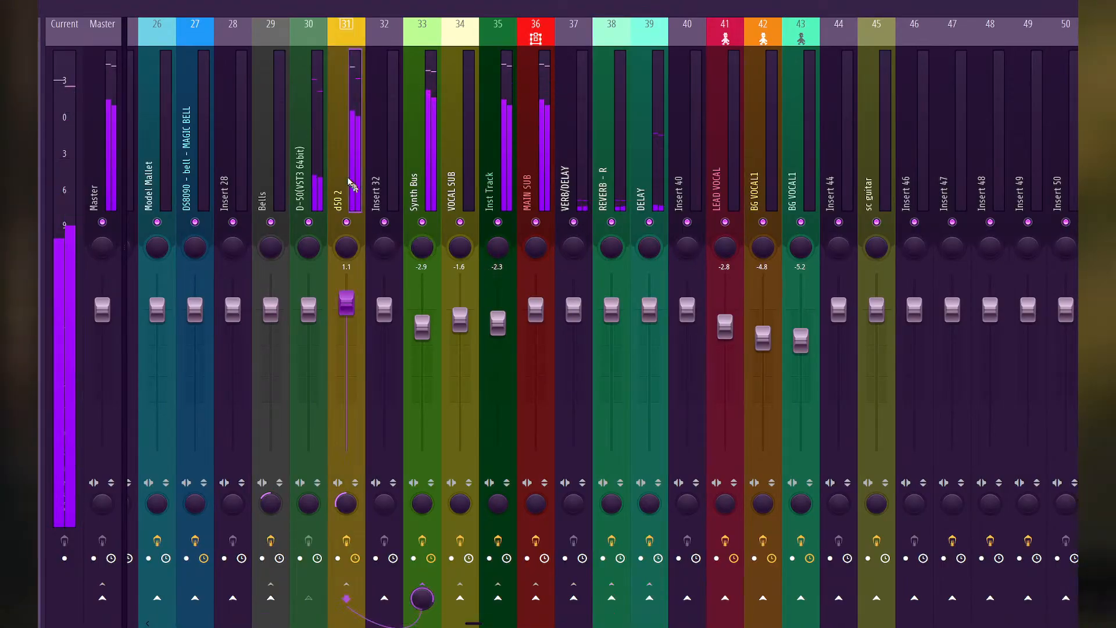
drag(348, 306, 348, 324)
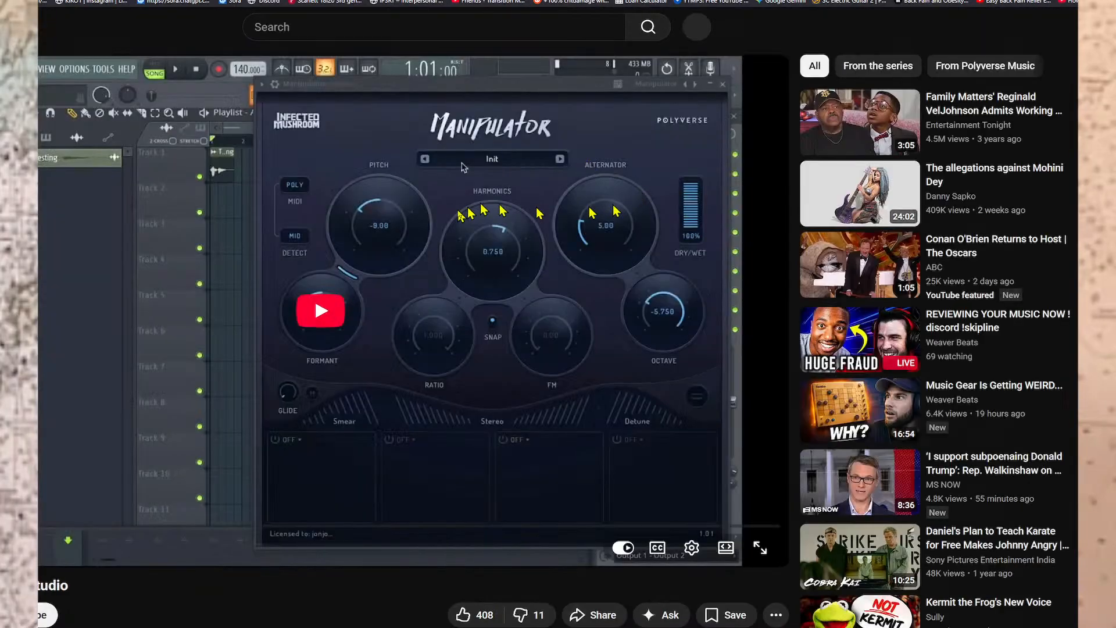
Switch to YouTube, briefly play the FL Studio quickstart video for Manipulator, and copy its title.
click(378, 250)
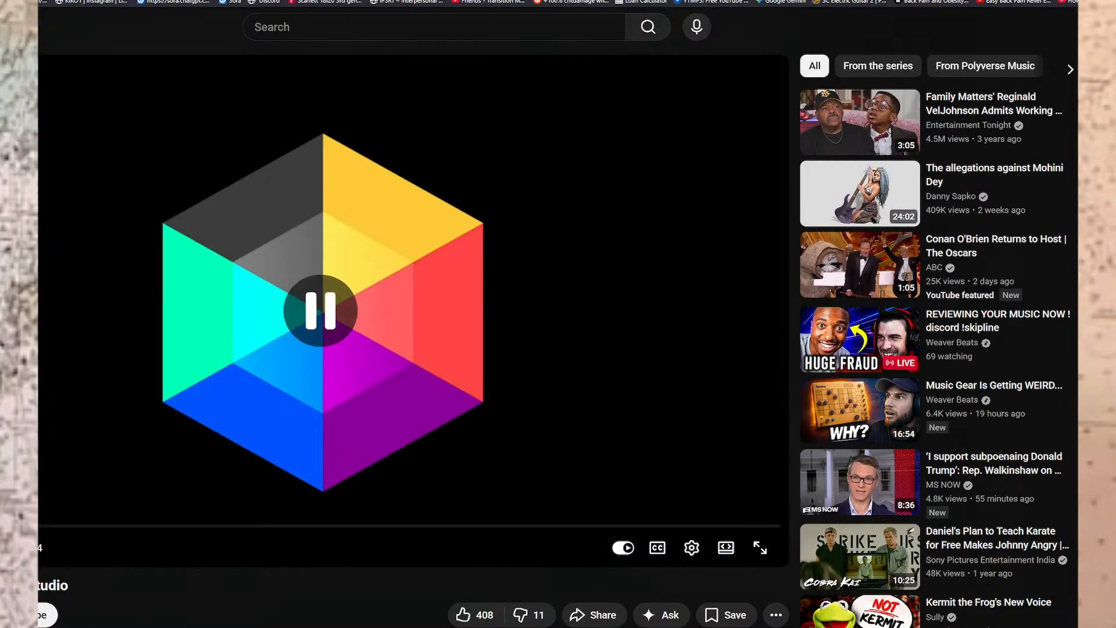
click(86, 275)
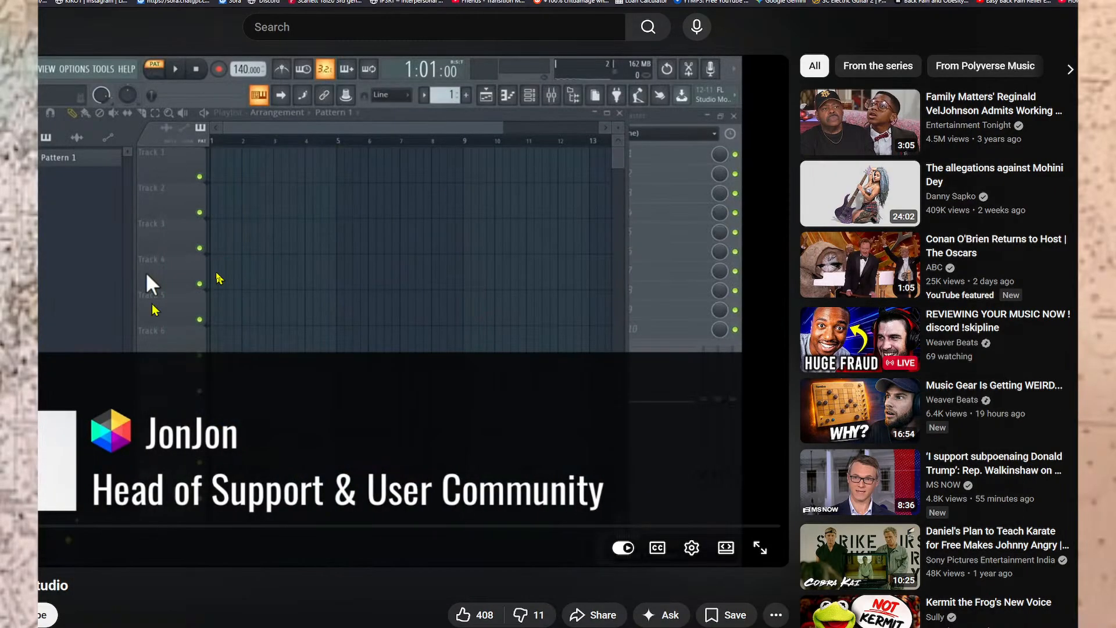
scroll(552, 337, down, 3)
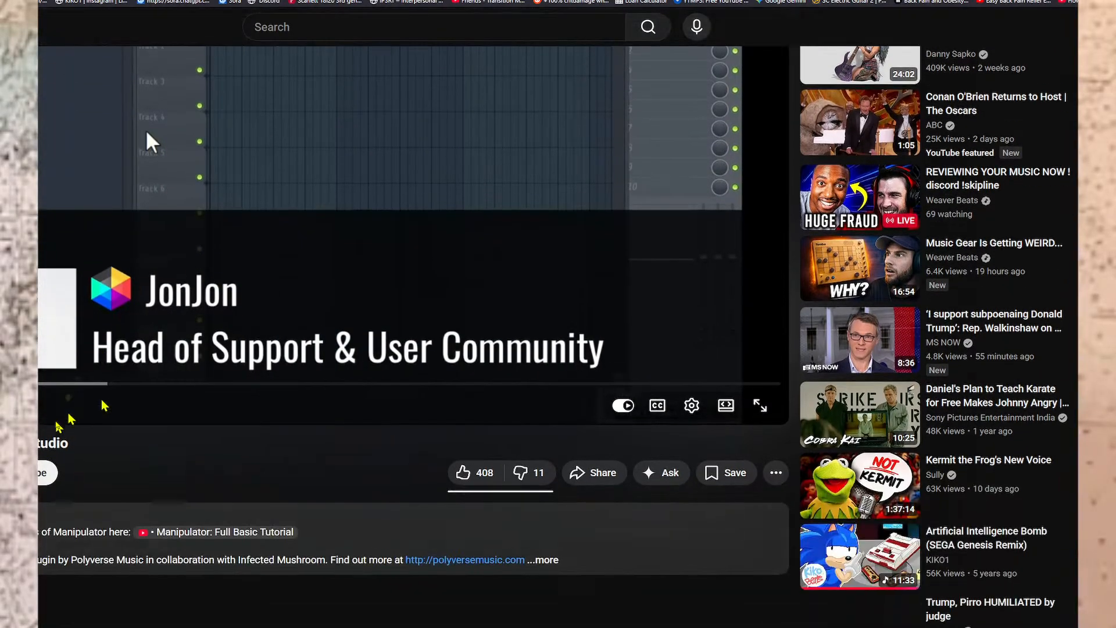
drag(80, 441, 38, 438)
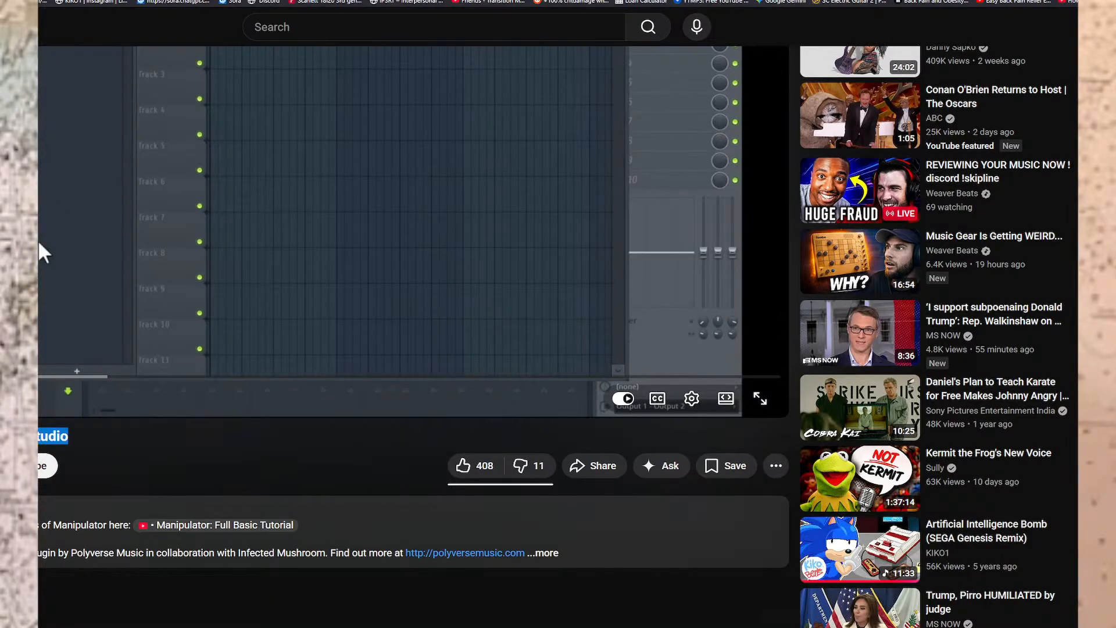
right_click(60, 295)
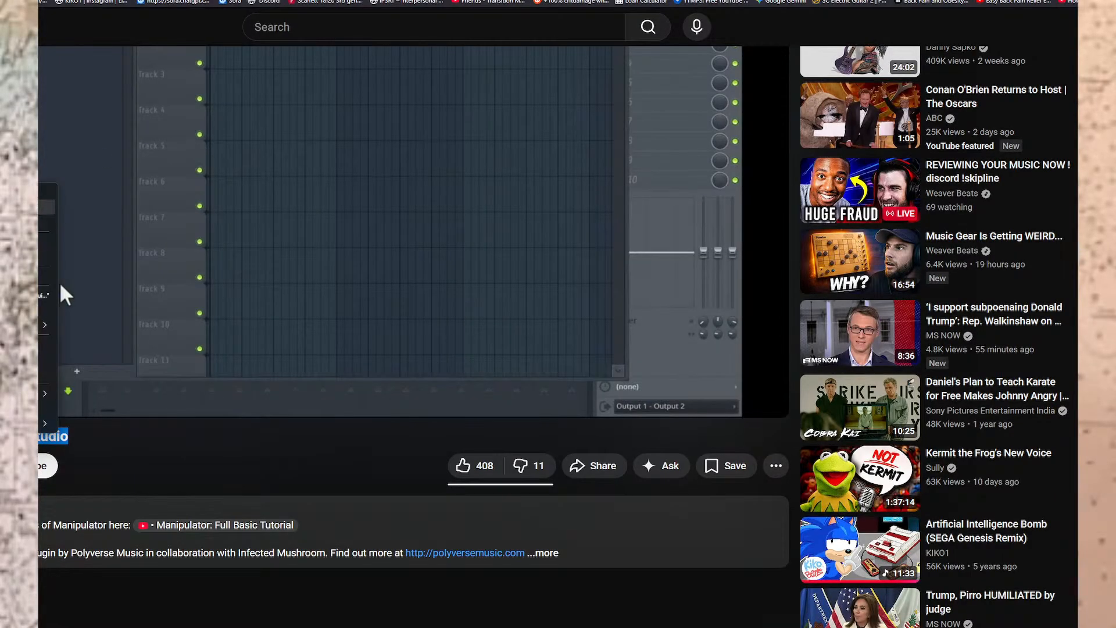
click(39, 192)
scroll(232, 415, up, 3)
click(190, 239)
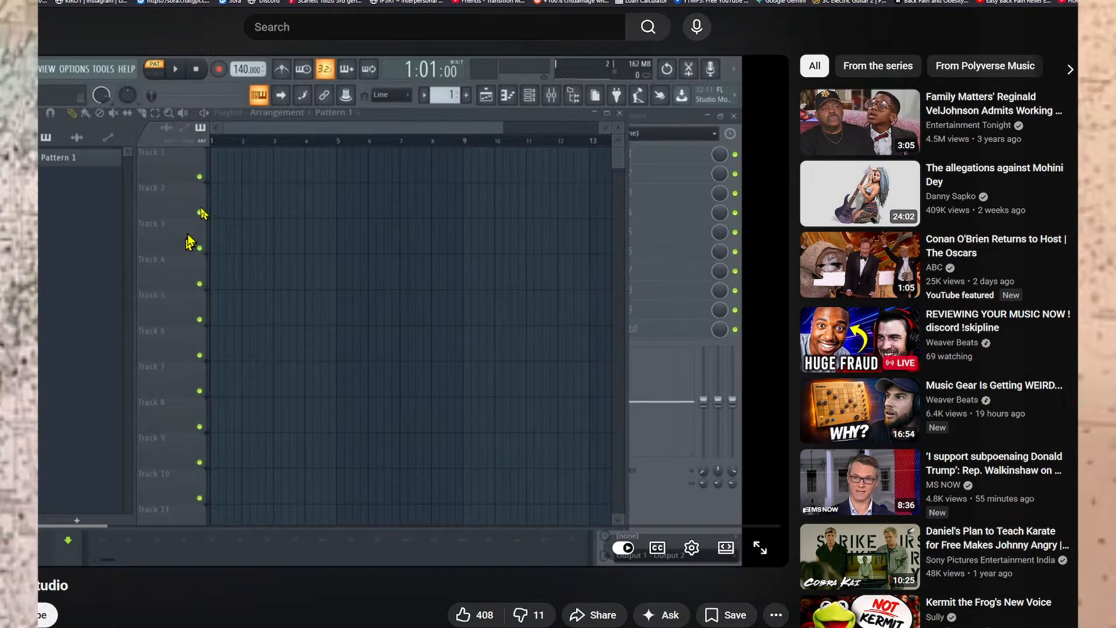
Search YouTube for "Manipulator vst" and open the Polyverse Manipulator playlist from the results.
click(335, 25)
text(Manipulator Quickstart: FL Studio)
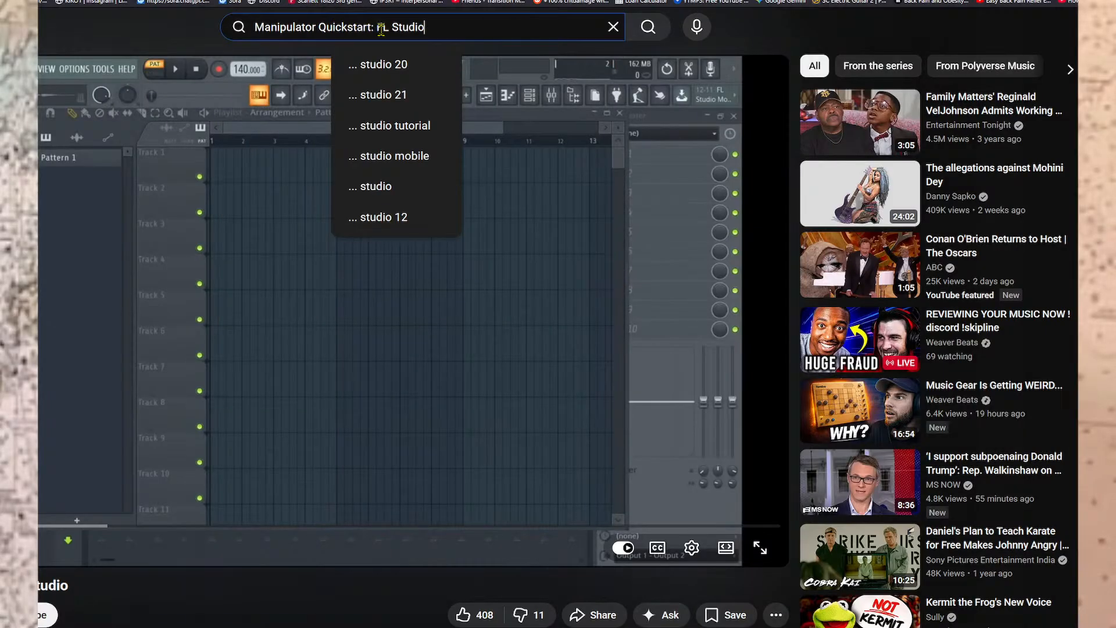
drag(316, 26, 579, 51)
key(BackSpace)
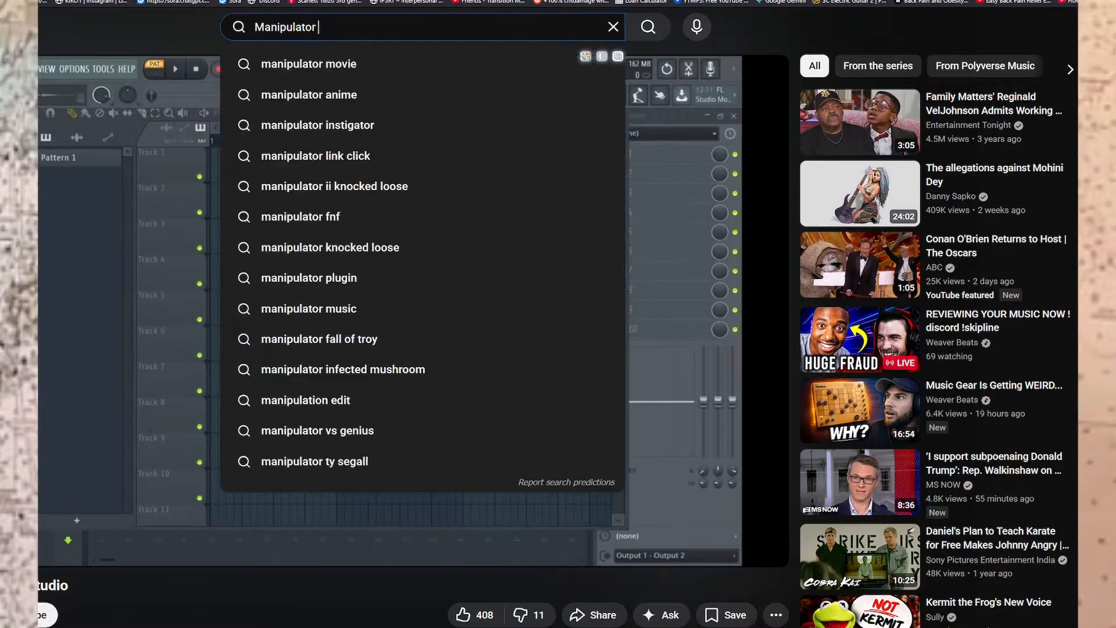
text(vst)
key(Return)
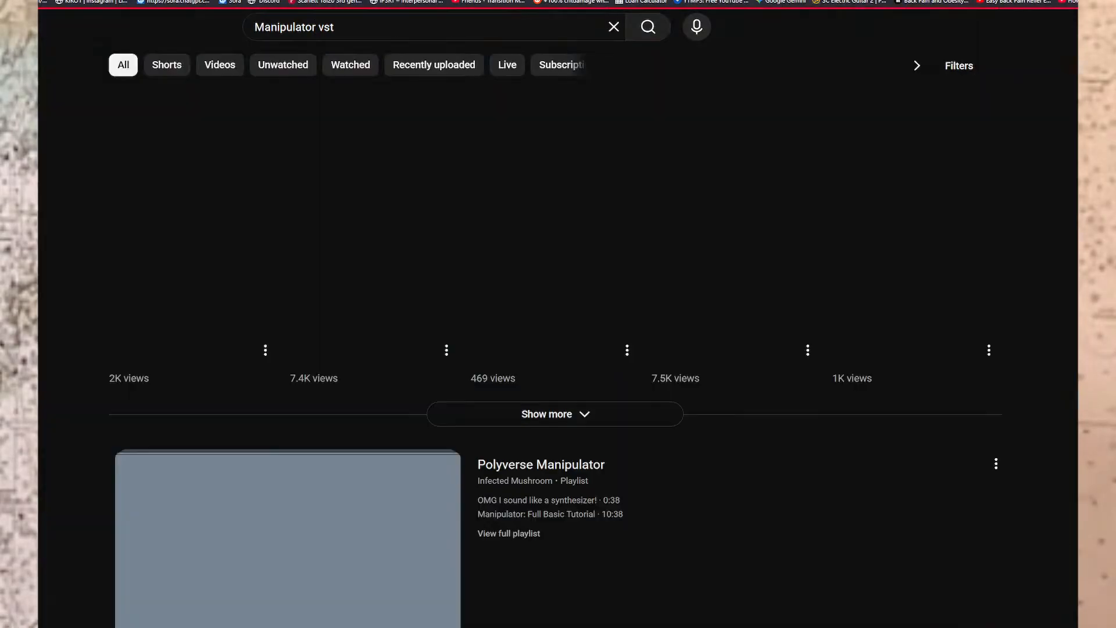
scroll(337, 187, down, 3)
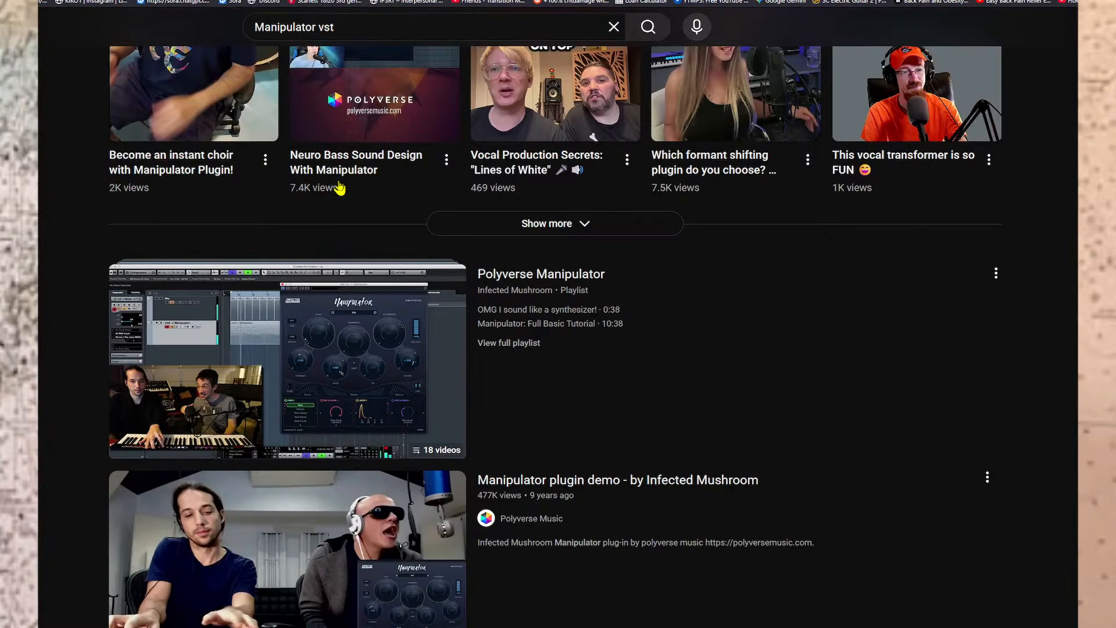
click(310, 349)
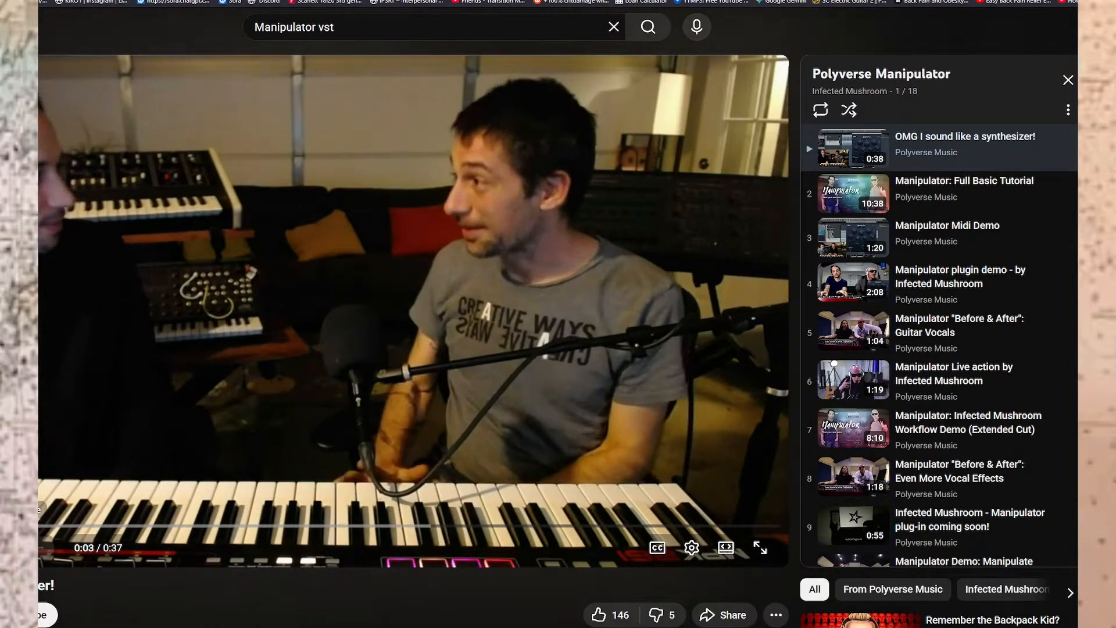
Watch part of the playlist video "OMG I sound like a synthesizer!" and pause it.
click(385, 243)
scroll(386, 245, down, 4)
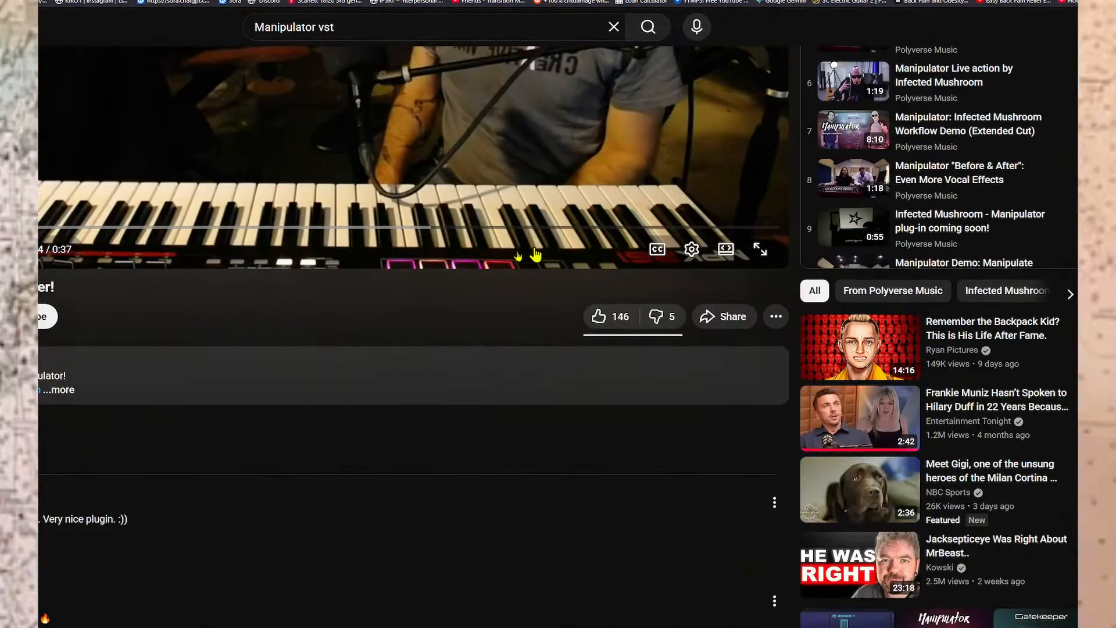
scroll(562, 252, up, 4)
click(257, 263)
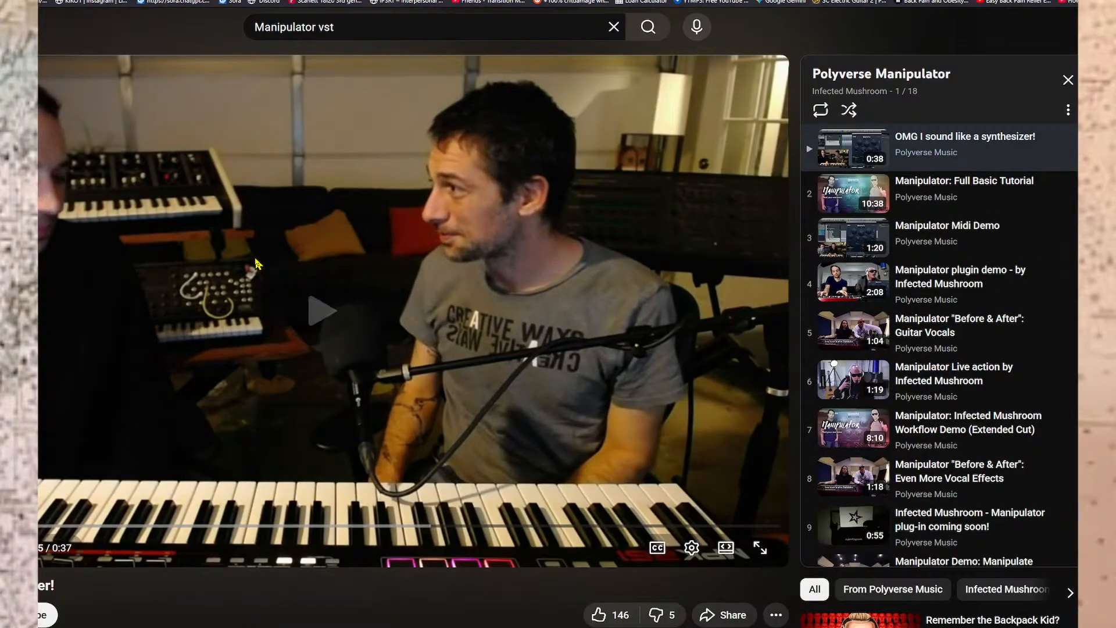
scroll(257, 263, down, 1)
scroll(257, 262, up, 2)
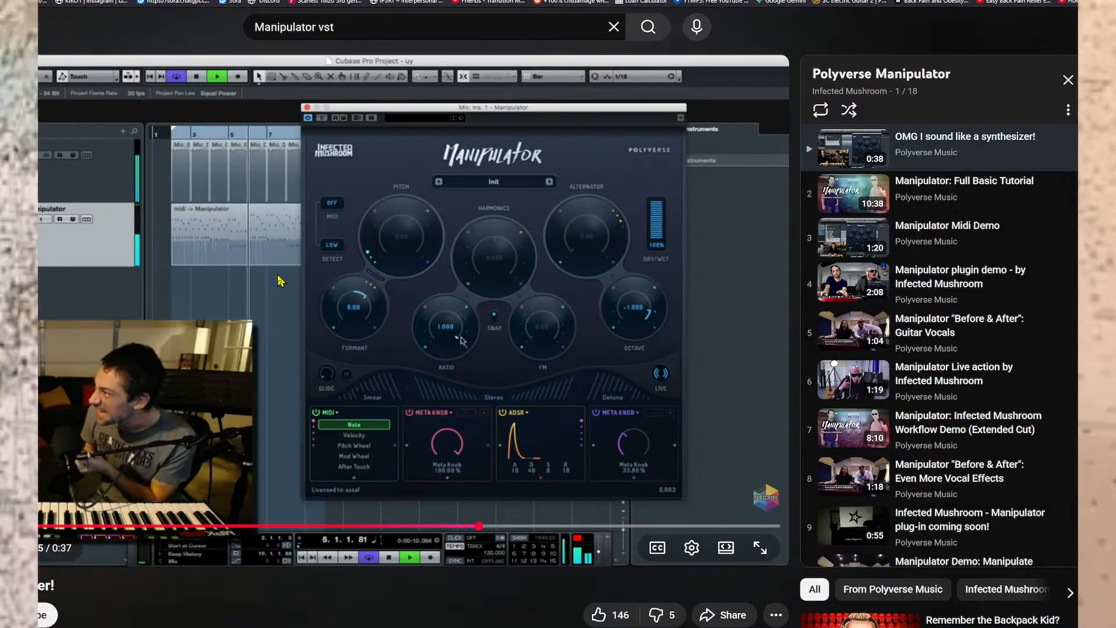
key(space)
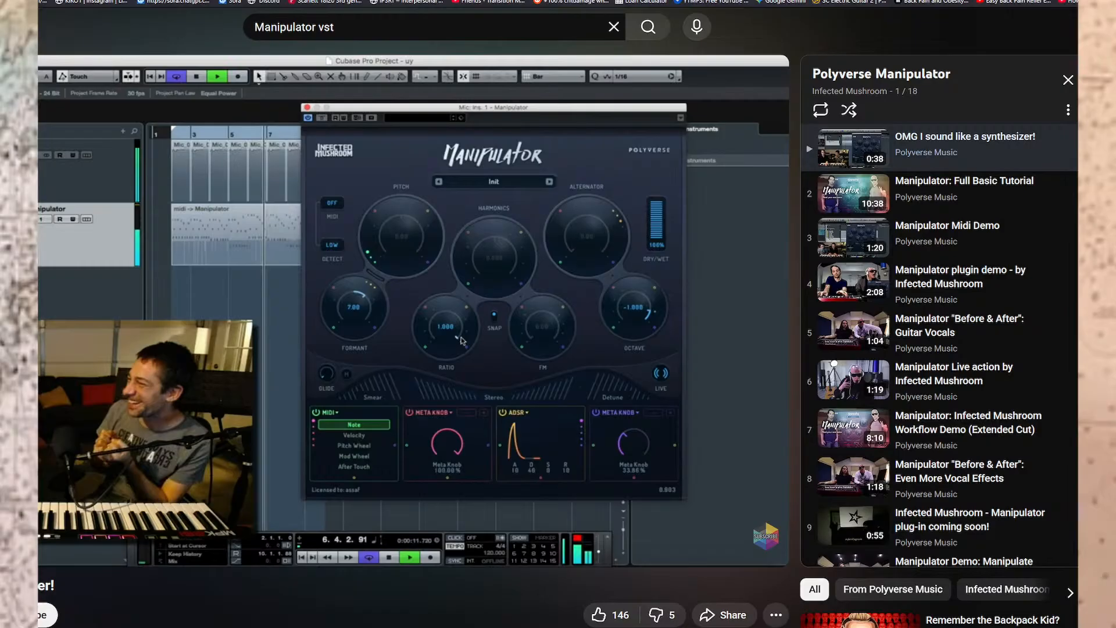
Play the playlist's "Before & After": Guitar Vocals video and adjust its playback volume.
click(952, 327)
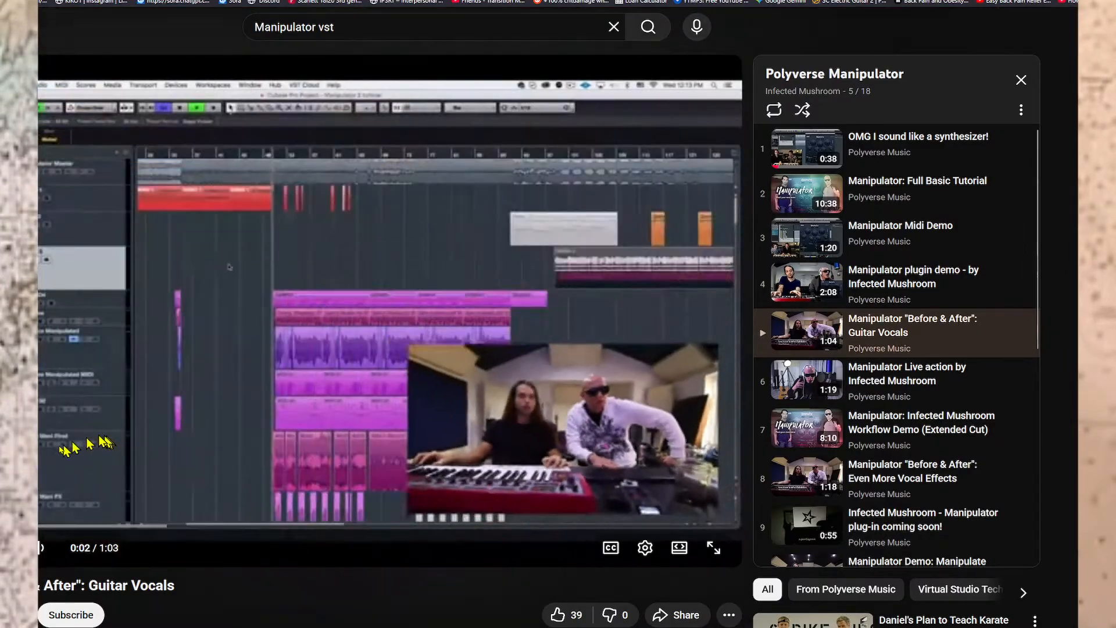
mouse_move(42, 548)
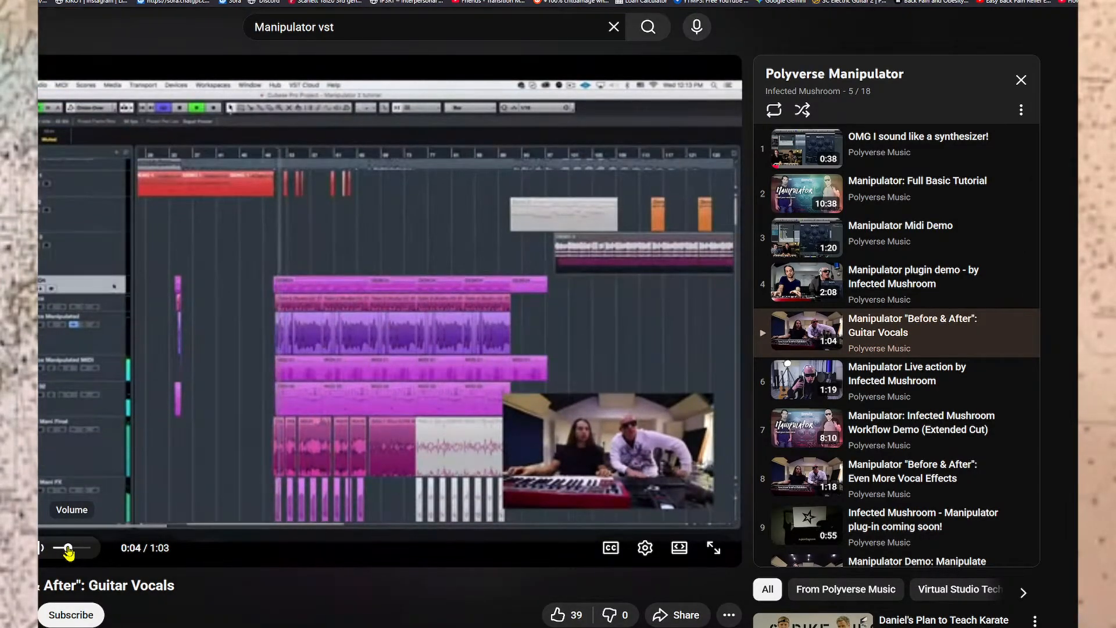
drag(69, 548, 65, 548)
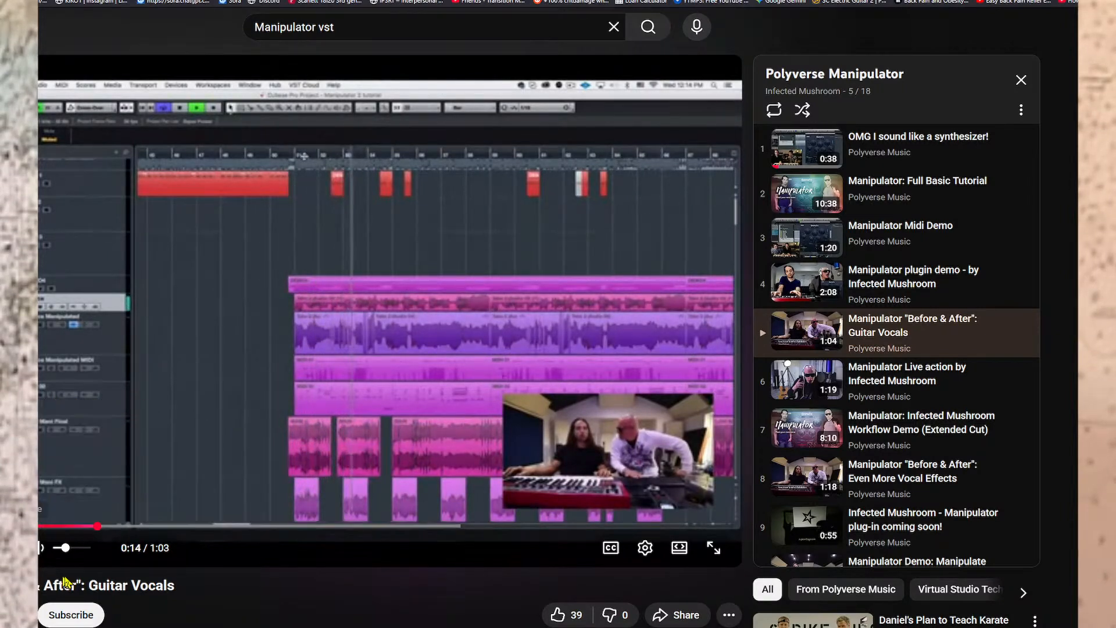
click(80, 547)
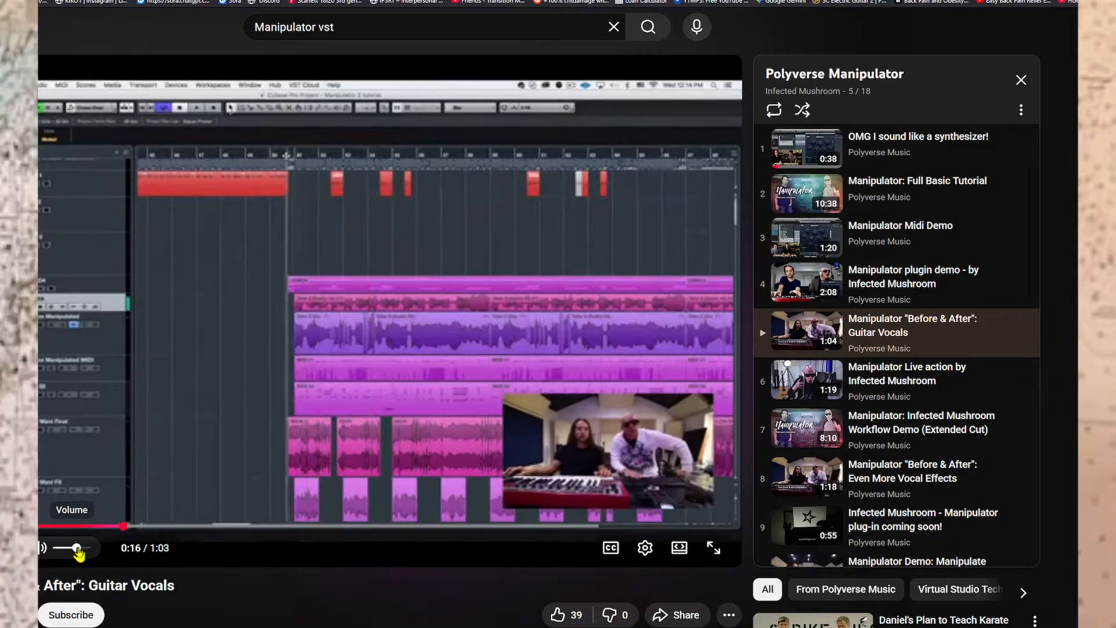
drag(81, 548, 75, 548)
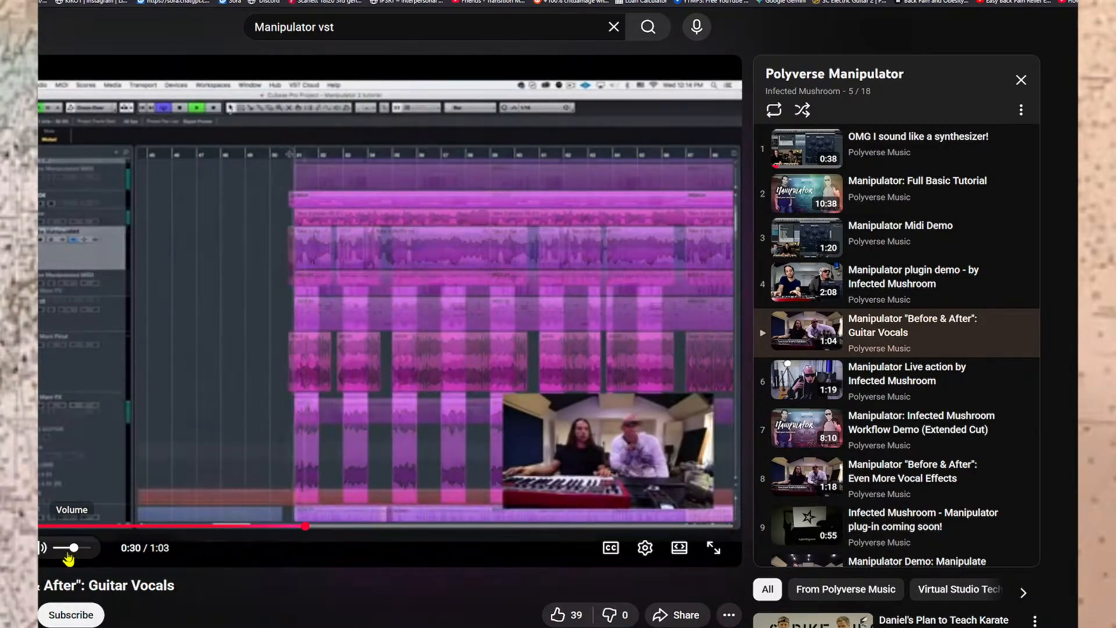
Pause the Guitar Vocals video and skip ahead to about 0:45 and further towards its end.
click(405, 346)
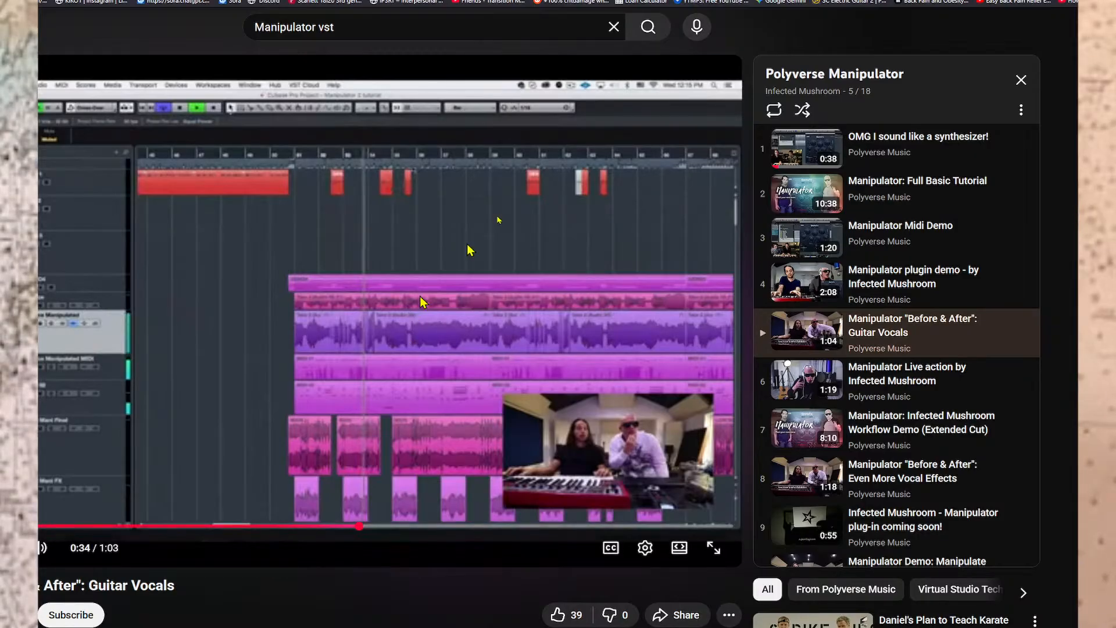
scroll(482, 244, down, 1)
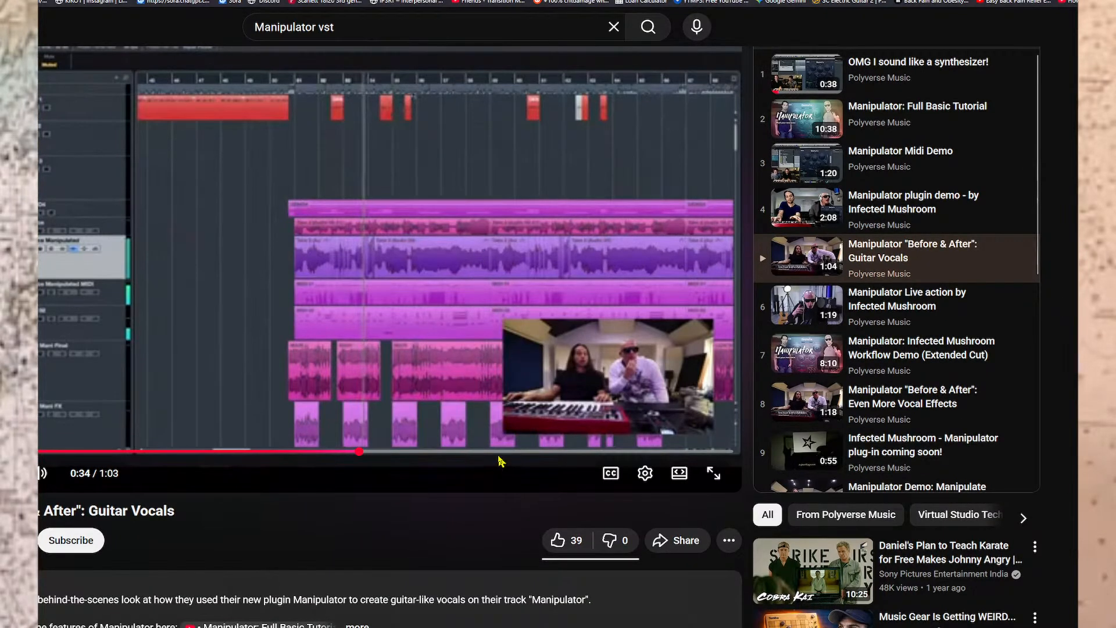
click(503, 452)
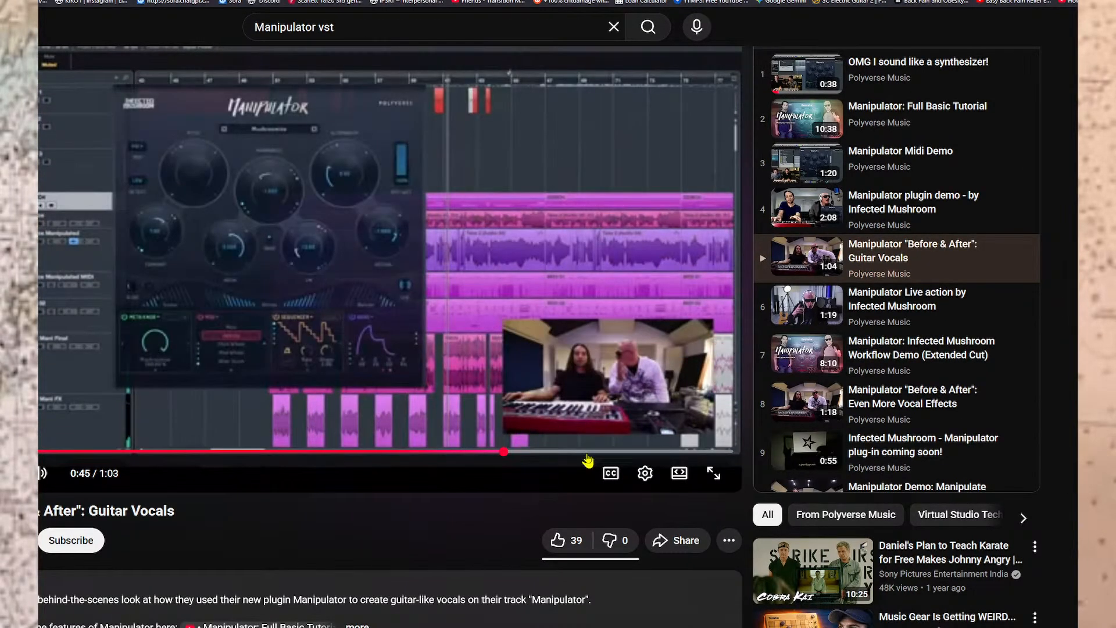
drag(587, 460, 650, 441)
scroll(605, 372, up, 1)
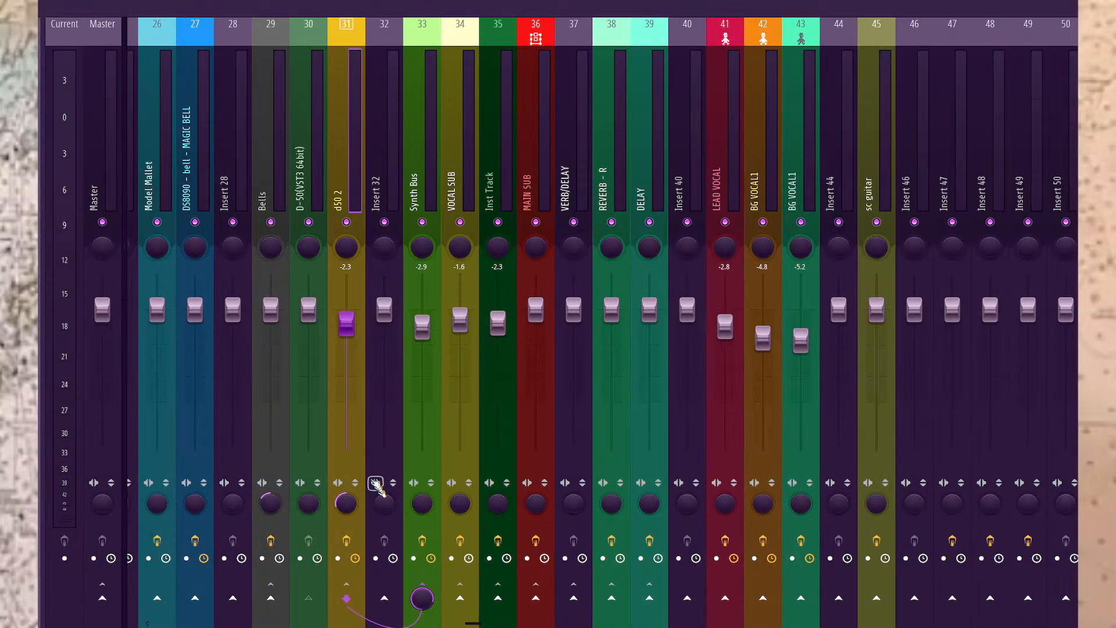
key(F6)
click(503, 619)
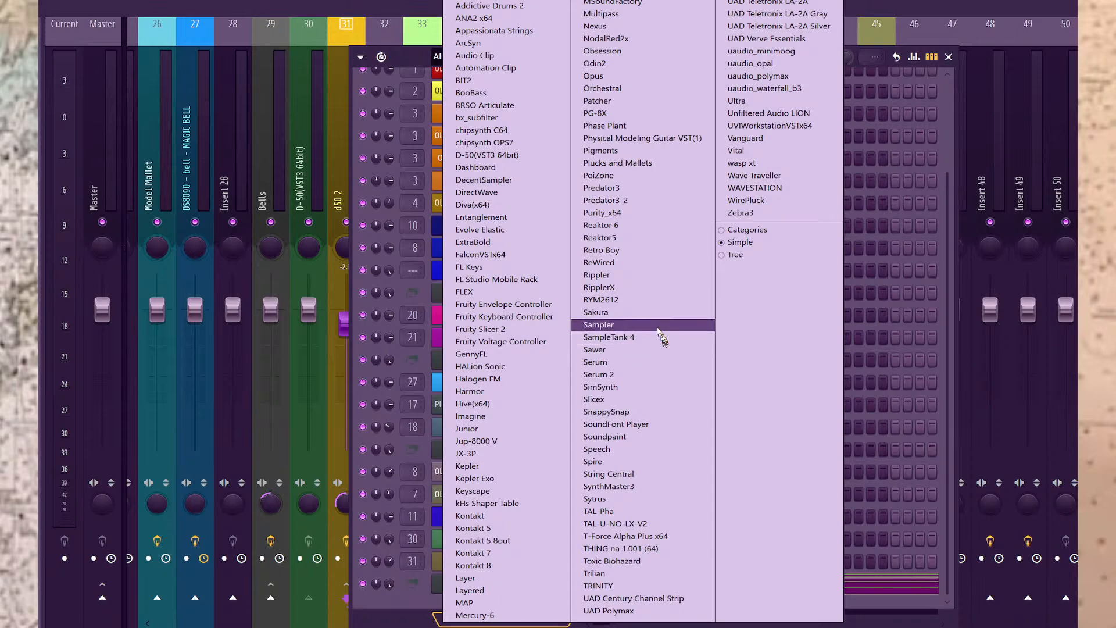
key(Escape)
key(Escape)
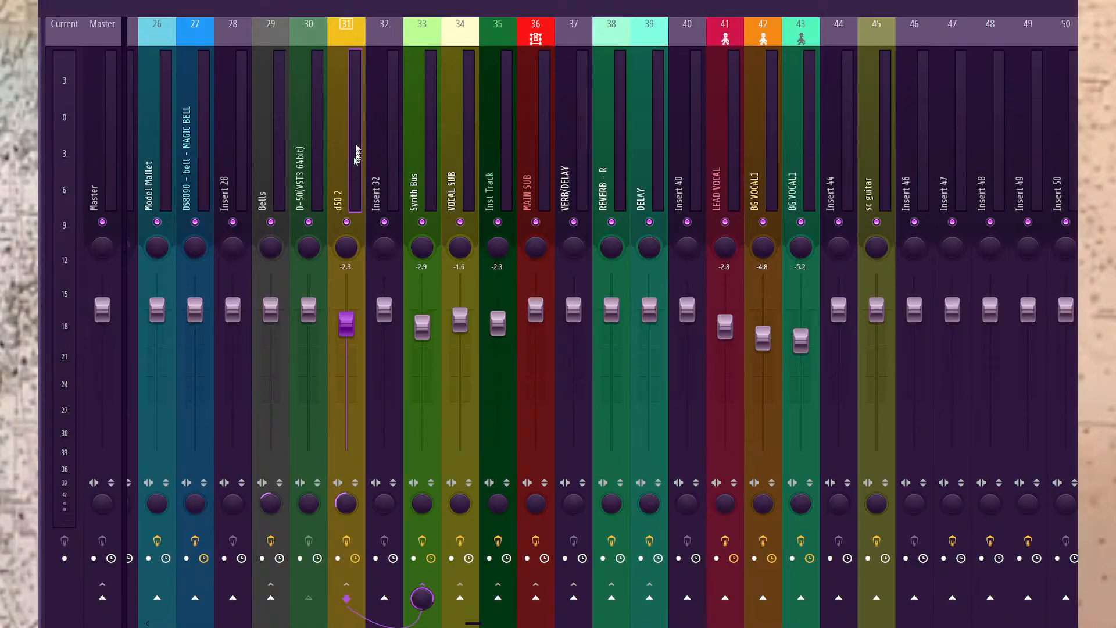
Start playback, load ShaperBox 3 as an effect on the d50 2 mixer track, and reposition its window.
key(space)
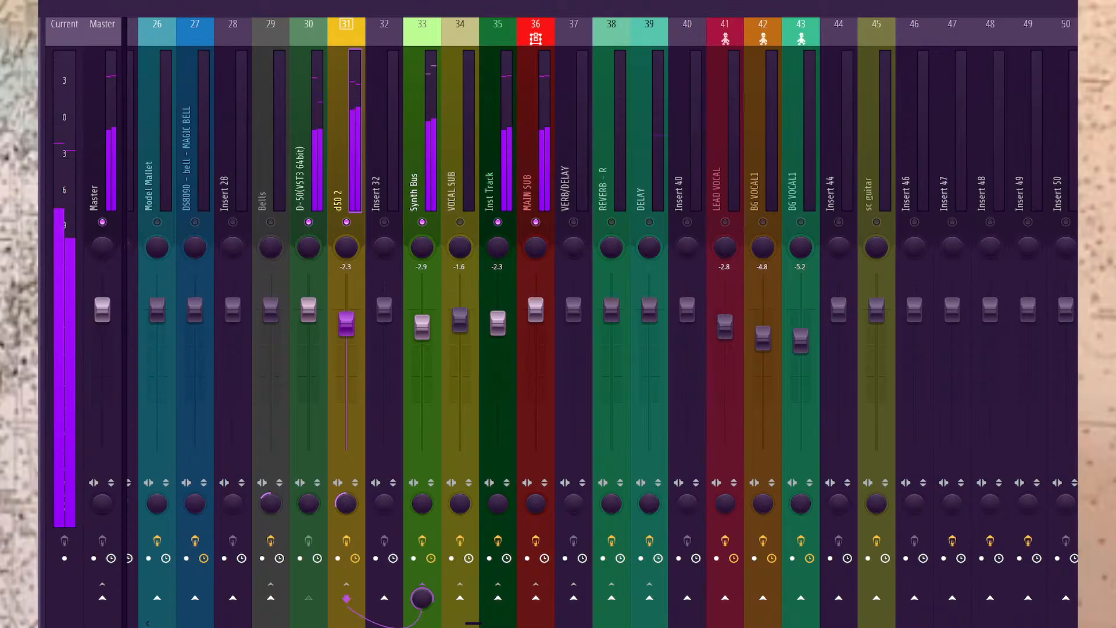
click(41, 211)
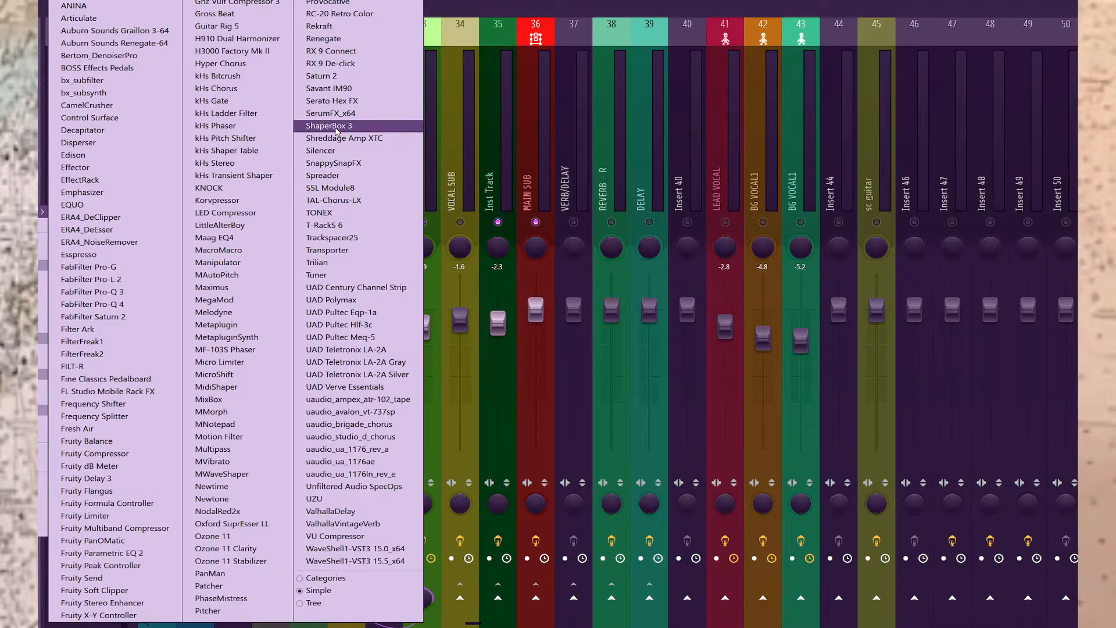
click(335, 128)
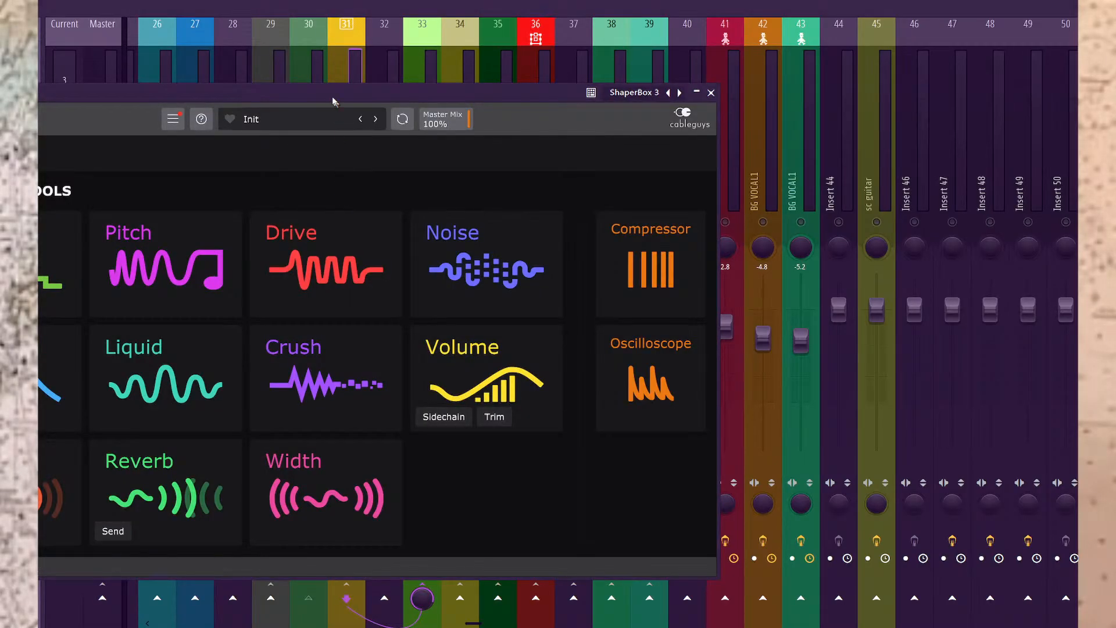
drag(334, 101, 369, 83)
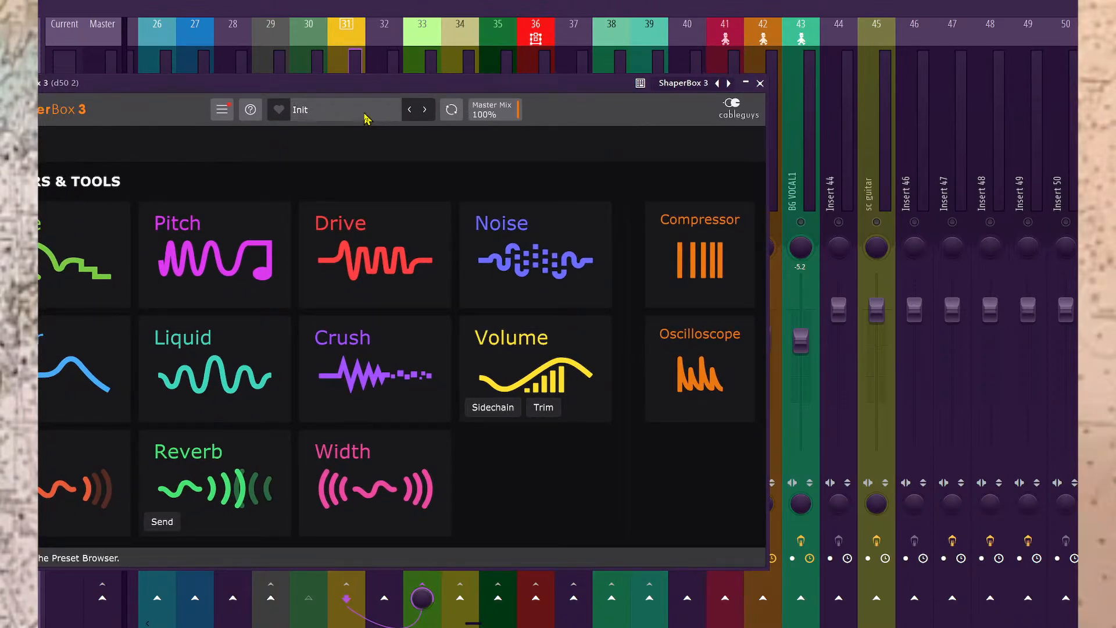
Add a Filter shaper, draw a curve that sweeps the cutoff downward across the bar, and set the resonance to 41%.
click(90, 343)
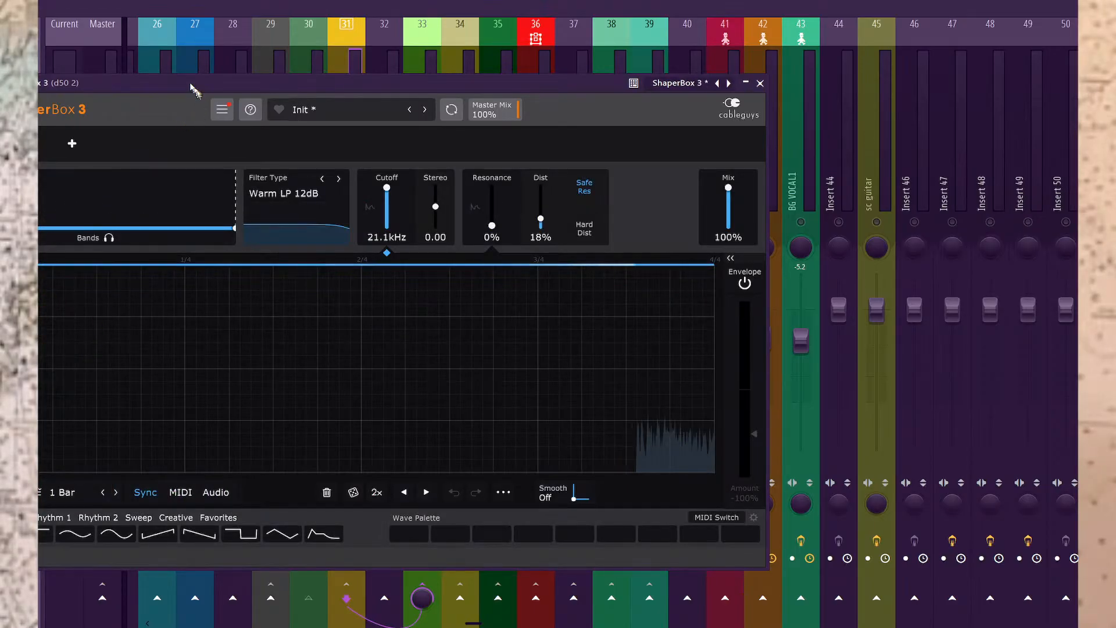
drag(8, 264, 60, 294)
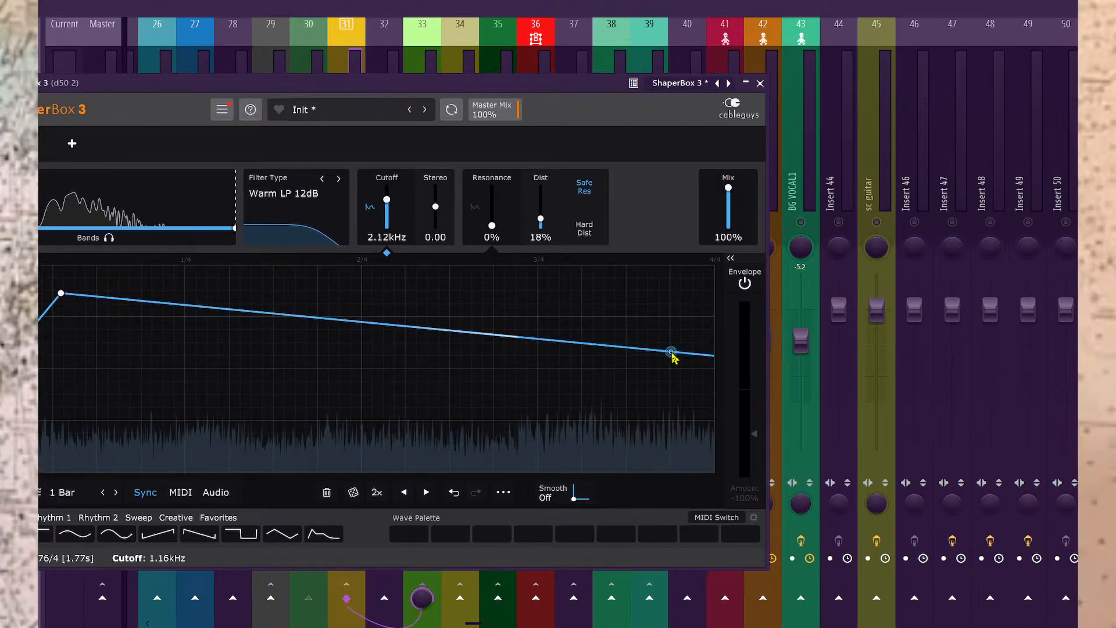
mouse_move(674, 354)
mouse_down()
mouse_move(703, 454)
mouse_move(643, 427)
mouse_up()
drag(61, 293, 27, 276)
key(space)
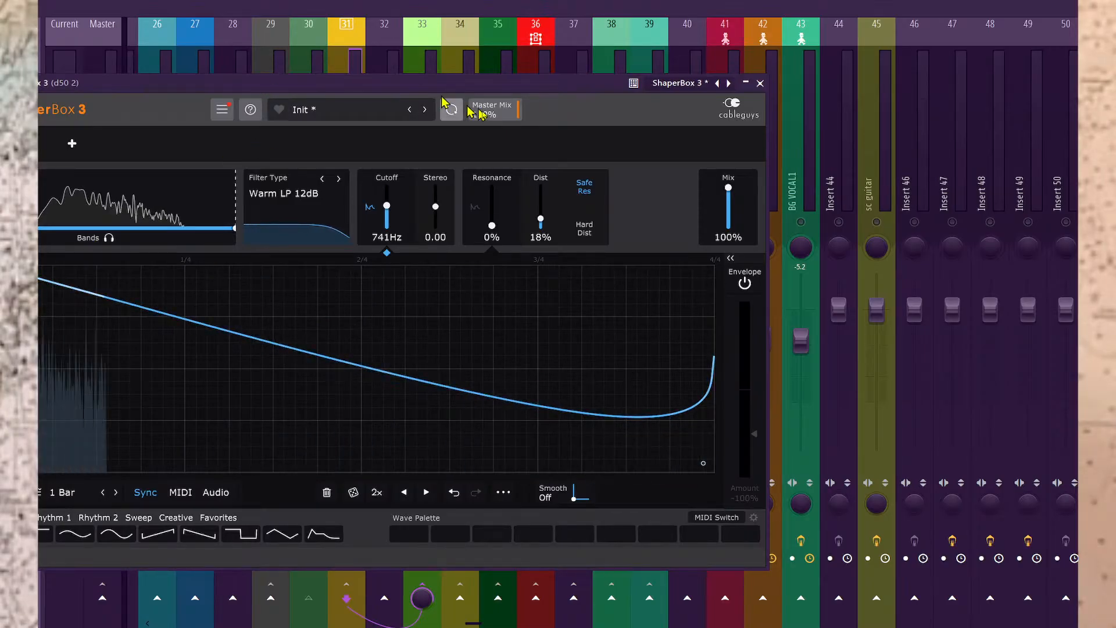
drag(491, 226, 492, 209)
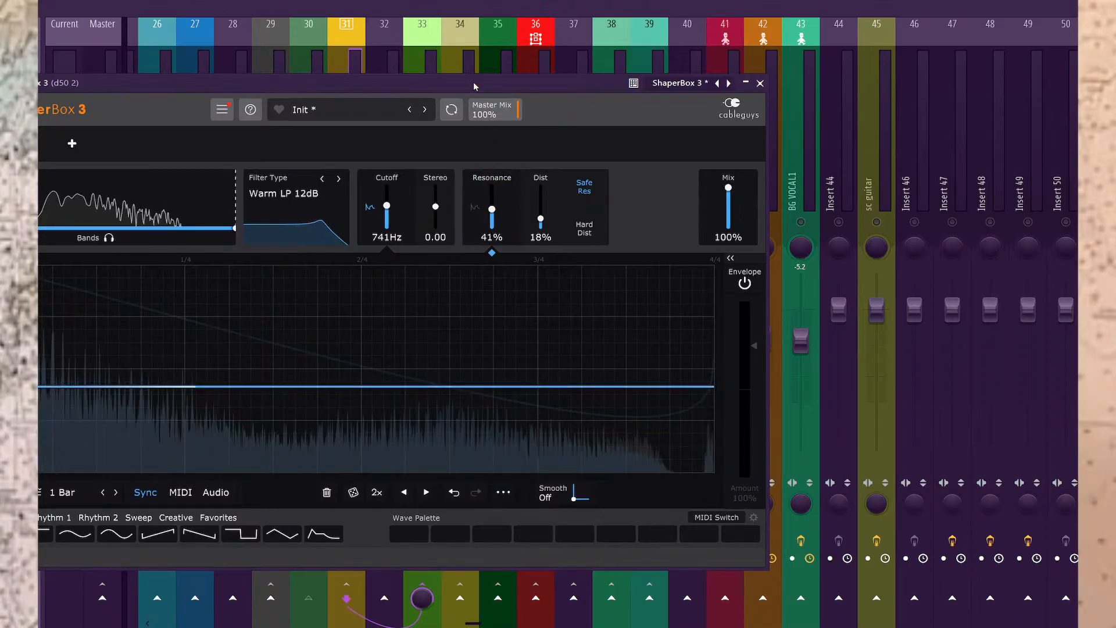
Add a Liquid shaper and draw a line that sweeps its flanger center frequency downward across the bar.
click(76, 144)
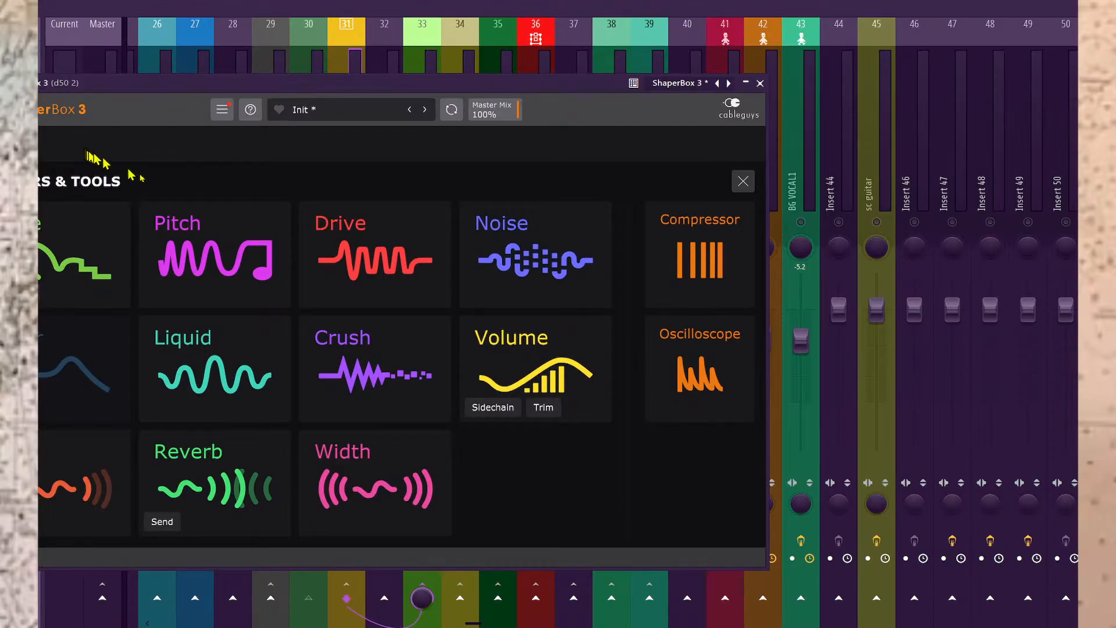
click(228, 365)
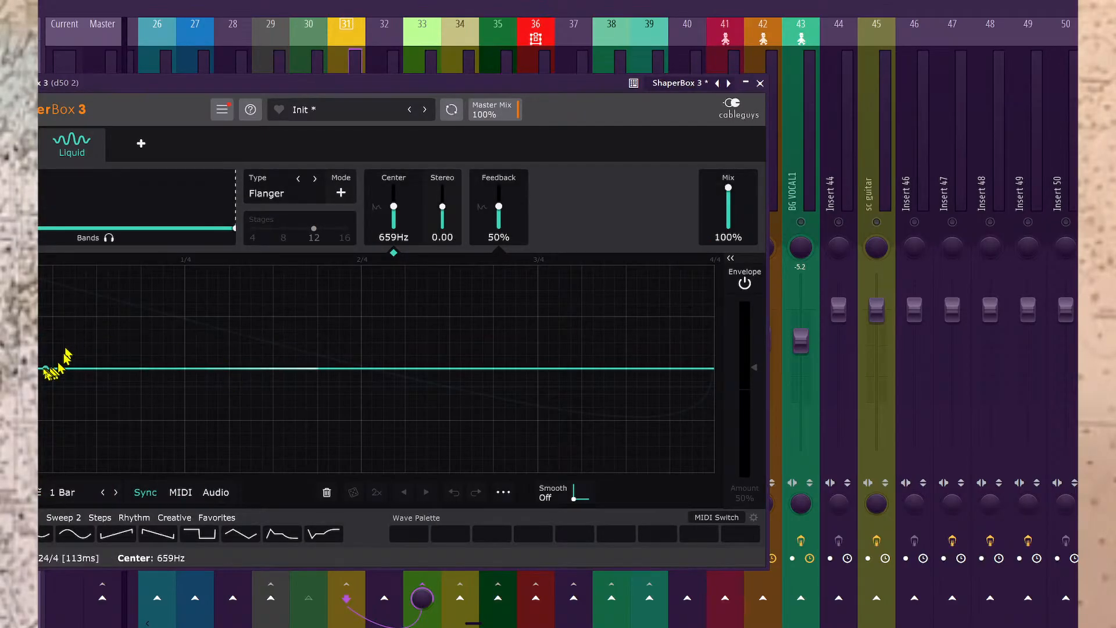
drag(393, 206, 387, 216)
click(11, 274)
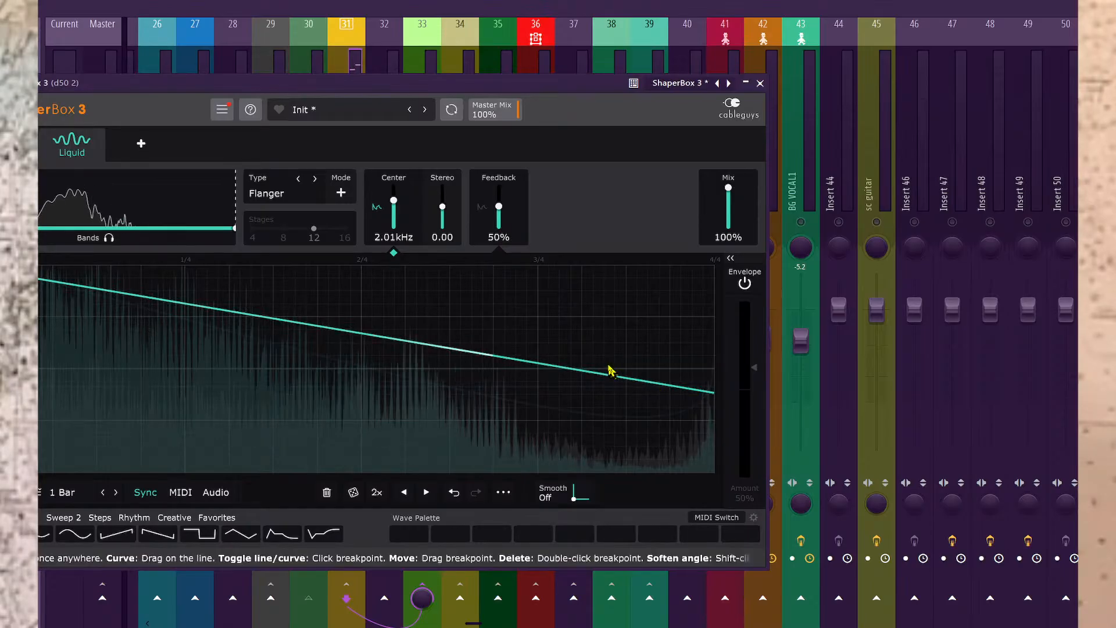
Switch the Liquid shaper to audio triggering, raise the trigger threshold, and close ShaperBox 3.
click(216, 492)
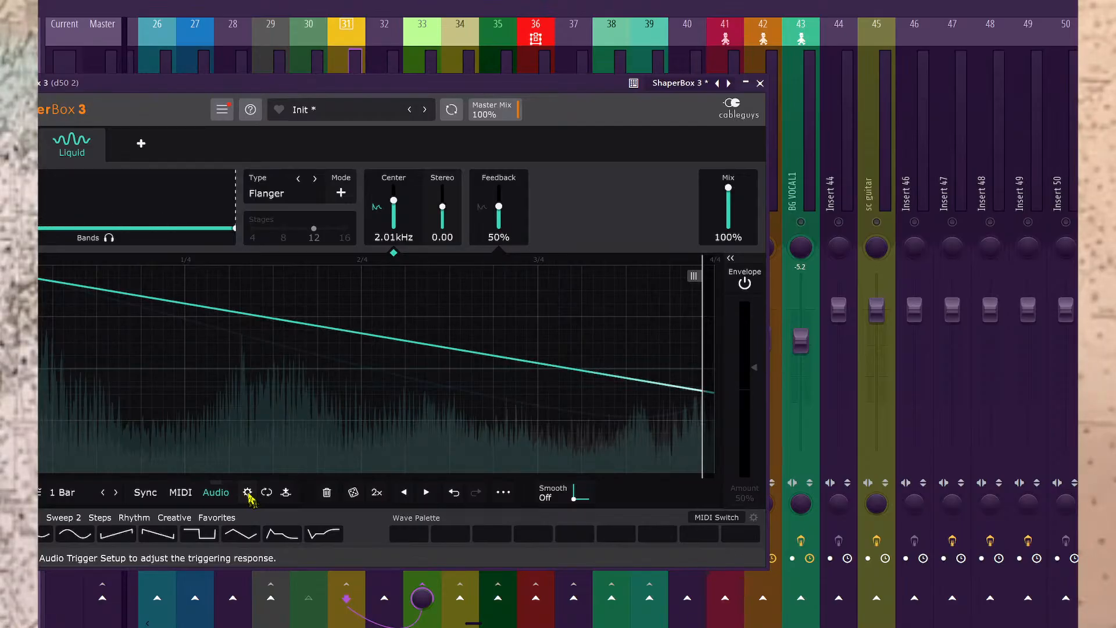
click(248, 493)
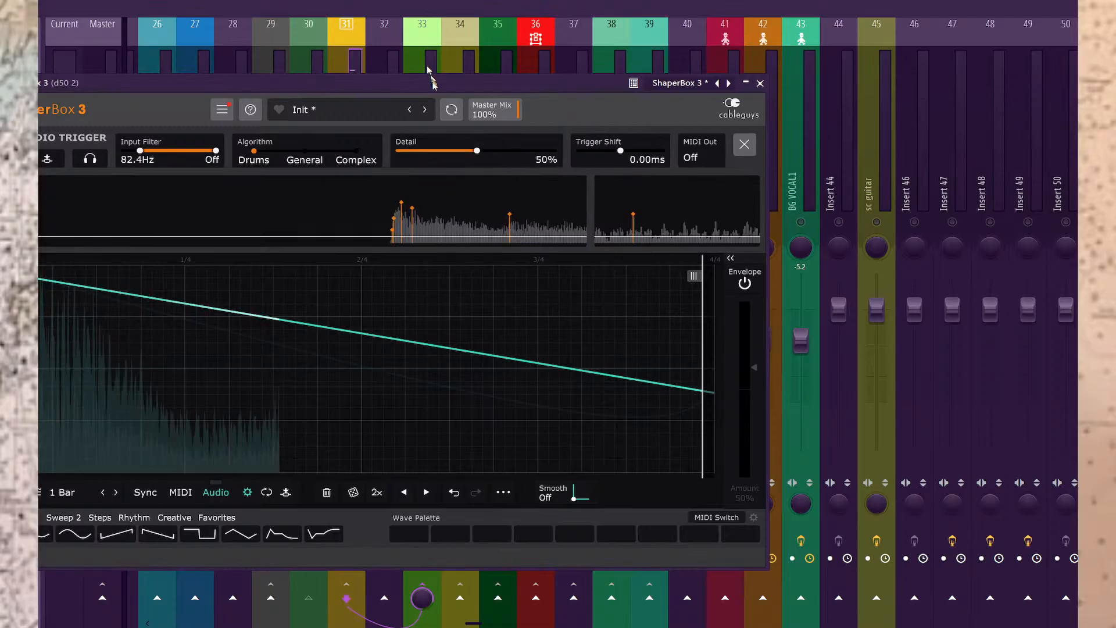
drag(52, 236, 51, 221)
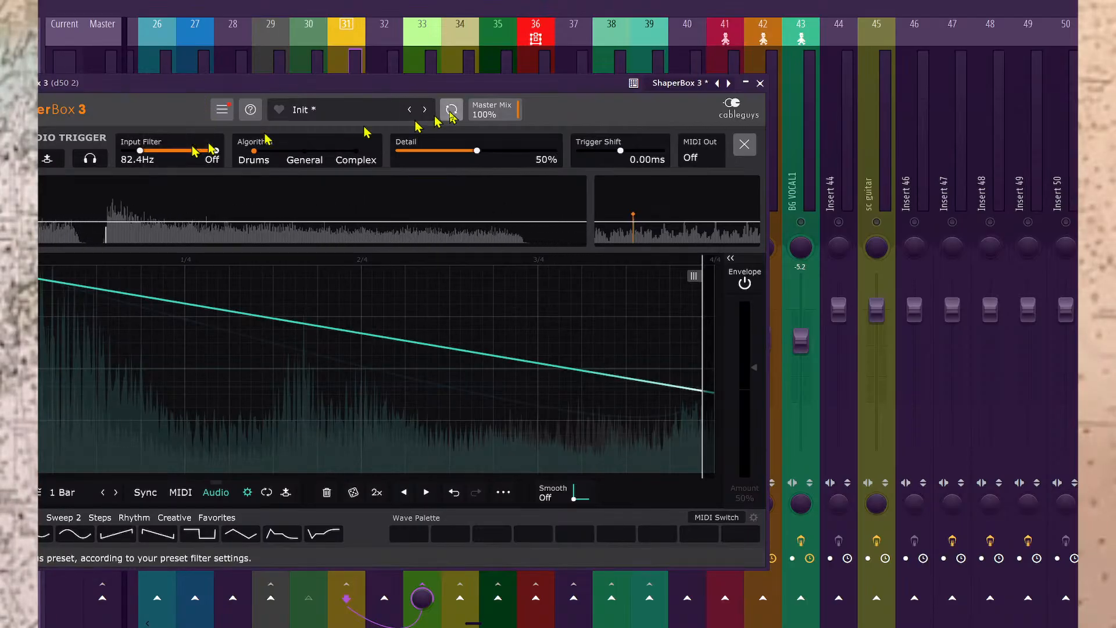
click(760, 83)
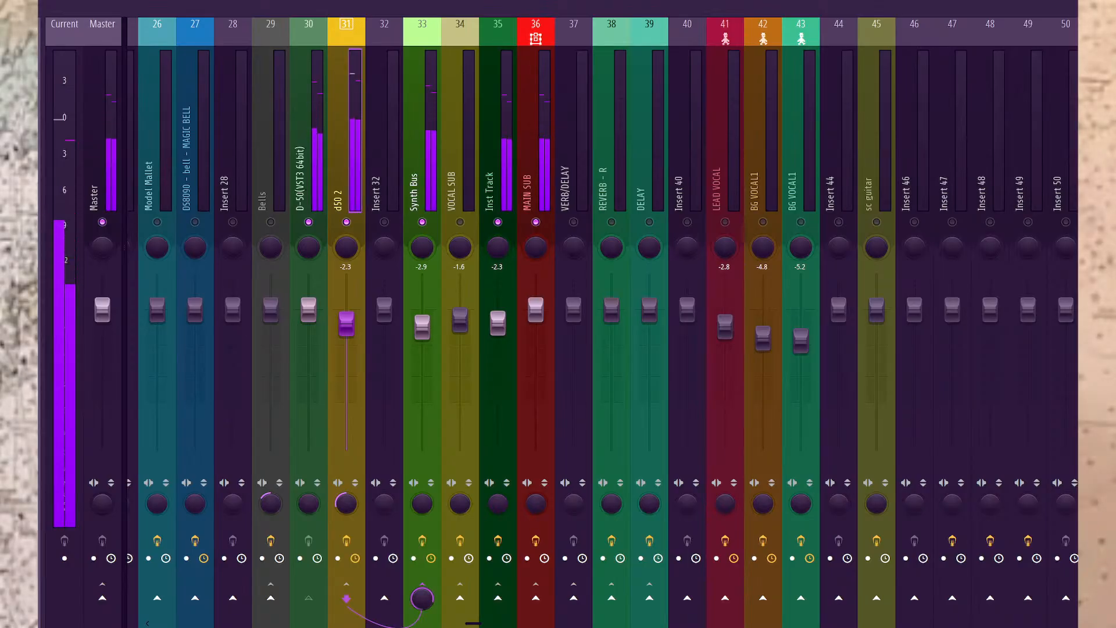
Stop playback, load Disperser as an effect on the d50 2 mixer track, and enlarge its window.
key(space)
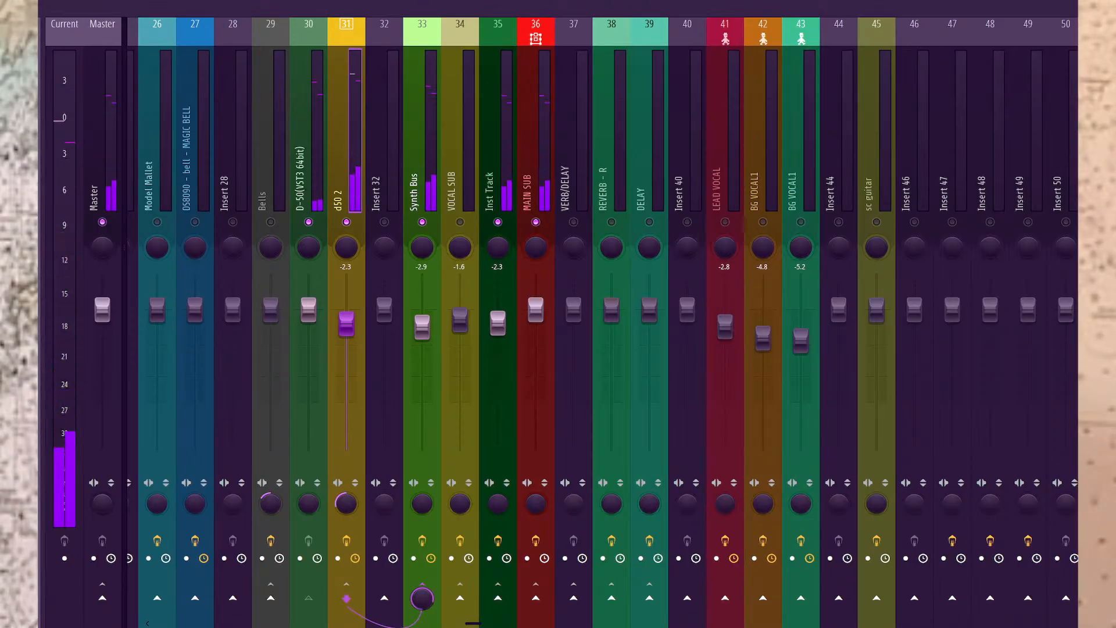
click(39, 182)
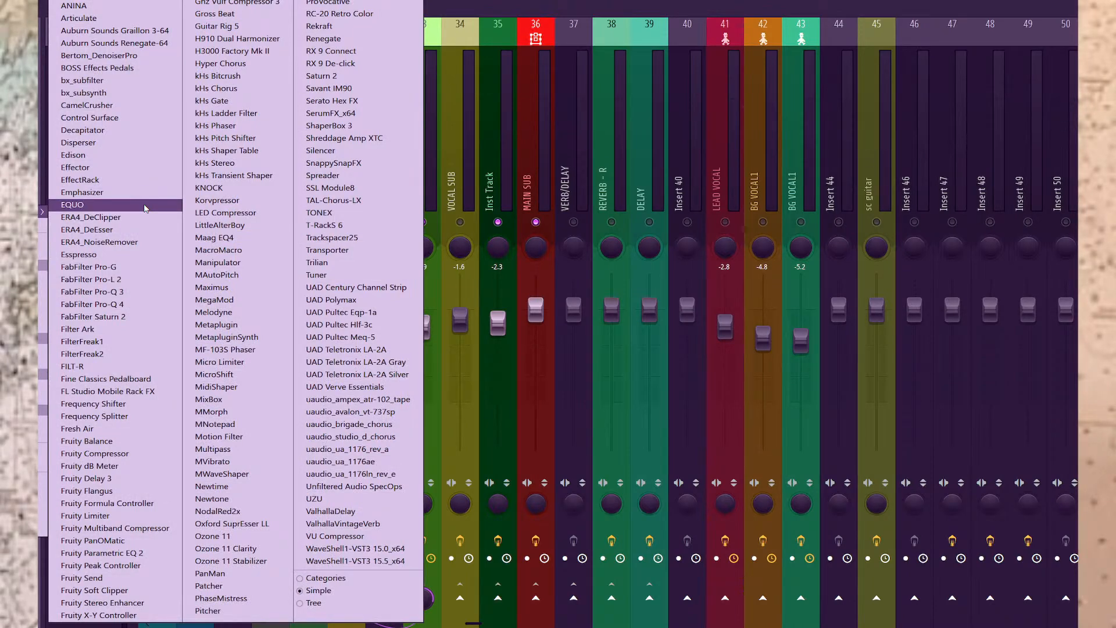
click(131, 143)
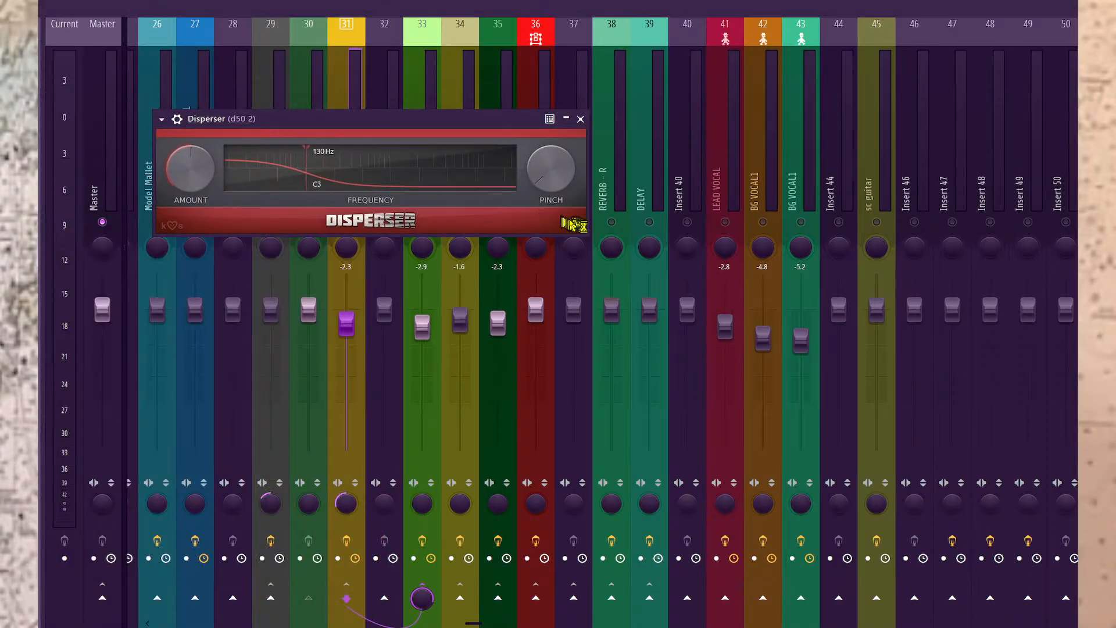
drag(576, 225, 982, 418)
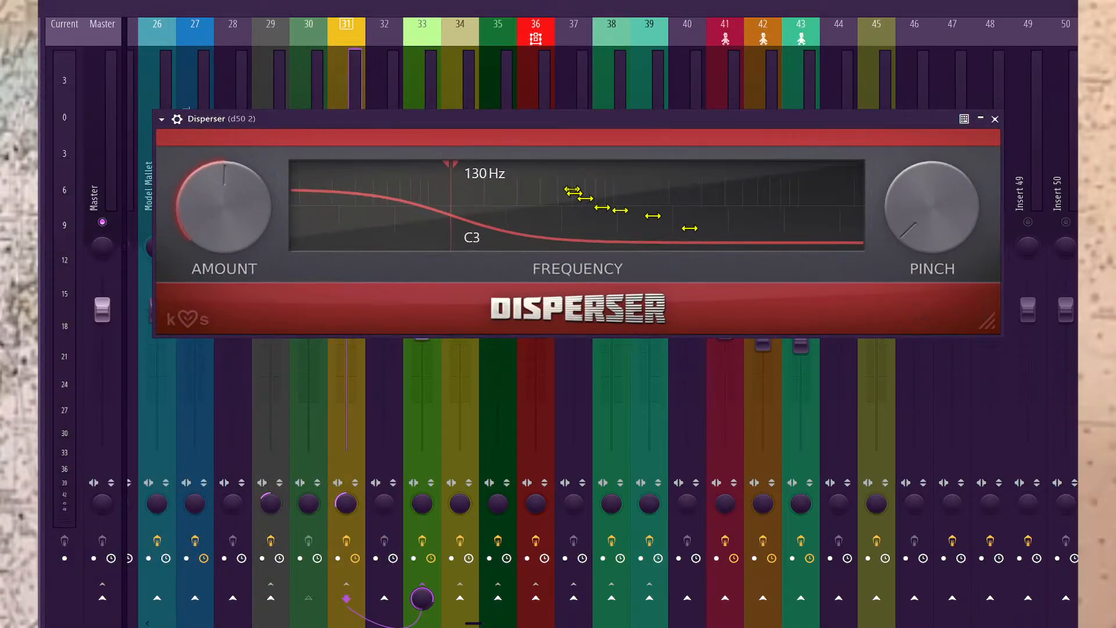
Set Disperser's frequency to 4.95 kHz and raise its pinch to a little past the midpoint while auditioning the track.
key(space)
drag(433, 185, 756, 197)
drag(932, 207, 928, 138)
key(space)
drag(805, 125, 803, 123)
key(space)
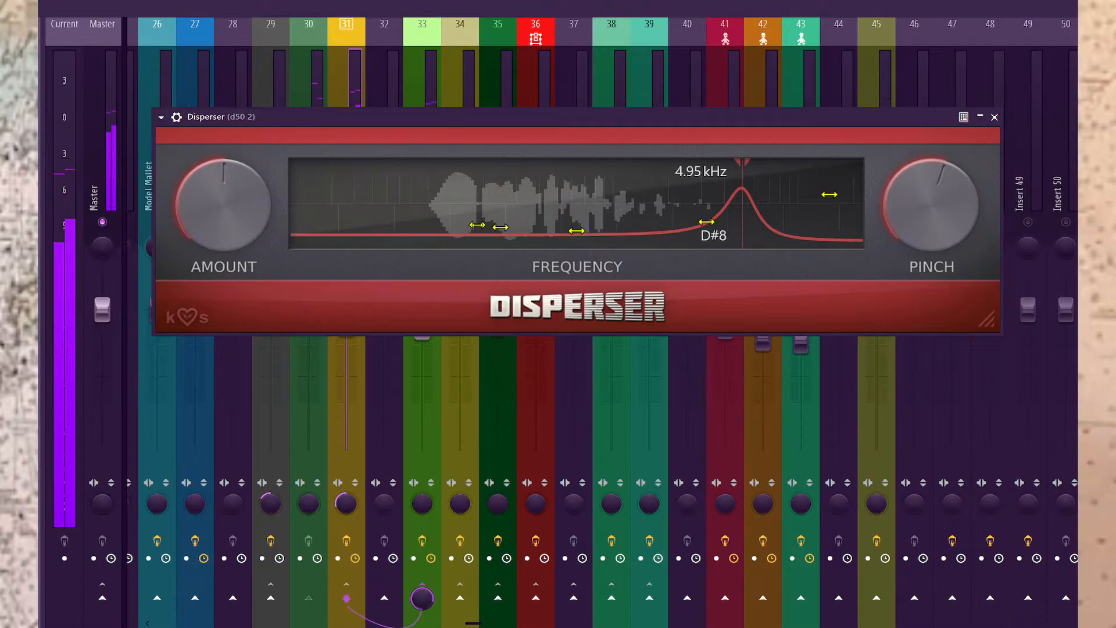
Raise Disperser's amount close to maximum and increase its pinch further to narrow the peak.
drag(224, 200, 224, 158)
drag(693, 117, 692, 113)
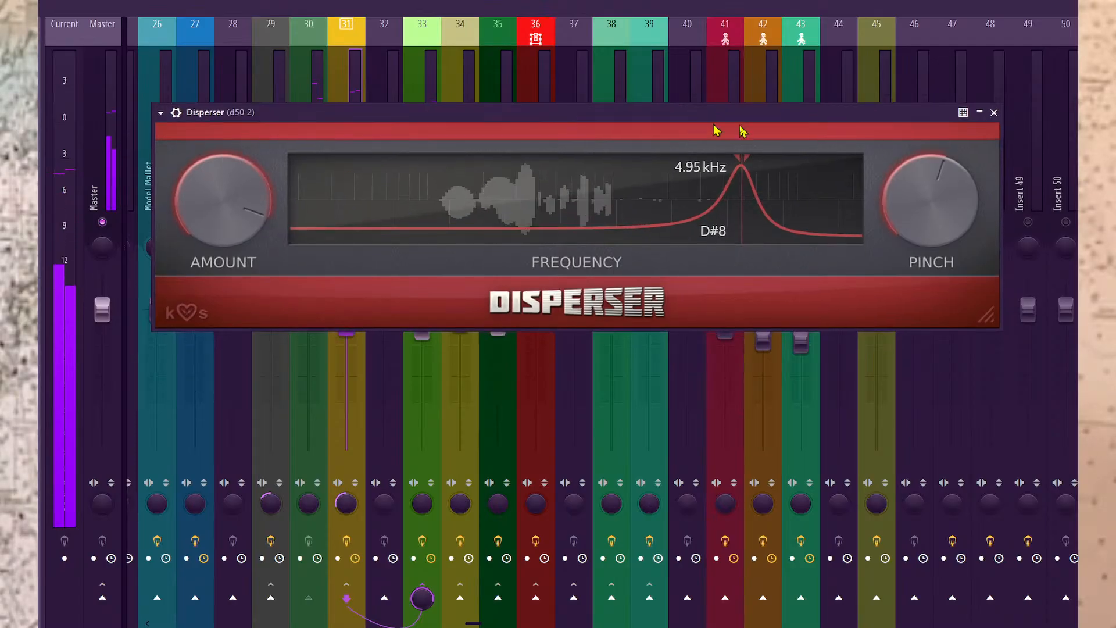
drag(937, 204, 937, 180)
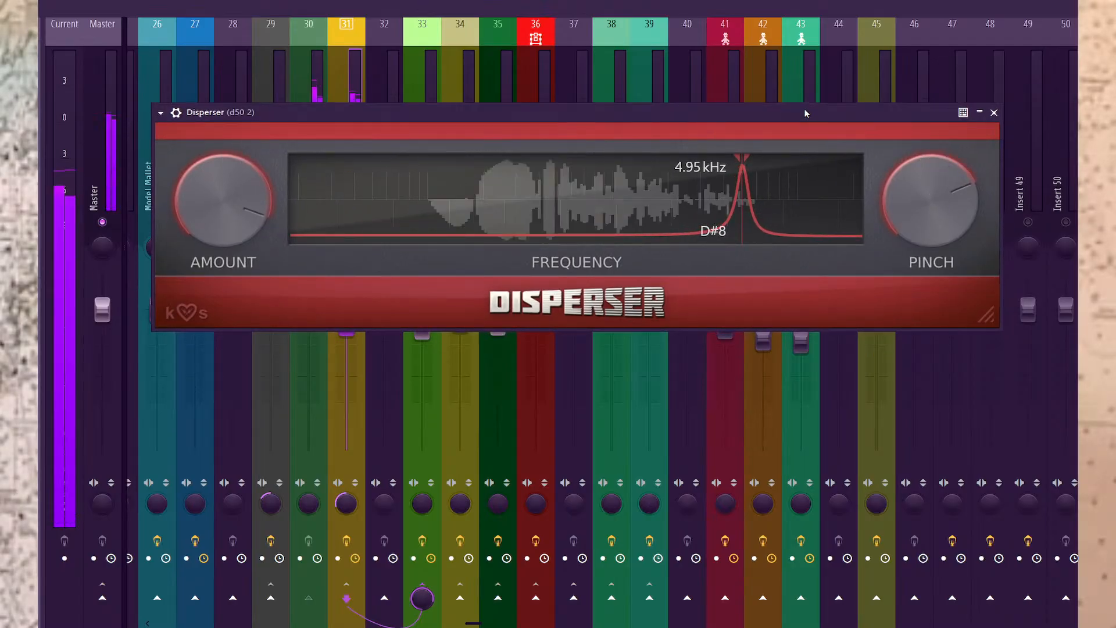
Sweep Disperser's frequency down and back up to 2.23 kHz, and close the plugin window.
drag(710, 179, 572, 262)
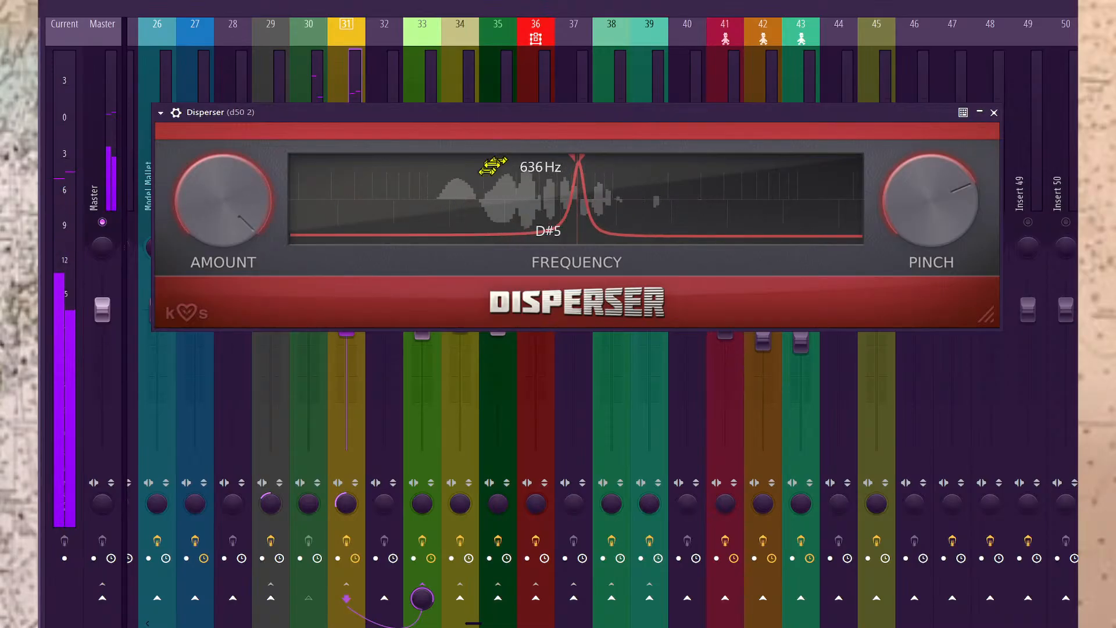
drag(492, 166, 660, 192)
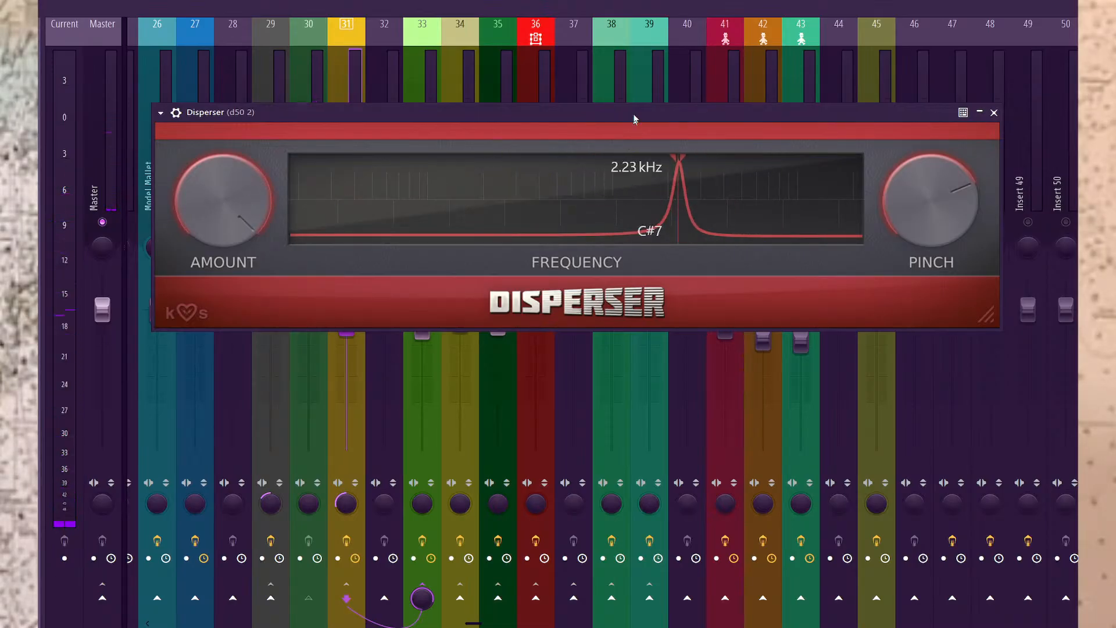
key(Escape)
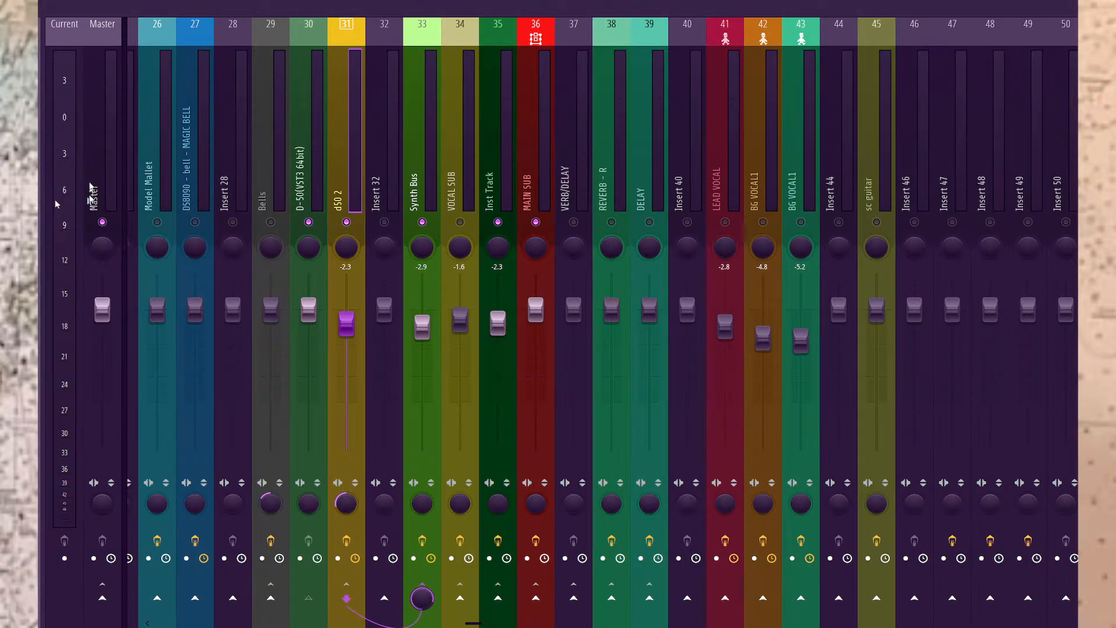
Open the list of effect plugins for another slot on the d50 2 mixer track.
click(39, 235)
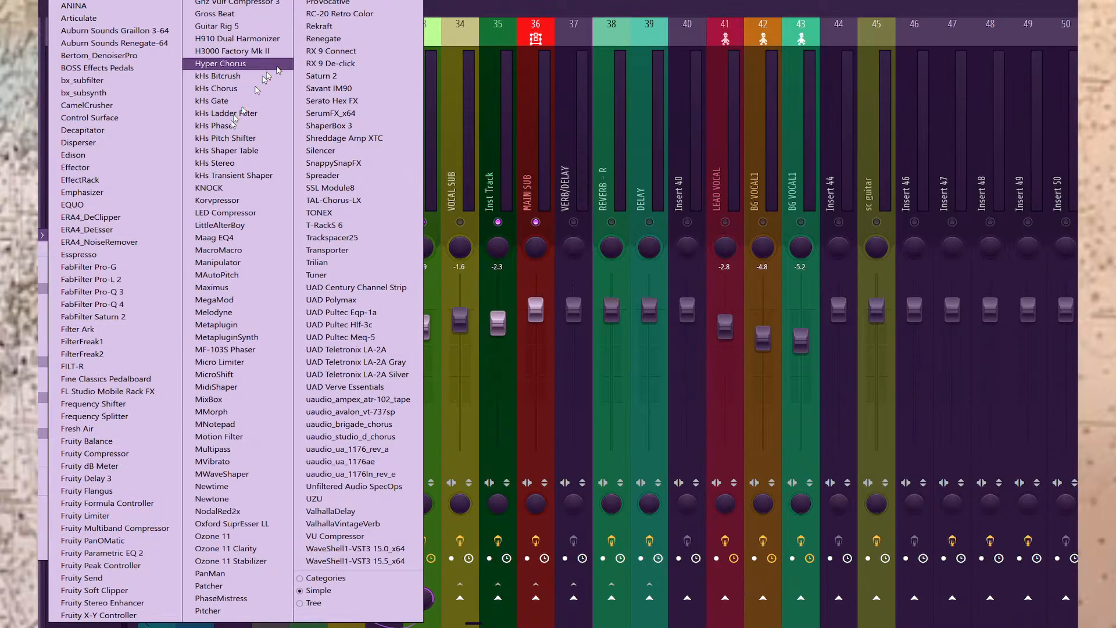
Dismiss the effect list and play back the layered D-50 pattern while watching the mixer levels.
click(538, 15)
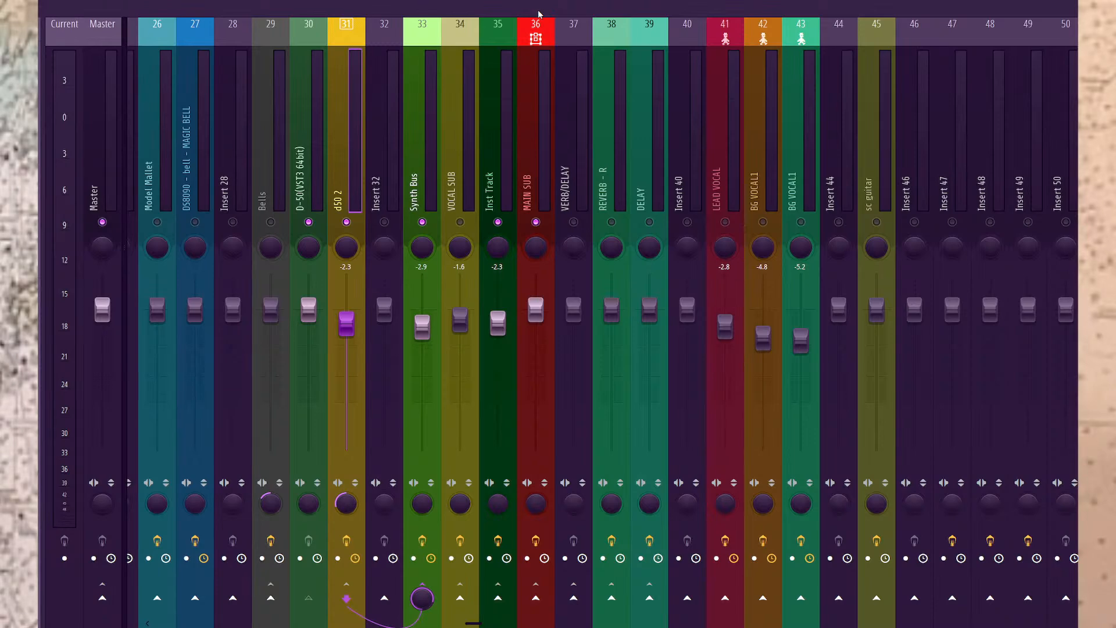
key(F6)
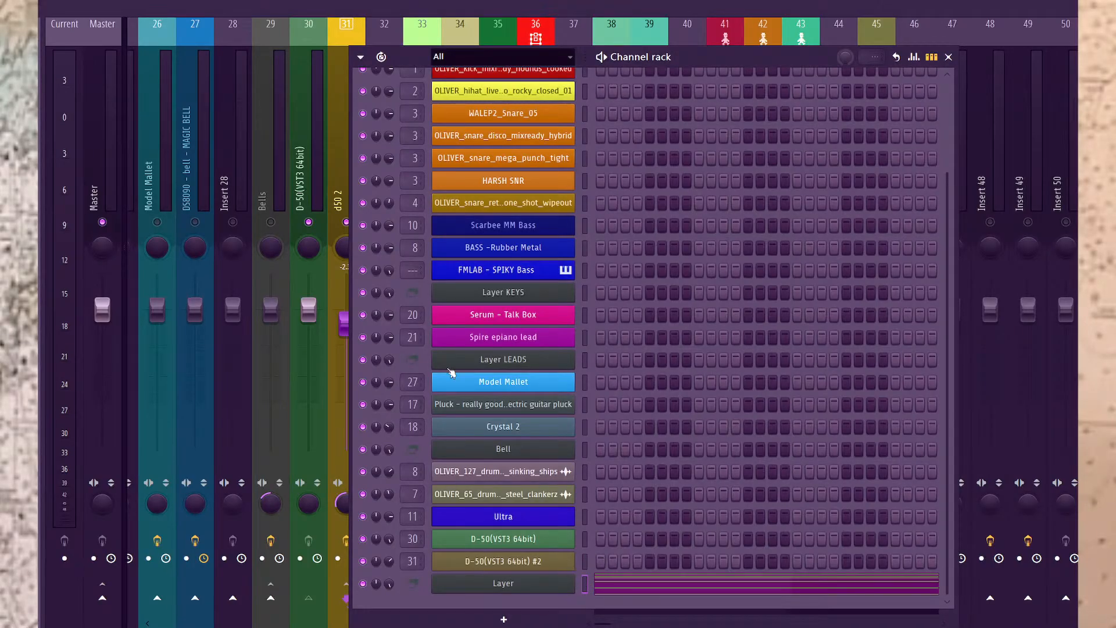
key(space)
key(F6)
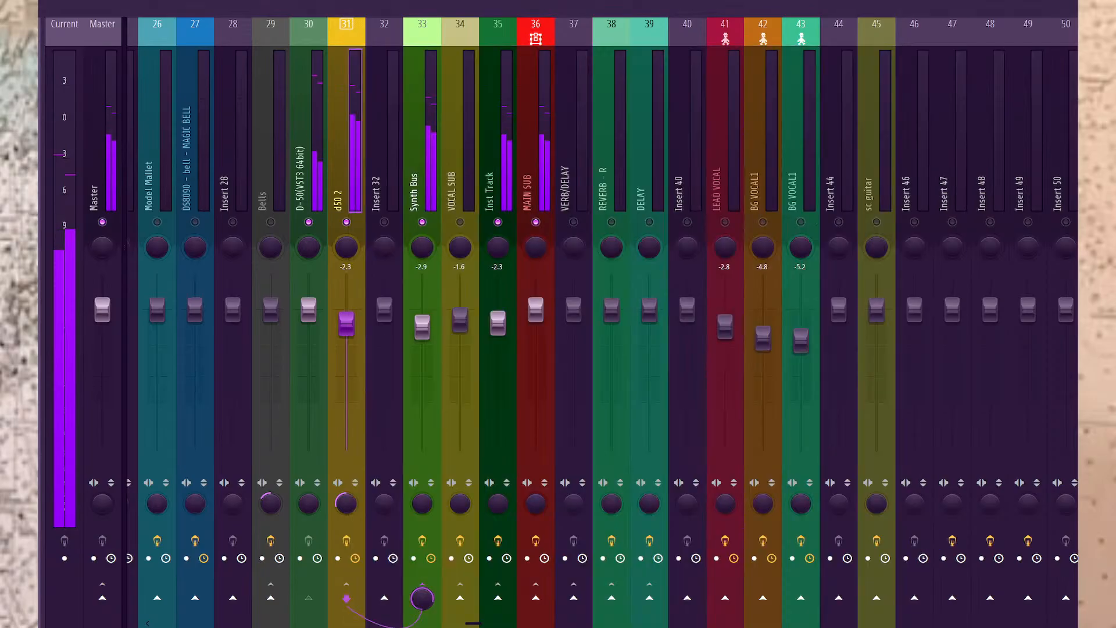
key(space)
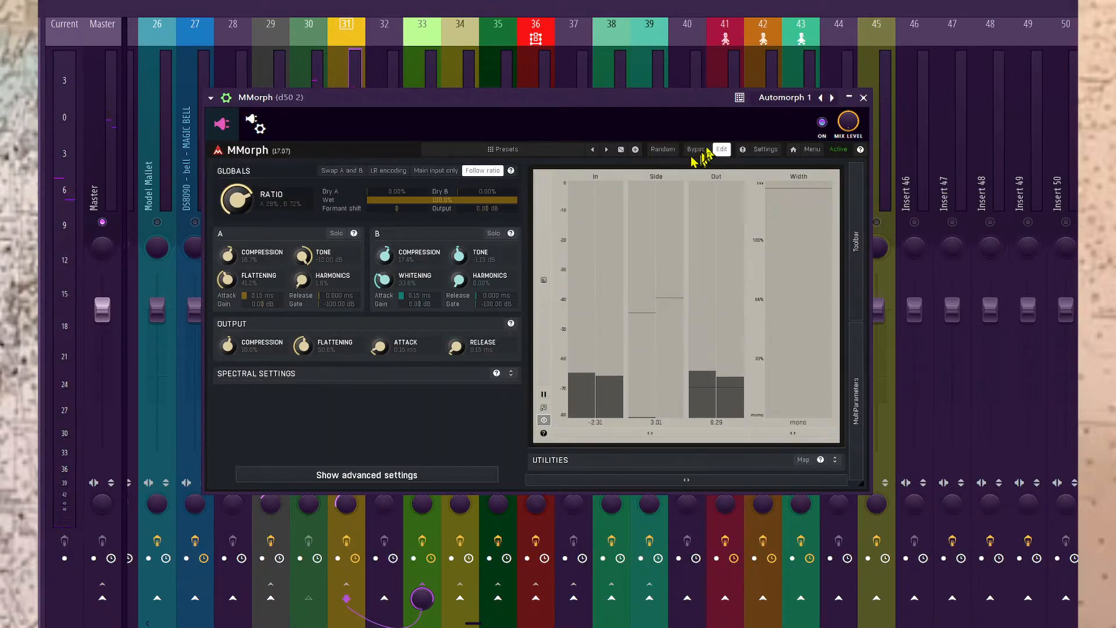
Switch MMorph from its edit view to the simple view and audition the morph fully at A.
click(721, 149)
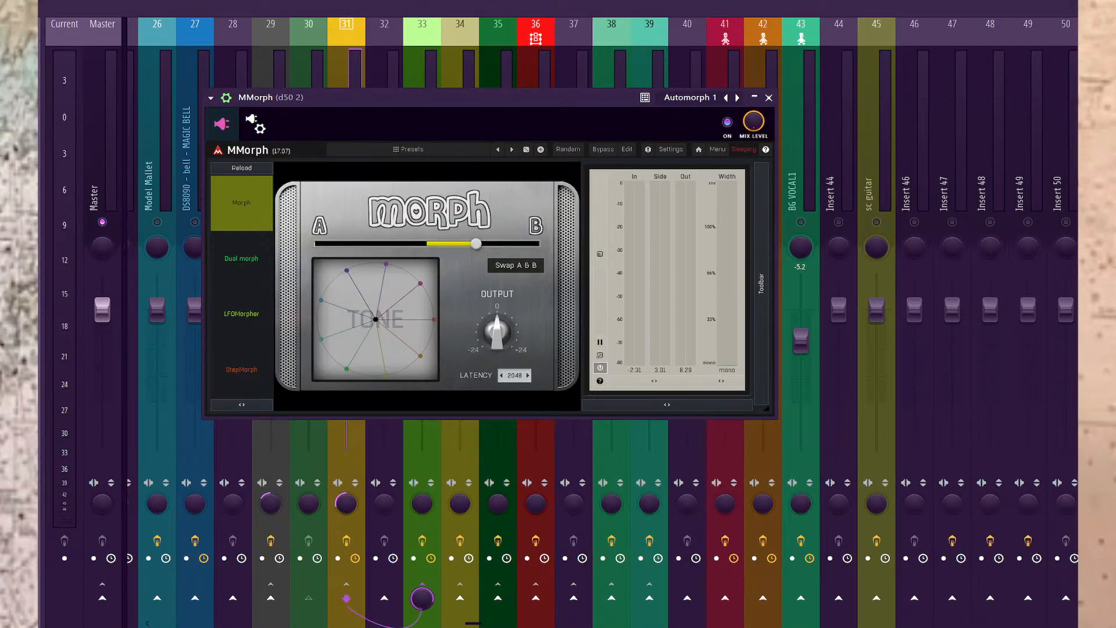
key(space)
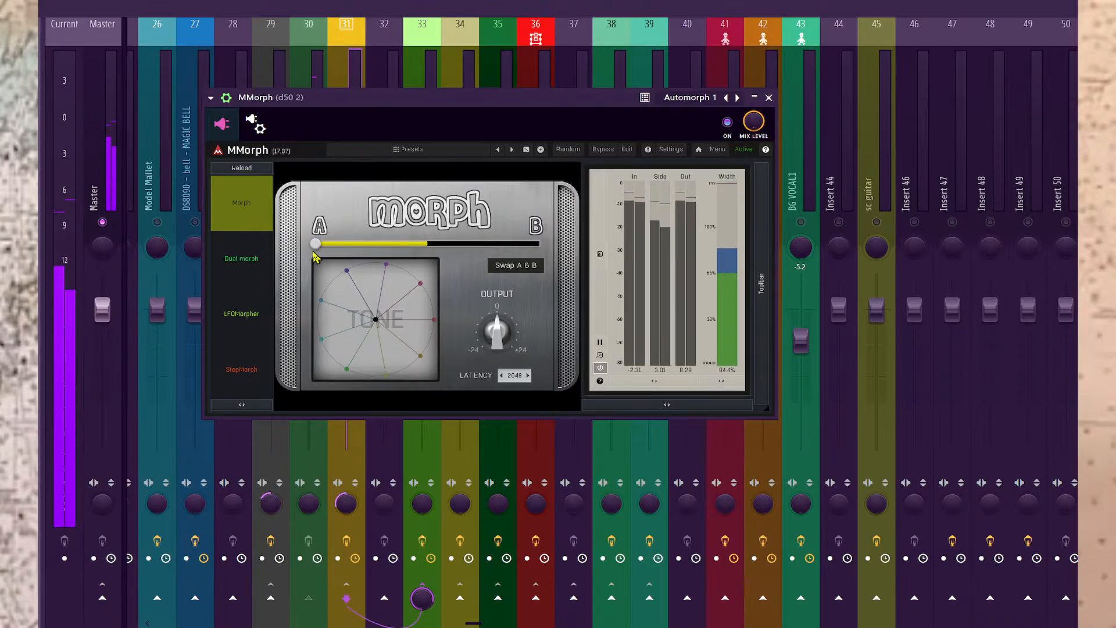
drag(373, 101, 372, 101)
key(space)
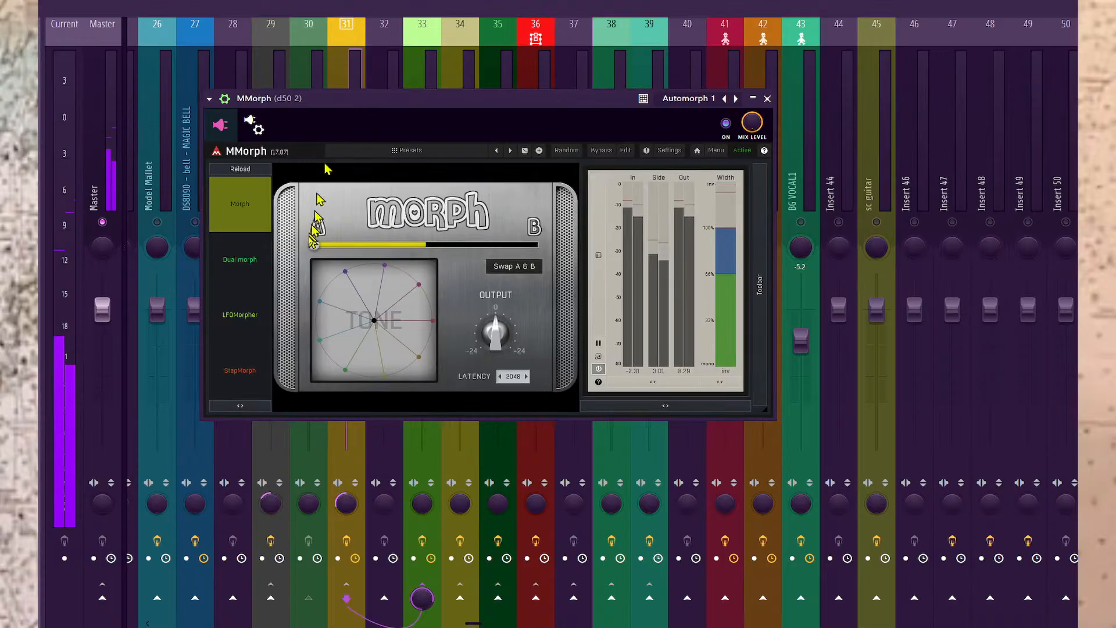
Audition the MMorph blend fully at B, then settle the morph at about 67% B.
drag(315, 245, 537, 245)
key(space)
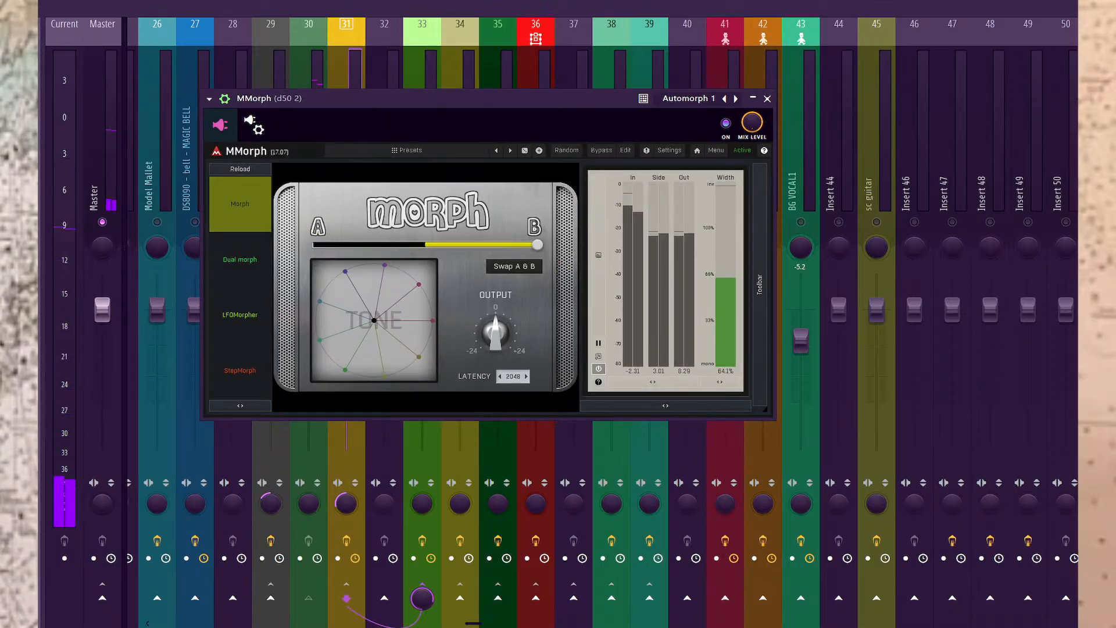
drag(537, 245, 473, 244)
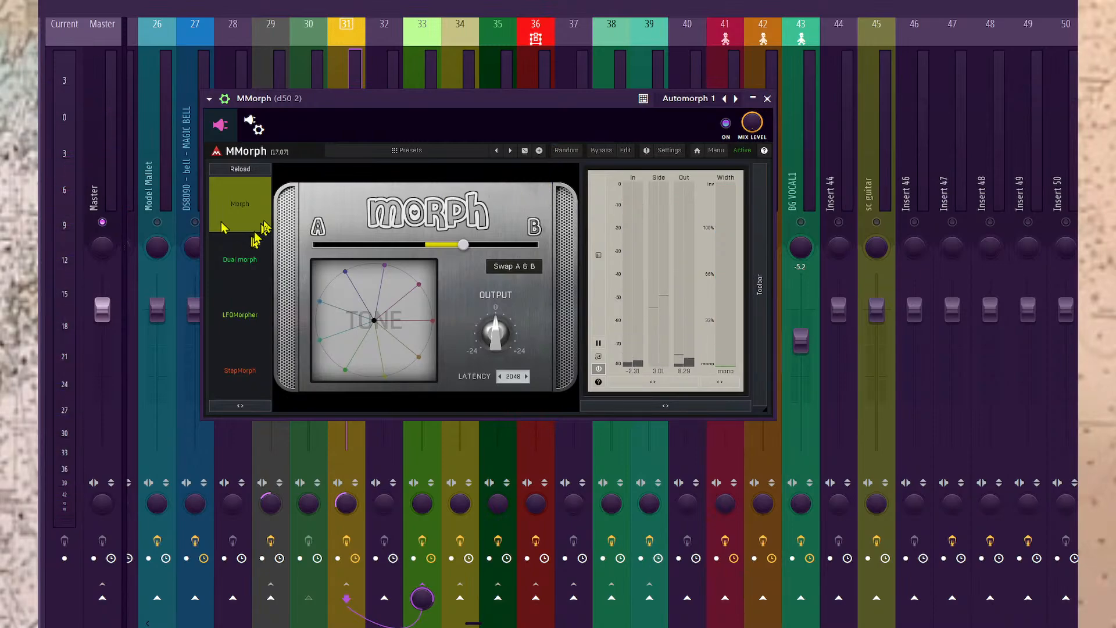
Clear the MMorph window from the mixer and play back the morphed d50 2 insert.
key(F6)
key(F5)
key(F9)
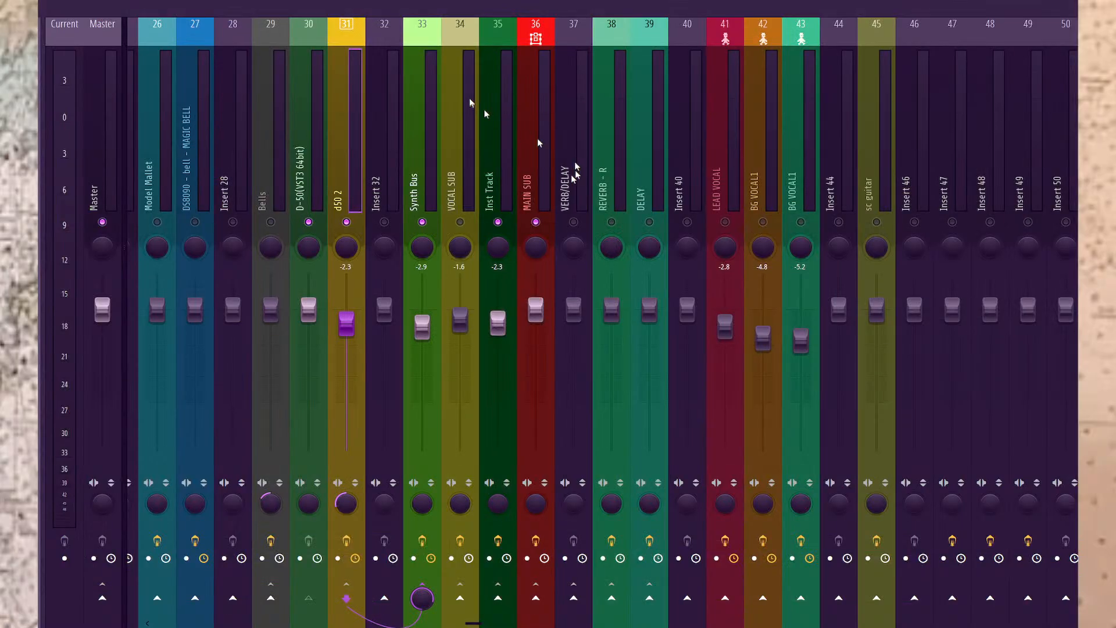
key(space)
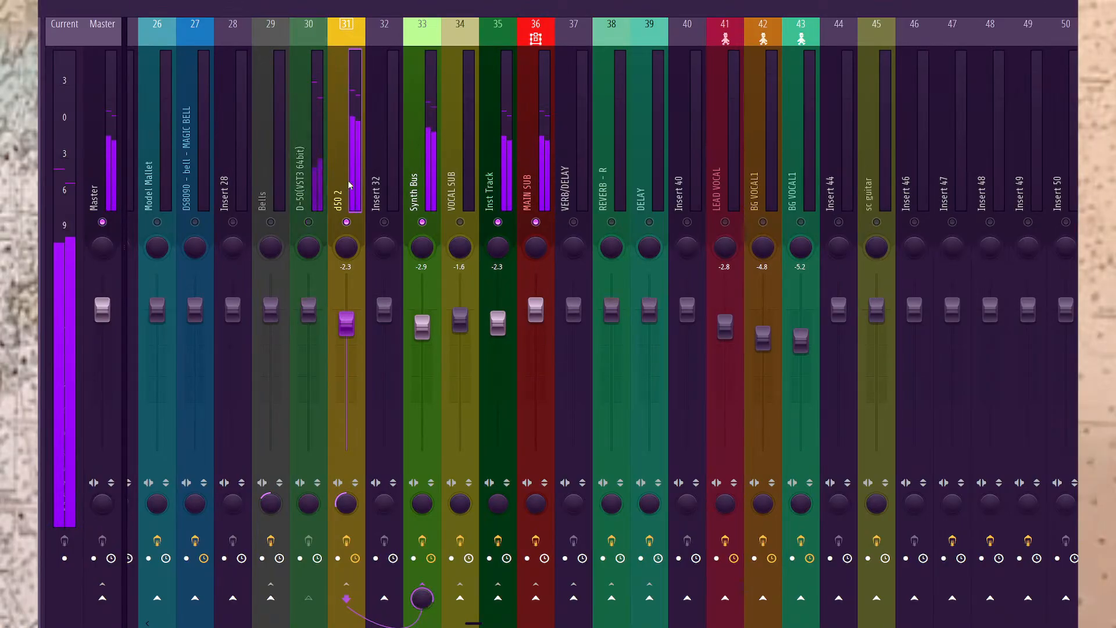
Play the arrangement from the playlist and check in the channel rack which channels are sounding.
key(F5)
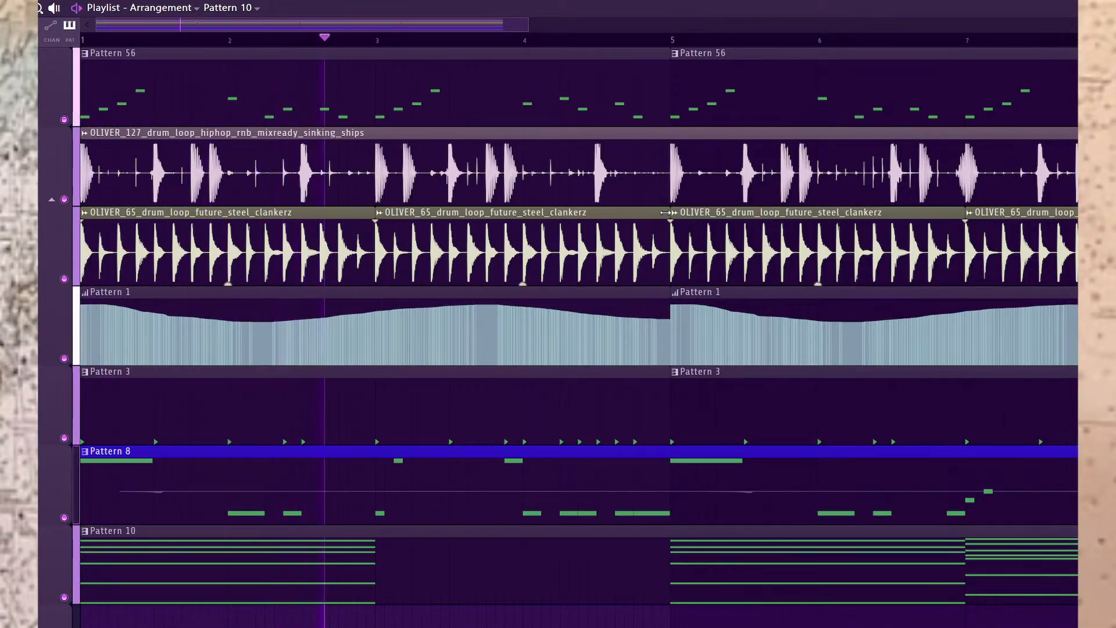
scroll(610, 225, down, 1)
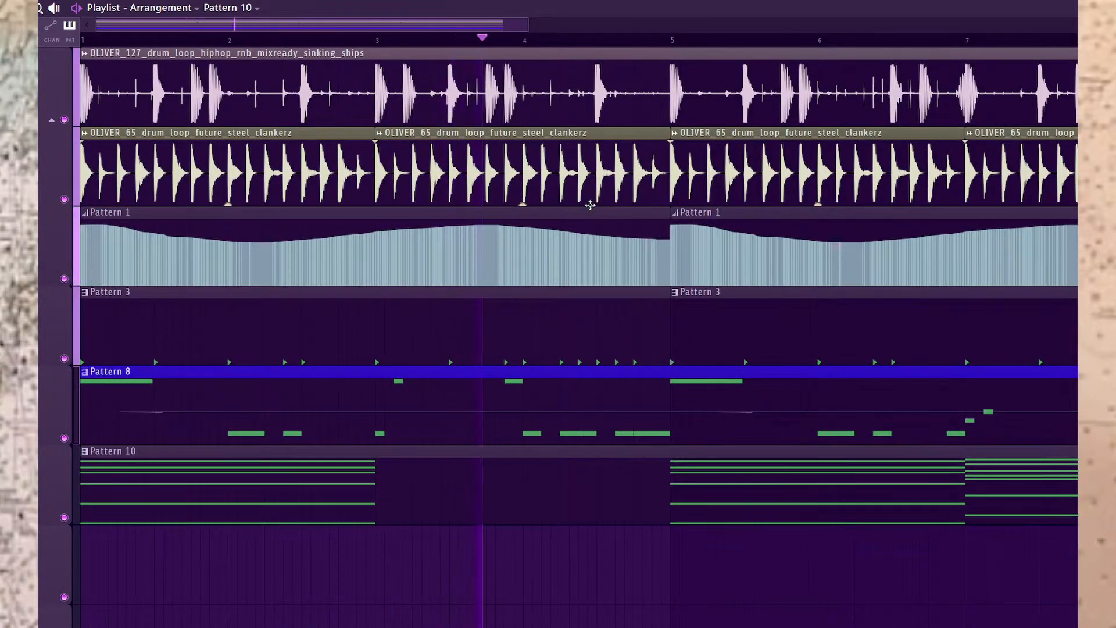
key(F6)
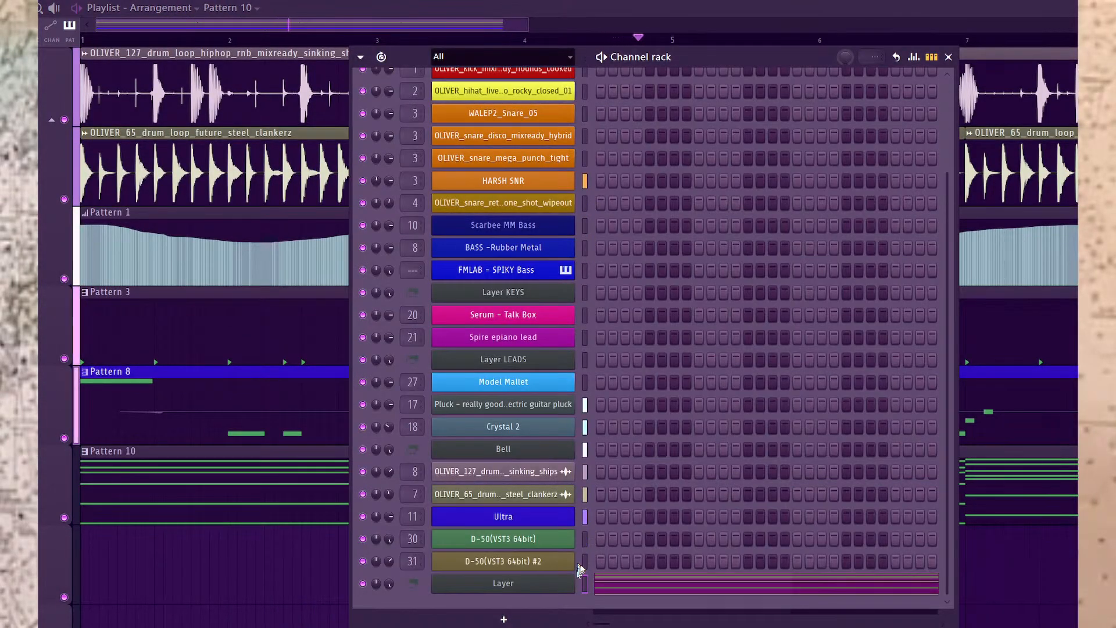
key(F6)
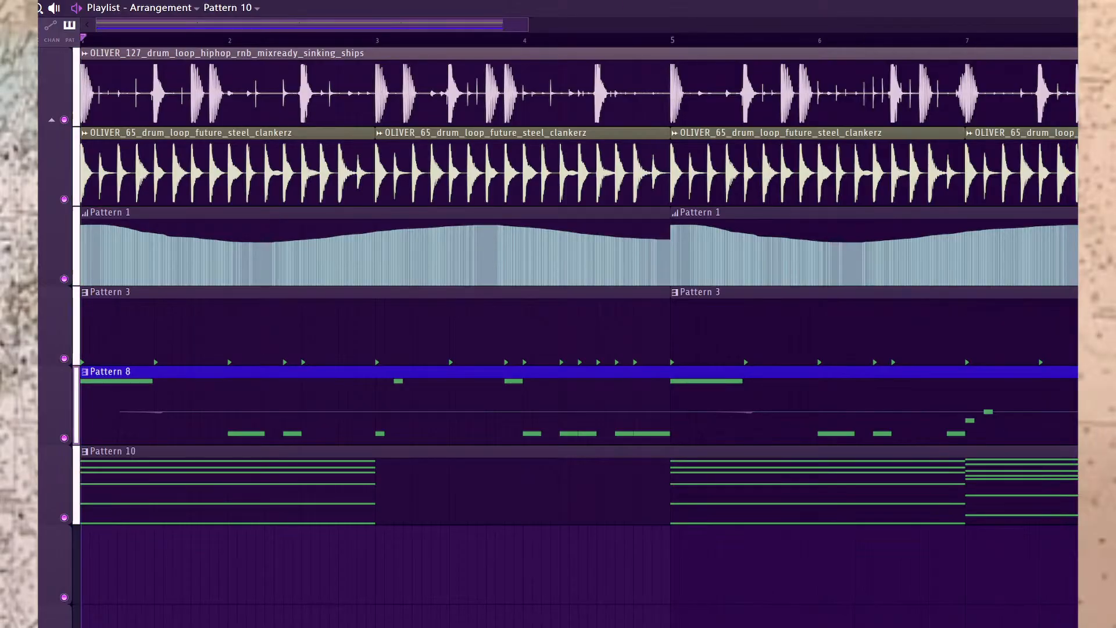
key(space)
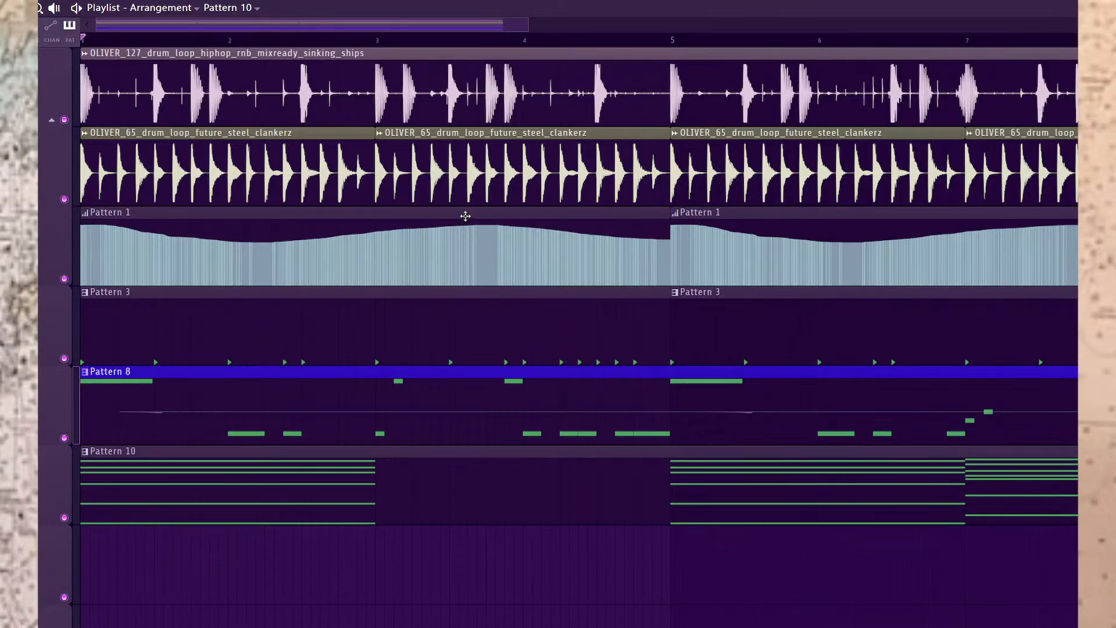
Bring up MMorph on the d50 2 insert, enlarge its window and move it fully into view.
click(506, 1)
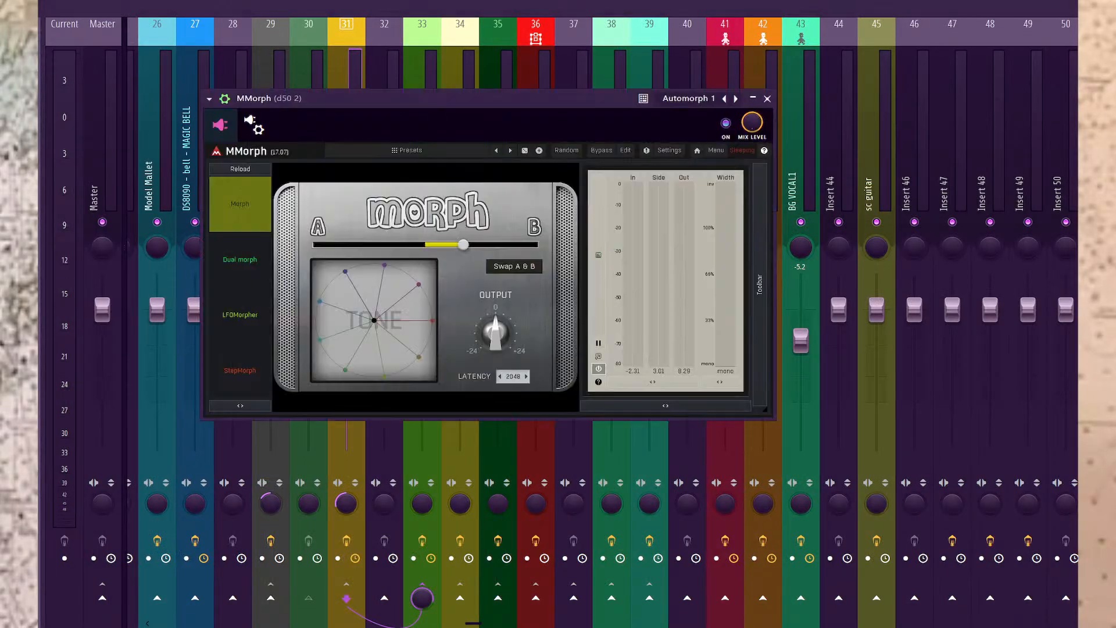
drag(461, 95, 480, 118)
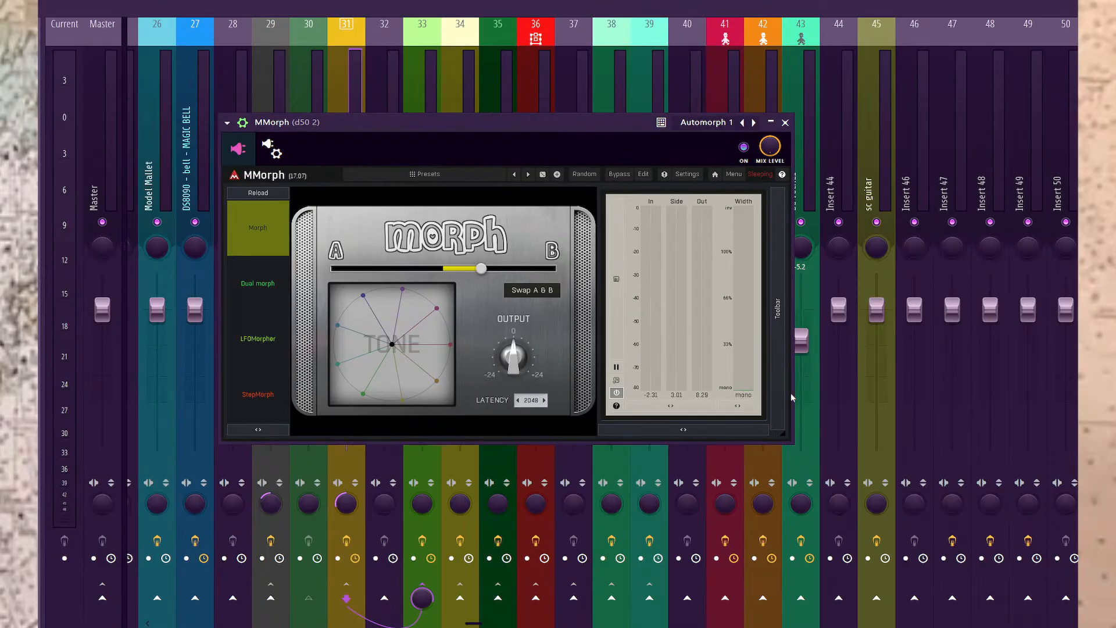
drag(791, 440, 1107, 607)
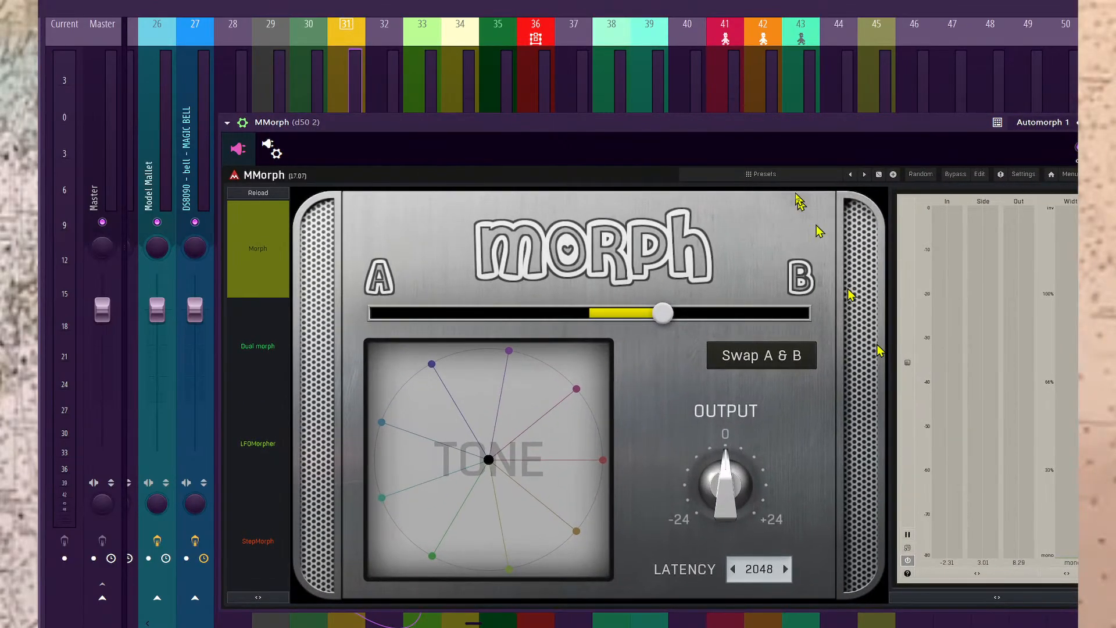
drag(757, 125, 561, 68)
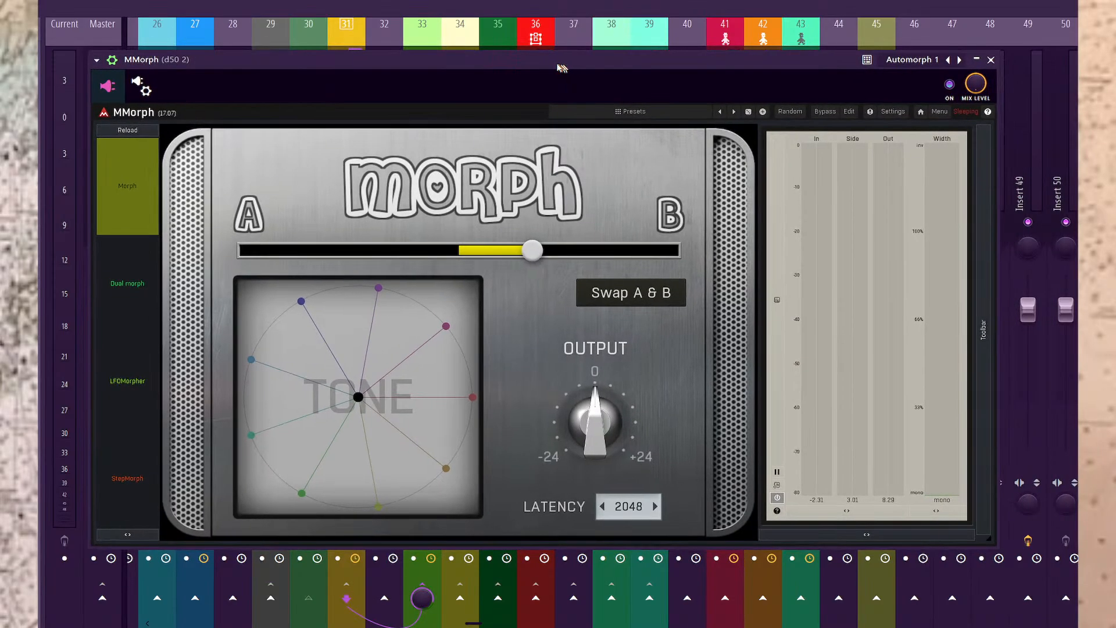
Switch MMorph to its edit view and expand the spectral settings to examine its detailed parameters.
click(848, 111)
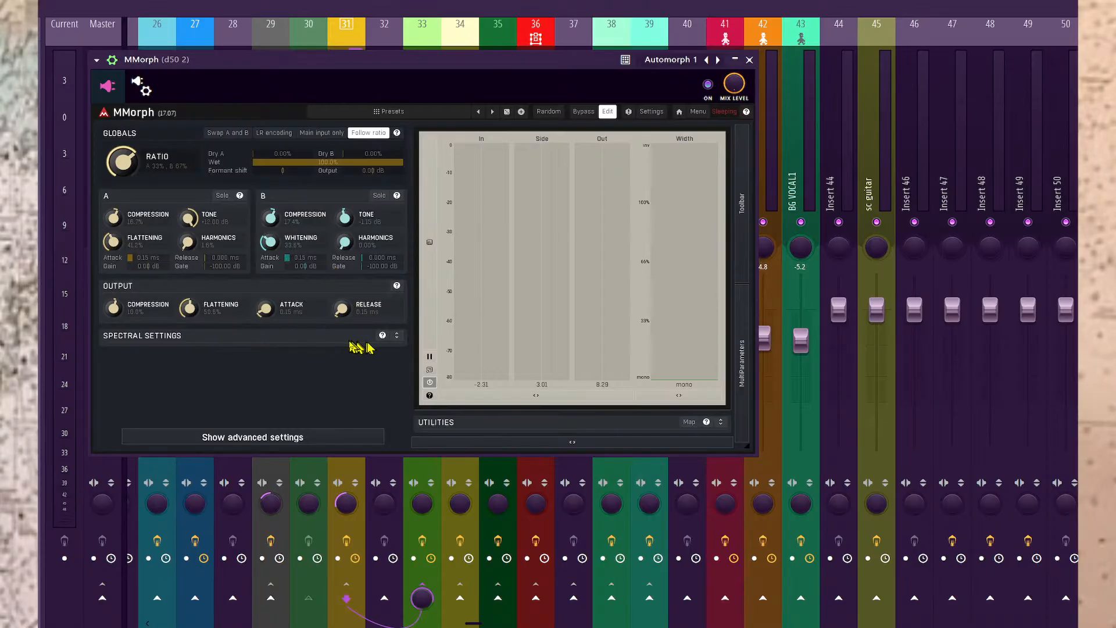
click(397, 336)
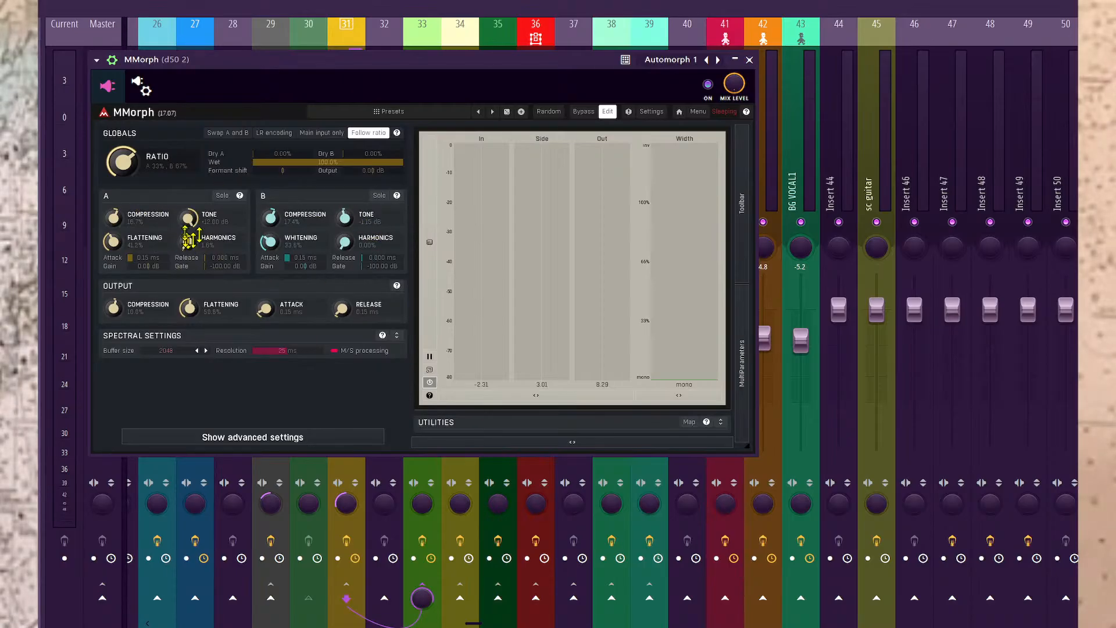
drag(202, 228, 189, 201)
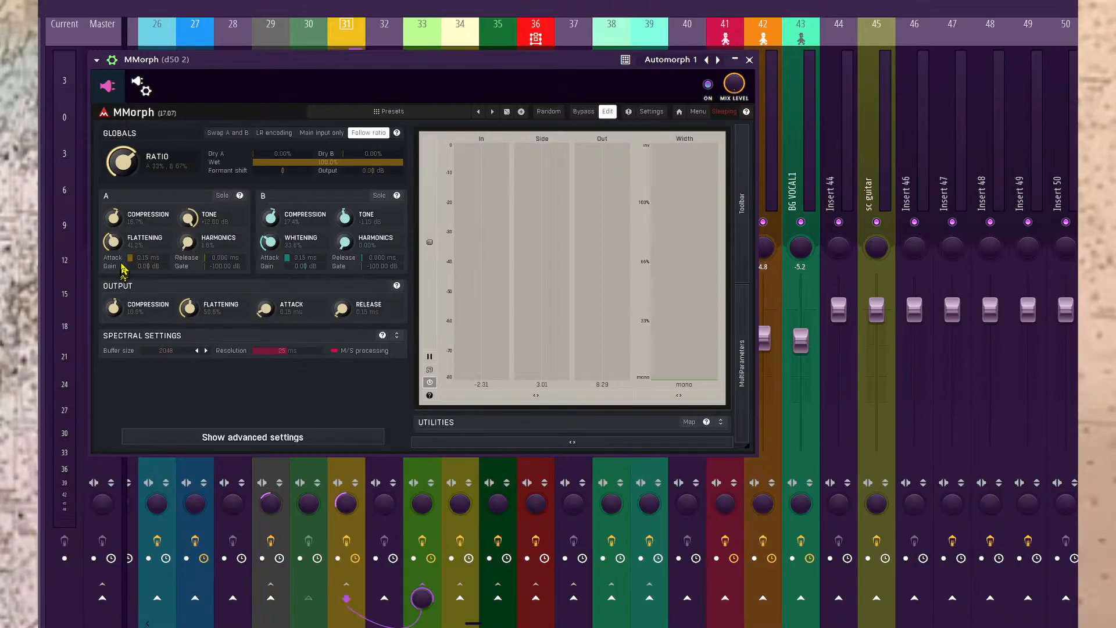
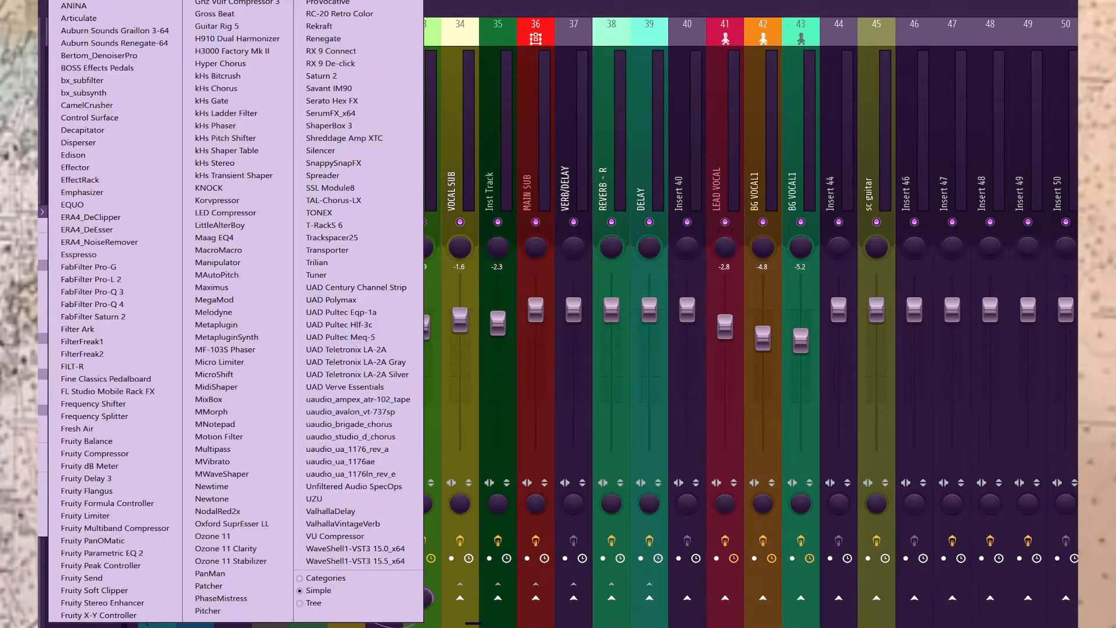
Add MVibrato to the d50 2 insert, reposition its window and start playback to hear it.
click(256, 459)
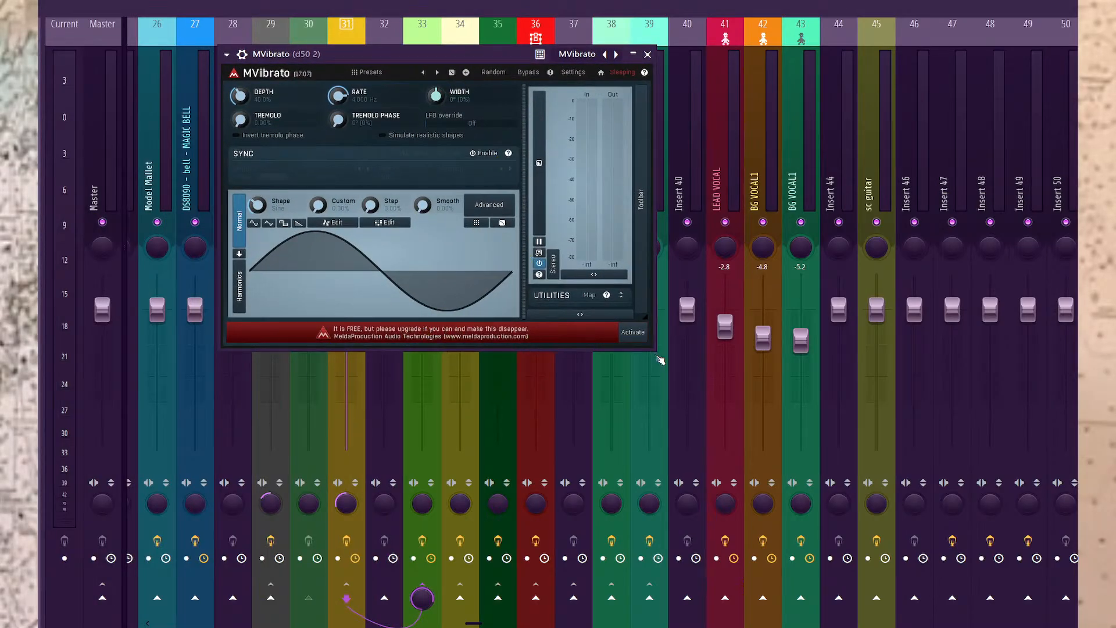
drag(655, 351, 639, 383)
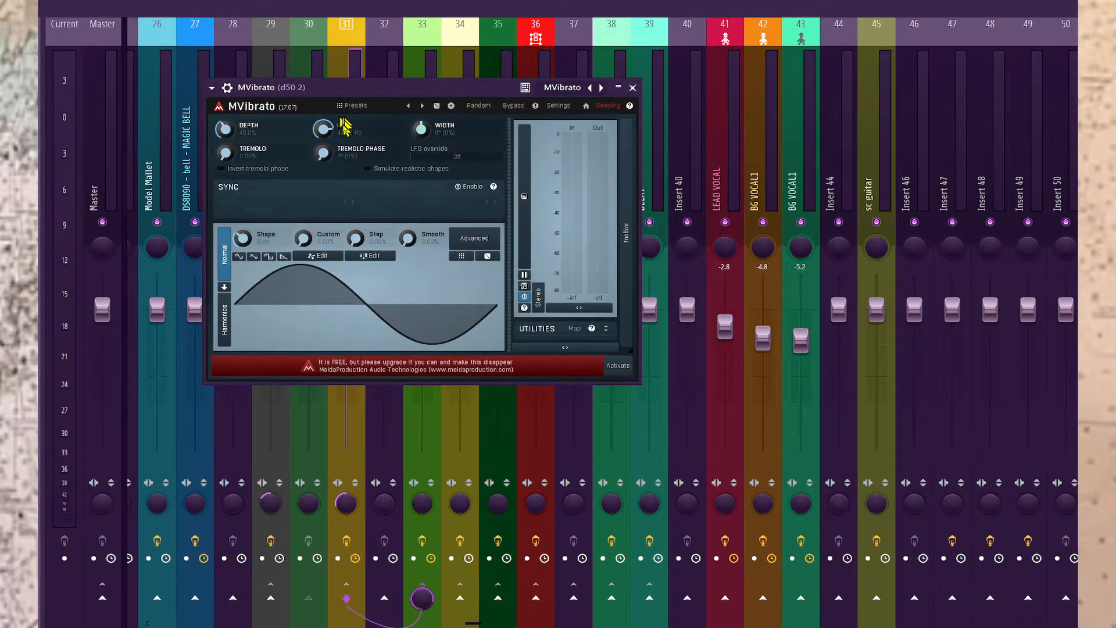
key(space)
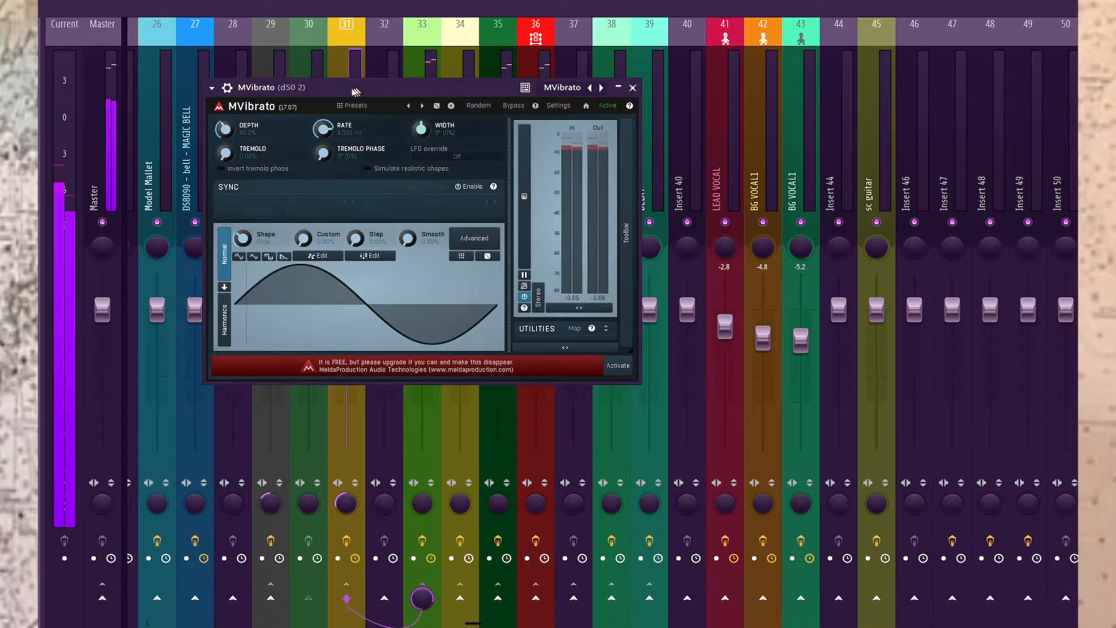
Set the MVibrato depth to 100%, try a fast rate and lower it again, then stop playback and close the plugin.
drag(227, 130, 226, 75)
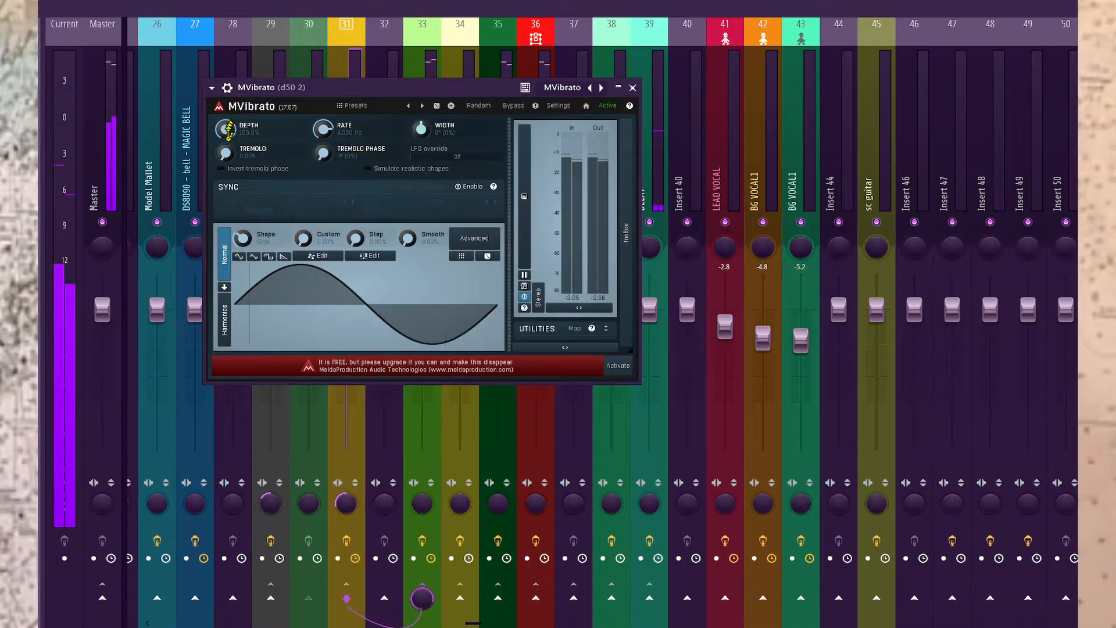
drag(323, 129, 323, 76)
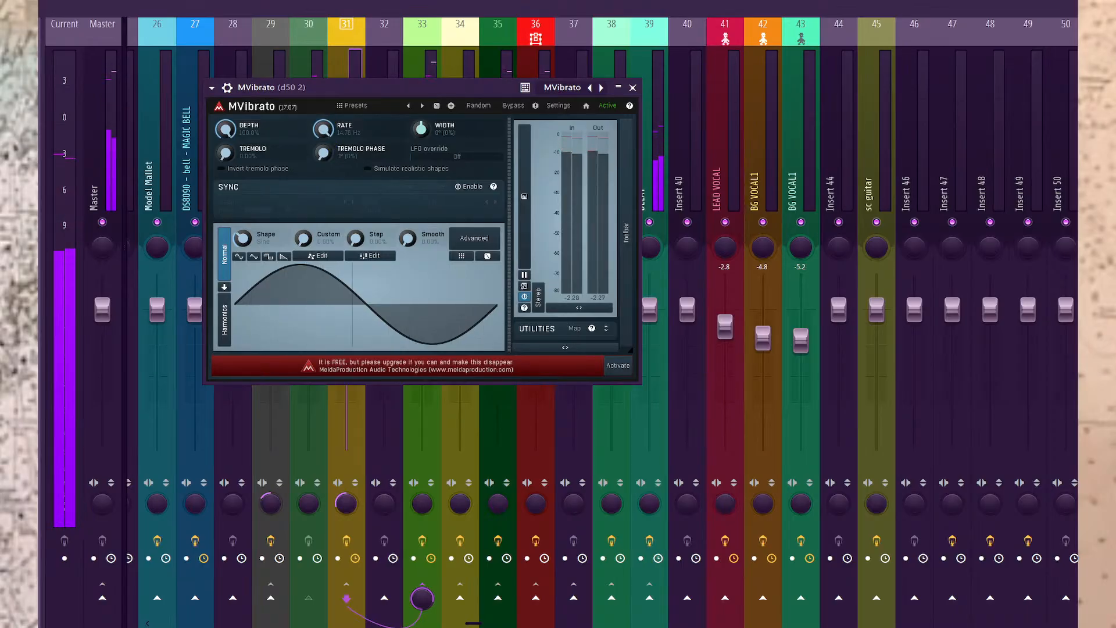
drag(323, 129, 323, 174)
key(space)
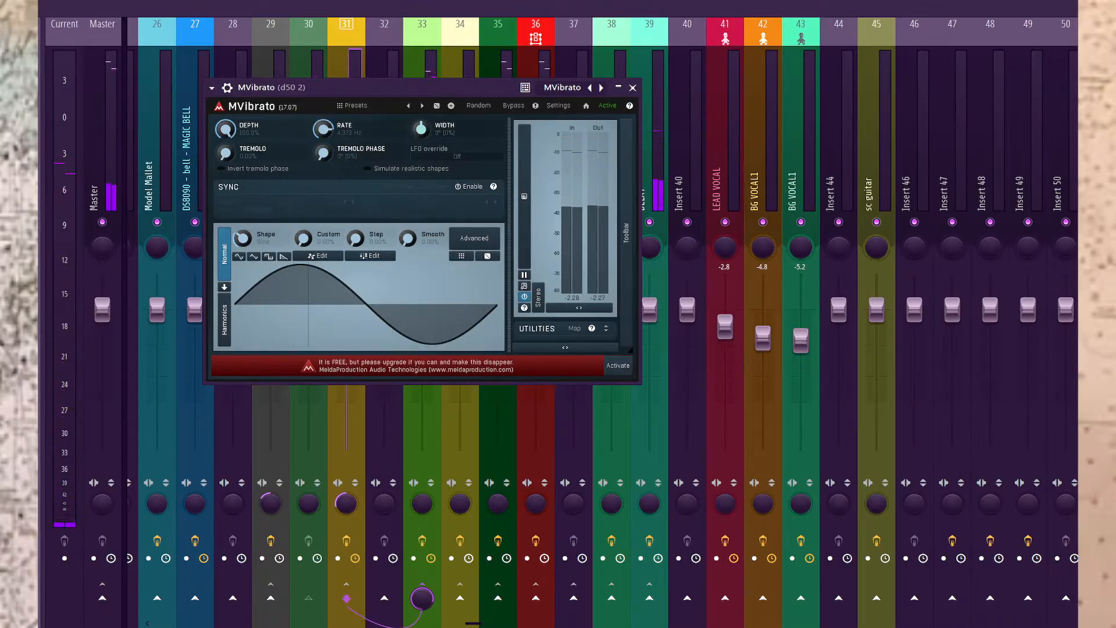
key(Escape)
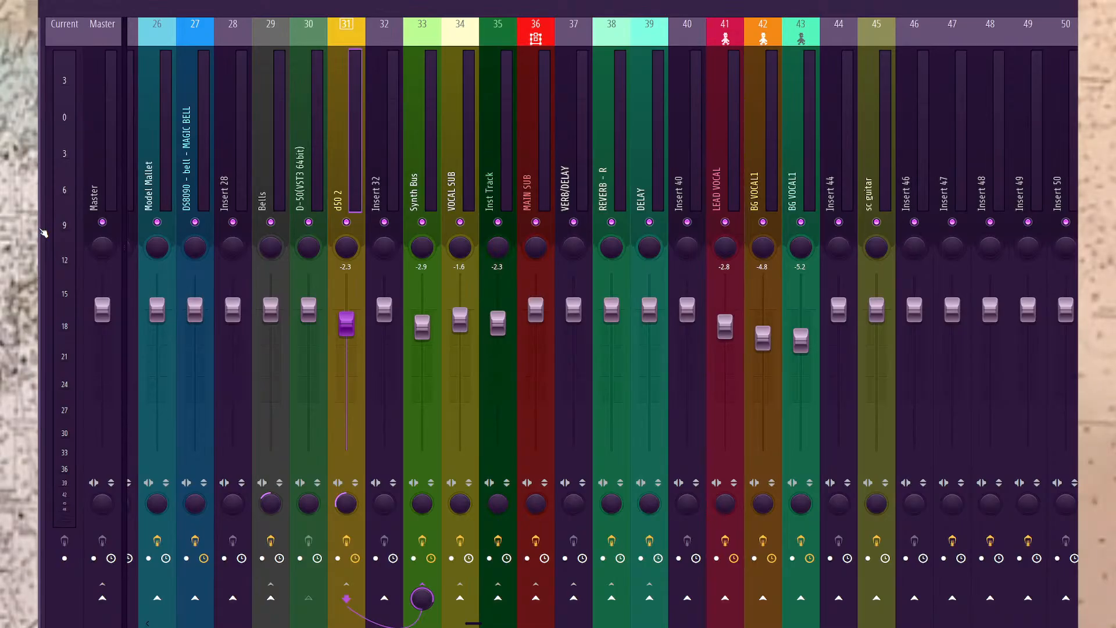
Add MPowerSynth as a new channel in the channel rack and enlarge its window.
key(F6)
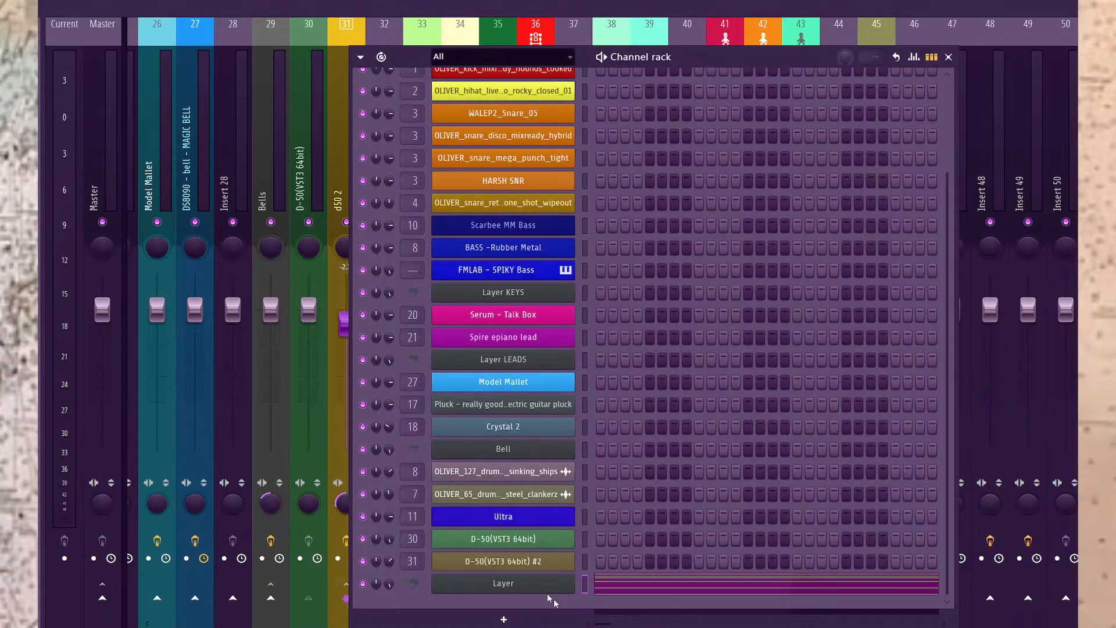
click(525, 619)
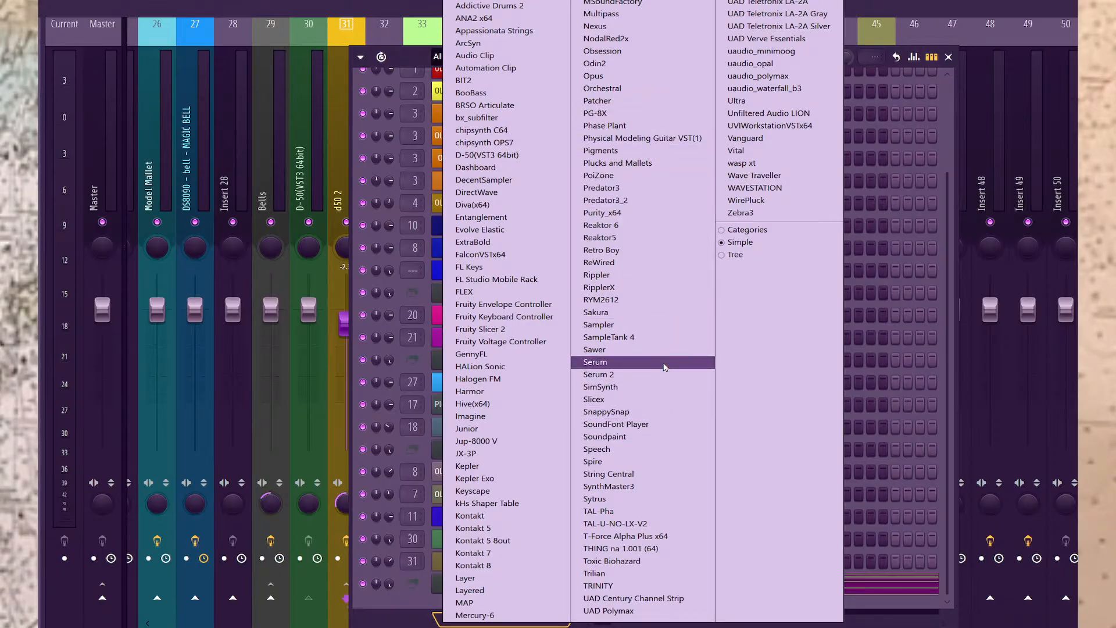
click(635, 2)
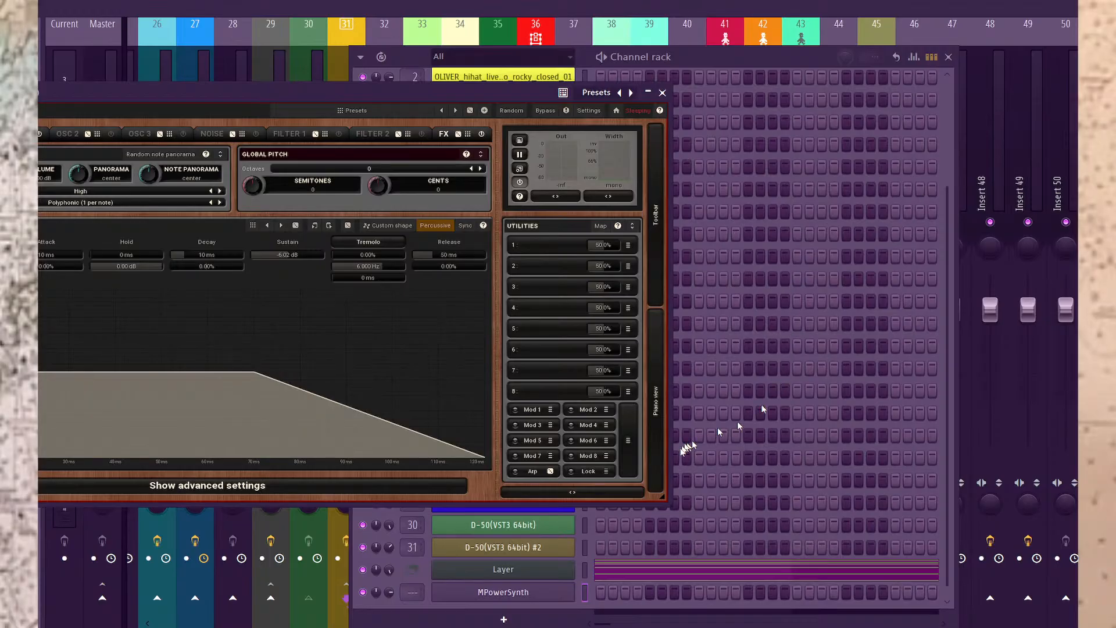
drag(662, 498, 1098, 591)
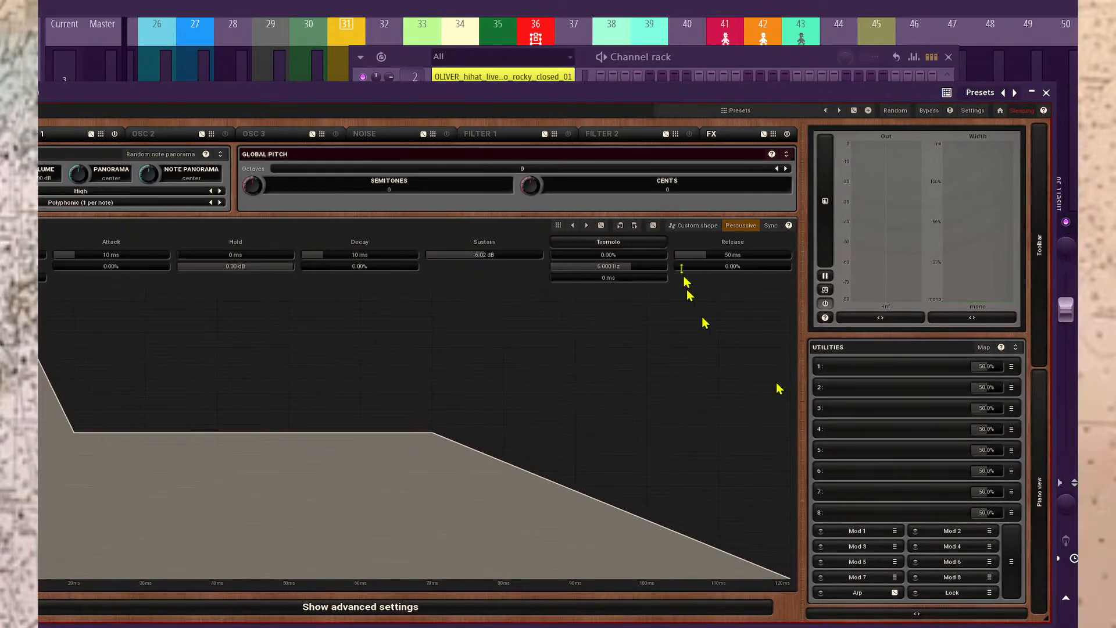
Move the MPowerSynth window up and load the Brass - Final Fantasy preset to hear it.
drag(552, 106, 552, 49)
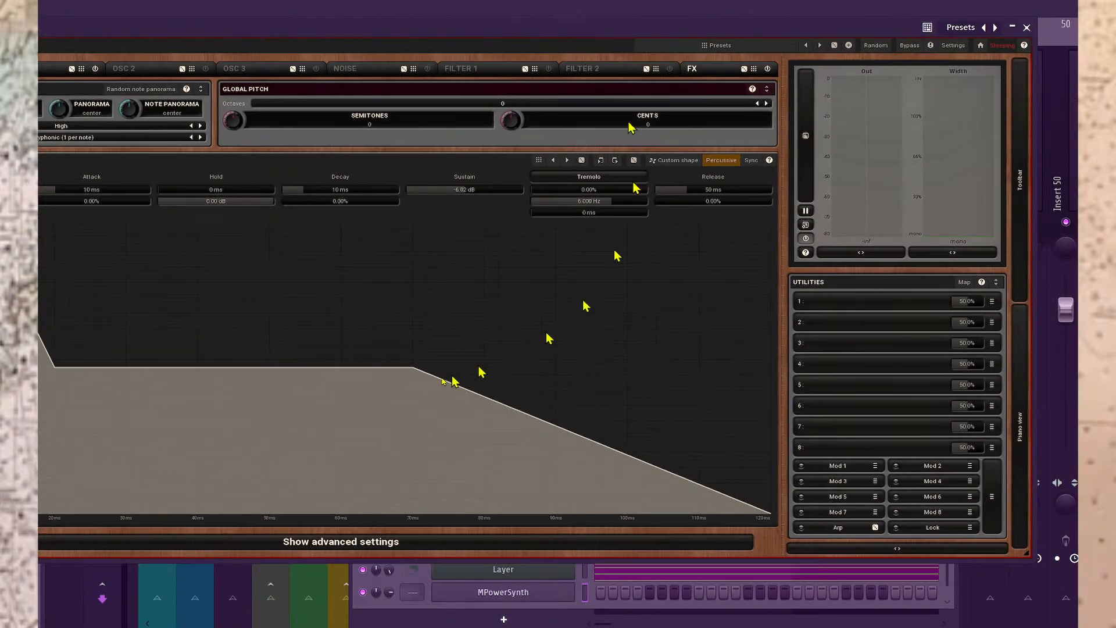
click(969, 29)
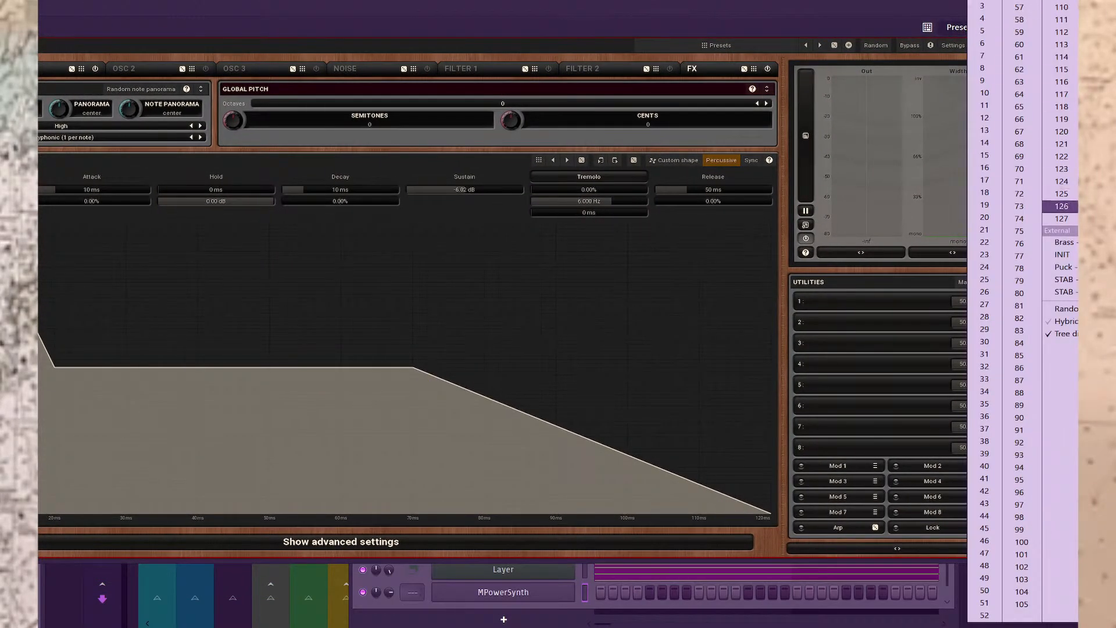
click(1063, 241)
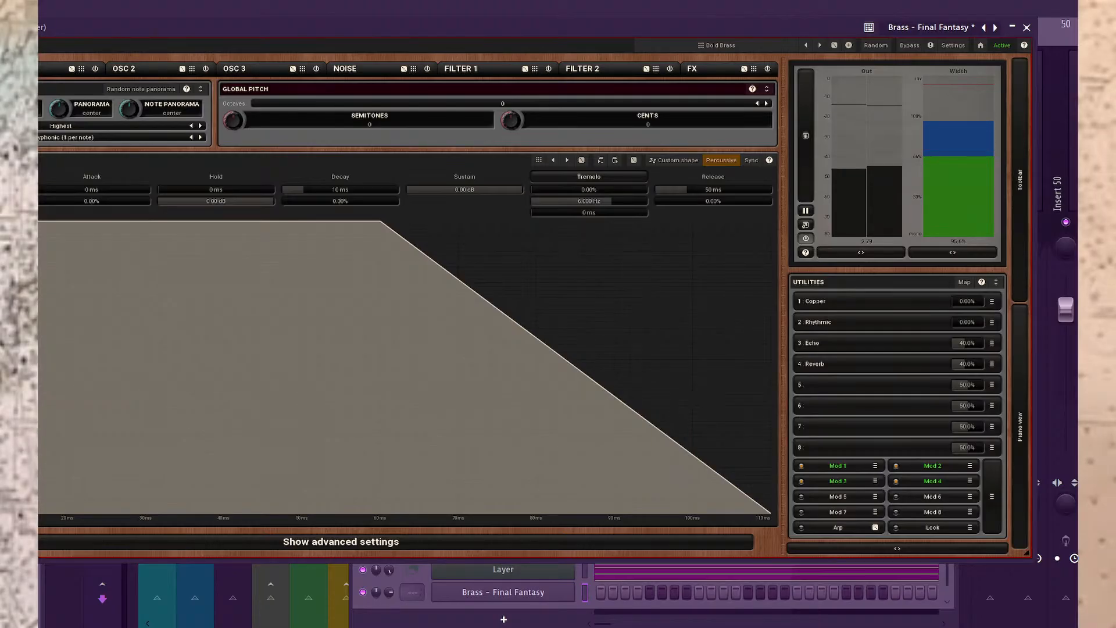
Load the Puck - Standard preset, then step forward through STAB - Airy Attack to preset 0.
click(926, 33)
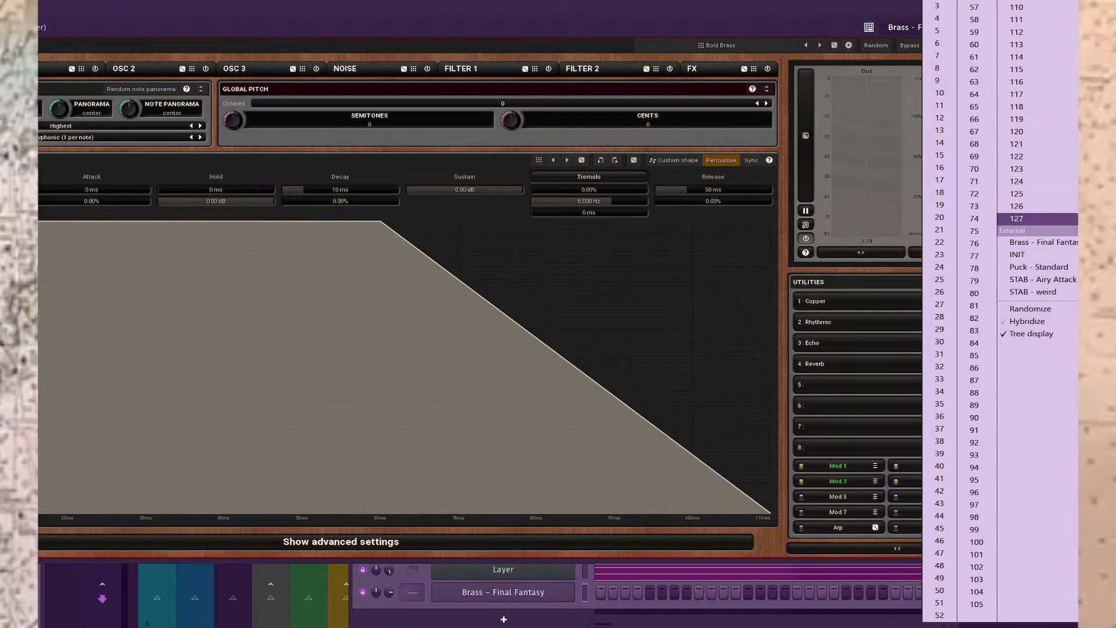
click(1057, 268)
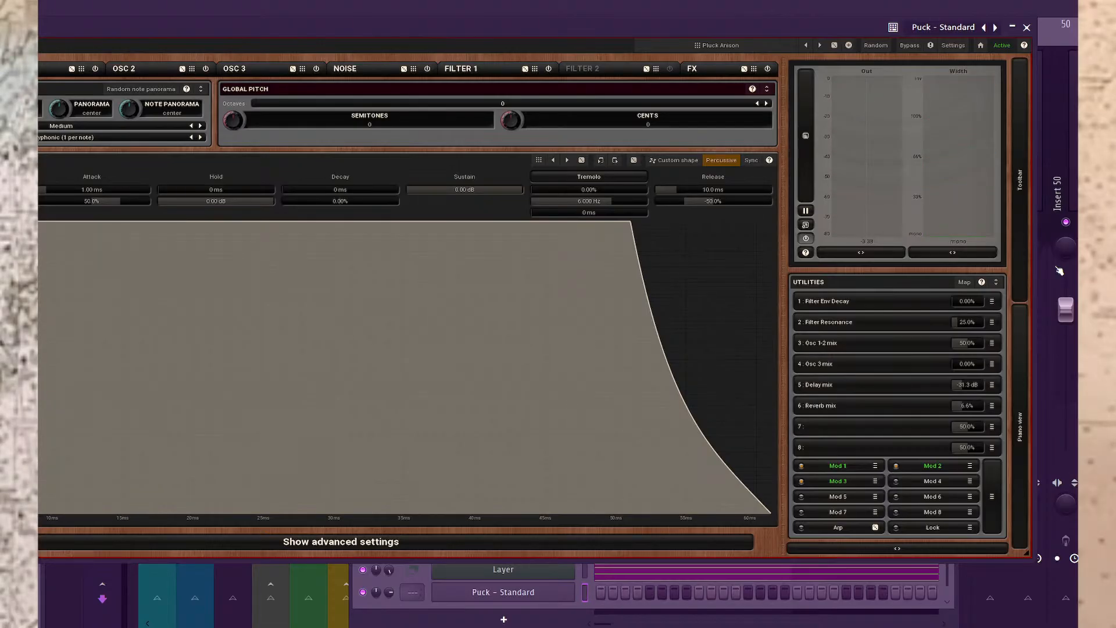
click(996, 28)
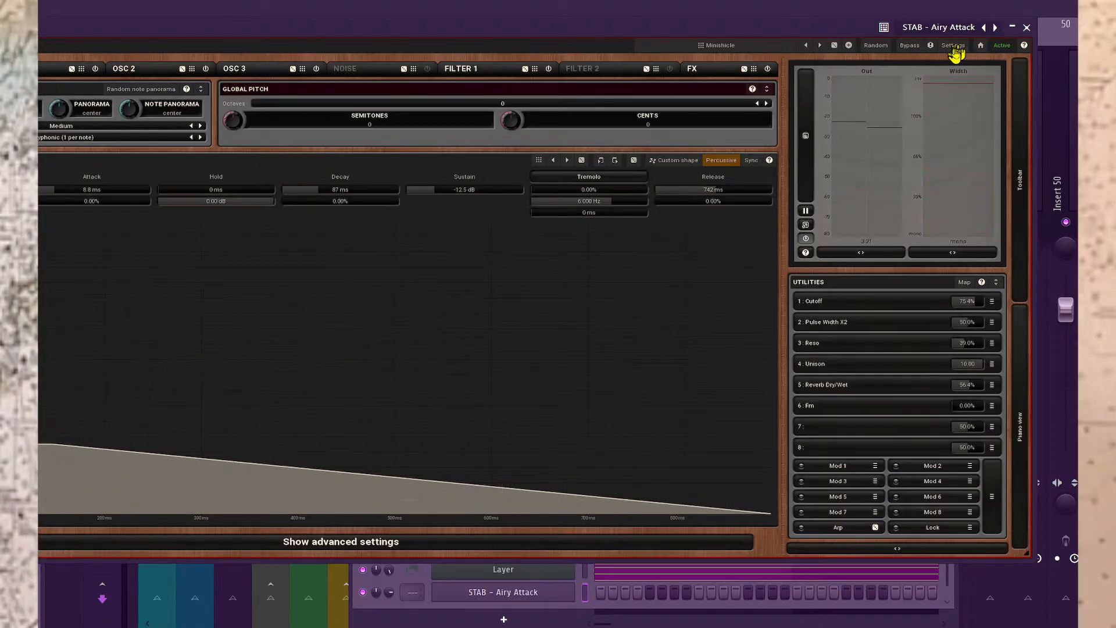
click(995, 27)
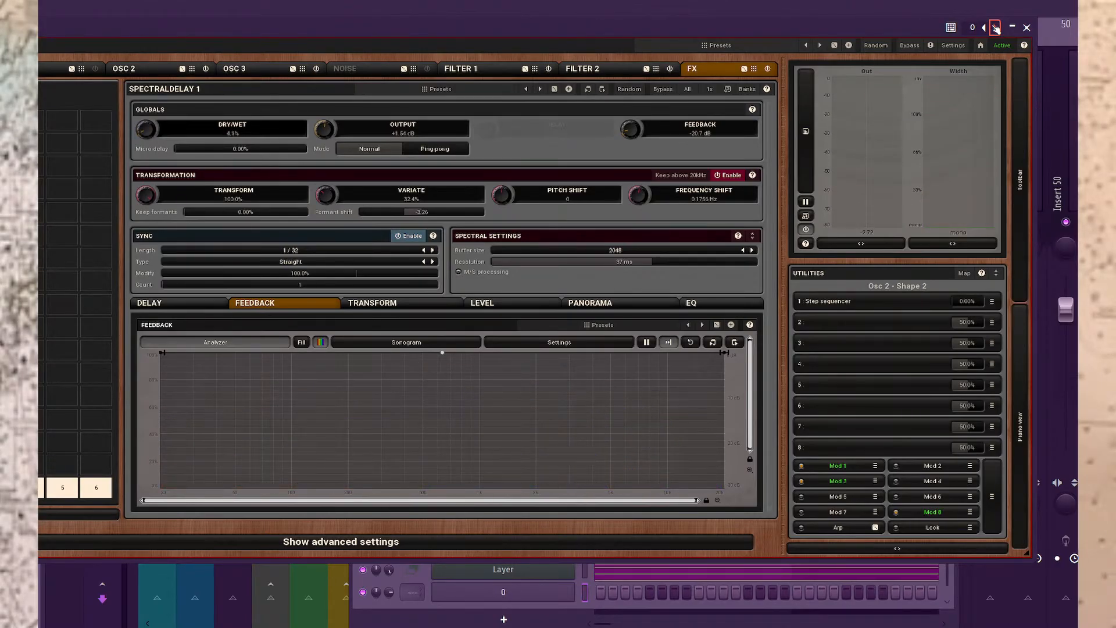
Reposition the MPowerSynth window and open the plugin's own preset browser.
drag(970, 36, 976, 33)
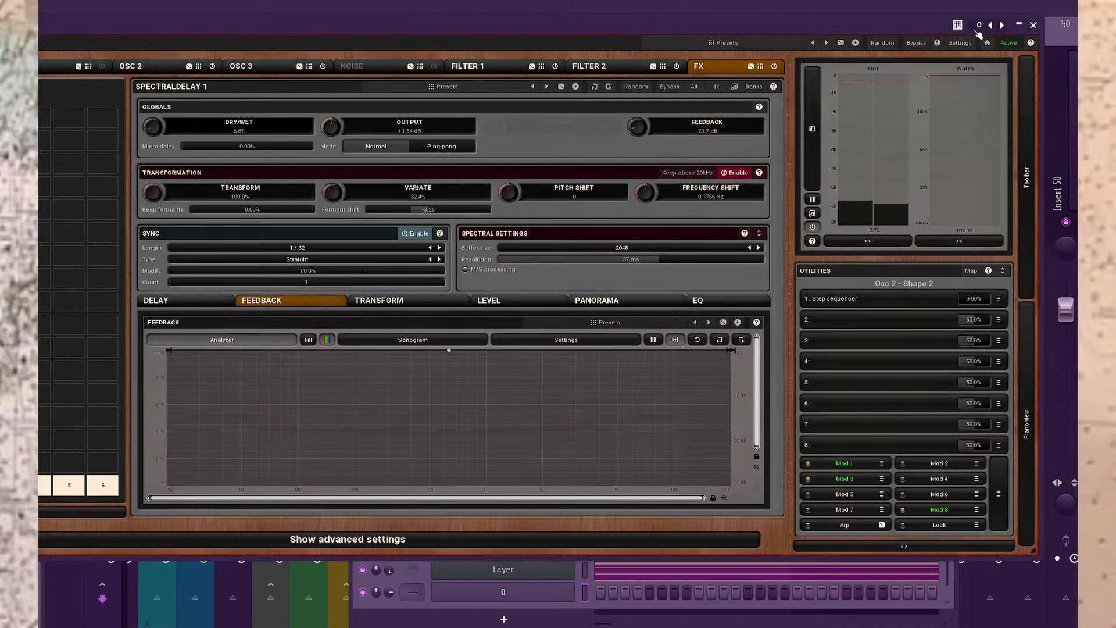
click(979, 29)
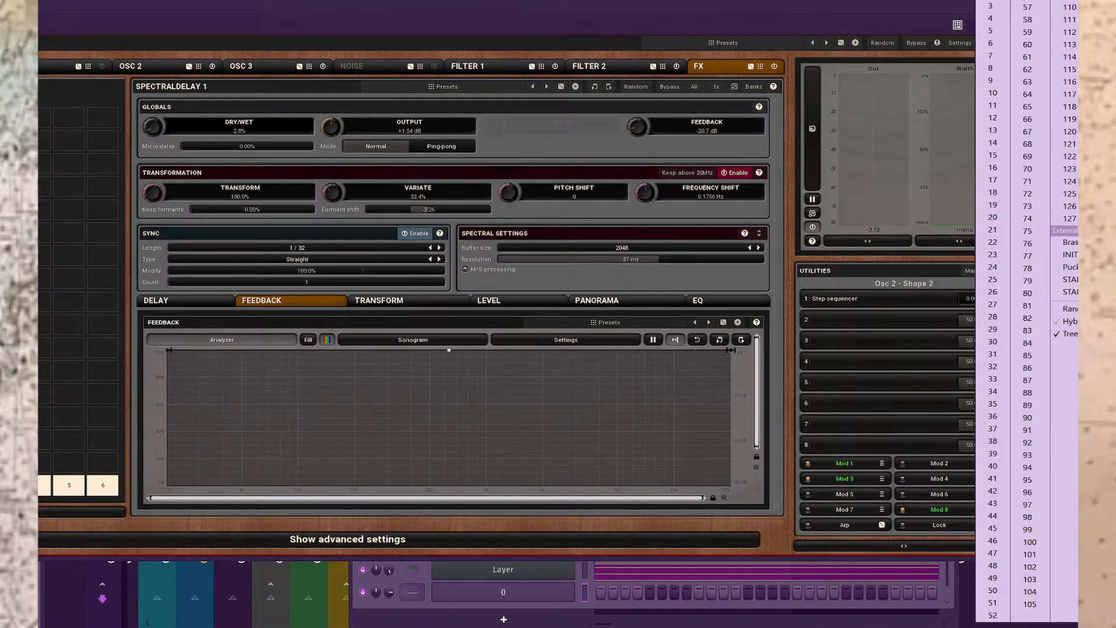
click(564, 27)
drag(569, 14, 639, 52)
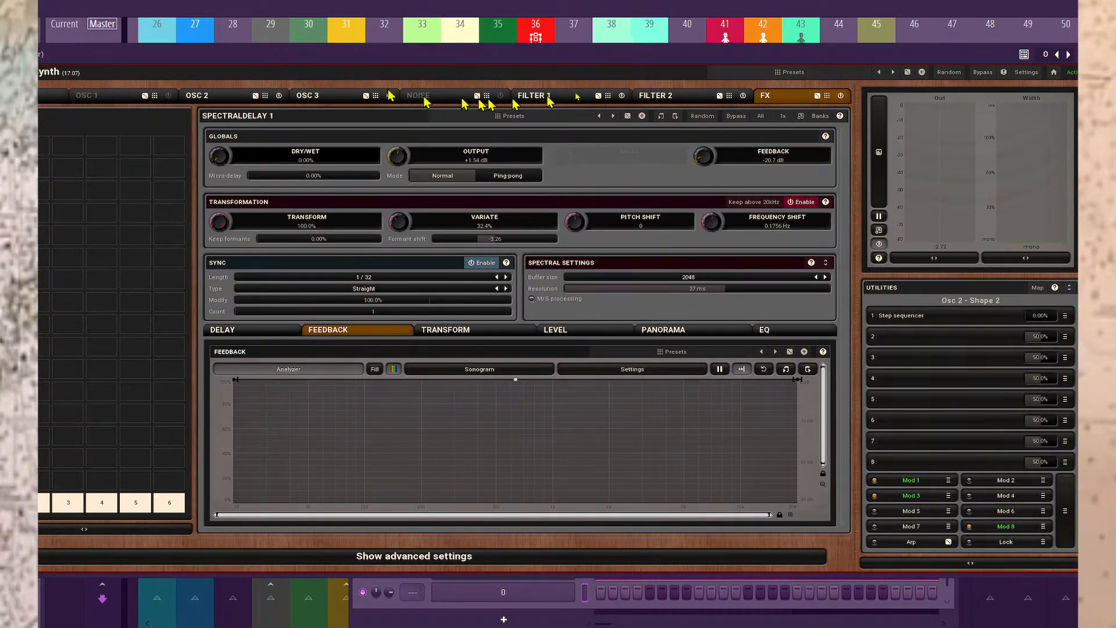
click(793, 72)
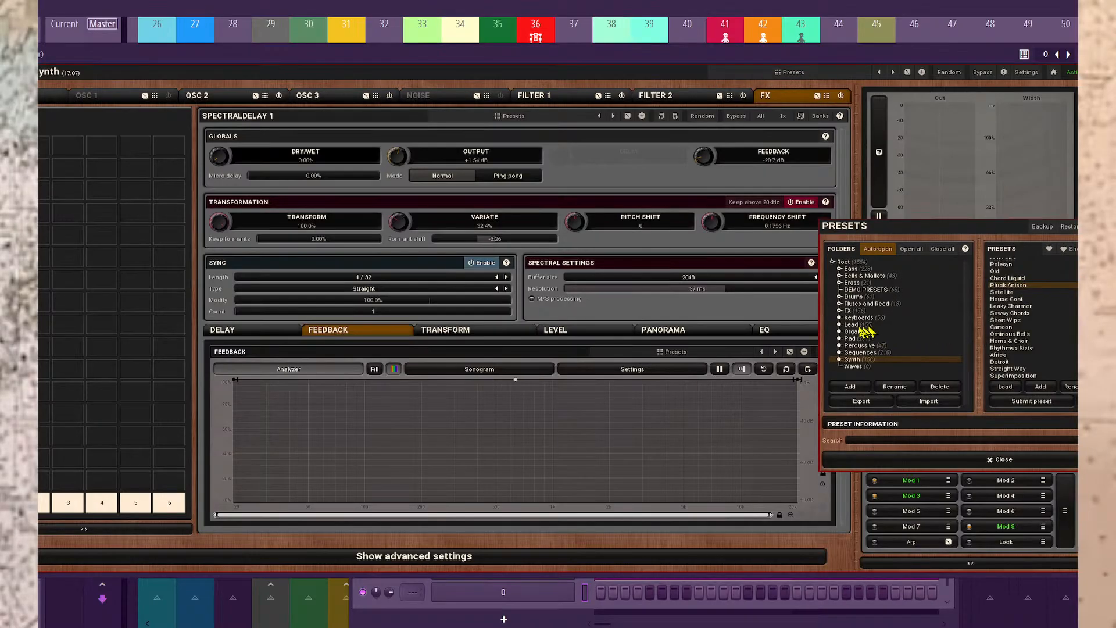
Audition the Brass presets Epic Brass FX 1, Epic Brass FX 3, Lag Brass and Silver Classic Horns.
click(854, 283)
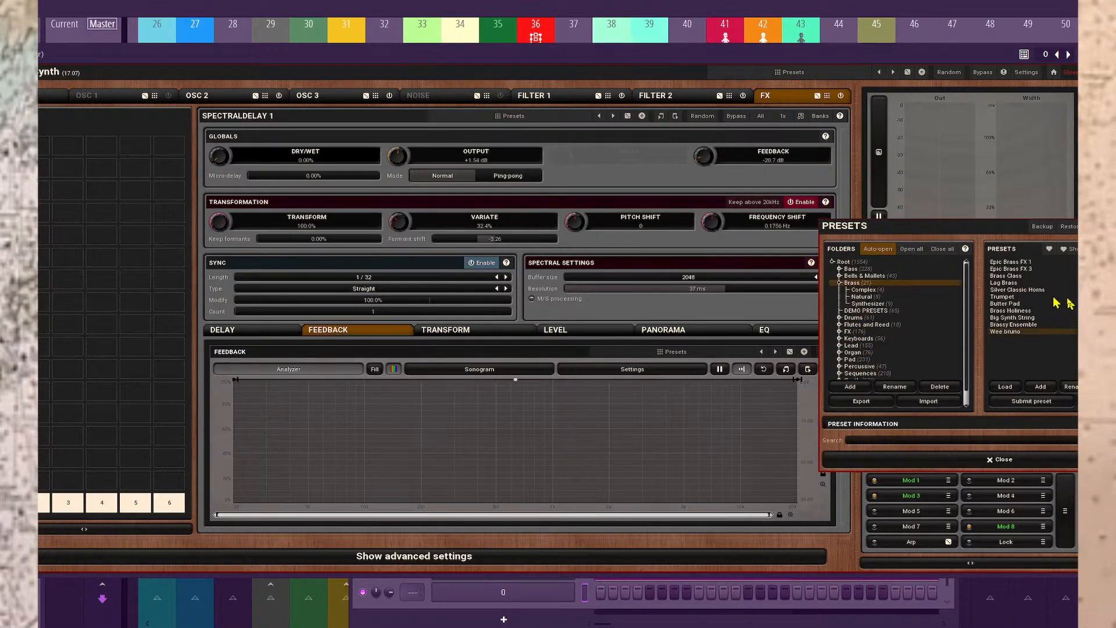
double_click(1022, 262)
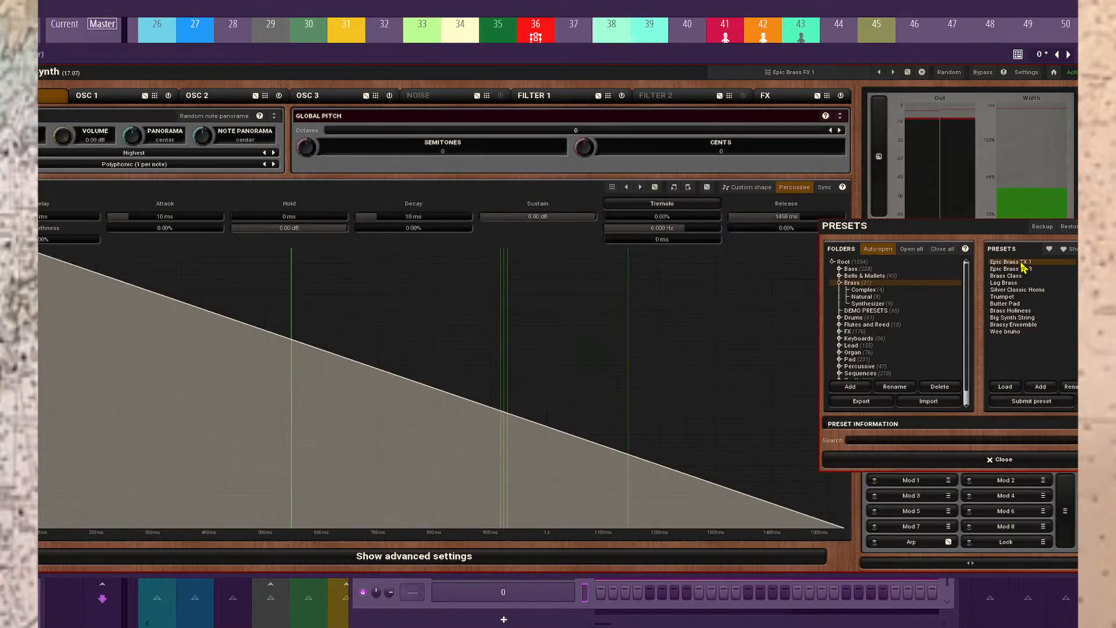
click(1030, 270)
double_click(1030, 270)
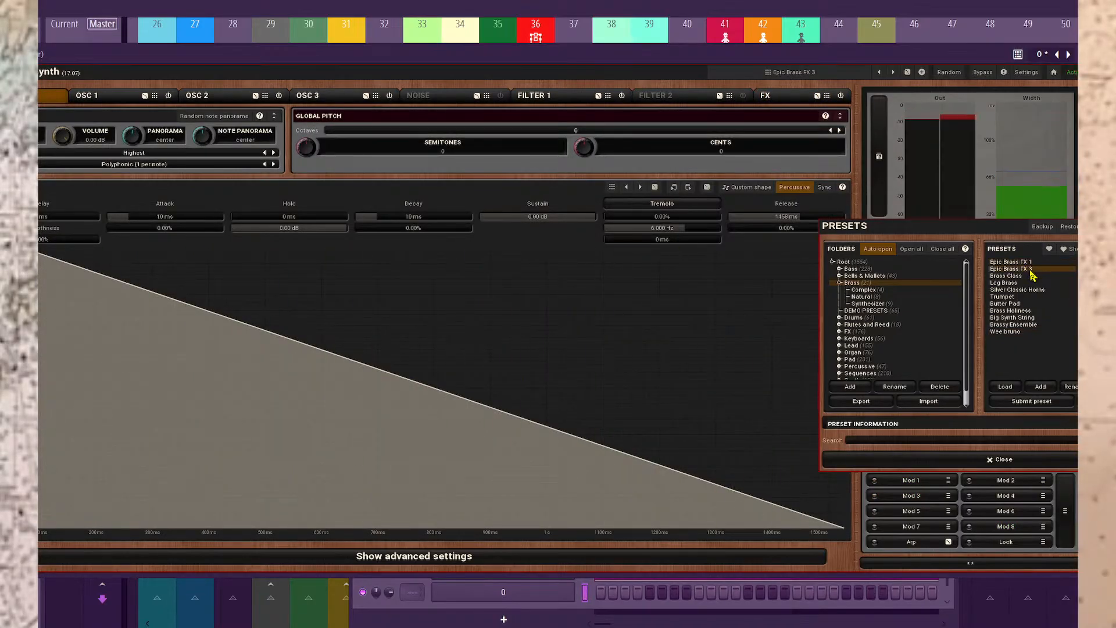
double_click(1026, 283)
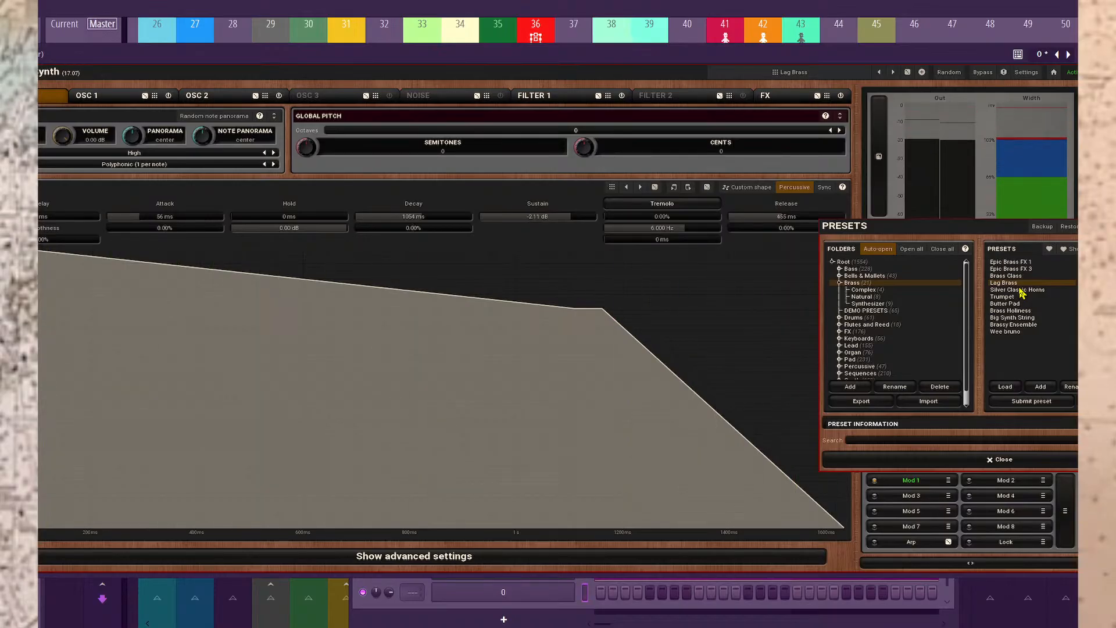
click(1019, 289)
double_click(1021, 291)
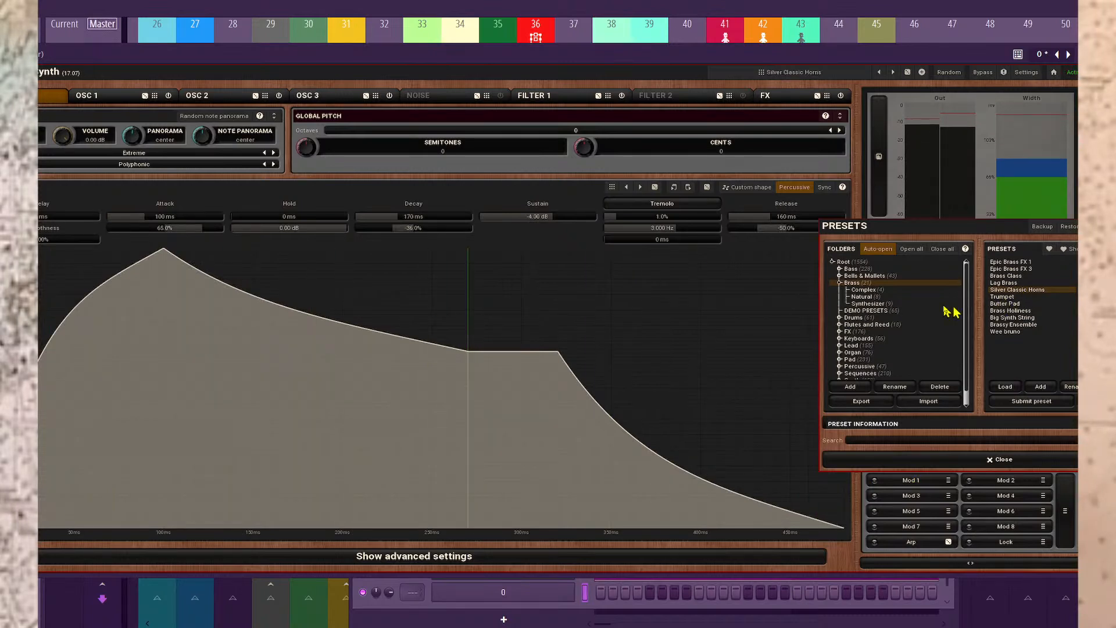
Audition the Bass presets Bass Driver, Electrool, Creep, Electric Bass Guitar and Dist PWM.
click(853, 269)
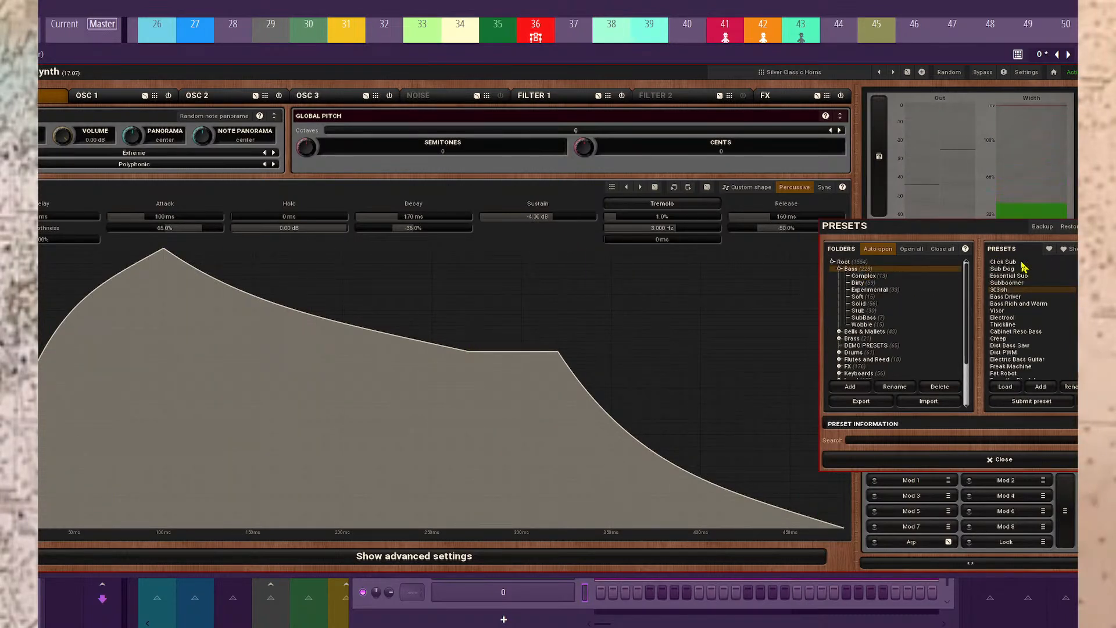
double_click(1019, 296)
double_click(1009, 317)
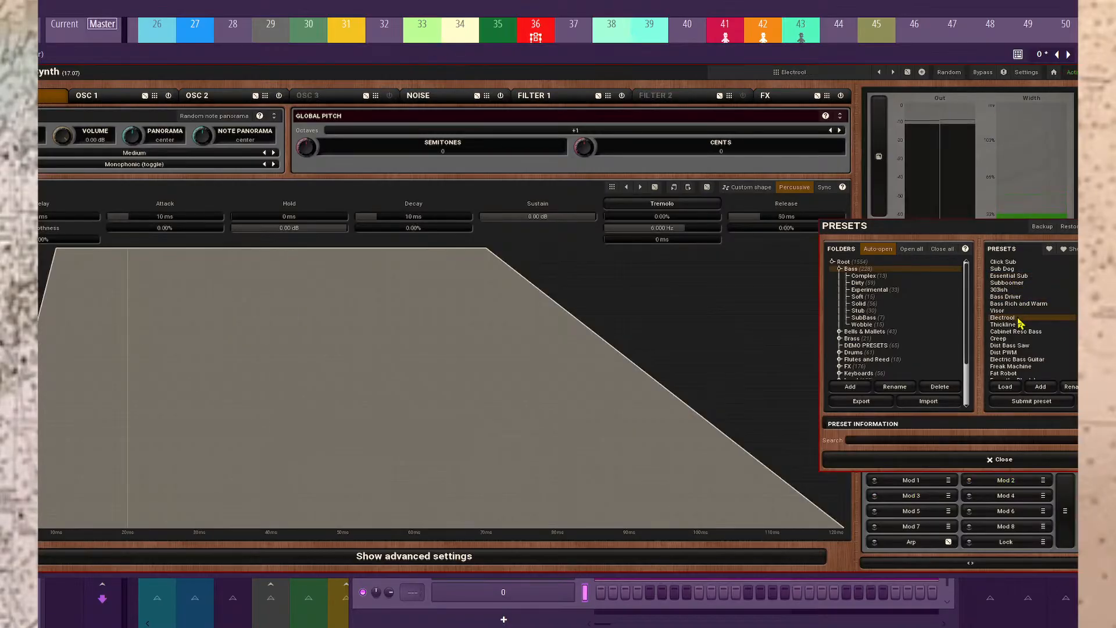
double_click(1016, 339)
scroll(1017, 342, down, 1)
double_click(1016, 336)
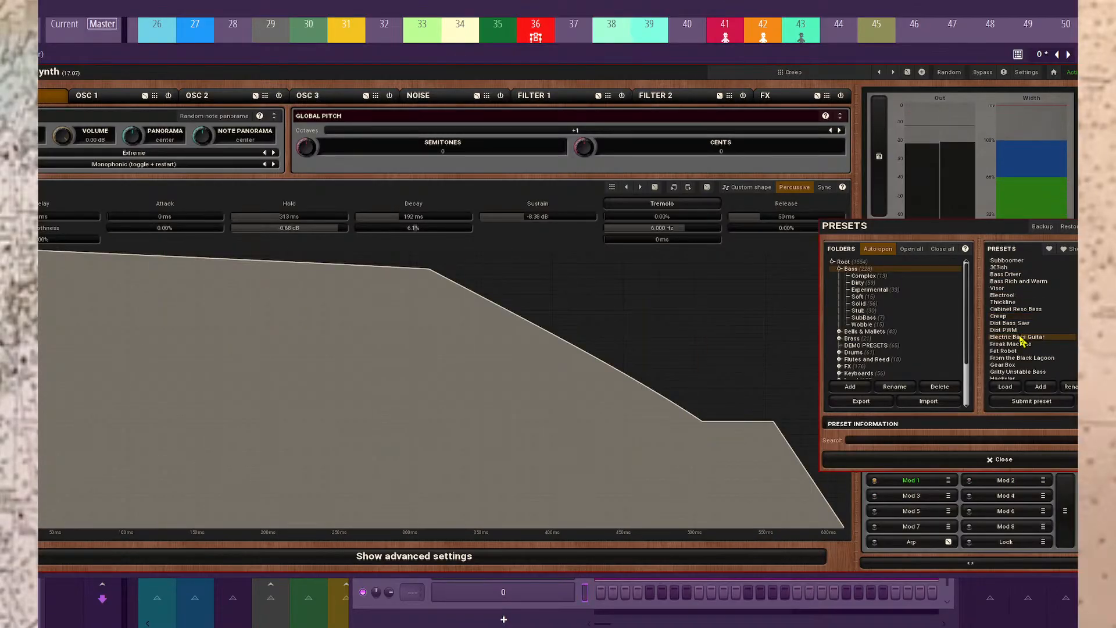
double_click(1013, 330)
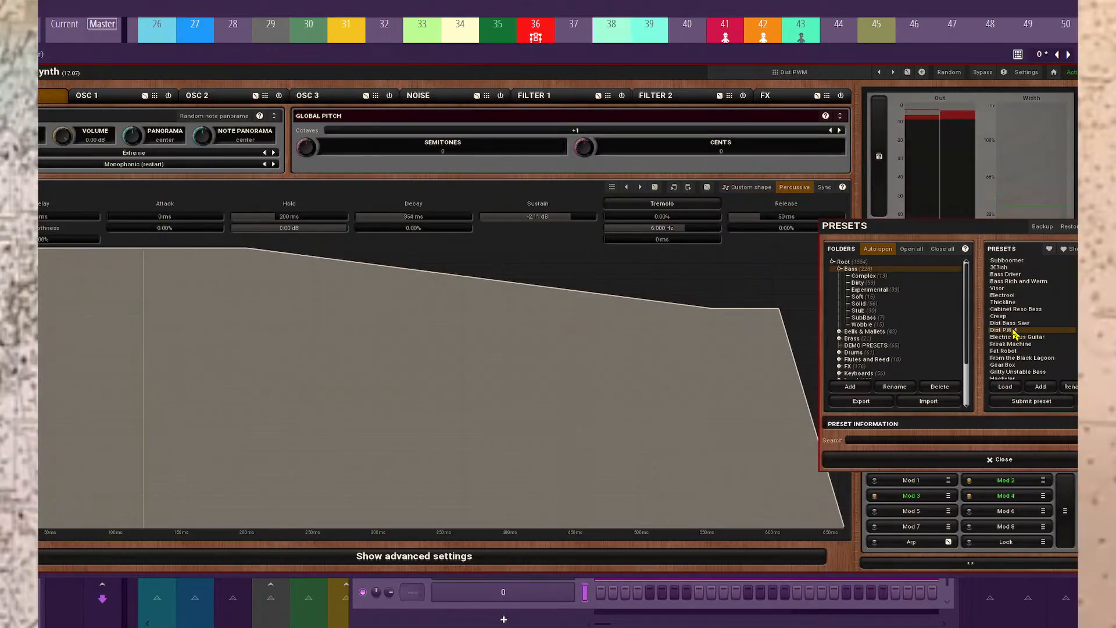
Audition further Bass presets: Hacksler, Vale inmate, Low Stepper and Perm-bass.
scroll(1013, 336, down, 2)
double_click(1004, 348)
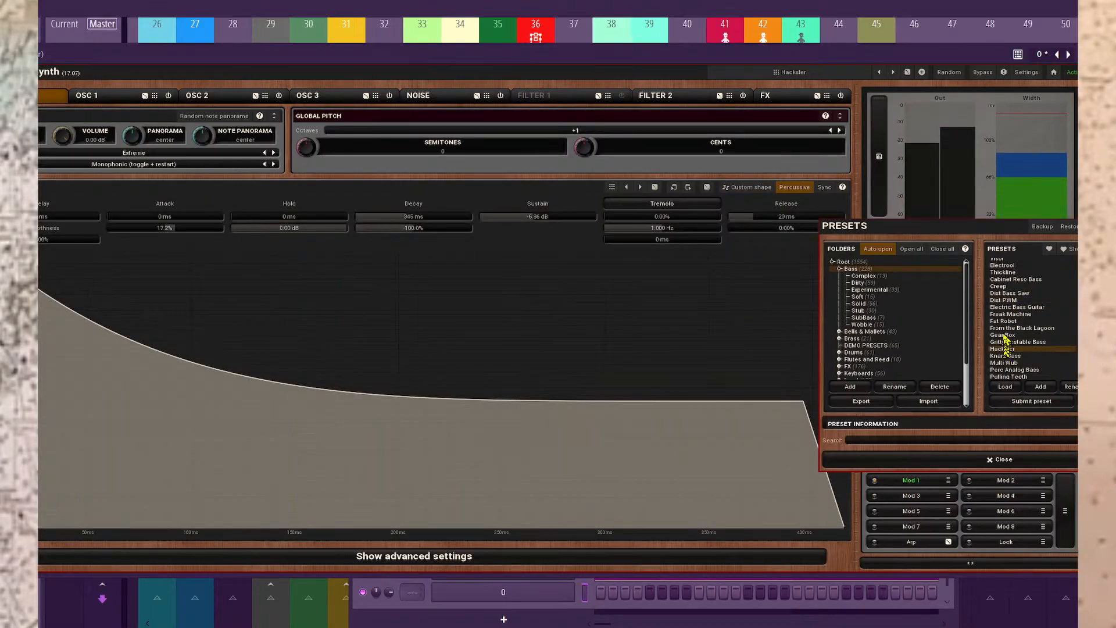
scroll(1004, 342, down, 4)
double_click(1005, 337)
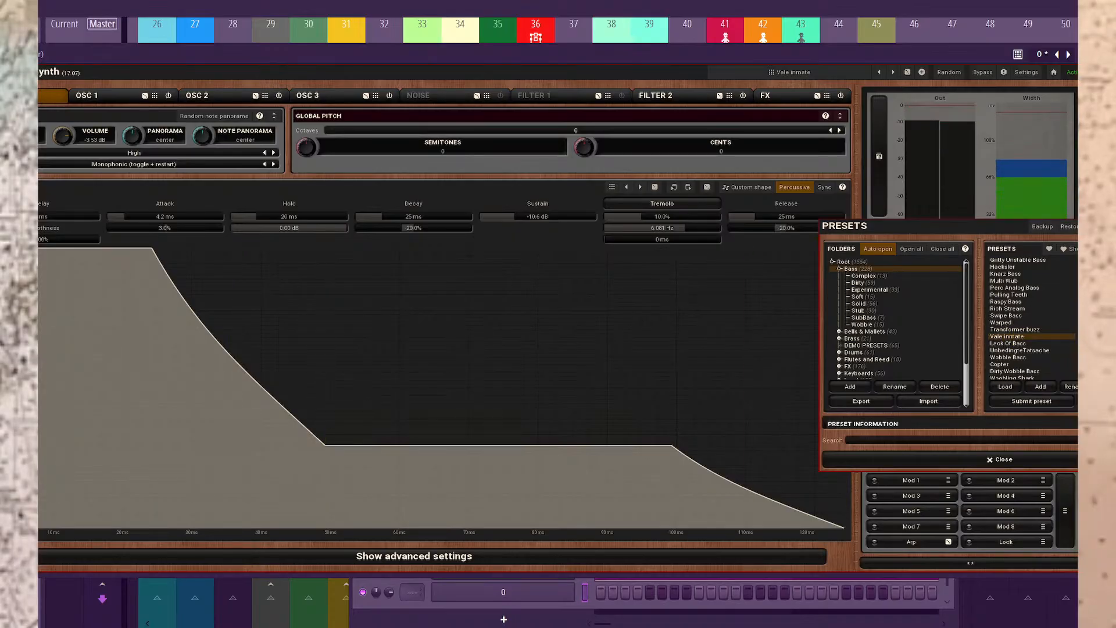
double_click(1087, 330)
double_click(1086, 330)
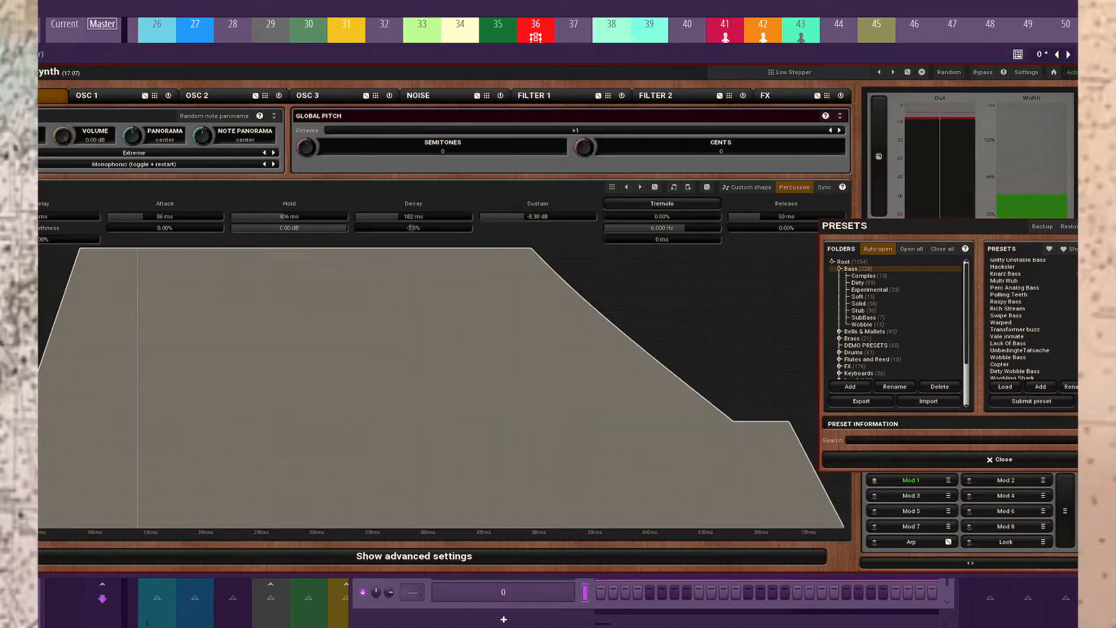
Audition more Bass presets farther down the list, including Slow Wob, Wooble Industry and Bacteria.
scroll(1046, 354, down, 2)
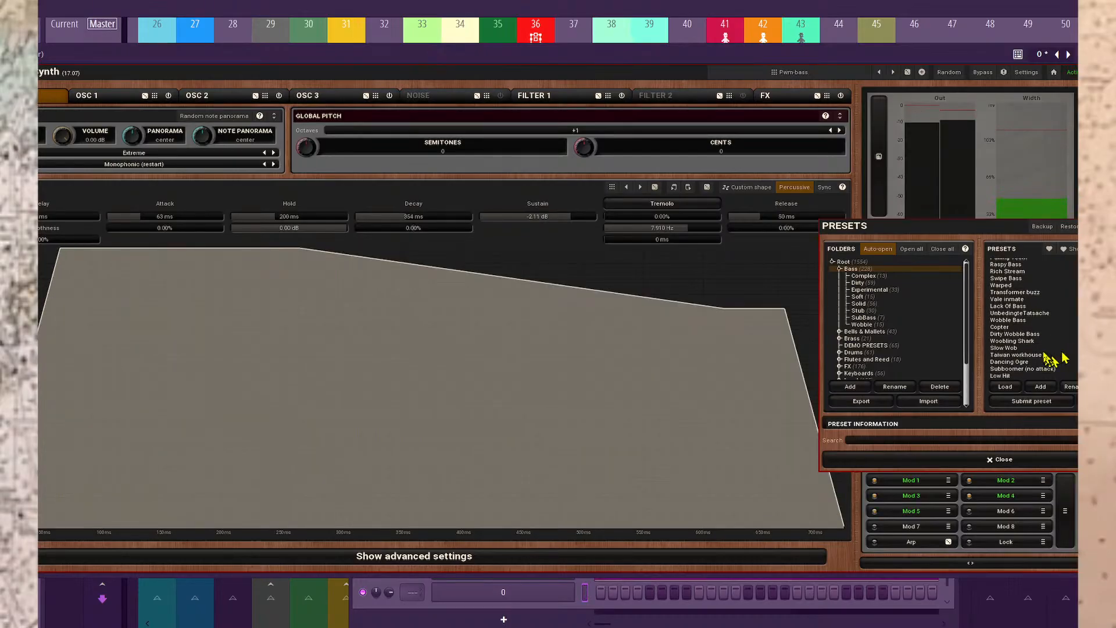
double_click(1043, 348)
double_click(1087, 349)
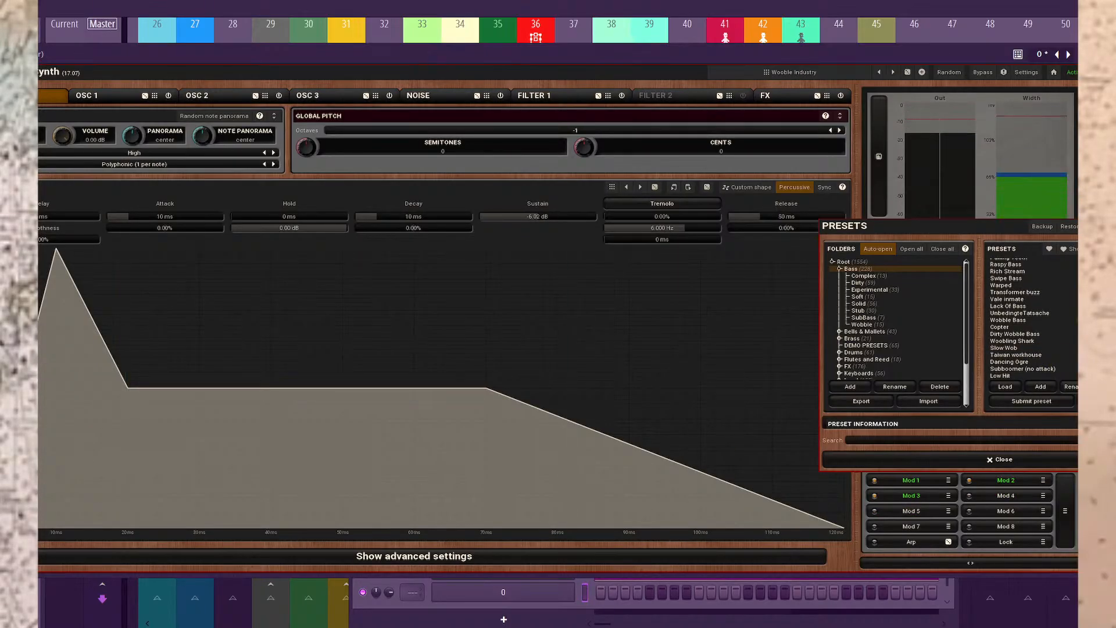
double_click(1087, 355)
scroll(1034, 349, down, 3)
double_click(1023, 351)
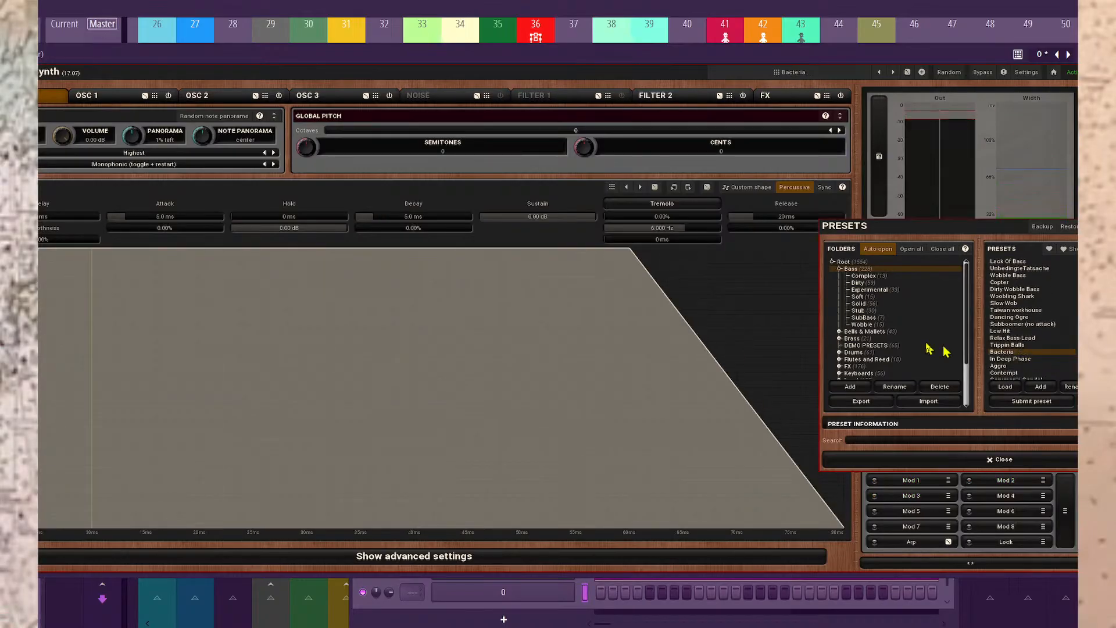
Audition Flutes and Reed presets such as FluteGrain, Irish Flute and Wood Whistle, ending on the Flute preset.
click(872, 360)
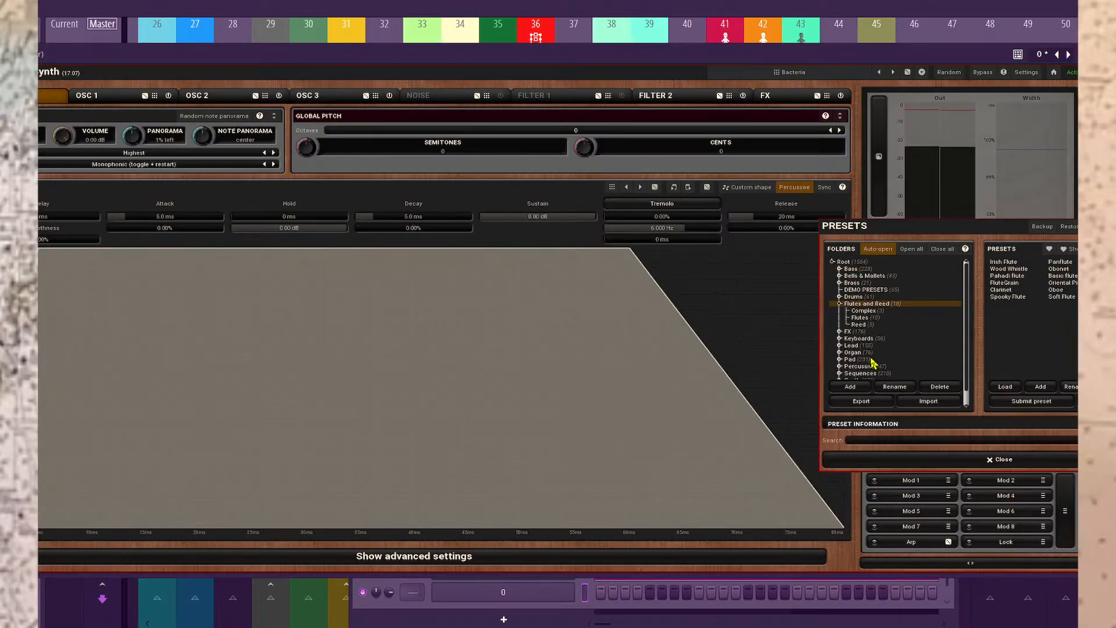
double_click(1014, 284)
double_click(1018, 262)
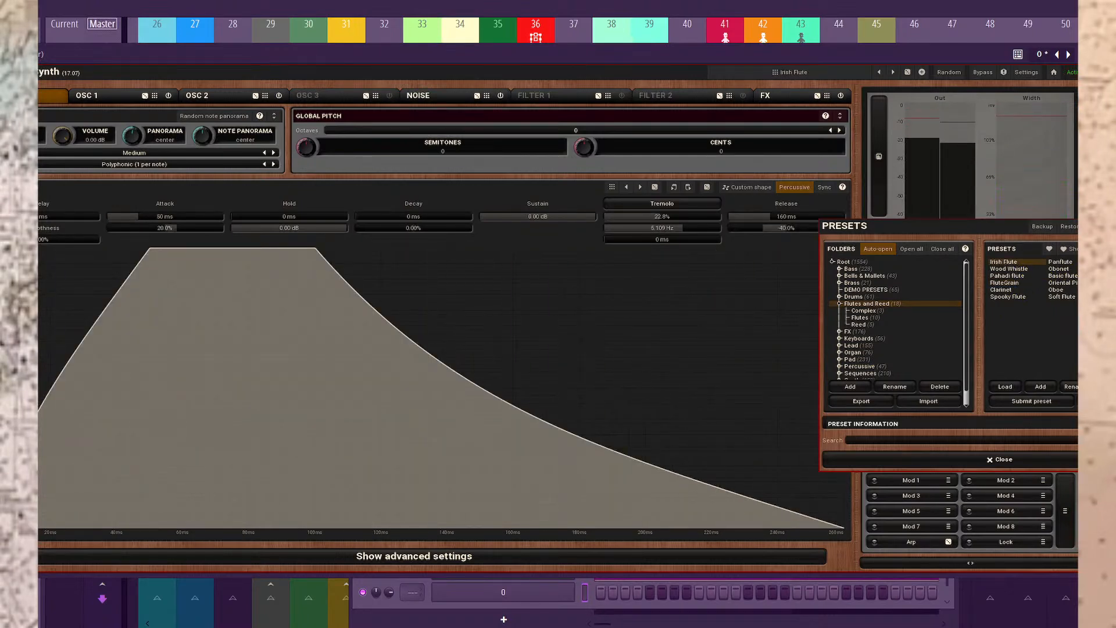
double_click(1018, 269)
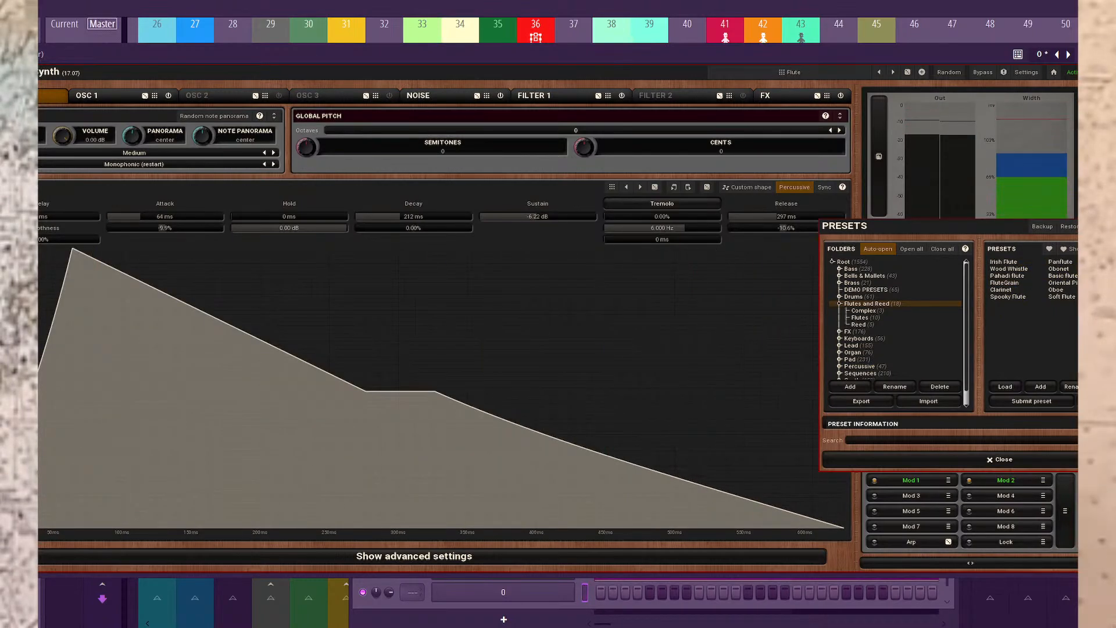
Close the preset browser, then shrink the MPowerSynth window and reposition it so the whole interface is in view.
drag(381, 57, 381, 61)
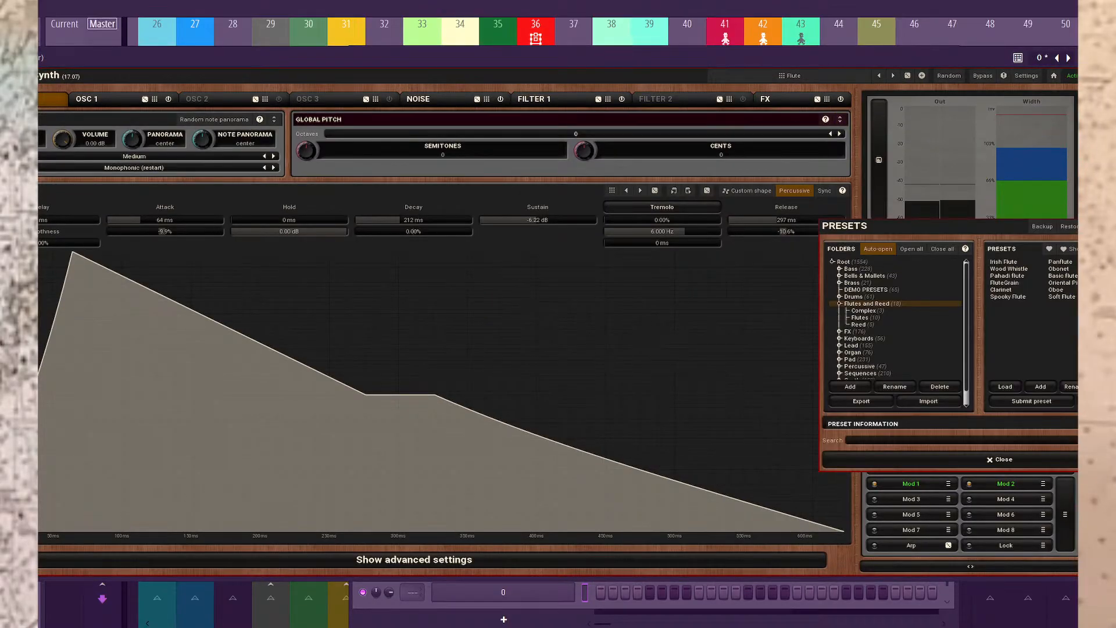
click(999, 459)
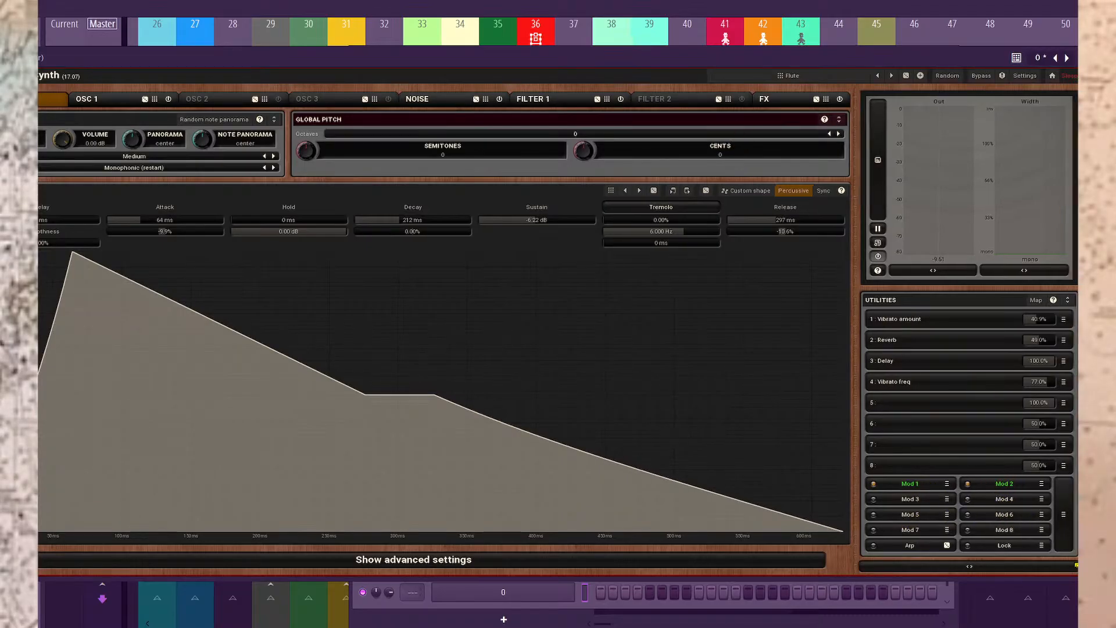
drag(1065, 572, 866, 510)
drag(605, 55, 782, 71)
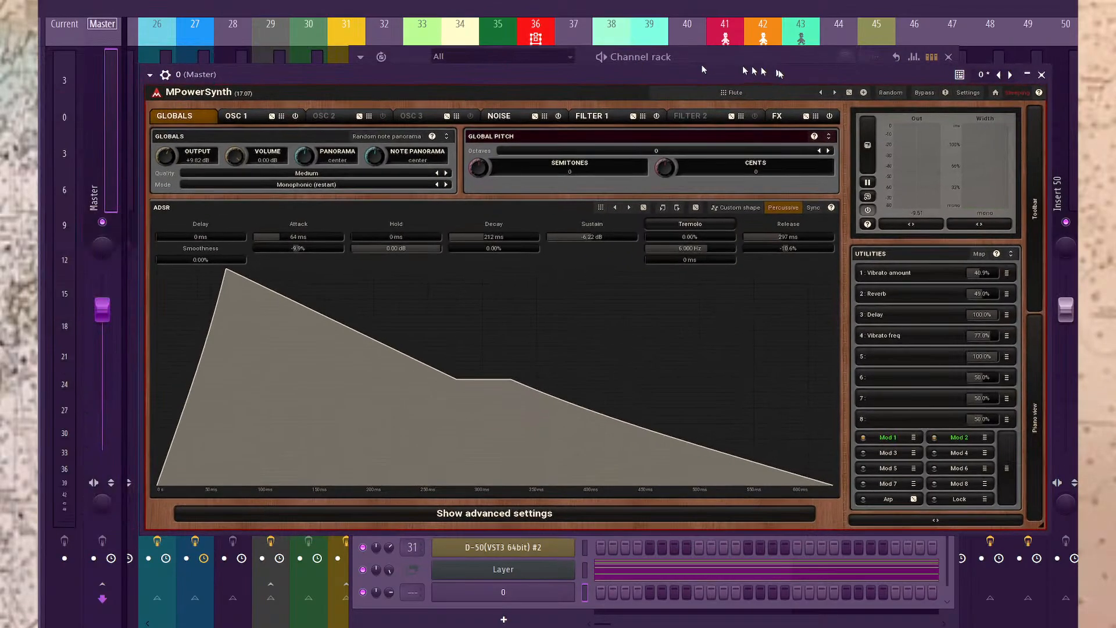
Enable Mod 5 in MPowerSynth and assign the global Panorama parameter to it.
click(918, 467)
click(904, 471)
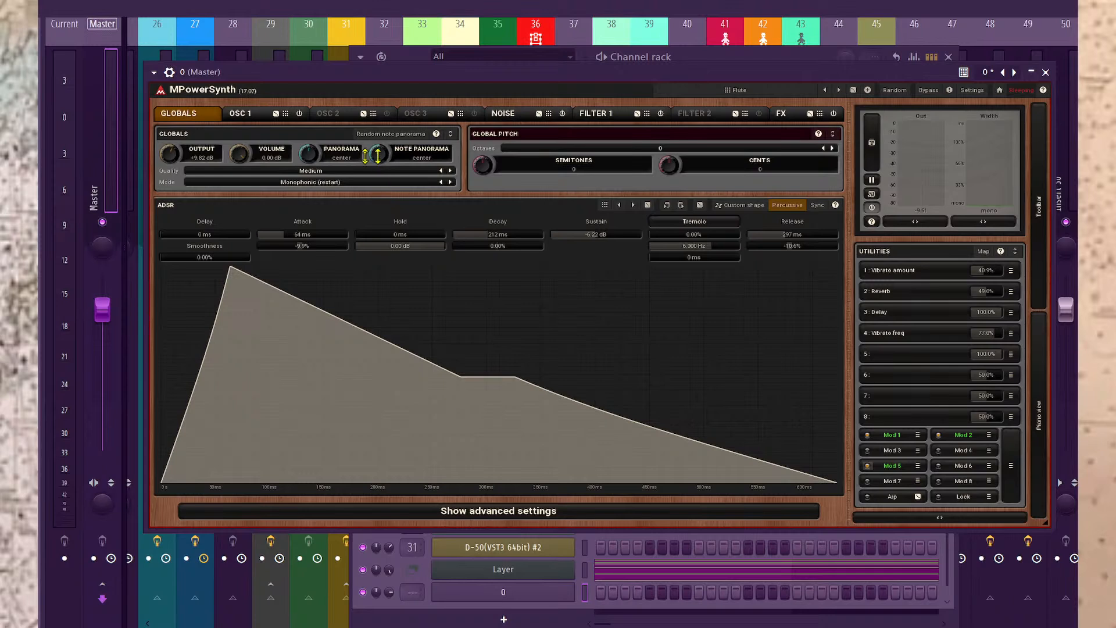
right_click(308, 153)
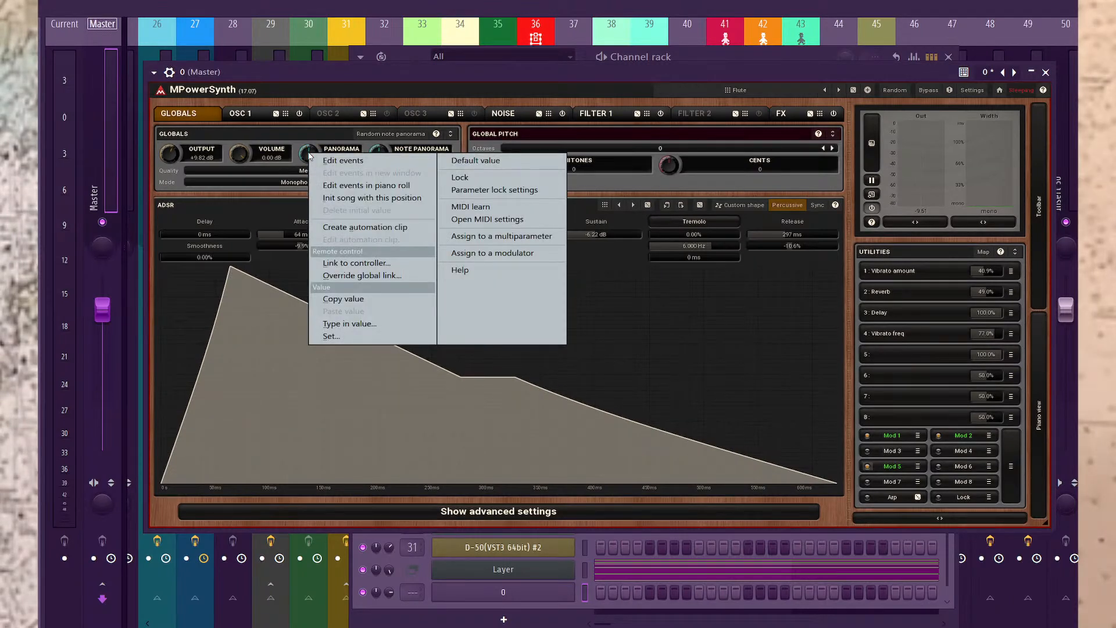
click(503, 254)
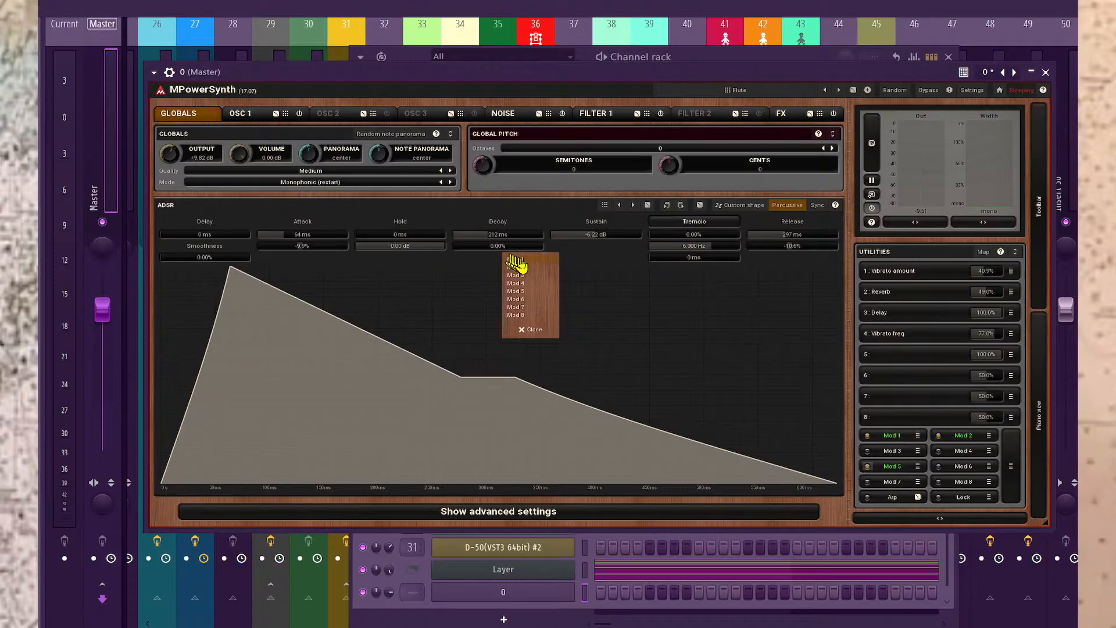
click(527, 291)
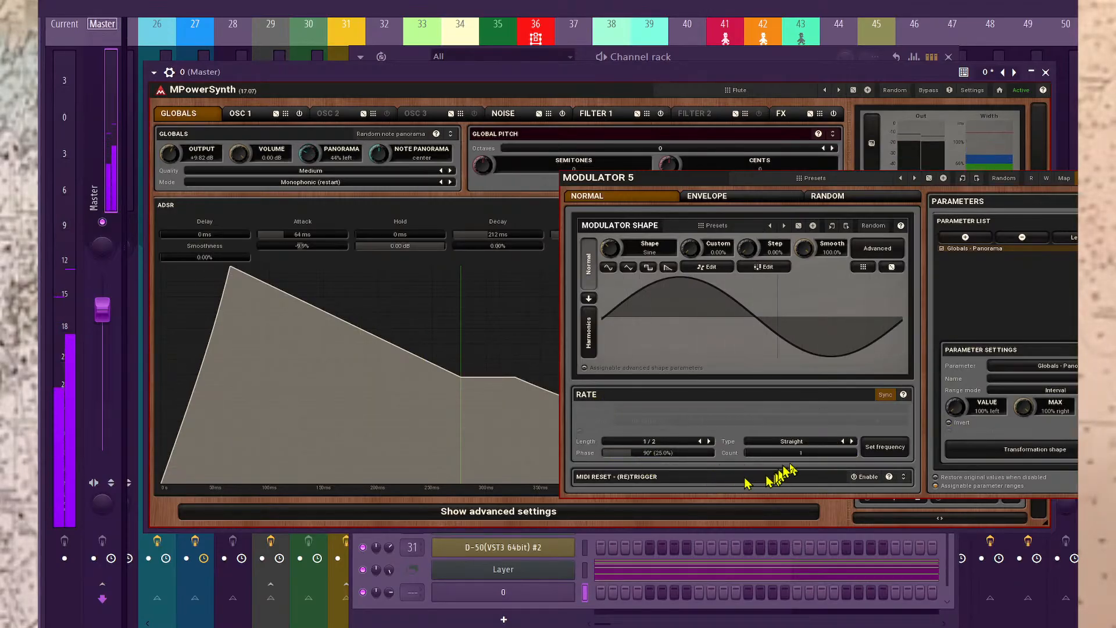
Set Modulator 5's length to 1/16, switch its shape to Saw and shift the waveform so each cycle starts at its peak.
click(709, 441)
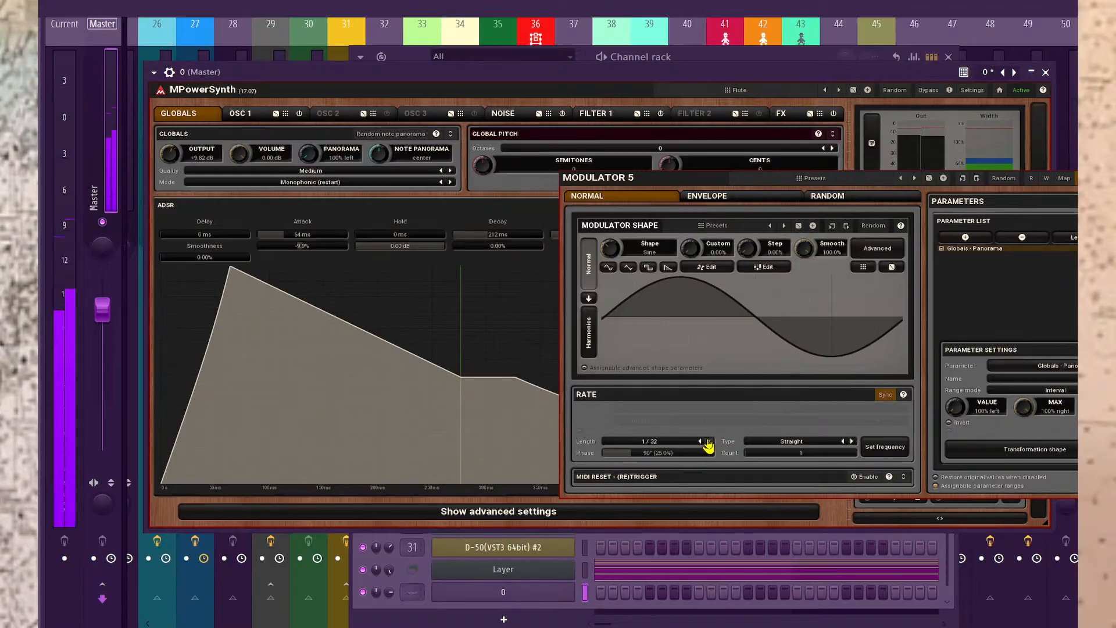
click(700, 442)
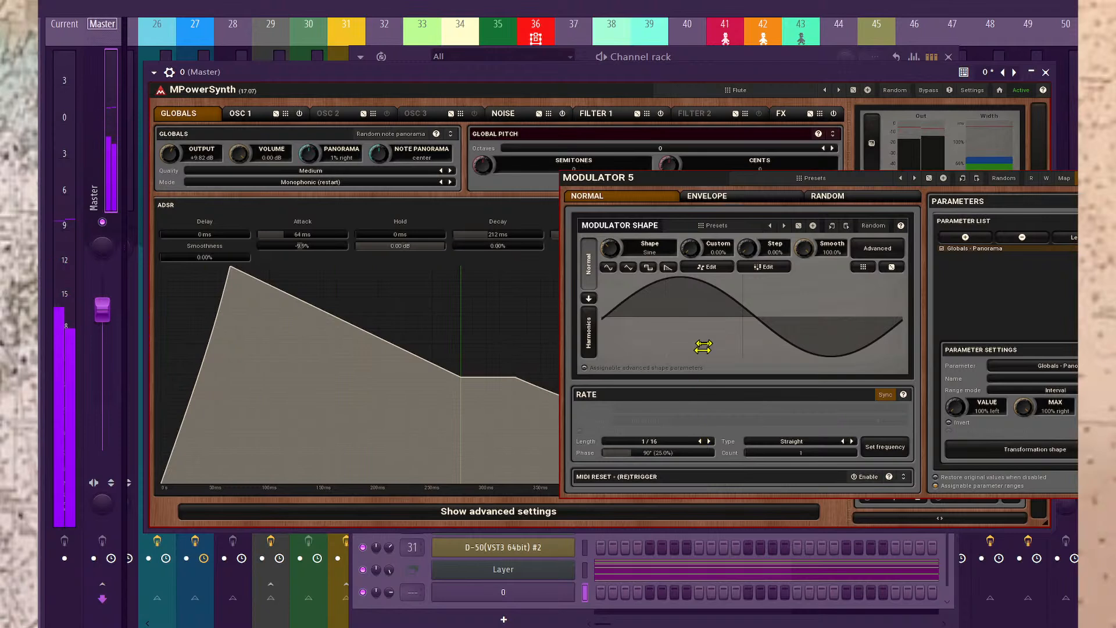
drag(667, 287, 873, 287)
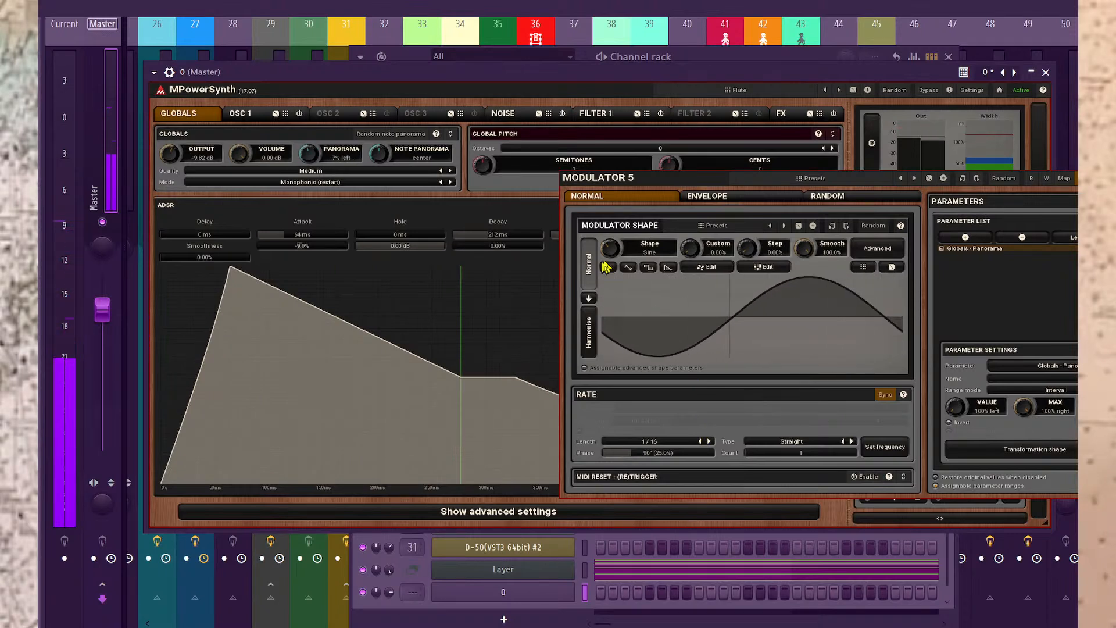
click(668, 267)
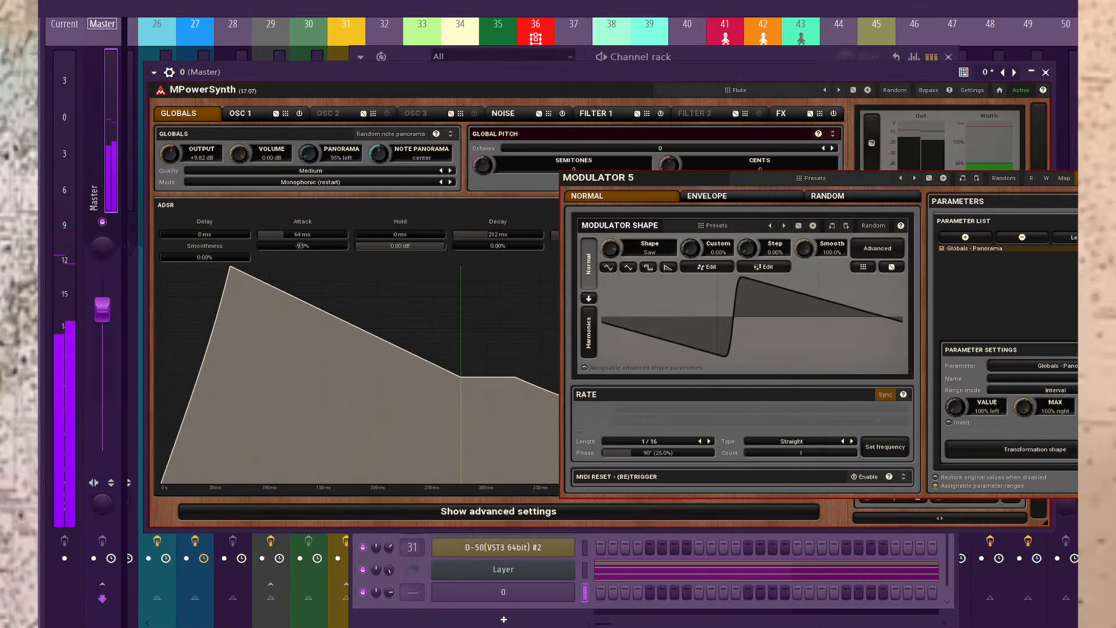
drag(719, 307, 887, 307)
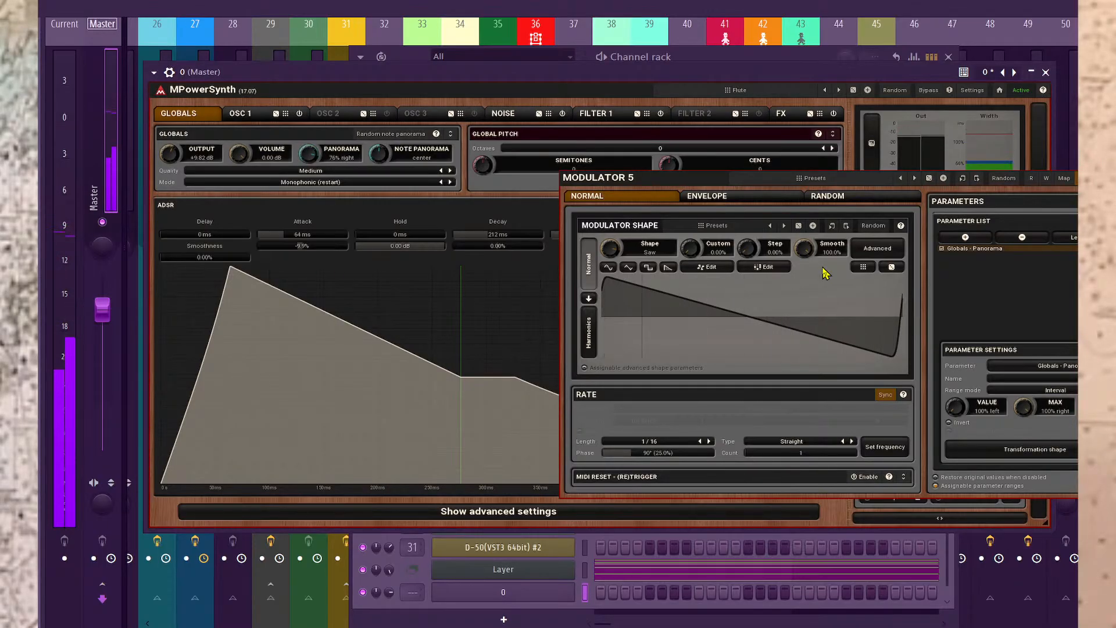
Look through the parameters that can be added to Modulator 5, then leave the selection and close the modulator window.
click(966, 237)
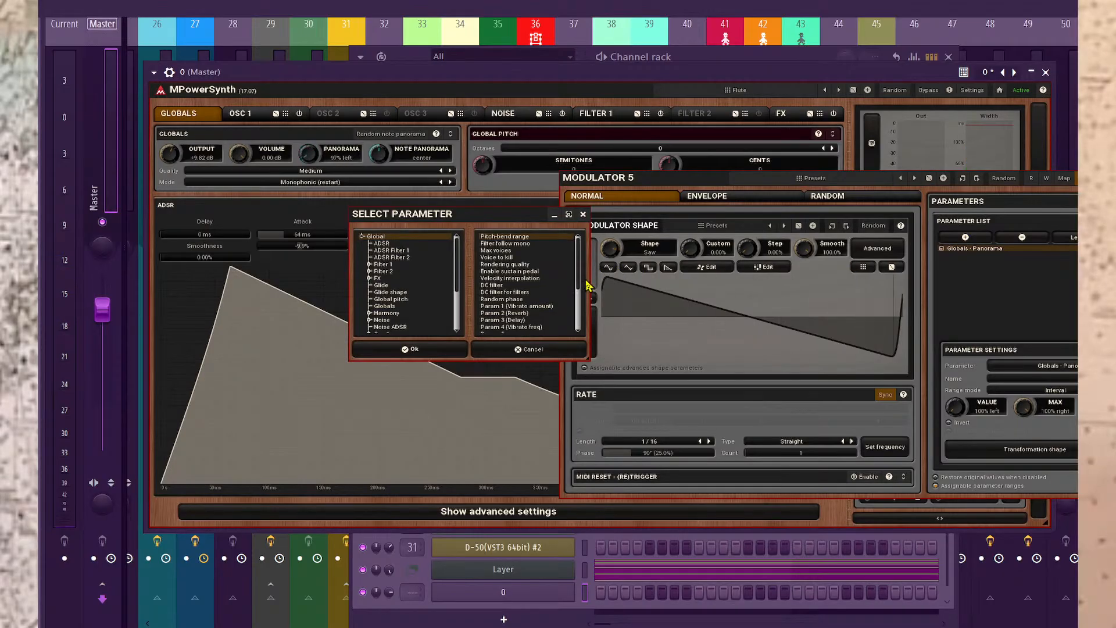
drag(576, 265, 586, 230)
click(582, 214)
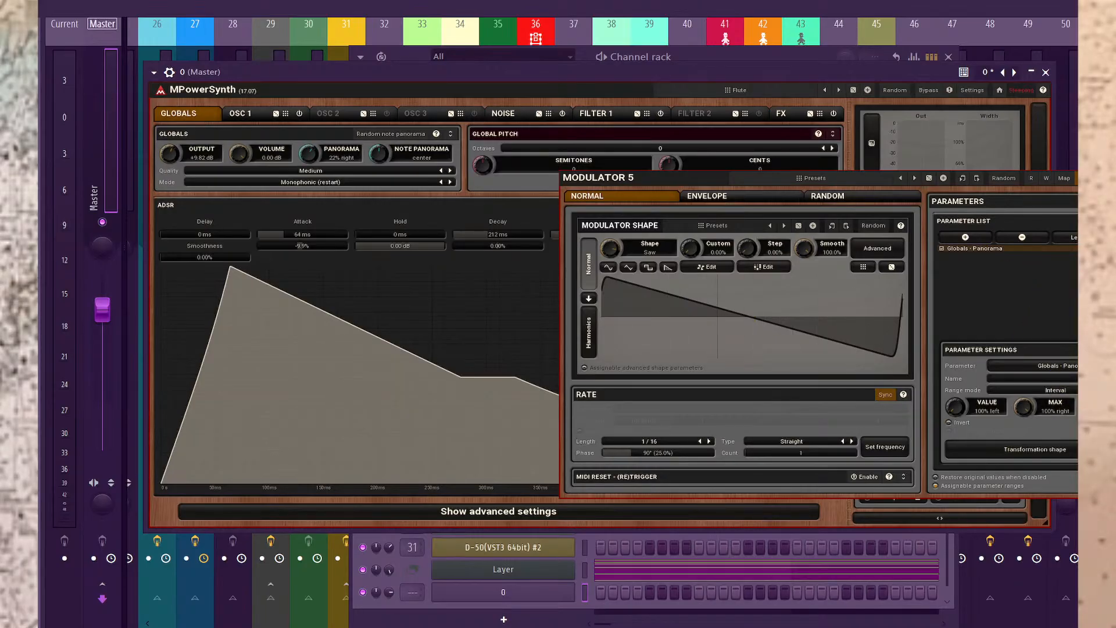
key(Escape)
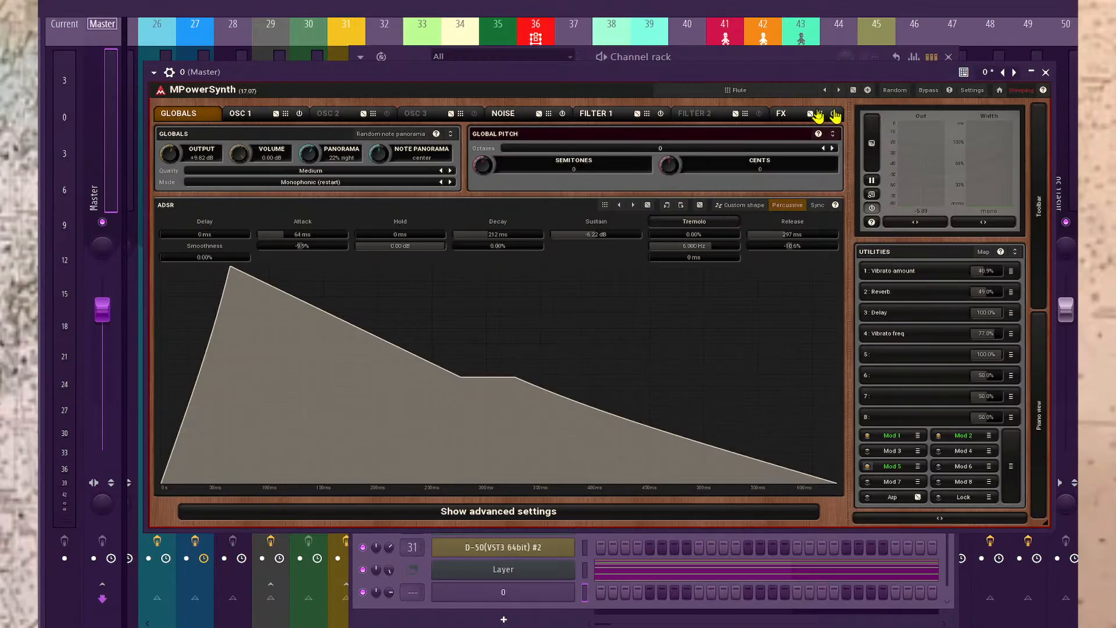
Audition the Pahadi Flute preset and Synth Bold presets such as Deep Ensemble and Pure Digital, ending on Fat PWM.
click(759, 91)
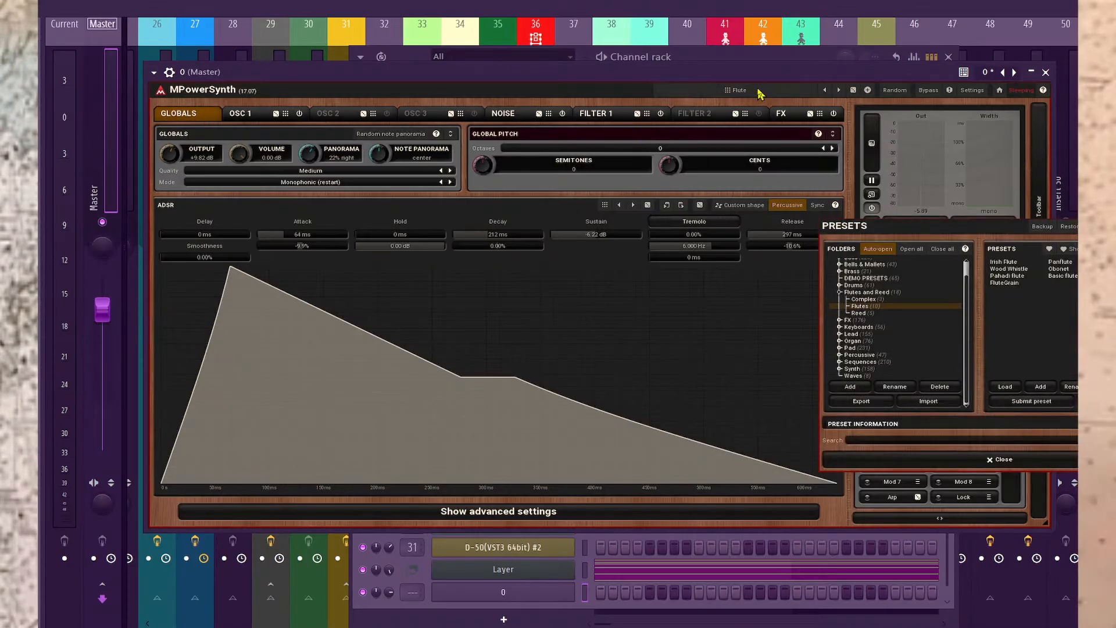
click(1009, 276)
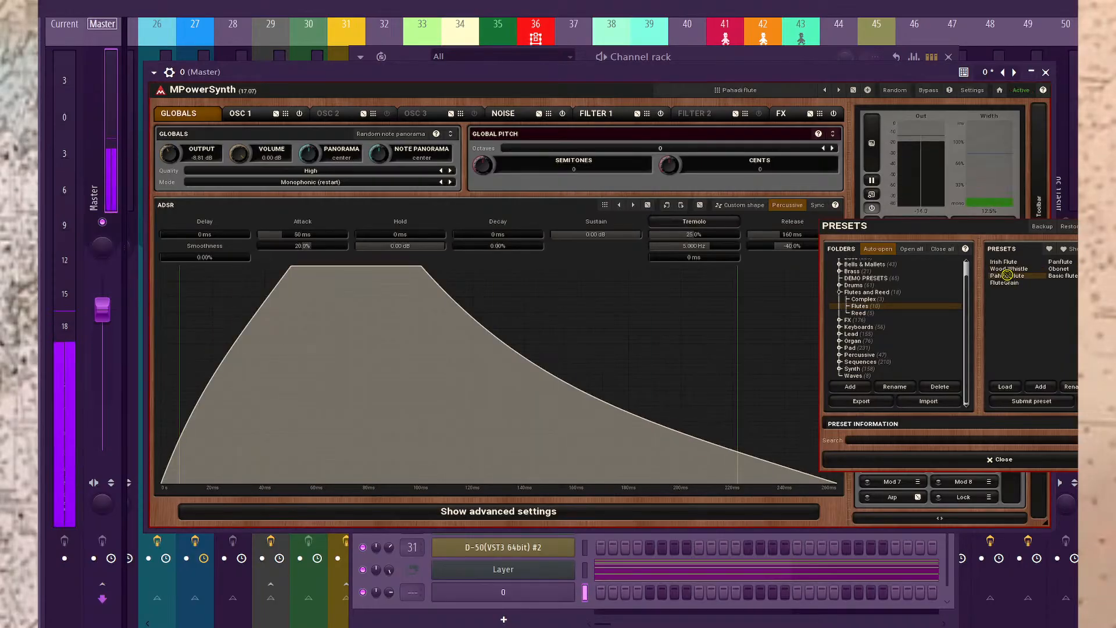
click(864, 370)
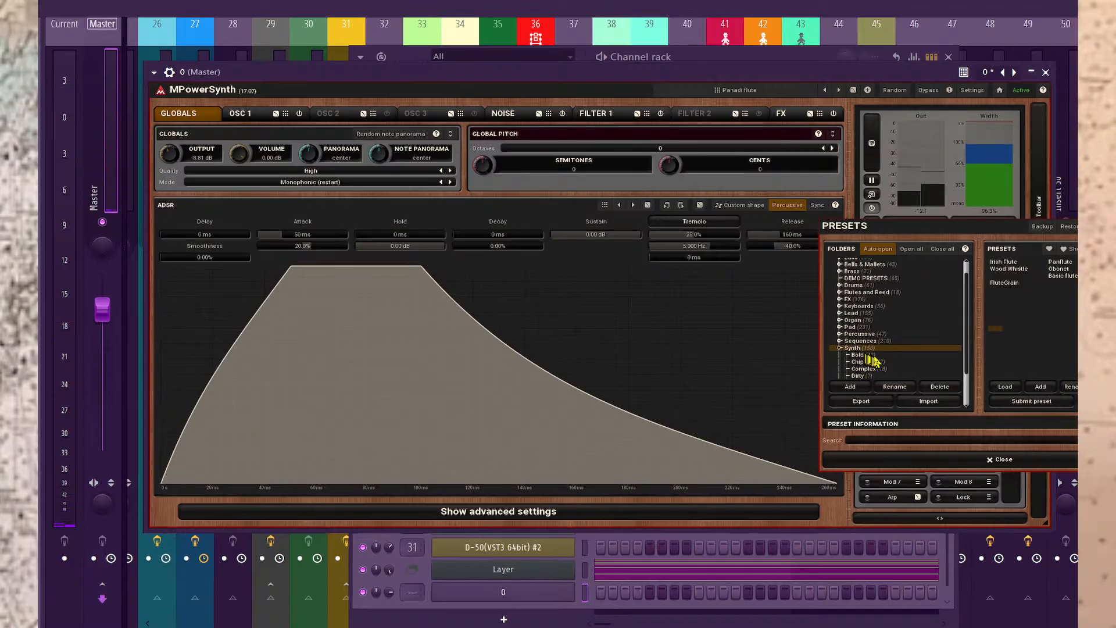
click(869, 356)
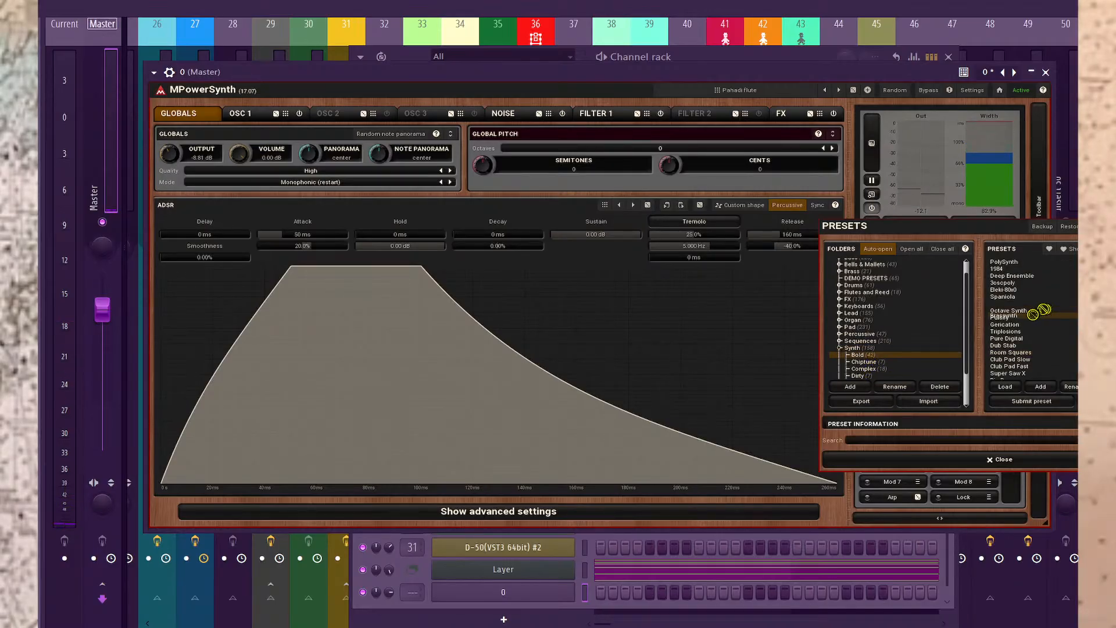
click(1029, 312)
click(1026, 276)
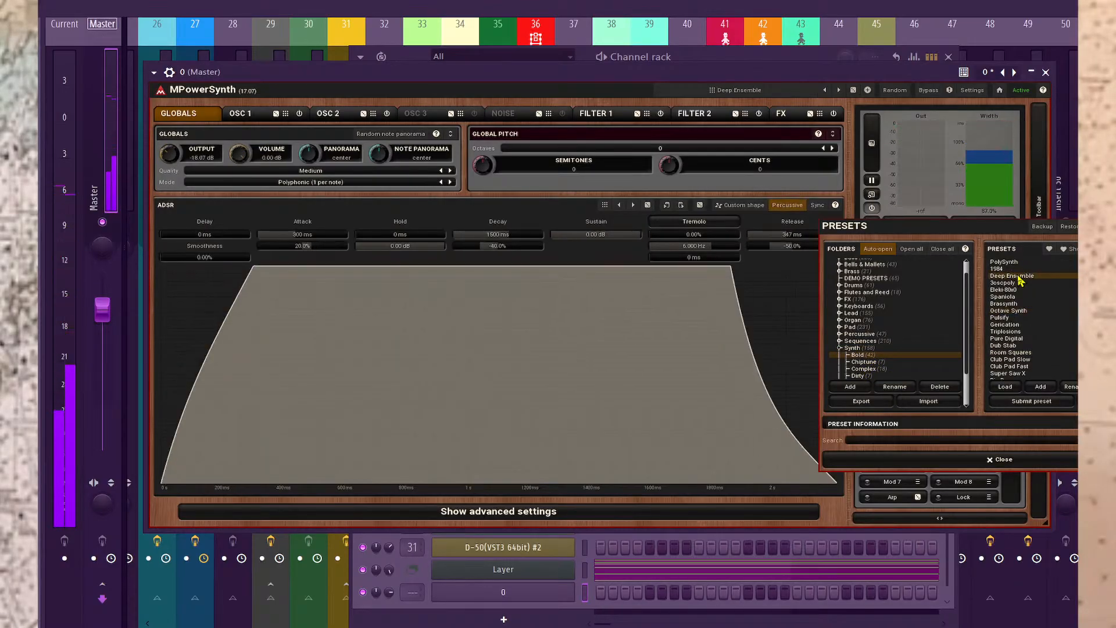
click(1025, 339)
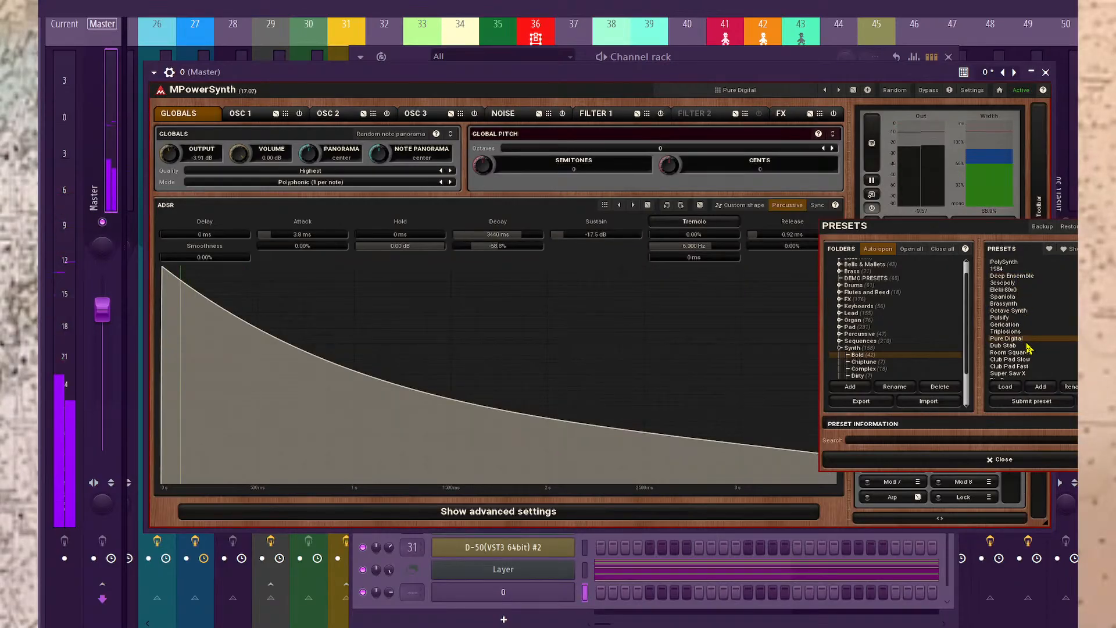
scroll(1040, 348, down, 2)
click(1044, 349)
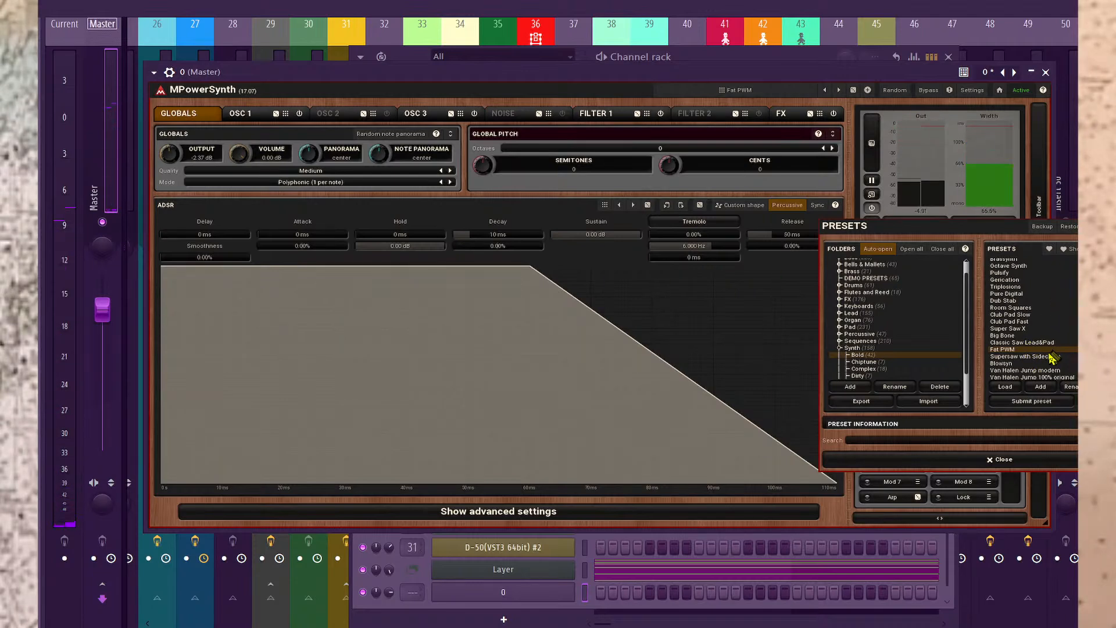
Add a Pigments instrument to the channel rack and move its window so the whole interface is in view.
click(556, 614)
click(556, 615)
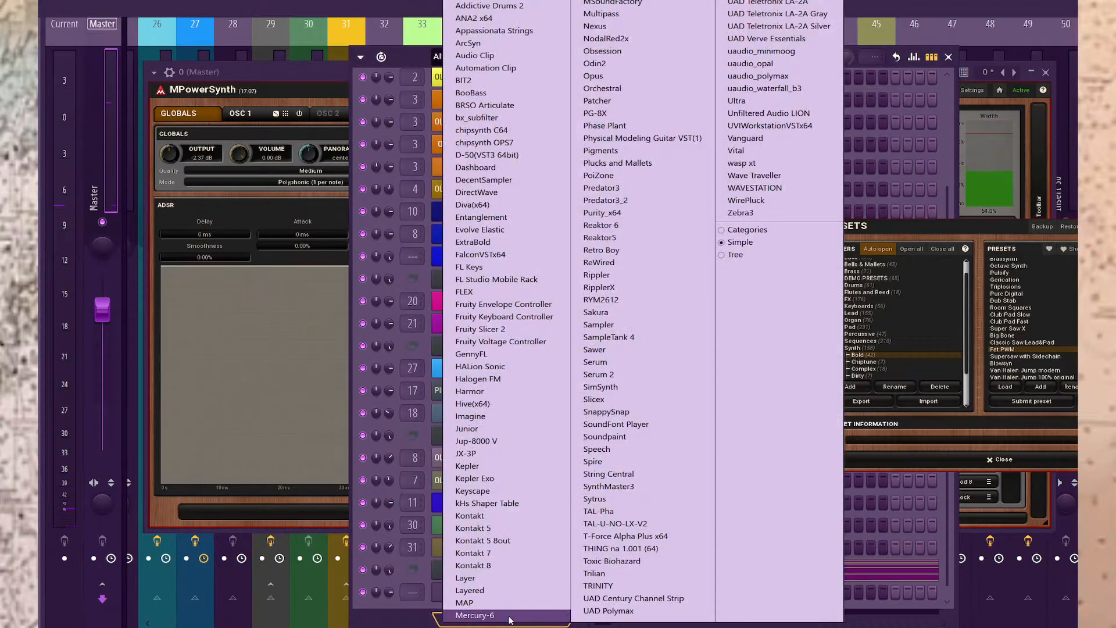
click(620, 151)
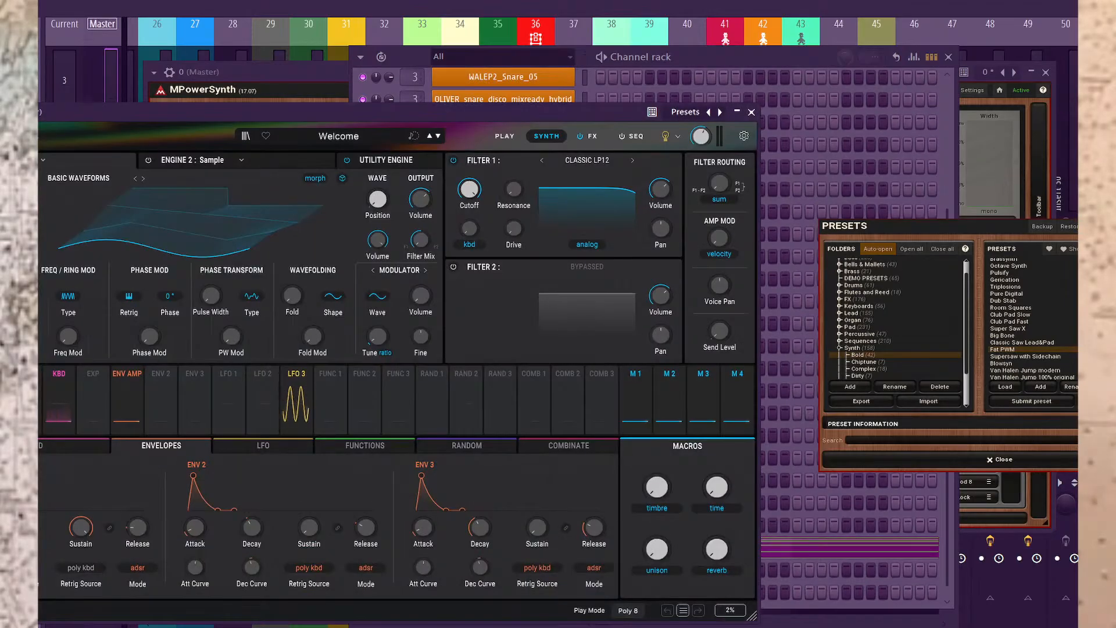
drag(581, 118, 808, 51)
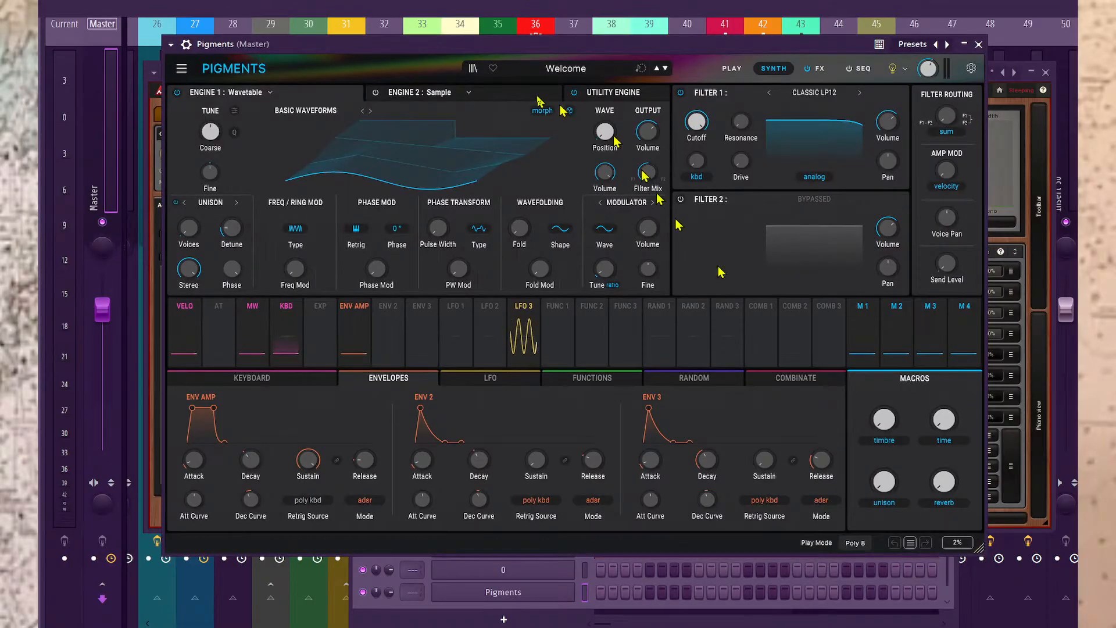
Audition Pigments Lead presets Ancient Menace, Beasty, Cassette Lead and D-Troy, ending on Digital Toad, and close the preset list.
click(575, 68)
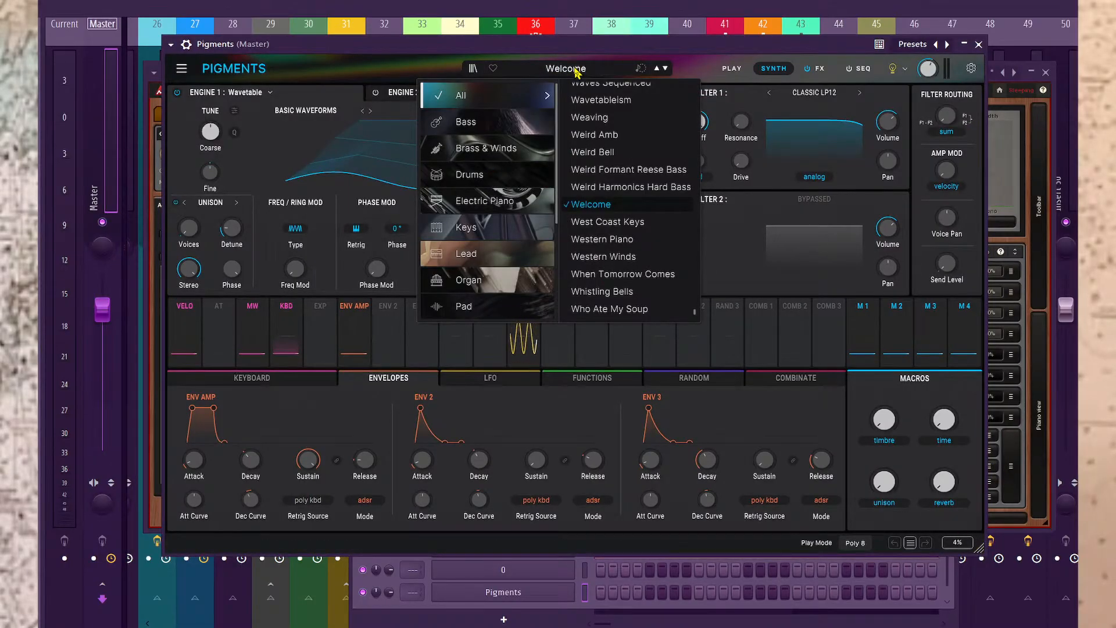
click(487, 256)
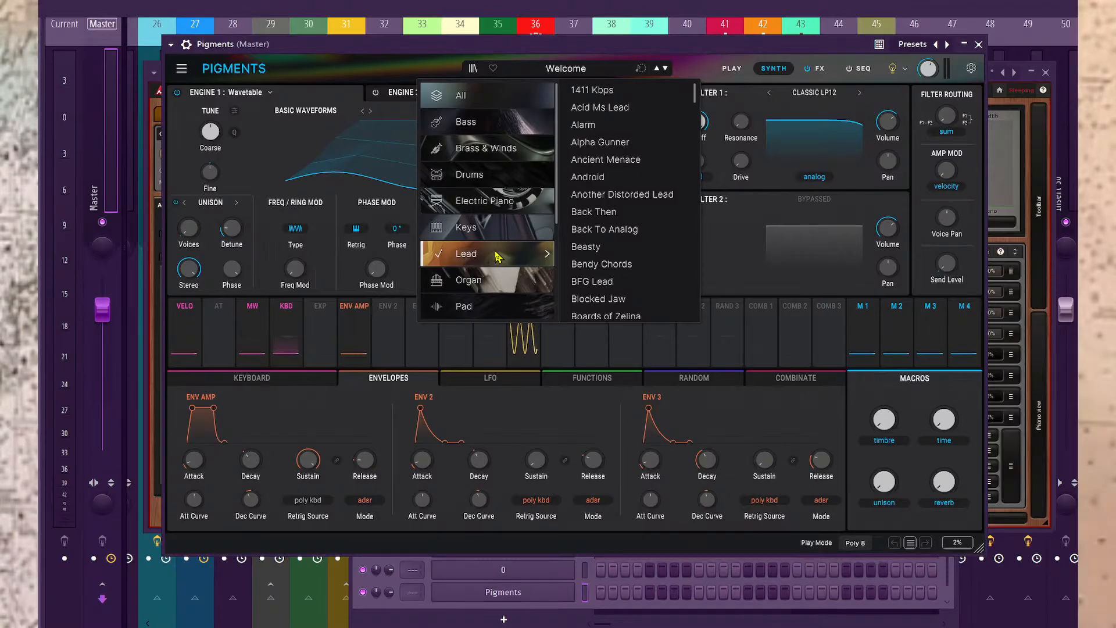
click(607, 159)
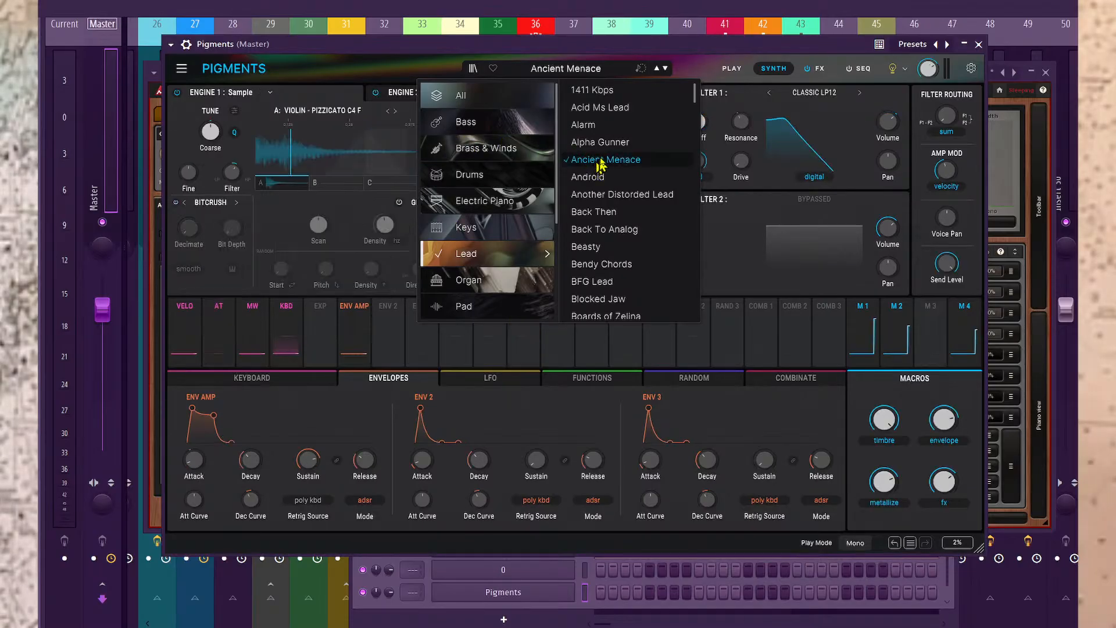
click(626, 246)
scroll(633, 303, down, 3)
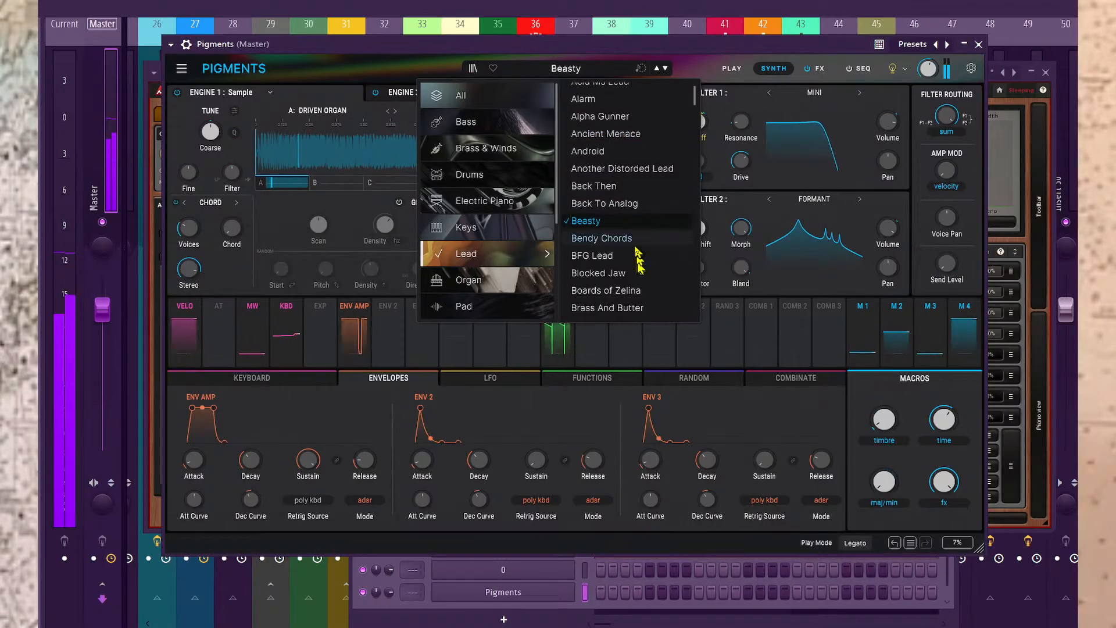
click(626, 248)
scroll(627, 256, down, 3)
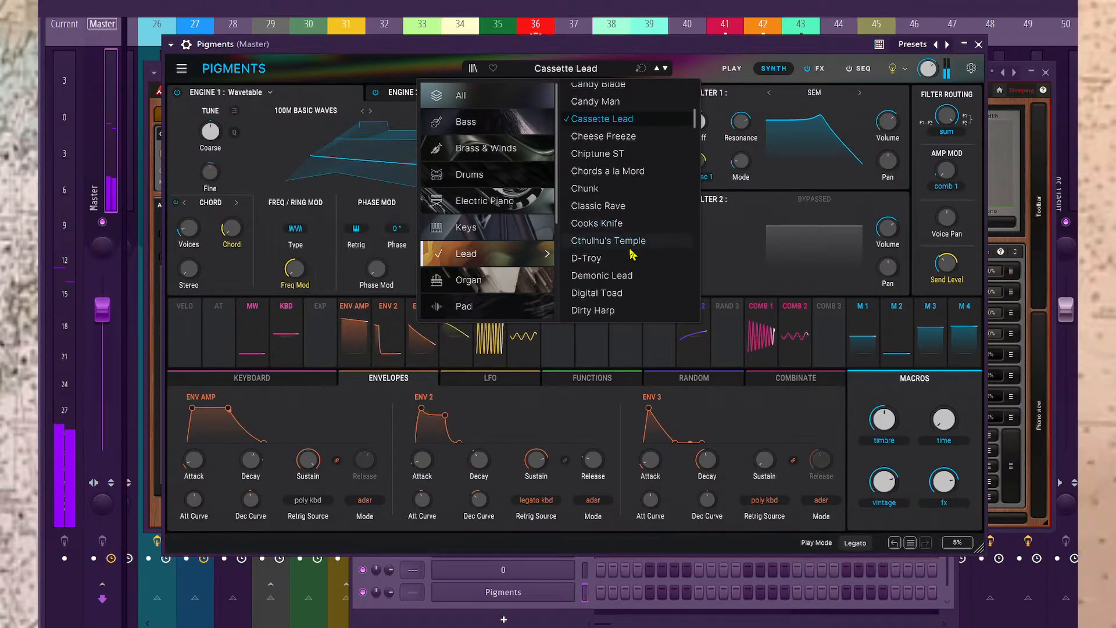
click(631, 247)
click(631, 256)
scroll(628, 232, down, 3)
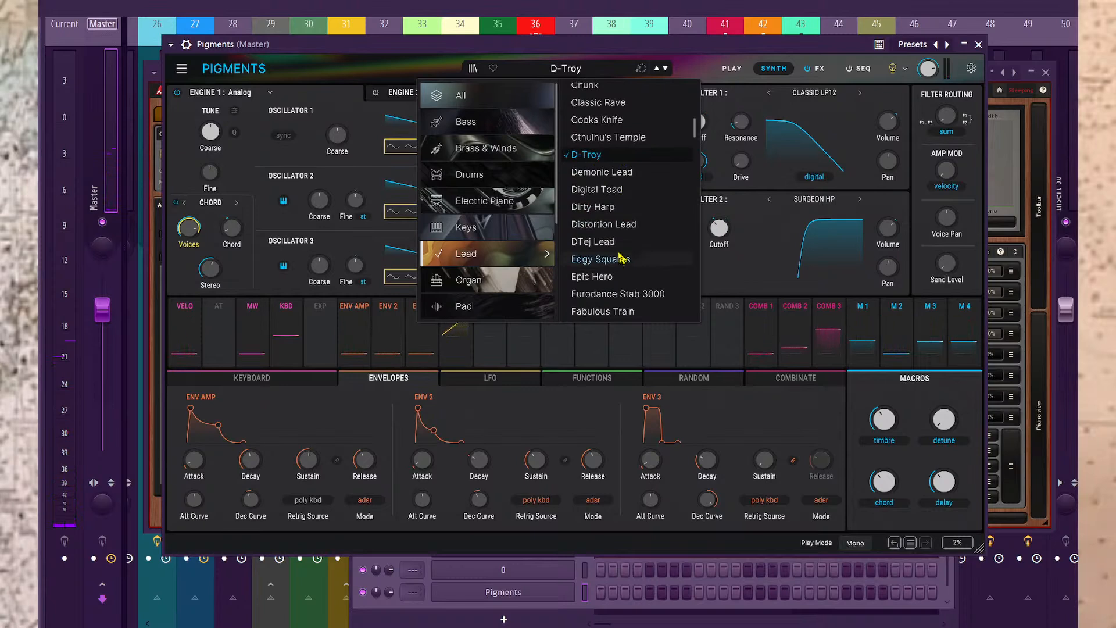
click(605, 191)
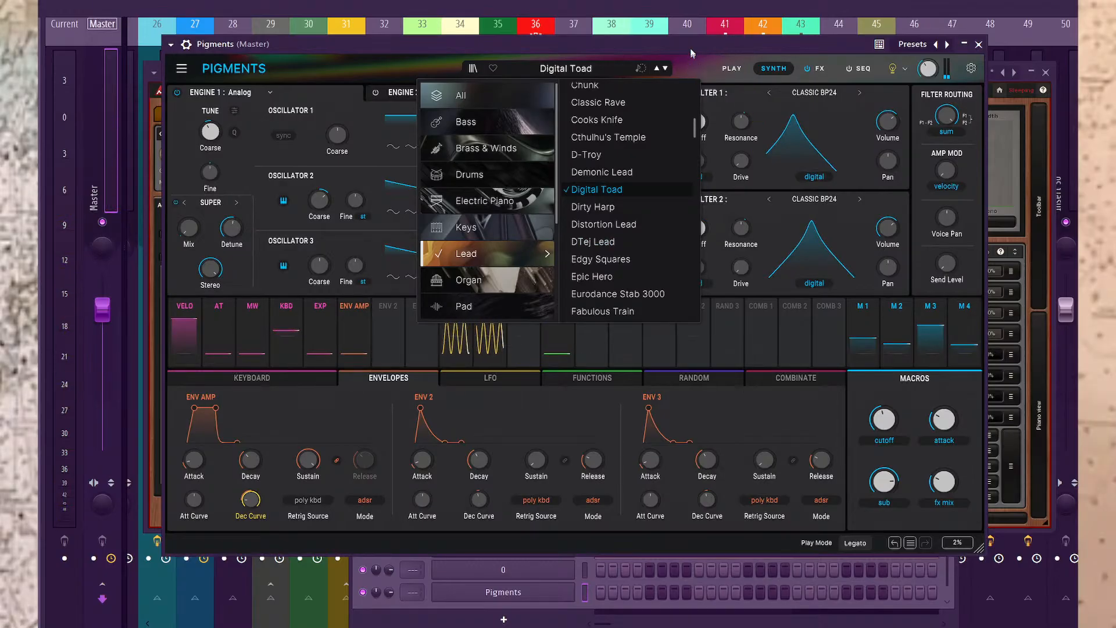
click(695, 72)
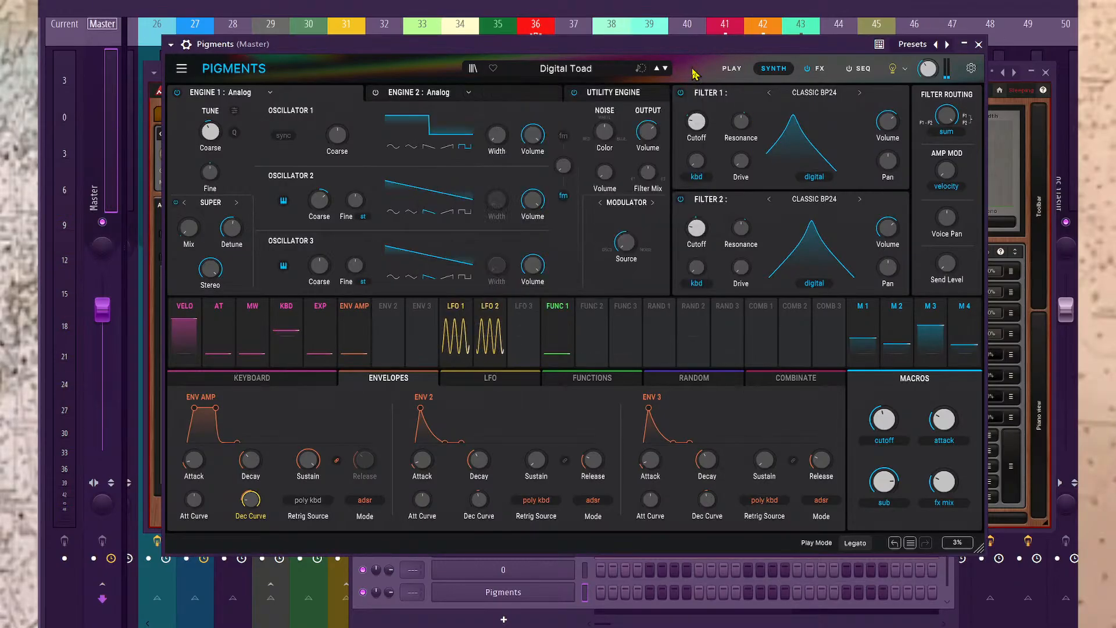
Bring MPowerSynth back up from its channel and lower its global pitch to -24 semitones.
click(586, 571)
click(503, 570)
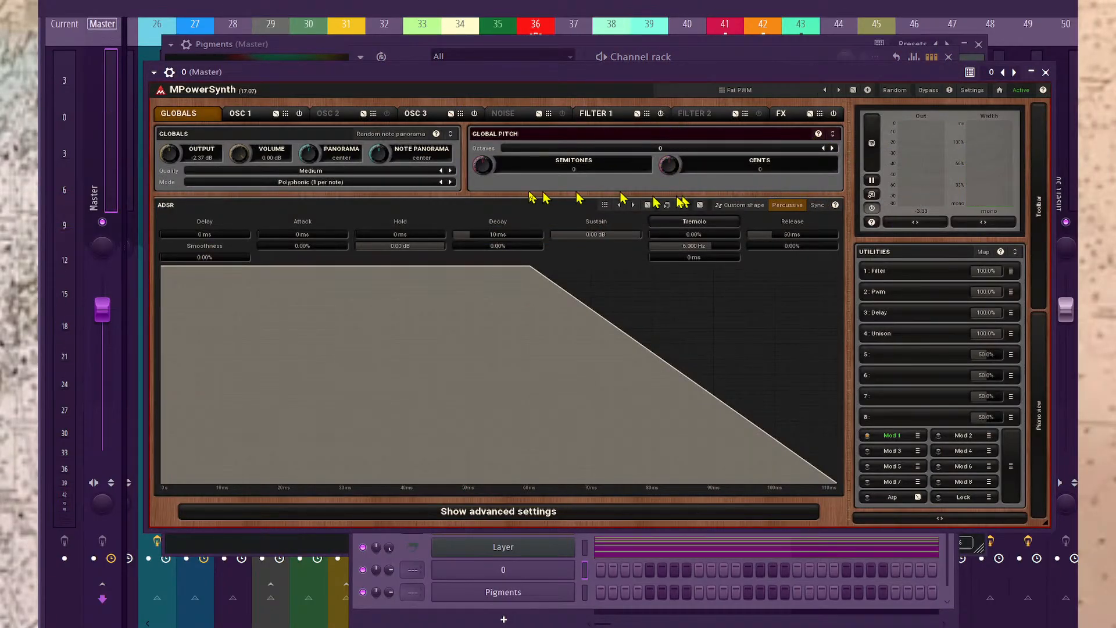
drag(480, 169, 545, 430)
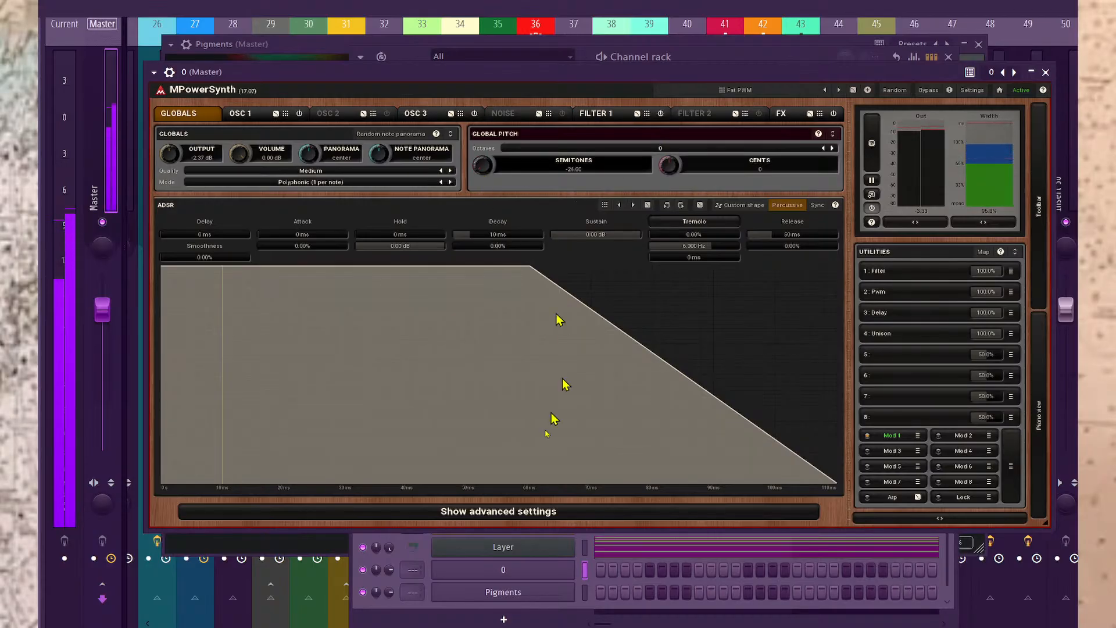
Select the Pigments channel for comparison, then return to MPowerSynth and reveal its plugin wrapper settings.
click(585, 591)
click(567, 570)
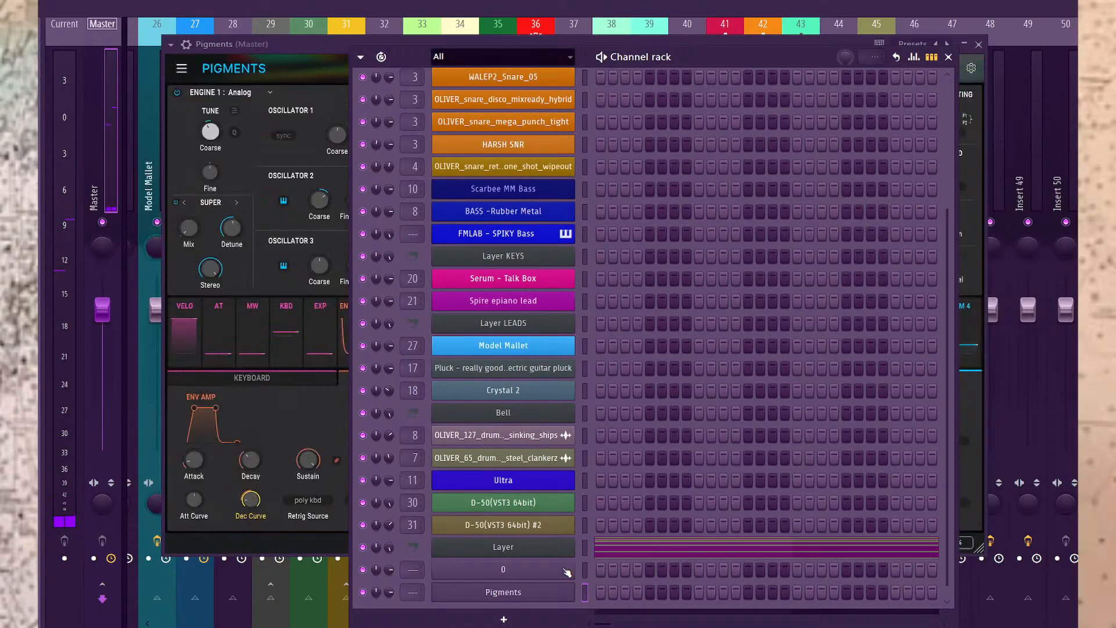
click(568, 570)
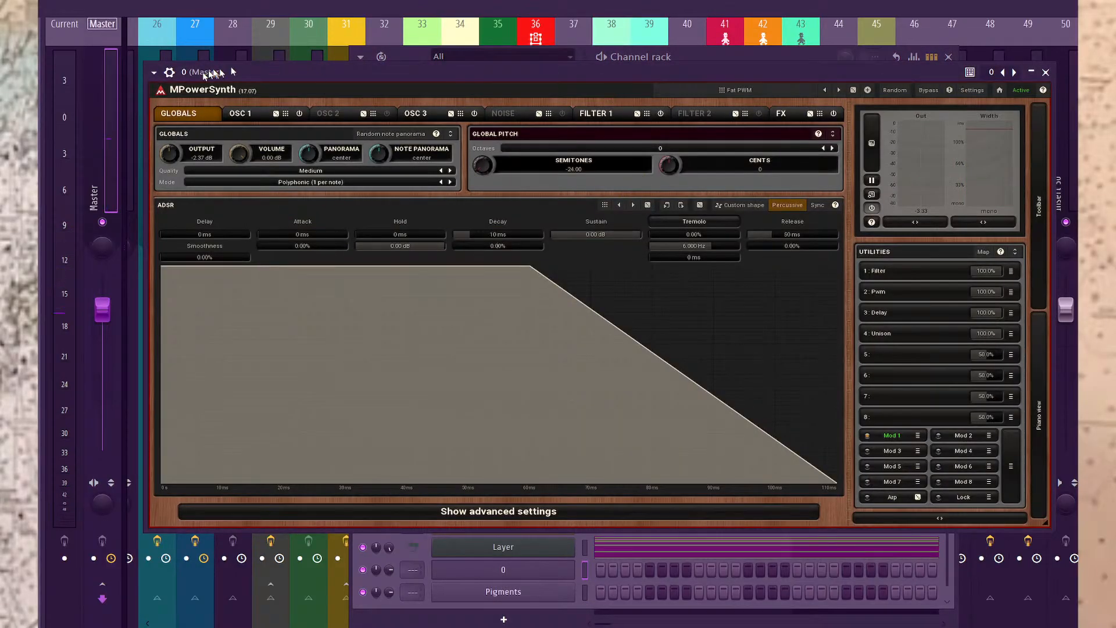
click(169, 72)
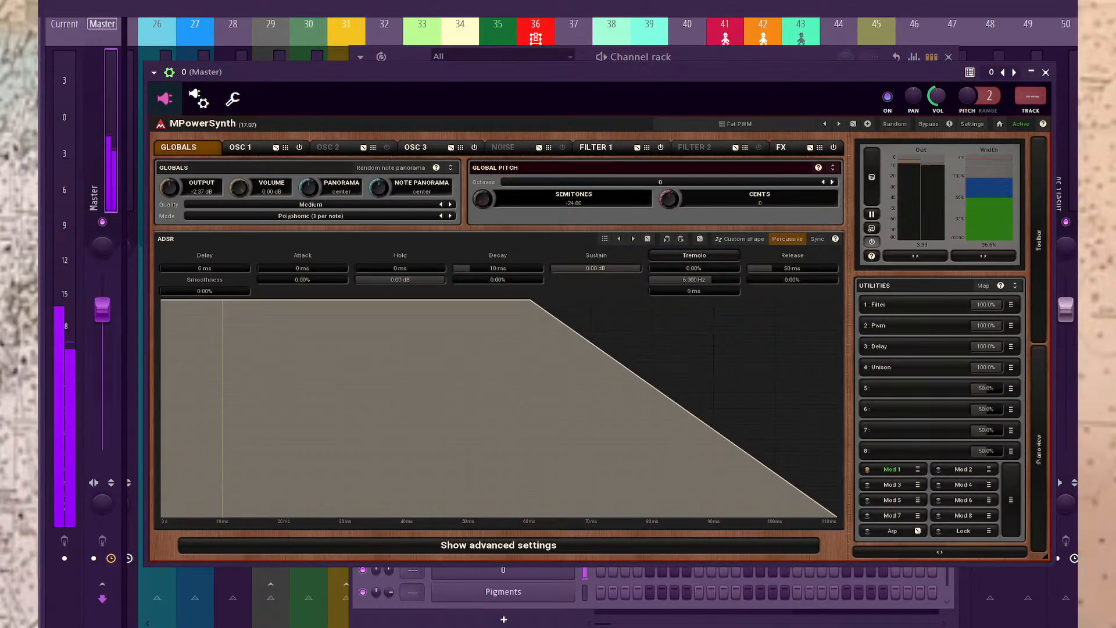
Raise MPowerSynth's global pitch to exactly -12 semitones.
drag(472, 220, 472, 189)
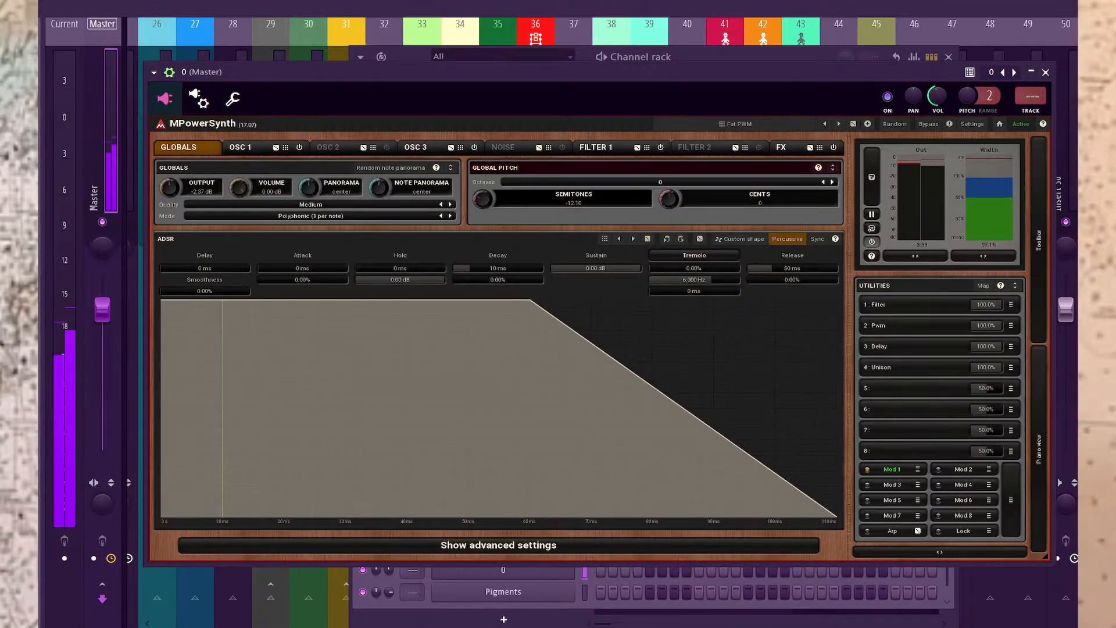
double_click(589, 204)
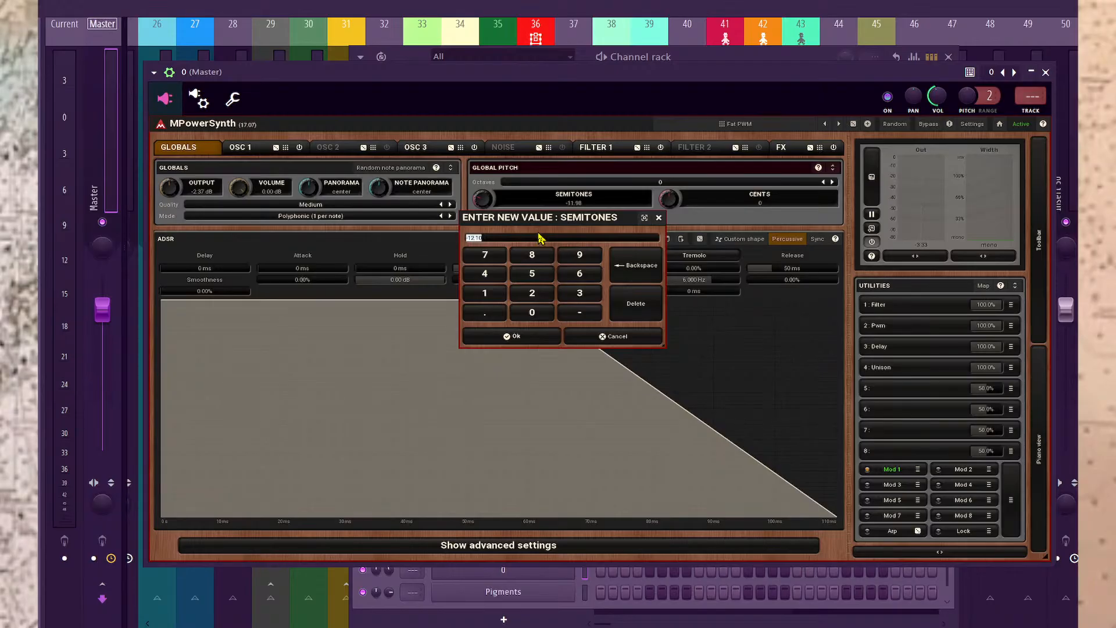
key(Return)
key(Return)
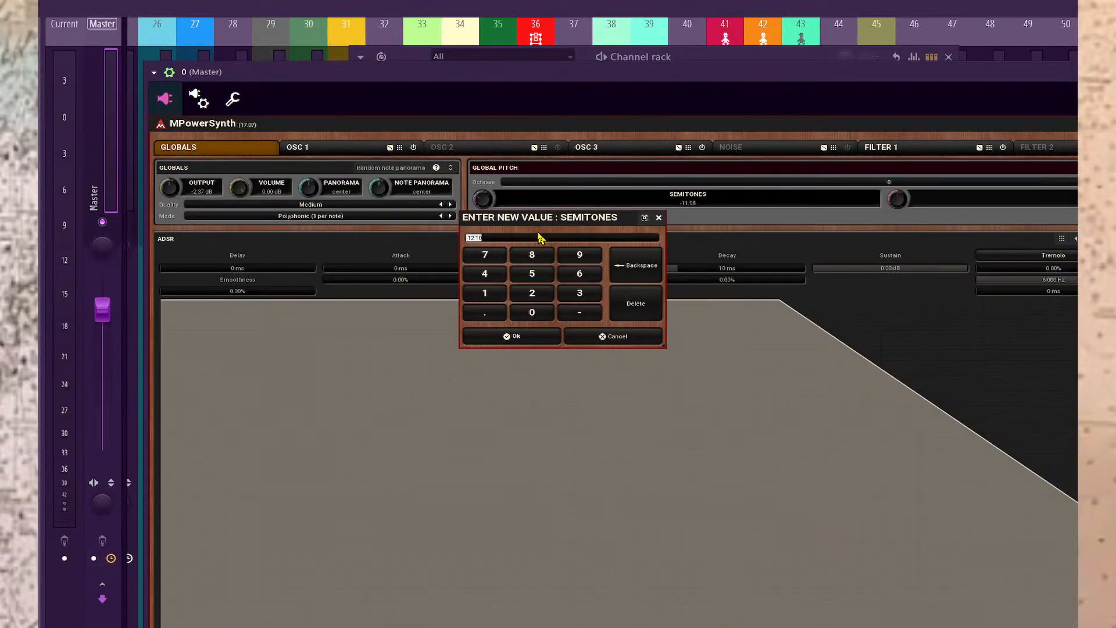
click(639, 303)
click(581, 317)
click(487, 297)
click(532, 295)
click(533, 337)
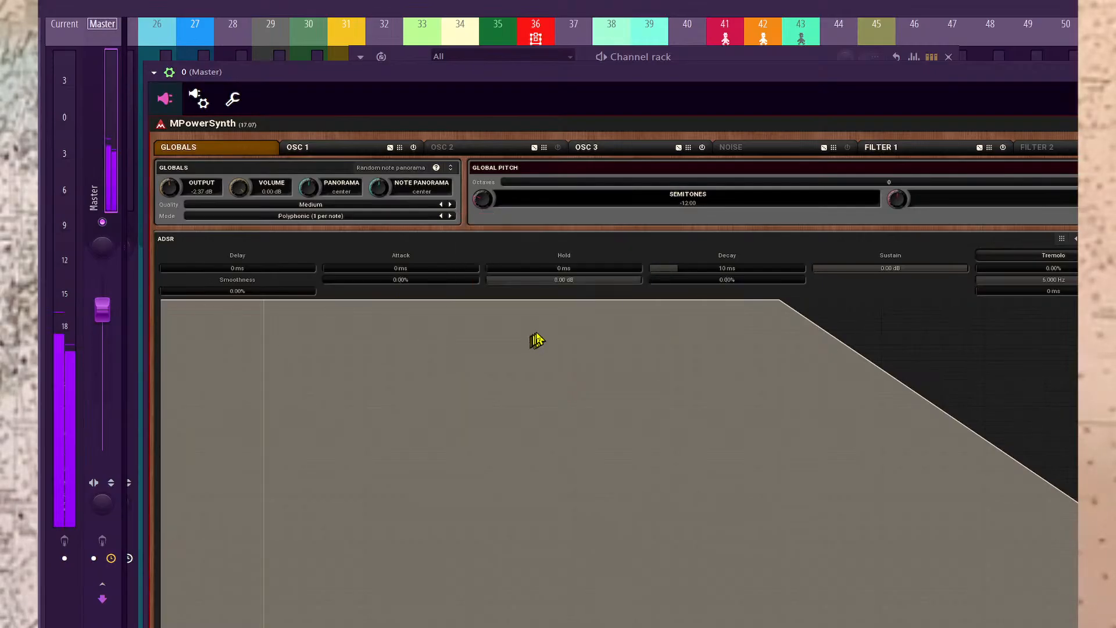
Move MPowerSynth aside, select its channel and the Pigments channel, and route them to consecutive mixer tracks starting from insert 47.
drag(544, 92, 967, 83)
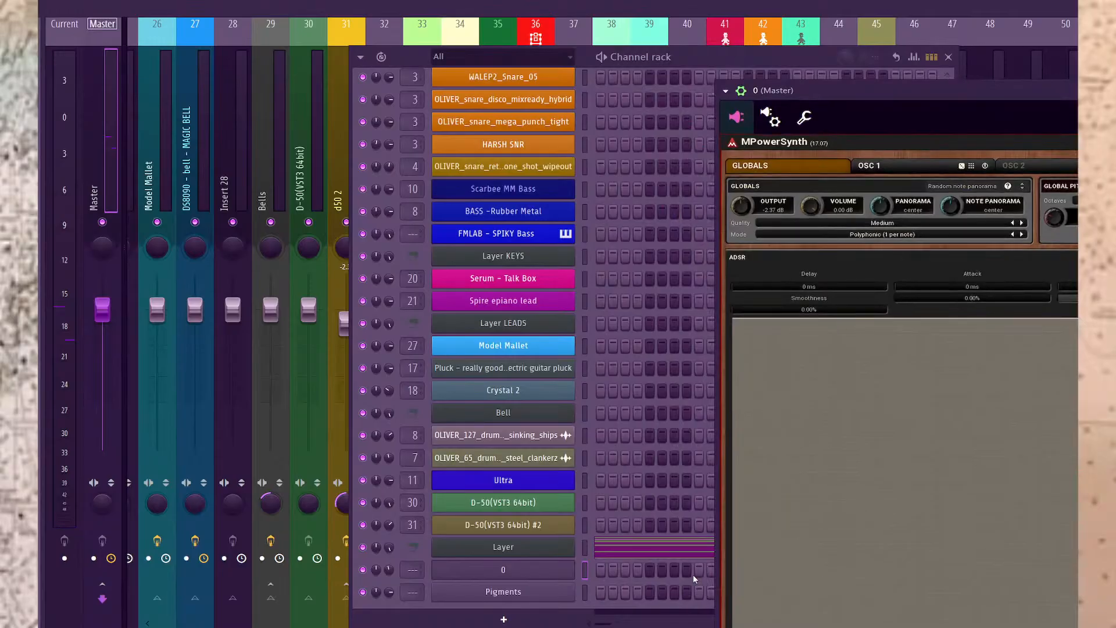
click(585, 592)
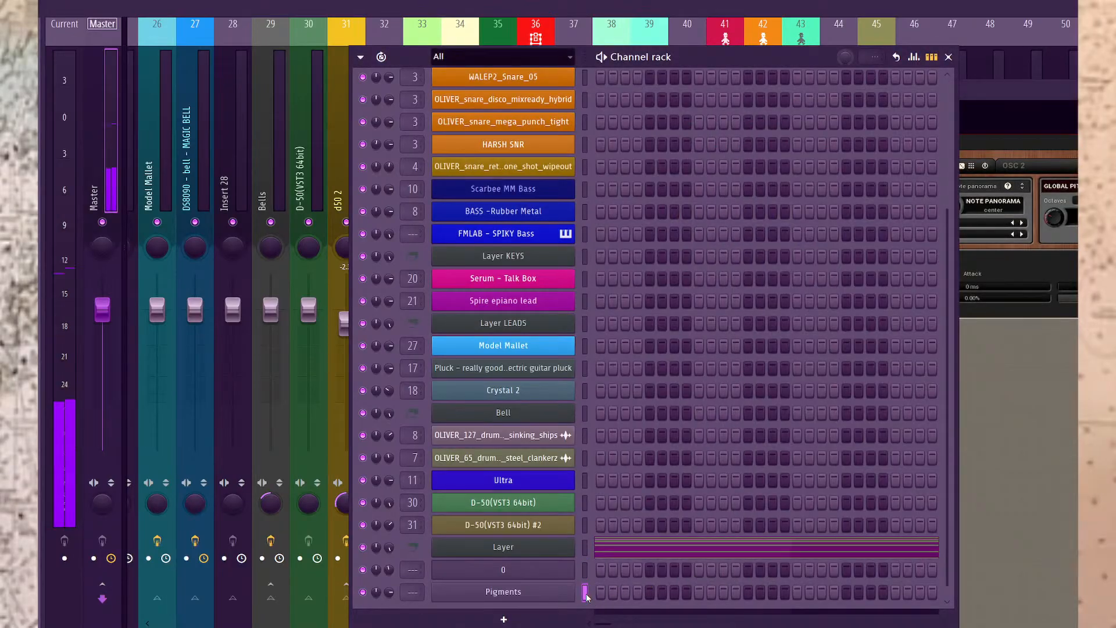
click(586, 572)
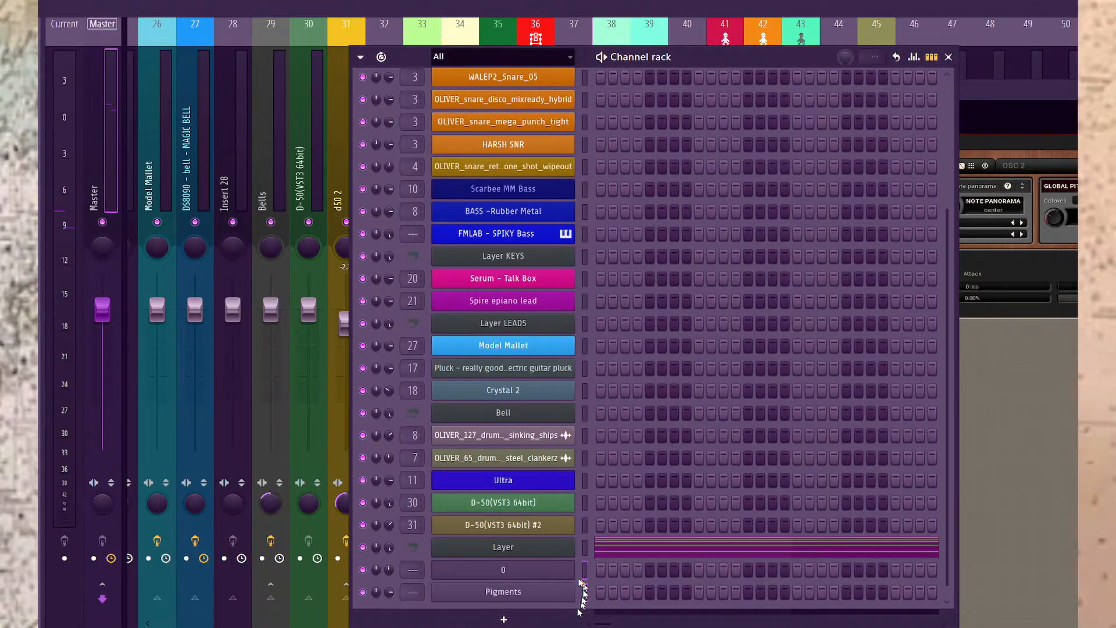
key(F9)
right_click(956, 188)
mouse_move(1017, 197)
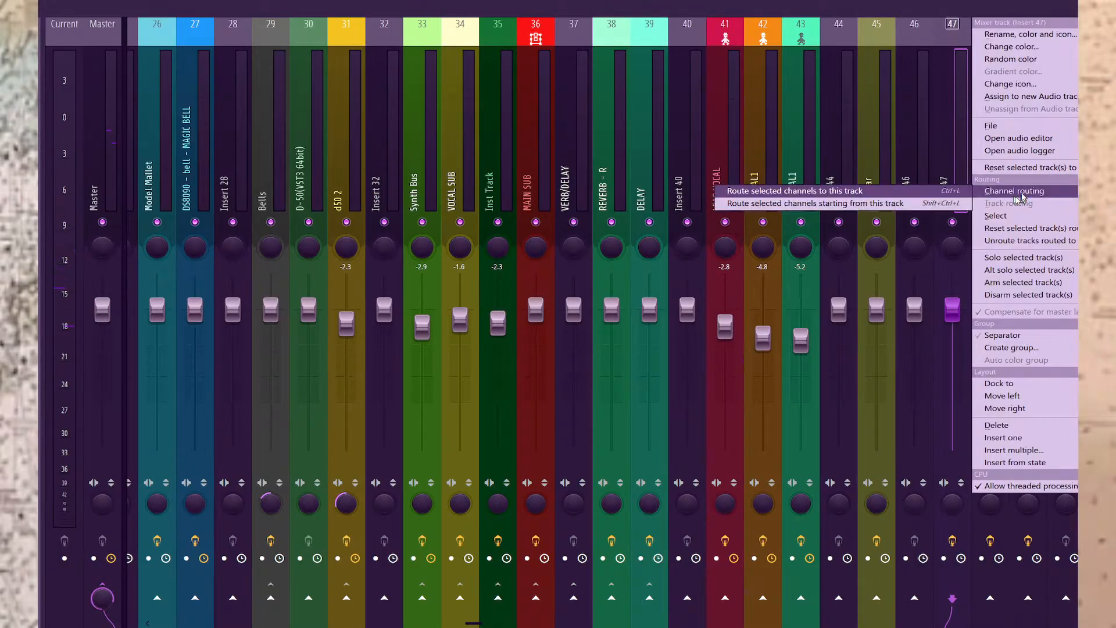
click(930, 201)
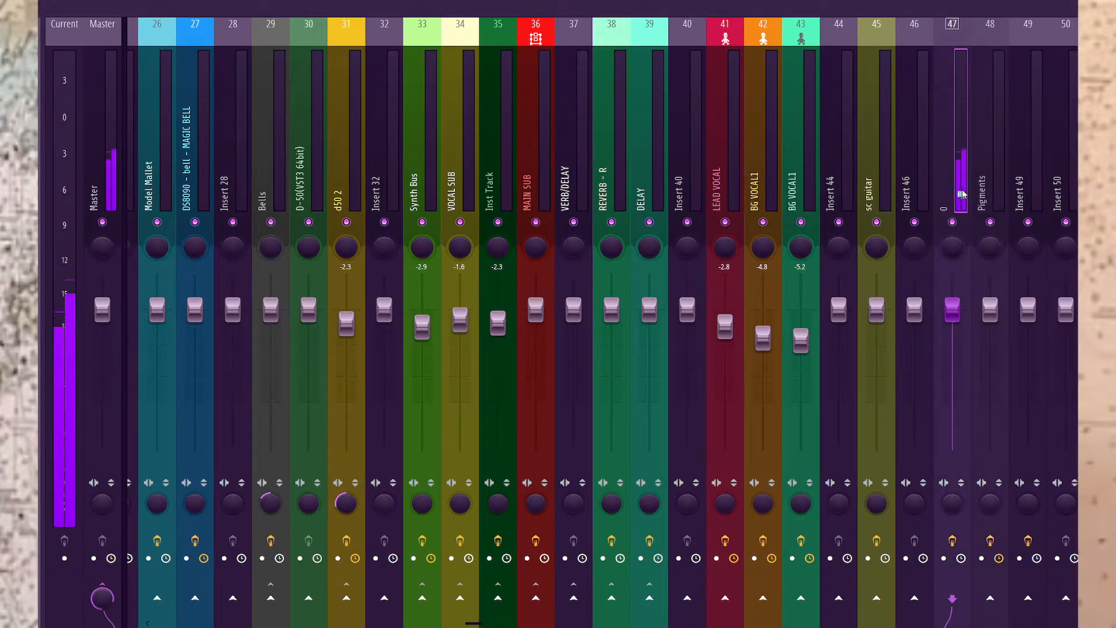
Add a Layer channel to the channel rack and set the MPowerSynth and Pigments channels as its children.
key(F6)
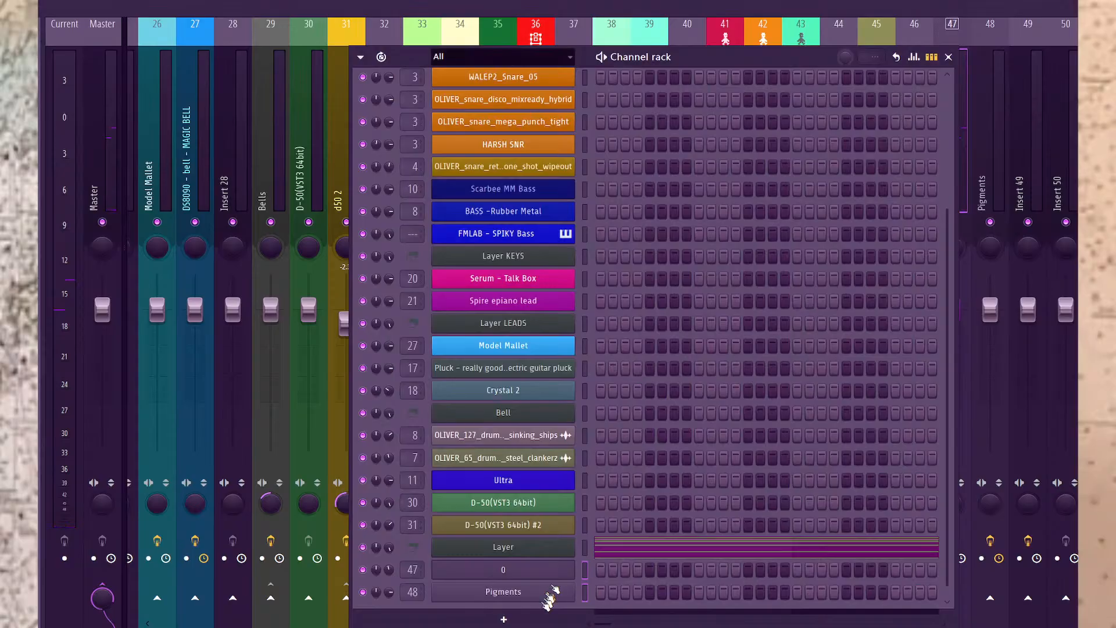
click(503, 619)
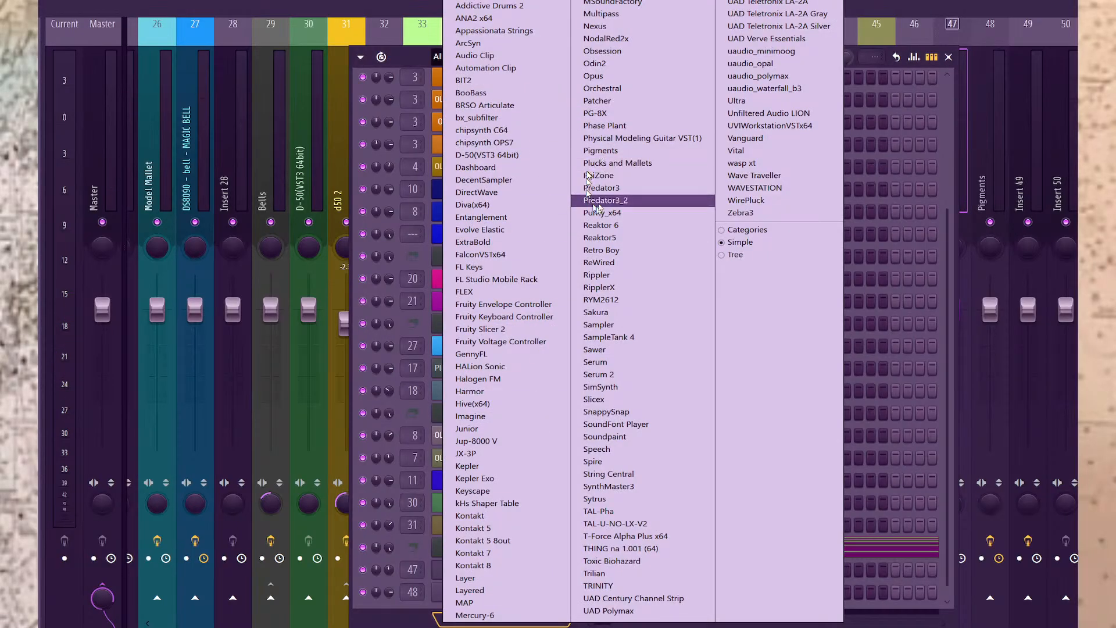
click(470, 577)
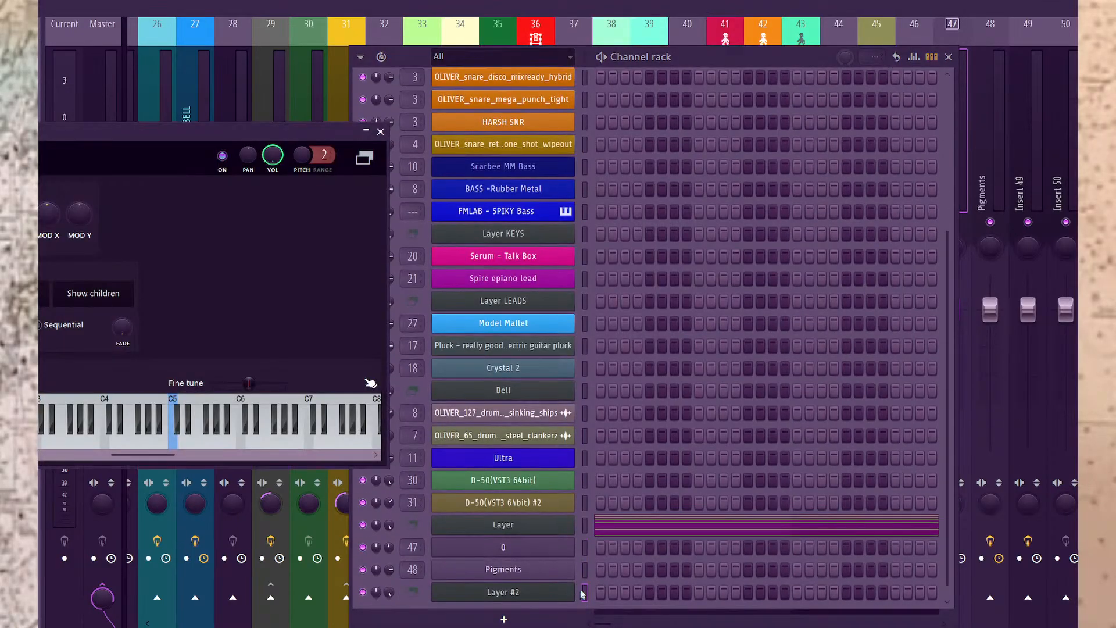
click(586, 556)
click(308, 352)
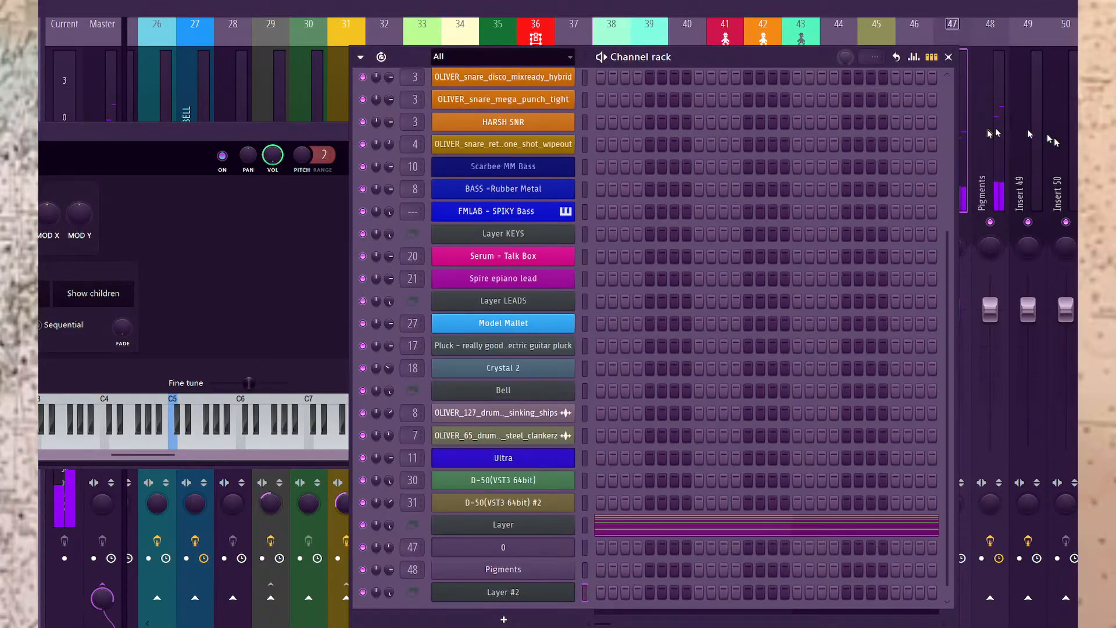
Sidechain the MPowerSynth mixer track 47 to the Pigments track 48 only.
click(986, 148)
key(Left)
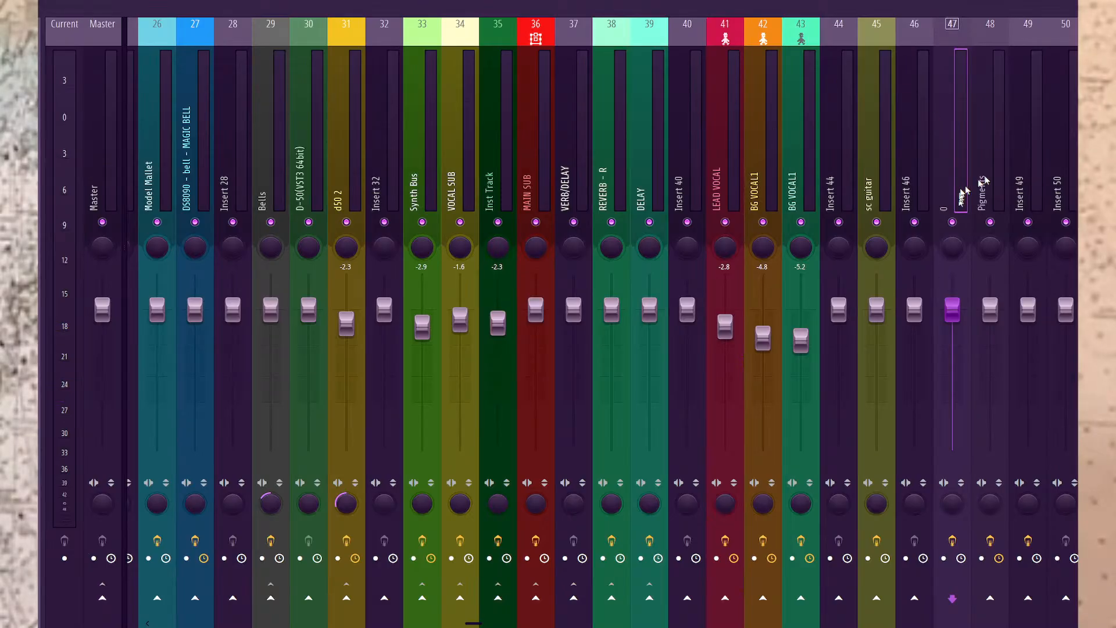
right_click(1005, 591)
click(1049, 607)
Unroute the Pigments mixer track from the Master and send it to the Synth Bus instead.
click(988, 151)
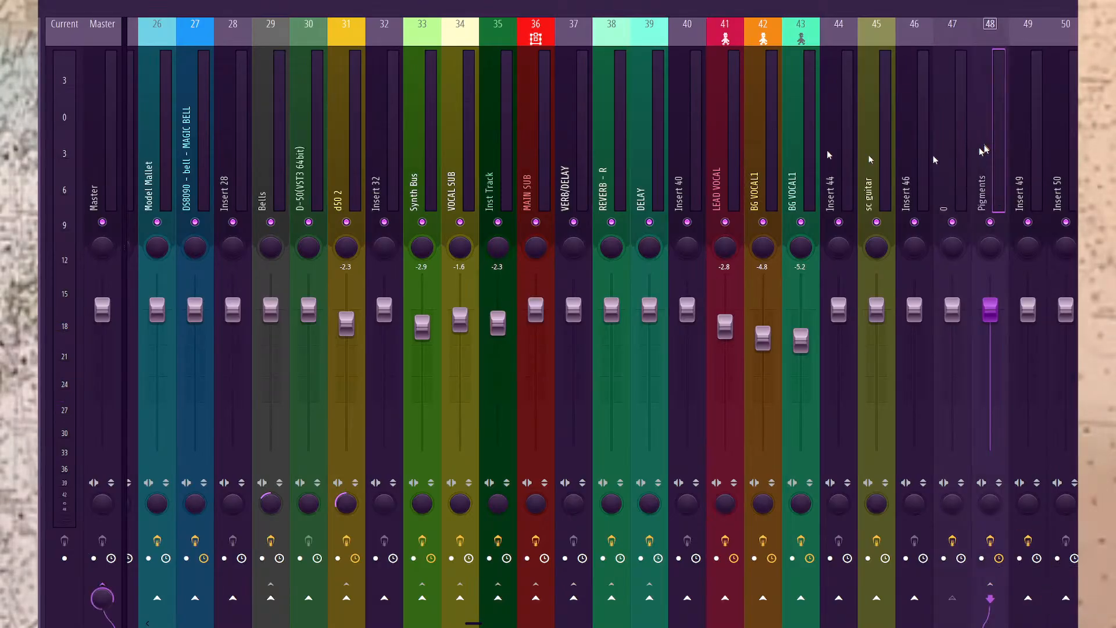
click(103, 594)
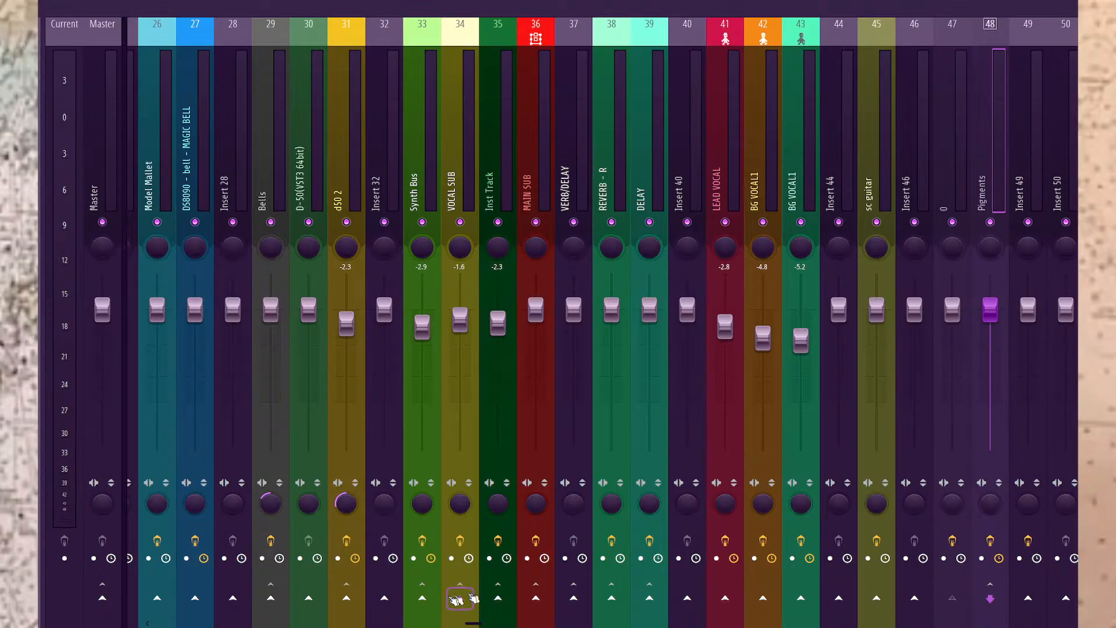
click(422, 598)
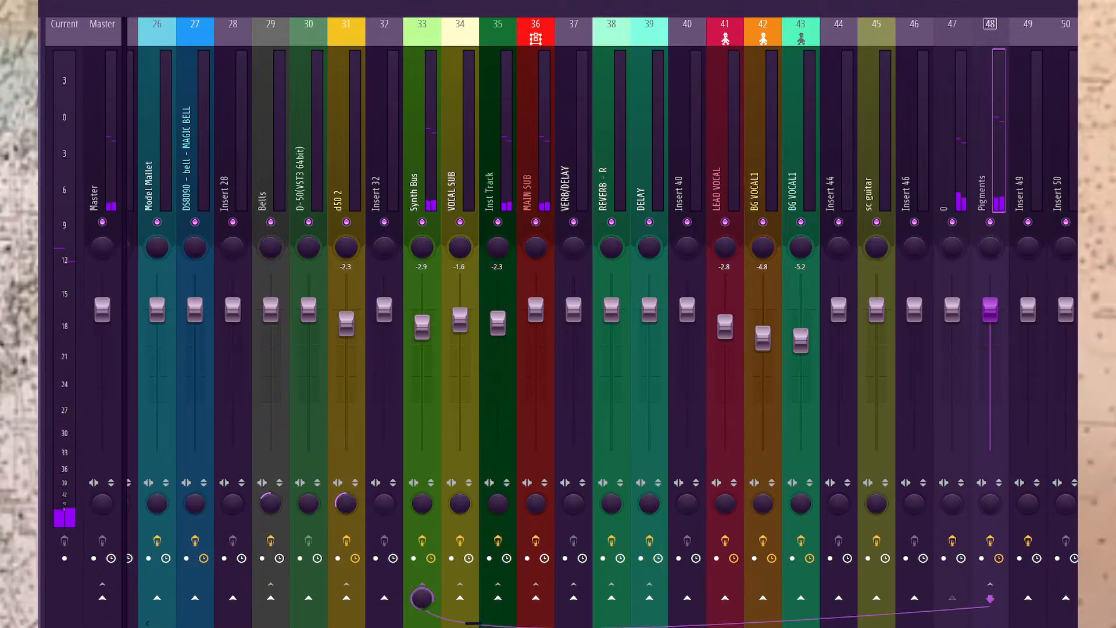
Insert Korvpressor on the Pigments mixer track, load its Leveler preset and adjust the makeup gain.
click(42, 94)
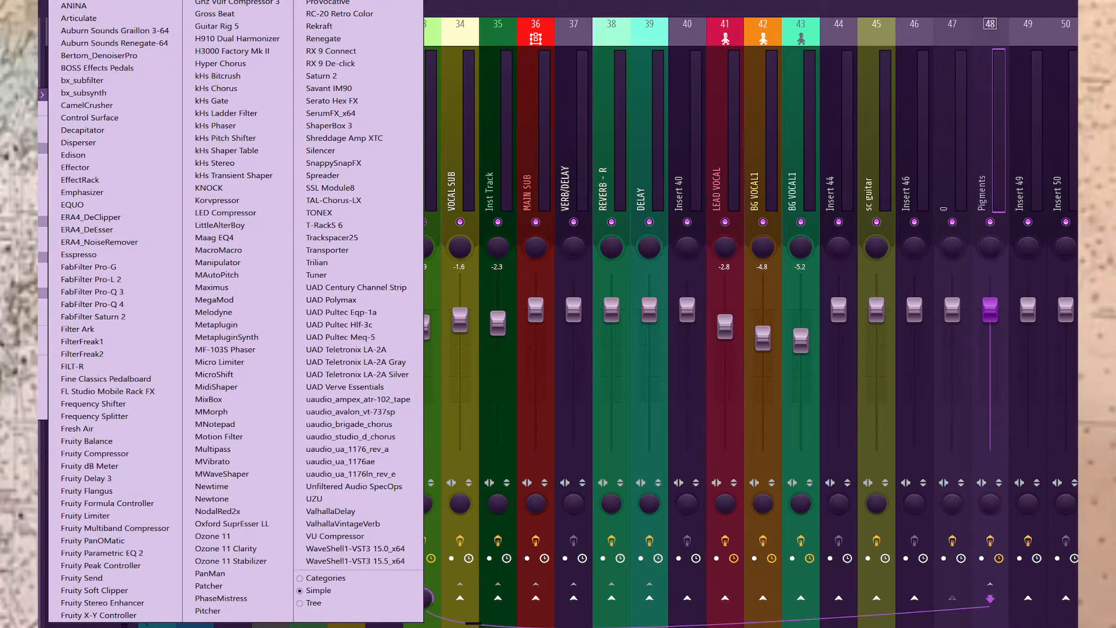
click(227, 200)
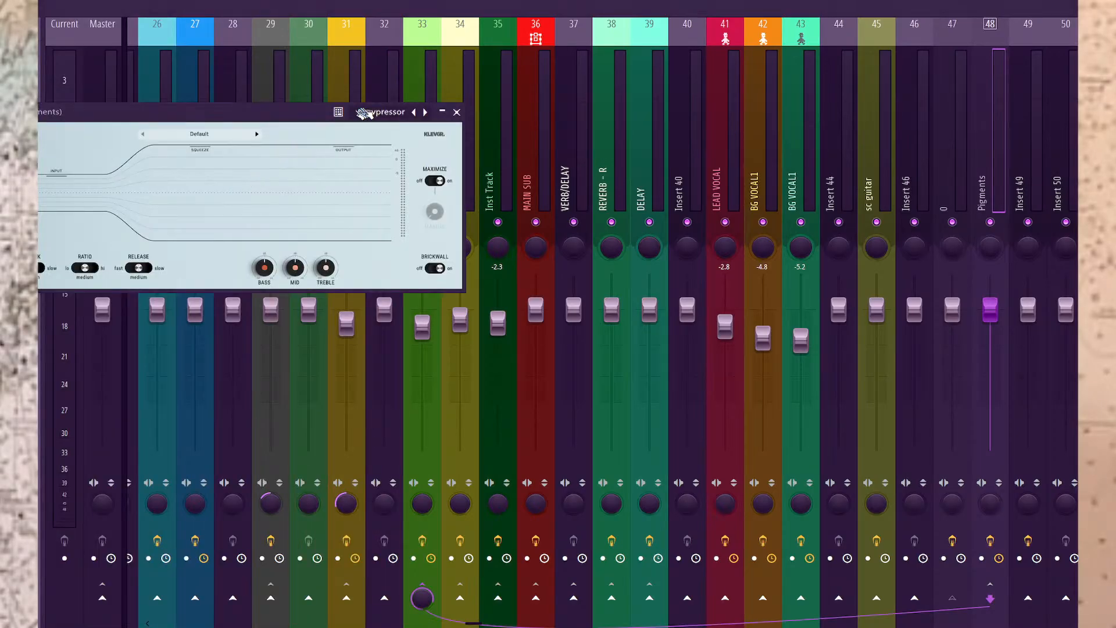
click(365, 112)
click(420, 153)
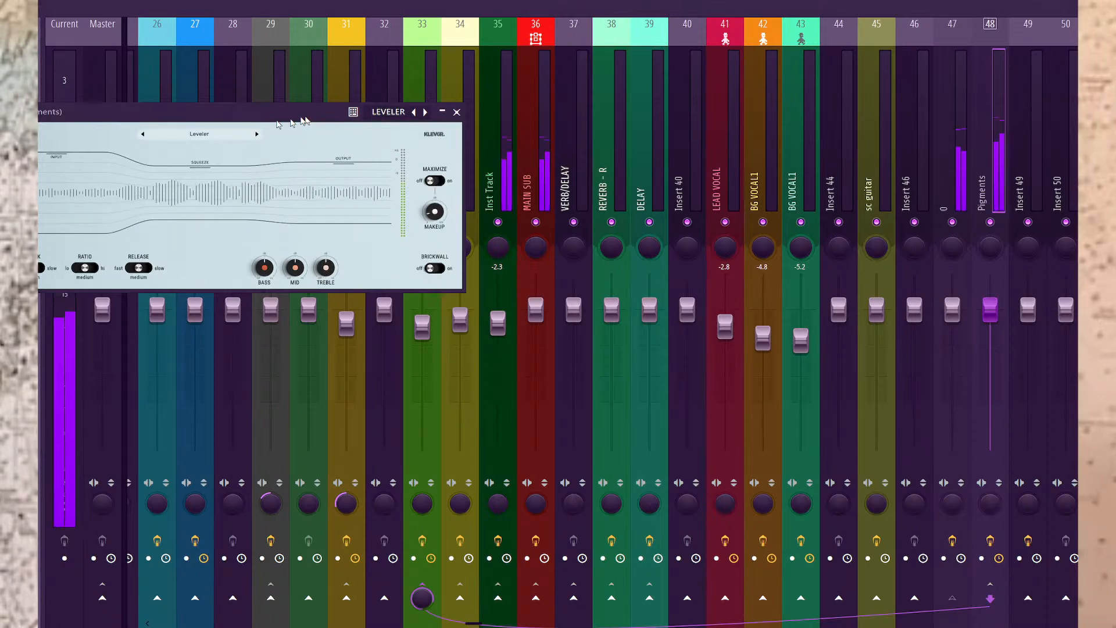
mouse_move(442, 213)
mouse_down()
mouse_move(432, 178)
mouse_move(431, 194)
mouse_up()
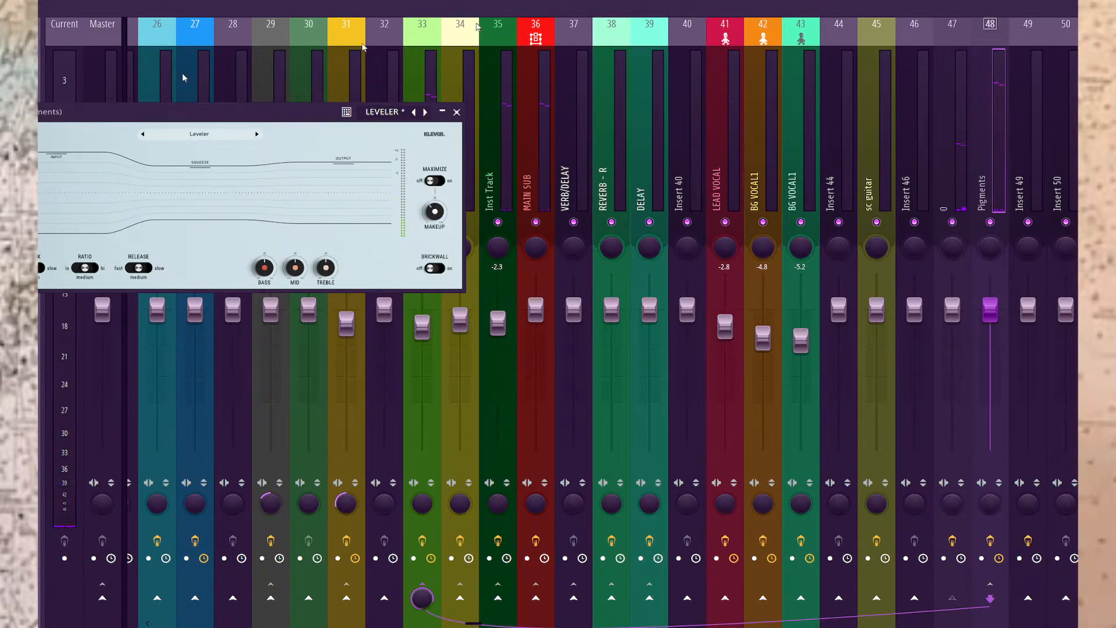
Open the Pigments instrument from the channel rack to check its Digital Toad preset.
click(501, 11)
key(F6)
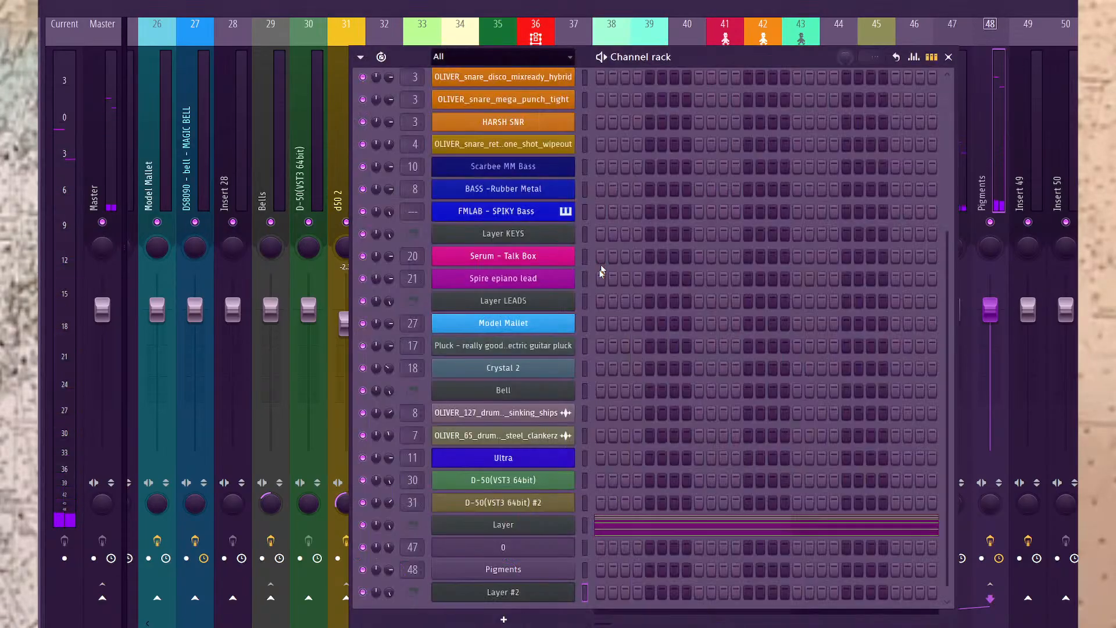
click(531, 575)
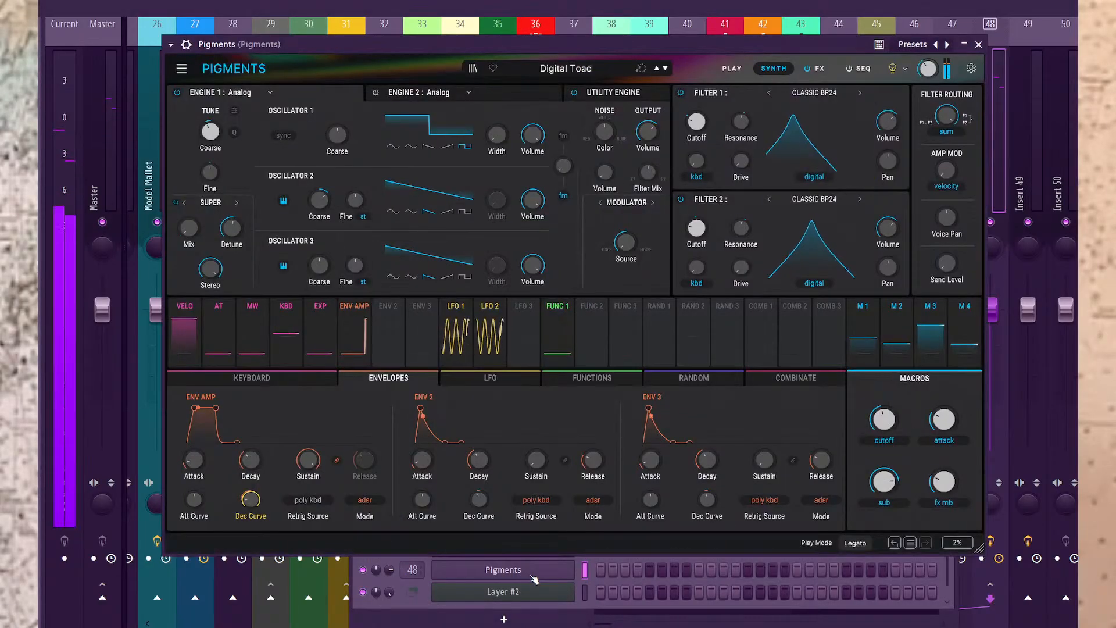
click(582, 575)
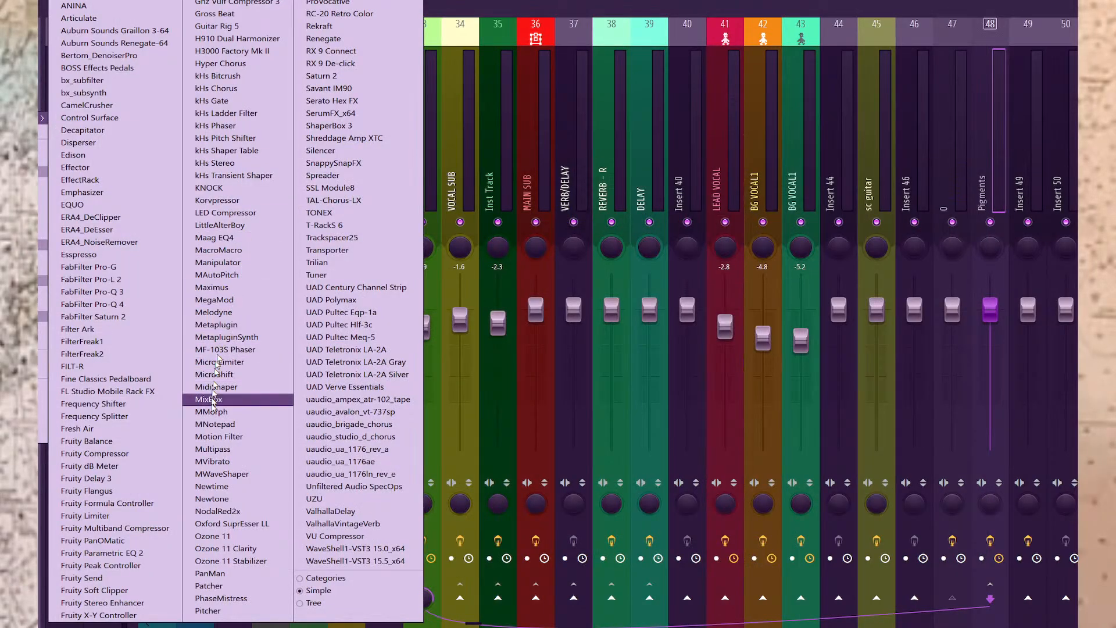
Insert MMorph on the Pigments mixer track and sweep its morph slider fully to A and then fully to B.
click(211, 411)
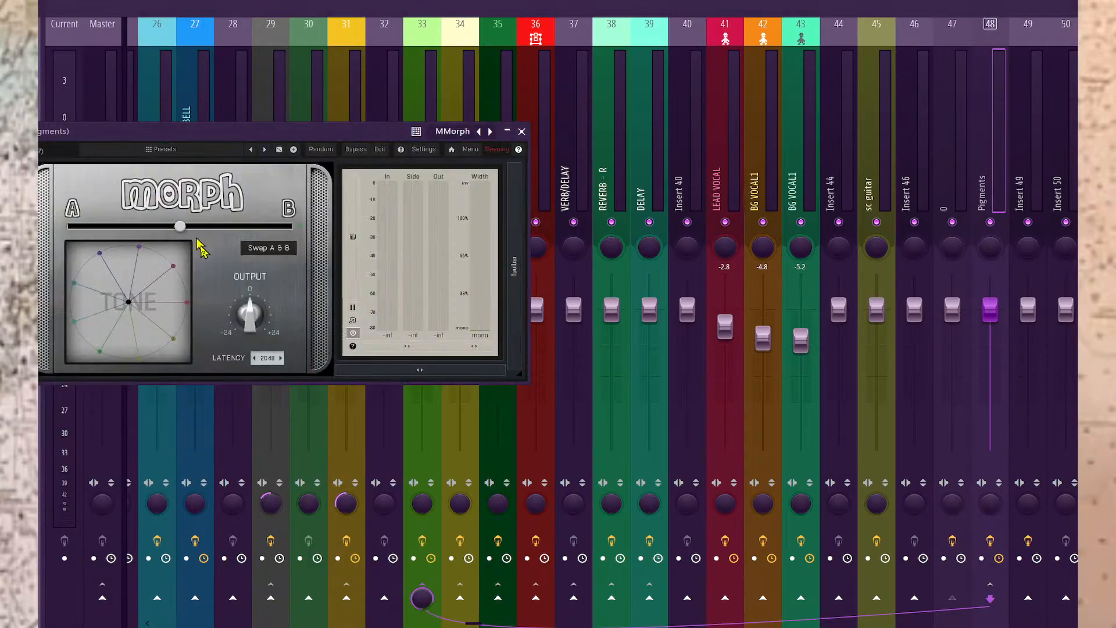
drag(180, 226, 68, 226)
key(F6)
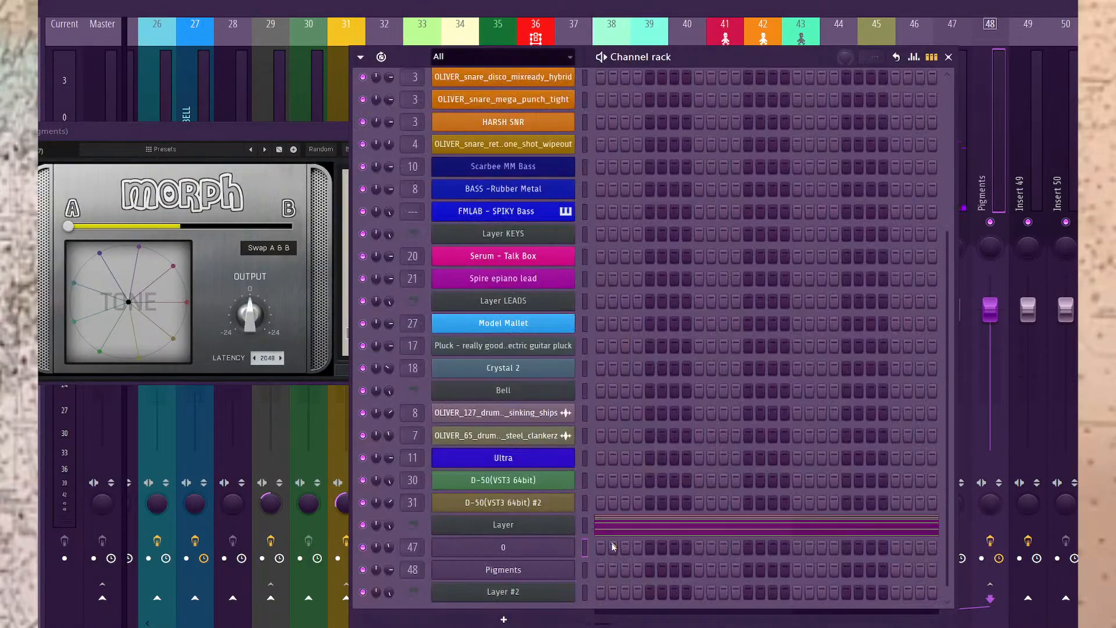
drag(68, 226, 292, 227)
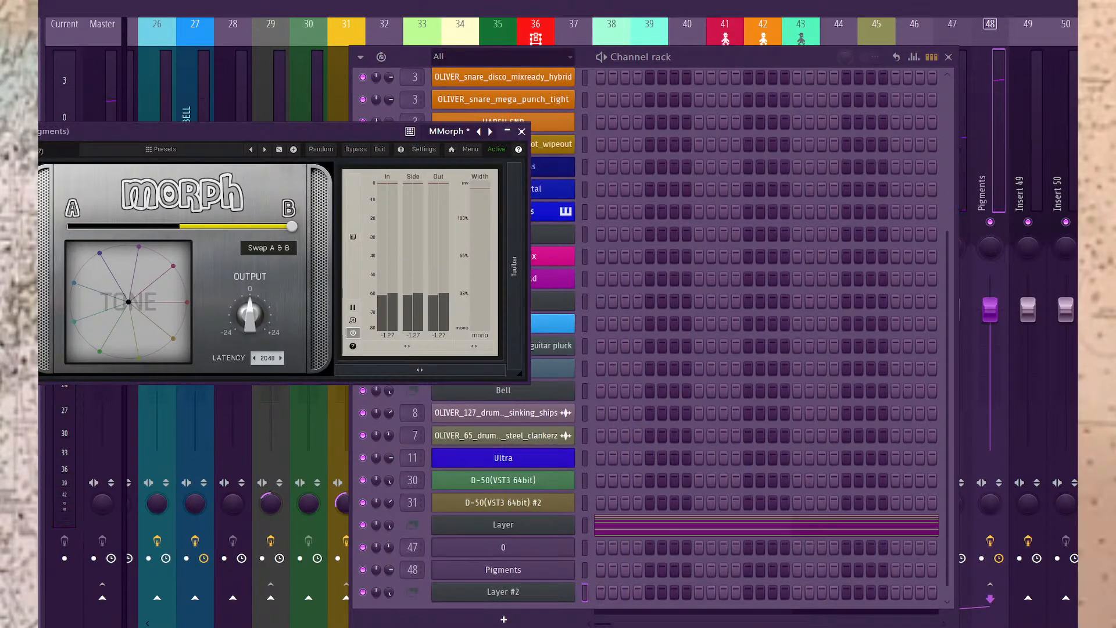
Examine MMorph's input and sidechain mapping in the wrapper's processing settings, then return to the morph controls.
click(39, 156)
click(42, 189)
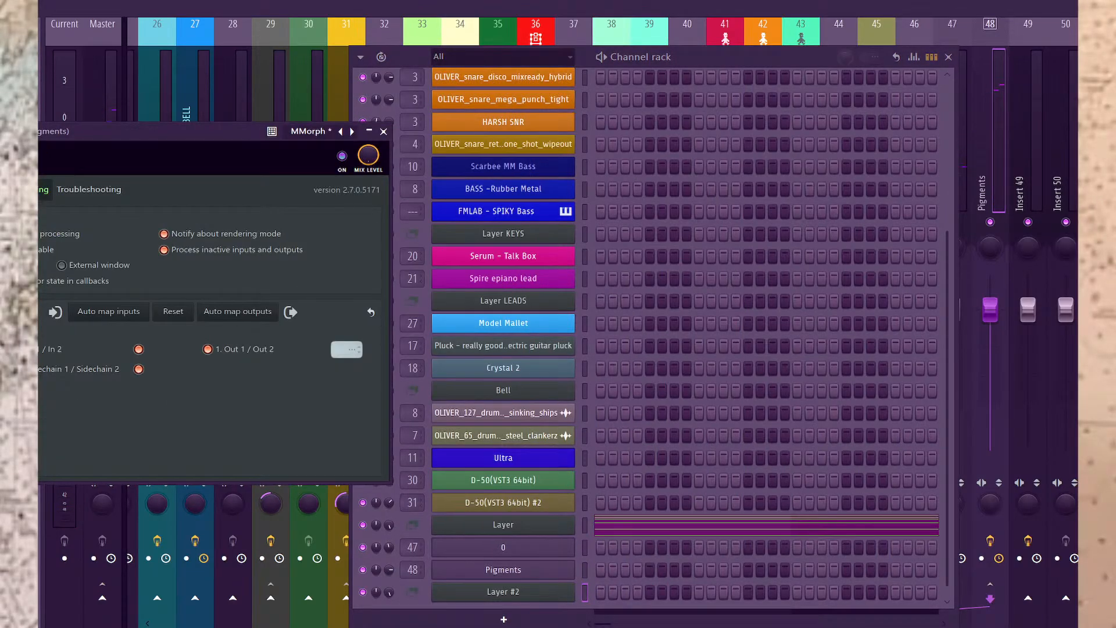
click(39, 155)
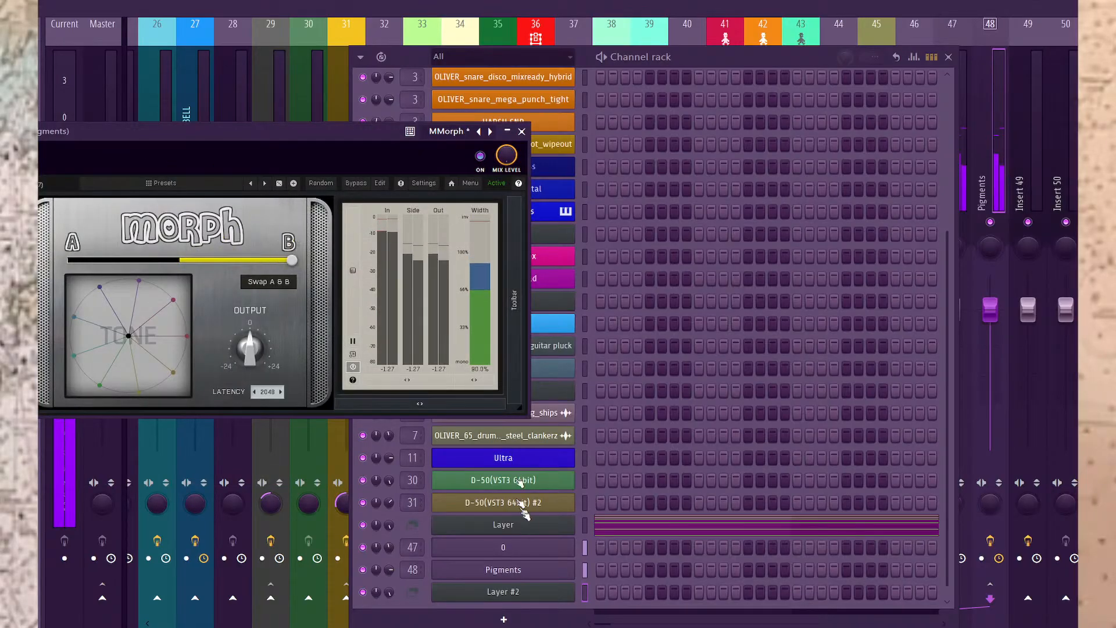
Open MPowerSynth from its channel, set its global envelope release to 0 ms and turn off its FX section.
click(544, 546)
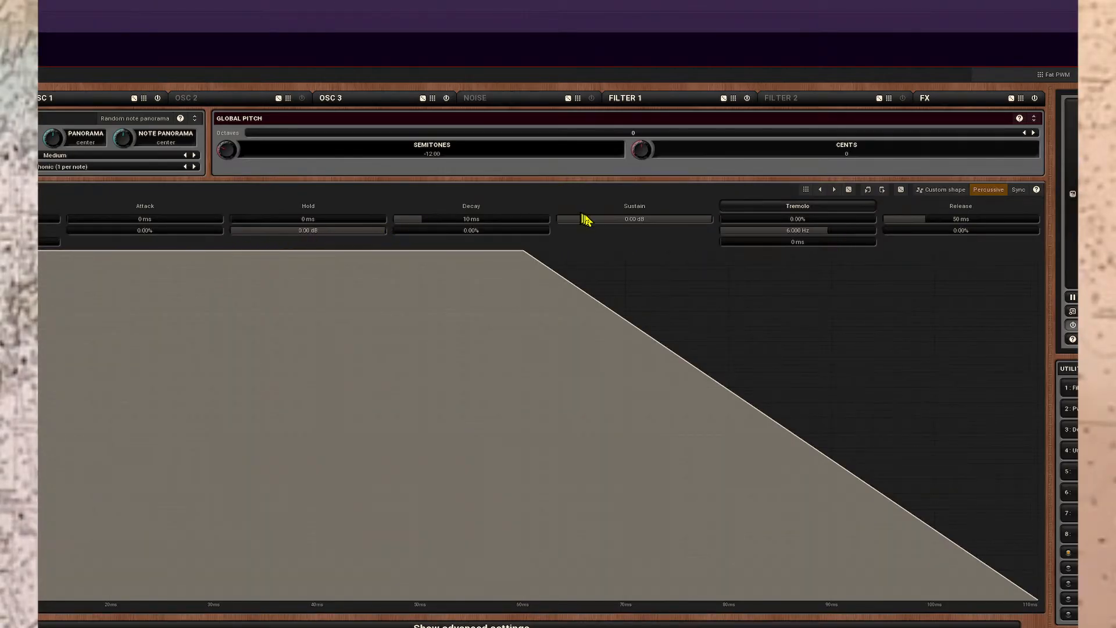
drag(956, 220, 918, 219)
key(F6)
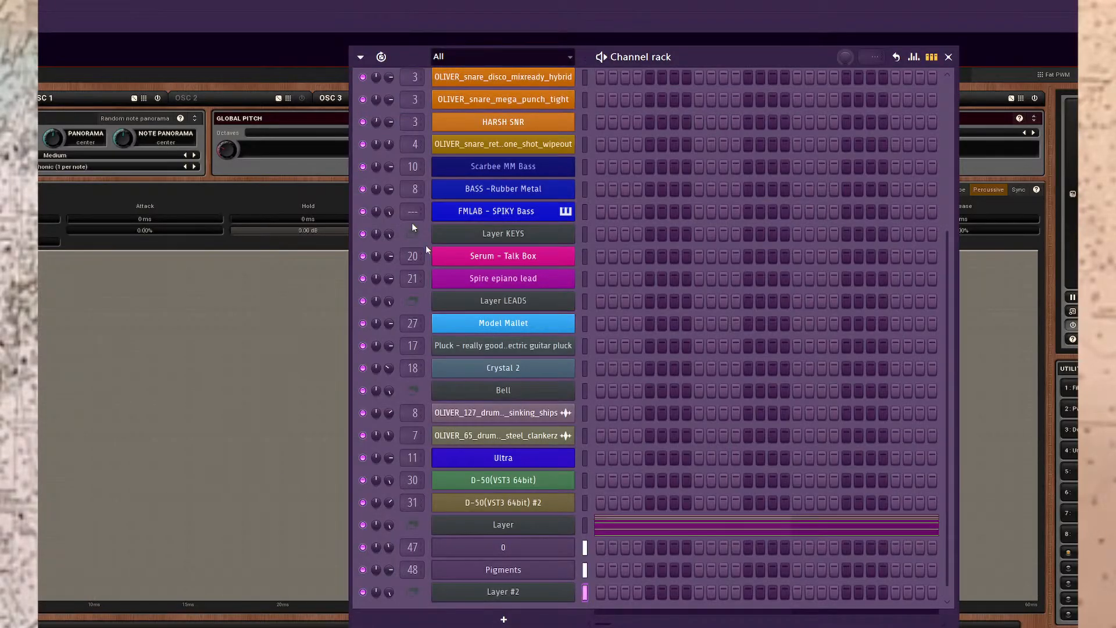
key(F6)
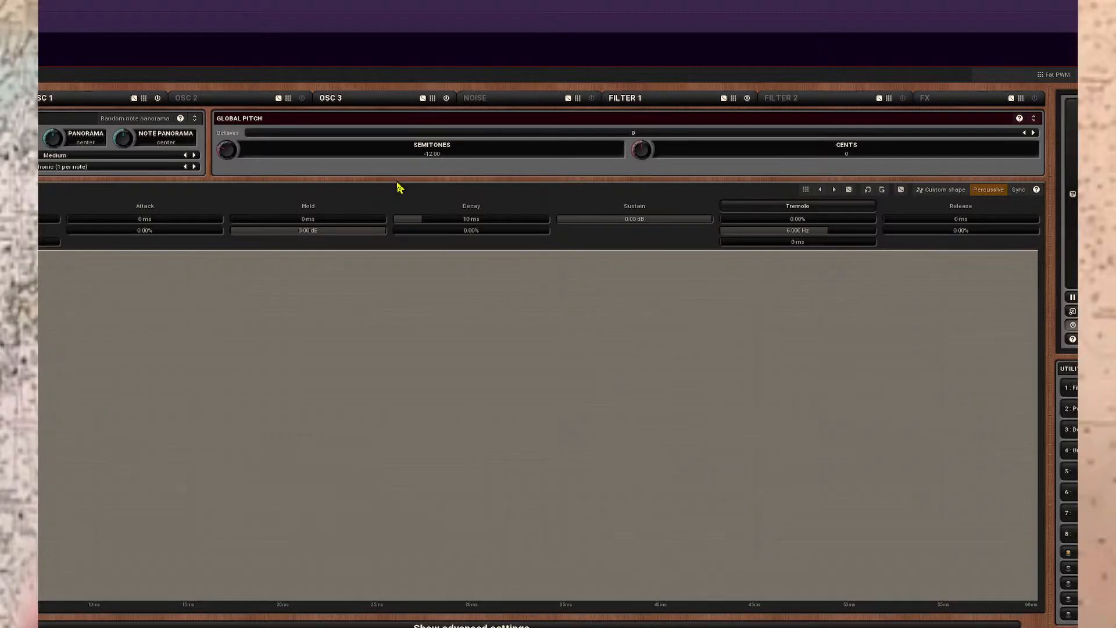
Check the new Layer channel in the channel rack, then return to MPowerSynth and show its Filter 1 settings.
key(F6)
key(F6)
key(F6)
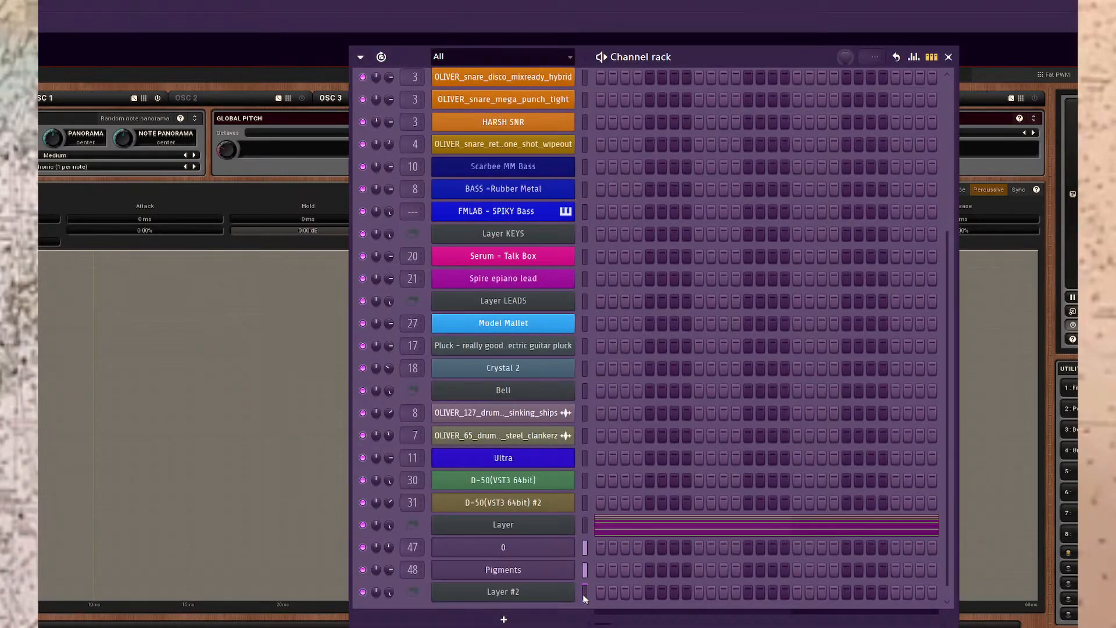
key(F6)
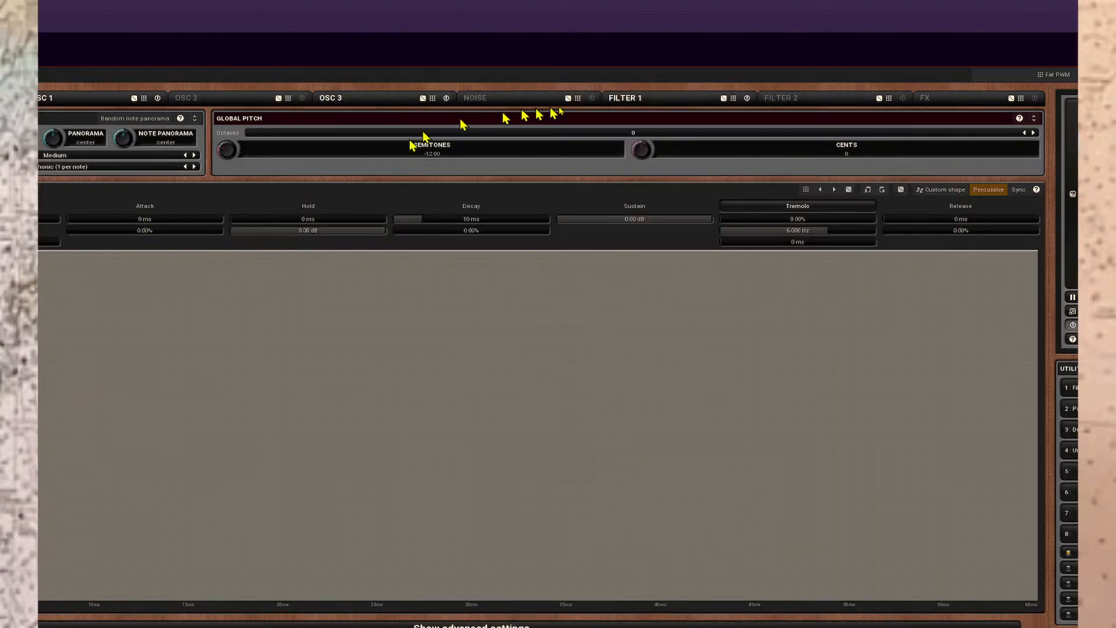
click(666, 100)
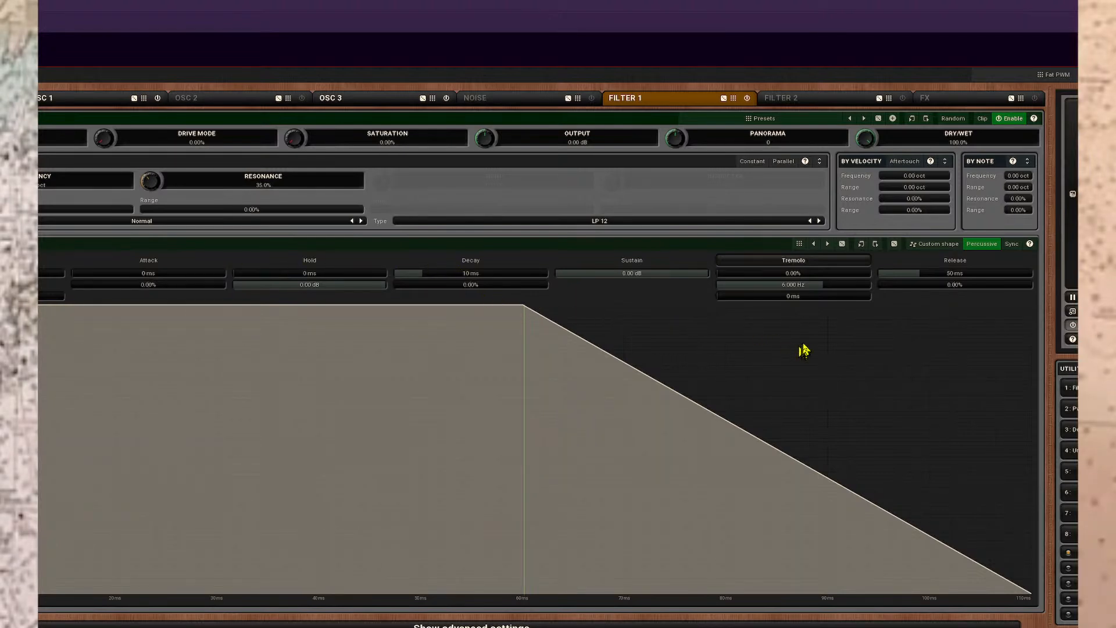
Switch Filter 1's envelope to a custom shape and redraw its attack graph as a straight fall from the start to zero.
click(936, 244)
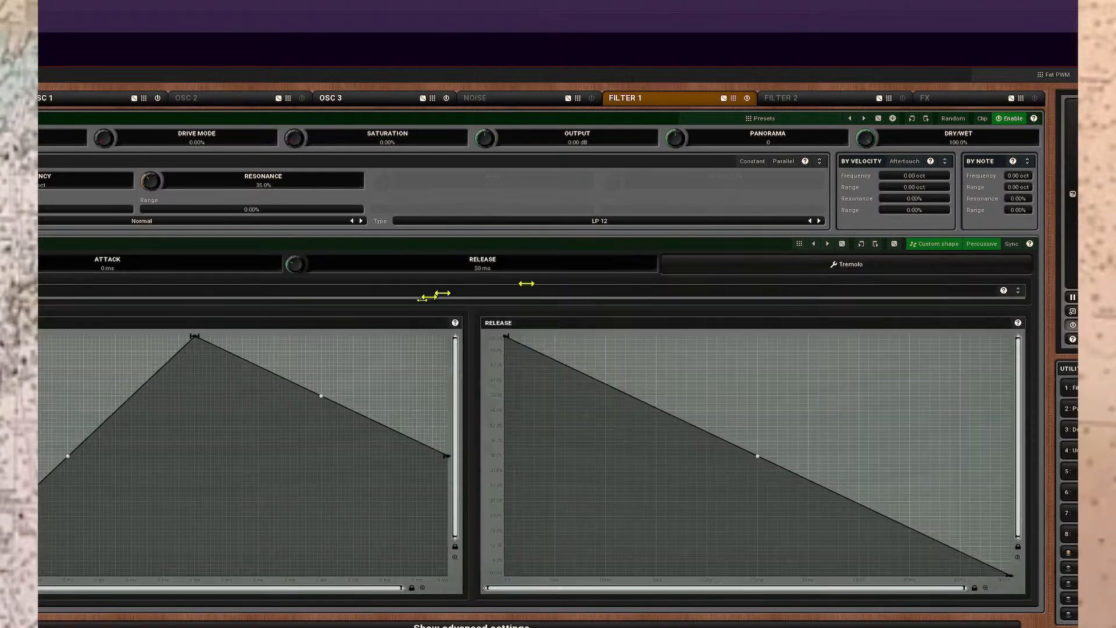
drag(199, 339, 363, 399)
drag(195, 394, 39, 381)
drag(446, 393, 430, 573)
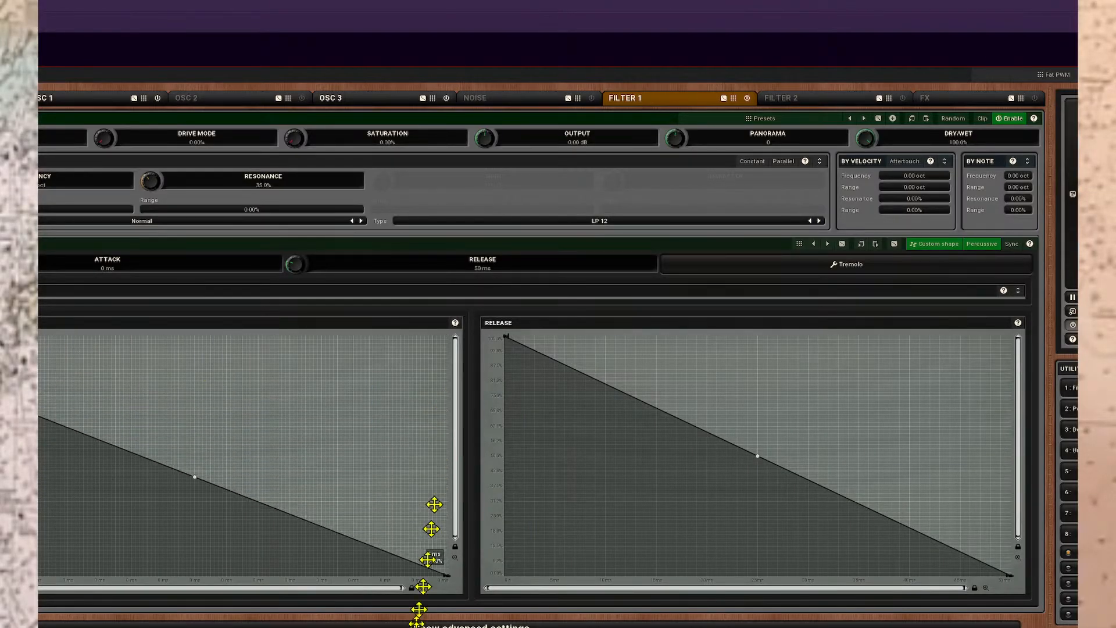
Bend the falling attack curve of Filter 1's envelope steeply downward and raise the filter resonance to 66.6%.
key(F6)
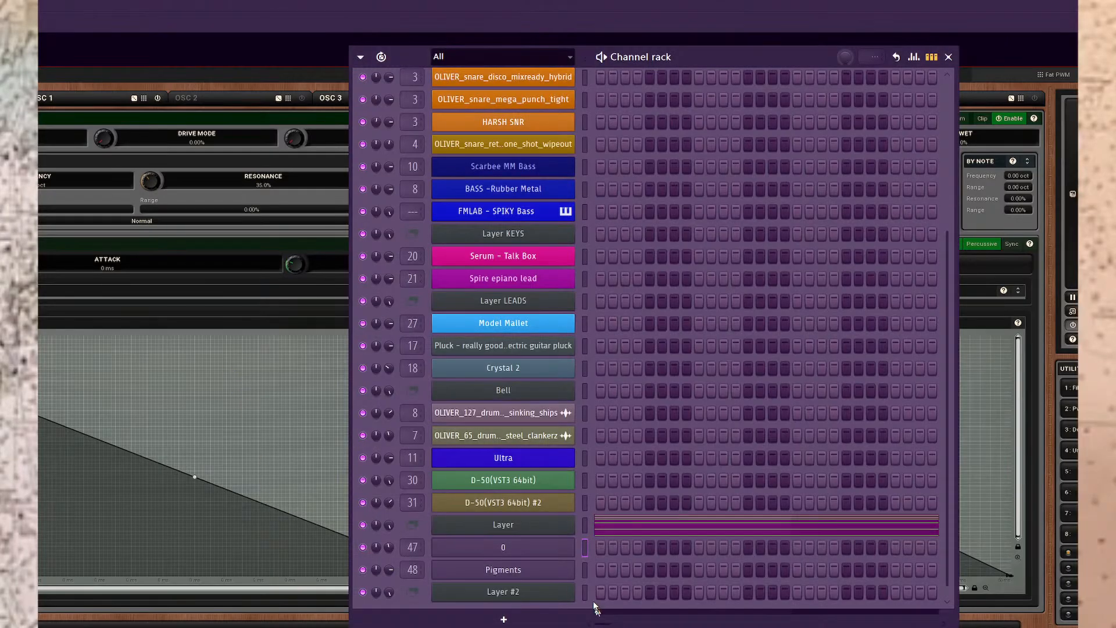
key(F6)
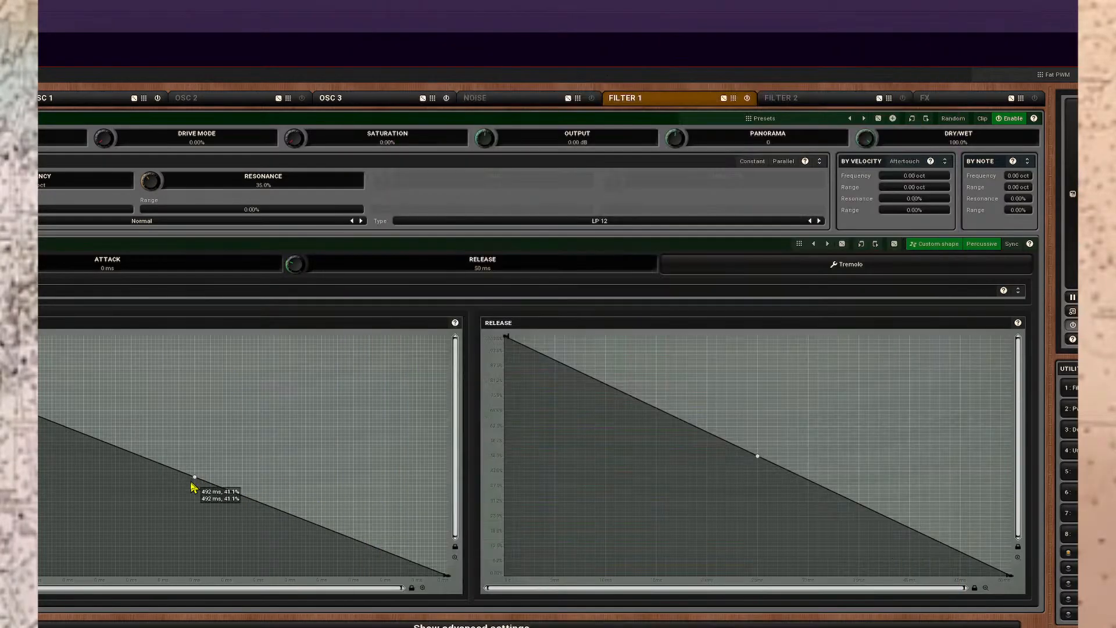
drag(197, 477, 195, 559)
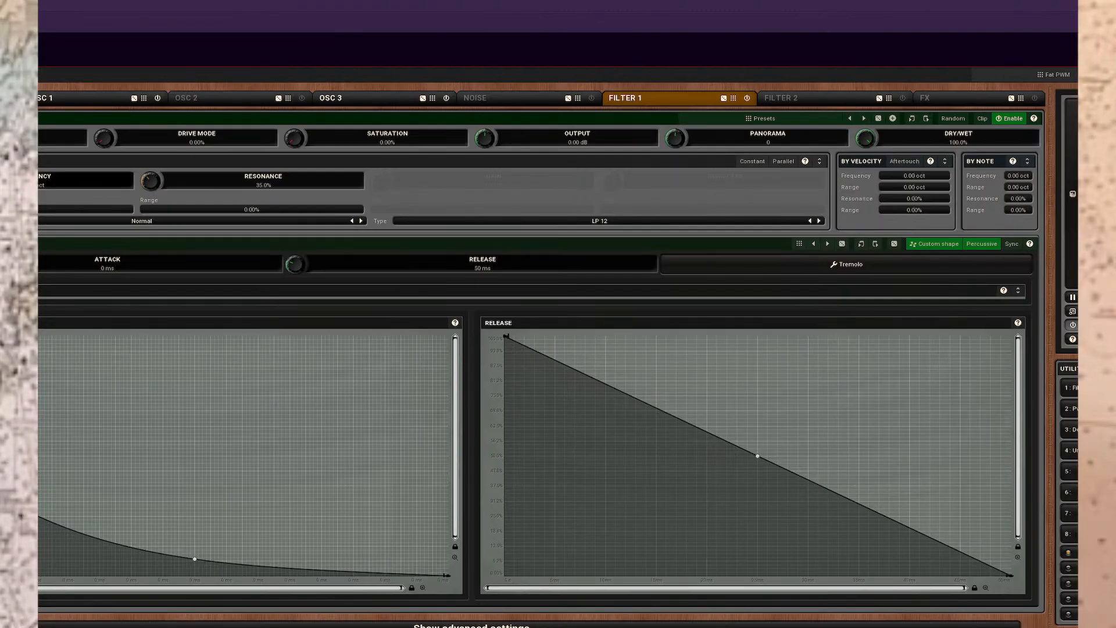
drag(150, 180, 150, 162)
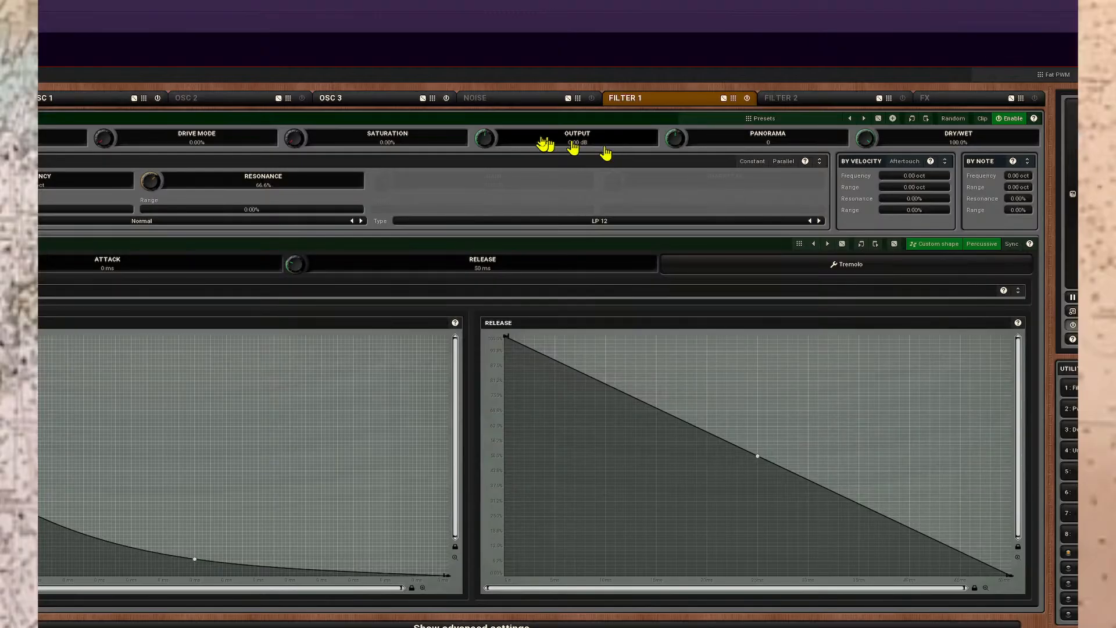
Create a new pattern and place a note on the first step of the Layer #2 channel.
key(F6)
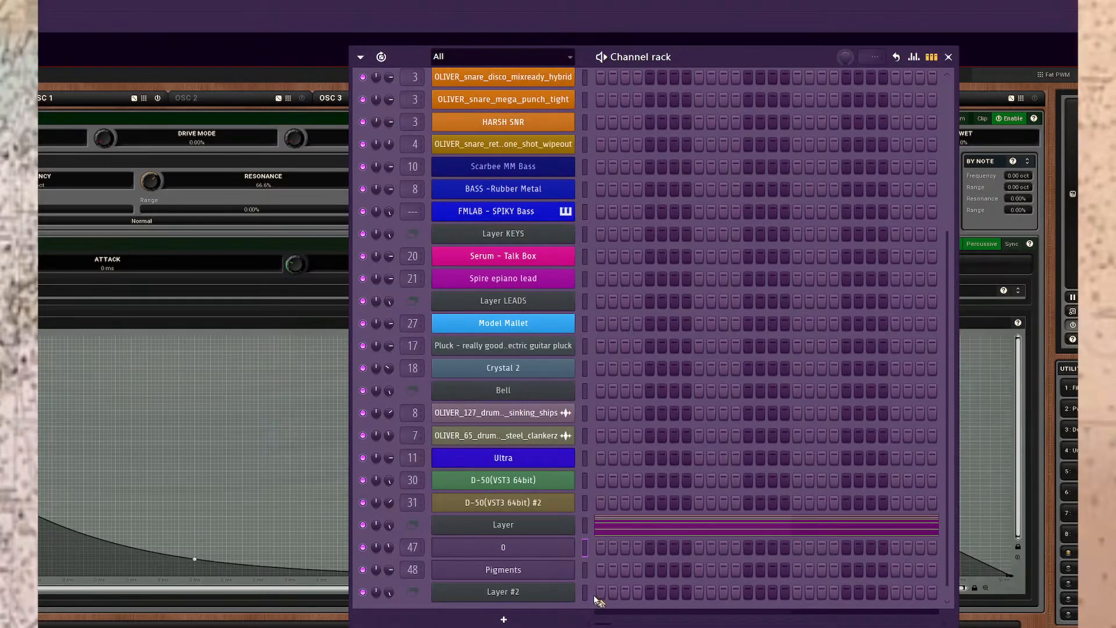
click(165, 3)
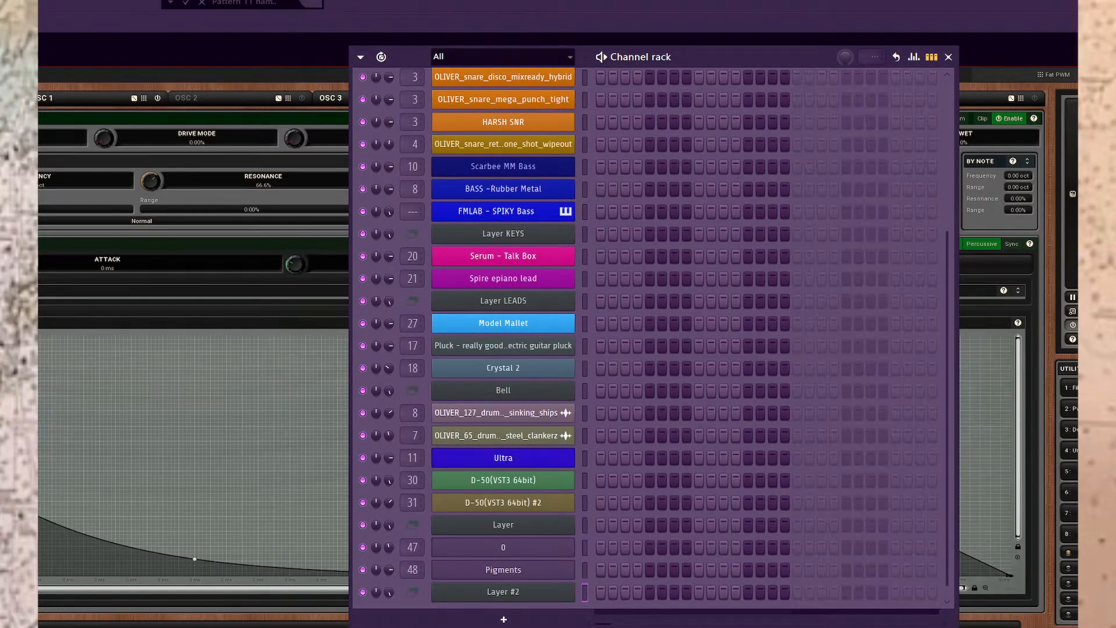
key(Return)
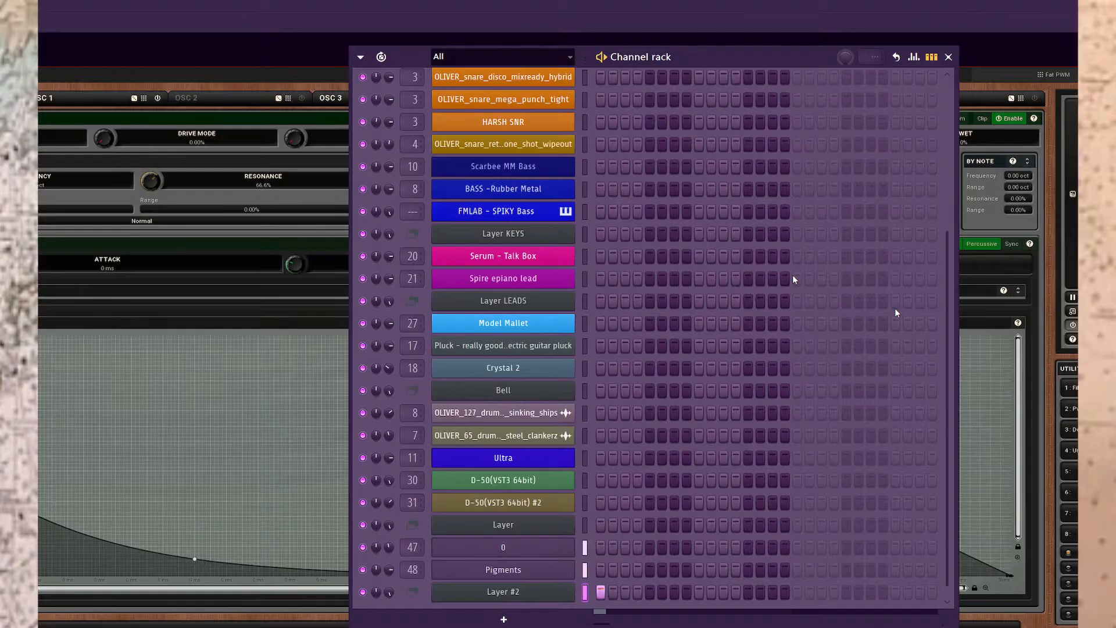
Return to MPowerSynth and bend the release curve of Filter 1's envelope steeply downward.
click(178, 29)
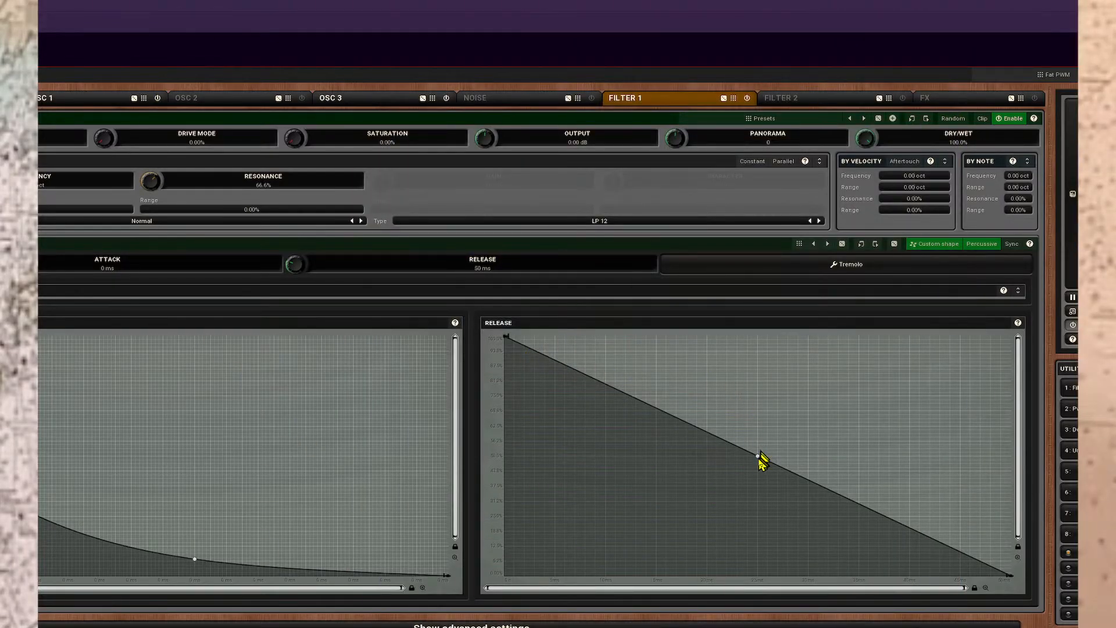
drag(757, 456, 757, 560)
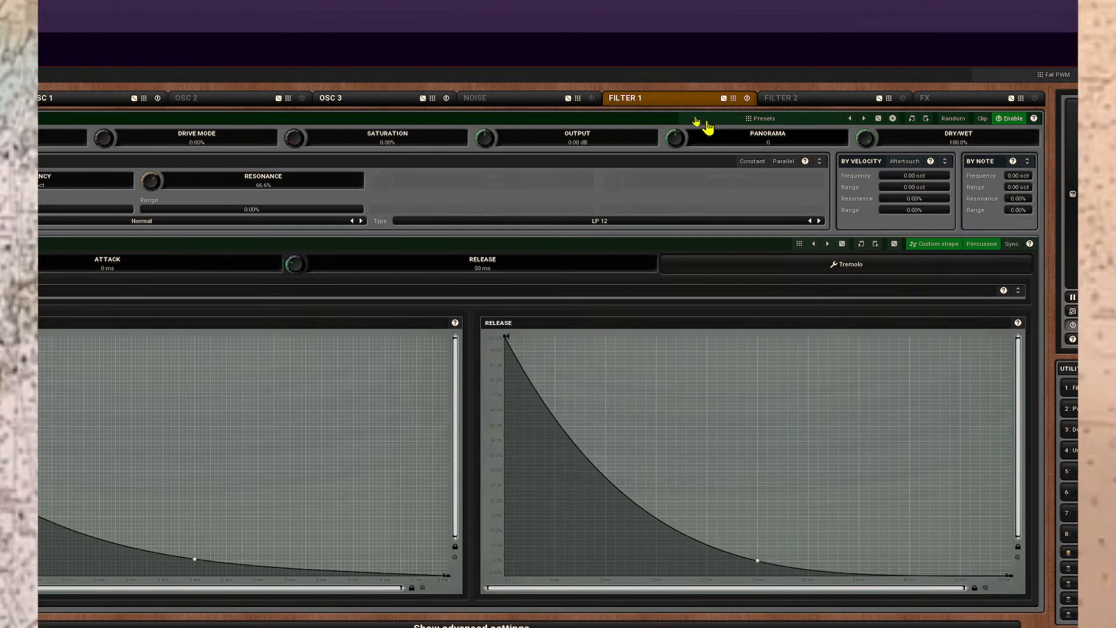
Open the Layer #2 channel's note in the piano roll.
key(F6)
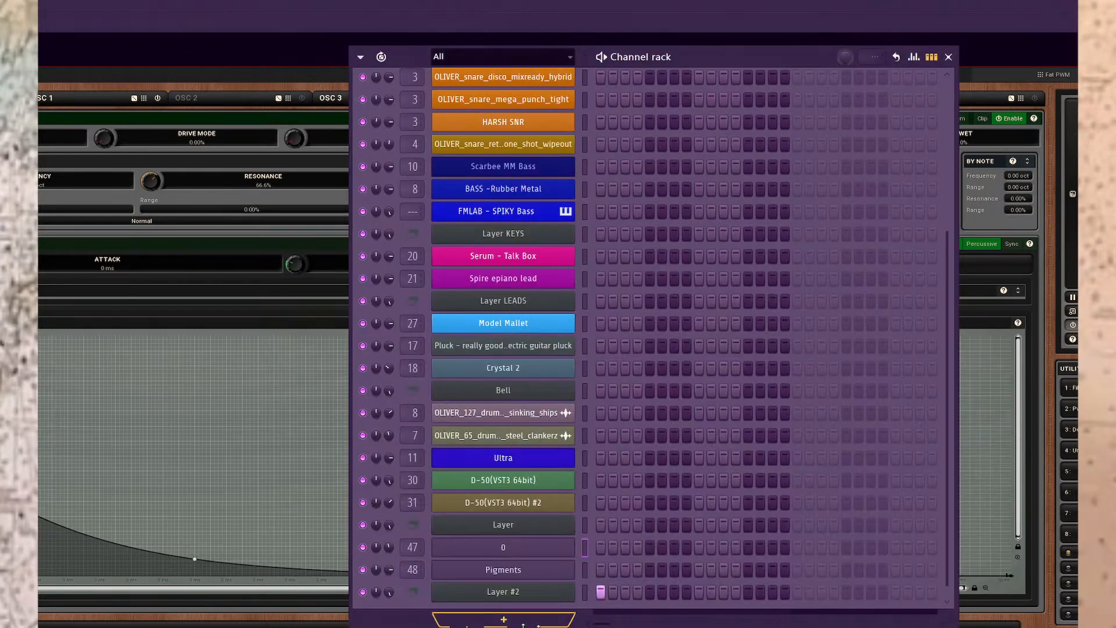
right_click(545, 591)
click(611, 447)
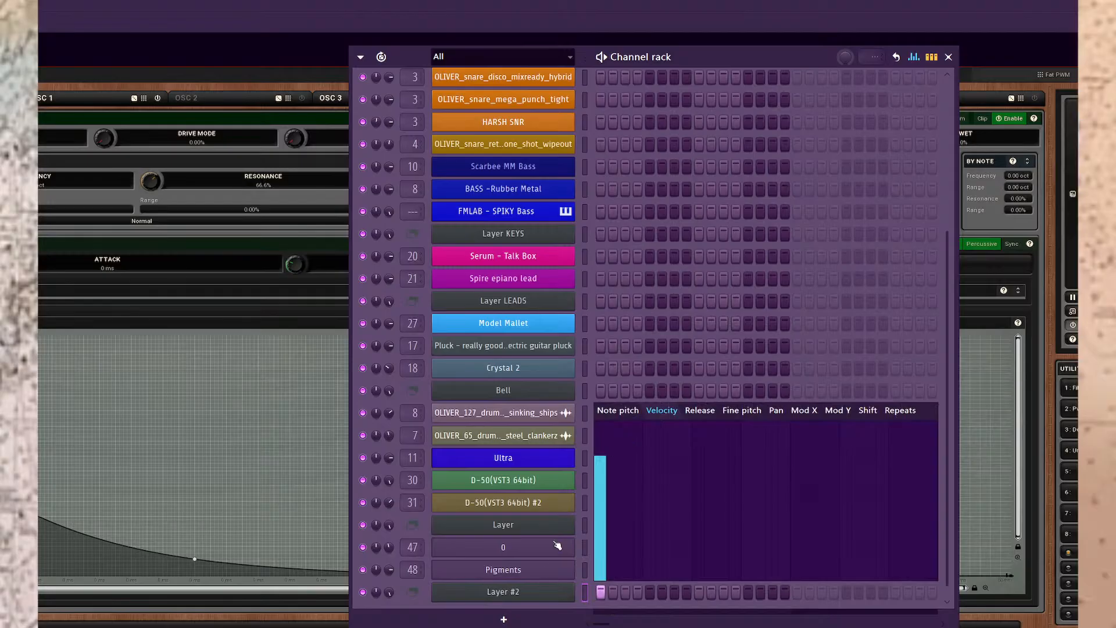
right_click(548, 597)
click(611, 431)
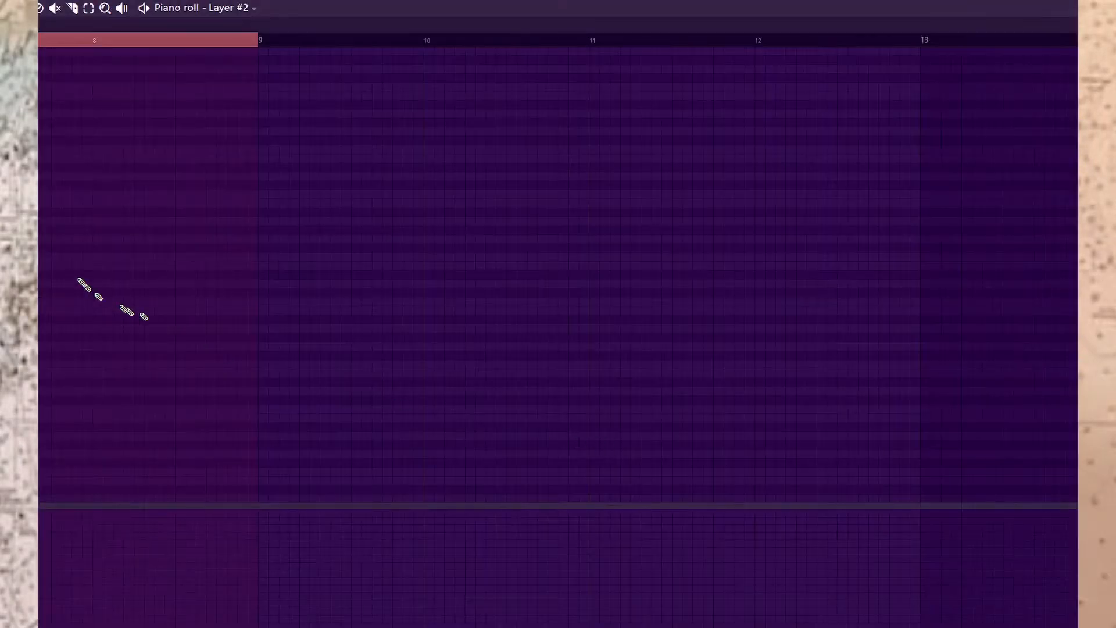
Set the time selection to the first bar and place a short melody of differently pitched notes there in Layer #2's piano roll.
right_click(55, 158)
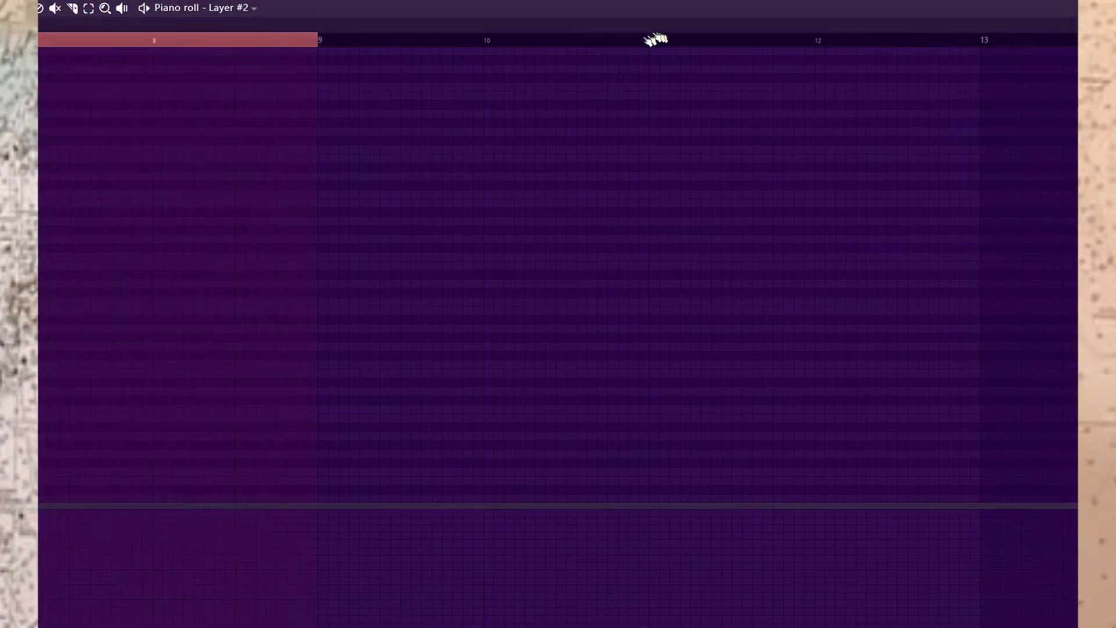
right_click(655, 39)
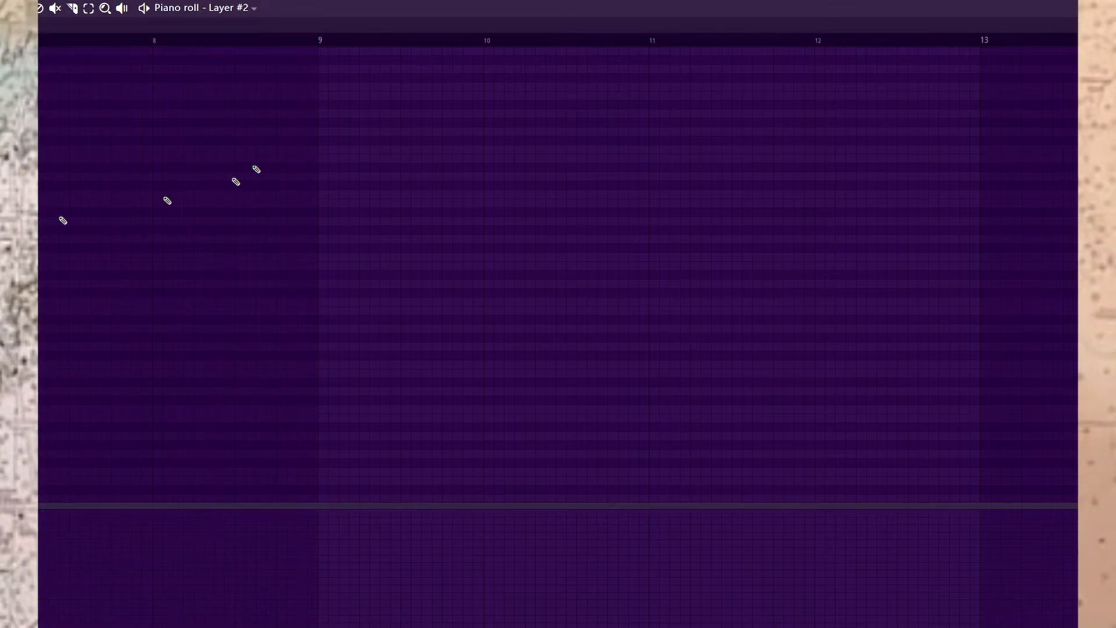
drag(35, 176, 35, 105)
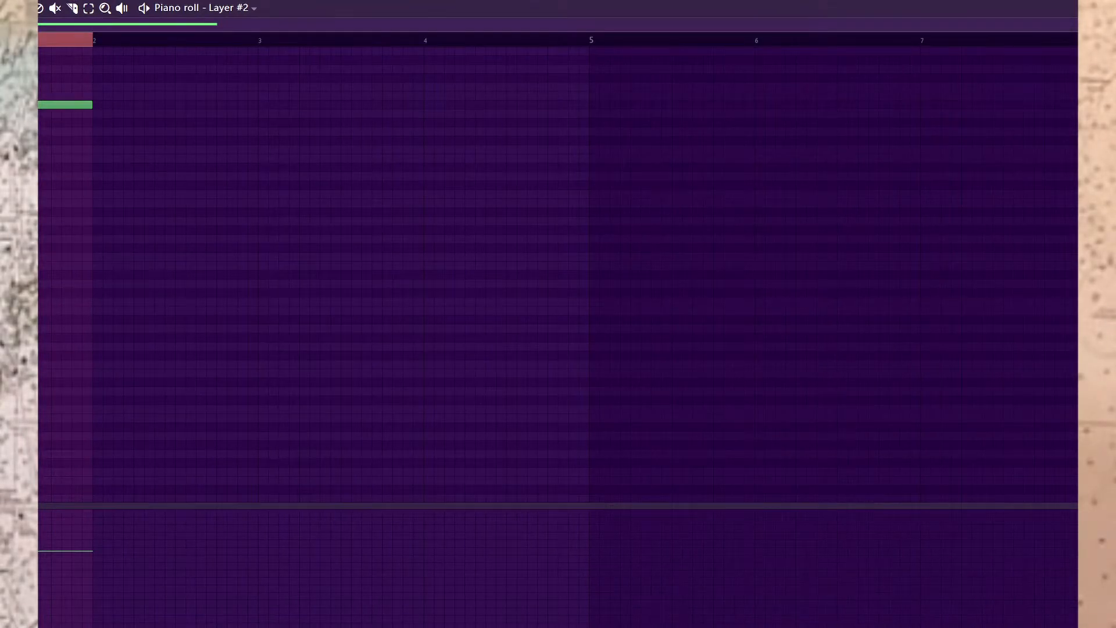
right_click(92, 104)
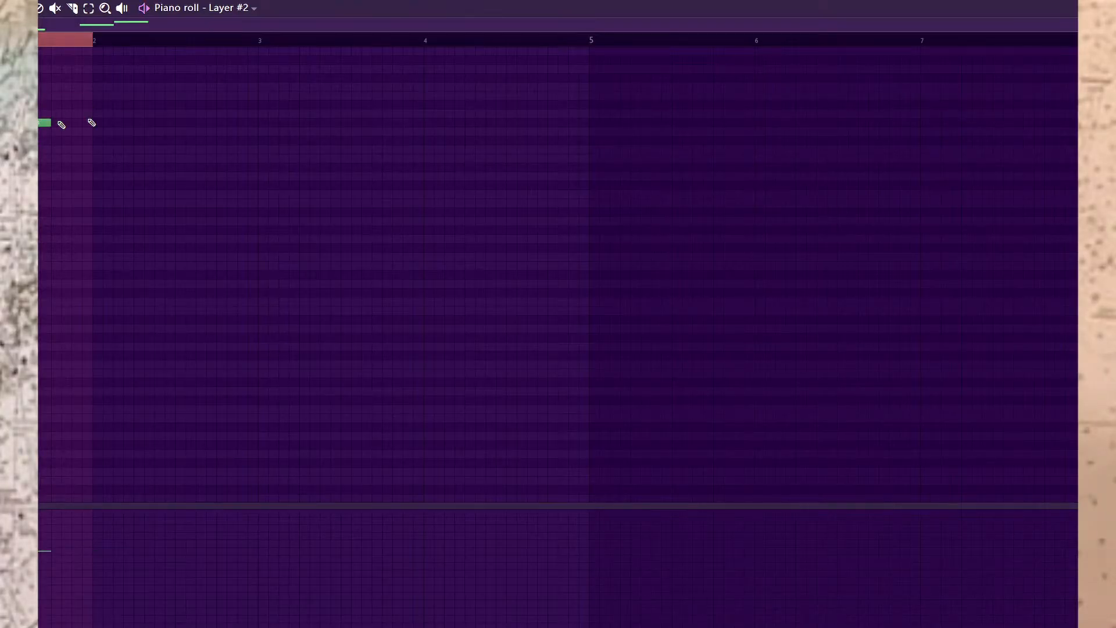
Reopen MPowerSynth from its channel, flatten the bend of Filter 1's release curve and raise the curve's end point above zero.
key(F6)
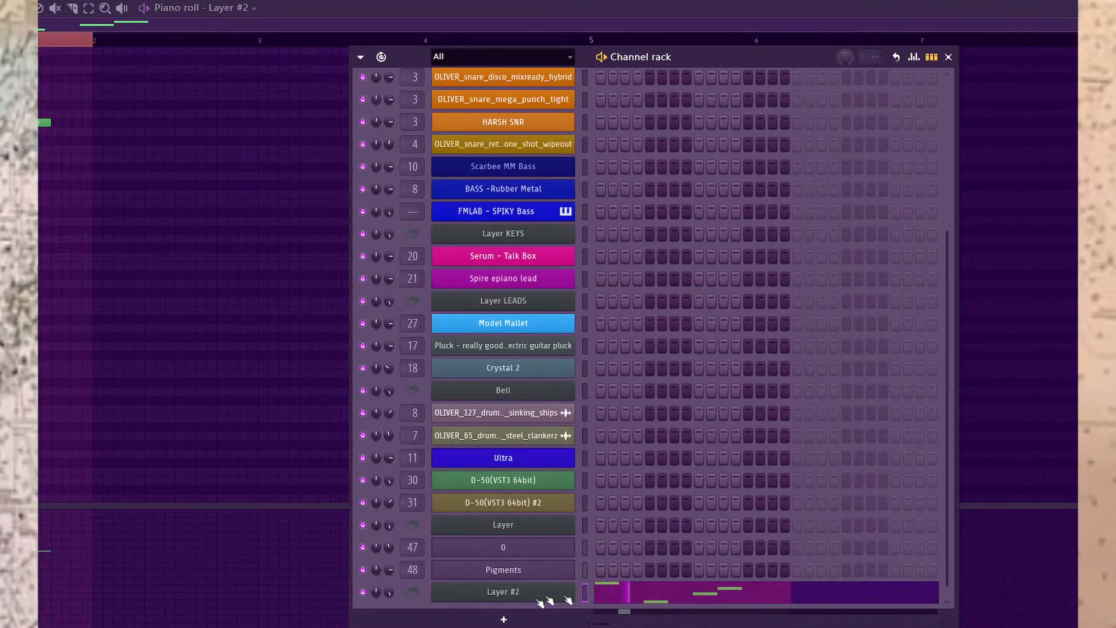
click(537, 550)
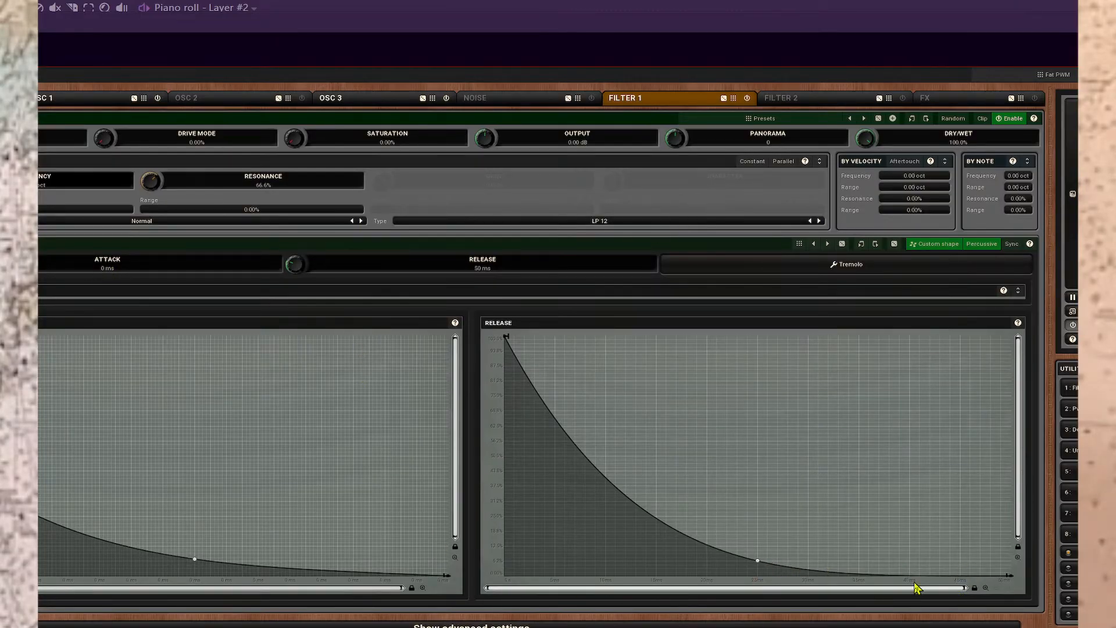
drag(756, 557, 758, 487)
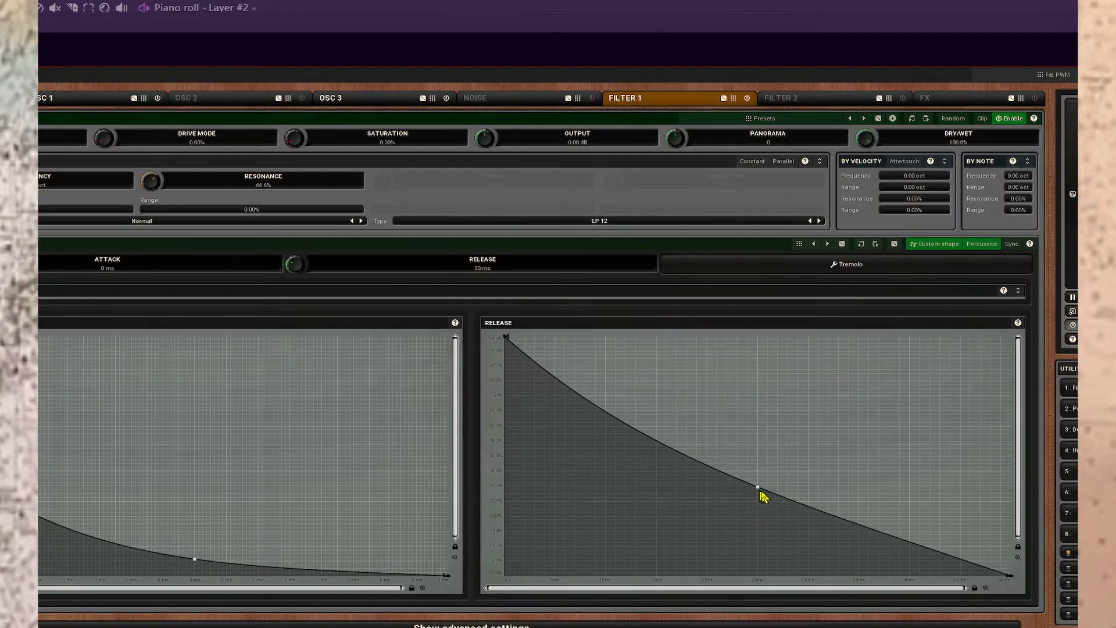
drag(1026, 575, 1055, 538)
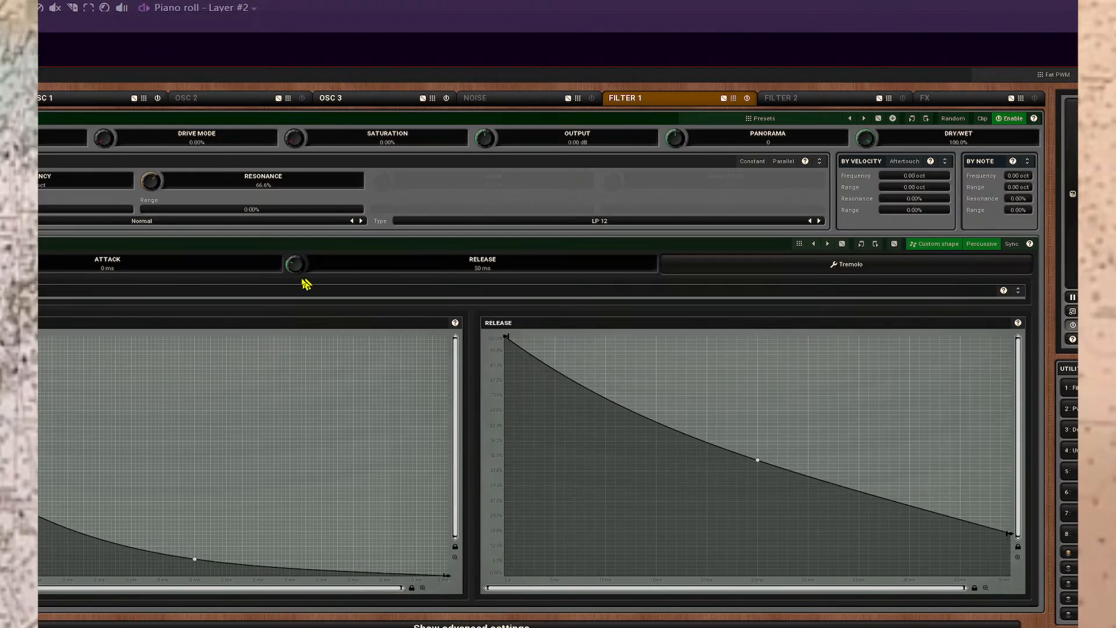
Set the release time of Filter 1's envelope to 311 ms.
drag(306, 281, 306, 220)
drag(296, 264, 295, 348)
drag(296, 264, 295, 241)
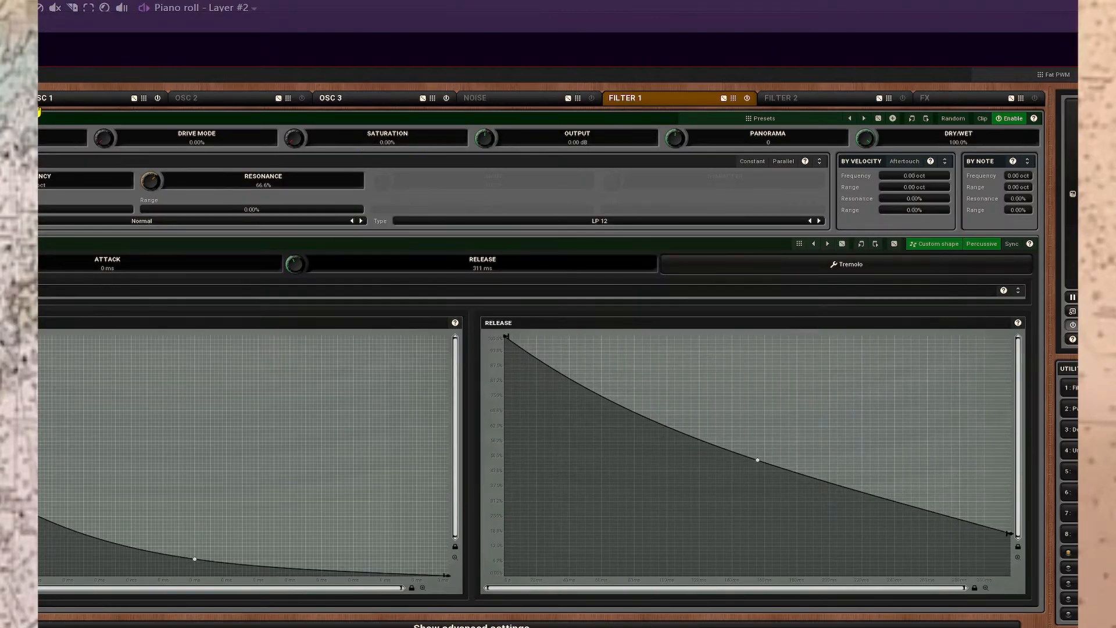
Look through the oscillator sections and set the global envelope's release to 183 ms with a 15.2% curve.
click(12, 99)
click(66, 101)
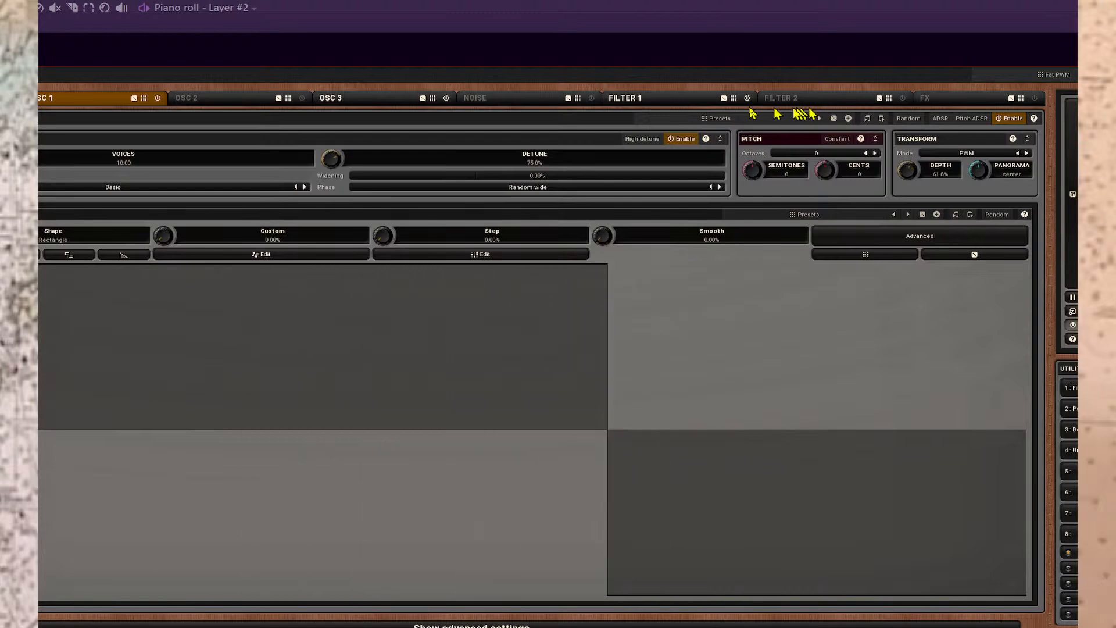
click(670, 104)
click(349, 101)
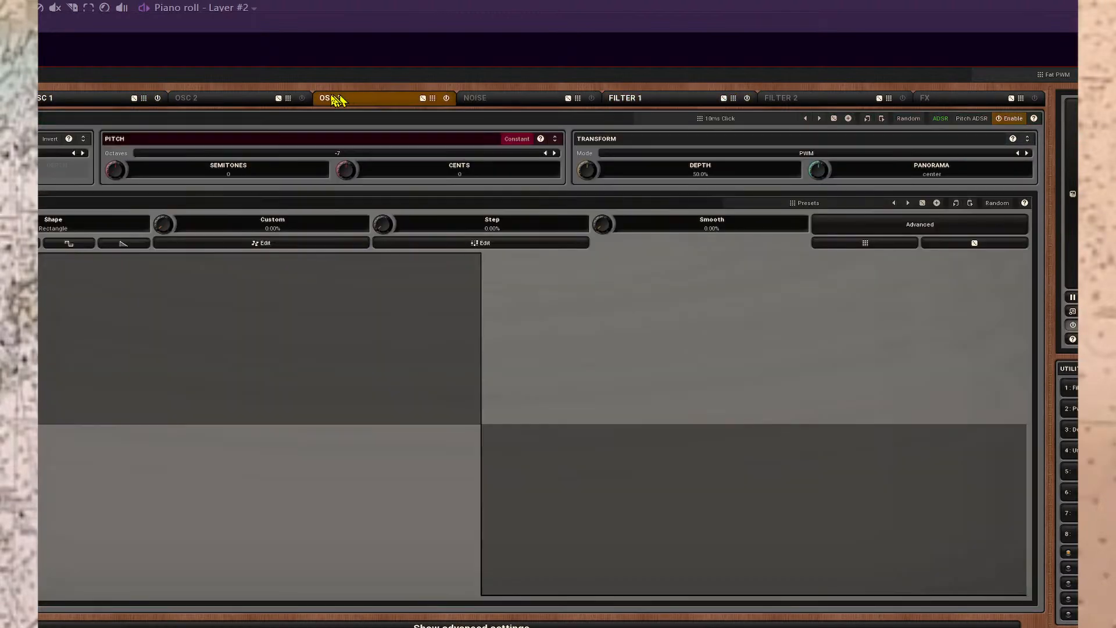
click(232, 102)
click(105, 101)
click(11, 99)
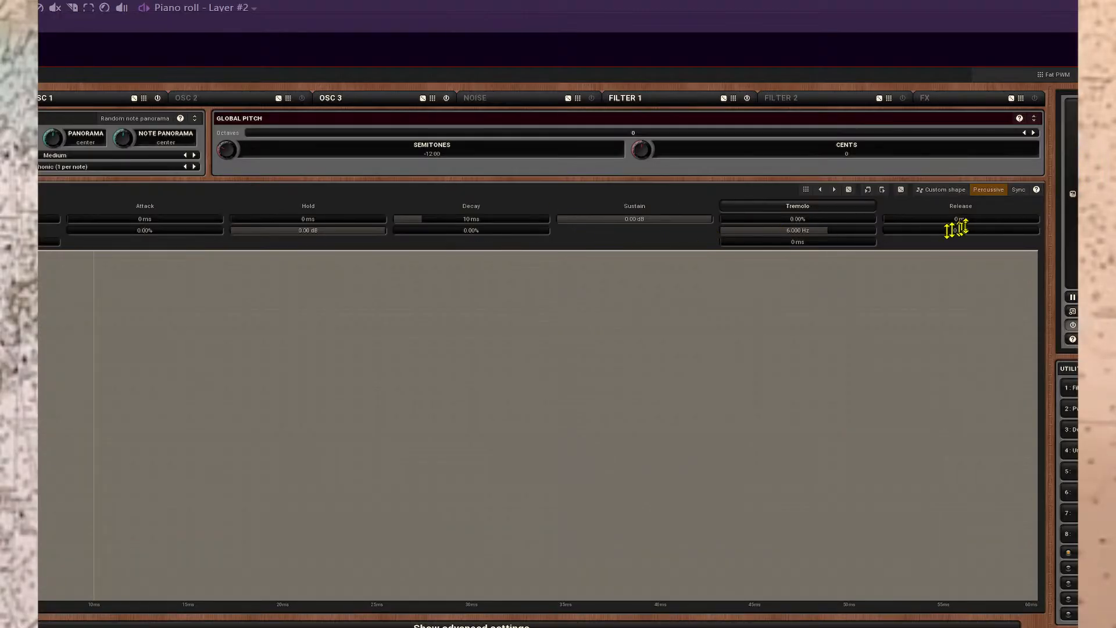
drag(958, 229, 1019, 219)
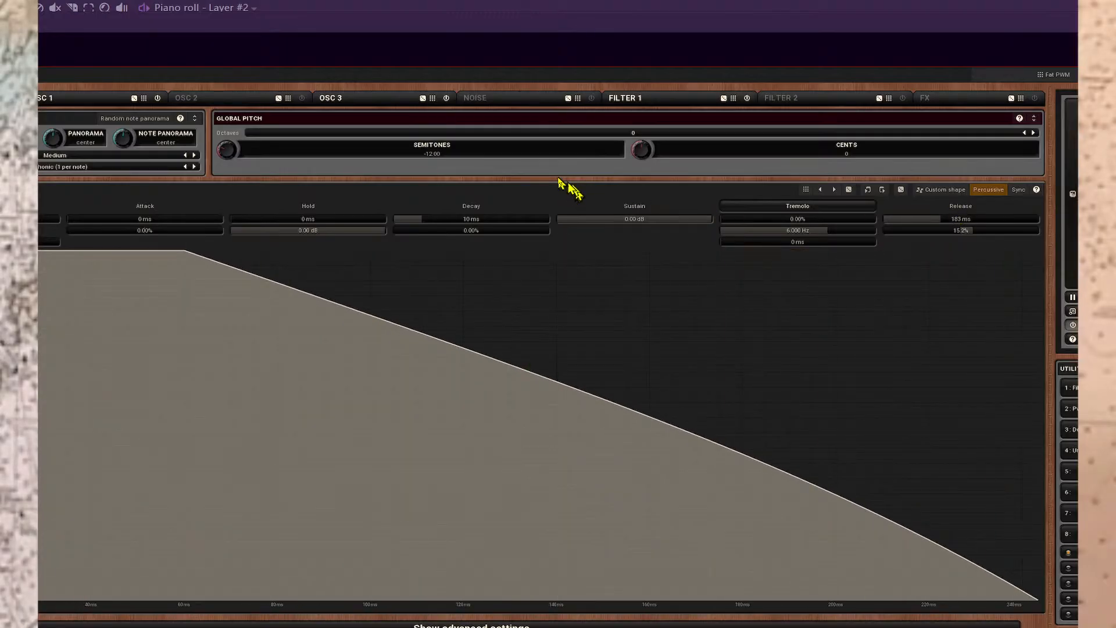
Raise the middle of the falling attack curve in Filter 1's envelope slightly.
click(642, 101)
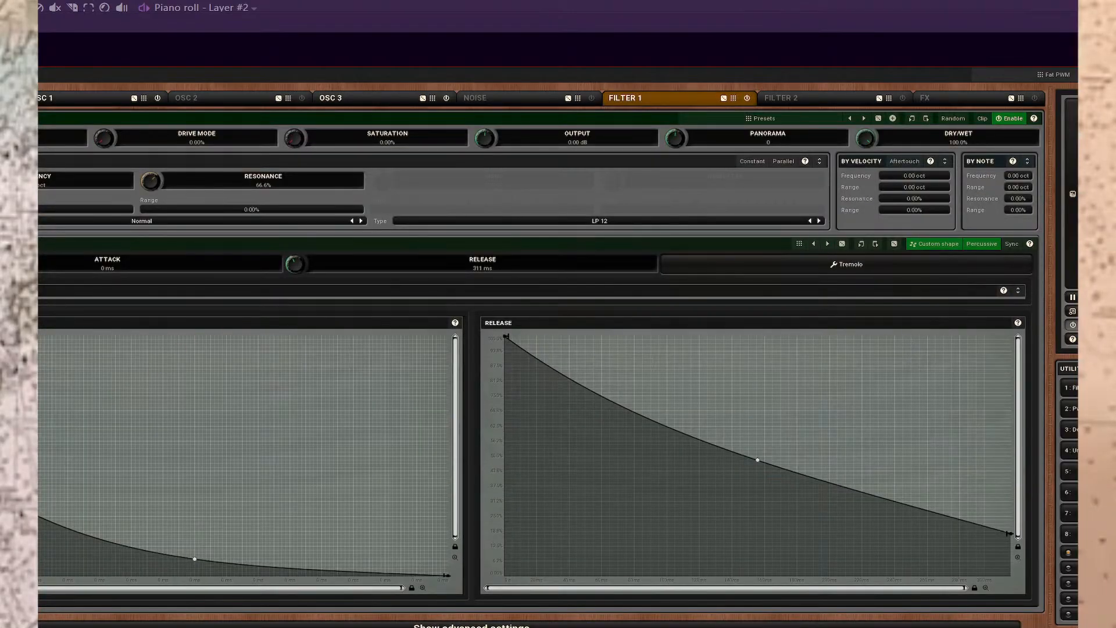
drag(195, 559, 194, 542)
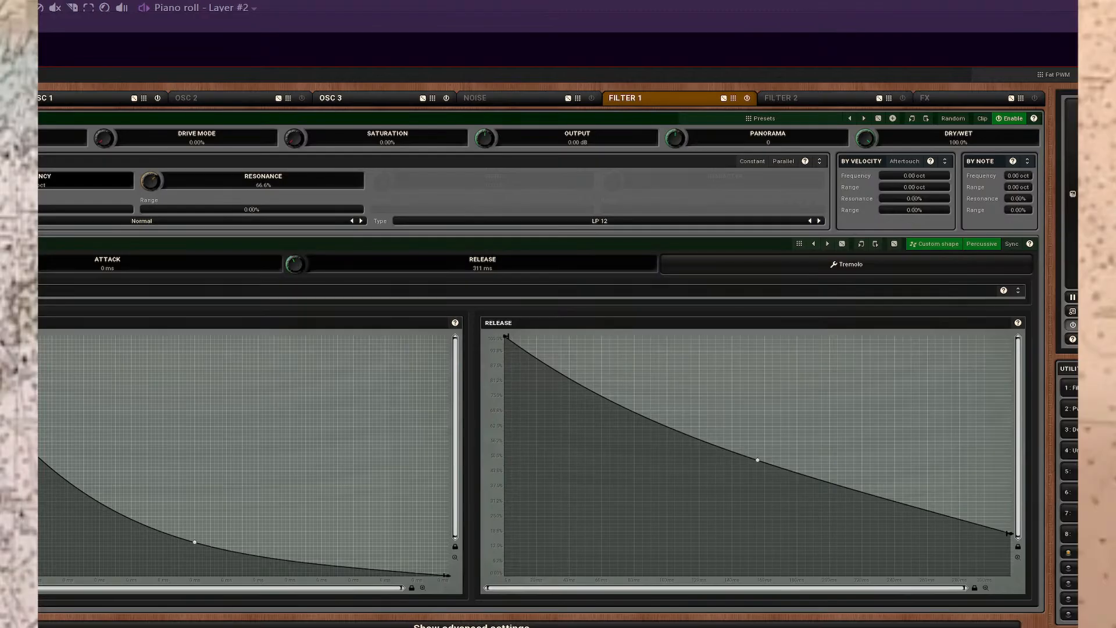
double_click(33, 181)
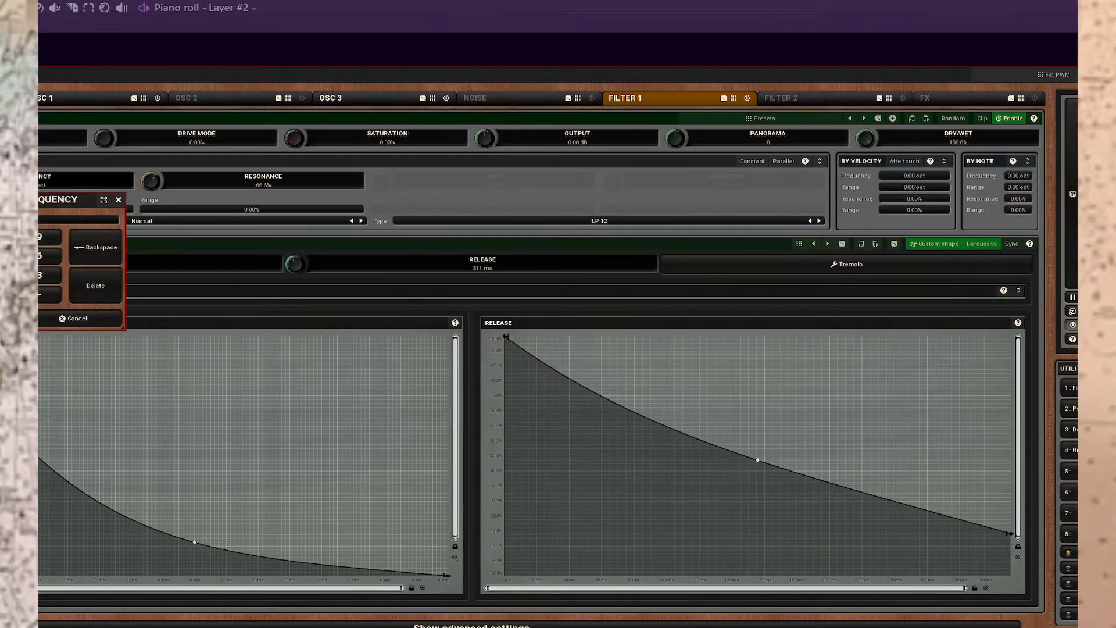
click(454, 202)
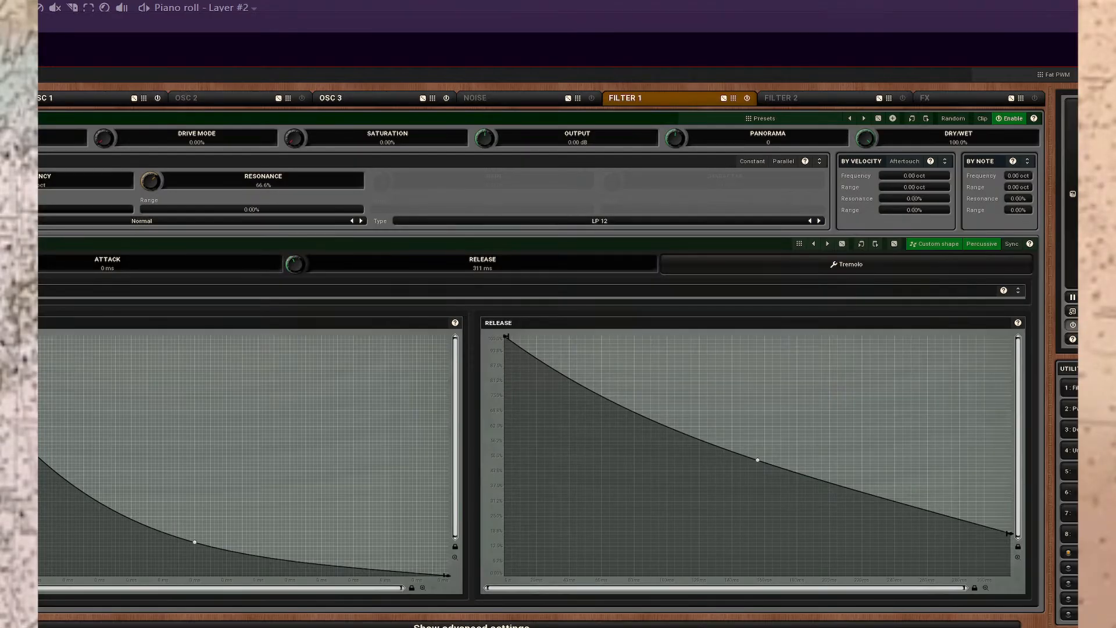
right_click(38, 179)
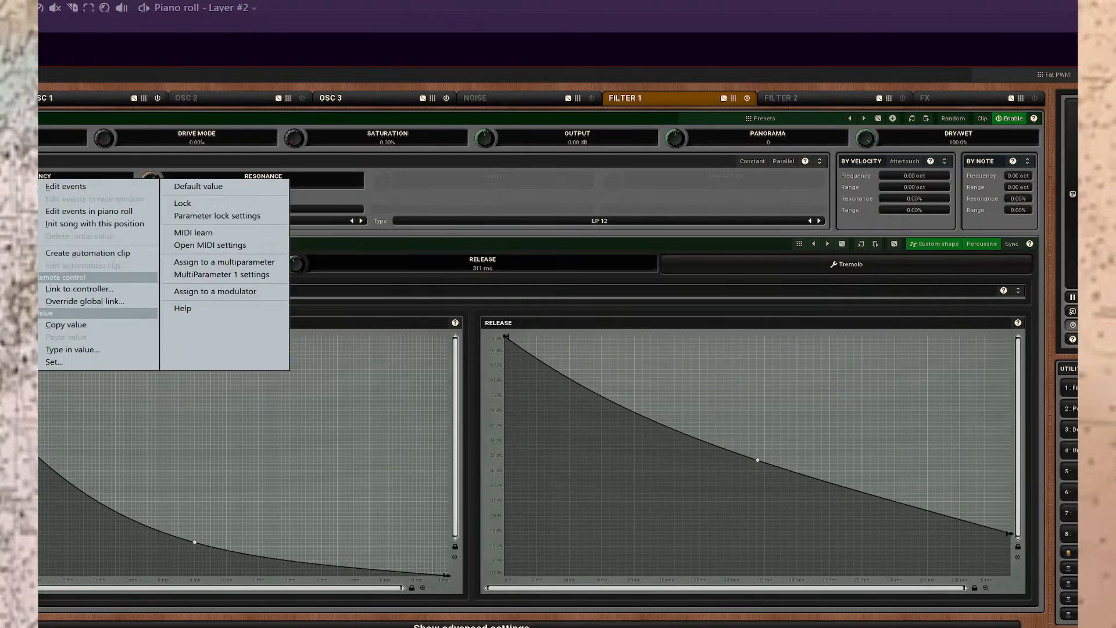
click(72, 349)
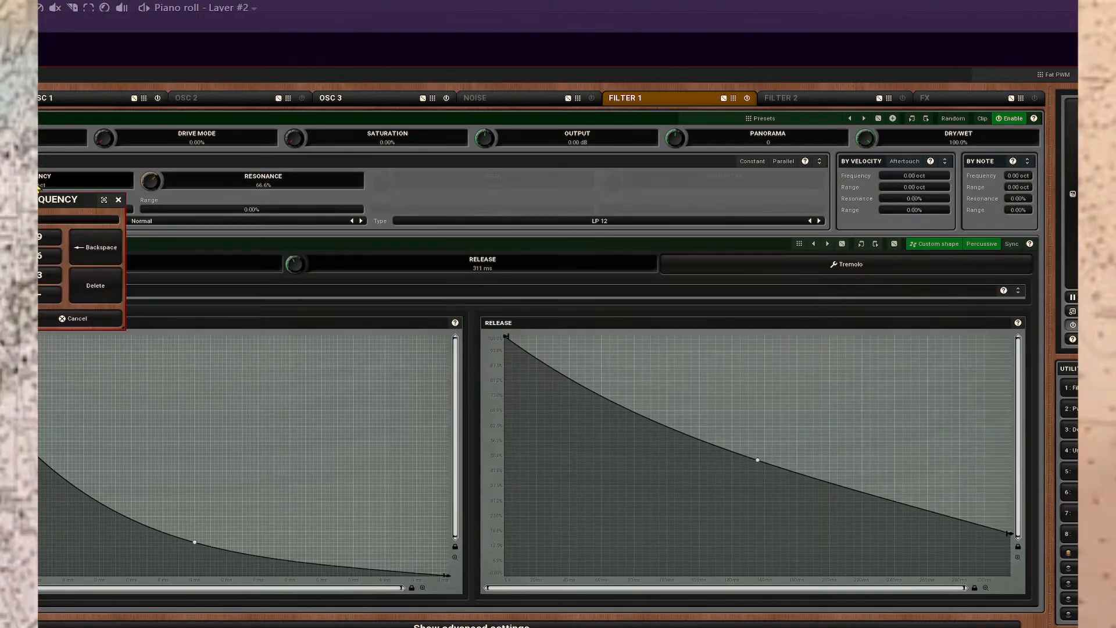
click(470, 203)
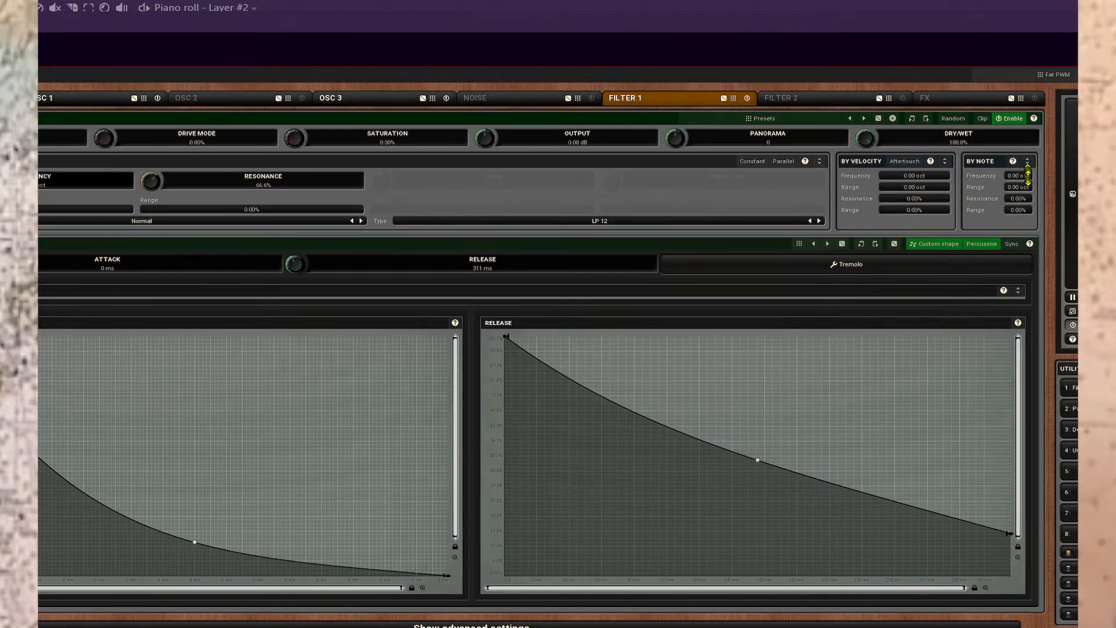
Set Filter 1 to the LP 24 type with 33.8% resonance, and its envelope attack to 10000 ms.
click(610, 224)
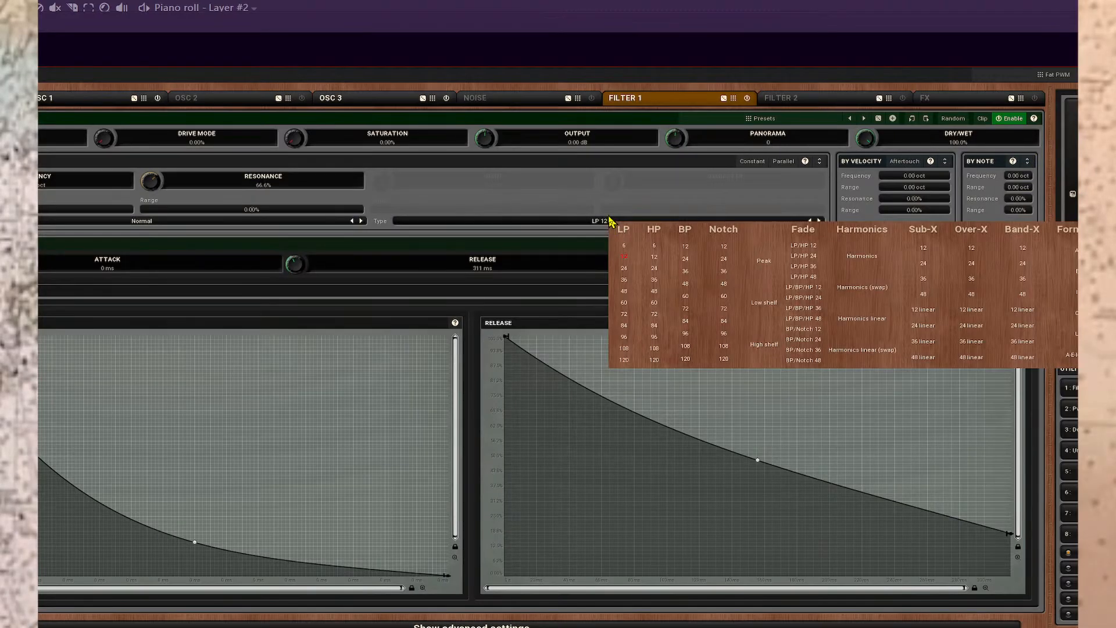
click(623, 269)
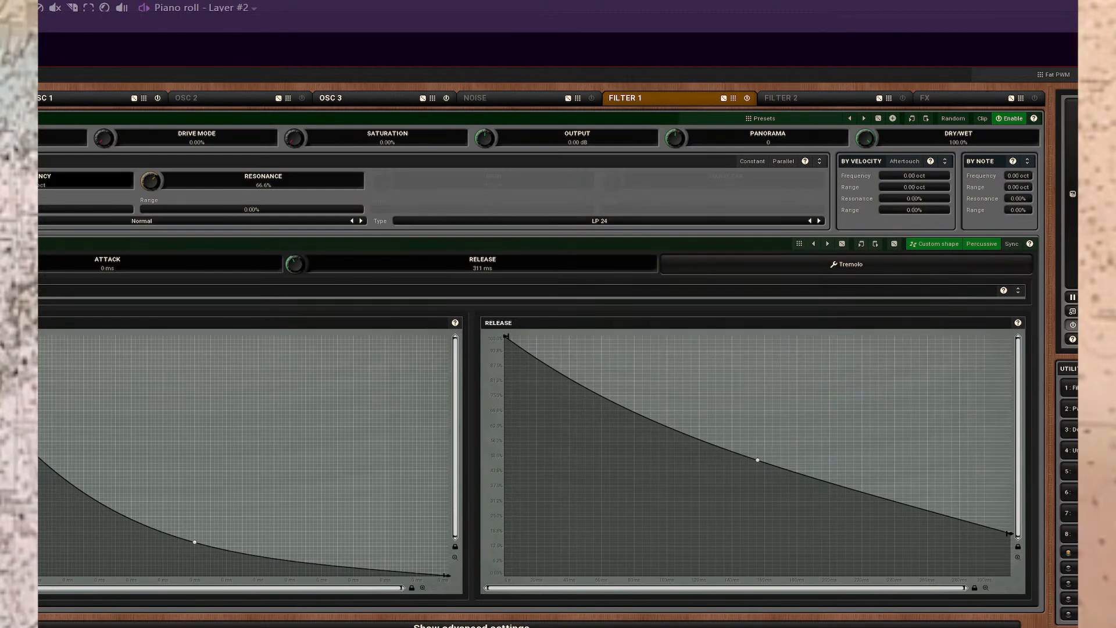
drag(176, 187, 175, 192)
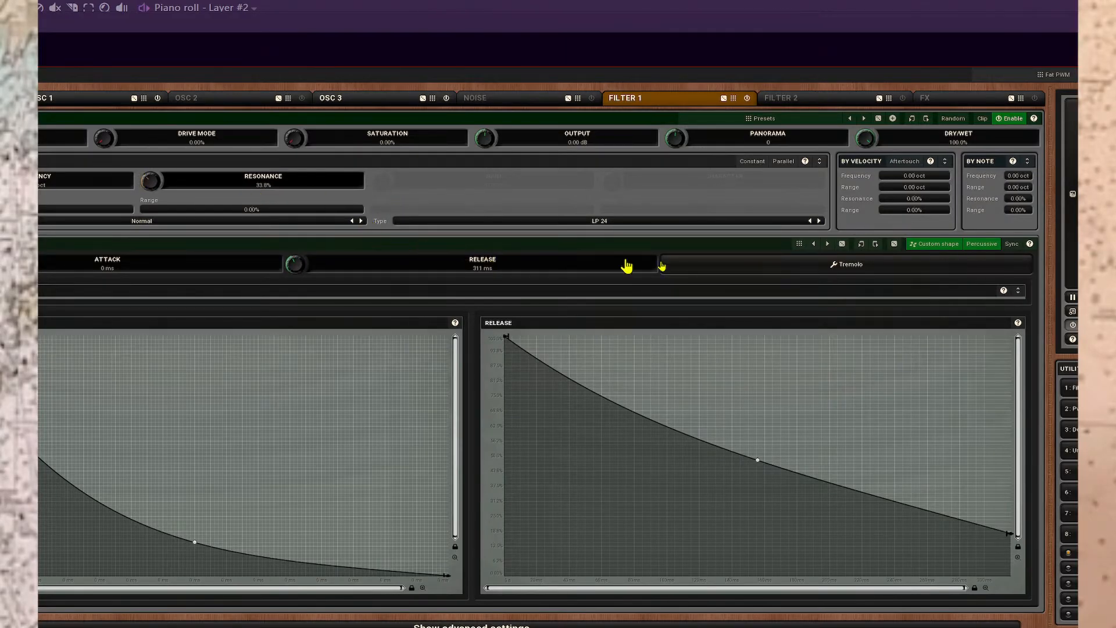
drag(107, 264, 107, 174)
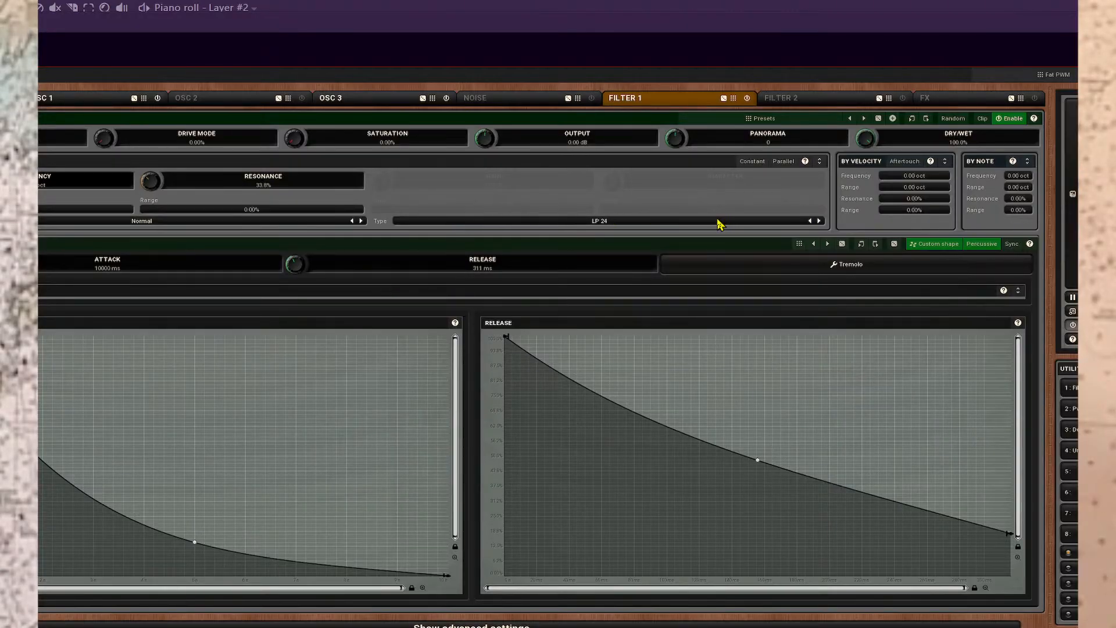
Change Filter 1 to the LP 120 type and set its quality to Ultra.
click(629, 222)
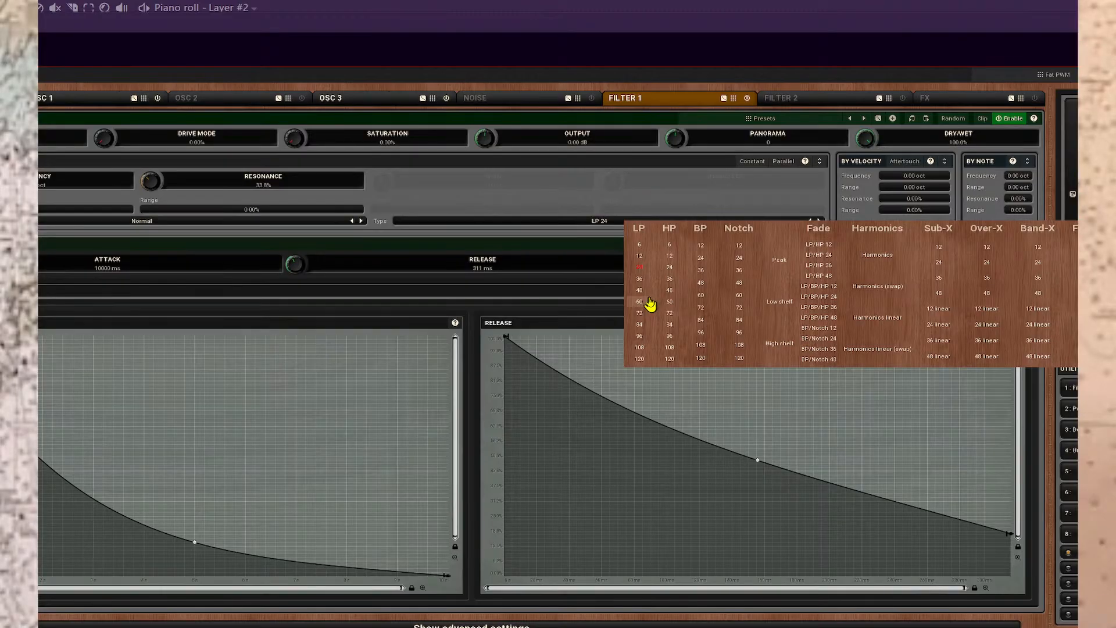
click(641, 359)
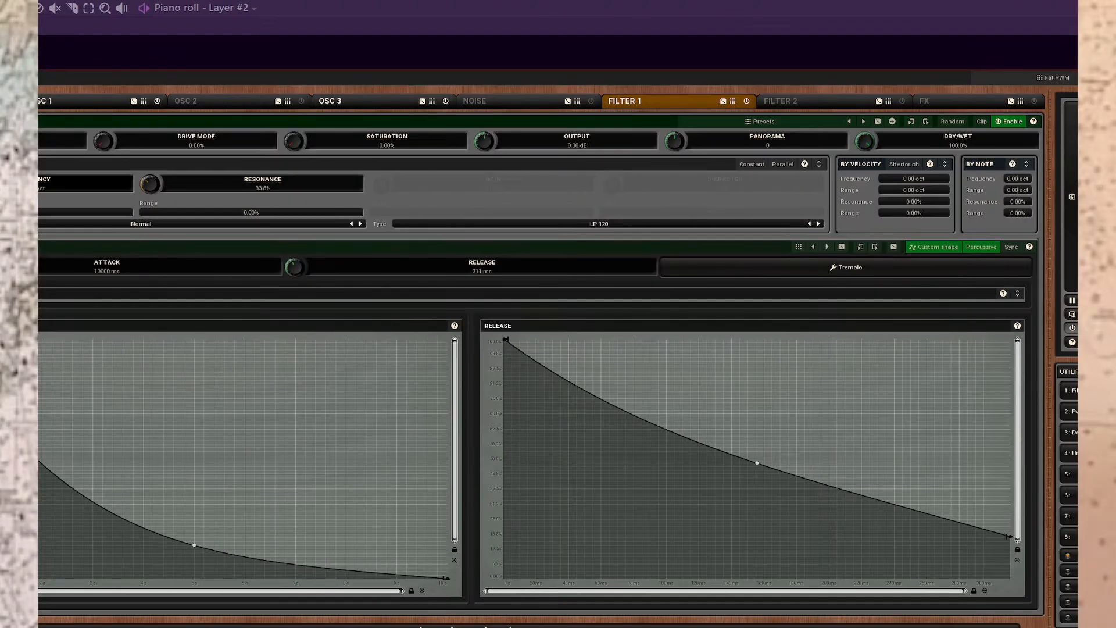
click(159, 225)
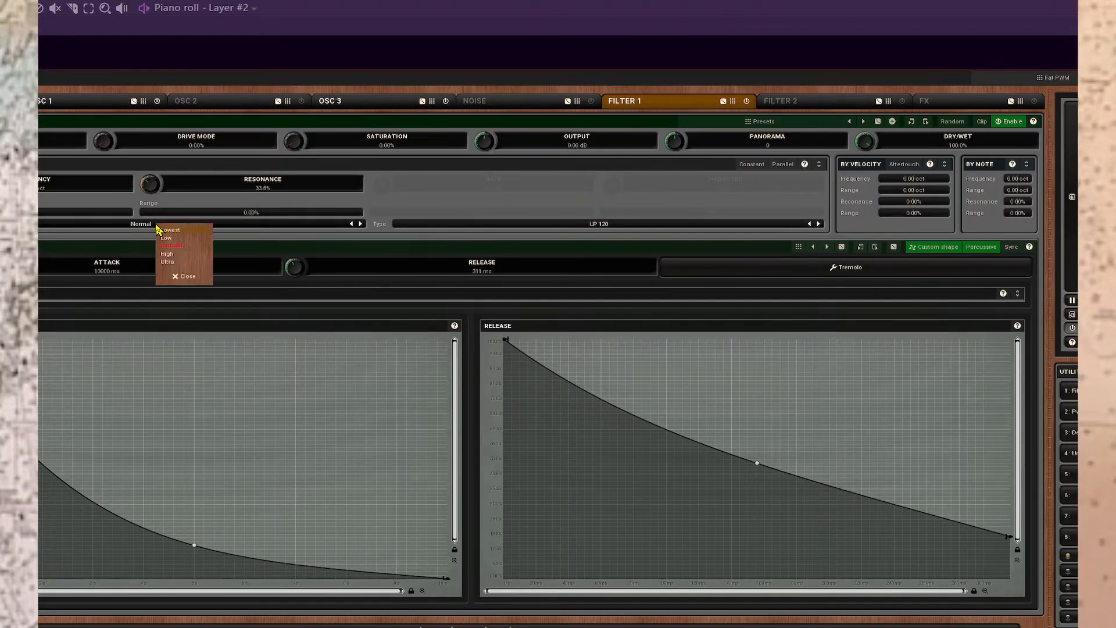
click(175, 265)
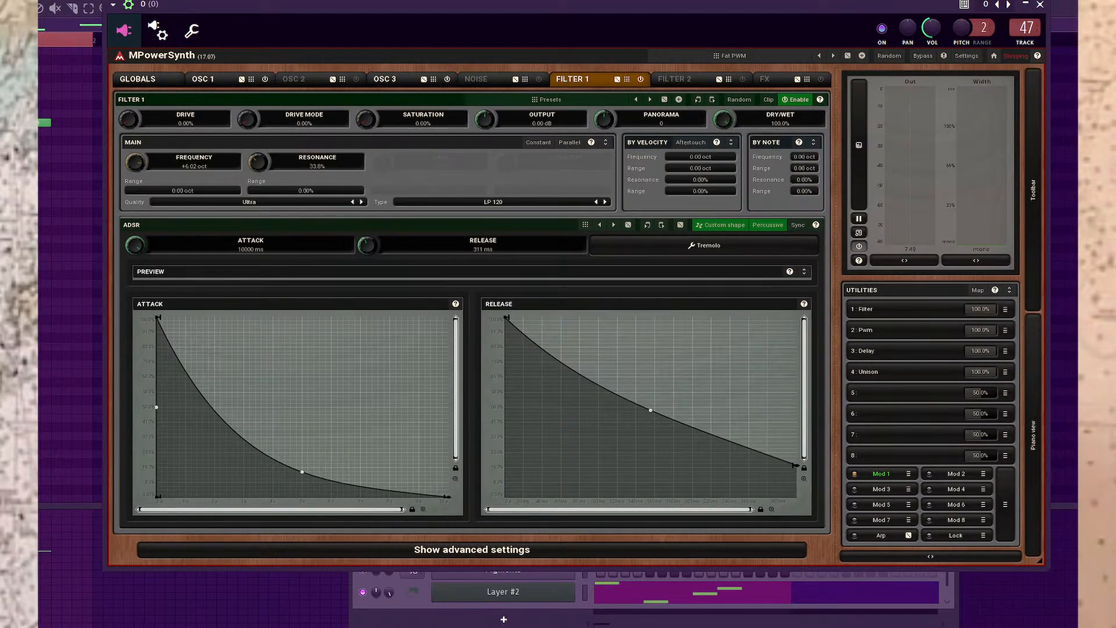
Look through the synth's advanced settings, including the Harmony section, and the settings of Modulator 1.
click(472, 549)
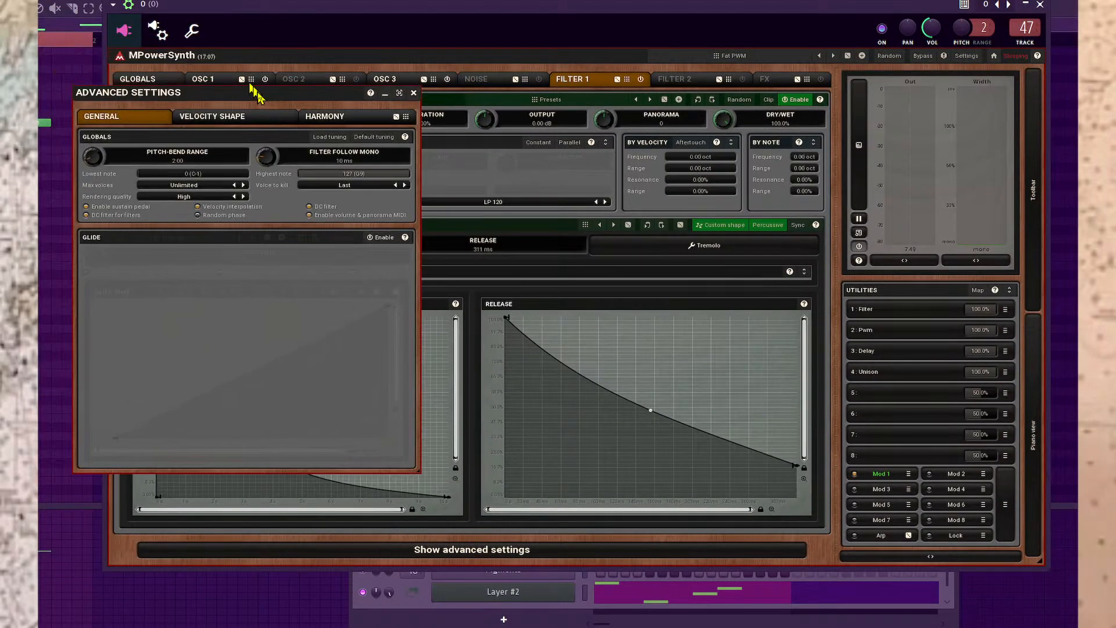
click(204, 131)
click(342, 129)
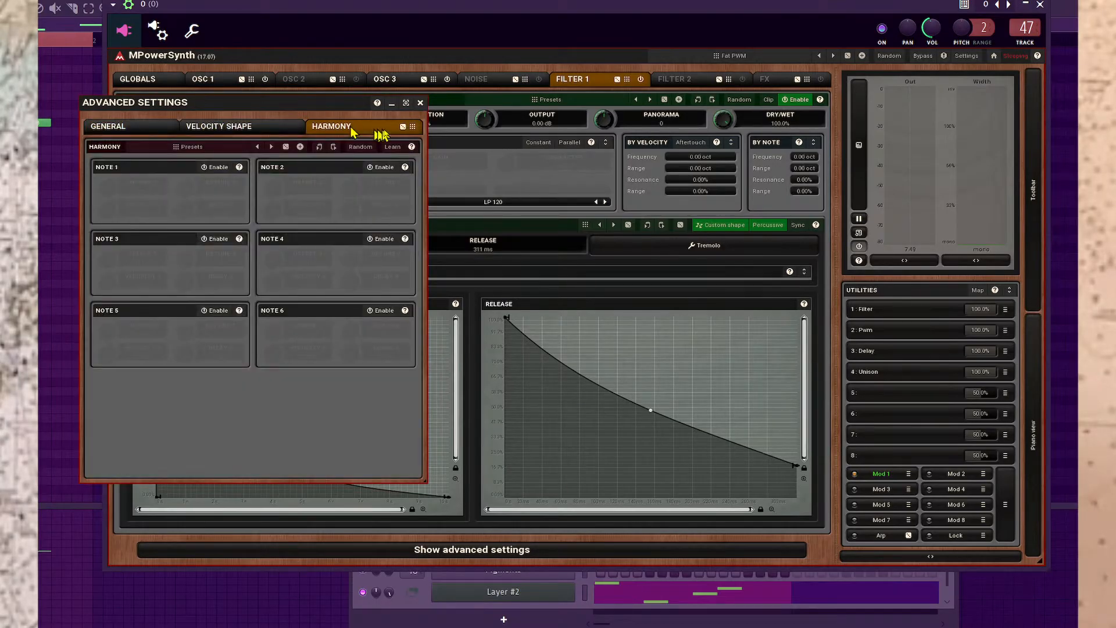
click(420, 103)
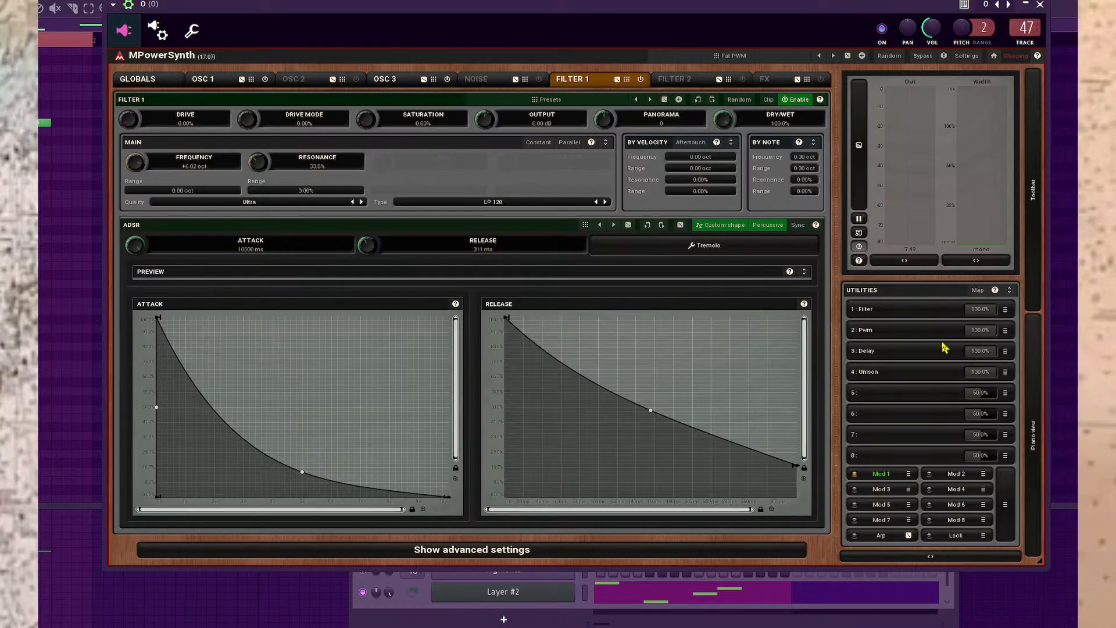
click(908, 475)
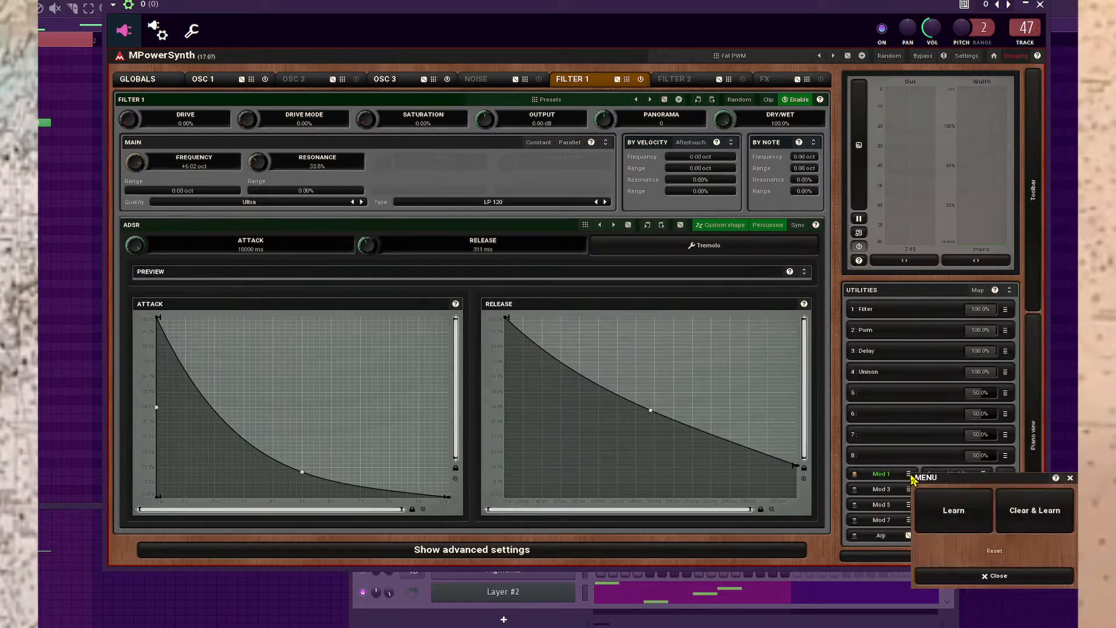
click(910, 476)
click(887, 475)
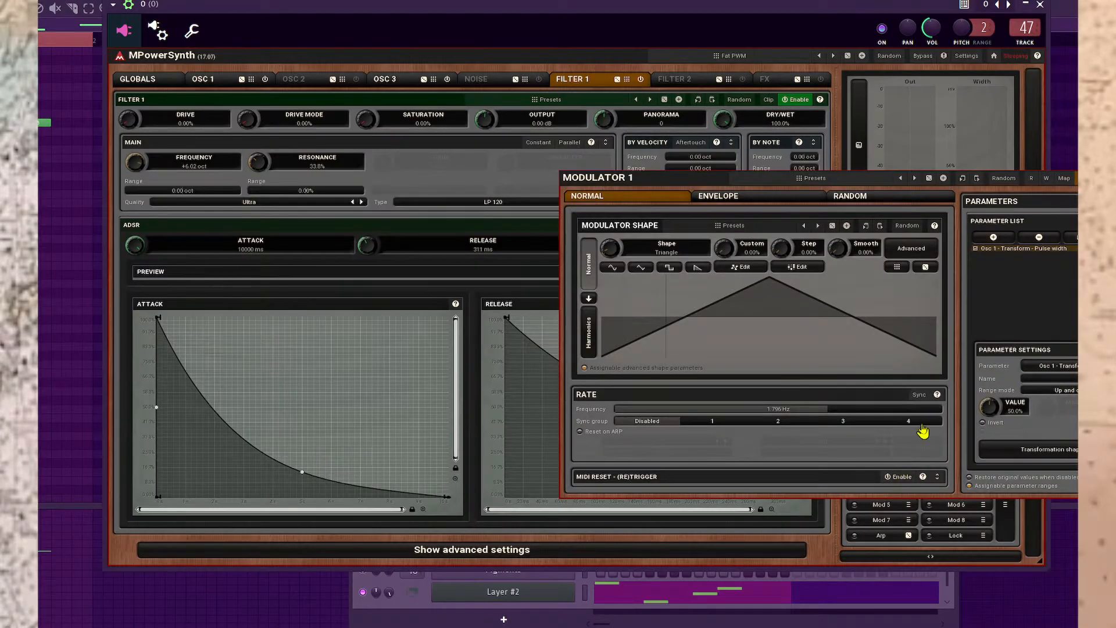
key(Escape)
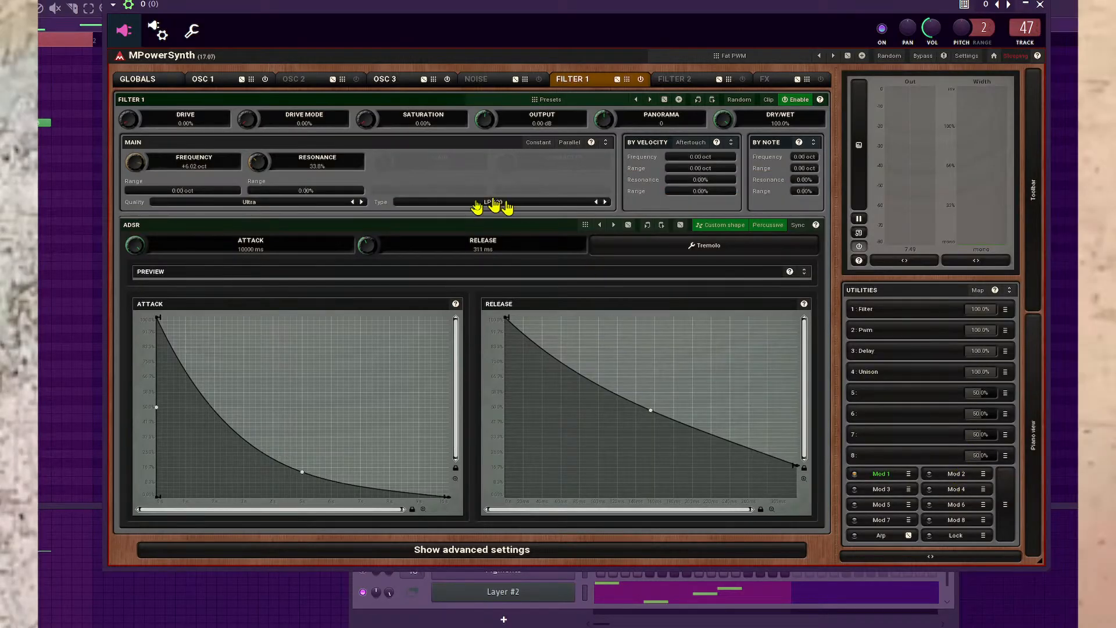
During playback, load the Fade 6000ms preset into Filter 1's ADSR, set the attack to 5074 ms and adjust the release curve.
key(space)
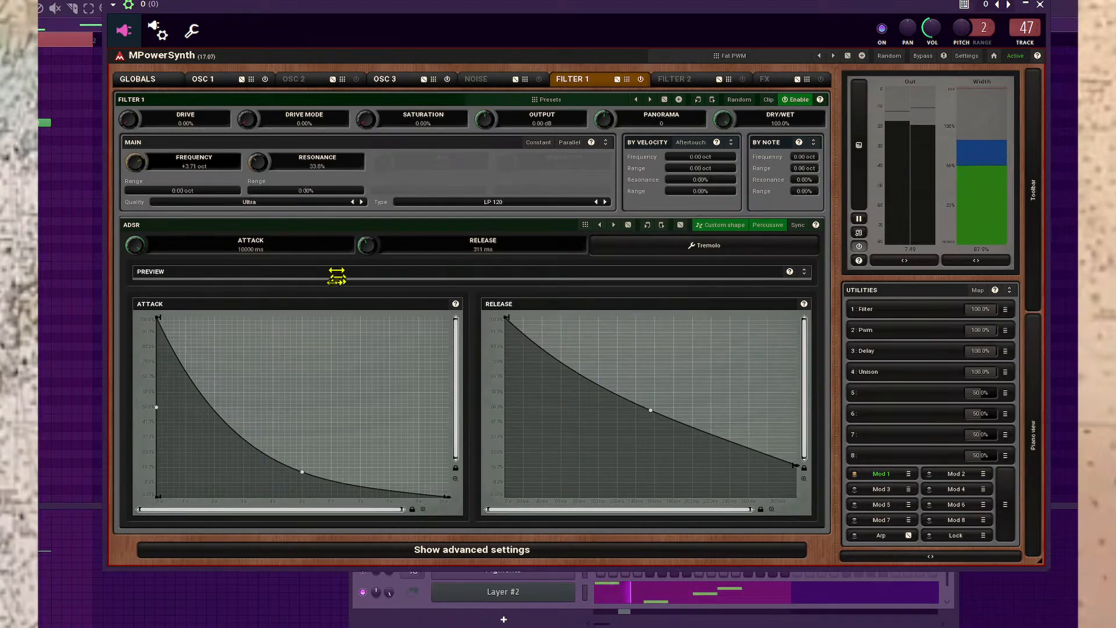
click(603, 227)
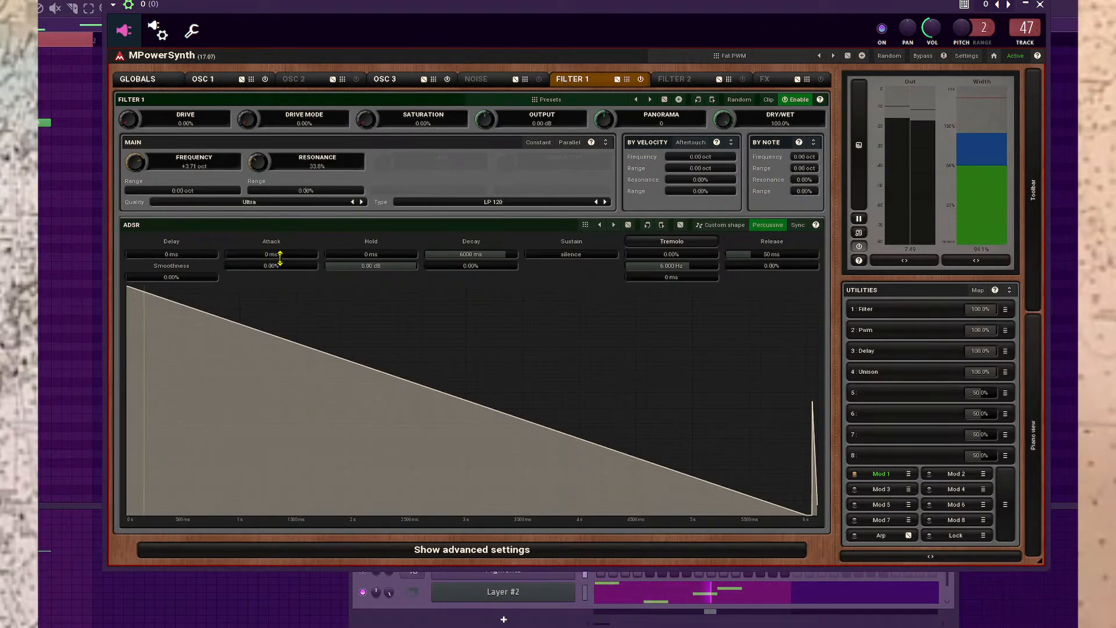
drag(280, 258, 323, 252)
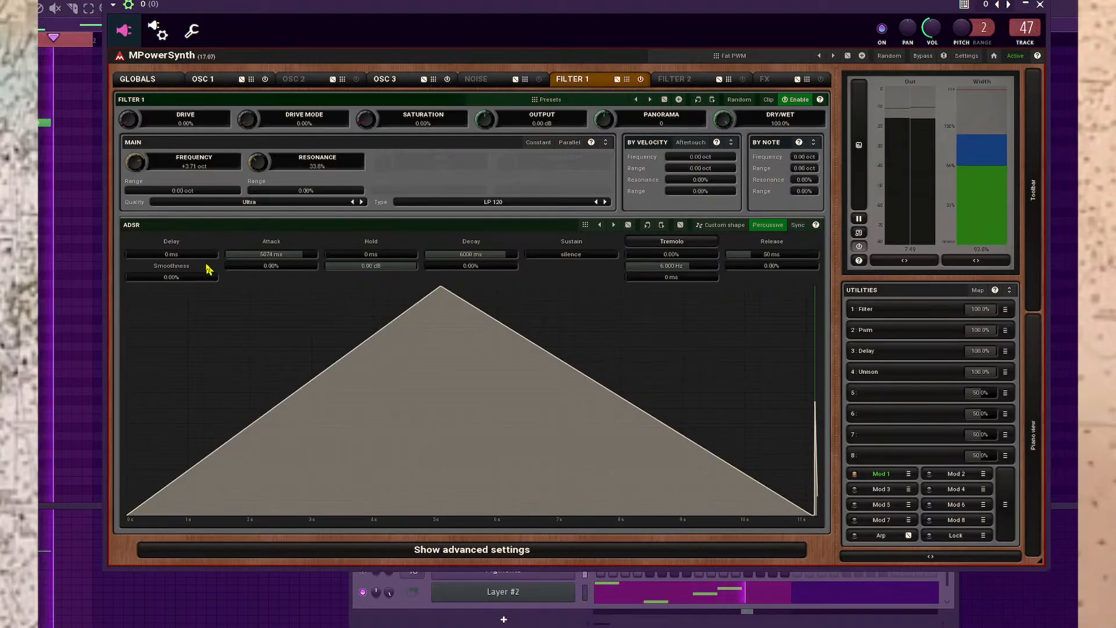
mouse_move(808, 262)
mouse_down()
mouse_move(808, 226)
mouse_move(808, 265)
mouse_up()
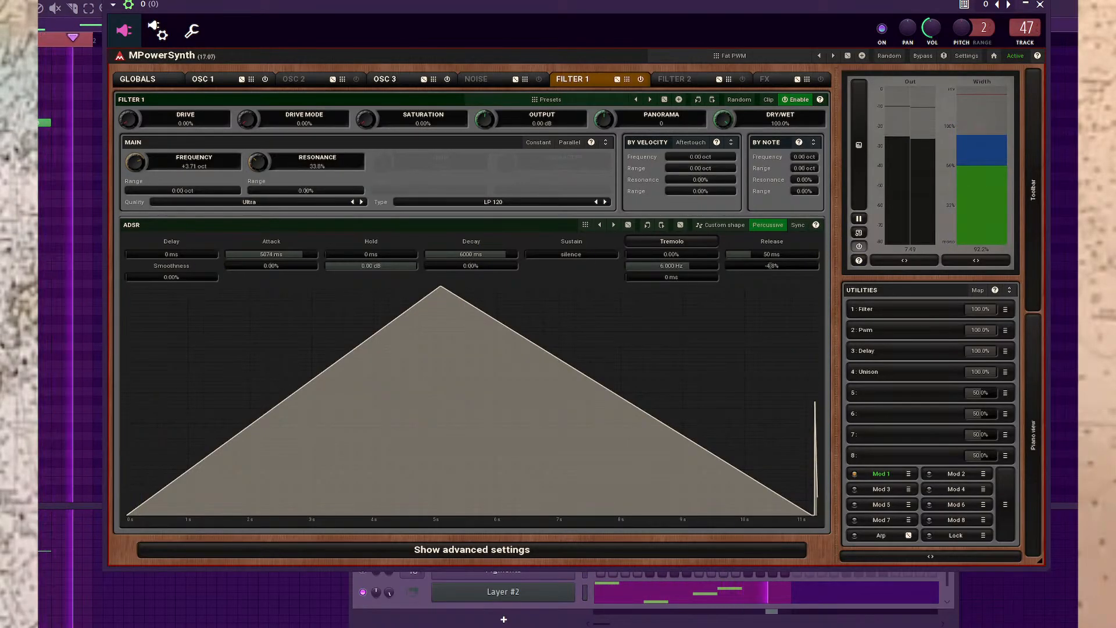
click(586, 226)
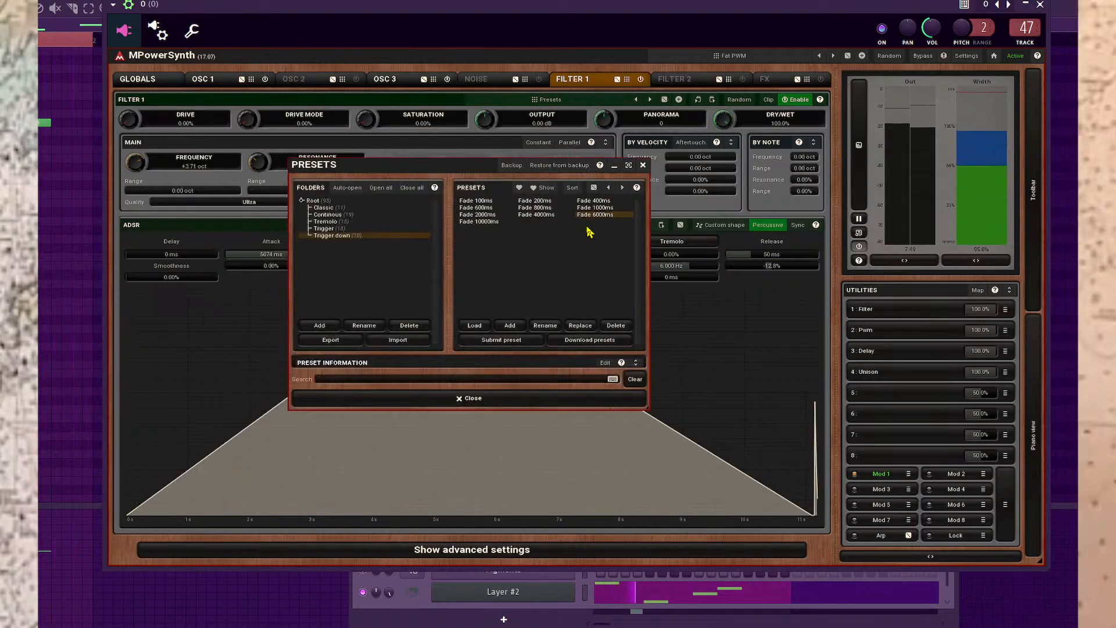
click(643, 165)
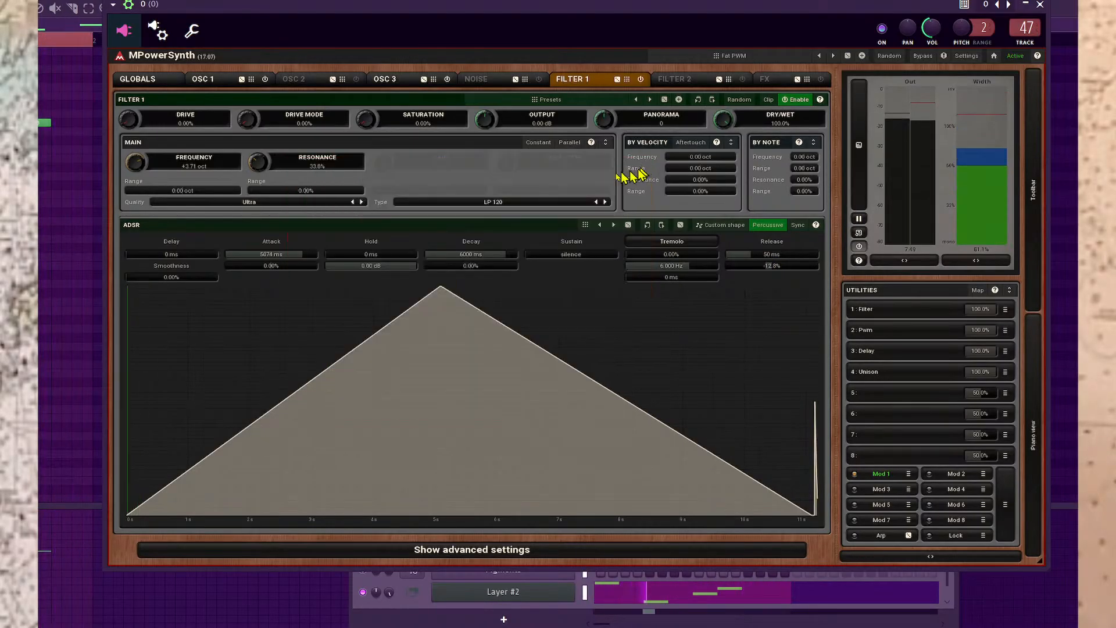
Assign Filter 1's frequency to Modulator 8 and switch that modulator to an envelope with a custom shape.
right_click(134, 161)
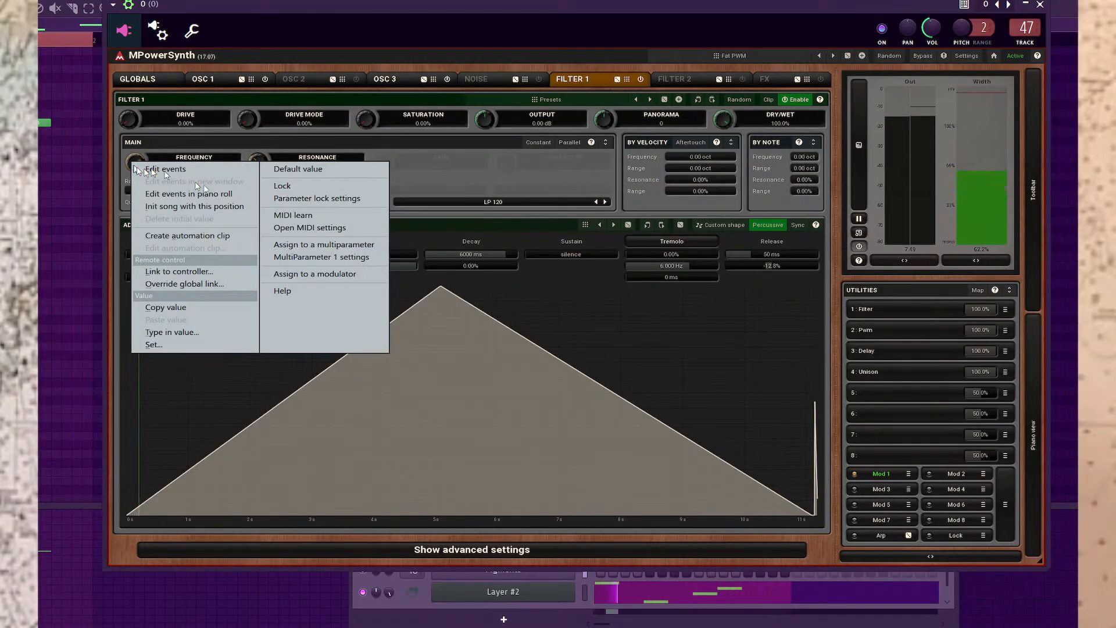
click(317, 273)
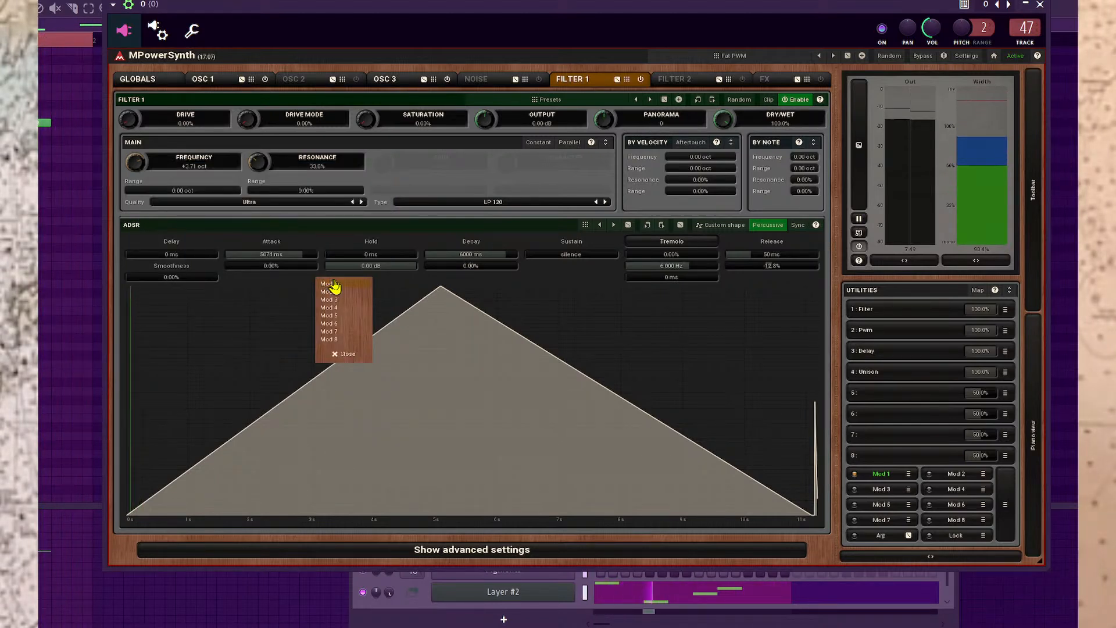
click(328, 339)
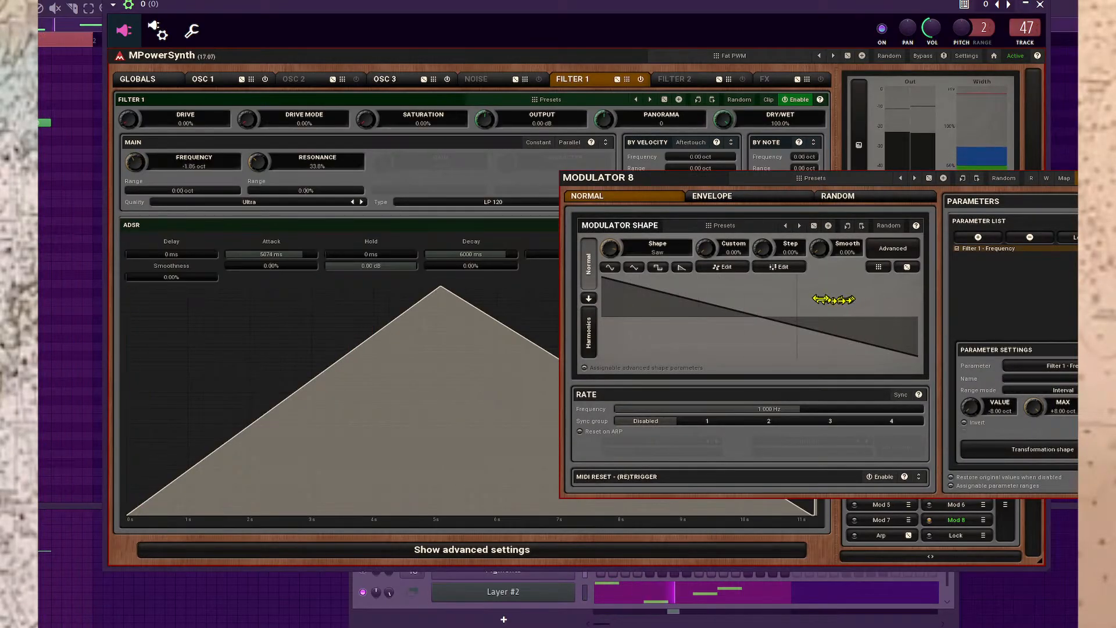
click(735, 197)
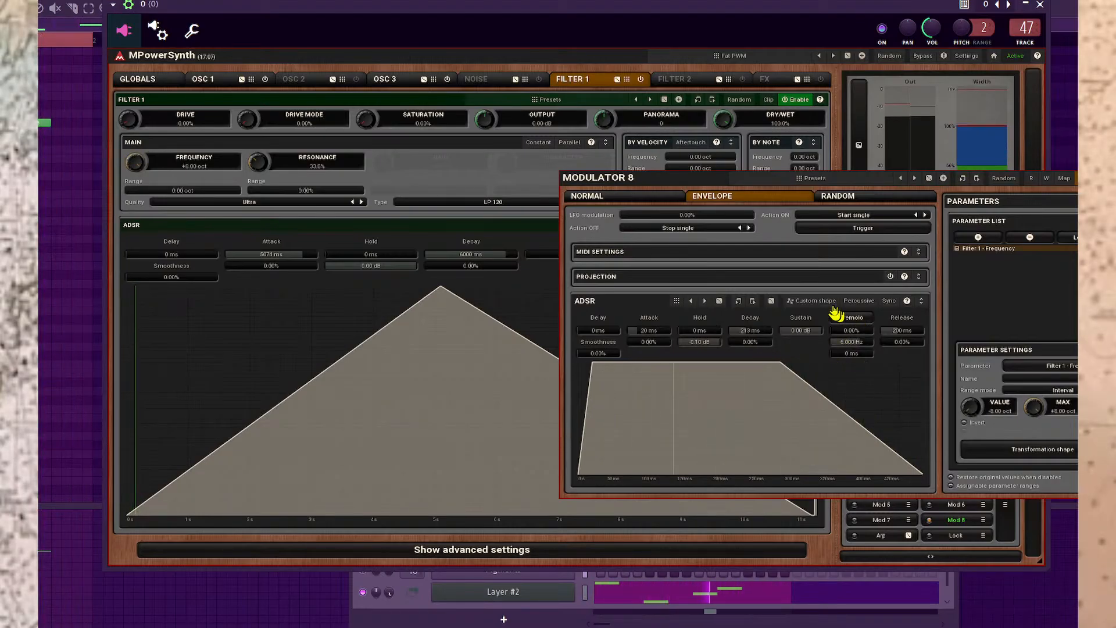
click(815, 300)
Shape Modulator 8's attack curve to fall from 100% to zero and bend its release curve into a steeper early drop.
drag(668, 391, 547, 381)
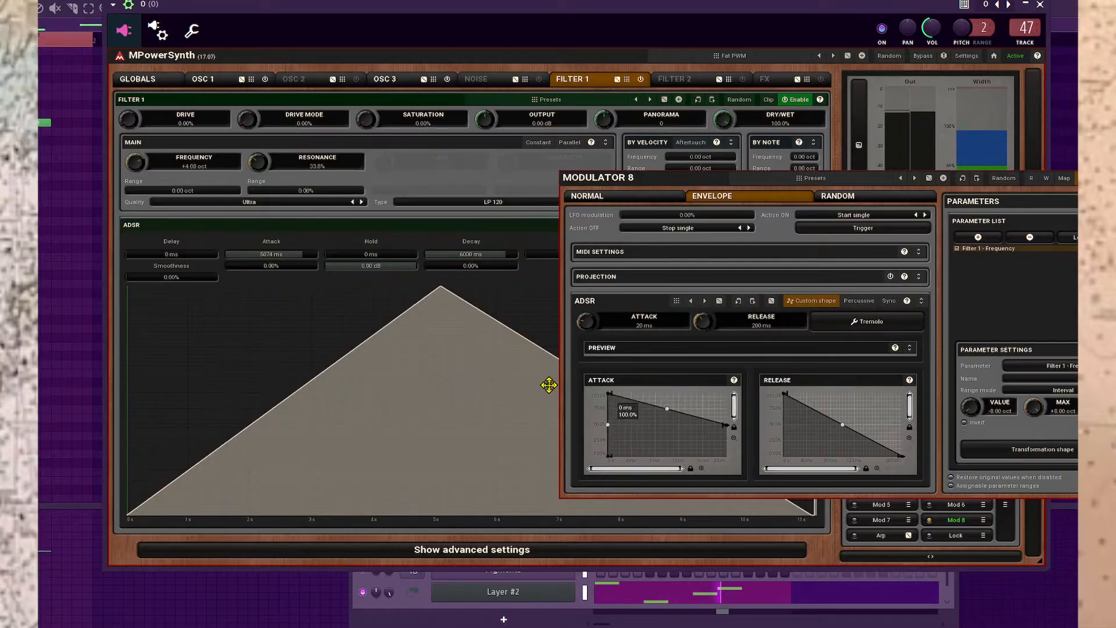
drag(667, 416, 675, 457)
drag(724, 426, 685, 460)
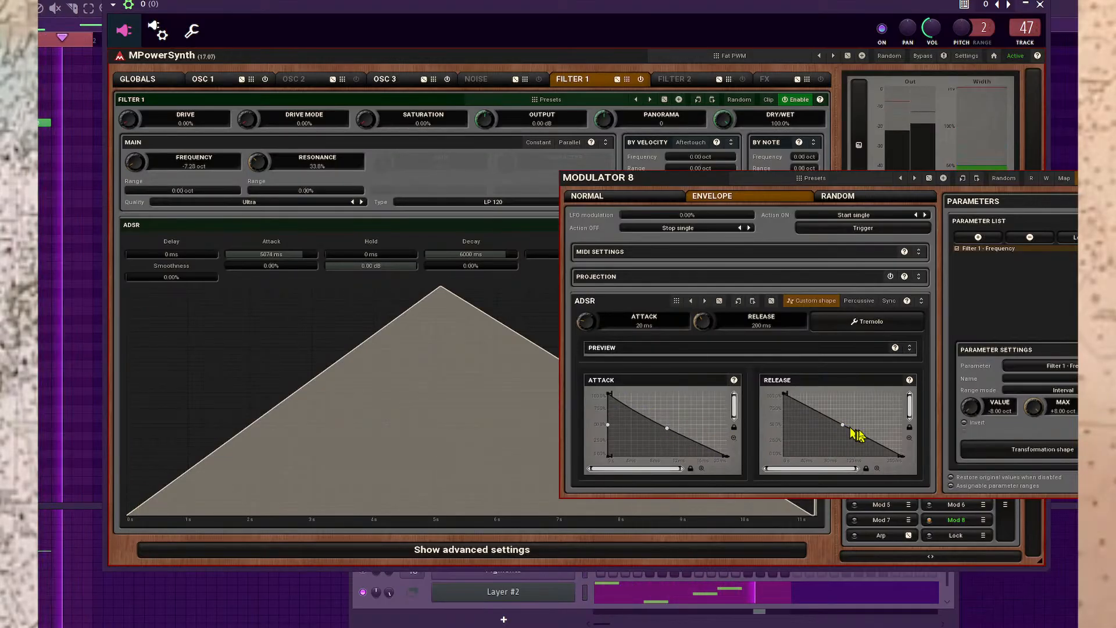
drag(899, 456, 901, 414)
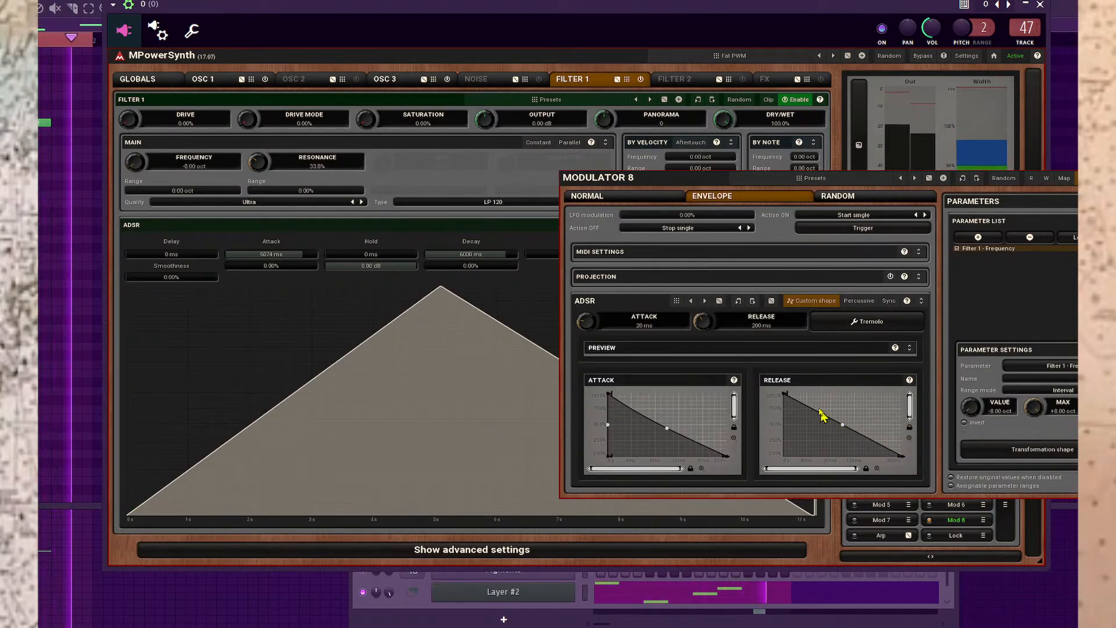
drag(786, 393, 830, 375)
drag(842, 425, 844, 440)
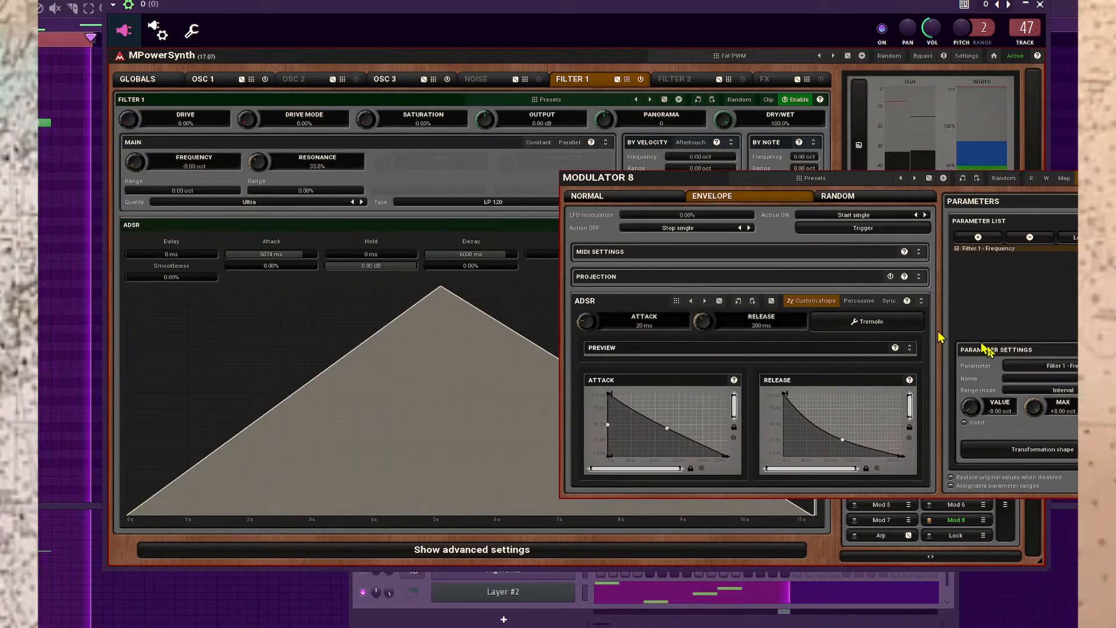
drag(1033, 407, 1032, 405)
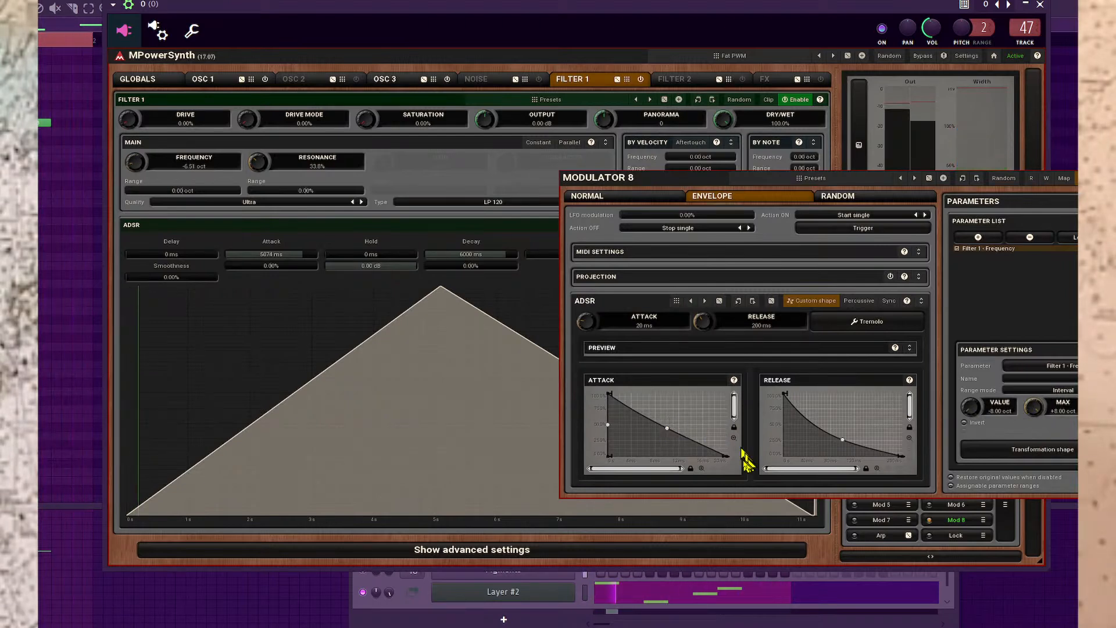
Add a point to Modulator 8's attack curve and reshape it to hold full level until a sudden drop at the end.
drag(721, 454, 720, 412)
double_click(651, 400)
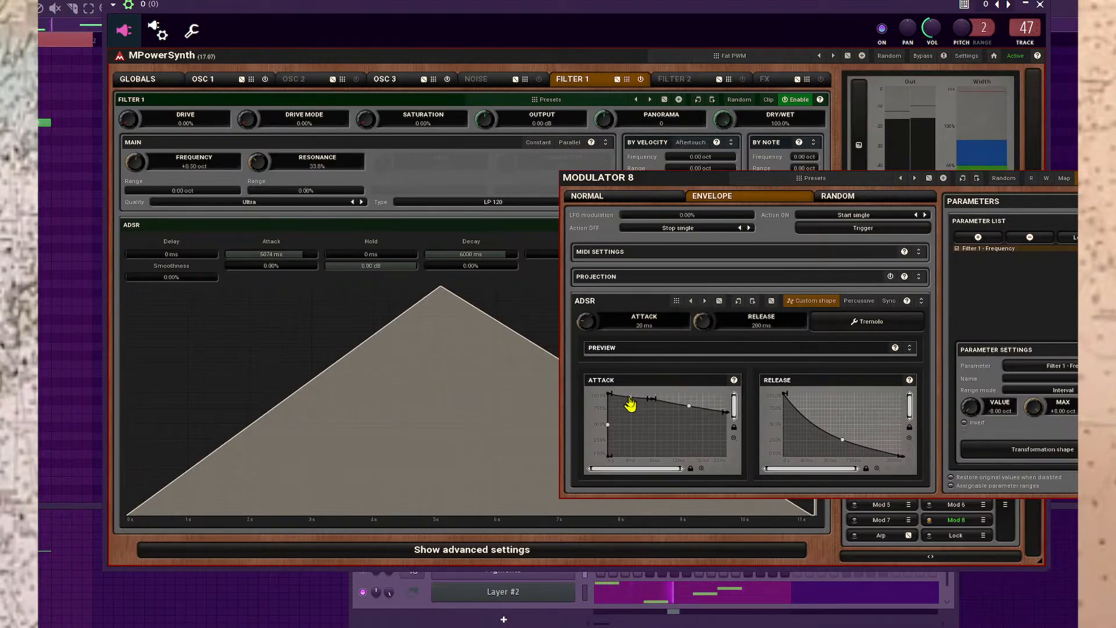
drag(652, 399, 711, 462)
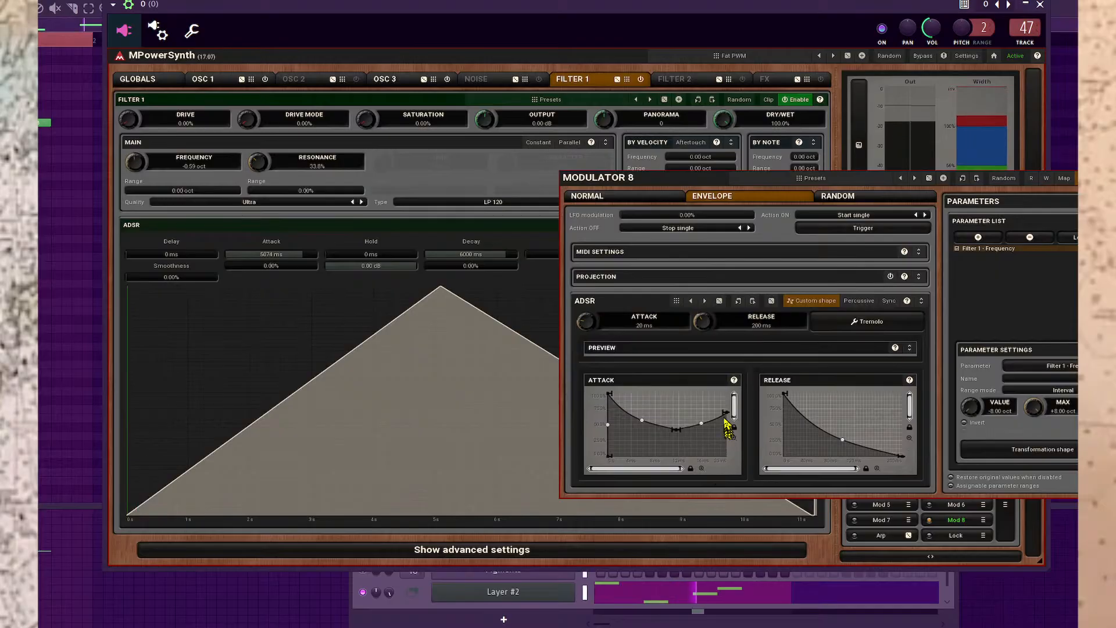
mouse_move(725, 419)
mouse_down()
mouse_move(726, 410)
mouse_move(728, 444)
mouse_move(729, 431)
mouse_up()
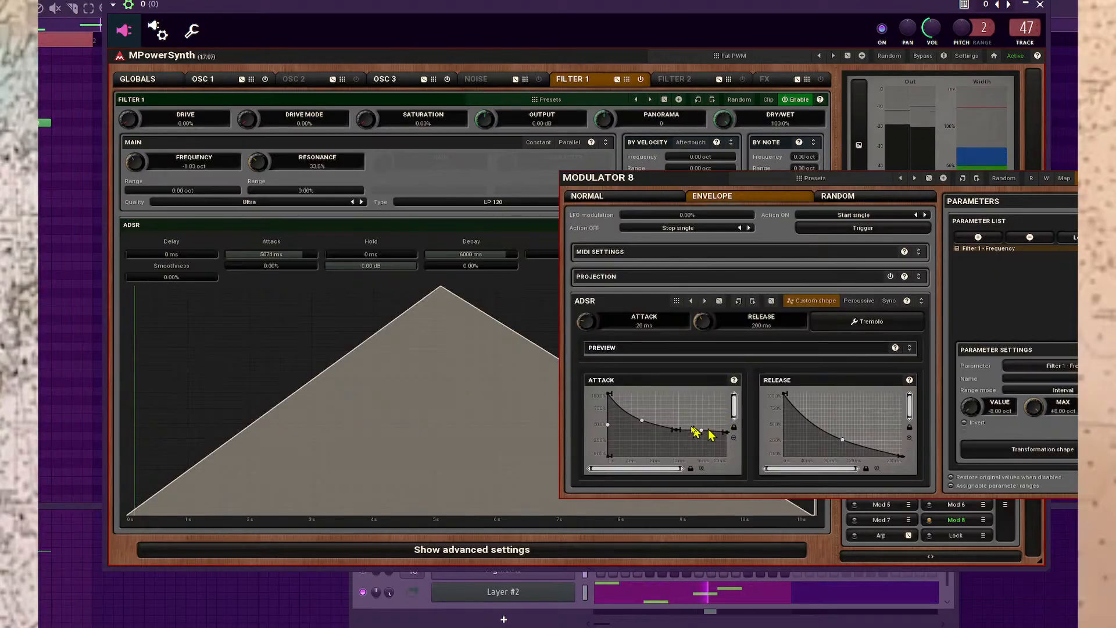
drag(608, 394, 606, 359)
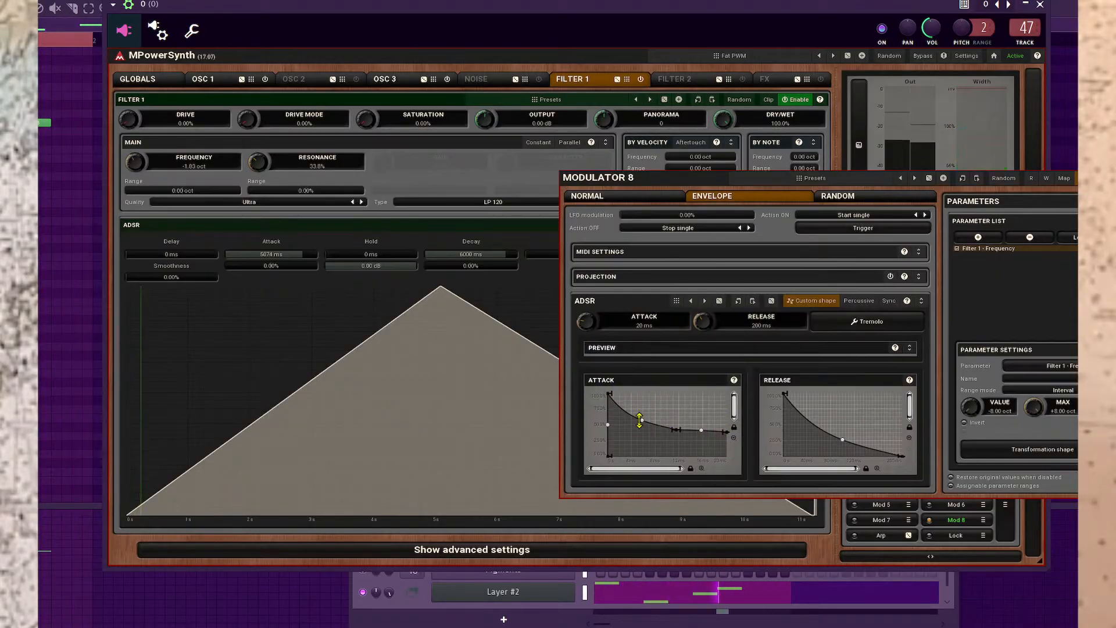
drag(639, 420, 641, 395)
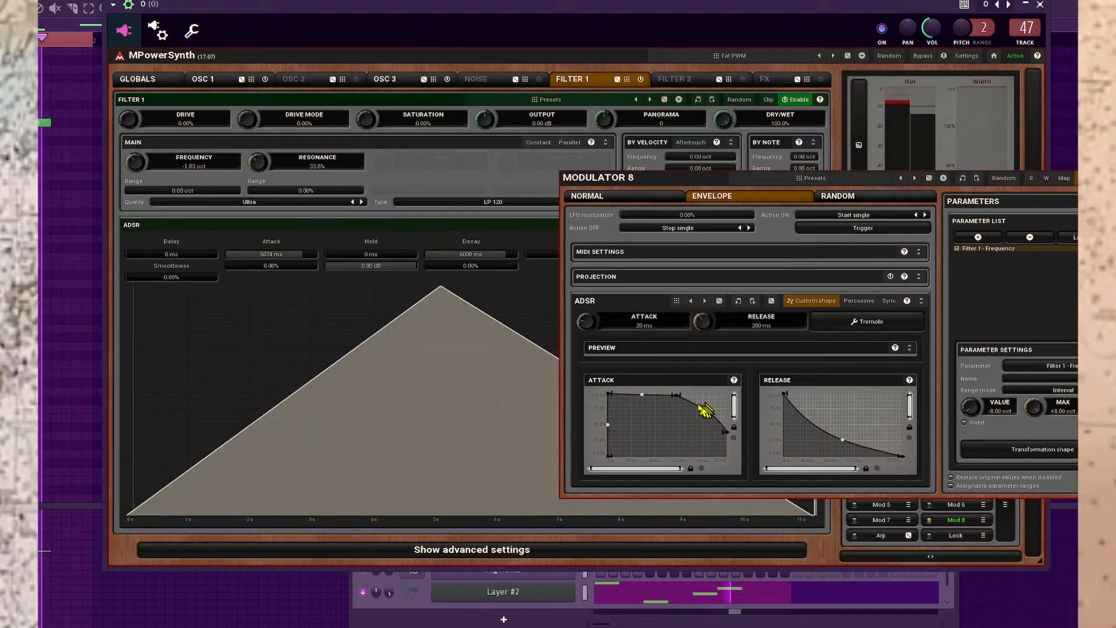
drag(676, 395, 995, 356)
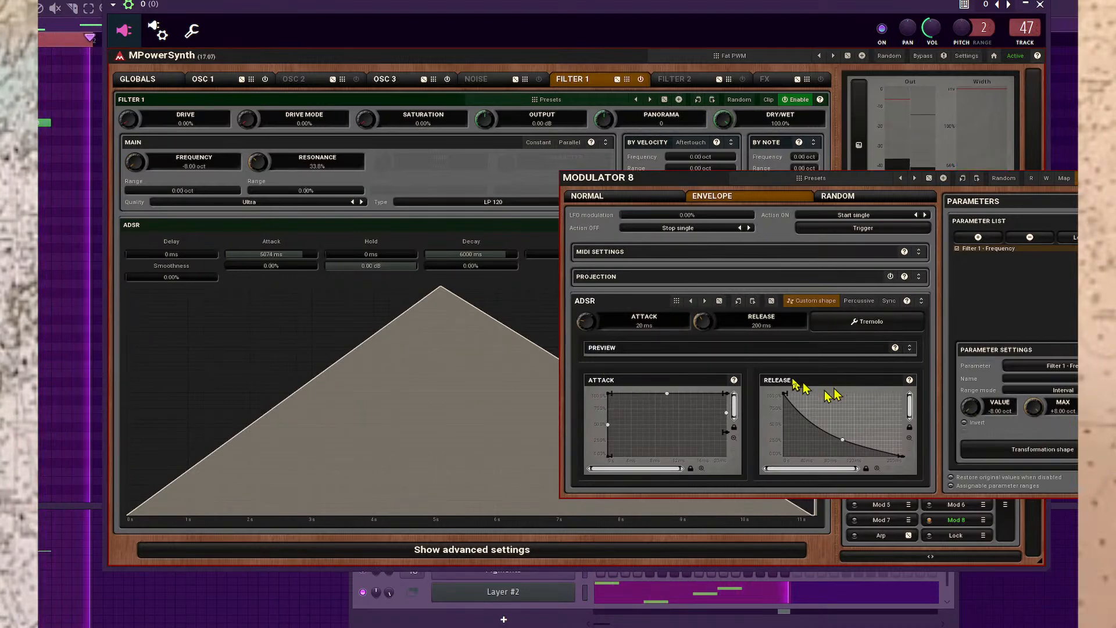
Switch Modulator 8's ADSR to the percussive preset with 6000 ms decay, set its tremolo rate to 100 Hz and close the modulator.
click(704, 300)
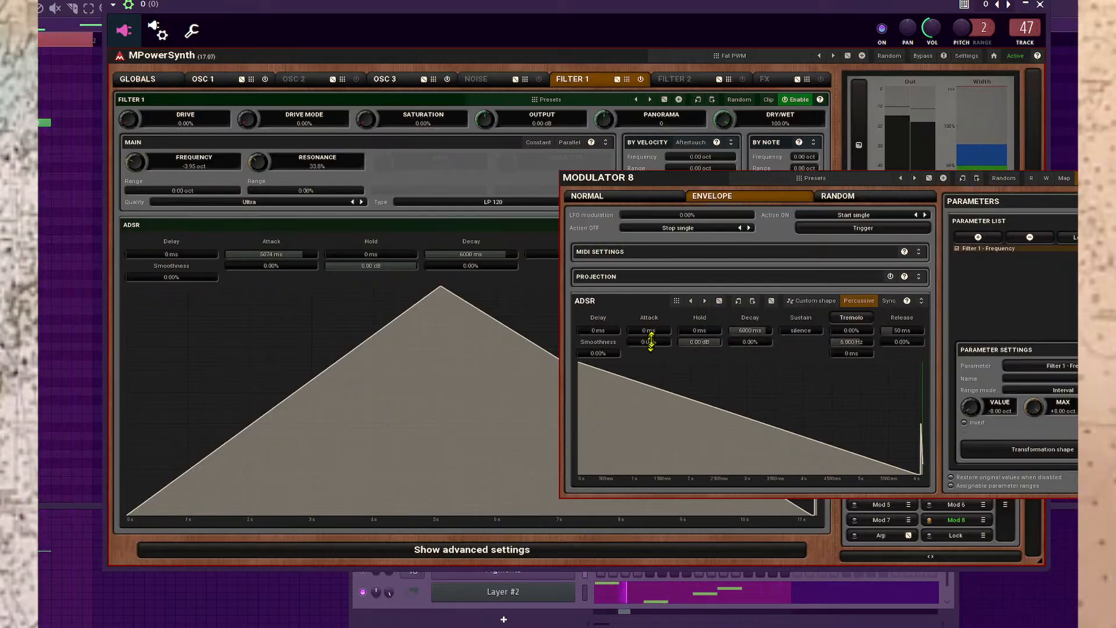
mouse_move(693, 330)
mouse_down()
mouse_move(748, 330)
mouse_move(695, 334)
mouse_up()
mouse_move(800, 333)
mouse_down()
mouse_move(799, 289)
mouse_move(800, 334)
mouse_up()
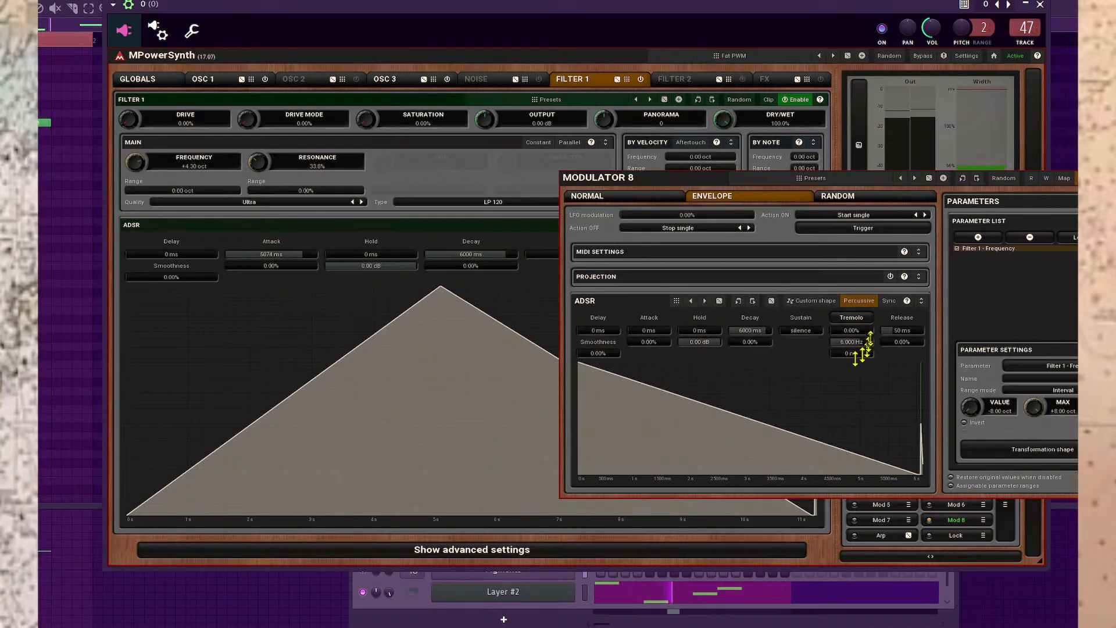
drag(865, 343, 864, 384)
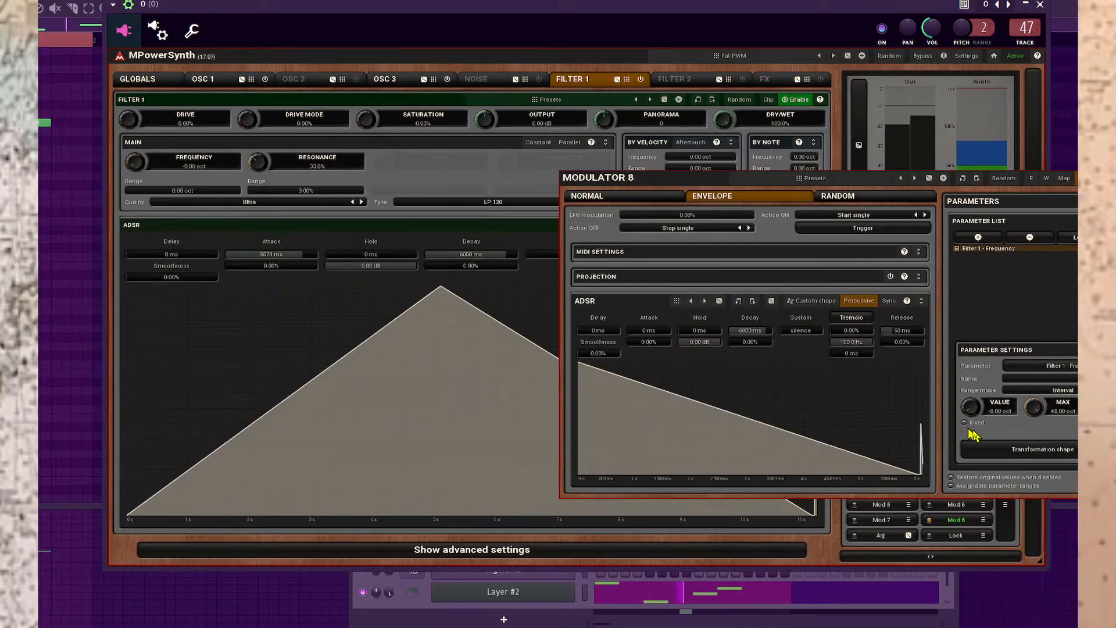
drag(1032, 407, 1033, 474)
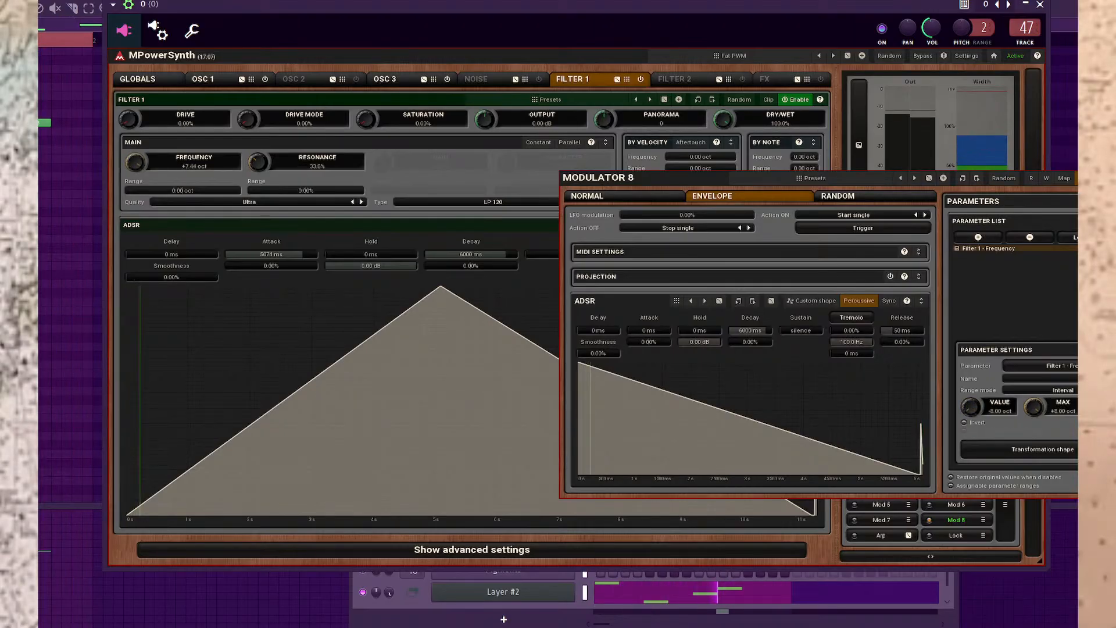
click(428, 224)
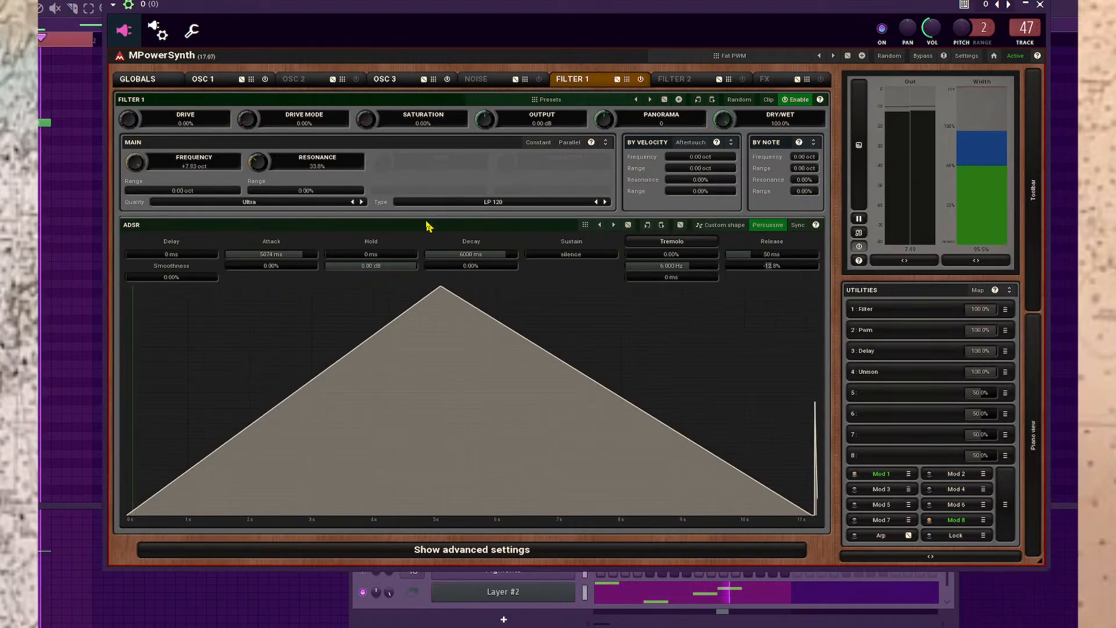
Raise Filter 1's resonance to 59% and set its ADSR attack to 0 ms and decay to 10000 ms.
drag(260, 157, 260, 184)
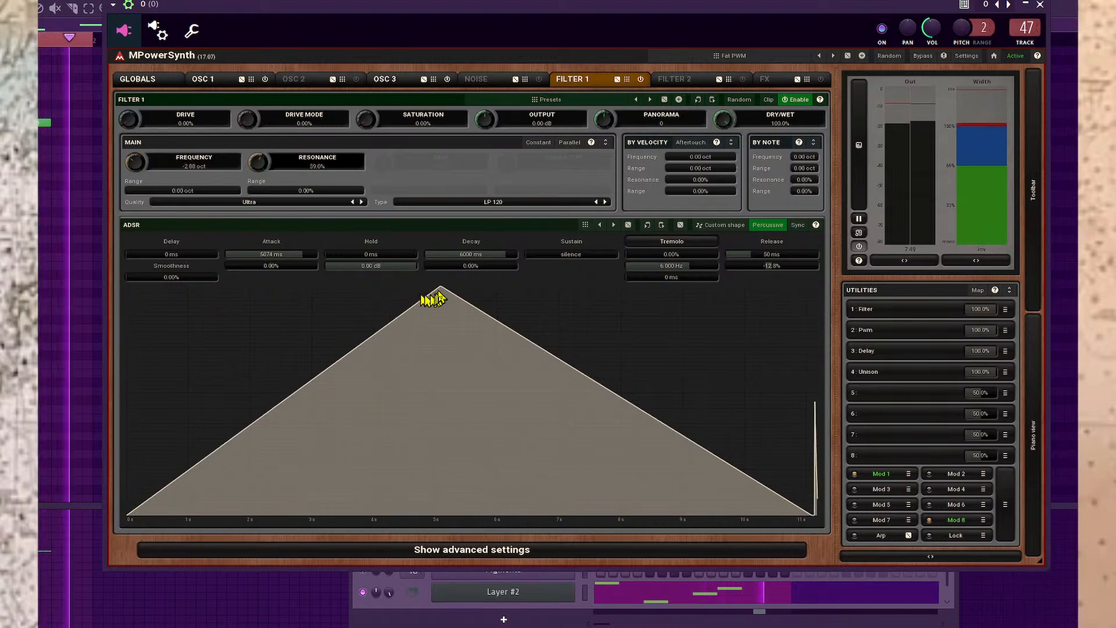
drag(231, 251, 231, 303)
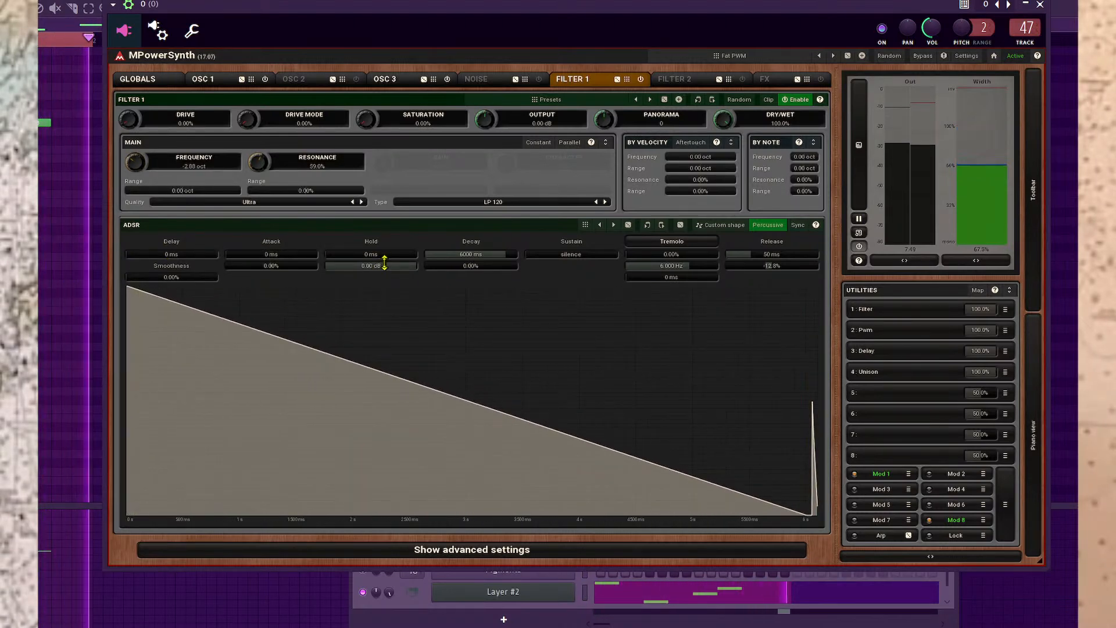
drag(468, 254, 469, 308)
drag(468, 254, 469, 195)
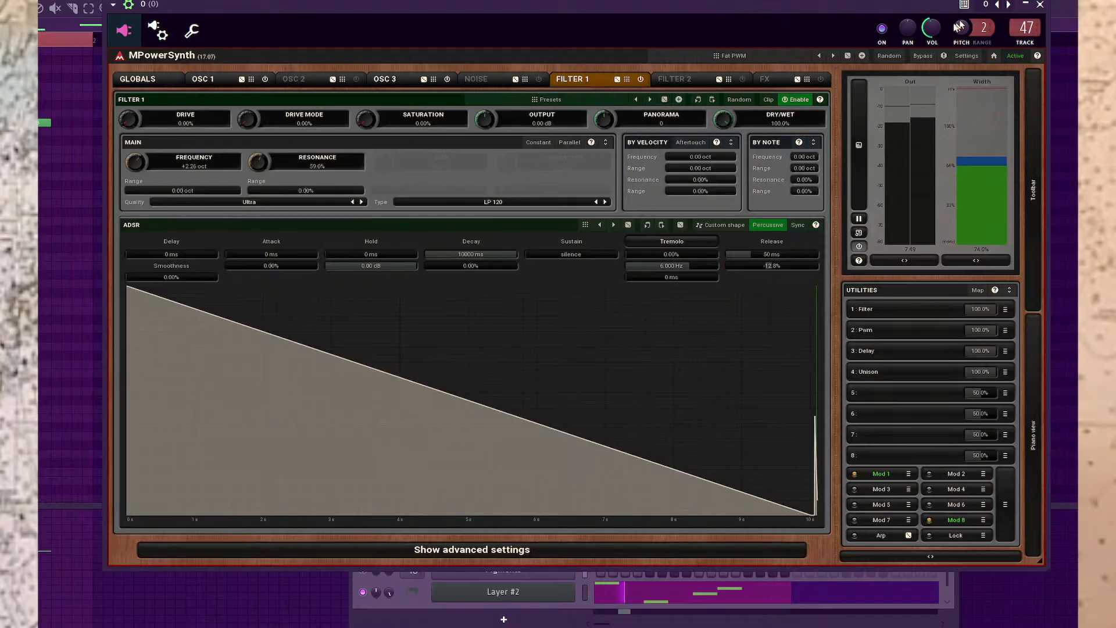
Close the synth, open MMorph on the Pigments mixer track and, during playback, move the morph slider from B back toward the middle.
click(1040, 5)
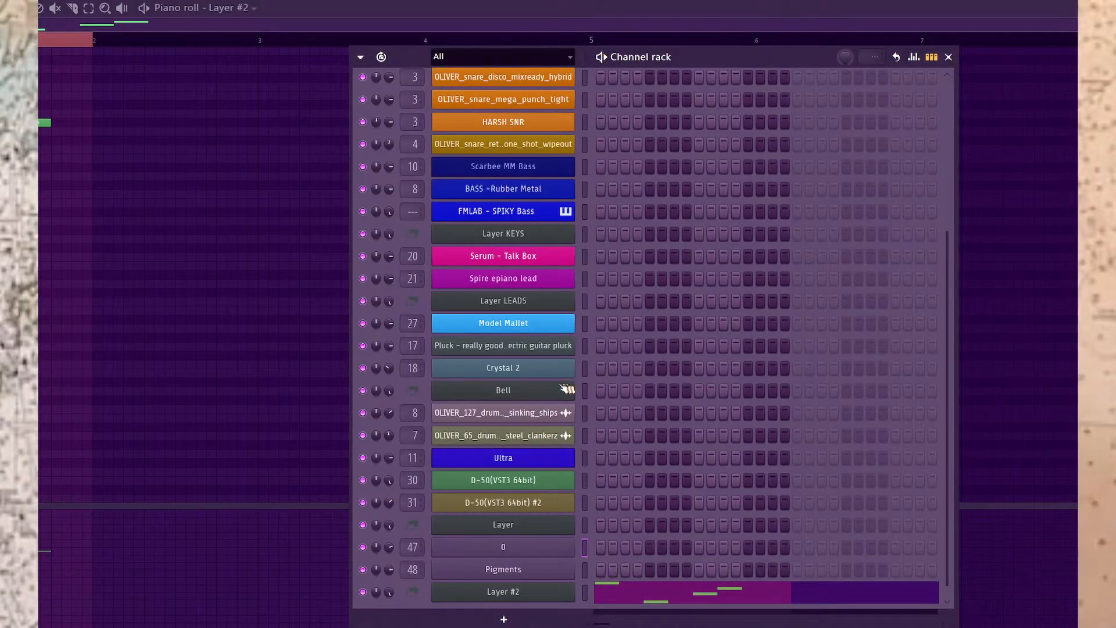
key(F9)
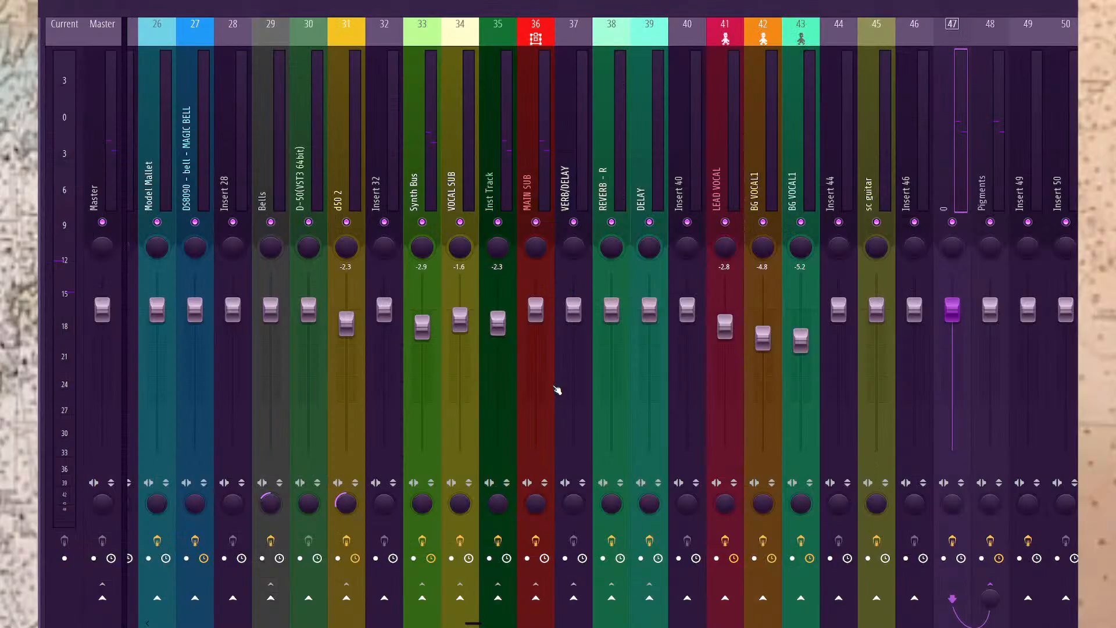
click(981, 184)
click(1104, 76)
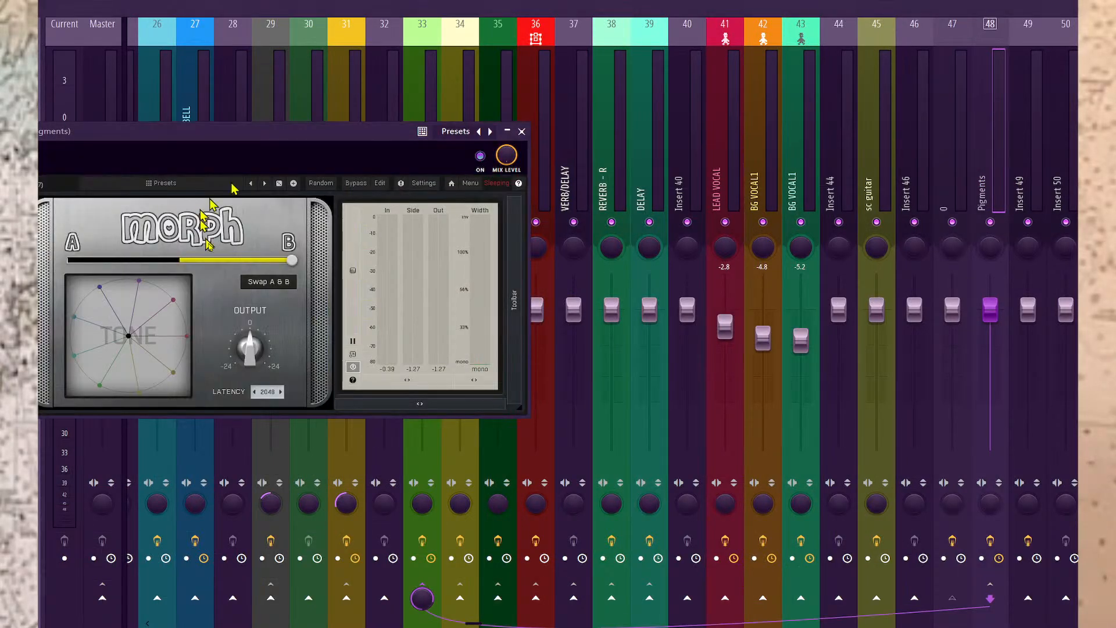
key(space)
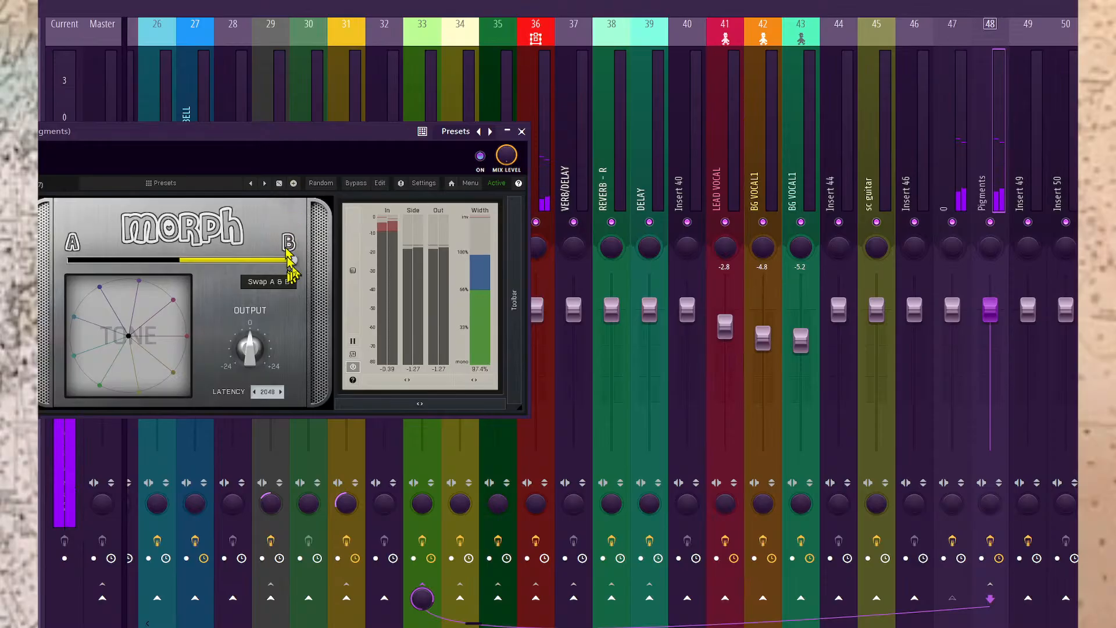
drag(292, 259, 209, 259)
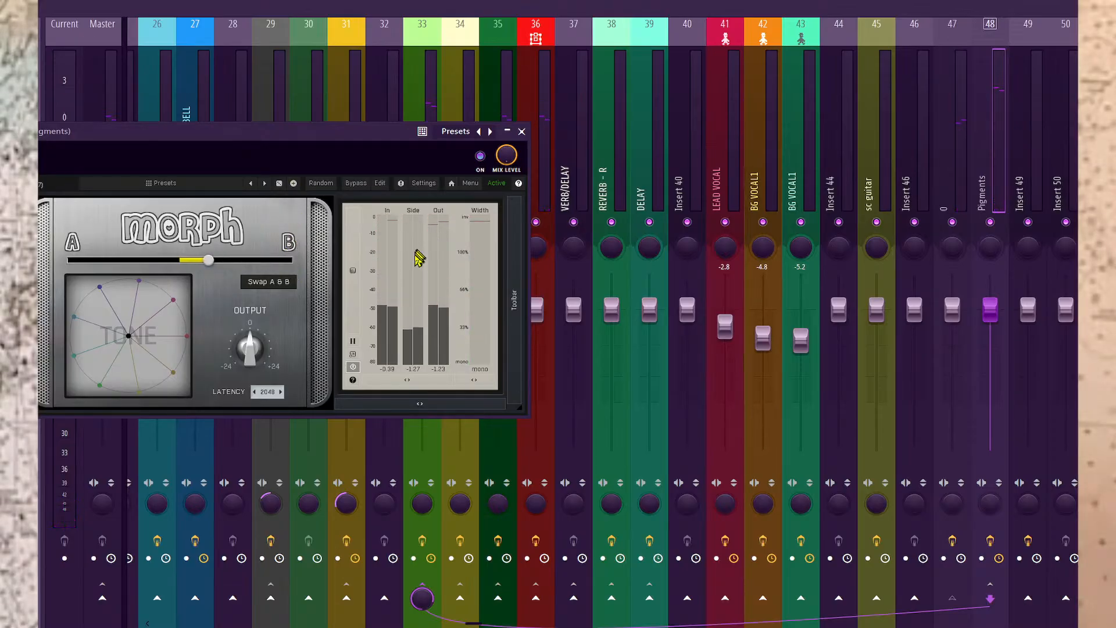
Bring up the channel rack and sweep MMorph's slider between A and B, leaving it about a third of the way from A.
key(F6)
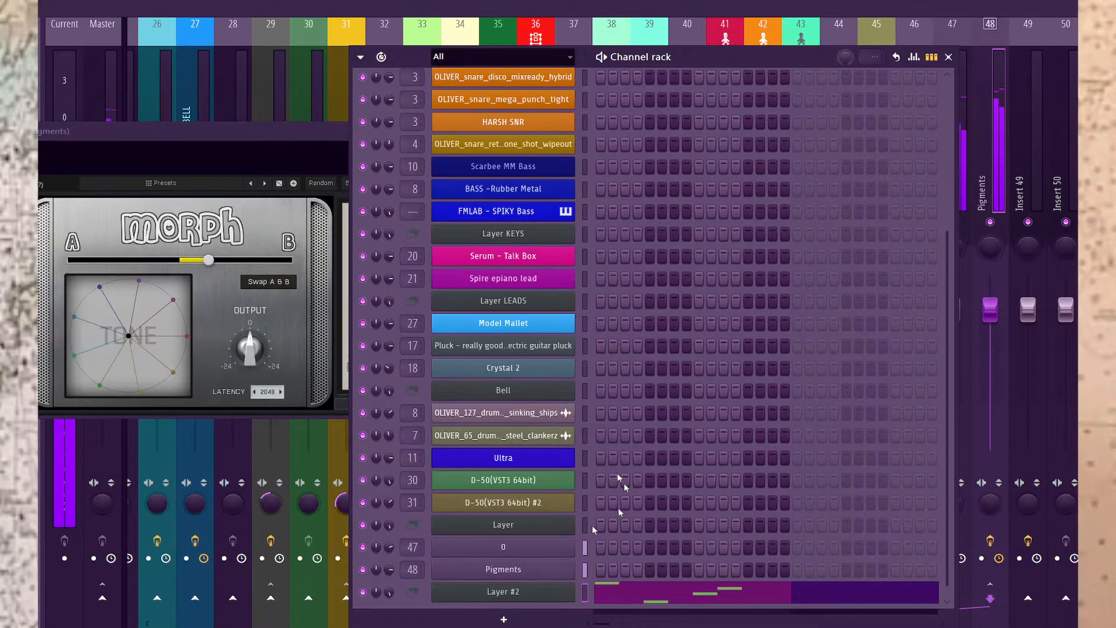
drag(208, 259, 68, 260)
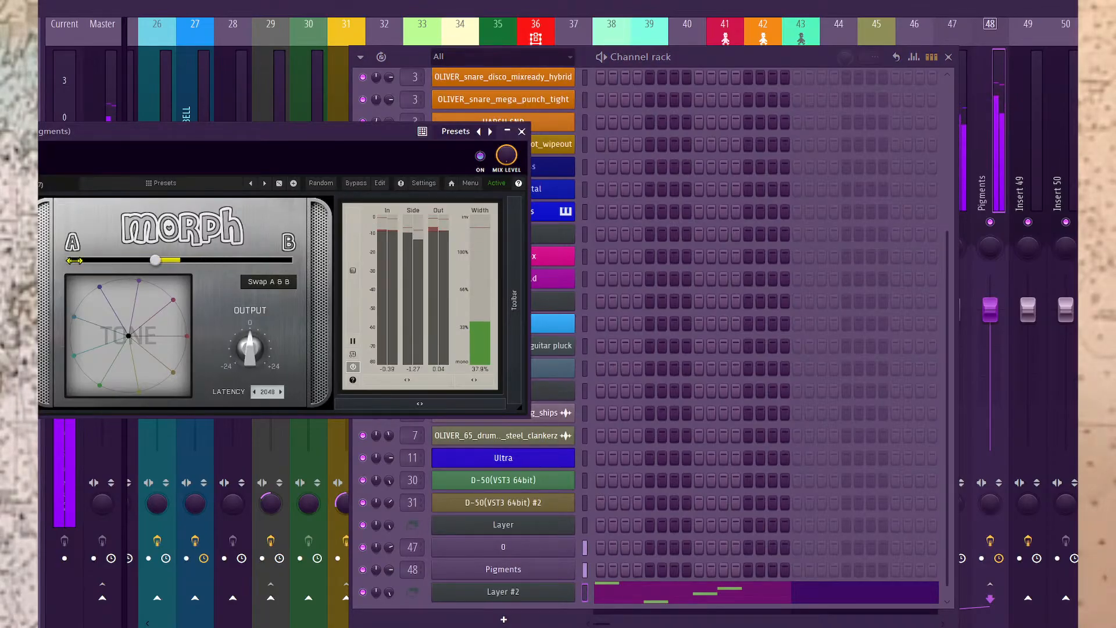
drag(155, 262, 240, 260)
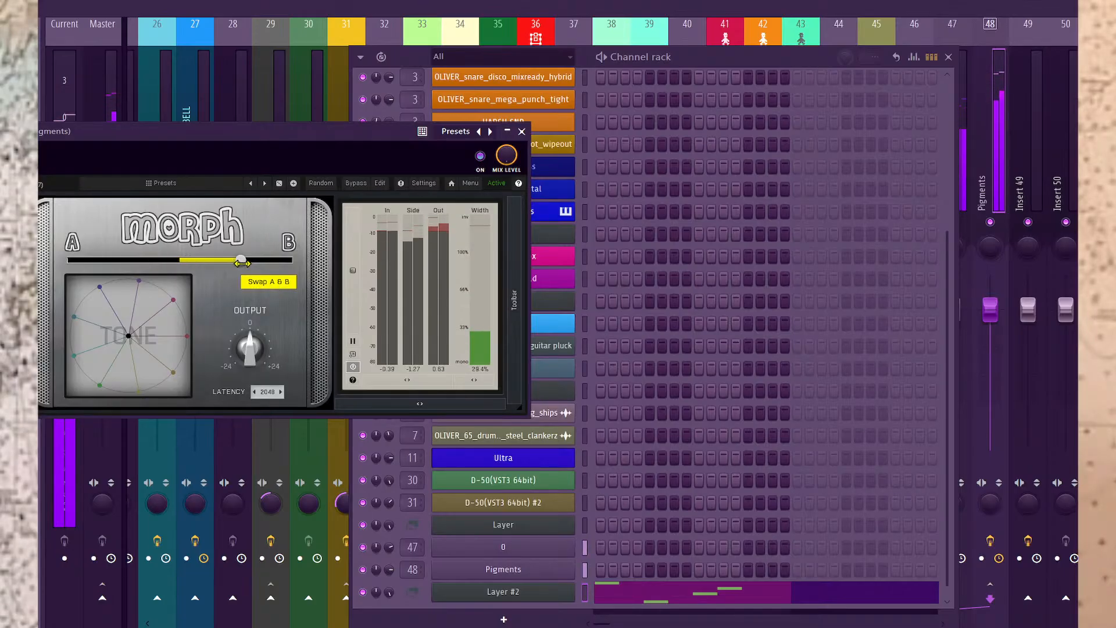
drag(240, 262, 142, 260)
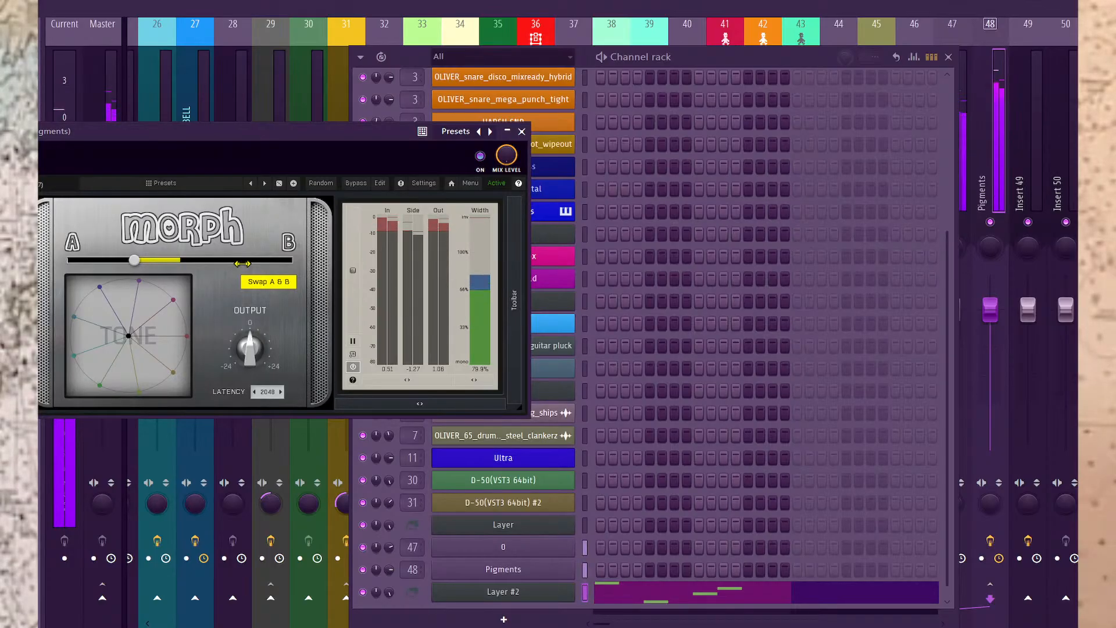
Reopen MPowerSynth and examine its Globals page, plugin settings and OSC 1 options.
click(523, 550)
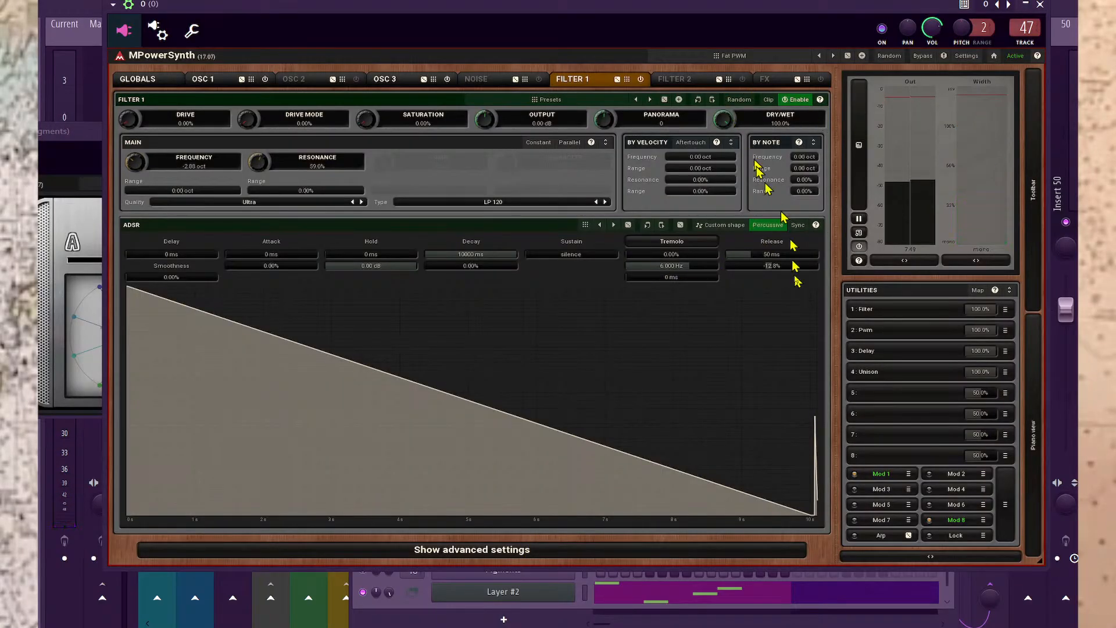
click(139, 79)
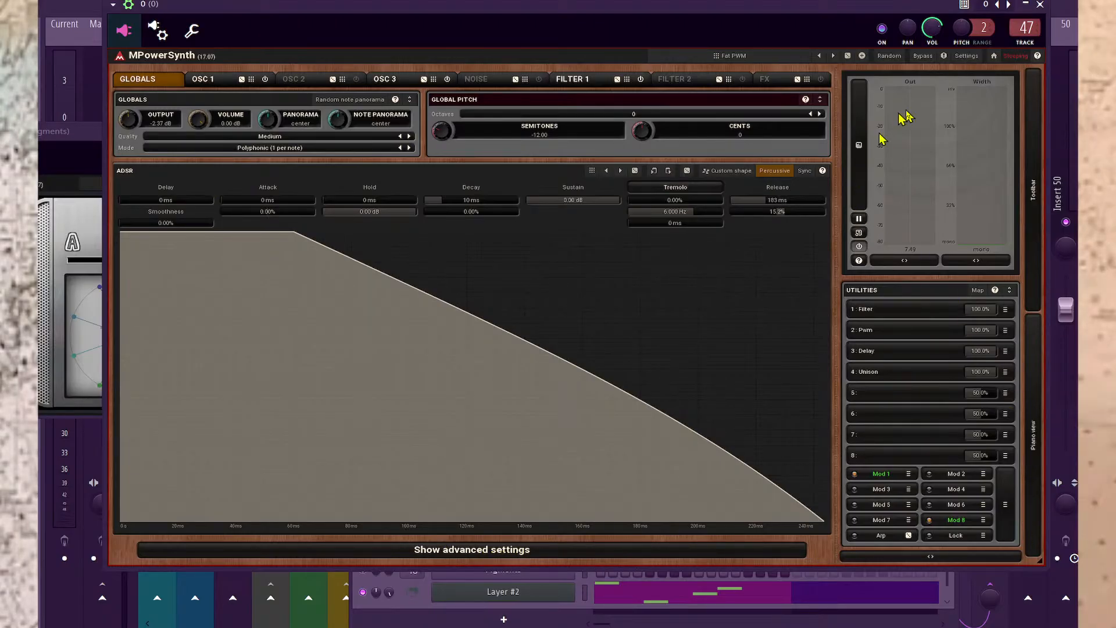
click(967, 56)
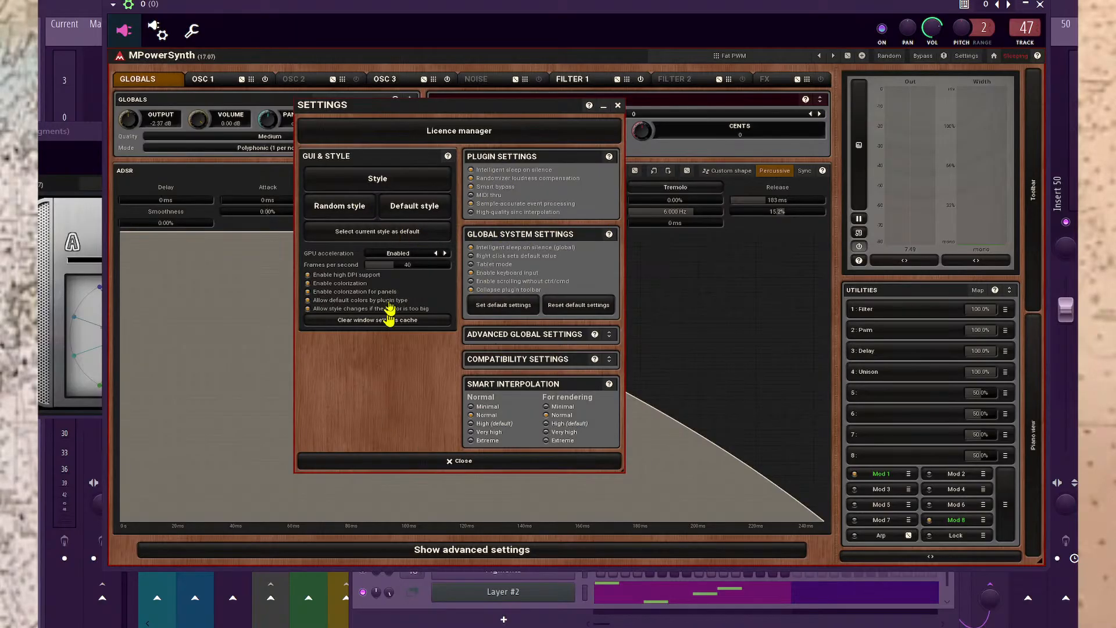
click(618, 107)
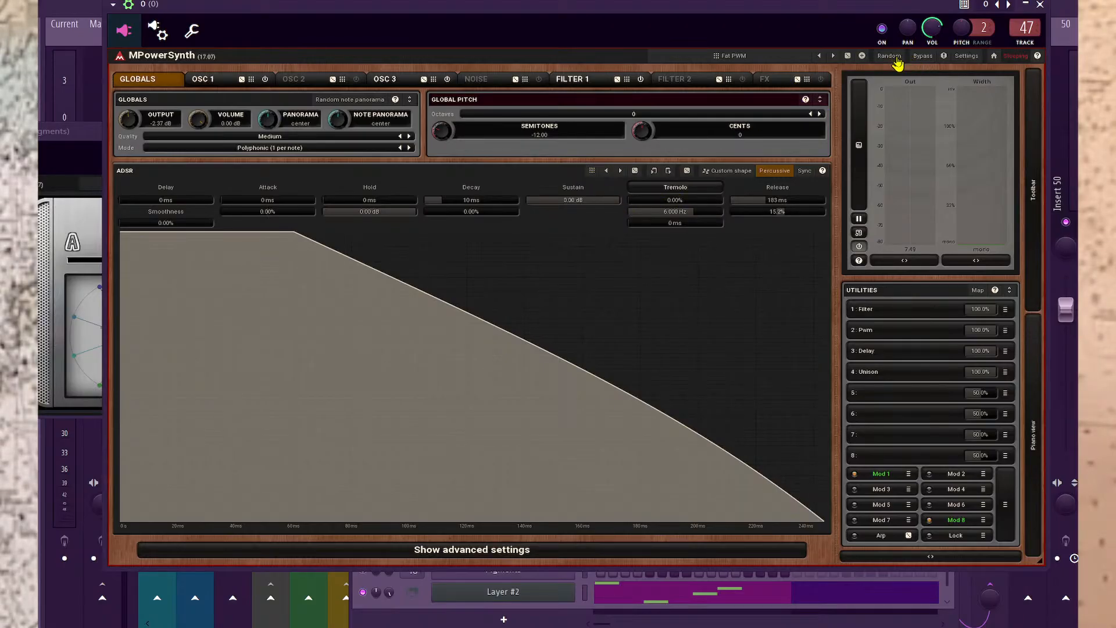
click(204, 79)
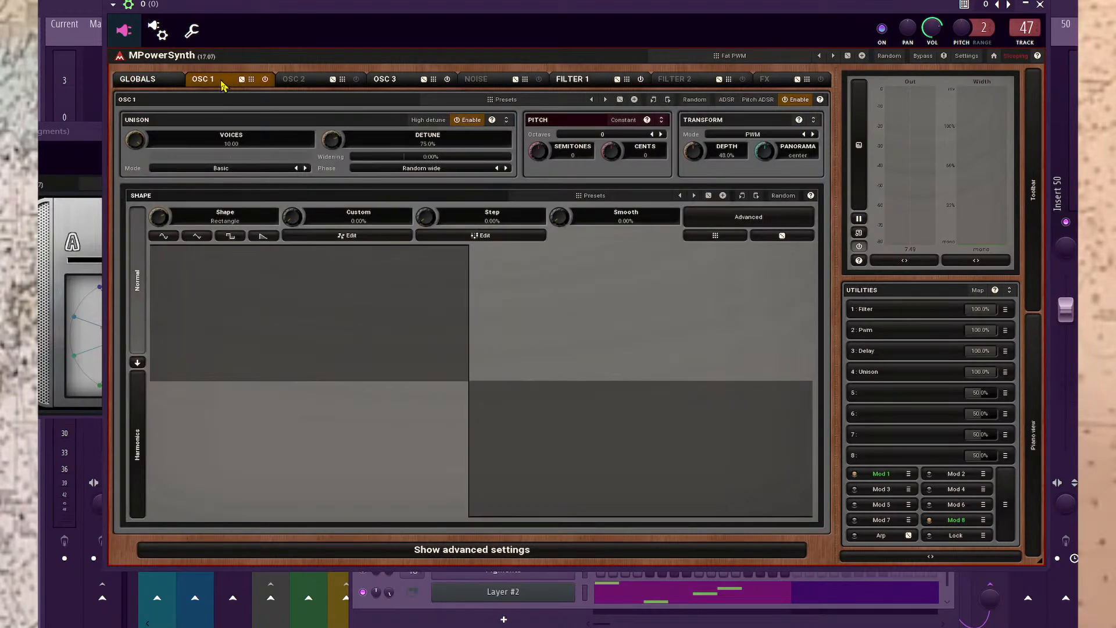
click(146, 81)
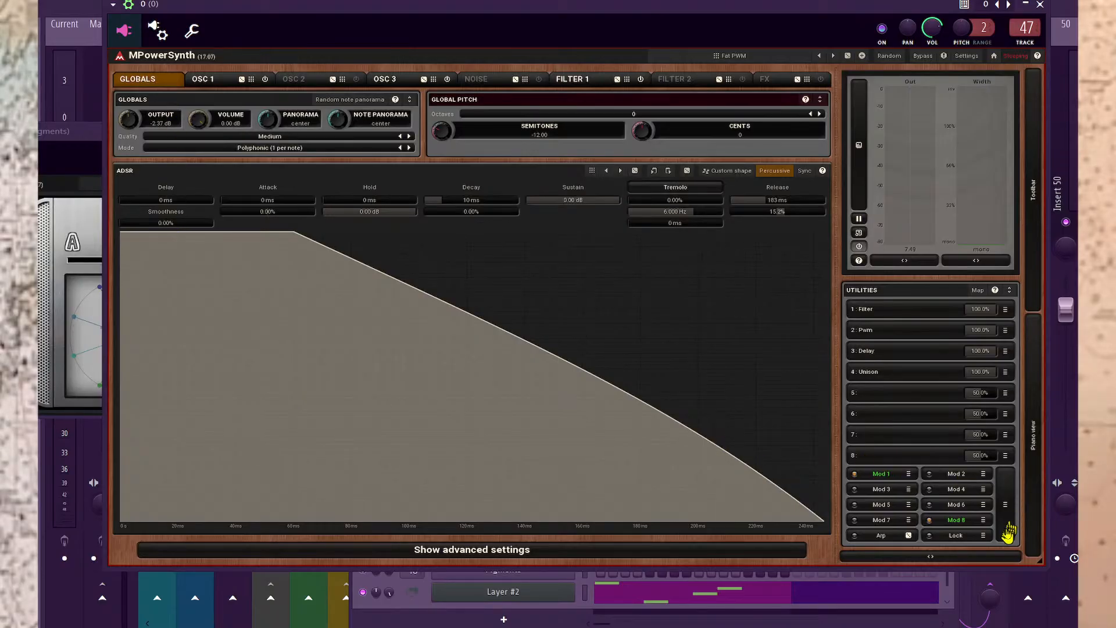
Enable mono polyphony in the MPowerSynth channel's wrapper settings, mute Pigments and select Layer #2.
click(154, 34)
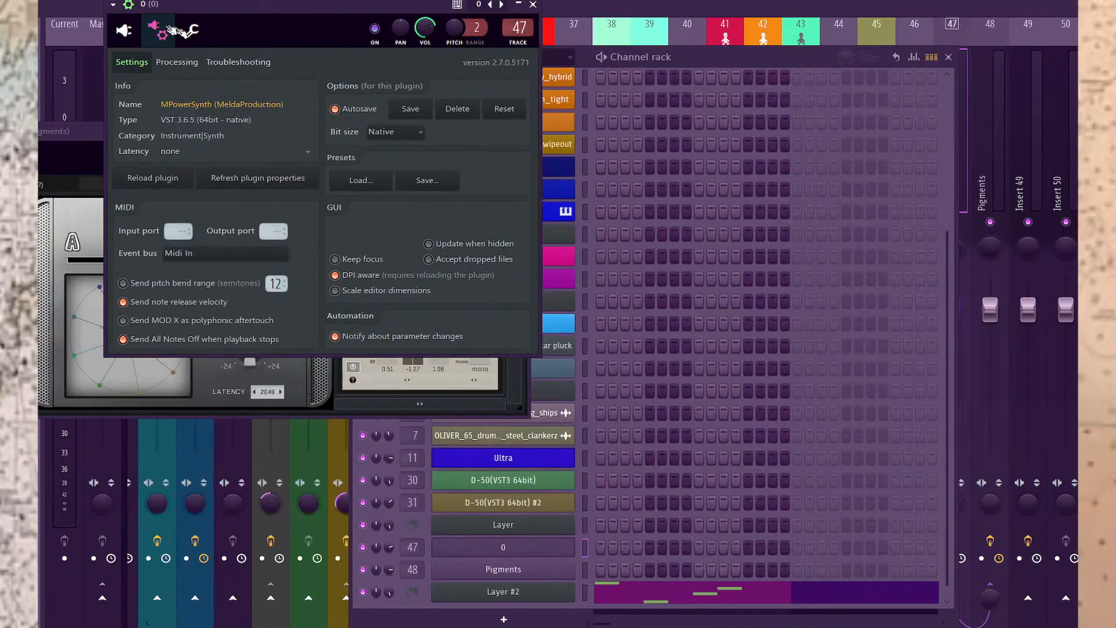
click(192, 30)
click(156, 32)
click(192, 31)
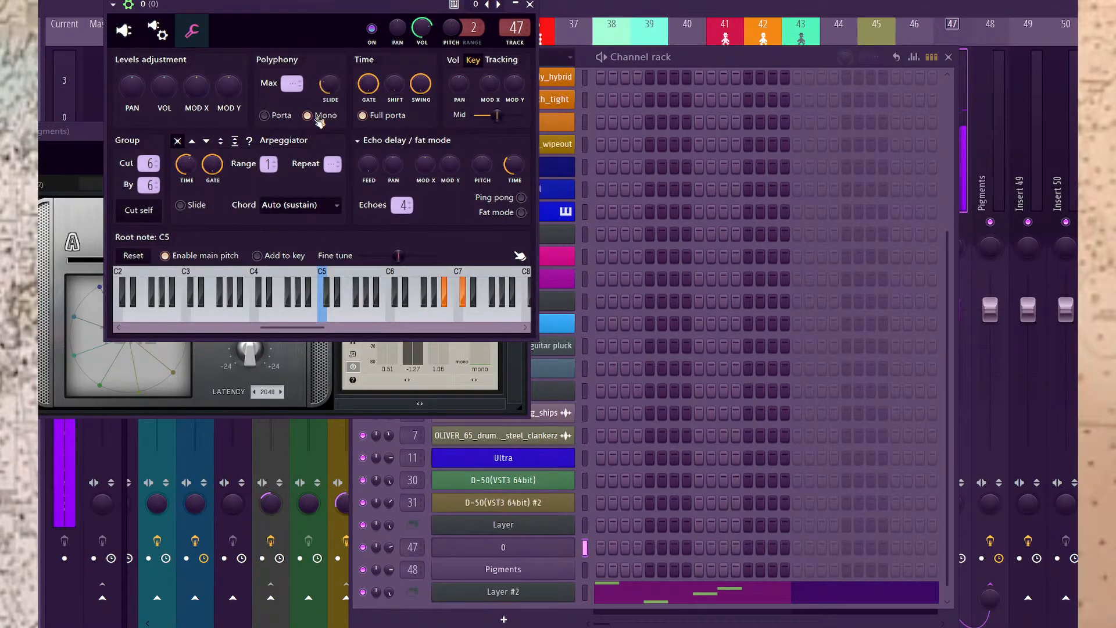
click(584, 595)
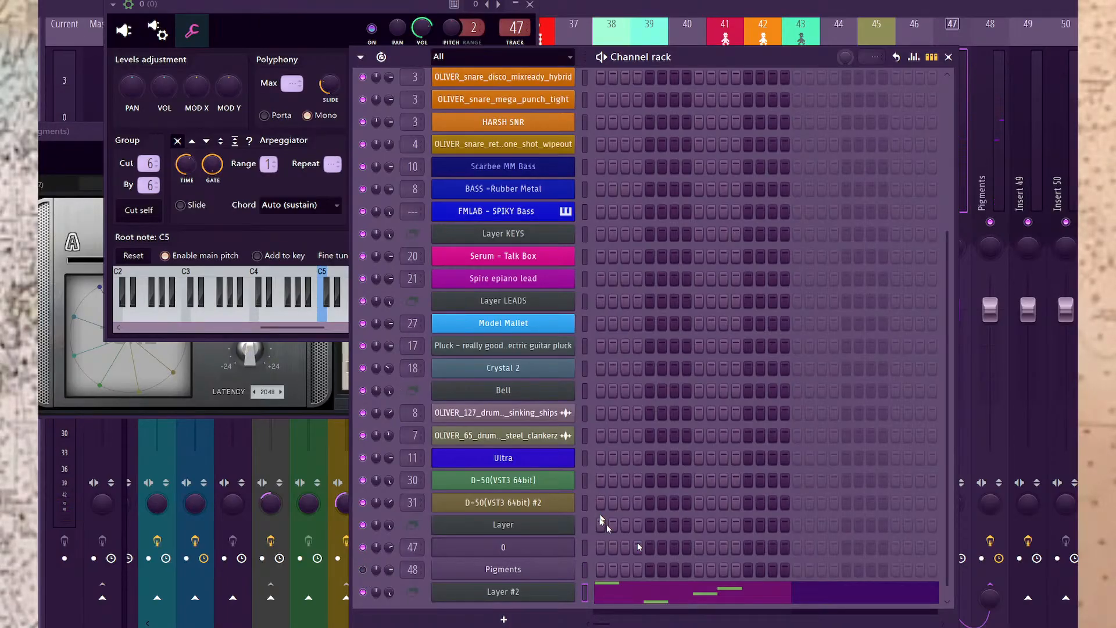
Extend the opening notes of Layer #2 in the piano roll so they overlap, unmute Pigments and audition the layered pattern.
click(618, 594)
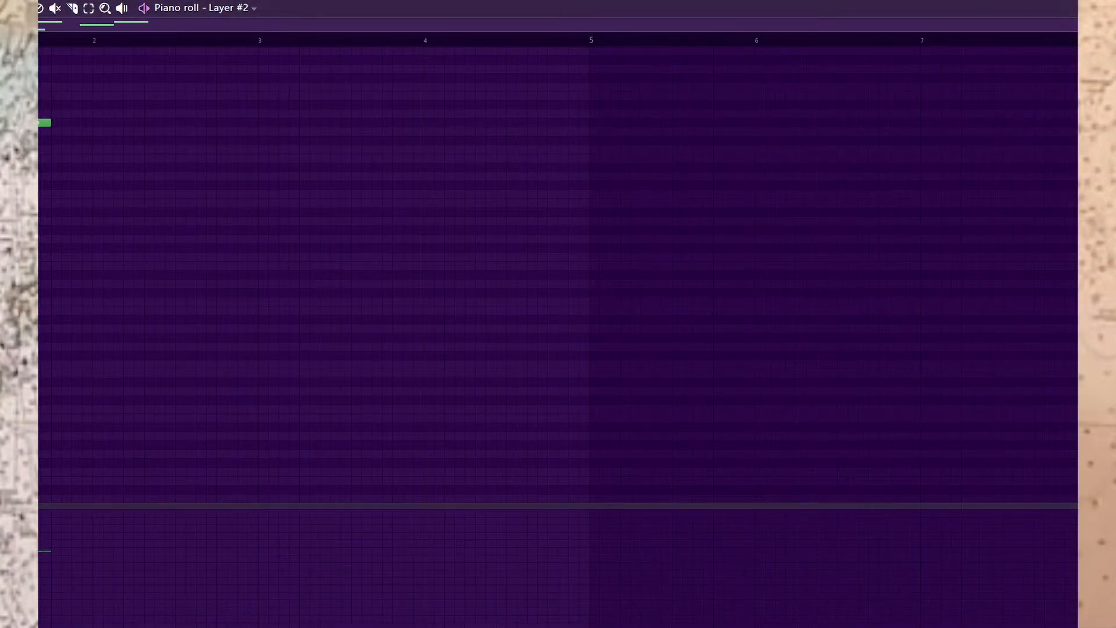
key(F6)
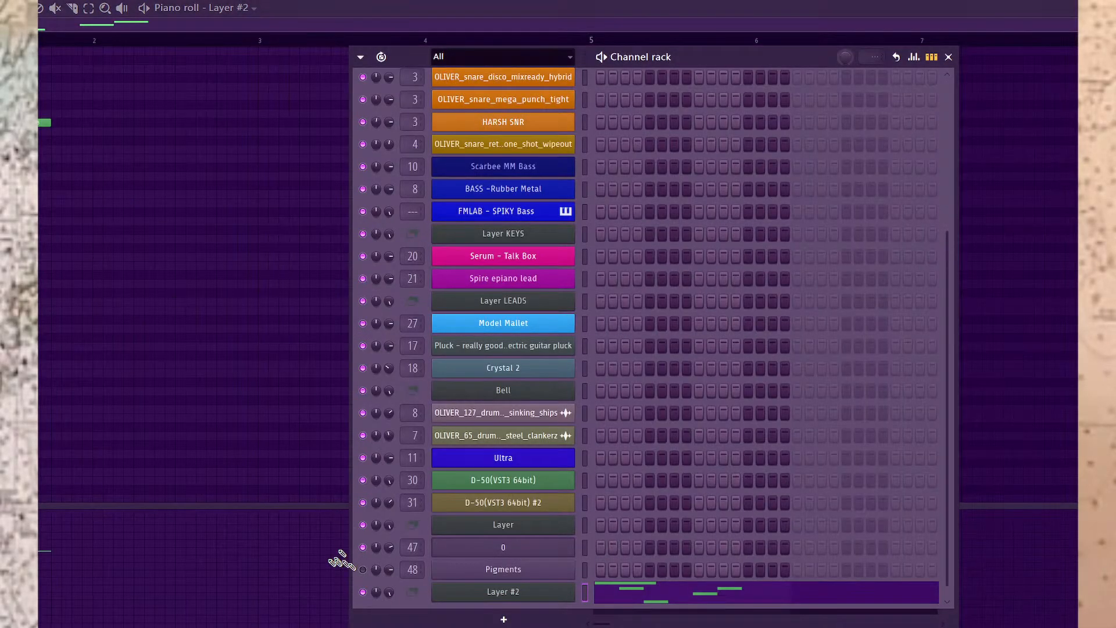
key(space)
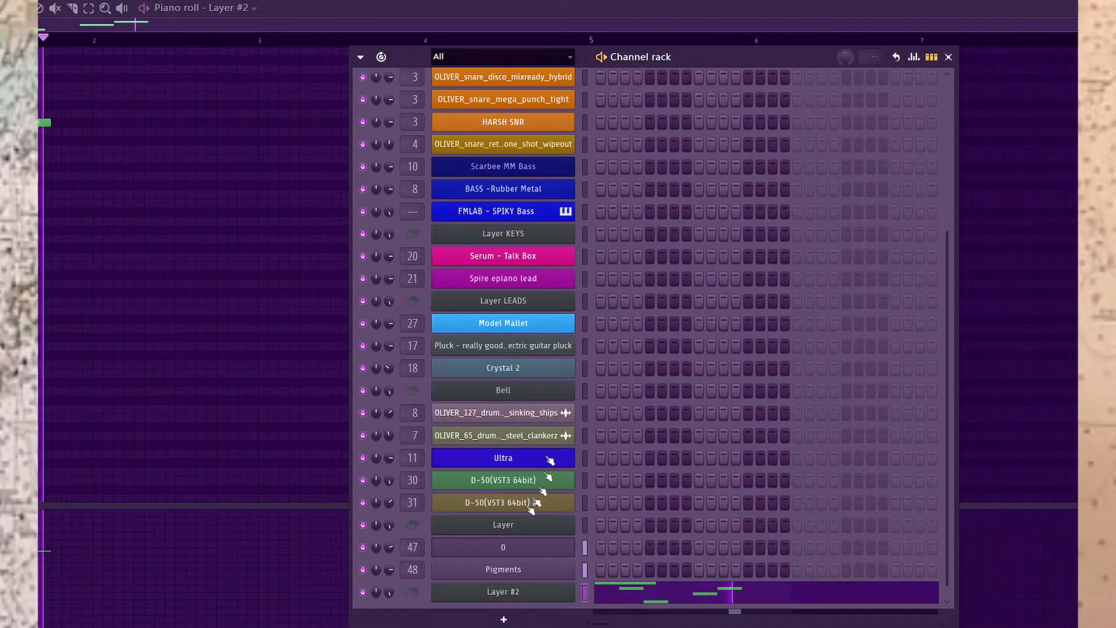
key(space)
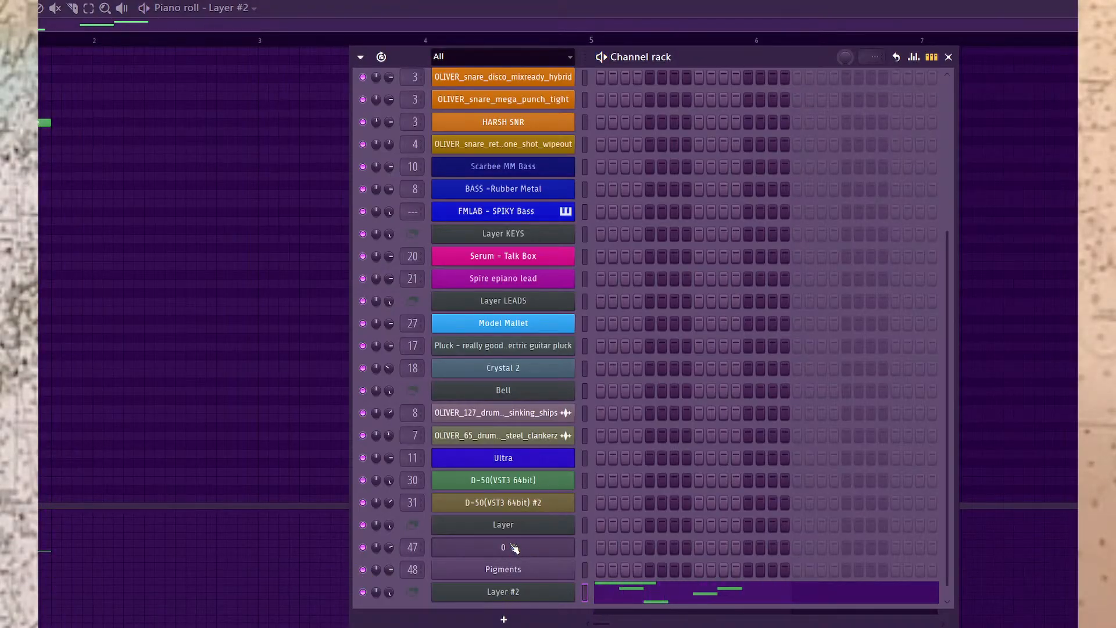
Reopen MPowerSynth's Globals page and check the automation and modulation options for the global pitch cents.
click(515, 548)
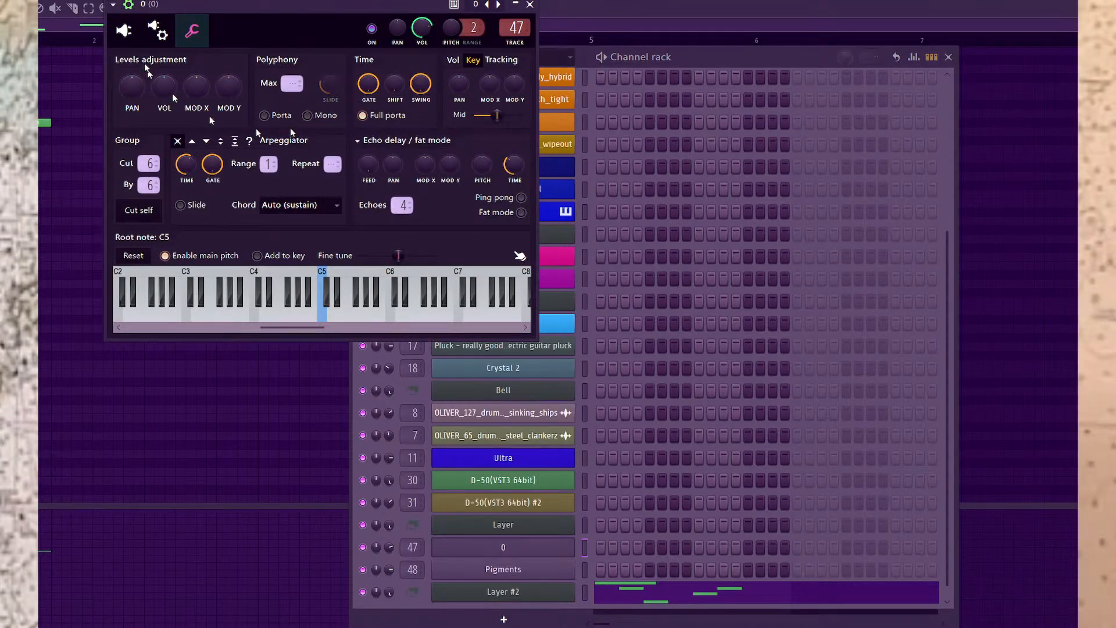
click(137, 32)
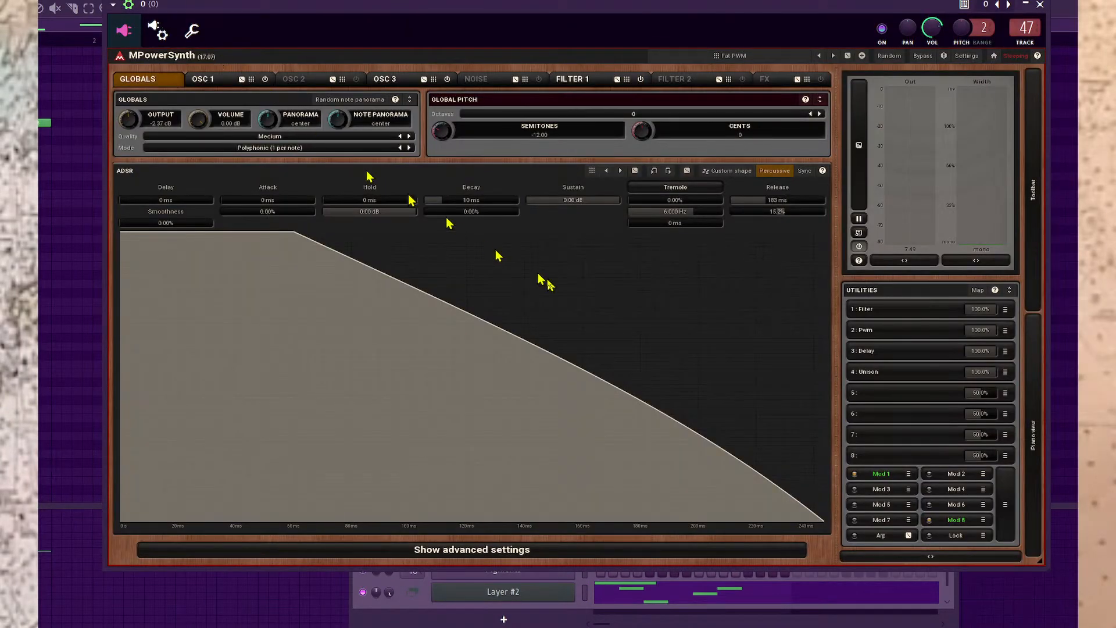
key(space)
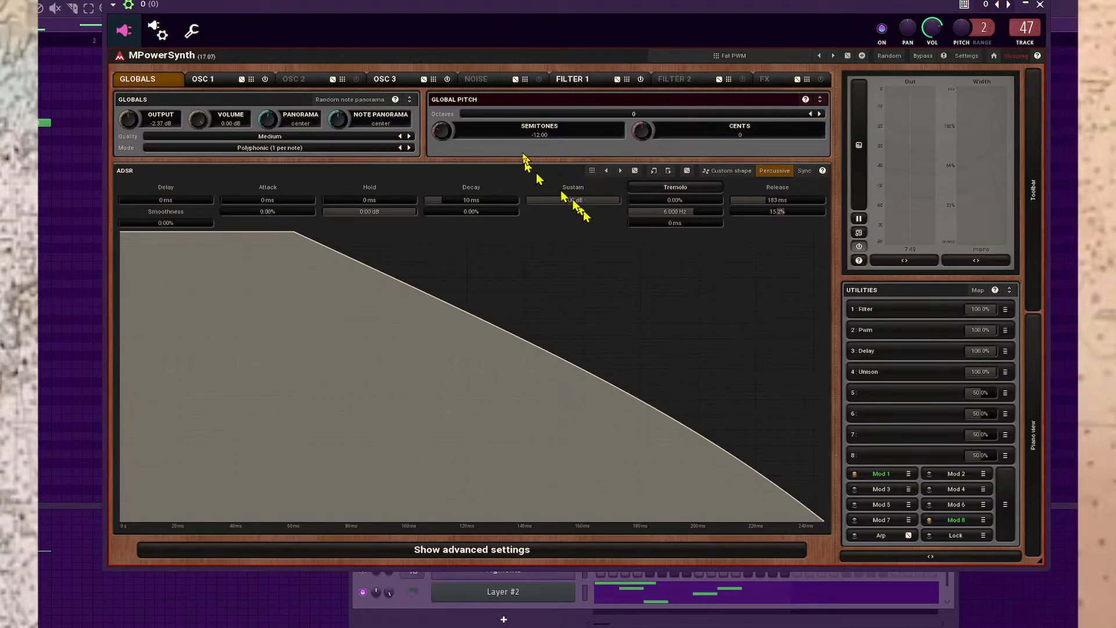
right_click(642, 131)
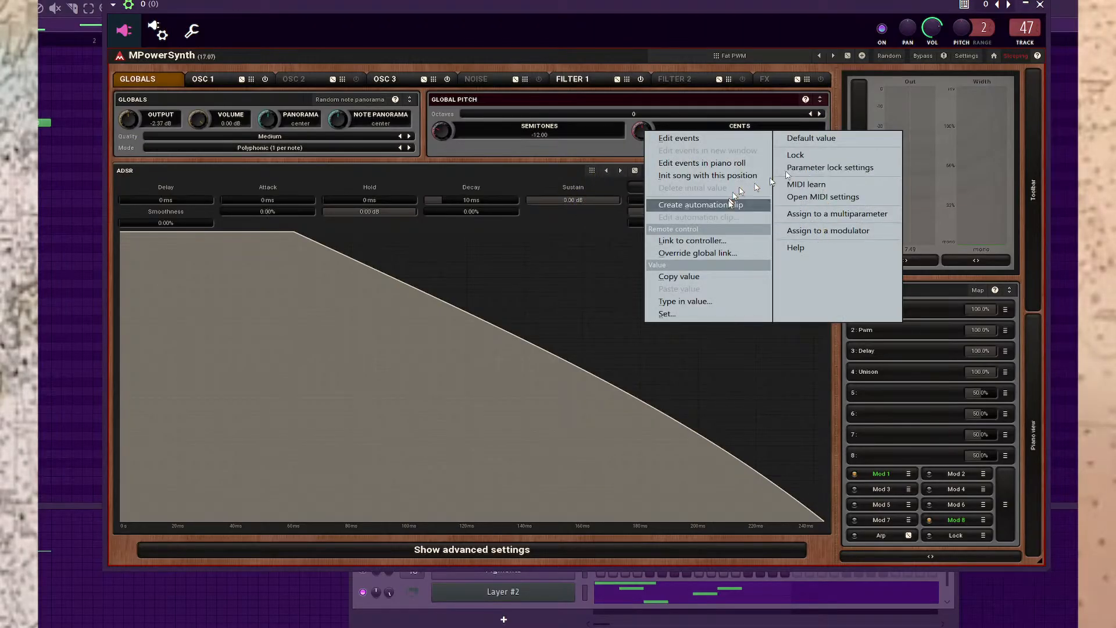
click(563, 17)
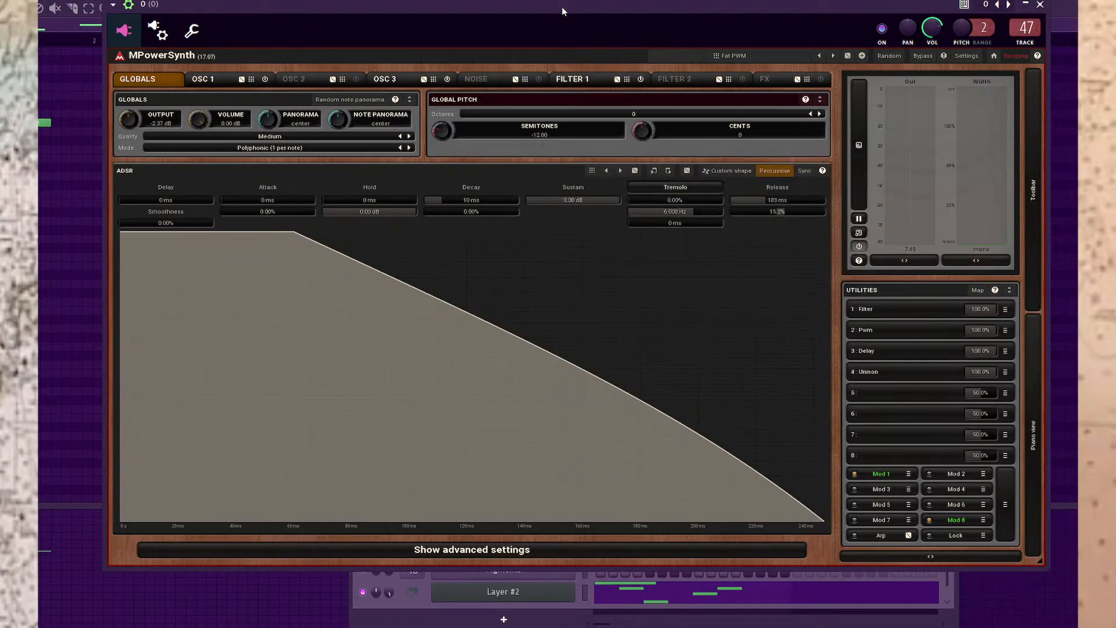
Examine MPowerSynth's OSC 1 settings, audition the layered sounds and check Layer #2's notes in the piano roll.
click(214, 81)
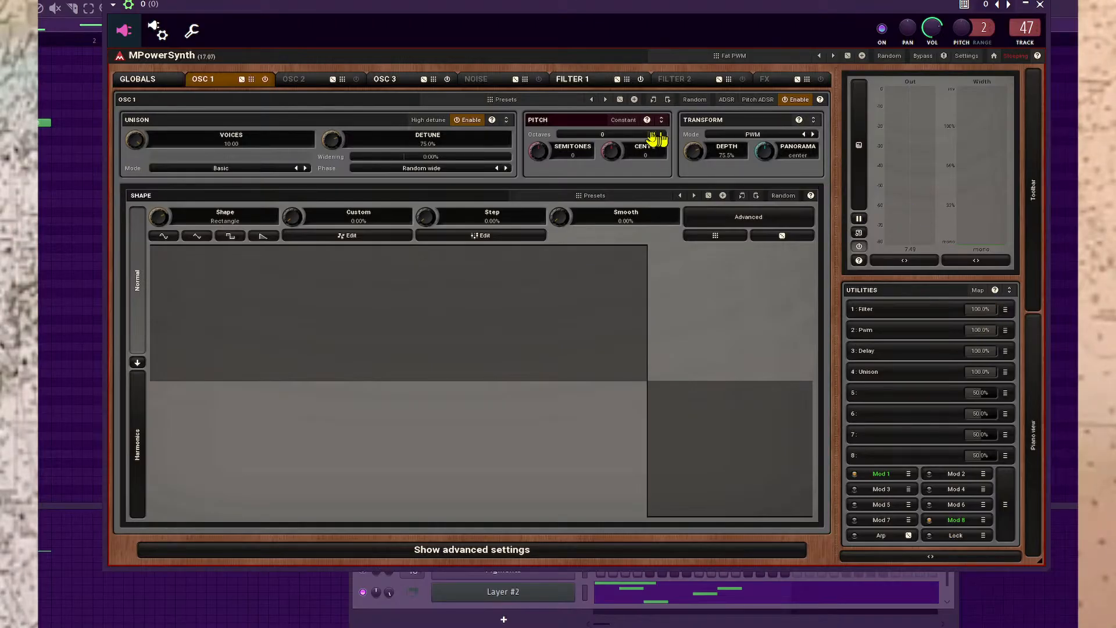
key(F9)
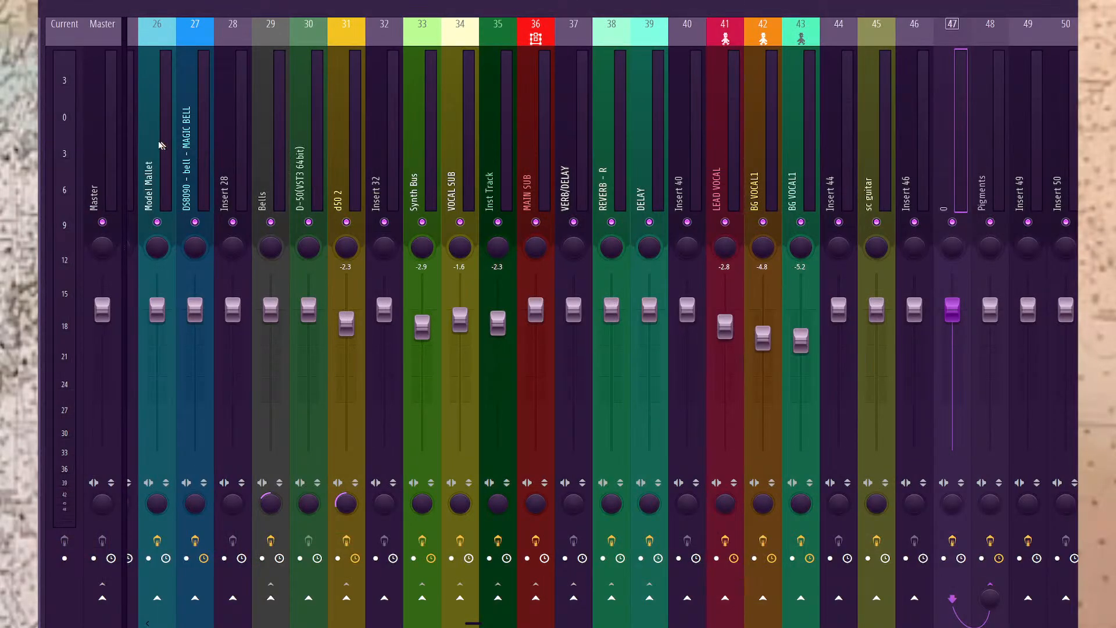
key(F6)
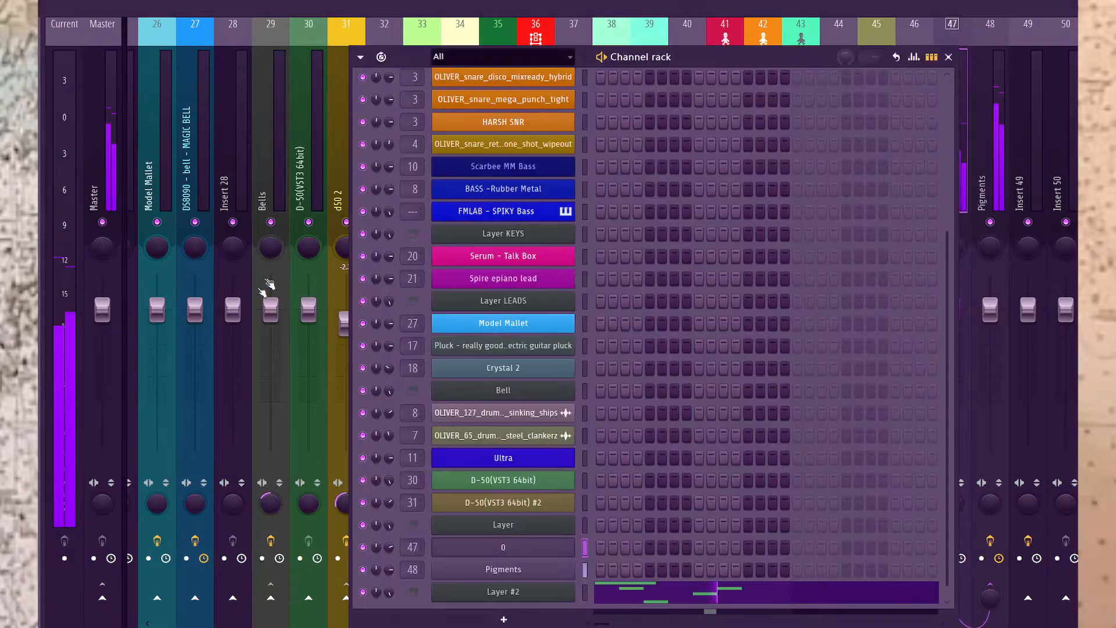
click(674, 588)
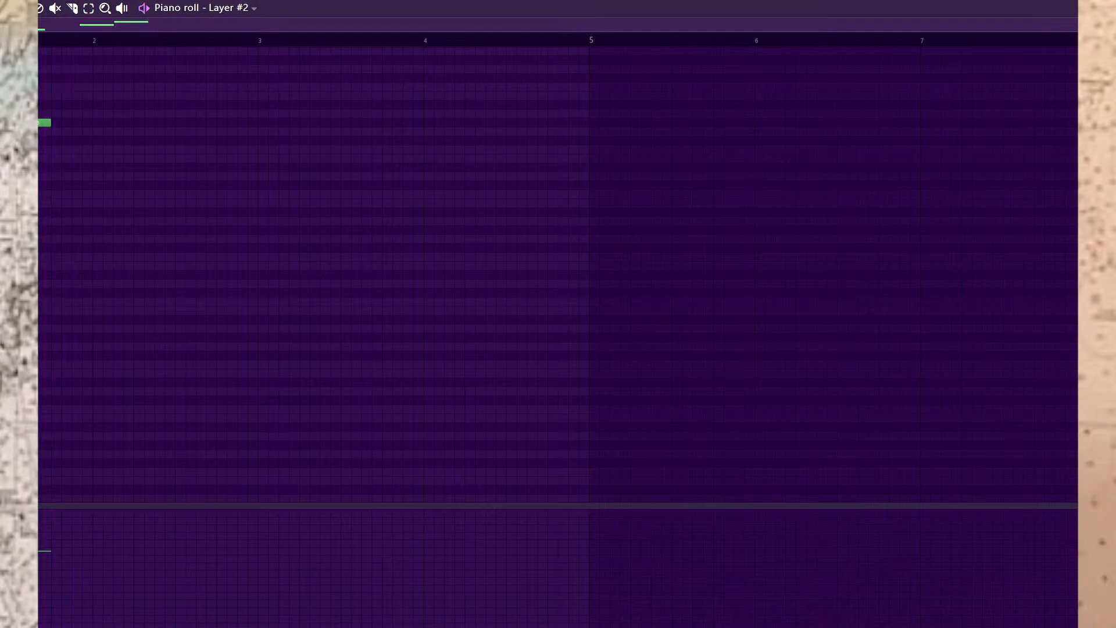
key(F7)
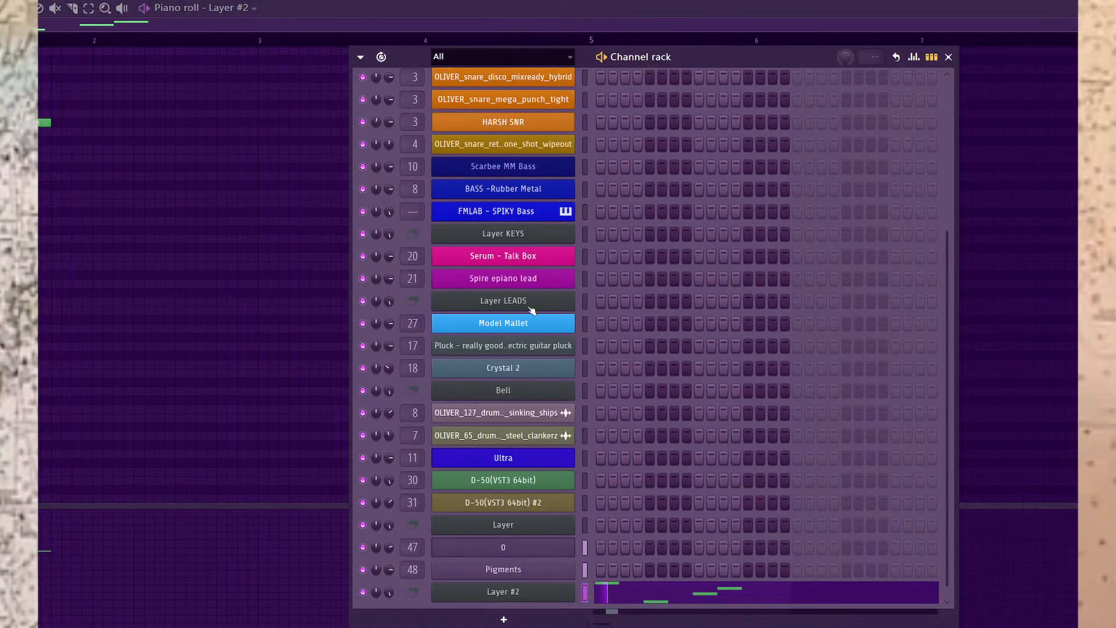
On the Pigments mixer insert, move MMorph's A–B slider further toward B and raise the low-cut frequency in Parametric EQ 2.
key(F9)
click(990, 193)
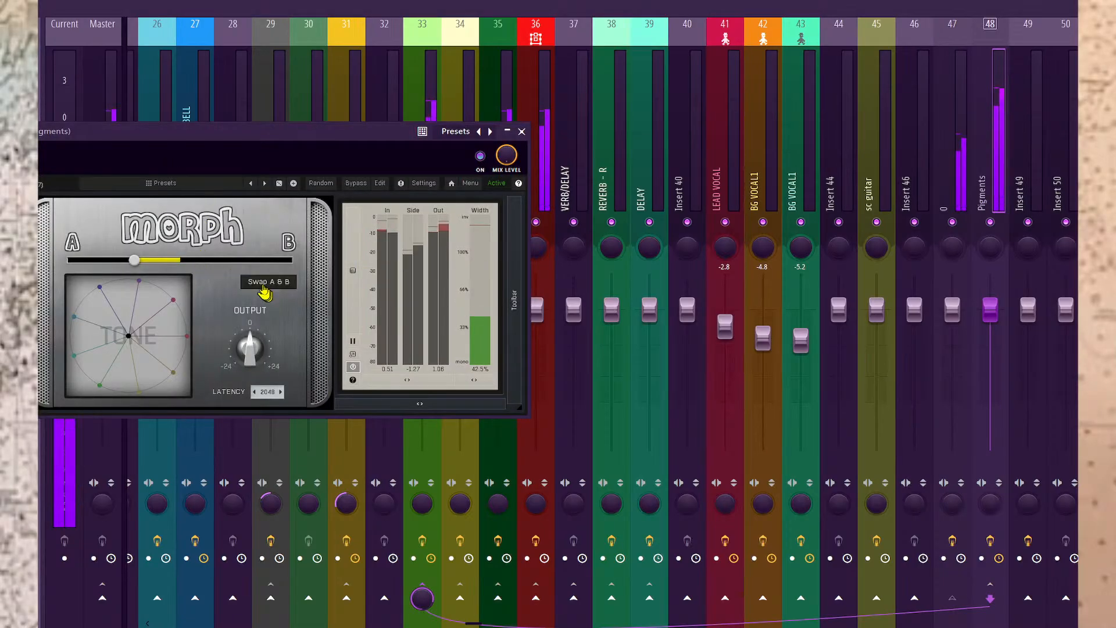
mouse_move(132, 260)
mouse_down()
mouse_move(68, 260)
mouse_move(257, 260)
mouse_move(138, 257)
mouse_up()
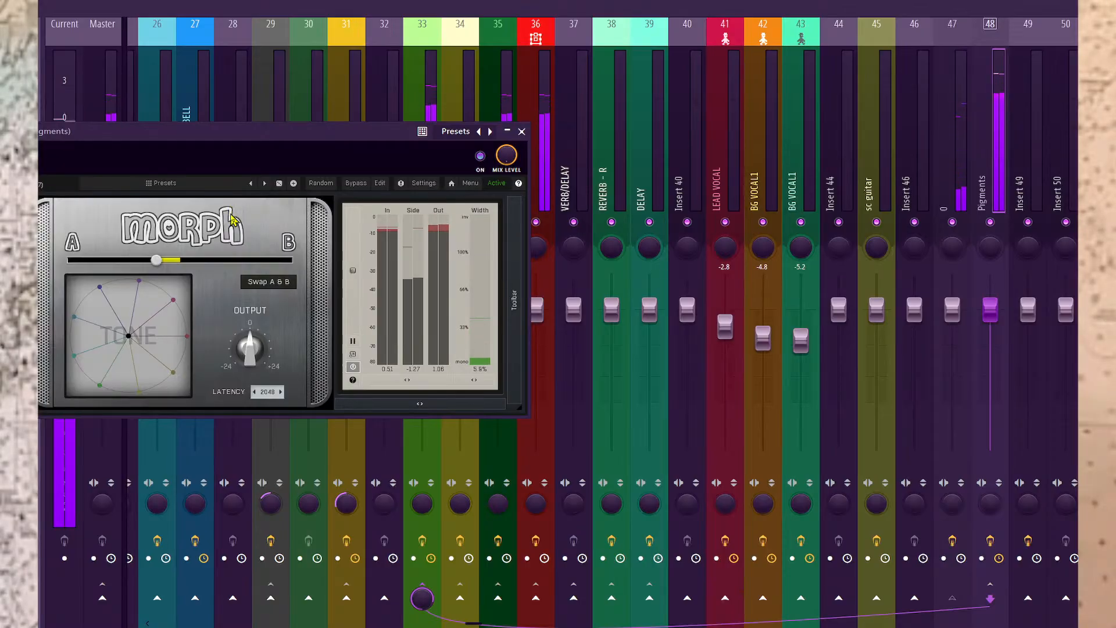
key(Escape)
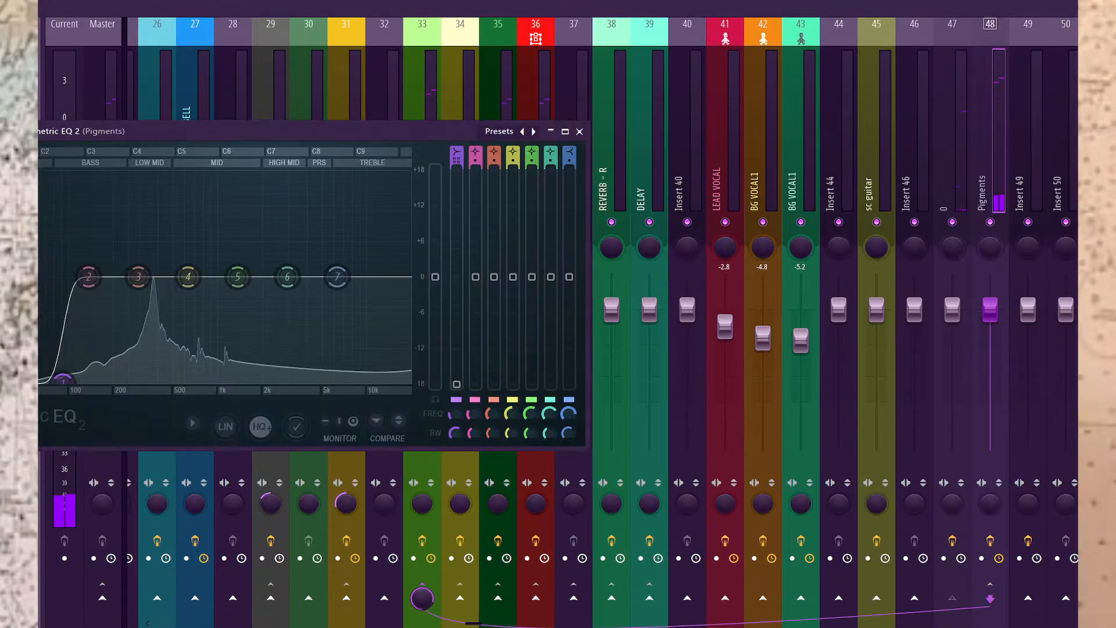
drag(63, 380, 90, 380)
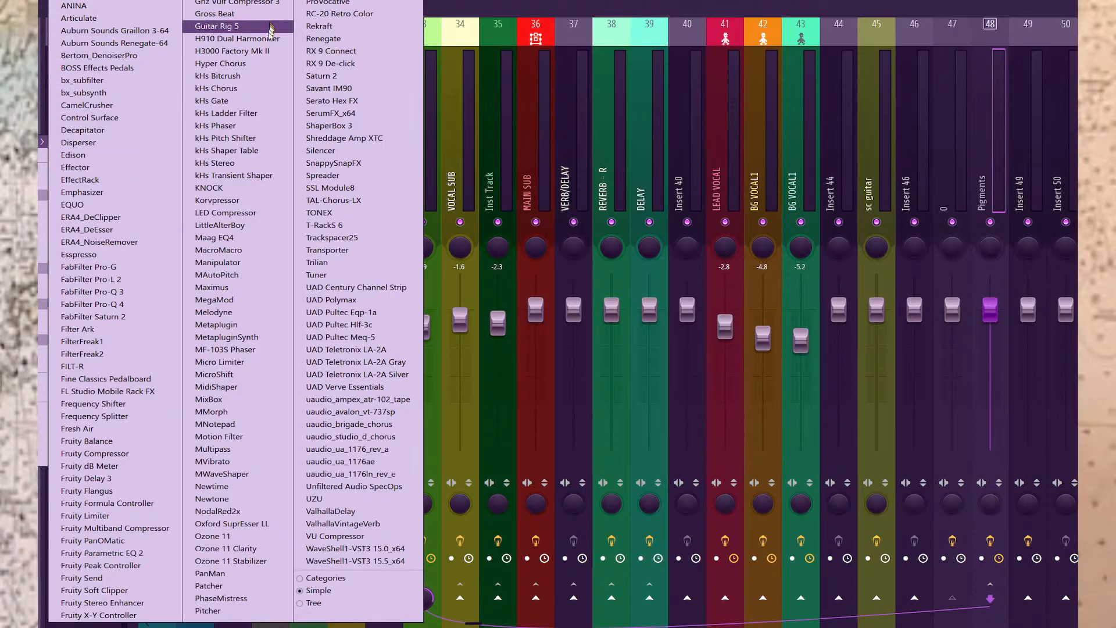
Add H3000 Factory Mk II to the Pigments insert and audition its presets, settling on "Chorus - good for guitart".
click(273, 52)
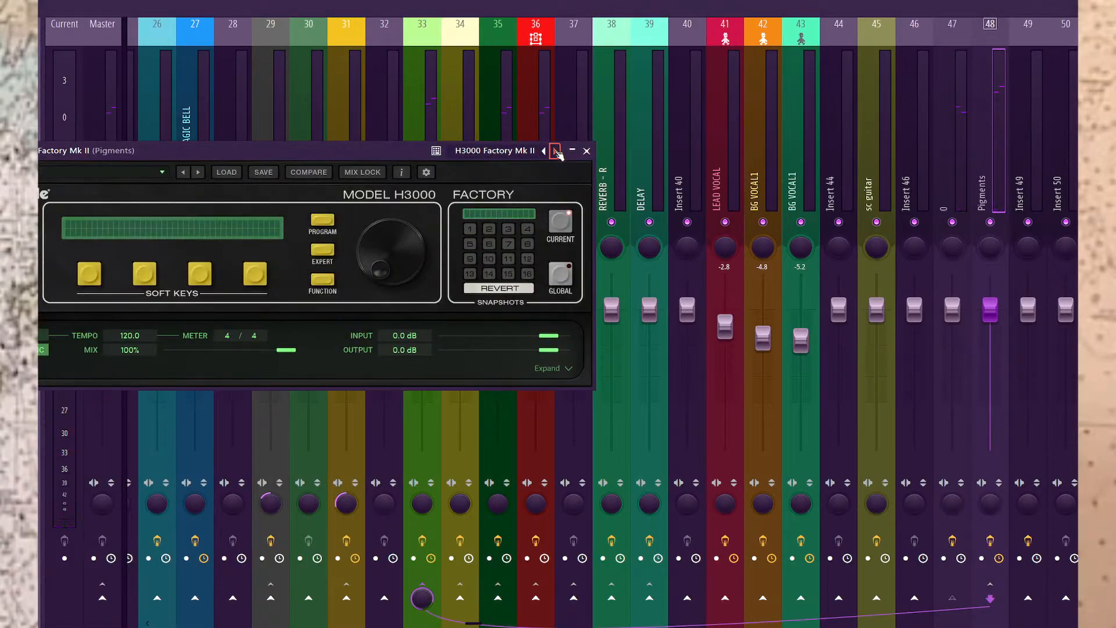
click(555, 152)
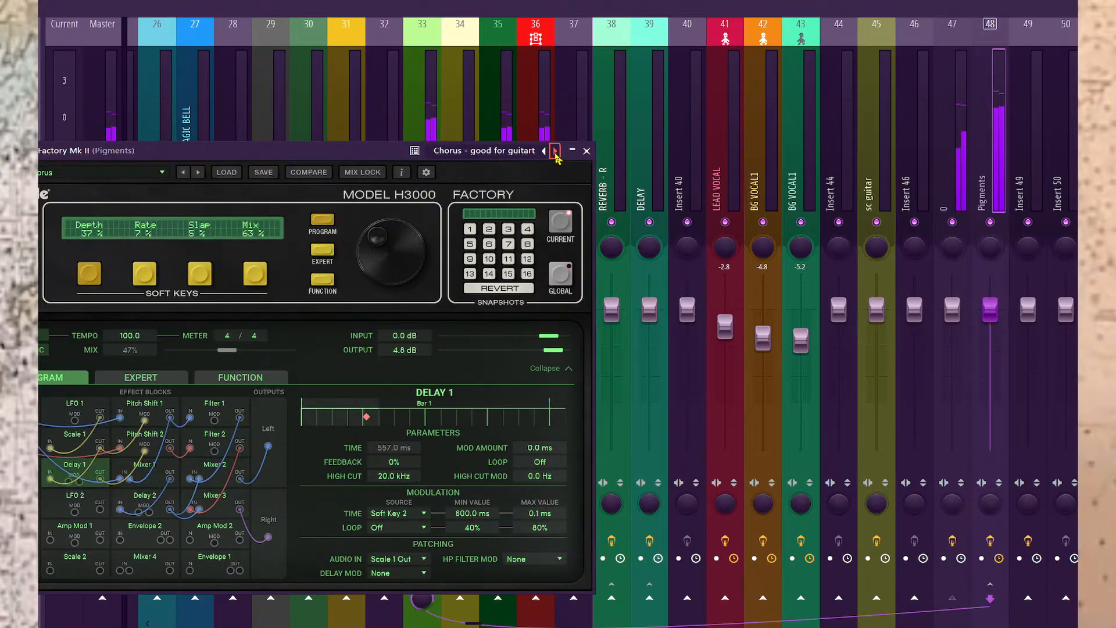
click(555, 153)
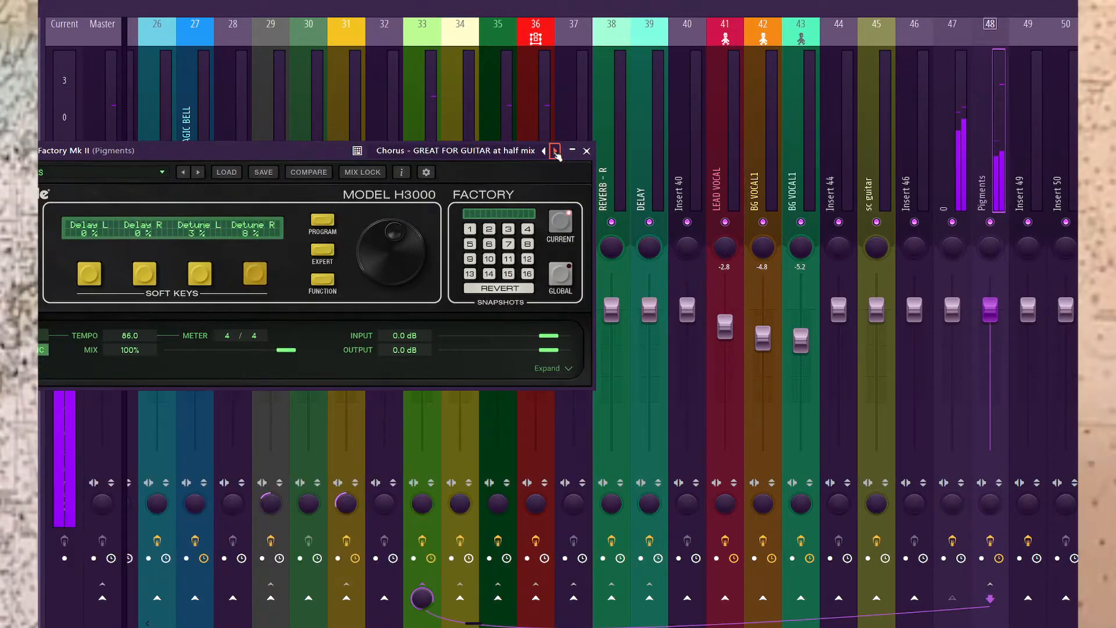
click(555, 152)
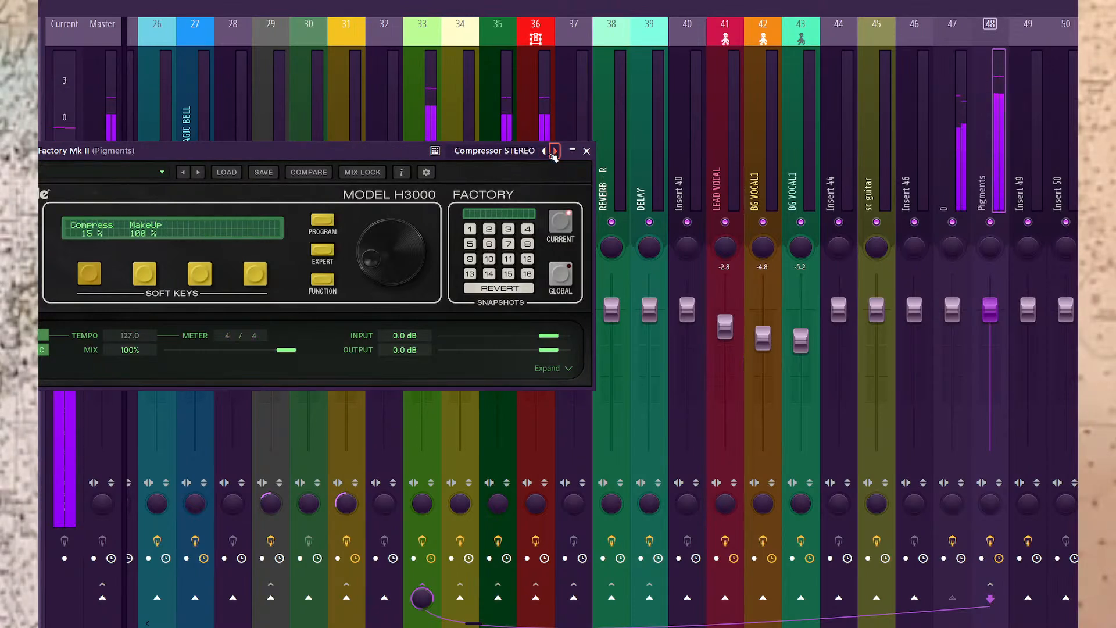
click(554, 152)
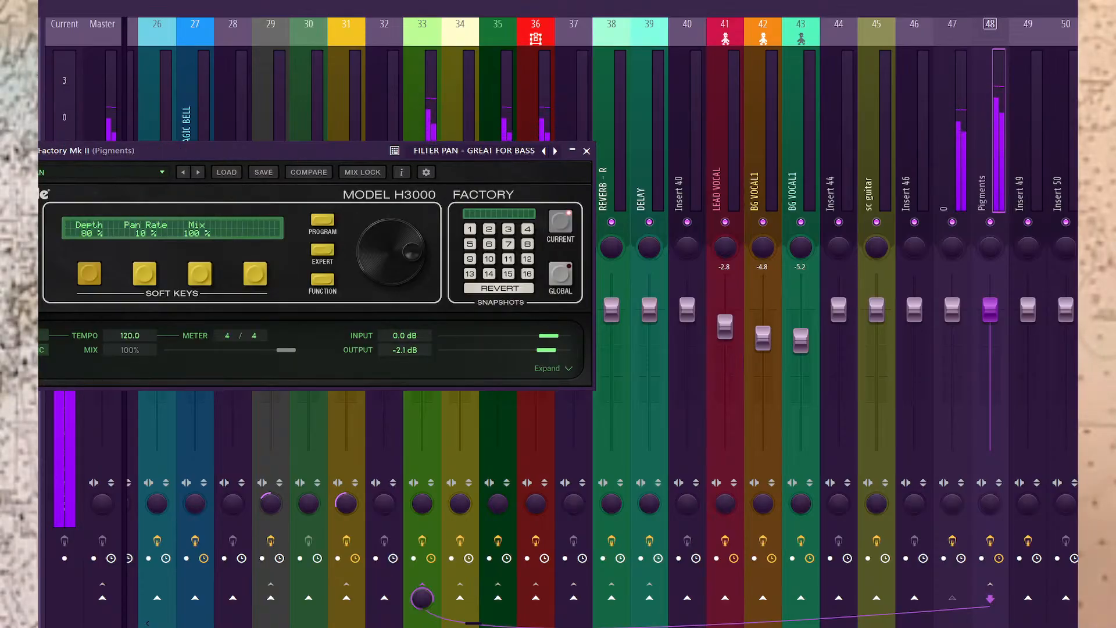
click(555, 151)
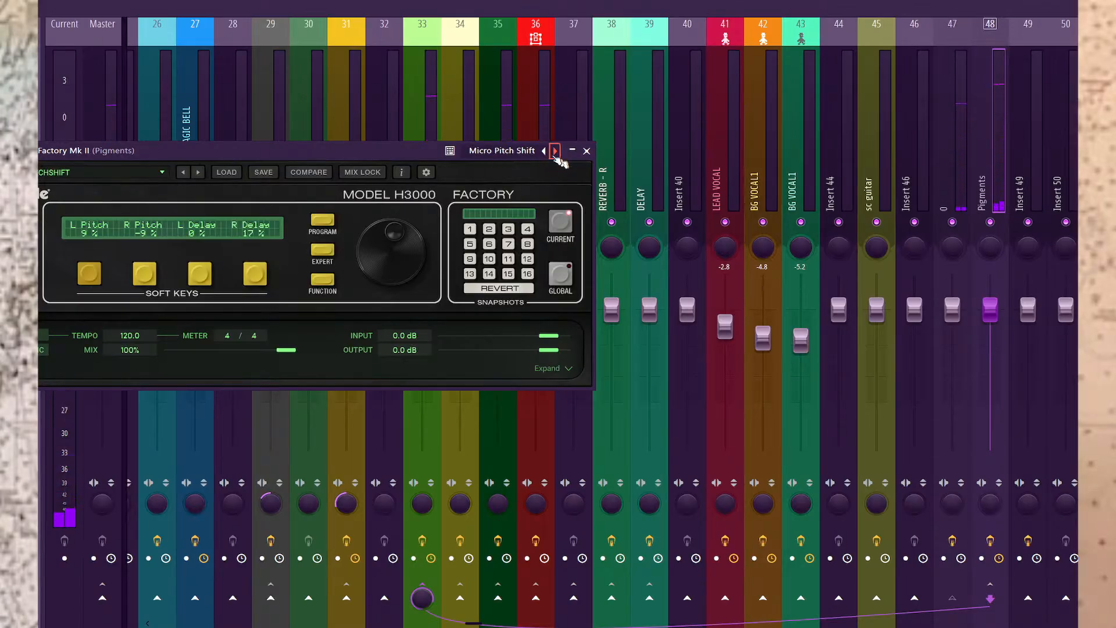
click(556, 152)
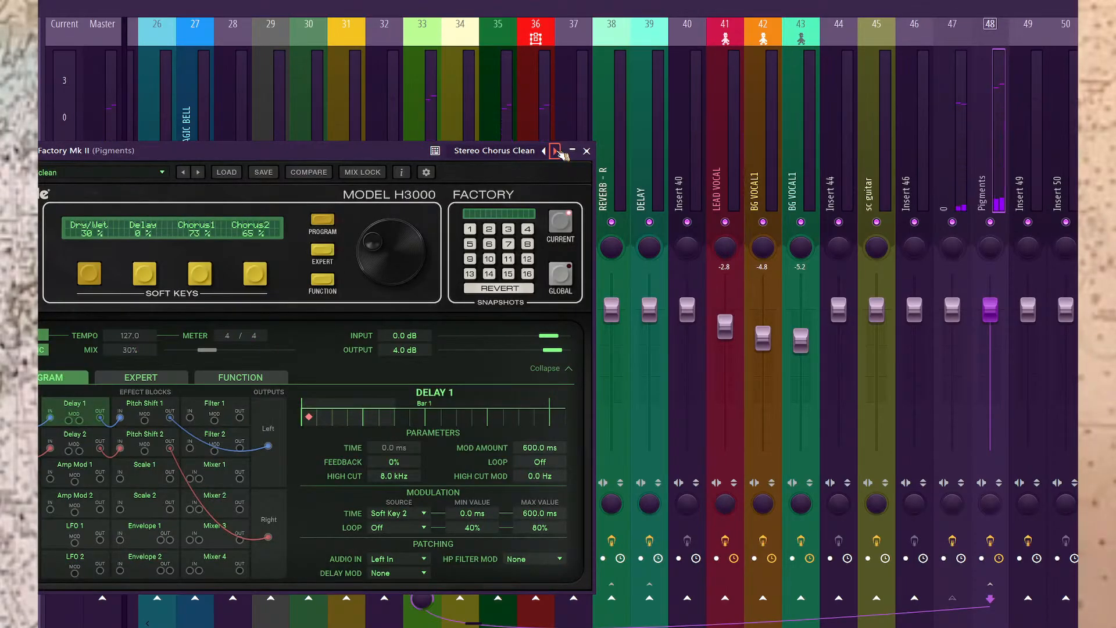
click(556, 151)
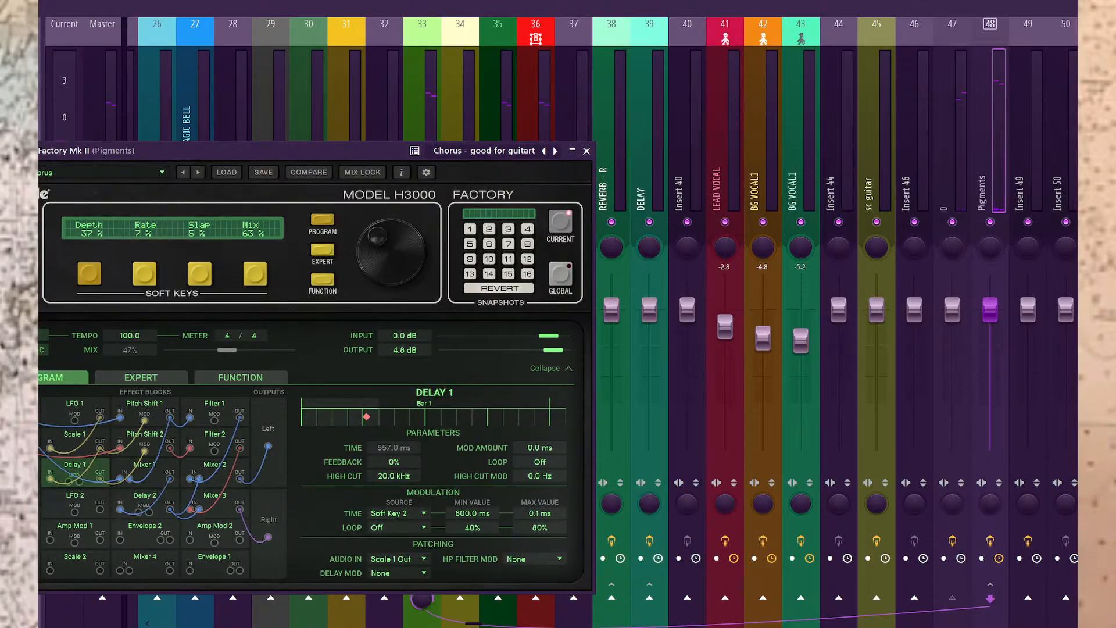
With the arrangement playing, lower the Pigments mixer track to -5.5 dB and send it to the REVERB - R and DELAY tracks.
key(F6)
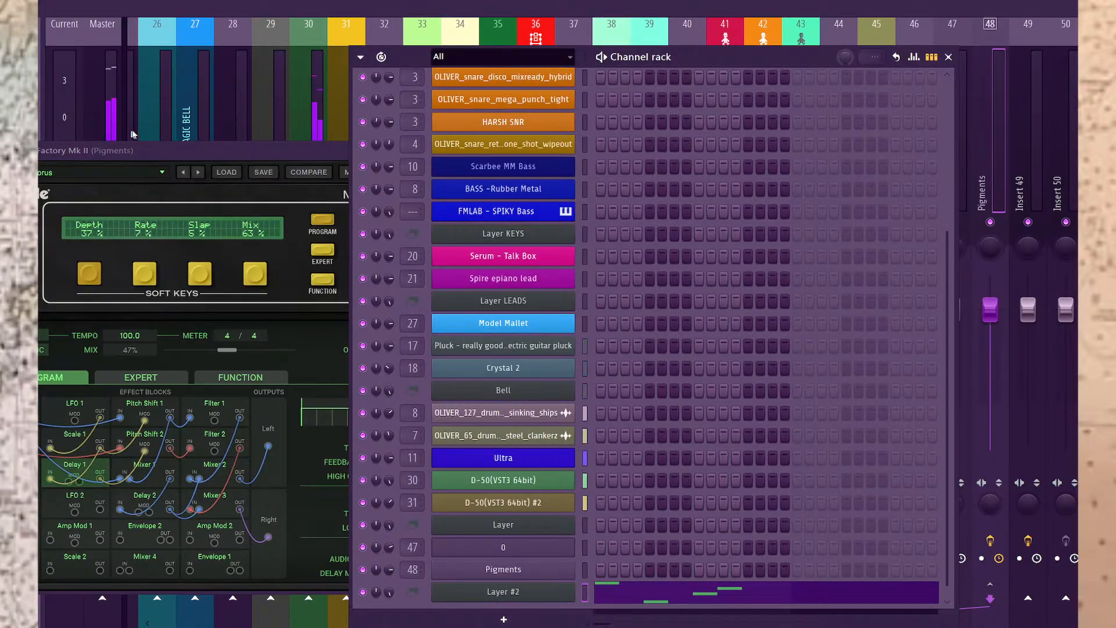
key(F5)
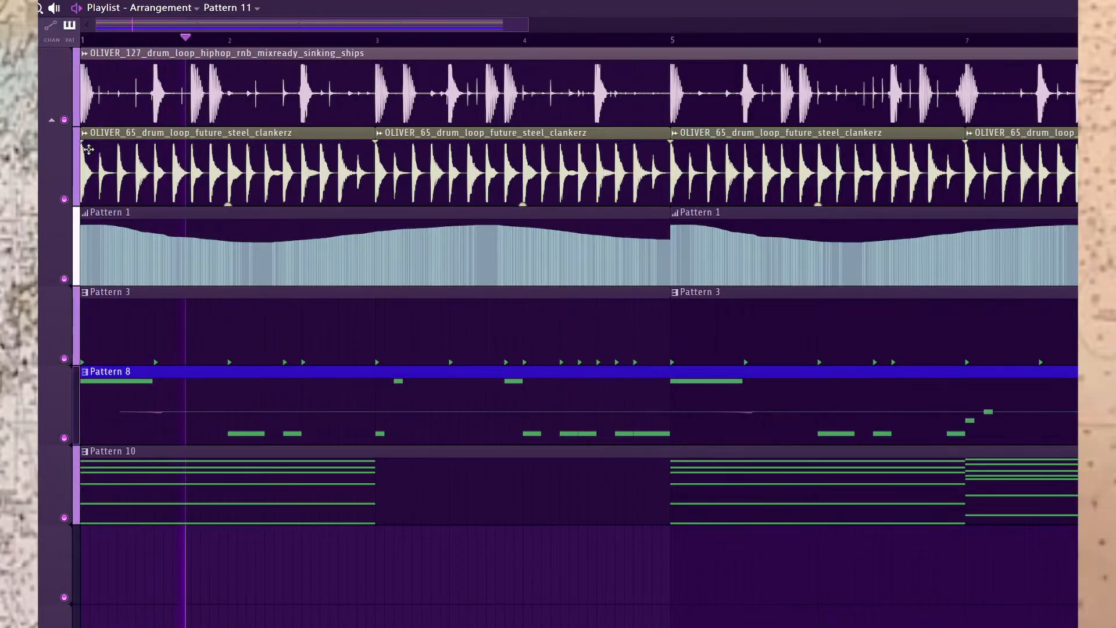
key(F9)
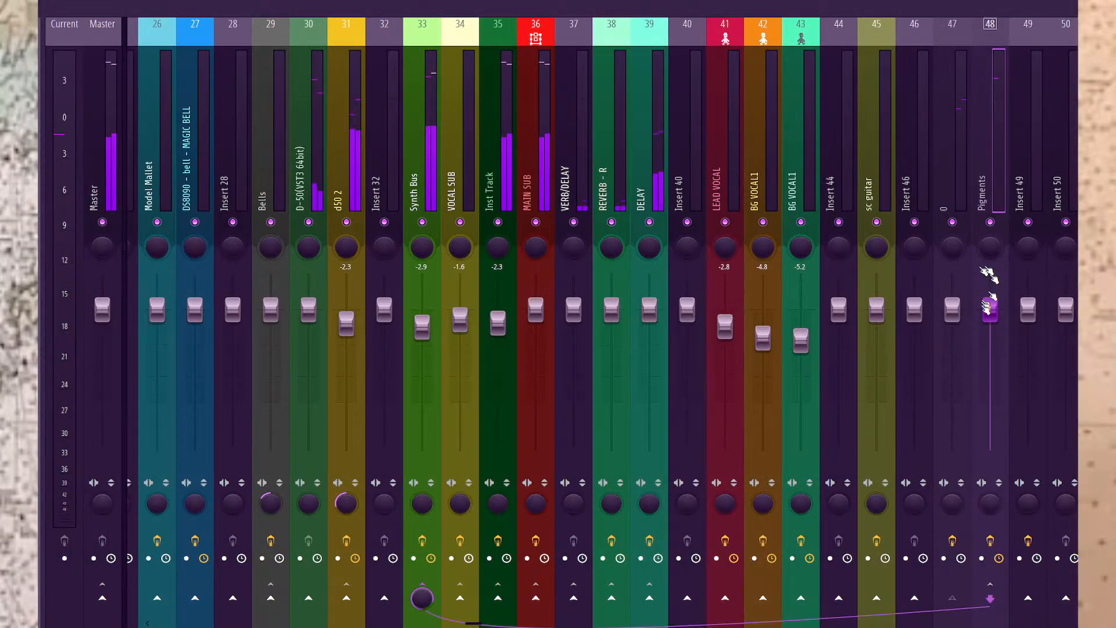
drag(990, 308, 989, 349)
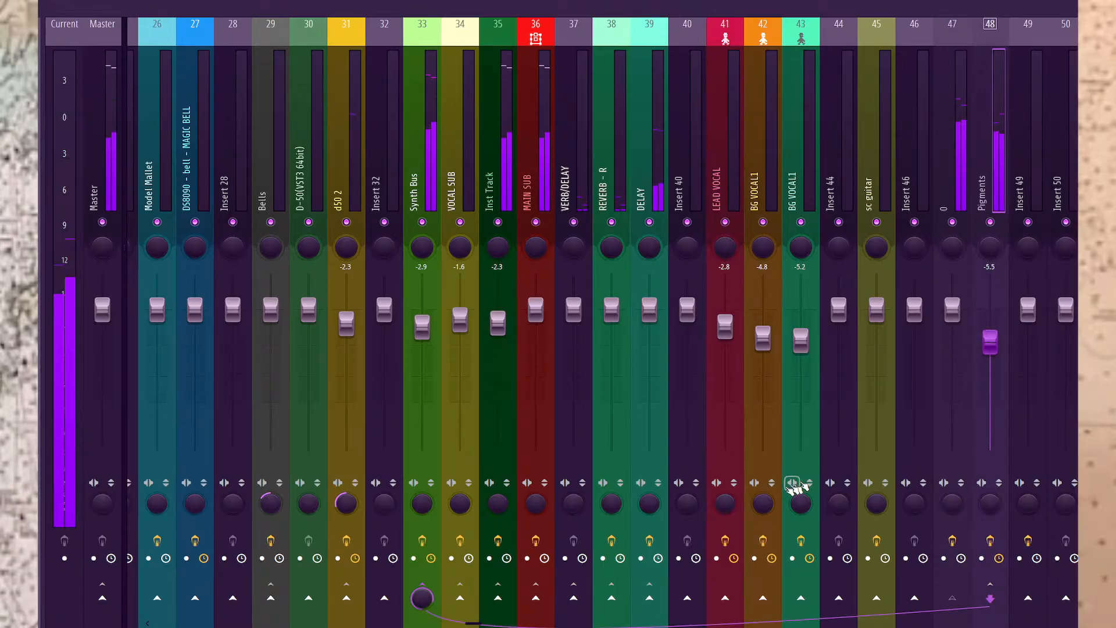
click(612, 597)
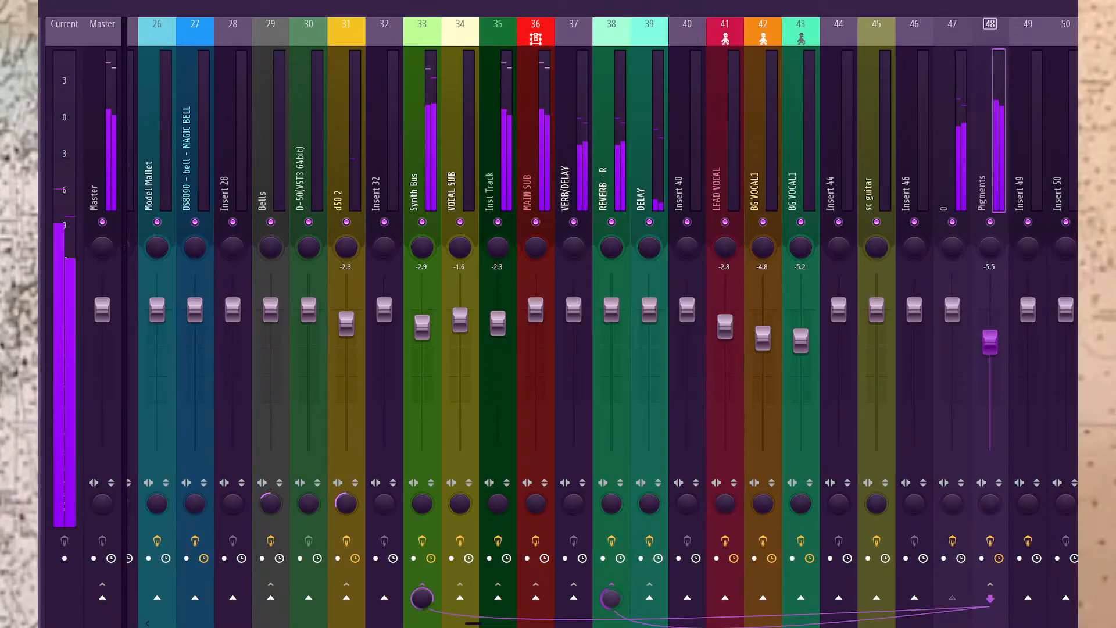
click(649, 597)
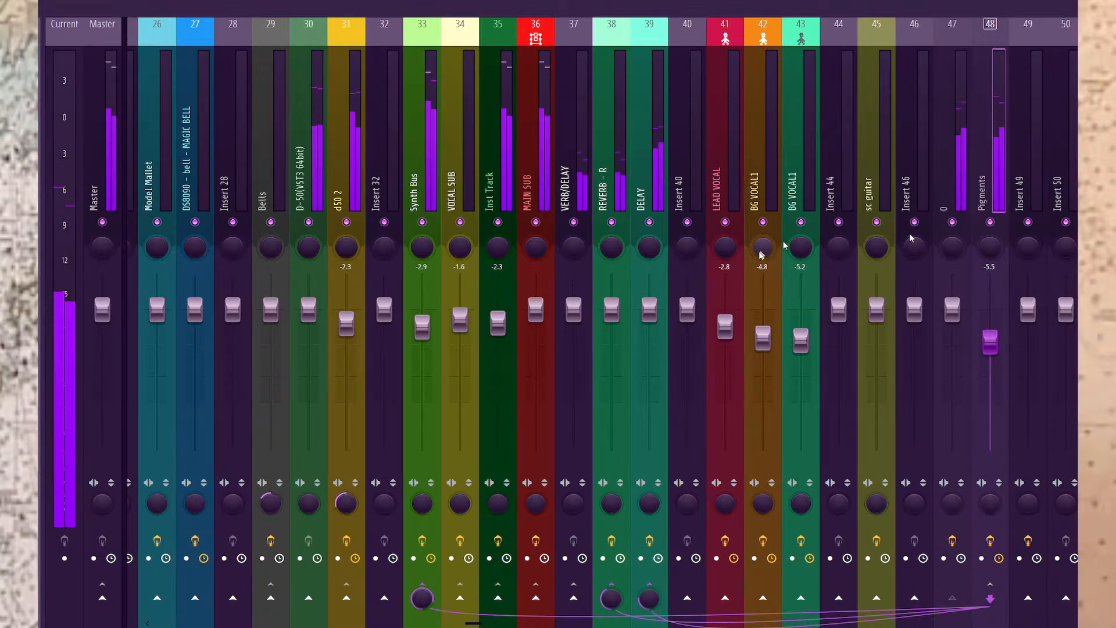
Open Pigments and audition successive presets against the arrangement, from Digital Toad through Dirty Harp to Distortion Lead.
key(F6)
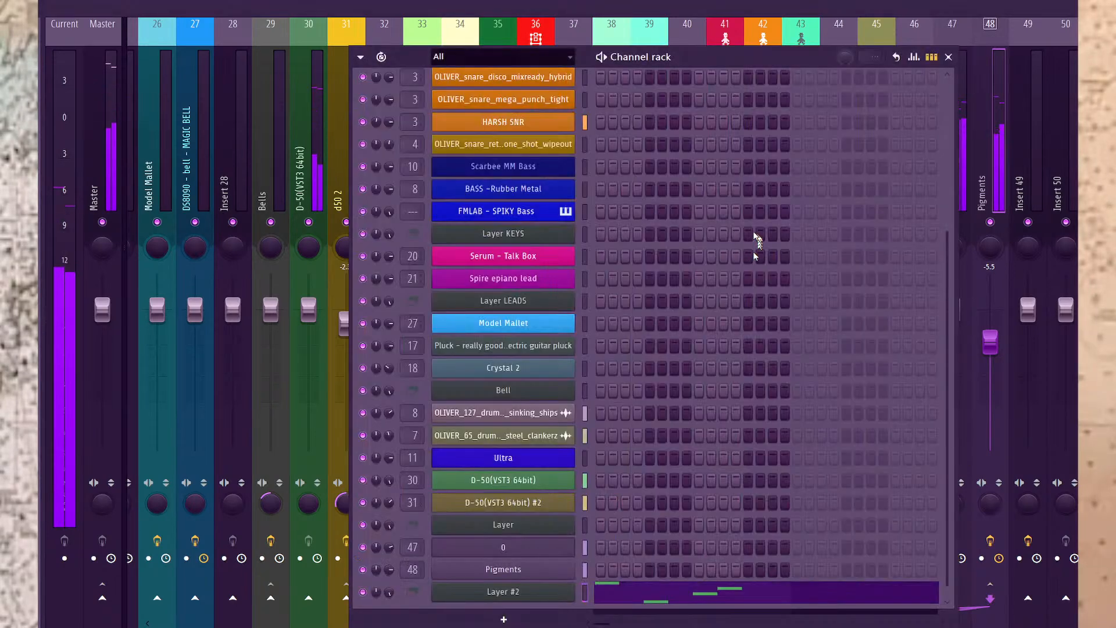
click(533, 572)
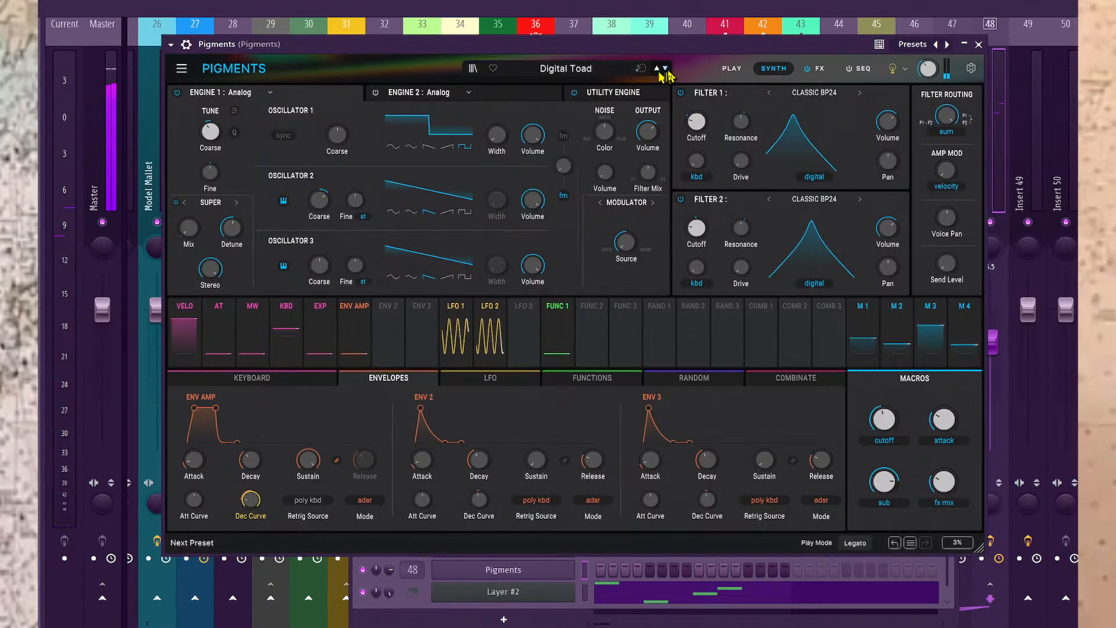
click(664, 68)
click(560, 561)
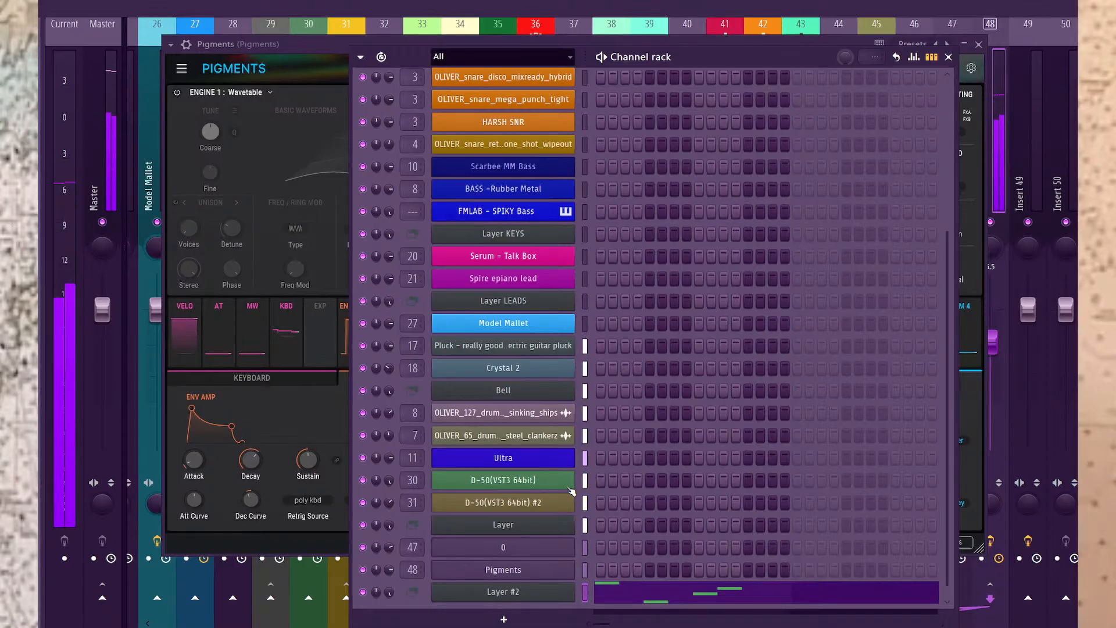
click(343, 56)
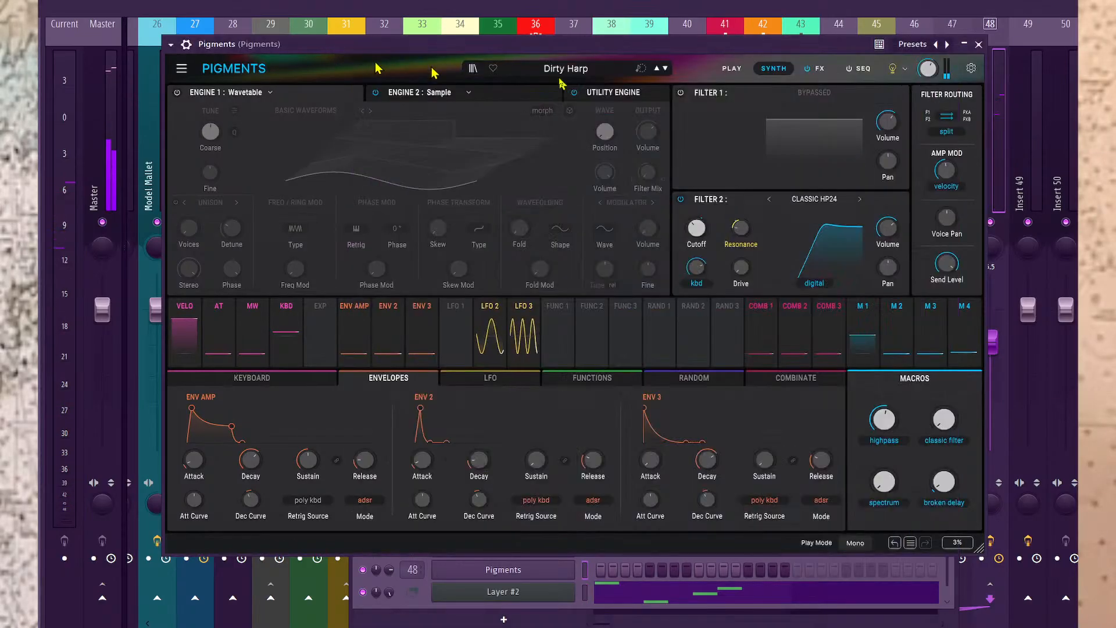
click(664, 68)
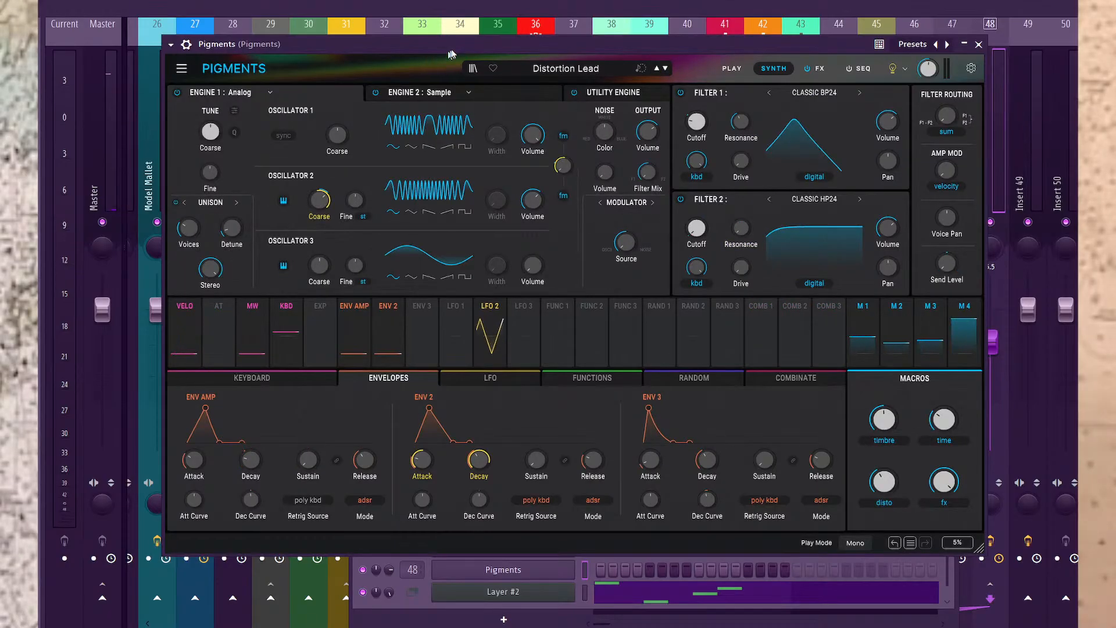
Continue auditioning Pigments presets with Layer #2, through DTej Lead, Edgy Squares and Epic Hero to Eurodance Stab 3000.
click(589, 594)
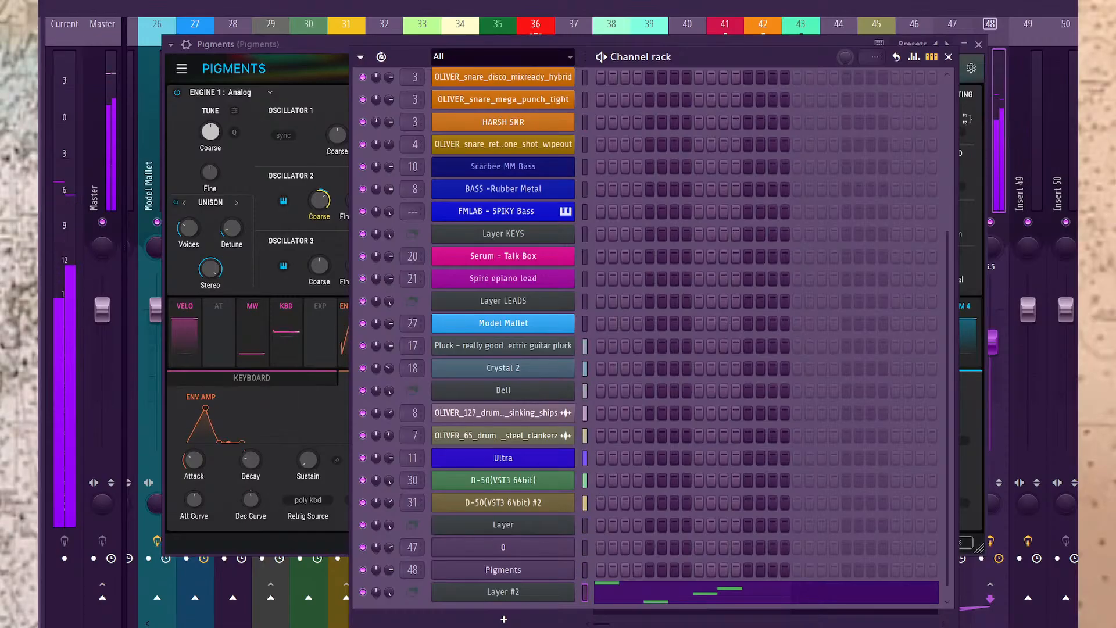
click(348, 68)
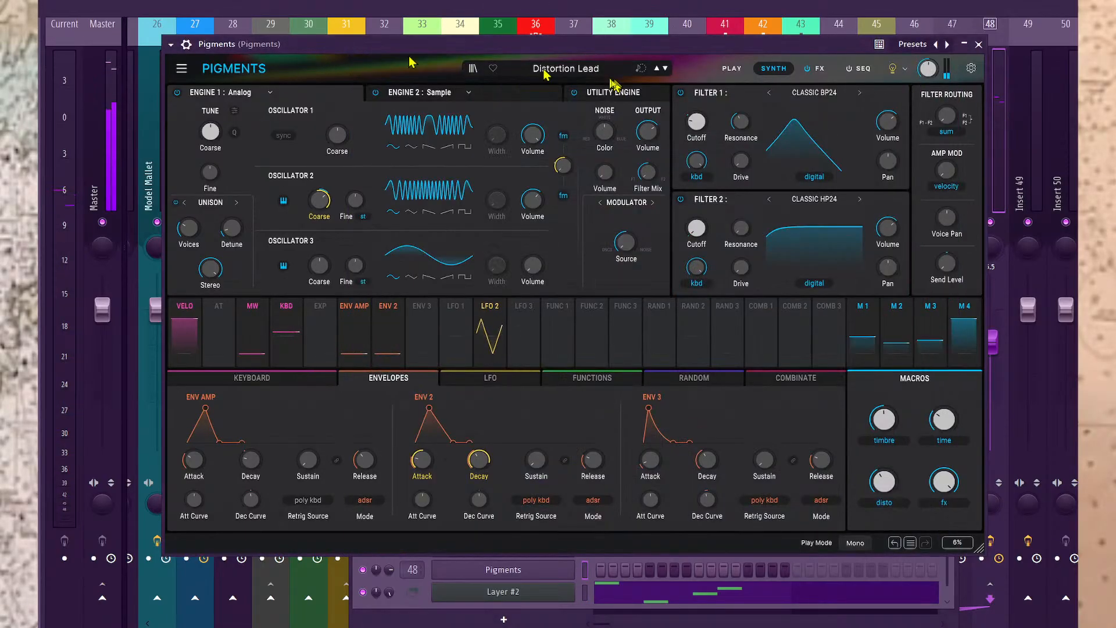
click(665, 68)
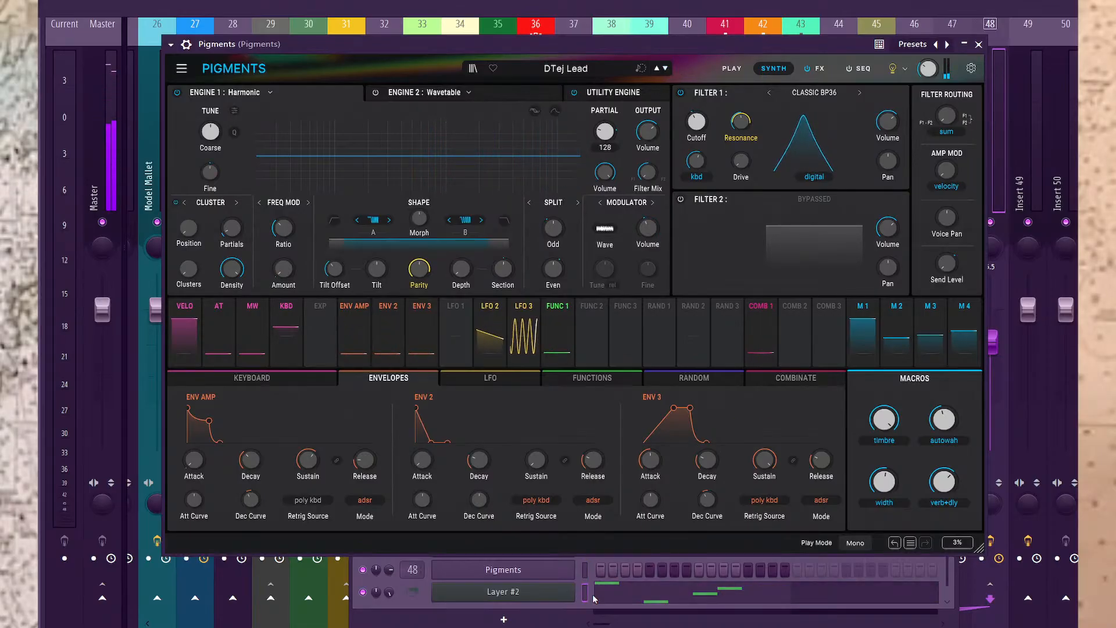
right_click(611, 598)
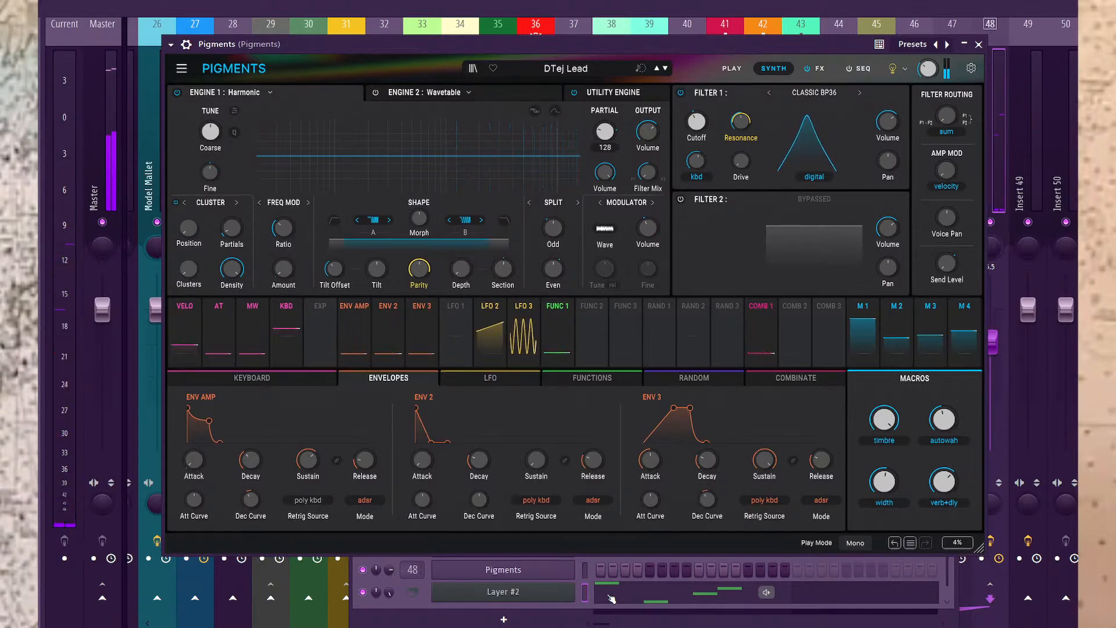
click(665, 68)
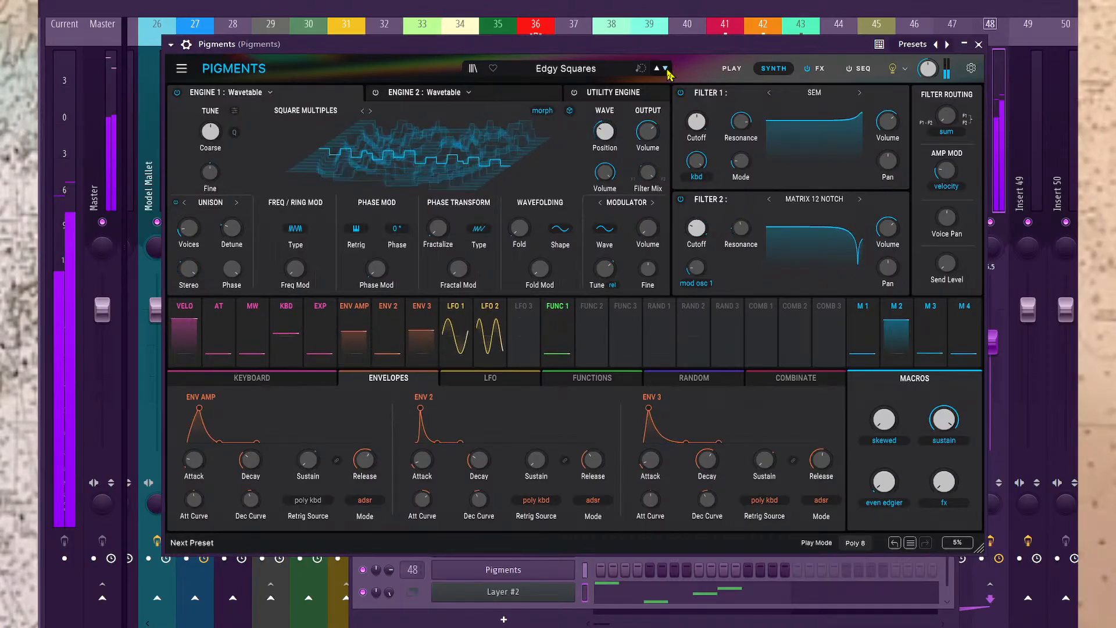
click(667, 71)
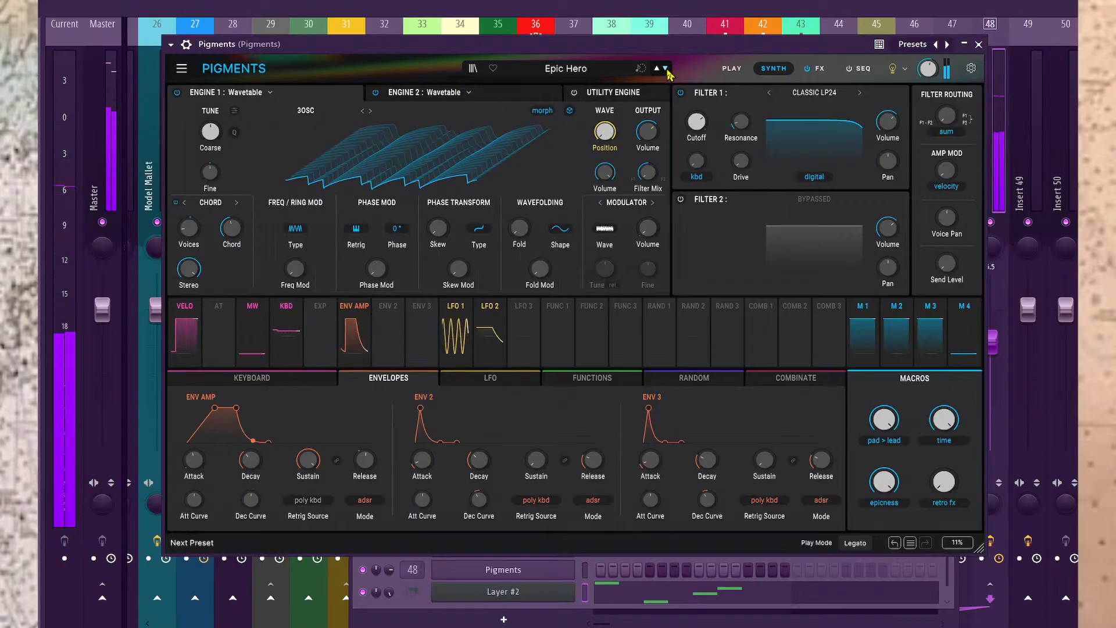
click(665, 68)
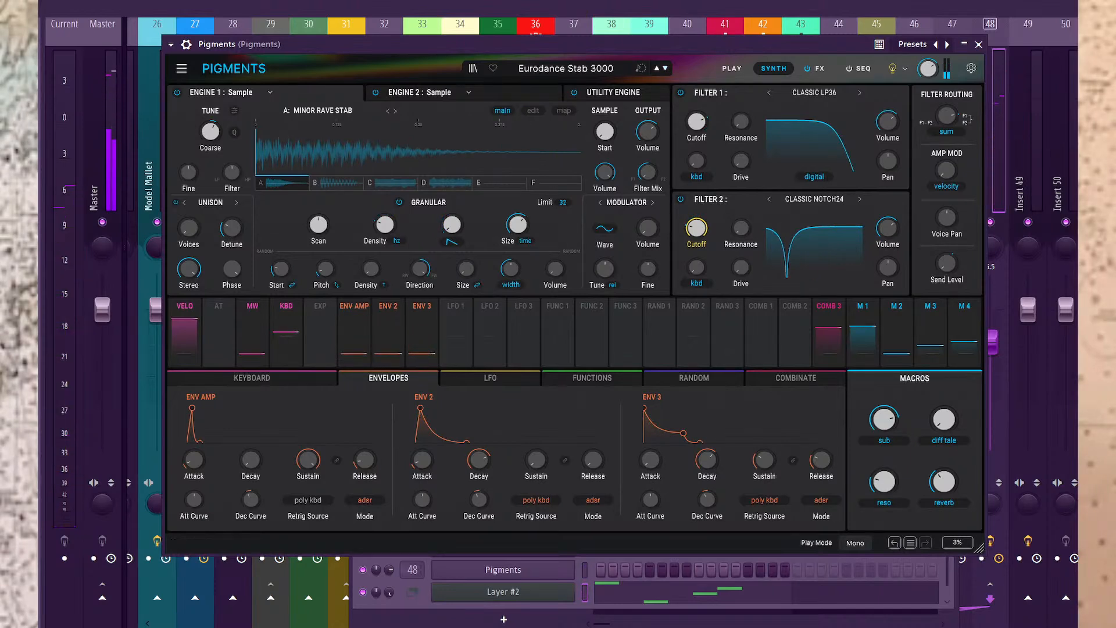
Audition the Fabulous Train preset in Pigments against the mix and go back to Eurodance Stab 3000.
click(665, 70)
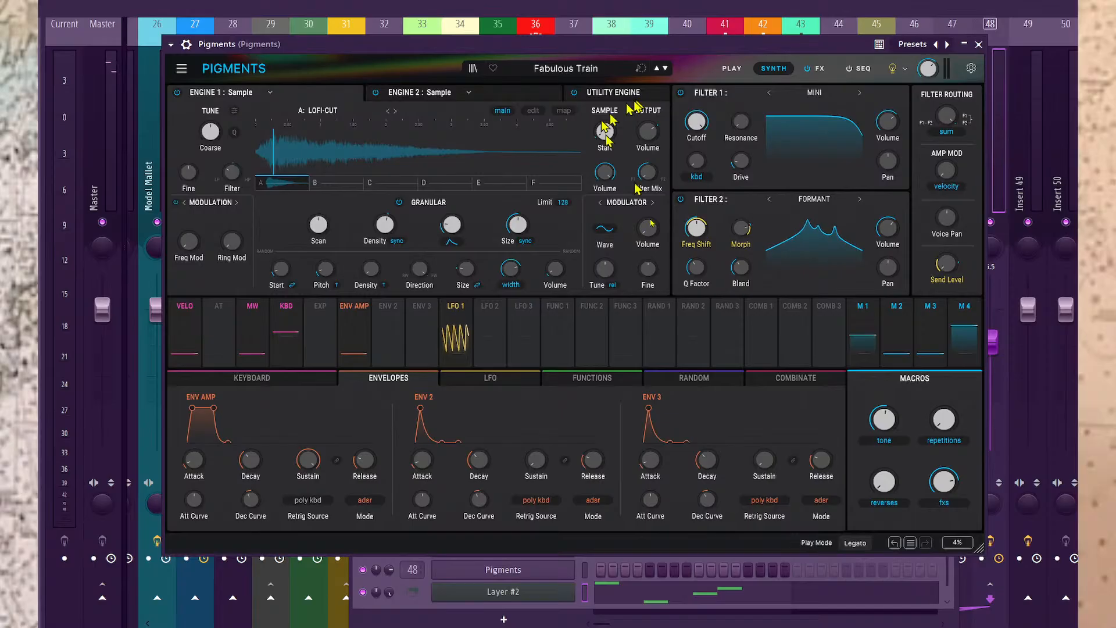
key(F9)
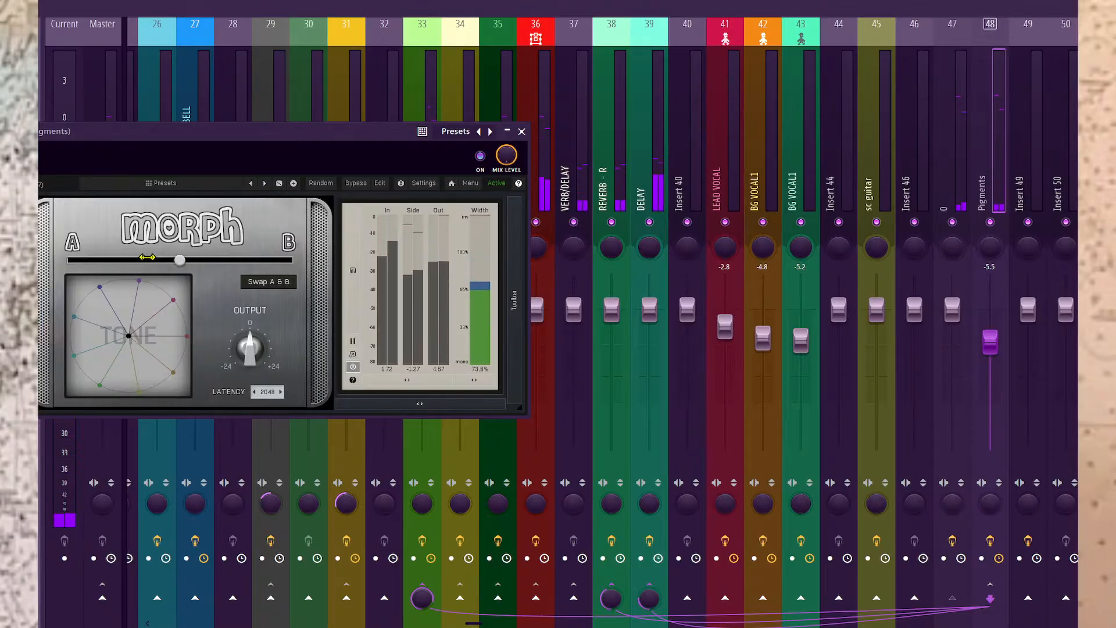
key(Escape)
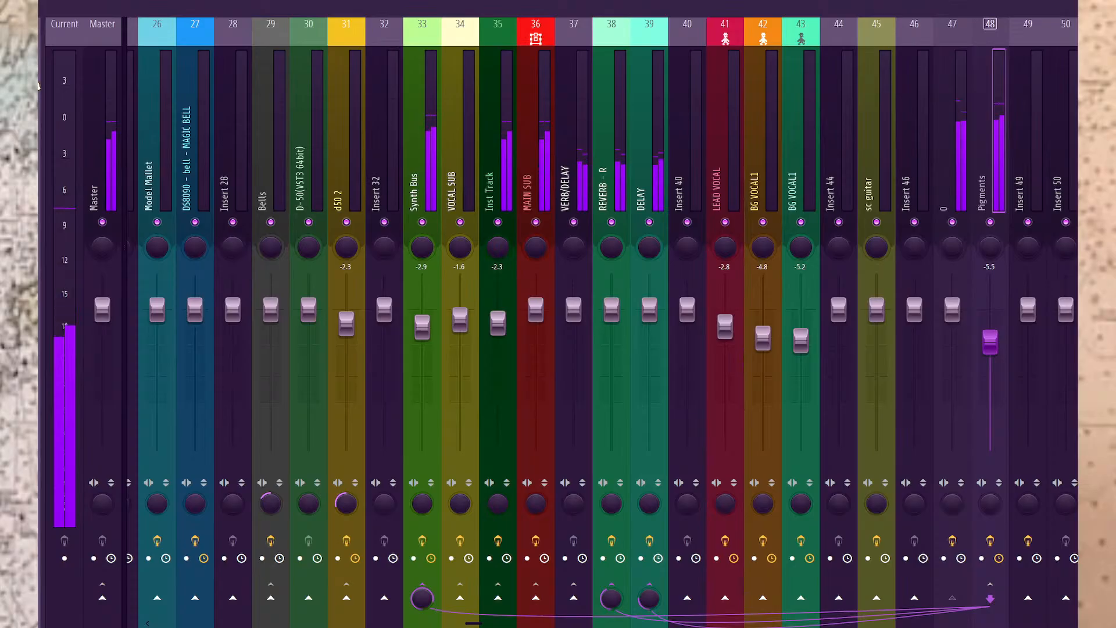
key(F6)
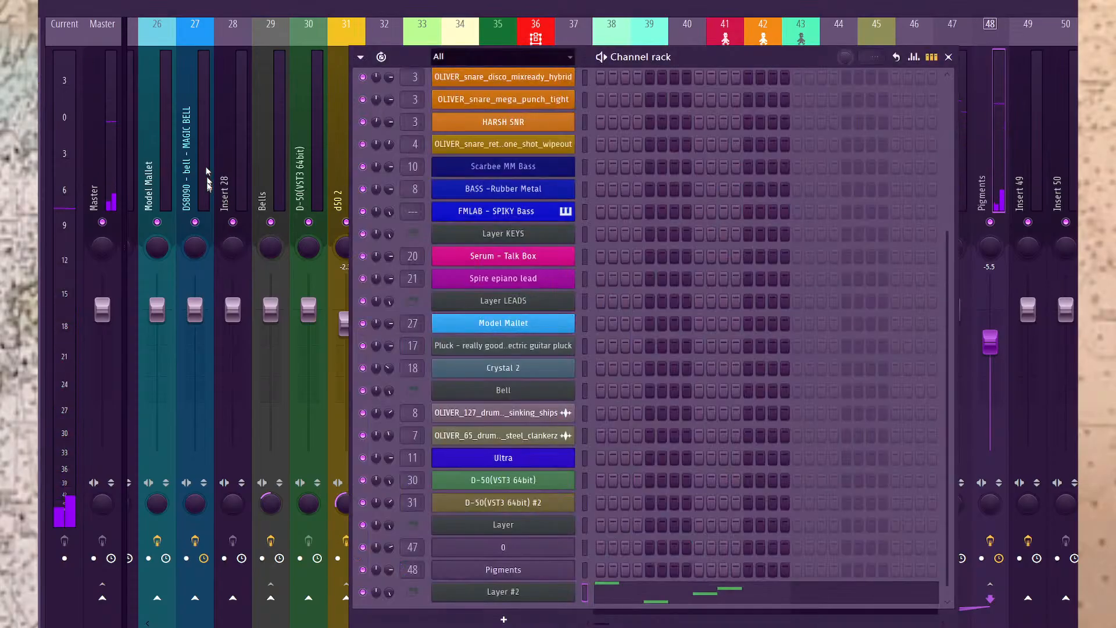
click(522, 575)
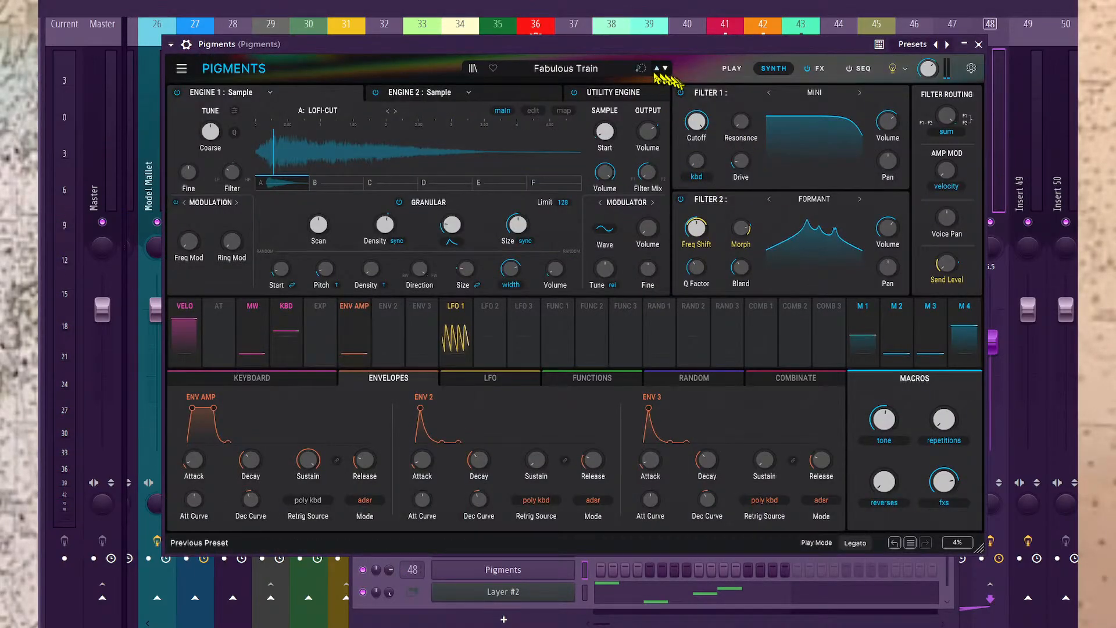
click(658, 69)
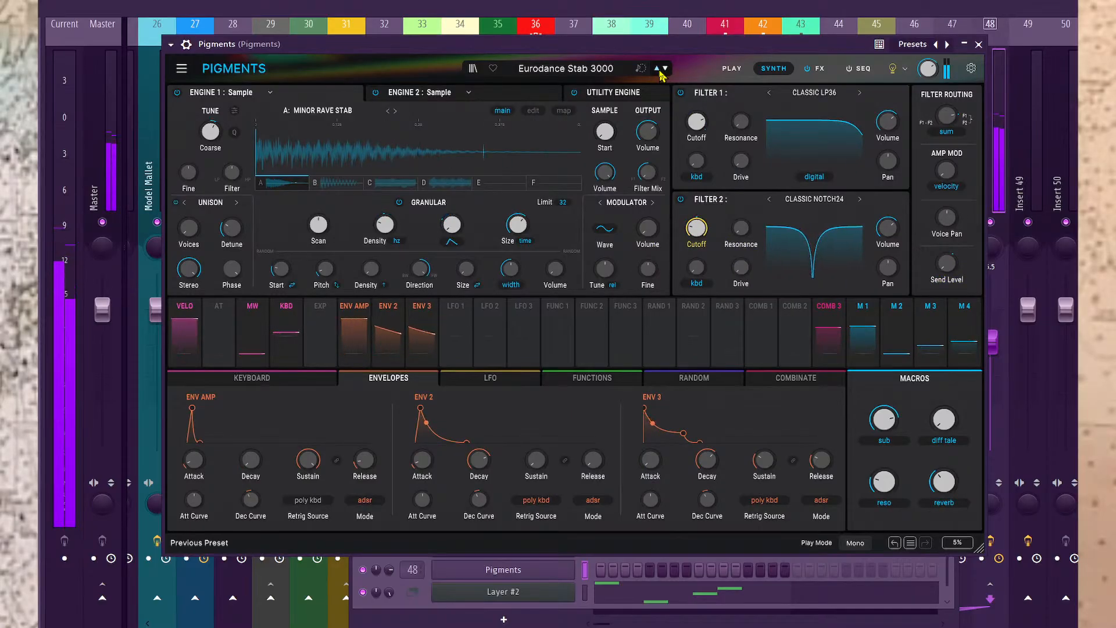
Play Layer #2 and shift the MMorph slider from the middle partway toward A.
key(F12)
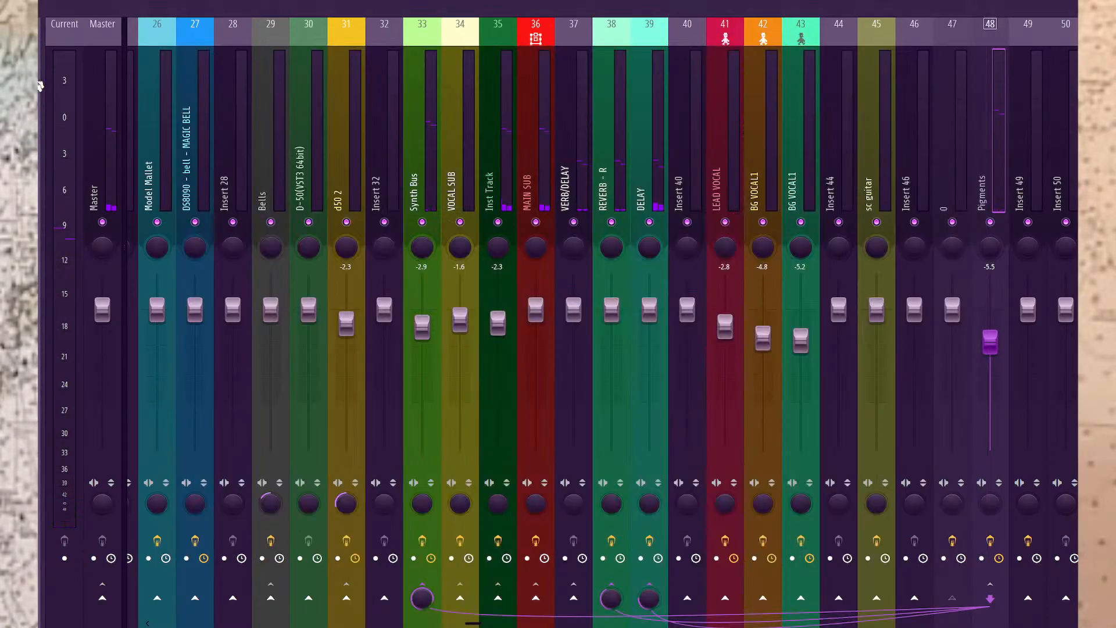
key(F6)
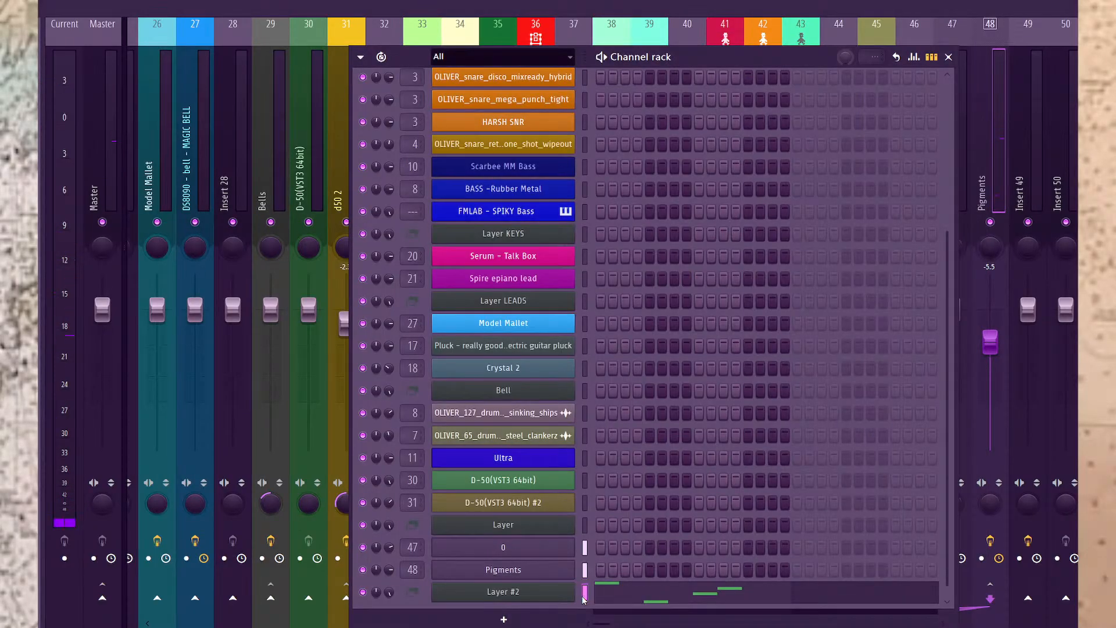
key(F6)
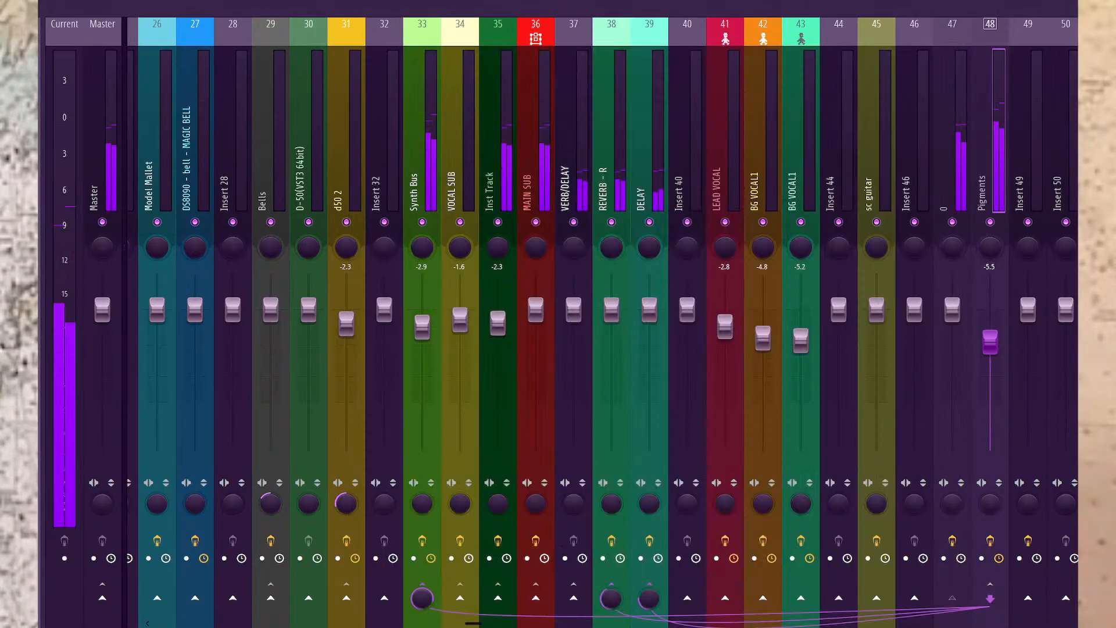
drag(180, 259, 143, 260)
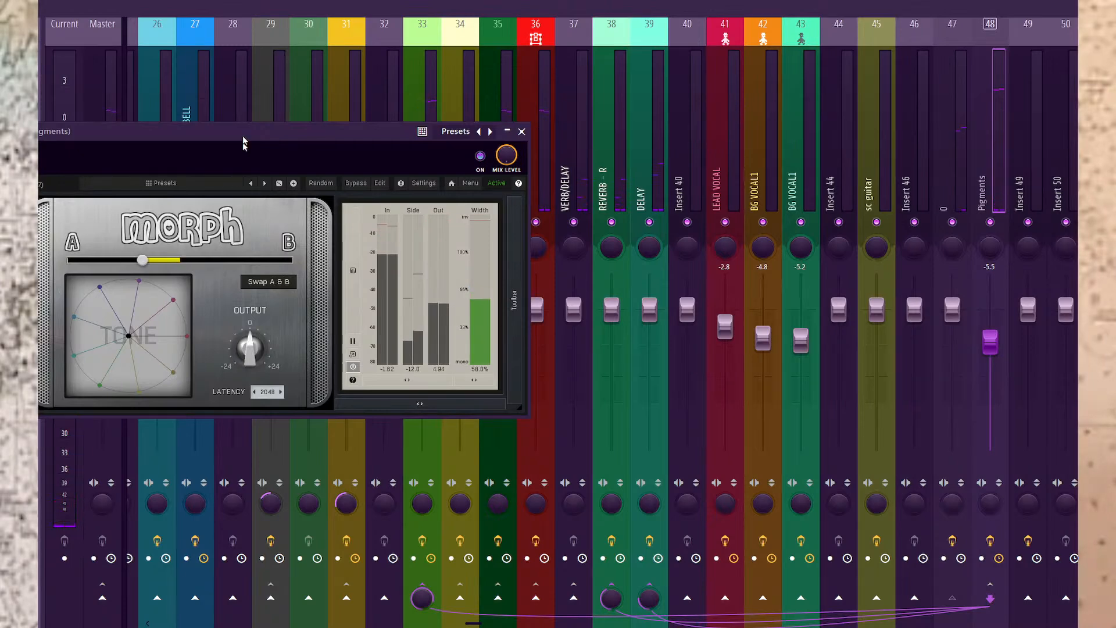
drag(244, 143, 244, 145)
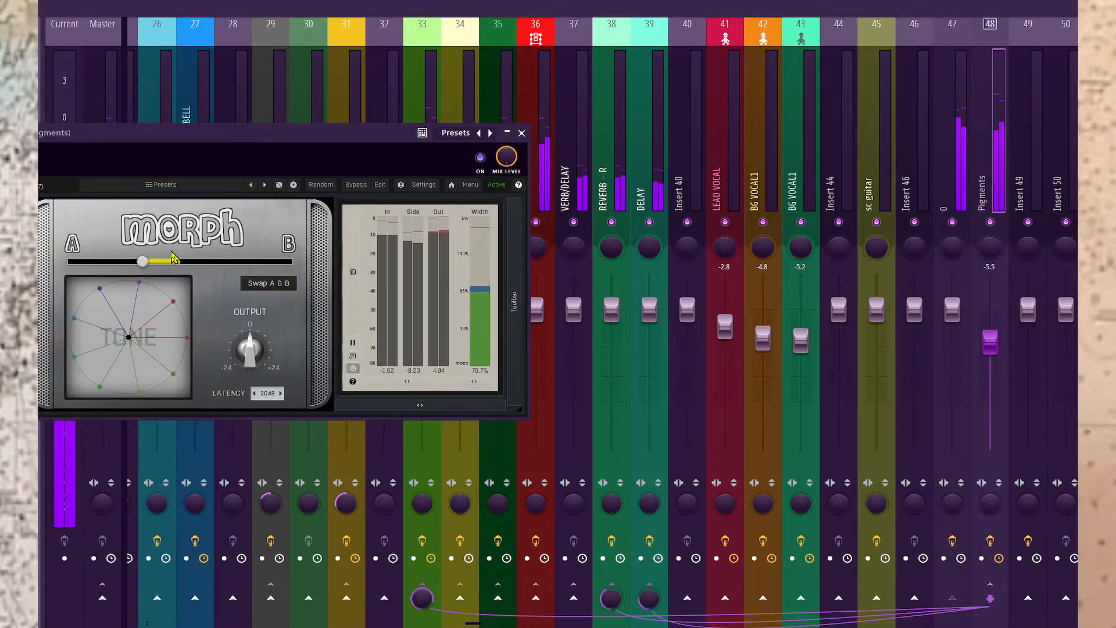
Advance Pigments two presets to Far Stab and select the Layer #2 channel to hear it layered.
key(F6)
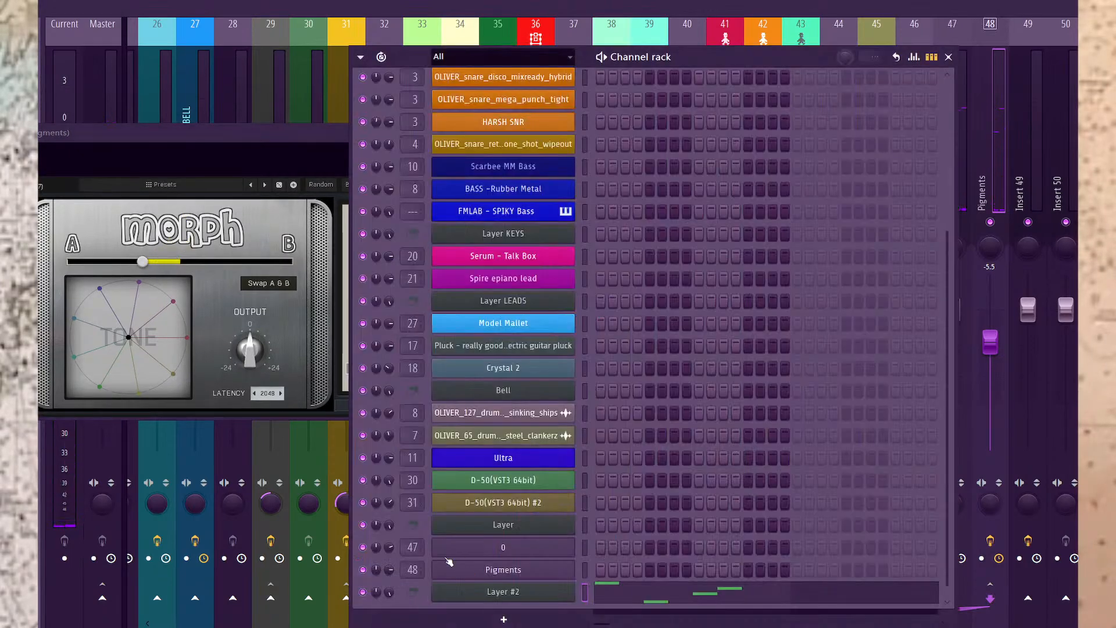
click(503, 570)
click(665, 68)
click(666, 68)
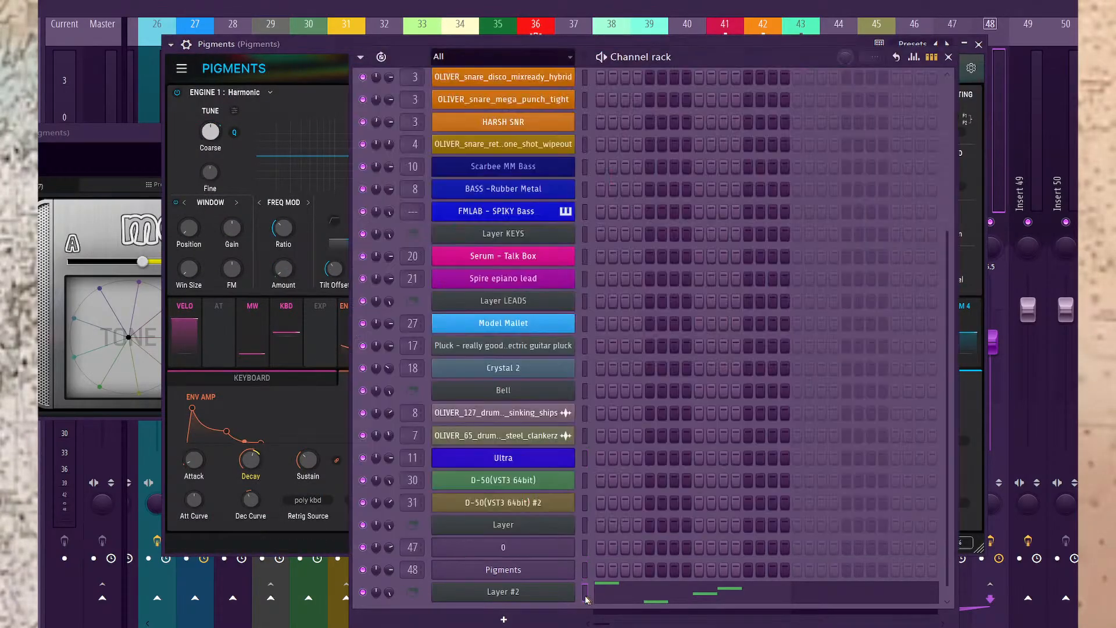
click(585, 598)
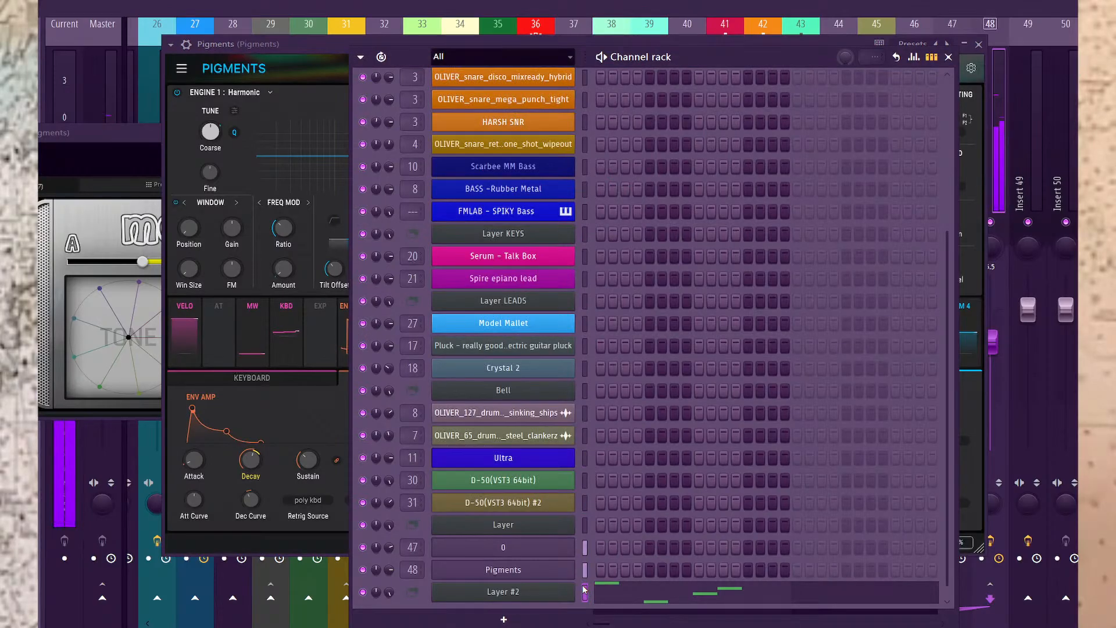
Load Club Pad Slow from the Synth > Bold presets in MPowerSynth on channel 0 and audition it through Layer #2.
click(528, 548)
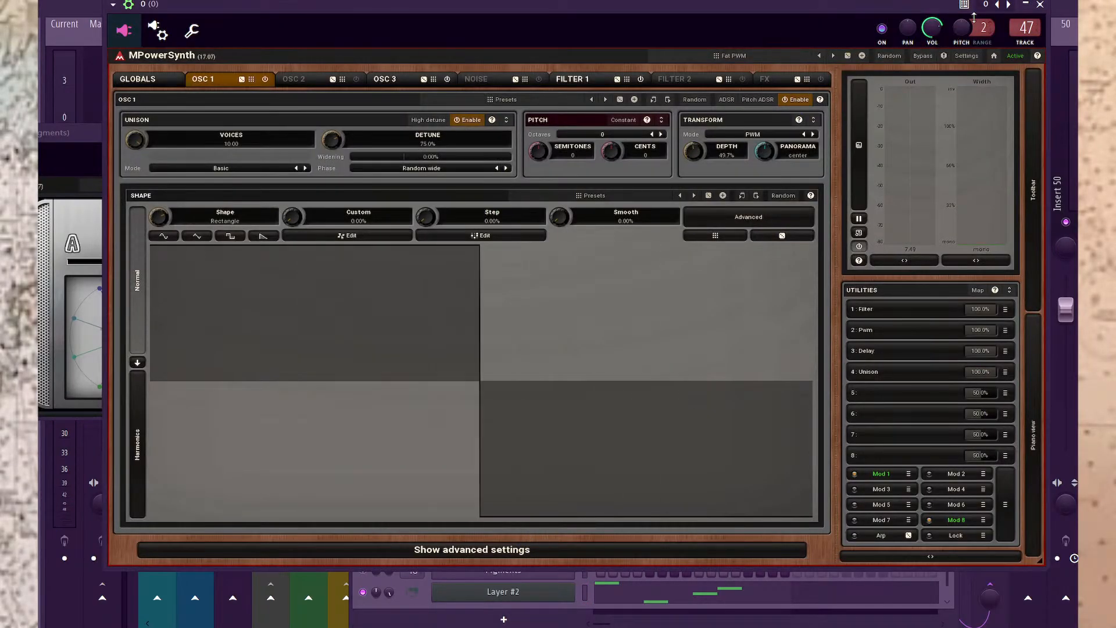
click(751, 59)
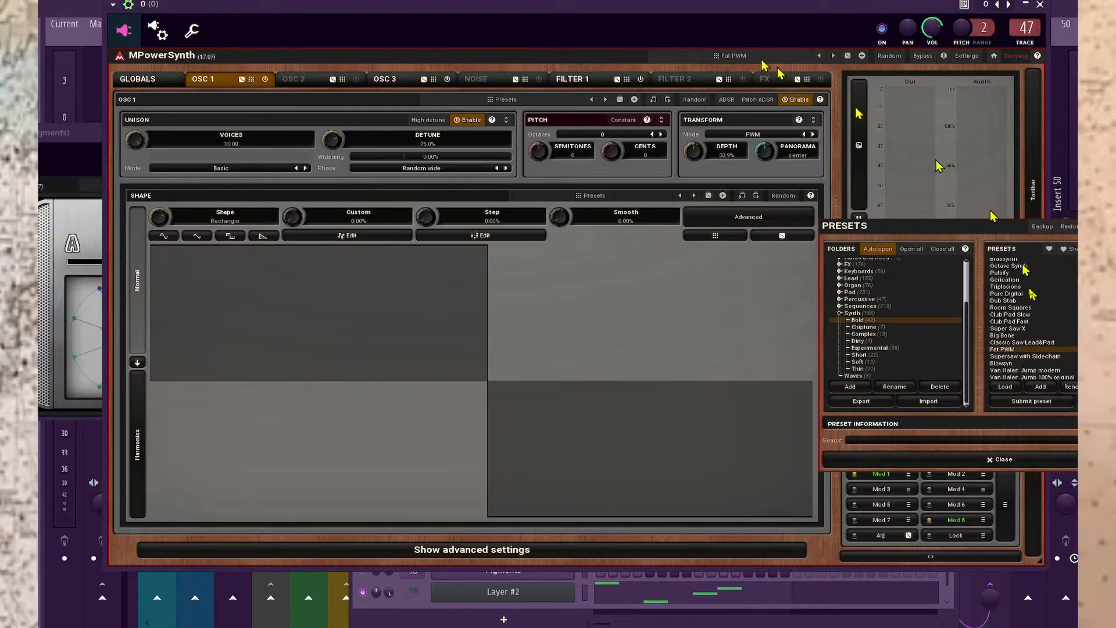
click(1022, 315)
key(F6)
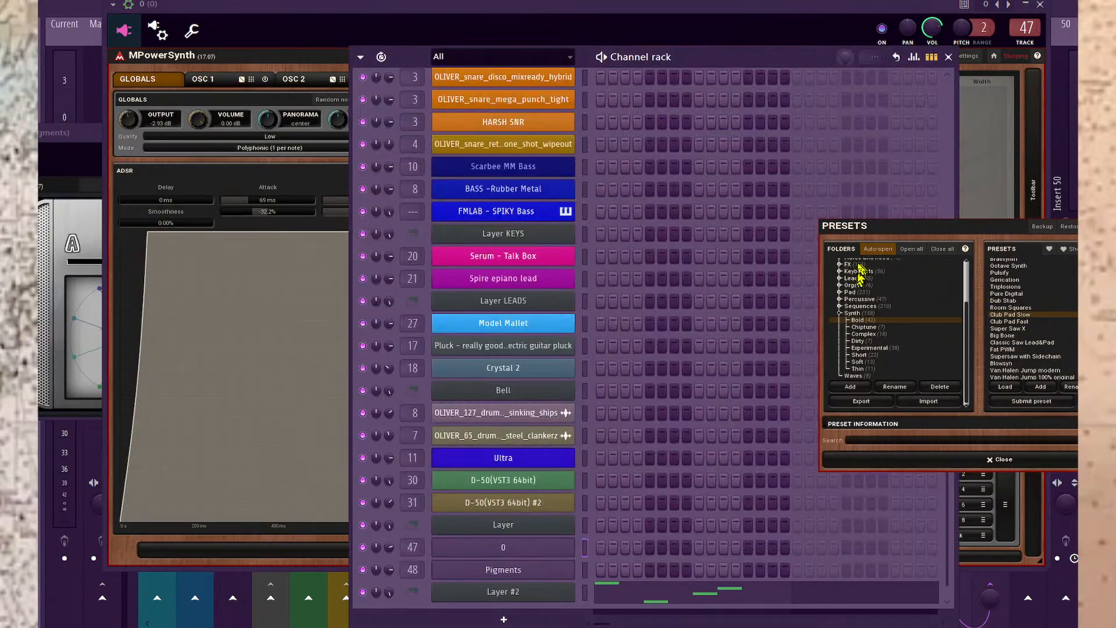
click(586, 591)
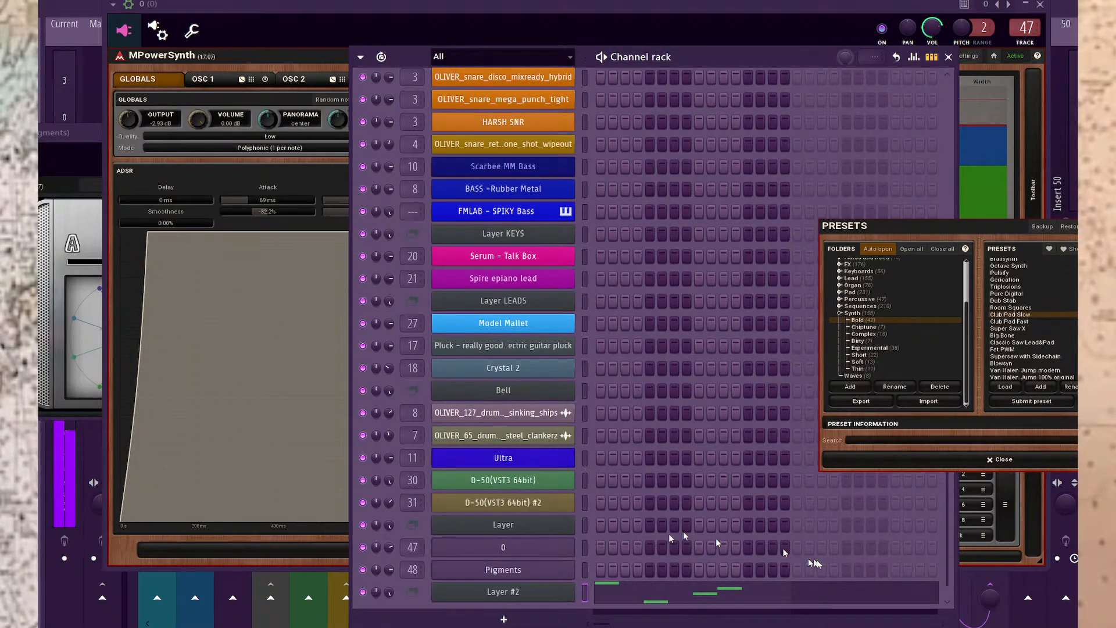
Audition the Bold presets Classic Saw Lead&Pad, Blowsyn, Falgatory and Velo Slider in MPowerSynth, ending on Supersaw Calendar.
click(1030, 343)
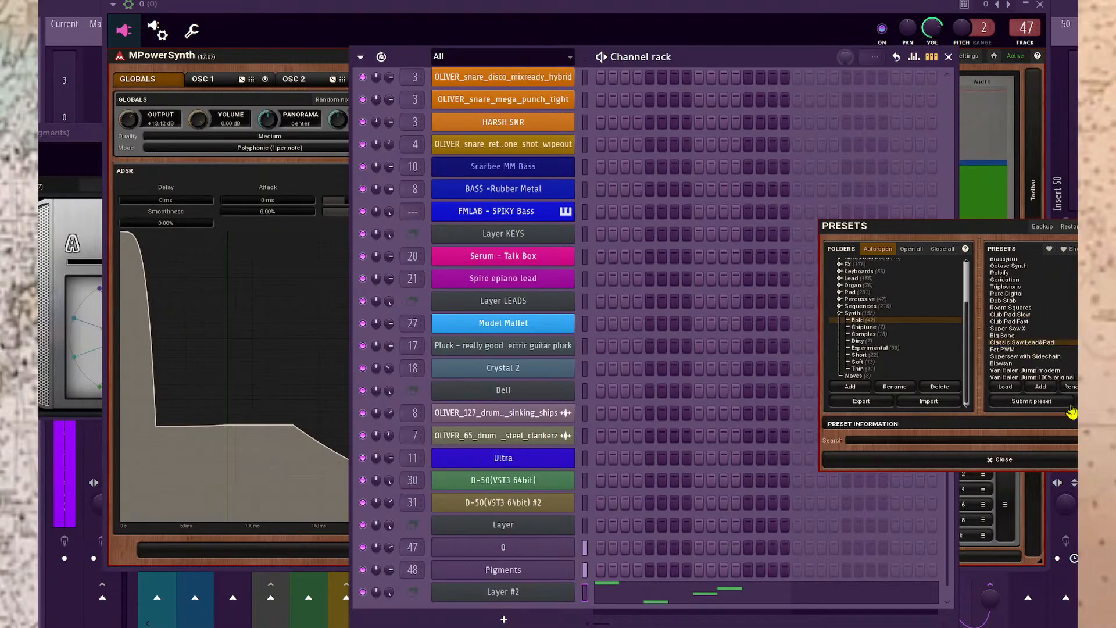
click(1029, 363)
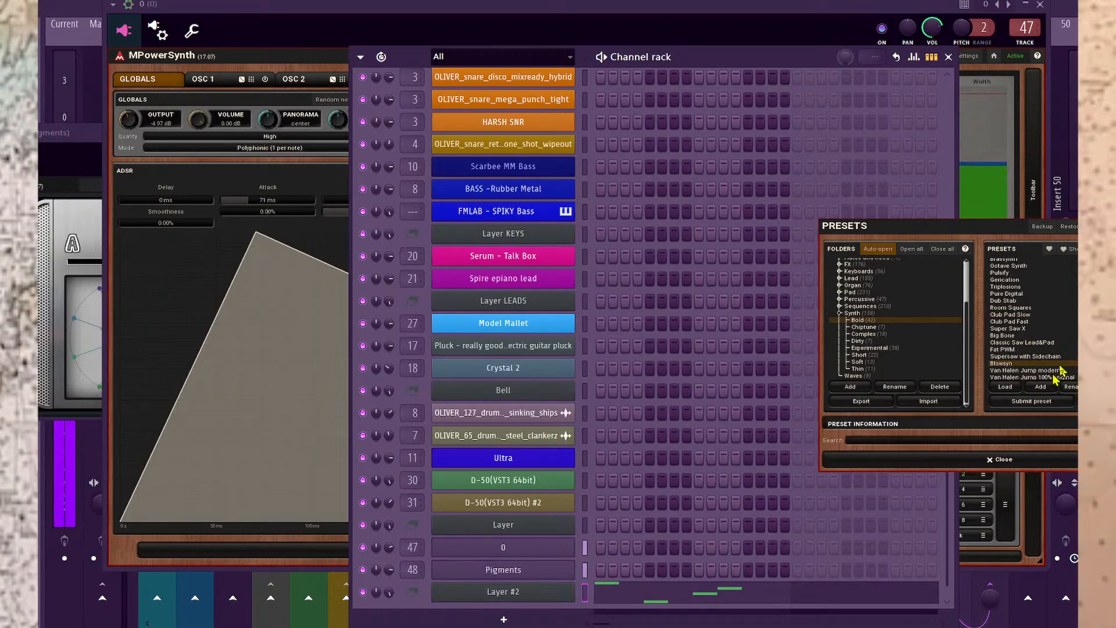
scroll(1053, 366, down, 3)
click(1019, 374)
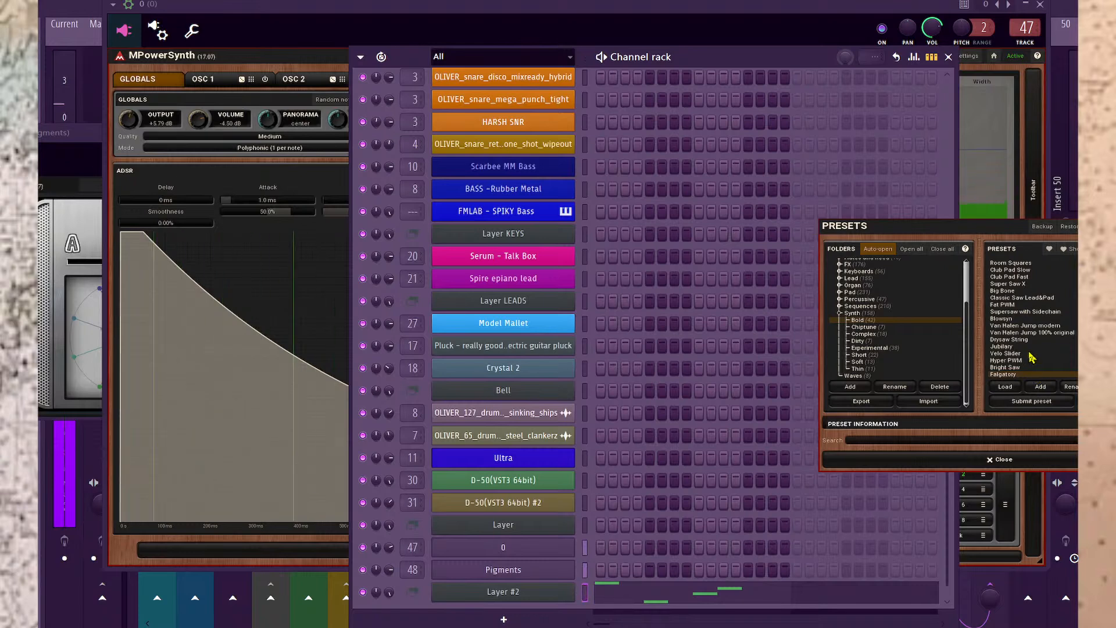
click(1029, 354)
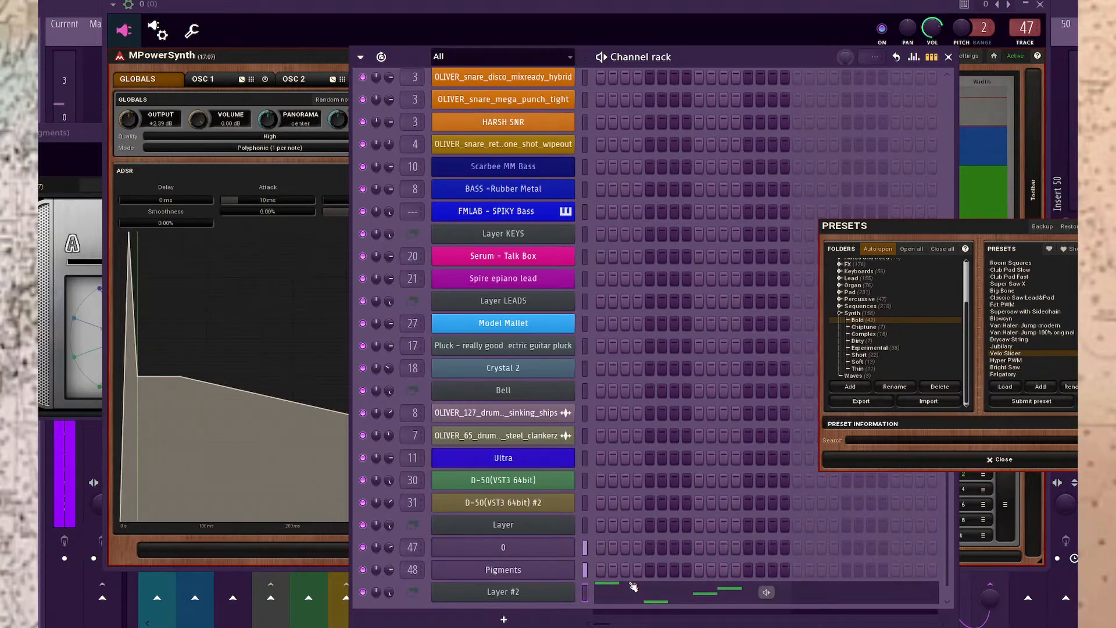
scroll(1038, 343, down, 2)
click(1017, 353)
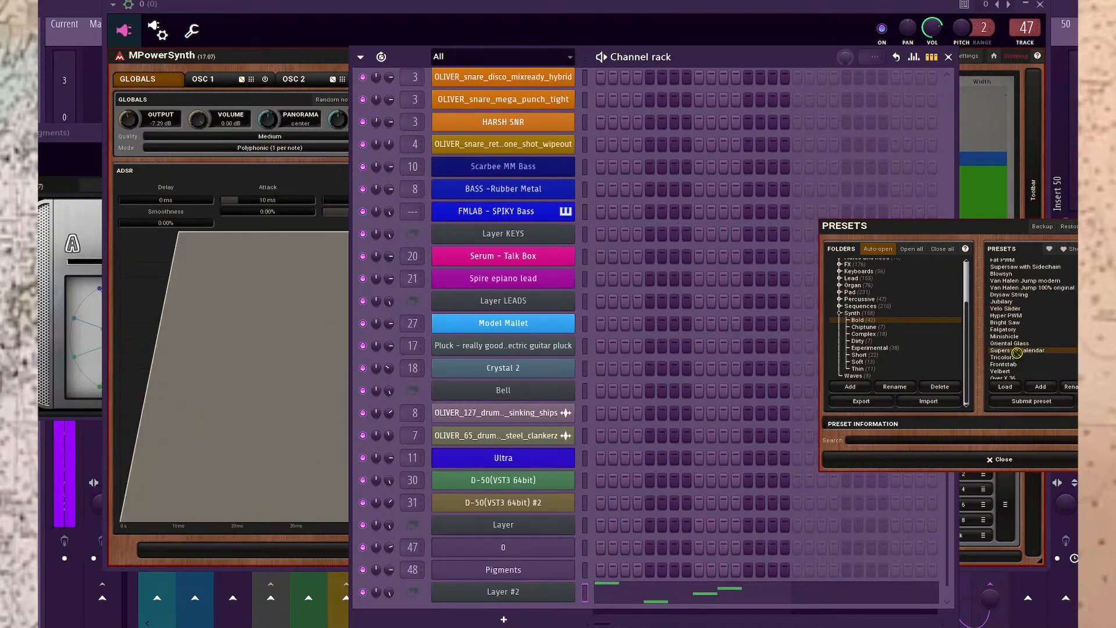
Sweep the MMorph slider fully to A, across to B and back to A while playing the layer.
click(85, 152)
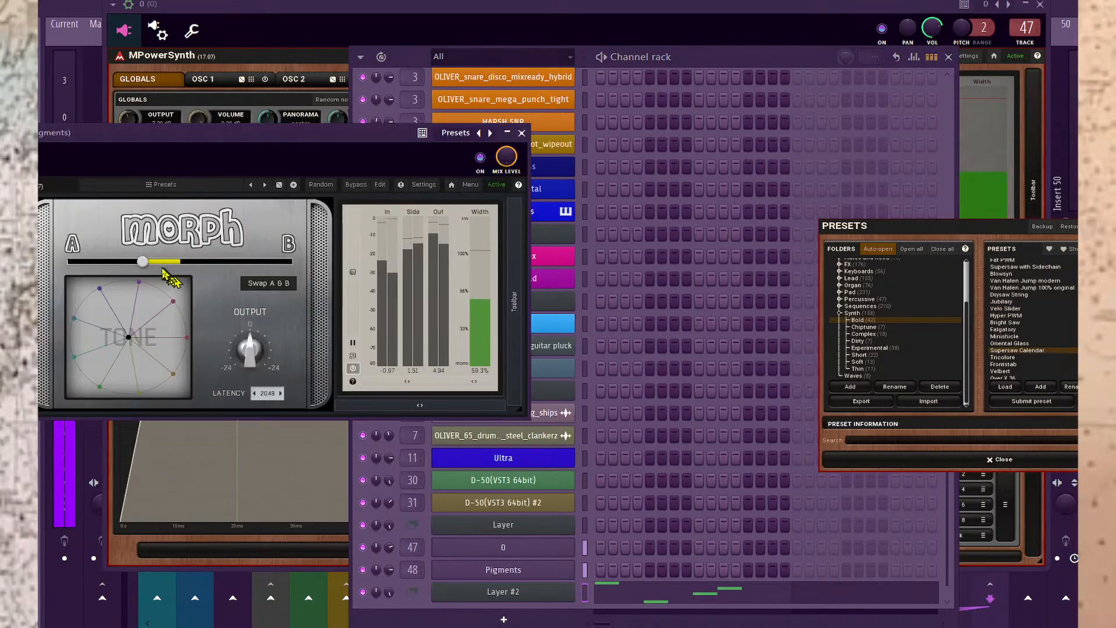
drag(145, 262, 70, 261)
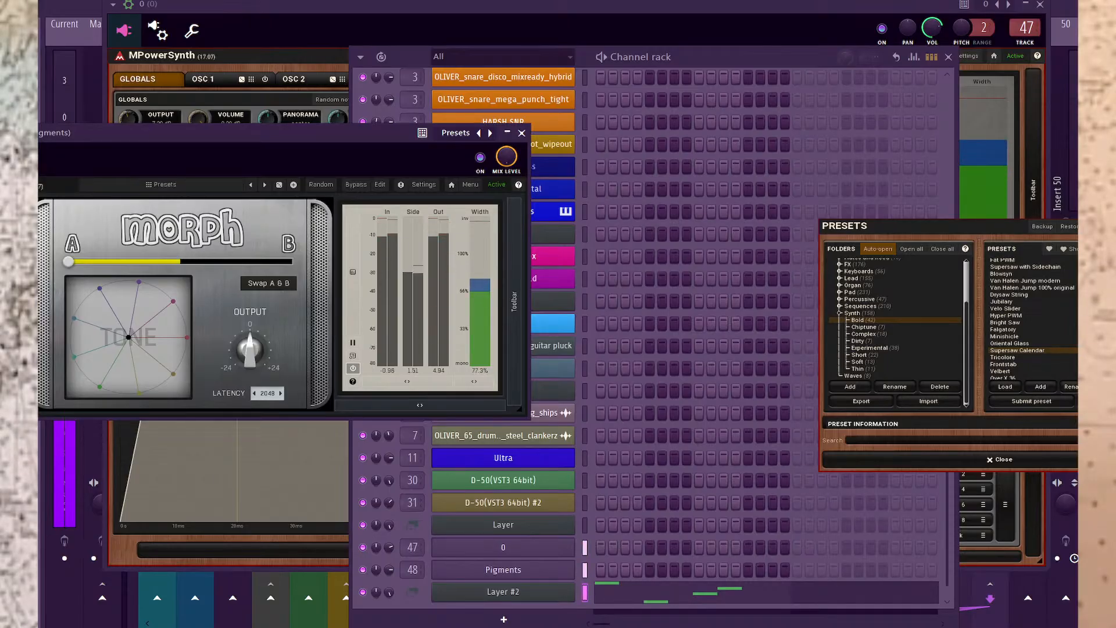
drag(68, 262, 292, 261)
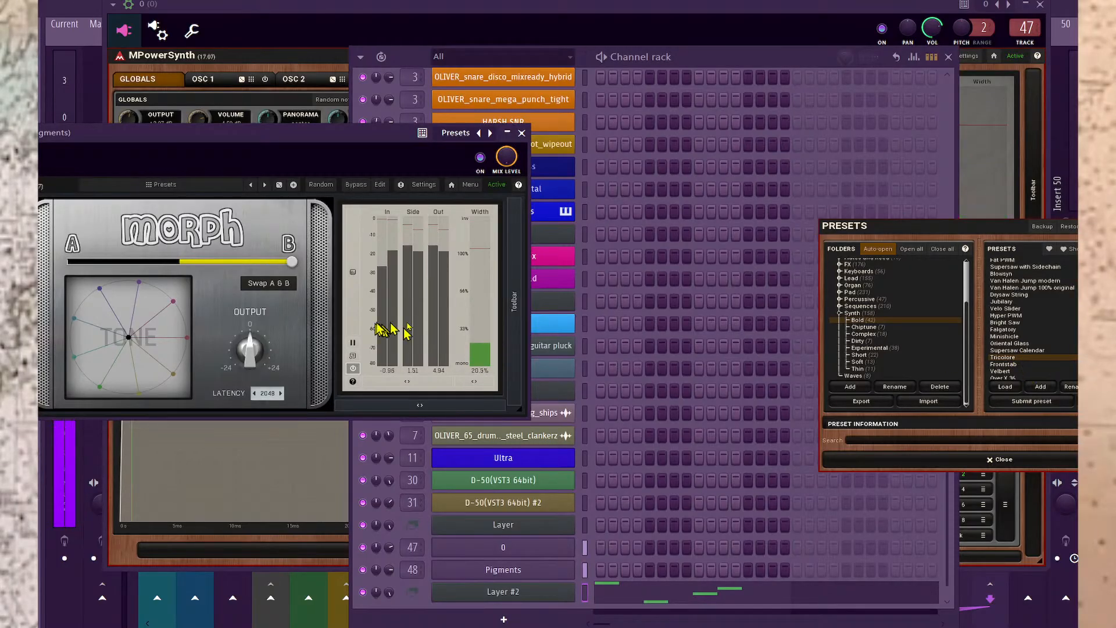
drag(291, 262, 68, 262)
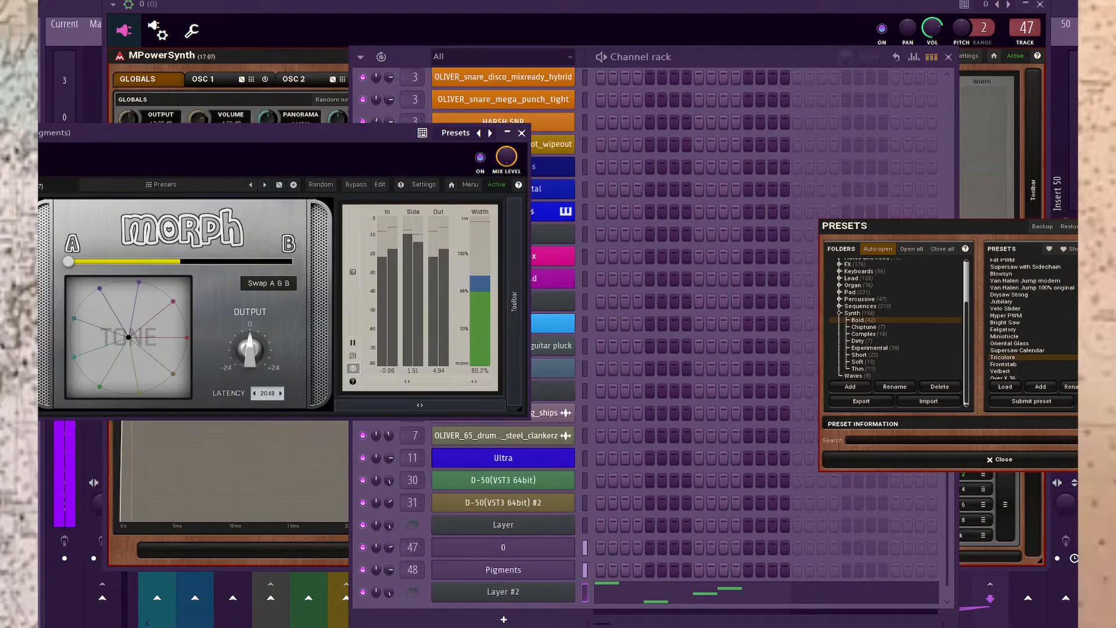
Open Pigments and shorten the ENV 3 release of the Far Stab preset.
click(523, 570)
drag(698, 51, 440, 42)
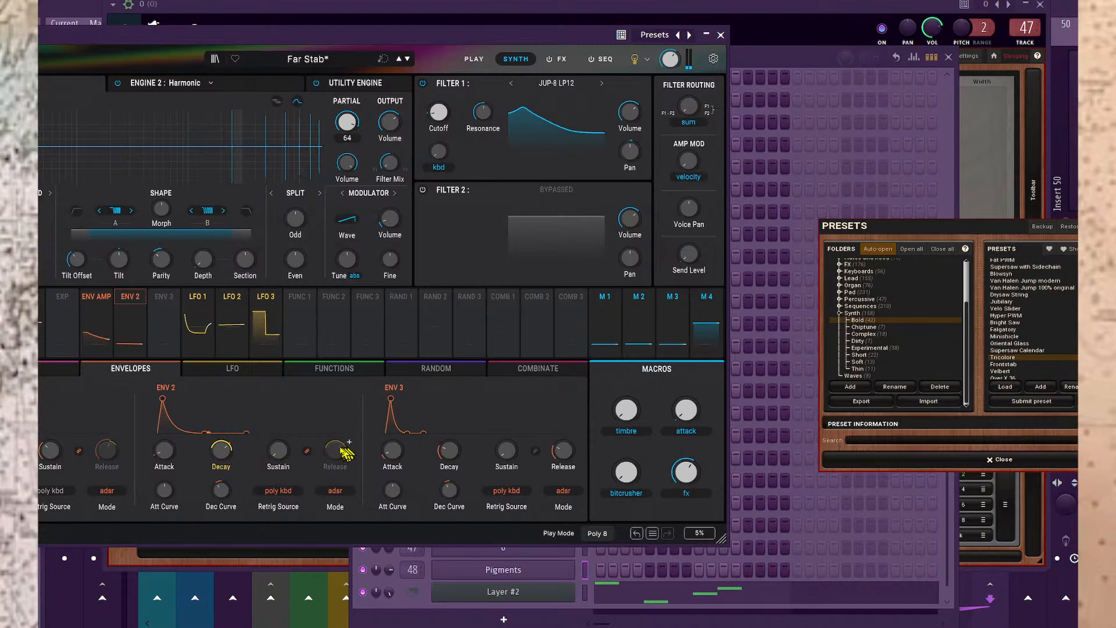
drag(568, 453, 568, 503)
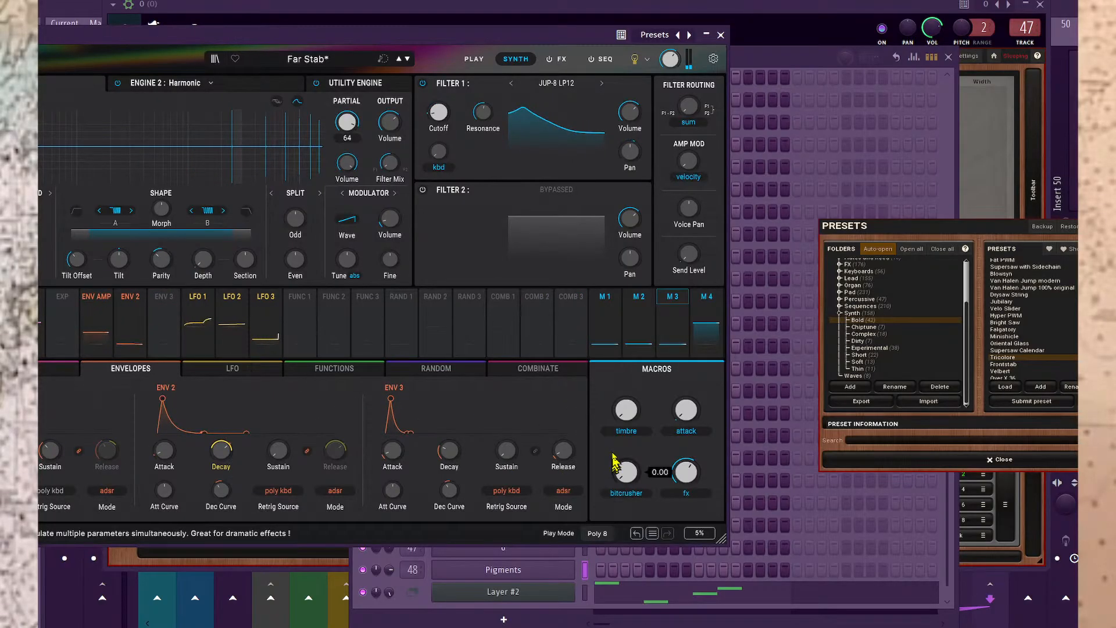
Play Pigments on its own and move the MMorph slider all the way to B.
key(F9)
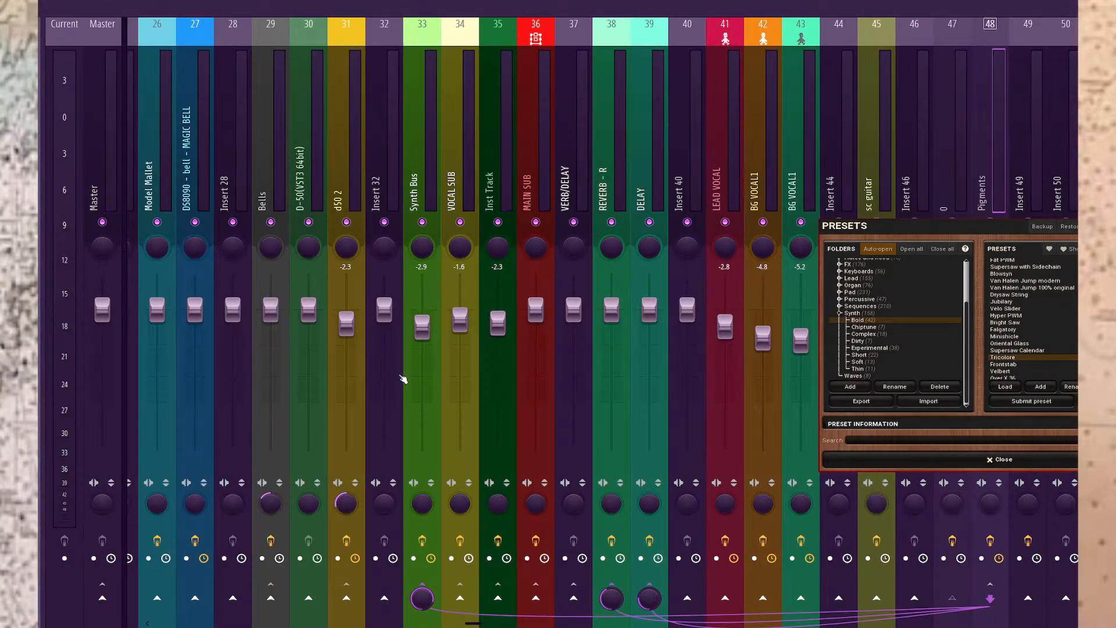
key(F6)
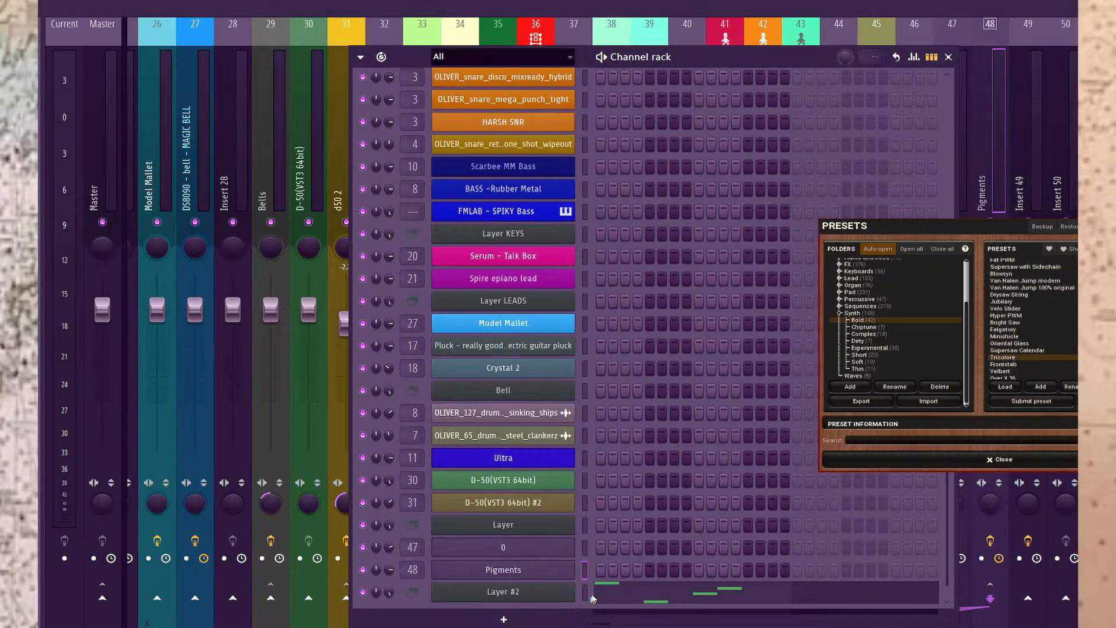
key(F6)
click(39, 219)
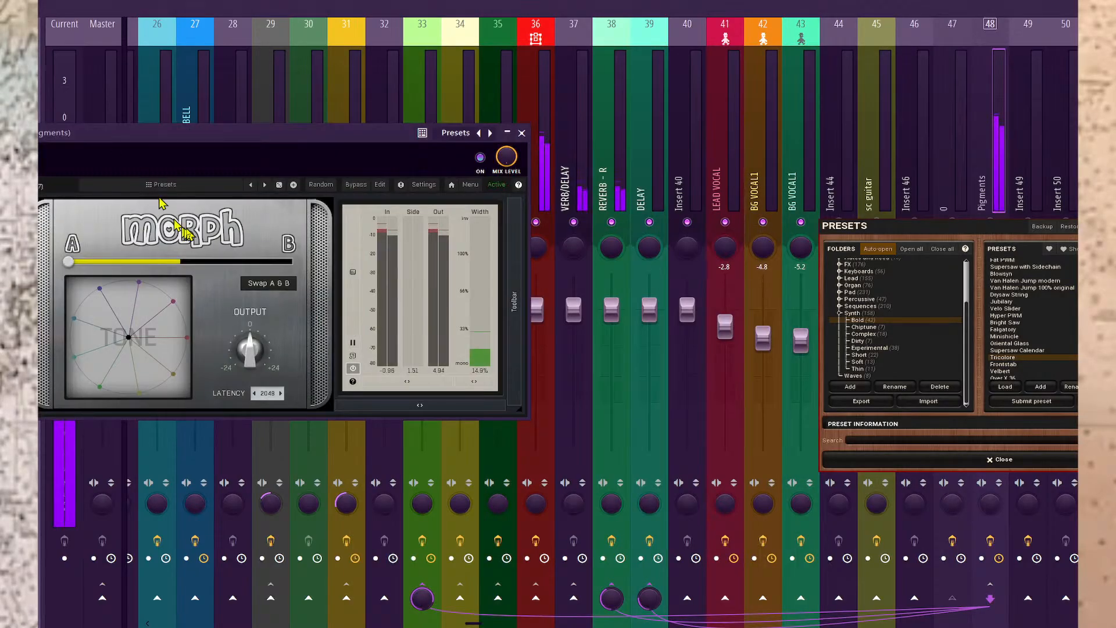
drag(90, 264, 439, 293)
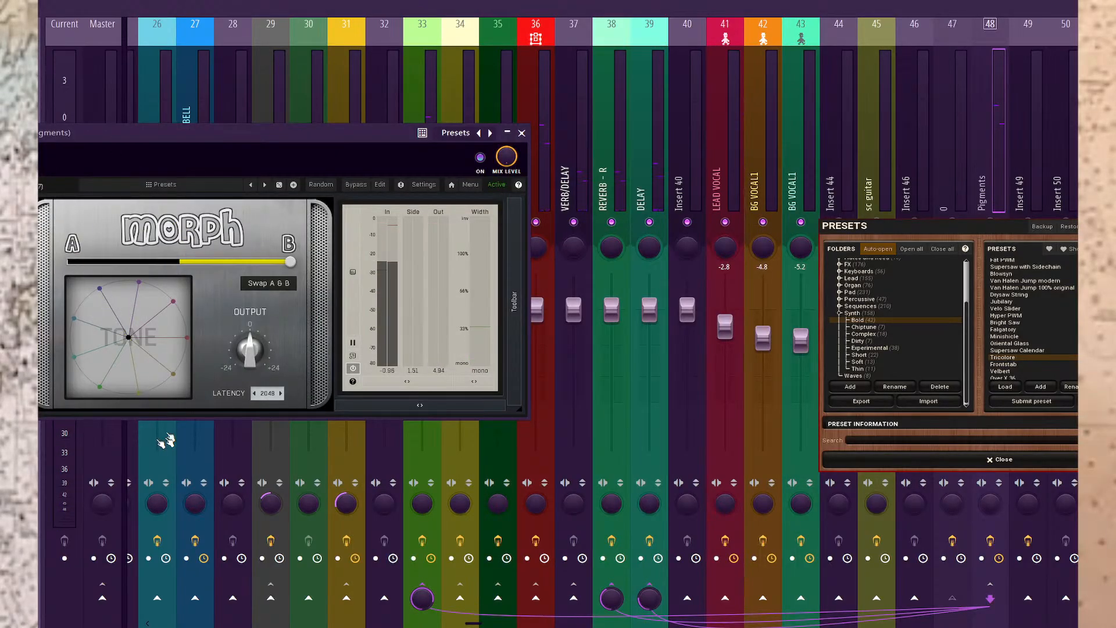
Select Layer #2 for playing and bring the MMorph slider back from B to partway toward A.
key(F6)
click(585, 592)
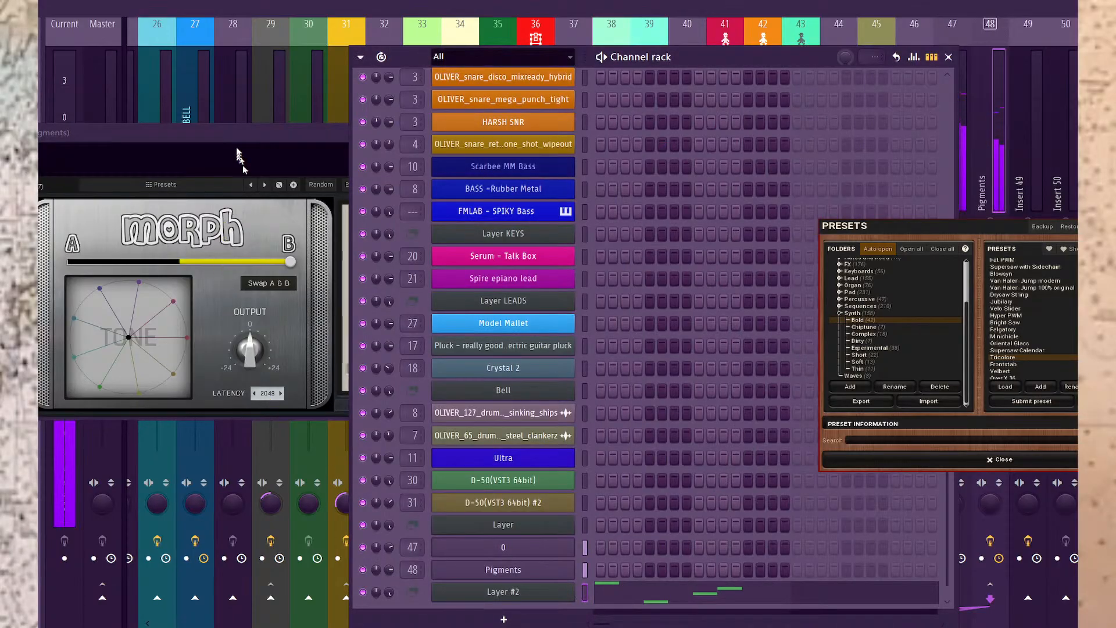
click(245, 163)
drag(289, 261, 128, 262)
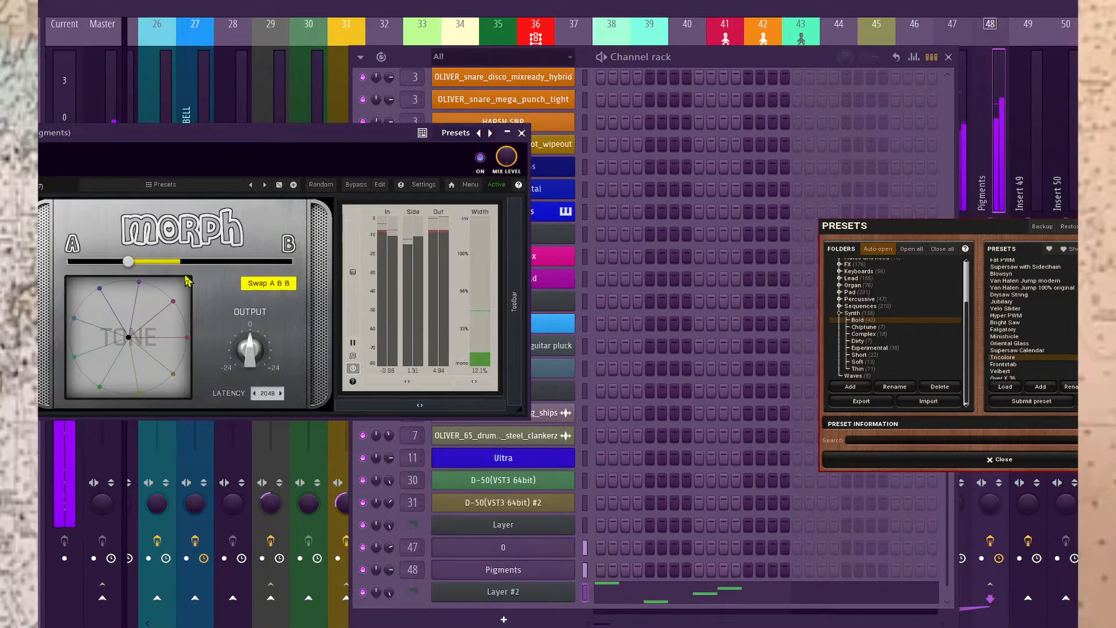
Swap A & B in MMorph and set the morph slider about a quarter of the way from A.
click(268, 283)
drag(237, 262, 128, 262)
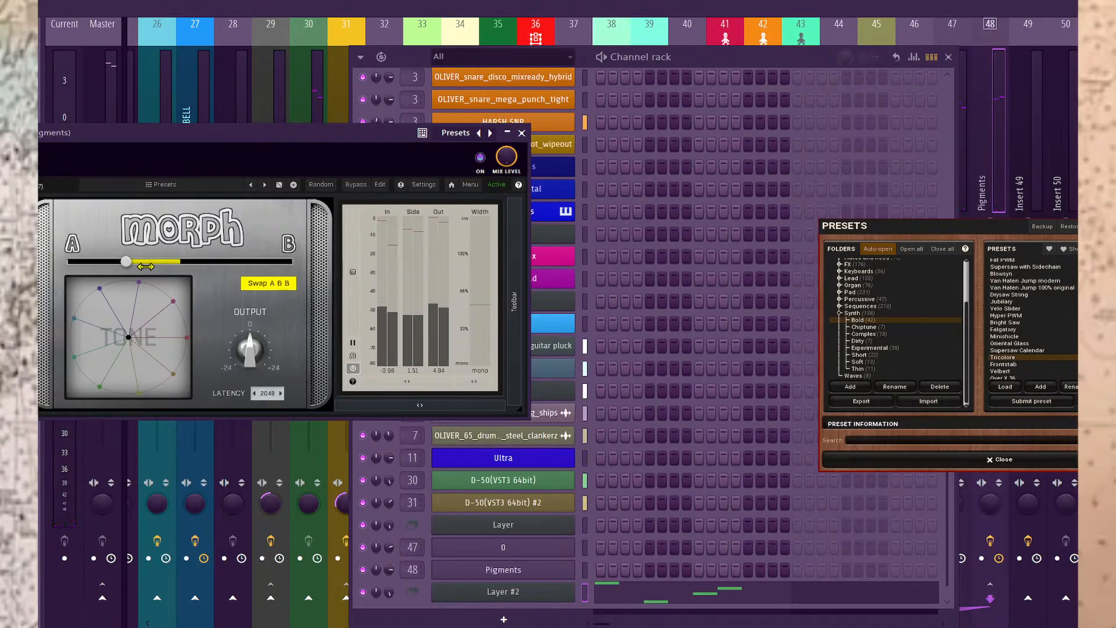
Load the Fat Dirty Lead preset in Pigments and select Layer #2 for playing.
click(511, 570)
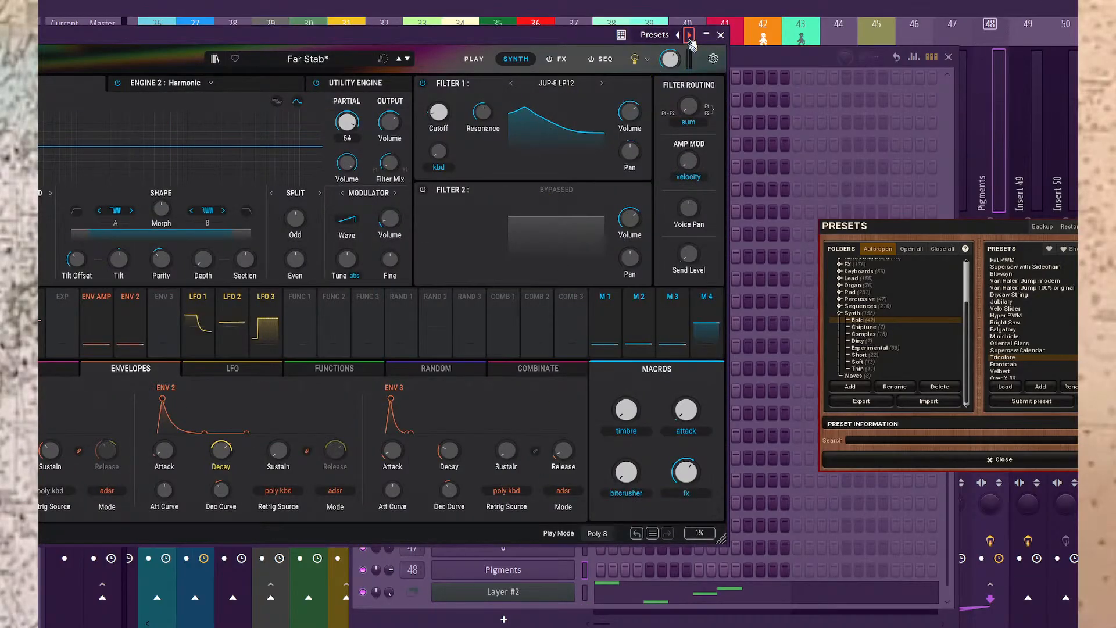
click(407, 59)
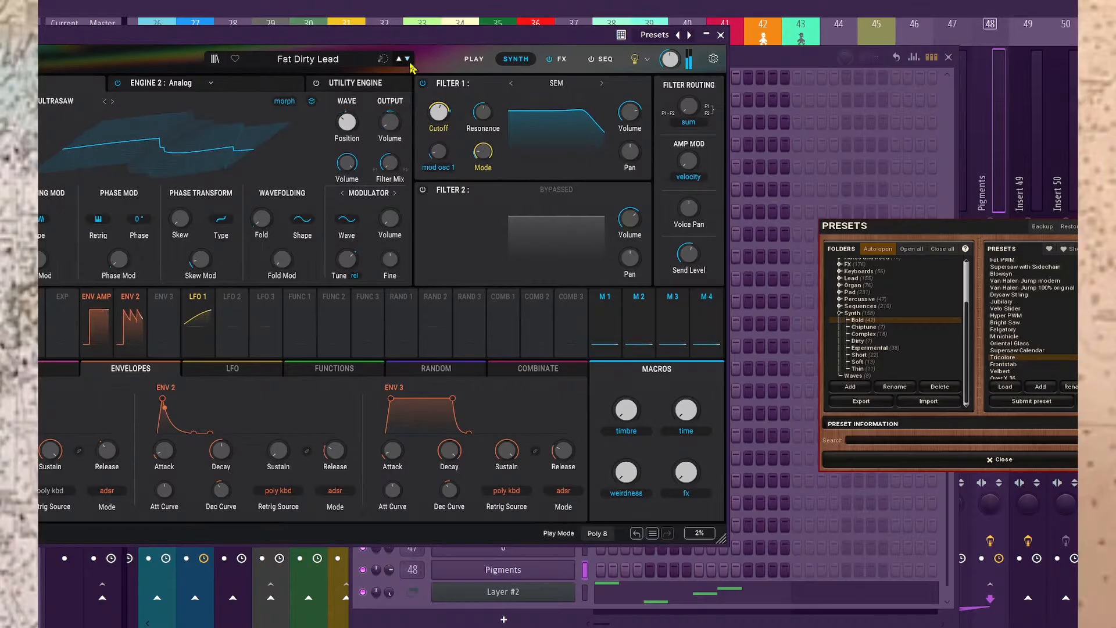
click(585, 593)
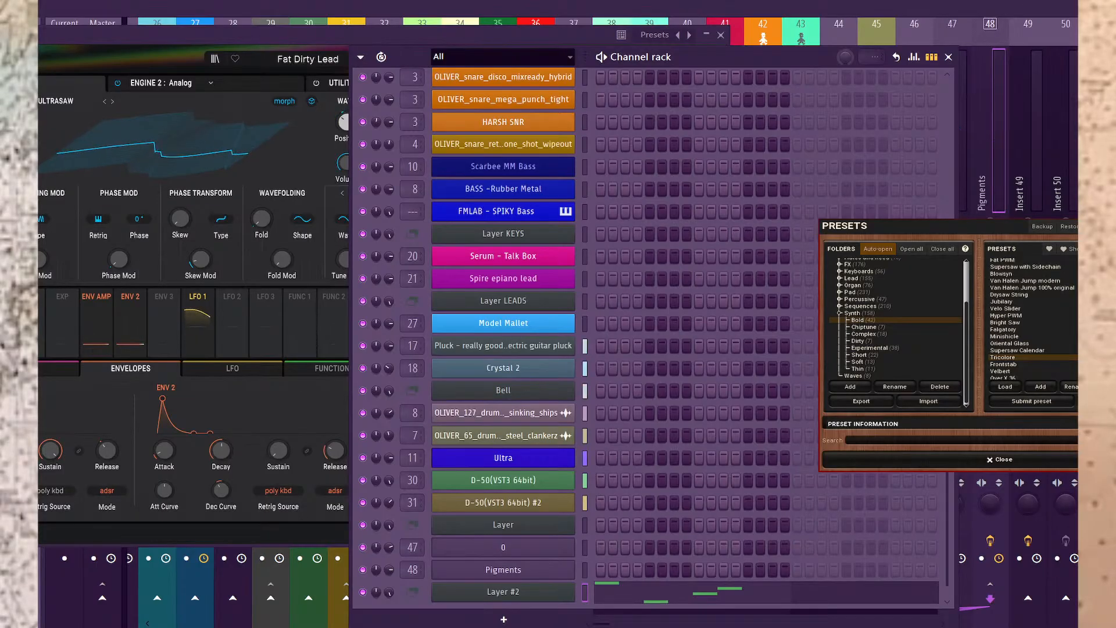
Show the playlist and examine the start of the arrangement up close.
key(F6)
key(F5)
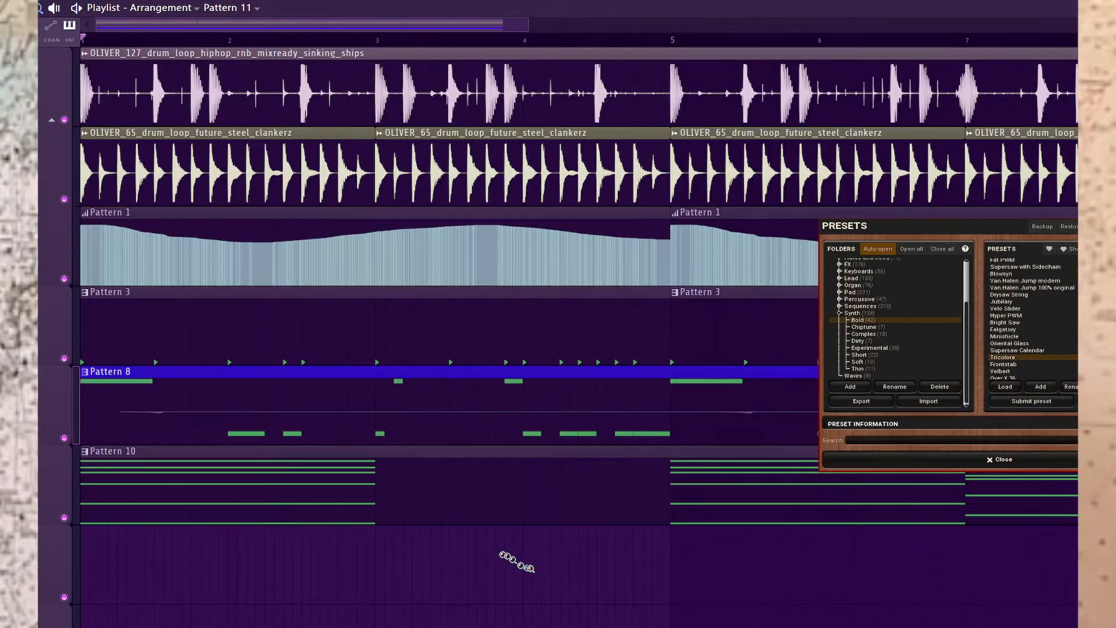
drag(530, 568, 81, 42)
drag(492, 464, 81, 58)
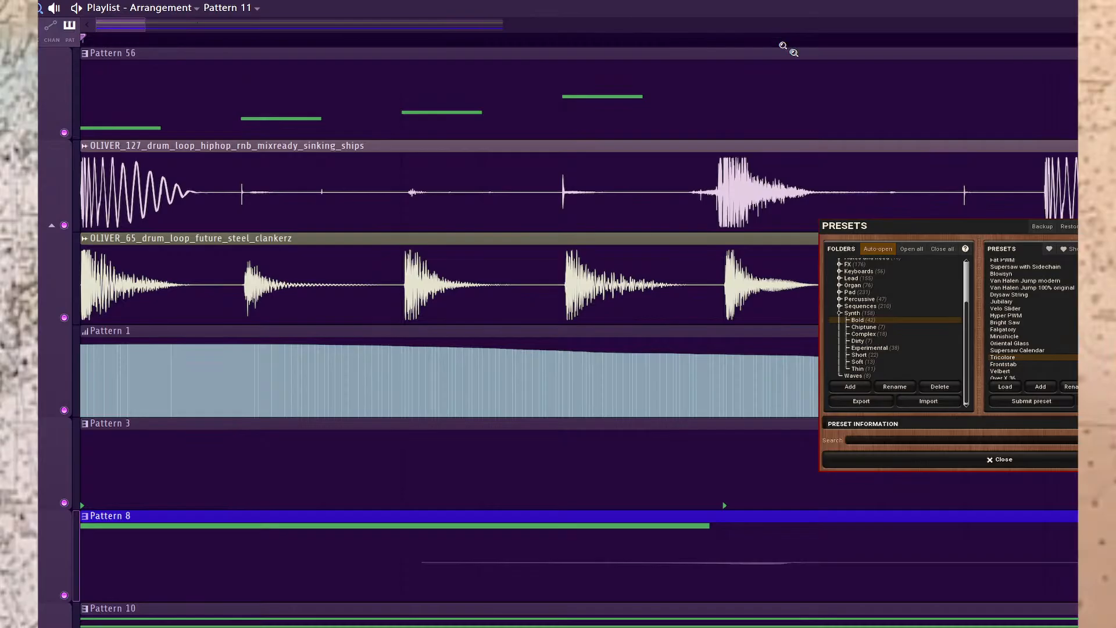
Show the mixer, close the floating presets browser and select the Pigments insert track.
key(F9)
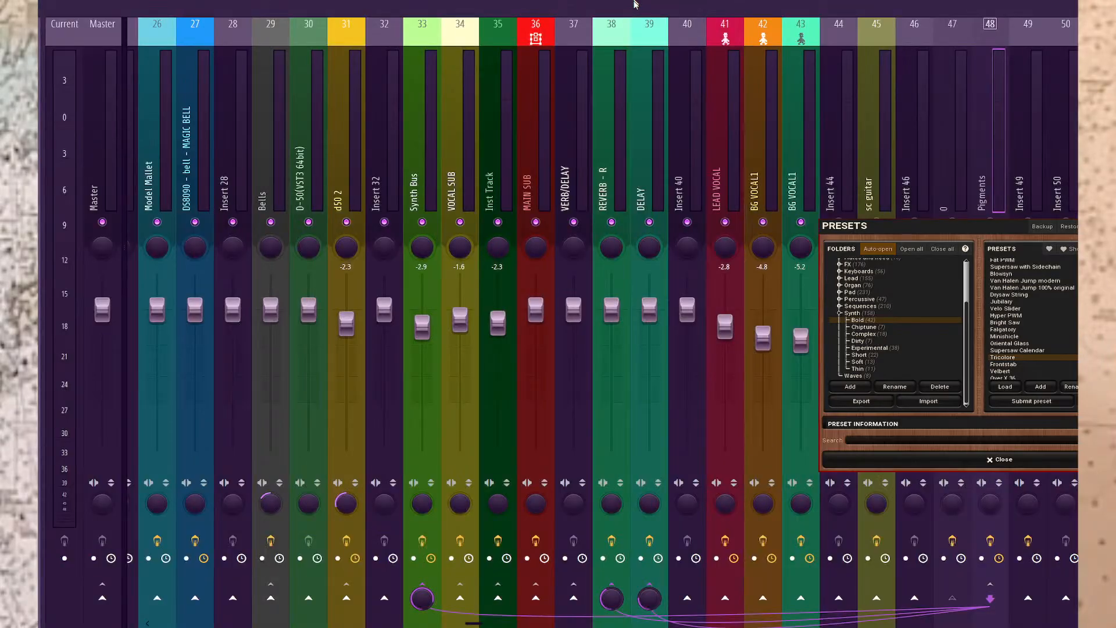
click(738, 145)
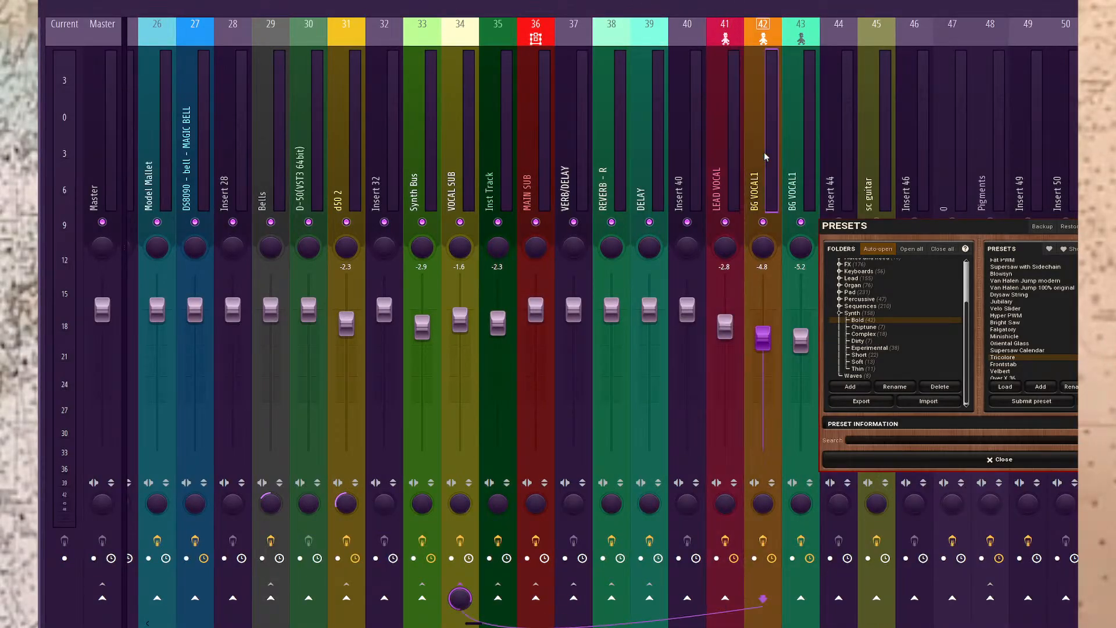
click(885, 139)
drag(936, 220, 796, 261)
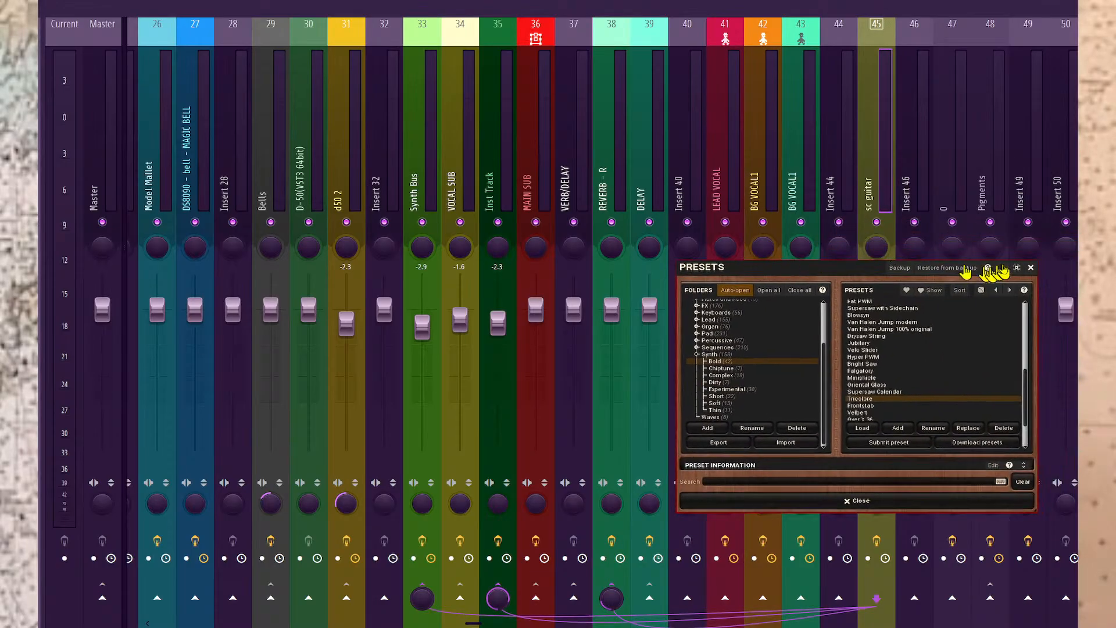
click(1032, 268)
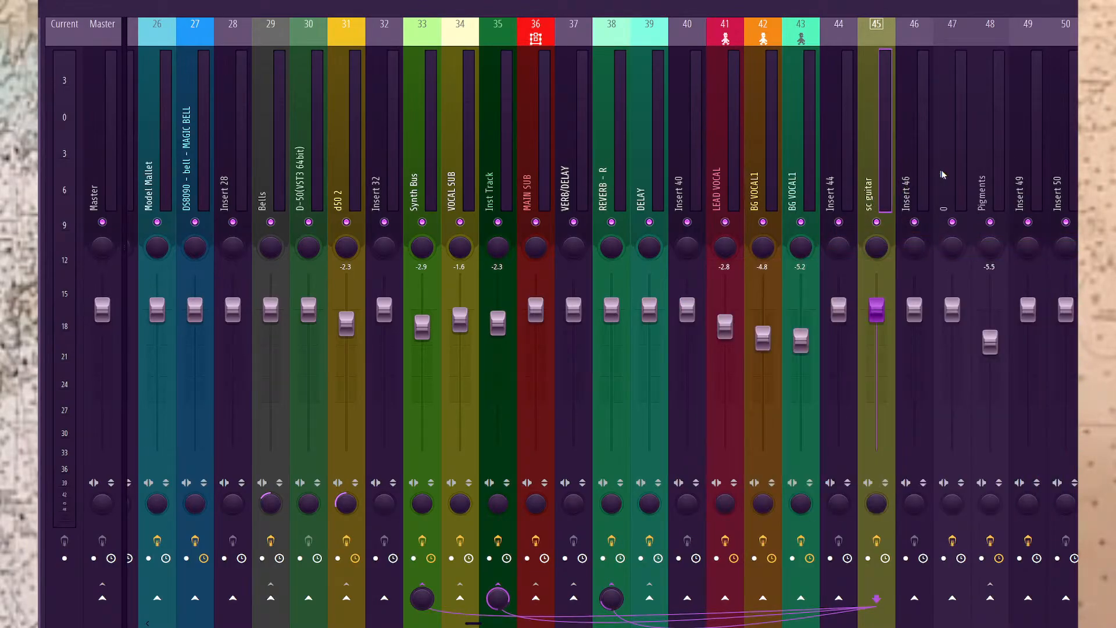
click(975, 169)
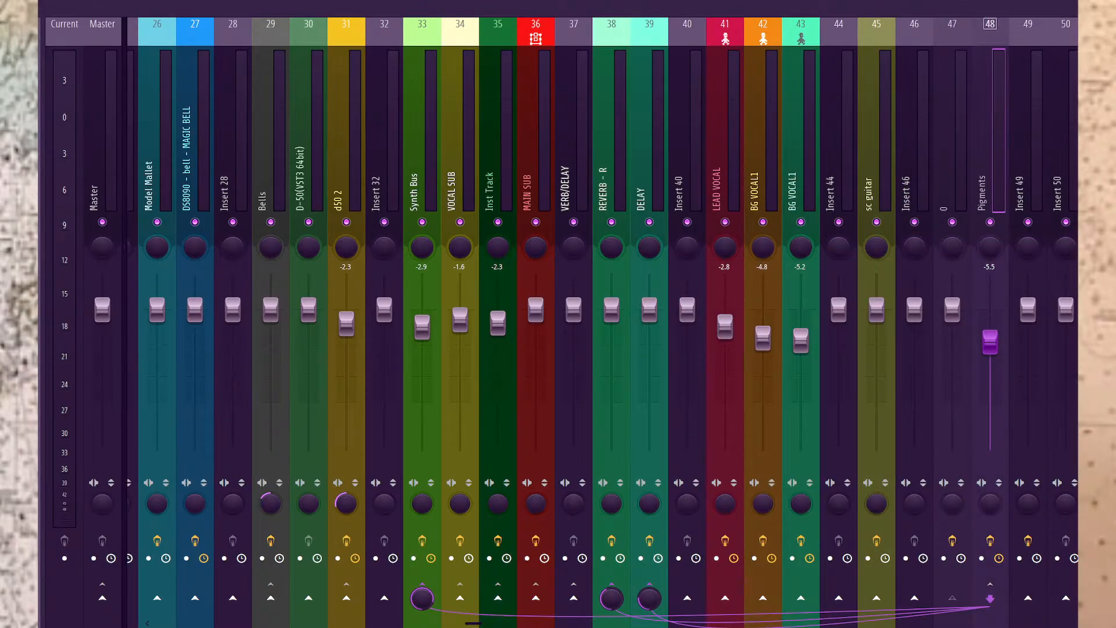
Turn off Swap A & B in the Pigments track's MMorph, enlarge its window and center it over the mixer.
drag(340, 131, 596, 169)
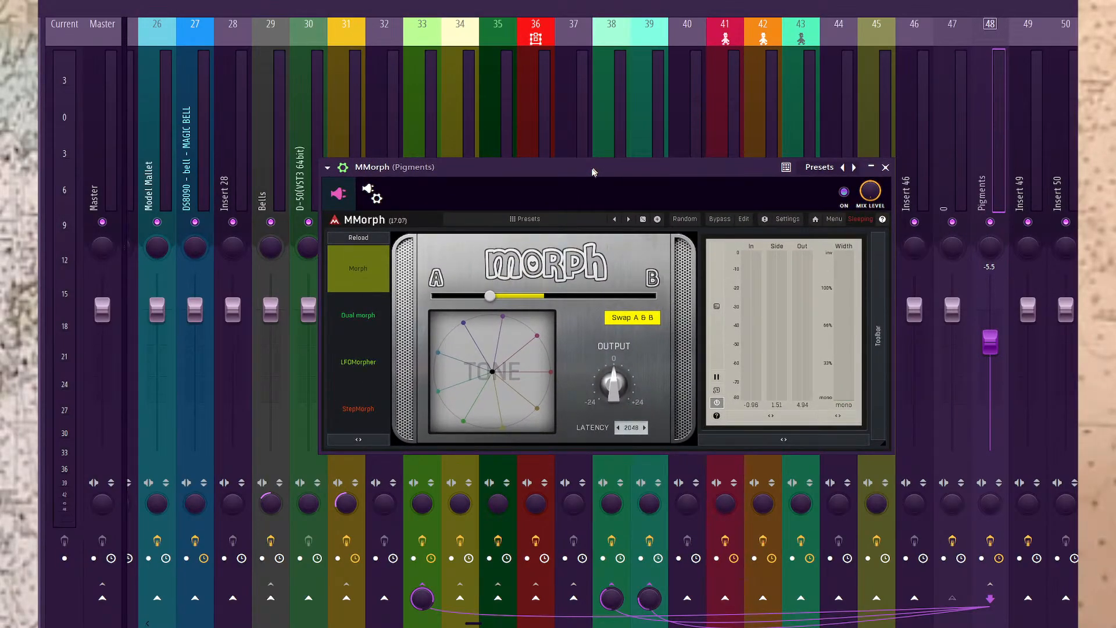
click(633, 316)
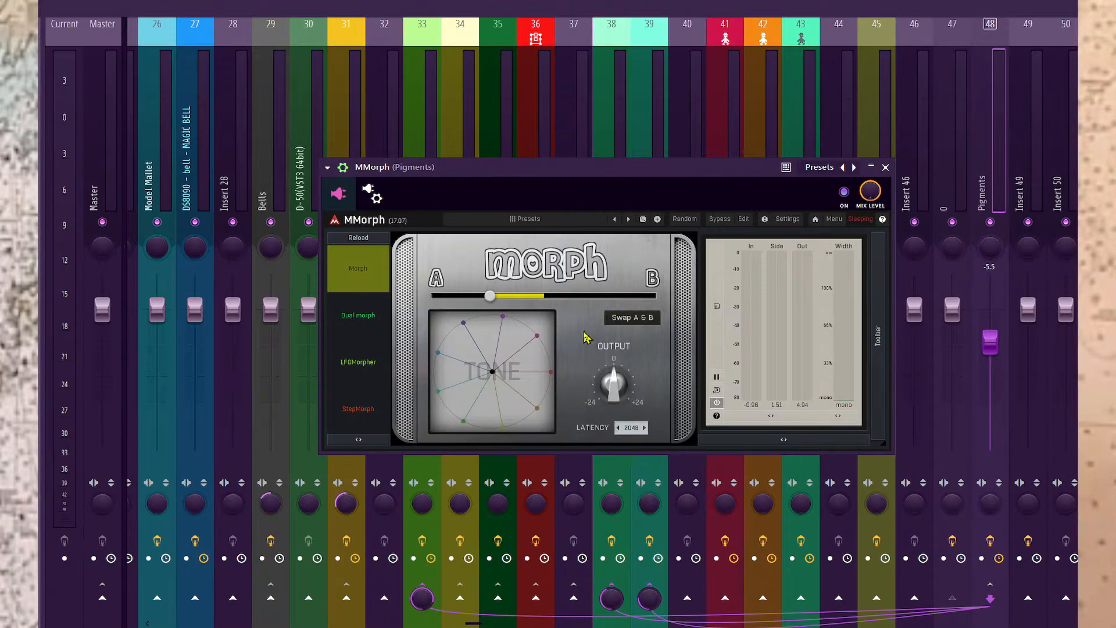
drag(888, 443, 1075, 572)
drag(740, 169, 619, 82)
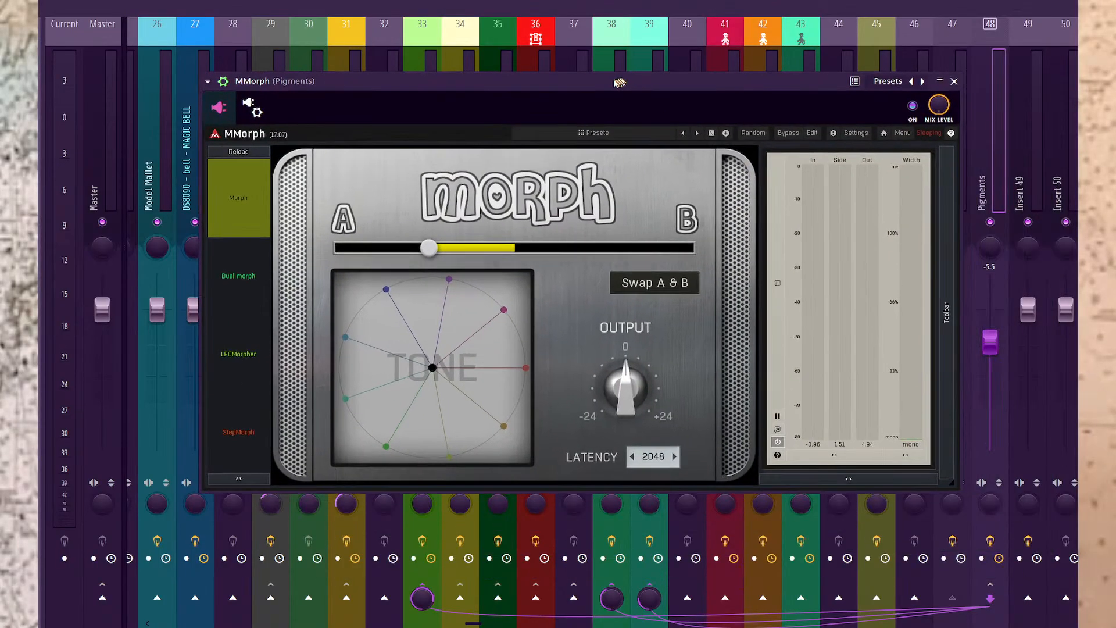